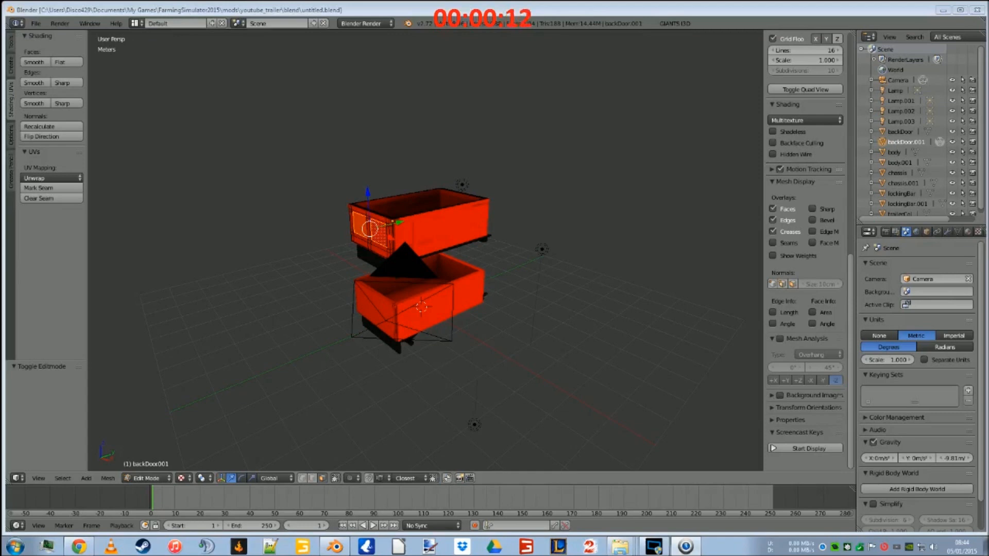
Step: Examine the two trailer models from several sides and clear the mesh selection on the upper trailer's back door
{"action": "middle_click_drag", "start_coordinate": [545, 344], "coordinate": [371, 346]}
{"action": "scroll", "coordinate": [371, 346], "scroll_direction": "up", "scroll_amount": 3}
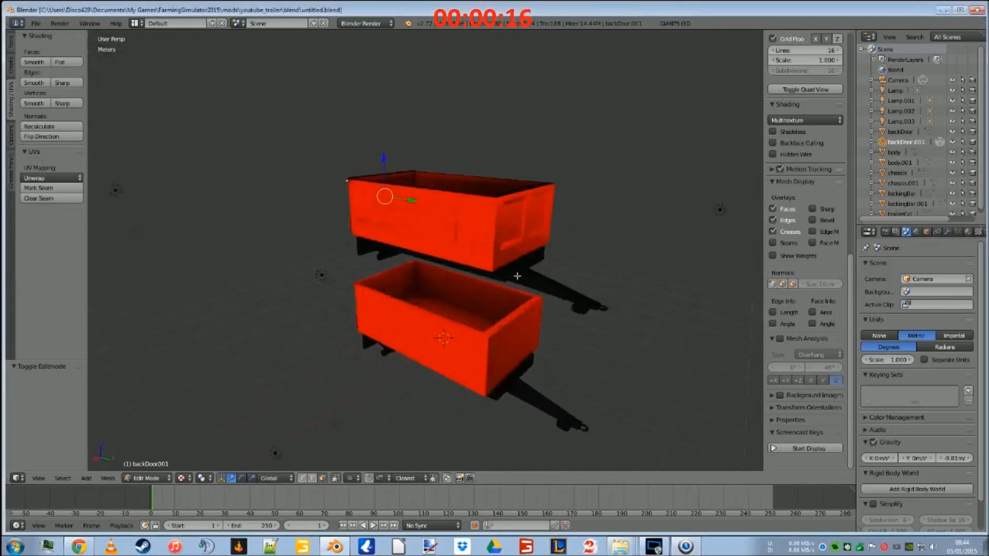
{"action": "middle_click_drag", "start_coordinate": [479, 288], "coordinate": [501, 277]}
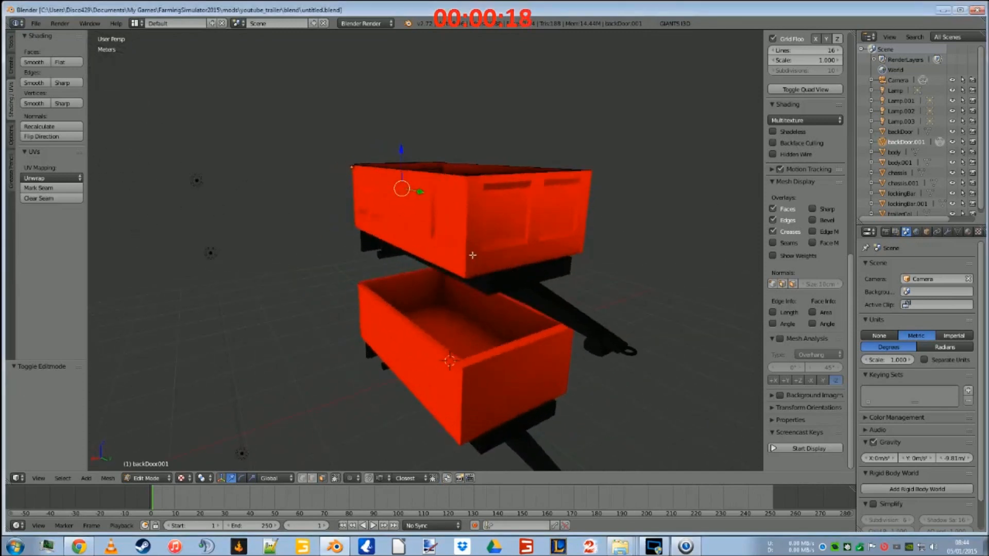
{"action": "middle_click_drag", "start_coordinate": [459, 274], "coordinate": [490, 297]}
{"action": "key", "text": "Tab"}
{"action": "key", "text": "Tab"}
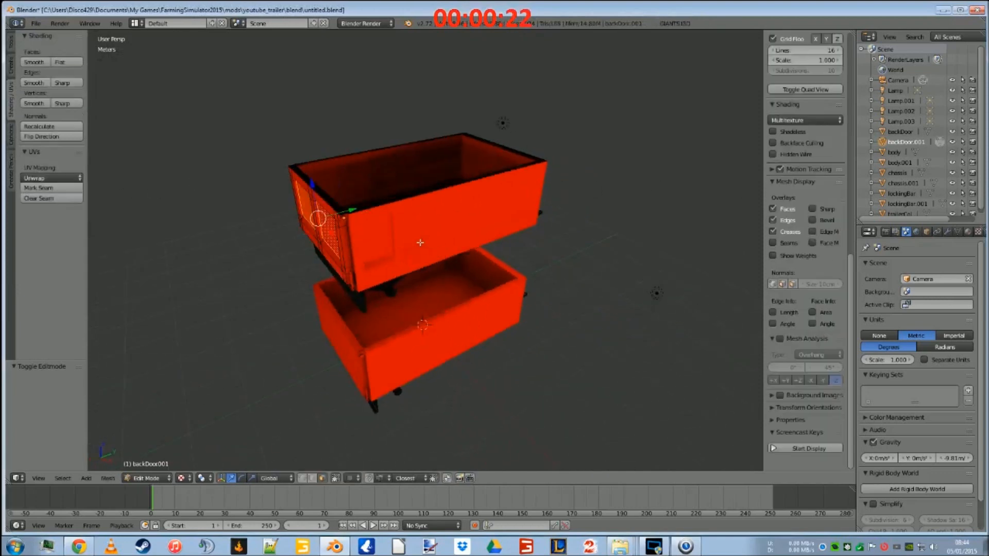
{"action": "key", "text": "a"}
{"action": "middle_click_drag", "start_coordinate": [431, 245], "coordinate": [569, 288]}
{"action": "key", "text": "Tab"}
Step: Join the upper trailer's body, back door, locking bar and chassis into one object and raise it about 1.3 m
{"action": "right_click", "coordinate": [442, 216]}
{"action": "key", "text": "Tab"}
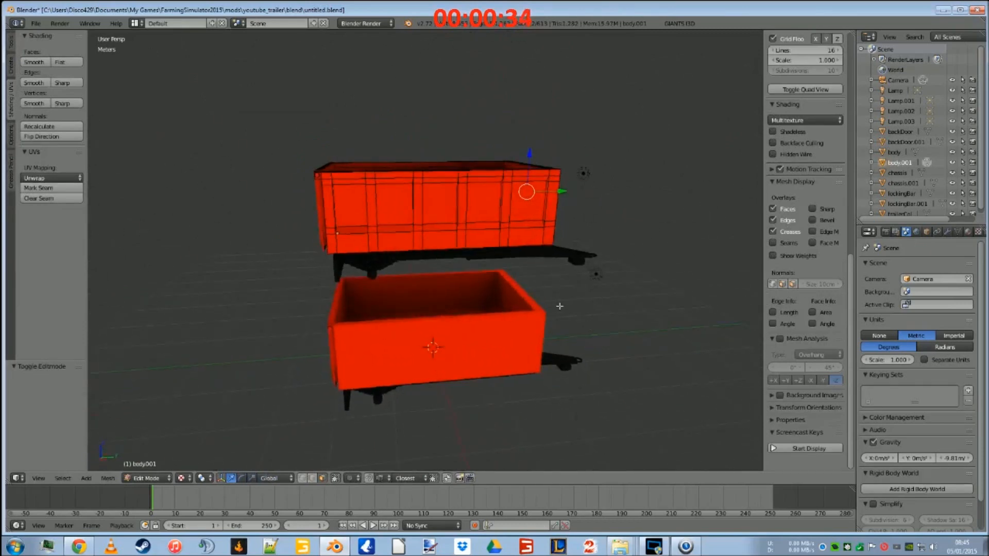
{"action": "key", "text": "Tab"}
{"action": "middle_click_drag", "start_coordinate": [451, 286], "coordinate": [347, 200]}
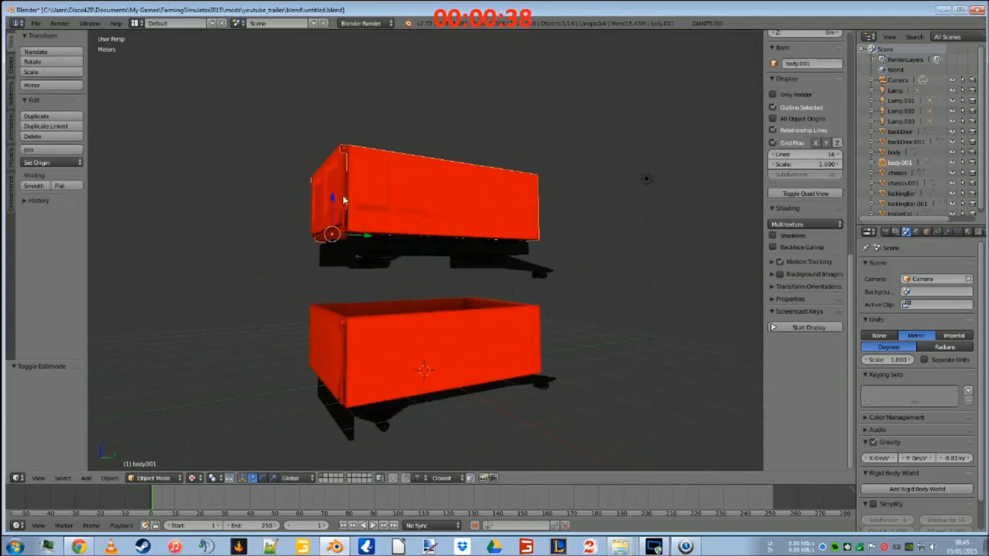
{"action": "left_click", "coordinate": [342, 196], "text": "shift"}
{"action": "left_click", "coordinate": [359, 249], "text": "shift"}
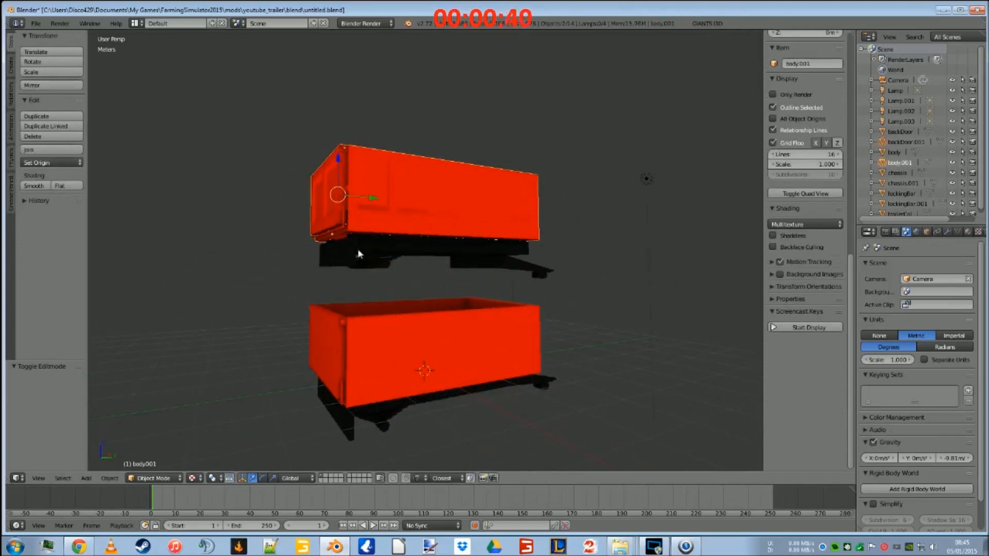
{"action": "scroll", "coordinate": [350, 241], "scroll_direction": "up", "scroll_amount": 3}
{"action": "middle_click_drag", "start_coordinate": [277, 223], "coordinate": [313, 228]}
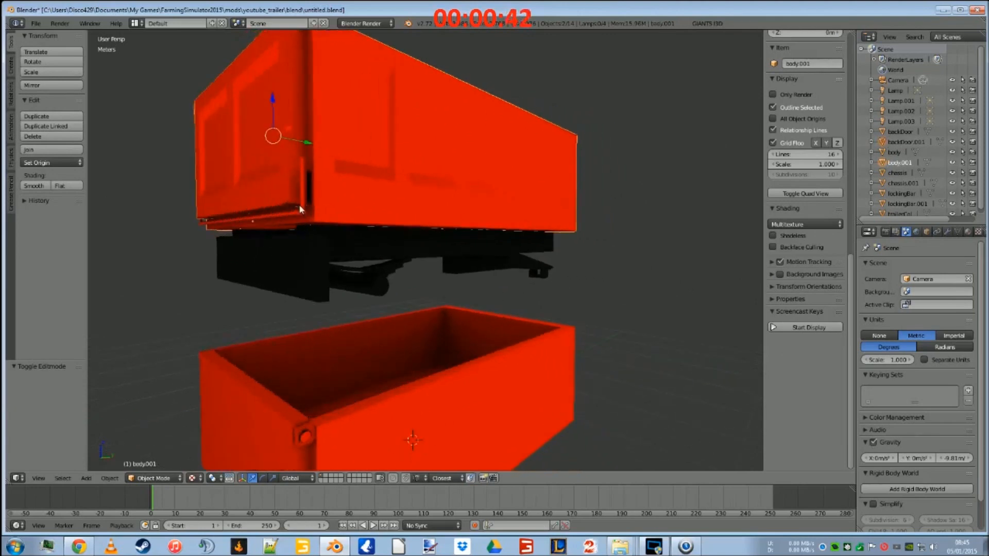
{"action": "left_click", "coordinate": [317, 279], "text": "shift"}
{"action": "middle_click_drag", "start_coordinate": [401, 220], "coordinate": [397, 228]}
{"action": "key", "text": "ctrl+j"}
{"action": "left_click_drag", "start_coordinate": [296, 213], "coordinate": [277, 453]}
Step: Duplicate the lower trailer's body, back door, locking bar and chassis about 1.76 m straight up along Z
{"action": "scroll", "coordinate": [496, 389], "scroll_direction": "down", "scroll_amount": 5}
{"action": "middle_click_drag", "start_coordinate": [496, 390], "coordinate": [418, 376]}
{"action": "right_click", "coordinate": [434, 352]}
{"action": "right_click", "coordinate": [342, 311]}
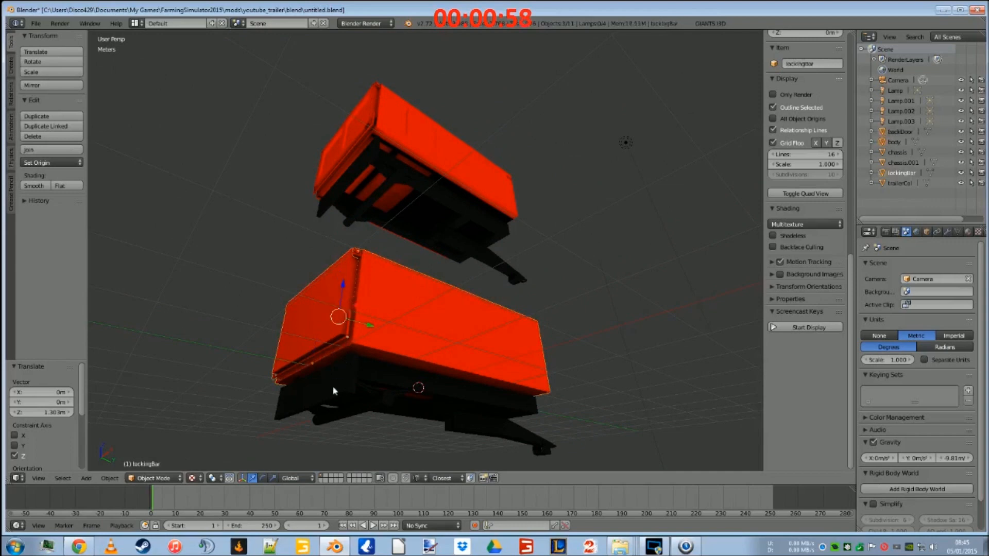
{"action": "right_click", "coordinate": [317, 406]}
{"action": "middle_click_drag", "start_coordinate": [469, 441], "coordinate": [495, 448]}
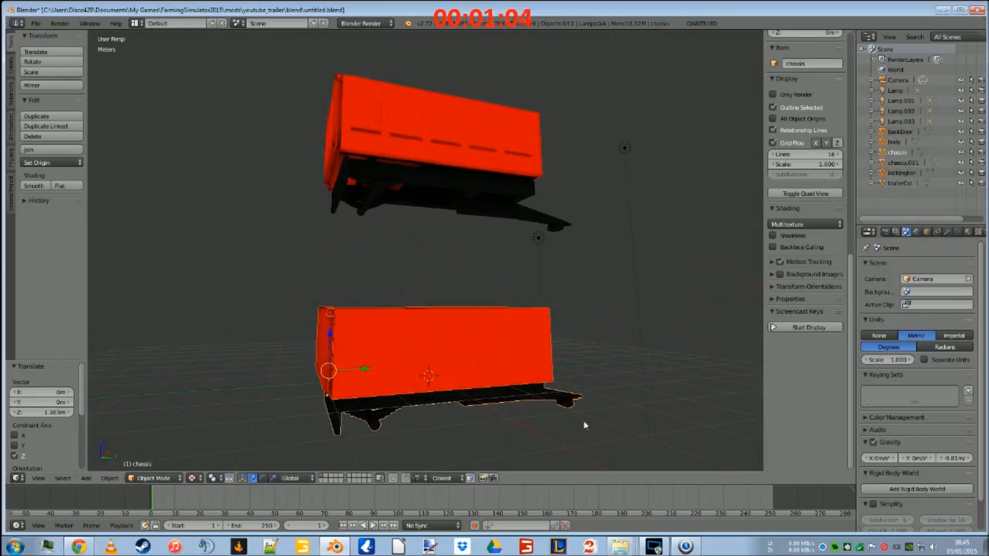
{"action": "key", "text": "shift+d"}
{"action": "key", "text": "z"}
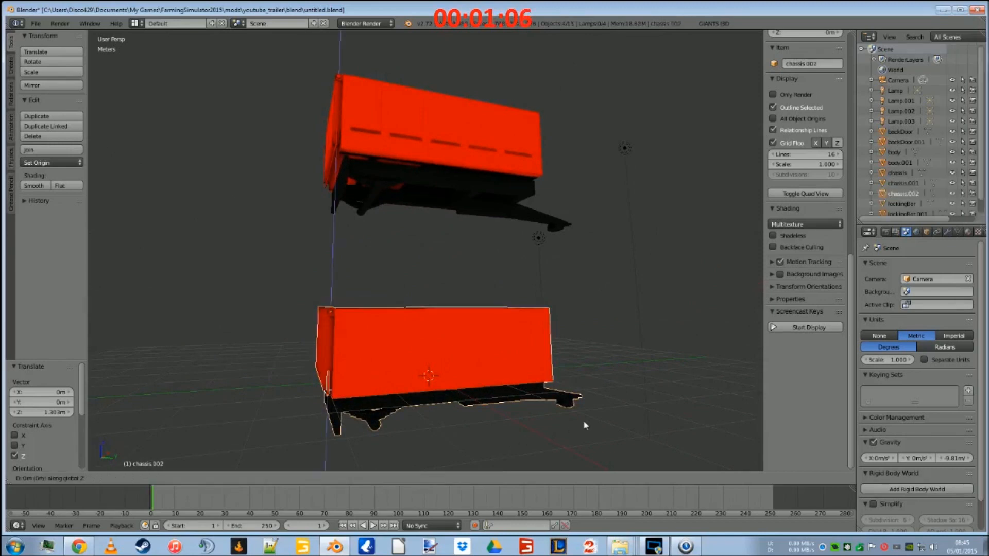
{"action": "left_click", "coordinate": [595, 316]}
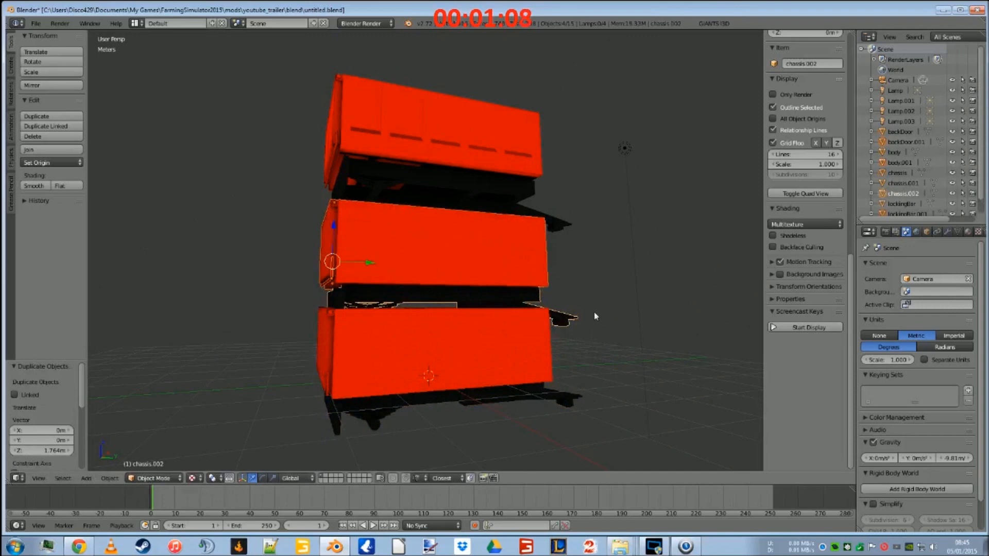
Step: Join the duplicated trailer parts into one object and raise it about 5.7 m, above the other trailers
{"action": "key", "text": "ctrl+j"}
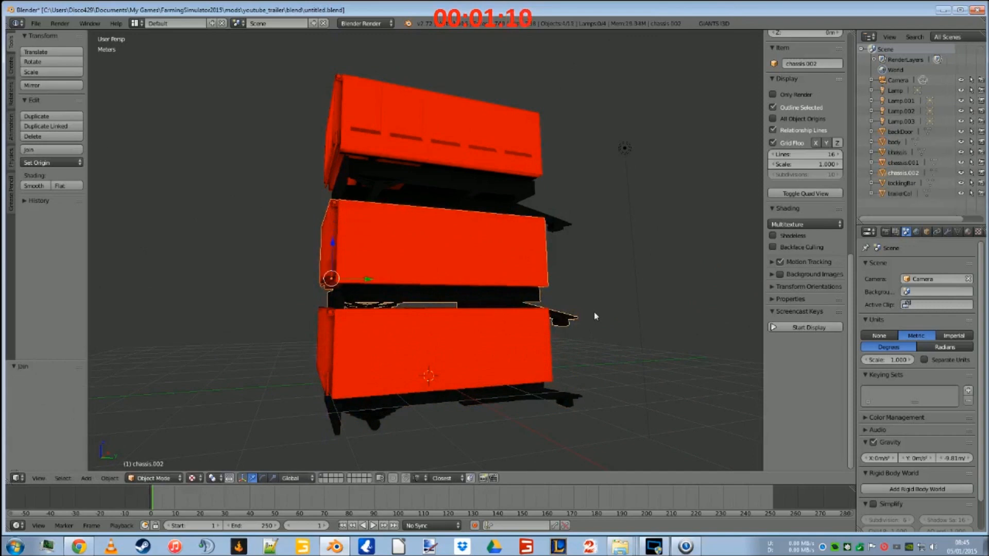
{"action": "scroll", "coordinate": [361, 237], "scroll_direction": "down", "scroll_amount": 4}
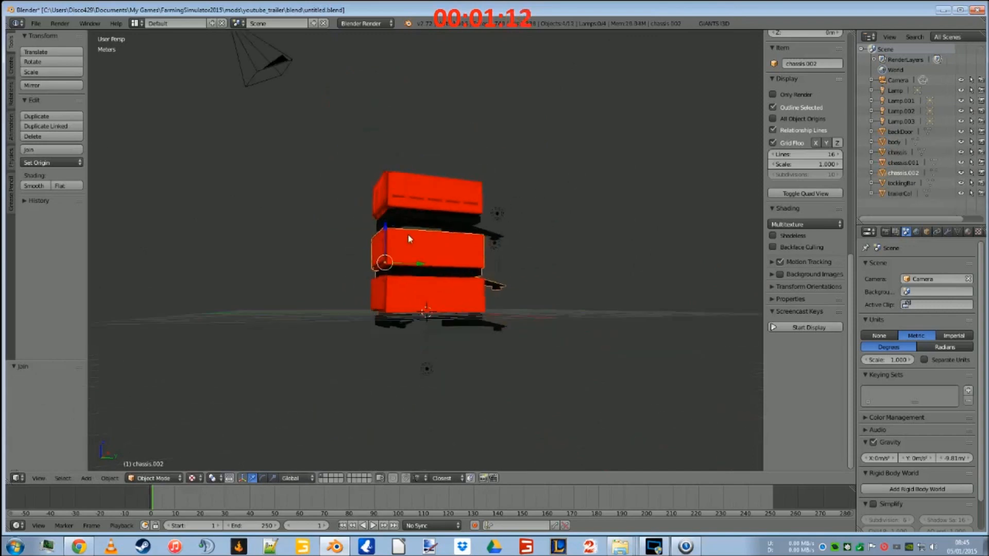
{"action": "left_click_drag", "start_coordinate": [386, 230], "coordinate": [388, 90]}
Step: Unlink the trailer_aoMat material from the topmost trailer copy
{"action": "middle_click_drag", "start_coordinate": [436, 181], "coordinate": [422, 127]}
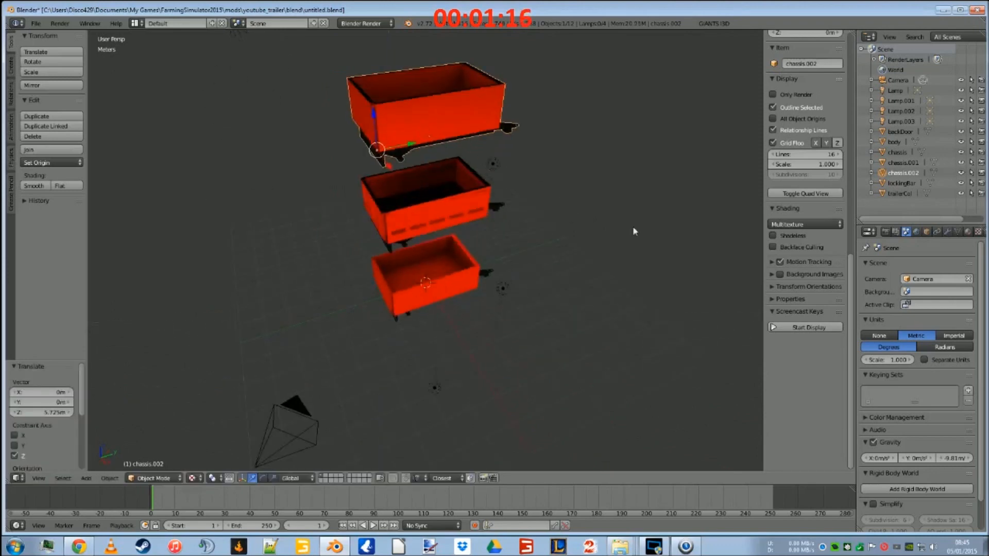
{"action": "left_click", "coordinate": [968, 232]}
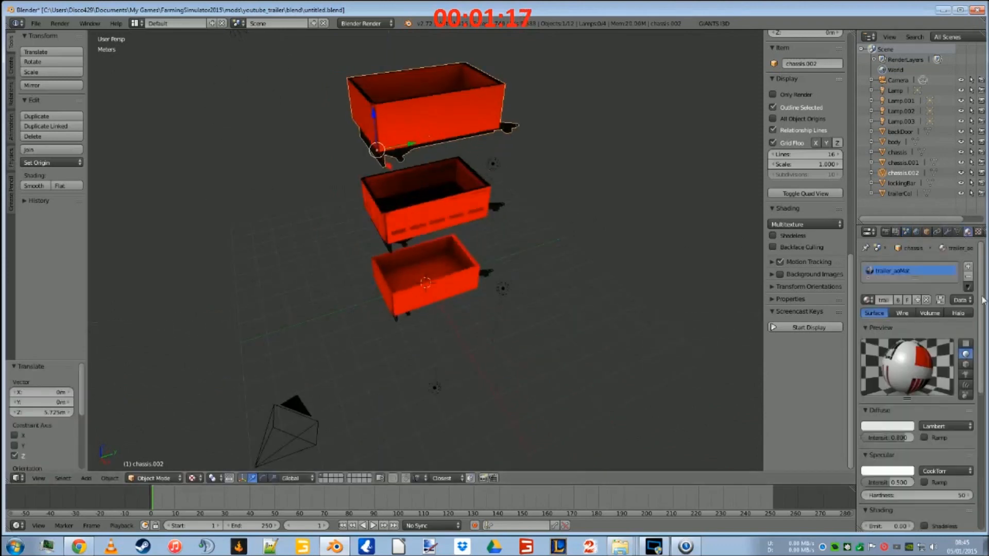
{"action": "left_click", "coordinate": [925, 301]}
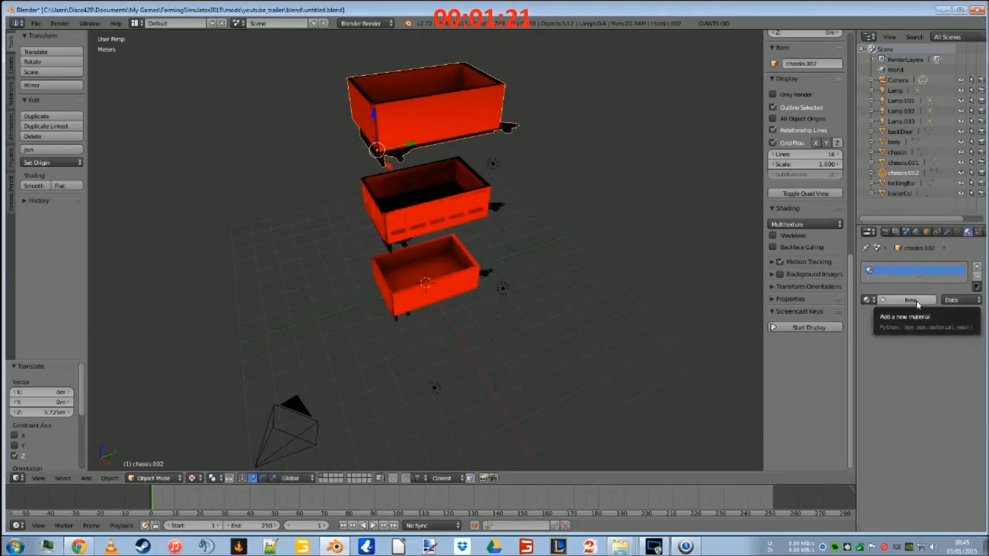
Step: Open the middle trailer's mesh in Edit Mode
{"action": "middle_click_drag", "start_coordinate": [514, 212], "coordinate": [479, 188]}
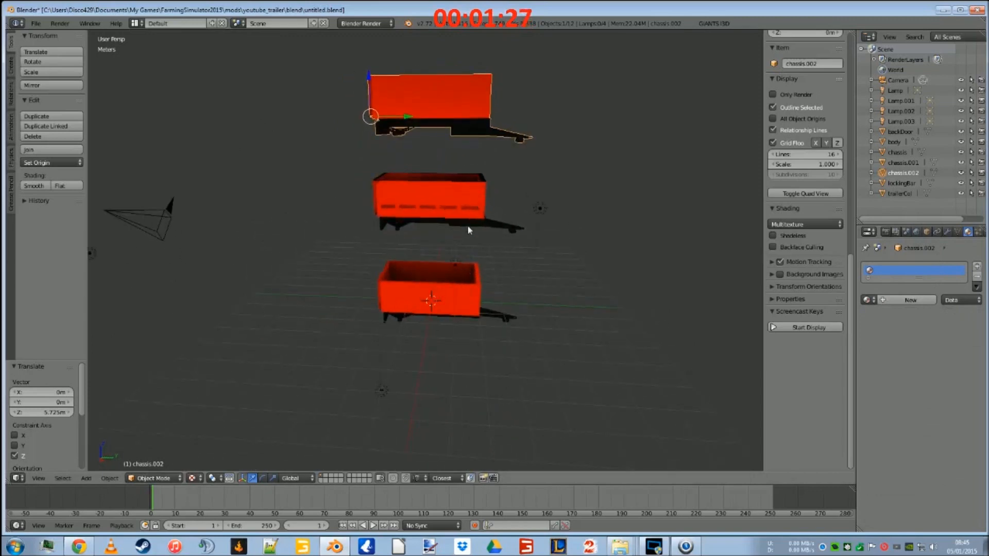
{"action": "left_click_drag", "start_coordinate": [851, 303], "coordinate": [841, 77]}
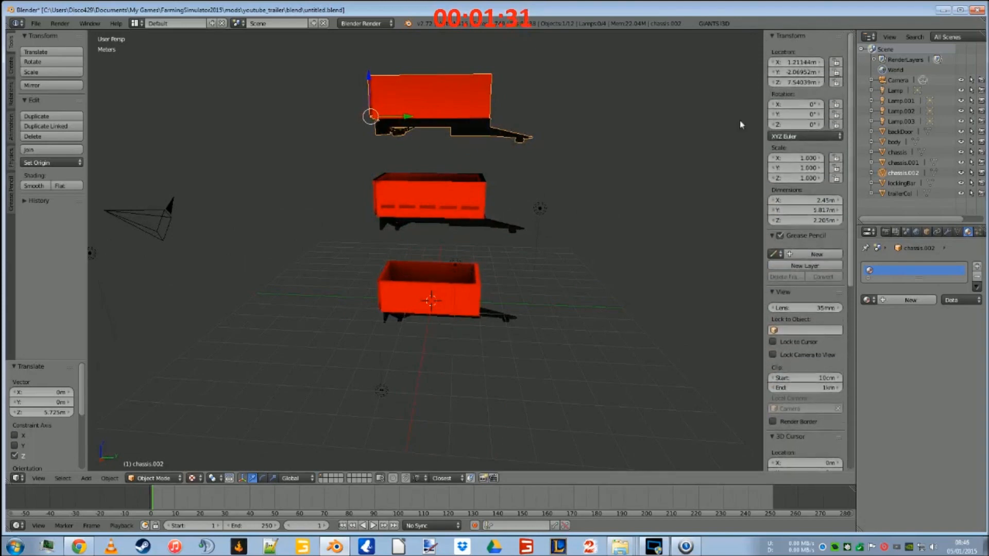
{"action": "right_click", "coordinate": [432, 207]}
{"action": "scroll", "coordinate": [418, 229], "scroll_direction": "up", "scroll_amount": 3}
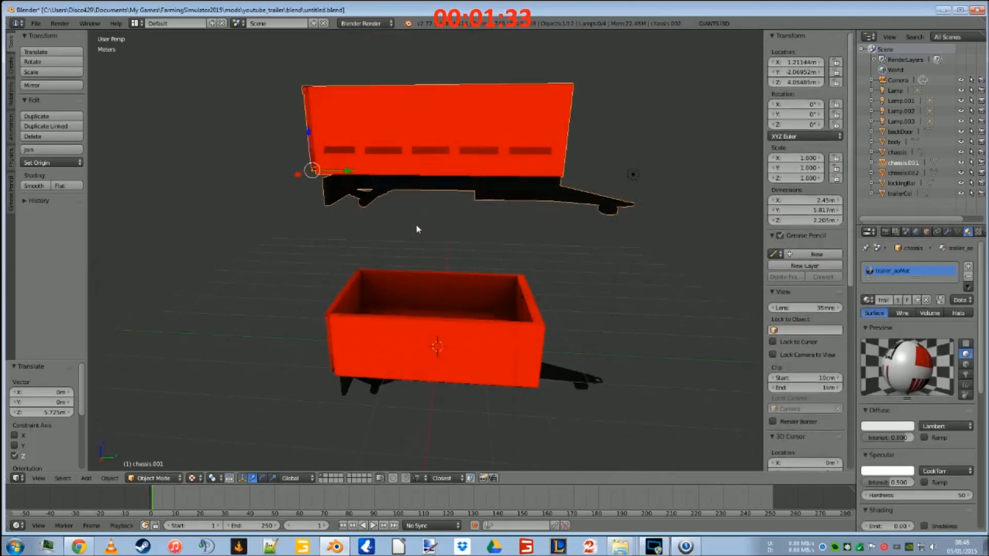
{"action": "middle_click_drag", "start_coordinate": [418, 226], "coordinate": [442, 216]}
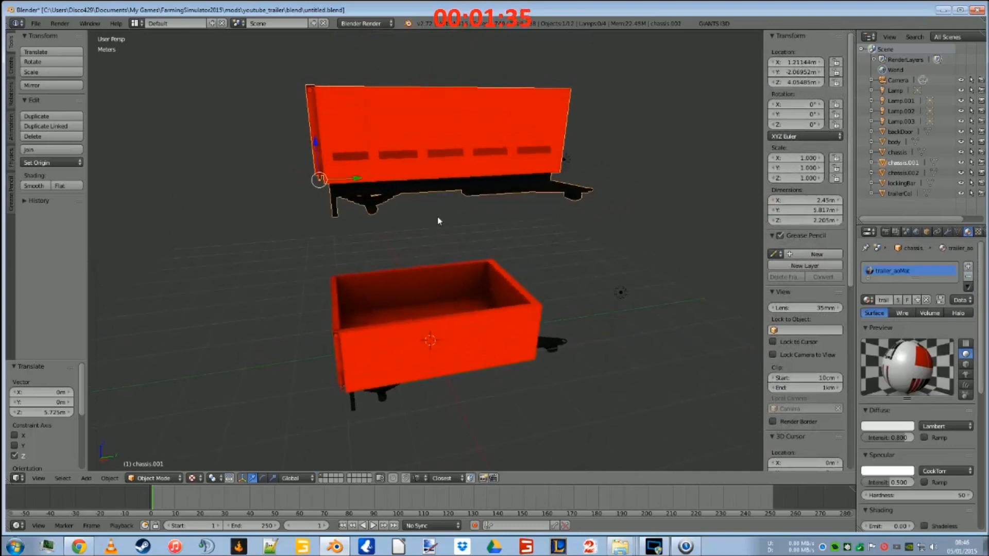
{"action": "scroll", "coordinate": [438, 217], "scroll_direction": "down", "scroll_amount": 2}
{"action": "key", "text": "Tab"}
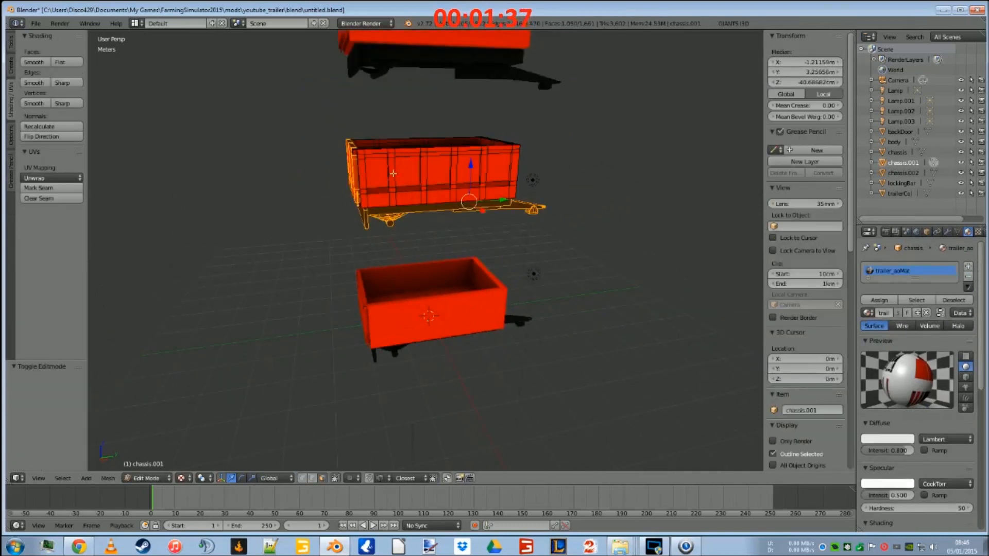
{"action": "middle_click_drag", "start_coordinate": [456, 220], "coordinate": [475, 222]}
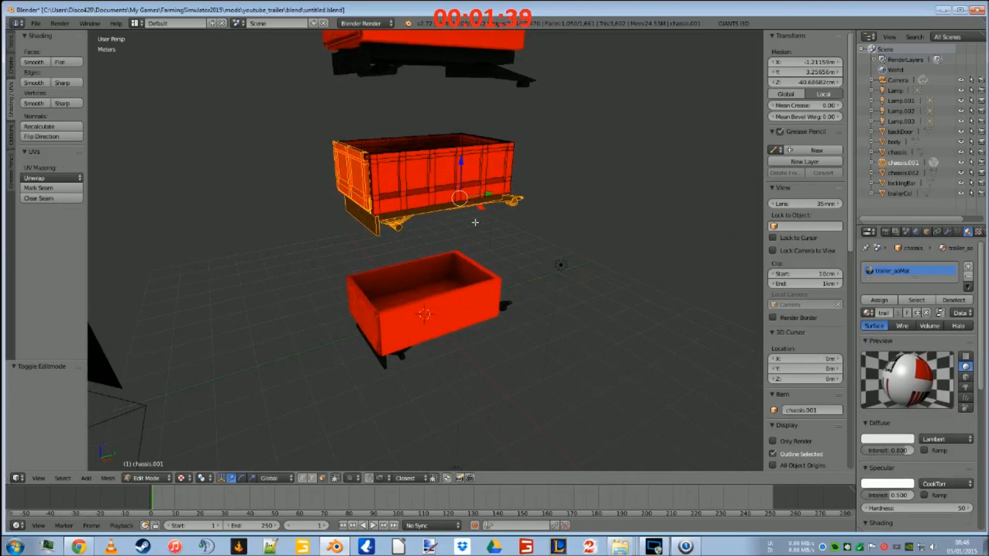
Step: Bevel the edges of the middle trailer's box body and back door with 3 segments, and return to Object Mode
{"action": "right_click", "coordinate": [413, 182]}
{"action": "right_click", "coordinate": [359, 182], "text": "shift"}
{"action": "key", "text": "ctrl+KP_Add"}
{"action": "key", "text": "ctrl+KP_Add"}
{"action": "key", "text": "ctrl+KP_Add"}
{"action": "key", "text": "ctrl+KP_Add"}
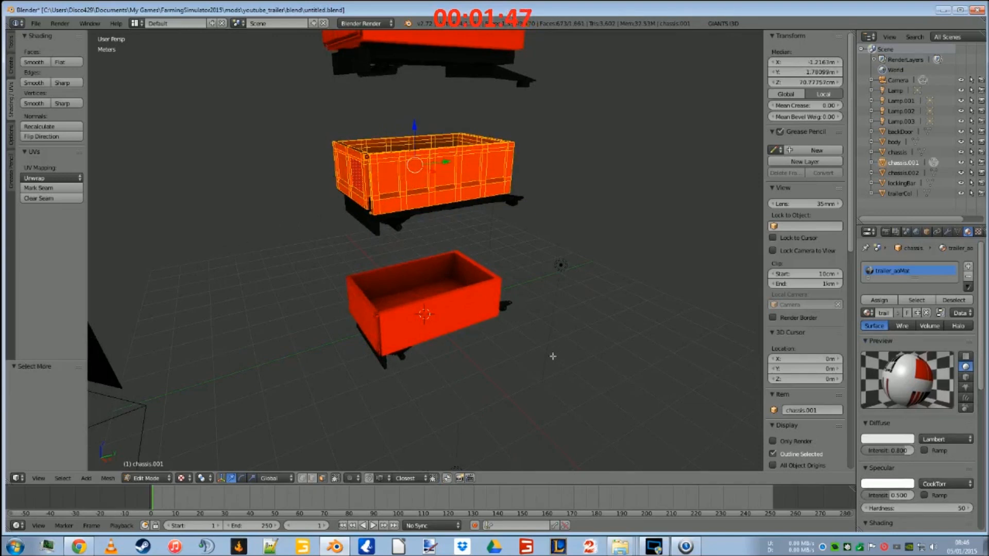
{"action": "key", "text": "ctrl+b"}
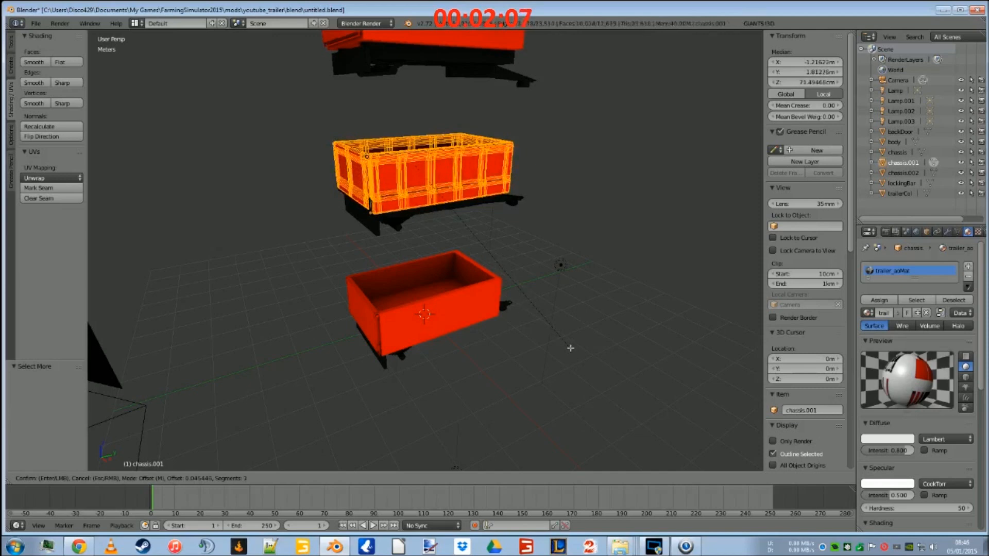
{"action": "scroll", "coordinate": [570, 348], "scroll_direction": "up", "scroll_amount": 1}
{"action": "scroll", "coordinate": [571, 348], "scroll_direction": "up", "scroll_amount": 1}
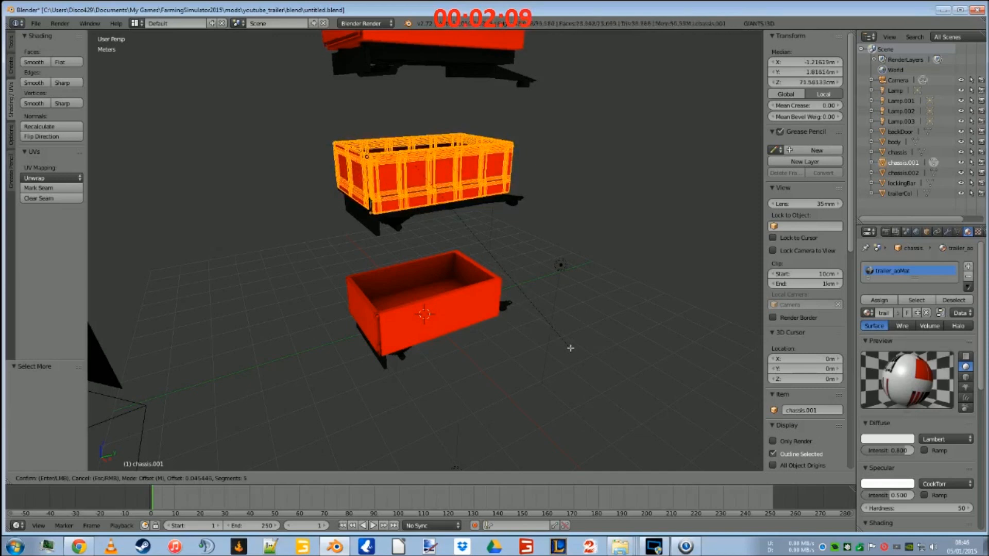
{"action": "scroll", "coordinate": [570, 348], "scroll_direction": "up", "scroll_amount": 4}
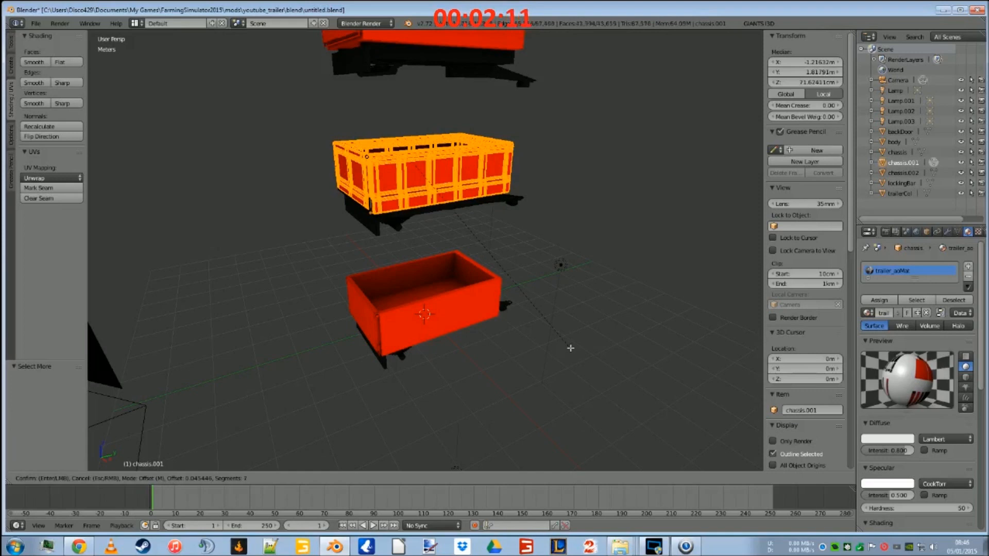
{"action": "scroll", "coordinate": [570, 348], "scroll_direction": "up", "scroll_amount": 1}
{"action": "scroll", "coordinate": [570, 348], "scroll_direction": "down", "scroll_amount": 7}
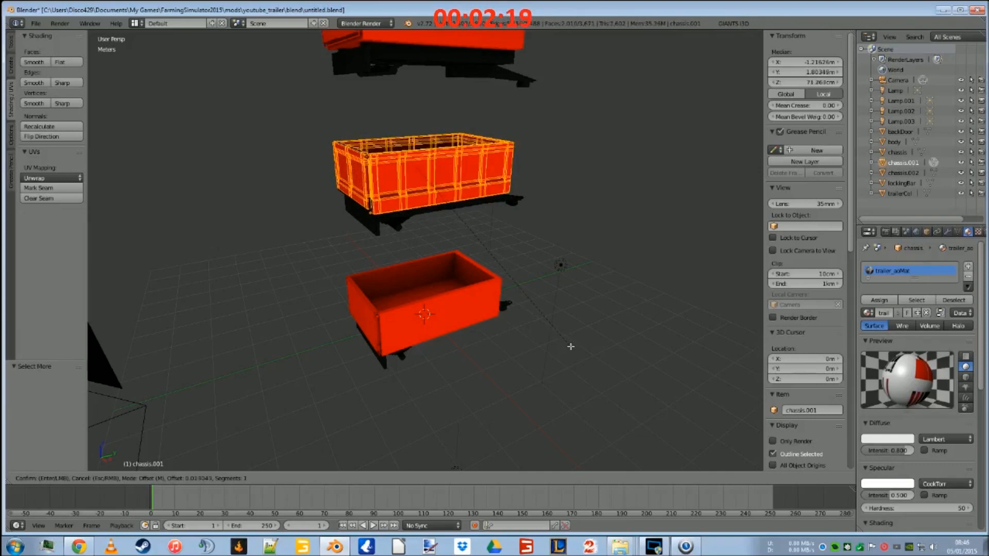
{"action": "scroll", "coordinate": [571, 346], "scroll_direction": "up", "scroll_amount": 3}
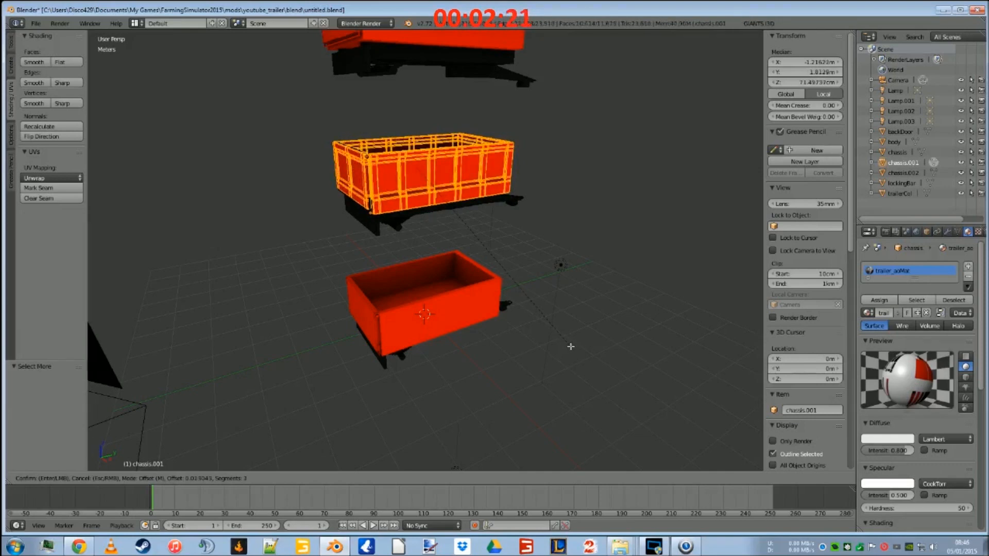
{"action": "left_click", "coordinate": [571, 347]}
{"action": "middle_click_drag", "start_coordinate": [539, 214], "coordinate": [502, 23]}
{"action": "middle_click_drag", "start_coordinate": [415, 183], "coordinate": [482, 206]}
{"action": "key", "text": "Tab"}
Step: Copy the middle trailer's Z location of 4.05485 m to the topmost trailer so the two overlap
{"action": "middle_click_drag", "start_coordinate": [504, 249], "coordinate": [468, 209]}
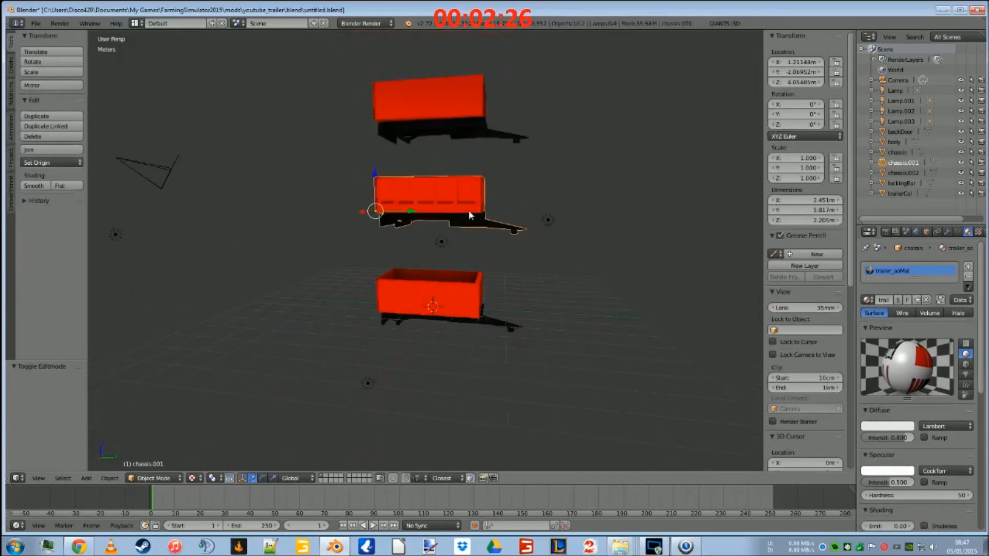
{"action": "left_click", "coordinate": [800, 84]}
{"action": "key", "text": "ctrl+c"}
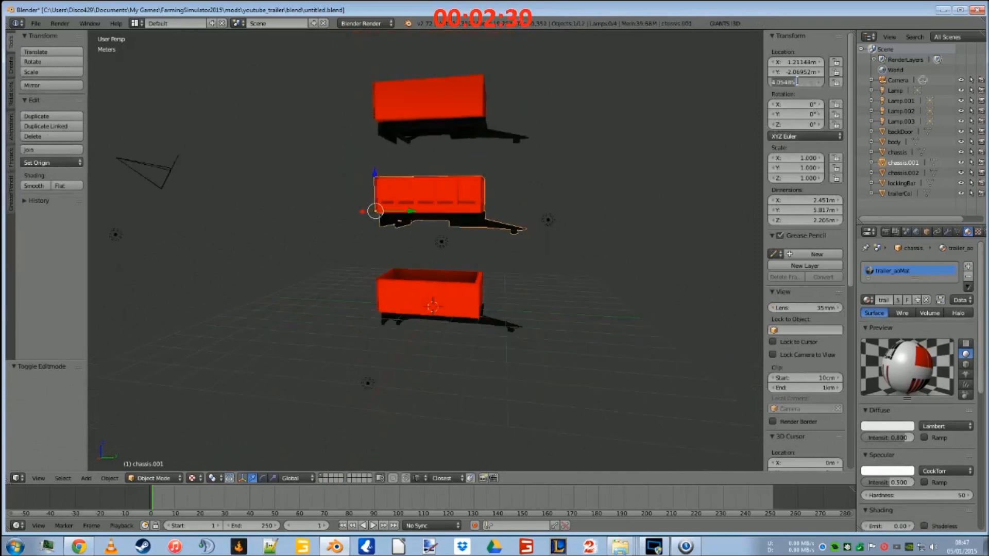
{"action": "right_click", "coordinate": [439, 114]}
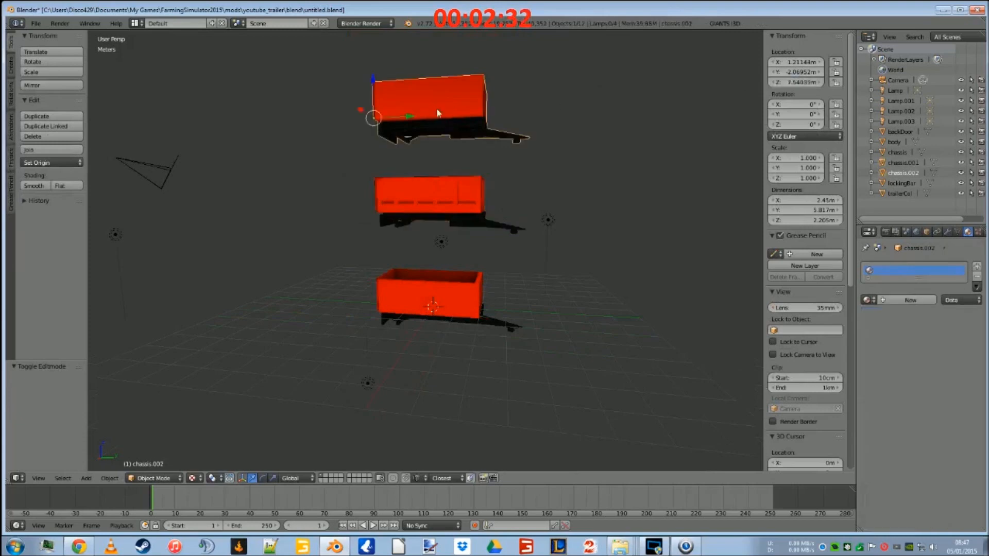
{"action": "key", "text": "ctrl+v"}
{"action": "key", "text": "Return"}
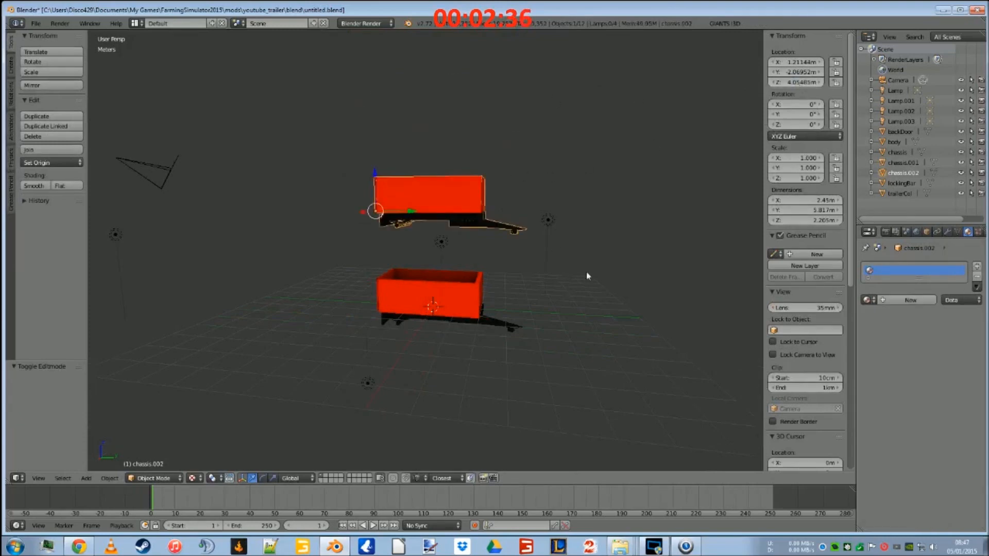
Step: Split the 3D view, set the new area to the UV/Image Editor, and show the joined low-poly trailer's UVs in Edit Mode
{"action": "left_click_drag", "start_coordinate": [852, 33], "coordinate": [564, 77]}
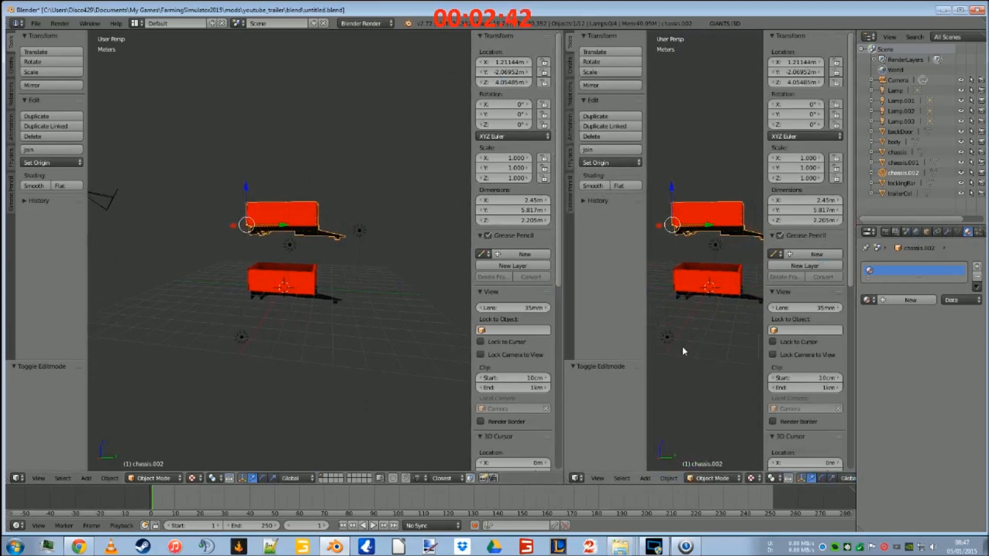
{"action": "key", "text": "shift+F10"}
{"action": "key", "text": "Home"}
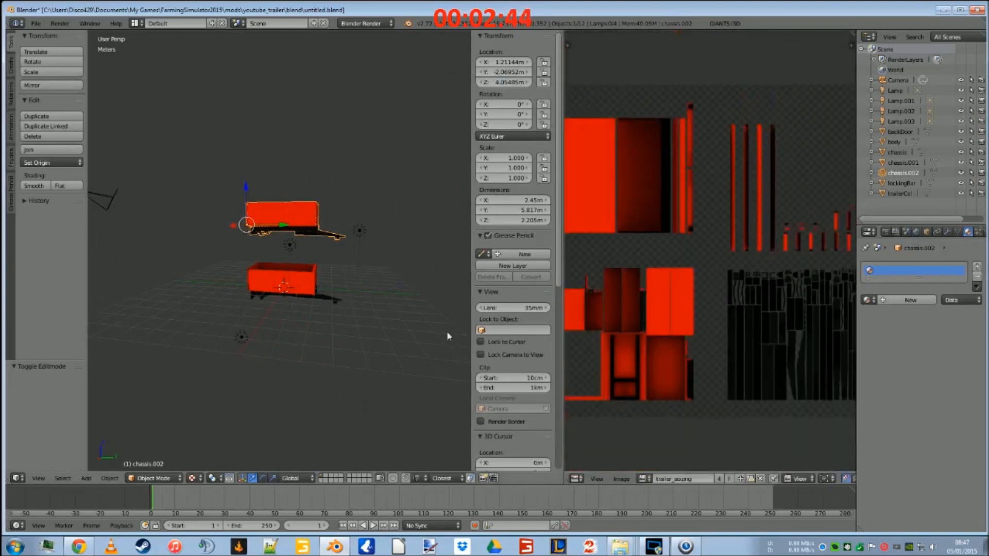
{"action": "key", "text": "Tab"}
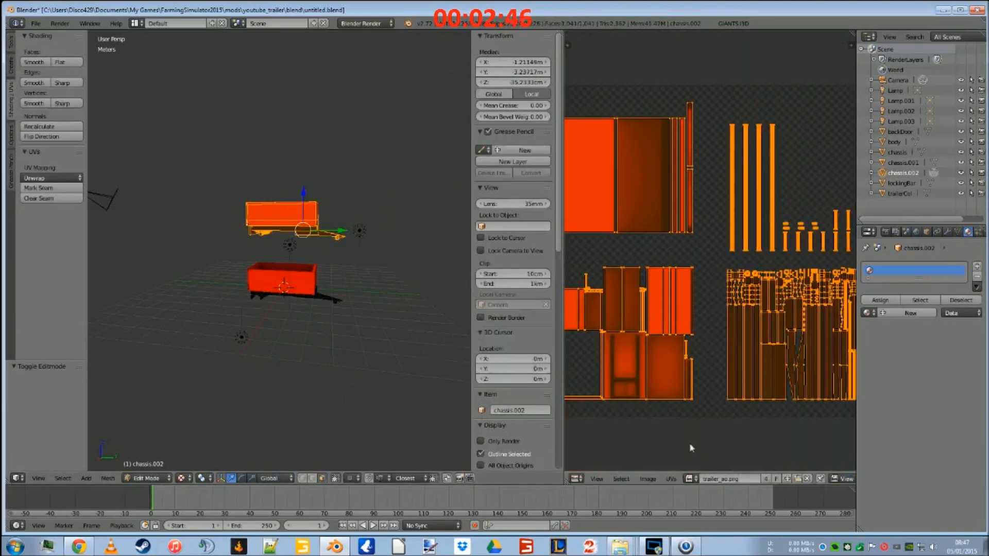
Step: Create a new blank 1024 × 1024 px image named normal for the low-poly trailer's UVs
{"action": "left_click", "coordinate": [787, 479]}
{"action": "left_click", "coordinate": [805, 430]}
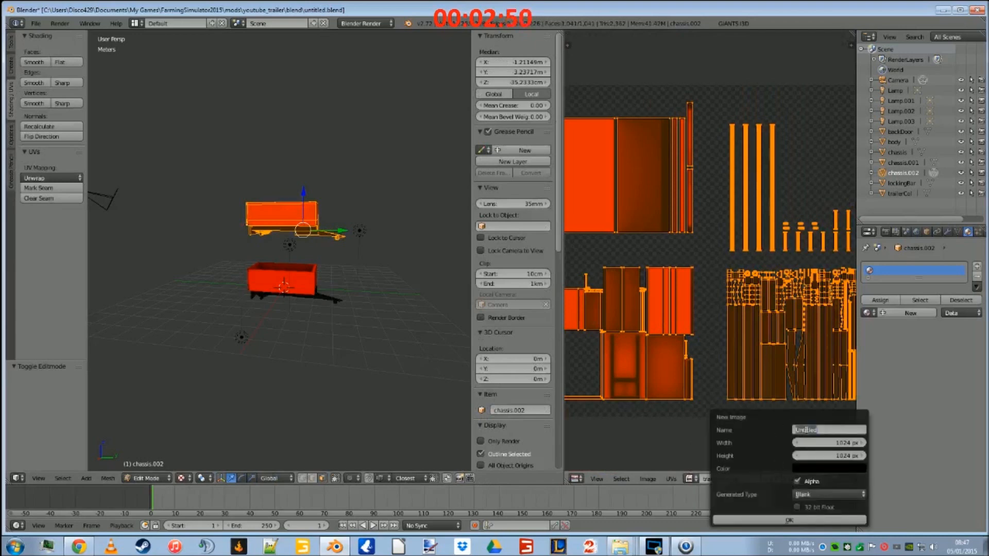
{"action": "type", "text": "tra"}
{"action": "key", "text": "Return"}
{"action": "left_click", "coordinate": [778, 519]}
Step: Return to Object Mode and select both overlapping trailers, chassis.001 first and chassis.002 last as the active object
{"action": "scroll", "coordinate": [315, 263], "scroll_direction": "up", "scroll_amount": 2}
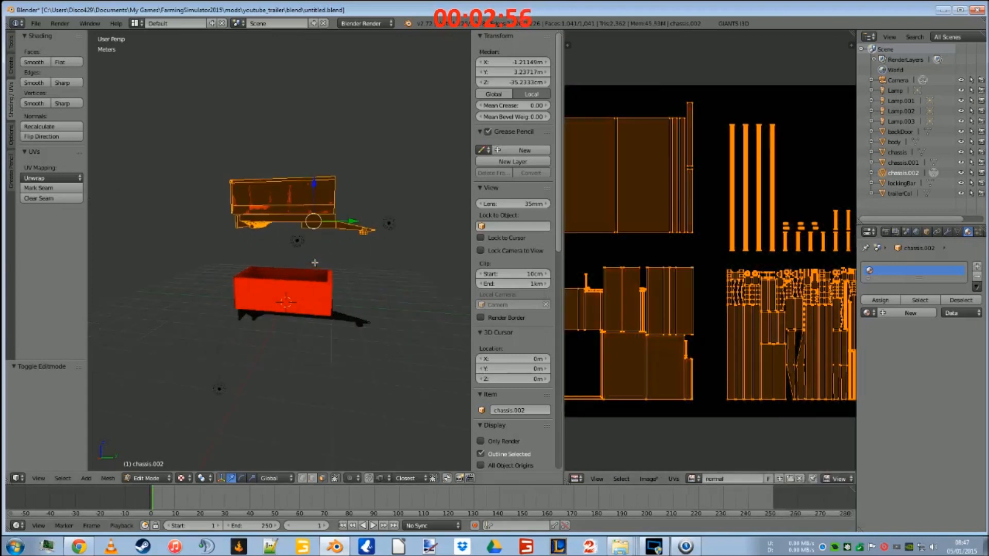
{"action": "left_click", "coordinate": [903, 164]}
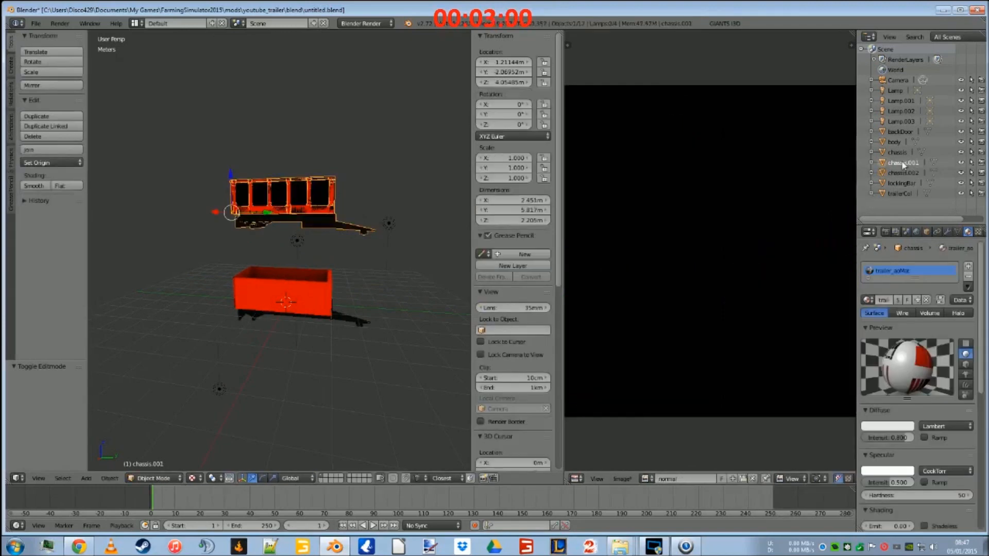
{"action": "left_click", "coordinate": [903, 173]}
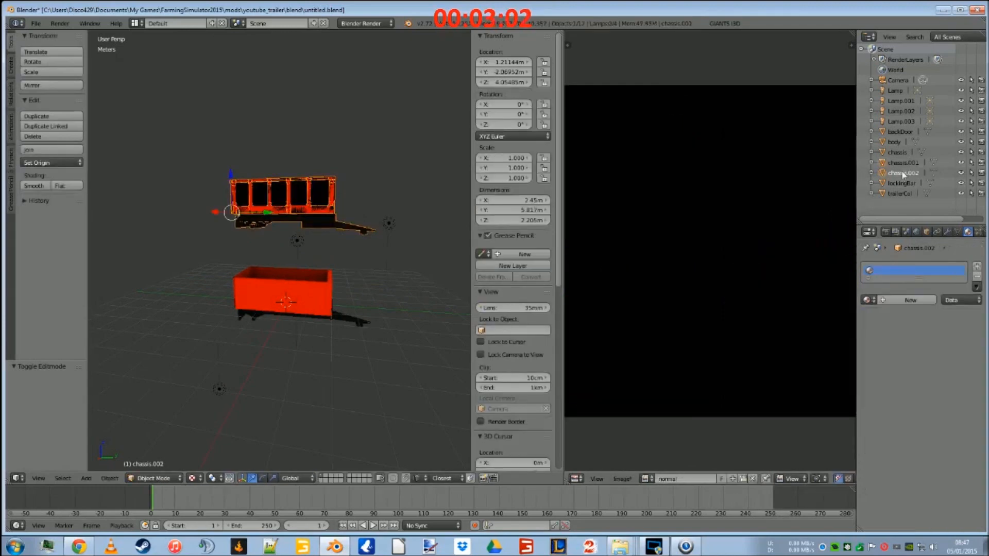
Step: Bake the high-poly trailer onto the low-poly one with bake mode Normals in Tangent space and Selected to Active enabled
{"action": "left_click", "coordinate": [886, 232]}
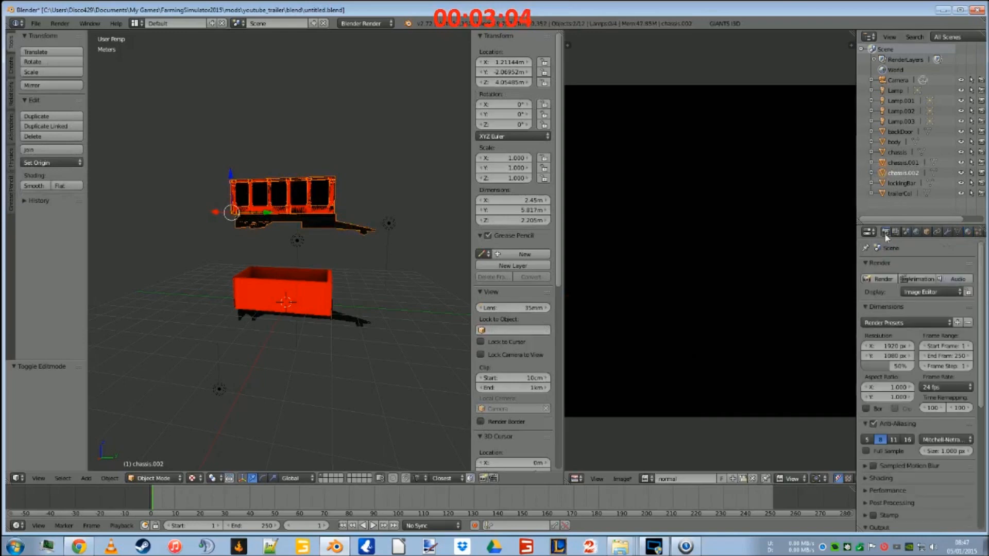
{"action": "scroll", "coordinate": [922, 316], "scroll_direction": "down", "scroll_amount": 8}
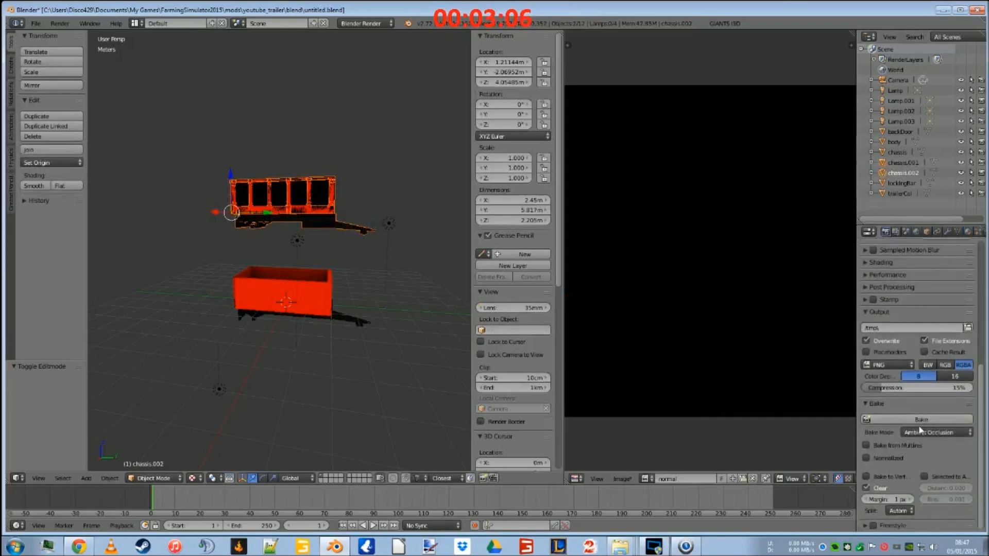
{"action": "left_click", "coordinate": [937, 435]}
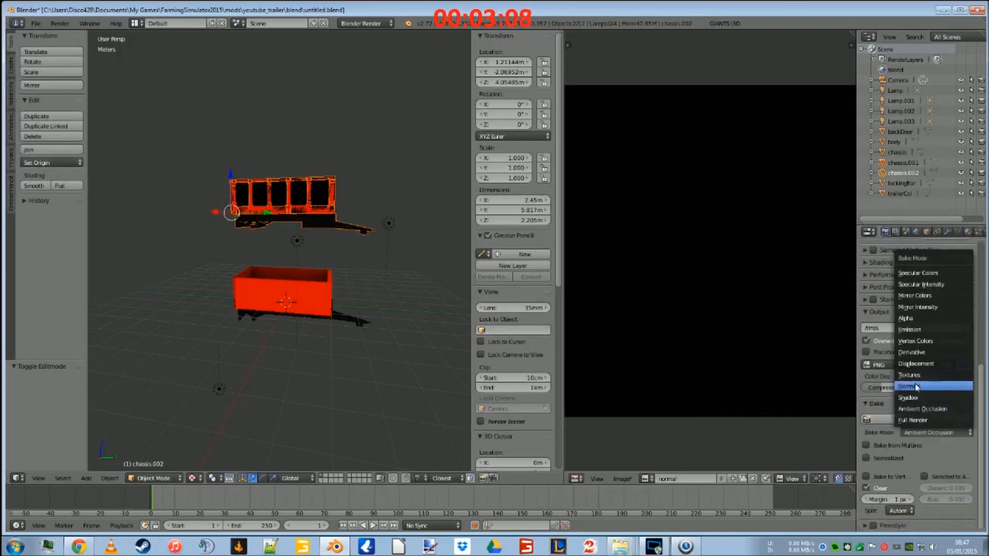
{"action": "left_click", "coordinate": [925, 399]}
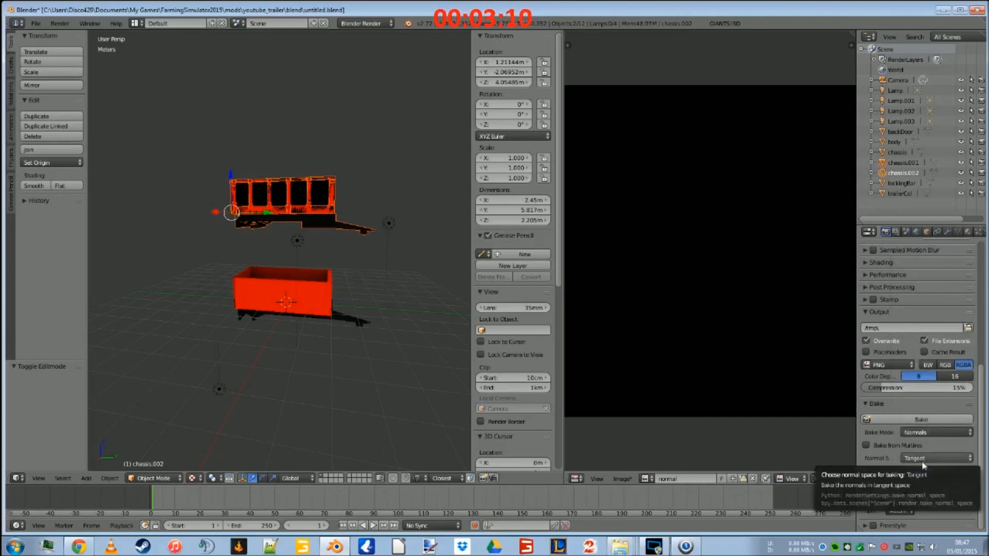
{"action": "left_click", "coordinate": [924, 477]}
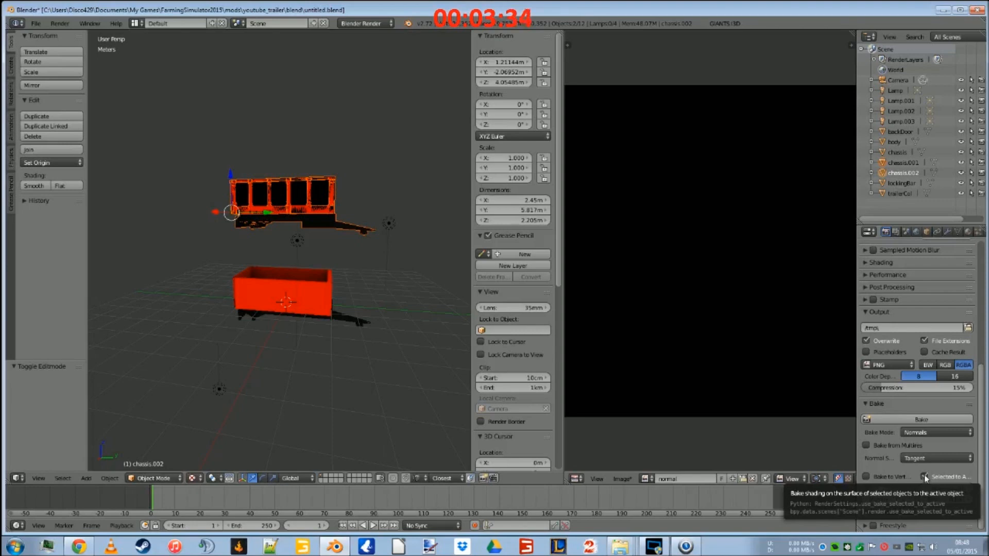
{"action": "left_click", "coordinate": [921, 419]}
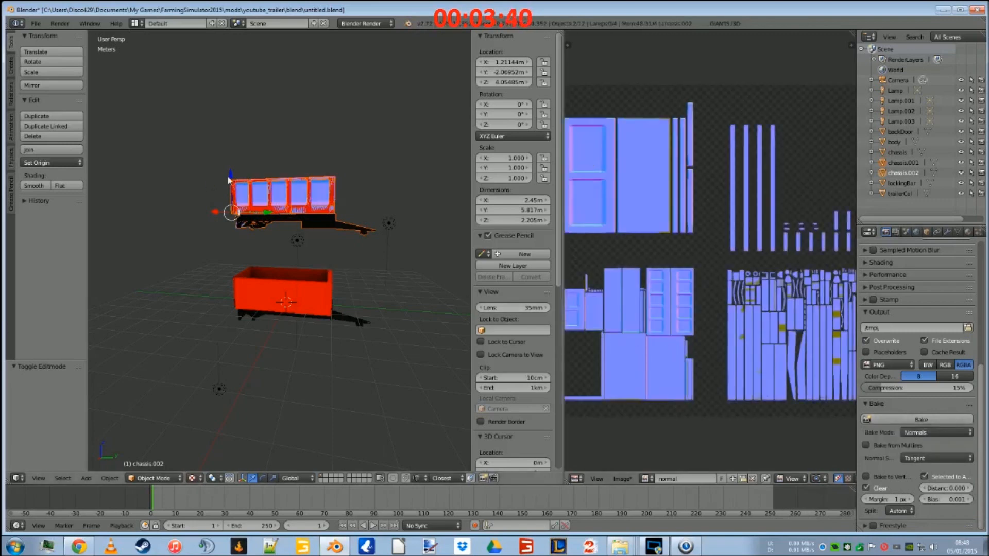
Step: Raise the high-poly trailer chassis.001 by about 2.7 m along Z, and select the low-poly chassis.002 to inspect its bake
{"action": "left_click", "coordinate": [895, 163]}
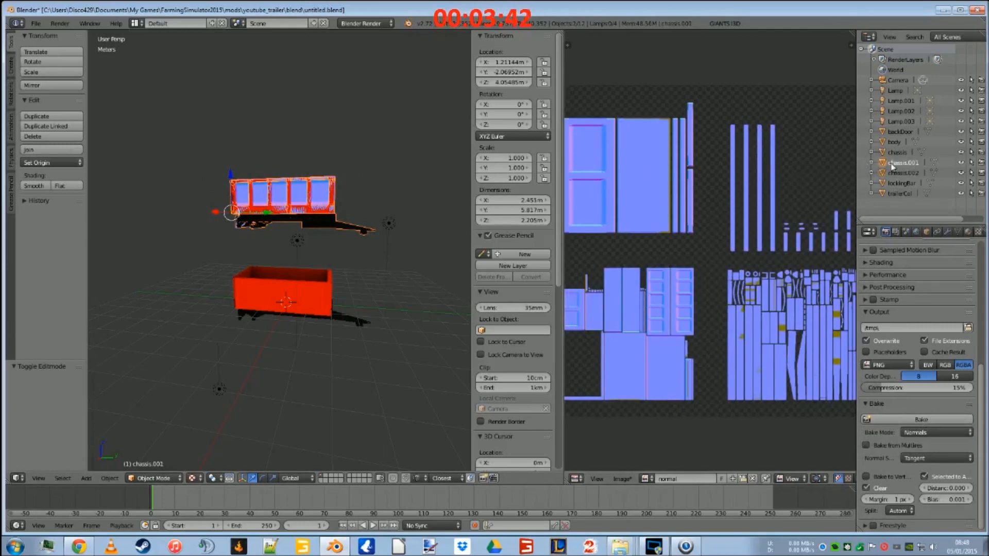
{"action": "left_click_drag", "start_coordinate": [231, 178], "coordinate": [230, 100]}
{"action": "left_click", "coordinate": [902, 173]}
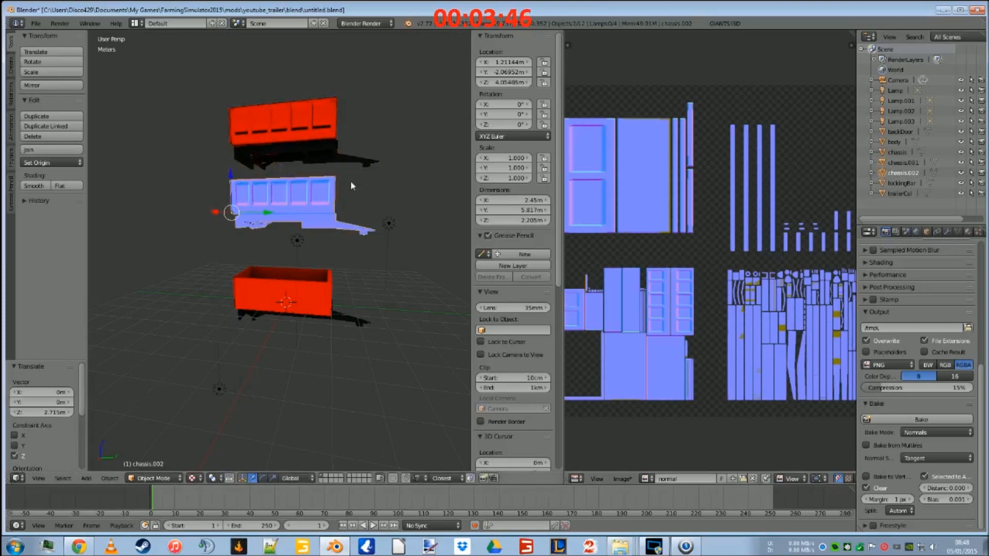
{"action": "scroll", "coordinate": [283, 205], "scroll_direction": "up", "scroll_amount": 5}
{"action": "middle_click_drag", "start_coordinate": [304, 198], "coordinate": [288, 268]}
{"action": "scroll", "coordinate": [329, 267], "scroll_direction": "down", "scroll_amount": 4}
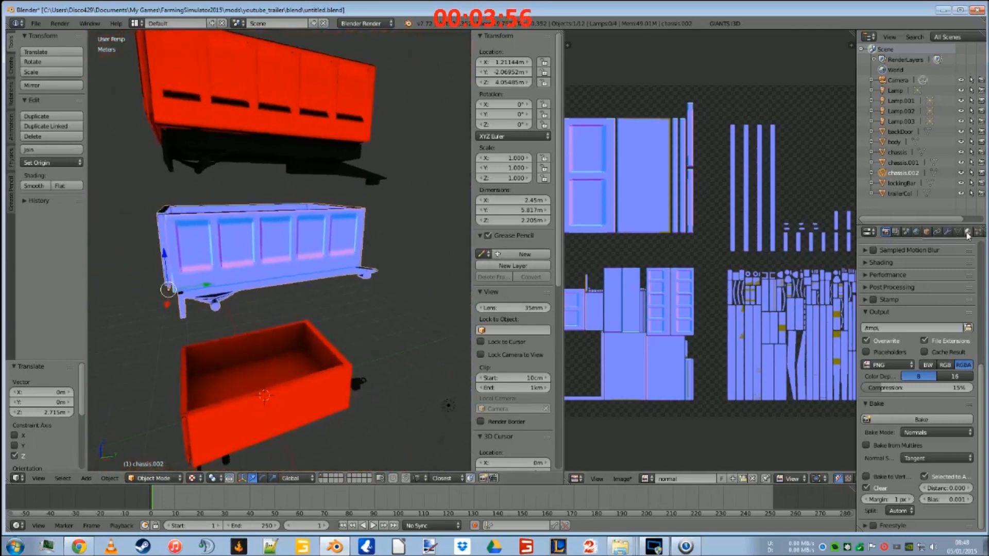
Step: In Edit Mode, add a new material to chassis.002 and create a new texture in its first texture slot
{"action": "key", "text": "Tab"}
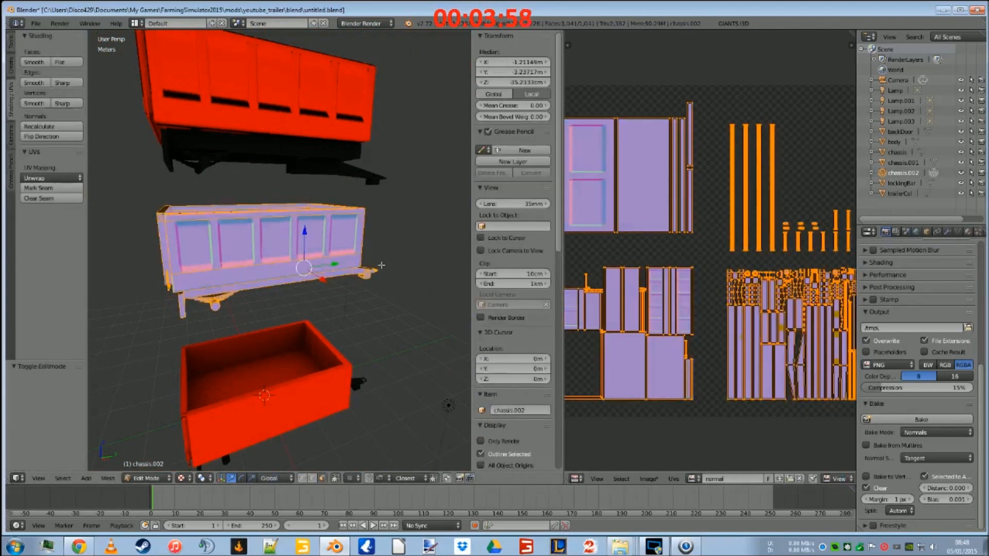
{"action": "left_click", "coordinate": [968, 232]}
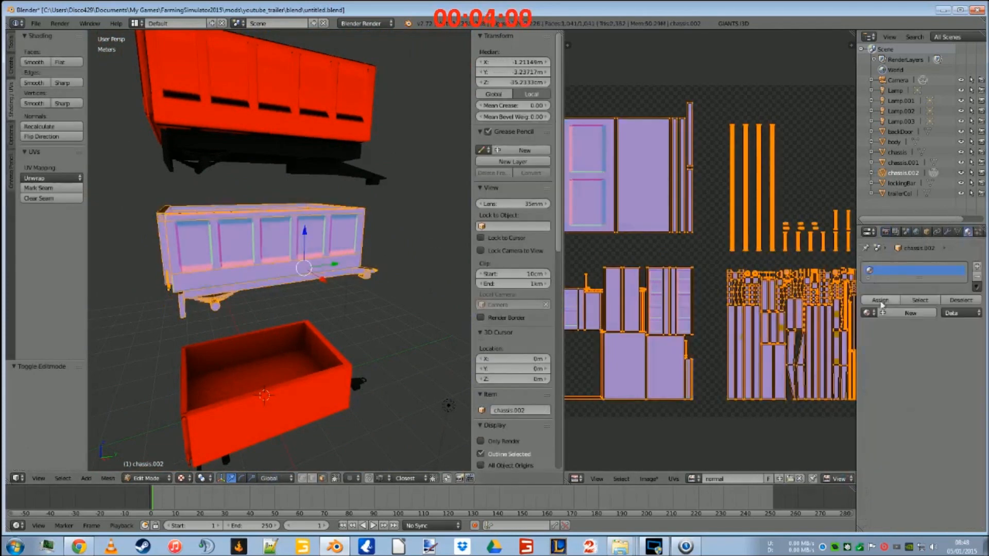
{"action": "left_click", "coordinate": [910, 313]}
{"action": "left_click", "coordinate": [977, 232]}
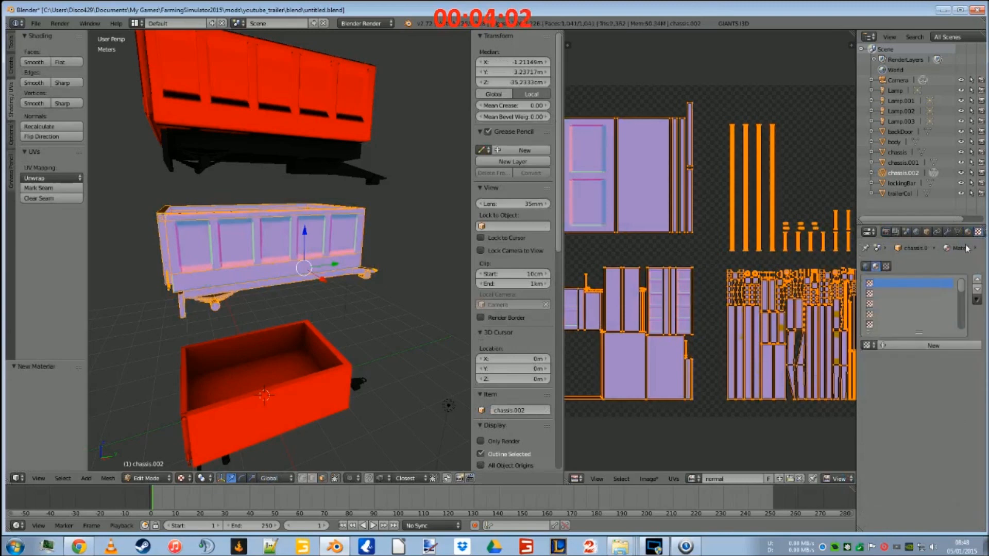
{"action": "left_click", "coordinate": [927, 345]}
{"action": "scroll", "coordinate": [923, 375], "scroll_direction": "down", "scroll_amount": 5}
{"action": "left_click", "coordinate": [948, 386]}
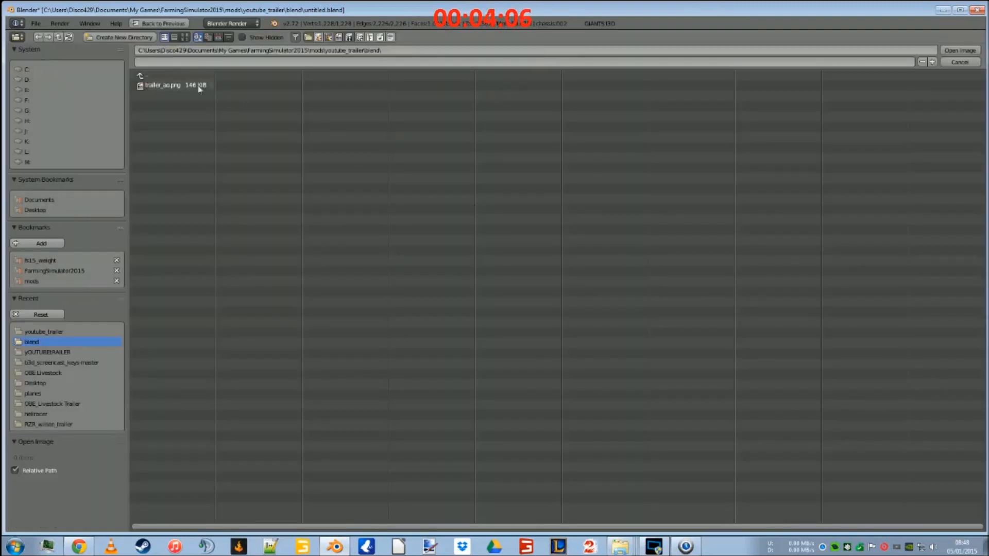
{"action": "left_click", "coordinate": [960, 62]}
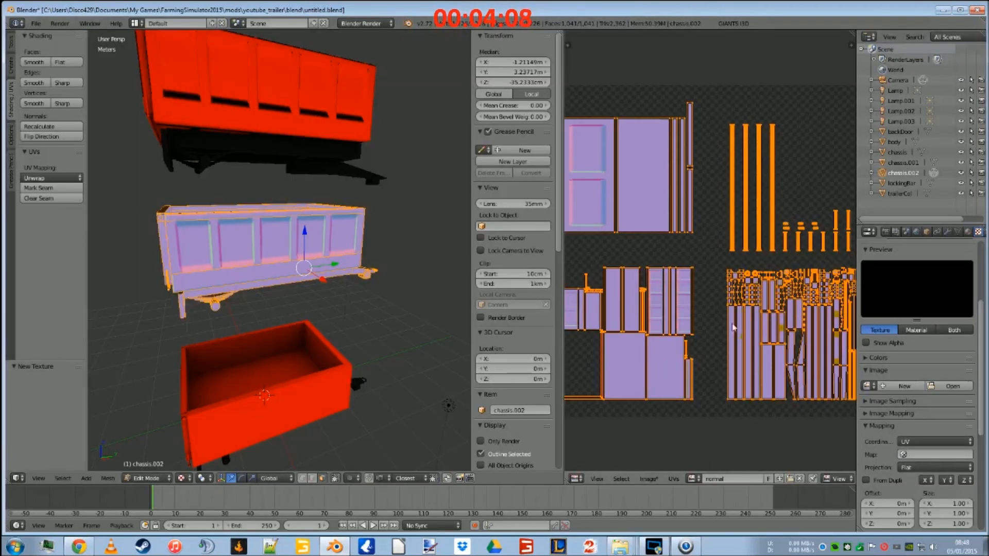
Step: Save the baked normal image as trailer_normal.png in the youtube_trailer folder
{"action": "left_click", "coordinate": [648, 479]}
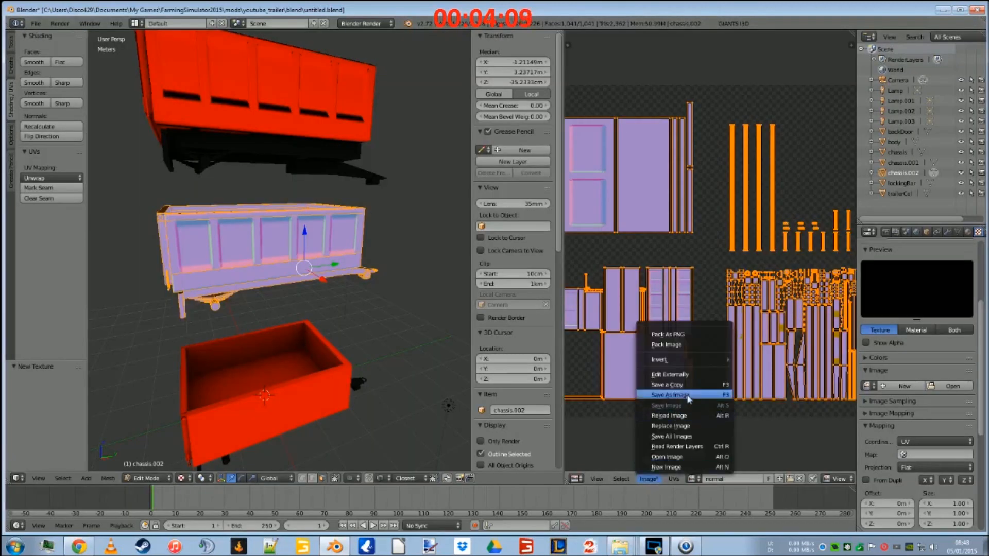
{"action": "left_click", "coordinate": [689, 400]}
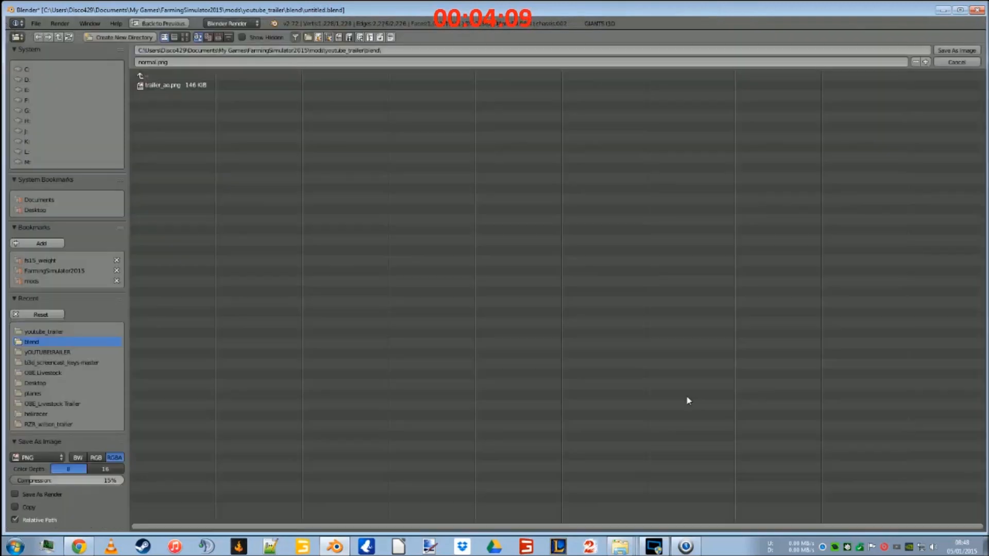
{"action": "left_click", "coordinate": [150, 76]}
{"action": "double_click", "coordinate": [174, 127]}
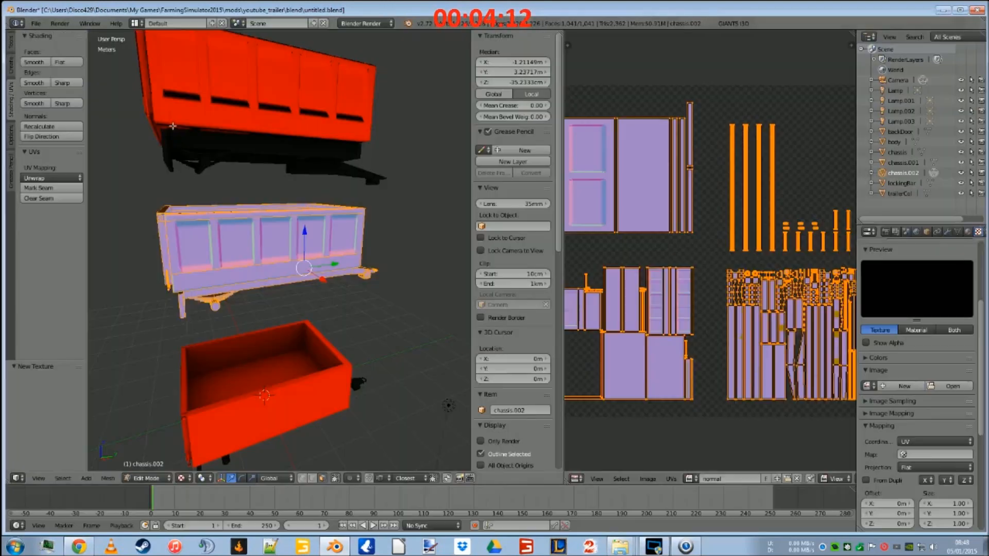
Step: Load trailer_normal.png from the youtube_trailer folder as the new texture's image
{"action": "left_click", "coordinate": [940, 388]}
{"action": "left_click", "coordinate": [143, 76]}
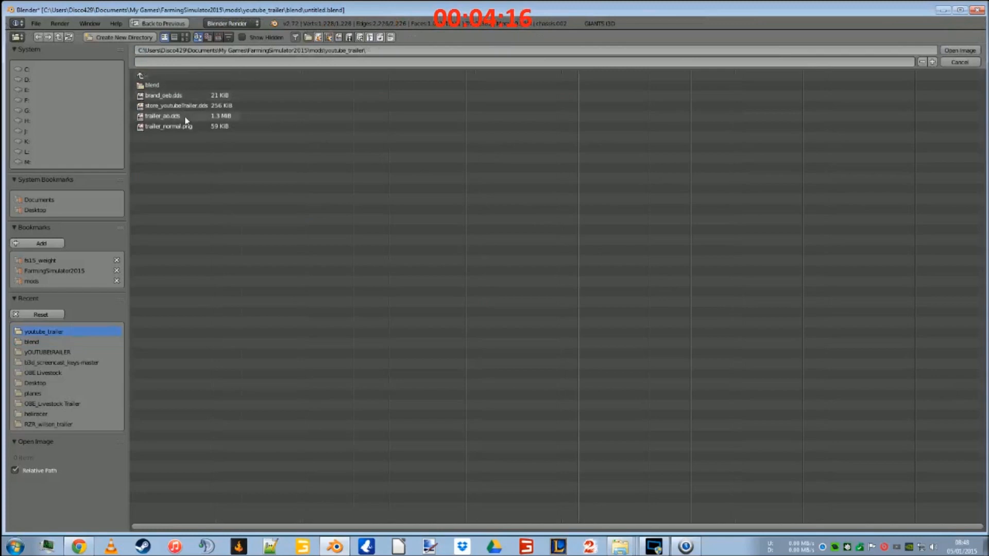
{"action": "left_click", "coordinate": [175, 127]}
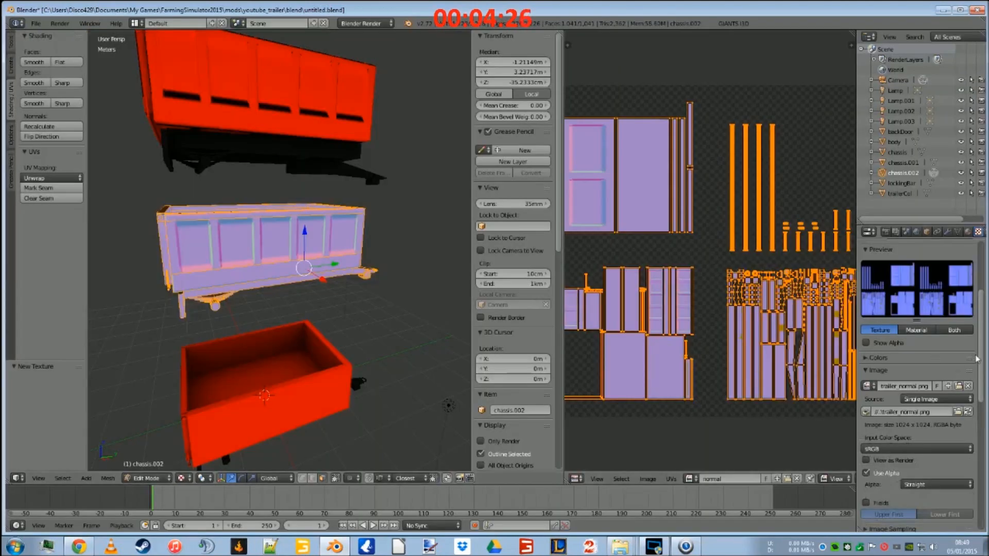
Step: Enable Normal Map sampling for the texture, and switch its influence from diffuse Color to Normal at 1.000
{"action": "scroll", "coordinate": [978, 360], "scroll_direction": "down", "scroll_amount": 3}
{"action": "scroll", "coordinate": [977, 361], "scroll_direction": "down", "scroll_amount": 5}
{"action": "left_click", "coordinate": [878, 362]}
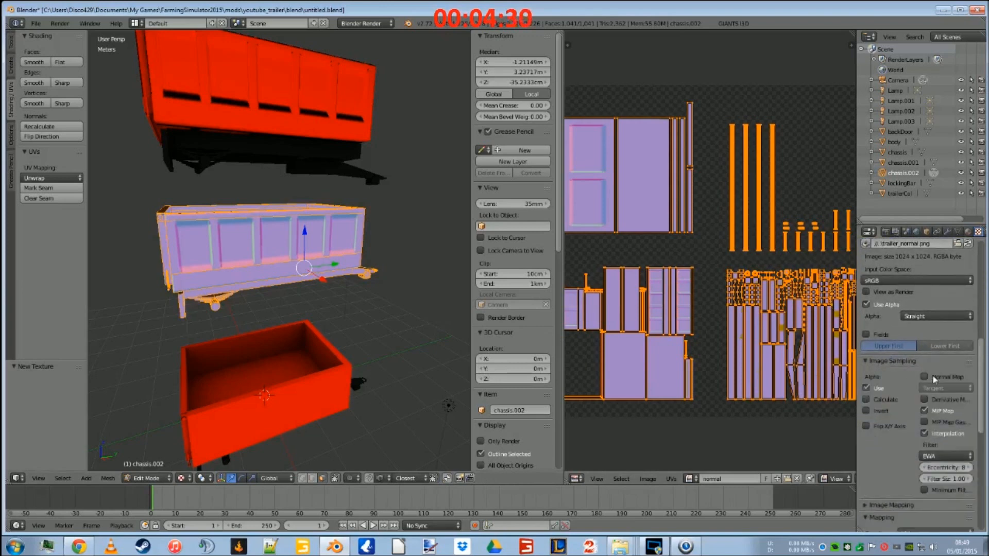
{"action": "left_click", "coordinate": [935, 379]}
{"action": "scroll", "coordinate": [982, 372], "scroll_direction": "down", "scroll_amount": 10}
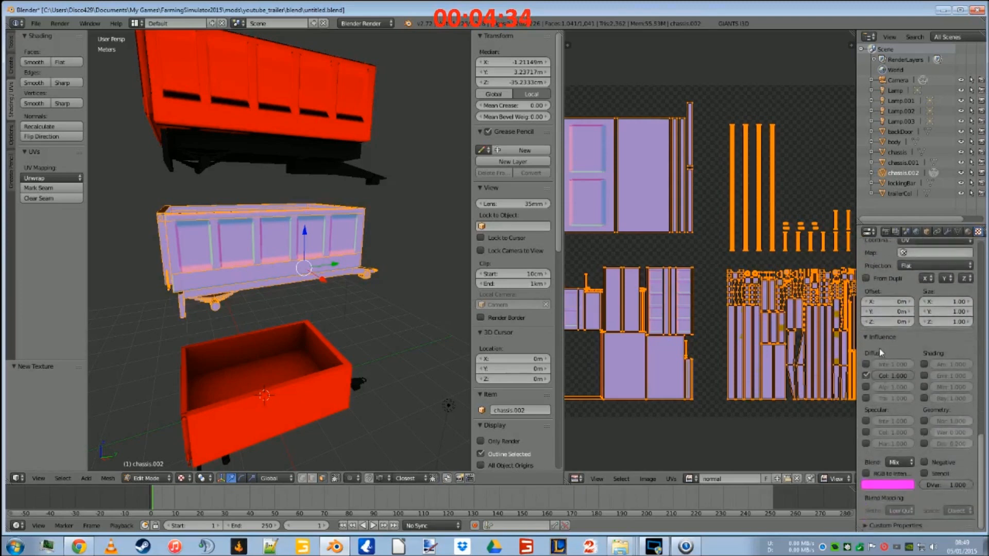
{"action": "left_click", "coordinate": [866, 376]}
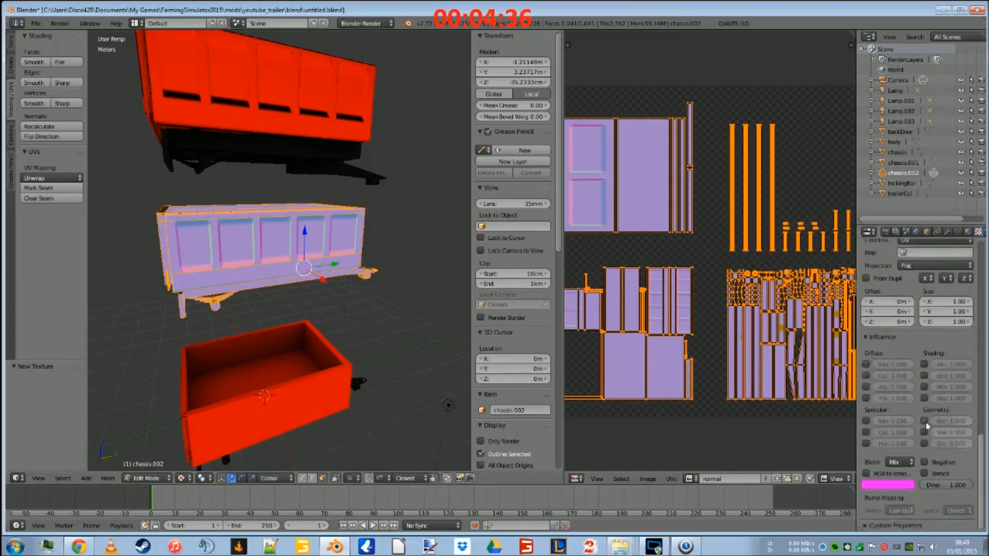
{"action": "left_click", "coordinate": [925, 422]}
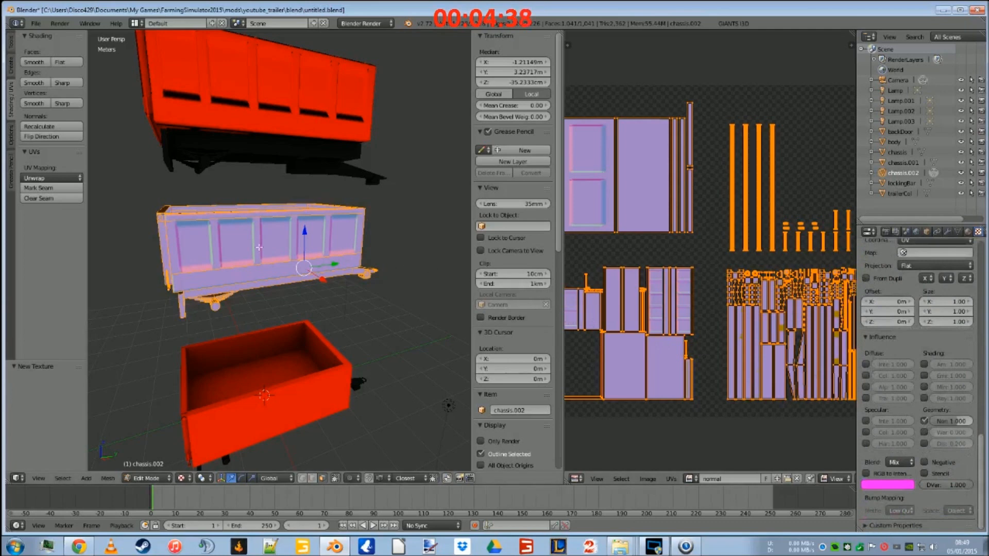
Step: Switch the 3D view's shading from Multitexture to GLSL and check the trailers
{"action": "scroll", "coordinate": [511, 273], "scroll_direction": "down", "scroll_amount": 10}
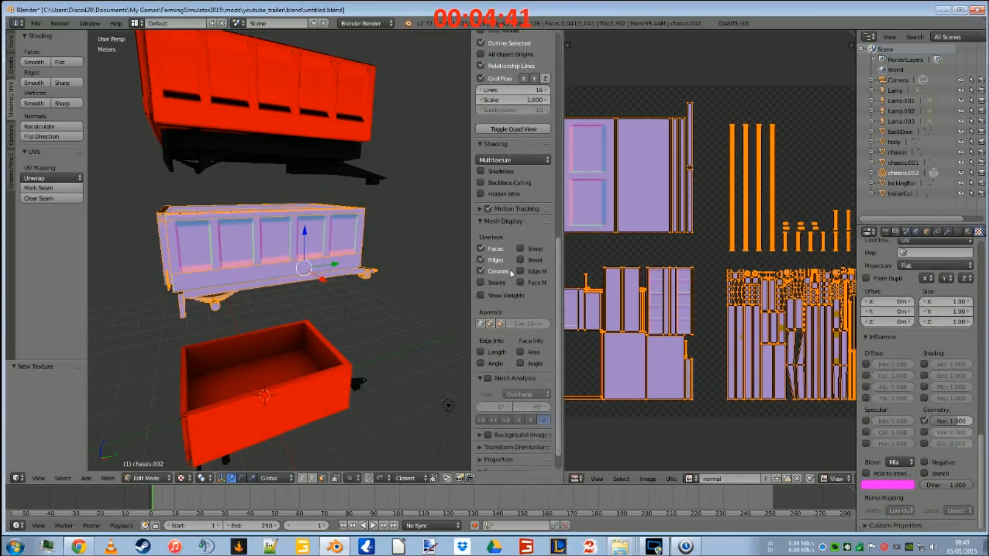
{"action": "left_click", "coordinate": [499, 159]}
{"action": "left_click", "coordinate": [486, 136]}
{"action": "mouse_move", "coordinate": [340, 268]}
{"action": "middle_mouse_down"}
{"action": "mouse_move", "coordinate": [375, 274]}
{"action": "mouse_move", "coordinate": [225, 288]}
{"action": "mouse_move", "coordinate": [291, 360]}
{"action": "middle_mouse_up"}
{"action": "scroll", "coordinate": [225, 289], "scroll_direction": "down", "scroll_amount": 5}
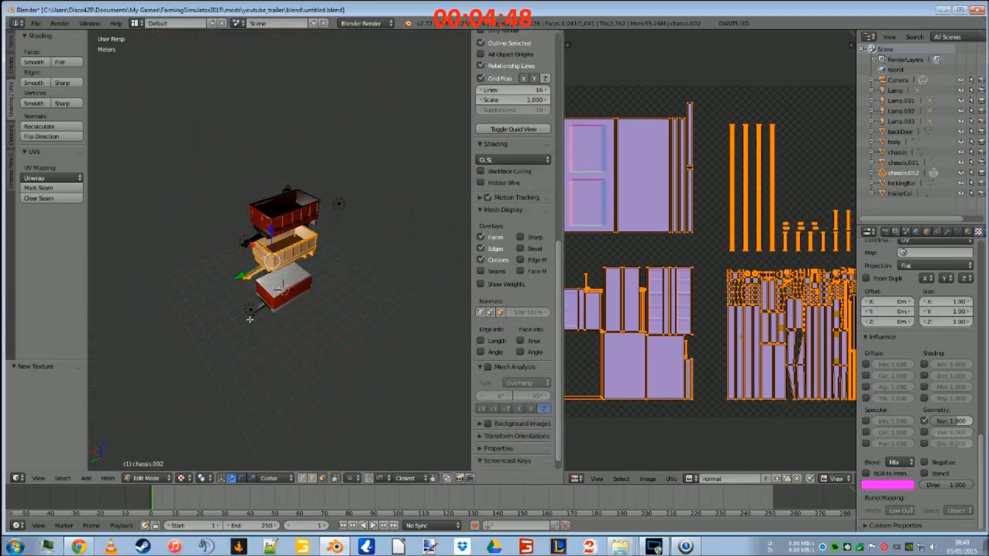
{"action": "middle_click_drag", "start_coordinate": [255, 309], "coordinate": [286, 335]}
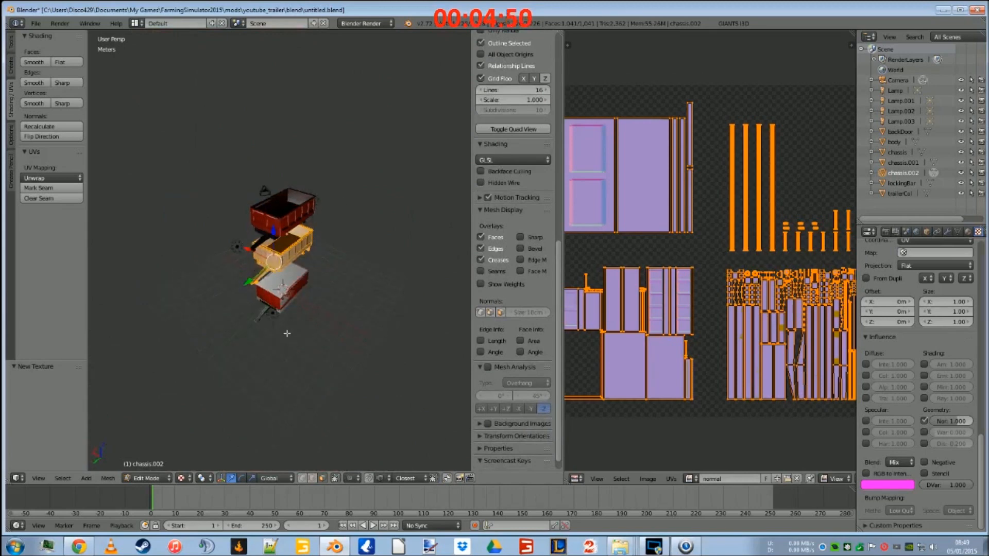
Step: In Object Mode, duplicate the lamp Lamp.003 and move the copy about -6.78 m along Y
{"action": "key", "text": "Tab"}
{"action": "right_click", "coordinate": [272, 313]}
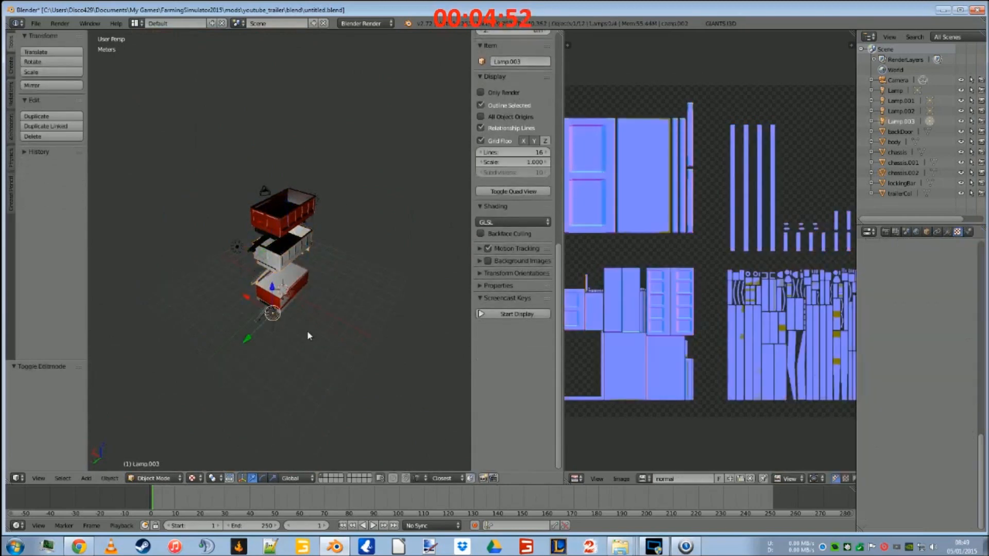
{"action": "key", "text": "shift+d"}
{"action": "key", "text": "y"}
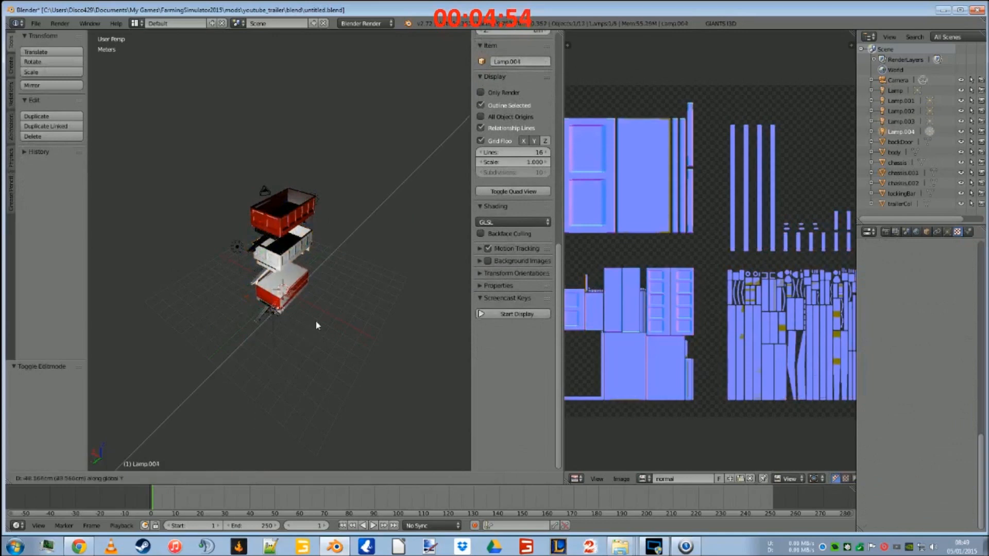
{"action": "left_click", "coordinate": [375, 293]}
Step: Move Lamp.004 about 2.32 m along Y and check the lighting on the trailers' panelled sides
{"action": "scroll", "coordinate": [376, 296], "scroll_direction": "up", "scroll_amount": 5}
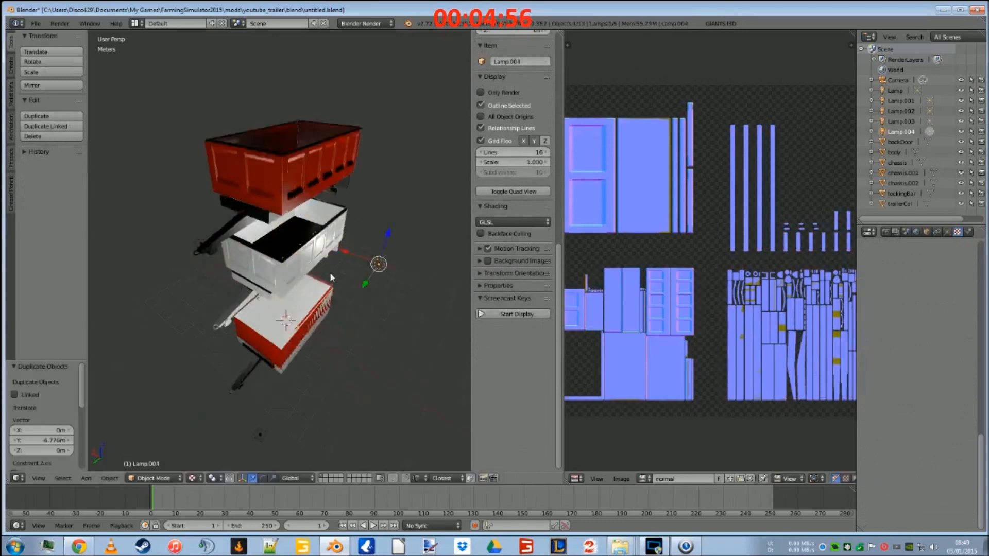
{"action": "middle_click_drag", "start_coordinate": [379, 313], "coordinate": [339, 286]}
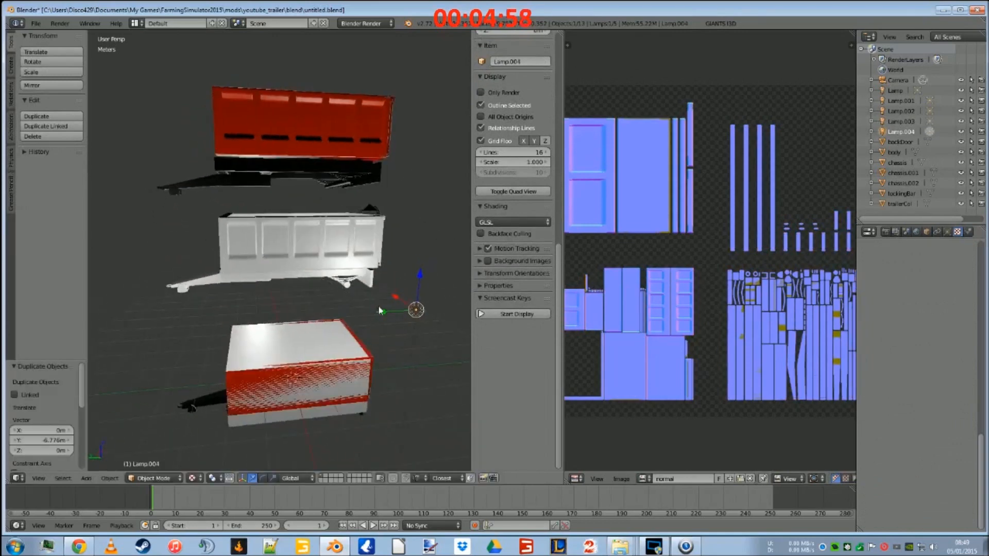
{"action": "key", "text": "g"}
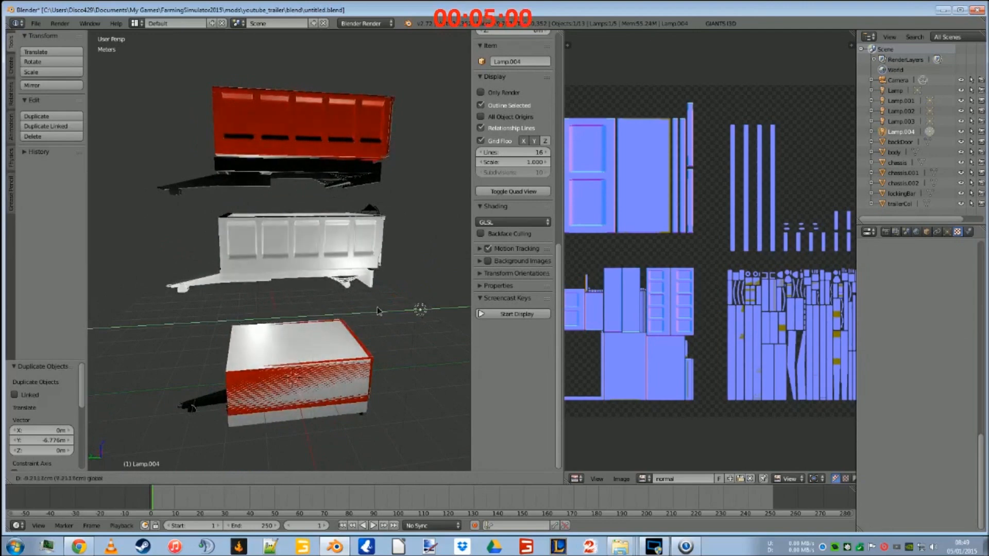
{"action": "left_click", "coordinate": [260, 313]}
{"action": "middle_click_drag", "start_coordinate": [260, 313], "coordinate": [345, 278]}
{"action": "scroll", "coordinate": [345, 278], "scroll_direction": "up", "scroll_amount": 6}
{"action": "middle_click_drag", "start_coordinate": [405, 285], "coordinate": [325, 280]}
{"action": "scroll", "coordinate": [325, 282], "scroll_direction": "down", "scroll_amount": 6}
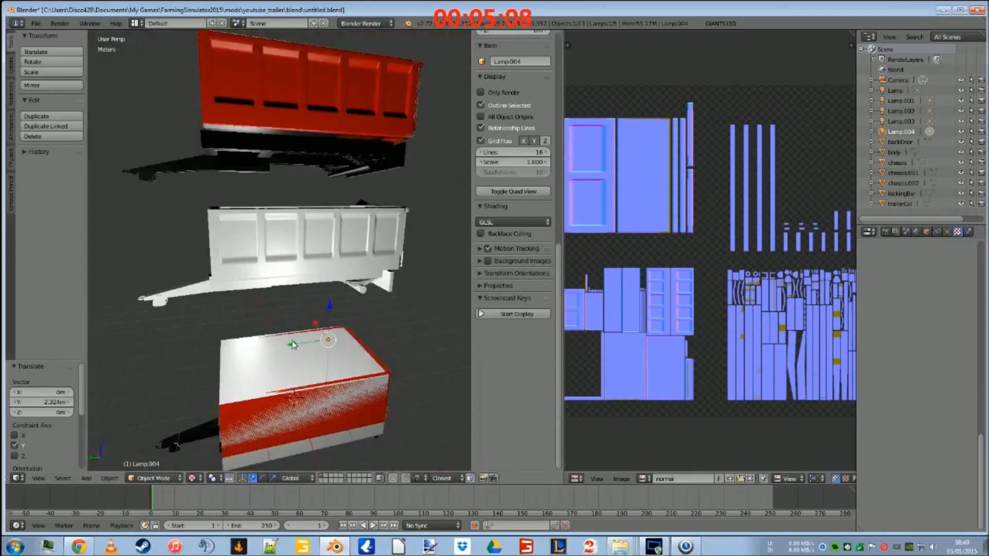
Step: Shift Lamp.004 another -16.17 cm or so along Y and inspect the lit trailers from the opposite side
{"action": "key", "text": "g"}
{"action": "key", "text": "y"}
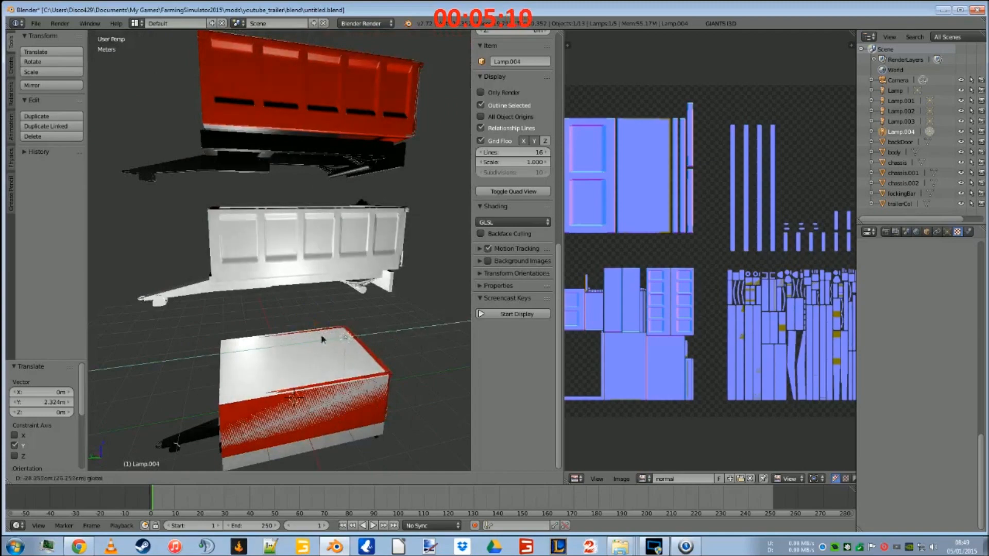
{"action": "left_click", "coordinate": [236, 332]}
{"action": "middle_click_drag", "start_coordinate": [235, 332], "coordinate": [80, 319]}
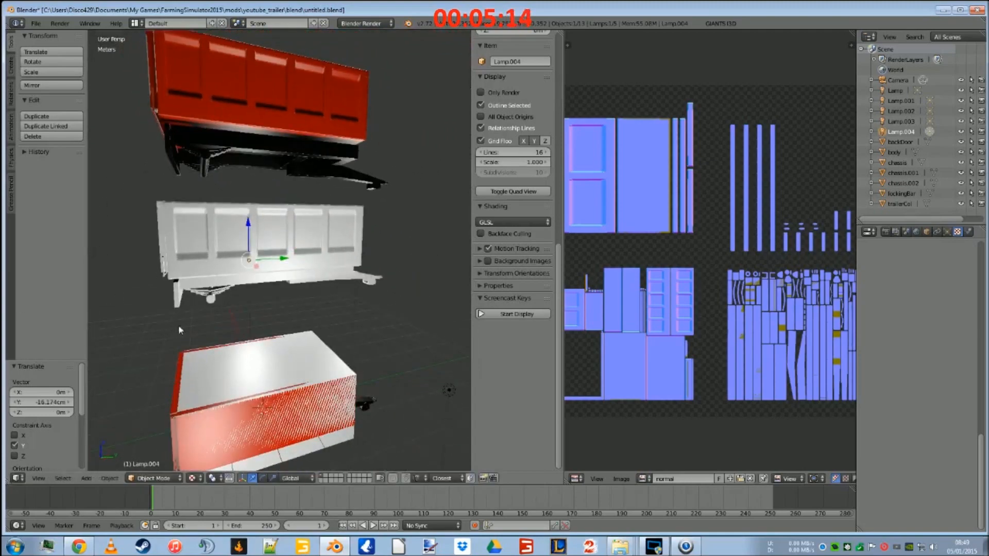
{"action": "scroll", "coordinate": [301, 285], "scroll_direction": "down", "scroll_amount": 5}
{"action": "middle_click_drag", "start_coordinate": [268, 314], "coordinate": [315, 310]}
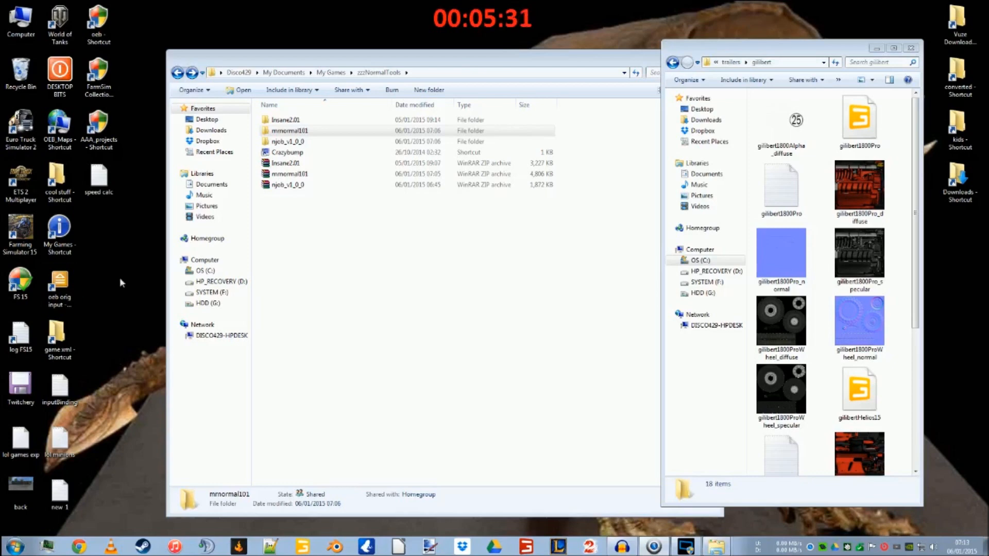
Step: View gilibert1800Pro_specular in paint.net, then close the image and the gilibert folder
{"action": "double_click", "coordinate": [870, 256]}
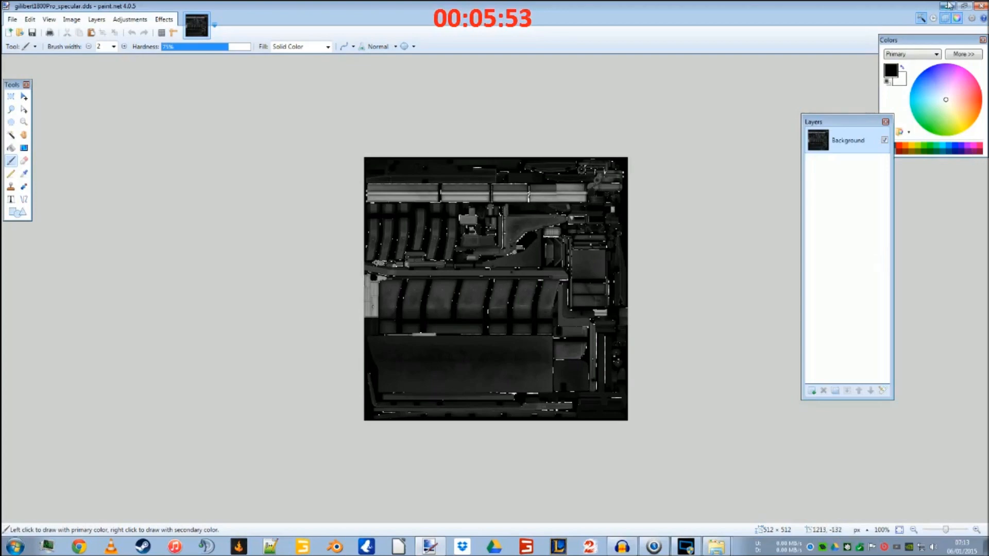
{"action": "left_click", "coordinate": [980, 7]}
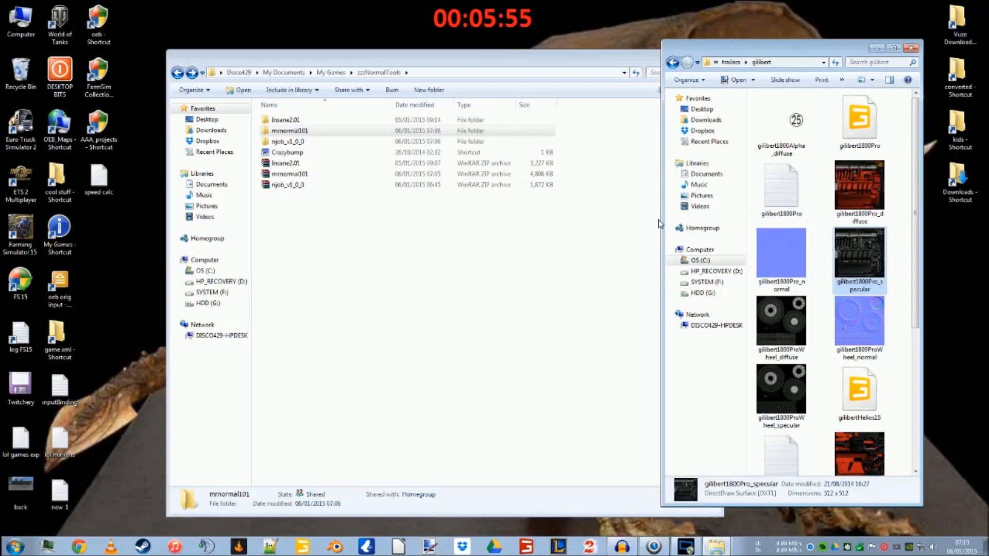
{"action": "left_click", "coordinate": [909, 49]}
Step: Open the OEB_BigM500.zip archive from the desktop and view vehicleShaderDirt.xml from its krone folder in Notepad++
{"action": "left_click_drag", "start_coordinate": [550, 64], "coordinate": [750, 73]}
{"action": "double_click", "coordinate": [335, 174]}
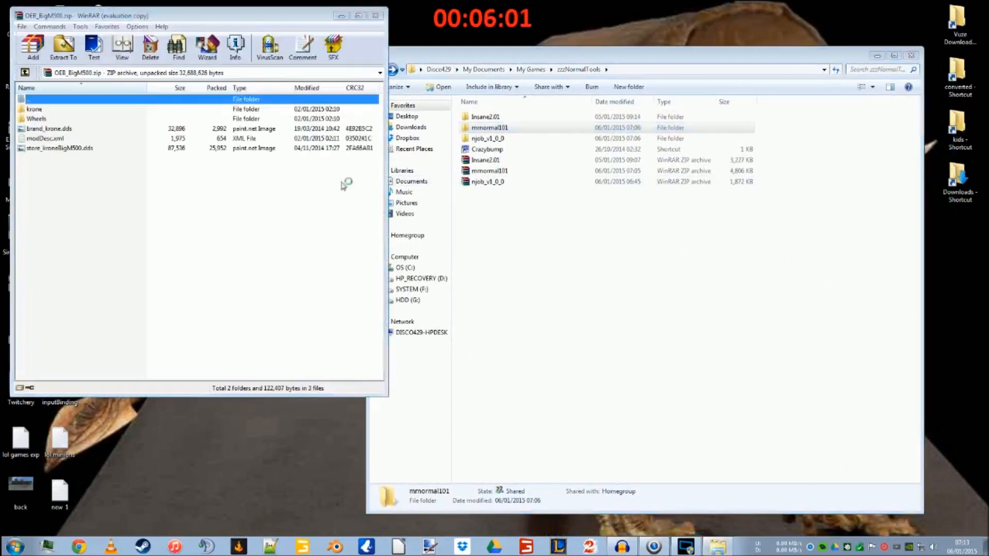
{"action": "left_click", "coordinate": [671, 120]}
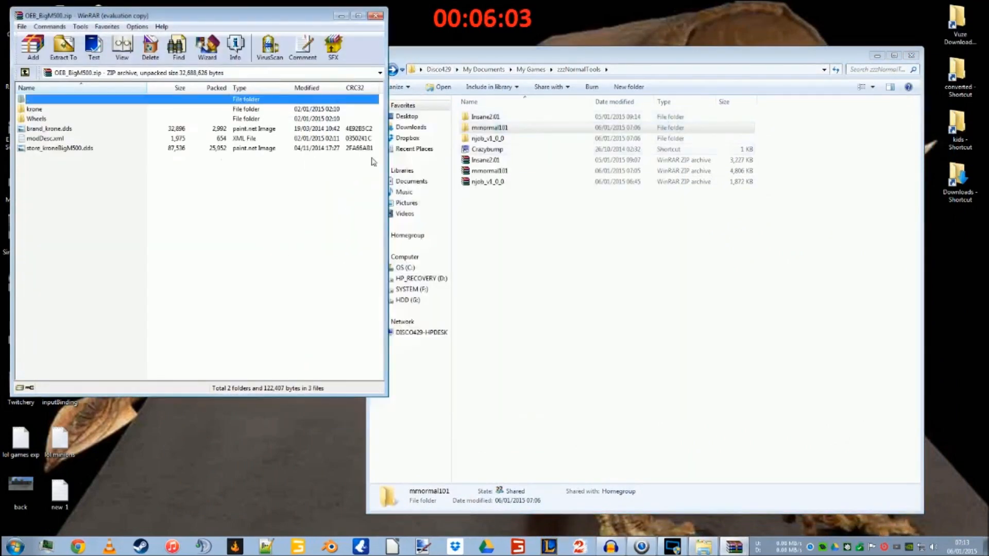
{"action": "double_click", "coordinate": [32, 109]}
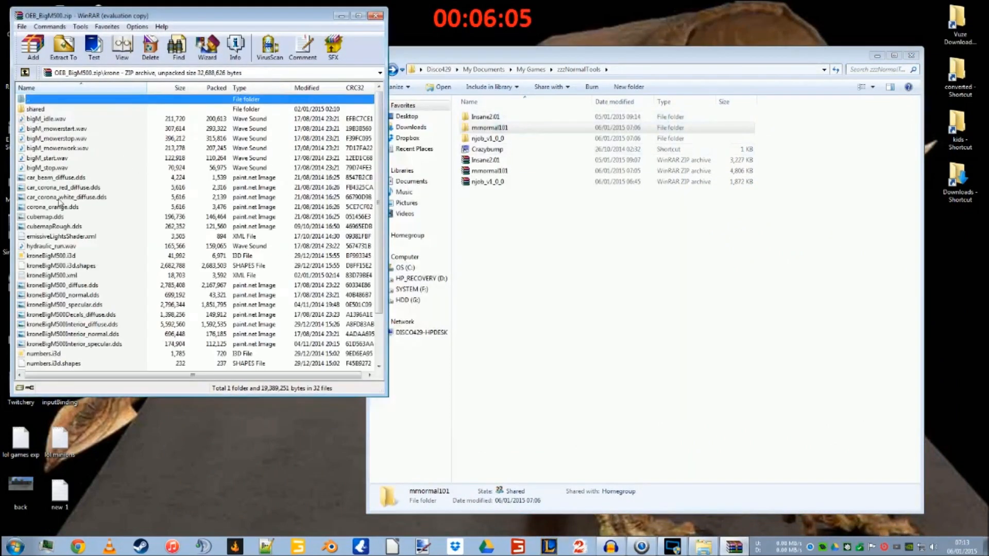
{"action": "scroll", "coordinate": [68, 325], "scroll_direction": "down", "scroll_amount": 2}
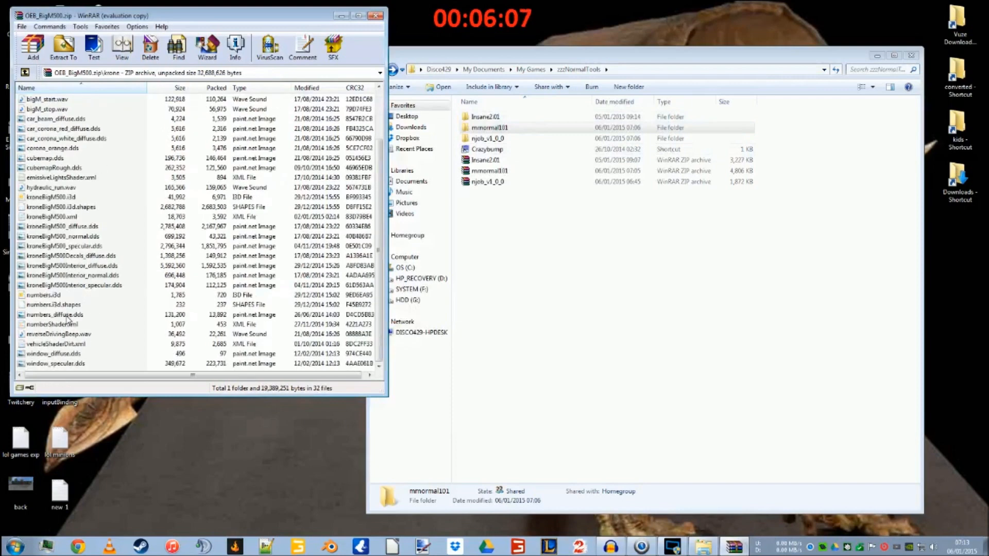
{"action": "double_click", "coordinate": [61, 343]}
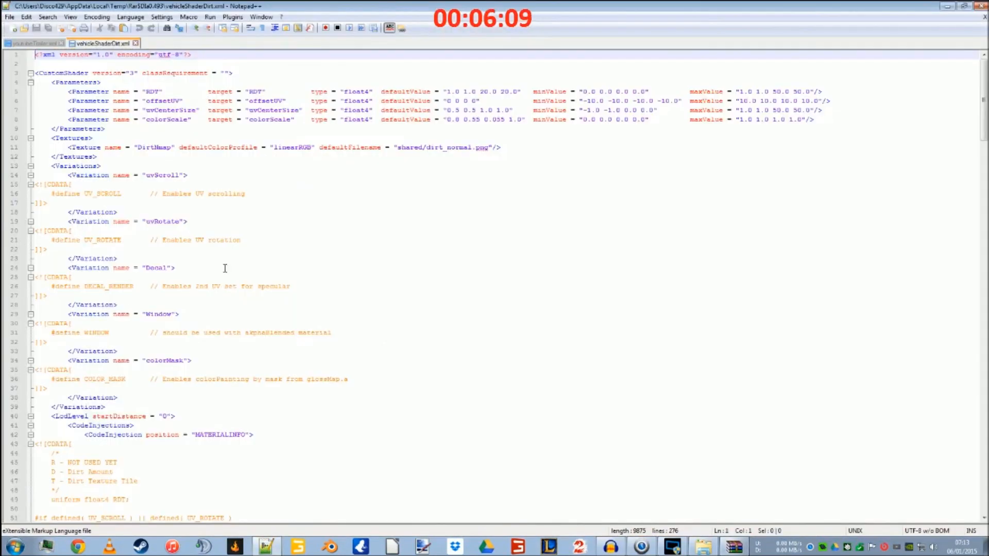
Step: Read through the parameters, texture, variations and code injections in vehicleShaderDirt.xml
{"action": "scroll", "coordinate": [169, 283], "scroll_direction": "down", "scroll_amount": 5}
{"action": "scroll", "coordinate": [169, 295], "scroll_direction": "down", "scroll_amount": 1}
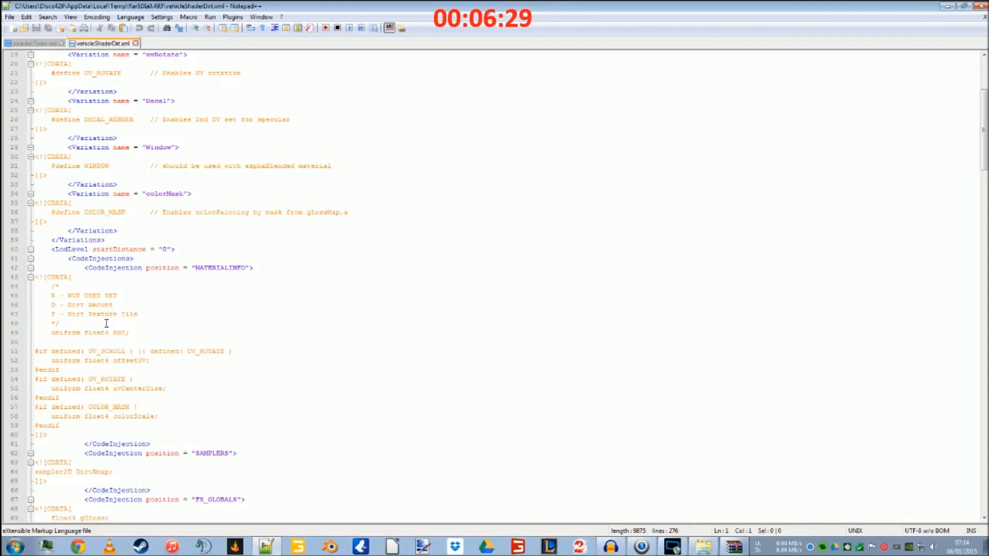
{"action": "scroll", "coordinate": [133, 352], "scroll_direction": "down", "scroll_amount": 5}
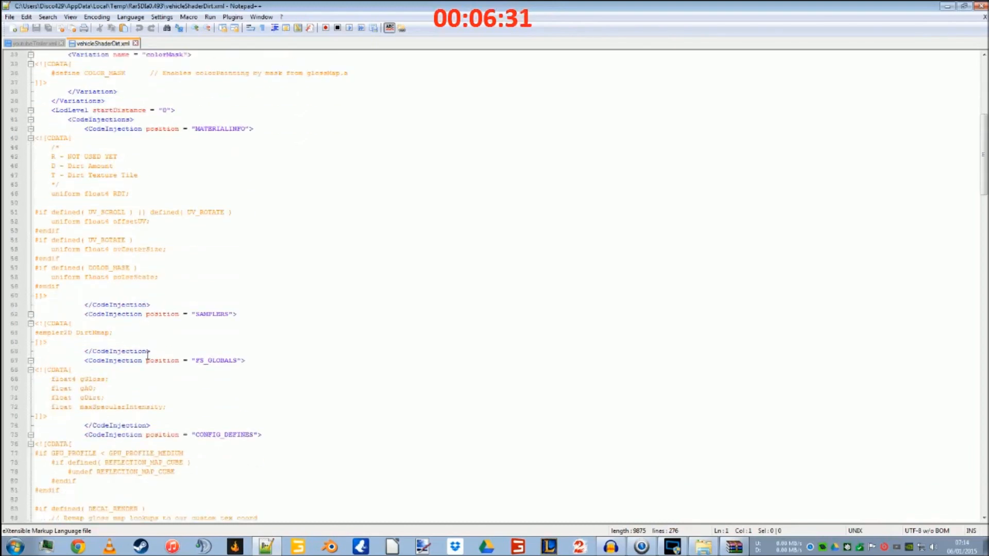
{"action": "scroll", "coordinate": [263, 382], "scroll_direction": "down", "scroll_amount": 4}
{"action": "scroll", "coordinate": [236, 385], "scroll_direction": "up", "scroll_amount": 5}
{"action": "scroll", "coordinate": [236, 385], "scroll_direction": "up", "scroll_amount": 10}
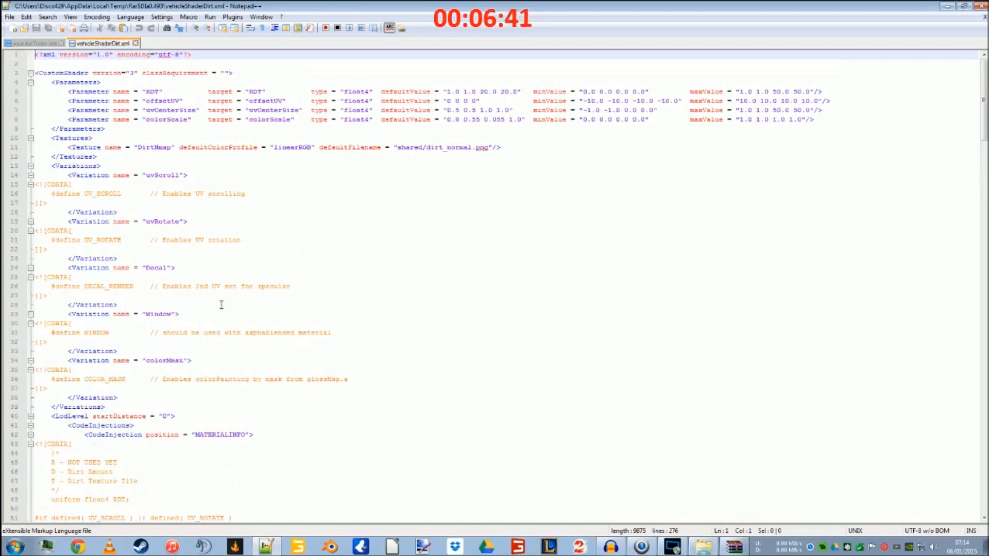
Step: Close vehicleShaderDirt.xml, youtubeTrailer.xml, Notepad++ and the OEB_BigM500.zip archive, returning to the zzzNormalTools folder
{"action": "left_click", "coordinate": [136, 44]}
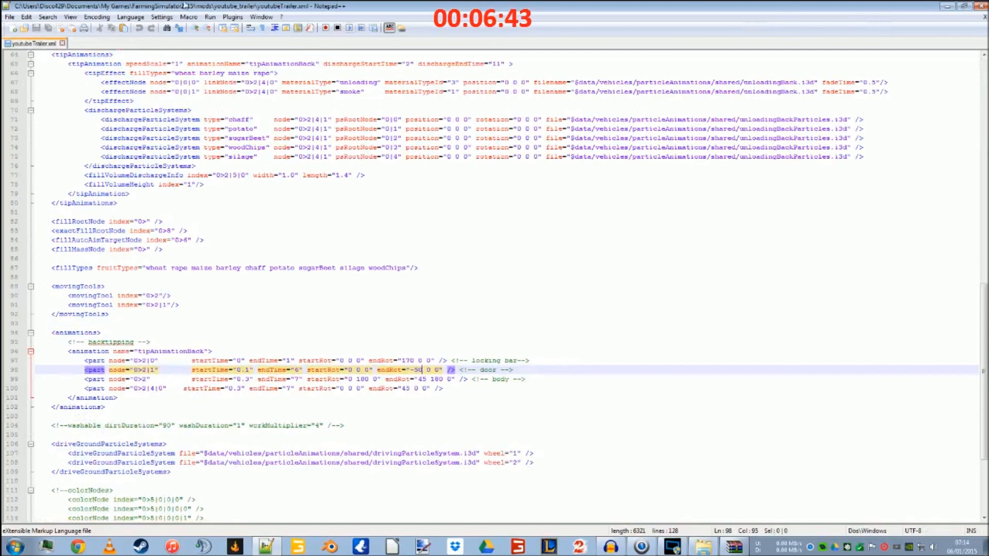
{"action": "left_click", "coordinate": [62, 43]}
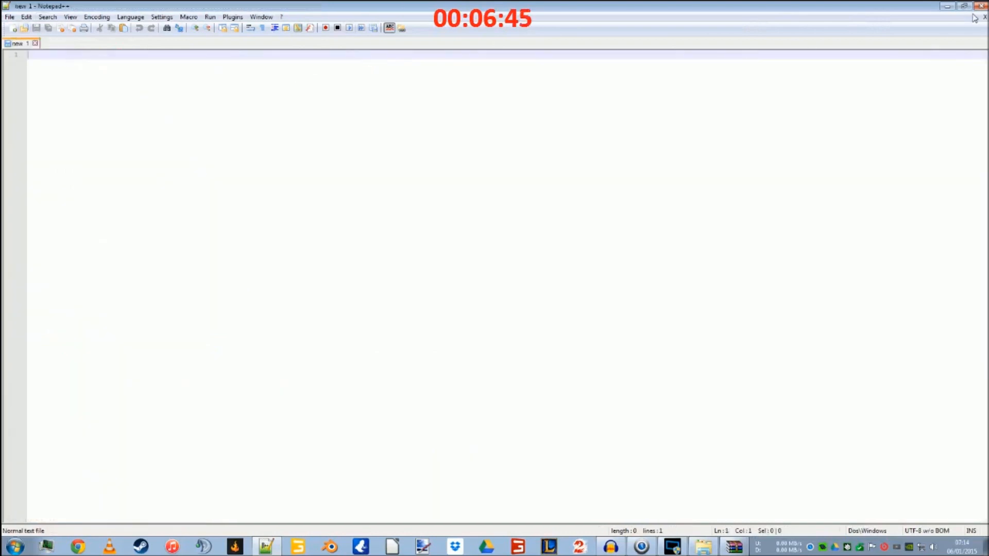
{"action": "left_click", "coordinate": [977, 6]}
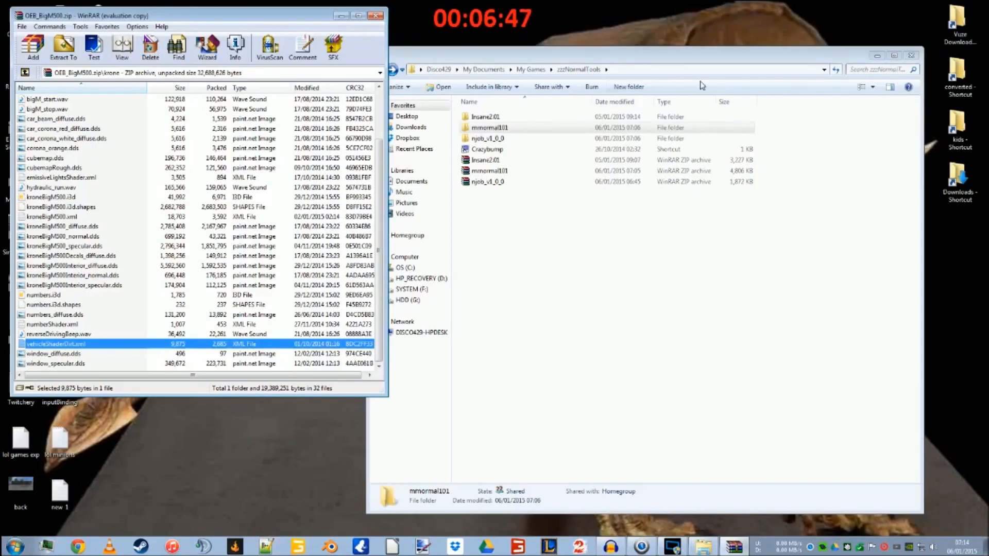
{"action": "left_click", "coordinate": [376, 16]}
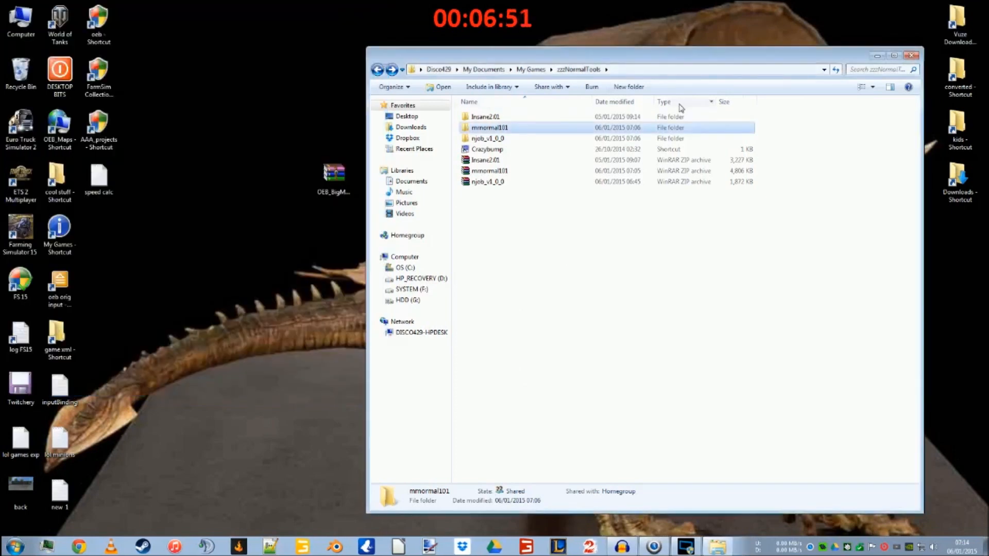
{"action": "left_click_drag", "start_coordinate": [688, 60], "coordinate": [668, 34]}
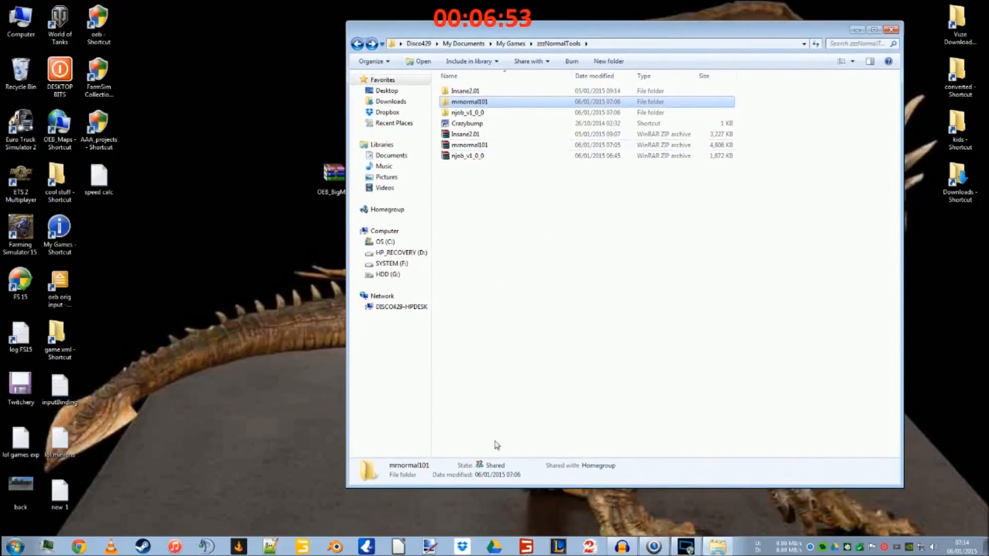
Step: Open the FarmingSimulator2015 folder, check the running recording in Audacity, and move its window out of view
{"action": "double_click", "coordinate": [59, 284]}
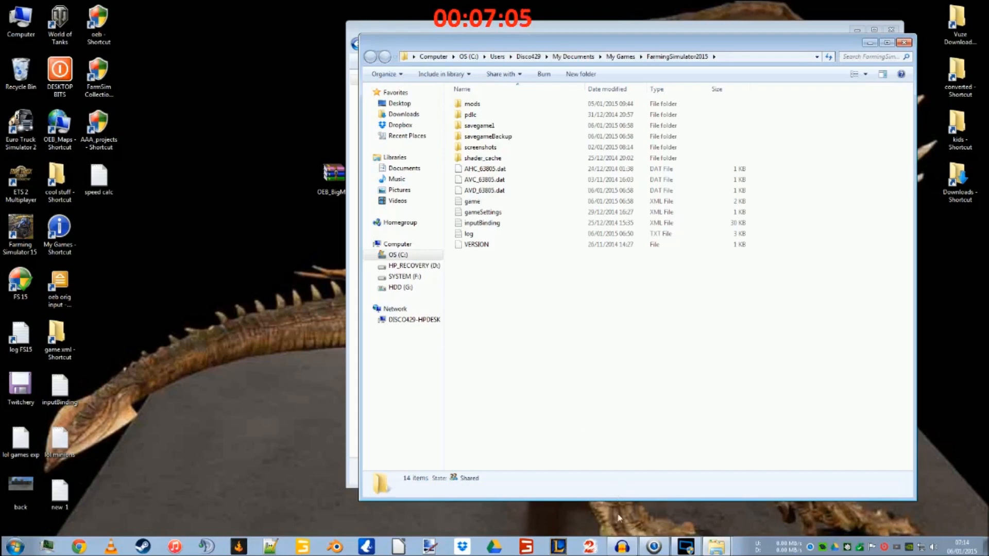
{"action": "mouse_move", "coordinate": [623, 547]}
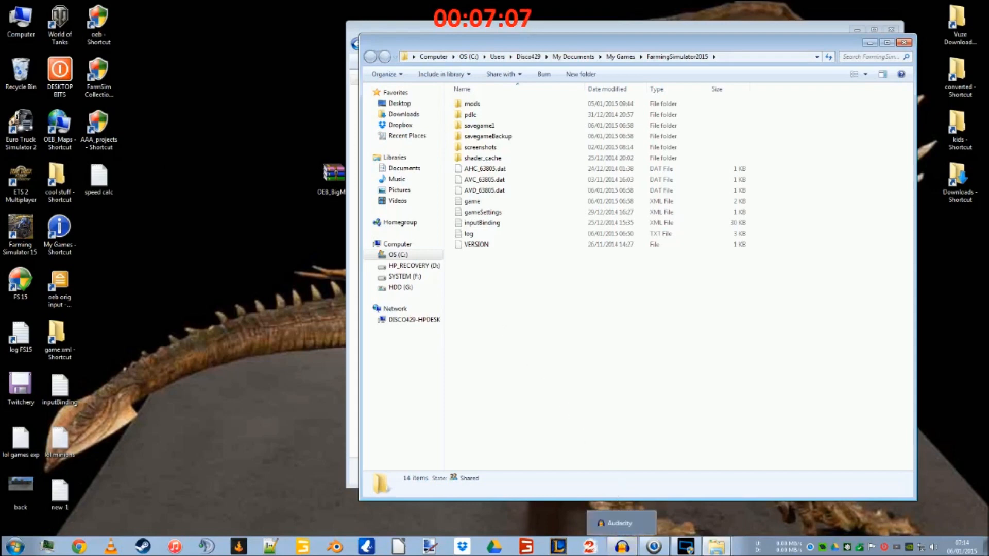
{"action": "left_click", "coordinate": [623, 546]}
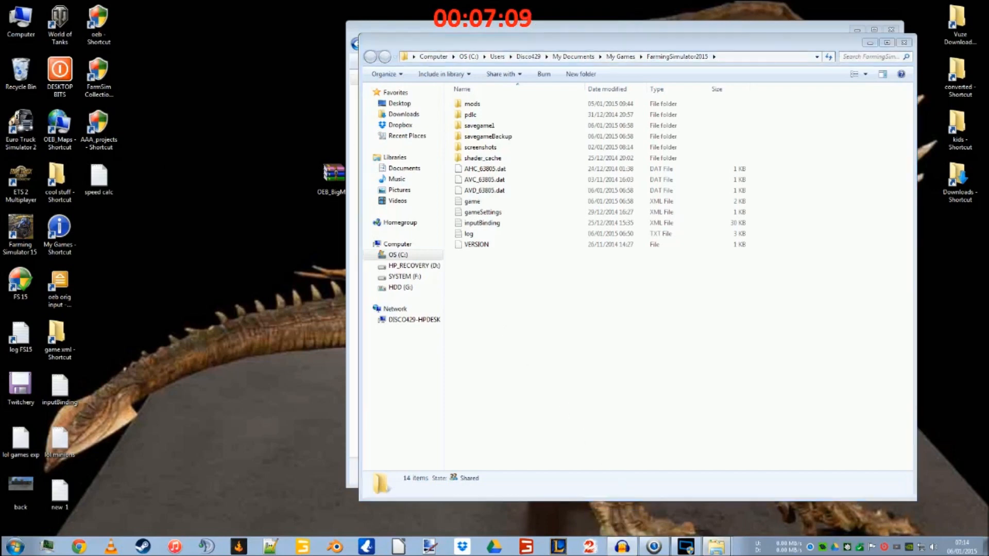
{"action": "left_click_drag", "start_coordinate": [66, 50], "coordinate": [347, 84]}
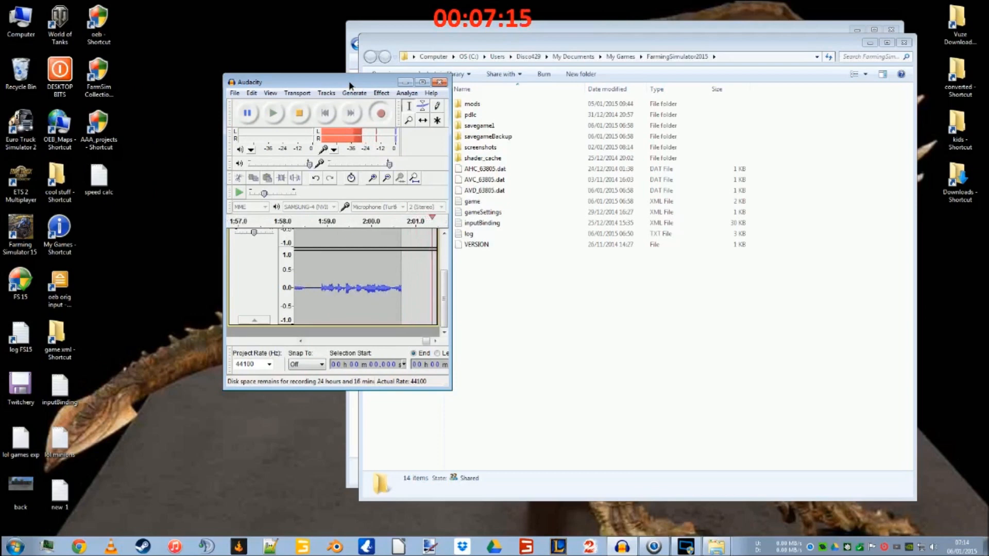
{"action": "left_click_drag", "start_coordinate": [350, 85], "coordinate": [0, 54]}
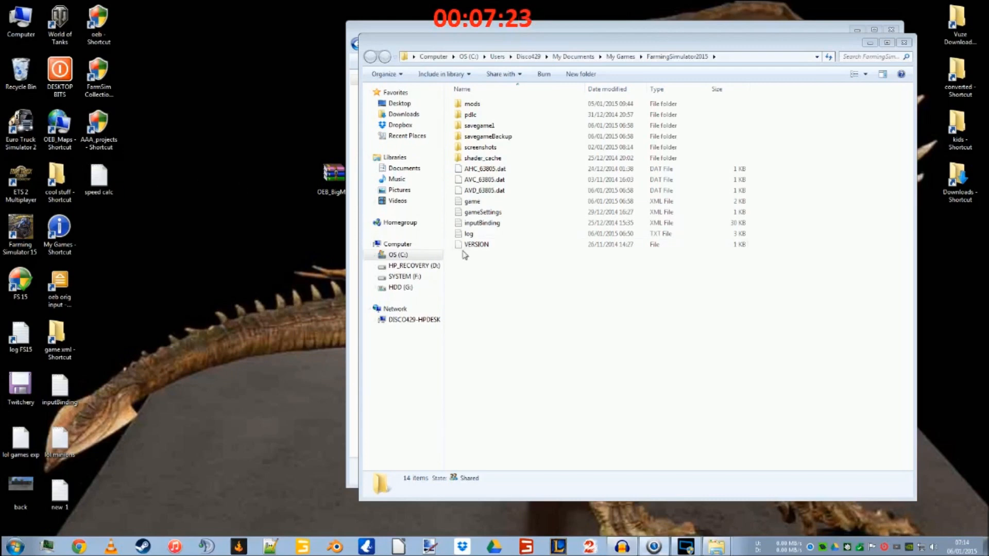
Step: Open the untitled Blender file from the youtube_trailer mod's blend folder and view the trailers up close
{"action": "double_click", "coordinate": [490, 105]}
{"action": "double_click", "coordinate": [498, 106]}
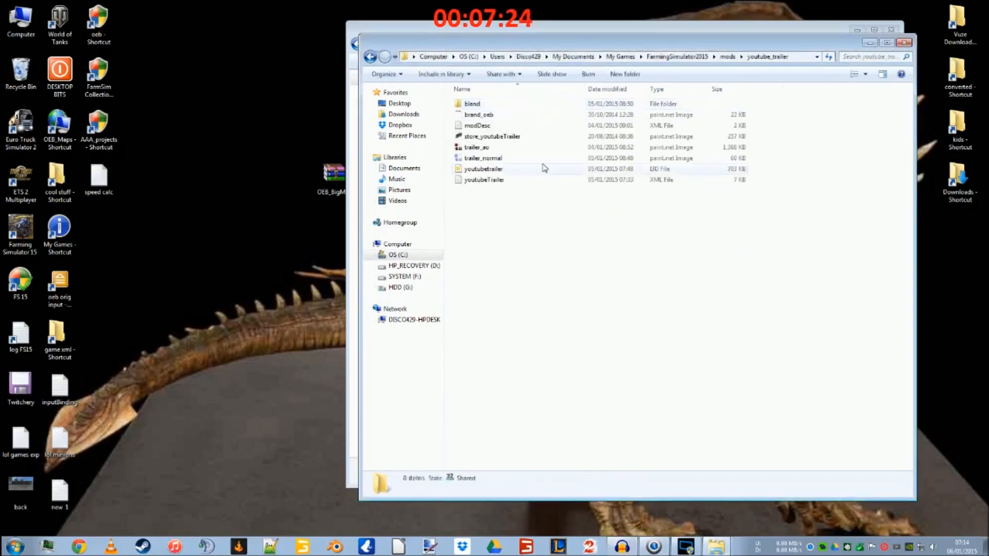
{"action": "double_click", "coordinate": [470, 105]}
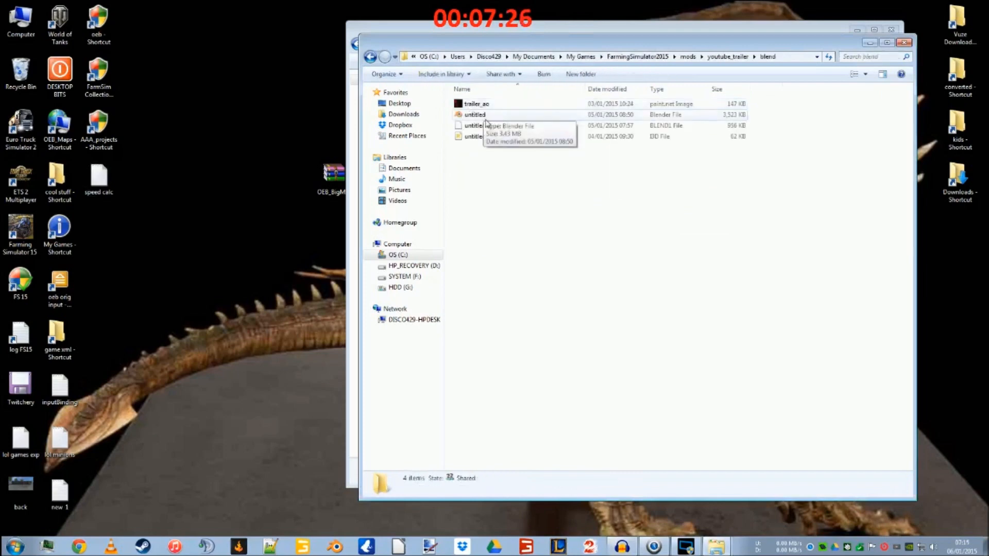
{"action": "double_click", "coordinate": [475, 115]}
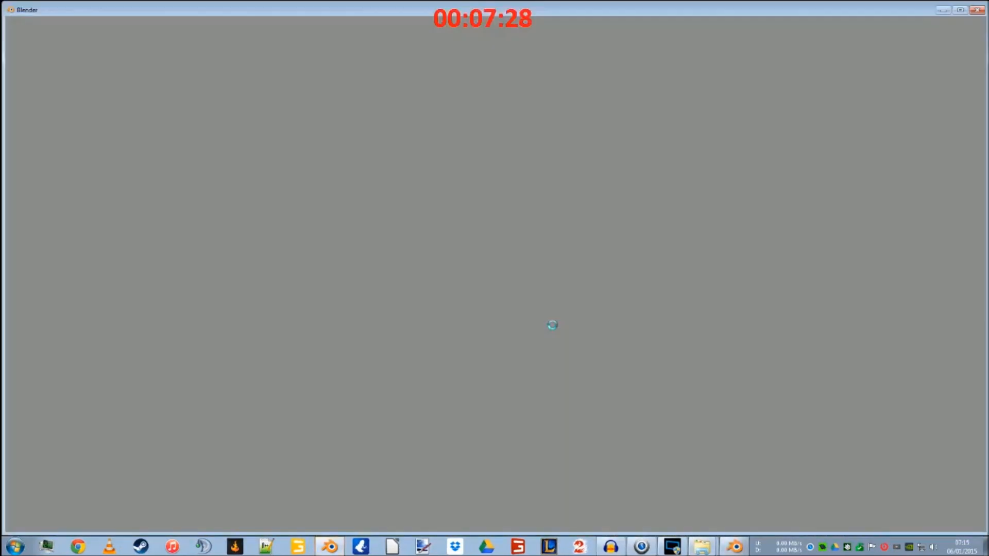
{"action": "scroll", "coordinate": [350, 285], "scroll_direction": "up", "scroll_amount": 6}
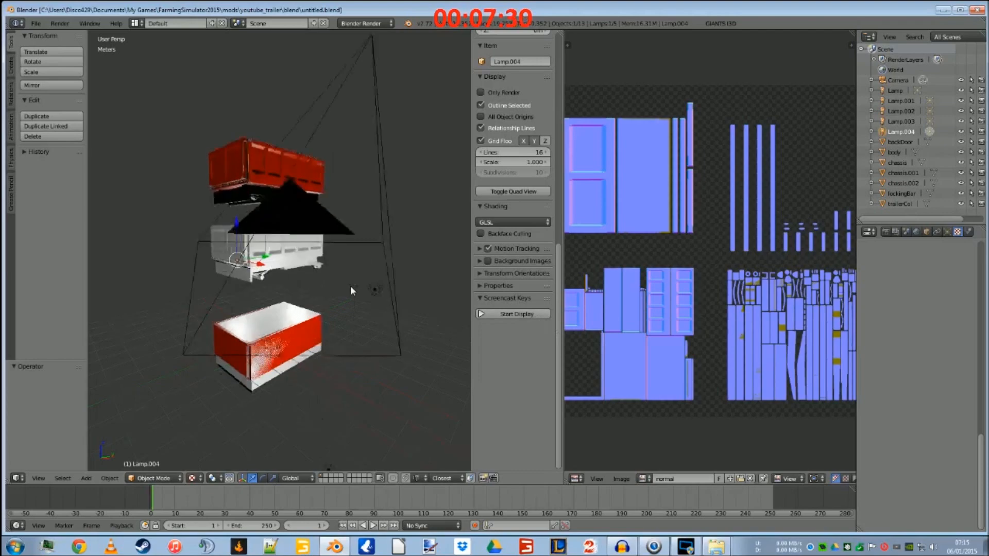
{"action": "middle_click_drag", "start_coordinate": [348, 289], "coordinate": [310, 294]}
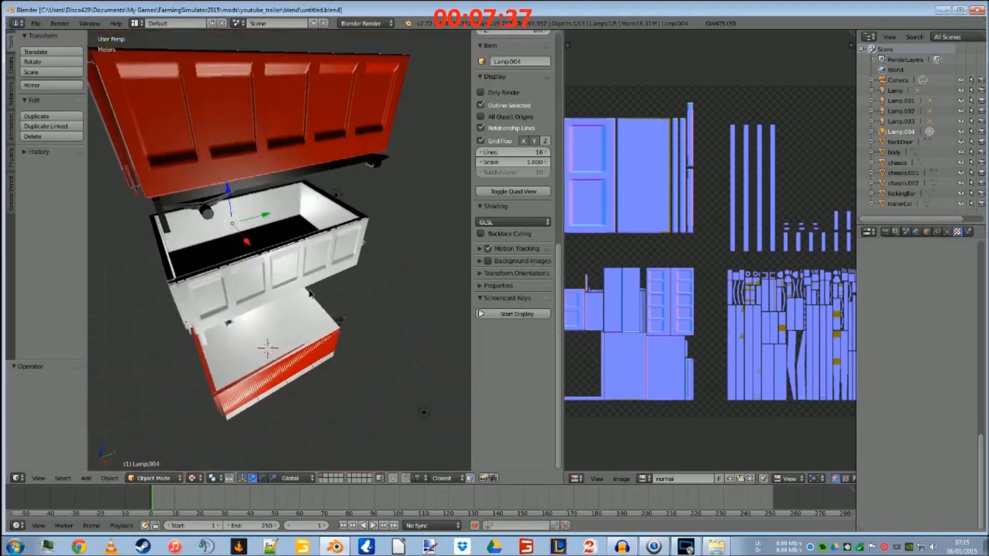
Step: Select the uppermost red trailer, chassis.001, and enter Edit Mode to examine its UV layout over trailer_ao.png
{"action": "right_click", "coordinate": [248, 132]}
{"action": "key", "text": "Tab"}
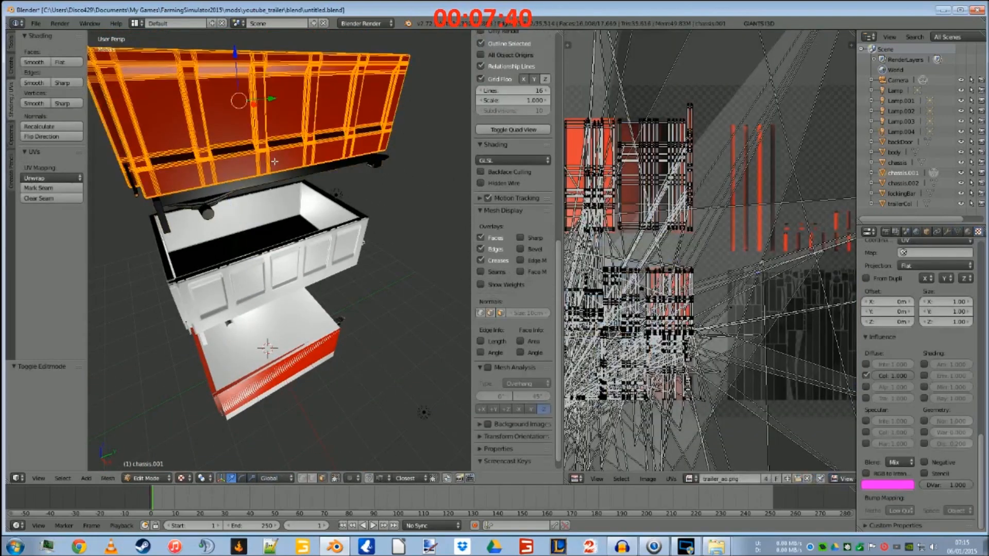
{"action": "scroll", "coordinate": [714, 323], "scroll_direction": "down", "scroll_amount": 6}
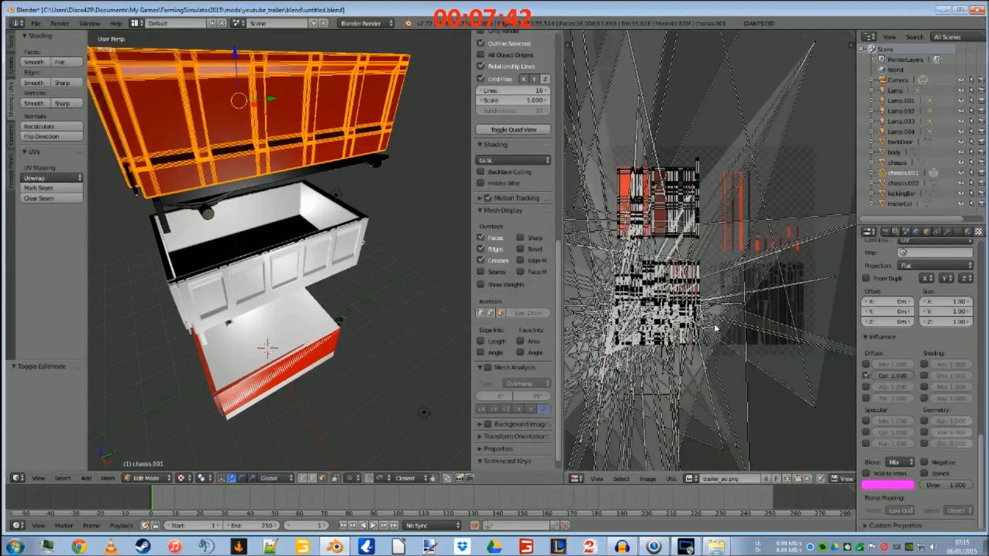
{"action": "scroll", "coordinate": [707, 323], "scroll_direction": "up", "scroll_amount": 8}
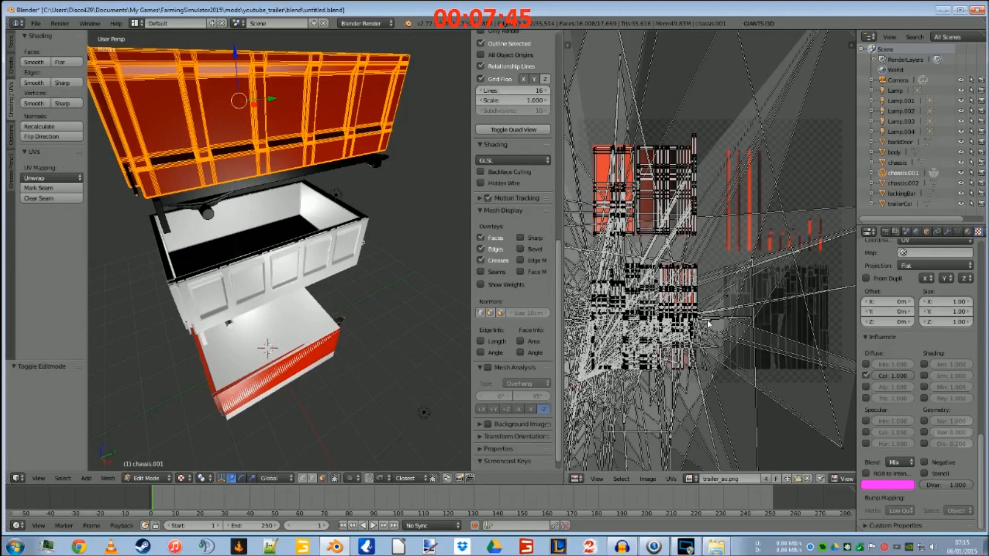
Step: Close Blender and select the trailer_normal image in the youtube_trailer mod folder
{"action": "left_click", "coordinate": [977, 10]}
{"action": "left_click", "coordinate": [509, 311]}
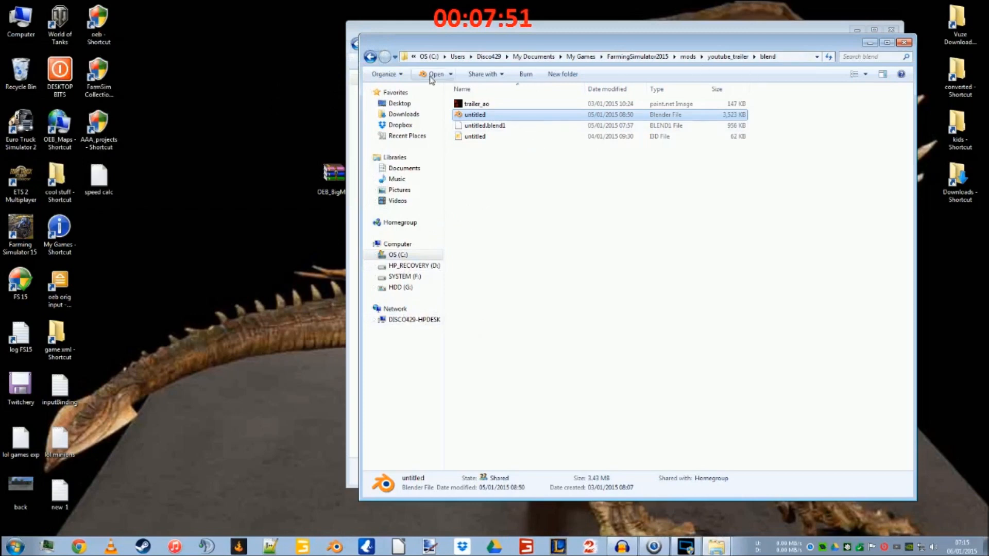
{"action": "left_click", "coordinate": [370, 57]}
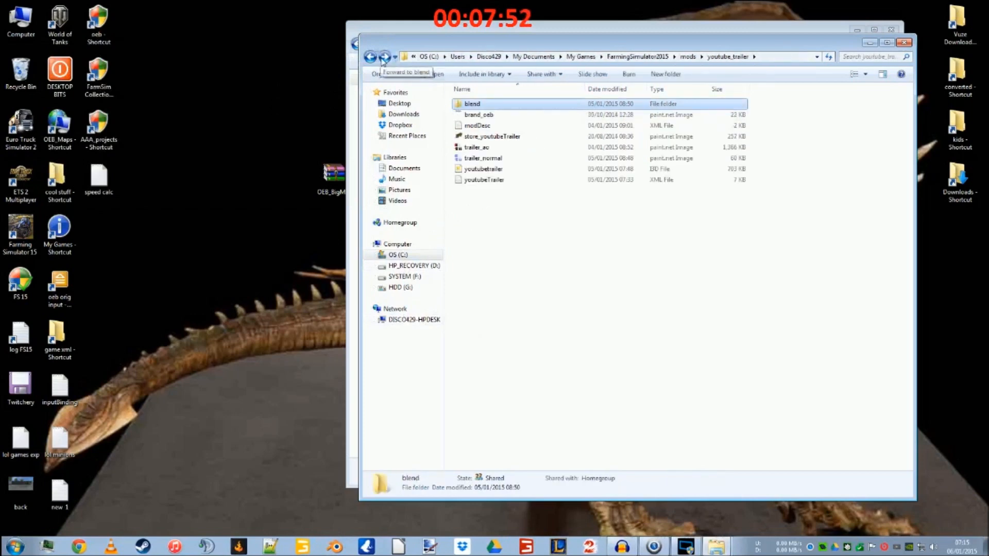
{"action": "left_click", "coordinate": [488, 161]}
Step: Arrange the zzzNormalTools and youtube_trailer folder windows side by side and open the Insane2.01 folder
{"action": "left_click_drag", "start_coordinate": [413, 39], "coordinate": [180, 39]}
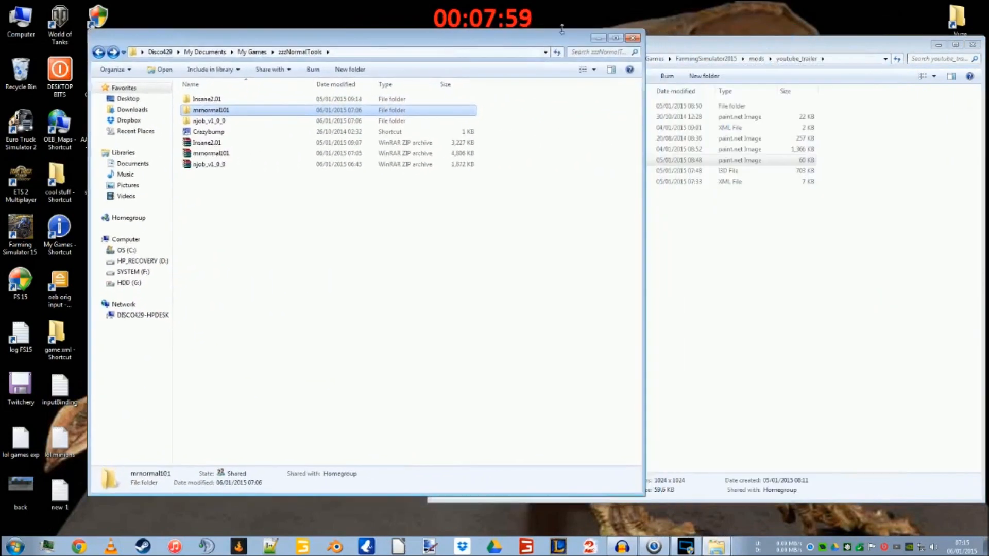
{"action": "left_click", "coordinate": [647, 38]}
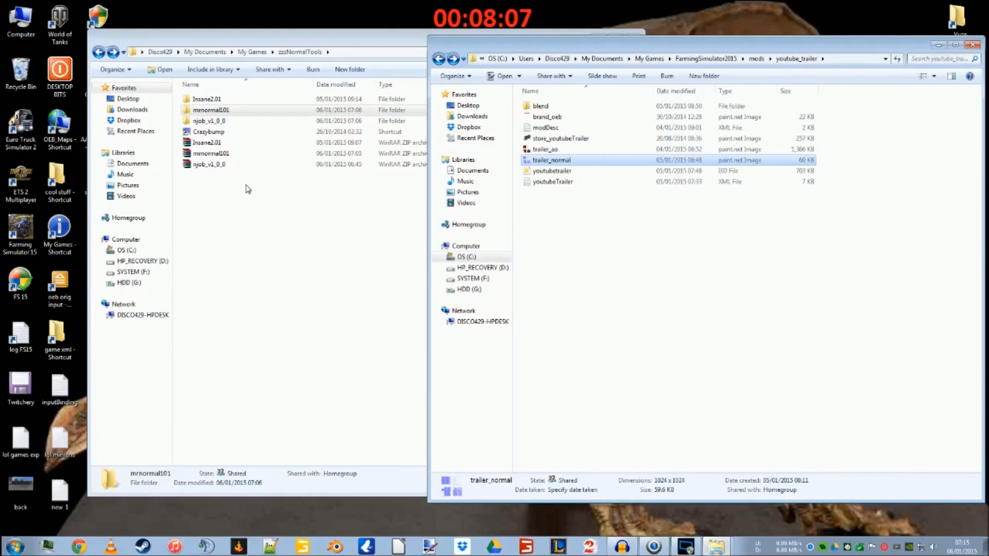
{"action": "left_click", "coordinate": [208, 132]}
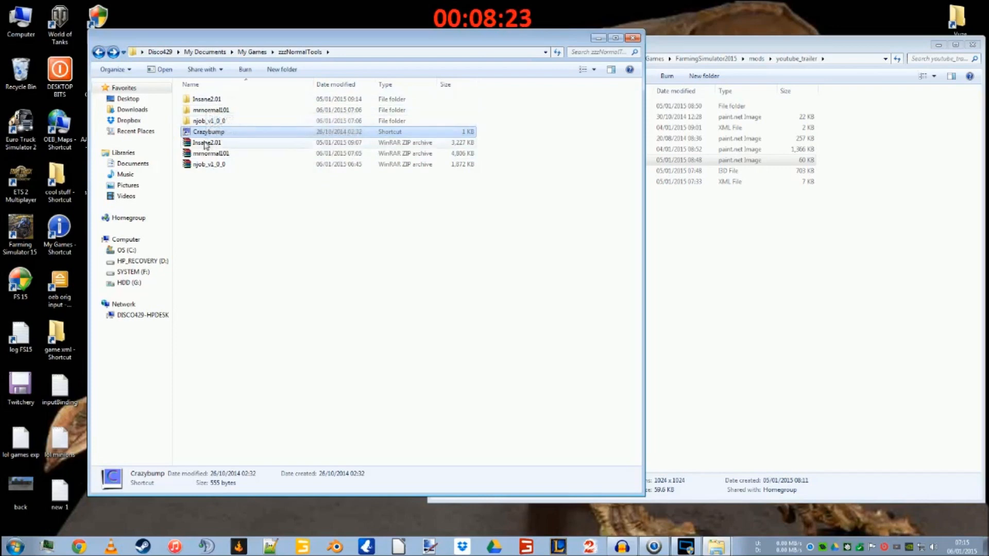
{"action": "double_click", "coordinate": [204, 103]}
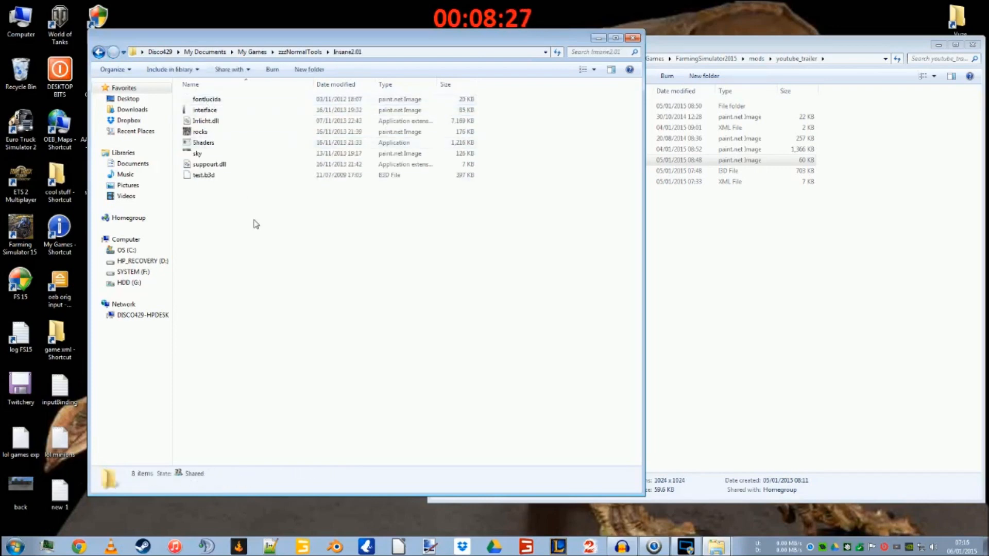
Step: Search the web in Chrome for "insane bump" and view its GIMP Plugin Registry page before returning to the results
{"action": "left_click", "coordinate": [80, 545]}
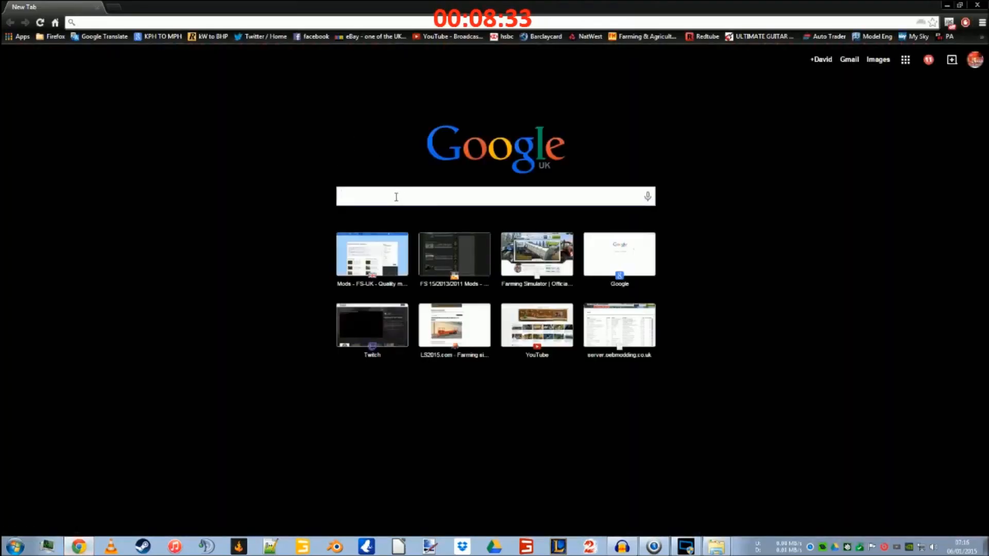
{"action": "type", "text": "insane bump"}
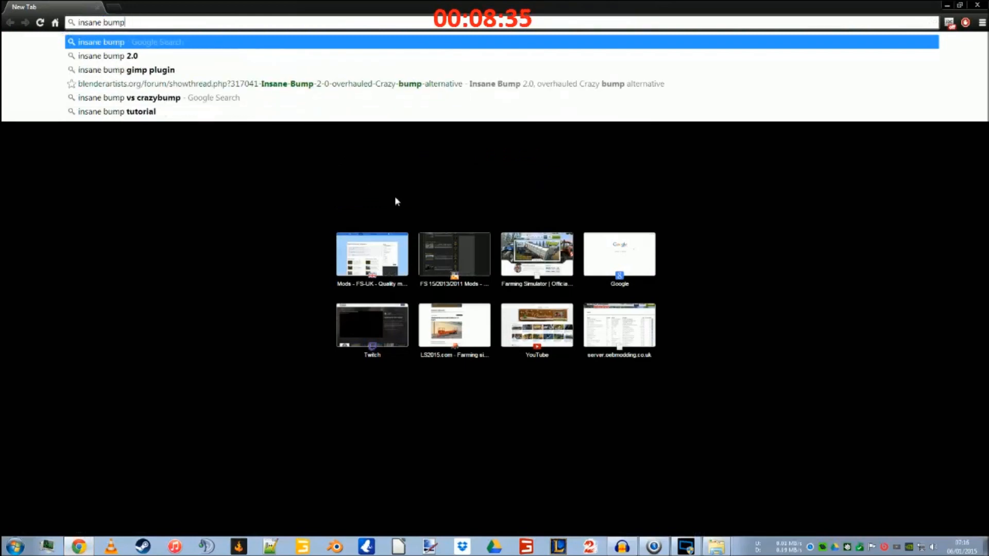
{"action": "key", "text": "Return"}
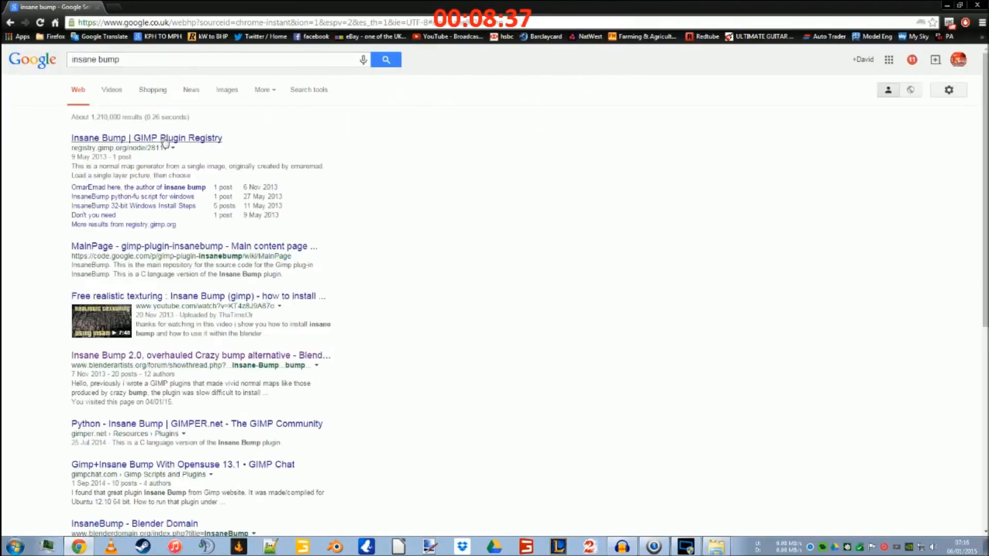
{"action": "left_click", "coordinate": [165, 140]}
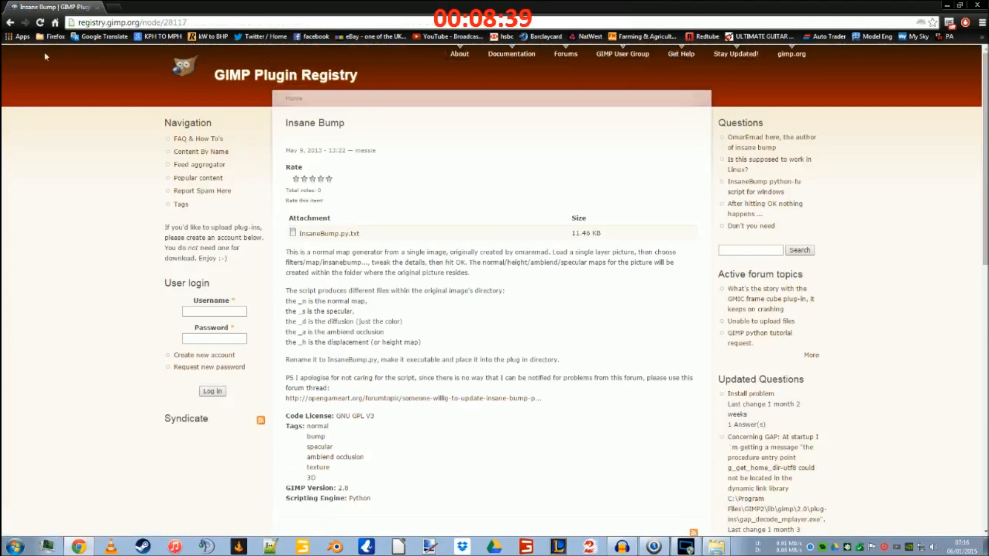
{"action": "left_click", "coordinate": [9, 22]}
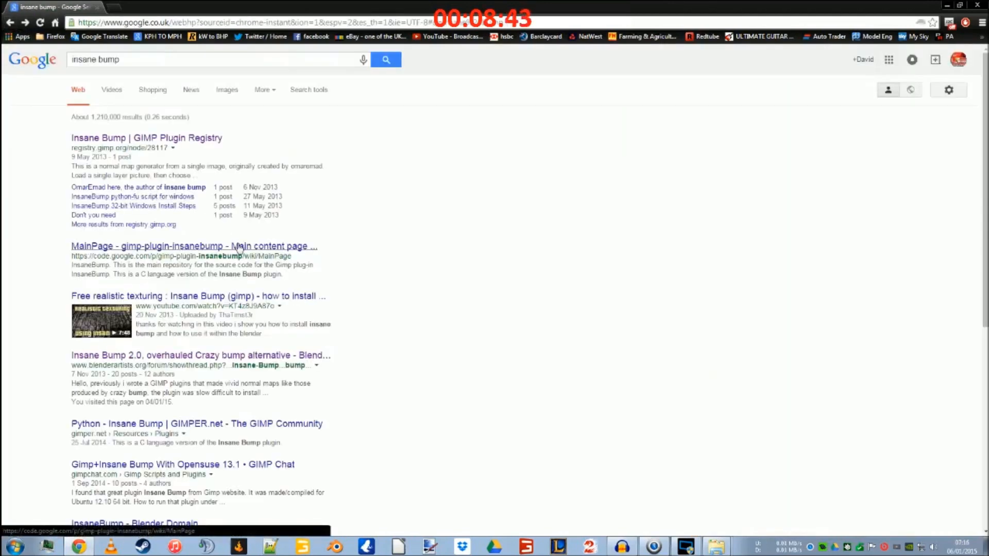
Step: Open the Insane Bump 2.0 thread on blenderartists.org, look through the posts for the updated version's download link, and minimize the browser
{"action": "left_click", "coordinate": [193, 358]}
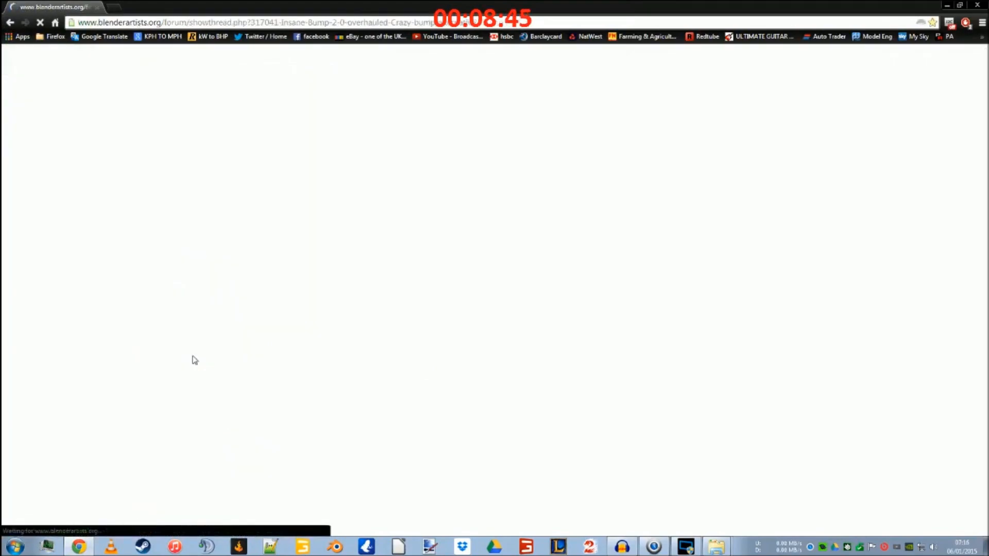
{"action": "scroll", "coordinate": [260, 177], "scroll_direction": "down", "scroll_amount": 5}
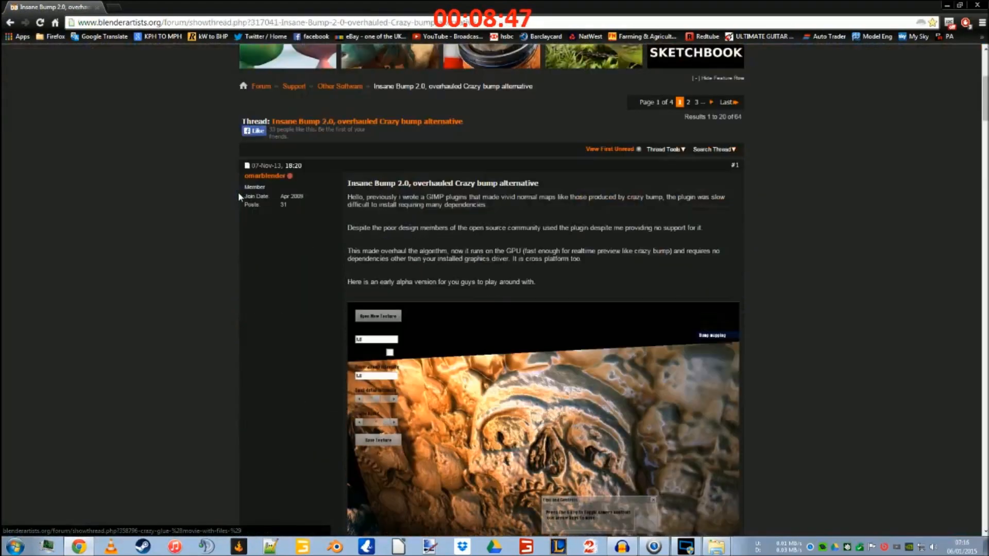
{"action": "scroll", "coordinate": [238, 195], "scroll_direction": "down", "scroll_amount": 20}
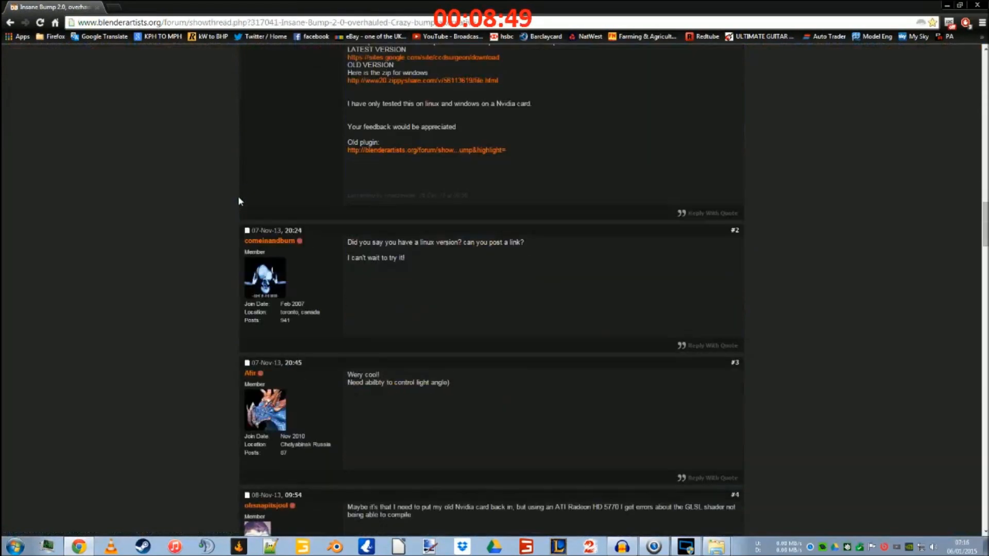
{"action": "scroll", "coordinate": [239, 200], "scroll_direction": "down", "scroll_amount": 15}
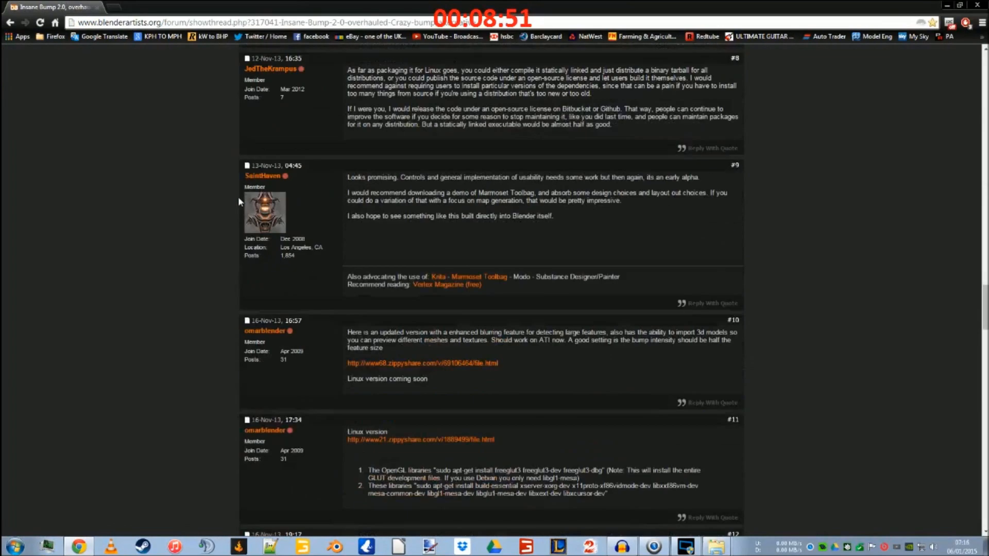
{"action": "scroll", "coordinate": [441, 383], "scroll_direction": "down", "scroll_amount": 20}
{"action": "scroll", "coordinate": [440, 366], "scroll_direction": "down", "scroll_amount": 5}
{"action": "scroll", "coordinate": [342, 352], "scroll_direction": "up", "scroll_amount": 20}
{"action": "scroll", "coordinate": [341, 351], "scroll_direction": "up", "scroll_amount": 15}
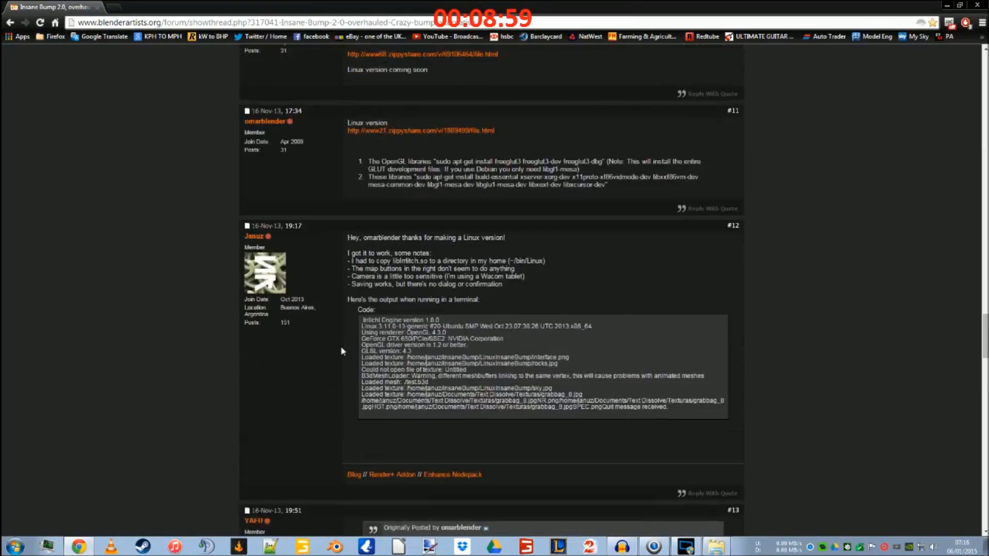
{"action": "scroll", "coordinate": [342, 352], "scroll_direction": "up", "scroll_amount": 3}
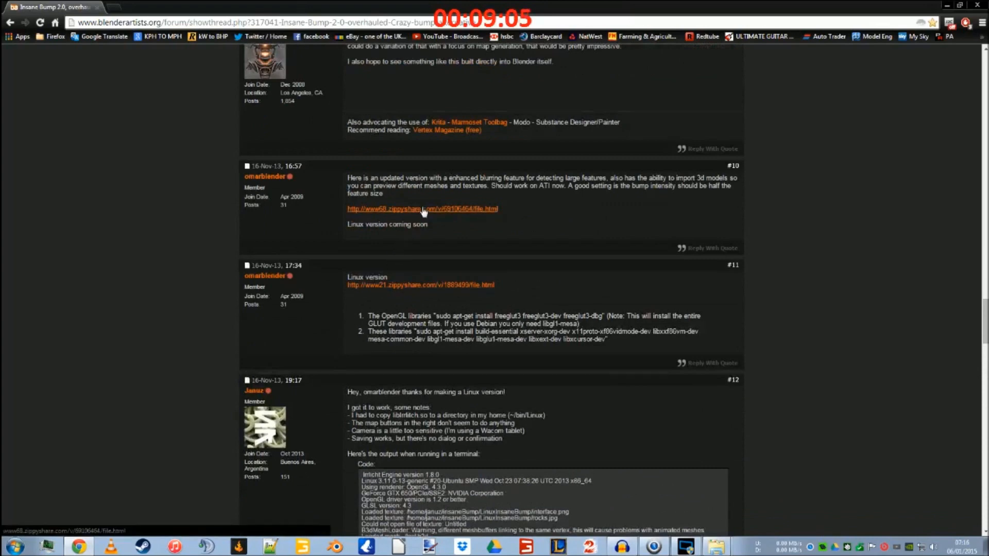
{"action": "left_click", "coordinate": [945, 5]}
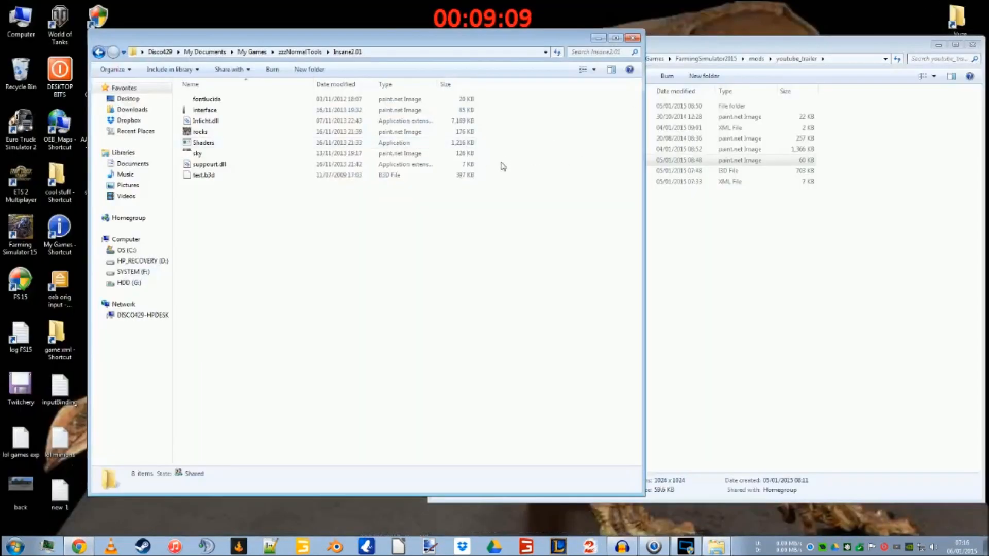
Step: Copy the trailer_normal image from the youtube_trailer folder into the Insane2.01 folder
{"action": "left_click", "coordinate": [717, 45]}
{"action": "right_click", "coordinate": [558, 159]}
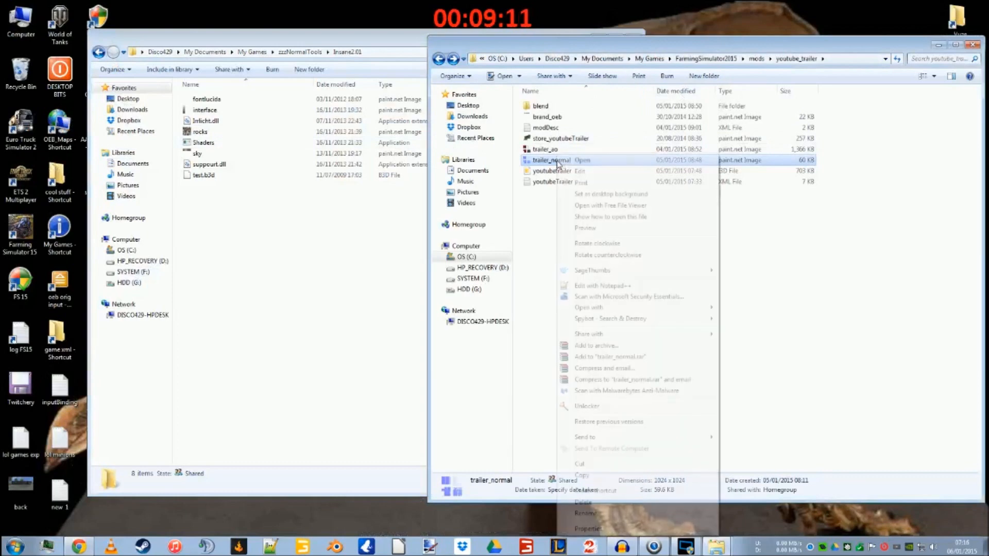
{"action": "left_click", "coordinate": [582, 474]}
{"action": "left_click", "coordinate": [243, 347]}
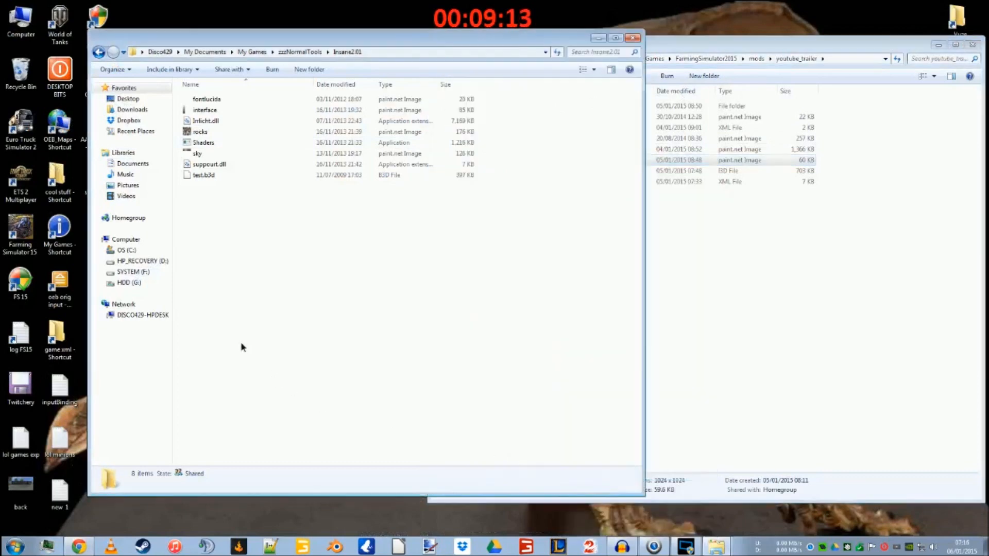
{"action": "right_click", "coordinate": [276, 325]}
{"action": "left_click", "coordinate": [296, 395]}
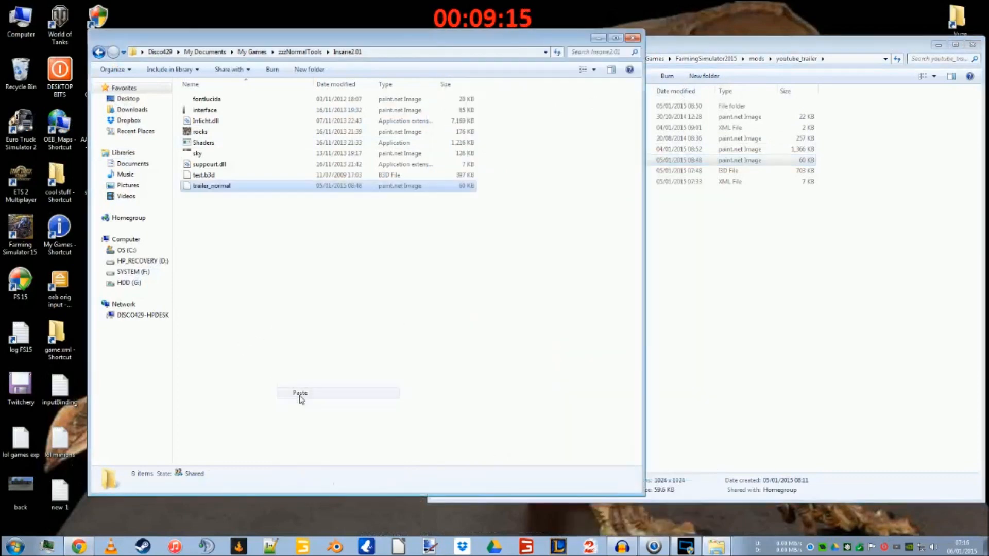
Step: Open trailer_ao from the youtube_trailer folder in paint.net to view the texture, and minimize paint.net
{"action": "left_click", "coordinate": [679, 71]}
{"action": "left_click", "coordinate": [543, 150]}
{"action": "double_click", "coordinate": [543, 151]}
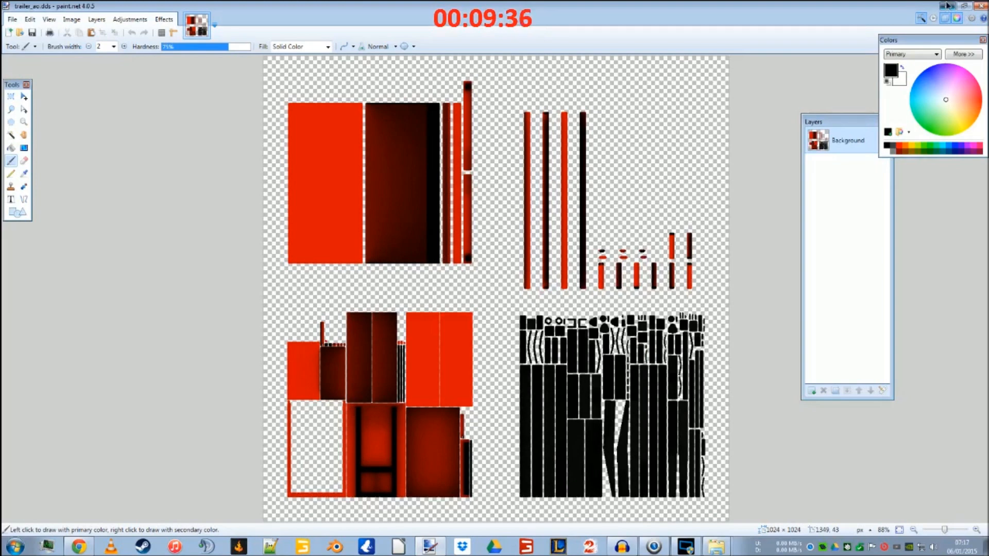
{"action": "left_click", "coordinate": [947, 6]}
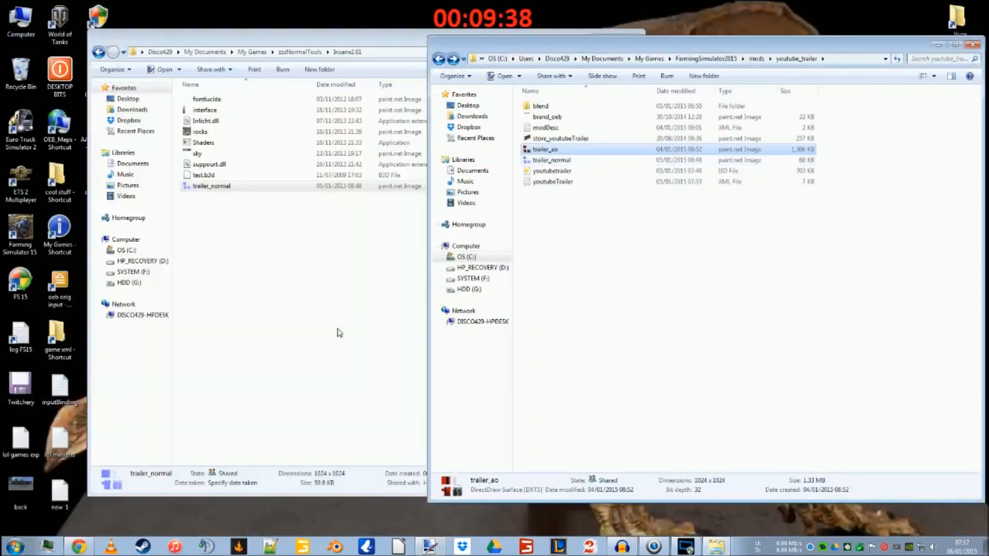
{"action": "left_click", "coordinate": [224, 246]}
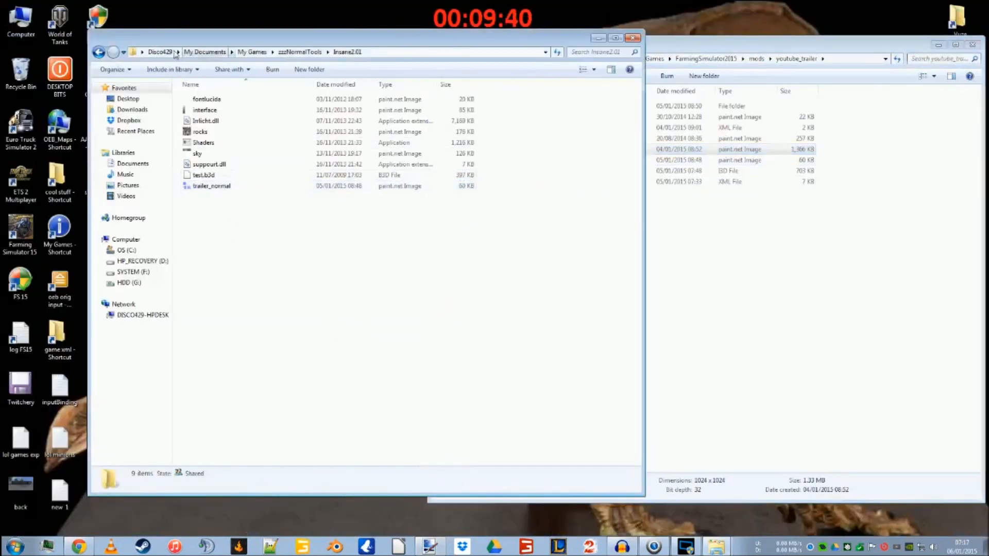
{"action": "left_click", "coordinate": [300, 52]}
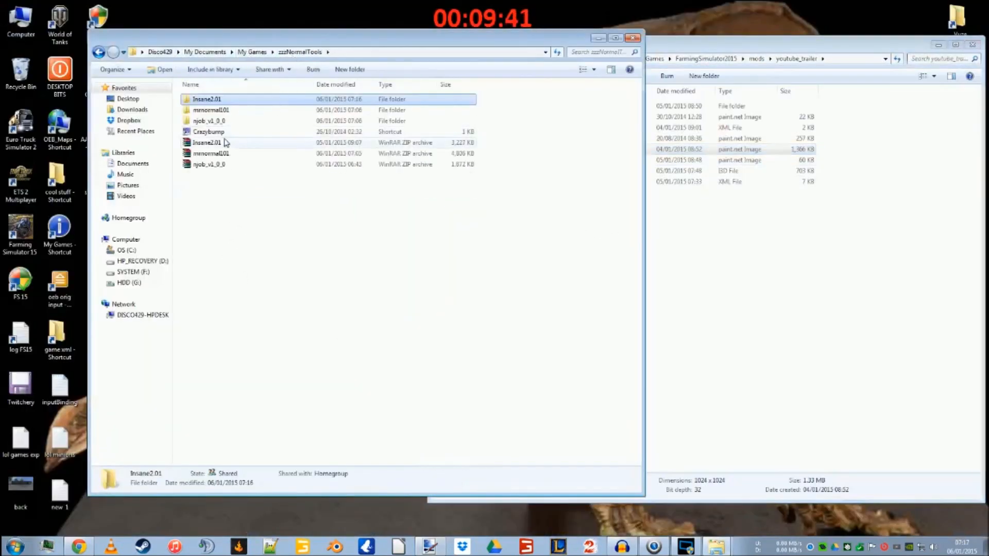
{"action": "double_click", "coordinate": [206, 100]}
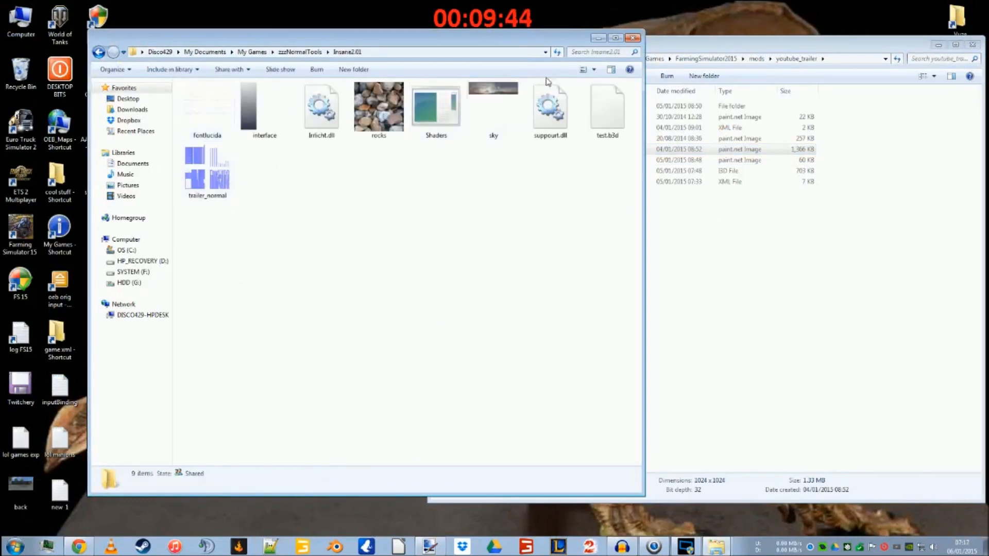
{"action": "left_click", "coordinate": [582, 69]}
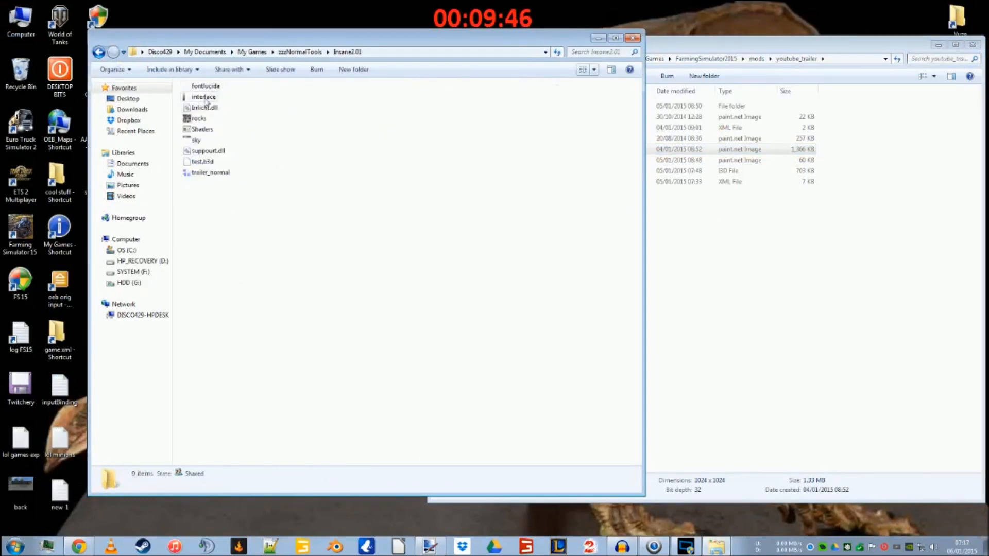
{"action": "double_click", "coordinate": [202, 129]}
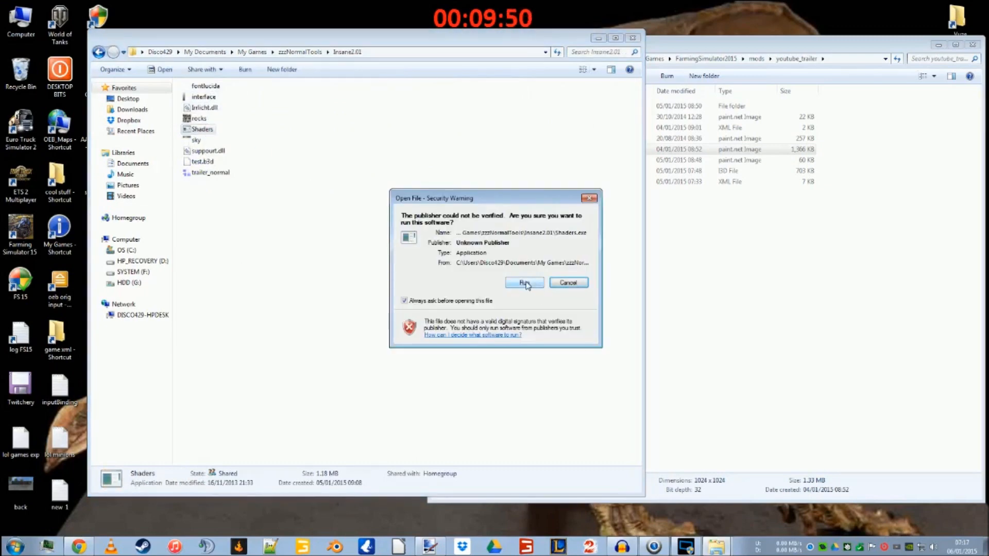
{"action": "left_click", "coordinate": [568, 283]}
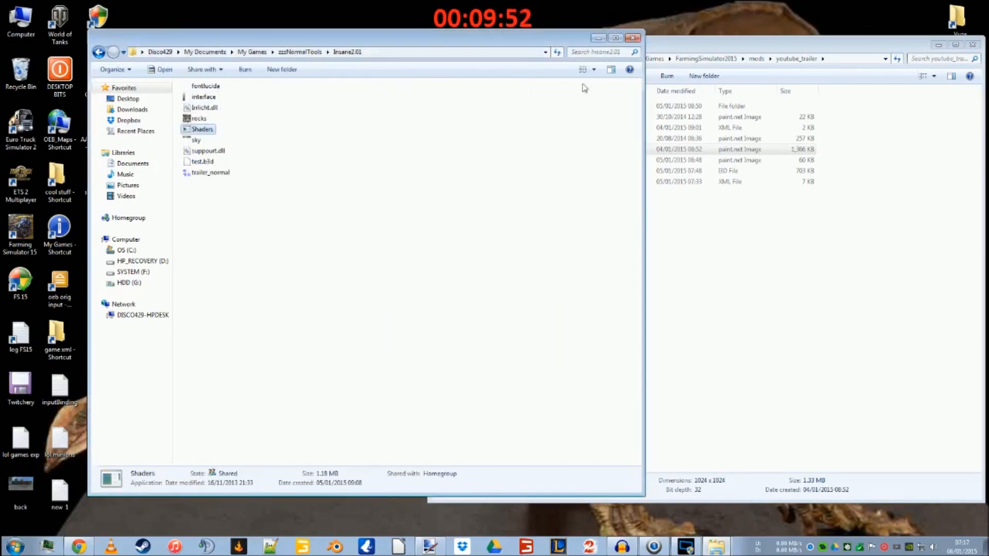
{"action": "left_click", "coordinate": [583, 69]}
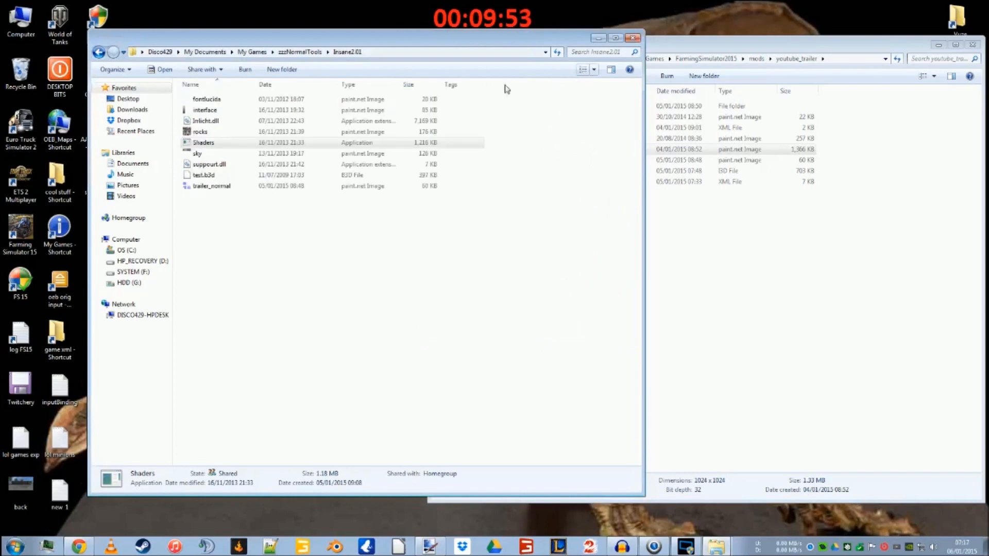
Step: Run the Shaders application from the Insane2.01 folder to start Insane Bump and dismiss its Tips and Controls box
{"action": "double_click", "coordinate": [212, 143]}
{"action": "left_click", "coordinate": [516, 281]}
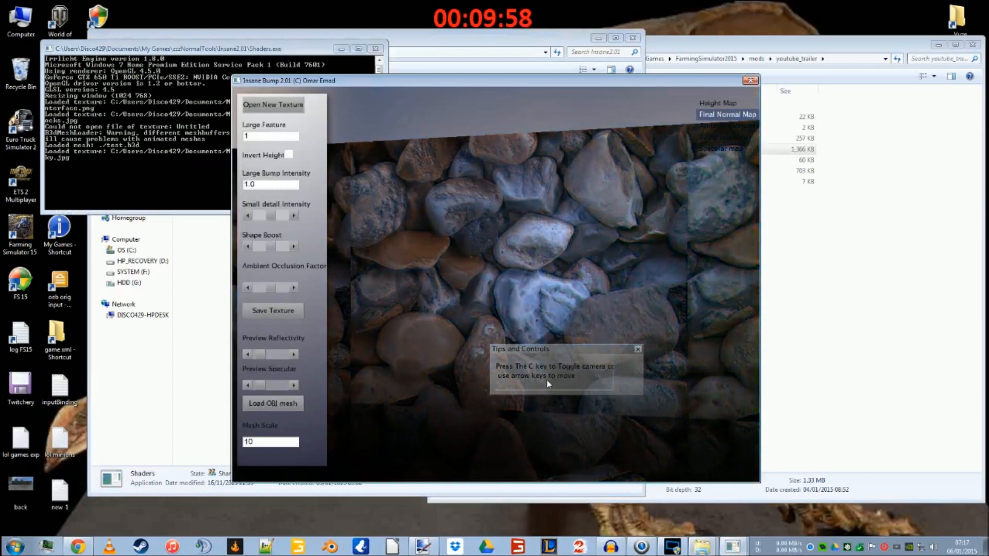
{"action": "left_click", "coordinate": [638, 350]}
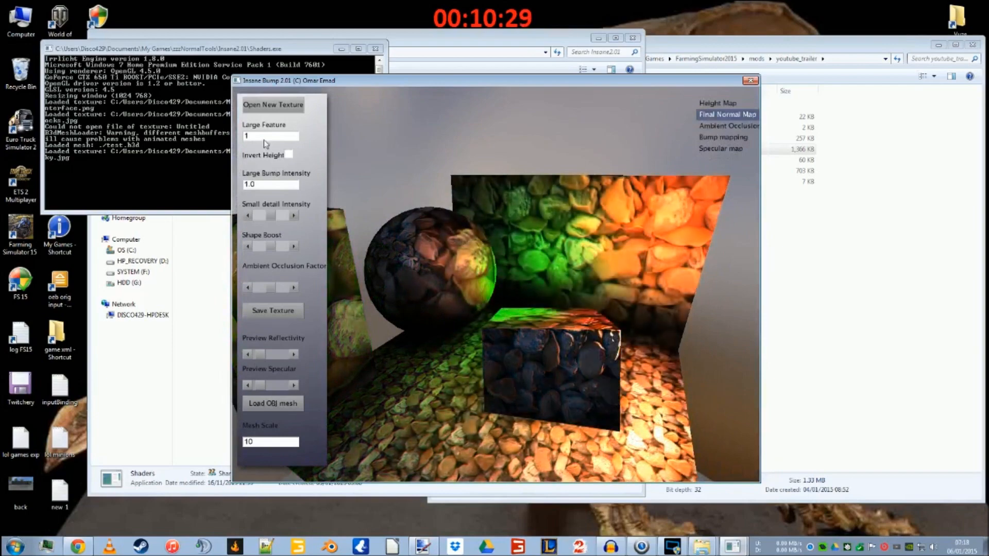
{"action": "left_click", "coordinate": [274, 105]}
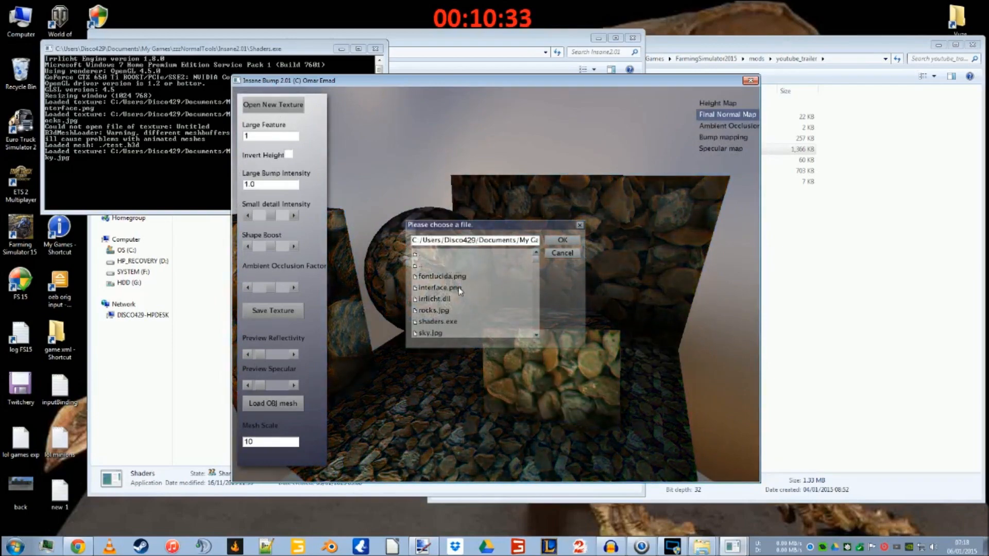
{"action": "left_click", "coordinate": [416, 255]}
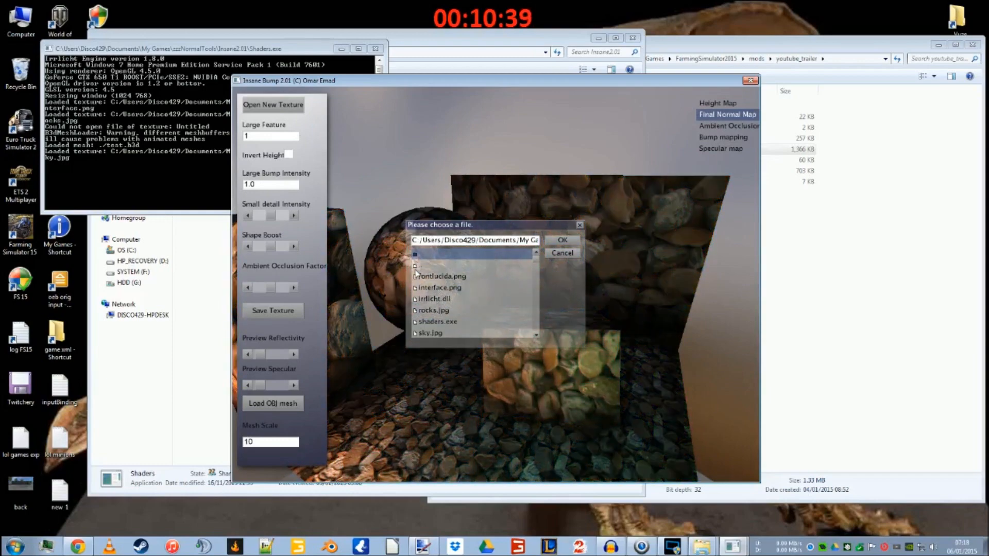
{"action": "double_click", "coordinate": [418, 265]}
{"action": "double_click", "coordinate": [417, 266]}
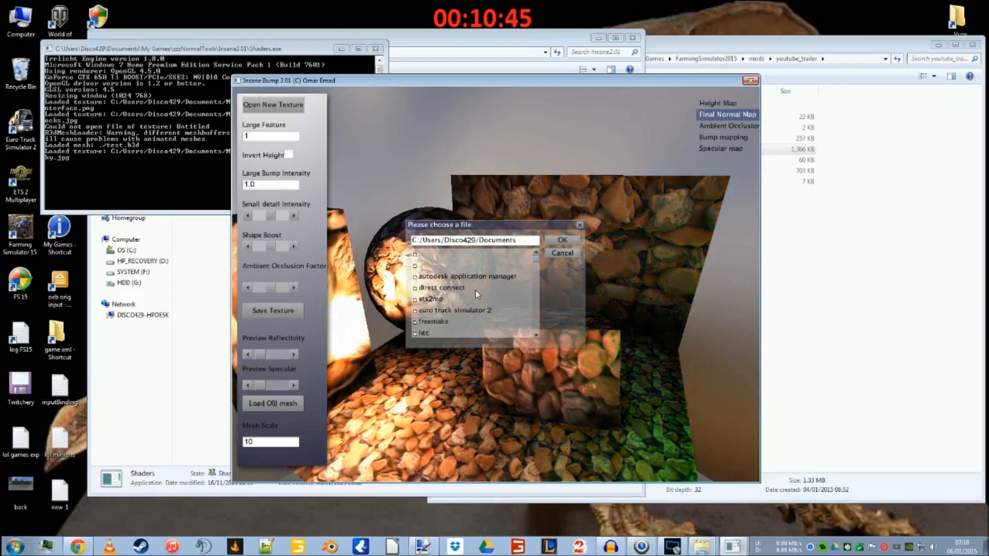
{"action": "left_click", "coordinate": [561, 253]}
Step: Load trailer_normal.png from the Insane2.01 folder as the new texture
{"action": "left_click", "coordinate": [273, 105]}
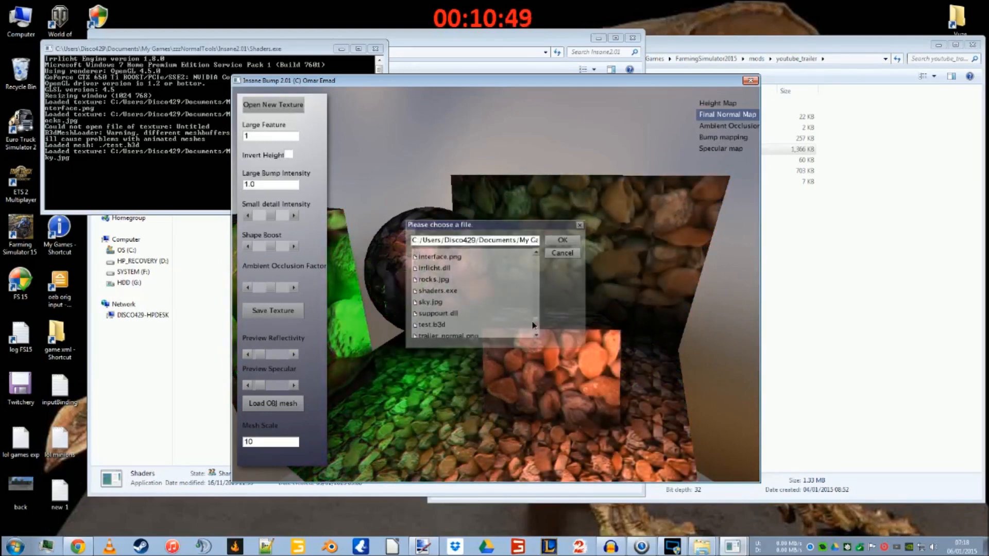
{"action": "scroll", "coordinate": [462, 330], "scroll_direction": "down", "scroll_amount": 1}
{"action": "left_click", "coordinate": [462, 332]}
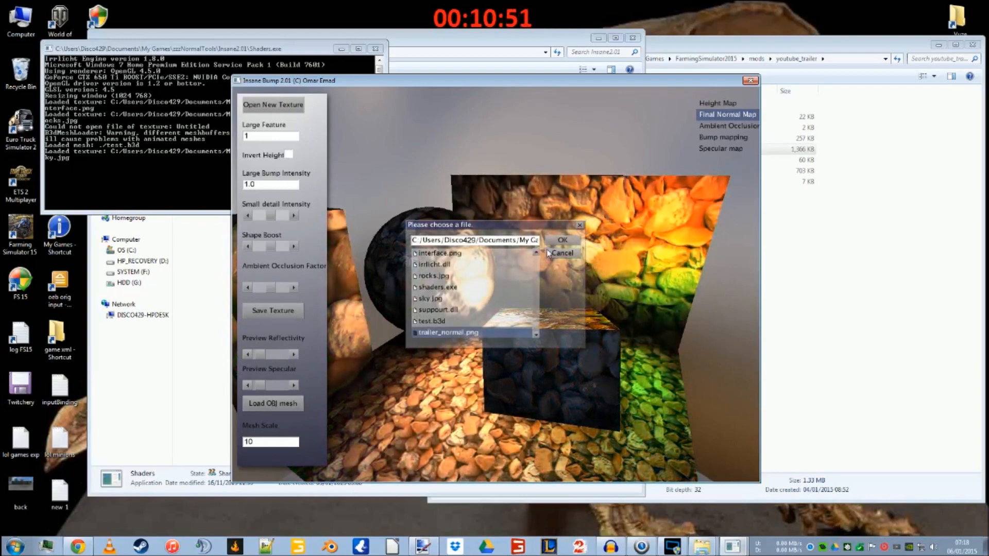
{"action": "left_click", "coordinate": [557, 241]}
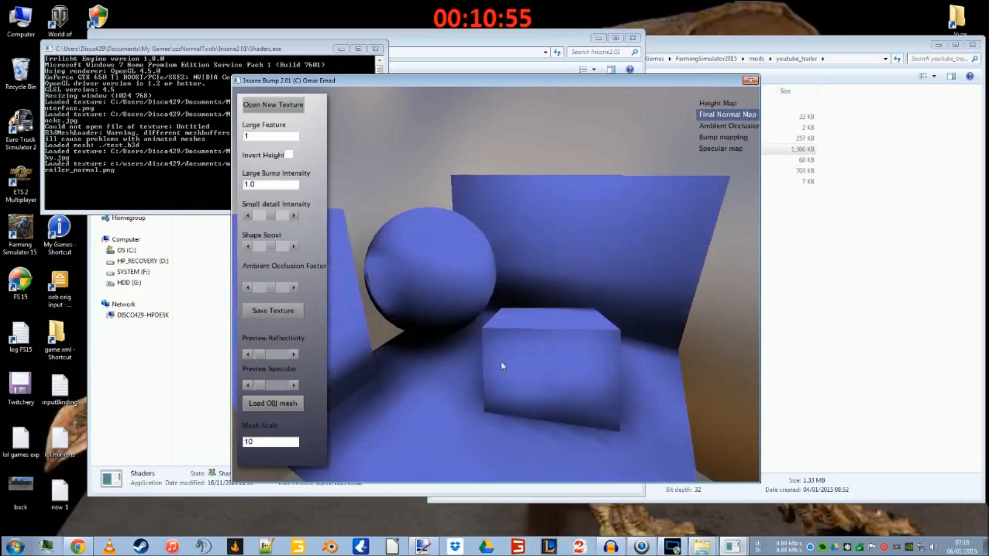
Step: Inspect the textured preview scene from several angles and compare its Specular map, Bump mapping and Final Normal Map views
{"action": "left_click_drag", "start_coordinate": [499, 342], "coordinate": [497, 289]}
{"action": "key", "text": "Up"}
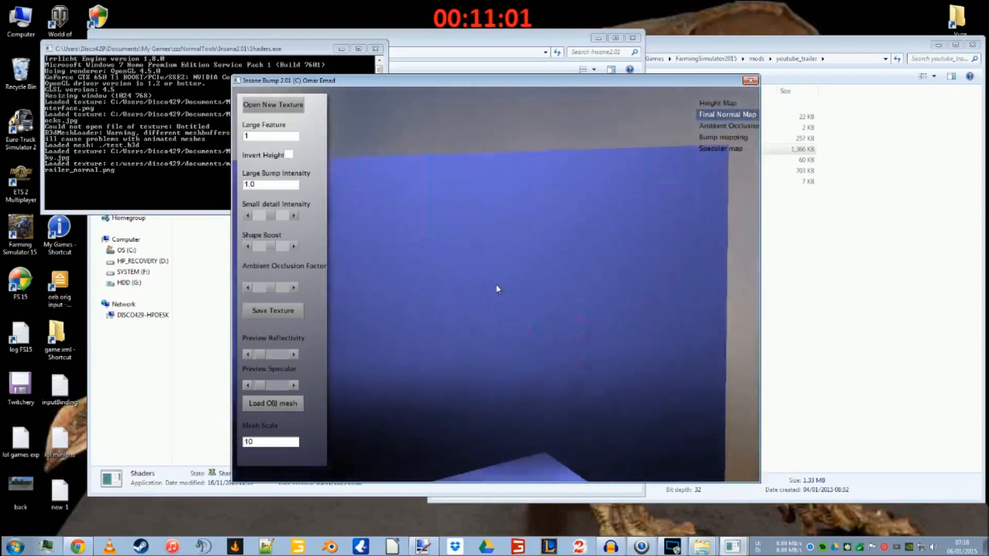
{"action": "key", "text": "Down"}
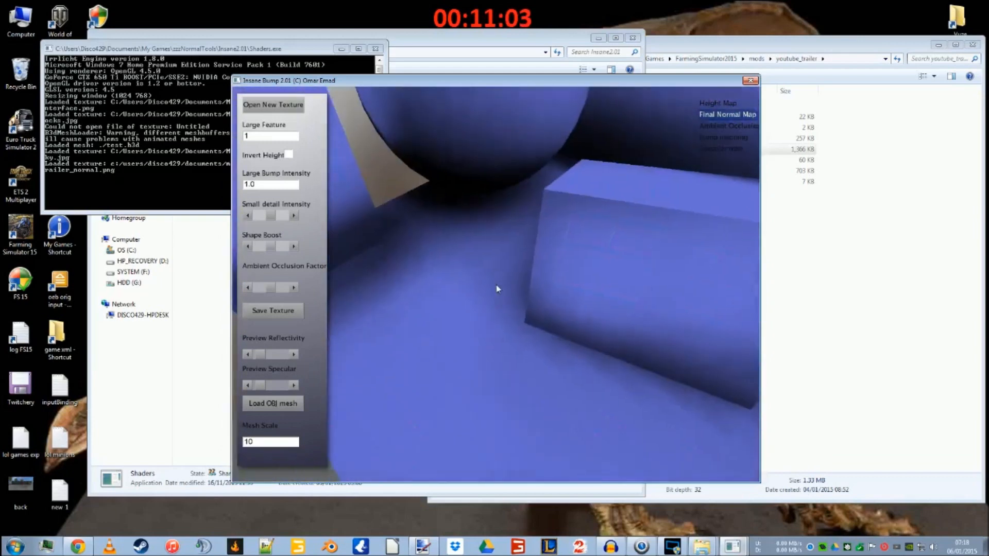
{"action": "key", "text": "Up"}
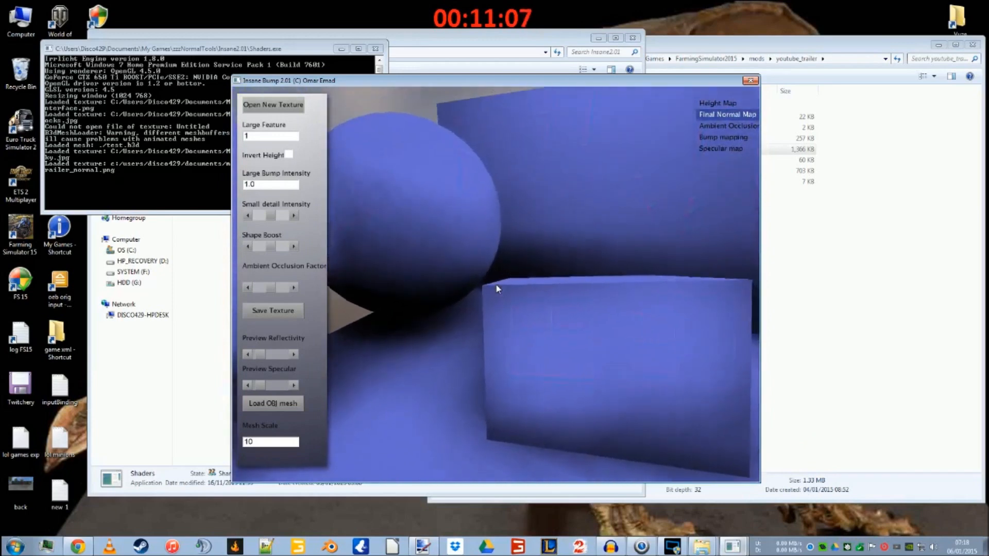
{"action": "left_click", "coordinate": [716, 149]}
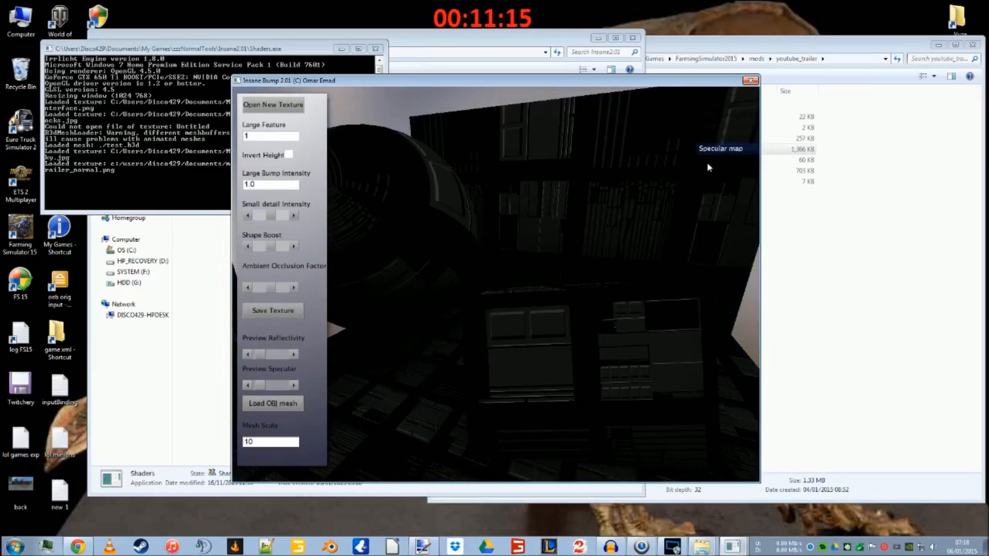
{"action": "left_click", "coordinate": [719, 146]}
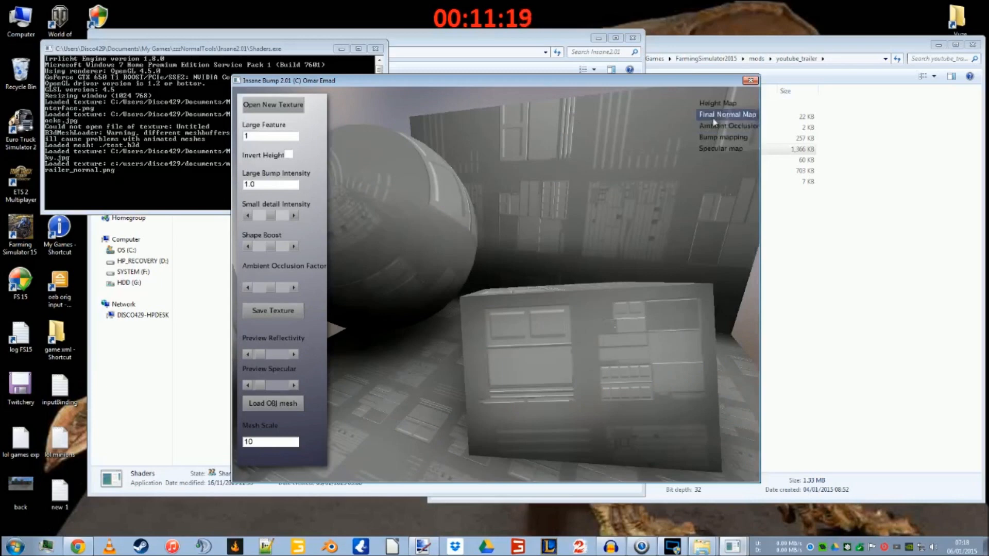
{"action": "left_click", "coordinate": [717, 137]}
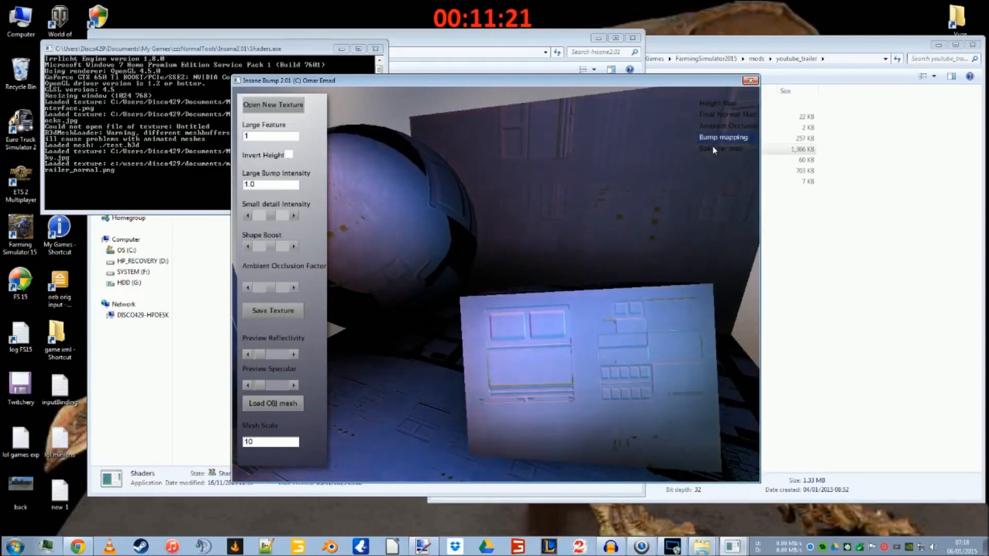
{"action": "left_click", "coordinate": [714, 149]}
{"action": "left_click", "coordinate": [715, 139]}
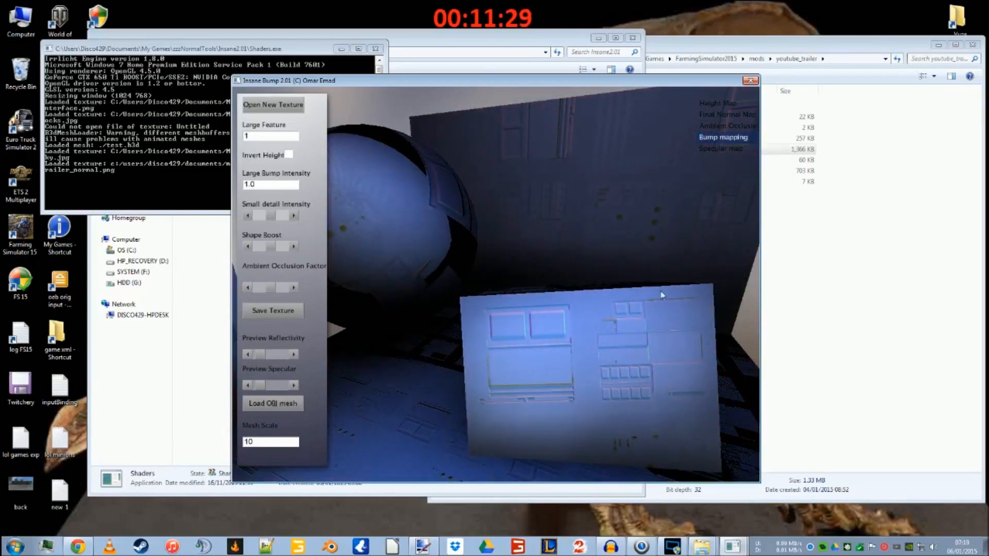
{"action": "left_click", "coordinate": [726, 115]}
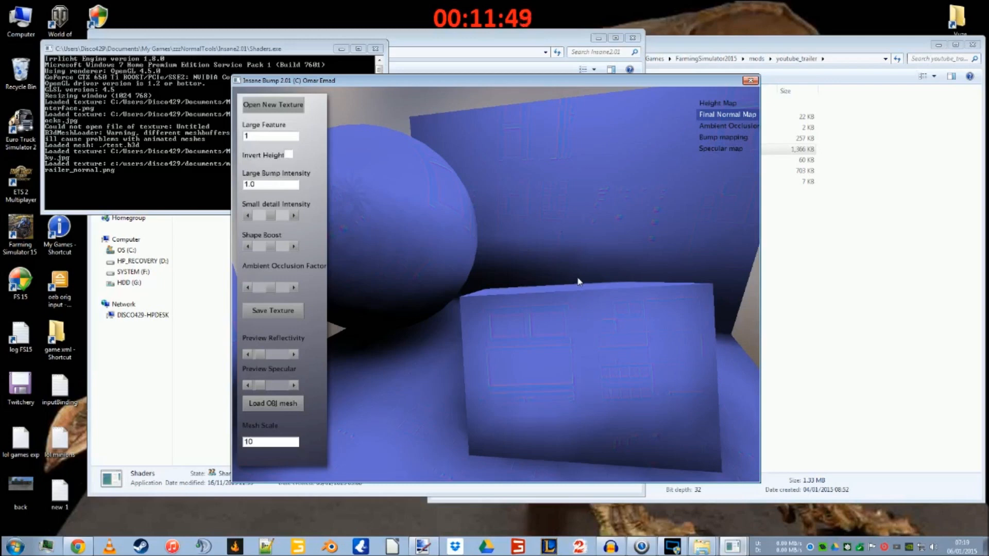
Step: Save the texture maps generated from trailer_normal and close Insane Bump
{"action": "left_click", "coordinate": [285, 316]}
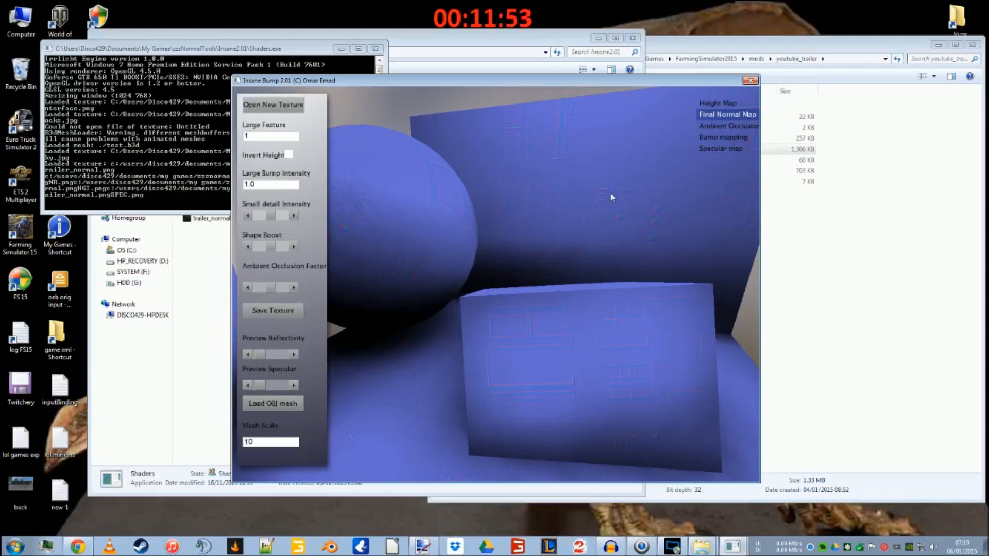
{"action": "left_click_drag", "start_coordinate": [486, 81], "coordinate": [422, 81]}
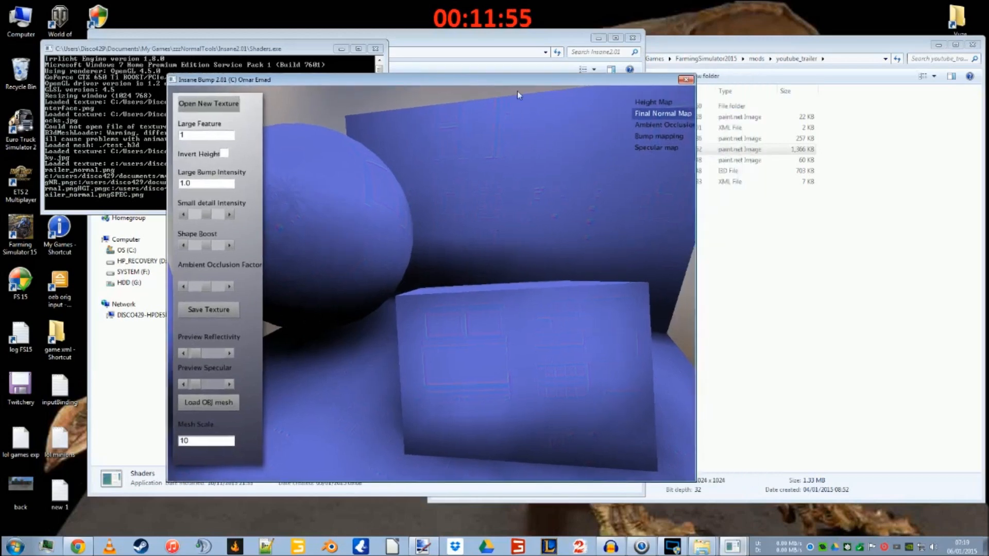
{"action": "left_click", "coordinate": [683, 81]}
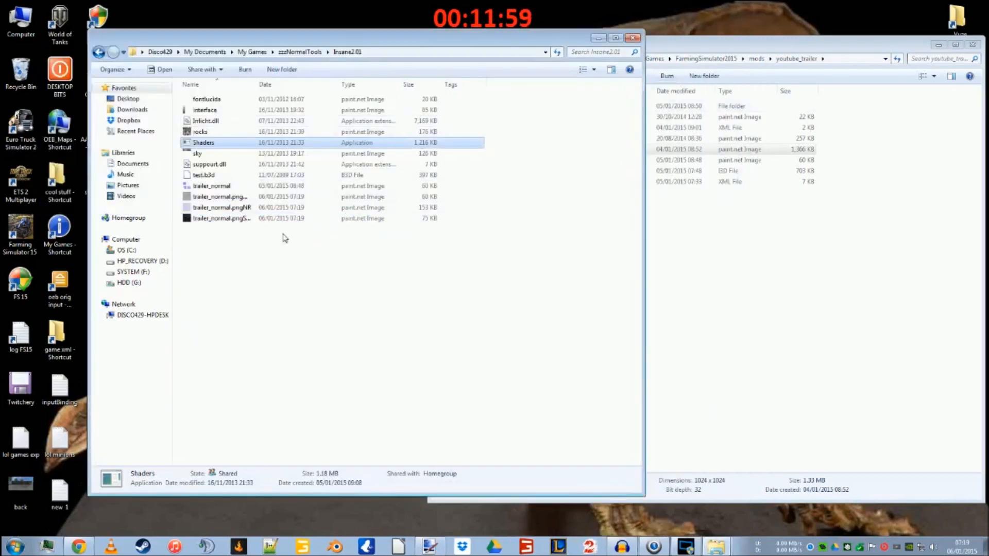
Step: View the generated trailer_normal.pngHGT and trailer_normal.pngNR images in paint.net, minimizing it after each one
{"action": "double_click", "coordinate": [222, 197]}
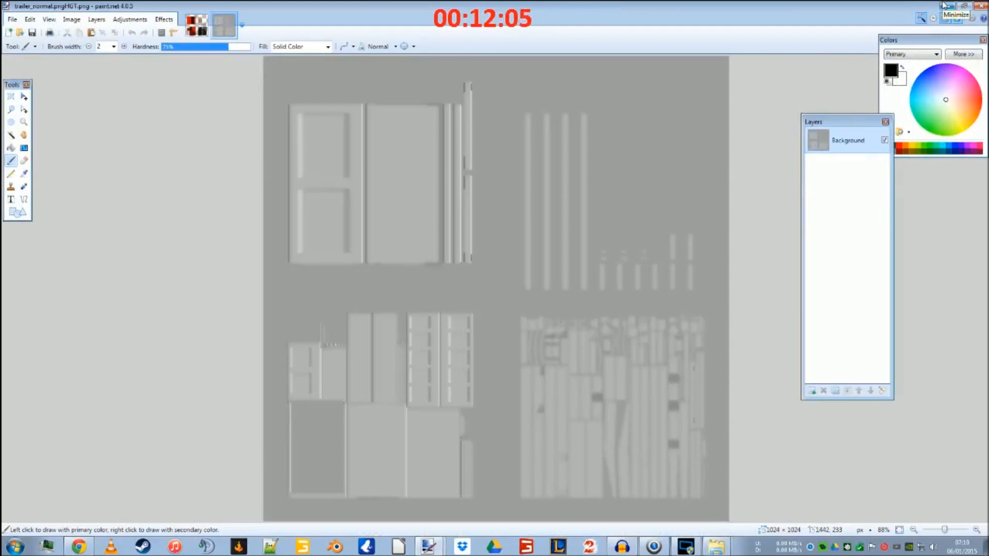
{"action": "left_click", "coordinate": [944, 6]}
{"action": "double_click", "coordinate": [227, 207]}
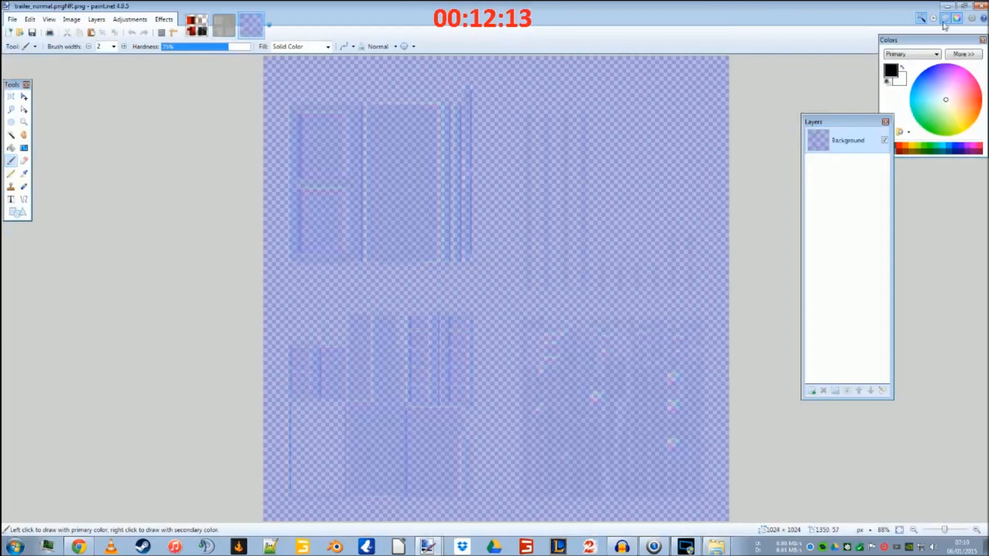
{"action": "left_click", "coordinate": [947, 6]}
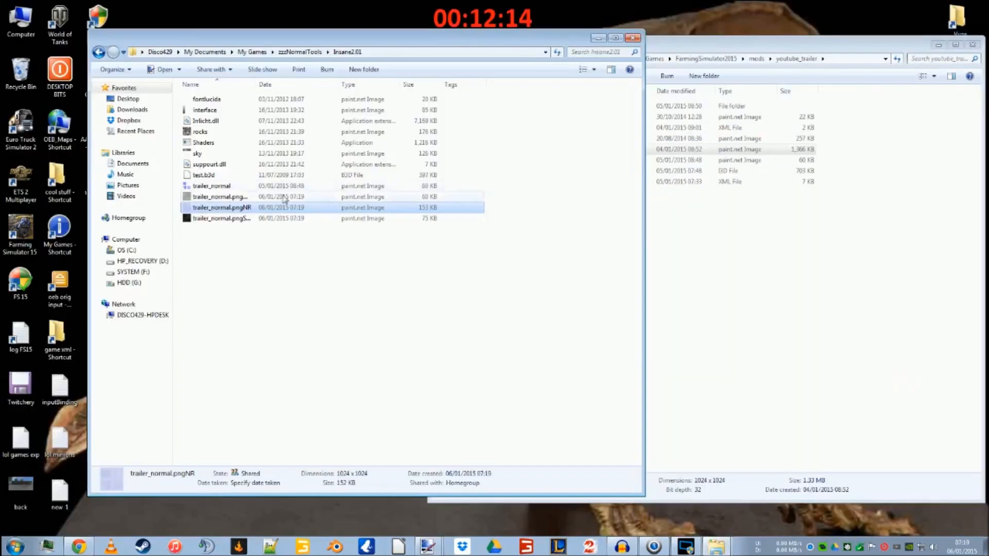
Step: Open trailer_normal.pngSPEC in paint.net, save it as a DirectDraw Surface (DDS) file using DXT1 (Opaque/1-bit Alpha), and close paint.net
{"action": "double_click", "coordinate": [221, 219]}
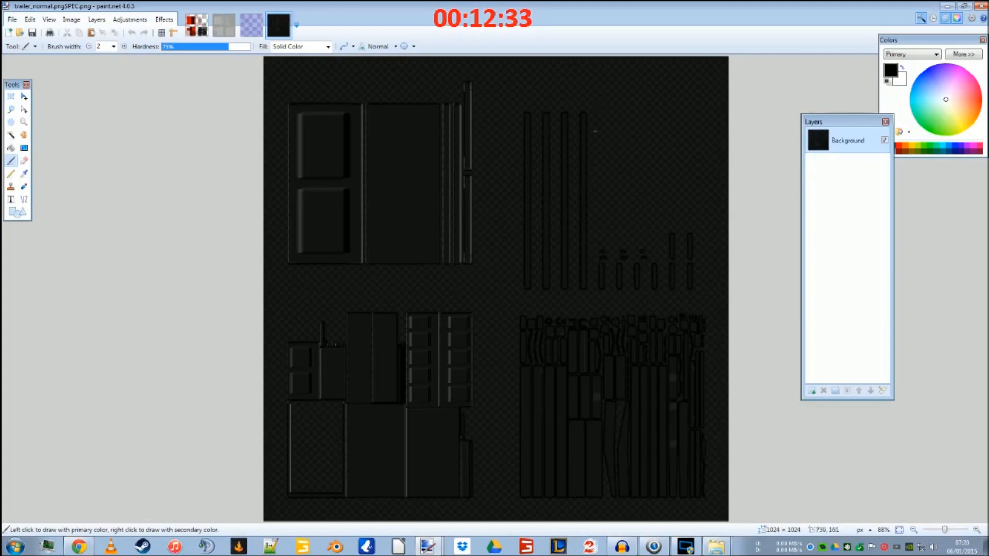
{"action": "left_click", "coordinate": [12, 20]}
{"action": "left_click", "coordinate": [31, 103]}
{"action": "left_click", "coordinate": [201, 250]}
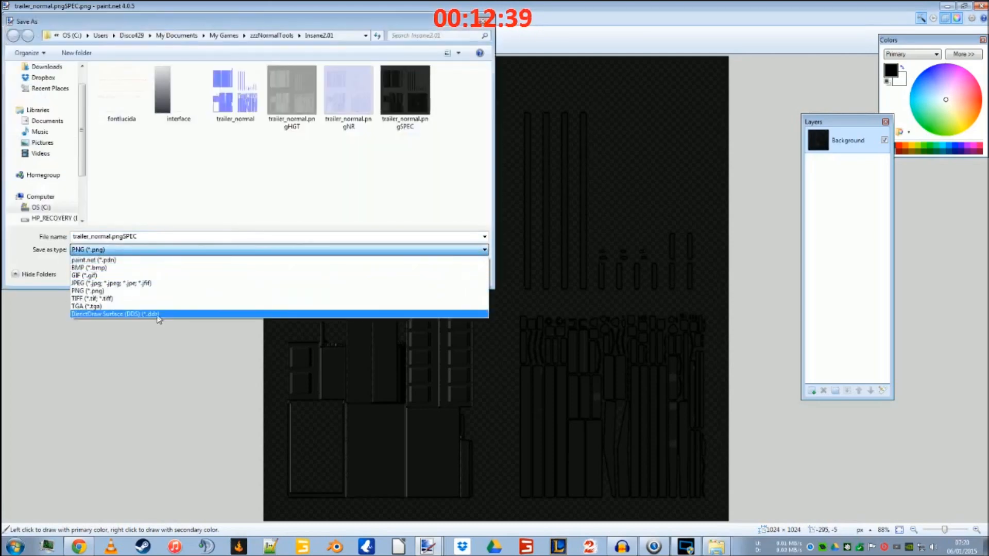
{"action": "left_click", "coordinate": [158, 312]}
{"action": "left_click", "coordinate": [408, 272]}
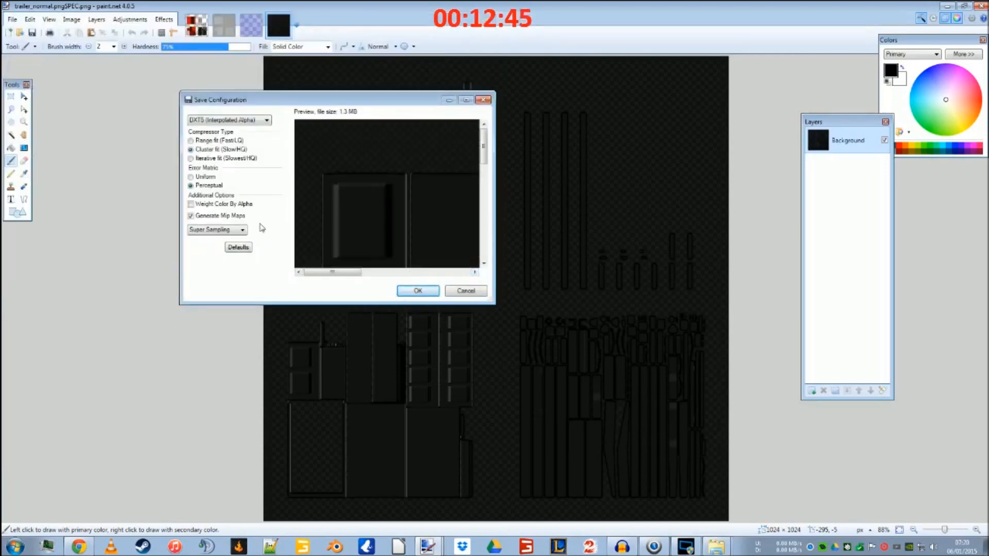
{"action": "left_click", "coordinate": [266, 120]}
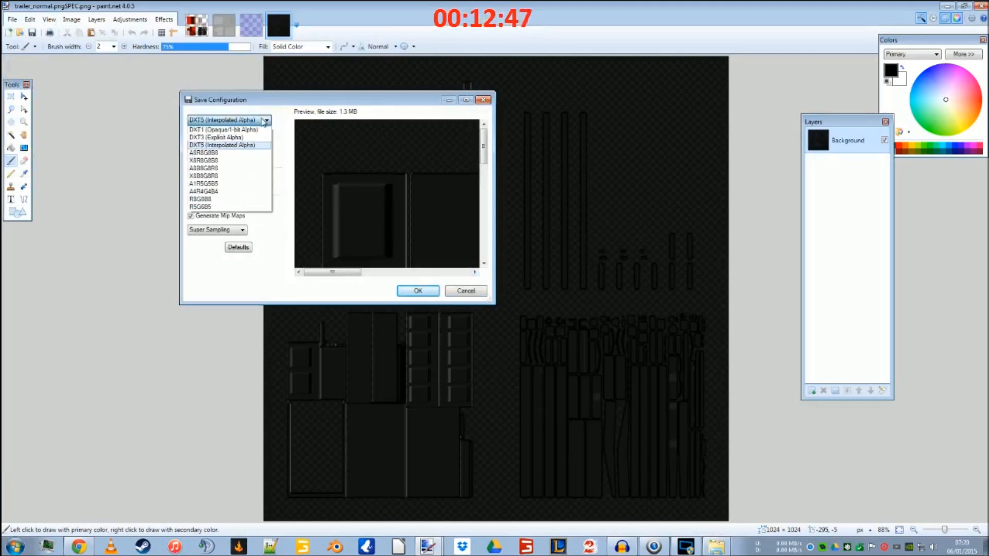
{"action": "left_click", "coordinate": [249, 129]}
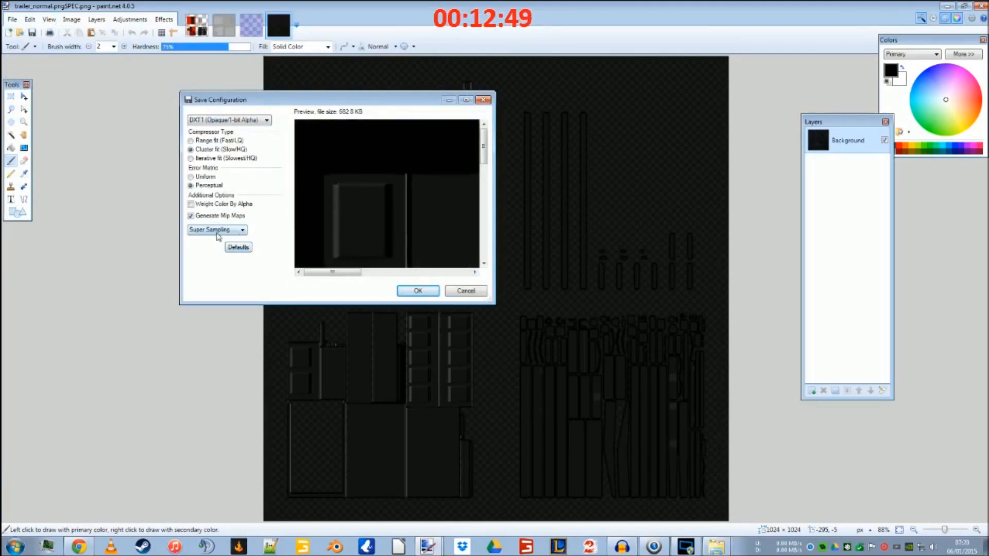
{"action": "left_click", "coordinate": [417, 292]}
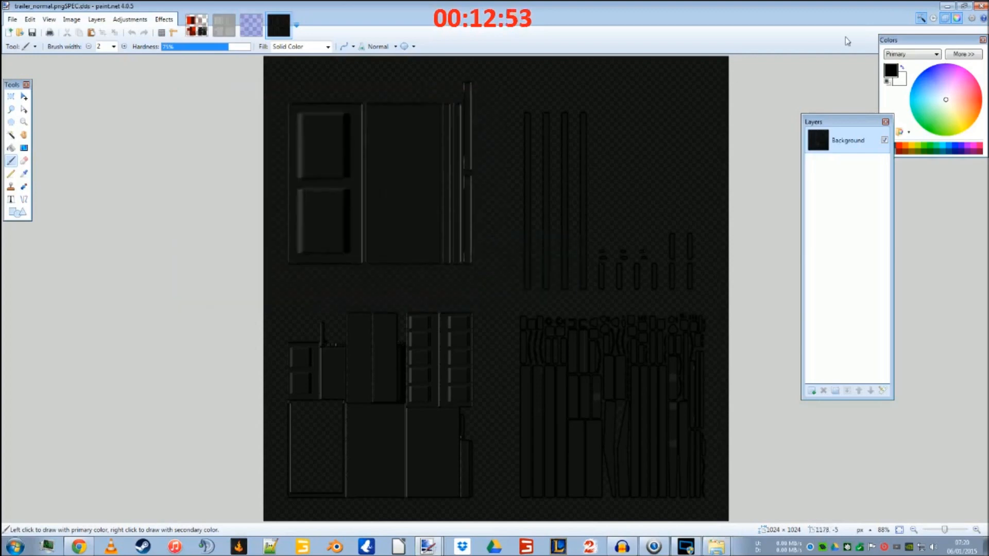
{"action": "left_click", "coordinate": [980, 6]}
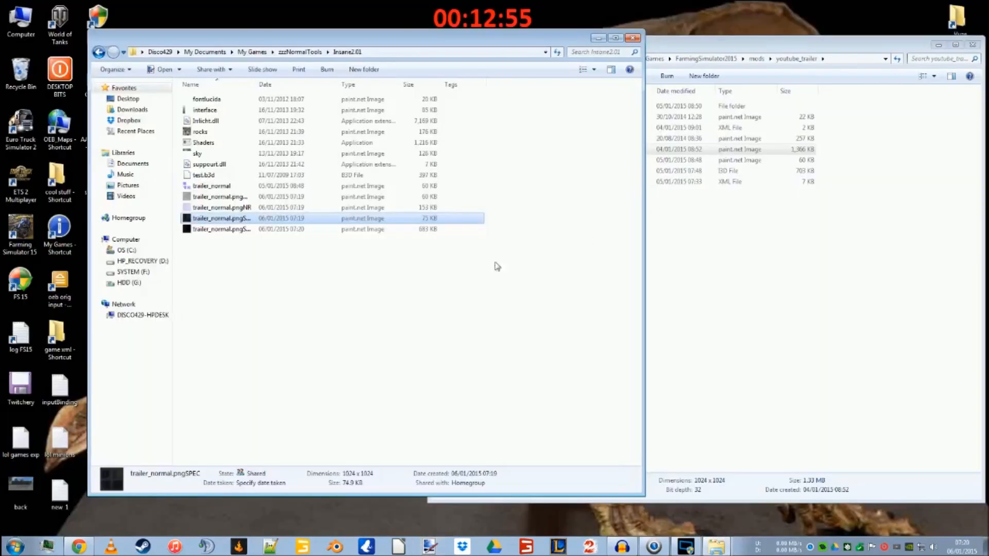
Step: Move the DDS version of trailer_normal.pngSPEC from the Insane2.01 folder into the youtube_trailer folder
{"action": "left_click", "coordinate": [243, 236]}
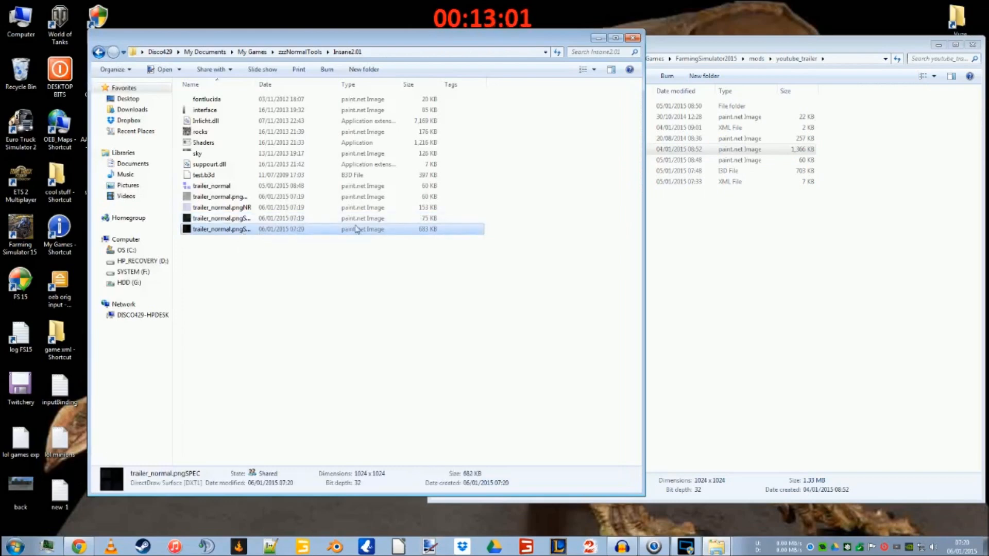
{"action": "left_click_drag", "start_coordinate": [234, 233], "coordinate": [788, 336]}
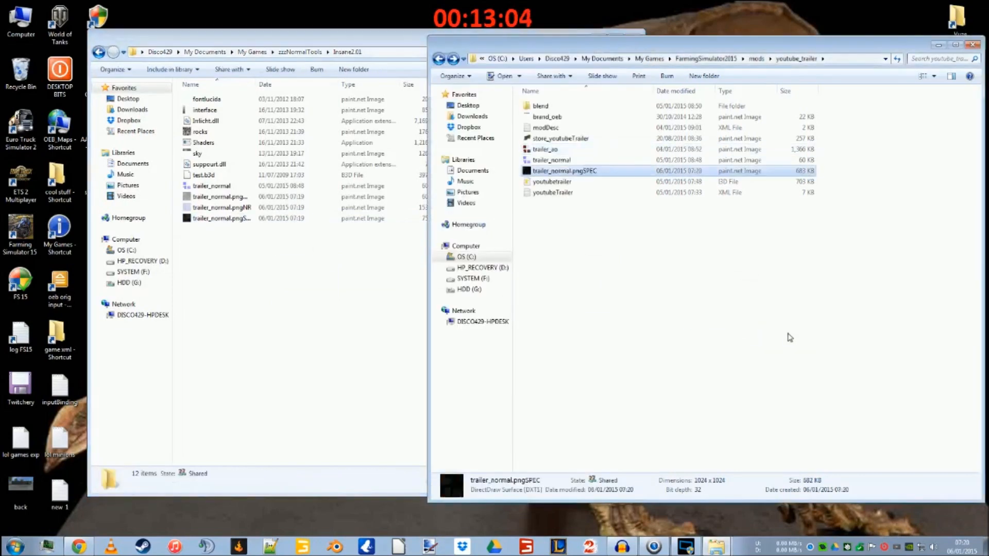
{"action": "left_click", "coordinate": [554, 150]}
{"action": "left_click", "coordinate": [586, 172]}
Step: Widen the Name column in the Insane2.01 folder to fit the full file names, and view the HGT and NR images again in paint.net
{"action": "double_click", "coordinate": [255, 85]}
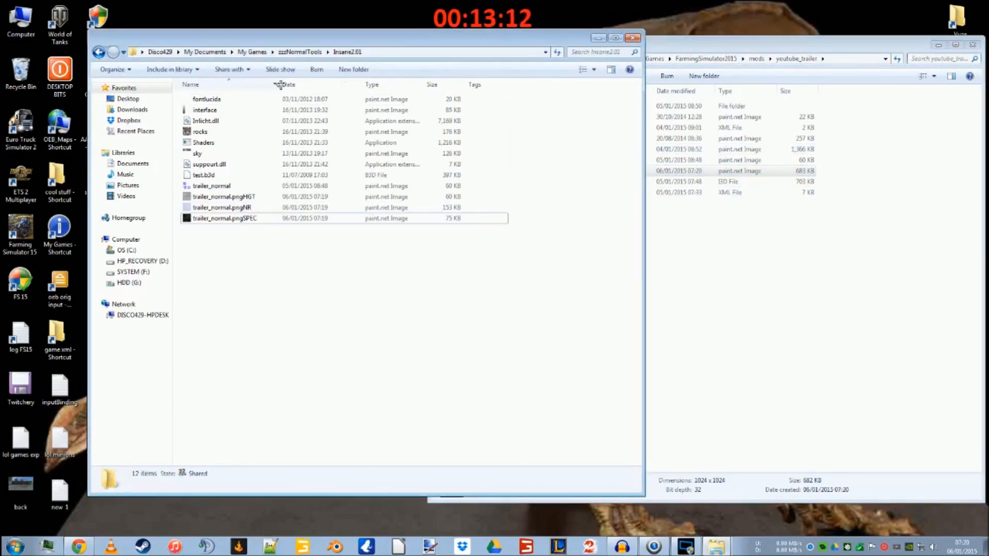
{"action": "double_click", "coordinate": [213, 196]}
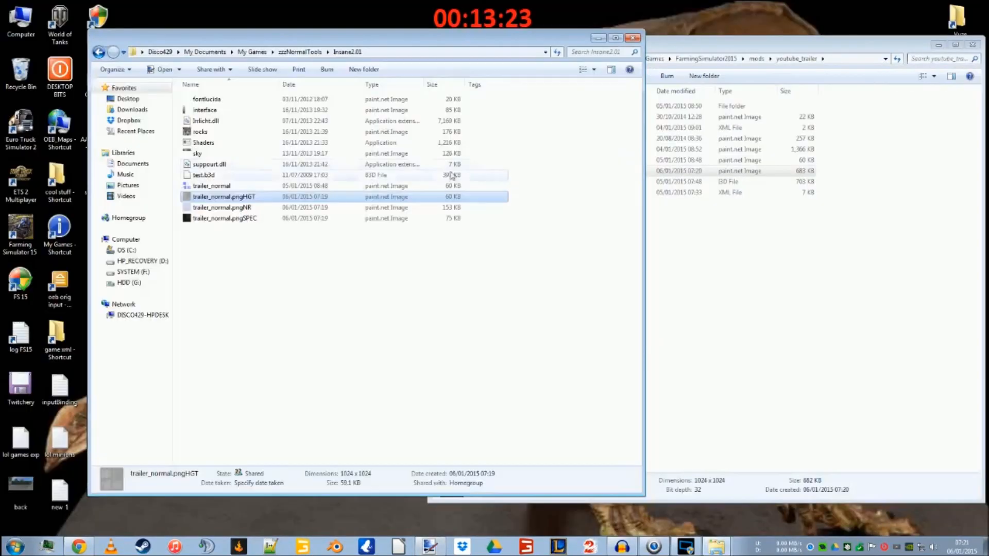
{"action": "left_click", "coordinate": [946, 6]}
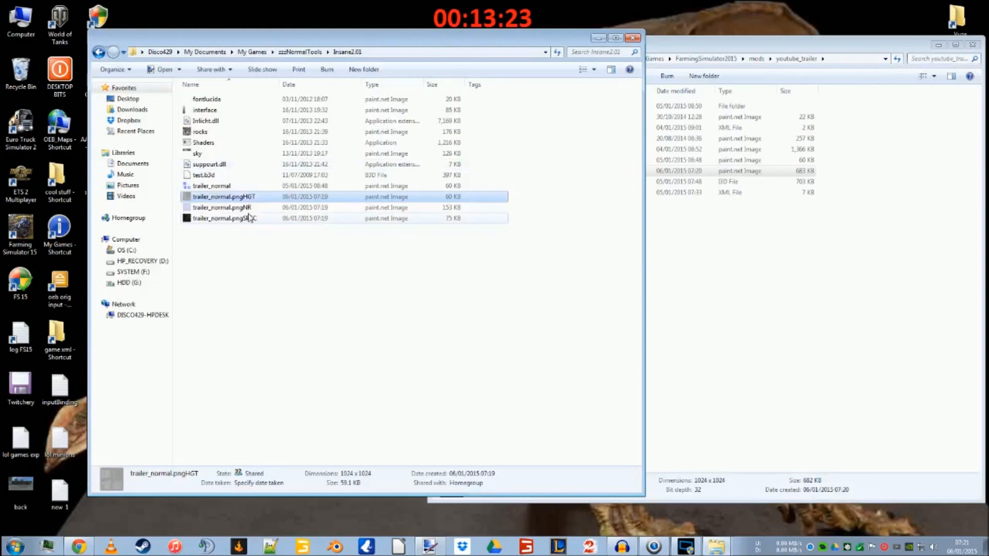
{"action": "double_click", "coordinate": [242, 208]}
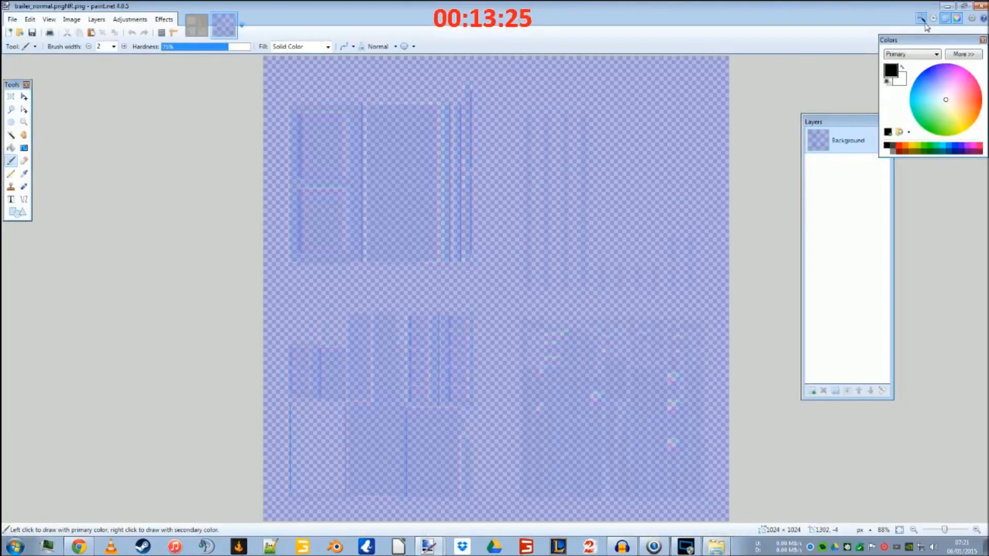
{"action": "left_click", "coordinate": [947, 6]}
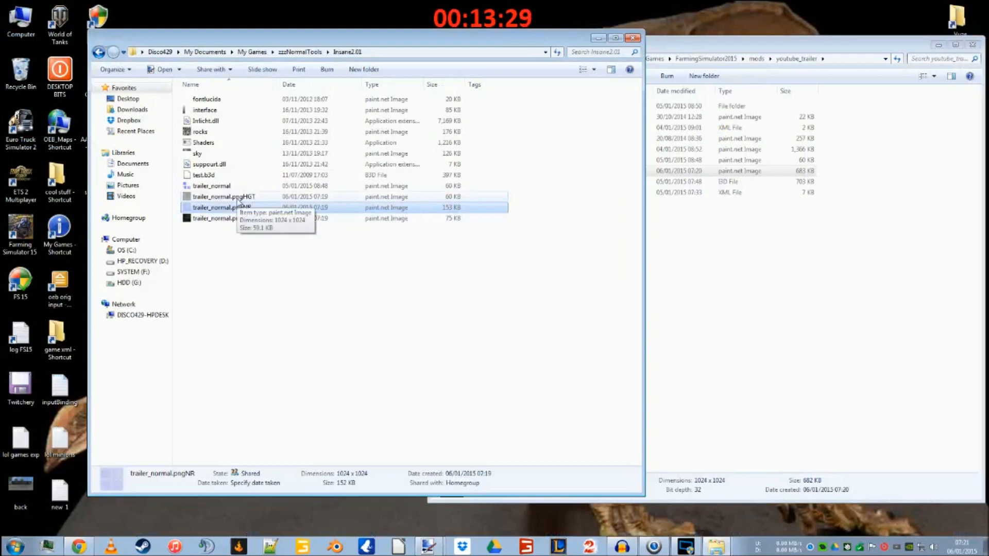
Step: Delete the generated trailer_normal.pngHGT, trailer_normal.pngNR and trailer_normal.pngSPEC images from the Insane2.01 folder
{"action": "left_click_drag", "start_coordinate": [262, 252], "coordinate": [238, 201]}
{"action": "key", "text": "Delete"}
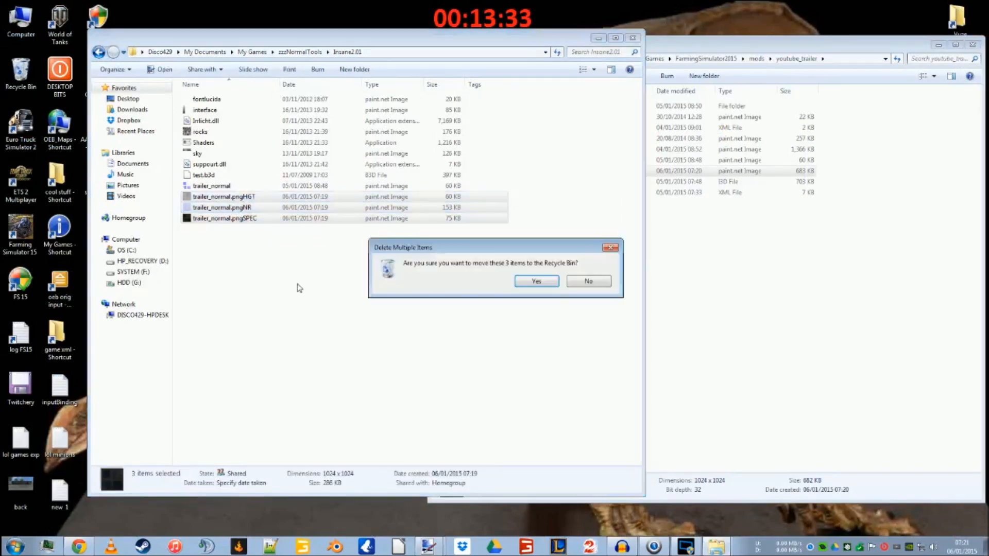
{"action": "key", "text": "Return"}
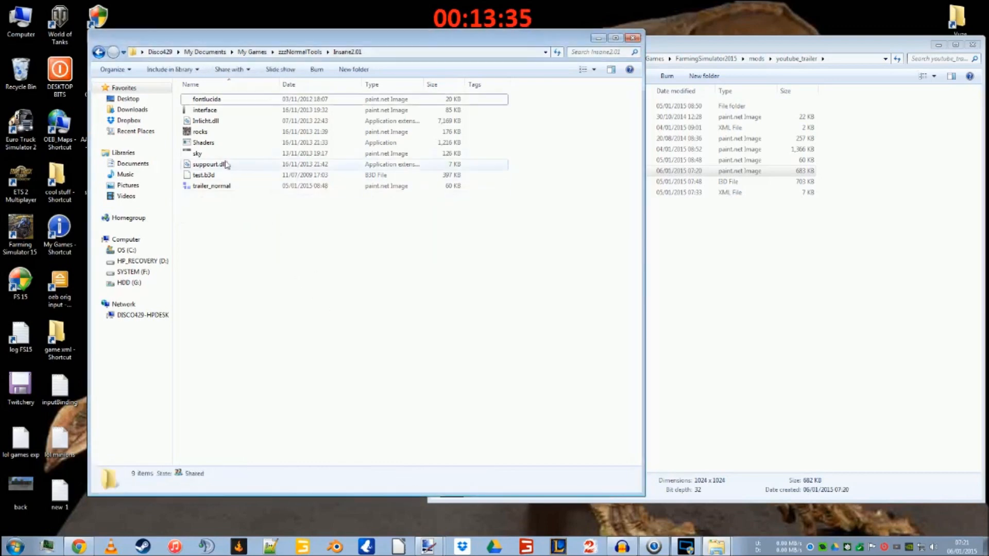
Step: Run the Shaders application to start Insane Bump, switch the preview to Ambient Occlusion, and dismiss the Tips and Controls box
{"action": "double_click", "coordinate": [204, 142]}
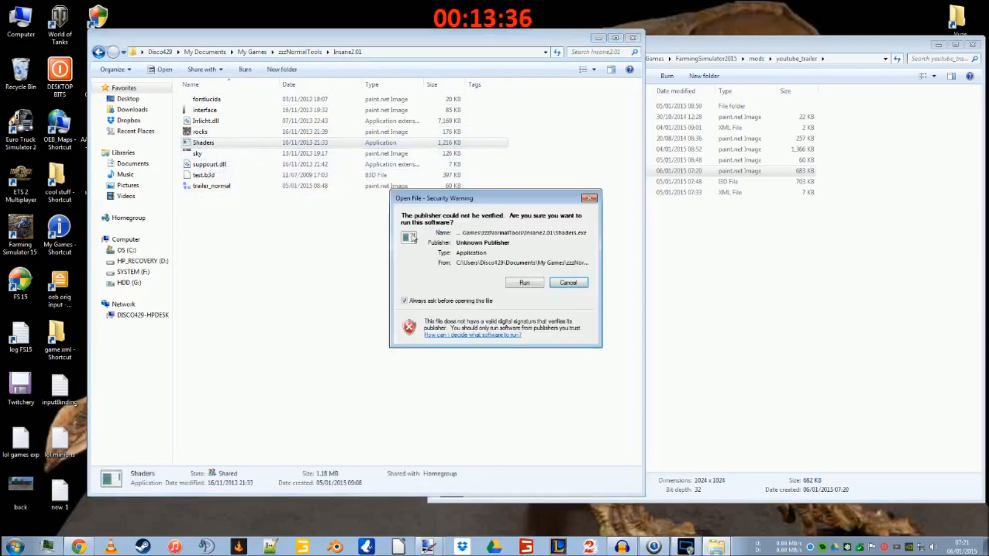
{"action": "left_click", "coordinate": [510, 284]}
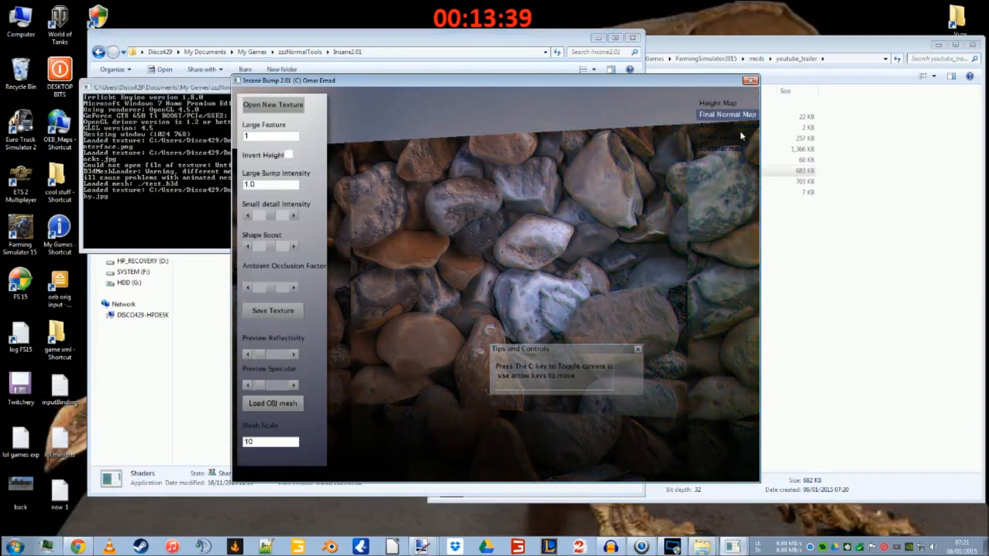
{"action": "left_click", "coordinate": [726, 125]}
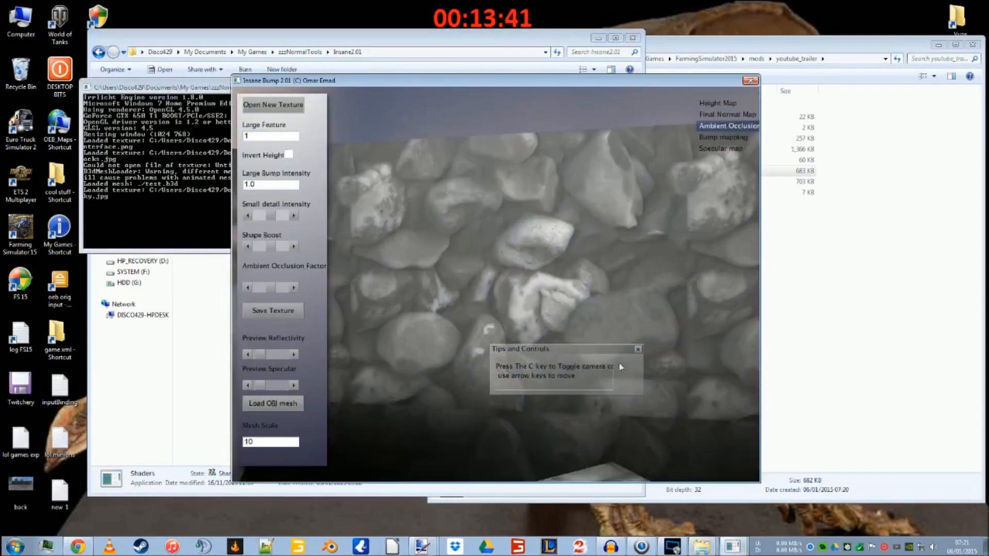
{"action": "left_click", "coordinate": [637, 349]}
Step: Load trailer_normal.png as the new texture in Insane Bump
{"action": "left_click", "coordinate": [288, 107]}
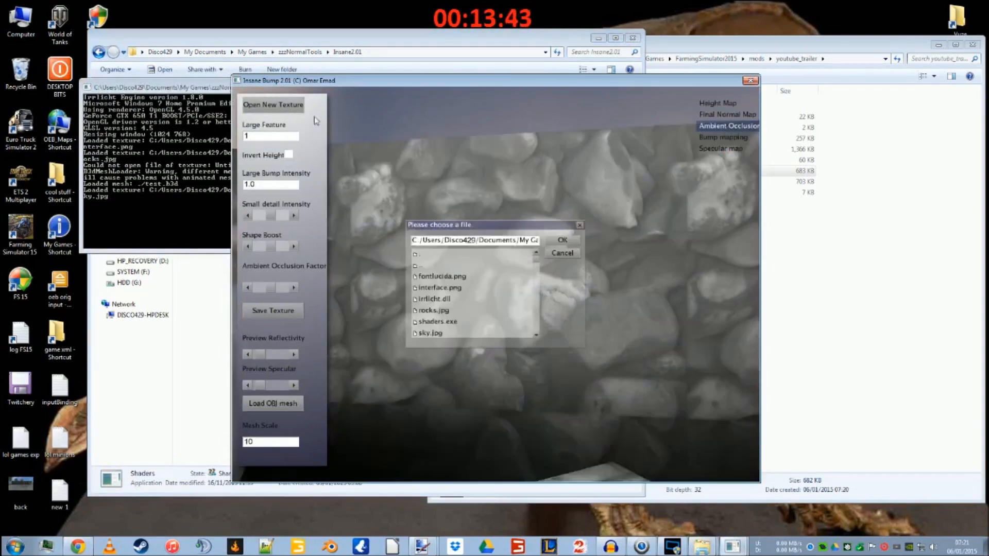
{"action": "scroll", "coordinate": [515, 259], "scroll_direction": "down", "scroll_amount": 3}
{"action": "left_click", "coordinate": [466, 333]}
{"action": "left_click", "coordinate": [571, 240]}
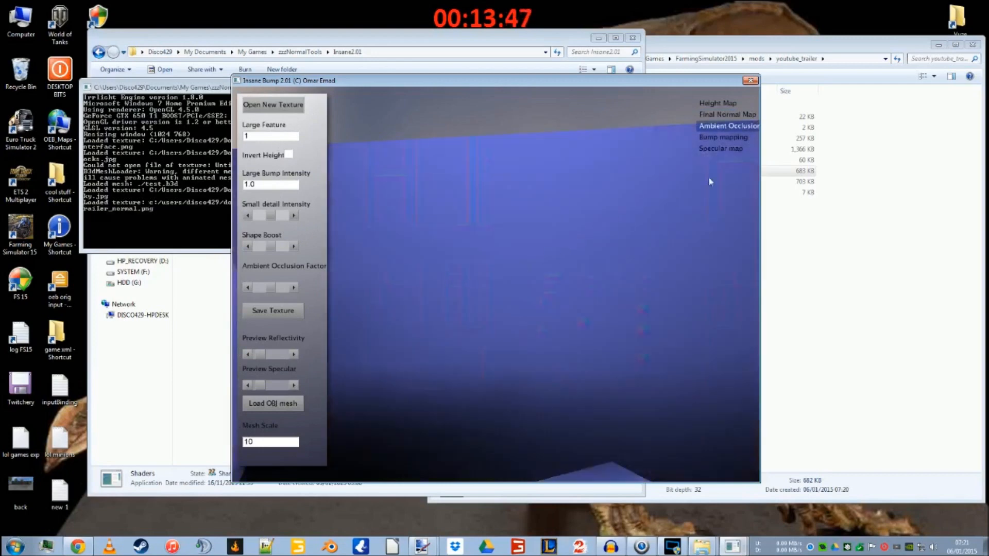
Step: Compare the Bump mapping, Ambient Occlusion, Final Normal Map and Height Map previews, and close Insane Bump and the Insane2.01 folder window
{"action": "left_click", "coordinate": [727, 137]}
{"action": "left_click", "coordinate": [726, 132]}
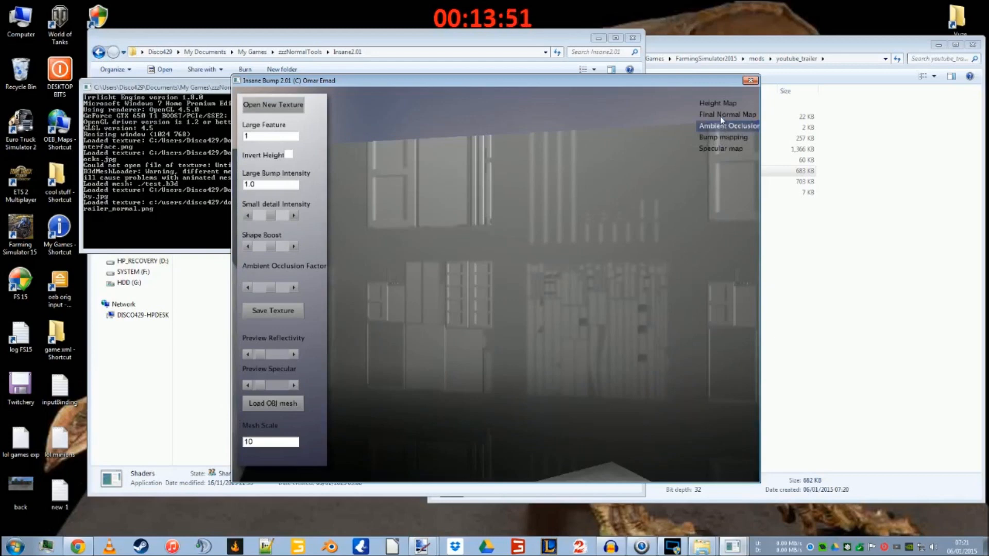
{"action": "left_click", "coordinate": [721, 118]}
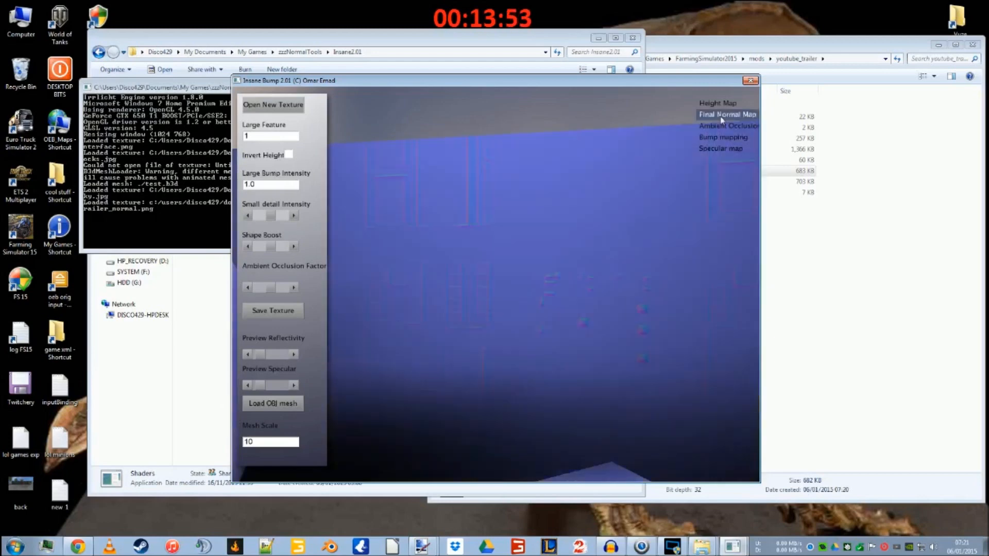
{"action": "left_click", "coordinate": [717, 103]}
{"action": "left_click", "coordinate": [720, 137]}
{"action": "left_click", "coordinate": [723, 129]}
{"action": "left_click", "coordinate": [752, 82]}
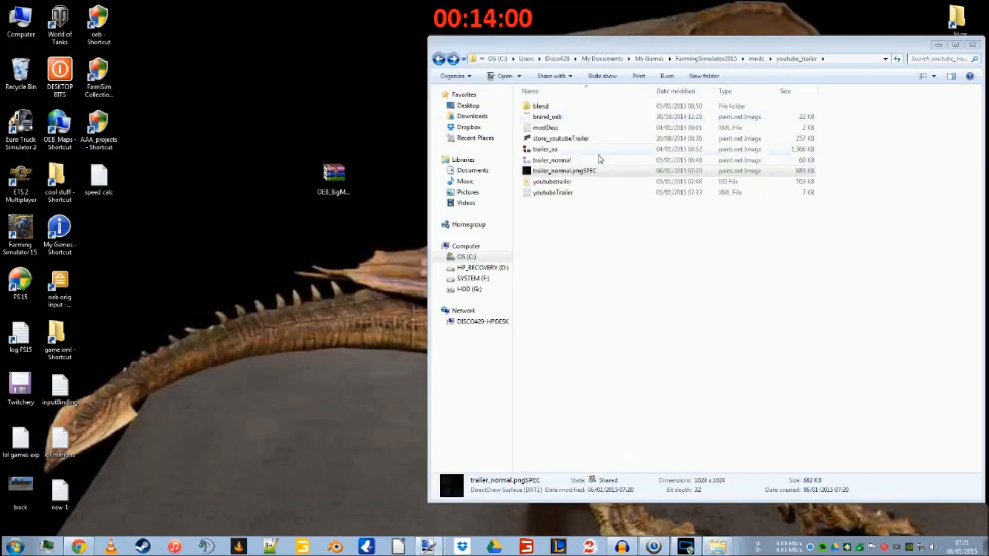
{"action": "left_click", "coordinate": [633, 38]}
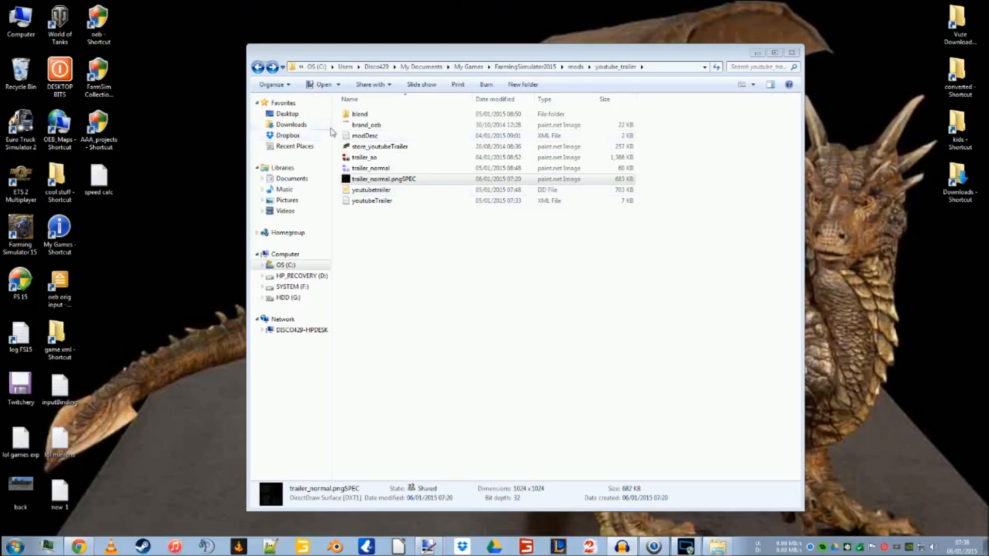
Step: Open the untitled Blender file from the blend subfolder of youtube_trailer
{"action": "left_click", "coordinate": [350, 117]}
{"action": "double_click", "coordinate": [350, 114]}
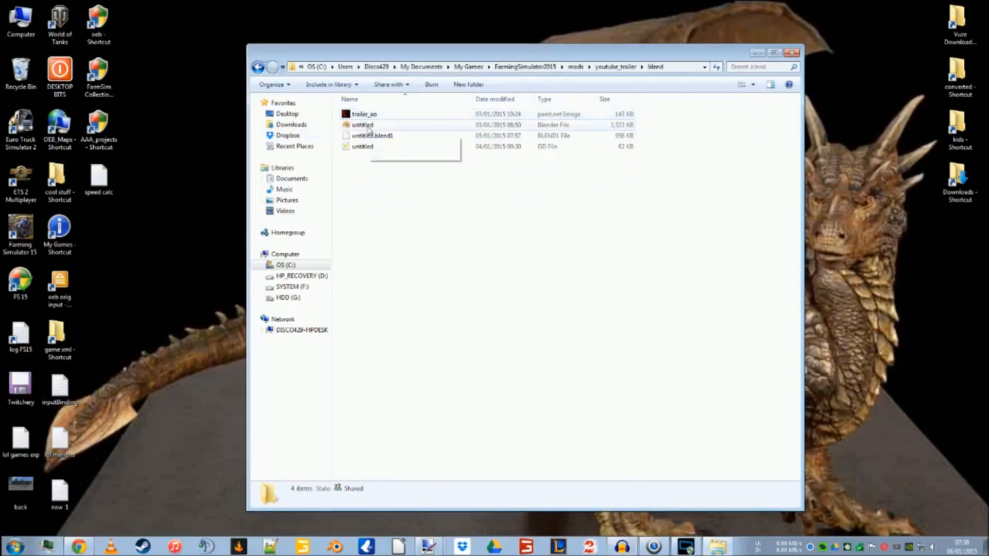
{"action": "double_click", "coordinate": [371, 126]}
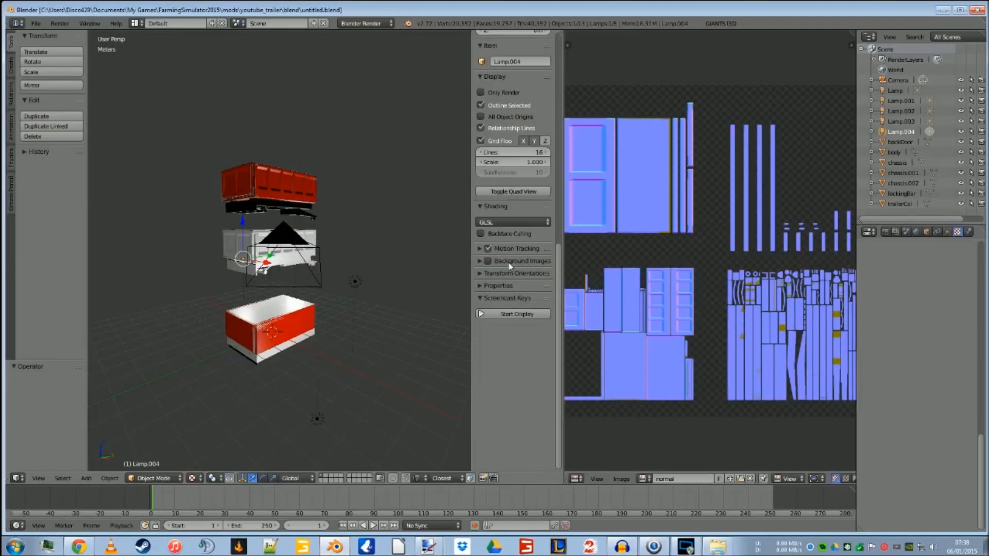
Step: Replace the material on the white middle trailer (chassis.002) with trailer_aoMat
{"action": "scroll", "coordinate": [307, 306], "scroll_direction": "up", "scroll_amount": 6}
{"action": "middle_click_drag", "start_coordinate": [323, 320], "coordinate": [124, 325]}
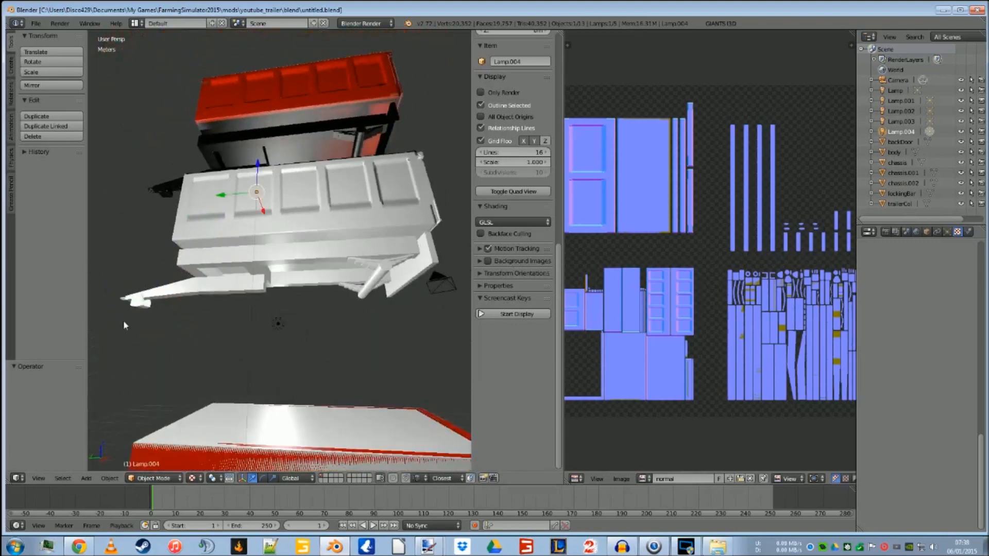
{"action": "middle_click_drag", "start_coordinate": [252, 345], "coordinate": [278, 409]}
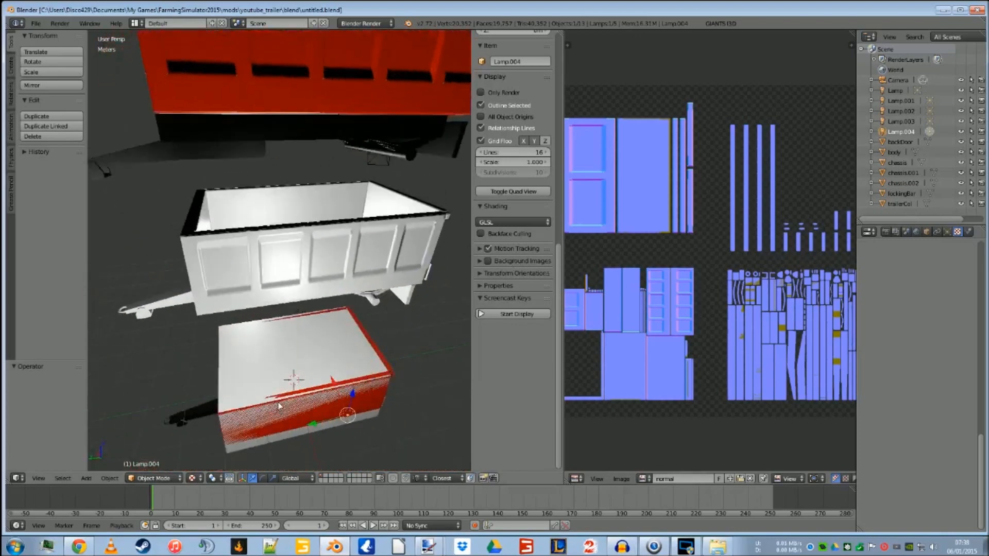
{"action": "scroll", "coordinate": [289, 337], "scroll_direction": "down", "scroll_amount": 2}
{"action": "scroll", "coordinate": [290, 331], "scroll_direction": "down", "scroll_amount": 1}
{"action": "scroll", "coordinate": [289, 331], "scroll_direction": "up", "scroll_amount": 2}
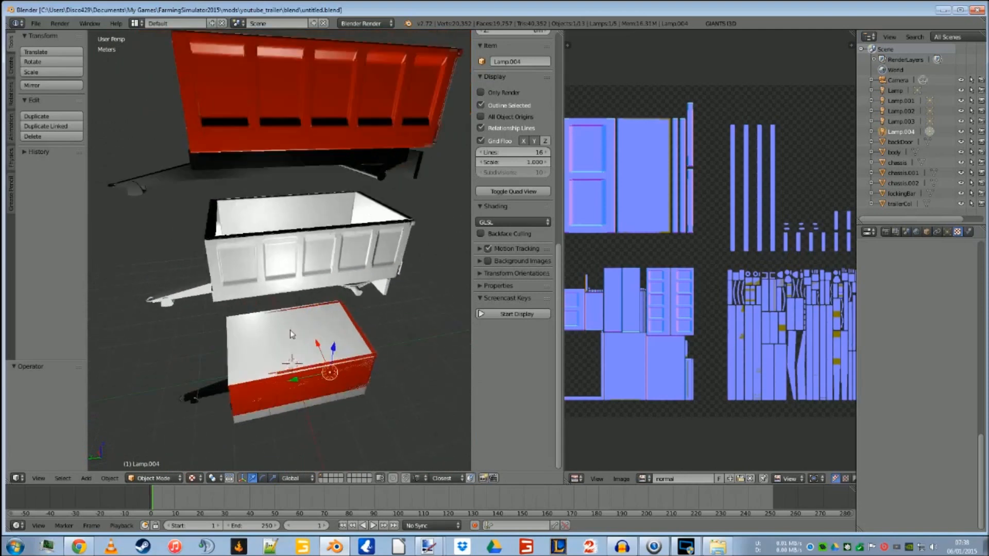
{"action": "right_click", "coordinate": [288, 271]}
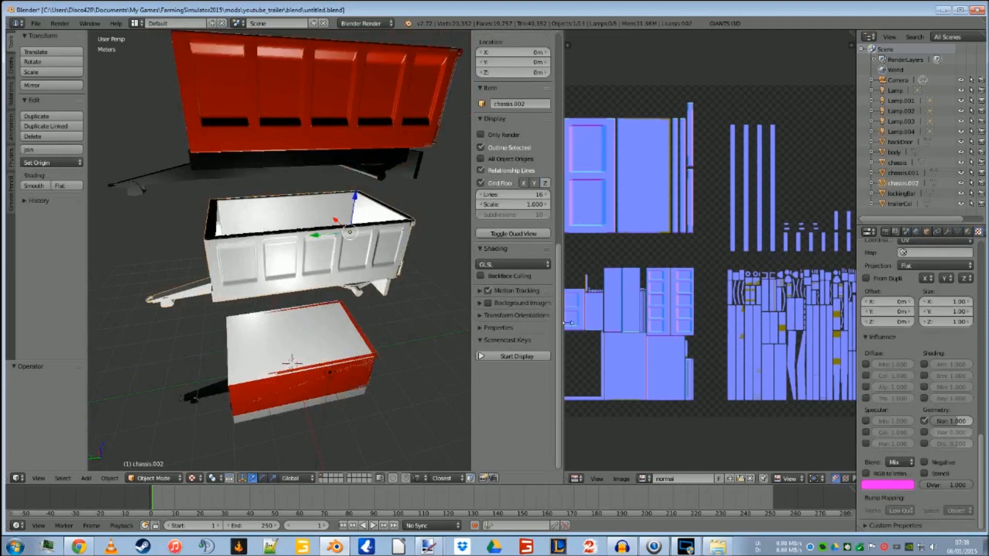
{"action": "left_click", "coordinate": [967, 231]}
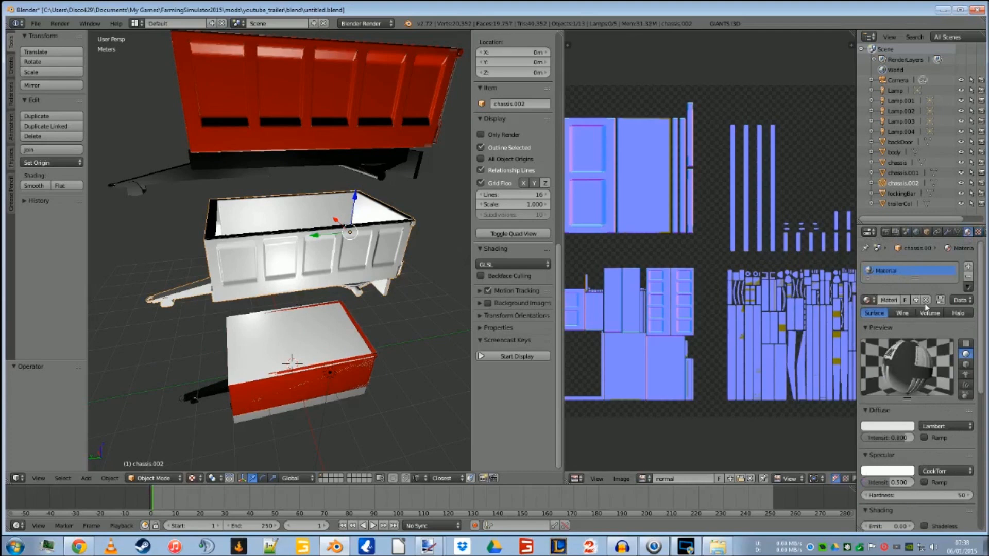
{"action": "left_click", "coordinate": [867, 300]}
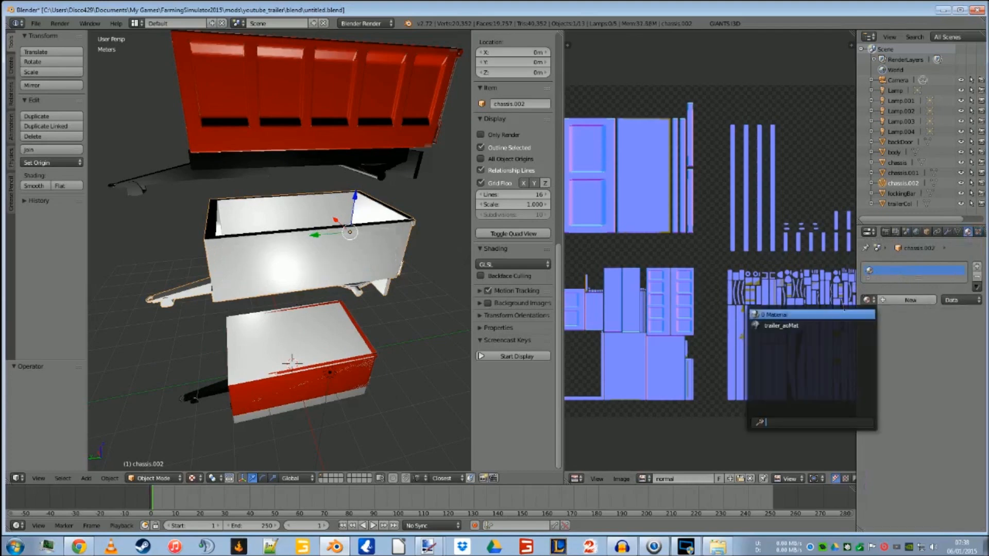
{"action": "left_click", "coordinate": [802, 325]}
Step: Display trailer_ao.png in the image editor and hide the 3D view's properties sidebar
{"action": "mouse_move", "coordinate": [438, 292]}
{"action": "middle_mouse_down"}
{"action": "mouse_move", "coordinate": [418, 271]}
{"action": "mouse_move", "coordinate": [428, 276]}
{"action": "middle_mouse_up"}
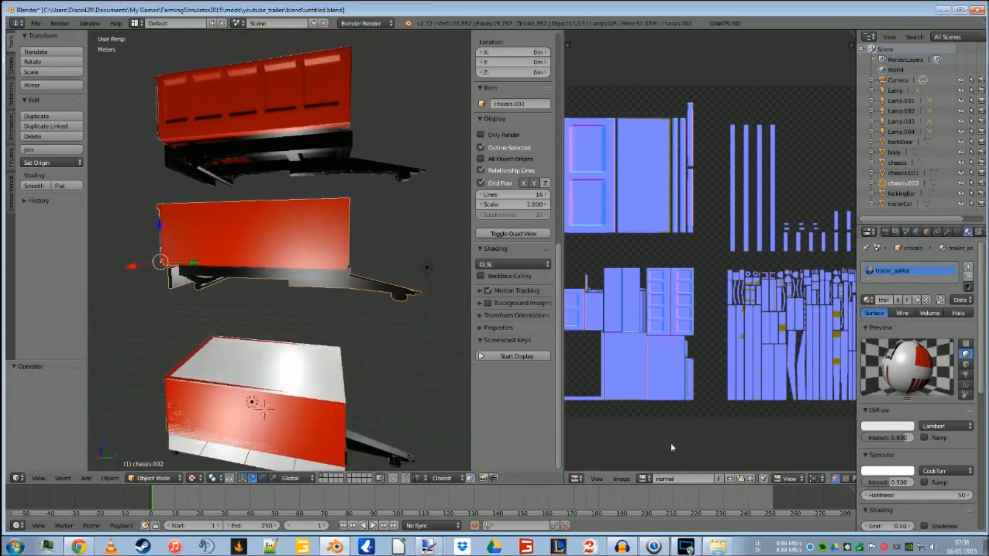
{"action": "left_click", "coordinate": [644, 478]}
{"action": "left_click", "coordinate": [675, 381]}
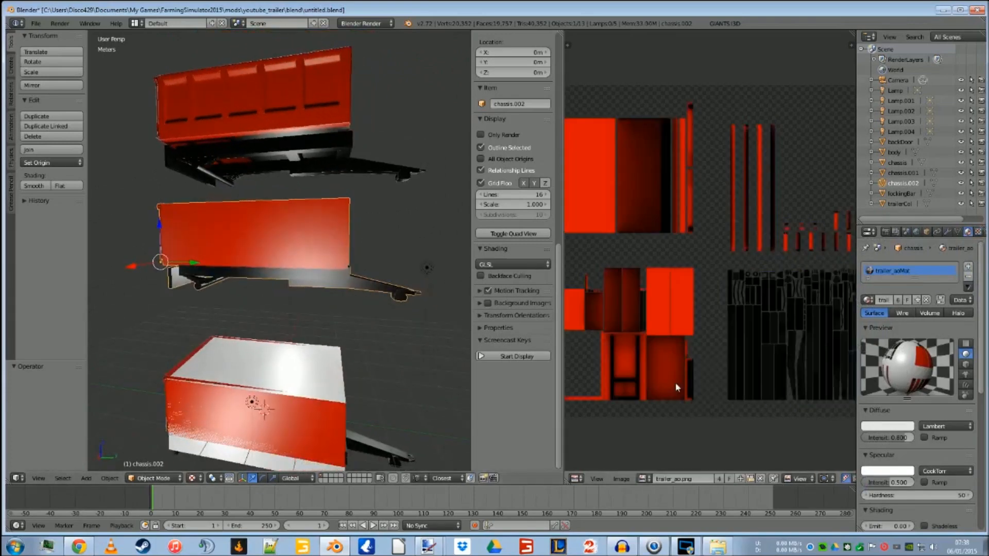
{"action": "scroll", "coordinate": [369, 308], "scroll_direction": "up", "scroll_amount": 3}
{"action": "middle_click_drag", "start_coordinate": [368, 308], "coordinate": [312, 327]}
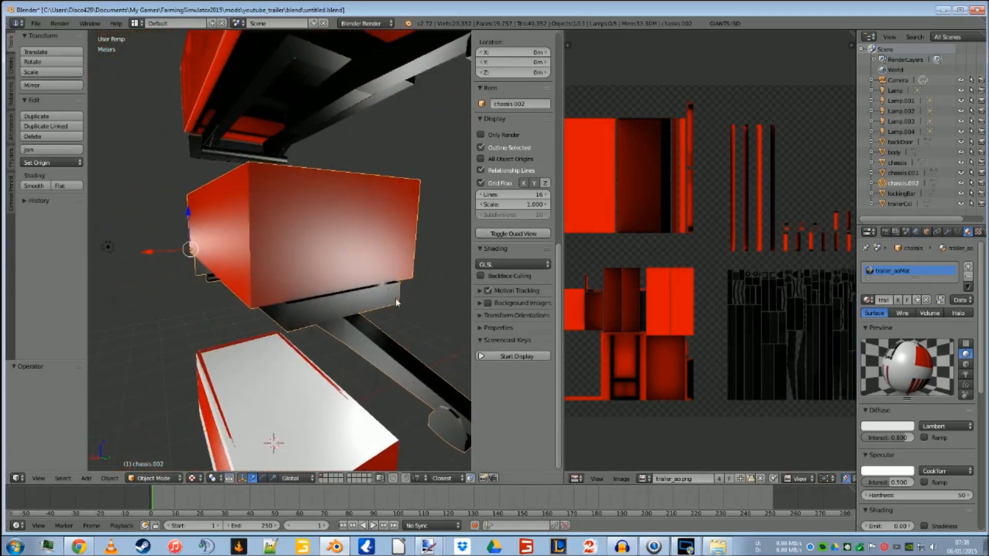
{"action": "key", "text": "n"}
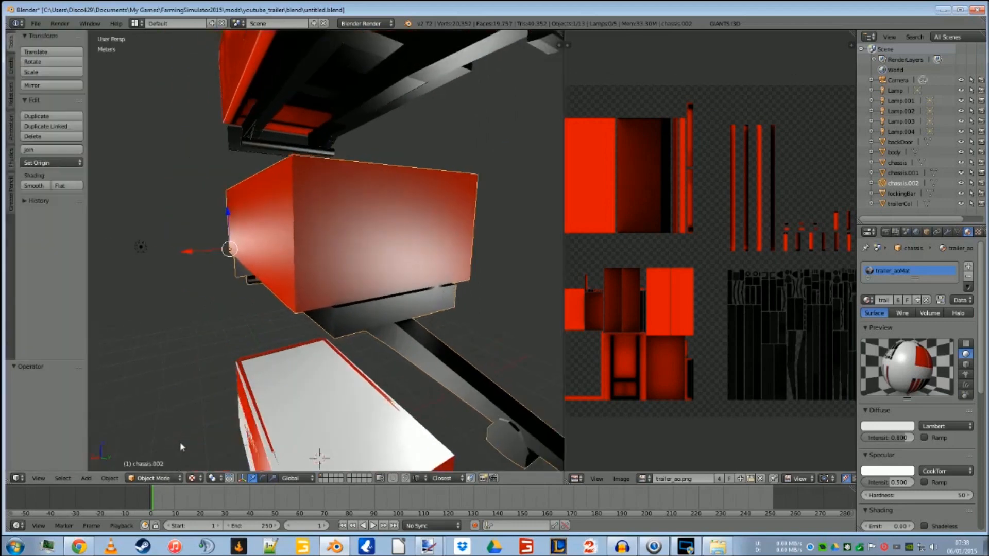
Step: Put chassis.002 into Texture Paint mode, and make and undo a test stroke on the trailer's body panel
{"action": "middle_click_drag", "start_coordinate": [273, 392], "coordinate": [203, 353]}
{"action": "left_click", "coordinate": [164, 479]}
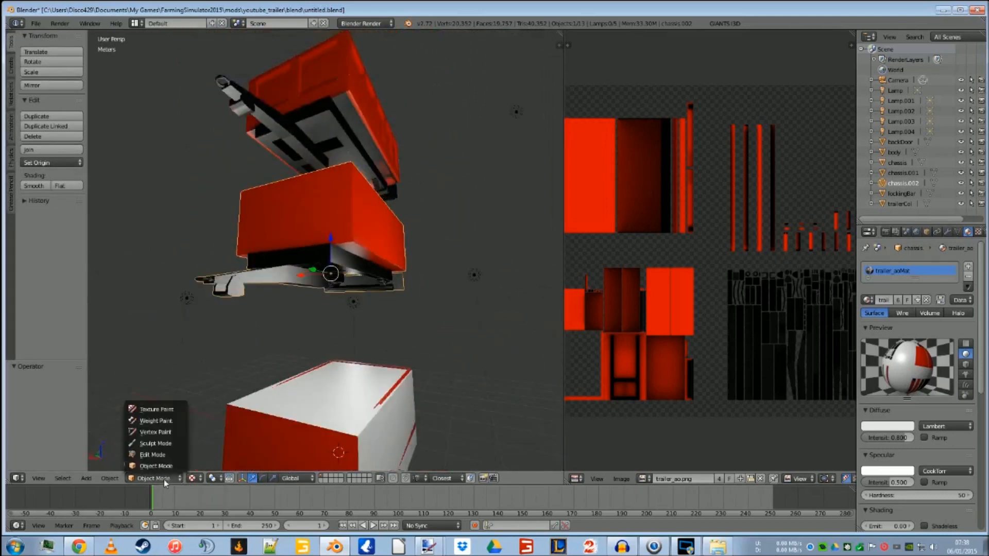
{"action": "left_click", "coordinate": [172, 410]}
{"action": "mouse_move", "coordinate": [287, 214]}
{"action": "left_mouse_down"}
{"action": "mouse_move", "coordinate": [320, 213]}
{"action": "mouse_move", "coordinate": [315, 232]}
{"action": "mouse_move", "coordinate": [282, 214]}
{"action": "mouse_move", "coordinate": [299, 223]}
{"action": "left_mouse_up"}
{"action": "key", "text": "ctrl+z"}
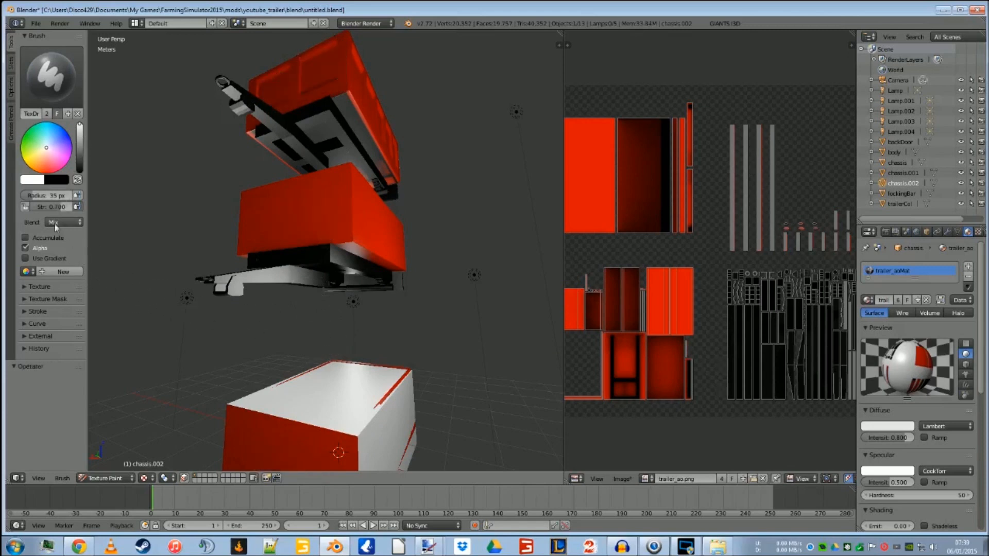
Step: Set the brush's stroke method to Airbrush and bring the remaining stroke options into view
{"action": "left_click", "coordinate": [23, 311]}
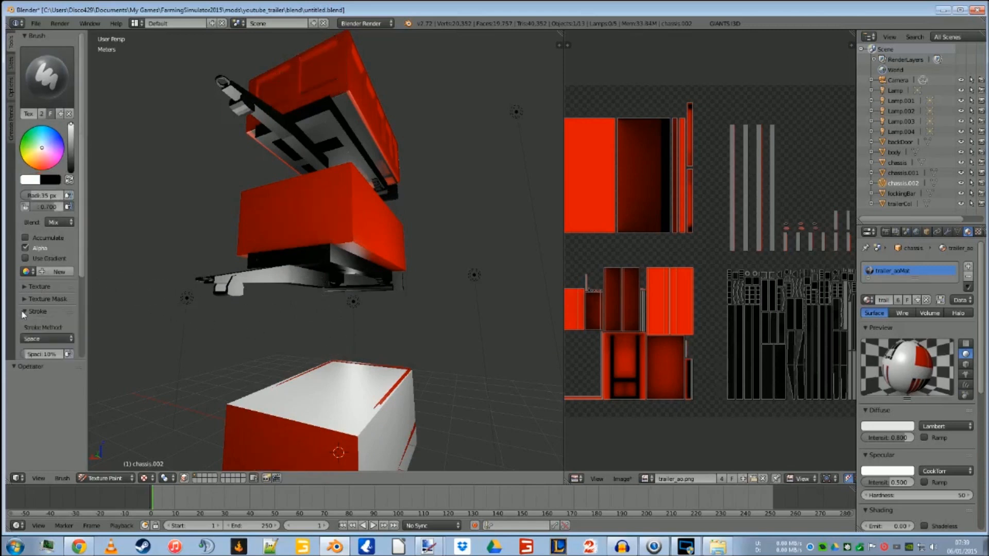
{"action": "left_click", "coordinate": [53, 338]}
{"action": "left_click", "coordinate": [66, 289]}
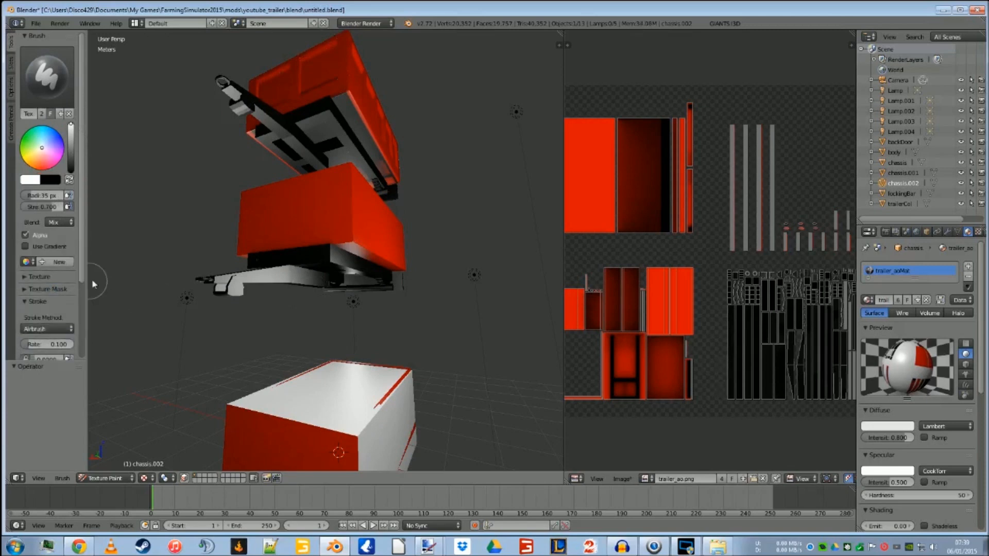
{"action": "left_click_drag", "start_coordinate": [84, 248], "coordinate": [83, 345]}
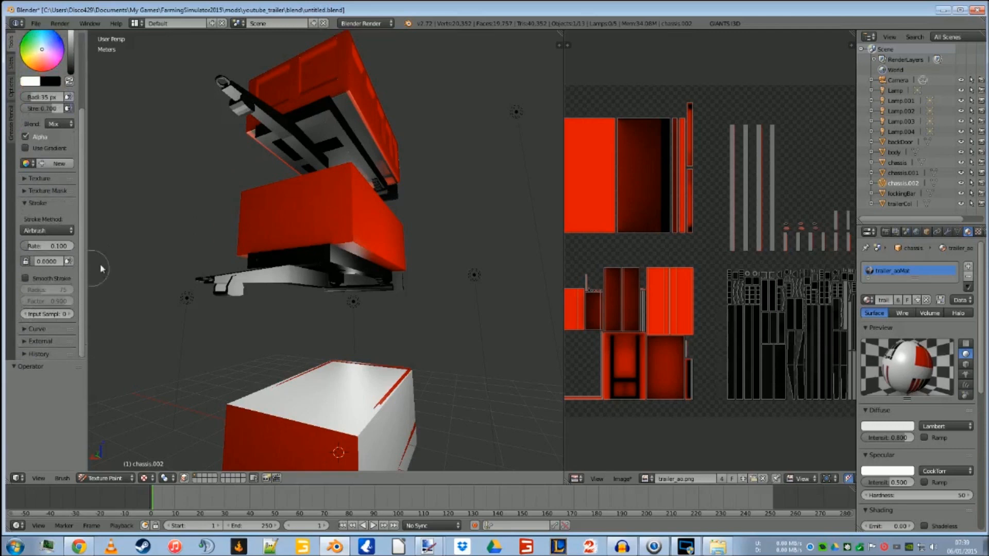
Step: Airbrush a white test patch onto the trailer body's front panel and undo it
{"action": "mouse_move", "coordinate": [287, 232]}
{"action": "left_mouse_down"}
{"action": "mouse_move", "coordinate": [327, 215]}
{"action": "mouse_move", "coordinate": [290, 230]}
{"action": "left_mouse_up"}
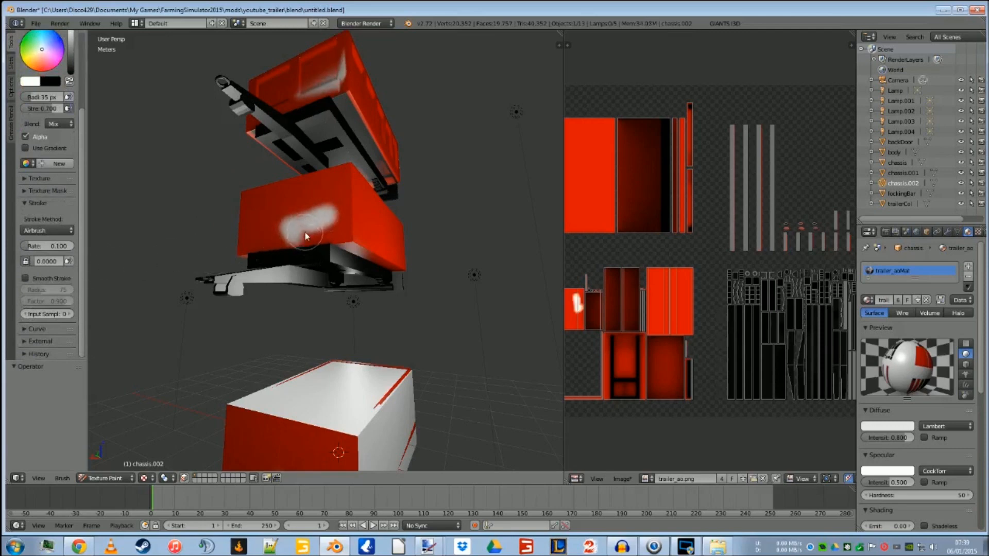
{"action": "scroll", "coordinate": [294, 245], "scroll_direction": "up", "scroll_amount": 5}
{"action": "middle_click_drag", "start_coordinate": [311, 258], "coordinate": [314, 260]}
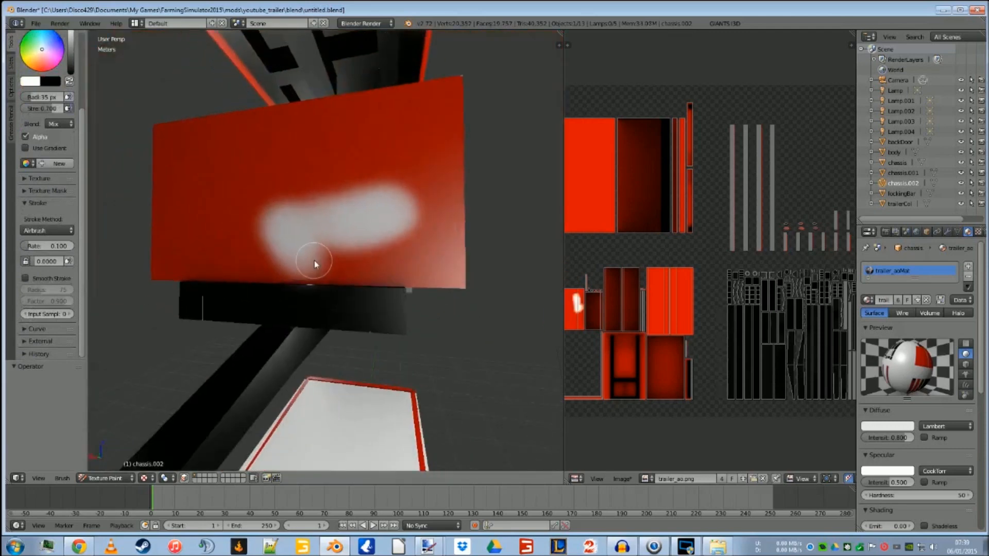
{"action": "key", "text": "ctrl+z"}
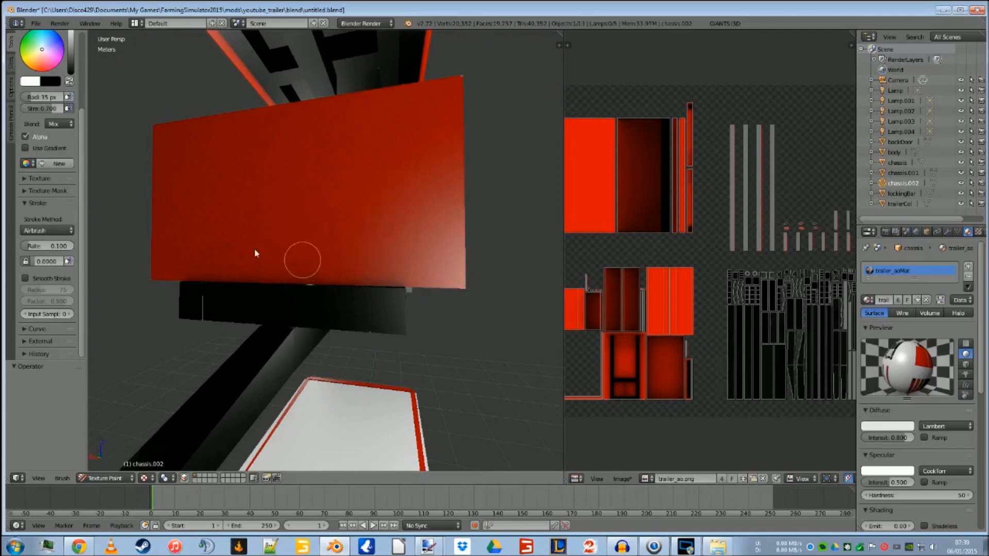
Step: Set the brush jitter to 0.3929, and paint and undo a scattered white test patch on the front panel
{"action": "left_click_drag", "start_coordinate": [42, 261], "coordinate": [50, 262]}
{"action": "mouse_move", "coordinate": [309, 212]}
{"action": "left_mouse_down"}
{"action": "mouse_move", "coordinate": [381, 223]}
{"action": "mouse_move", "coordinate": [340, 226]}
{"action": "mouse_move", "coordinate": [354, 247]}
{"action": "mouse_move", "coordinate": [392, 226]}
{"action": "left_mouse_up"}
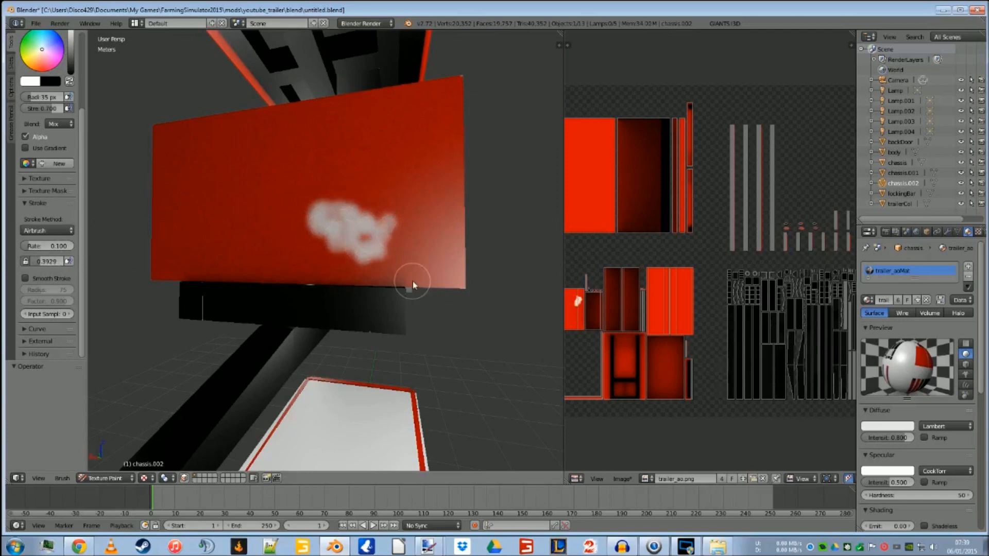
{"action": "key", "text": "ctrl+z"}
{"action": "key", "text": "ctrl+z"}
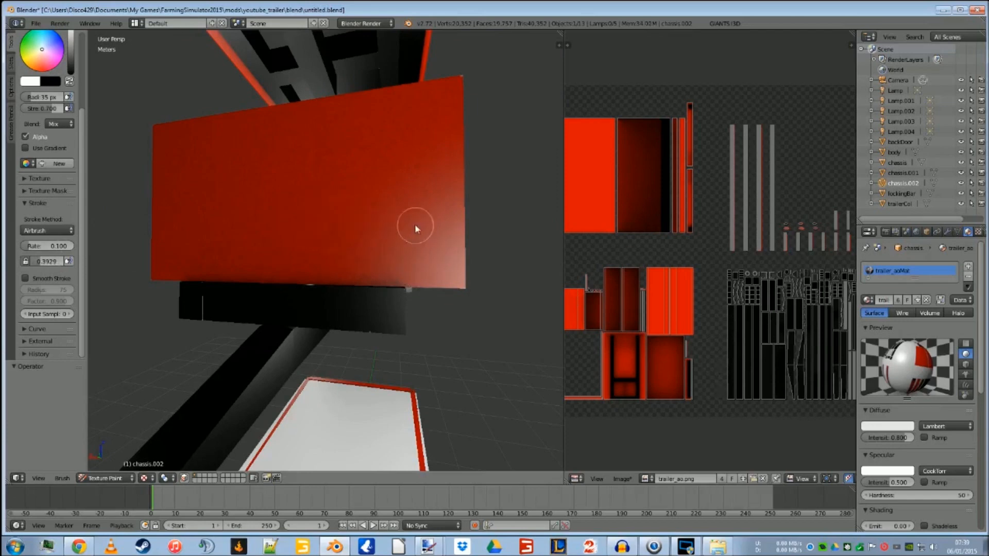
Step: Try a jittered airbrush stroke on the red body panel above the drawbar and undo it
{"action": "middle_click_drag", "start_coordinate": [415, 226], "coordinate": [399, 279]}
{"action": "middle_click_drag", "start_coordinate": [364, 354], "coordinate": [391, 348]}
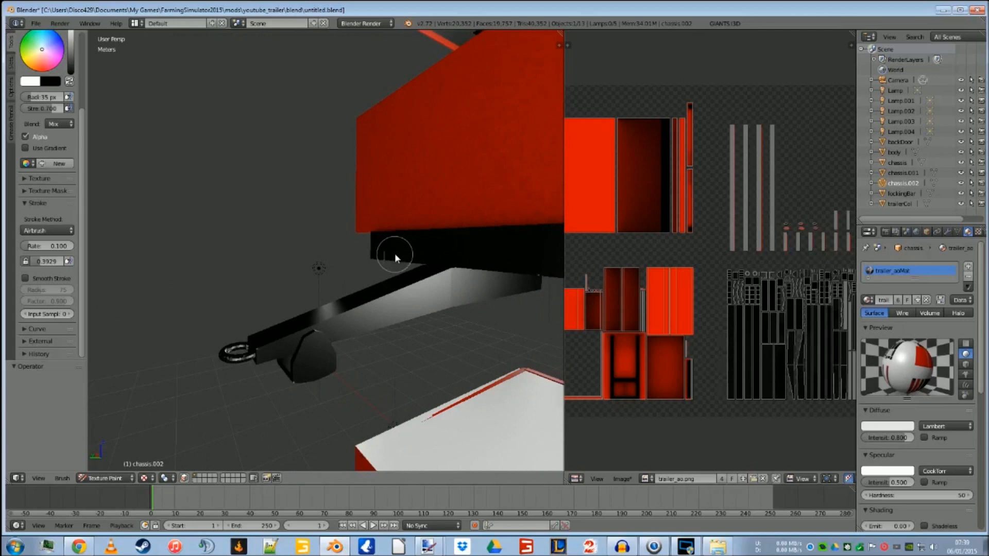
{"action": "mouse_move", "coordinate": [426, 153]}
{"action": "left_mouse_down"}
{"action": "mouse_move", "coordinate": [496, 149]}
{"action": "mouse_move", "coordinate": [477, 161]}
{"action": "left_mouse_up"}
{"action": "key", "text": "ctrl+z"}
Step: Airbrush scattered white patches along the hitch end of the trailer's drawbar
{"action": "left_click", "coordinate": [152, 478]}
{"action": "middle_click_drag", "start_coordinate": [331, 375], "coordinate": [310, 384]}
{"action": "mouse_move", "coordinate": [281, 377]}
{"action": "left_mouse_down"}
{"action": "mouse_move", "coordinate": [329, 370]}
{"action": "mouse_move", "coordinate": [320, 382]}
{"action": "left_mouse_up"}
{"action": "scroll", "coordinate": [335, 379], "scroll_direction": "up", "scroll_amount": 2}
{"action": "middle_click_drag", "start_coordinate": [335, 381], "coordinate": [272, 328]}
{"action": "mouse_move", "coordinate": [218, 292]}
{"action": "left_mouse_down"}
{"action": "mouse_move", "coordinate": [302, 272]}
{"action": "mouse_move", "coordinate": [210, 284]}
{"action": "mouse_move", "coordinate": [296, 260]}
{"action": "mouse_move", "coordinate": [219, 276]}
{"action": "mouse_move", "coordinate": [306, 273]}
{"action": "mouse_move", "coordinate": [322, 291]}
{"action": "left_mouse_up"}
{"action": "middle_click_drag", "start_coordinate": [322, 291], "coordinate": [267, 326]}
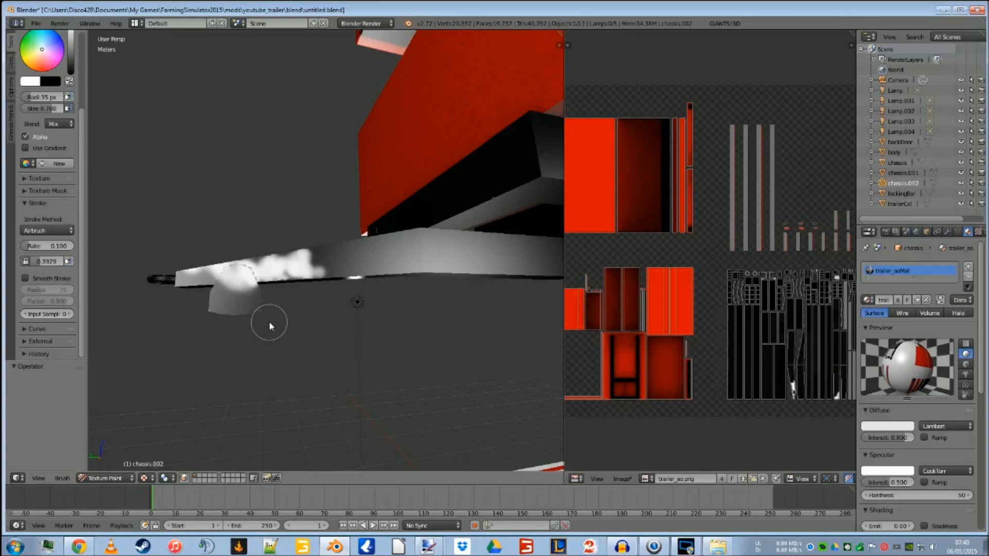
Step: Switch to the file explorer, go up to the youtube_trailer folder and open trailer_ao.dds in paint.net
{"action": "scroll", "coordinate": [702, 307], "scroll_direction": "down", "scroll_amount": 3}
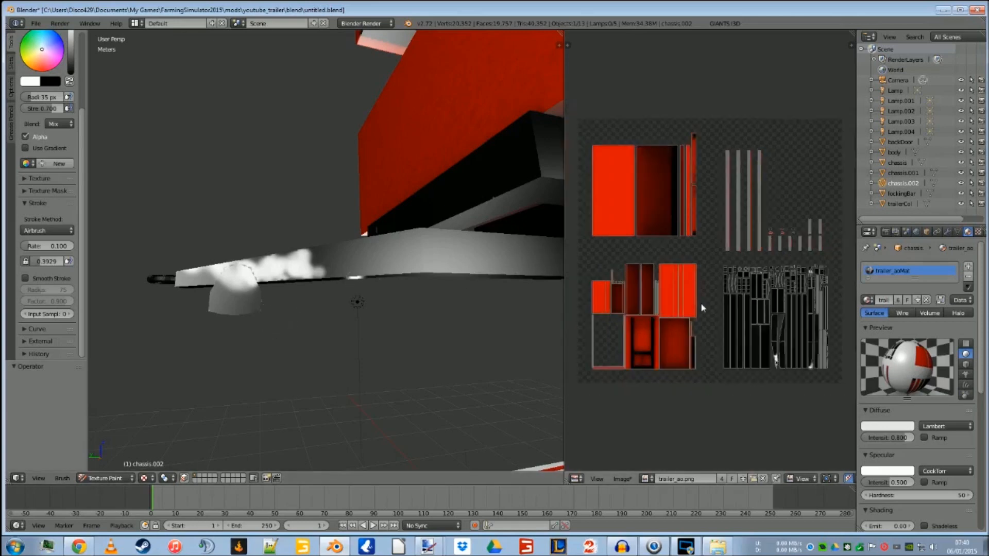
{"action": "scroll", "coordinate": [702, 307], "scroll_direction": "up", "scroll_amount": 1}
{"action": "left_click", "coordinate": [943, 10]}
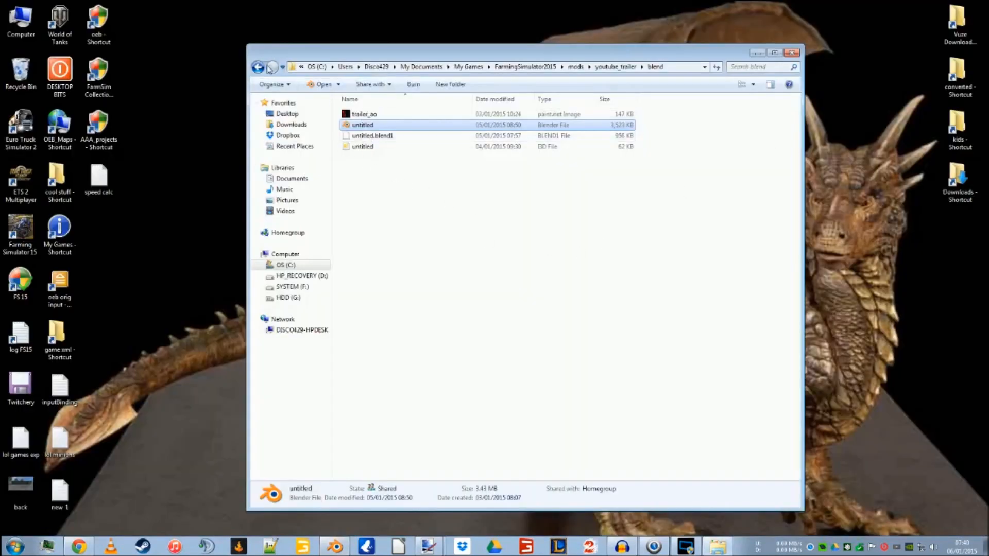
{"action": "key", "text": "BackSpace"}
{"action": "left_click", "coordinate": [367, 159]}
{"action": "double_click", "coordinate": [367, 159]}
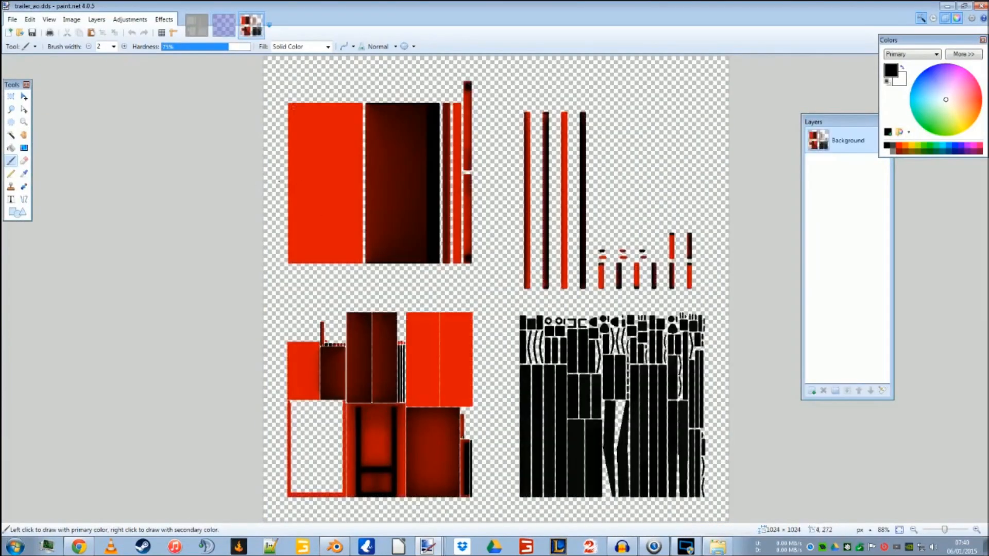
Step: Add a new layer above the background, fill it entirely with black, and flatten the image
{"action": "key", "text": "ctrl+shift+n"}
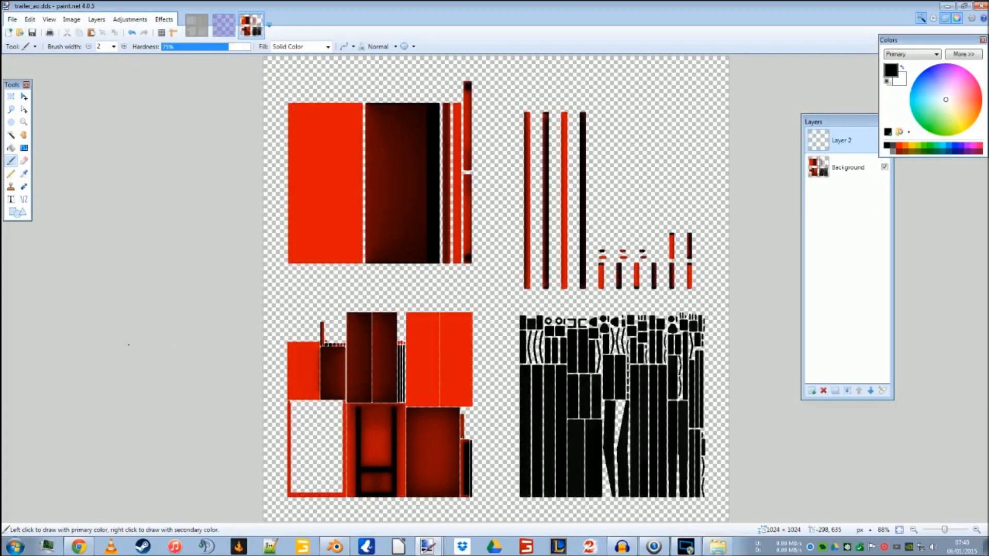
{"action": "key", "text": "f"}
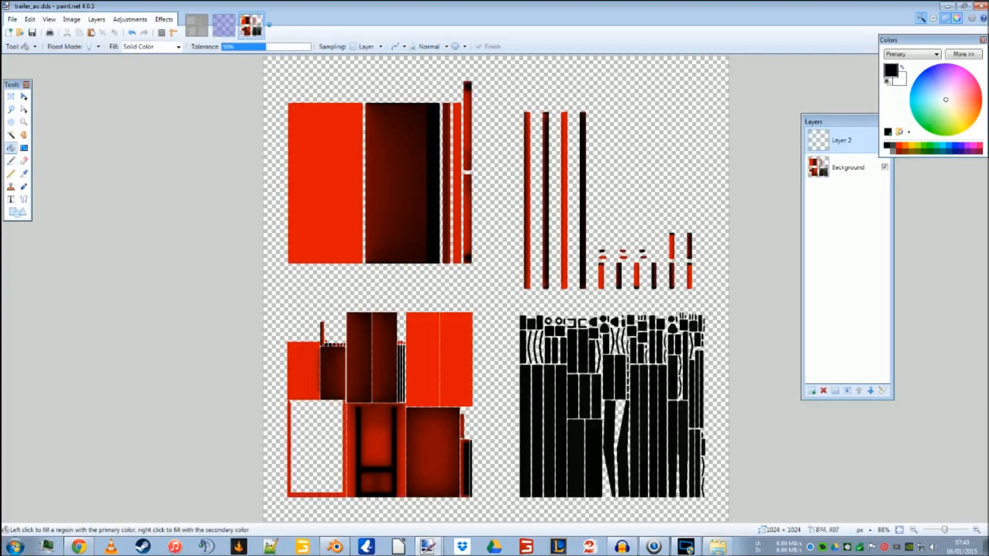
{"action": "left_click", "coordinate": [515, 220]}
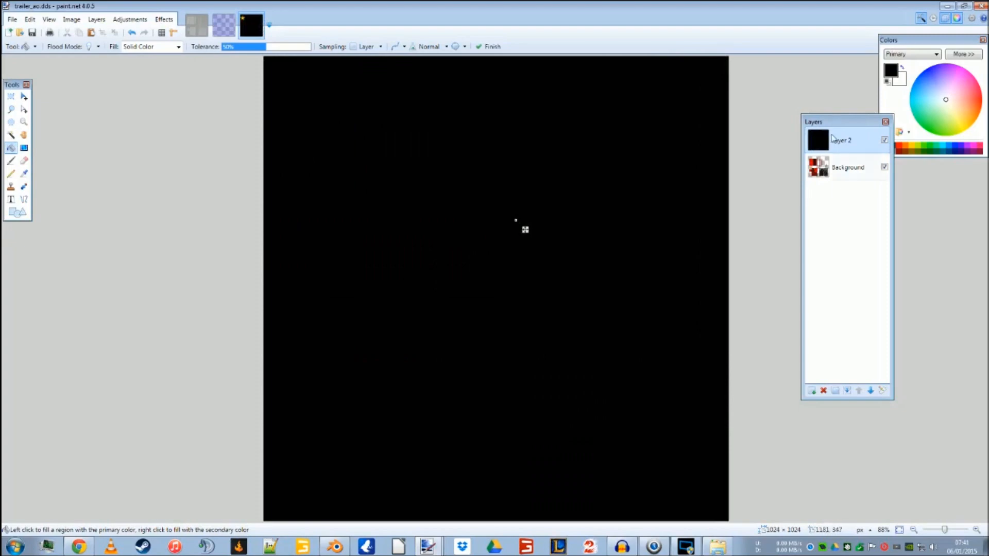
{"action": "left_click_drag", "start_coordinate": [830, 122], "coordinate": [893, 203]}
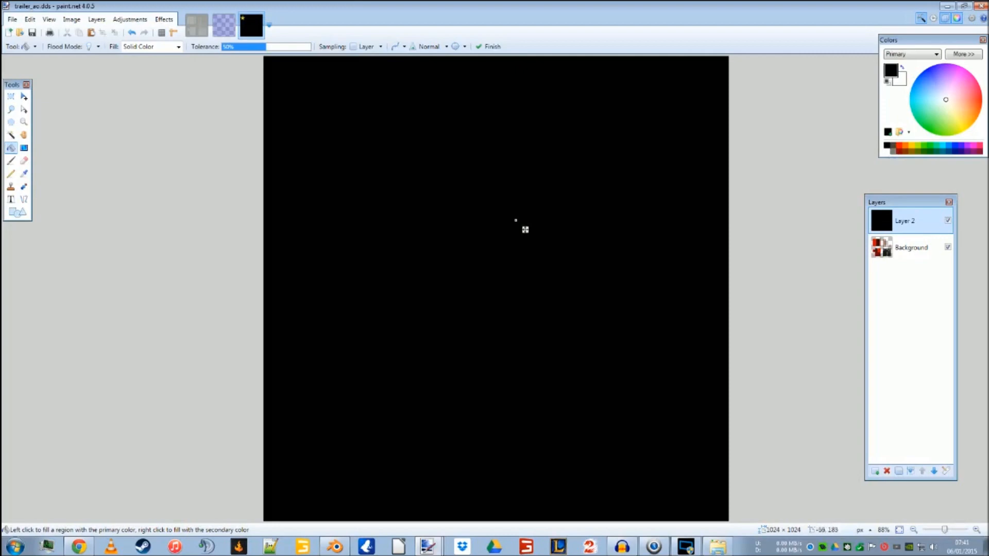
{"action": "left_click", "coordinate": [12, 19]}
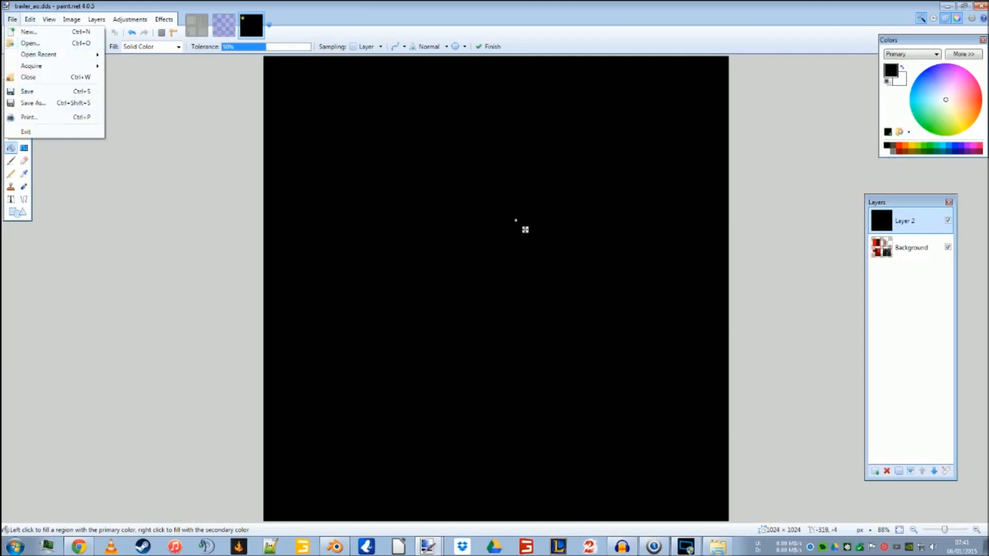
{"action": "left_click", "coordinate": [345, 20]}
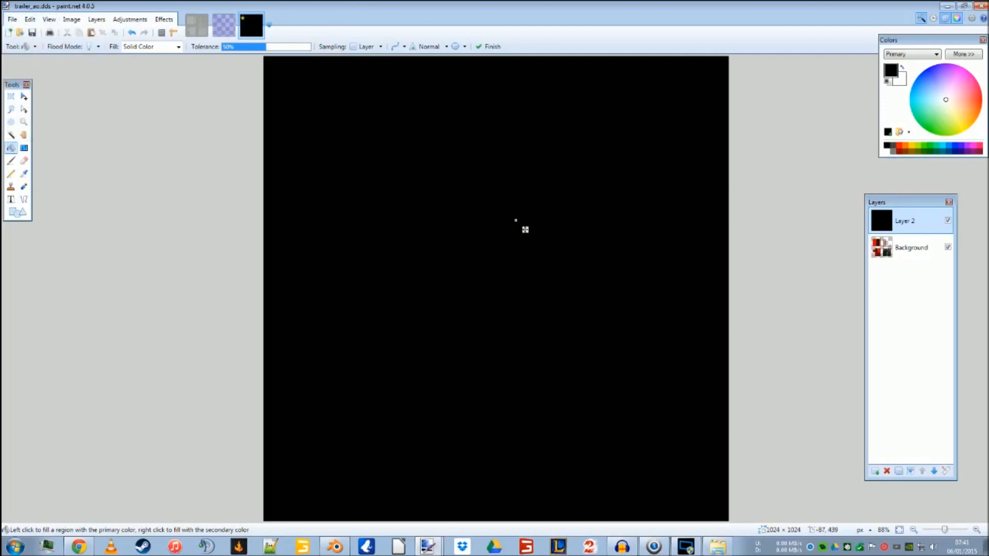
{"action": "key", "text": "ctrl+shift+f"}
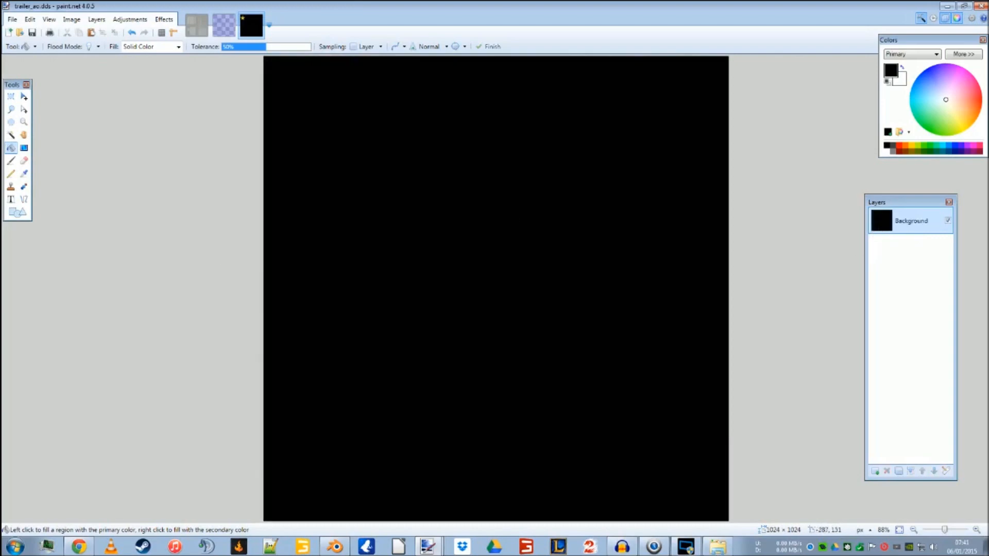
{"action": "left_click", "coordinate": [12, 19]}
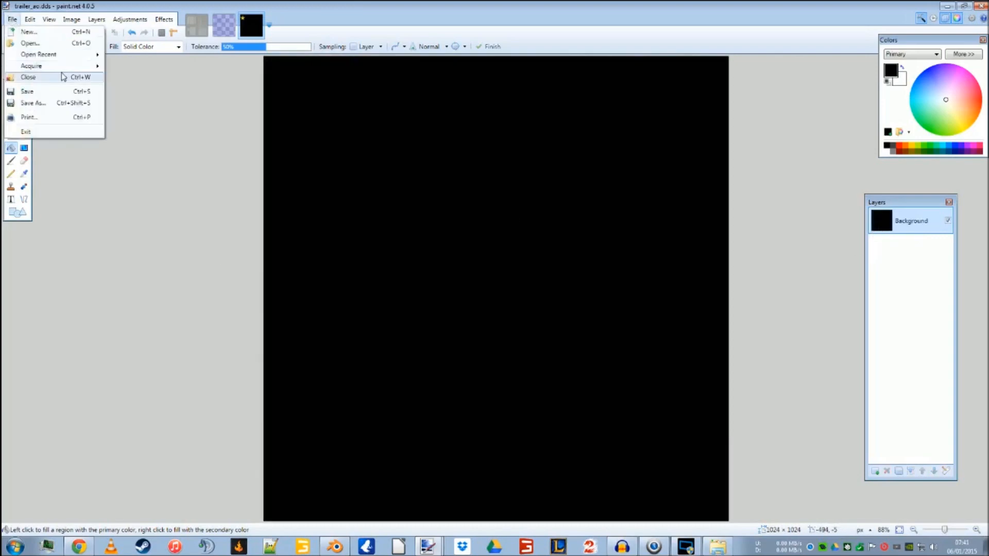
{"action": "left_click", "coordinate": [40, 105]}
{"action": "type", "text": "trailer_dirt"}
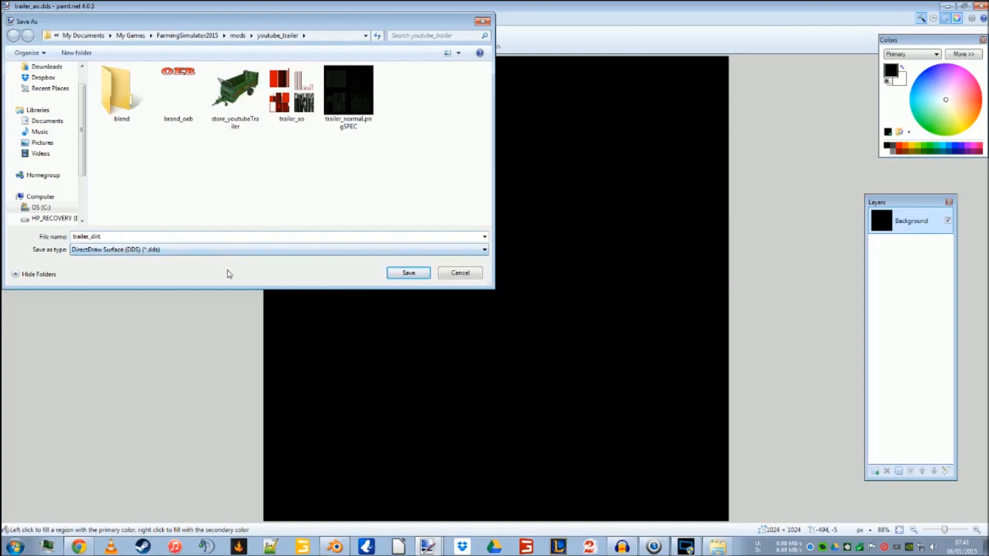
{"action": "left_click", "coordinate": [408, 272]}
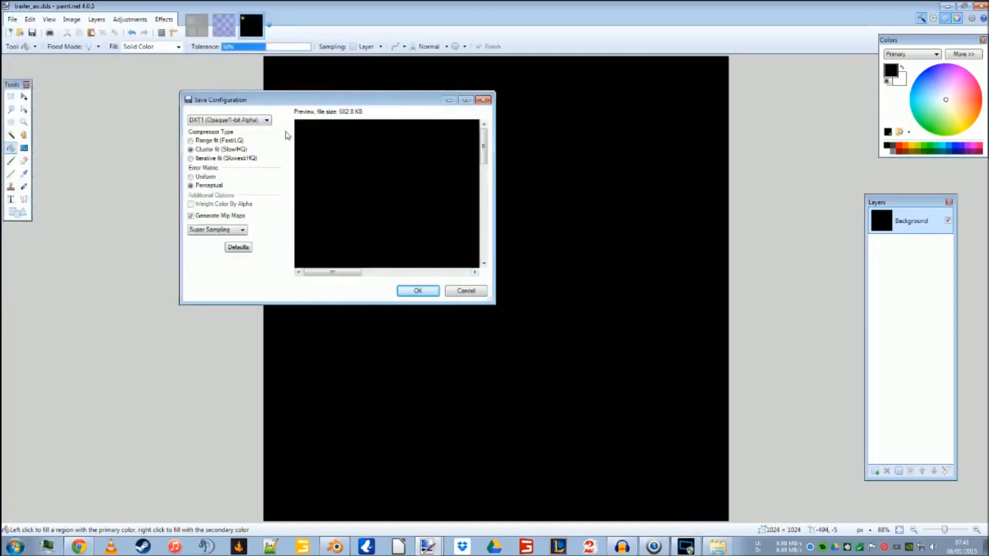
{"action": "left_click", "coordinate": [452, 291]}
Step: Save the black image as trailer_ao in PNG format with auto-detected bit depth, and close paint.net
{"action": "left_click", "coordinate": [12, 19]}
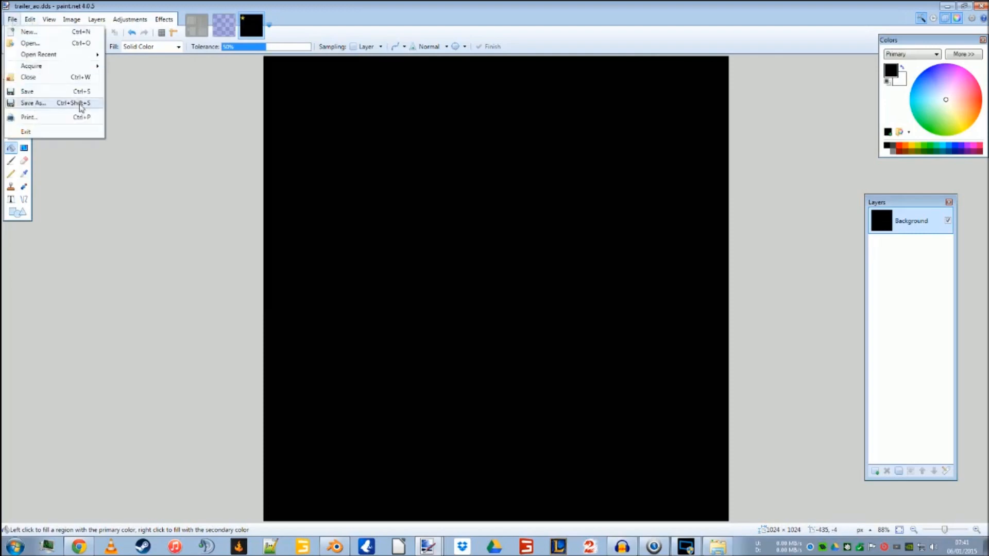
{"action": "left_click", "coordinate": [80, 104]}
{"action": "left_click", "coordinate": [206, 250]}
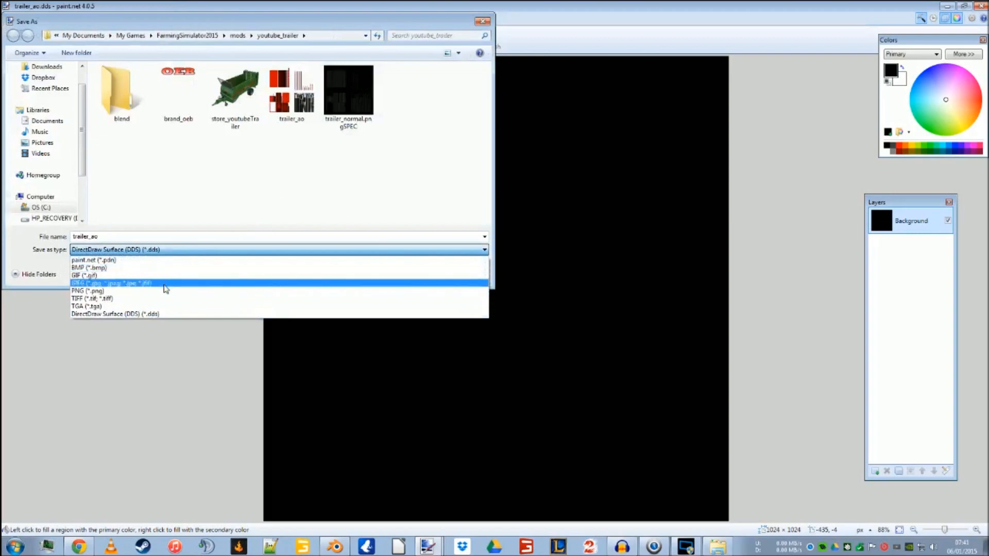
{"action": "left_click", "coordinate": [138, 291]}
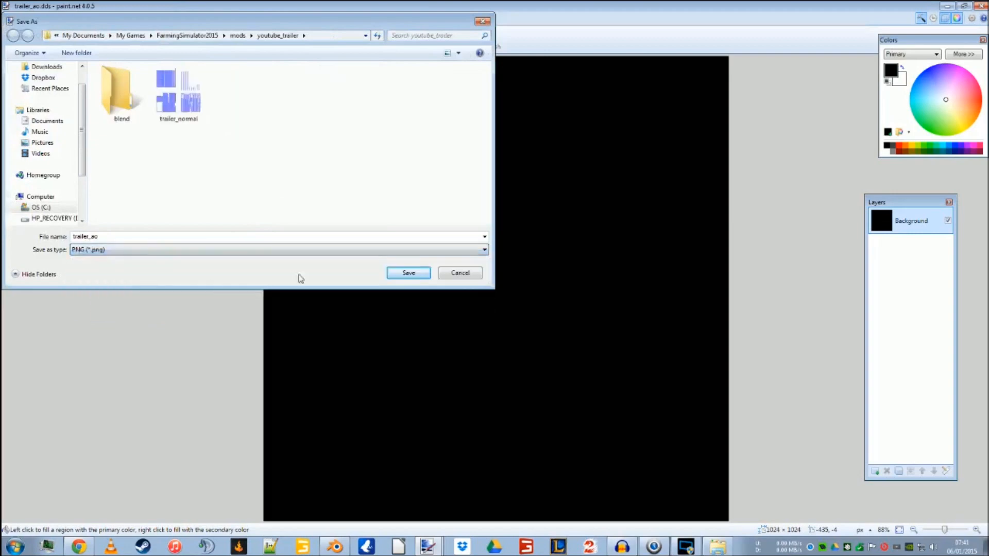
{"action": "left_click", "coordinate": [406, 274]}
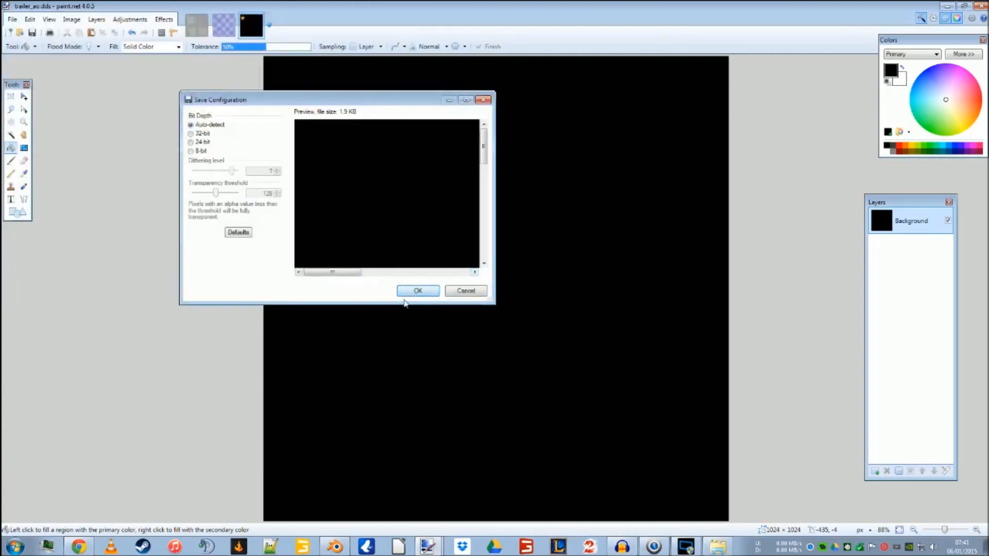
{"action": "left_click", "coordinate": [415, 292]}
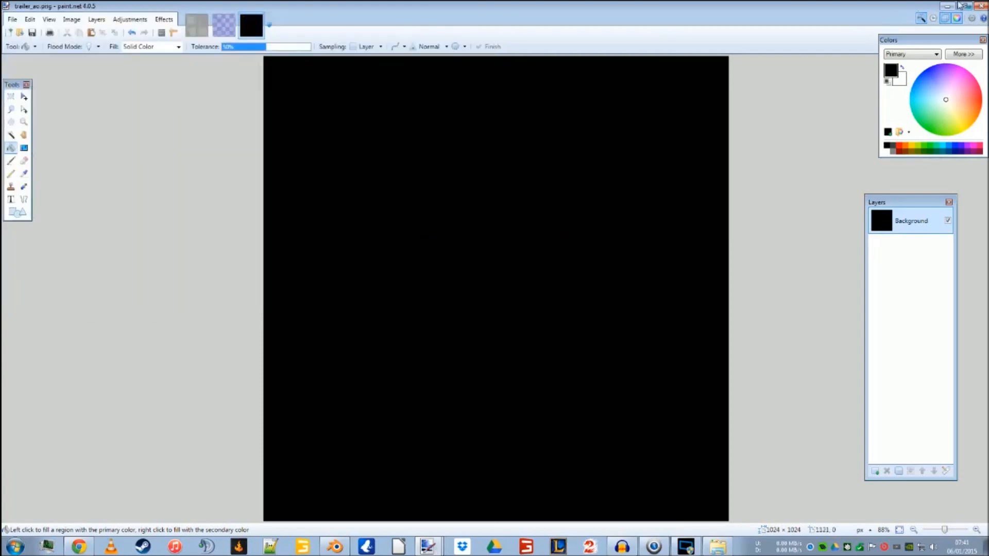
{"action": "left_click", "coordinate": [976, 6]}
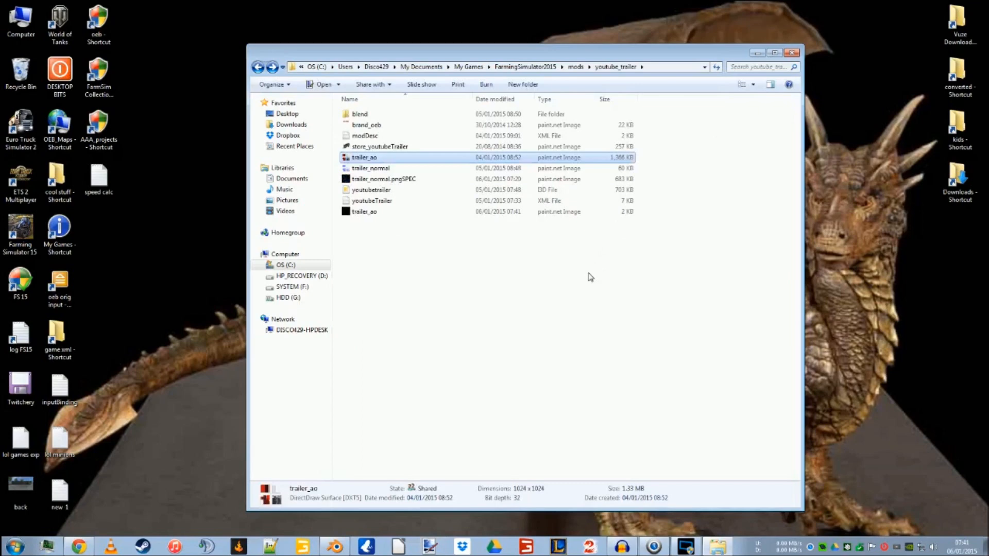
Step: Switch to Blender, open the file browser for the trailer_ao.png texture image, and look through the youtube_trailer and blend folders
{"action": "left_click", "coordinate": [335, 546]}
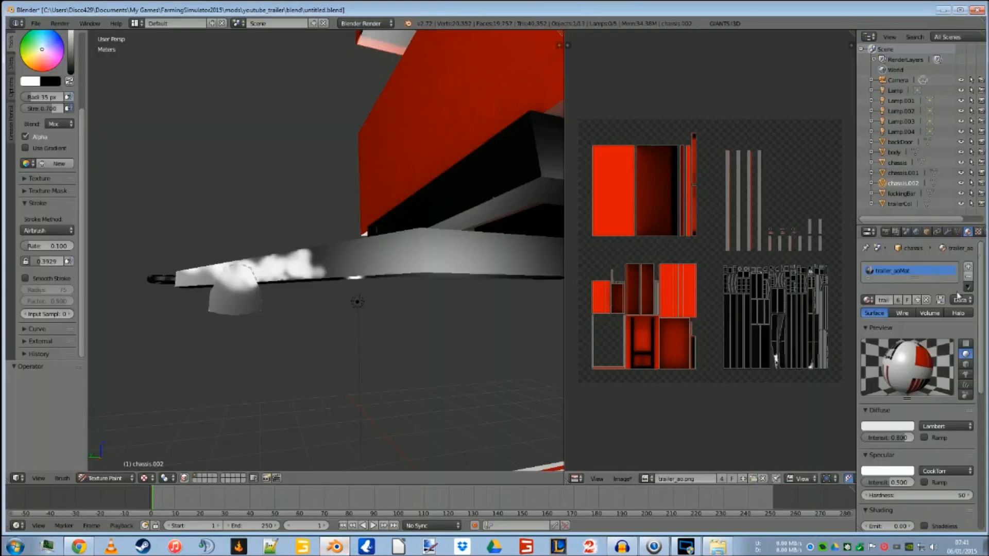
{"action": "left_click", "coordinate": [978, 231]}
{"action": "scroll", "coordinate": [938, 432], "scroll_direction": "down", "scroll_amount": 10}
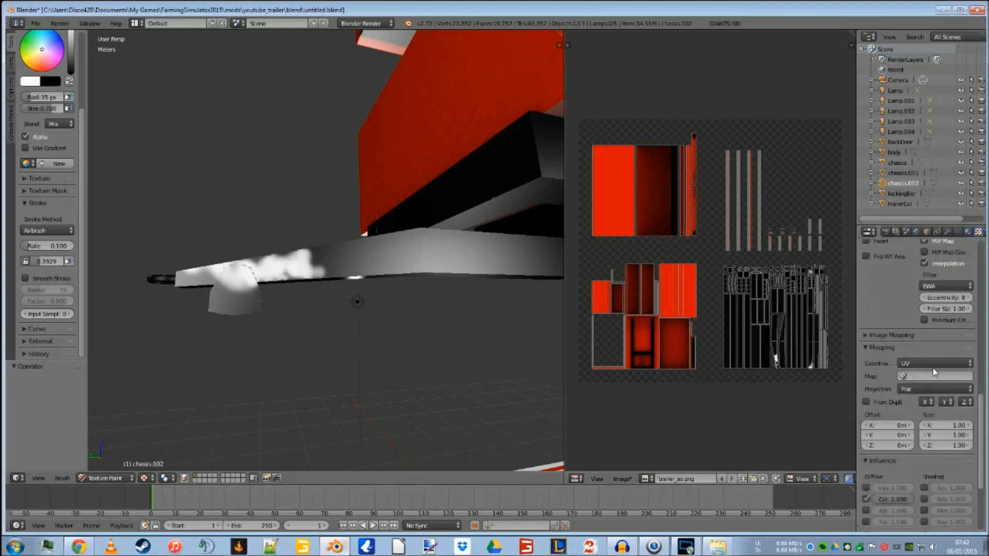
{"action": "scroll", "coordinate": [912, 396], "scroll_direction": "up", "scroll_amount": 3}
{"action": "scroll", "coordinate": [892, 433], "scroll_direction": "up", "scroll_amount": 9}
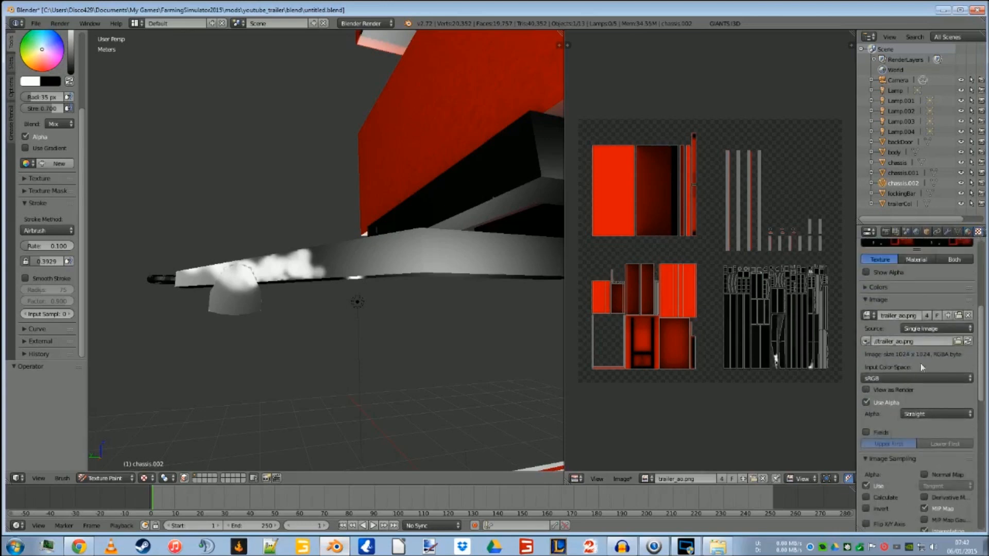
{"action": "left_click", "coordinate": [956, 342]}
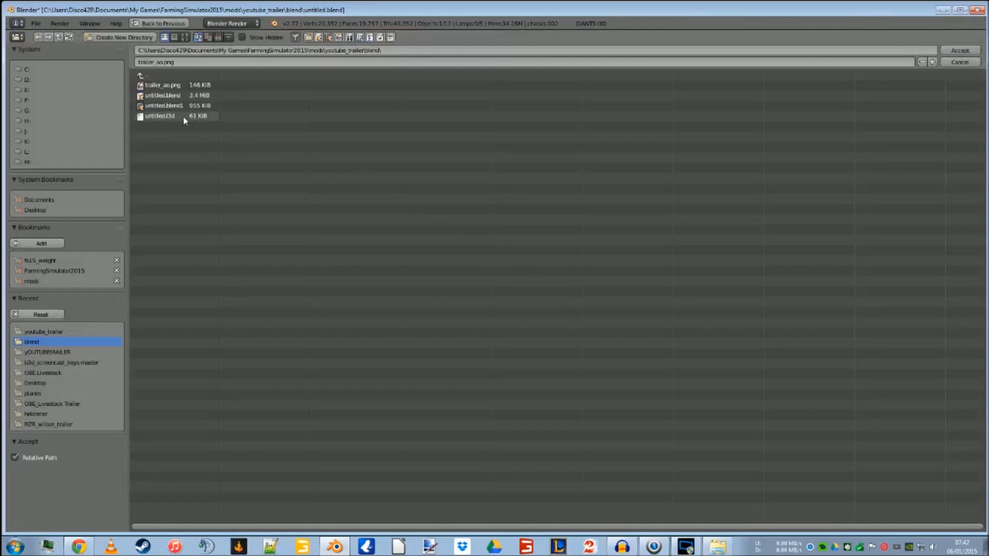
{"action": "left_click", "coordinate": [141, 77]}
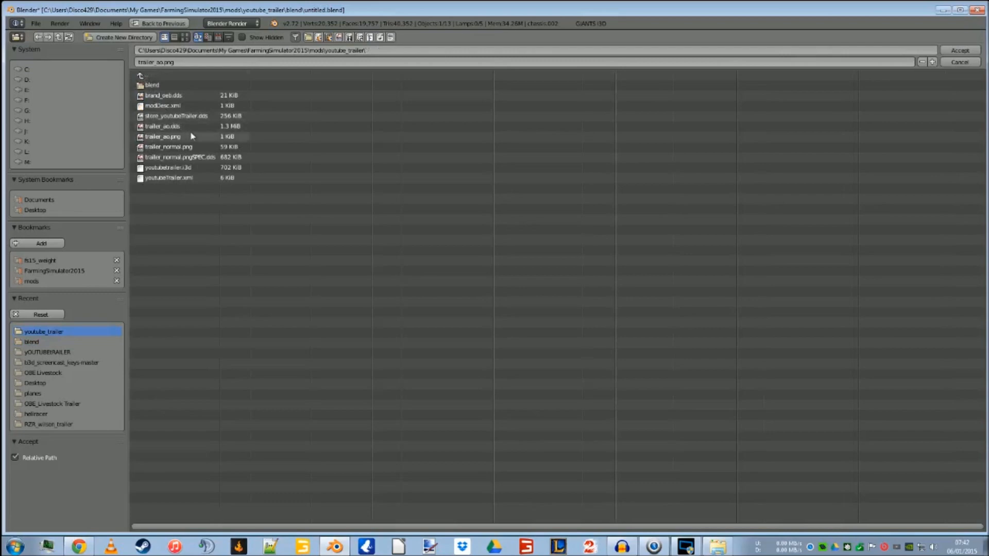
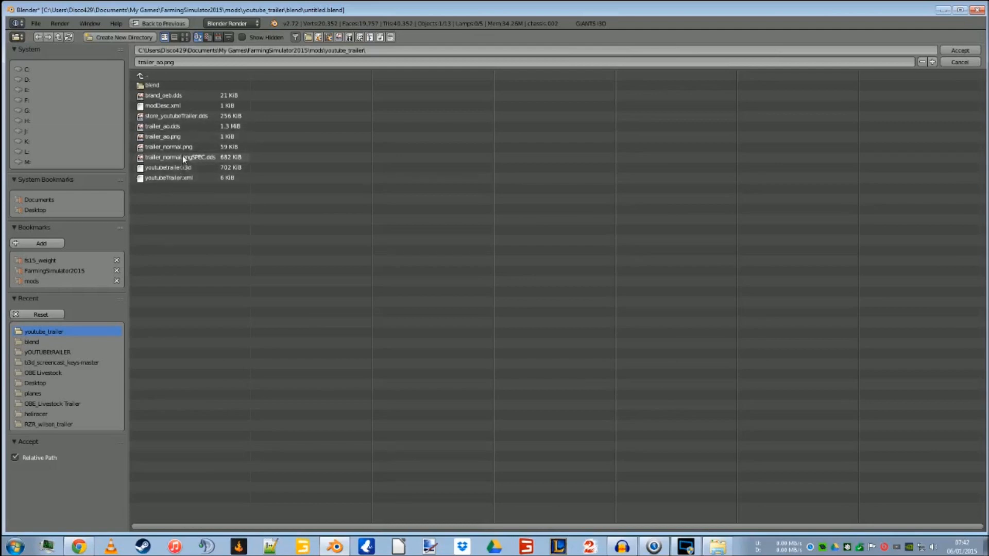
{"action": "left_click", "coordinate": [146, 78]}
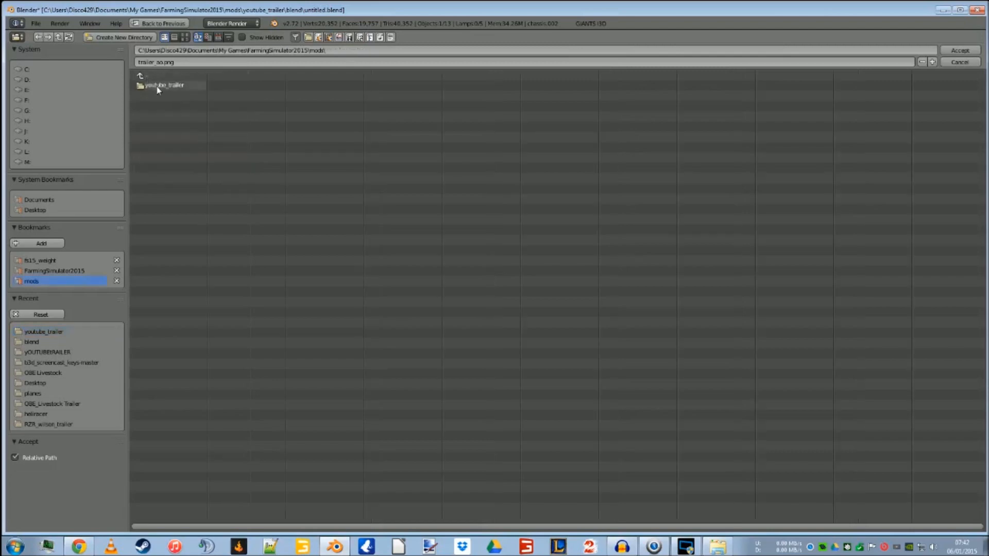
{"action": "left_click", "coordinate": [158, 86]}
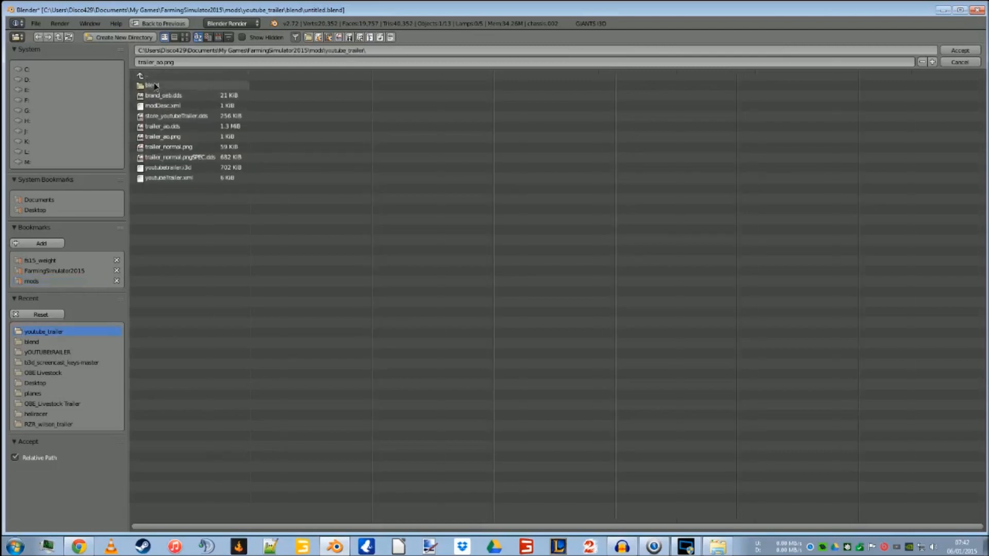
{"action": "left_click", "coordinate": [155, 85]}
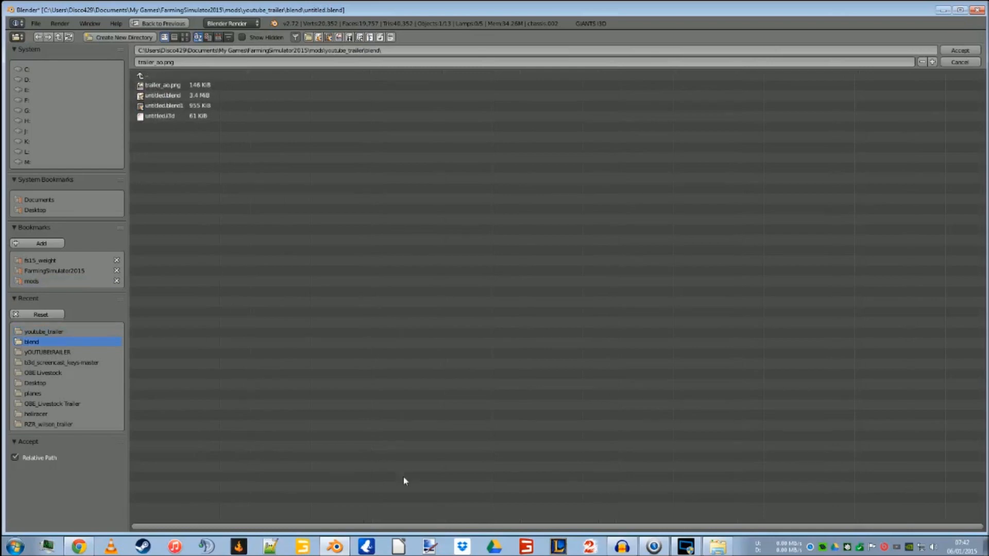
Step: Switch to the file explorer and check the contents of the blend and youtube_trailer folders
{"action": "left_click", "coordinate": [944, 11]}
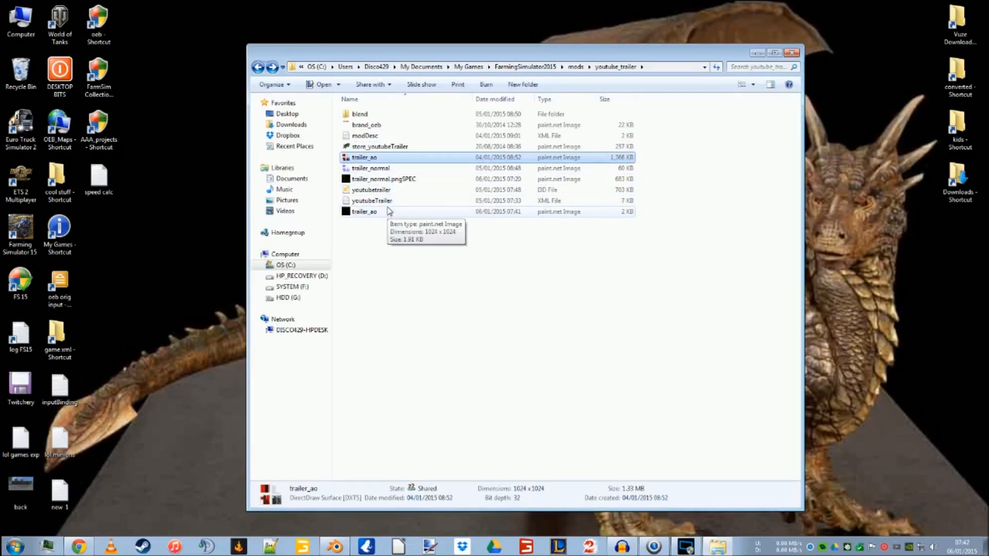
{"action": "double_click", "coordinate": [361, 115]}
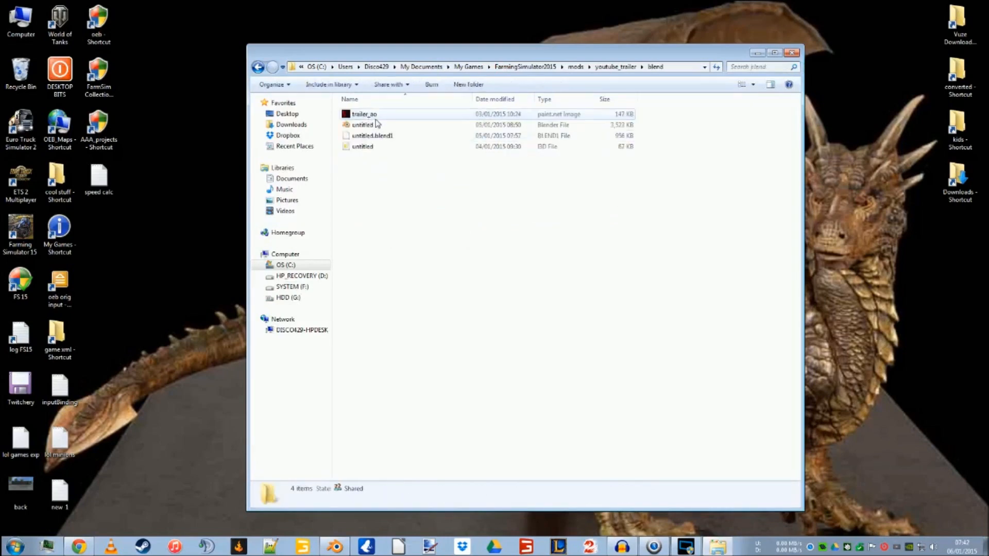
{"action": "left_click", "coordinate": [261, 69]}
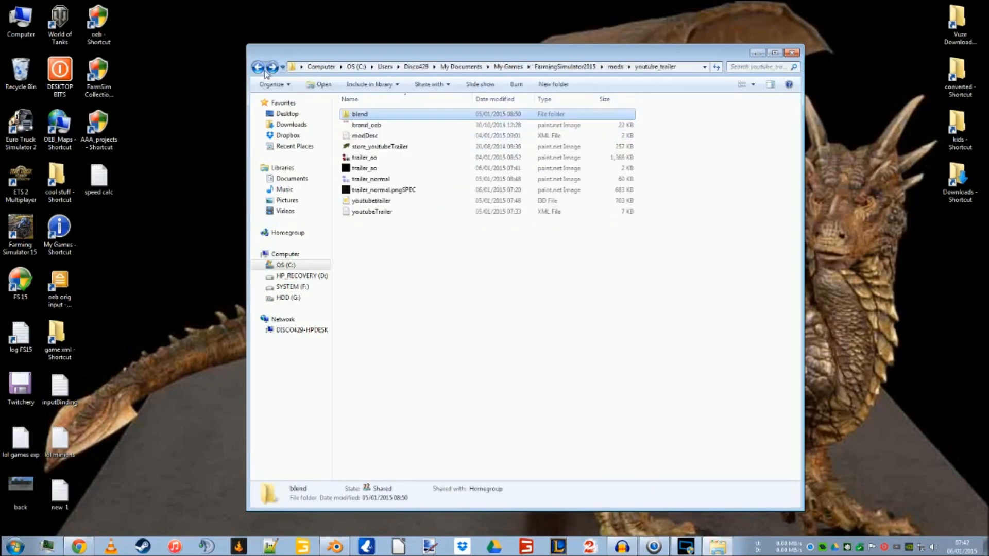
{"action": "mouse_move", "coordinate": [378, 173]}
{"action": "double_click", "coordinate": [377, 170]}
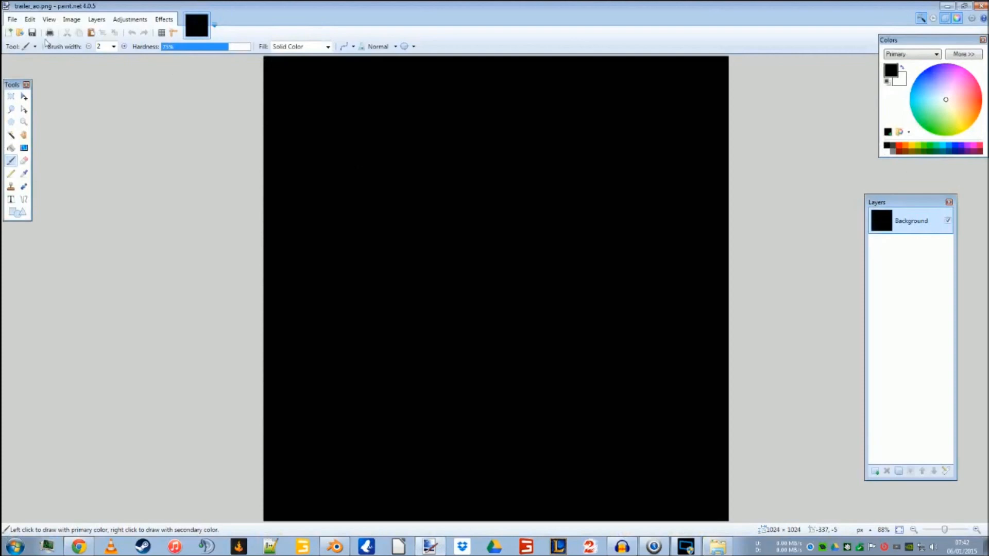
{"action": "left_click", "coordinate": [12, 19]}
{"action": "left_click", "coordinate": [53, 103]}
{"action": "left_click", "coordinate": [453, 279]}
{"action": "left_click", "coordinate": [981, 6]}
Step: Rename the black trailer_ao PNG in the youtube_trailer folder as trailer_dirt, and switch back to Blender's file browser
{"action": "left_click", "coordinate": [378, 169]}
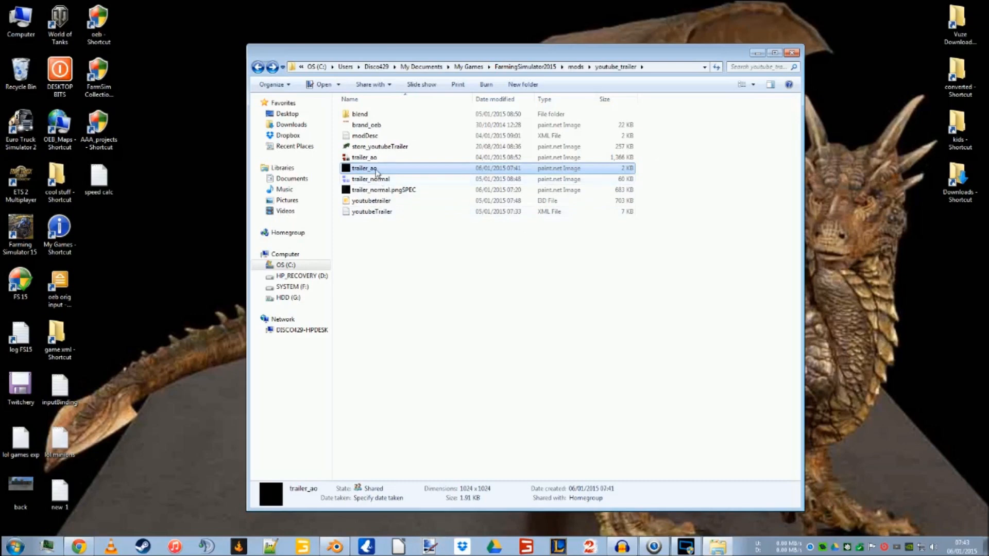
{"action": "key", "text": "End"}
{"action": "key", "text": "BackSpace"}
{"action": "key", "text": "BackSpace"}
{"action": "key", "text": "BackSpace"}
{"action": "type", "text": "_dif"}
{"action": "key", "text": "Return"}
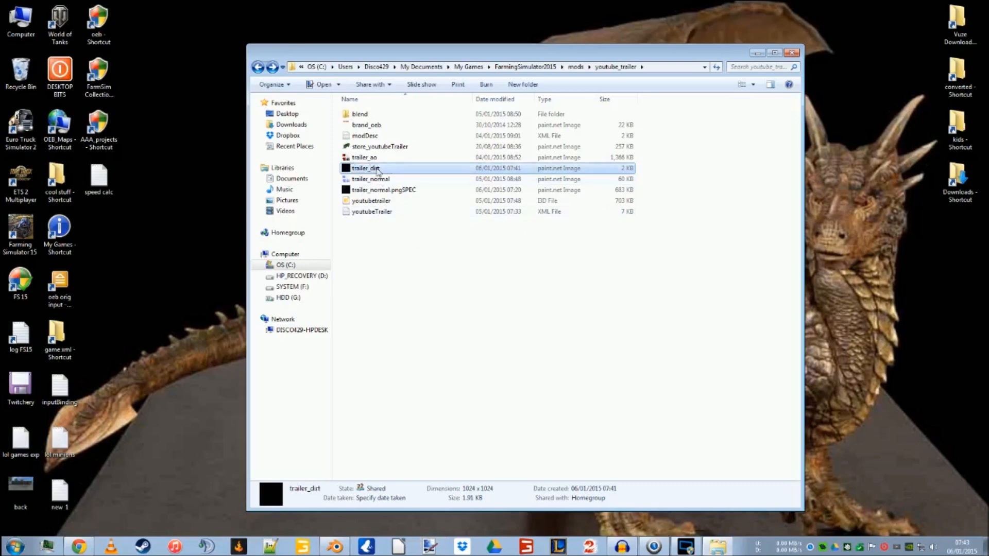
{"action": "left_click", "coordinate": [342, 549]}
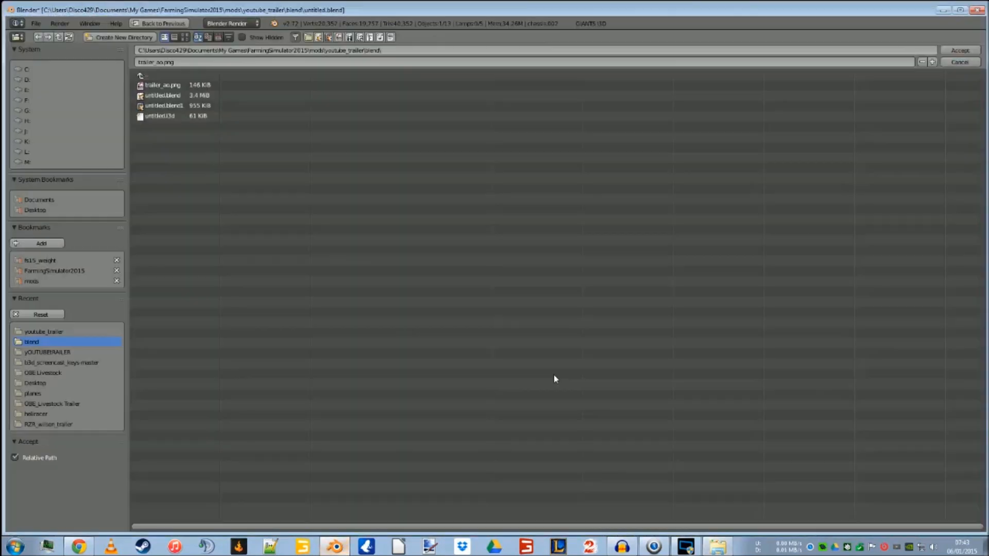
Step: Load trailer_dirt.png from the youtube_trailer folder as the texture image
{"action": "left_click", "coordinate": [147, 77]}
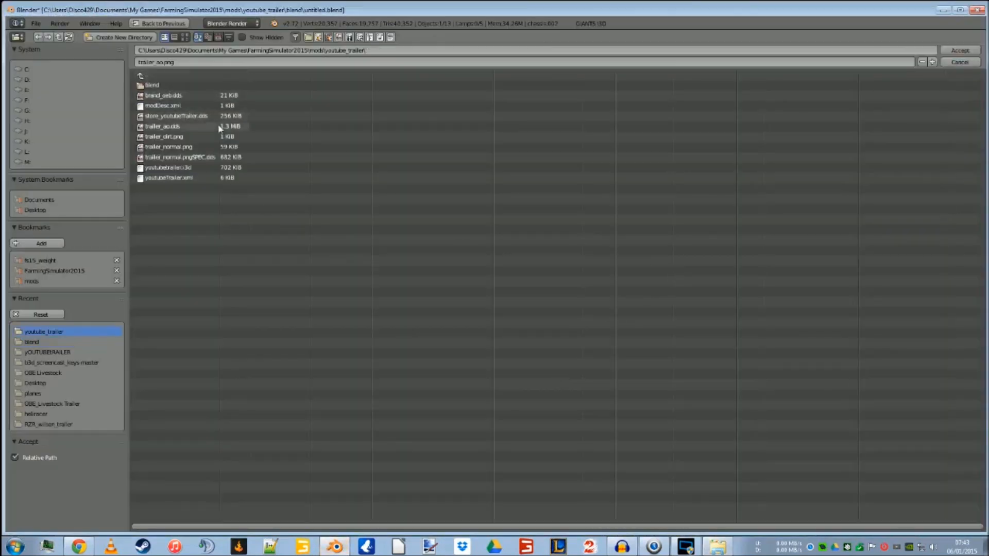
{"action": "double_click", "coordinate": [227, 137]}
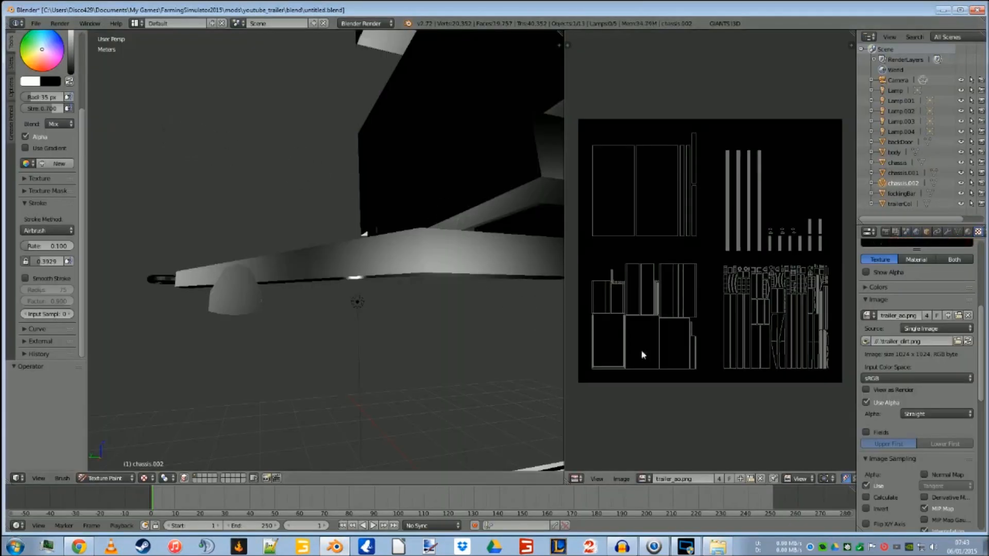
Step: Paint white dirt onto the trailer's hitch ring and front foot, and along one side of the drawbar
{"action": "scroll", "coordinate": [516, 278], "scroll_direction": "down", "scroll_amount": 2}
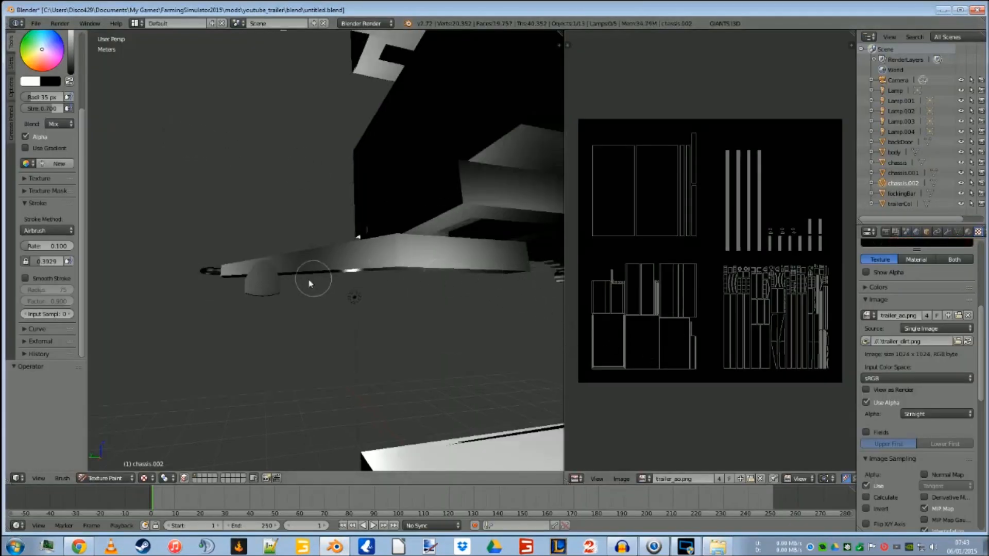
{"action": "mouse_move", "coordinate": [318, 316]}
{"action": "middle_mouse_down"}
{"action": "mouse_move", "coordinate": [327, 332]}
{"action": "mouse_move", "coordinate": [326, 314]}
{"action": "middle_mouse_up"}
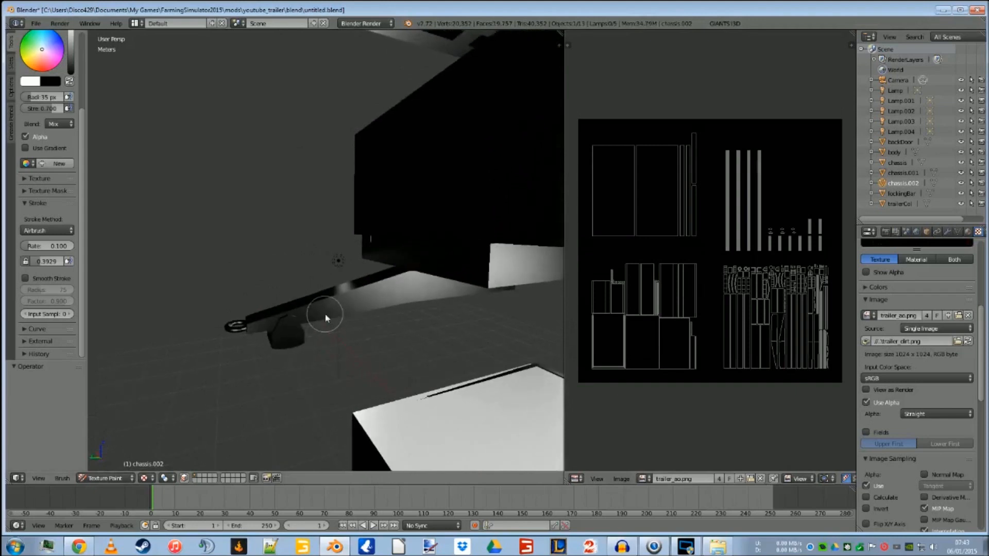
{"action": "left_click_drag", "start_coordinate": [241, 330], "coordinate": [235, 329]}
{"action": "left_click_drag", "start_coordinate": [287, 326], "coordinate": [301, 349]}
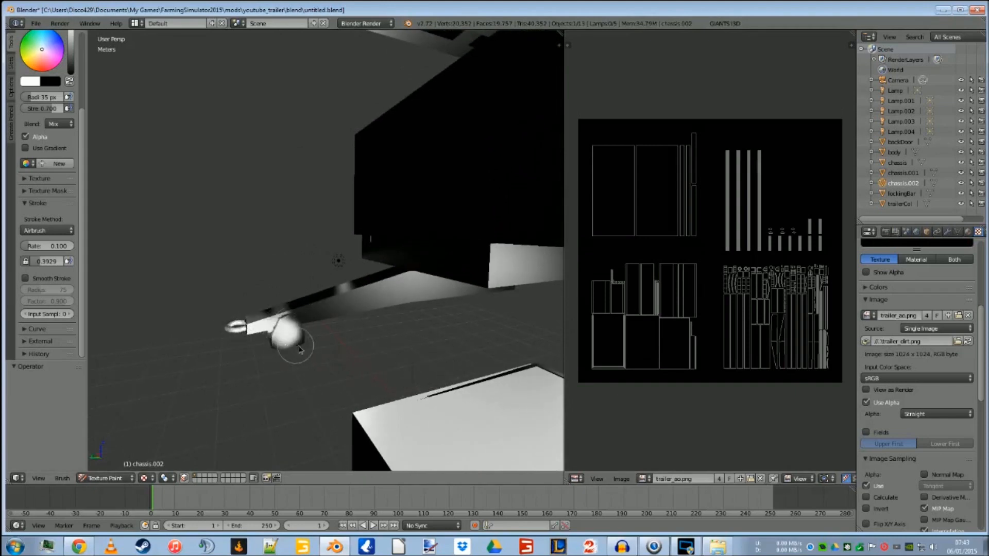
{"action": "left_click_drag", "start_coordinate": [247, 324], "coordinate": [413, 288]}
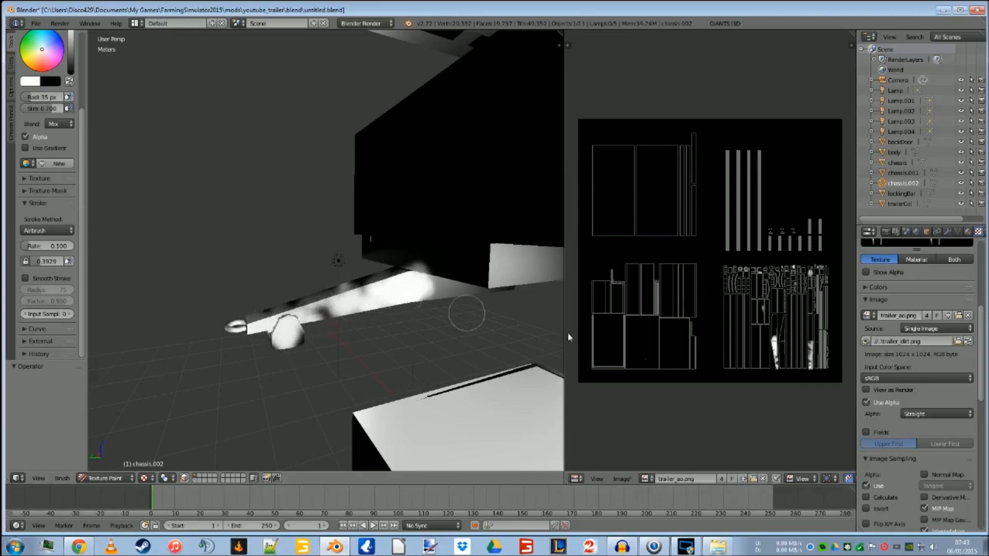
Step: Paint white dirt along the underside of the drawbar, from the front of the chassis towards the hitch
{"action": "mouse_move", "coordinate": [524, 371]}
{"action": "middle_mouse_down"}
{"action": "mouse_move", "coordinate": [357, 232]}
{"action": "mouse_move", "coordinate": [362, 225]}
{"action": "mouse_move", "coordinate": [353, 260]}
{"action": "mouse_move", "coordinate": [329, 221]}
{"action": "middle_mouse_up"}
{"action": "mouse_move", "coordinate": [327, 220]}
{"action": "left_mouse_down"}
{"action": "mouse_move", "coordinate": [399, 215]}
{"action": "mouse_move", "coordinate": [331, 219]}
{"action": "mouse_move", "coordinate": [376, 216]}
{"action": "mouse_move", "coordinate": [343, 221]}
{"action": "mouse_move", "coordinate": [338, 238]}
{"action": "left_mouse_up"}
{"action": "mouse_move", "coordinate": [338, 238]}
{"action": "middle_mouse_down"}
{"action": "mouse_move", "coordinate": [326, 181]}
{"action": "mouse_move", "coordinate": [249, 201]}
{"action": "mouse_move", "coordinate": [229, 223]}
{"action": "mouse_move", "coordinate": [353, 234]}
{"action": "mouse_move", "coordinate": [371, 286]}
{"action": "mouse_move", "coordinate": [349, 265]}
{"action": "mouse_move", "coordinate": [342, 272]}
{"action": "mouse_move", "coordinate": [391, 265]}
{"action": "mouse_move", "coordinate": [338, 270]}
{"action": "mouse_move", "coordinate": [342, 278]}
{"action": "middle_mouse_up"}
{"action": "left_click_drag", "start_coordinate": [330, 178], "coordinate": [360, 394]}
{"action": "mouse_move", "coordinate": [360, 394]}
{"action": "middle_mouse_down"}
{"action": "mouse_move", "coordinate": [359, 257]}
{"action": "mouse_move", "coordinate": [428, 259]}
{"action": "mouse_move", "coordinate": [320, 272]}
{"action": "mouse_move", "coordinate": [339, 278]}
{"action": "middle_mouse_up"}
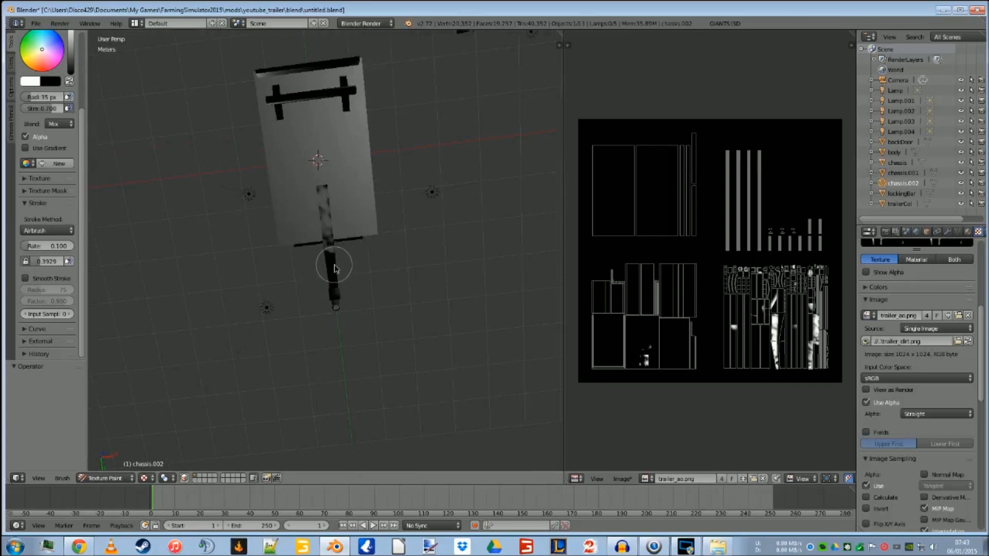
{"action": "left_click_drag", "start_coordinate": [338, 285], "coordinate": [330, 263]}
Step: Paint over the dark gaps on the drawbar's underside, from the hitch ring up to the trailer body
{"action": "scroll", "coordinate": [339, 288], "scroll_direction": "up", "scroll_amount": 8}
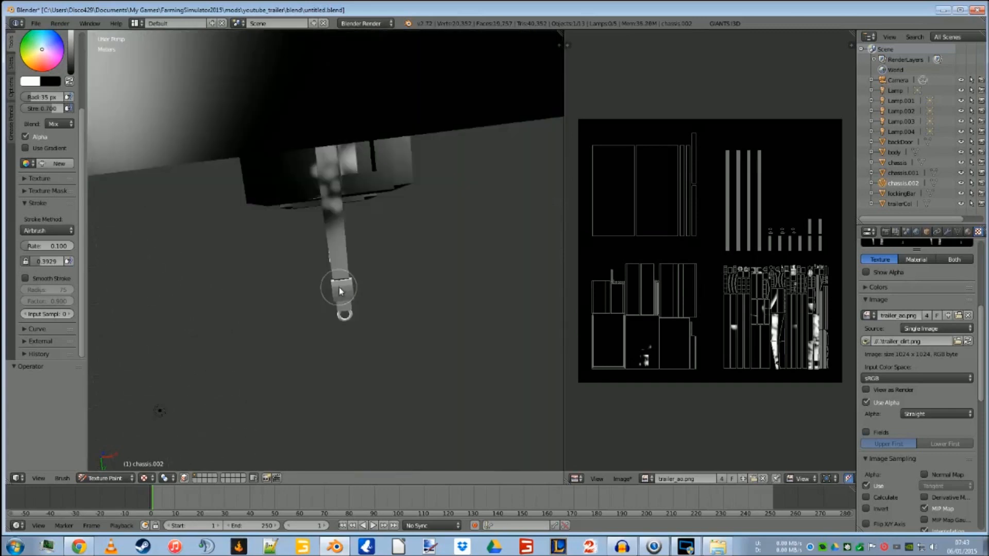
{"action": "left_click_drag", "start_coordinate": [362, 322], "coordinate": [341, 254]}
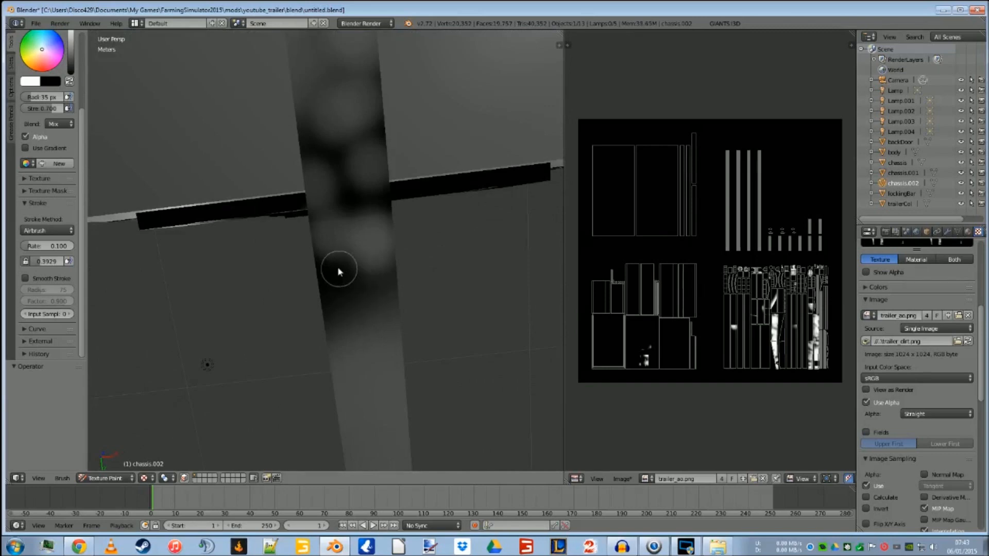
{"action": "mouse_move", "coordinate": [354, 180]}
{"action": "left_mouse_down"}
{"action": "mouse_move", "coordinate": [354, 242]}
{"action": "mouse_move", "coordinate": [331, 234]}
{"action": "mouse_move", "coordinate": [352, 316]}
{"action": "left_mouse_up"}
Step: In Edit Mode, move the whole chassis.002 mesh 10.241 m along Y, away from the other trailer copies
{"action": "scroll", "coordinate": [347, 287], "scroll_direction": "down", "scroll_amount": 2}
{"action": "middle_click_drag", "start_coordinate": [353, 394], "coordinate": [462, 415]}
{"action": "middle_click_drag", "start_coordinate": [408, 312], "coordinate": [453, 379]}
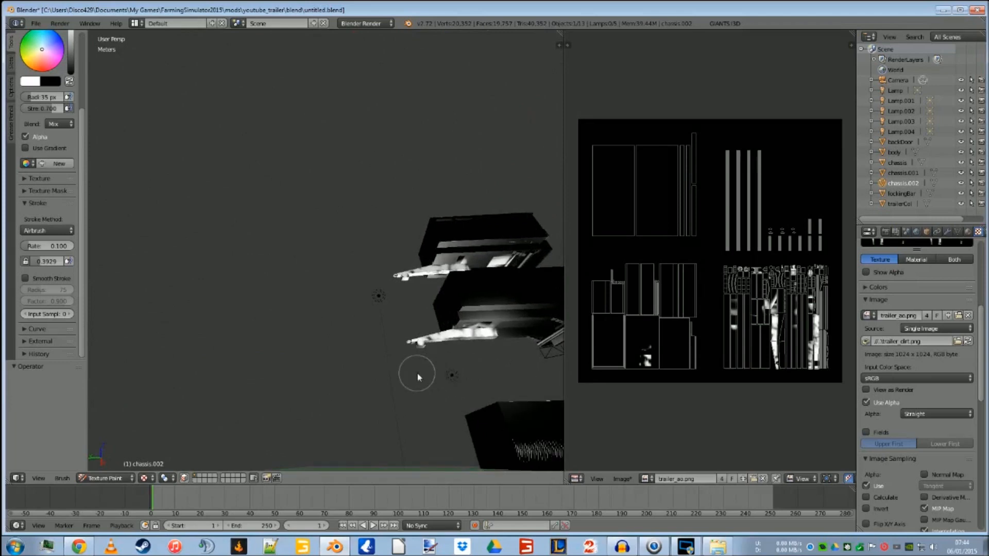
{"action": "key", "text": "Tab"}
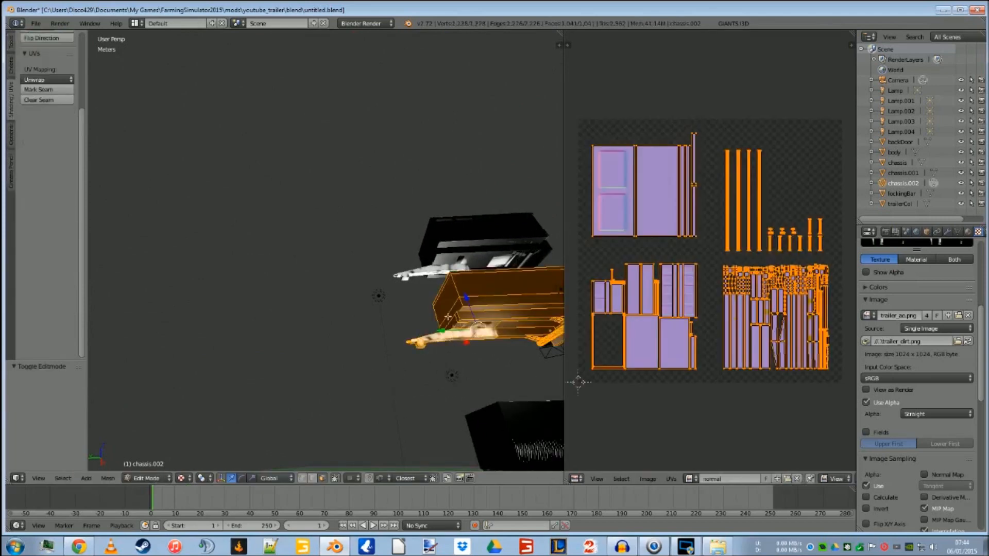
{"action": "left_click_drag", "start_coordinate": [442, 331], "coordinate": [156, 340]}
{"action": "middle_click_drag", "start_coordinate": [311, 378], "coordinate": [491, 316], "text": "shift"}
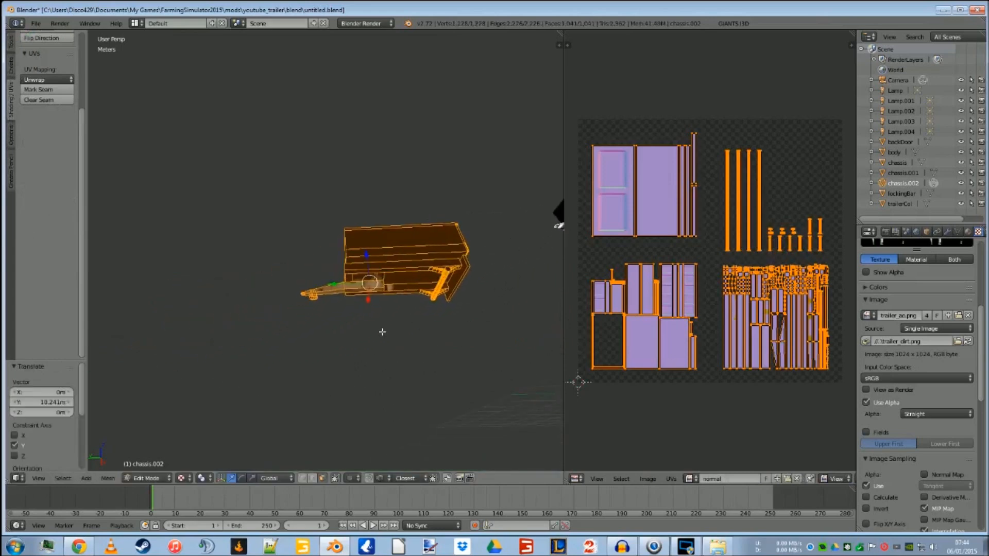
{"action": "middle_click_drag", "start_coordinate": [382, 332], "coordinate": [477, 344]}
{"action": "scroll", "coordinate": [477, 344], "scroll_direction": "up", "scroll_amount": 4}
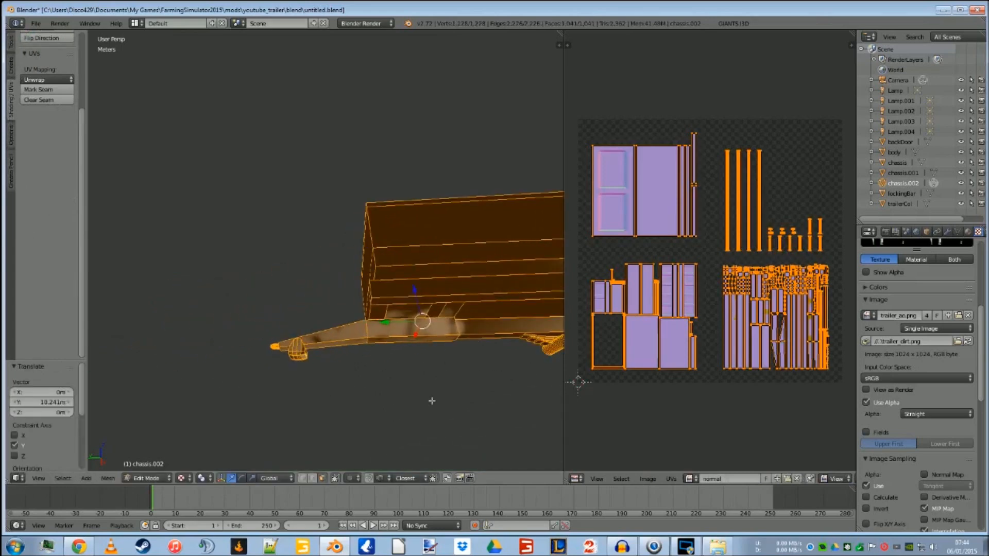
Step: Return chassis.002 to Texture Paint mode and check the painted trailer from above and from the side
{"action": "left_click", "coordinate": [160, 480]}
{"action": "left_click", "coordinate": [150, 478]}
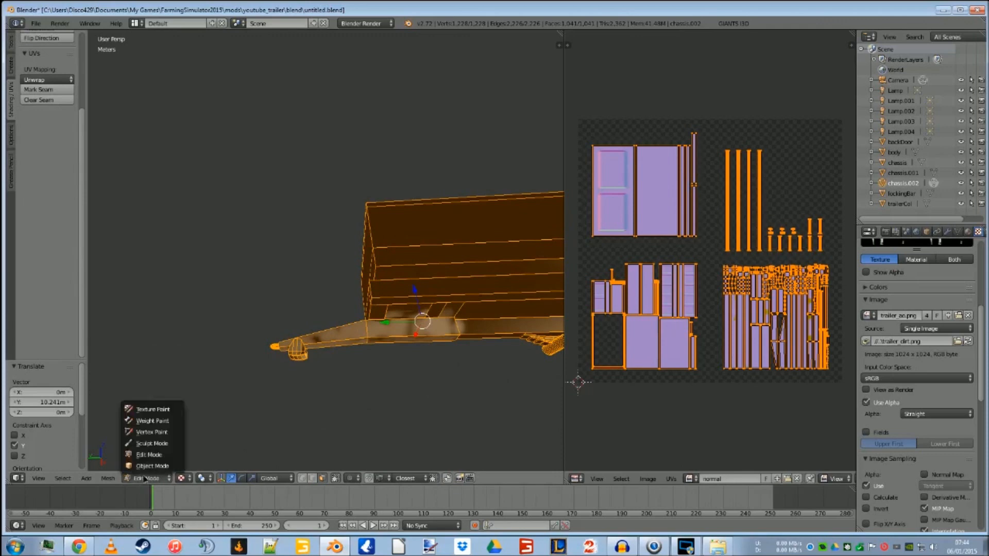
{"action": "left_click", "coordinate": [154, 411]}
{"action": "mouse_move", "coordinate": [466, 369]}
{"action": "middle_mouse_down"}
{"action": "mouse_move", "coordinate": [417, 338]}
{"action": "mouse_move", "coordinate": [443, 351]}
{"action": "mouse_move", "coordinate": [356, 346]}
{"action": "middle_mouse_up"}
{"action": "scroll", "coordinate": [346, 359], "scroll_direction": "up", "scroll_amount": 3}
{"action": "scroll", "coordinate": [464, 351], "scroll_direction": "down", "scroll_amount": 7}
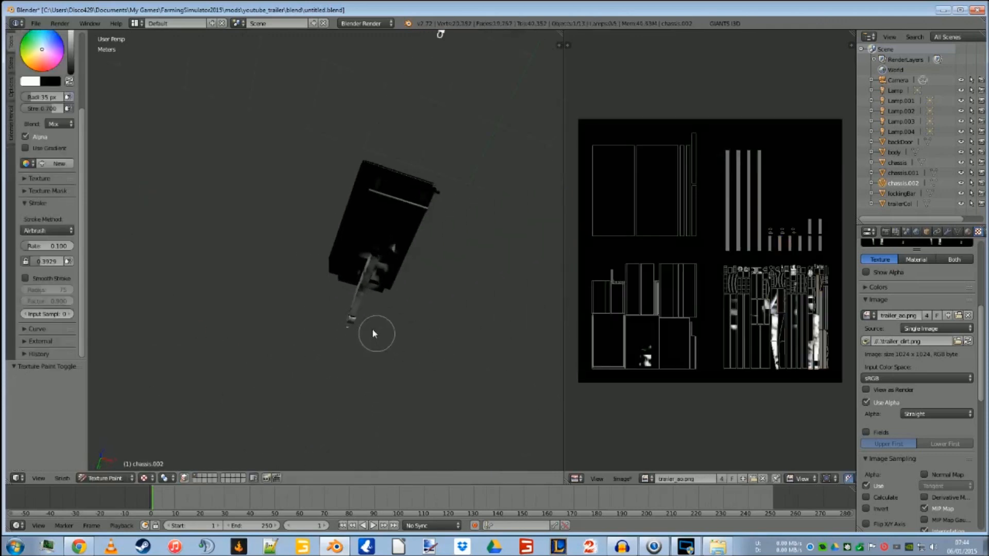
{"action": "middle_click_drag", "start_coordinate": [367, 303], "coordinate": [462, 399]}
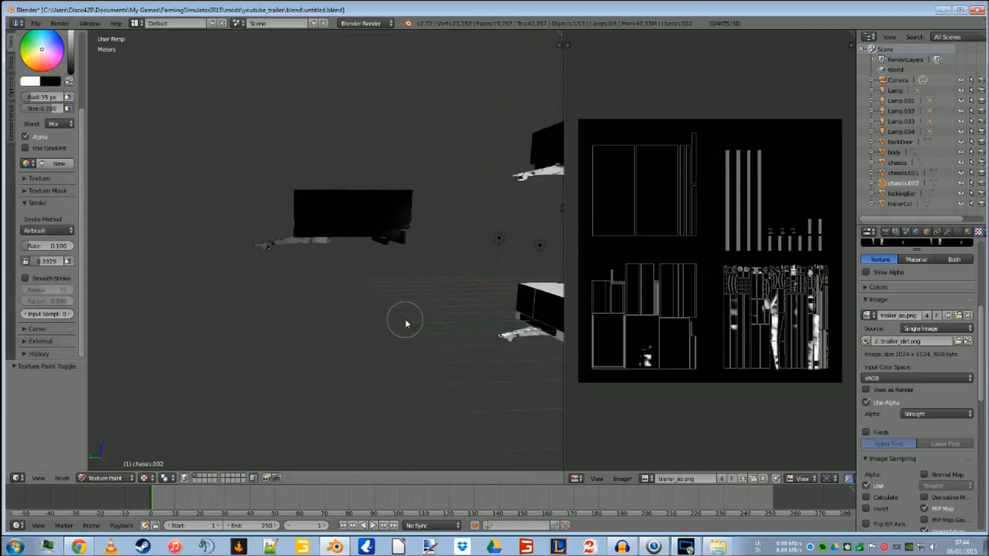
Step: Delete the chassis, body and trailerCol objects of the original trailer
{"action": "key", "text": "Tab"}
{"action": "middle_click_drag", "start_coordinate": [457, 283], "coordinate": [272, 322]}
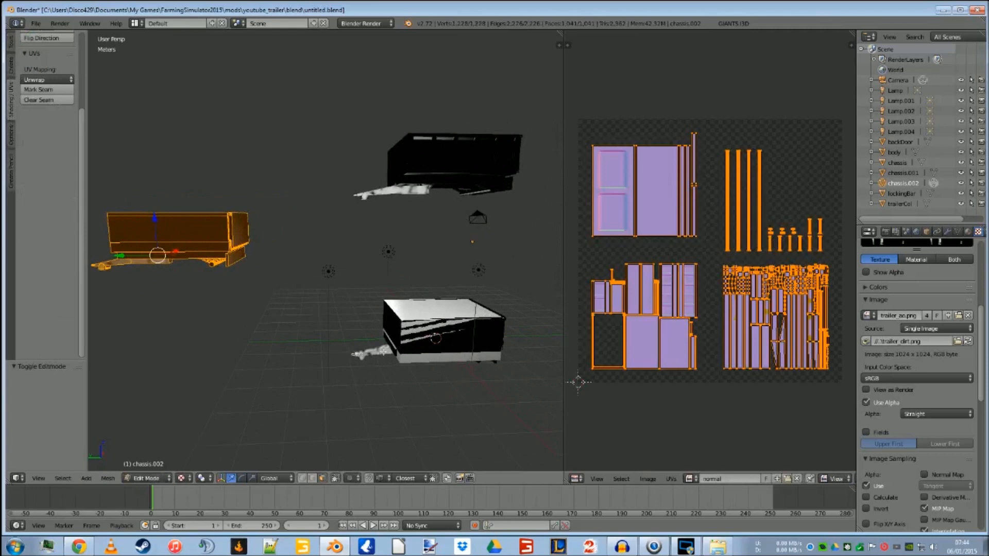
{"action": "key", "text": "Tab"}
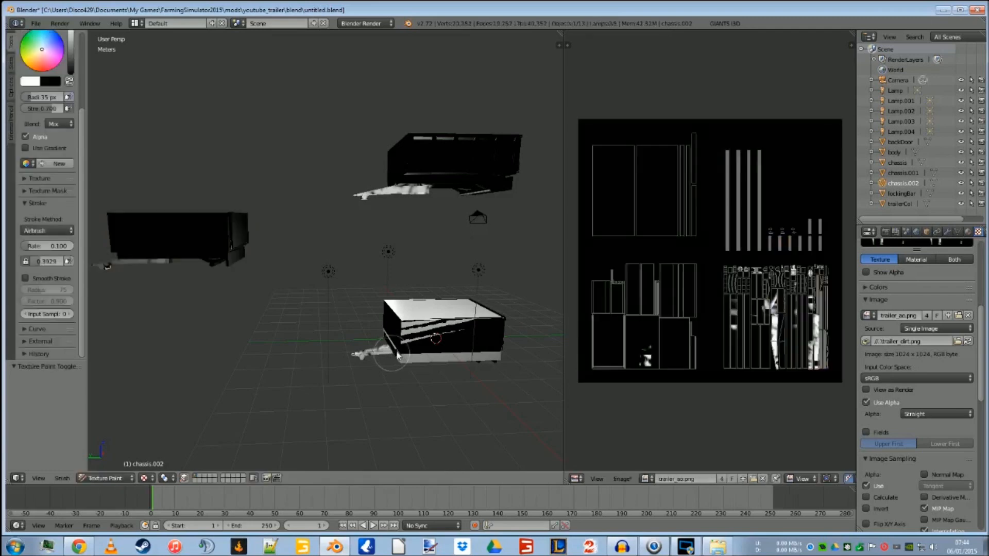
{"action": "right_click", "coordinate": [394, 353]}
{"action": "key", "text": "x"}
{"action": "left_click", "coordinate": [400, 353]}
{"action": "right_click", "coordinate": [415, 356]}
{"action": "key", "text": "x"}
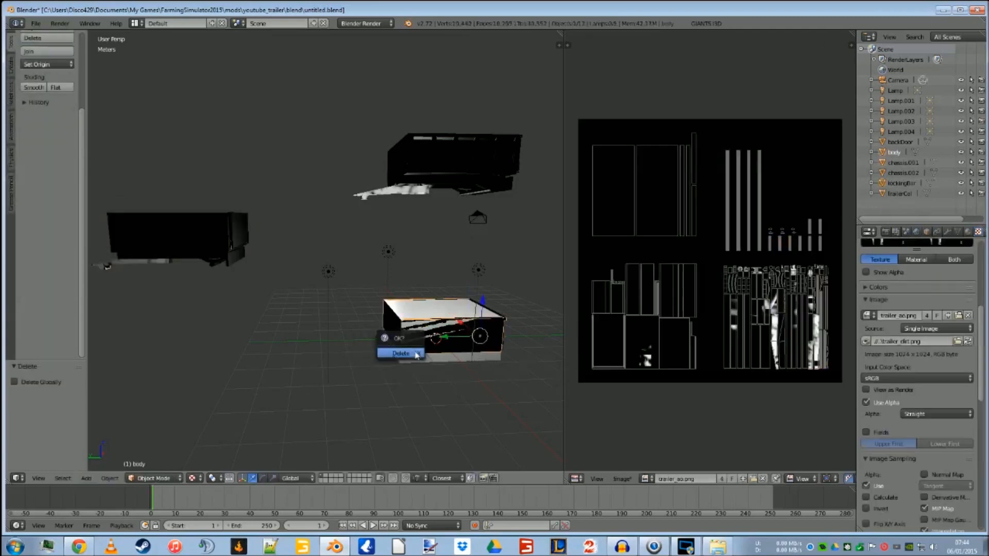
{"action": "left_click", "coordinate": [401, 353]}
{"action": "right_click", "coordinate": [420, 356]}
{"action": "key", "text": "x"}
{"action": "left_click", "coordinate": [406, 355]}
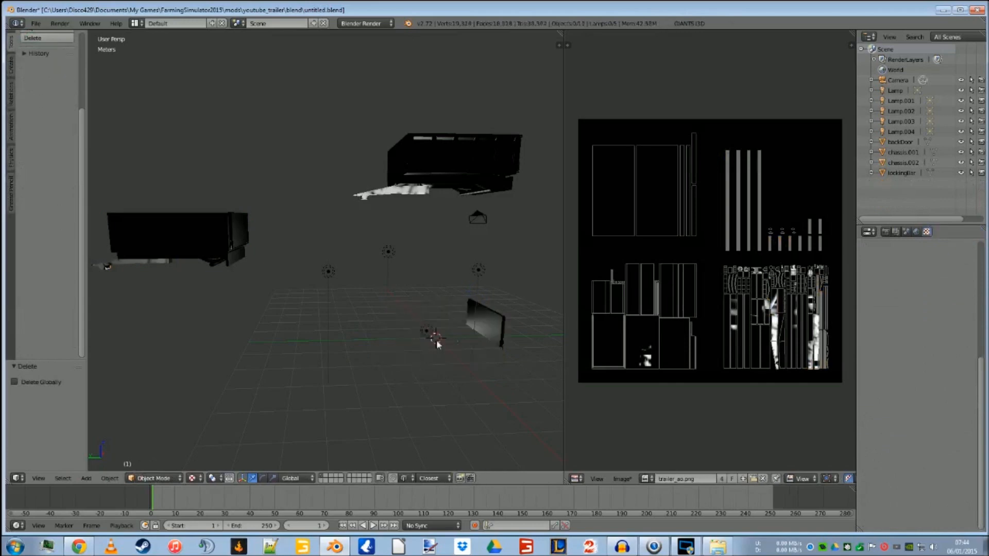
Step: Delete the remaining lockingBar and backDoor objects of the original trailer
{"action": "right_click", "coordinate": [482, 330]}
{"action": "key", "text": "x"}
{"action": "left_click", "coordinate": [482, 329]}
{"action": "right_click", "coordinate": [486, 330]}
{"action": "key", "text": "x"}
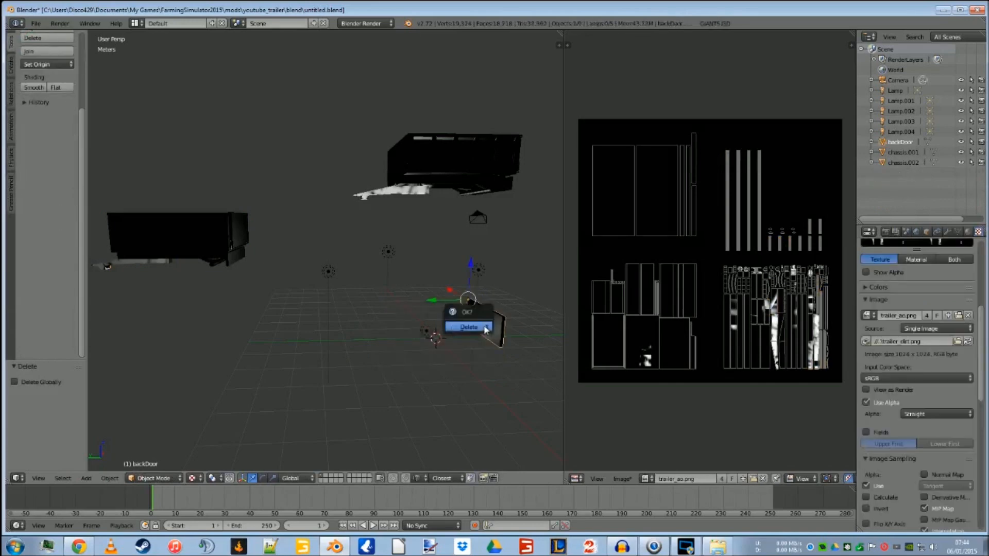
{"action": "left_click", "coordinate": [484, 327]}
Step: Move the whole chassis.002 mesh back along Y in Edit Mode, directly beneath the chassis.001 copy
{"action": "right_click", "coordinate": [170, 238]}
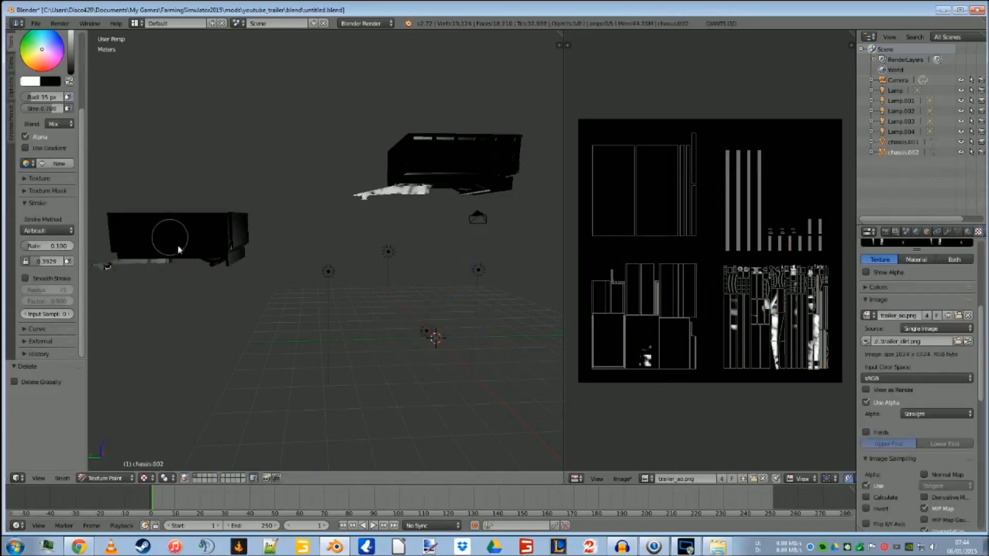
{"action": "key", "text": "Tab"}
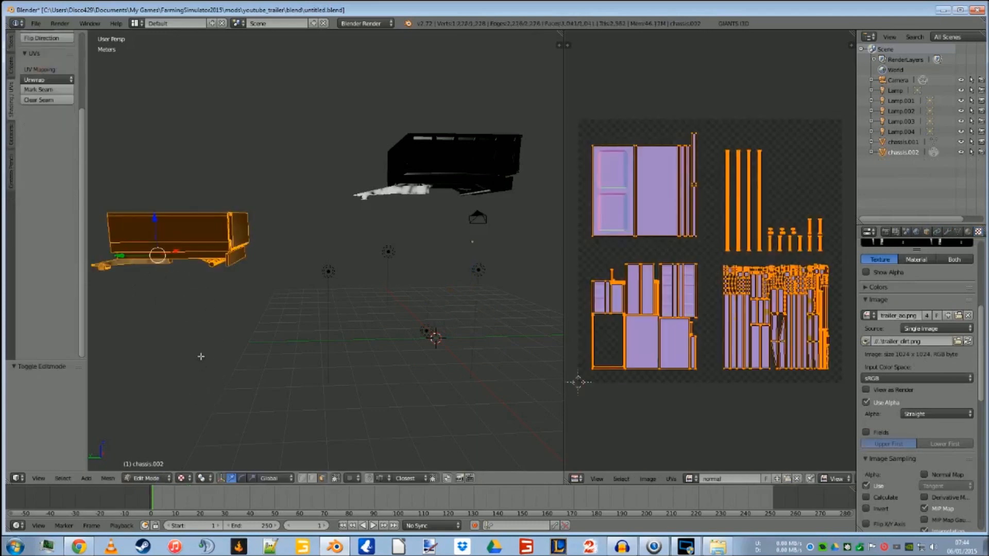
{"action": "key", "text": "g"}
{"action": "key", "text": "y"}
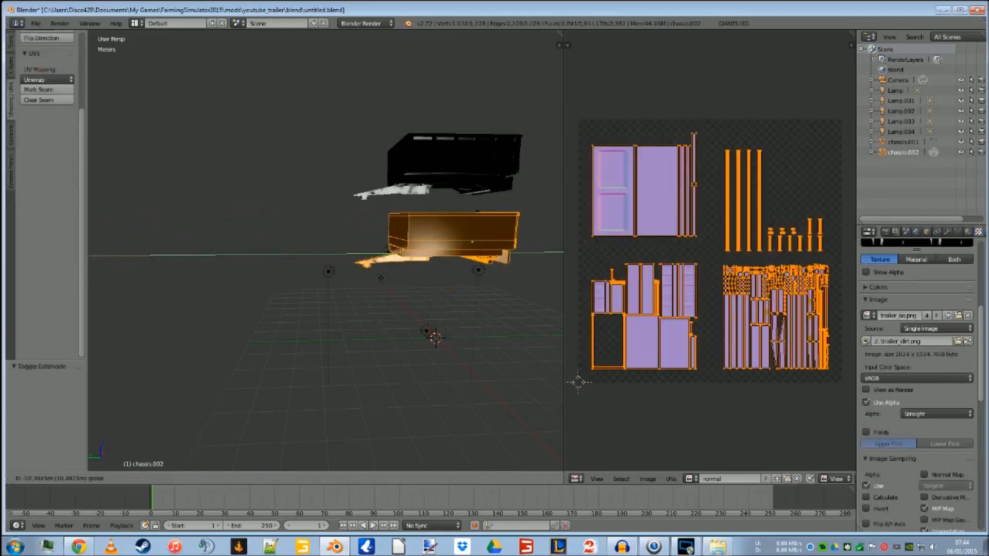
{"action": "left_click", "coordinate": [422, 182]}
{"action": "key", "text": "Tab"}
Step: Delete the upper trailer copy, chassis.001
{"action": "right_click", "coordinate": [436, 172]}
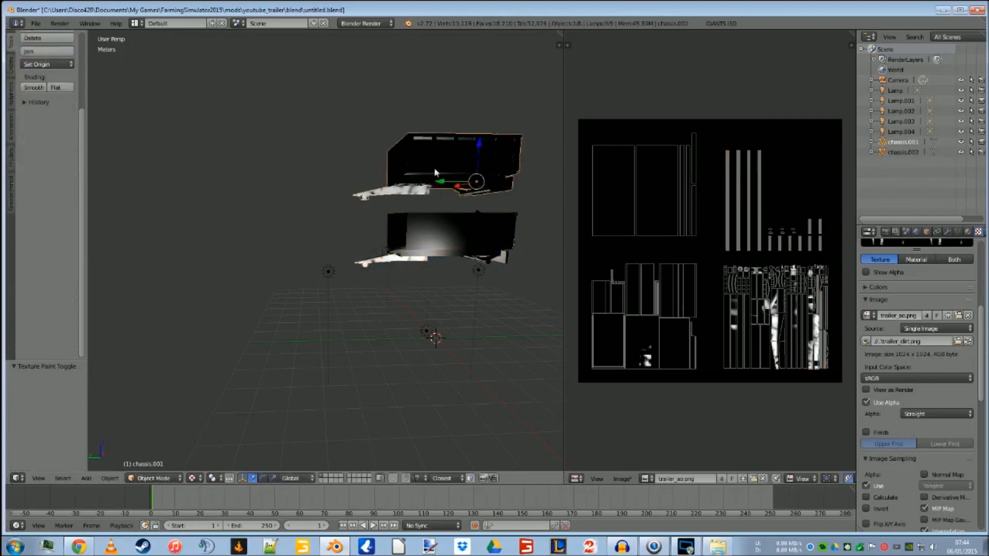
{"action": "key", "text": "x"}
{"action": "left_click", "coordinate": [435, 172]}
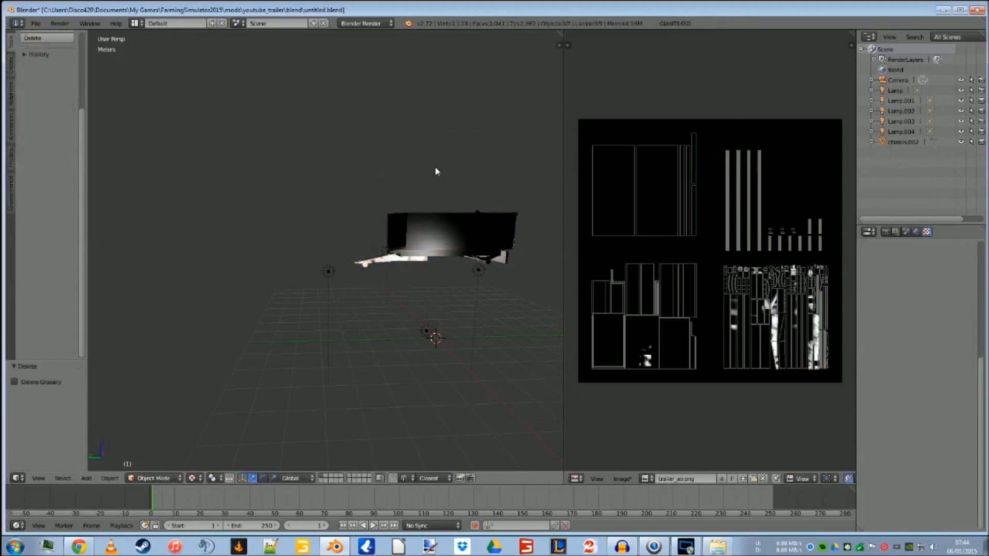
Step: Lower the whole chassis.002 mesh by 2.572 m along Z in Edit Mode, and return to Texture Paint mode
{"action": "scroll", "coordinate": [426, 257], "scroll_direction": "up", "scroll_amount": 2}
{"action": "middle_click_drag", "start_coordinate": [462, 276], "coordinate": [344, 248], "text": "shift"}
{"action": "right_click", "coordinate": [388, 227]}
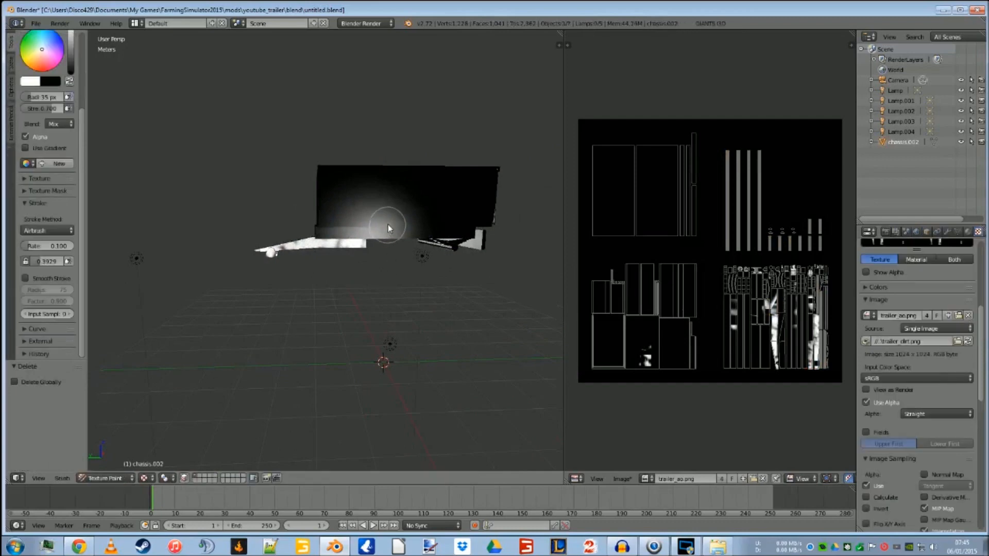
{"action": "key", "text": "Tab"}
{"action": "left_click_drag", "start_coordinate": [345, 198], "coordinate": [388, 373]}
{"action": "middle_click_drag", "start_coordinate": [389, 374], "coordinate": [363, 319]}
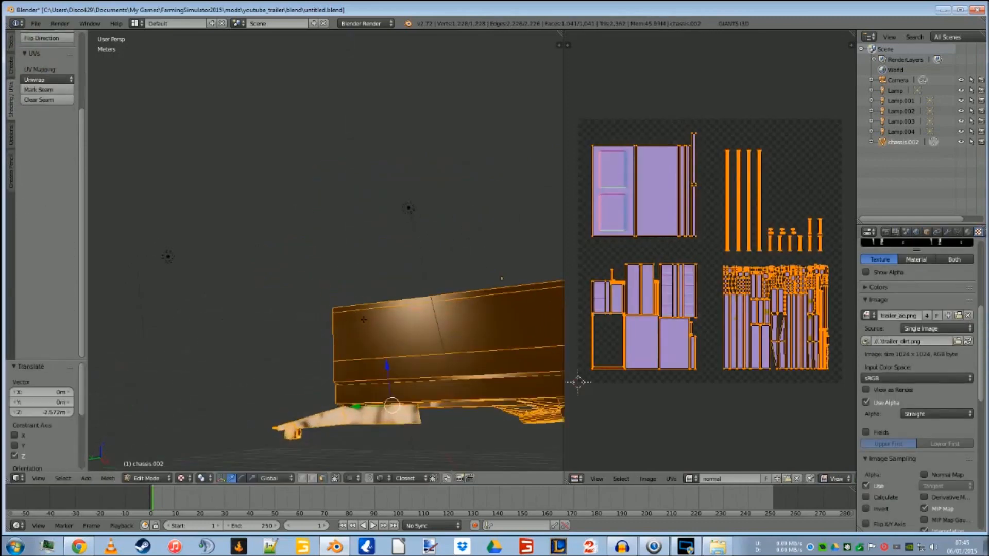
{"action": "key", "text": "Tab"}
Step: Paint white dirt over the trailer's front underside and the frame on one side of the drawbar
{"action": "middle_click_drag", "start_coordinate": [405, 382], "coordinate": [471, 289]}
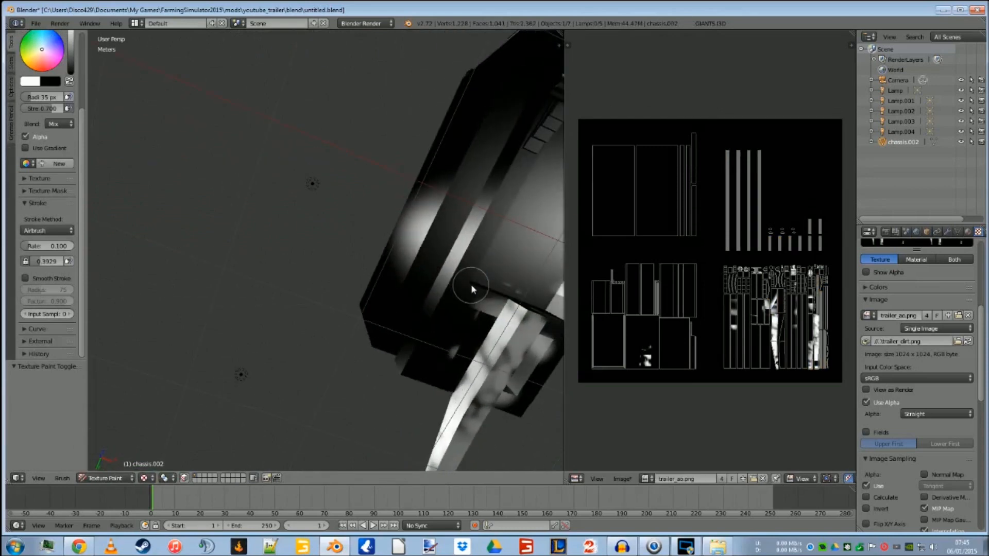
{"action": "middle_click_drag", "start_coordinate": [471, 289], "coordinate": [376, 280]}
{"action": "middle_click_drag", "start_coordinate": [319, 263], "coordinate": [435, 122]}
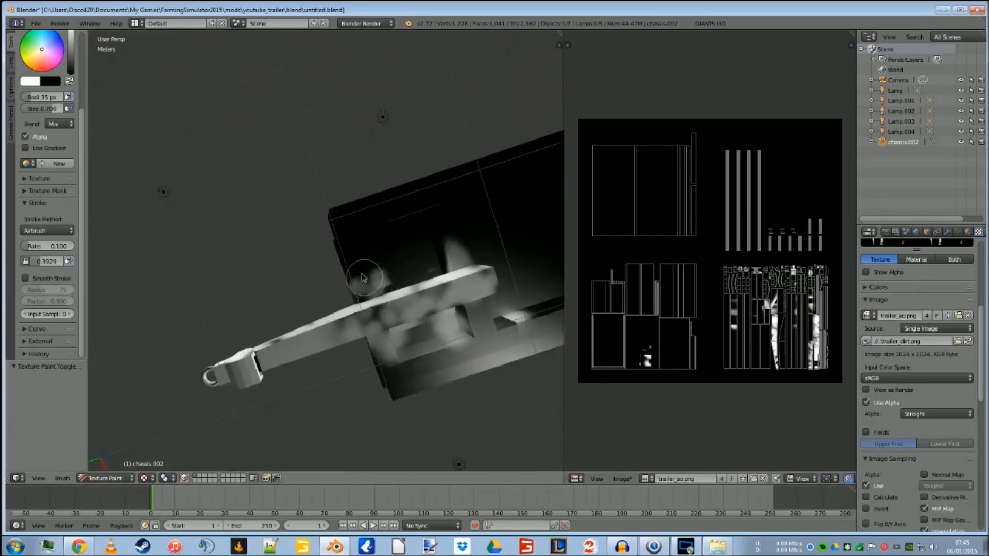
{"action": "middle_click_drag", "start_coordinate": [408, 258], "coordinate": [421, 308]}
{"action": "mouse_move", "coordinate": [375, 210]}
{"action": "left_mouse_down"}
{"action": "mouse_move", "coordinate": [453, 198]}
{"action": "mouse_move", "coordinate": [417, 201]}
{"action": "mouse_move", "coordinate": [452, 219]}
{"action": "mouse_move", "coordinate": [375, 231]}
{"action": "mouse_move", "coordinate": [440, 249]}
{"action": "left_mouse_up"}
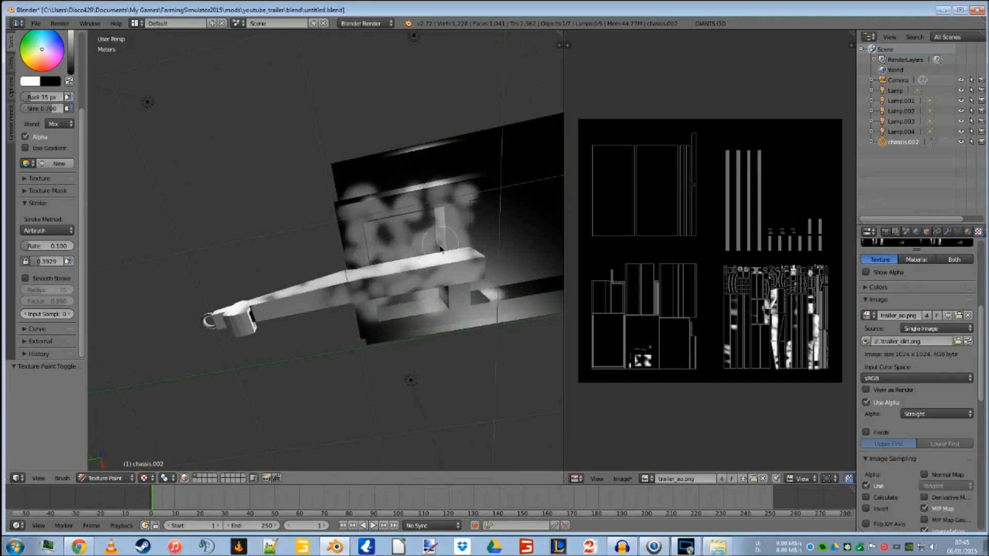
Step: Paint white dirt on the front foot and along the drawbar's opposite side up to the chassis
{"action": "mouse_move", "coordinate": [352, 310]}
{"action": "middle_mouse_down"}
{"action": "mouse_move", "coordinate": [515, 351]}
{"action": "mouse_move", "coordinate": [504, 339]}
{"action": "middle_mouse_up"}
{"action": "mouse_move", "coordinate": [350, 266]}
{"action": "middle_mouse_down"}
{"action": "mouse_move", "coordinate": [490, 376]}
{"action": "mouse_move", "coordinate": [442, 327]}
{"action": "mouse_move", "coordinate": [492, 285]}
{"action": "mouse_move", "coordinate": [510, 318]}
{"action": "mouse_move", "coordinate": [490, 364]}
{"action": "mouse_move", "coordinate": [410, 338]}
{"action": "middle_mouse_up"}
{"action": "mouse_move", "coordinate": [450, 298]}
{"action": "left_mouse_down"}
{"action": "mouse_move", "coordinate": [484, 300]}
{"action": "mouse_move", "coordinate": [473, 279]}
{"action": "mouse_move", "coordinate": [333, 251]}
{"action": "mouse_move", "coordinate": [469, 299]}
{"action": "left_mouse_up"}
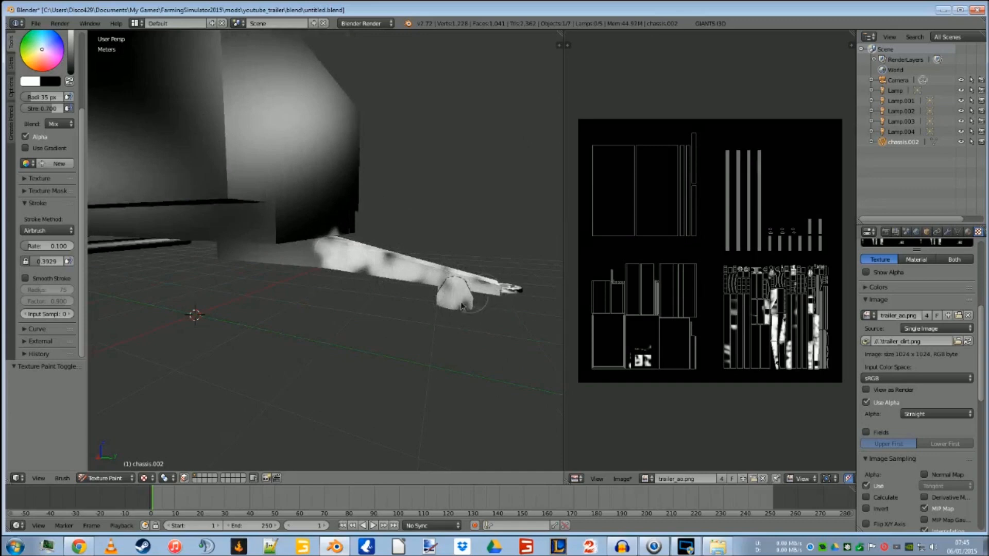
{"action": "mouse_move", "coordinate": [393, 324]}
{"action": "middle_mouse_down"}
{"action": "mouse_move", "coordinate": [379, 358]}
{"action": "mouse_move", "coordinate": [444, 305]}
{"action": "mouse_move", "coordinate": [470, 227]}
{"action": "mouse_move", "coordinate": [371, 258]}
{"action": "mouse_move", "coordinate": [507, 247]}
{"action": "mouse_move", "coordinate": [515, 289]}
{"action": "middle_mouse_up"}
{"action": "mouse_move", "coordinate": [515, 288]}
{"action": "left_mouse_down"}
{"action": "mouse_move", "coordinate": [495, 268]}
{"action": "mouse_move", "coordinate": [464, 260]}
{"action": "mouse_move", "coordinate": [363, 270]}
{"action": "mouse_move", "coordinate": [440, 263]}
{"action": "left_mouse_up"}
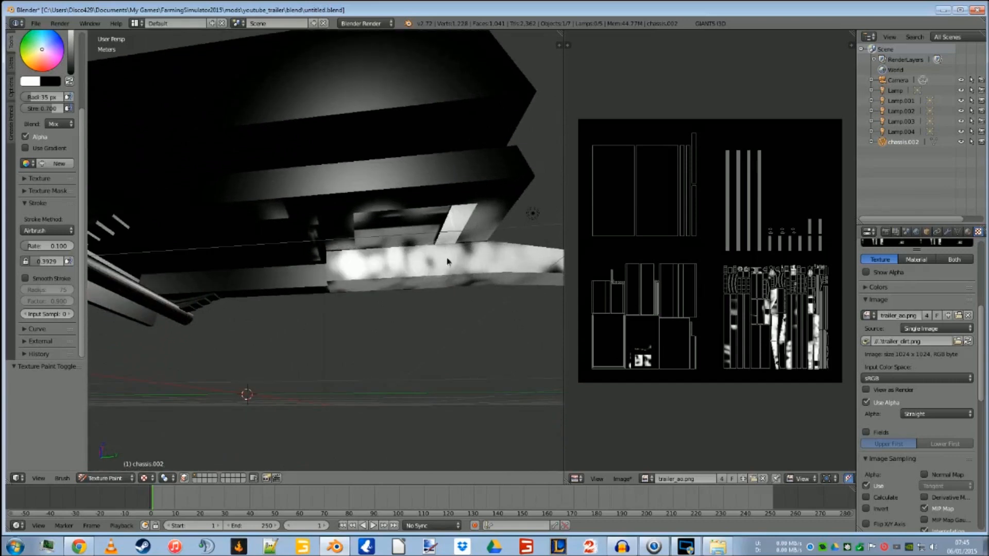
Step: Paint white dirt around the front frame opening on the unpainted side of the trailer's underside
{"action": "mouse_move", "coordinate": [457, 268]}
{"action": "middle_mouse_down"}
{"action": "mouse_move", "coordinate": [478, 300]}
{"action": "mouse_move", "coordinate": [494, 279]}
{"action": "middle_mouse_up"}
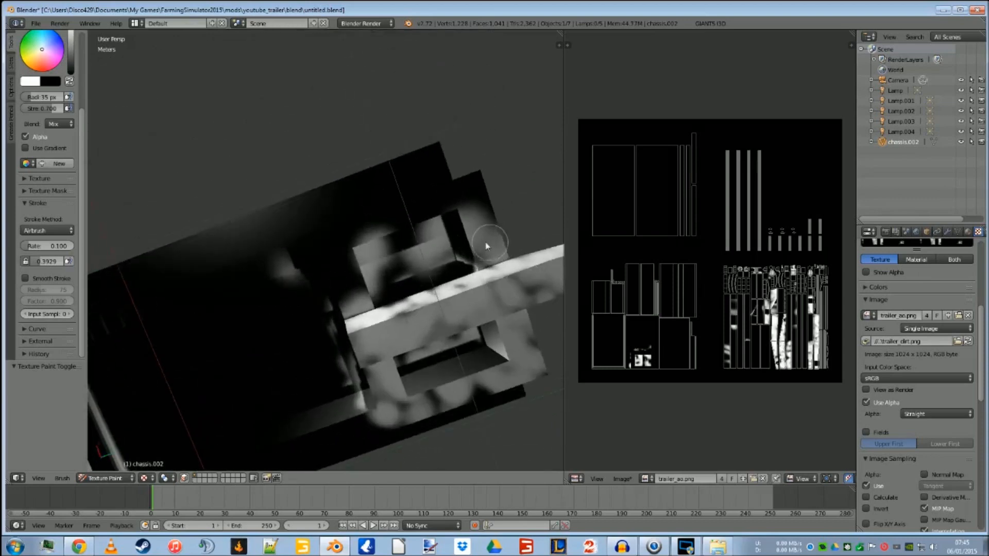
{"action": "mouse_move", "coordinate": [470, 199]}
{"action": "left_mouse_down"}
{"action": "mouse_move", "coordinate": [446, 194]}
{"action": "mouse_move", "coordinate": [321, 246]}
{"action": "mouse_move", "coordinate": [404, 224]}
{"action": "mouse_move", "coordinate": [360, 219]}
{"action": "mouse_move", "coordinate": [458, 201]}
{"action": "mouse_move", "coordinate": [453, 219]}
{"action": "mouse_move", "coordinate": [335, 263]}
{"action": "mouse_move", "coordinate": [383, 359]}
{"action": "left_mouse_up"}
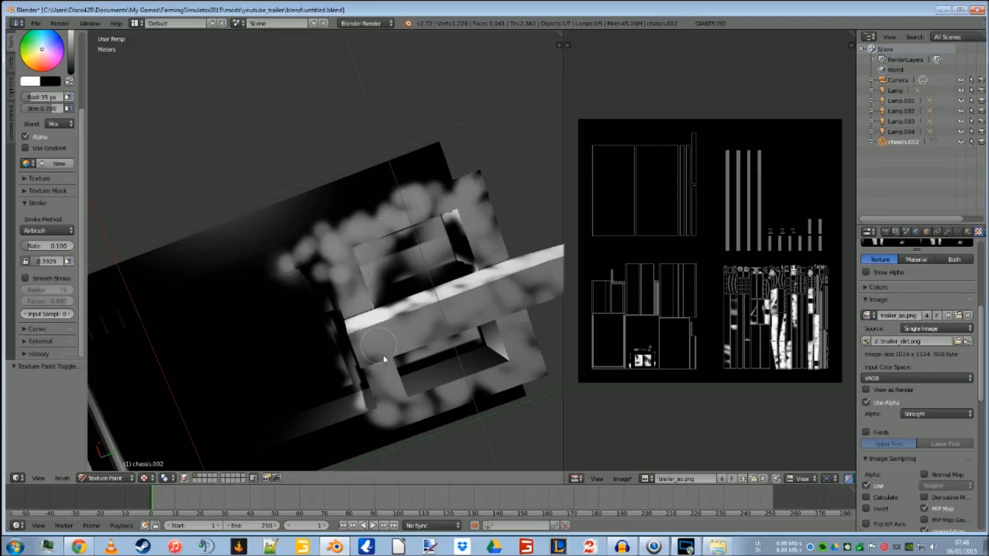
Step: Paint white dirt on the remaining outer edge of the front frame on the trailer's underside
{"action": "left_click_drag", "start_coordinate": [407, 417], "coordinate": [341, 437]}
{"action": "middle_click_drag", "start_coordinate": [374, 293], "coordinate": [412, 300]}
{"action": "middle_click_drag", "start_coordinate": [498, 256], "coordinate": [356, 327]}
Step: Paint white dirt along the lower edge and up both sides of the trailer's front panel, and undo the last stray stroke
{"action": "mouse_move", "coordinate": [436, 245]}
{"action": "left_mouse_down"}
{"action": "mouse_move", "coordinate": [327, 228]}
{"action": "mouse_move", "coordinate": [271, 204]}
{"action": "left_mouse_up"}
{"action": "mouse_move", "coordinate": [270, 204]}
{"action": "middle_mouse_down"}
{"action": "mouse_move", "coordinate": [350, 200]}
{"action": "mouse_move", "coordinate": [349, 227]}
{"action": "middle_mouse_up"}
{"action": "mouse_move", "coordinate": [349, 227]}
{"action": "left_mouse_down"}
{"action": "mouse_move", "coordinate": [287, 218]}
{"action": "mouse_move", "coordinate": [285, 181]}
{"action": "mouse_move", "coordinate": [337, 227]}
{"action": "mouse_move", "coordinate": [379, 245]}
{"action": "mouse_move", "coordinate": [452, 196]}
{"action": "mouse_move", "coordinate": [438, 212]}
{"action": "mouse_move", "coordinate": [448, 171]}
{"action": "mouse_move", "coordinate": [418, 234]}
{"action": "left_mouse_up"}
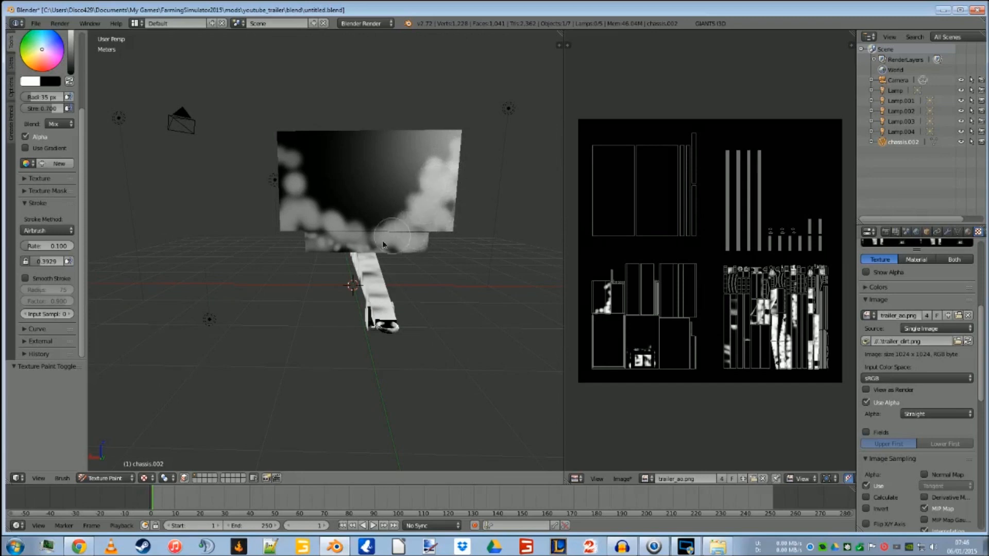
{"action": "mouse_move", "coordinate": [313, 206]}
{"action": "left_mouse_down"}
{"action": "mouse_move", "coordinate": [296, 178]}
{"action": "mouse_move", "coordinate": [343, 206]}
{"action": "mouse_move", "coordinate": [332, 245]}
{"action": "left_mouse_up"}
{"action": "middle_click_drag", "start_coordinate": [388, 249], "coordinate": [369, 295]}
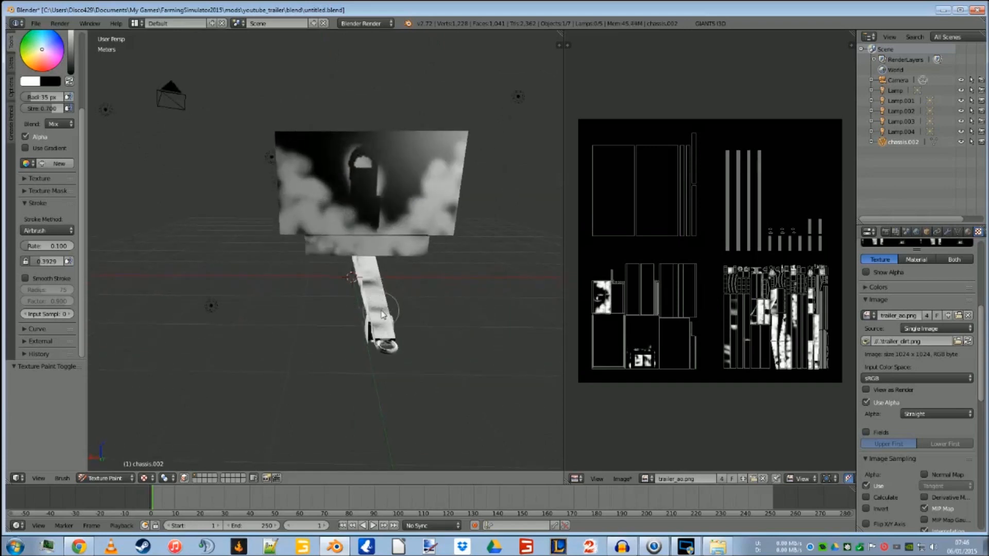
{"action": "key", "text": "ctrl+z"}
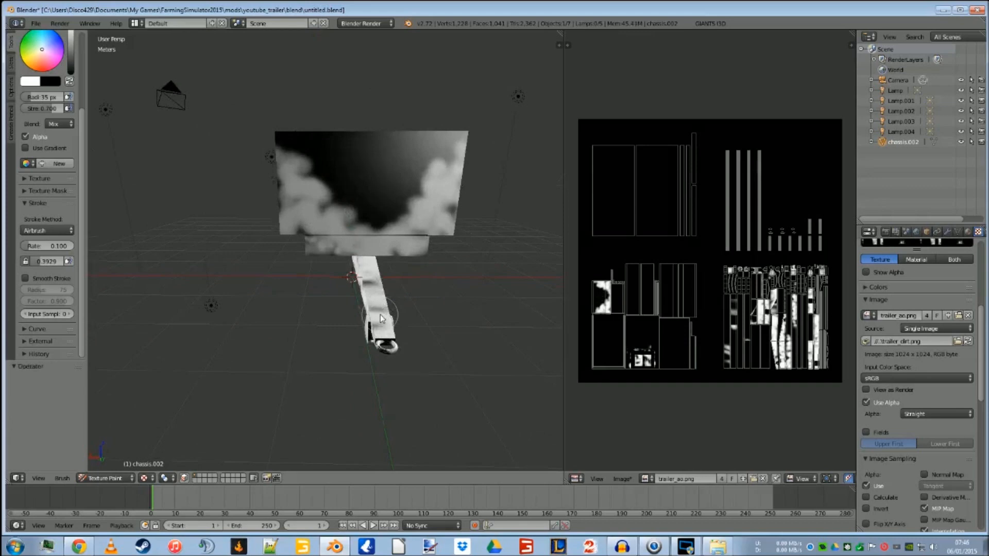
Step: Paint white dirt along the bottom edge and up both ends of one long side panel of the trailer body
{"action": "middle_click_drag", "start_coordinate": [395, 360], "coordinate": [390, 249]}
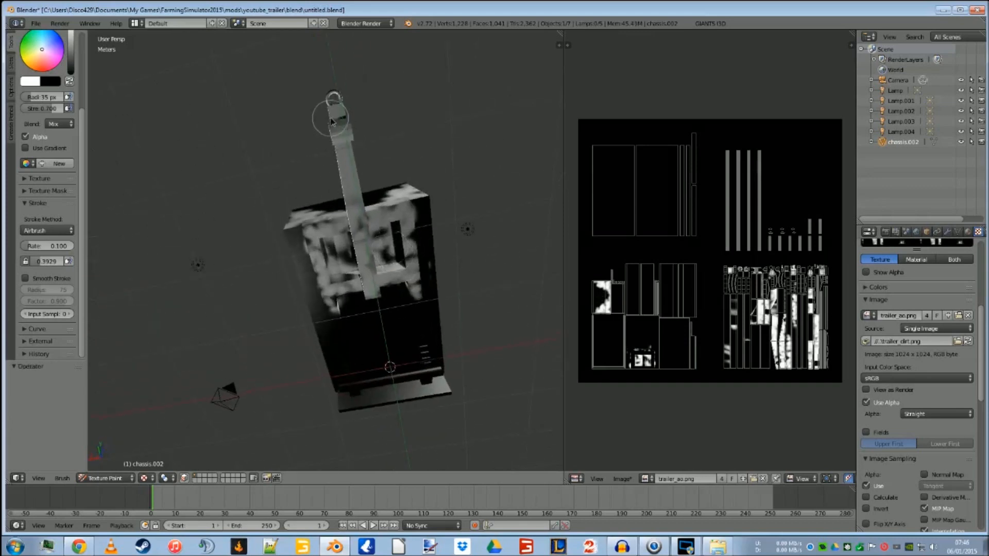
{"action": "middle_click_drag", "start_coordinate": [364, 197], "coordinate": [361, 332]}
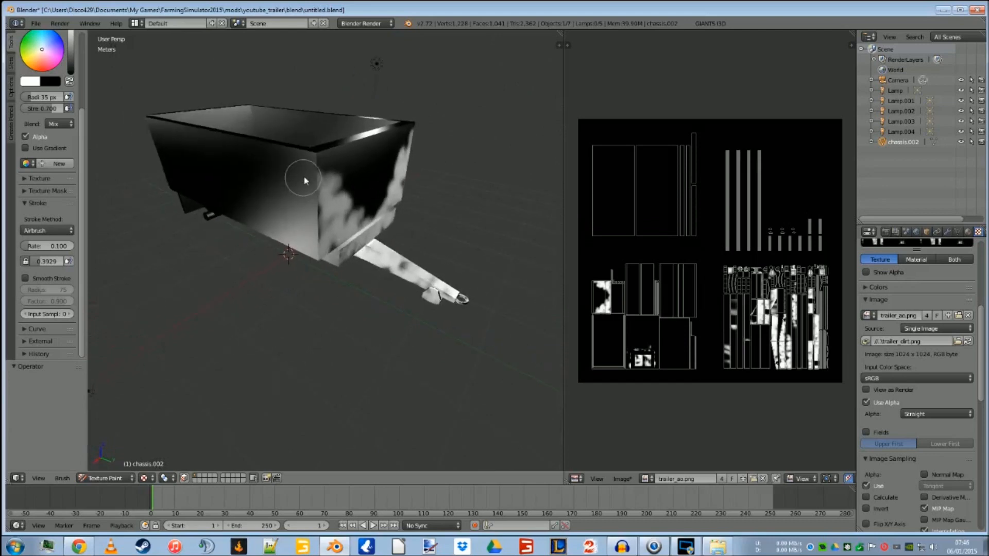
{"action": "left_click_drag", "start_coordinate": [308, 181], "coordinate": [316, 233]}
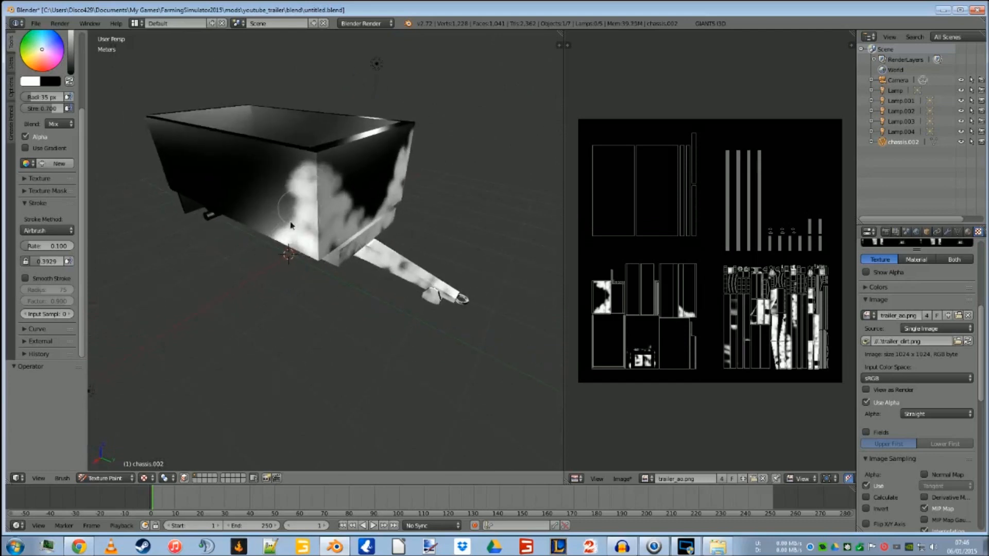
{"action": "middle_click_drag", "start_coordinate": [261, 269], "coordinate": [292, 312]}
{"action": "middle_click_drag", "start_coordinate": [308, 285], "coordinate": [446, 194]}
{"action": "mouse_move", "coordinate": [483, 164]}
{"action": "left_mouse_down"}
{"action": "mouse_move", "coordinate": [459, 199]}
{"action": "mouse_move", "coordinate": [405, 196]}
{"action": "mouse_move", "coordinate": [415, 199]}
{"action": "left_mouse_up"}
{"action": "mouse_move", "coordinate": [310, 233]}
{"action": "middle_mouse_down"}
{"action": "mouse_move", "coordinate": [461, 248]}
{"action": "mouse_move", "coordinate": [354, 205]}
{"action": "middle_mouse_up"}
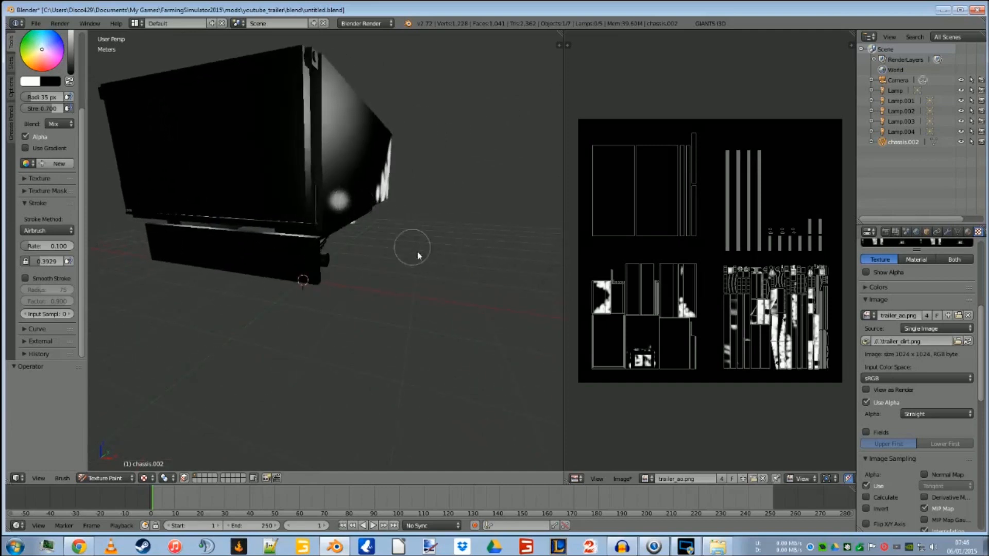
{"action": "mouse_move", "coordinate": [455, 332]}
{"action": "middle_mouse_down"}
{"action": "mouse_move", "coordinate": [437, 353]}
{"action": "mouse_move", "coordinate": [373, 354]}
{"action": "mouse_move", "coordinate": [364, 348]}
{"action": "mouse_move", "coordinate": [376, 330]}
{"action": "middle_mouse_up"}
{"action": "mouse_move", "coordinate": [407, 196]}
{"action": "left_mouse_down"}
{"action": "mouse_move", "coordinate": [433, 191]}
{"action": "mouse_move", "coordinate": [204, 207]}
{"action": "mouse_move", "coordinate": [188, 116]}
{"action": "mouse_move", "coordinate": [198, 166]}
{"action": "mouse_move", "coordinate": [258, 215]}
{"action": "mouse_move", "coordinate": [467, 219]}
{"action": "mouse_move", "coordinate": [275, 222]}
{"action": "mouse_move", "coordinate": [358, 220]}
{"action": "mouse_move", "coordinate": [232, 235]}
{"action": "mouse_move", "coordinate": [222, 253]}
{"action": "left_mouse_up"}
{"action": "middle_click_drag", "start_coordinate": [289, 277], "coordinate": [327, 247]}
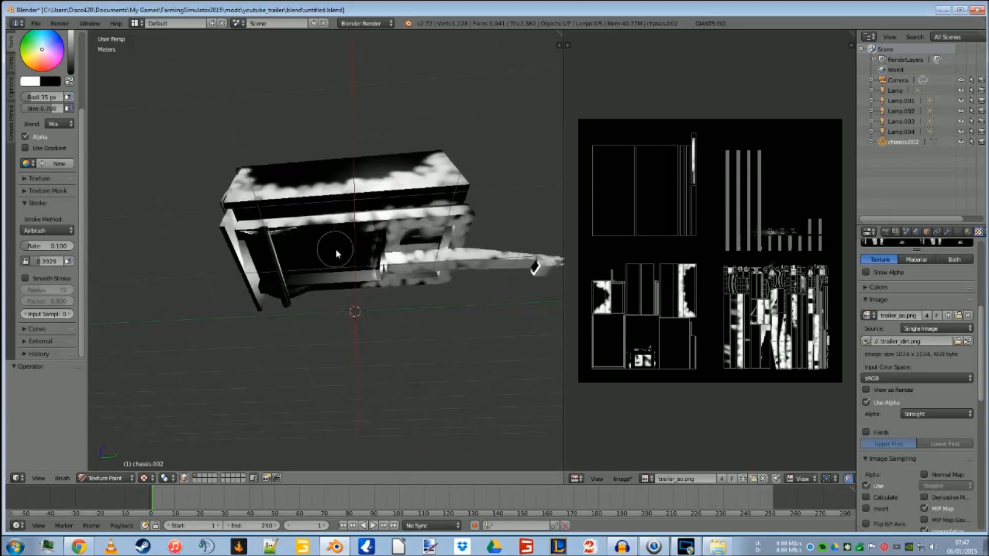
Step: Paint white dirt along the body's underside strip between that side panel and the chassis rail, from rear to front
{"action": "scroll", "coordinate": [359, 232], "scroll_direction": "up", "scroll_amount": 4}
{"action": "mouse_move", "coordinate": [167, 195]}
{"action": "left_mouse_down"}
{"action": "mouse_move", "coordinate": [330, 173]}
{"action": "mouse_move", "coordinate": [145, 182]}
{"action": "left_mouse_up"}
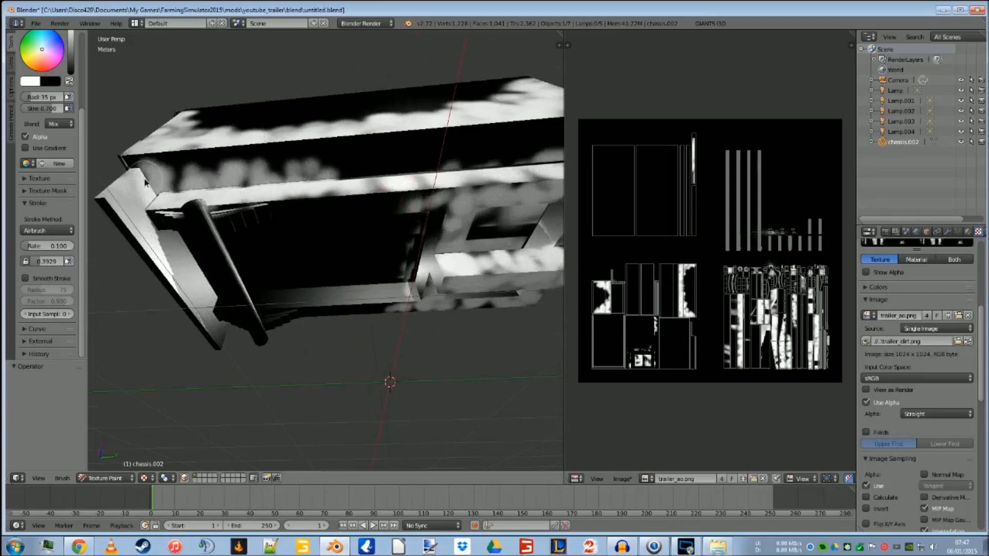
{"action": "mouse_move", "coordinate": [229, 183]}
{"action": "left_mouse_down"}
{"action": "mouse_move", "coordinate": [355, 165]}
{"action": "mouse_move", "coordinate": [185, 167]}
{"action": "mouse_move", "coordinate": [284, 162]}
{"action": "left_mouse_up"}
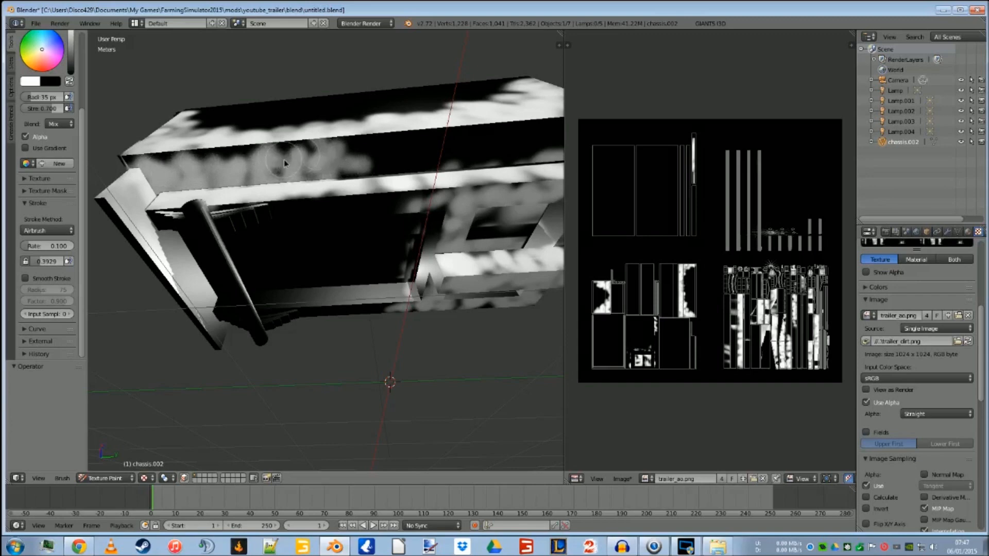
{"action": "left_click_drag", "start_coordinate": [203, 164], "coordinate": [394, 156]}
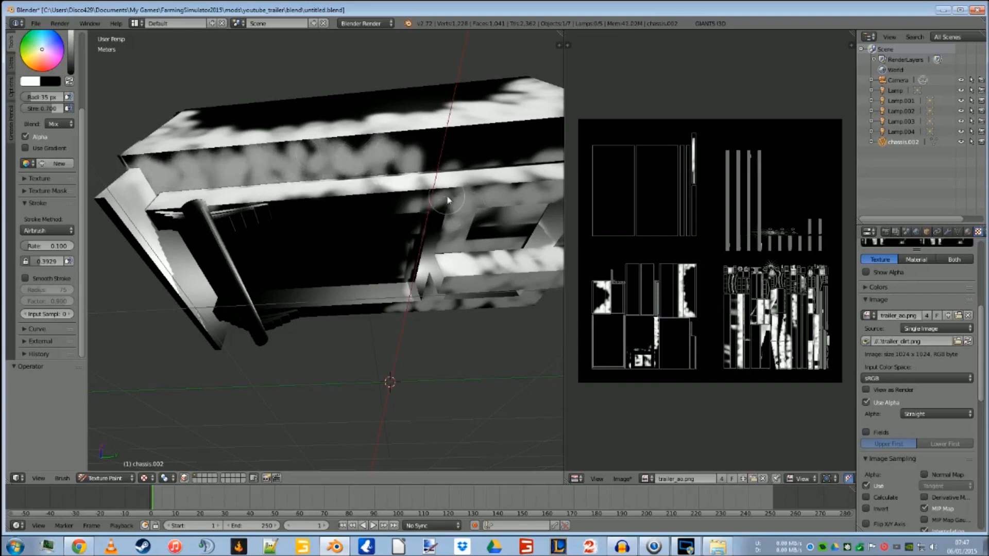
{"action": "mouse_move", "coordinate": [462, 226]}
{"action": "middle_mouse_down"}
{"action": "mouse_move", "coordinate": [305, 301]}
{"action": "mouse_move", "coordinate": [265, 236]}
{"action": "middle_mouse_up"}
{"action": "mouse_move", "coordinate": [318, 245]}
{"action": "left_mouse_down"}
{"action": "mouse_move", "coordinate": [439, 220]}
{"action": "mouse_move", "coordinate": [450, 206]}
{"action": "mouse_move", "coordinate": [368, 226]}
{"action": "mouse_move", "coordinate": [253, 215]}
{"action": "left_mouse_up"}
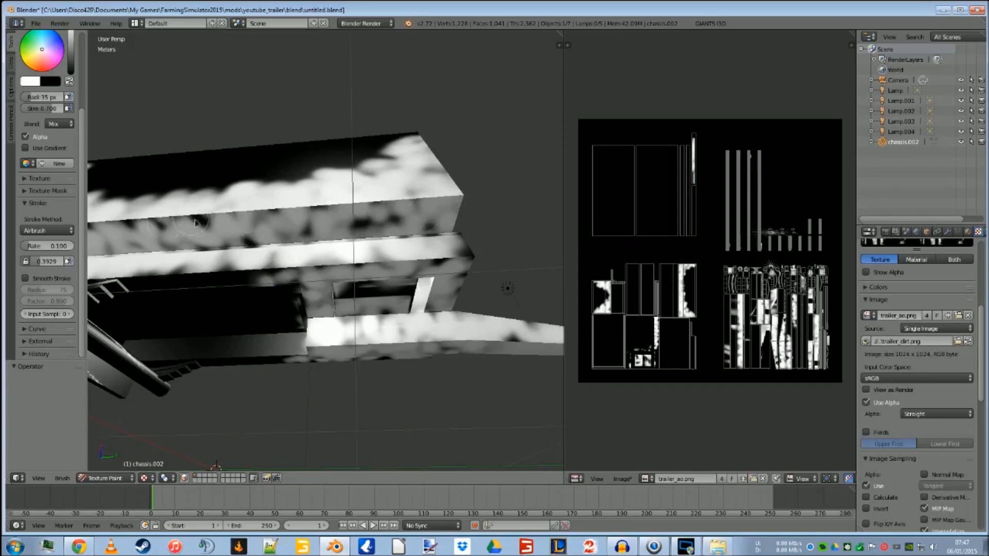
{"action": "mouse_move", "coordinate": [271, 265]}
{"action": "left_mouse_down"}
{"action": "mouse_move", "coordinate": [192, 281]}
{"action": "mouse_move", "coordinate": [253, 279]}
{"action": "left_mouse_up"}
Step: Paint white dirt on part of the rear crossbeam and on the inner faces of the front frame openings
{"action": "middle_click_drag", "start_coordinate": [389, 330], "coordinate": [450, 276]}
{"action": "mouse_move", "coordinate": [450, 275]}
{"action": "left_mouse_down"}
{"action": "mouse_move", "coordinate": [391, 263]}
{"action": "mouse_move", "coordinate": [227, 265]}
{"action": "mouse_move", "coordinate": [268, 245]}
{"action": "mouse_move", "coordinate": [249, 368]}
{"action": "mouse_move", "coordinate": [273, 260]}
{"action": "mouse_move", "coordinate": [512, 304]}
{"action": "mouse_move", "coordinate": [528, 381]}
{"action": "mouse_move", "coordinate": [527, 350]}
{"action": "left_mouse_up"}
{"action": "mouse_move", "coordinate": [528, 350]}
{"action": "middle_mouse_down"}
{"action": "mouse_move", "coordinate": [499, 407]}
{"action": "mouse_move", "coordinate": [547, 400]}
{"action": "mouse_move", "coordinate": [526, 309]}
{"action": "mouse_move", "coordinate": [304, 464]}
{"action": "mouse_move", "coordinate": [348, 461]}
{"action": "mouse_move", "coordinate": [353, 342]}
{"action": "mouse_move", "coordinate": [428, 268]}
{"action": "mouse_move", "coordinate": [398, 279]}
{"action": "middle_mouse_up"}
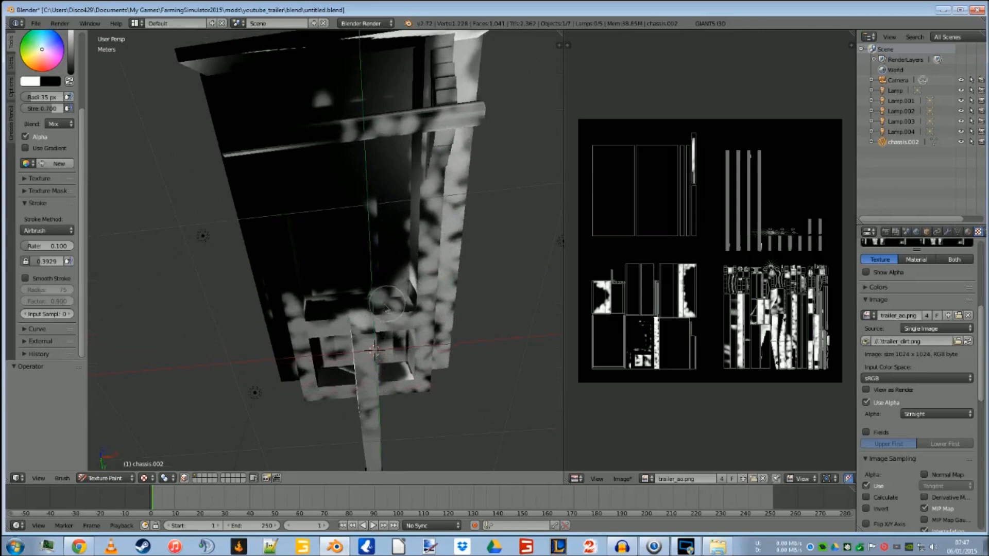
{"action": "left_click_drag", "start_coordinate": [321, 308], "coordinate": [312, 315]}
{"action": "mouse_move", "coordinate": [326, 370]}
{"action": "left_mouse_down"}
{"action": "mouse_move", "coordinate": [338, 380]}
{"action": "mouse_move", "coordinate": [402, 373]}
{"action": "left_mouse_up"}
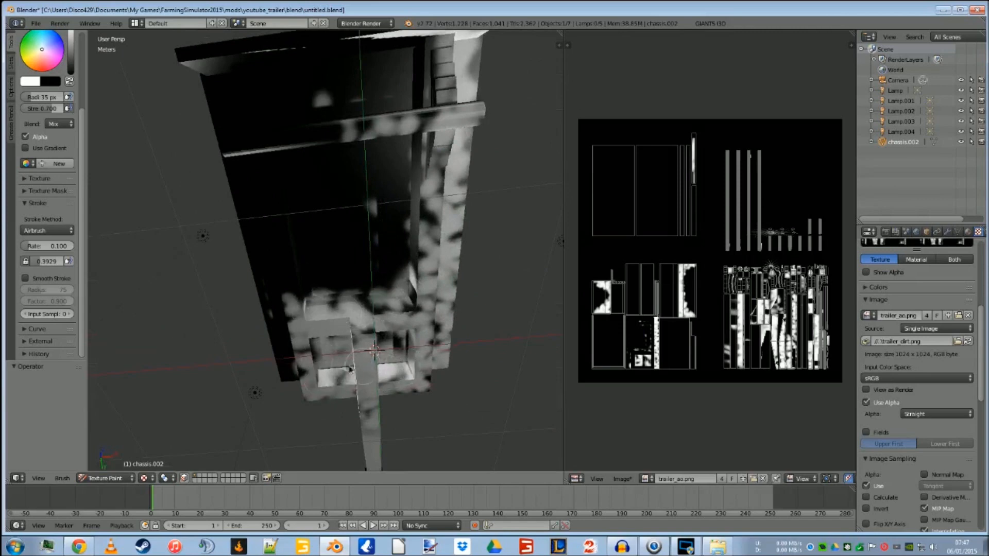
Step: Paint white dirt over the floor's underside between the chassis rails, including the crossbeam and the area behind it
{"action": "mouse_move", "coordinate": [299, 304]}
{"action": "left_mouse_down"}
{"action": "mouse_move", "coordinate": [267, 176]}
{"action": "mouse_move", "coordinate": [278, 138]}
{"action": "mouse_move", "coordinate": [340, 133]}
{"action": "mouse_move", "coordinate": [237, 142]}
{"action": "mouse_move", "coordinate": [258, 106]}
{"action": "mouse_move", "coordinate": [245, 87]}
{"action": "mouse_move", "coordinate": [289, 291]}
{"action": "mouse_move", "coordinate": [309, 242]}
{"action": "mouse_move", "coordinate": [317, 257]}
{"action": "mouse_move", "coordinate": [396, 273]}
{"action": "mouse_move", "coordinate": [350, 258]}
{"action": "mouse_move", "coordinate": [394, 220]}
{"action": "mouse_move", "coordinate": [309, 201]}
{"action": "mouse_move", "coordinate": [298, 178]}
{"action": "mouse_move", "coordinate": [360, 241]}
{"action": "mouse_move", "coordinate": [369, 208]}
{"action": "mouse_move", "coordinate": [320, 177]}
{"action": "mouse_move", "coordinate": [366, 160]}
{"action": "mouse_move", "coordinate": [357, 155]}
{"action": "mouse_move", "coordinate": [399, 160]}
{"action": "mouse_move", "coordinate": [371, 206]}
{"action": "left_mouse_up"}
{"action": "mouse_move", "coordinate": [388, 273]}
{"action": "left_mouse_down"}
{"action": "mouse_move", "coordinate": [394, 255]}
{"action": "mouse_move", "coordinate": [368, 286]}
{"action": "mouse_move", "coordinate": [385, 313]}
{"action": "left_mouse_up"}
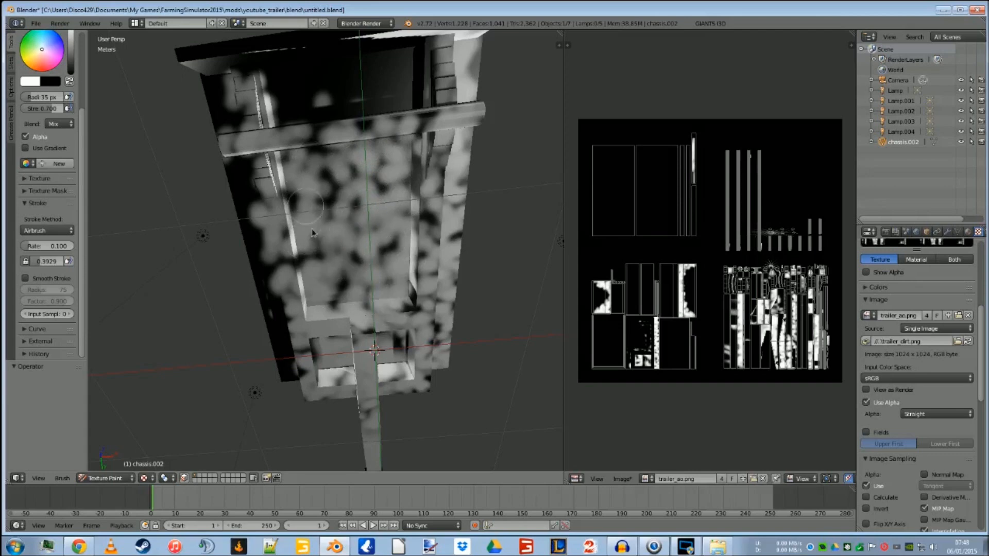
{"action": "mouse_move", "coordinate": [296, 207]}
{"action": "left_mouse_down"}
{"action": "mouse_move", "coordinate": [330, 191]}
{"action": "mouse_move", "coordinate": [298, 143]}
{"action": "left_mouse_up"}
{"action": "mouse_move", "coordinate": [332, 267]}
{"action": "middle_mouse_down"}
{"action": "mouse_move", "coordinate": [500, 304]}
{"action": "mouse_move", "coordinate": [486, 217]}
{"action": "mouse_move", "coordinate": [436, 235]}
{"action": "mouse_move", "coordinate": [382, 273]}
{"action": "middle_mouse_up"}
{"action": "mouse_move", "coordinate": [312, 233]}
{"action": "left_mouse_down"}
{"action": "mouse_move", "coordinate": [443, 206]}
{"action": "mouse_move", "coordinate": [311, 201]}
{"action": "mouse_move", "coordinate": [435, 180]}
{"action": "mouse_move", "coordinate": [449, 198]}
{"action": "mouse_move", "coordinate": [311, 203]}
{"action": "left_mouse_up"}
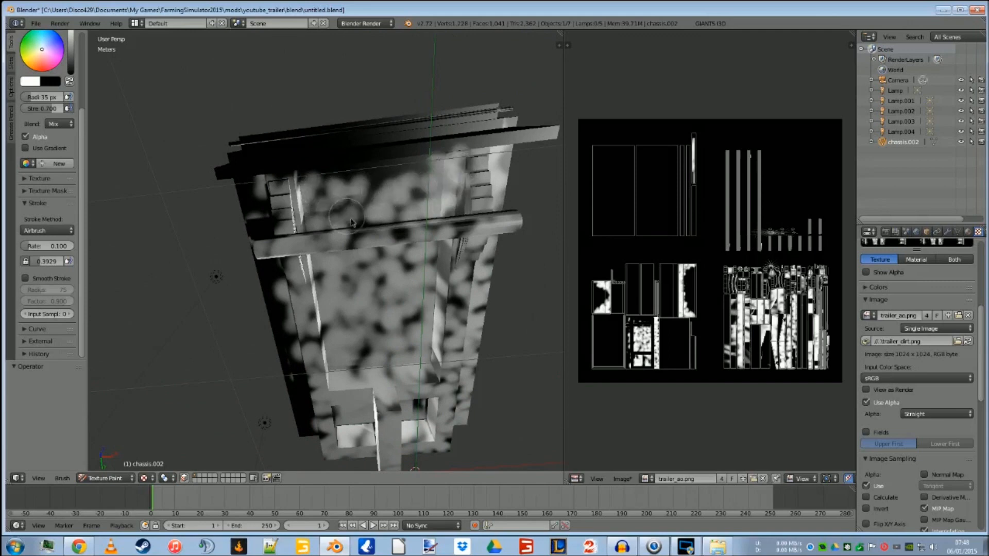
{"action": "mouse_move", "coordinate": [404, 210]}
{"action": "left_mouse_down"}
{"action": "mouse_move", "coordinate": [381, 222]}
{"action": "mouse_move", "coordinate": [464, 221]}
{"action": "mouse_move", "coordinate": [415, 237]}
{"action": "left_mouse_up"}
{"action": "mouse_move", "coordinate": [388, 239]}
{"action": "middle_mouse_down"}
{"action": "mouse_move", "coordinate": [268, 276]}
{"action": "mouse_move", "coordinate": [331, 315]}
{"action": "mouse_move", "coordinate": [406, 258]}
{"action": "mouse_move", "coordinate": [388, 251]}
{"action": "middle_mouse_up"}
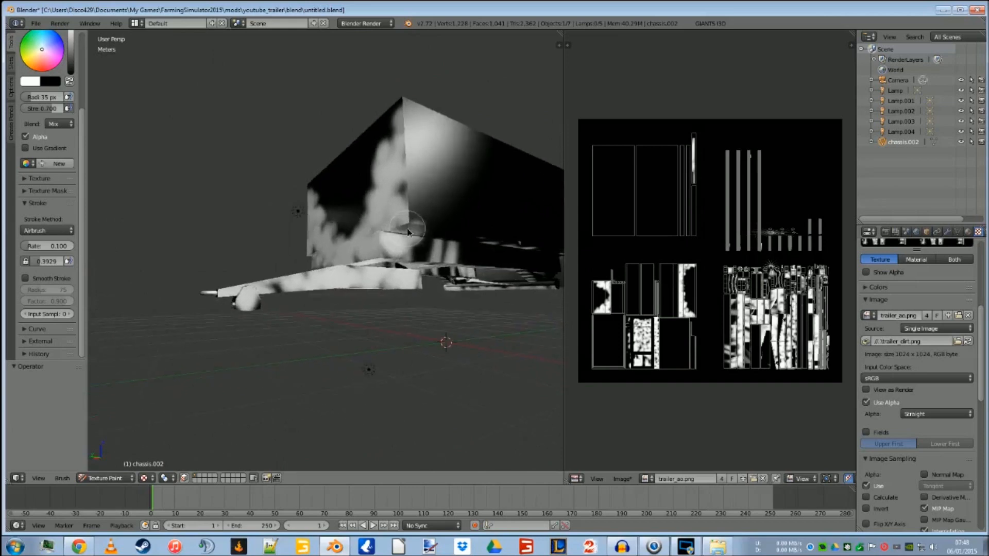
Step: Paint white dirt up the front end of the other long side panel, and undo the last stroke
{"action": "middle_click_drag", "start_coordinate": [436, 205], "coordinate": [385, 239]}
{"action": "left_click_drag", "start_coordinate": [326, 183], "coordinate": [339, 271]}
{"action": "middle_click_drag", "start_coordinate": [322, 265], "coordinate": [338, 252]}
{"action": "mouse_move", "coordinate": [342, 267]}
{"action": "left_mouse_down"}
{"action": "mouse_move", "coordinate": [360, 257]}
{"action": "mouse_move", "coordinate": [392, 260]}
{"action": "mouse_move", "coordinate": [375, 269]}
{"action": "mouse_move", "coordinate": [438, 265]}
{"action": "mouse_move", "coordinate": [416, 274]}
{"action": "left_mouse_up"}
{"action": "scroll", "coordinate": [452, 294], "scroll_direction": "up", "scroll_amount": 3}
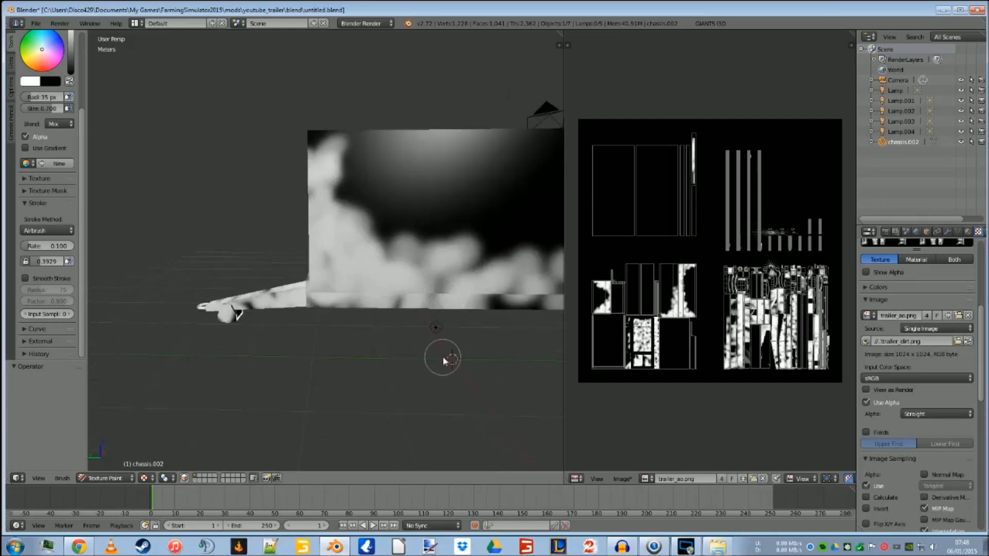
{"action": "key", "text": "ctrl+z"}
Step: Paint white dirt along the bottom edge and rear end of that long side panel, and undo the last stroke with its starburst streaks
{"action": "middle_click_drag", "start_coordinate": [496, 382], "coordinate": [400, 375]}
{"action": "scroll", "coordinate": [401, 375], "scroll_direction": "down", "scroll_amount": 2}
{"action": "middle_click_drag", "start_coordinate": [381, 339], "coordinate": [368, 325]}
{"action": "mouse_move", "coordinate": [189, 210]}
{"action": "left_mouse_down"}
{"action": "mouse_move", "coordinate": [232, 221]}
{"action": "mouse_move", "coordinate": [190, 187]}
{"action": "left_mouse_up"}
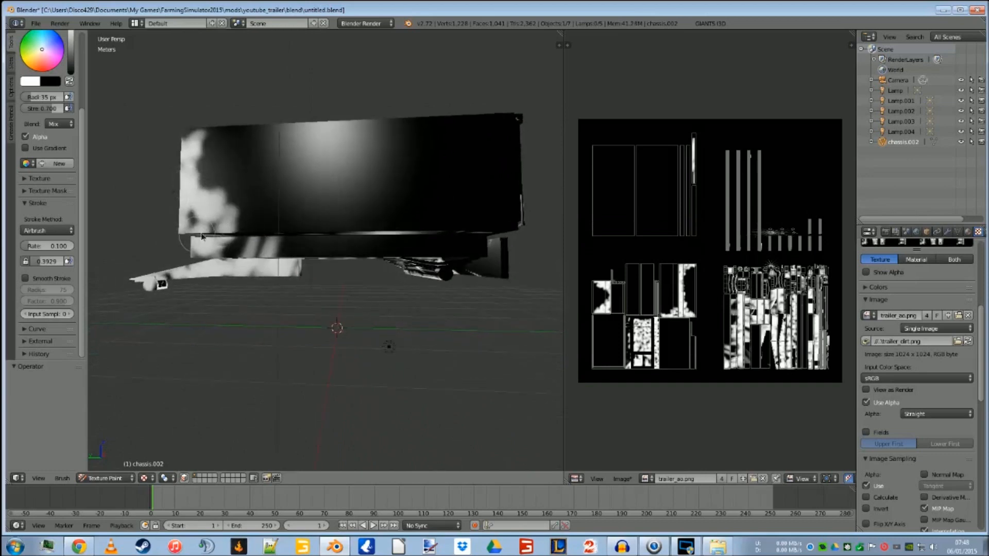
{"action": "mouse_move", "coordinate": [224, 212]}
{"action": "left_mouse_down"}
{"action": "mouse_move", "coordinate": [346, 232]}
{"action": "mouse_move", "coordinate": [347, 223]}
{"action": "mouse_move", "coordinate": [314, 222]}
{"action": "mouse_move", "coordinate": [489, 219]}
{"action": "mouse_move", "coordinate": [510, 186]}
{"action": "mouse_move", "coordinate": [512, 144]}
{"action": "left_mouse_up"}
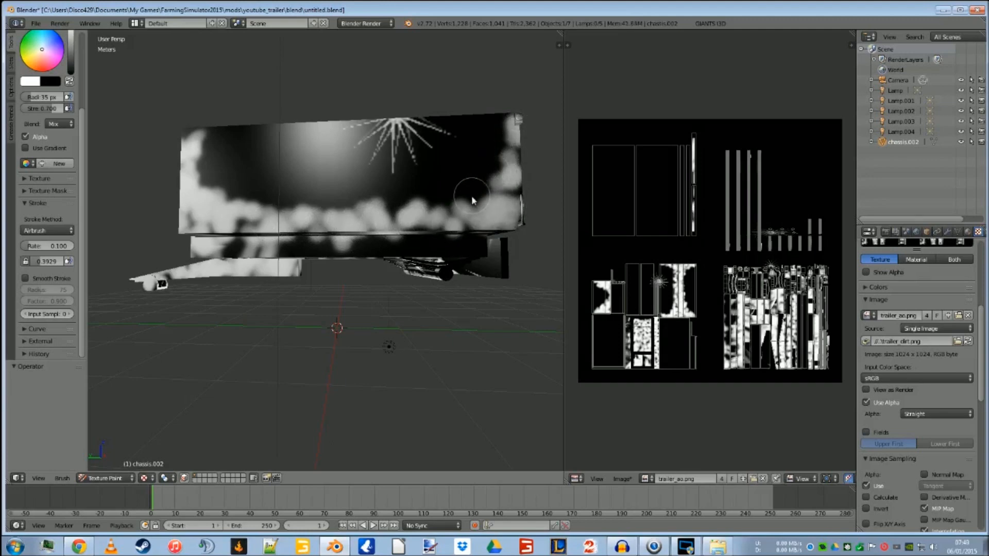
{"action": "middle_click_drag", "start_coordinate": [468, 245], "coordinate": [449, 281]}
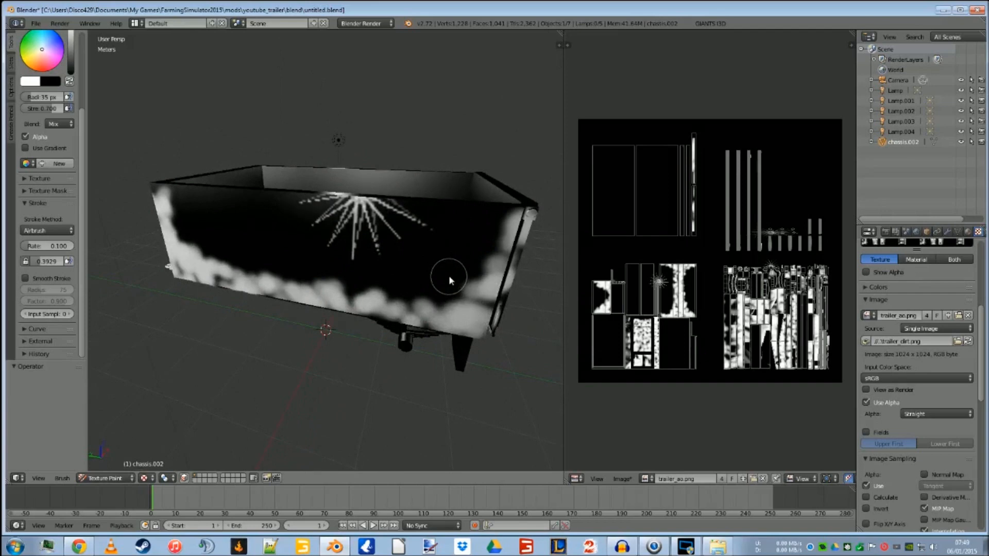
{"action": "key", "text": "ctrl+z"}
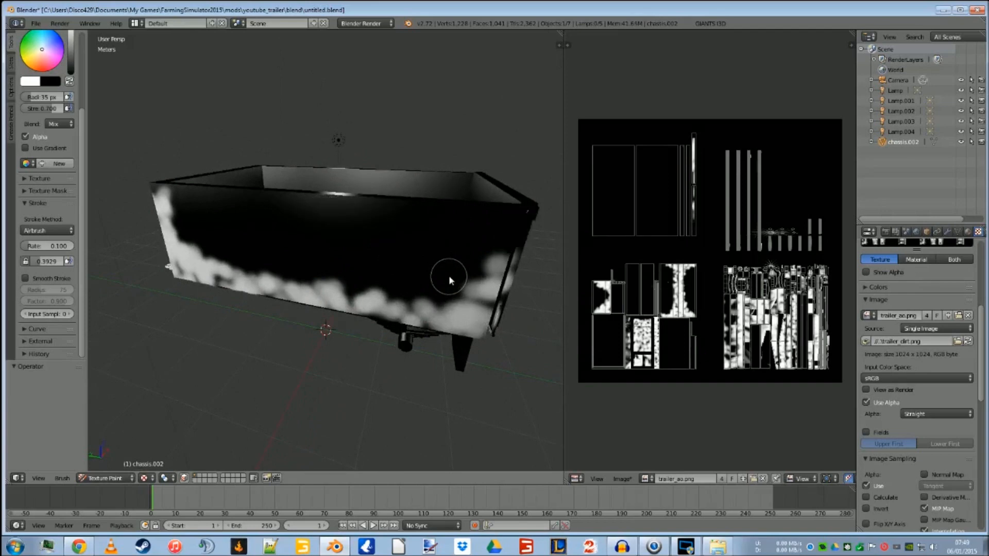
Step: Examine the starburst streaks in the dirt image against the UV layout in Edit Mode, and return to Texture Paint mode
{"action": "middle_click_drag", "start_coordinate": [483, 343], "coordinate": [465, 325]}
{"action": "scroll", "coordinate": [598, 296], "scroll_direction": "up", "scroll_amount": 5}
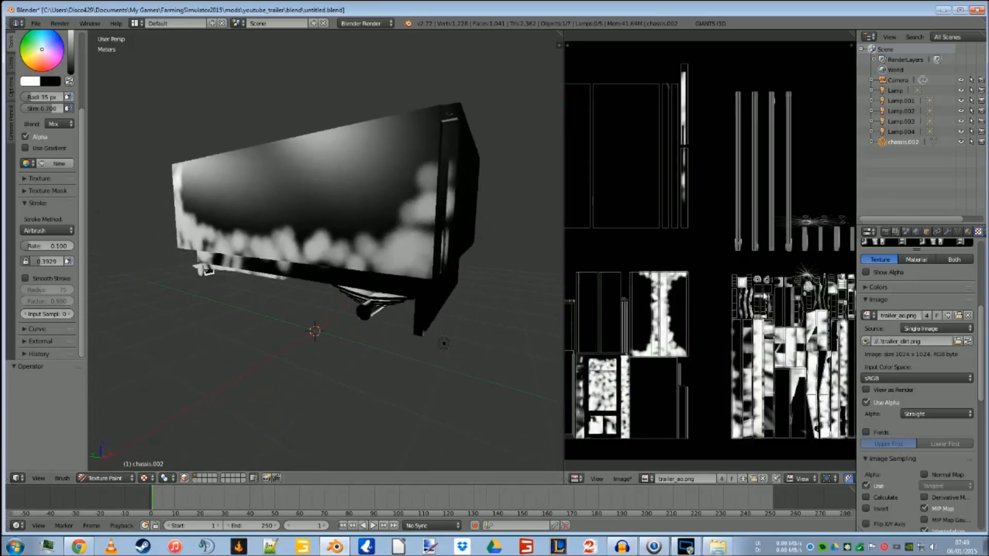
{"action": "middle_click_drag", "start_coordinate": [597, 295], "coordinate": [596, 295]}
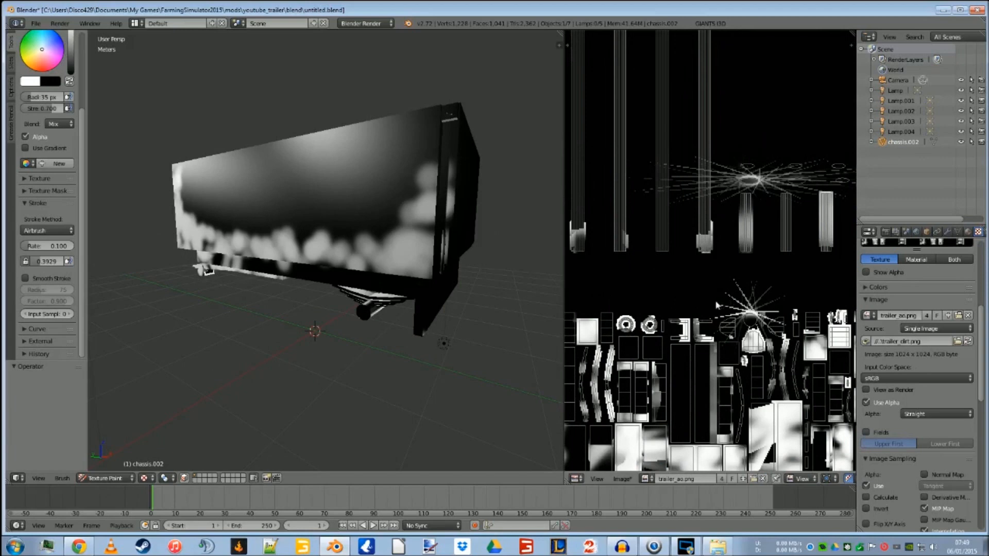
{"action": "scroll", "coordinate": [487, 292], "scroll_direction": "down", "scroll_amount": 4}
{"action": "middle_click_drag", "start_coordinate": [487, 292], "coordinate": [516, 335]}
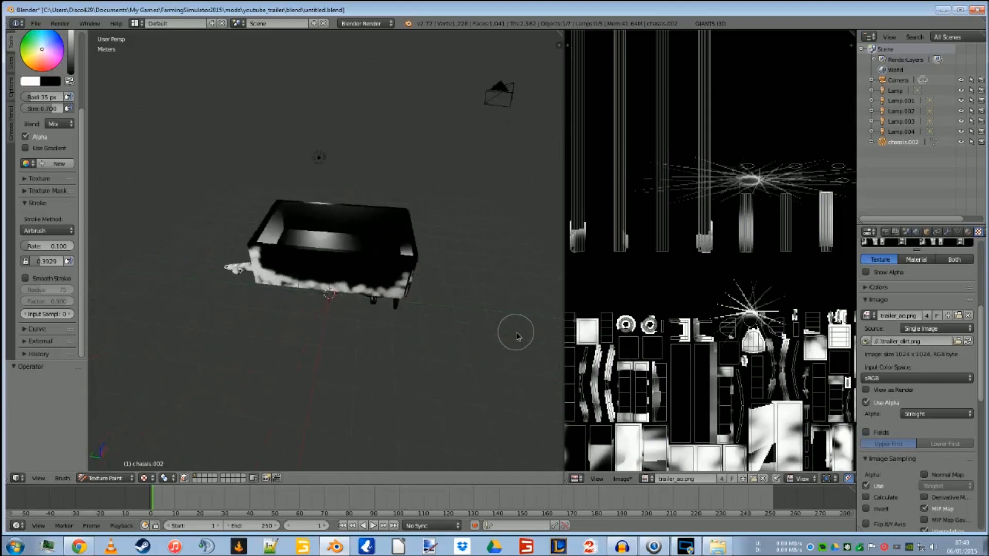
{"action": "key", "text": "Tab"}
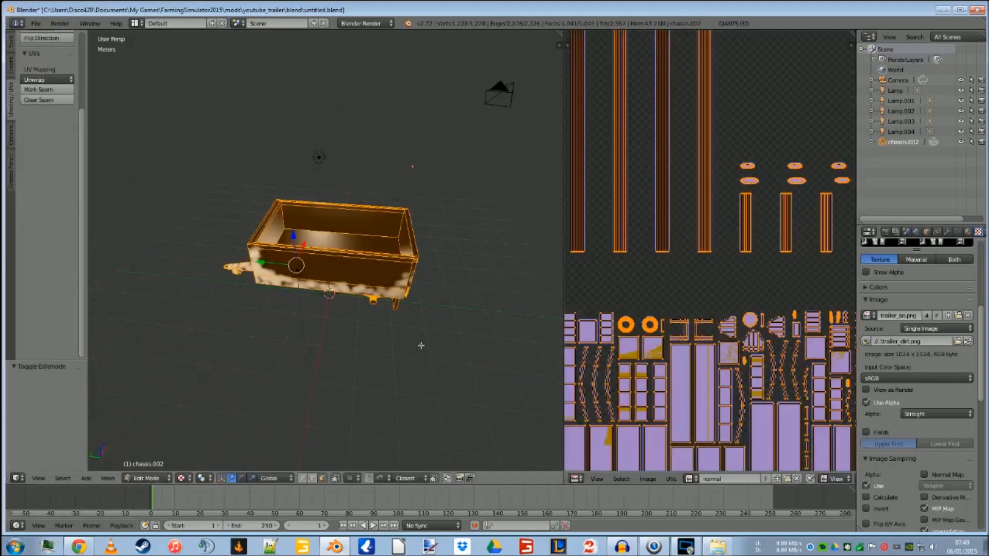
{"action": "scroll", "coordinate": [713, 348], "scroll_direction": "down", "scroll_amount": 2}
{"action": "scroll", "coordinate": [706, 348], "scroll_direction": "up", "scroll_amount": 3}
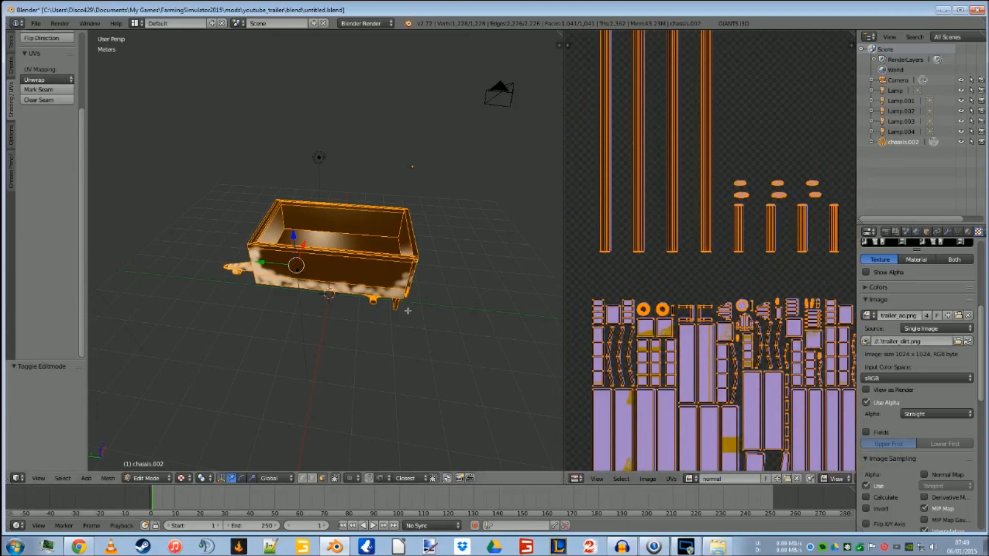
{"action": "key", "text": "Tab"}
Step: Paint white dirt up both sides and across the lower part of the trailer's rear panel
{"action": "scroll", "coordinate": [409, 316], "scroll_direction": "up", "scroll_amount": 3}
{"action": "middle_click_drag", "start_coordinate": [432, 369], "coordinate": [410, 332]}
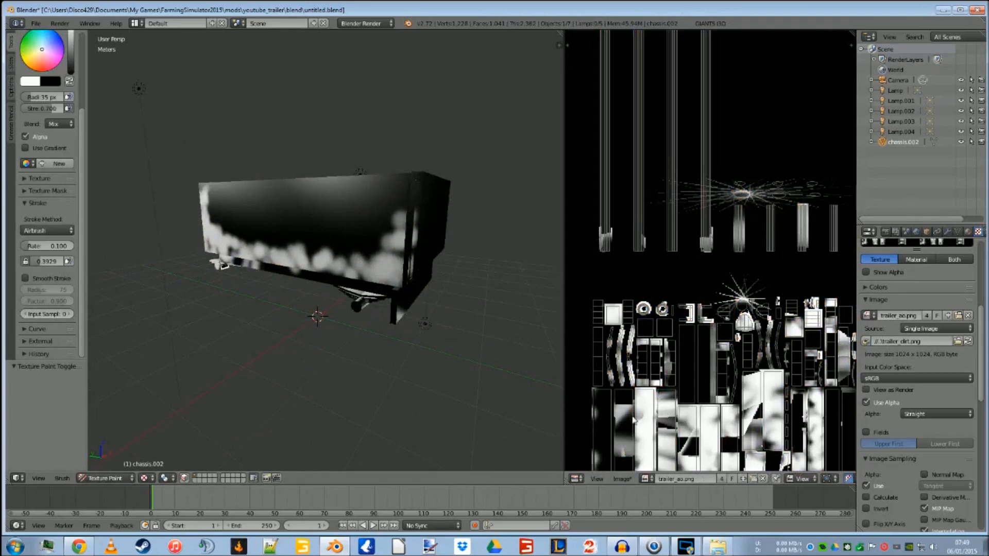
{"action": "middle_click_drag", "start_coordinate": [448, 338], "coordinate": [356, 291]}
{"action": "mouse_move", "coordinate": [331, 252]}
{"action": "left_mouse_down"}
{"action": "mouse_move", "coordinate": [325, 323]}
{"action": "mouse_move", "coordinate": [331, 261]}
{"action": "left_mouse_up"}
{"action": "middle_click_drag", "start_coordinate": [481, 353], "coordinate": [397, 378]}
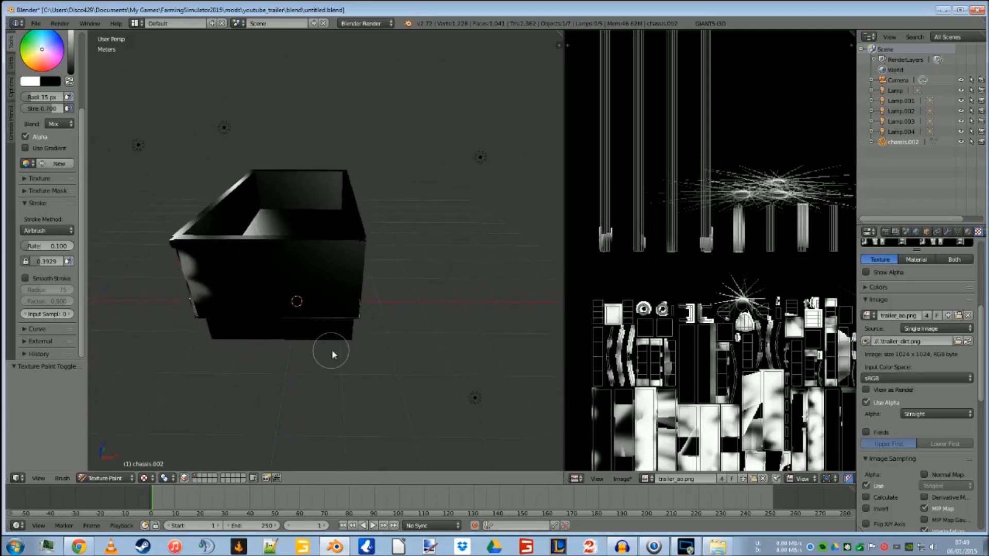
{"action": "middle_click_drag", "start_coordinate": [338, 364], "coordinate": [355, 208]}
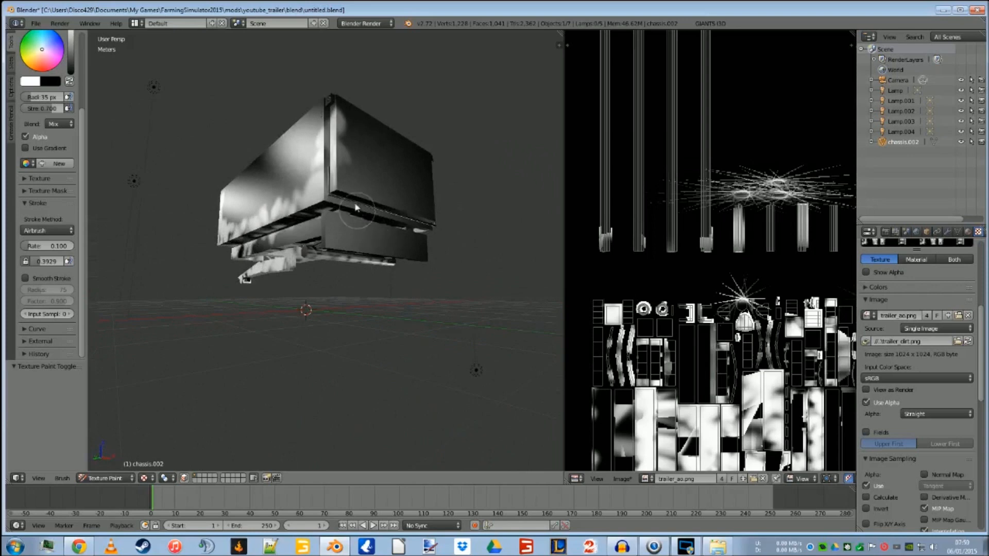
{"action": "mouse_move", "coordinate": [340, 190]}
{"action": "left_mouse_down"}
{"action": "mouse_move", "coordinate": [390, 203]}
{"action": "mouse_move", "coordinate": [432, 272]}
{"action": "left_mouse_up"}
{"action": "middle_click_drag", "start_coordinate": [432, 272], "coordinate": [381, 291]}
{"action": "mouse_move", "coordinate": [217, 264]}
{"action": "left_mouse_down"}
{"action": "mouse_move", "coordinate": [310, 247]}
{"action": "mouse_move", "coordinate": [349, 255]}
{"action": "mouse_move", "coordinate": [331, 252]}
{"action": "mouse_move", "coordinate": [352, 230]}
{"action": "left_mouse_up"}
{"action": "mouse_move", "coordinate": [353, 196]}
{"action": "left_mouse_down"}
{"action": "mouse_move", "coordinate": [346, 217]}
{"action": "mouse_move", "coordinate": [298, 254]}
{"action": "mouse_move", "coordinate": [211, 233]}
{"action": "mouse_move", "coordinate": [210, 217]}
{"action": "mouse_move", "coordinate": [265, 240]}
{"action": "mouse_move", "coordinate": [322, 219]}
{"action": "mouse_move", "coordinate": [294, 235]}
{"action": "left_mouse_up"}
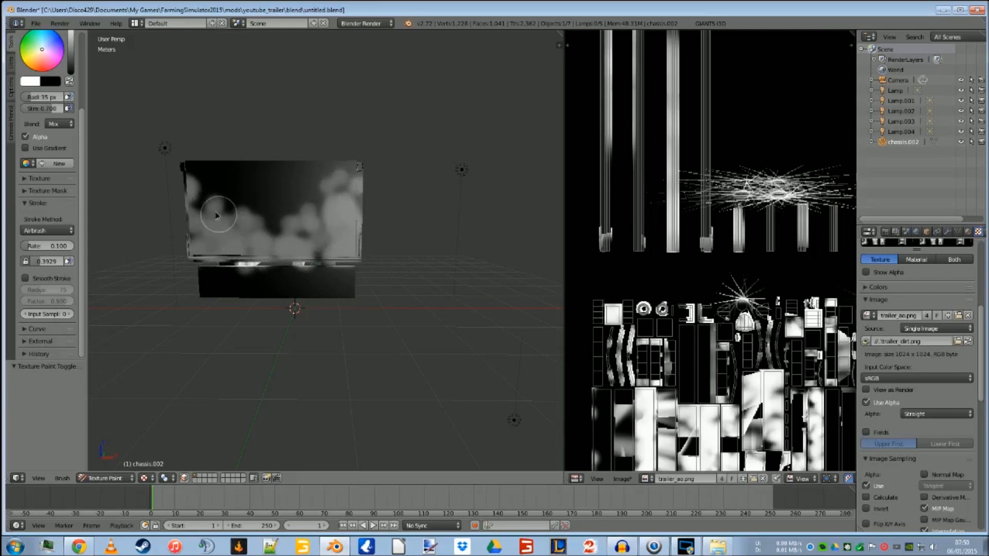
Step: Paint white dirt beneath the trailer's rear end and on the front part of the side chassis rail
{"action": "mouse_move", "coordinate": [261, 325]}
{"action": "middle_mouse_down"}
{"action": "mouse_move", "coordinate": [294, 293]}
{"action": "mouse_move", "coordinate": [273, 248]}
{"action": "middle_mouse_up"}
{"action": "mouse_move", "coordinate": [258, 217]}
{"action": "left_mouse_down"}
{"action": "mouse_move", "coordinate": [385, 219]}
{"action": "mouse_move", "coordinate": [377, 228]}
{"action": "mouse_move", "coordinate": [261, 229]}
{"action": "mouse_move", "coordinate": [378, 237]}
{"action": "mouse_move", "coordinate": [263, 222]}
{"action": "mouse_move", "coordinate": [324, 234]}
{"action": "left_mouse_up"}
{"action": "mouse_move", "coordinate": [324, 234]}
{"action": "middle_mouse_down"}
{"action": "mouse_move", "coordinate": [271, 277]}
{"action": "mouse_move", "coordinate": [289, 261]}
{"action": "middle_mouse_up"}
{"action": "mouse_move", "coordinate": [249, 237]}
{"action": "left_mouse_down"}
{"action": "mouse_move", "coordinate": [285, 240]}
{"action": "mouse_move", "coordinate": [256, 241]}
{"action": "left_mouse_up"}
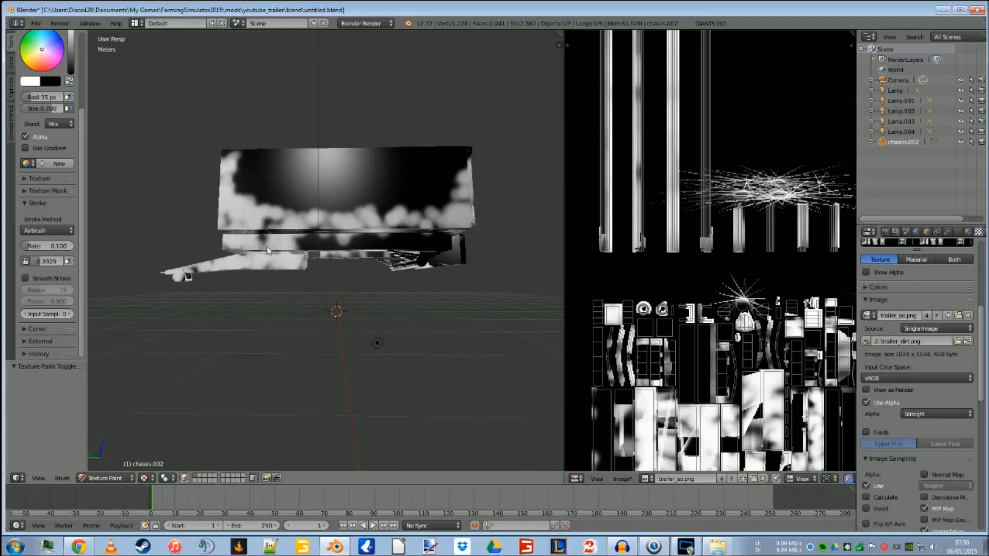
Step: Paint white dirt along the body's underside strip and chassis rail on the second side, back to the rear corner
{"action": "scroll", "coordinate": [294, 263], "scroll_direction": "up", "scroll_amount": 6}
{"action": "scroll", "coordinate": [301, 265], "scroll_direction": "down", "scroll_amount": 3}
{"action": "middle_click_drag", "start_coordinate": [342, 338], "coordinate": [338, 311]}
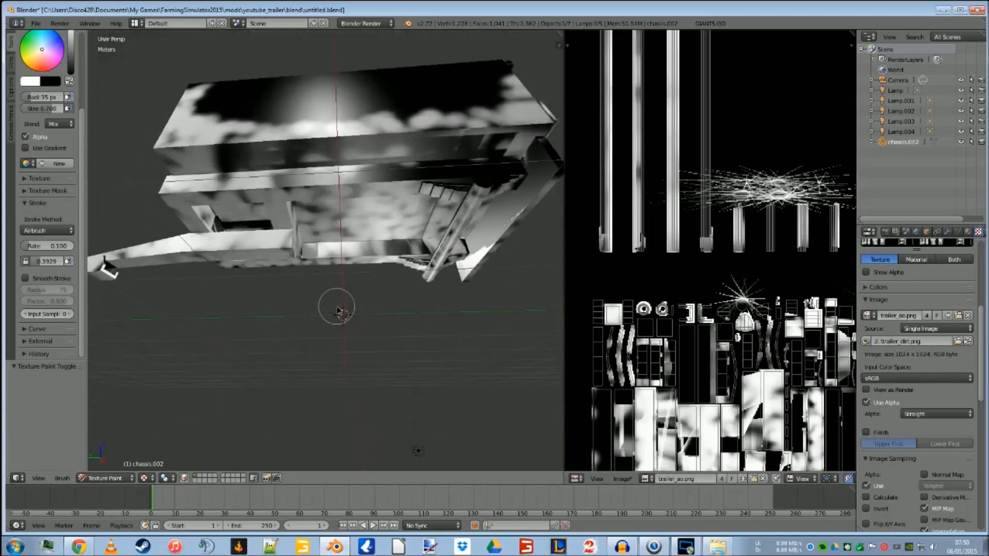
{"action": "mouse_move", "coordinate": [233, 172]}
{"action": "left_mouse_down"}
{"action": "mouse_move", "coordinate": [508, 177]}
{"action": "mouse_move", "coordinate": [244, 160]}
{"action": "mouse_move", "coordinate": [357, 149]}
{"action": "left_mouse_up"}
{"action": "mouse_move", "coordinate": [424, 147]}
{"action": "left_mouse_down"}
{"action": "mouse_move", "coordinate": [490, 142]}
{"action": "mouse_move", "coordinate": [444, 145]}
{"action": "mouse_move", "coordinate": [505, 157]}
{"action": "mouse_move", "coordinate": [376, 170]}
{"action": "mouse_move", "coordinate": [530, 166]}
{"action": "mouse_move", "coordinate": [497, 210]}
{"action": "left_mouse_up"}
Step: Paint white dirt close up on the crossbeam and the remaining dark areas around it beneath the trailer's rear
{"action": "mouse_move", "coordinate": [497, 210]}
{"action": "middle_mouse_down"}
{"action": "mouse_move", "coordinate": [420, 272]}
{"action": "mouse_move", "coordinate": [471, 249]}
{"action": "mouse_move", "coordinate": [441, 347]}
{"action": "mouse_move", "coordinate": [428, 253]}
{"action": "mouse_move", "coordinate": [414, 263]}
{"action": "middle_mouse_up"}
{"action": "scroll", "coordinate": [443, 350], "scroll_direction": "up", "scroll_amount": 4}
{"action": "mouse_move", "coordinate": [346, 247]}
{"action": "left_mouse_down"}
{"action": "mouse_move", "coordinate": [489, 238]}
{"action": "mouse_move", "coordinate": [437, 226]}
{"action": "left_mouse_up"}
{"action": "middle_click_drag", "start_coordinate": [437, 222], "coordinate": [449, 264]}
{"action": "scroll", "coordinate": [446, 274], "scroll_direction": "up", "scroll_amount": 2}
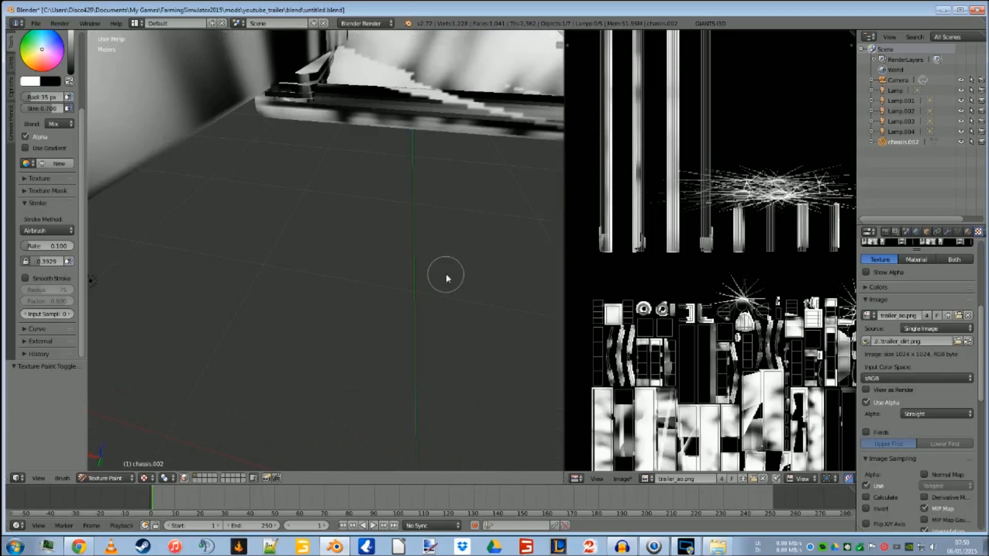
{"action": "mouse_move", "coordinate": [331, 104]}
{"action": "left_mouse_down"}
{"action": "mouse_move", "coordinate": [417, 104]}
{"action": "mouse_move", "coordinate": [363, 103]}
{"action": "mouse_move", "coordinate": [288, 82]}
{"action": "mouse_move", "coordinate": [366, 103]}
{"action": "mouse_move", "coordinate": [353, 93]}
{"action": "mouse_move", "coordinate": [546, 116]}
{"action": "mouse_move", "coordinate": [504, 124]}
{"action": "left_mouse_up"}
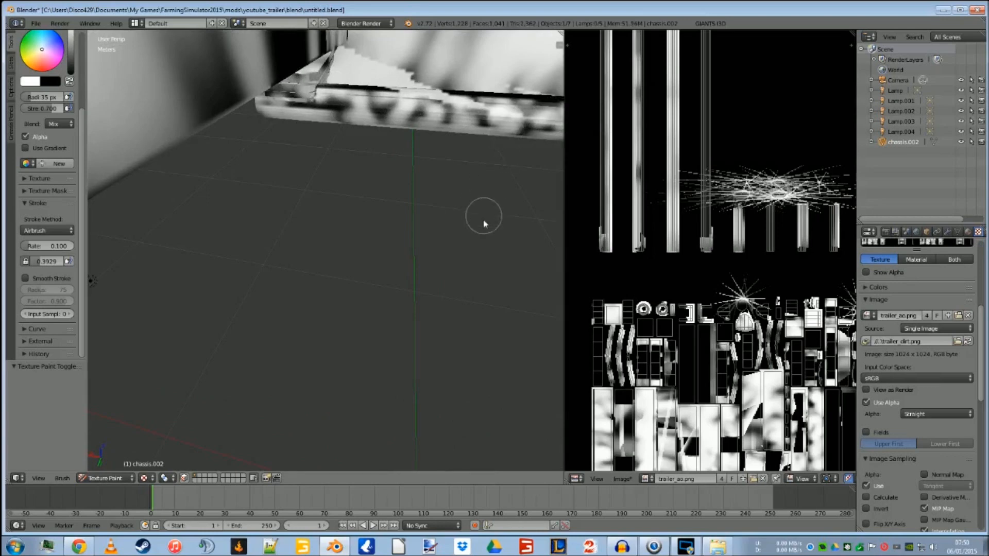
Step: Paint white dirt along the dark stretch of the crossbeam's face beneath the trailer's rear
{"action": "scroll", "coordinate": [397, 245], "scroll_direction": "down", "scroll_amount": 3}
{"action": "scroll", "coordinate": [396, 266], "scroll_direction": "up", "scroll_amount": 2}
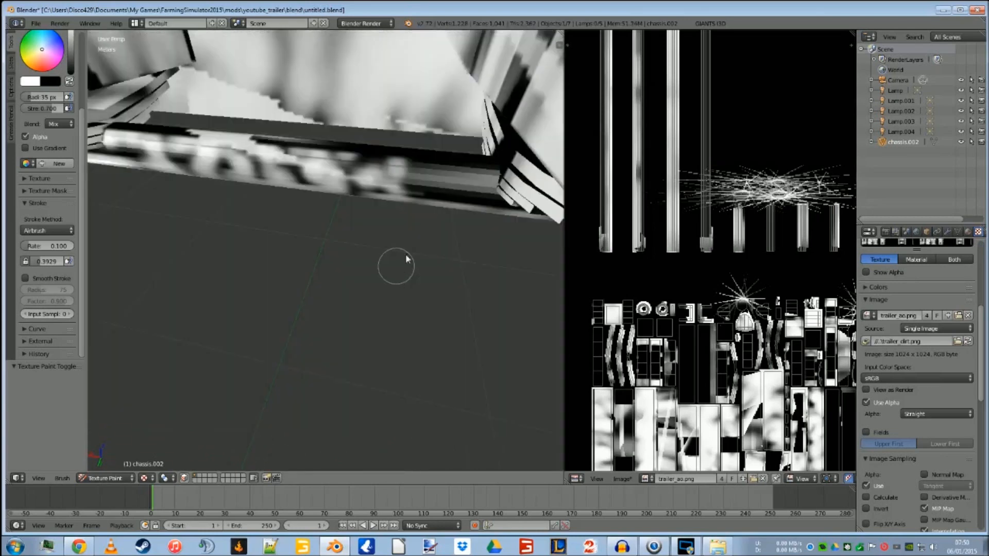
{"action": "mouse_move", "coordinate": [309, 161]}
{"action": "left_mouse_down"}
{"action": "mouse_move", "coordinate": [392, 168]}
{"action": "mouse_move", "coordinate": [484, 196]}
{"action": "mouse_move", "coordinate": [467, 175]}
{"action": "mouse_move", "coordinate": [355, 168]}
{"action": "mouse_move", "coordinate": [448, 191]}
{"action": "mouse_move", "coordinate": [129, 142]}
{"action": "mouse_move", "coordinate": [443, 159]}
{"action": "mouse_move", "coordinate": [407, 188]}
{"action": "left_mouse_up"}
{"action": "mouse_move", "coordinate": [407, 185]}
{"action": "middle_mouse_down"}
{"action": "mouse_move", "coordinate": [416, 277]}
{"action": "mouse_move", "coordinate": [394, 308]}
{"action": "middle_mouse_up"}
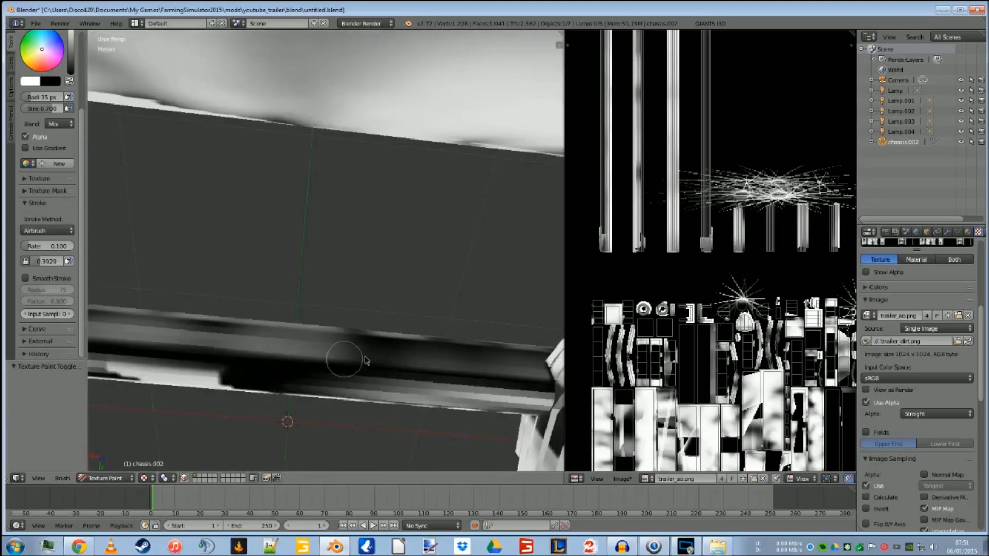
Step: Paint white dirt along the crossbeam's opposite, darker face towards the end where it meets the trailer body
{"action": "mouse_move", "coordinate": [331, 358]}
{"action": "middle_mouse_down"}
{"action": "mouse_move", "coordinate": [440, 324]}
{"action": "mouse_move", "coordinate": [481, 287]}
{"action": "mouse_move", "coordinate": [521, 274]}
{"action": "mouse_move", "coordinate": [526, 294]}
{"action": "mouse_move", "coordinate": [512, 280]}
{"action": "mouse_move", "coordinate": [518, 290]}
{"action": "middle_mouse_up"}
{"action": "mouse_move", "coordinate": [233, 197]}
{"action": "left_mouse_down"}
{"action": "mouse_move", "coordinate": [191, 206]}
{"action": "mouse_move", "coordinate": [137, 242]}
{"action": "mouse_move", "coordinate": [257, 178]}
{"action": "mouse_move", "coordinate": [331, 90]}
{"action": "mouse_move", "coordinate": [185, 170]}
{"action": "mouse_move", "coordinate": [122, 237]}
{"action": "mouse_move", "coordinate": [134, 211]}
{"action": "mouse_move", "coordinate": [185, 201]}
{"action": "mouse_move", "coordinate": [165, 239]}
{"action": "mouse_move", "coordinate": [360, 101]}
{"action": "mouse_move", "coordinate": [383, 67]}
{"action": "mouse_move", "coordinate": [418, 66]}
{"action": "left_mouse_up"}
{"action": "scroll", "coordinate": [344, 156], "scroll_direction": "down", "scroll_amount": 1}
{"action": "middle_click_drag", "start_coordinate": [344, 157], "coordinate": [304, 212]}
{"action": "scroll", "coordinate": [342, 195], "scroll_direction": "up", "scroll_amount": 1}
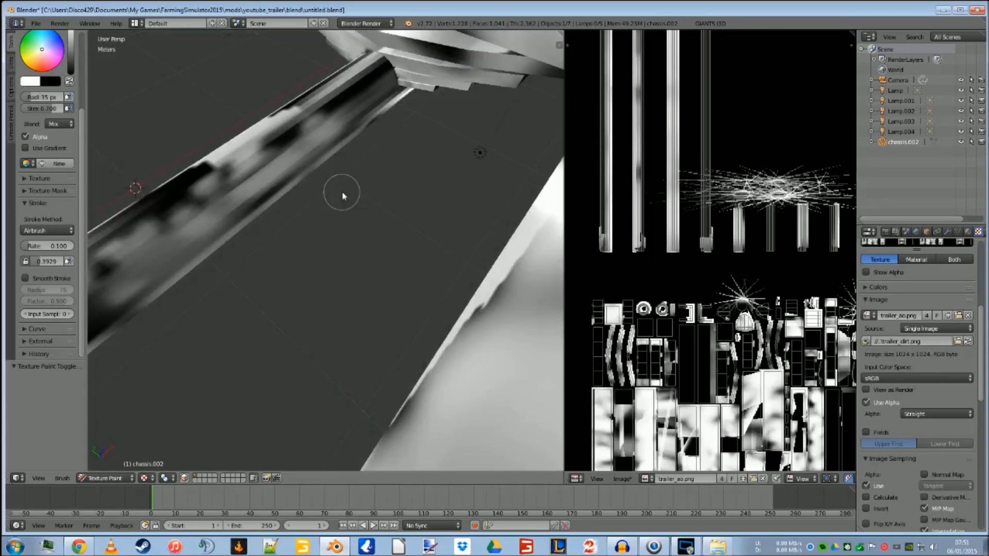
{"action": "mouse_move", "coordinate": [325, 136]}
{"action": "left_mouse_down"}
{"action": "mouse_move", "coordinate": [360, 93]}
{"action": "mouse_move", "coordinate": [332, 112]}
{"action": "left_mouse_up"}
{"action": "middle_click_drag", "start_coordinate": [332, 156], "coordinate": [352, 138]}
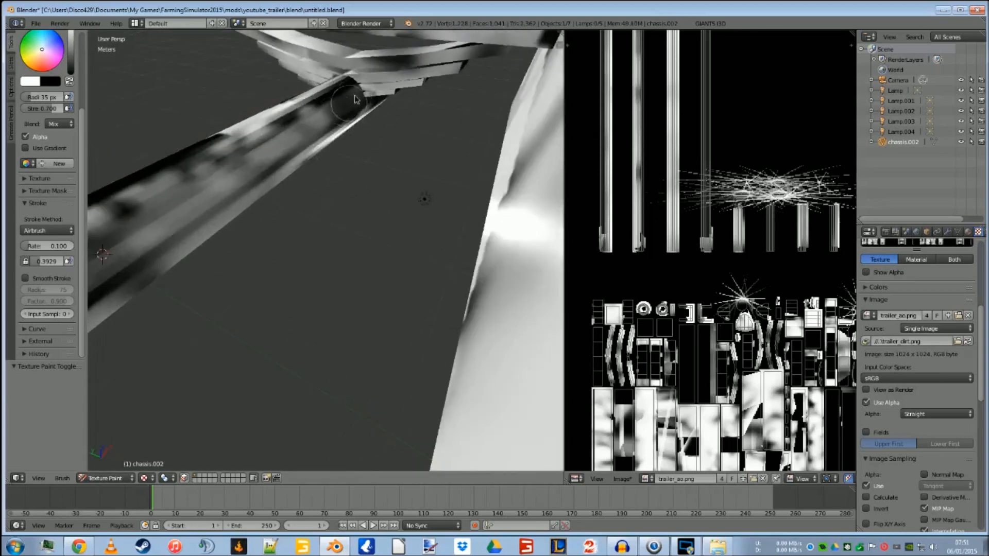
{"action": "middle_click_drag", "start_coordinate": [330, 105], "coordinate": [356, 154]}
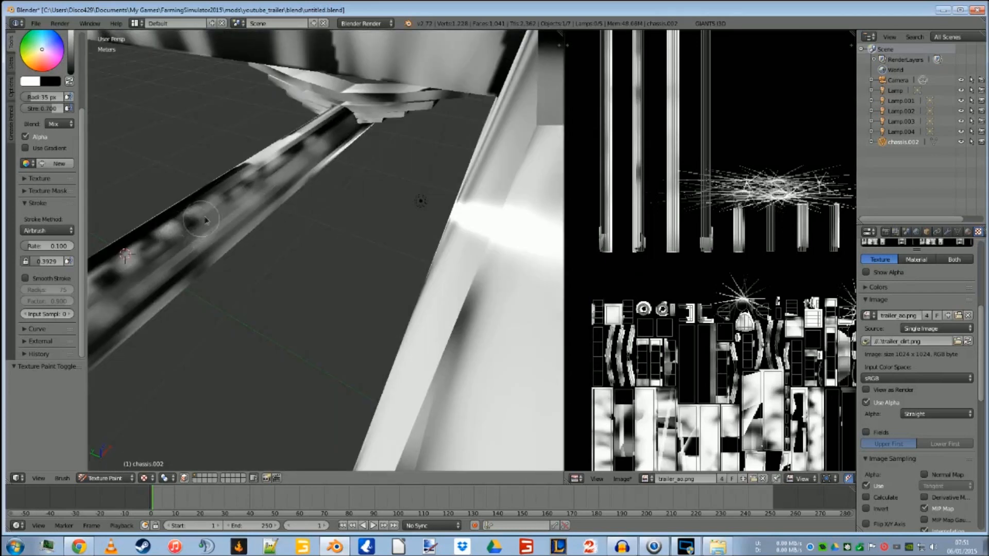
{"action": "middle_click_drag", "start_coordinate": [356, 169], "coordinate": [349, 177]}
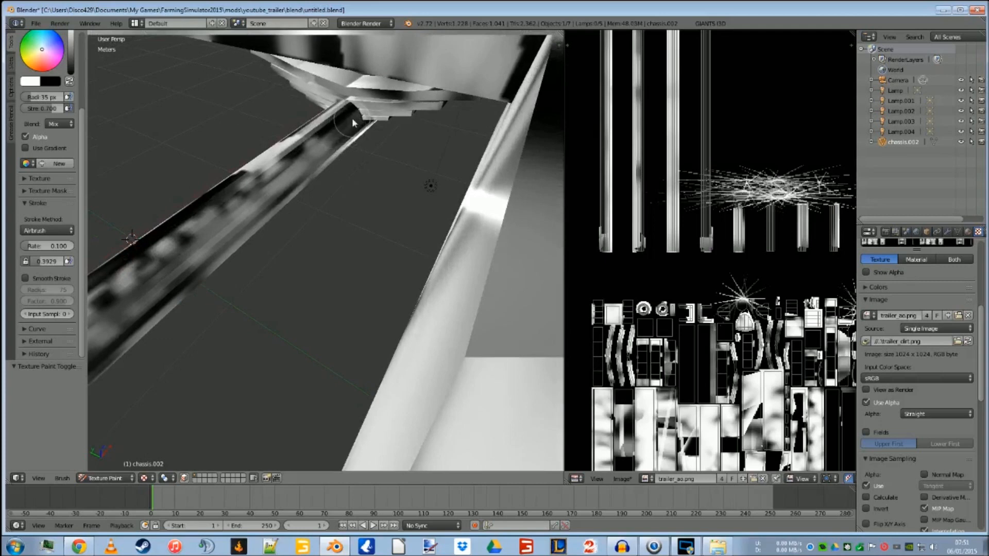
Step: Add white dirt to the lower part and side edge of the trailer's front panel above the drawbar
{"action": "scroll", "coordinate": [359, 190], "scroll_direction": "down", "scroll_amount": 10}
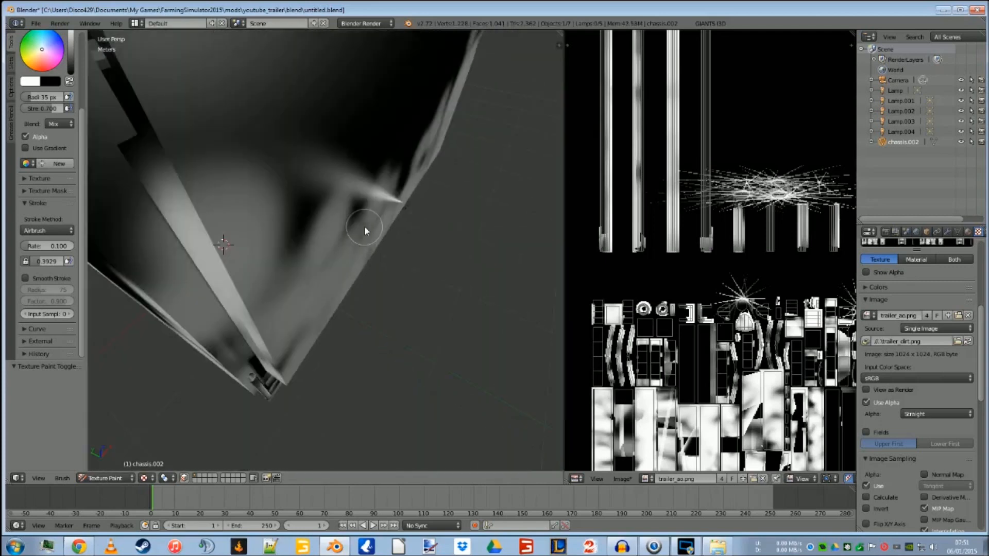
{"action": "mouse_move", "coordinate": [319, 248]}
{"action": "middle_mouse_down"}
{"action": "mouse_move", "coordinate": [205, 210]}
{"action": "mouse_move", "coordinate": [342, 293]}
{"action": "mouse_move", "coordinate": [246, 264]}
{"action": "mouse_move", "coordinate": [213, 295]}
{"action": "mouse_move", "coordinate": [265, 278]}
{"action": "middle_mouse_up"}
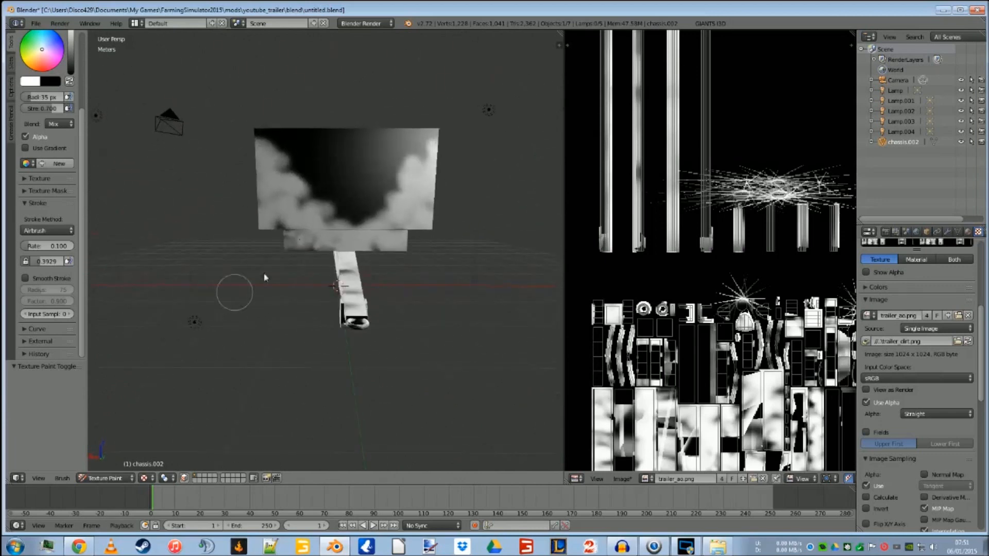
{"action": "mouse_move", "coordinate": [379, 212]}
{"action": "left_mouse_down"}
{"action": "mouse_move", "coordinate": [395, 207]}
{"action": "mouse_move", "coordinate": [413, 147]}
{"action": "mouse_move", "coordinate": [420, 164]}
{"action": "left_mouse_up"}
{"action": "mouse_move", "coordinate": [386, 213]}
{"action": "middle_mouse_down"}
{"action": "mouse_move", "coordinate": [302, 256]}
{"action": "mouse_move", "coordinate": [371, 272]}
{"action": "mouse_move", "coordinate": [403, 332]}
{"action": "mouse_move", "coordinate": [400, 260]}
{"action": "mouse_move", "coordinate": [283, 236]}
{"action": "mouse_move", "coordinate": [227, 281]}
{"action": "mouse_move", "coordinate": [252, 288]}
{"action": "mouse_move", "coordinate": [276, 249]}
{"action": "mouse_move", "coordinate": [232, 227]}
{"action": "mouse_move", "coordinate": [219, 246]}
{"action": "mouse_move", "coordinate": [226, 242]}
{"action": "middle_mouse_up"}
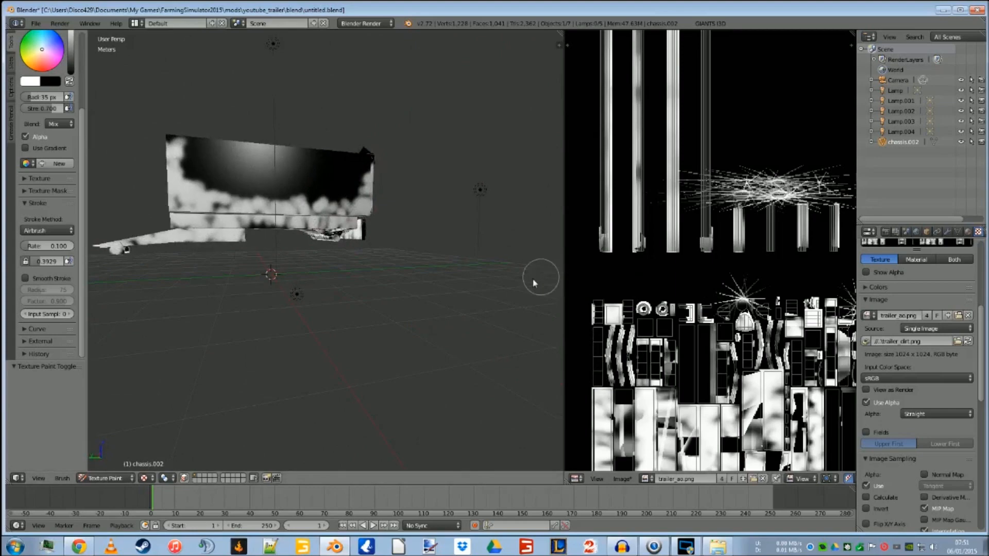
Step: Join the 3D view into the image editor and bring the whole dirt texture into view
{"action": "right_click", "coordinate": [563, 265]}
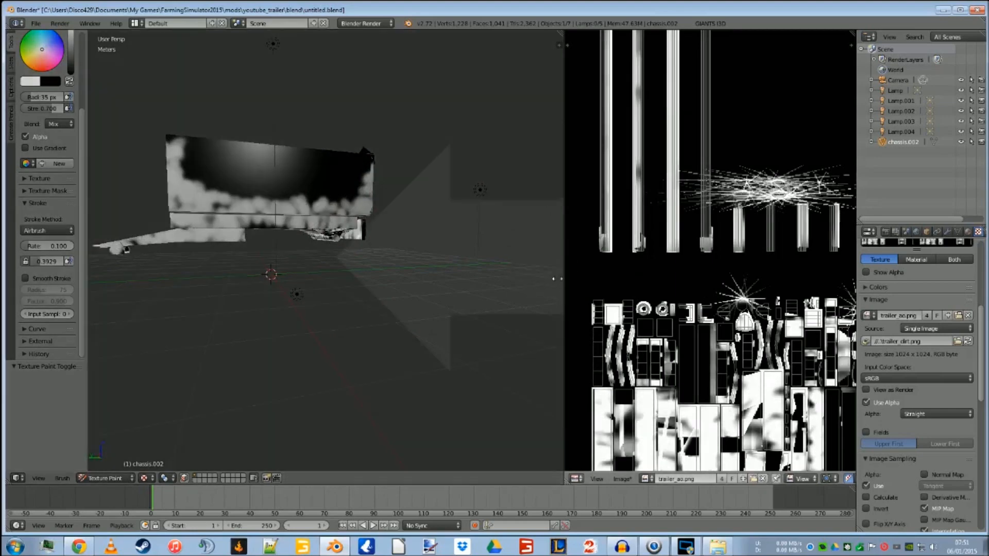
{"action": "left_click", "coordinate": [542, 274]}
{"action": "left_click", "coordinate": [493, 284]}
{"action": "scroll", "coordinate": [499, 304], "scroll_direction": "down", "scroll_amount": 5}
{"action": "middle_click_drag", "start_coordinate": [393, 305], "coordinate": [466, 263]}
Step: Save the painted image over trailer_dirt.png in the youtube_trailer folder and close Blender
{"action": "left_click", "coordinate": [64, 478]}
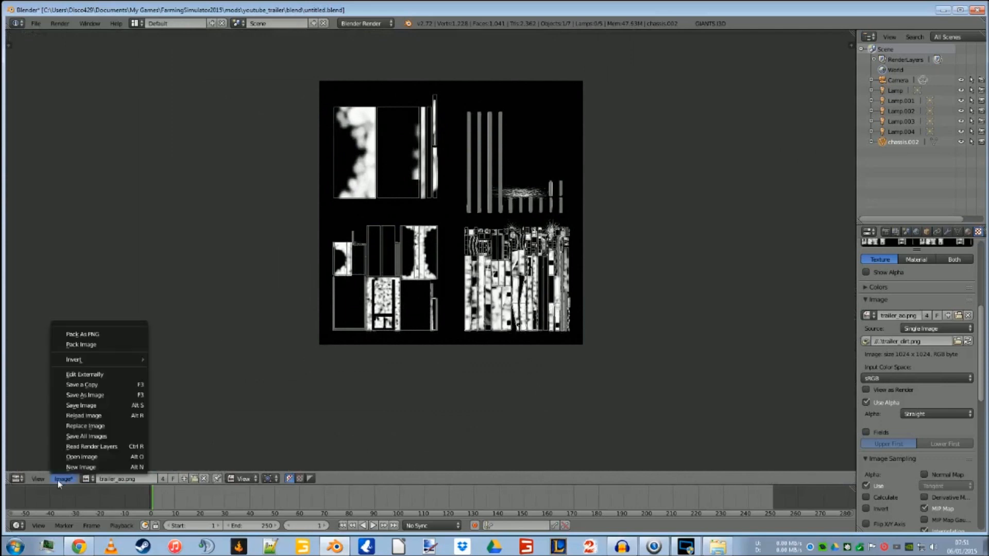
{"action": "left_click", "coordinate": [105, 399]}
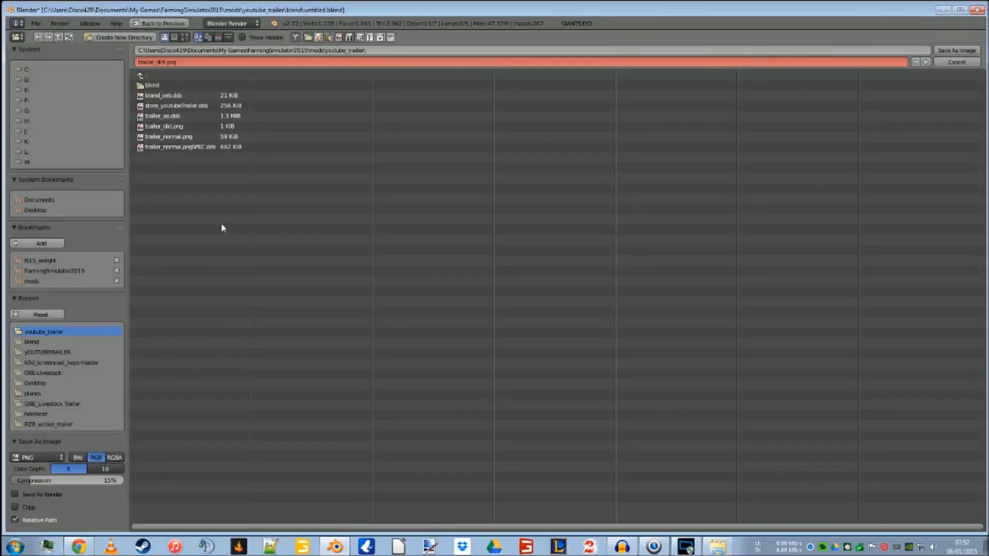
{"action": "double_click", "coordinate": [166, 131]}
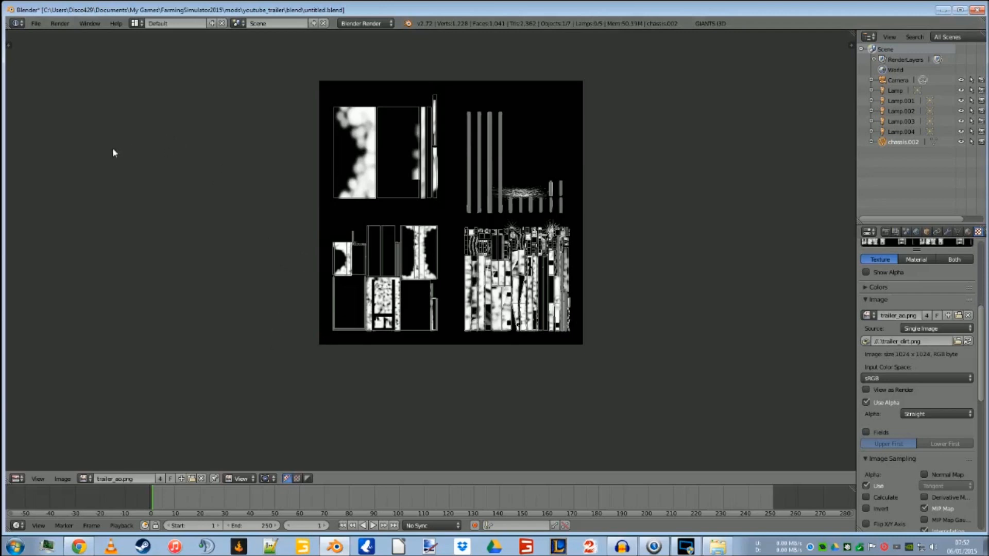
{"action": "left_click", "coordinate": [977, 11]}
{"action": "left_click", "coordinate": [503, 315]}
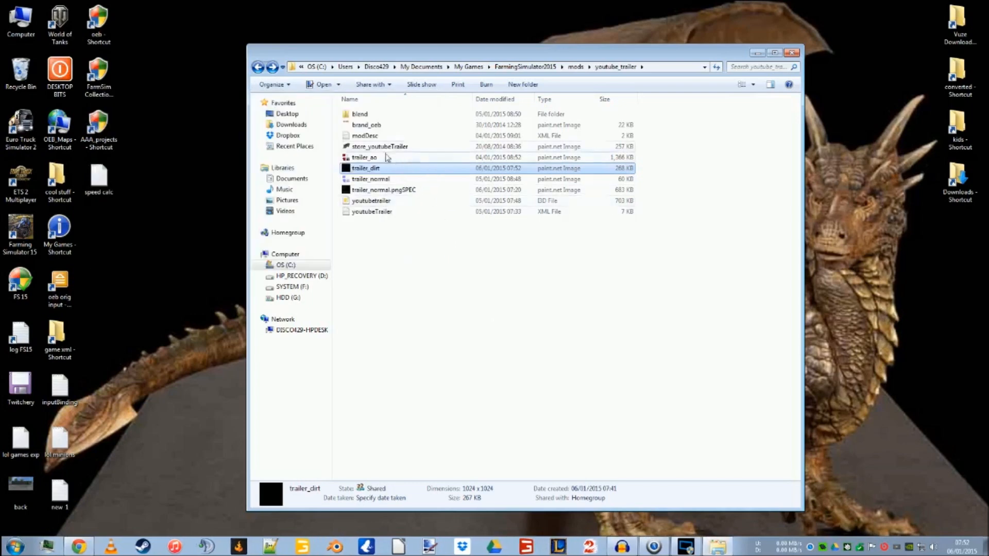
Step: Reopen untitled.blend from the mod's blend folder to view the last saved scene, and close it again
{"action": "left_click", "coordinate": [360, 118]}
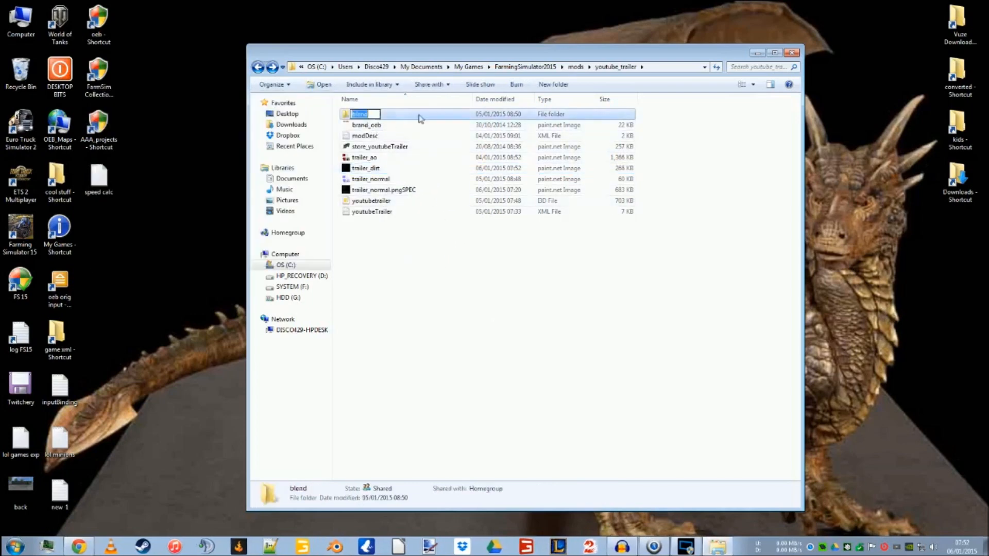
{"action": "double_click", "coordinate": [375, 118]}
{"action": "double_click", "coordinate": [369, 127]}
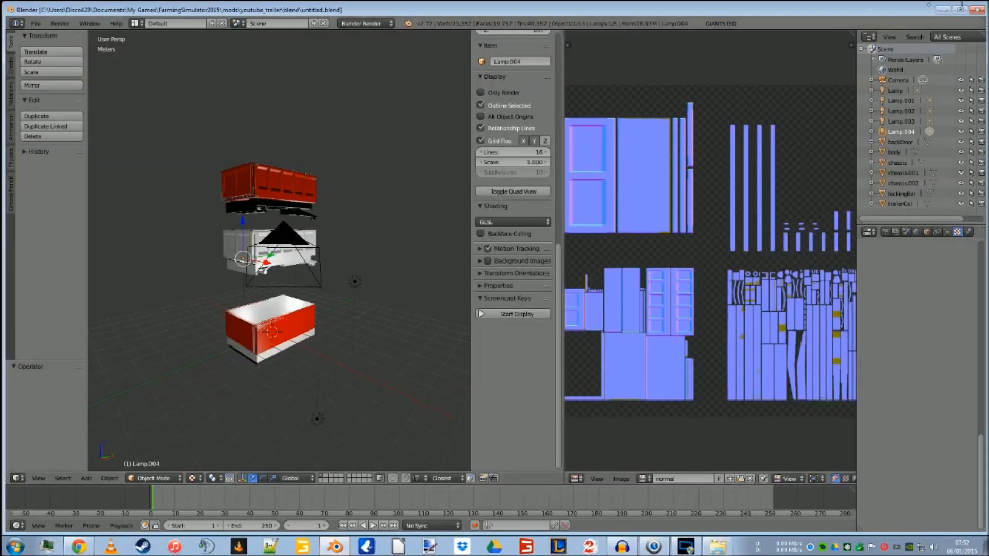
{"action": "left_click", "coordinate": [977, 11]}
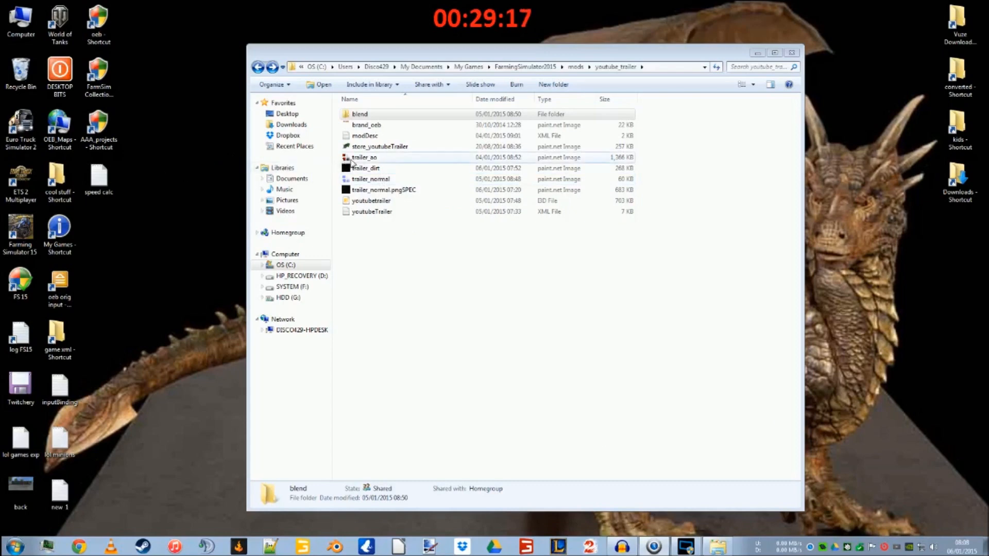
Step: Browse to the brantner trailer folder under data\vehicles\trailers in the Farming Simulator 2015 installation on drive C
{"action": "double_click", "coordinate": [20, 20]}
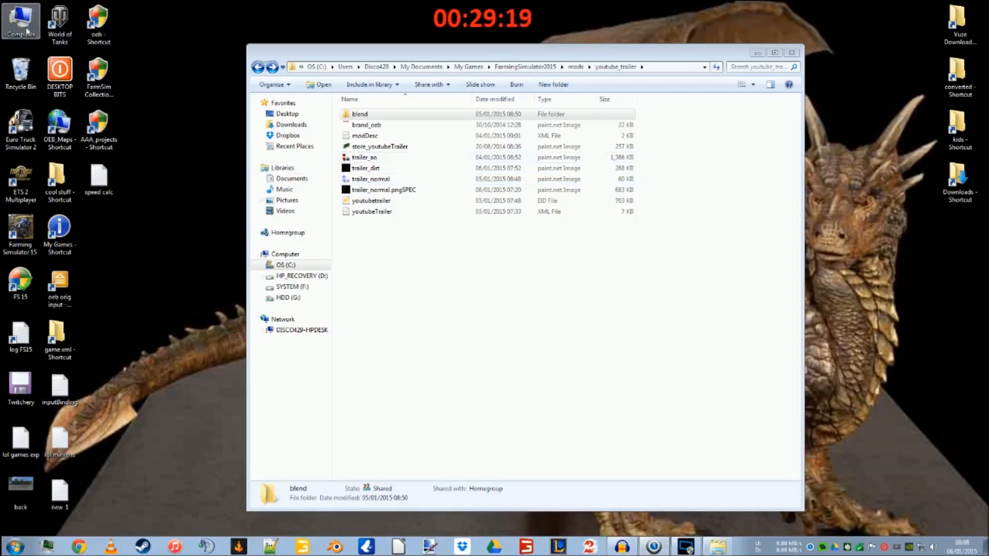
{"action": "double_click", "coordinate": [415, 96]}
{"action": "double_click", "coordinate": [410, 149]}
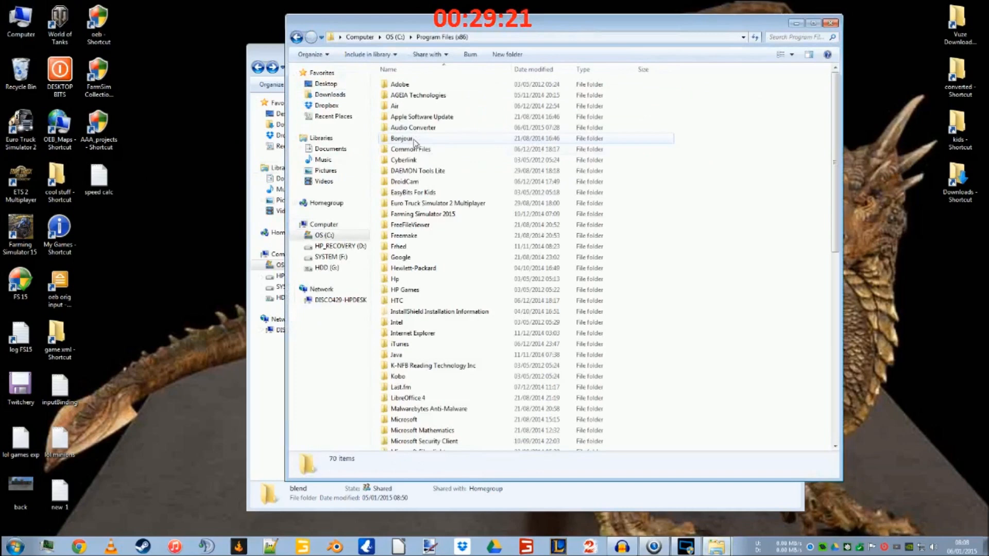
{"action": "double_click", "coordinate": [418, 217]}
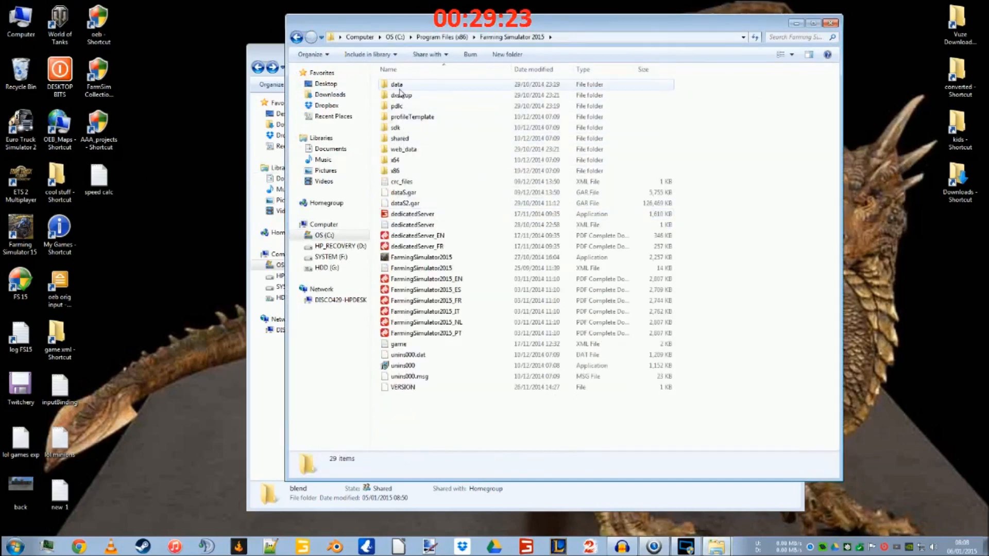
{"action": "double_click", "coordinate": [407, 98]}
{"action": "double_click", "coordinate": [402, 160]}
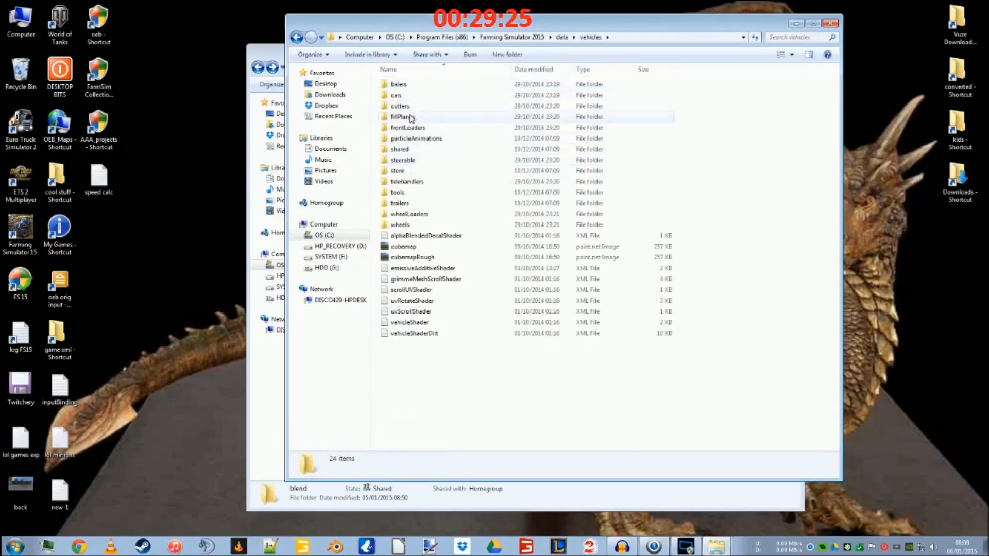
{"action": "double_click", "coordinate": [402, 203]}
{"action": "double_click", "coordinate": [405, 118]}
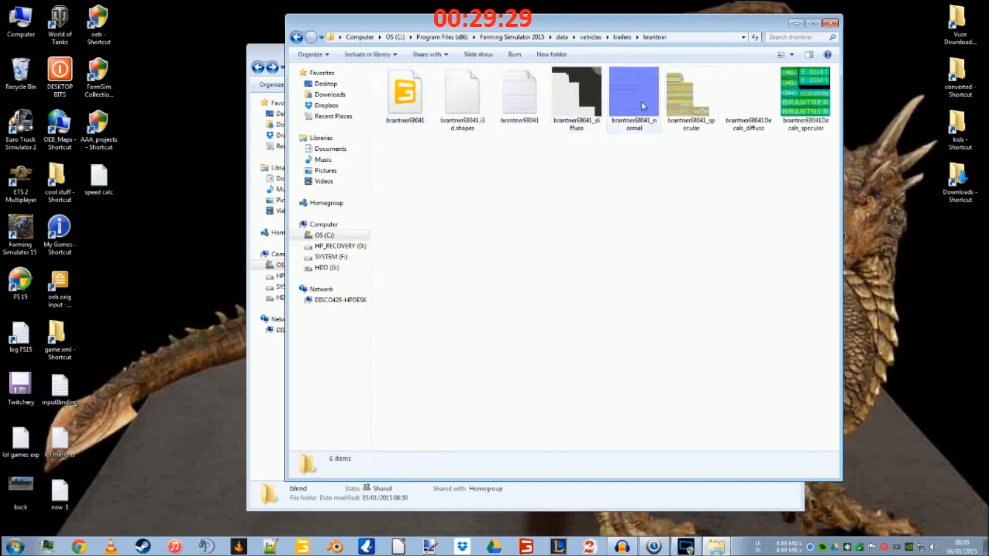
Step: Open brantnerE8041_specular in paint.net and check its pixel size without resizing it
{"action": "double_click", "coordinate": [684, 109]}
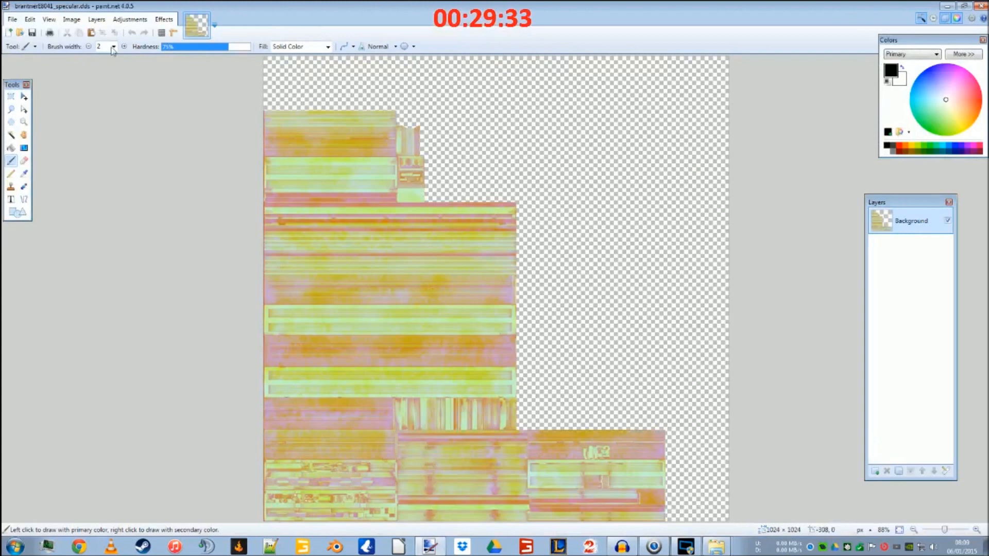
{"action": "left_click", "coordinate": [72, 19]}
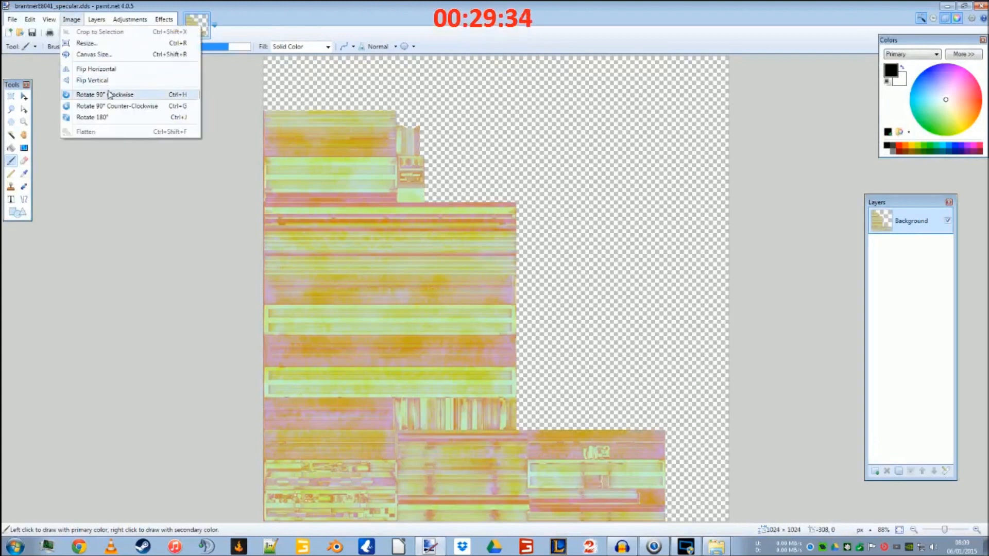
{"action": "left_click", "coordinate": [87, 43]}
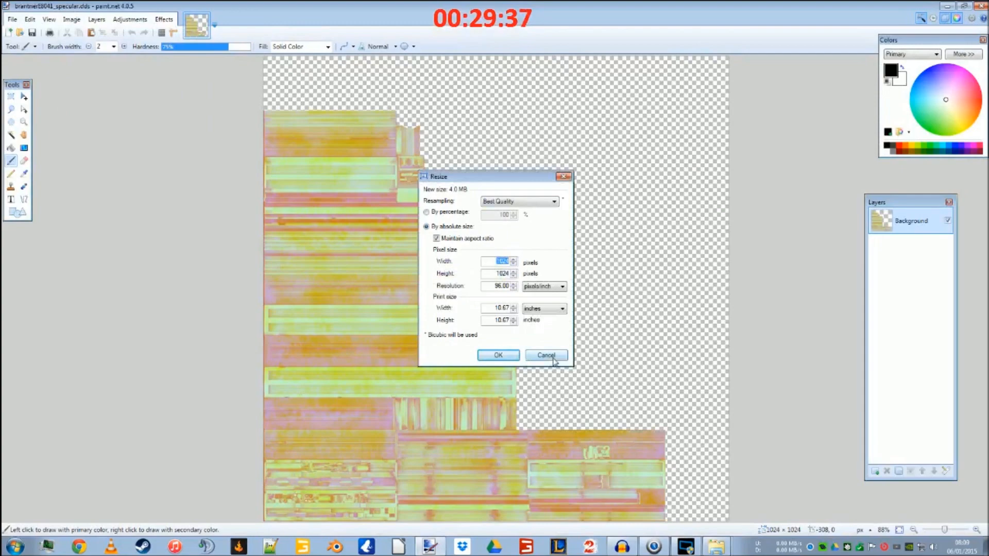
{"action": "left_click", "coordinate": [547, 356]}
{"action": "left_click", "coordinate": [947, 7]}
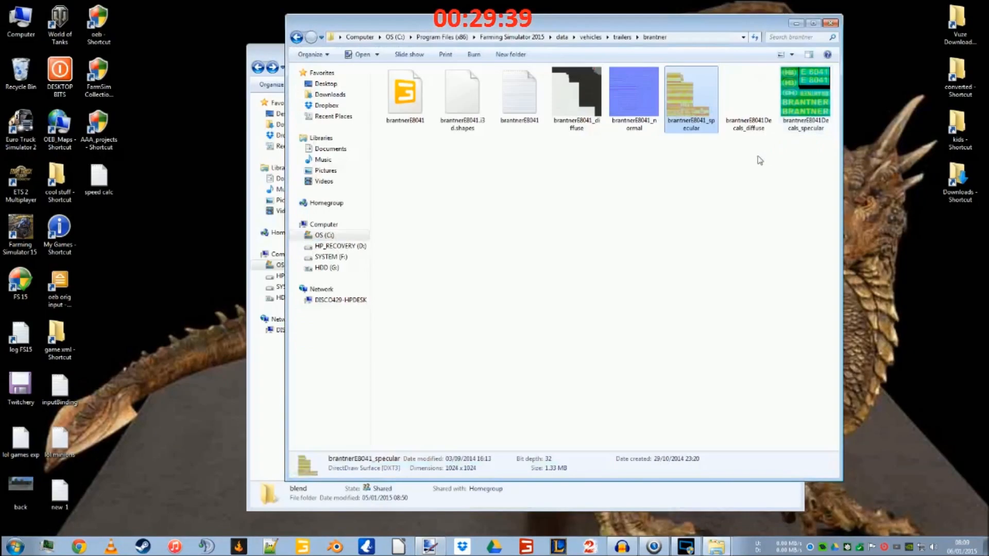
Step: Open trailer_ao from the youtube_trailer folder in paint.net and check its pixel size without resizing it
{"action": "left_click", "coordinate": [281, 56]}
{"action": "left_click", "coordinate": [370, 159]}
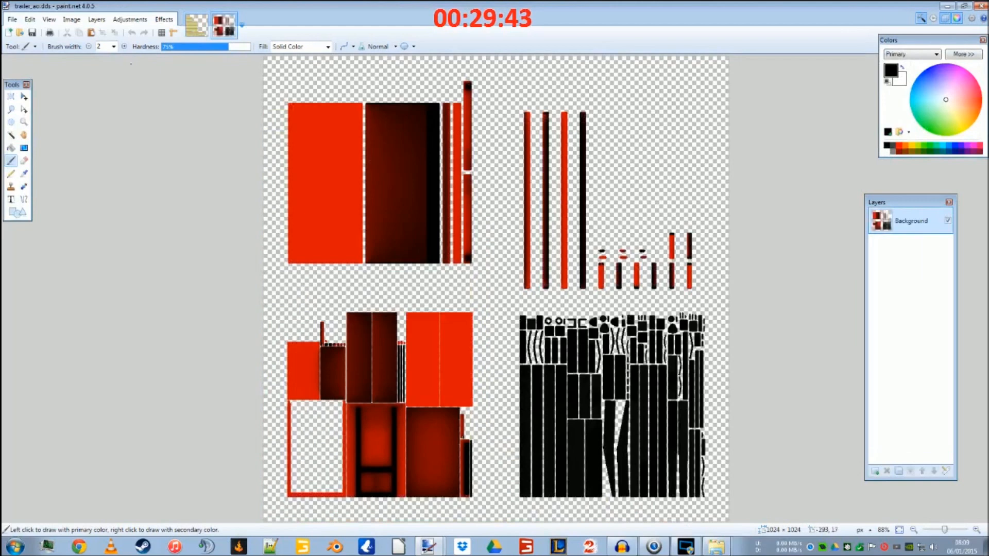
{"action": "left_click", "coordinate": [71, 20]}
{"action": "left_click", "coordinate": [96, 41]}
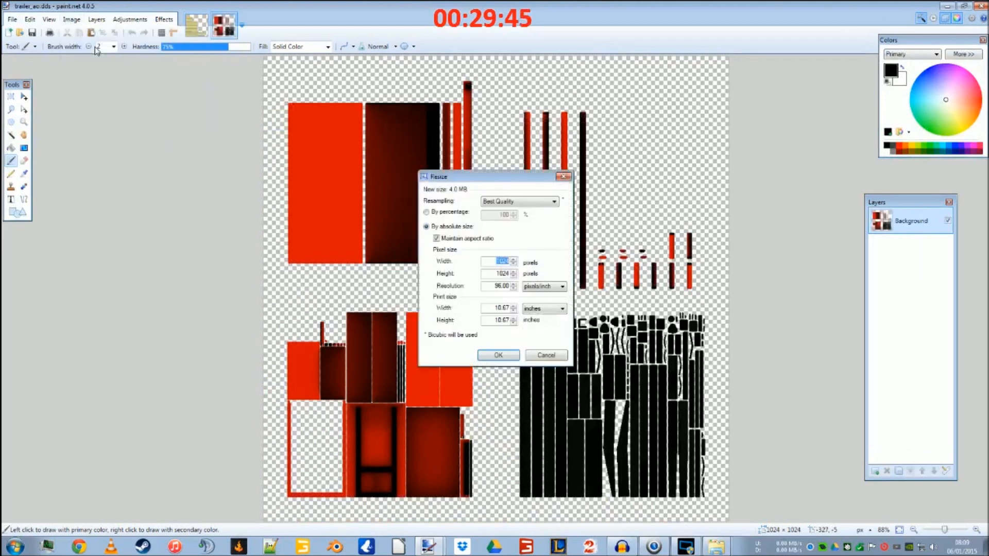
{"action": "left_click", "coordinate": [546, 355]}
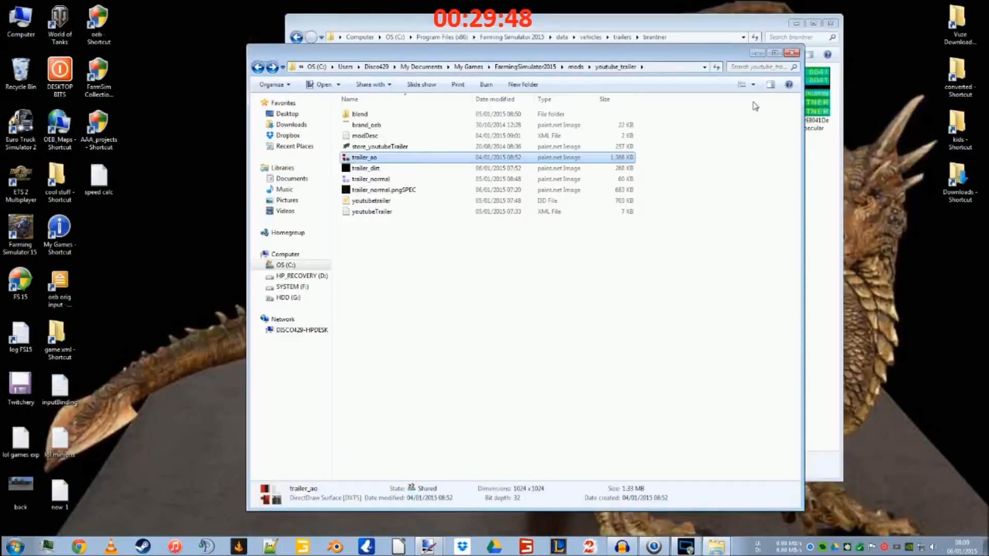
{"action": "left_click", "coordinate": [946, 6]}
Step: Open trailer_dirt and trailer_normal.pngSPEC from the youtube_trailer folder in paint.net
{"action": "double_click", "coordinate": [365, 169]}
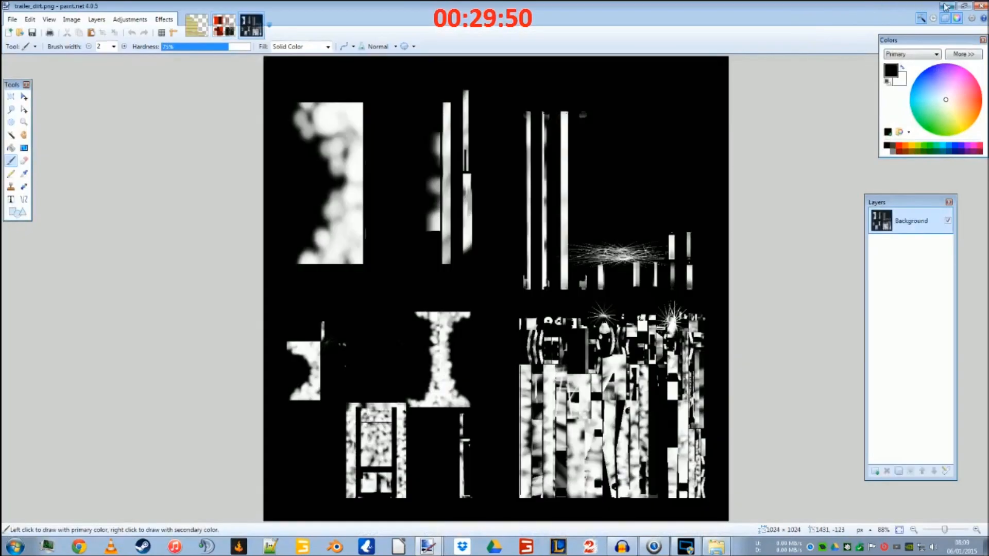
{"action": "left_click", "coordinate": [947, 6]}
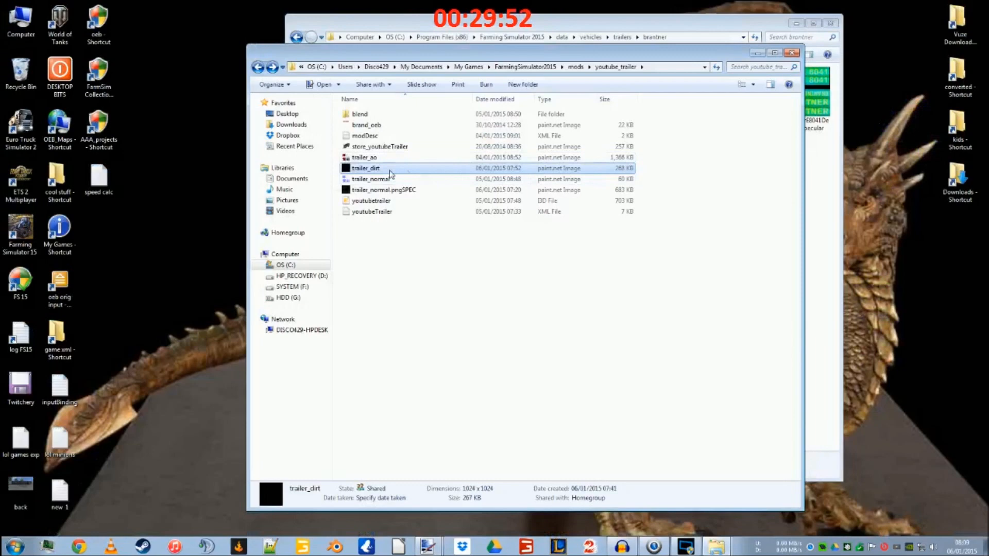
{"action": "double_click", "coordinate": [378, 190]}
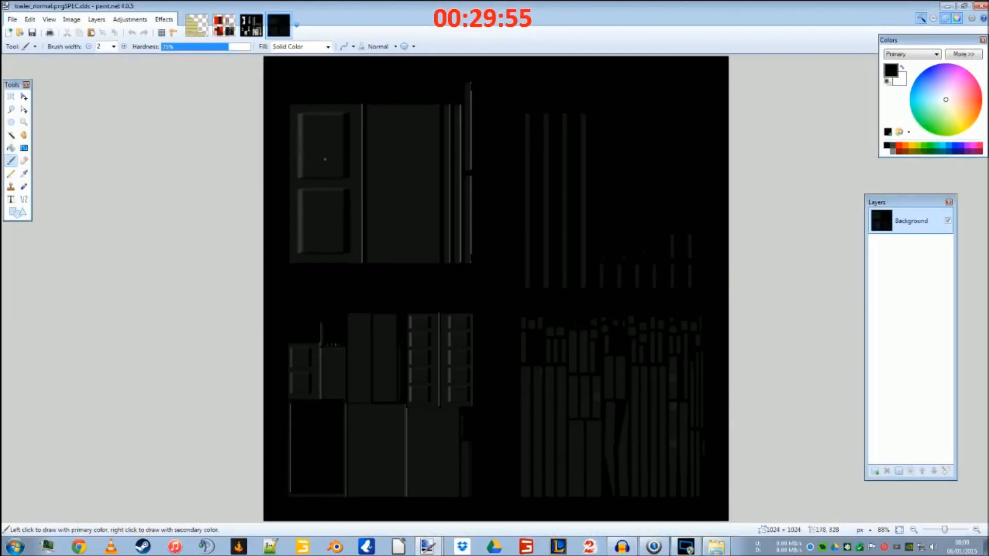
Step: Compare the trailer_ao texture with the brantnerE8041_specular texture, finishing on trailer_ao
{"action": "left_click", "coordinate": [224, 25]}
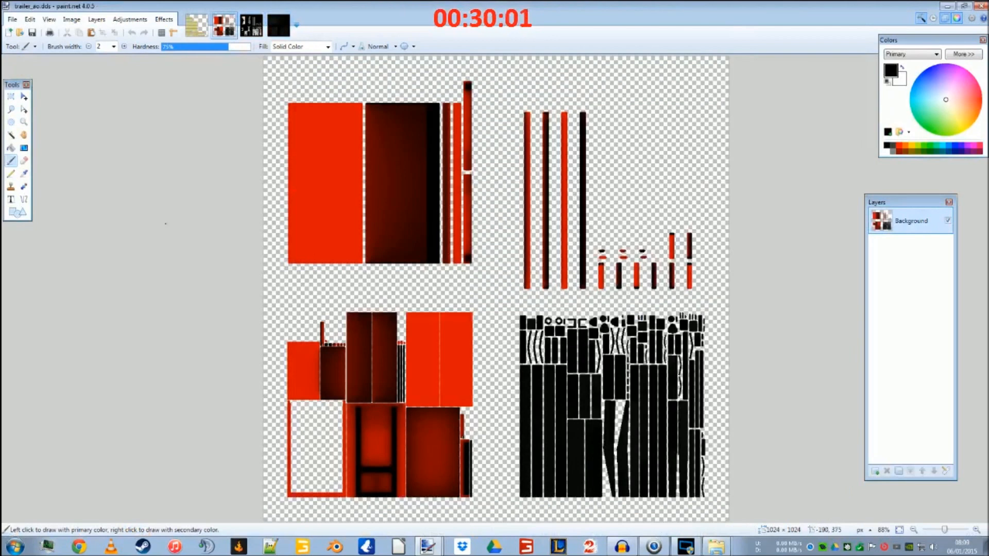
{"action": "left_click", "coordinate": [196, 28]}
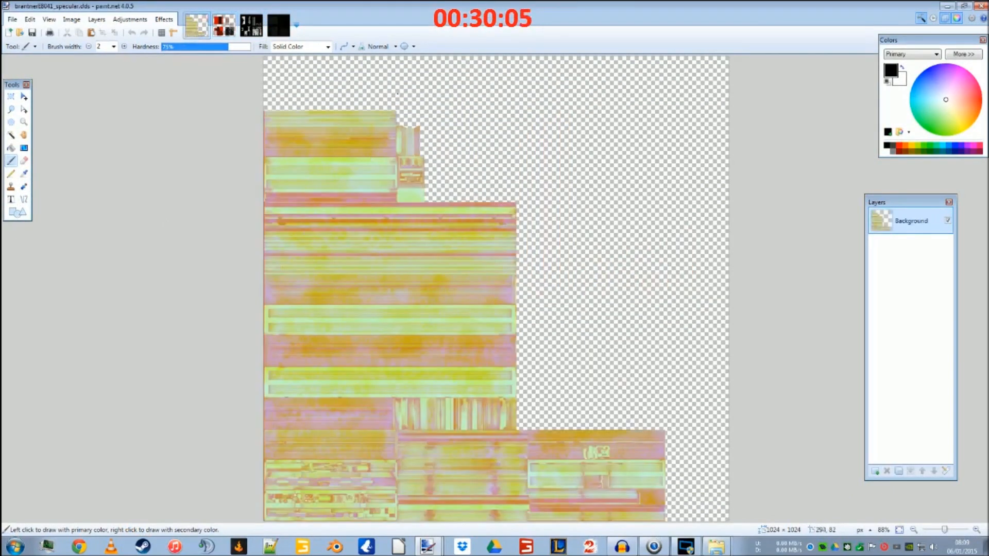
{"action": "left_click", "coordinate": [224, 27]}
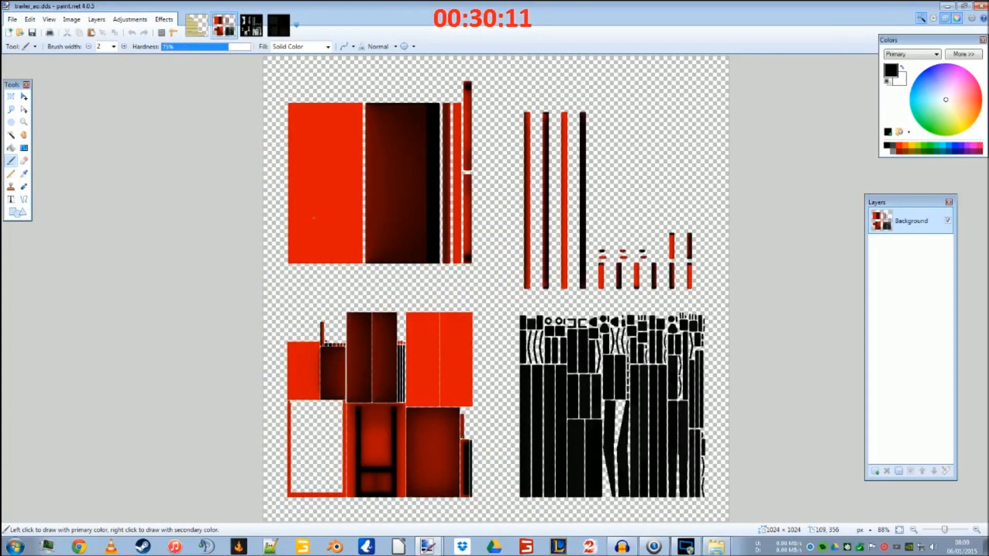
Step: Cut the whole trailer_dirt image and paste it into trailer_ao as a new layer
{"action": "left_click", "coordinate": [251, 26]}
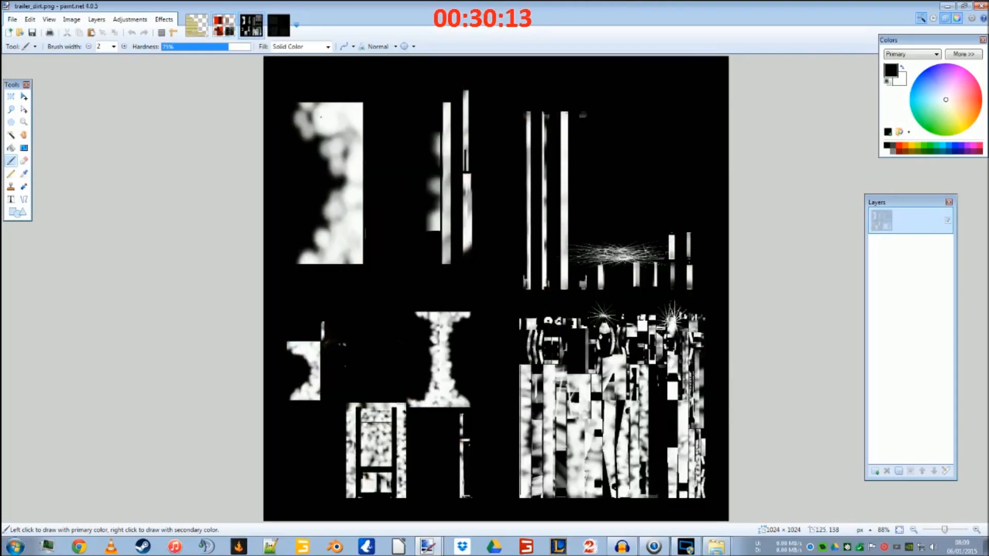
{"action": "key", "text": "s"}
{"action": "left_click_drag", "start_coordinate": [260, 58], "coordinate": [752, 528]}
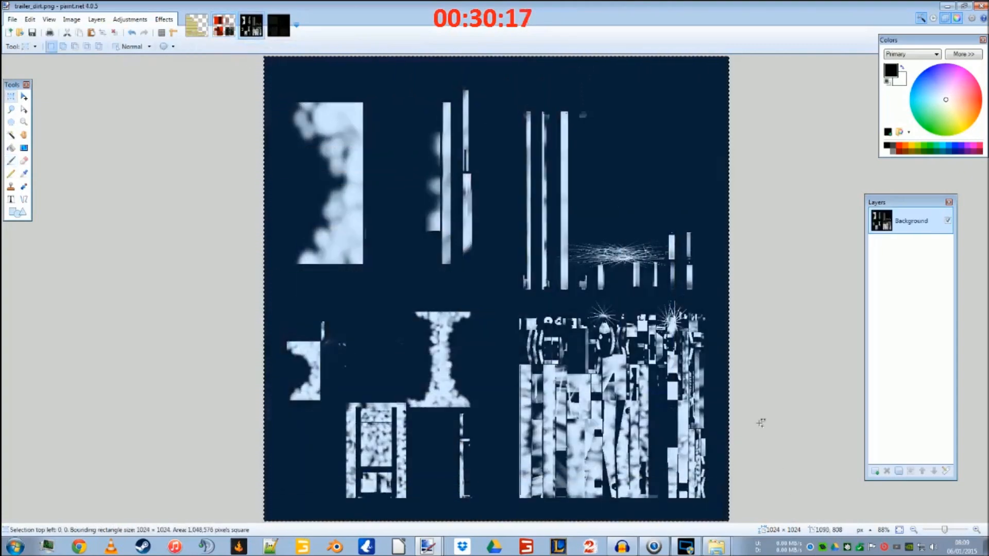
{"action": "key", "text": "Delete"}
{"action": "left_click", "coordinate": [224, 26]}
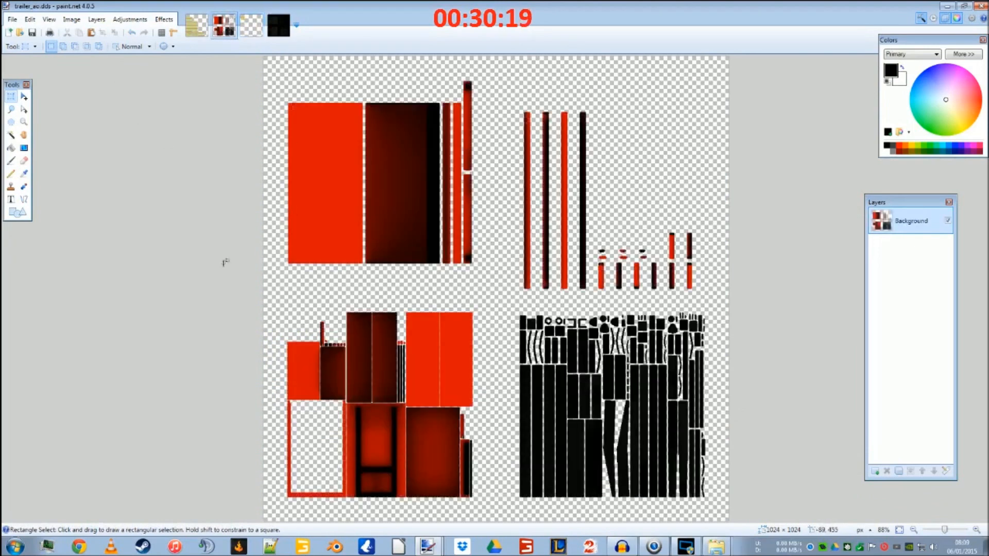
{"action": "key", "text": "ctrl+shift+v"}
Step: Cut the whole trailer_normal.pngSPEC image and paste it into trailer_ao as a new layer above the dirt layer
{"action": "left_click", "coordinate": [280, 32]}
{"action": "key", "text": "s"}
{"action": "left_click_drag", "start_coordinate": [263, 57], "coordinate": [755, 497]}
{"action": "key", "text": "ctrl+a"}
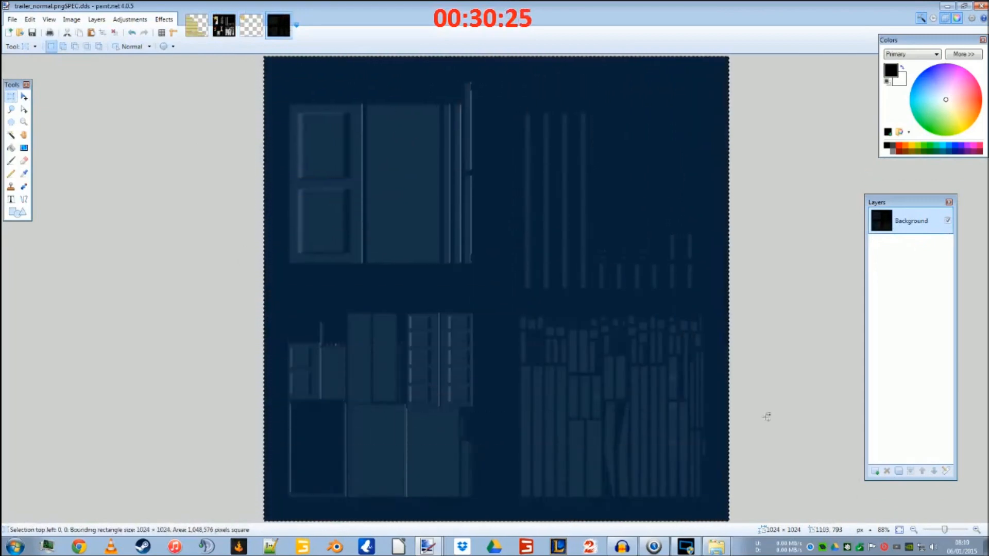
{"action": "key", "text": "Delete"}
{"action": "left_click", "coordinate": [225, 25]}
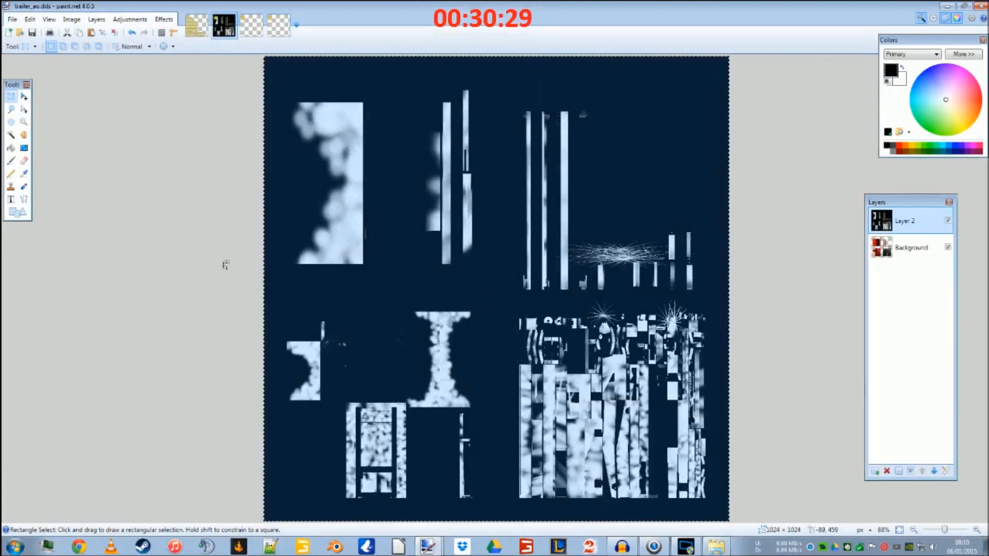
{"action": "key", "text": "ctrl+shift+v"}
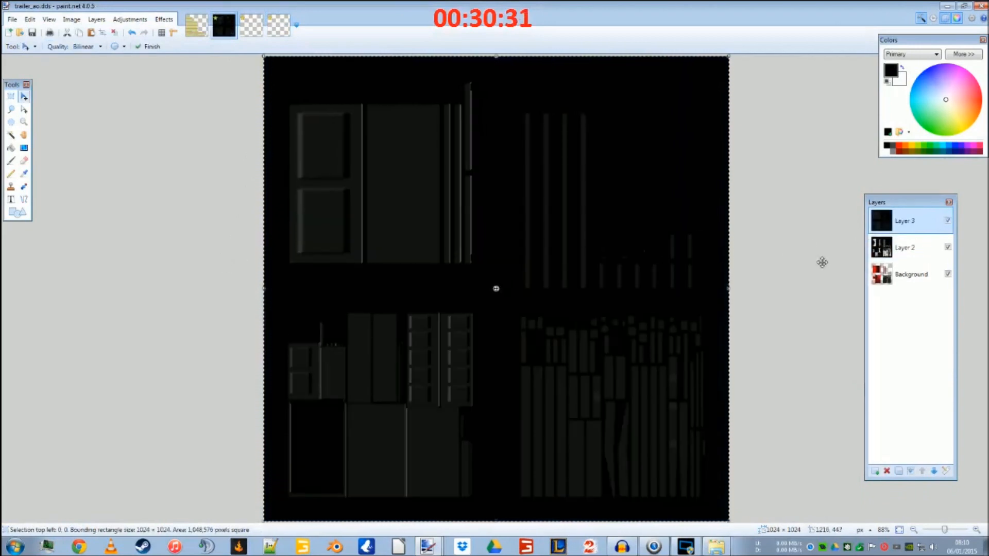
Step: Move the AO Background layer one place up, above the dirt layer, and make the dirt layer active
{"action": "left_click", "coordinate": [911, 275]}
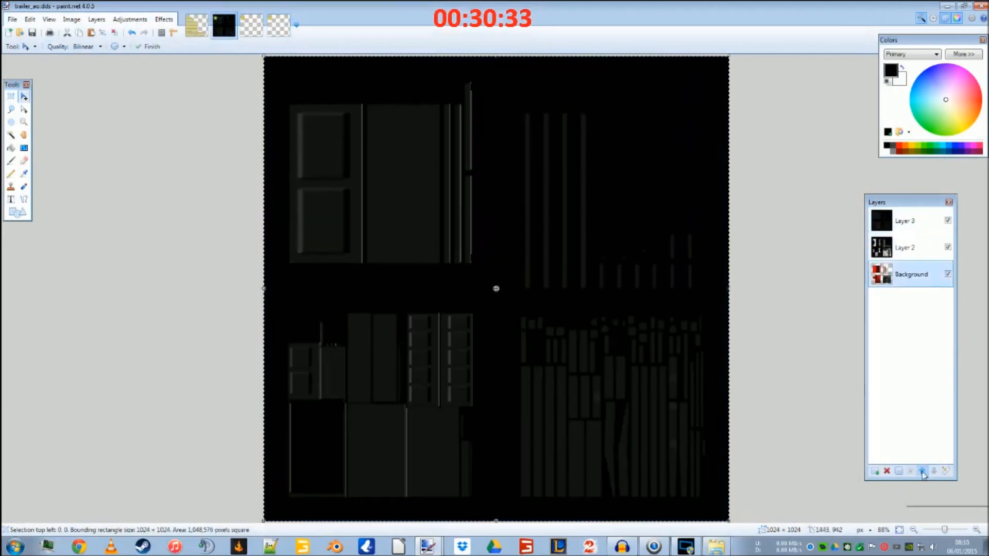
{"action": "left_click", "coordinate": [922, 472]}
{"action": "left_click", "coordinate": [911, 275]}
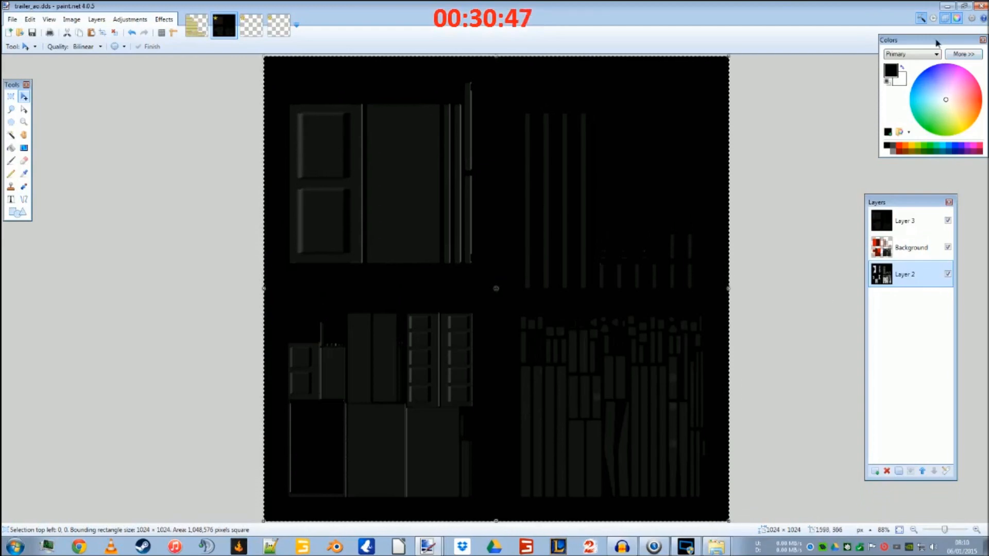
Step: Expand the Colors window to show the RGB and opacity values, and deselect the canvas selection
{"action": "left_click_drag", "start_coordinate": [937, 38], "coordinate": [806, 36]}
{"action": "left_click", "coordinate": [836, 52]}
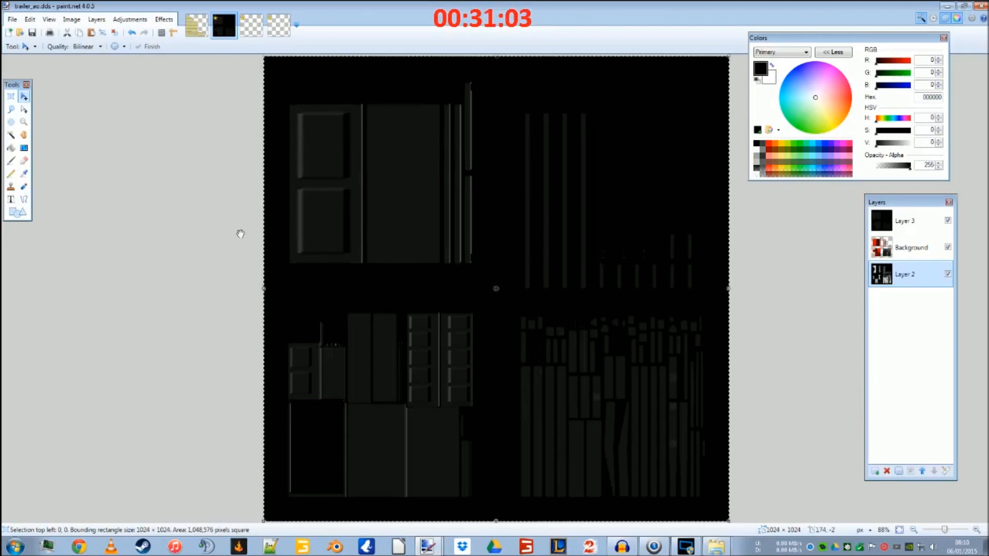
{"action": "key", "text": "s"}
{"action": "key", "text": "ctrl+d"}
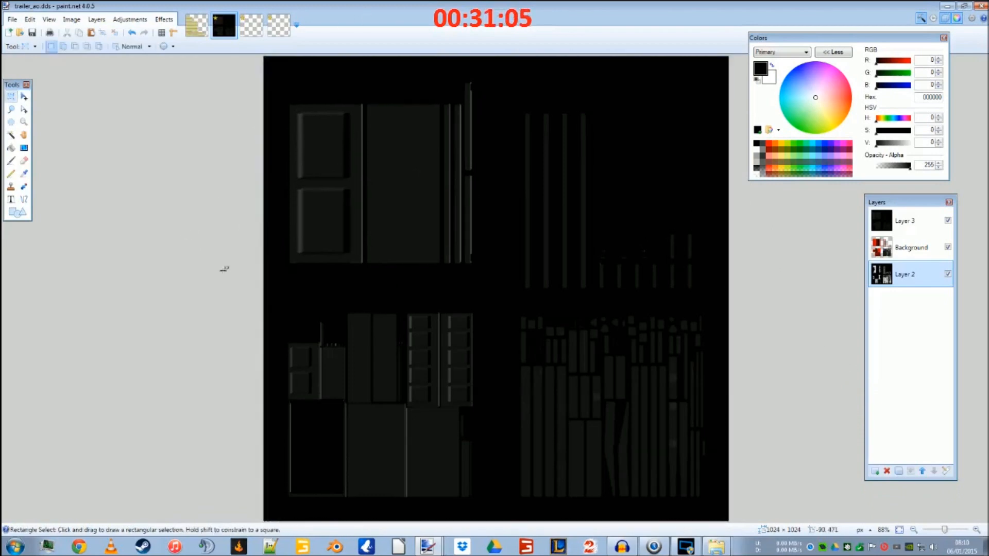
Step: Add three empty layers above the dirt layer and move the uppermost of them to the top of the layer stack
{"action": "key", "text": "ctrl+shift+n"}
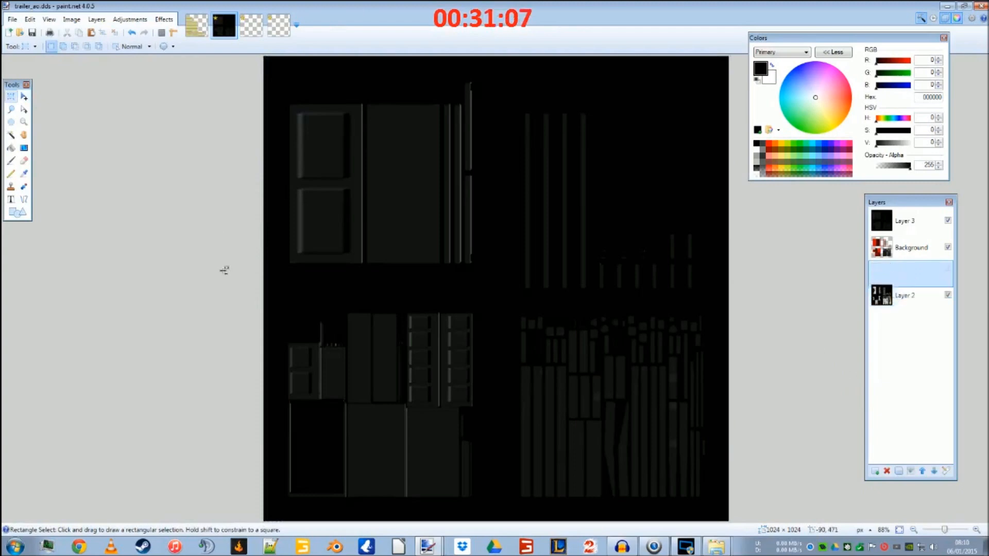
{"action": "key", "text": "ctrl+shift+n"}
{"action": "key", "text": "ctrl+shift+n"}
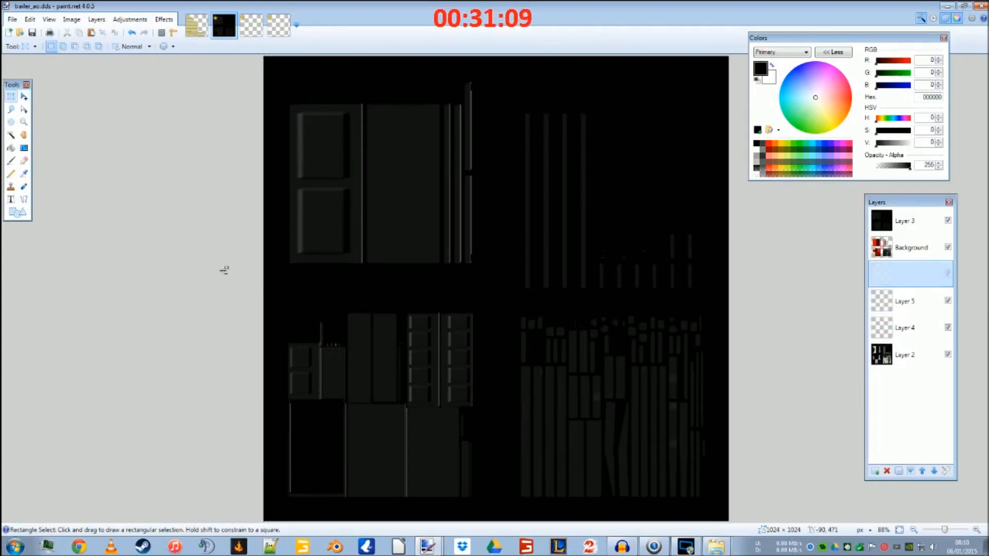
{"action": "left_click", "coordinate": [922, 472]}
{"action": "left_click", "coordinate": [922, 472]}
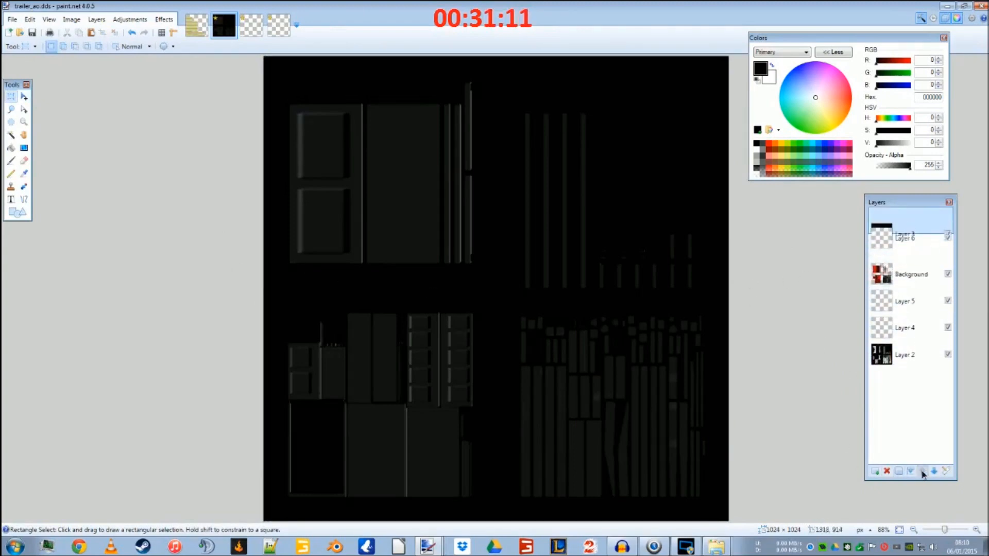
Step: Fill the topmost layer with solid red FF0000, and make the empty Layer 5 below Background active
{"action": "key", "text": "f"}
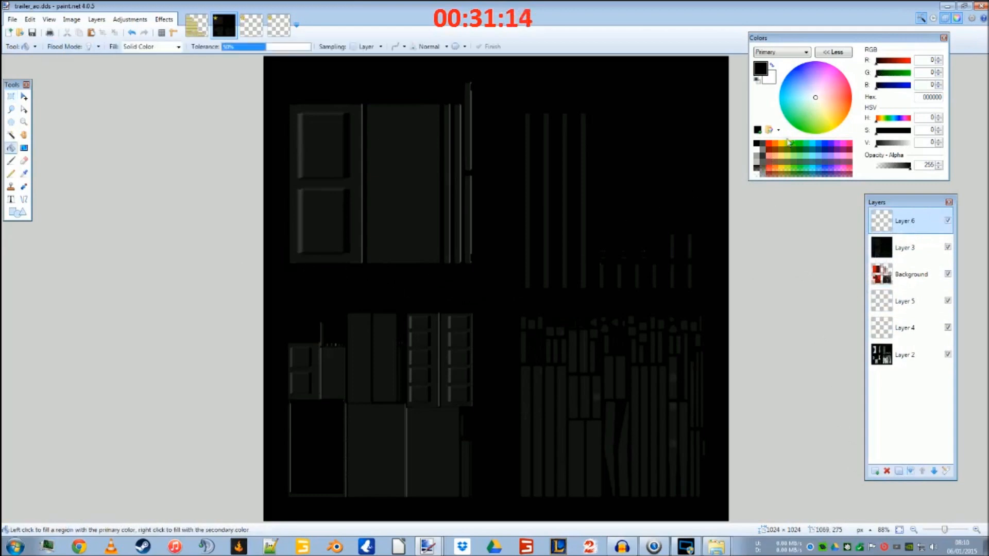
{"action": "left_click", "coordinate": [769, 144]}
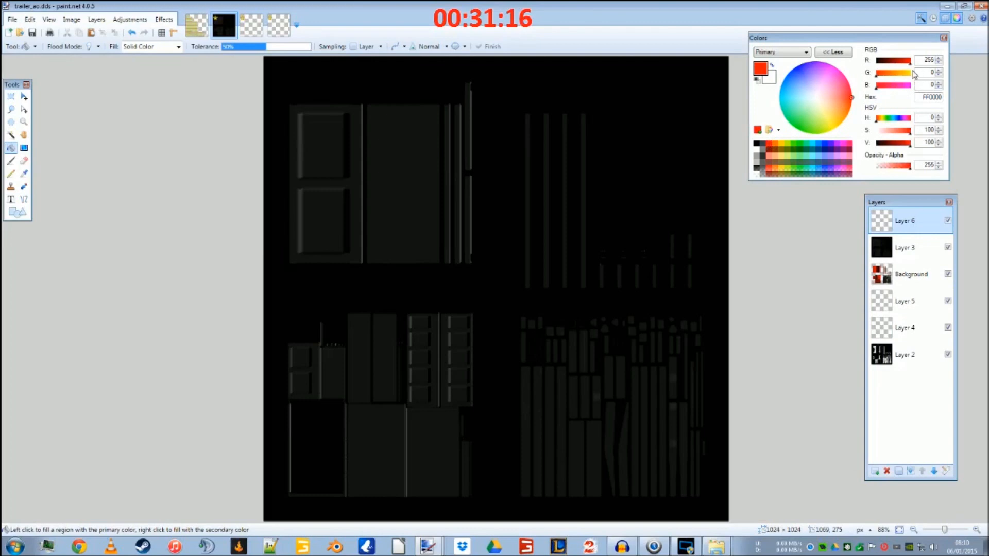
{"action": "left_click", "coordinate": [511, 211]}
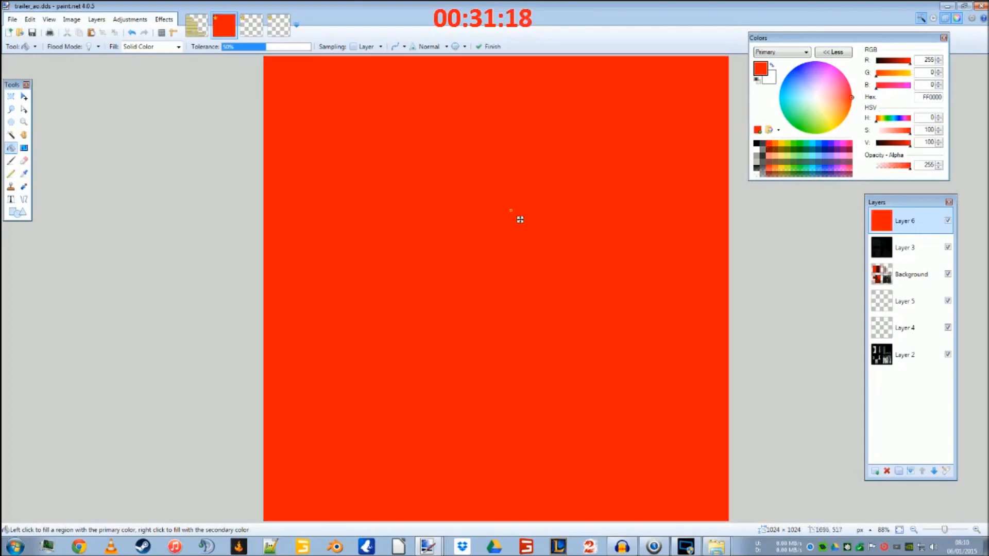
{"action": "left_click", "coordinate": [896, 303]}
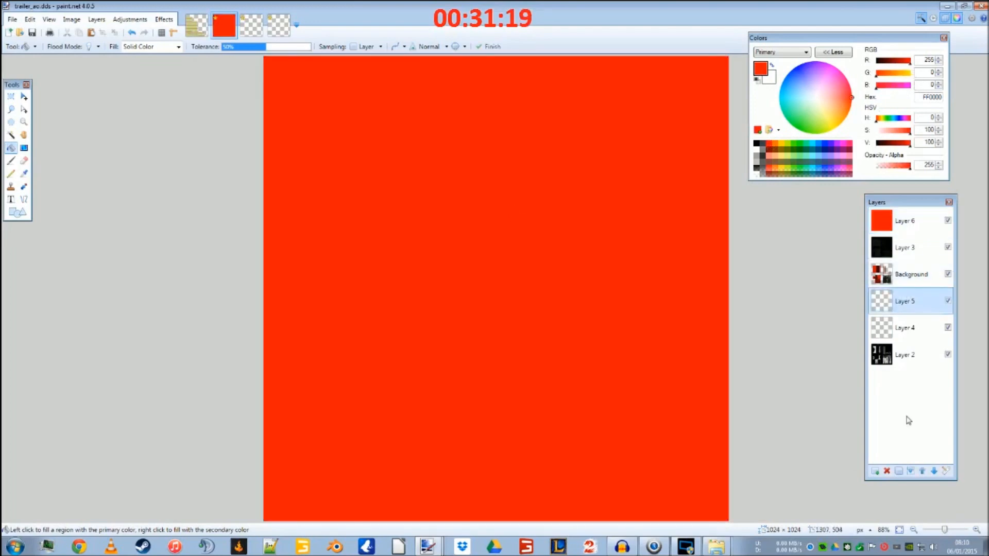
Step: Move Layer 5 up above the Background layer and fill it with pure green, hex 00FF00
{"action": "left_click", "coordinate": [922, 470]}
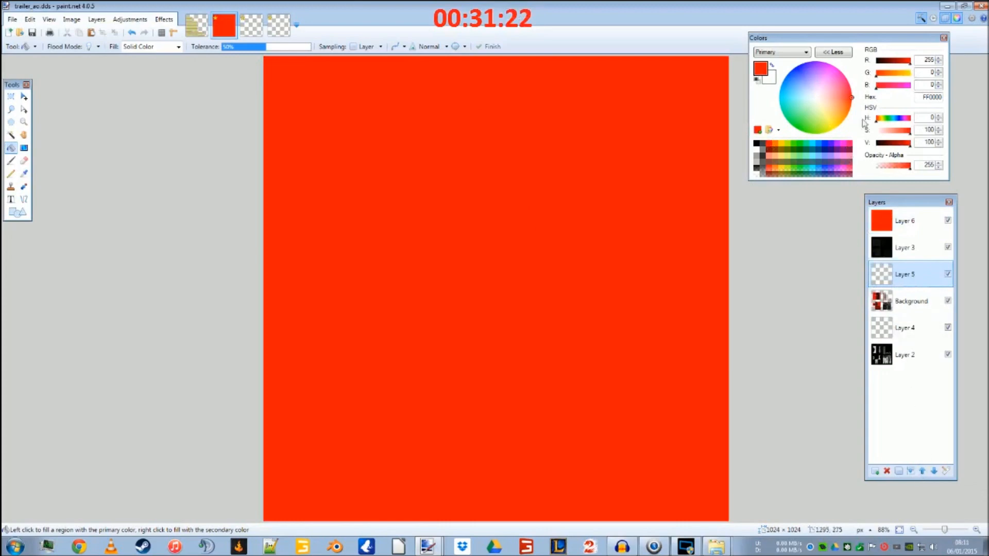
{"action": "left_click", "coordinate": [799, 146]}
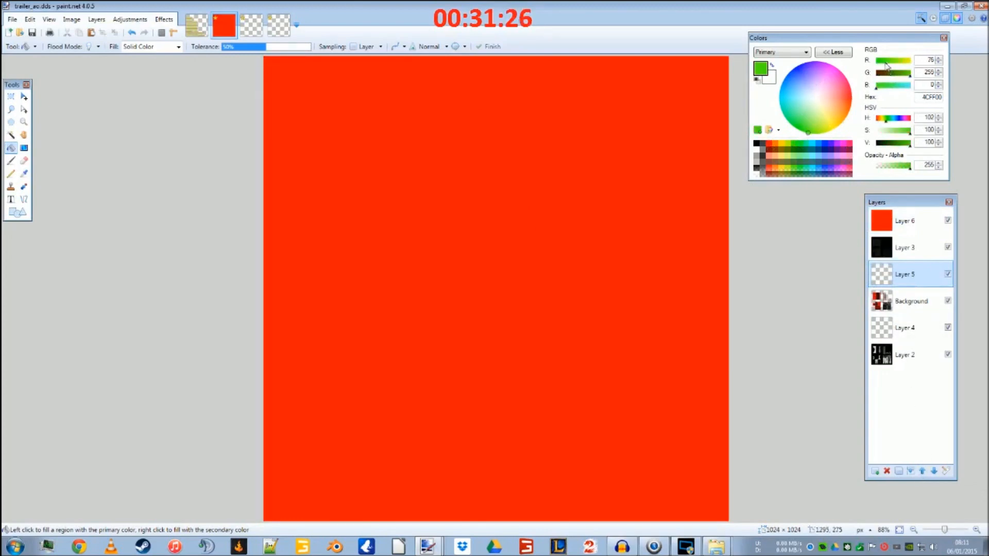
{"action": "left_click_drag", "start_coordinate": [886, 65], "coordinate": [875, 66]}
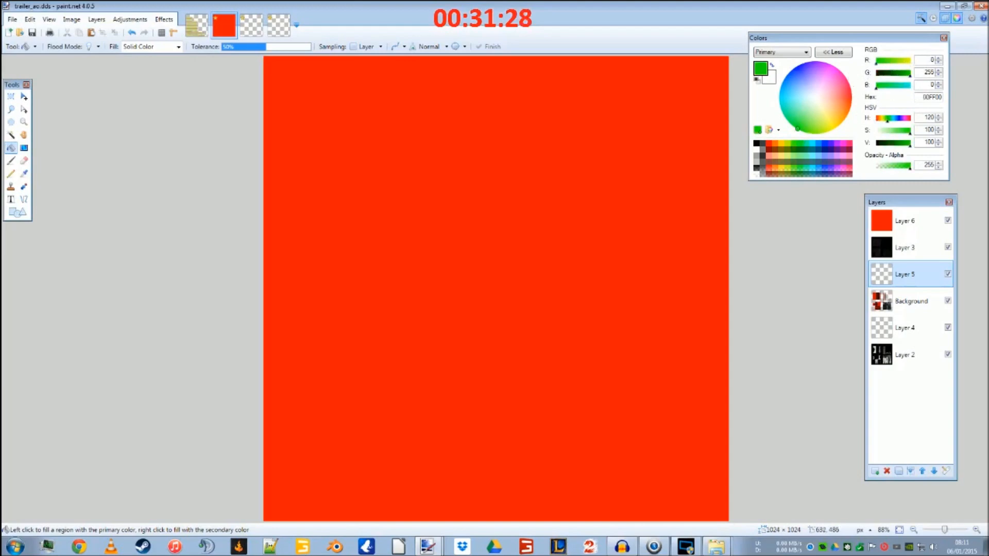
{"action": "left_click", "coordinate": [549, 278]}
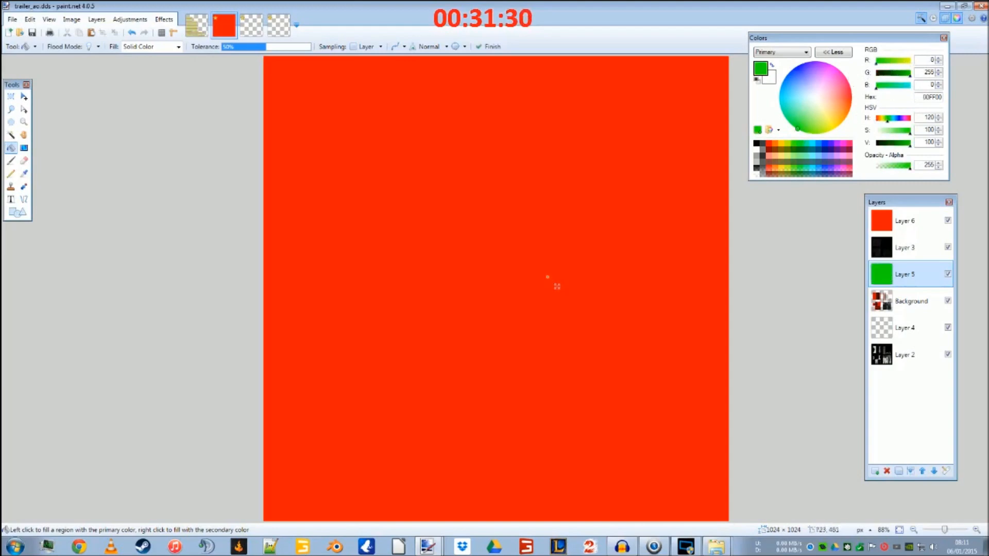
Step: Fill Layer 4 with pure blue, hex 0000FF
{"action": "left_click", "coordinate": [882, 330]}
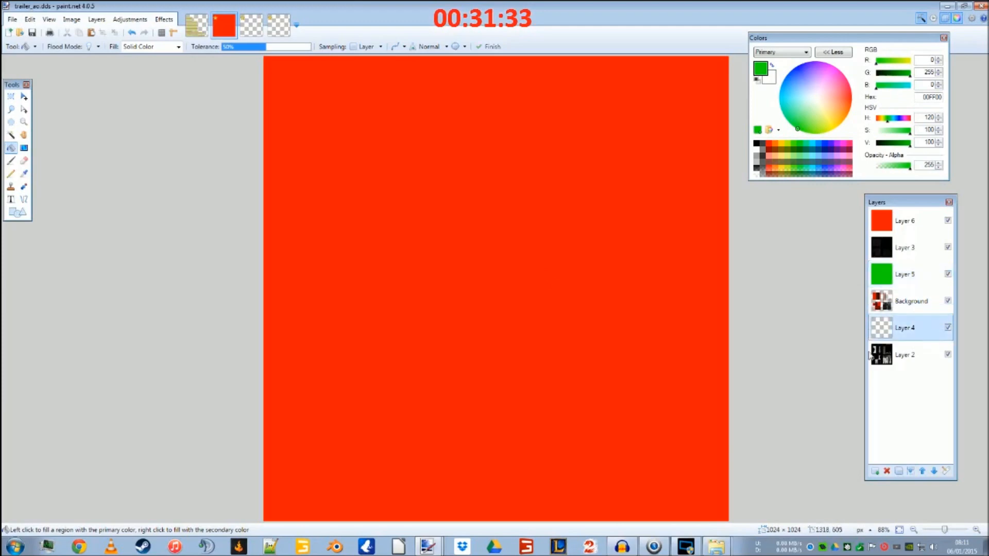
{"action": "left_click", "coordinate": [825, 144]}
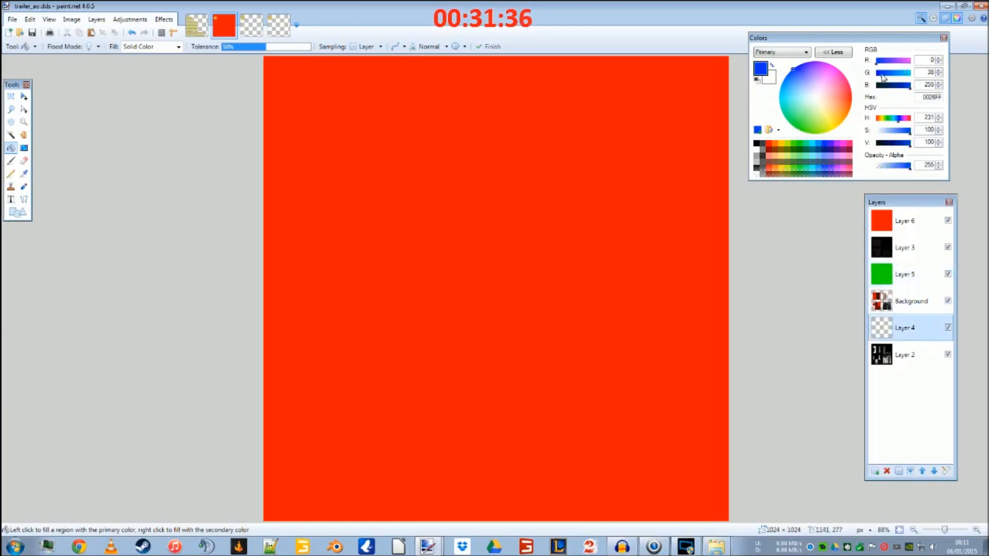
{"action": "left_click_drag", "start_coordinate": [883, 77], "coordinate": [876, 78]}
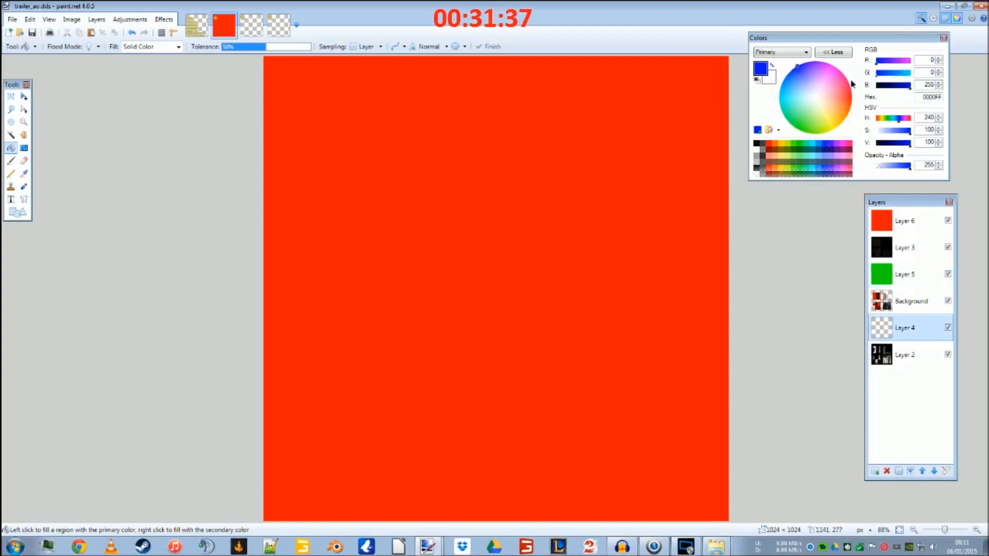
{"action": "left_click", "coordinate": [487, 289]}
Step: Set the blending mode of the red Layer 6 to Multiply
{"action": "left_click", "coordinate": [905, 221]}
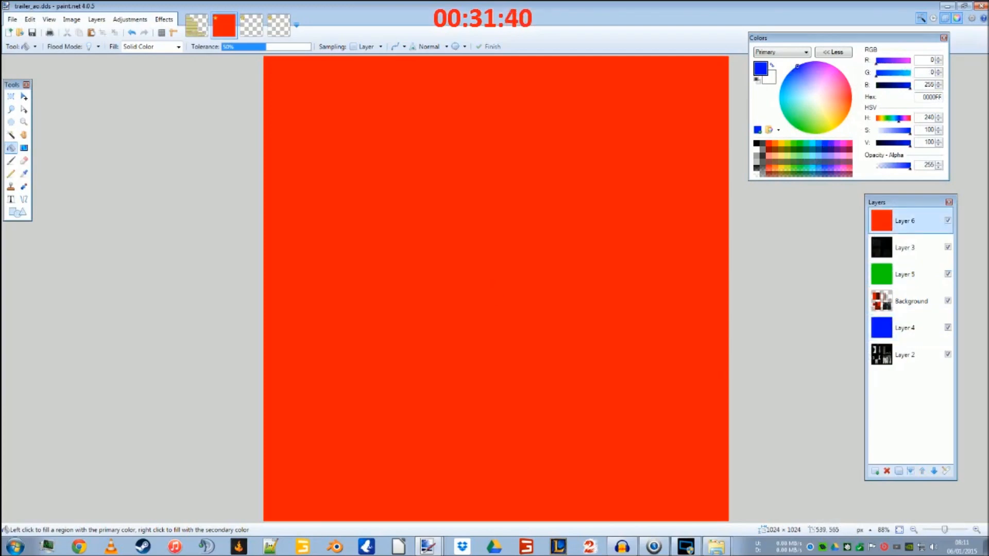
{"action": "key", "text": "F4"}
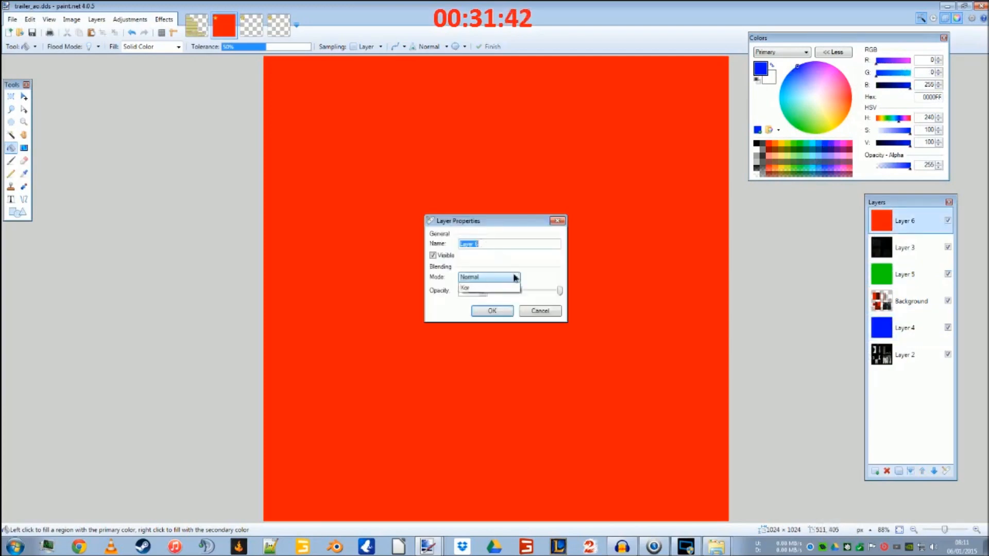
{"action": "left_click", "coordinate": [516, 276]}
{"action": "left_click", "coordinate": [485, 295]}
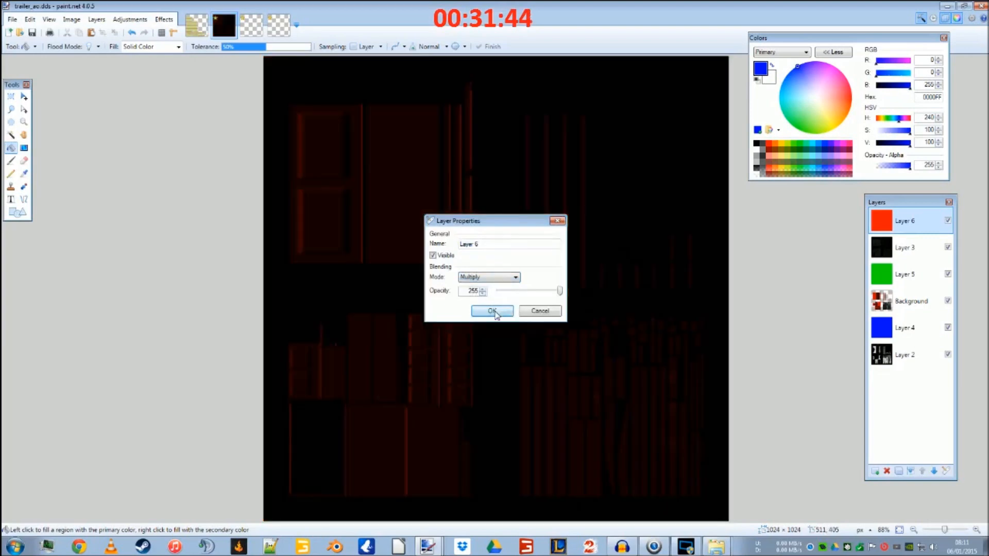
{"action": "left_click", "coordinate": [493, 311]}
Step: Set the blending mode of the green Layer 5 to Multiply
{"action": "left_click", "coordinate": [907, 275]}
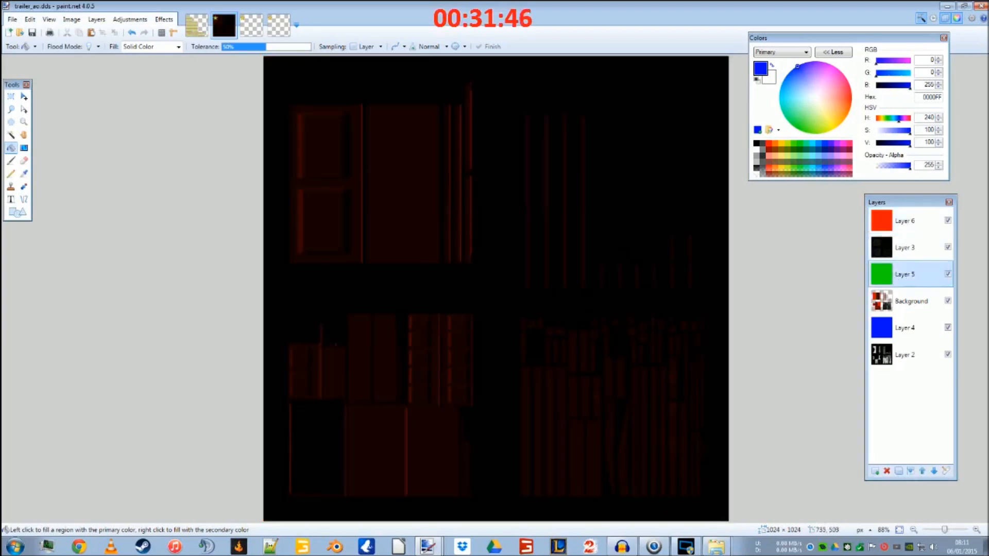
{"action": "key", "text": "F4"}
{"action": "left_click", "coordinate": [512, 277]}
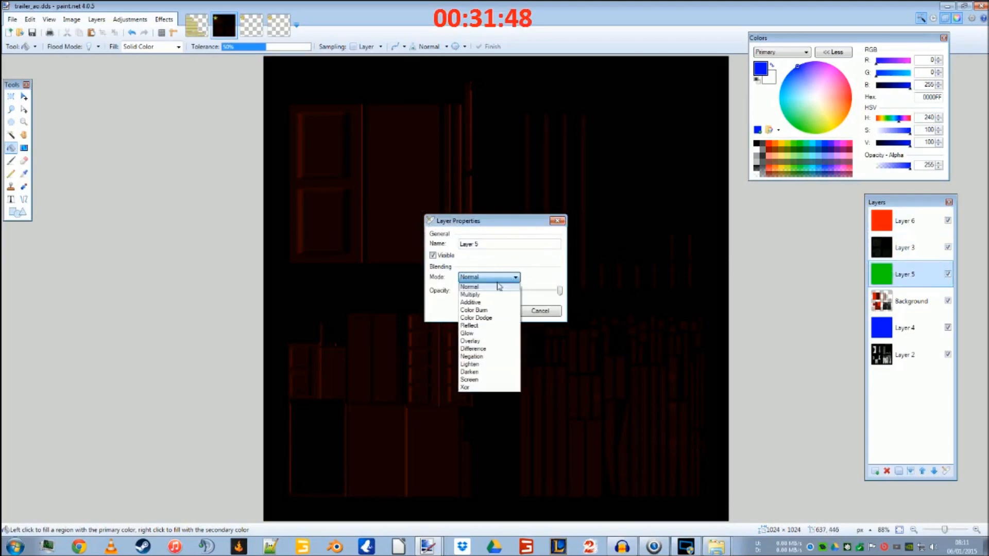
{"action": "left_click", "coordinate": [487, 295]}
{"action": "left_click", "coordinate": [497, 312]}
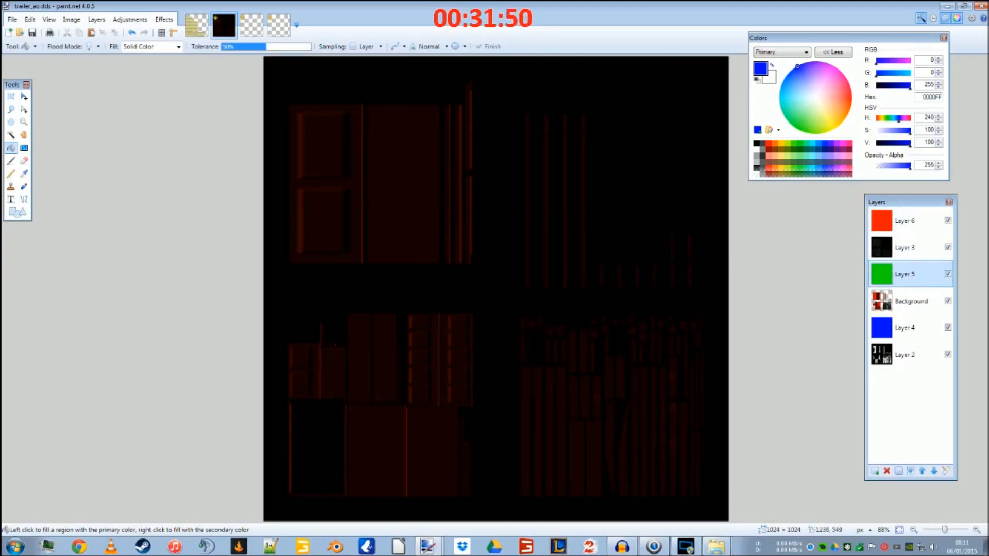
Step: Set the blending mode of the blue Layer 4 to Multiply
{"action": "left_click", "coordinate": [883, 329]}
{"action": "key", "text": "F4"}
{"action": "left_click", "coordinate": [512, 277]}
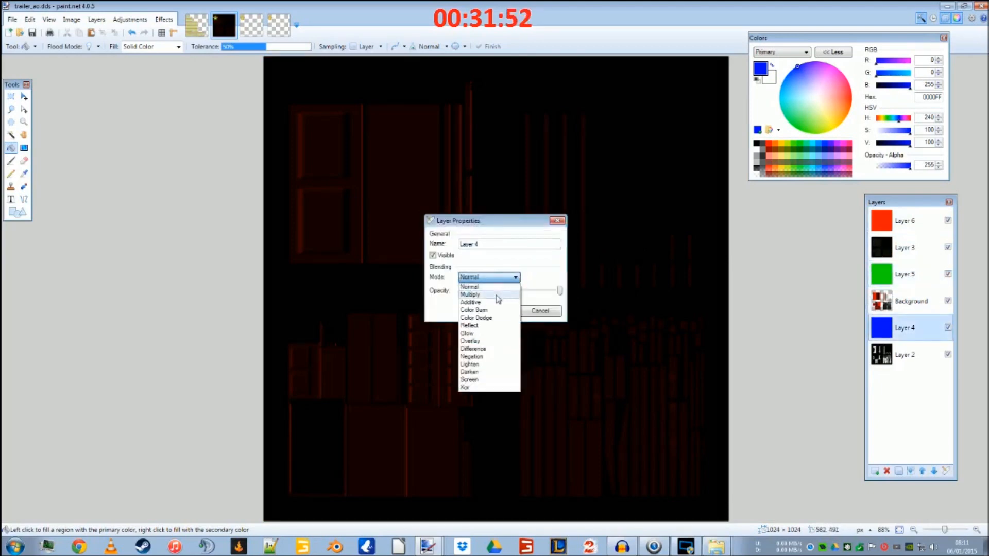
{"action": "left_click", "coordinate": [499, 295]}
{"action": "left_click", "coordinate": [501, 311]}
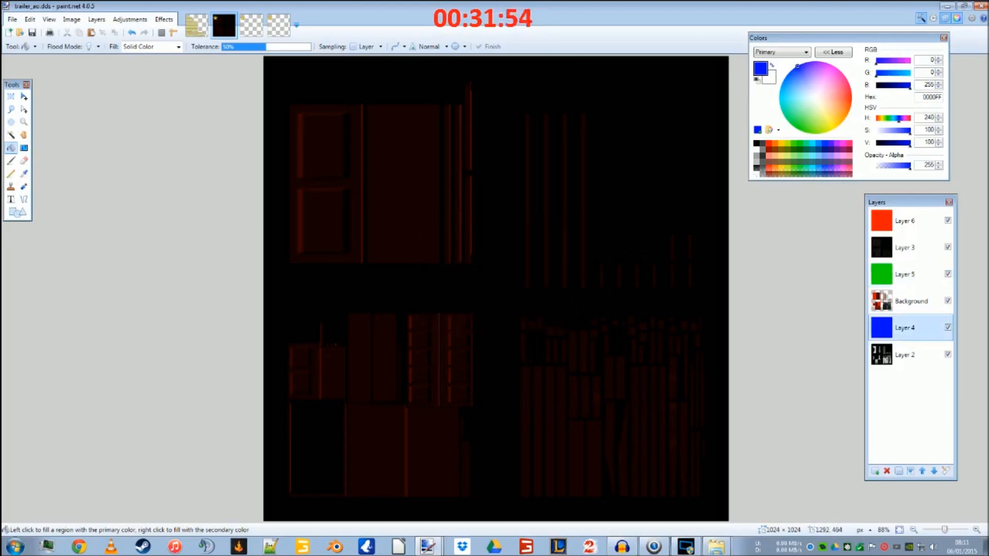
Step: Set the blending mode of Layer 3 to Additive
{"action": "left_click", "coordinate": [883, 248]}
{"action": "key", "text": "F4"}
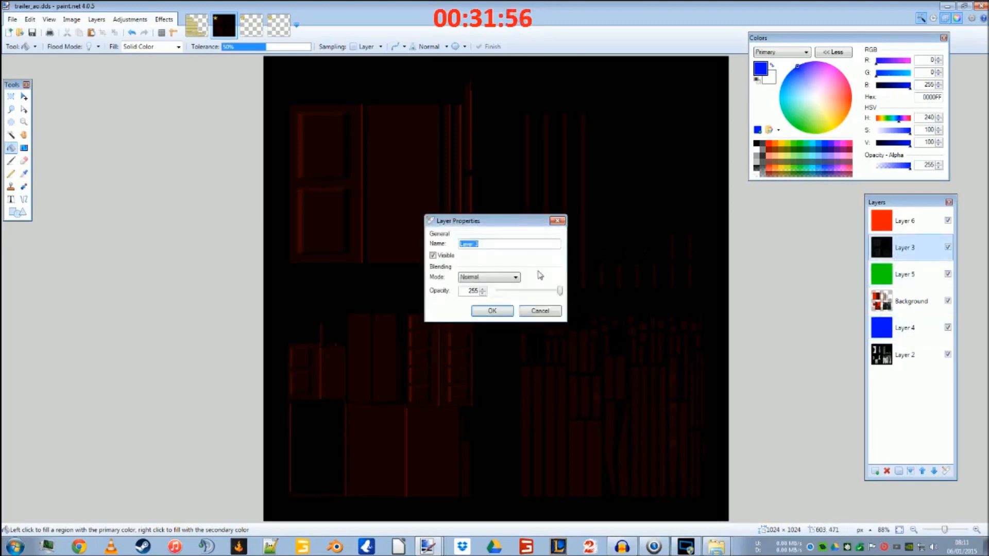
{"action": "left_click", "coordinate": [515, 277]}
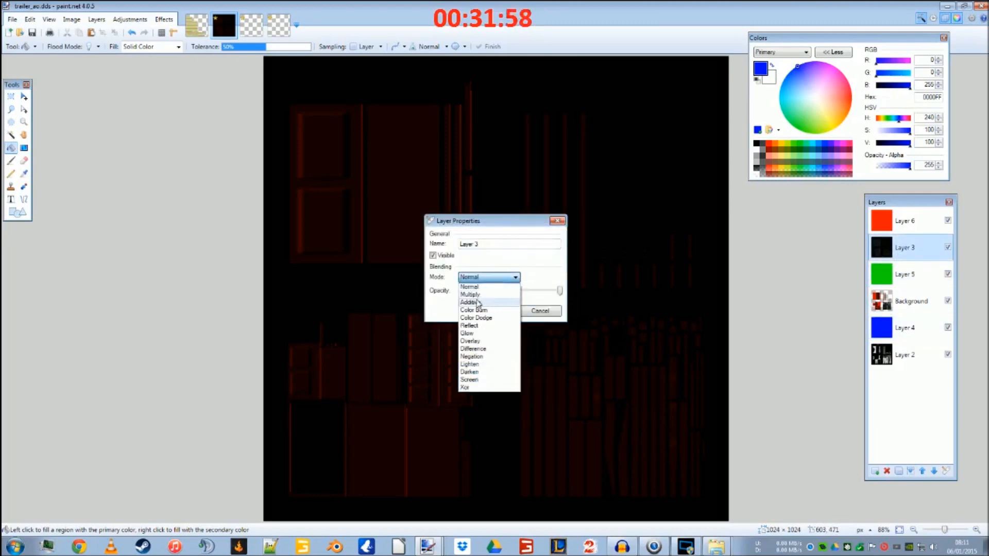
{"action": "left_click", "coordinate": [478, 303]}
{"action": "left_click", "coordinate": [500, 311]}
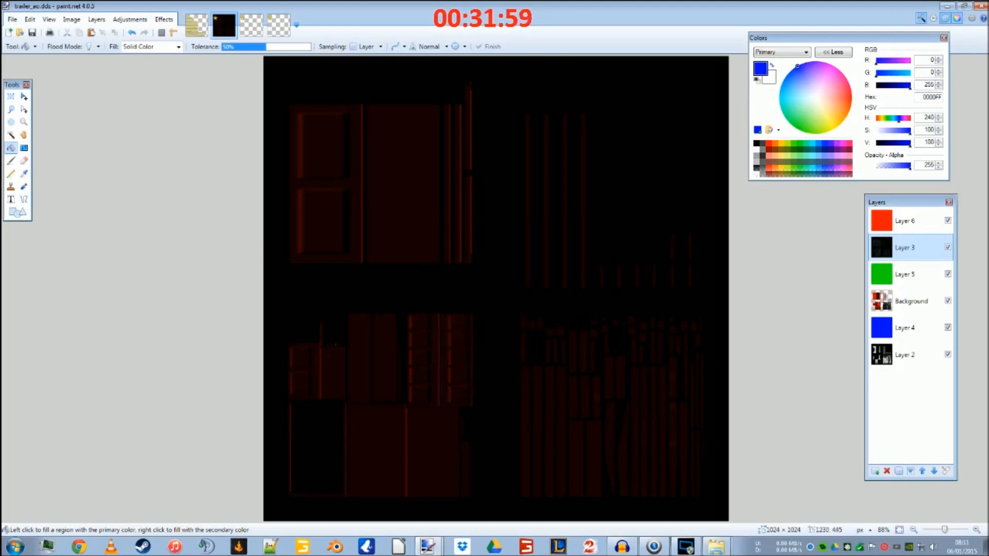
Step: Set the blending mode of the Background layer to Additive
{"action": "left_click", "coordinate": [904, 304]}
{"action": "key", "text": "F4"}
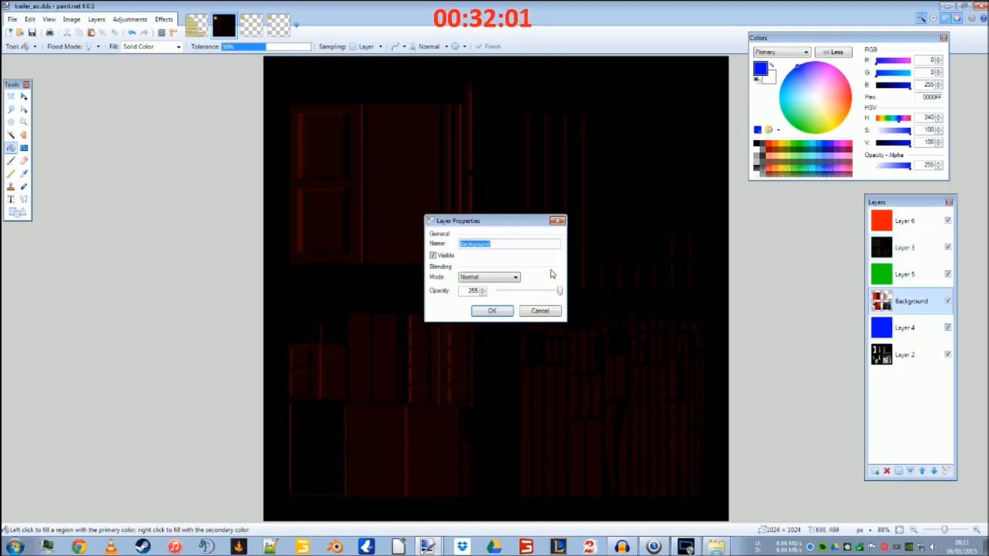
{"action": "left_click", "coordinate": [518, 278]}
{"action": "left_click", "coordinate": [484, 303]}
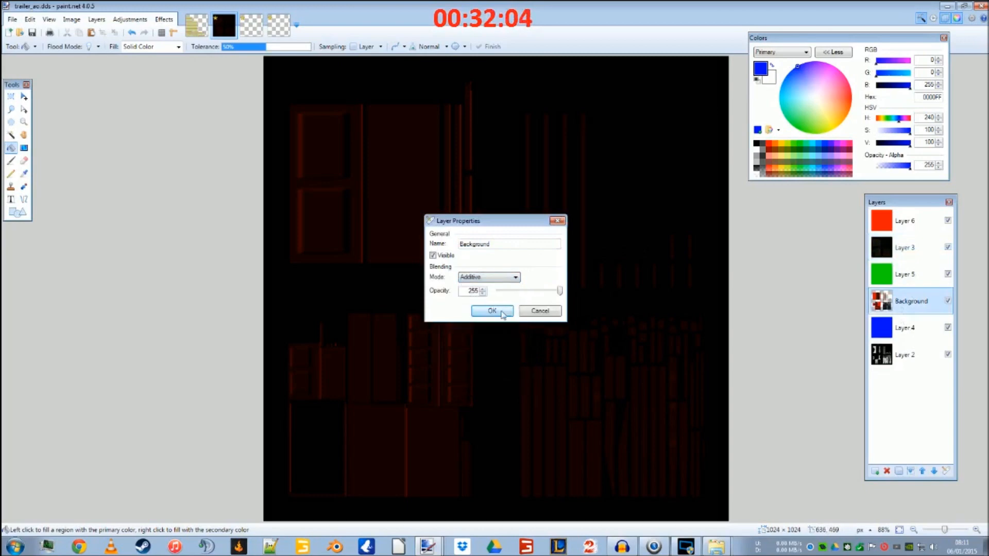
{"action": "left_click", "coordinate": [492, 312]}
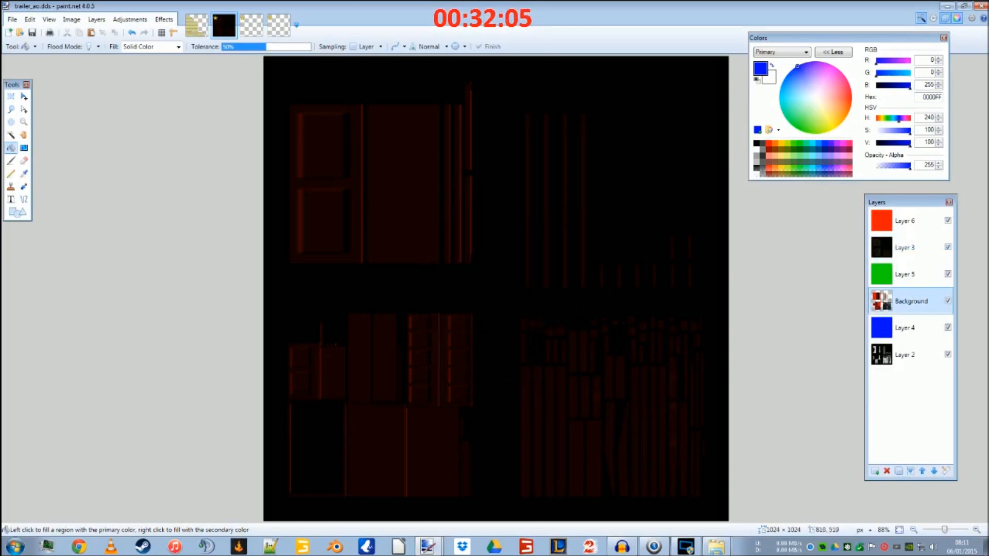
Step: Merge the red, green and blue layers down into the map layers beneath them, and merge the remaining layers into one
{"action": "left_click", "coordinate": [907, 226]}
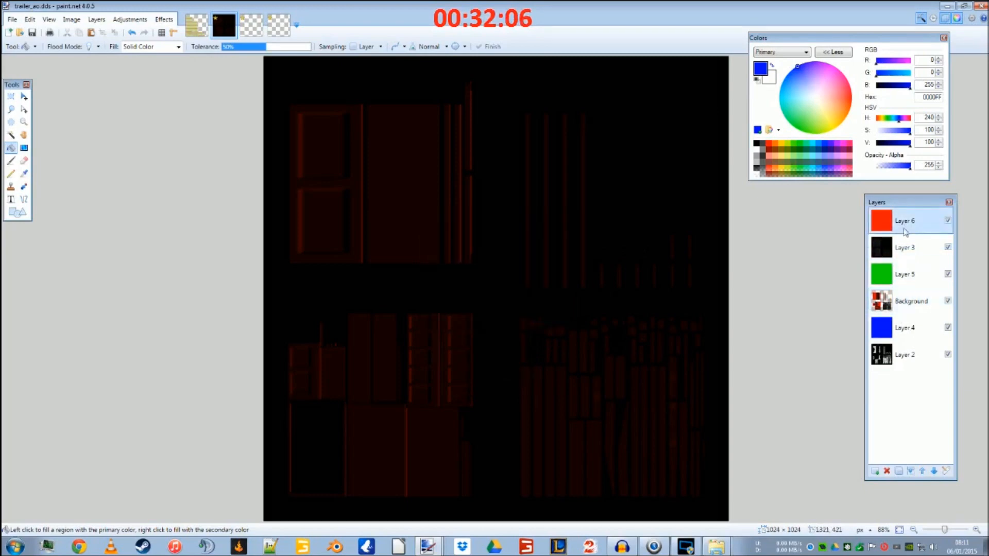
{"action": "left_click", "coordinate": [910, 471]}
{"action": "left_click", "coordinate": [895, 257]}
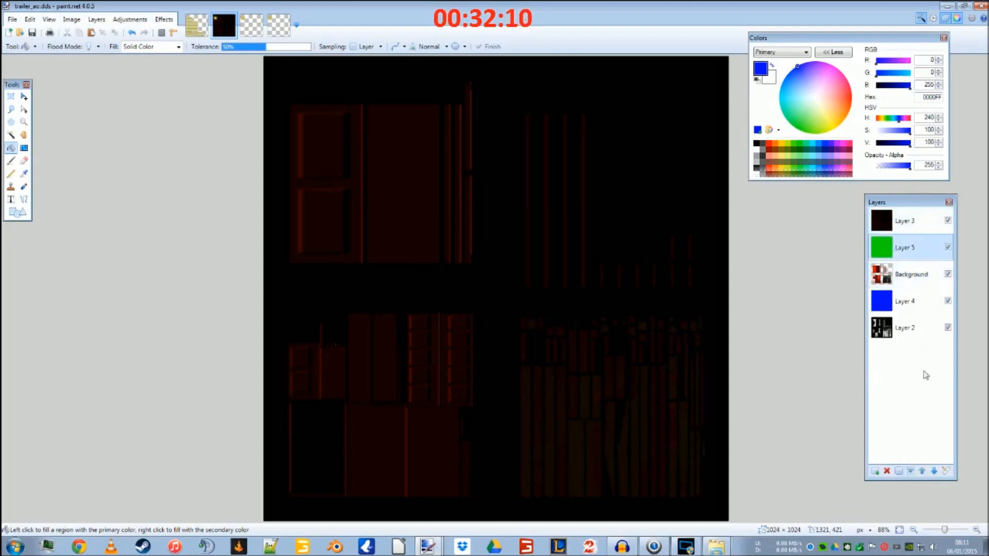
{"action": "left_click", "coordinate": [910, 471]}
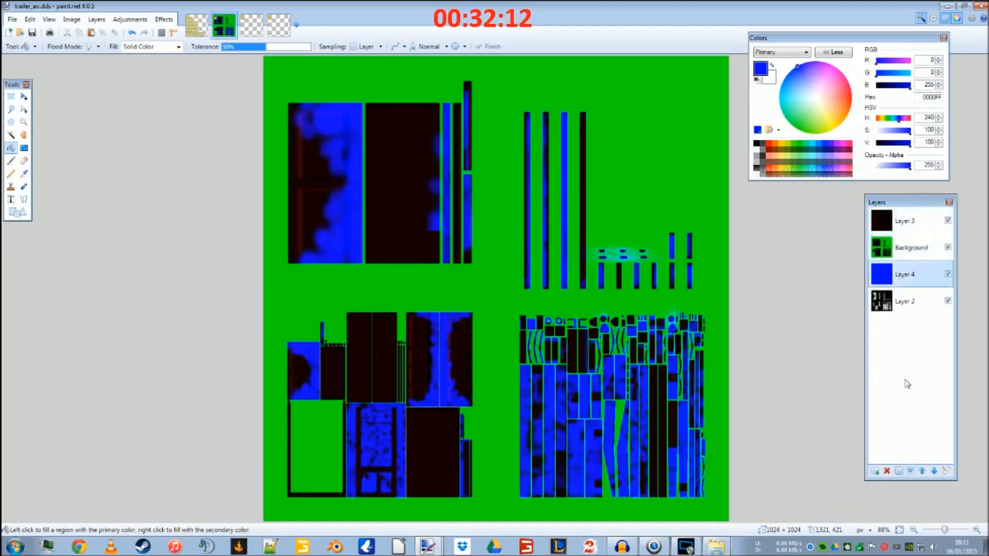
{"action": "left_click", "coordinate": [910, 471]}
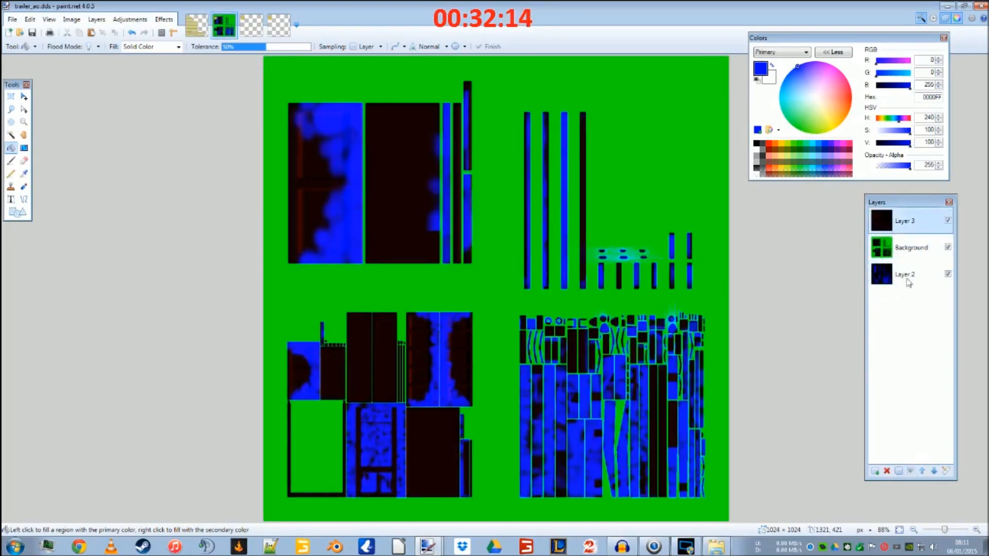
{"action": "left_click", "coordinate": [910, 471]}
{"action": "left_click", "coordinate": [911, 471]}
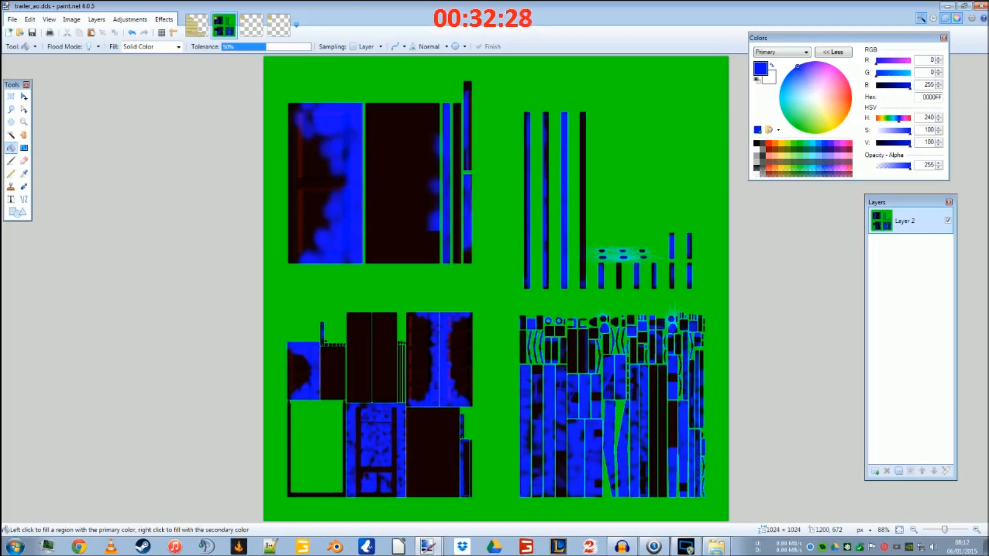
Step: Switch to Chrome, open the FS-UK mods site and go to its forum
{"action": "left_click", "coordinate": [80, 548]}
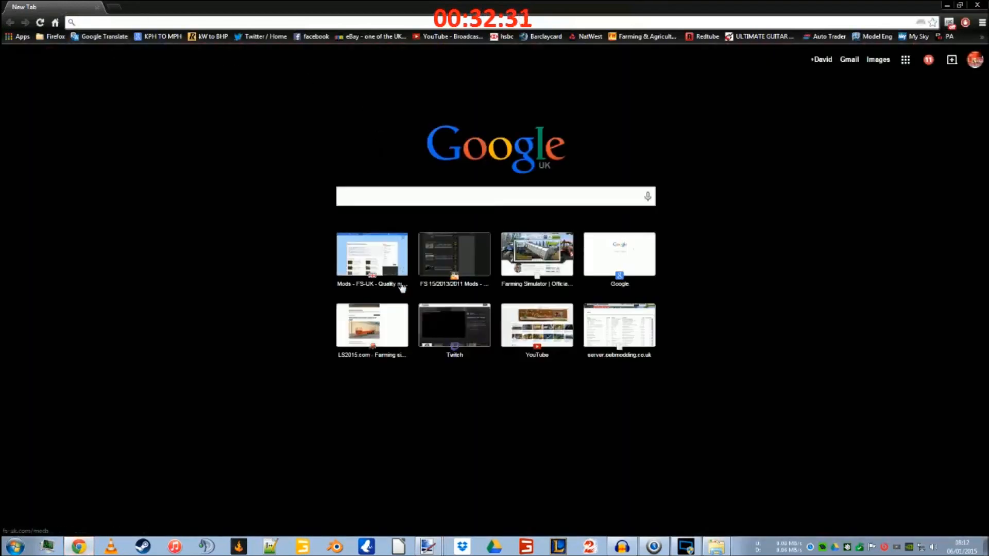
{"action": "left_click", "coordinate": [399, 285]}
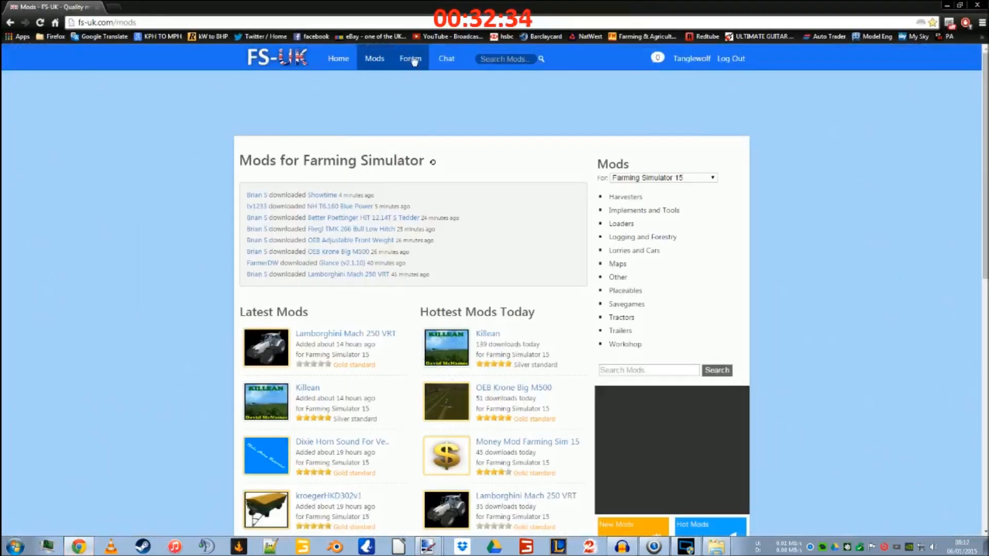
{"action": "left_click", "coordinate": [410, 59]}
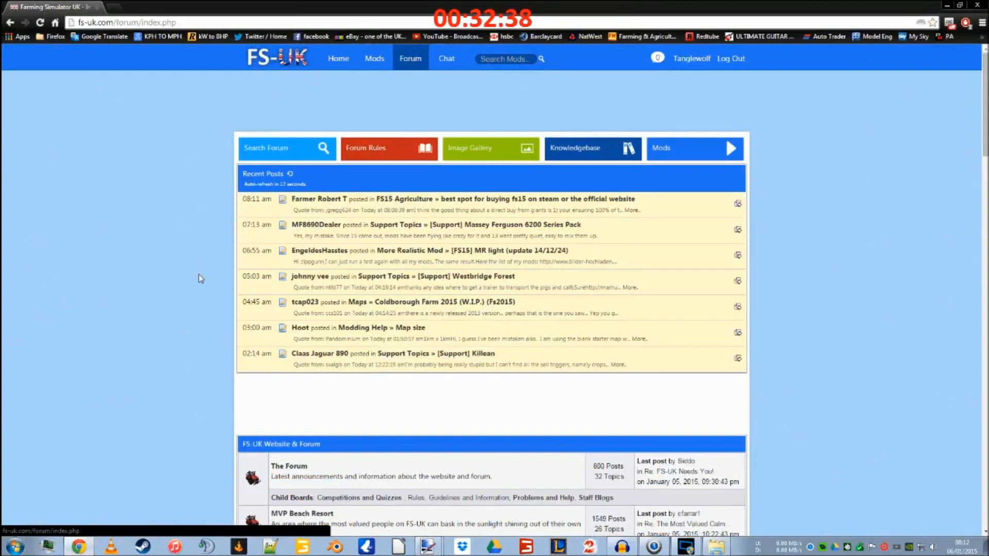
Step: Look through the forum's Knowledgebase in a new tab, including the Farming Simulator How To articles, and close that tab
{"action": "right_click", "coordinate": [597, 149]}
{"action": "left_click", "coordinate": [628, 156]}
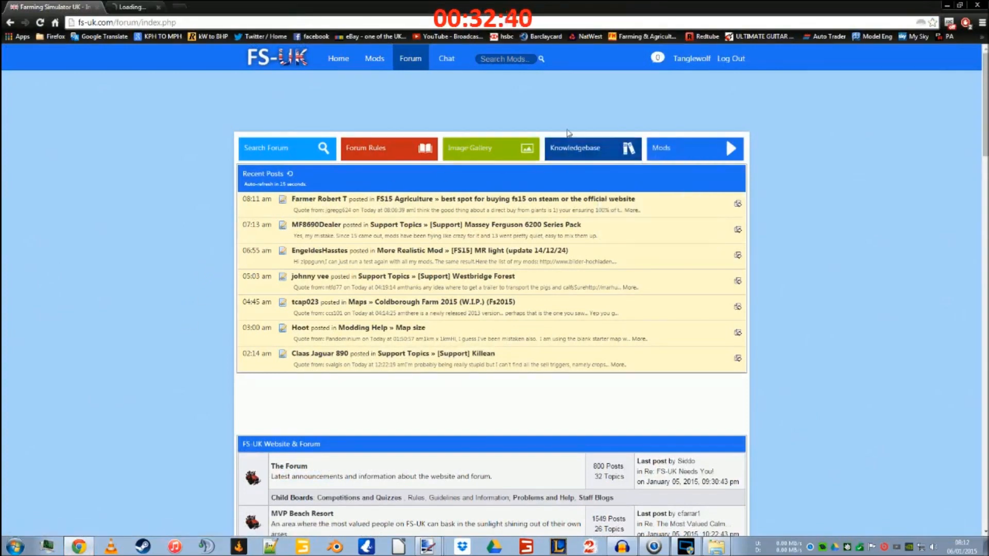
{"action": "left_click", "coordinate": [164, 6]}
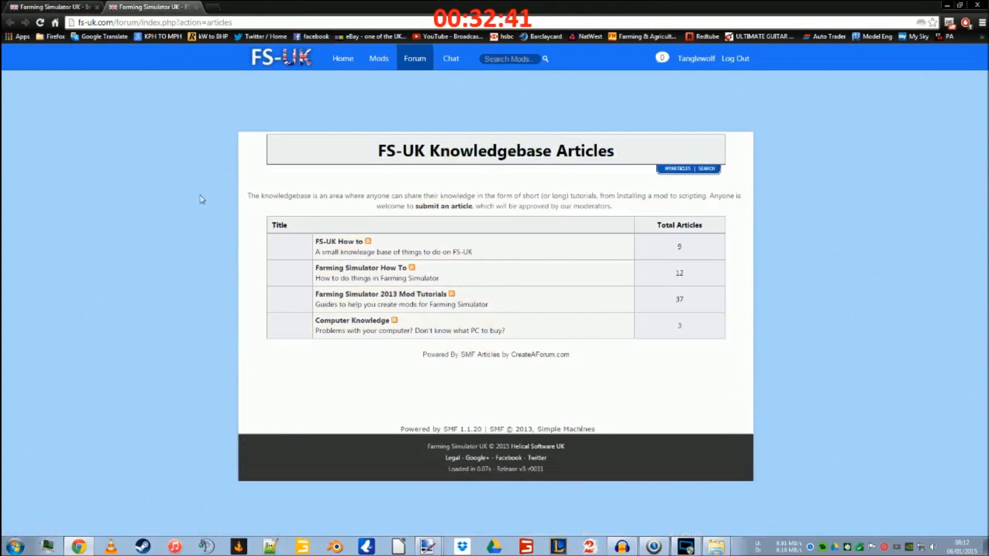
{"action": "left_click", "coordinate": [345, 269]}
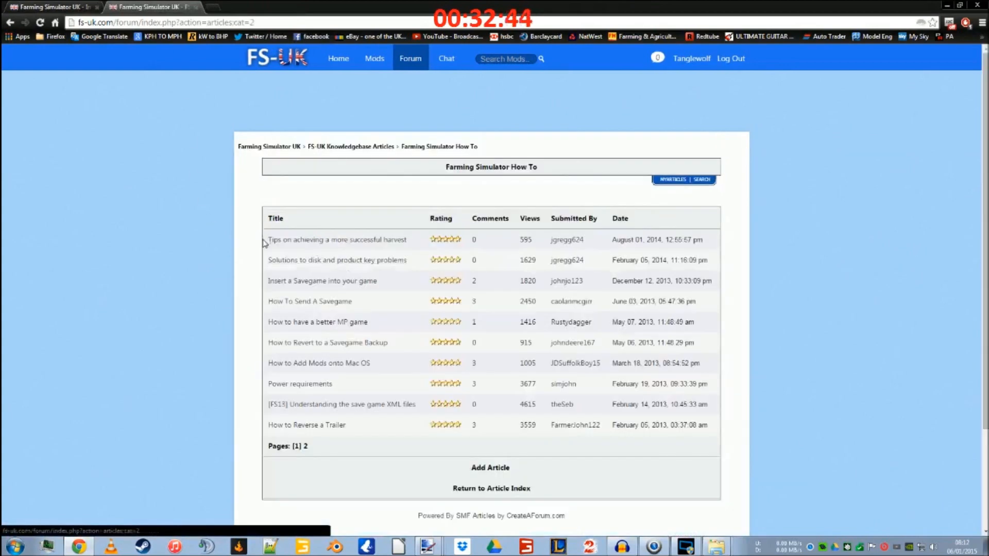
{"action": "left_click", "coordinate": [195, 7]}
Step: Open the Farming Simulator 15 discussion board from the forum index in a new tab and switch to it
{"action": "scroll", "coordinate": [248, 306], "scroll_direction": "down", "scroll_amount": 7}
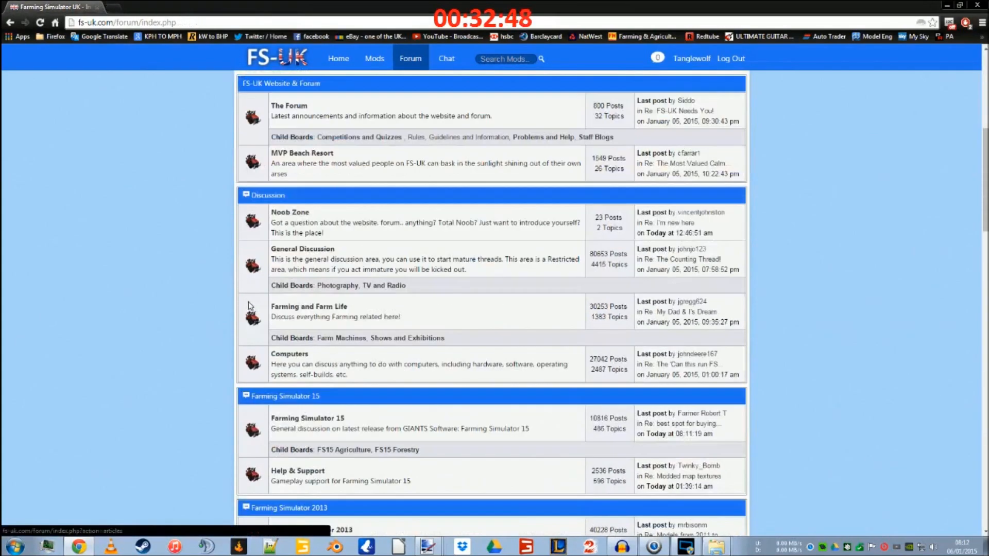
{"action": "scroll", "coordinate": [229, 293], "scroll_direction": "down", "scroll_amount": 2}
{"action": "scroll", "coordinate": [229, 293], "scroll_direction": "down", "scroll_amount": 2}
{"action": "right_click", "coordinate": [322, 316]}
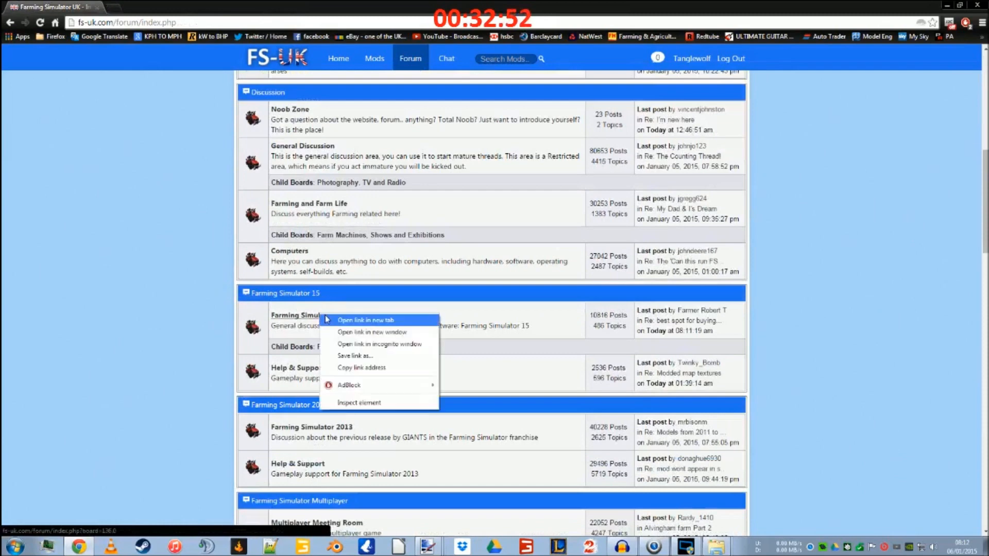
{"action": "left_click", "coordinate": [340, 321]}
{"action": "left_click", "coordinate": [130, 7]}
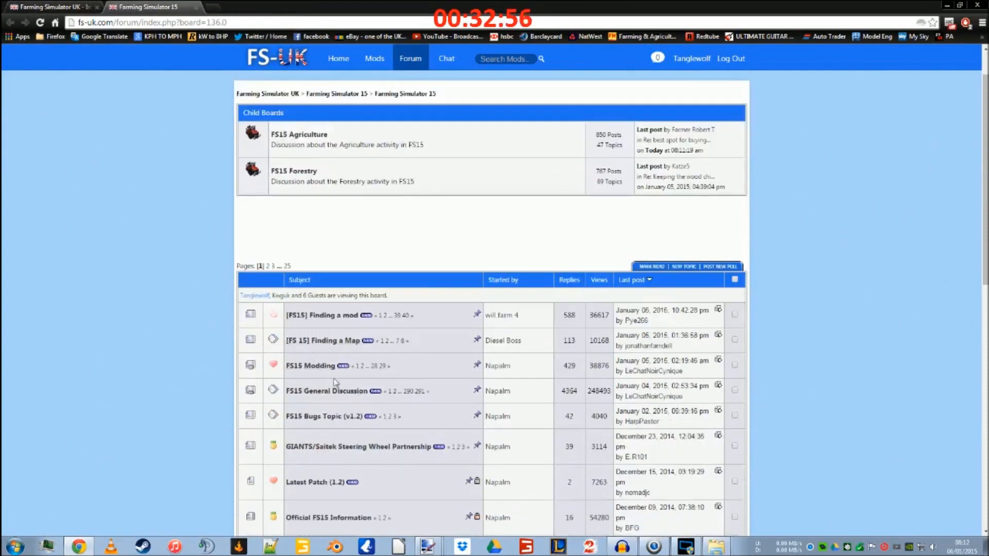
Step: Look through the Farming Simulator 15 topic list, close its tab, and open the Modding Help board from the forum index
{"action": "scroll", "coordinate": [239, 431], "scroll_direction": "down", "scroll_amount": 1}
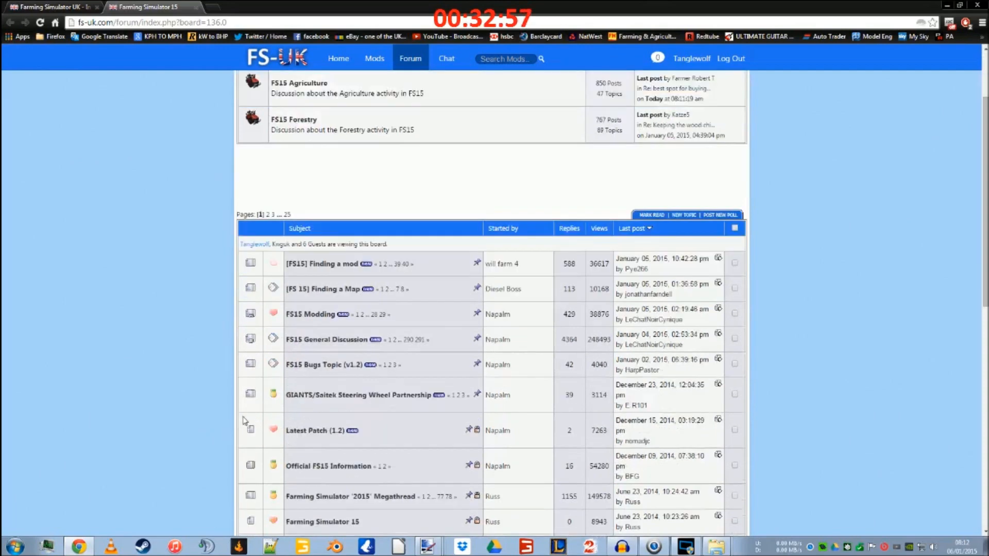
{"action": "scroll", "coordinate": [251, 417], "scroll_direction": "down", "scroll_amount": 2}
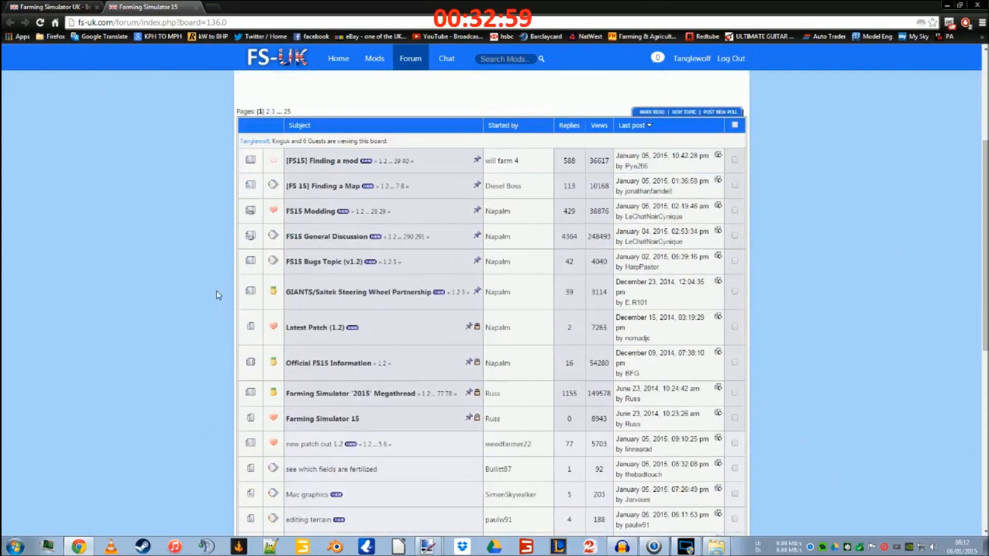
{"action": "left_click", "coordinate": [196, 7]}
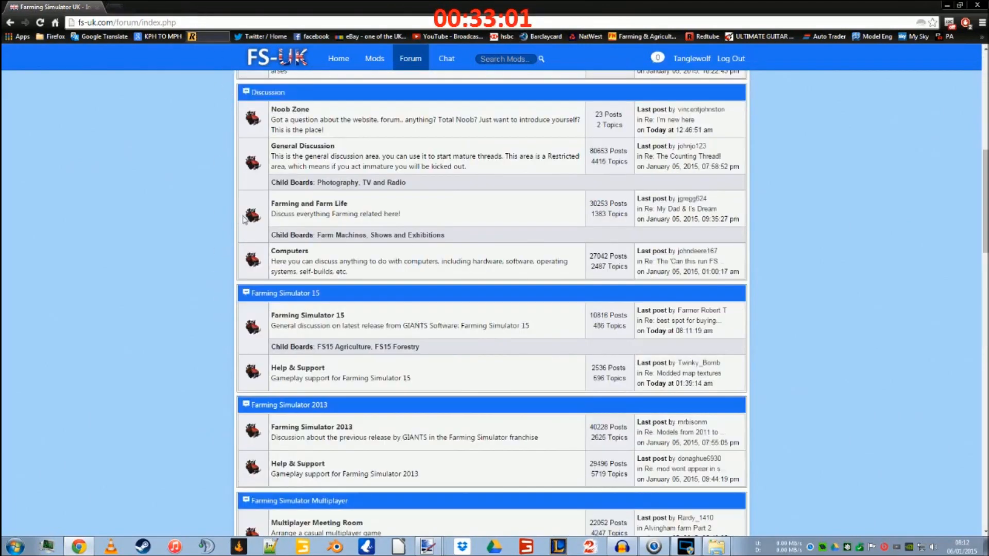
{"action": "scroll", "coordinate": [233, 299], "scroll_direction": "down", "scroll_amount": 10}
{"action": "left_click", "coordinate": [304, 316]}
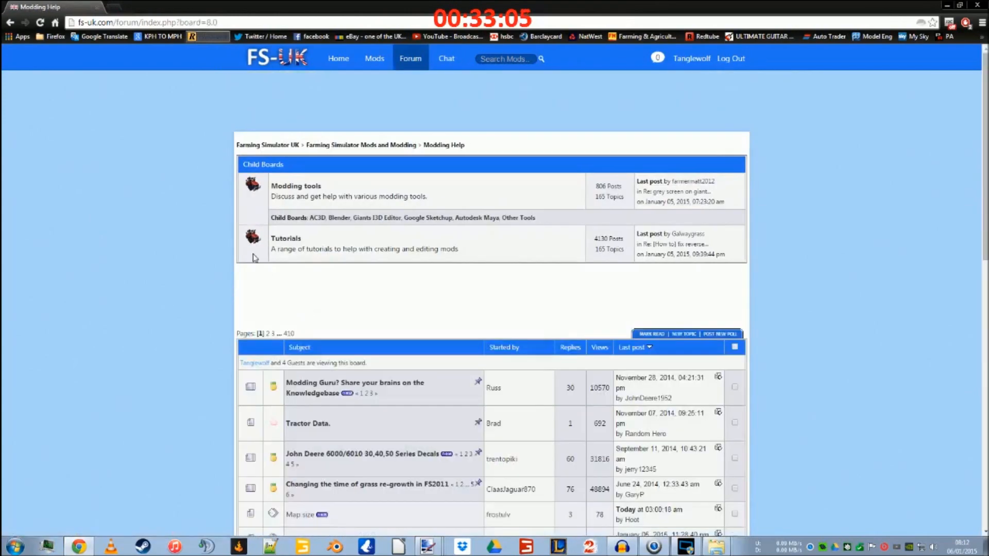
Step: Open the Tutorials child board in a new tab, look through its topic list, and close that tab
{"action": "right_click", "coordinate": [283, 238]}
{"action": "left_click", "coordinate": [298, 245]}
{"action": "key", "text": "ctrl+Tab"}
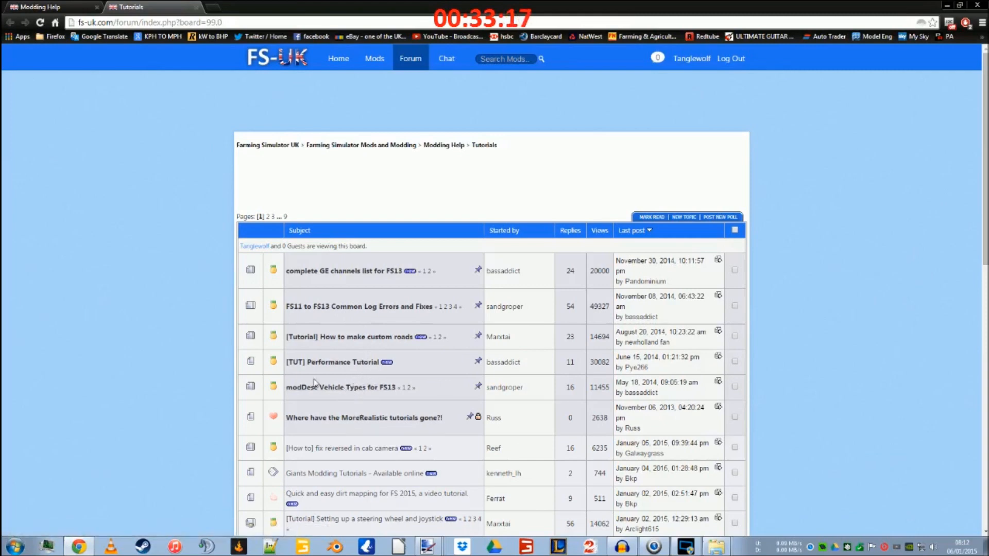
{"action": "scroll", "coordinate": [223, 375], "scroll_direction": "down", "scroll_amount": 3}
{"action": "scroll", "coordinate": [224, 375], "scroll_direction": "up", "scroll_amount": 2}
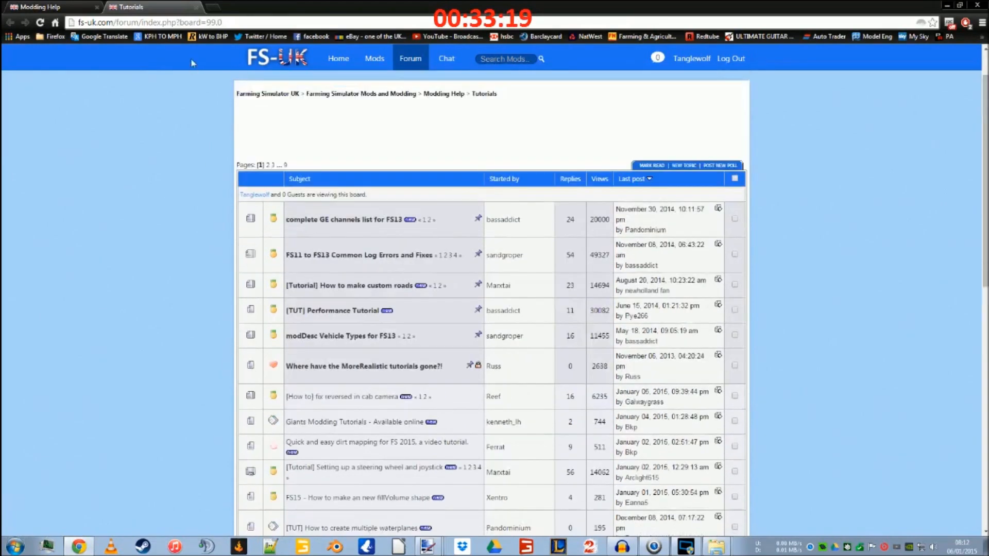
{"action": "left_click", "coordinate": [196, 7]}
Step: Check the Modding tools child board, then return to Modding Help and look through its topics
{"action": "scroll", "coordinate": [192, 377], "scroll_direction": "down", "scroll_amount": 2}
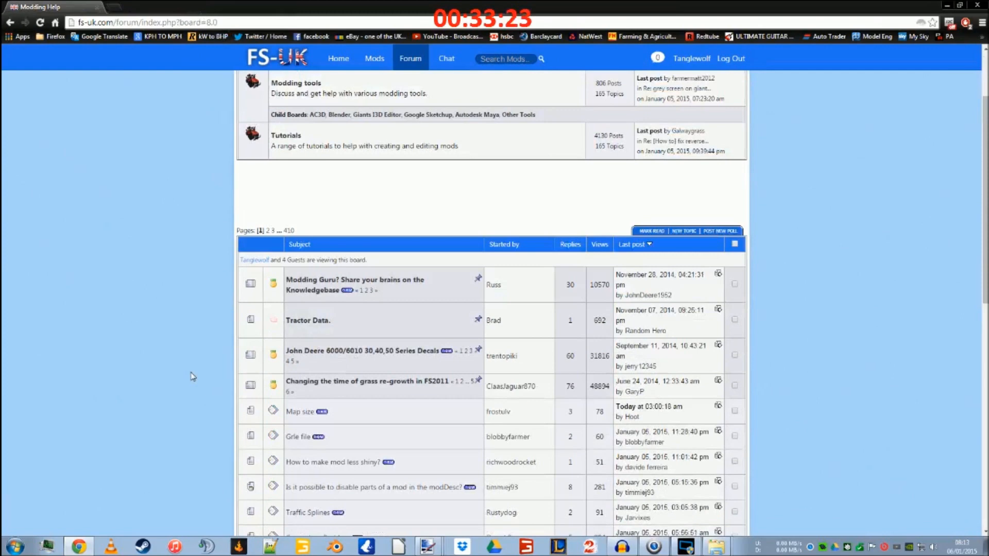
{"action": "scroll", "coordinate": [209, 336], "scroll_direction": "up", "scroll_amount": 2}
{"action": "left_click", "coordinate": [297, 186]}
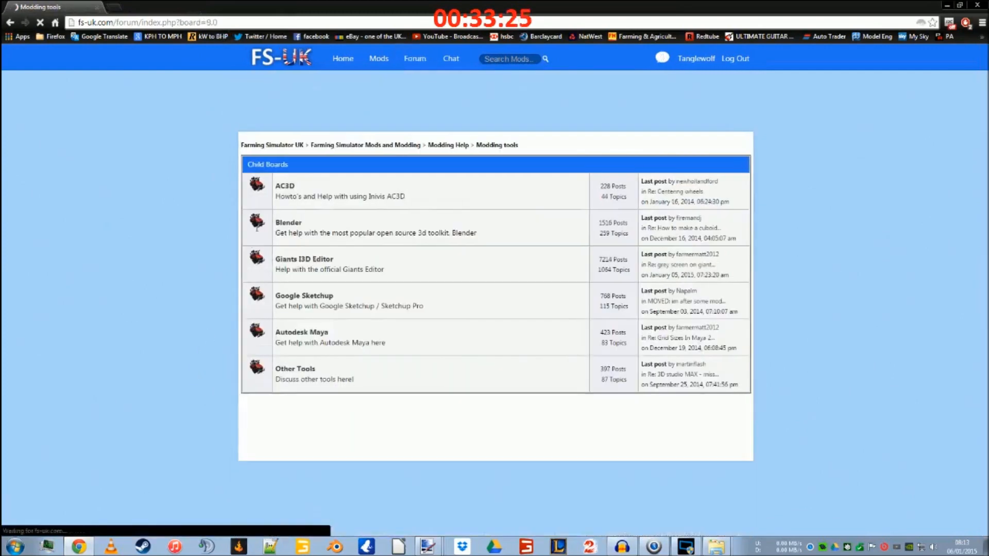
{"action": "scroll", "coordinate": [198, 290], "scroll_direction": "down", "scroll_amount": 2}
{"action": "scroll", "coordinate": [199, 291], "scroll_direction": "down", "scroll_amount": 2}
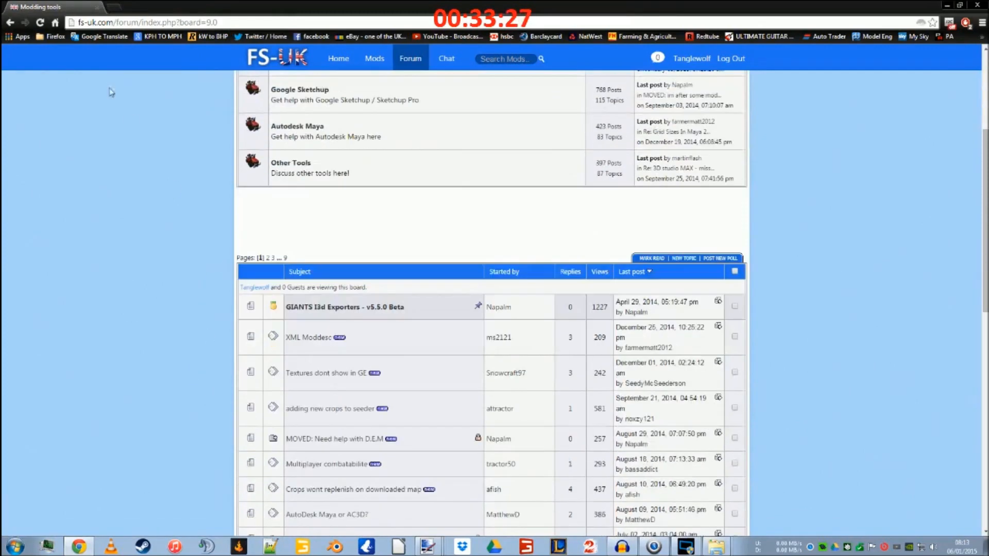
{"action": "left_click", "coordinate": [9, 22]}
{"action": "scroll", "coordinate": [251, 311], "scroll_direction": "down", "scroll_amount": 5}
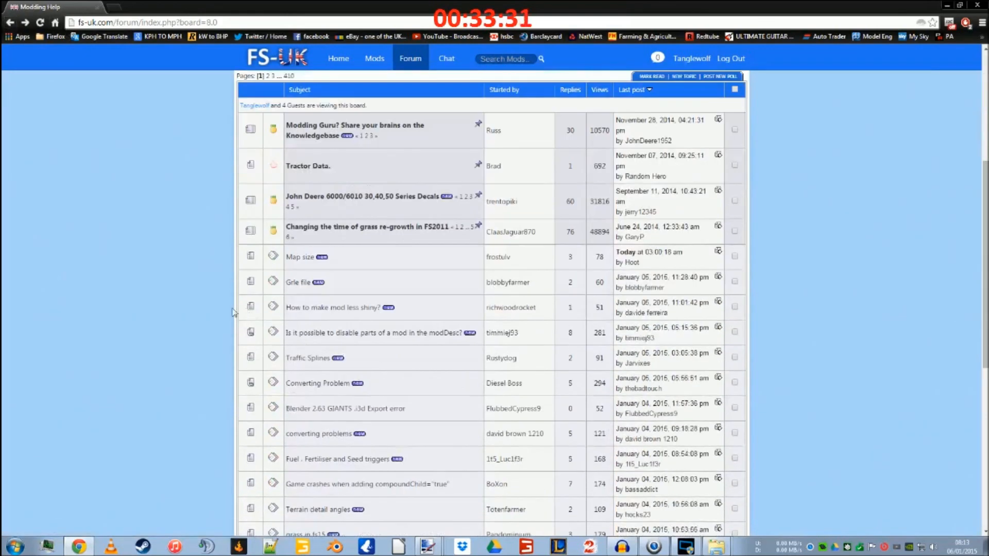
Step: Open the bookmarked "[Tutorial] FS 15 Specular Image" topic from the Modding 2 folder inside farm sim > OEB
{"action": "left_click", "coordinate": [52, 37]}
{"action": "mouse_move", "coordinate": [189, 19]}
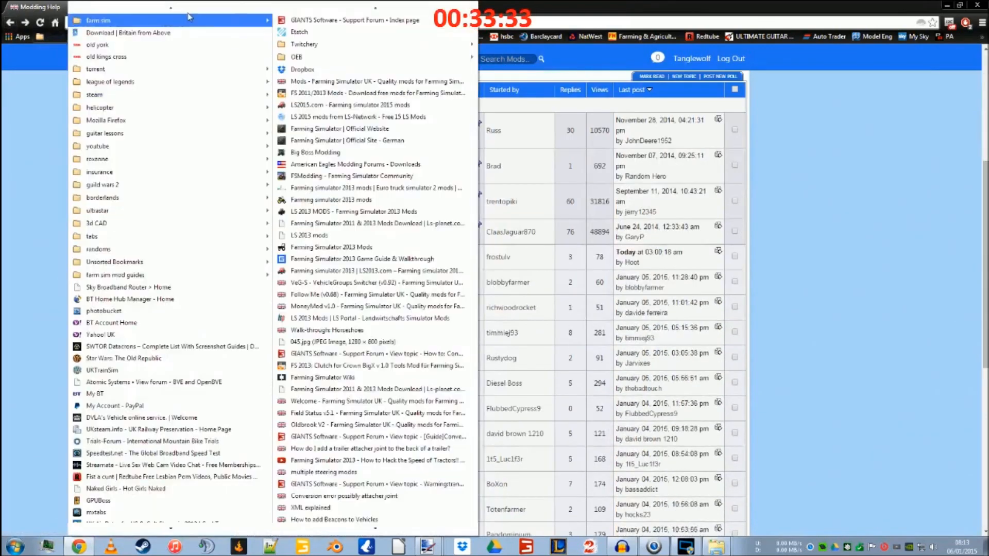
{"action": "mouse_move", "coordinate": [361, 57]}
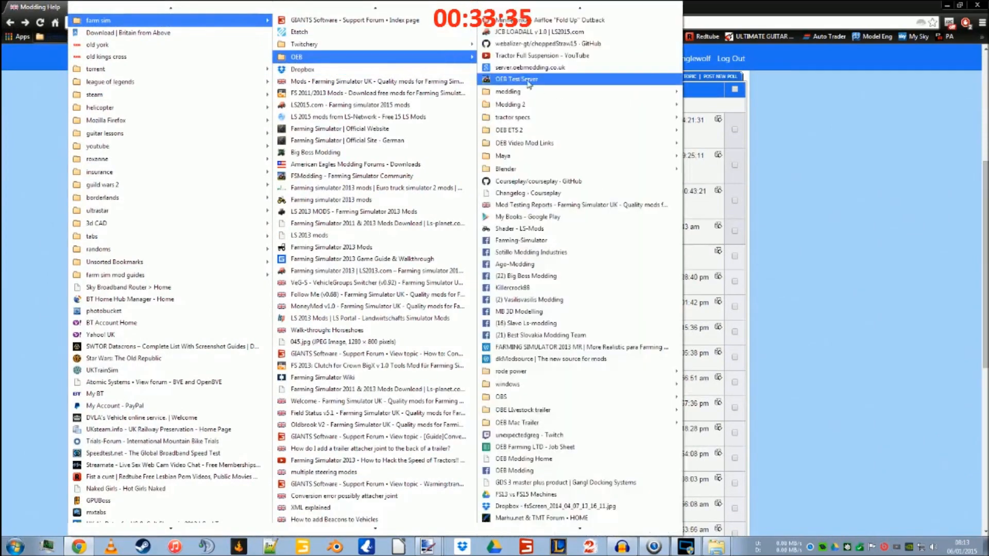
{"action": "mouse_move", "coordinate": [575, 106]}
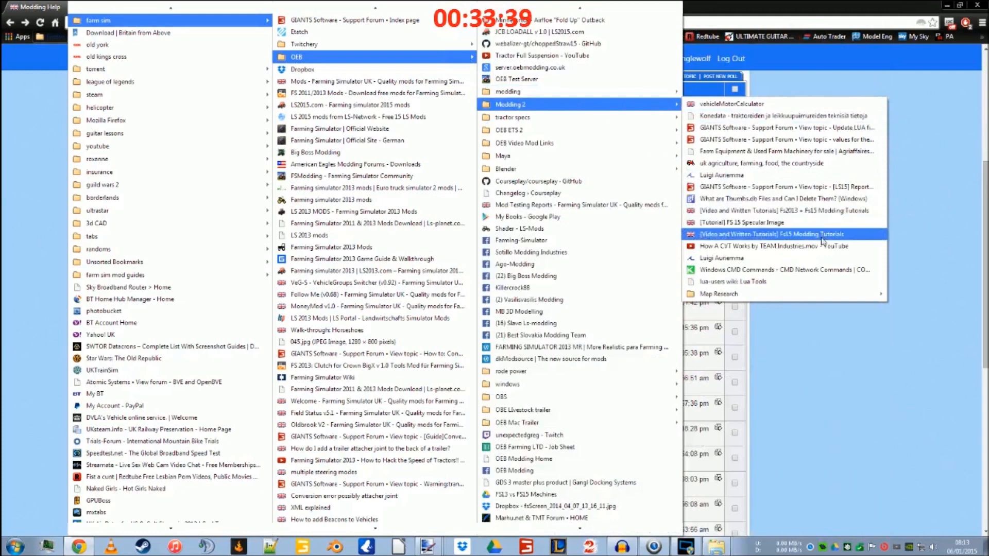
{"action": "left_click", "coordinate": [770, 222]}
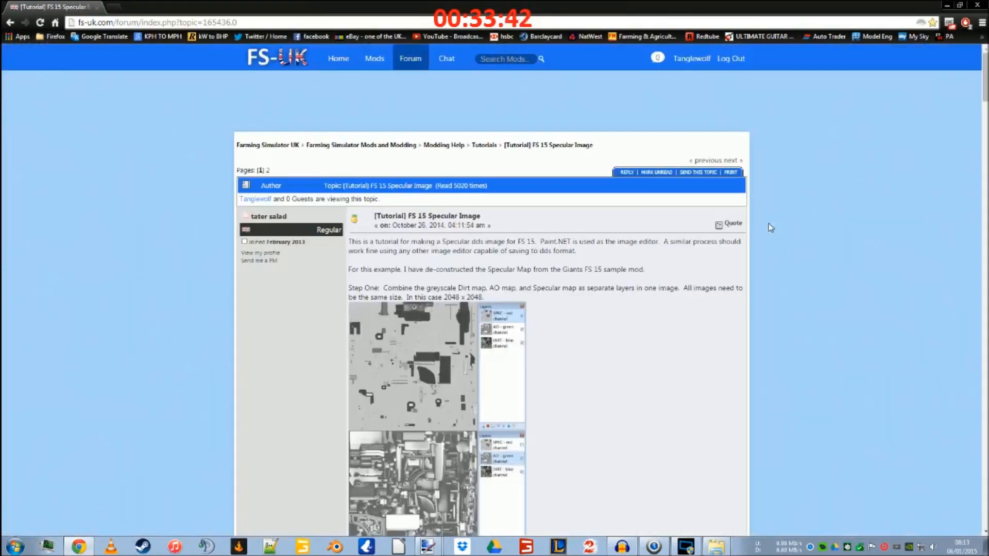
Step: Open a copy of the specular image tutorial in a new tab and go to the Tutorials board in the original tab
{"action": "right_click", "coordinate": [488, 148]}
{"action": "left_click", "coordinate": [520, 150]}
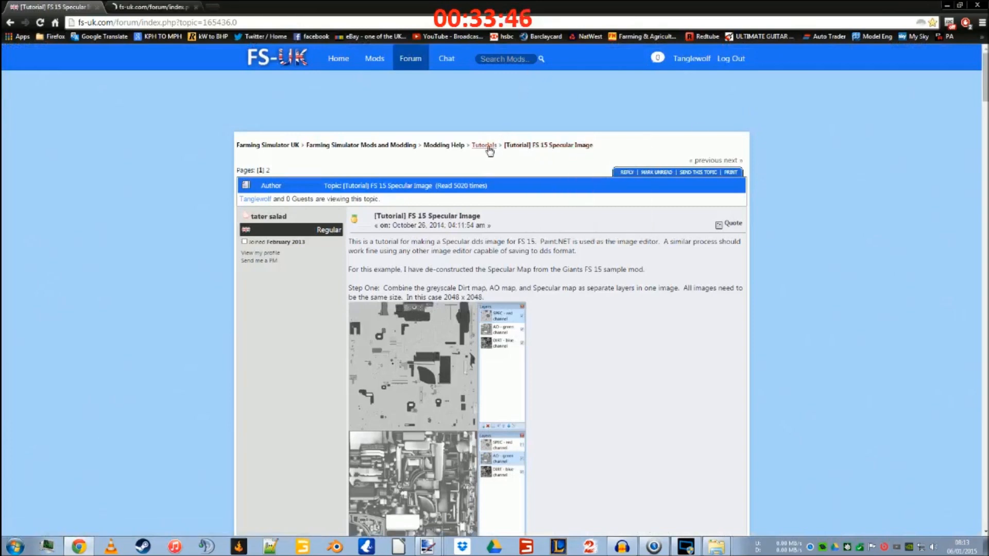
{"action": "left_click", "coordinate": [488, 149]}
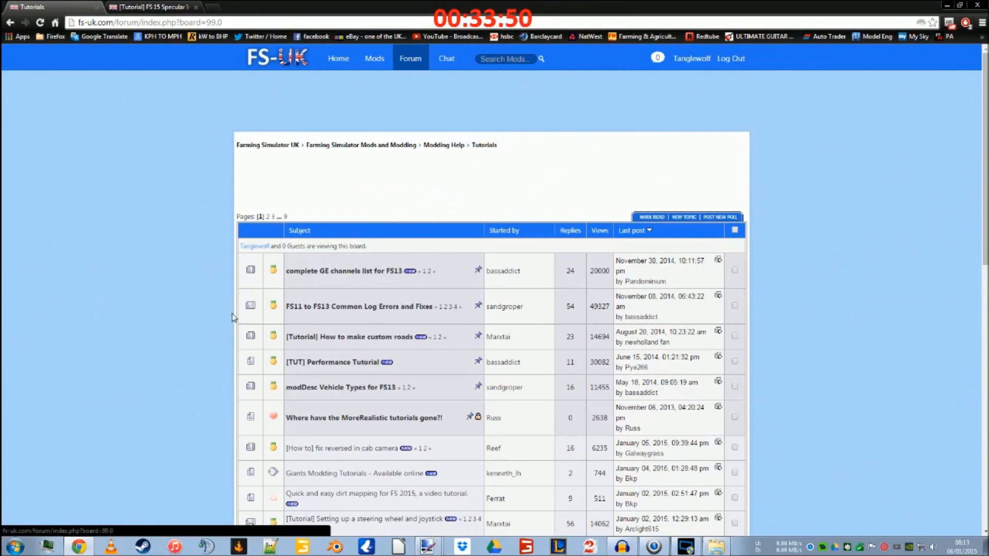
Step: Examine the Tutorials board's topic list to locate the "[Tutorial] FS 15 Specular Image" topic among the FS15 tutorials
{"action": "scroll", "coordinate": [232, 325], "scroll_direction": "down", "scroll_amount": 4}
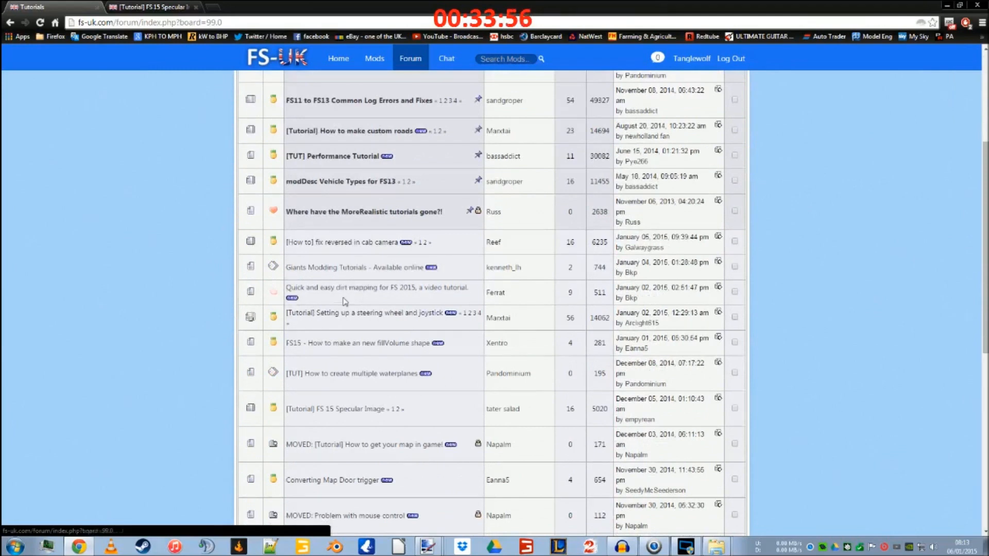
{"action": "scroll", "coordinate": [345, 324], "scroll_direction": "down", "scroll_amount": 3}
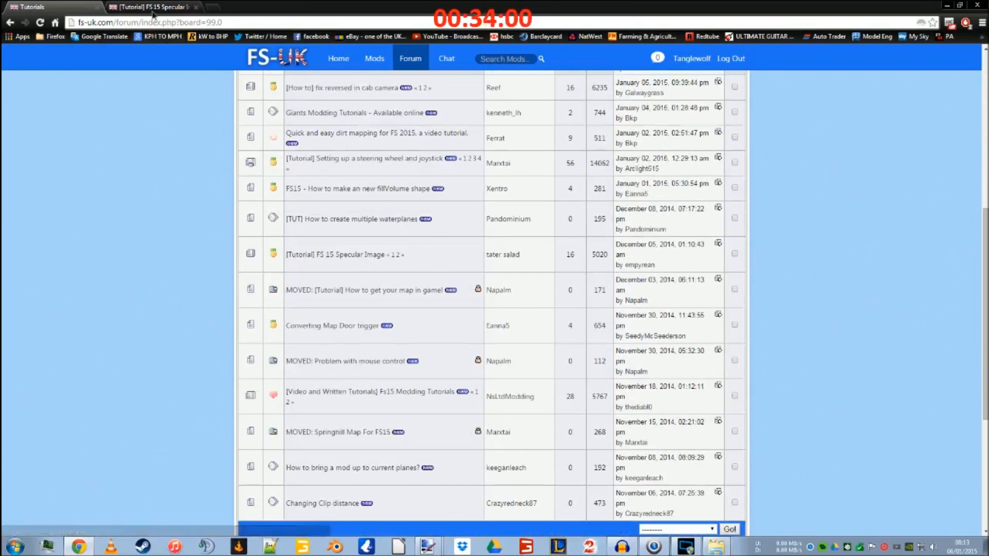
{"action": "key", "text": "ctrl+Tab"}
{"action": "left_click", "coordinate": [80, 6]}
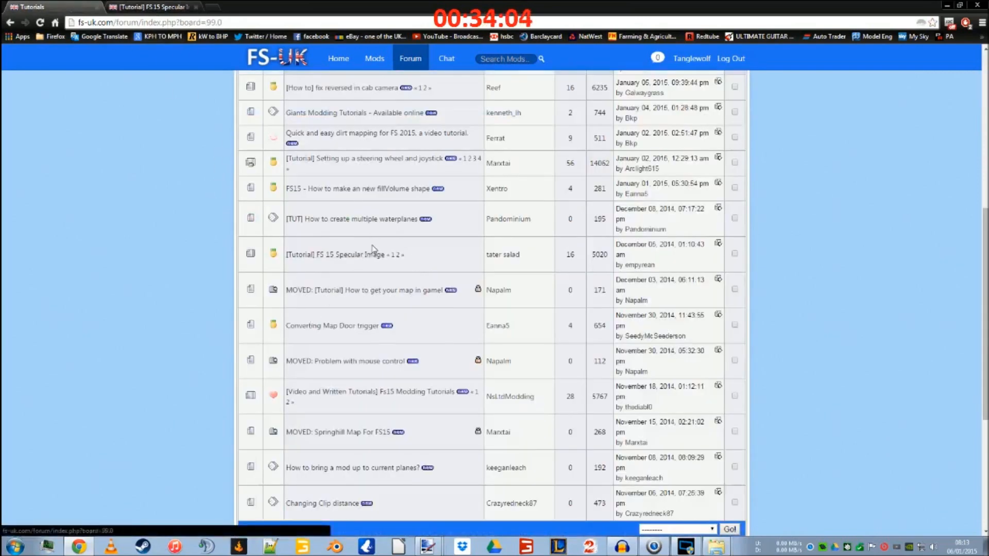
{"action": "scroll", "coordinate": [372, 253], "scroll_direction": "up", "scroll_amount": 1}
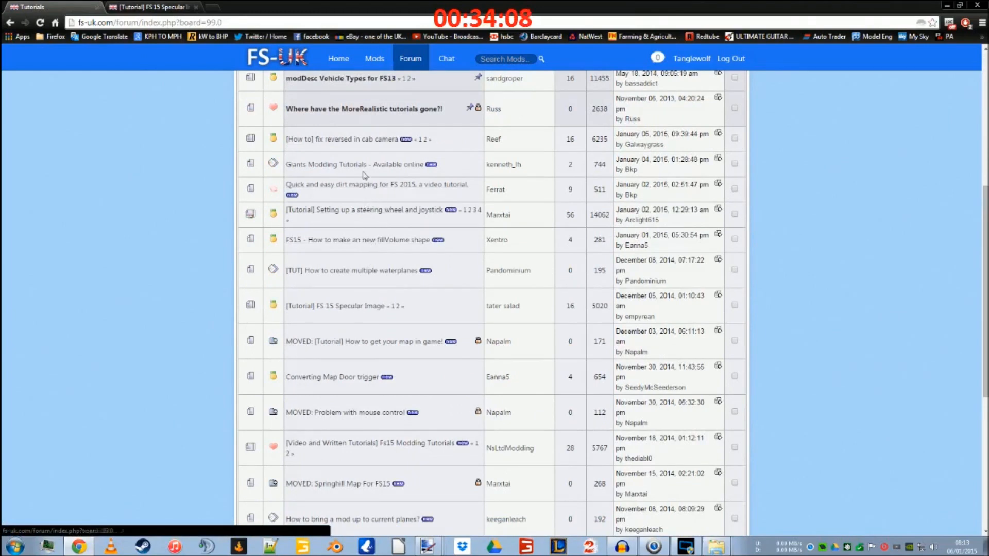
{"action": "scroll", "coordinate": [348, 322], "scroll_direction": "down", "scroll_amount": 3}
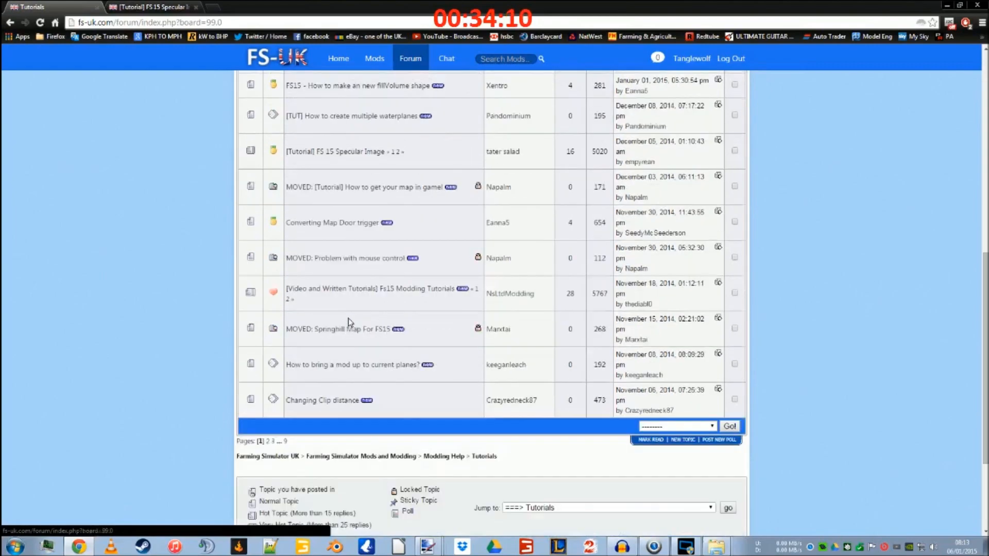
{"action": "scroll", "coordinate": [348, 322], "scroll_direction": "up", "scroll_amount": 6}
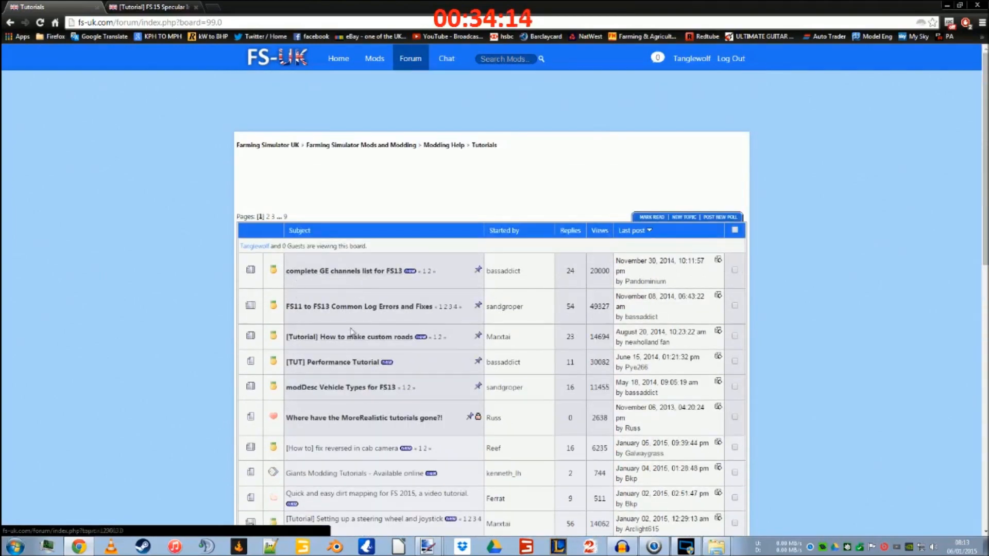
{"action": "scroll", "coordinate": [360, 391], "scroll_direction": "down", "scroll_amount": 3}
{"action": "scroll", "coordinate": [363, 397], "scroll_direction": "down", "scroll_amount": 3}
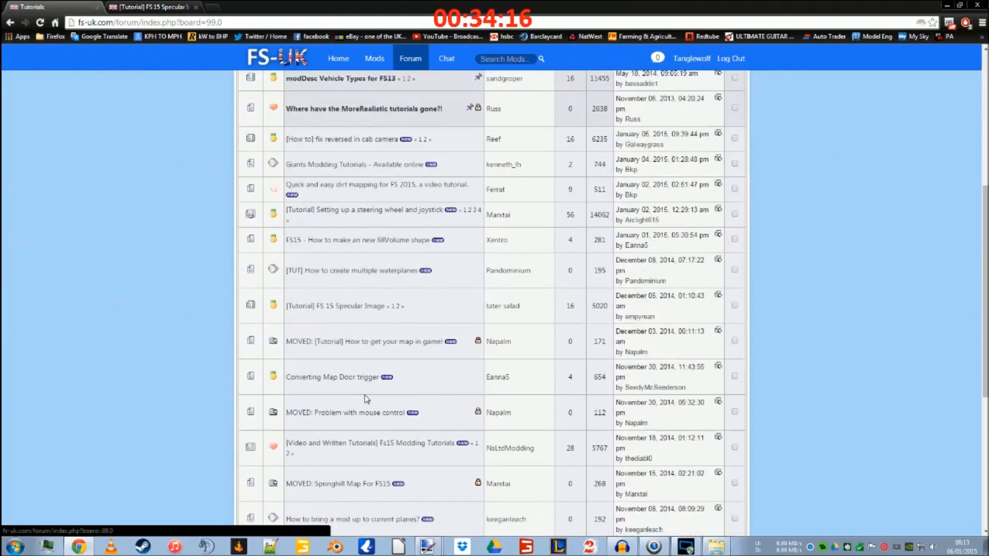
Step: Review the tutorial's colour-layer step, then switch to paint.net and undo the layer merges in trailer_ao.dds
{"action": "left_click", "coordinate": [150, 7]}
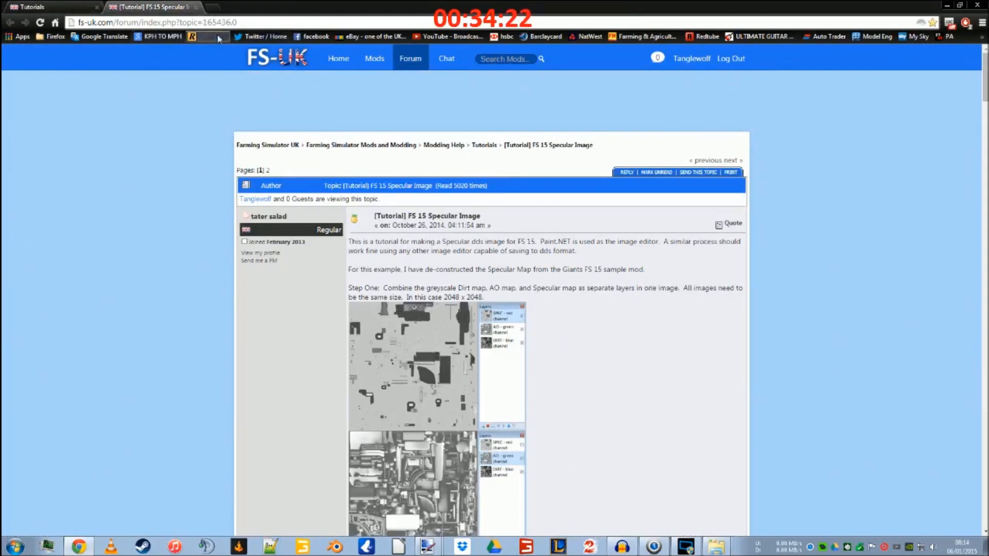
{"action": "scroll", "coordinate": [570, 292], "scroll_direction": "down", "scroll_amount": 7}
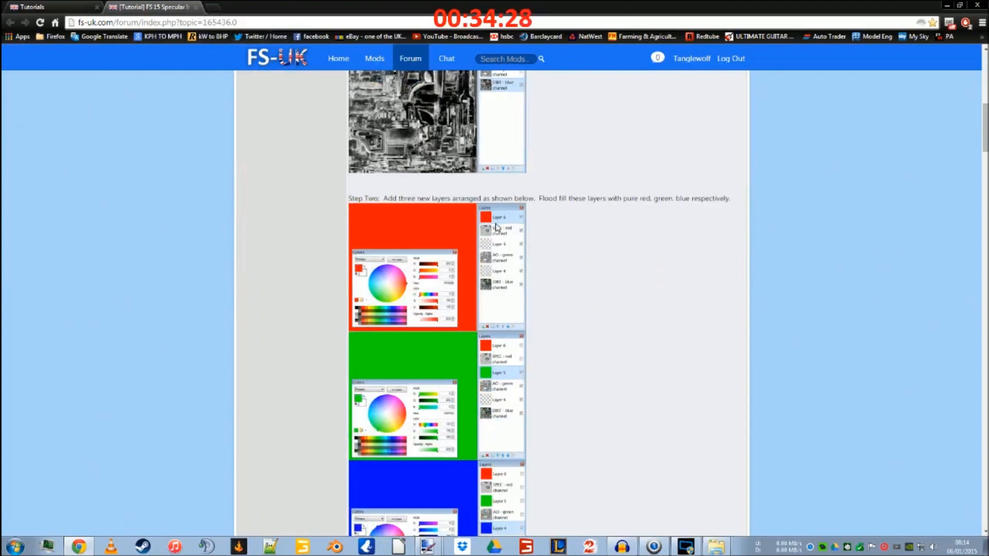
{"action": "left_click", "coordinate": [428, 546]}
{"action": "left_click", "coordinate": [440, 529]}
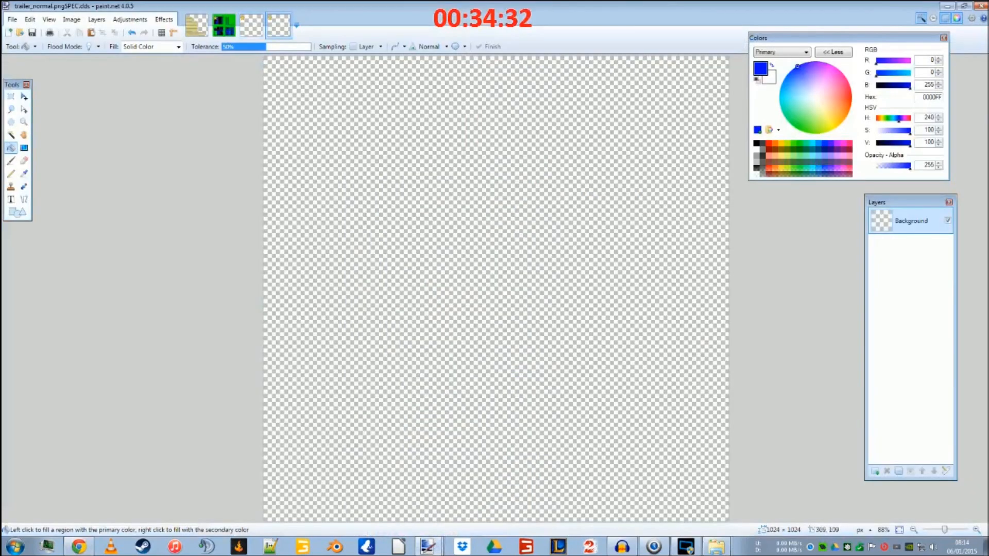
{"action": "left_click", "coordinate": [223, 25]}
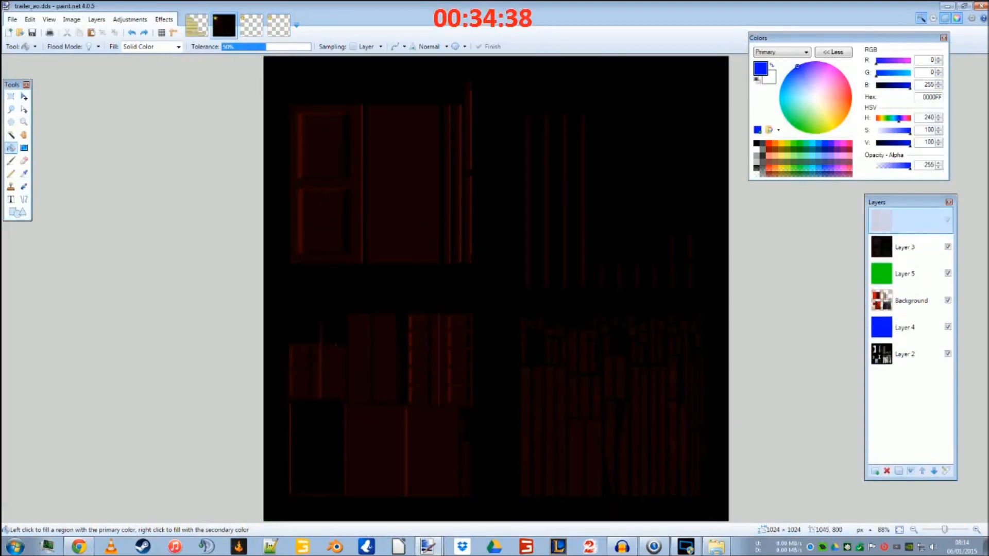
Step: Review steps three to five of the specular image tutorial on Multiply, Additive and merging layers, and return to paint.net
{"action": "left_click", "coordinate": [82, 550]}
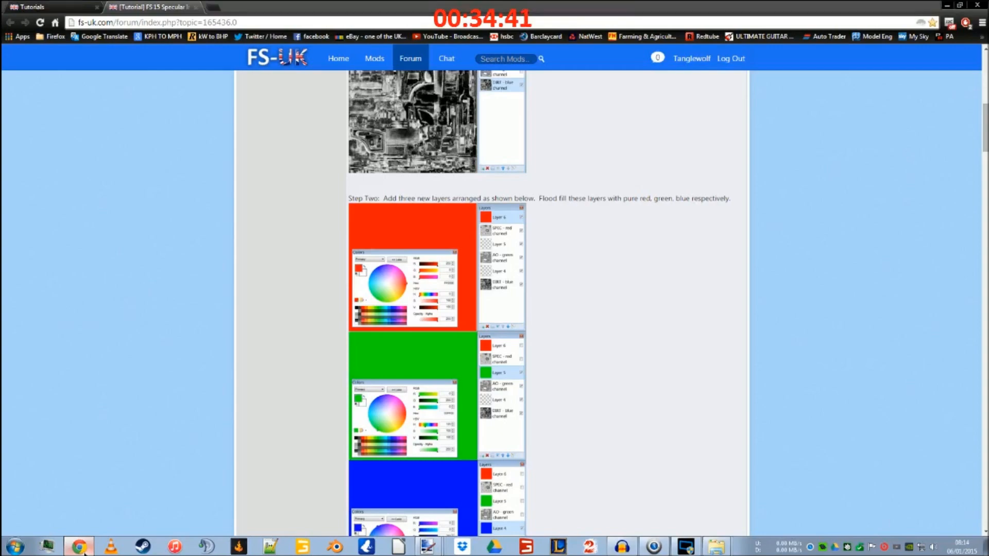
{"action": "left_click", "coordinate": [83, 551]}
{"action": "left_click", "coordinate": [83, 551]}
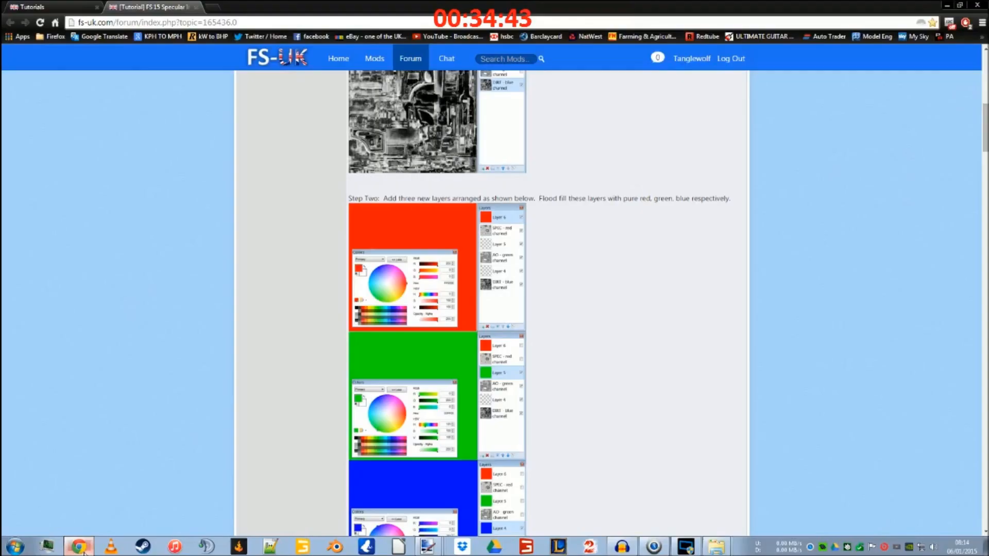
{"action": "scroll", "coordinate": [204, 433], "scroll_direction": "down", "scroll_amount": 5}
{"action": "scroll", "coordinate": [205, 434], "scroll_direction": "down", "scroll_amount": 15}
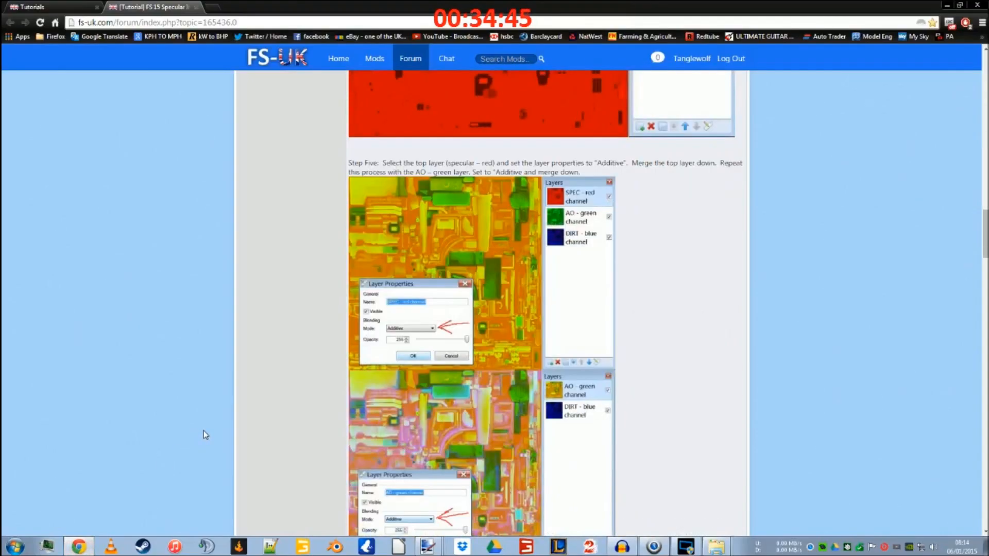
{"action": "scroll", "coordinate": [204, 435], "scroll_direction": "up", "scroll_amount": 7}
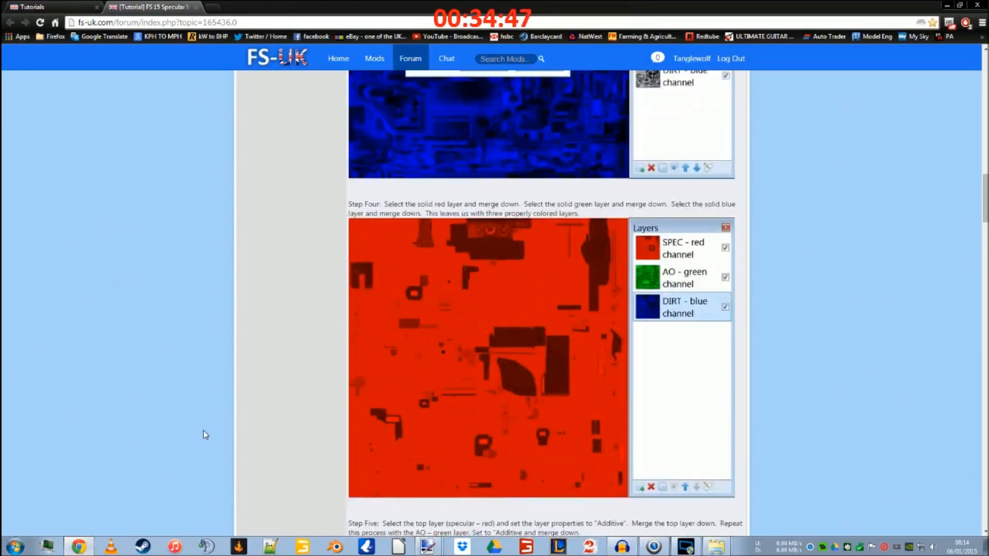
{"action": "scroll", "coordinate": [205, 435], "scroll_direction": "up", "scroll_amount": 5}
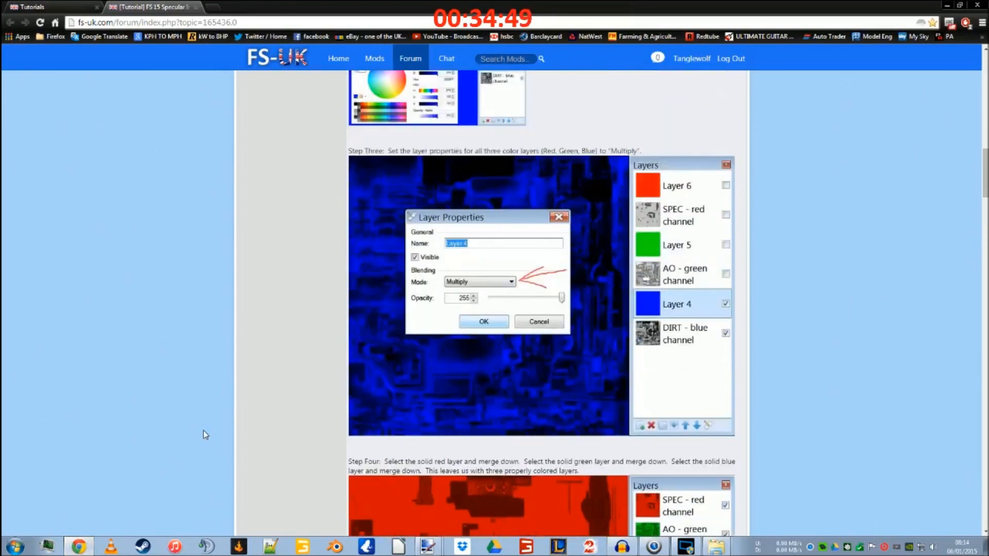
{"action": "scroll", "coordinate": [205, 435], "scroll_direction": "down", "scroll_amount": 4}
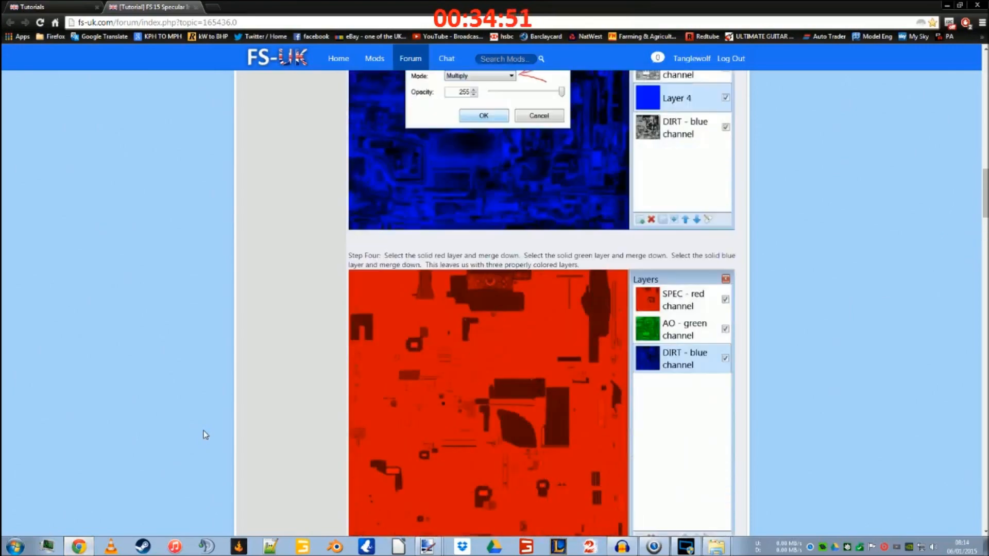
{"action": "scroll", "coordinate": [203, 431], "scroll_direction": "up", "scroll_amount": 3}
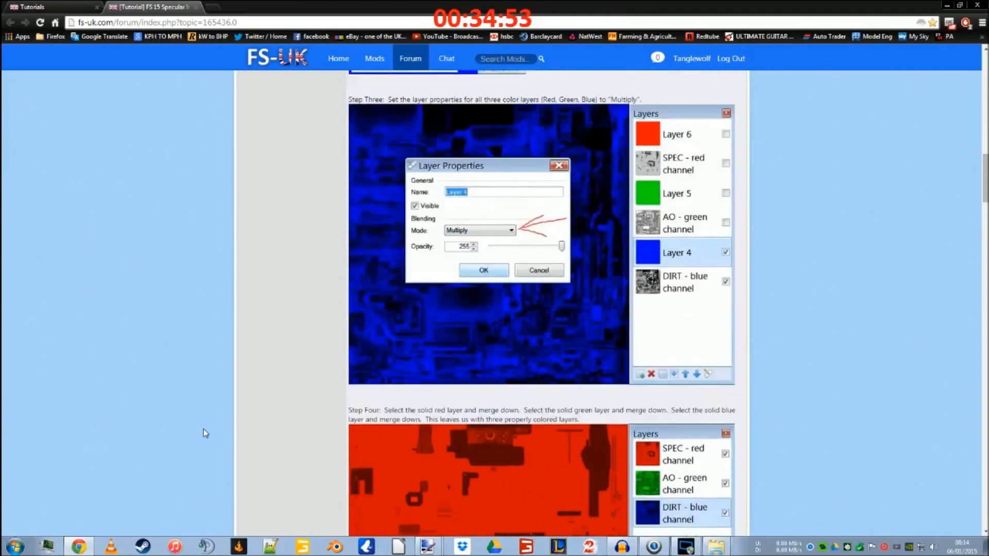
{"action": "scroll", "coordinate": [203, 432], "scroll_direction": "down", "scroll_amount": 10}
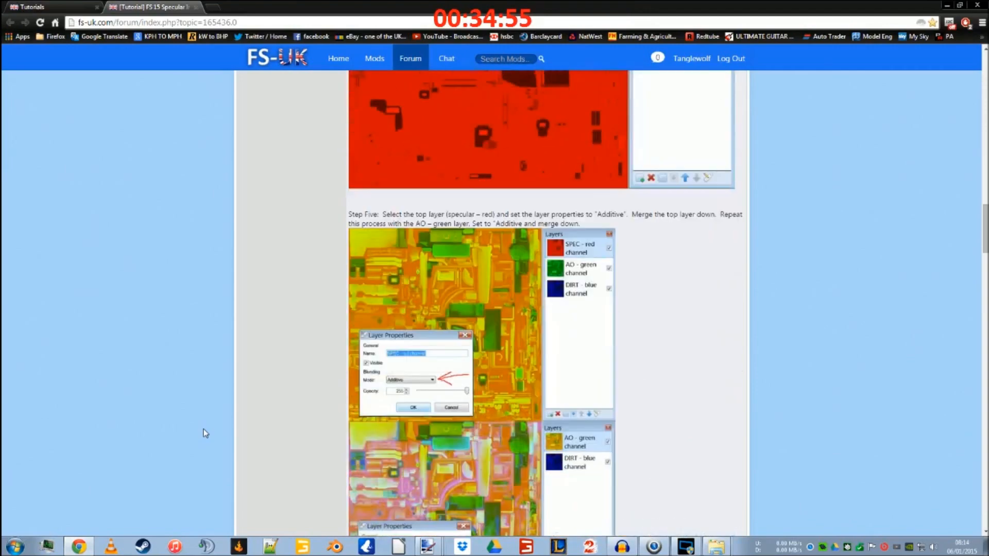
{"action": "left_click", "coordinate": [79, 548]}
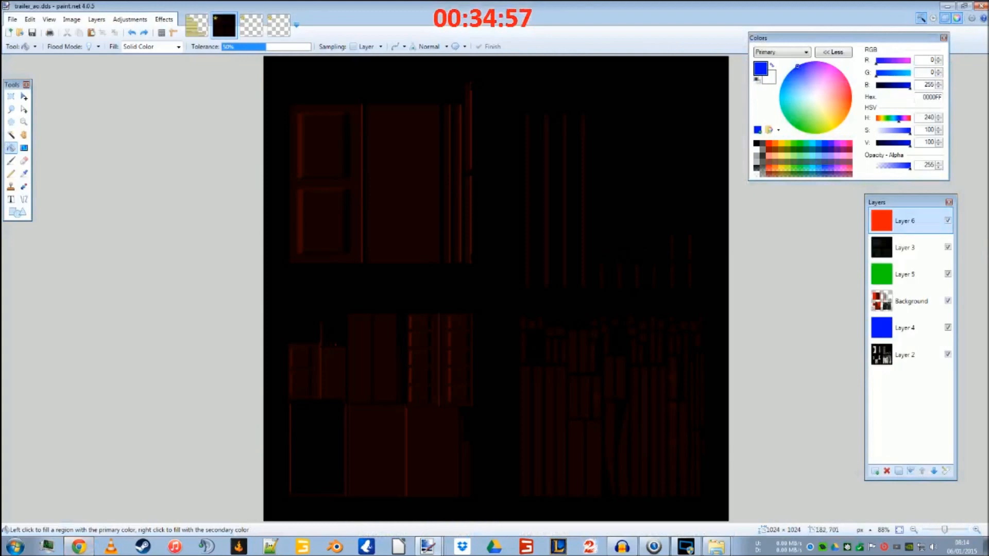
Step: Check the blending mode in the red Layer 6's properties and leave it as it is
{"action": "key", "text": "F4"}
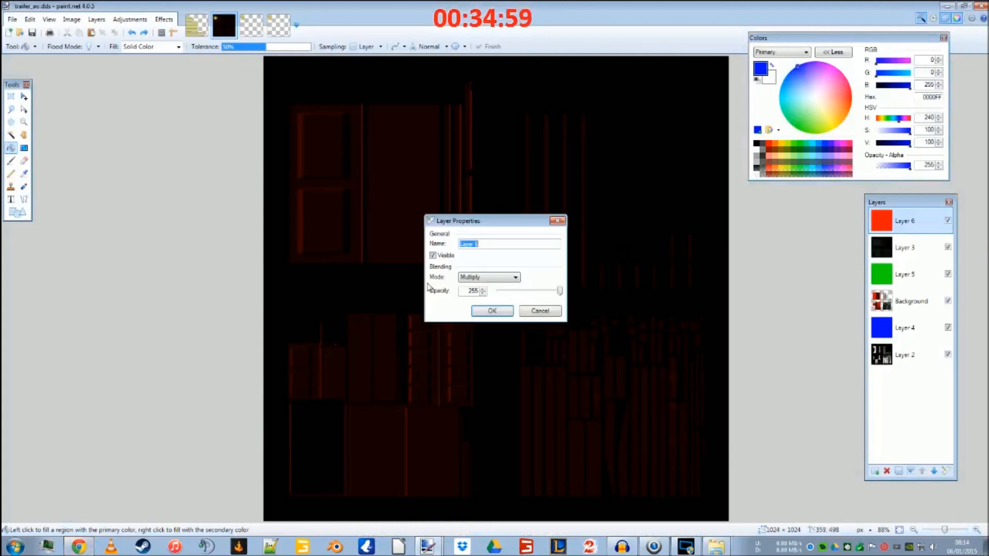
{"action": "left_click", "coordinate": [497, 279]}
{"action": "left_click", "coordinate": [497, 279]}
{"action": "left_click", "coordinate": [531, 312]}
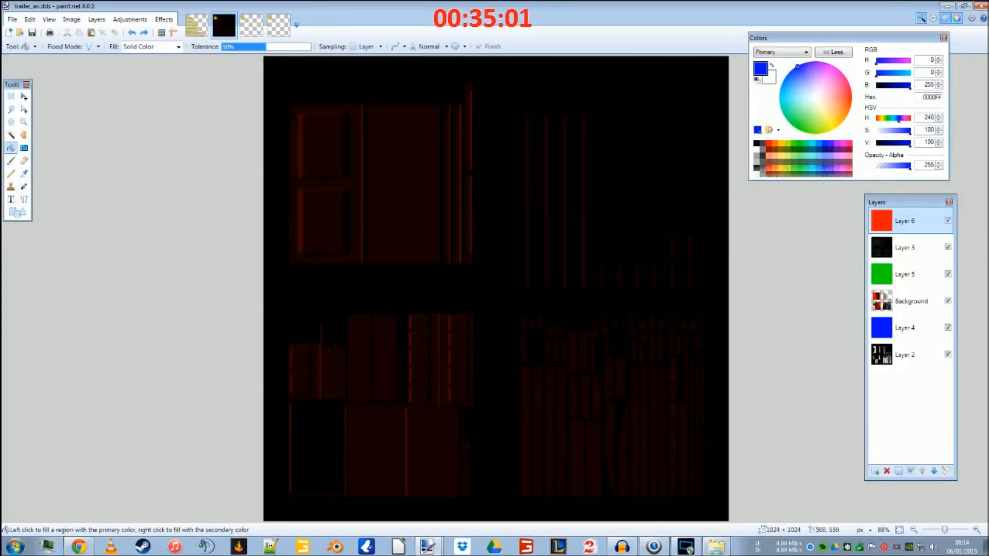
Step: Redo the undone merges in trailer_ao.dds until only Layer 2 is left
{"action": "left_click", "coordinate": [30, 19]}
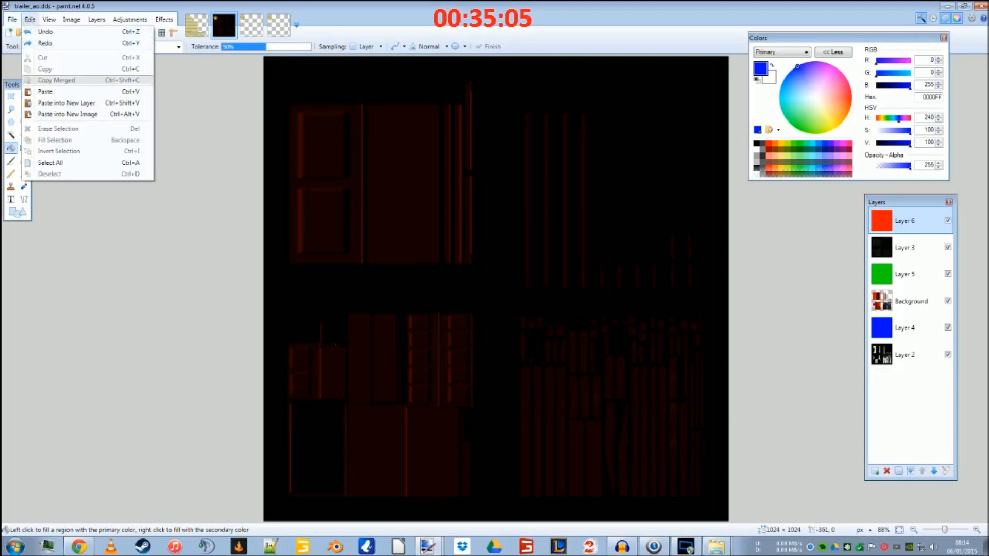
{"action": "left_click", "coordinate": [30, 19]}
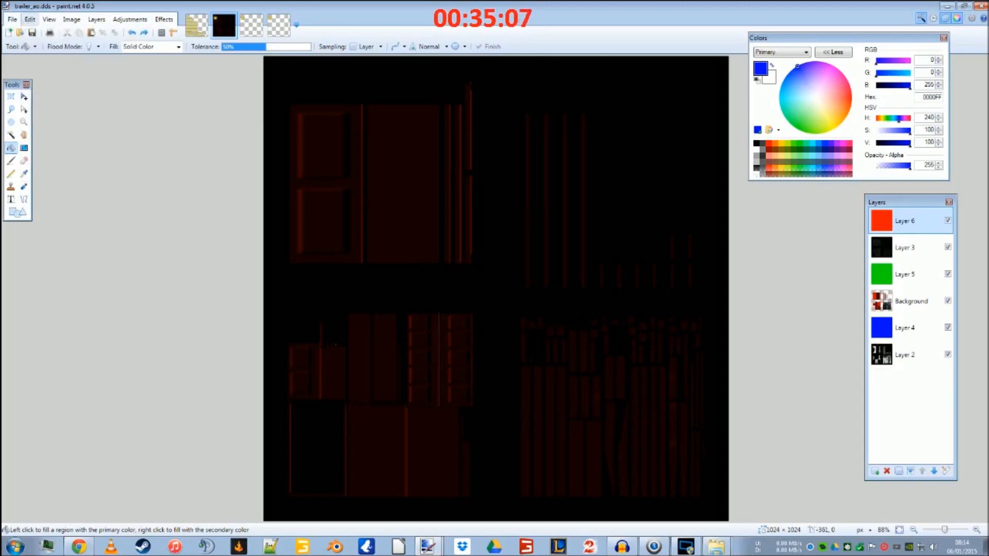
{"action": "key", "text": "ctrl+y"}
{"action": "key", "text": "ctrl+y"}
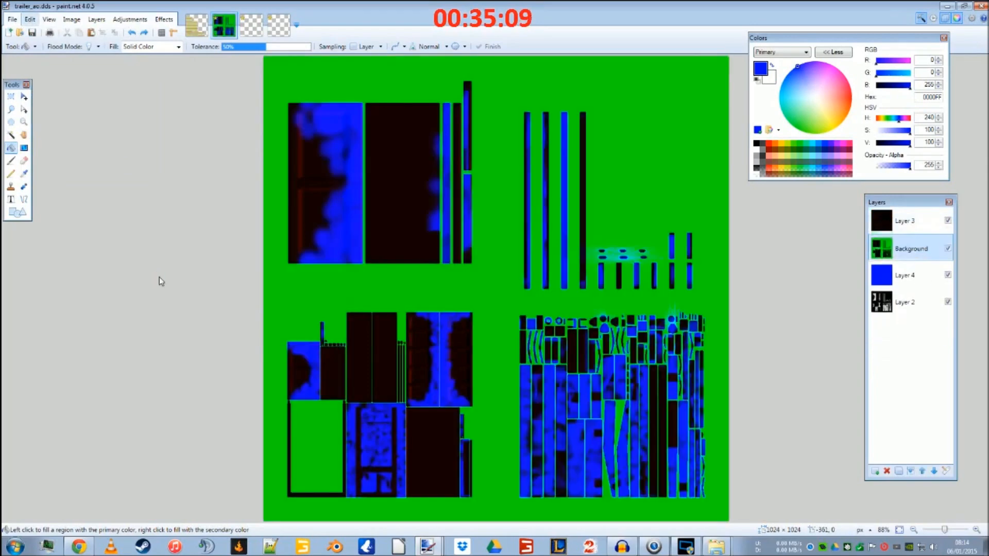
{"action": "key", "text": "ctrl+y"}
{"action": "key", "text": "ctrl+y"}
{"action": "key", "text": "ctrl+y"}
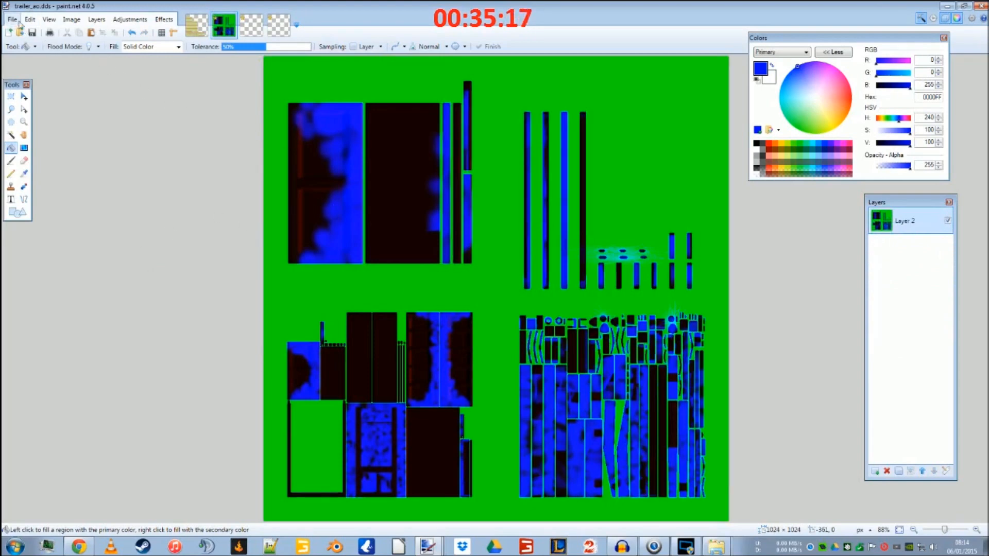
Step: Compare the merged image with the brantnerE8041_specular texture, then save it in the youtube_trailer folder as trailer_specular in DDS format with DXT1 compression
{"action": "left_click", "coordinate": [200, 34]}
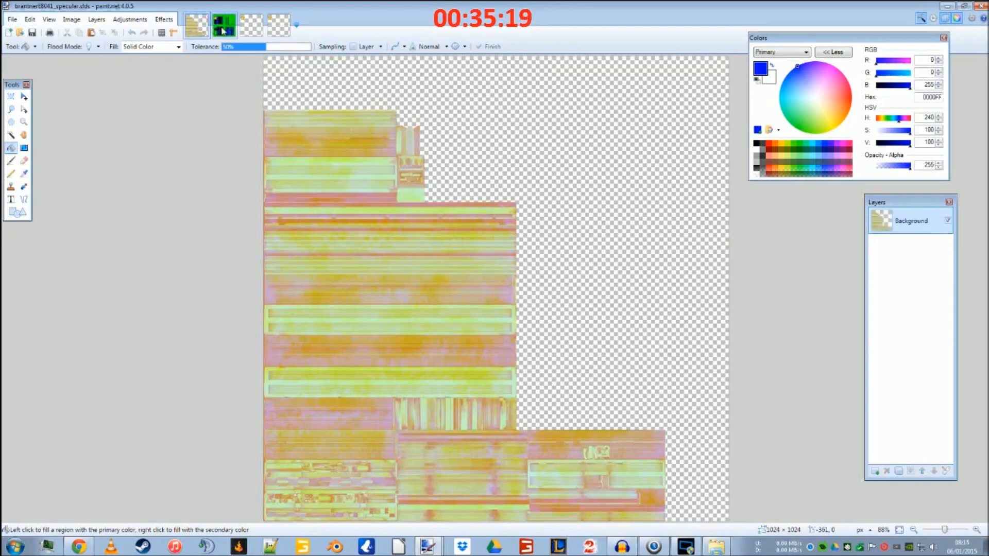
{"action": "left_click", "coordinate": [223, 31]}
{"action": "left_click", "coordinate": [13, 21]}
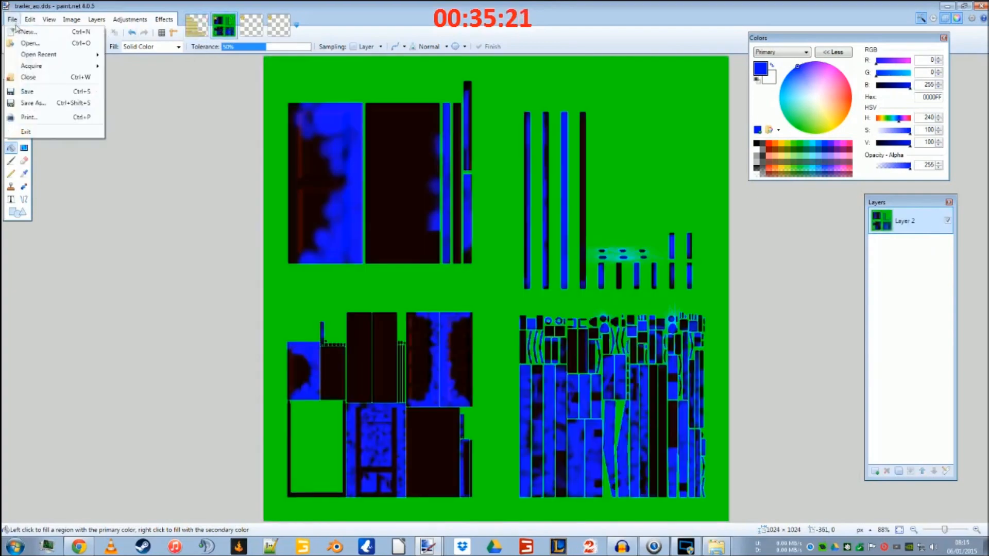
{"action": "left_click", "coordinate": [31, 102]}
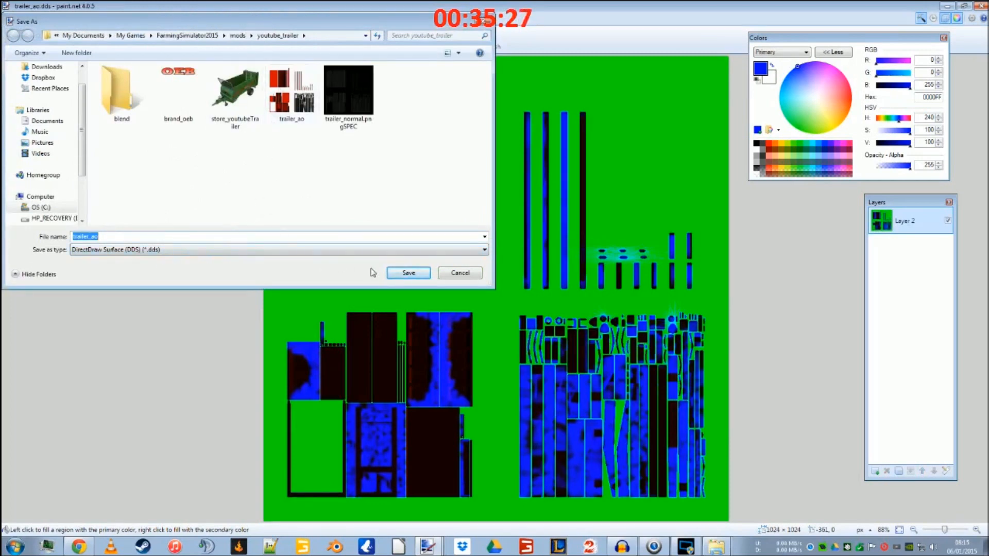
{"action": "left_click", "coordinate": [224, 238]}
{"action": "key", "text": "BackSpace"}
{"action": "key", "text": "BackSpace"}
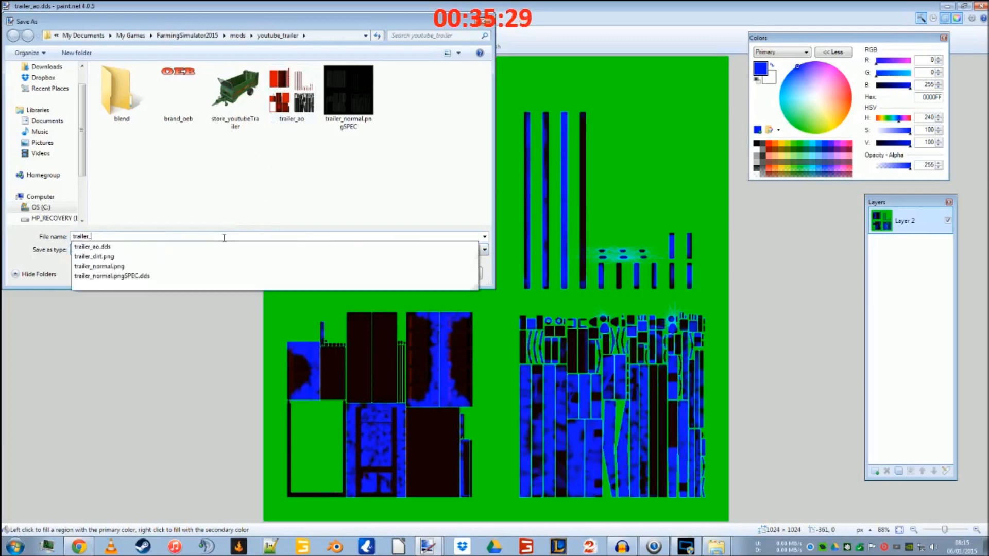
{"action": "type", "text": "specular"}
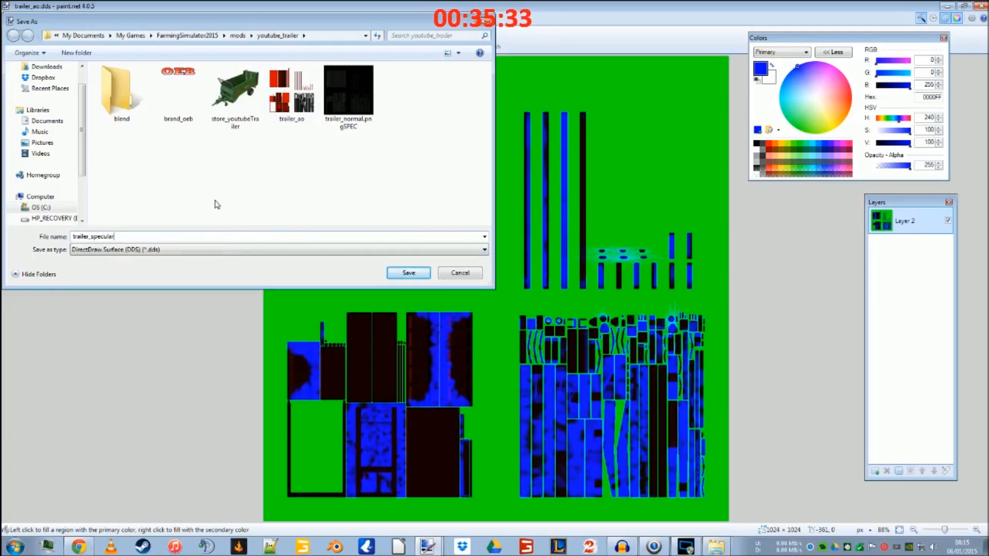
{"action": "left_click", "coordinate": [409, 273]}
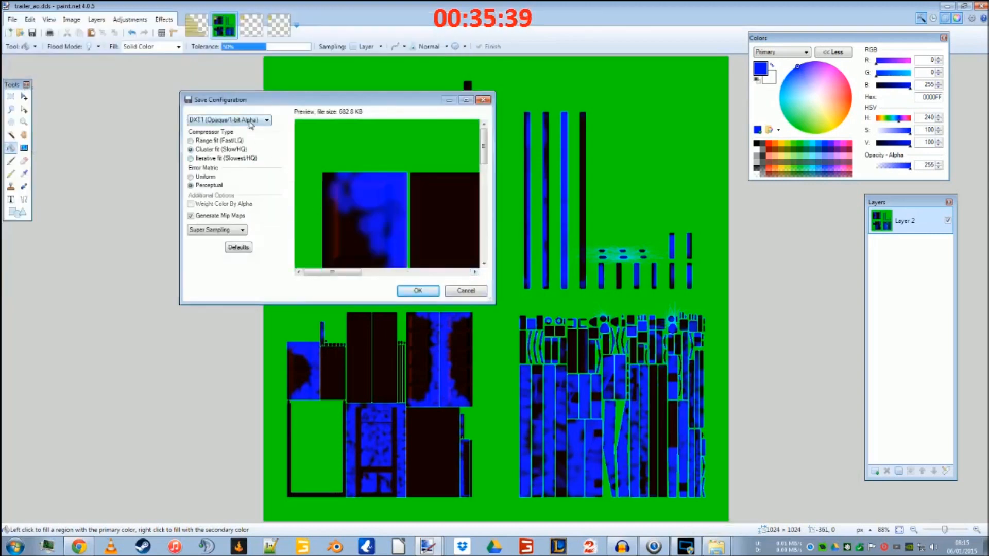
{"action": "left_click", "coordinate": [421, 292]}
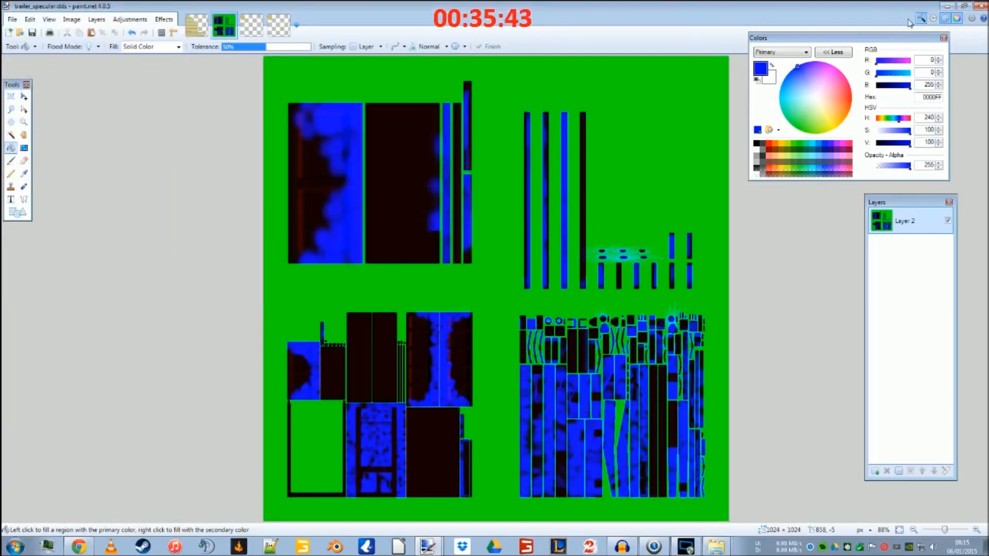
Step: Open brantnerE8041.i3d from the brantner folder in Notepad++ and examine its Files and Materials entries, including the cubemapRough.dds reference
{"action": "left_click", "coordinate": [947, 6]}
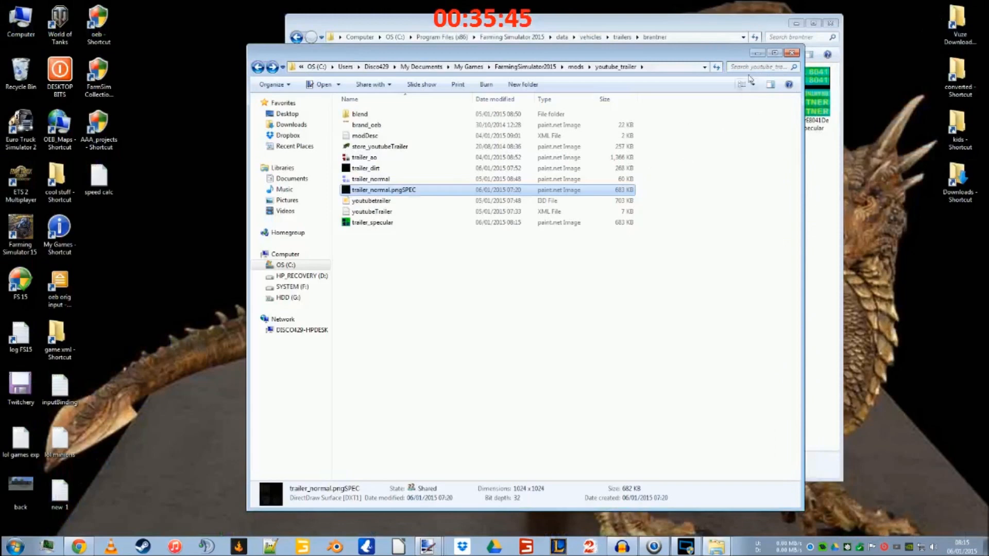
{"action": "left_click_drag", "start_coordinate": [721, 59], "coordinate": [836, 34]}
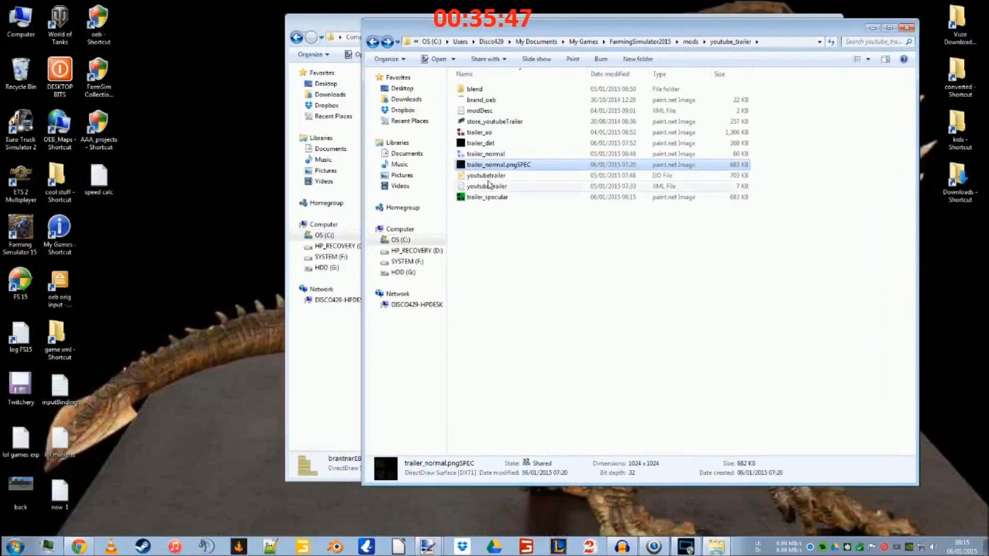
{"action": "left_click", "coordinate": [335, 17]}
{"action": "left_click_drag", "start_coordinate": [390, 25], "coordinate": [151, 36]}
{"action": "right_click", "coordinate": [160, 106]}
{"action": "left_click", "coordinate": [208, 146]}
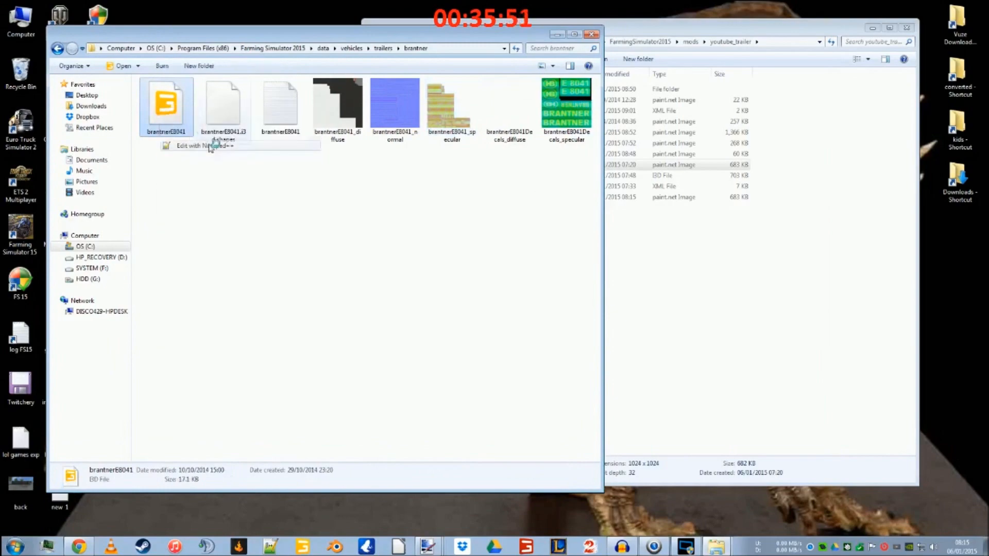
{"action": "scroll", "coordinate": [254, 249], "scroll_direction": "down", "scroll_amount": 4}
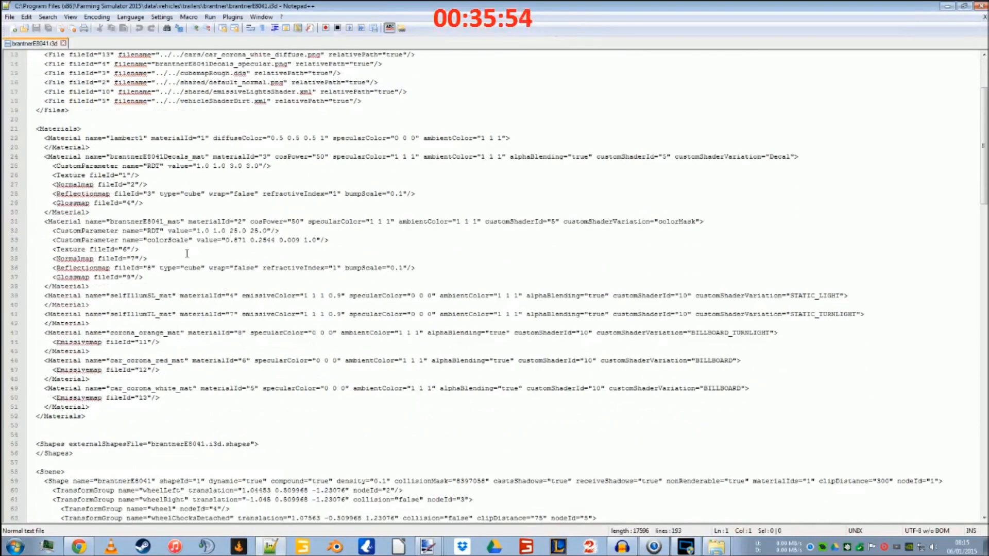
{"action": "scroll", "coordinate": [187, 253], "scroll_direction": "up", "scroll_amount": 4}
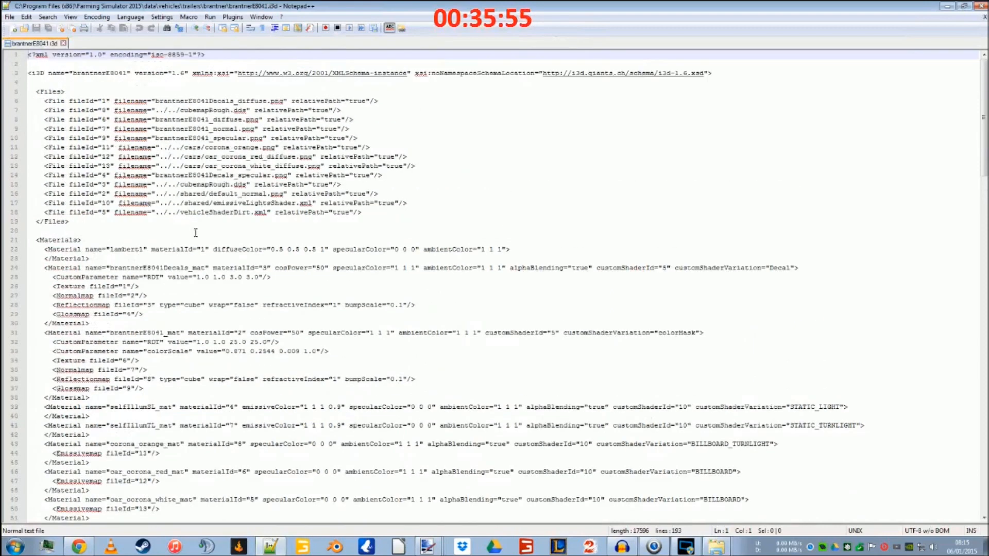
{"action": "left_click", "coordinate": [962, 6]}
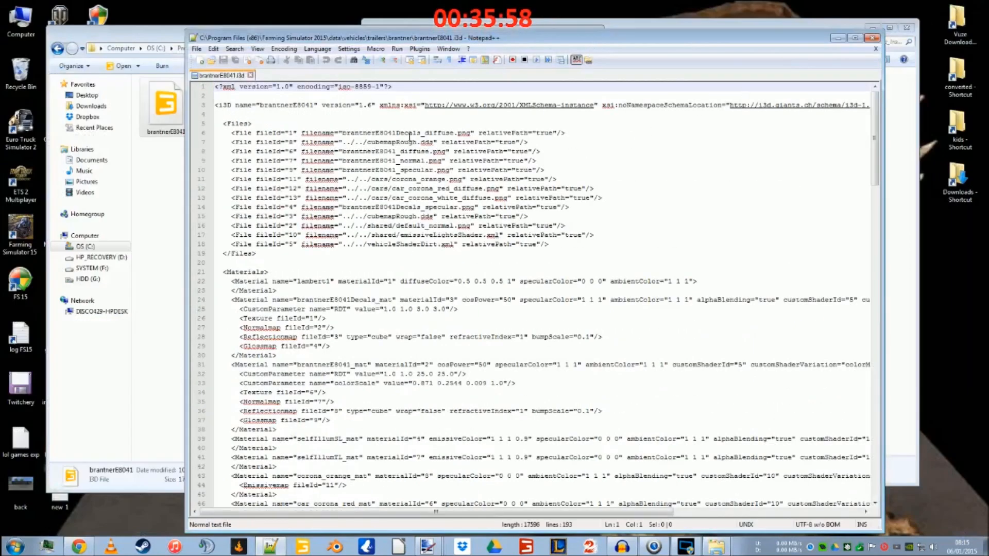
{"action": "left_click_drag", "start_coordinate": [402, 142], "coordinate": [398, 142]}
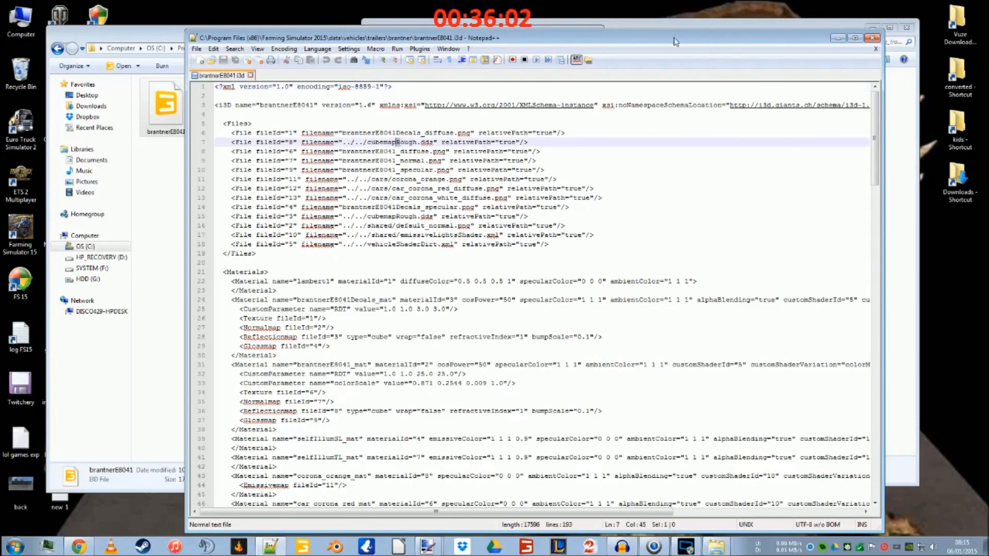
Step: Extract OEB_BigM500.zip to an OEB_BigM500 folder on the desktop with WinRAR and open the extracted folder
{"action": "left_click_drag", "start_coordinate": [675, 41], "coordinate": [743, 209]}
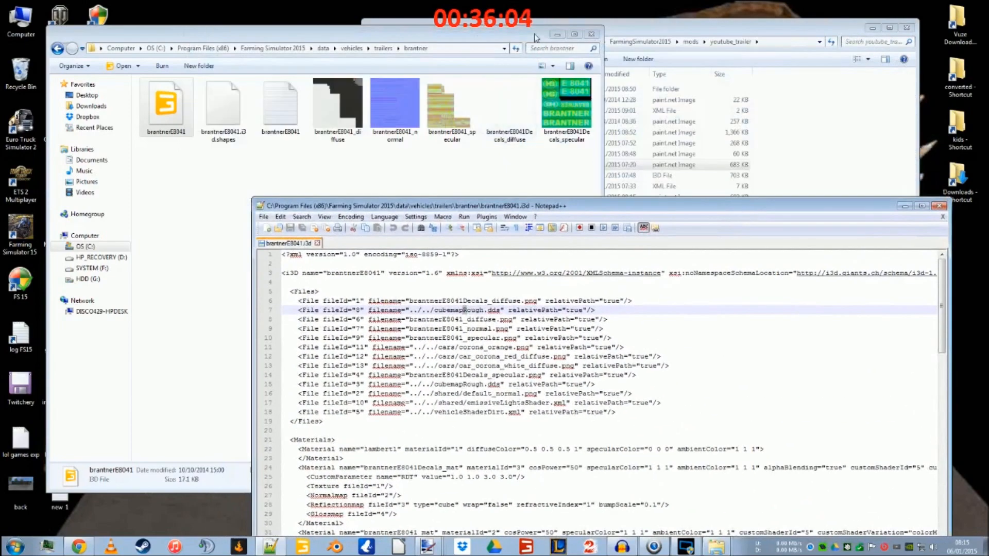
{"action": "left_click_drag", "start_coordinate": [535, 37], "coordinate": [495, 217]}
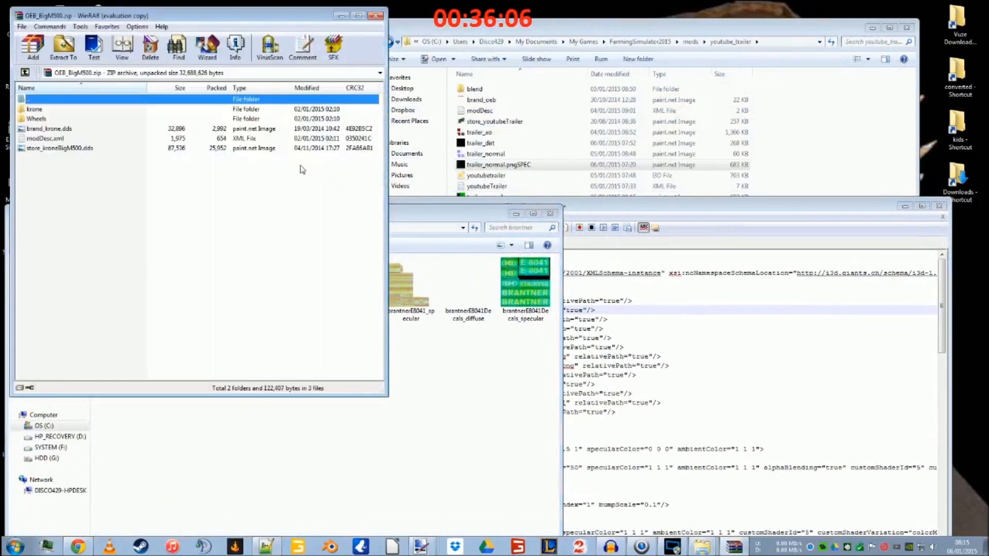
{"action": "left_click", "coordinate": [59, 49]}
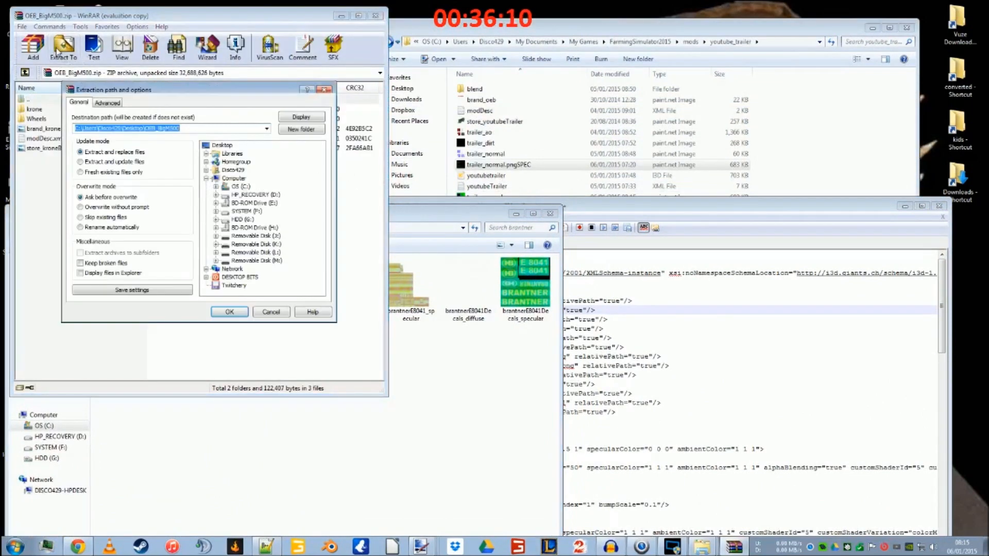
{"action": "left_click", "coordinate": [245, 313]}
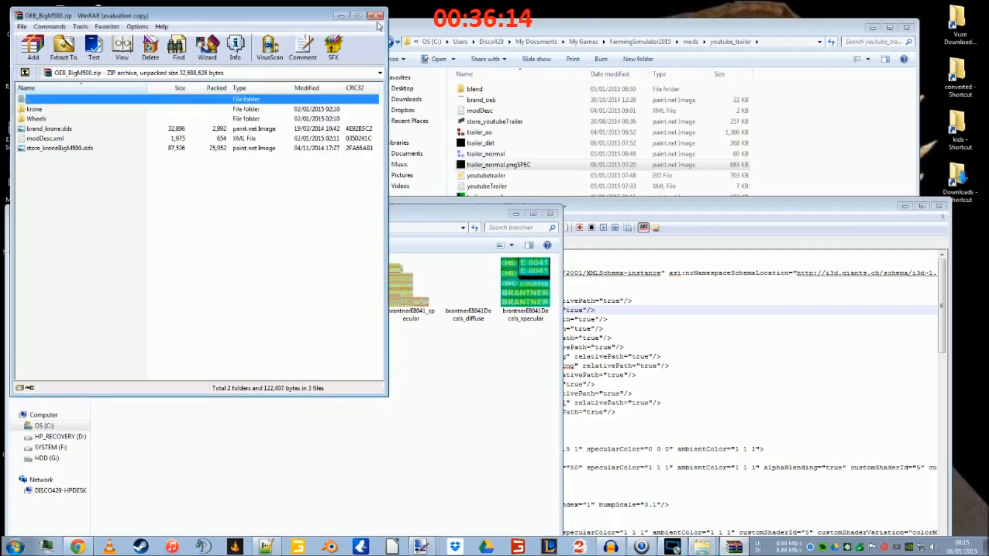
{"action": "left_click", "coordinate": [377, 16]}
{"action": "left_click_drag", "start_coordinate": [121, 214], "coordinate": [351, 88]}
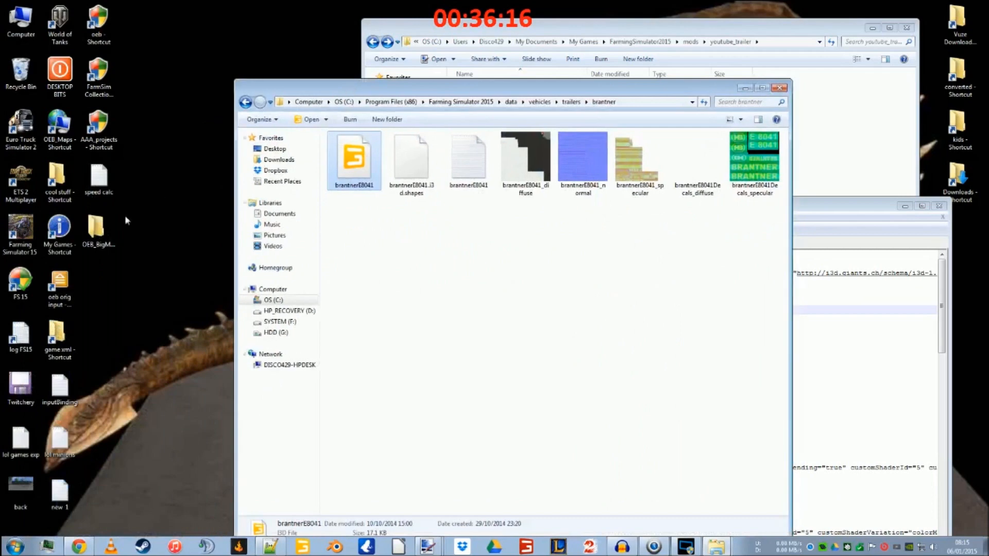
{"action": "double_click", "coordinate": [98, 228]}
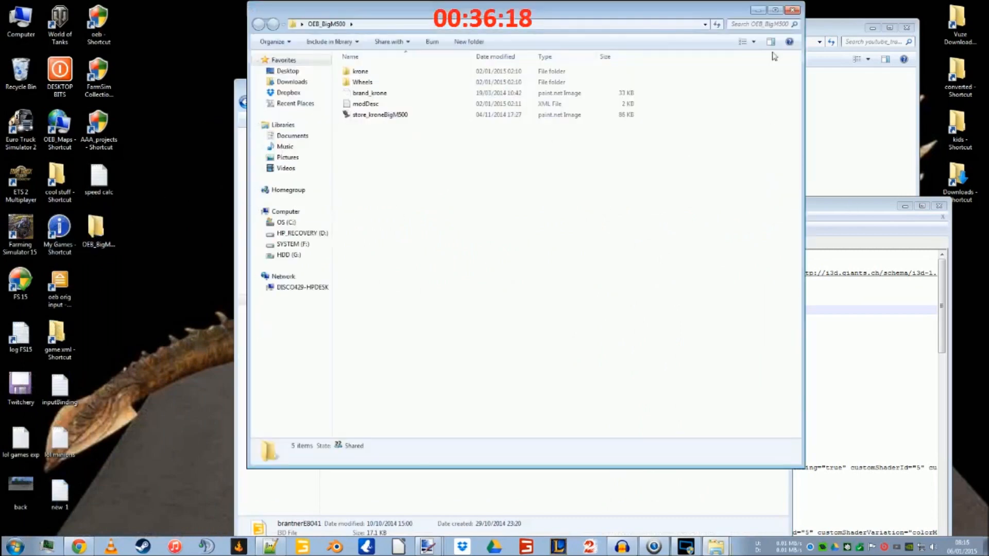
Step: Move the cubemapRough texture from the OEB_BigM500 krone folder into the youtube_trailer folder
{"action": "double_click", "coordinate": [361, 71]}
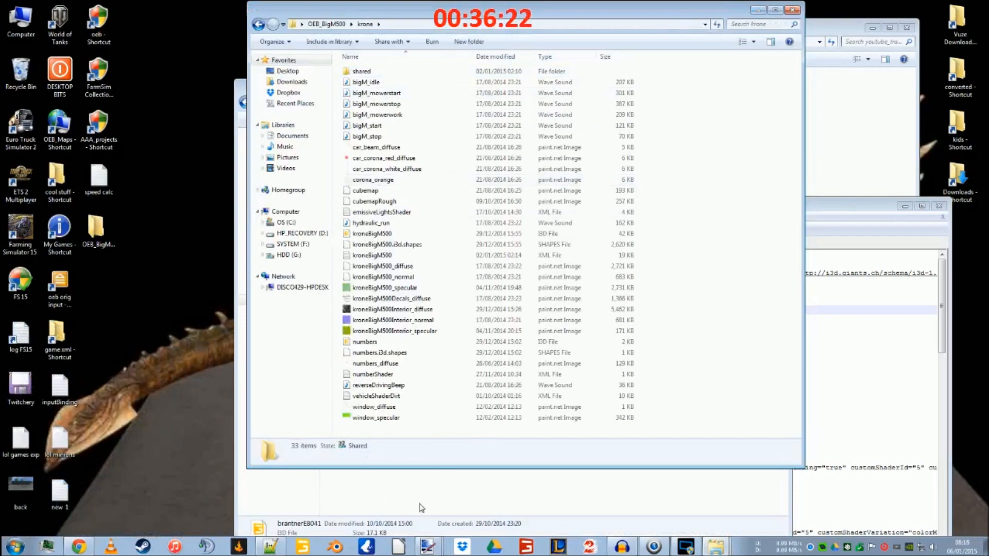
{"action": "left_click", "coordinate": [270, 546]}
{"action": "left_click_drag", "start_coordinate": [558, 206], "coordinate": [389, 105]}
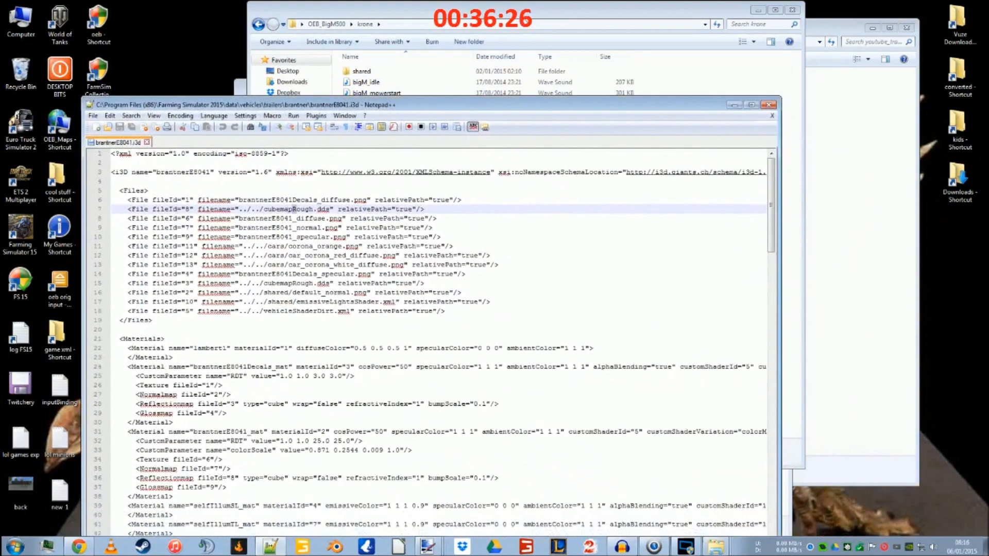
{"action": "left_click", "coordinate": [371, 82]}
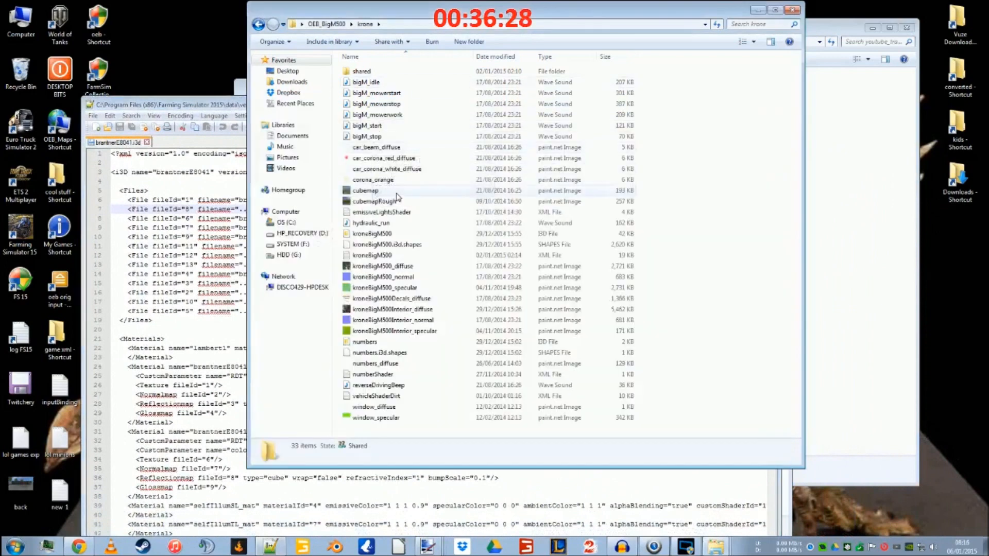
{"action": "left_click", "coordinate": [396, 200]}
{"action": "left_click", "coordinate": [848, 28]}
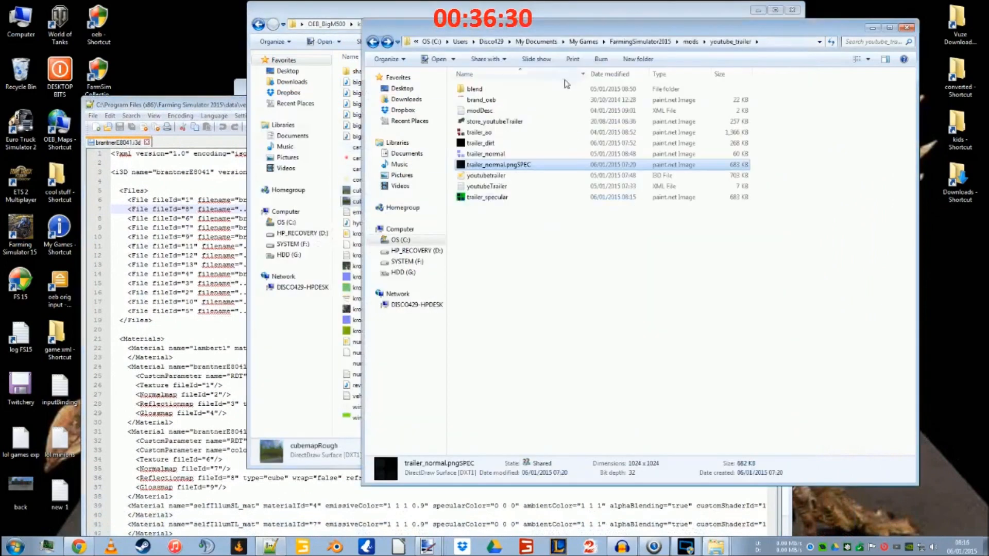
{"action": "left_click", "coordinate": [367, 16]}
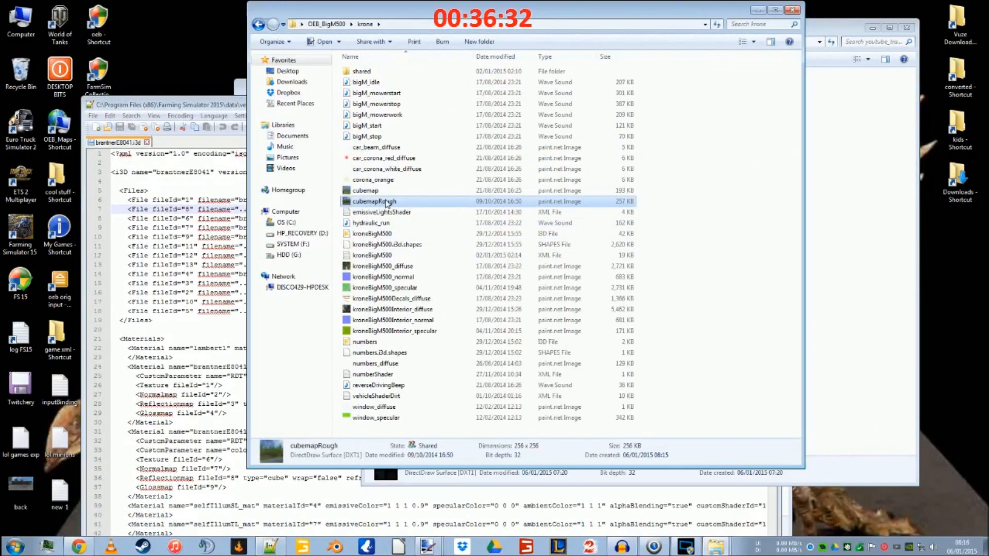
{"action": "left_click_drag", "start_coordinate": [387, 202], "coordinate": [870, 287]}
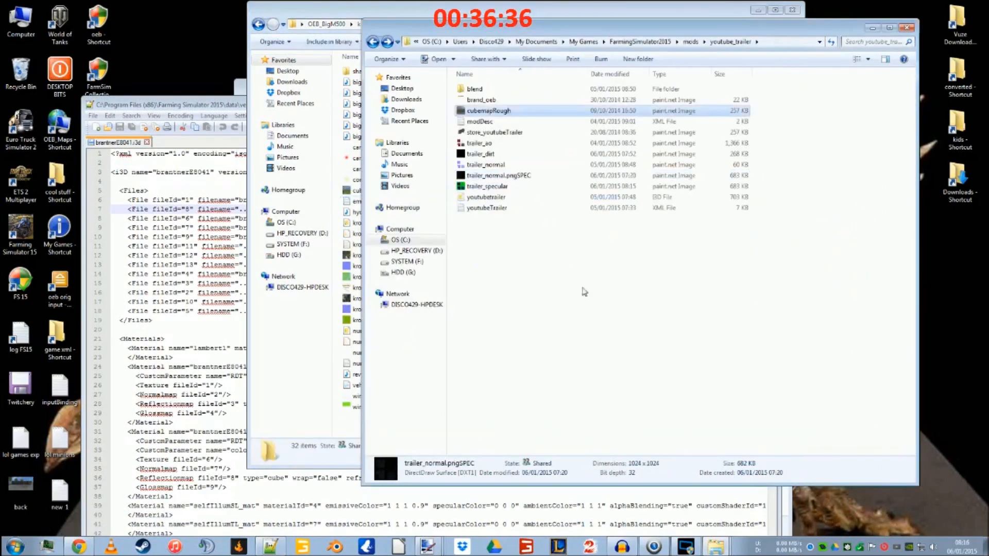
Step: Move car_corona_red_diffuse, car_corona_white_diffuse and corona_orange from the krone folder into the youtube_trailer folder
{"action": "left_click", "coordinate": [223, 104]}
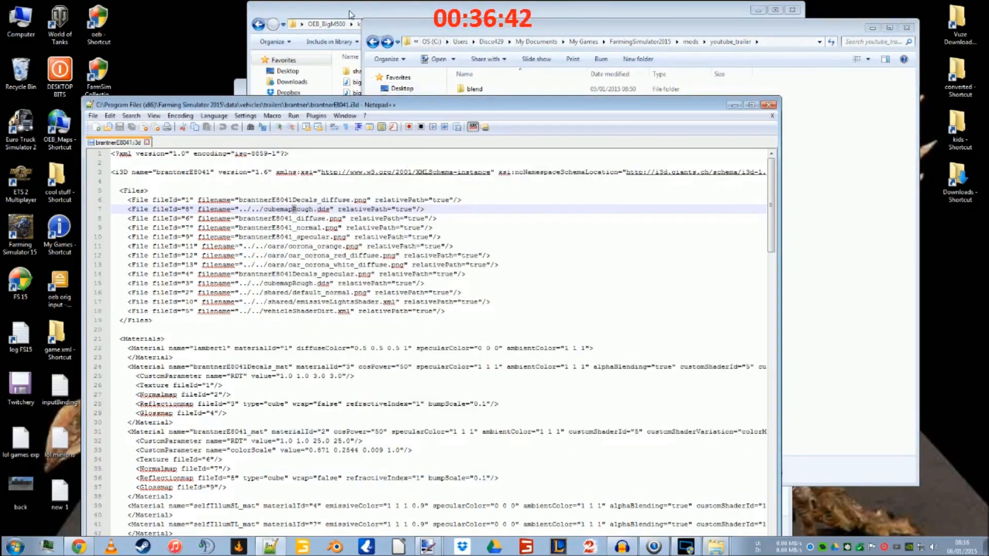
{"action": "left_click", "coordinate": [412, 11]}
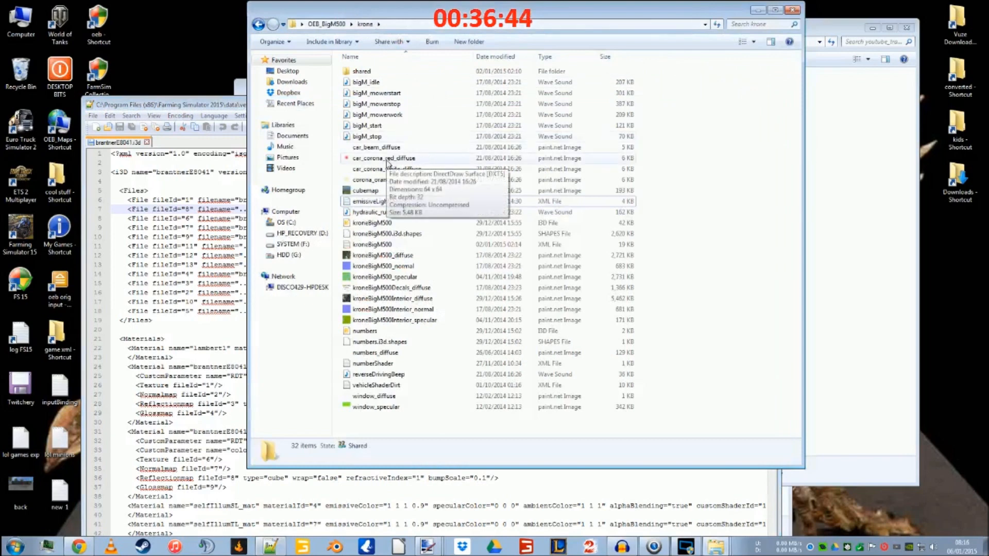
{"action": "left_click", "coordinate": [386, 161]}
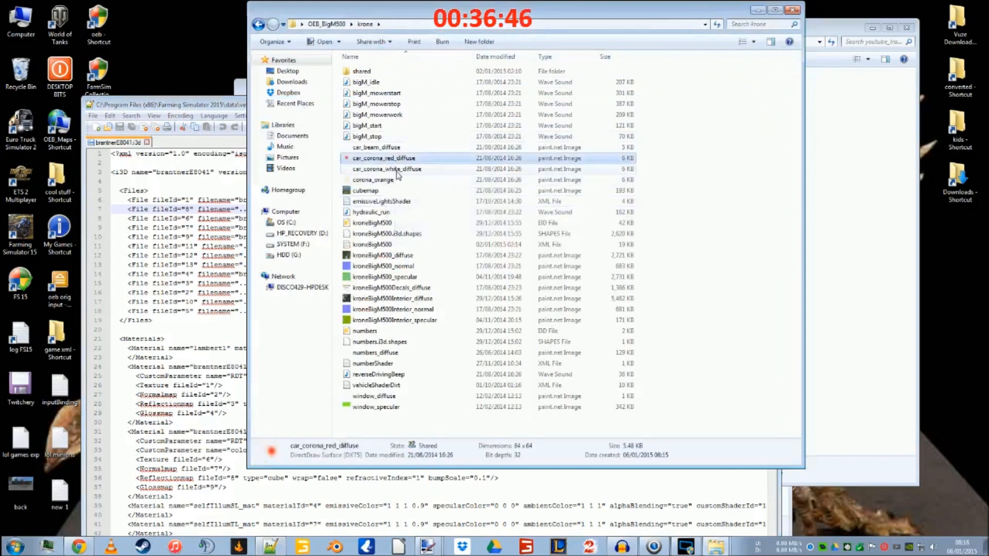
{"action": "left_click", "coordinate": [391, 182], "text": "shift"}
{"action": "left_click_drag", "start_coordinate": [391, 185], "coordinate": [851, 278]}
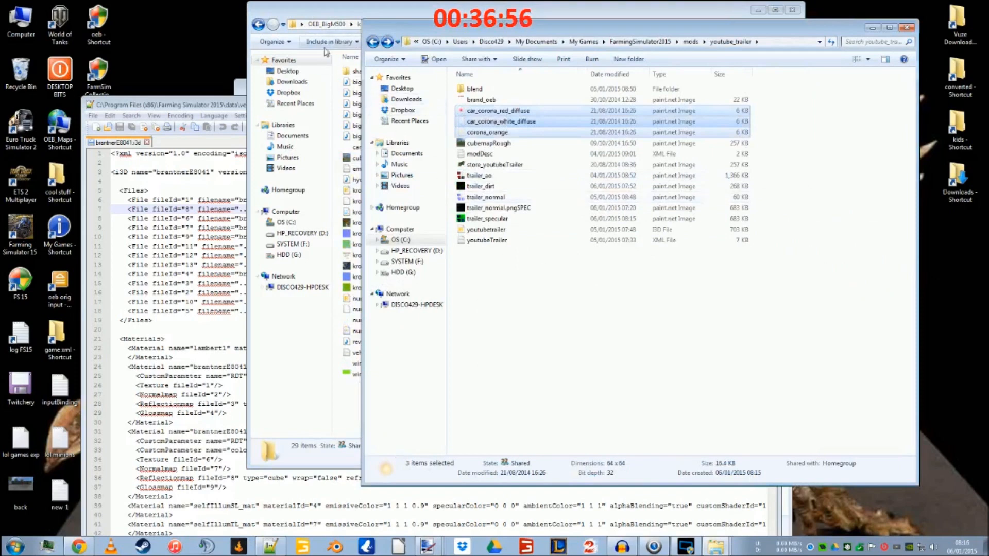
Step: Examine how brantnerE8041.i3d's Reflectionmap and Normalmap file IDs relate to the cubemapRough.dds and default_normal.png entries in its Files section
{"action": "left_click", "coordinate": [213, 106]}
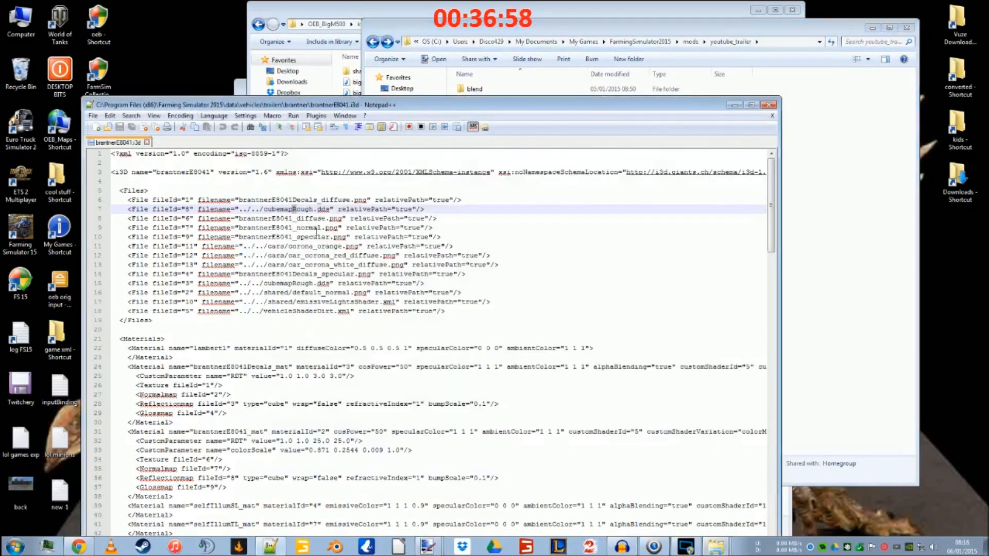
{"action": "left_click", "coordinate": [310, 283]}
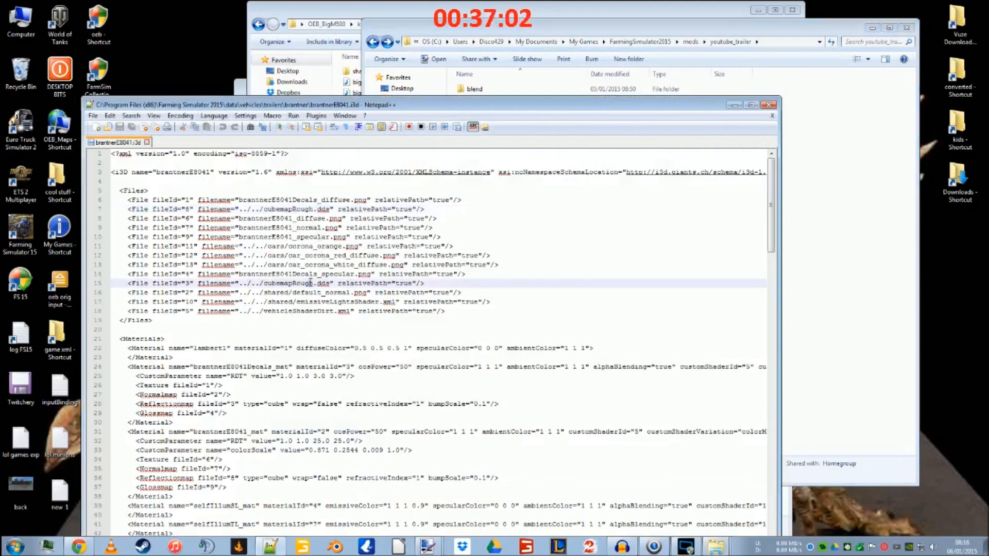
{"action": "left_click", "coordinate": [310, 209]}
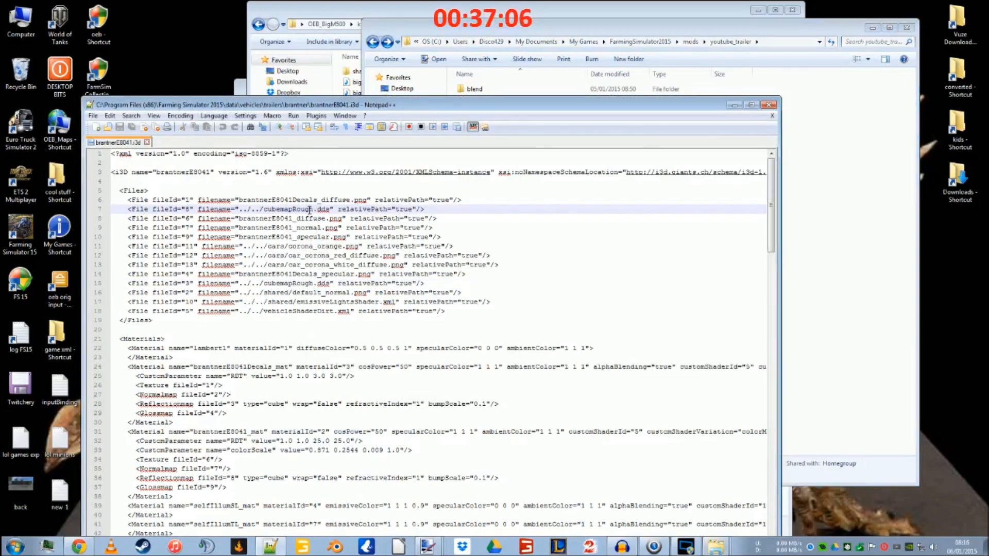
{"action": "left_click", "coordinate": [302, 285]}
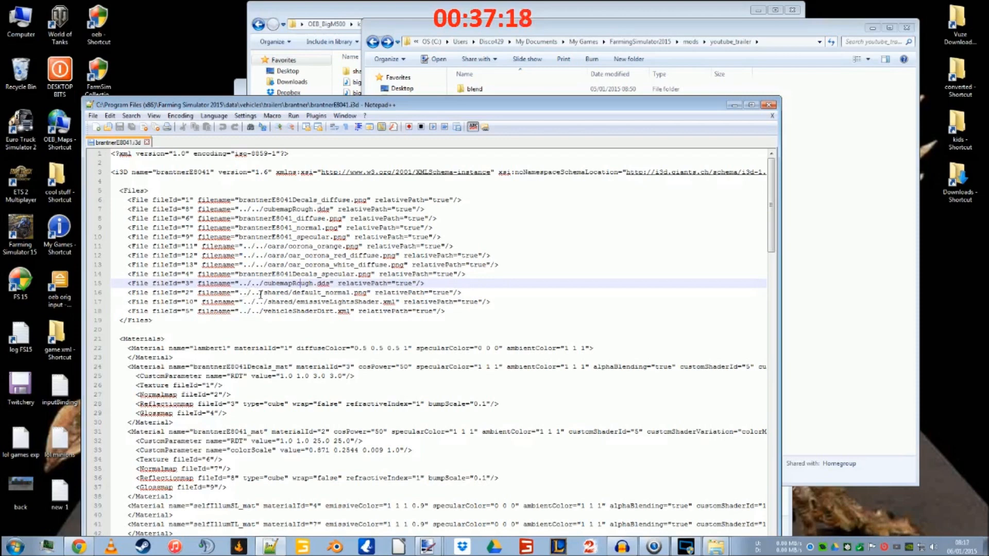
{"action": "scroll", "coordinate": [259, 294], "scroll_direction": "down", "scroll_amount": 2}
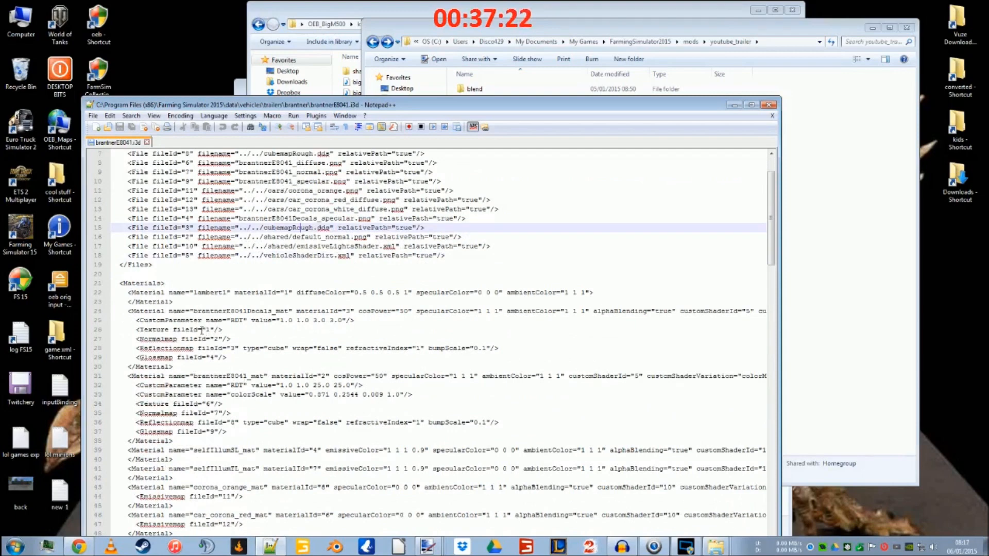
{"action": "left_click", "coordinate": [227, 348]}
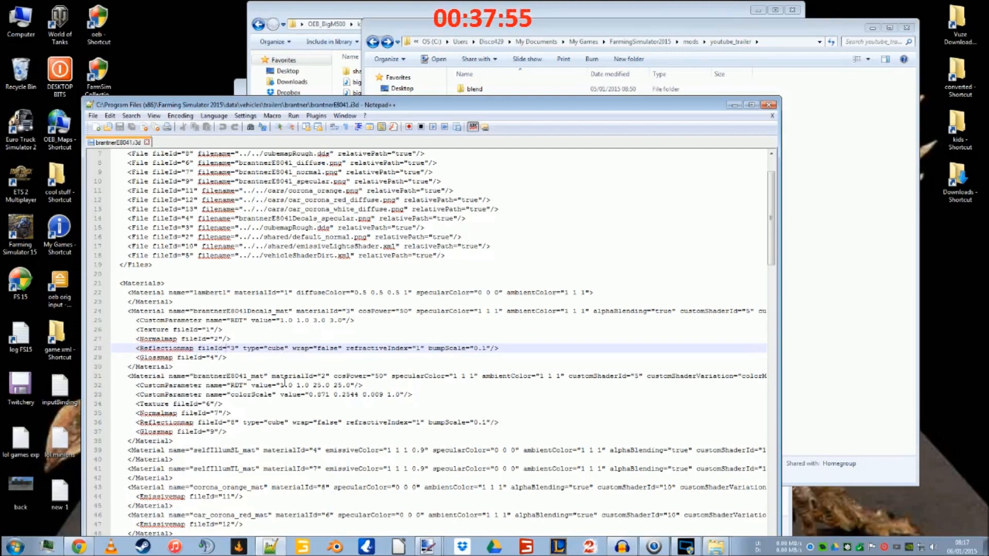
{"action": "scroll", "coordinate": [337, 287], "scroll_direction": "up", "scroll_amount": 1}
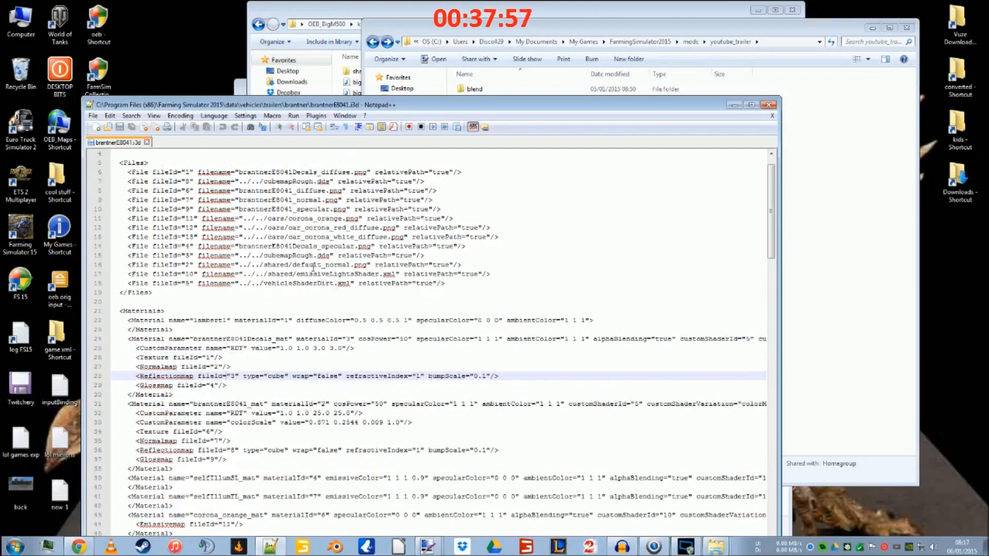
{"action": "left_click", "coordinate": [315, 264]}
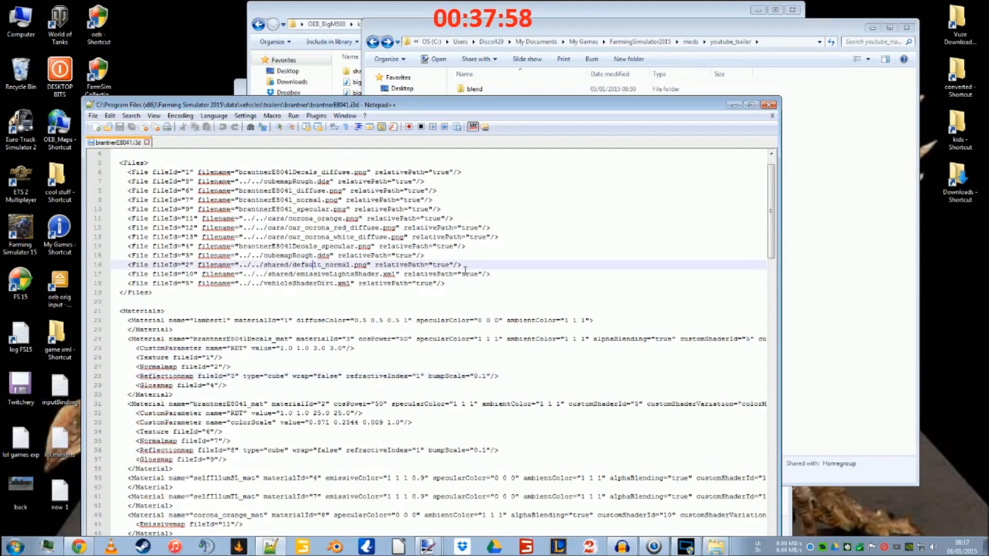
Step: Check the krone shared folder against the i3d's file references and move dirt_normal into the youtube_trailer folder
{"action": "left_click", "coordinate": [406, 13]}
{"action": "double_click", "coordinate": [358, 72]}
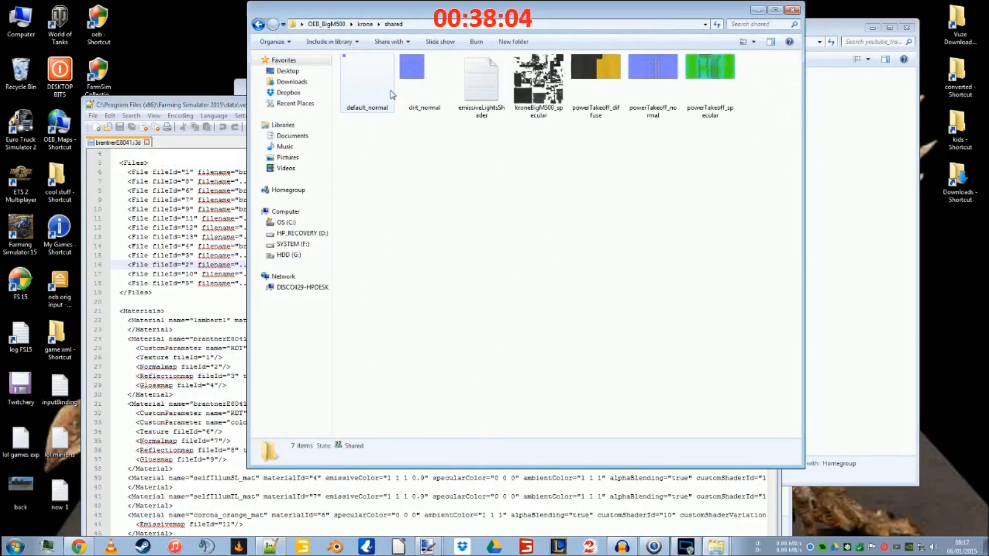
{"action": "left_click", "coordinate": [221, 105]}
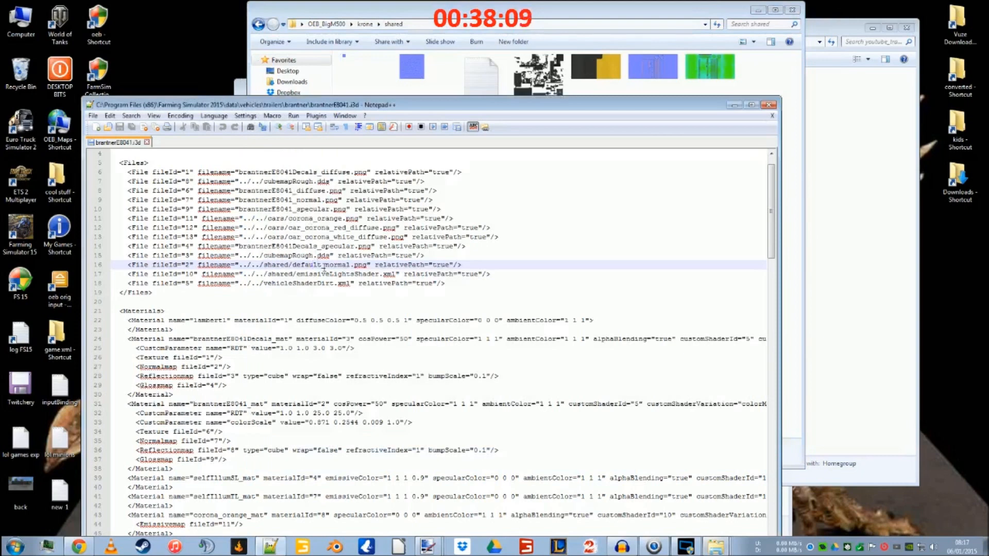
{"action": "left_click", "coordinate": [427, 11]}
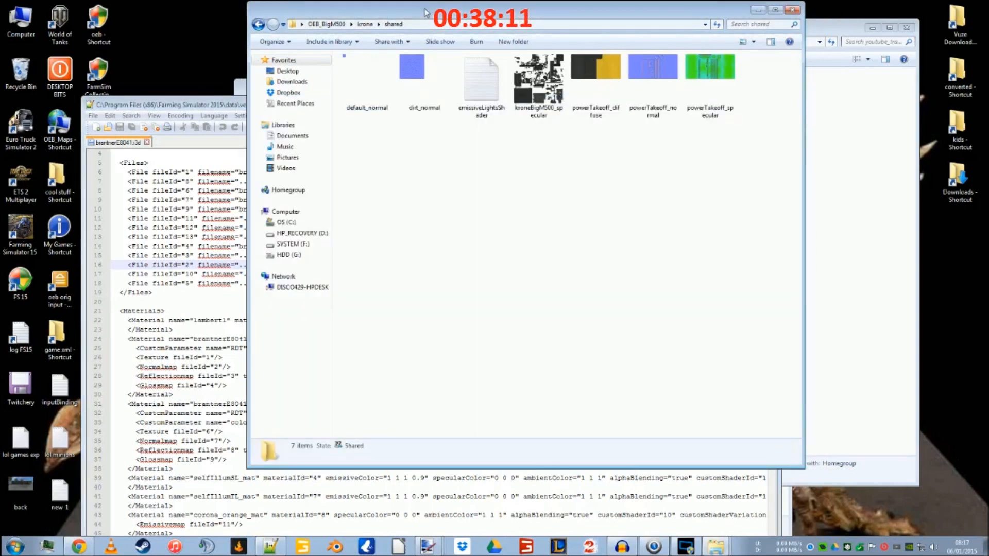
{"action": "left_click", "coordinate": [239, 107]}
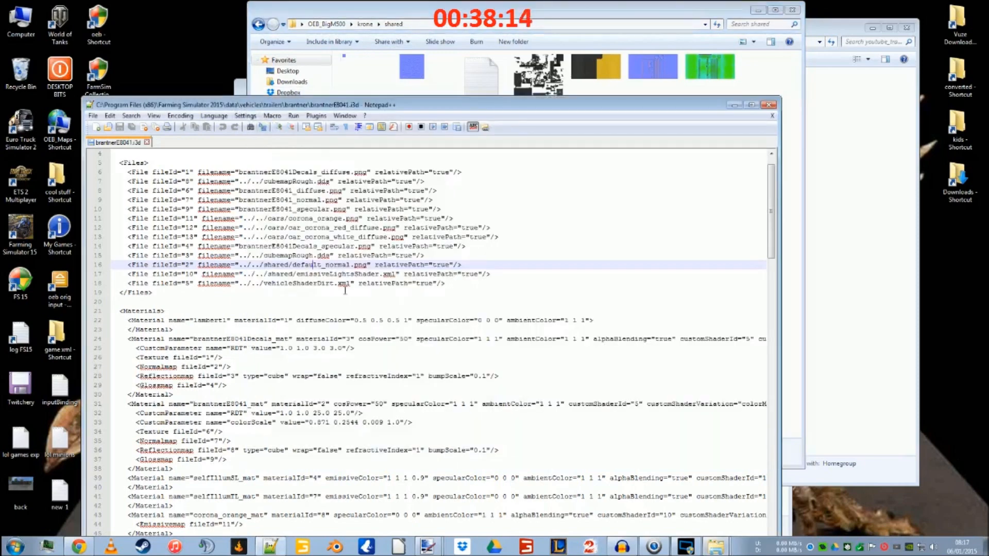
{"action": "left_click", "coordinate": [425, 16]}
{"action": "left_click", "coordinate": [423, 86]}
{"action": "left_click_drag", "start_coordinate": [423, 86], "coordinate": [841, 359]}
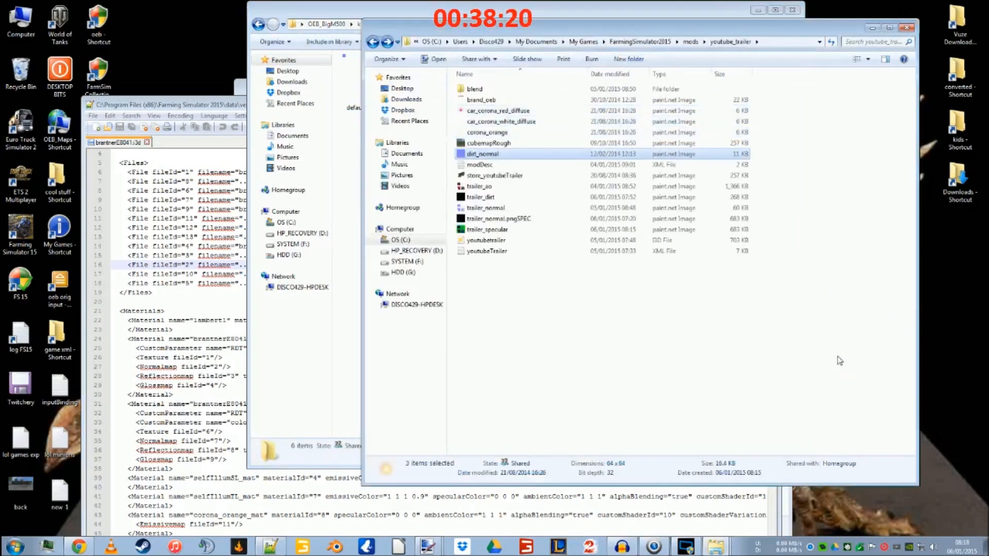
Step: Move the vehicleShaderDirt XML file from the krone folder into the youtube_trailer folder
{"action": "left_click", "coordinate": [304, 9]}
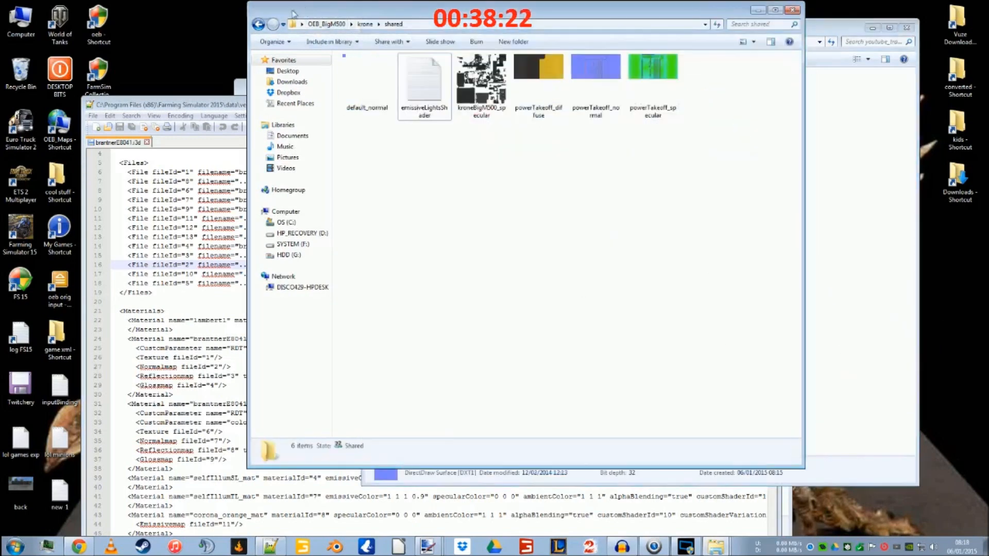
{"action": "left_click", "coordinate": [258, 25]}
{"action": "left_click", "coordinate": [395, 355]}
{"action": "left_click_drag", "start_coordinate": [394, 360], "coordinate": [875, 425]}
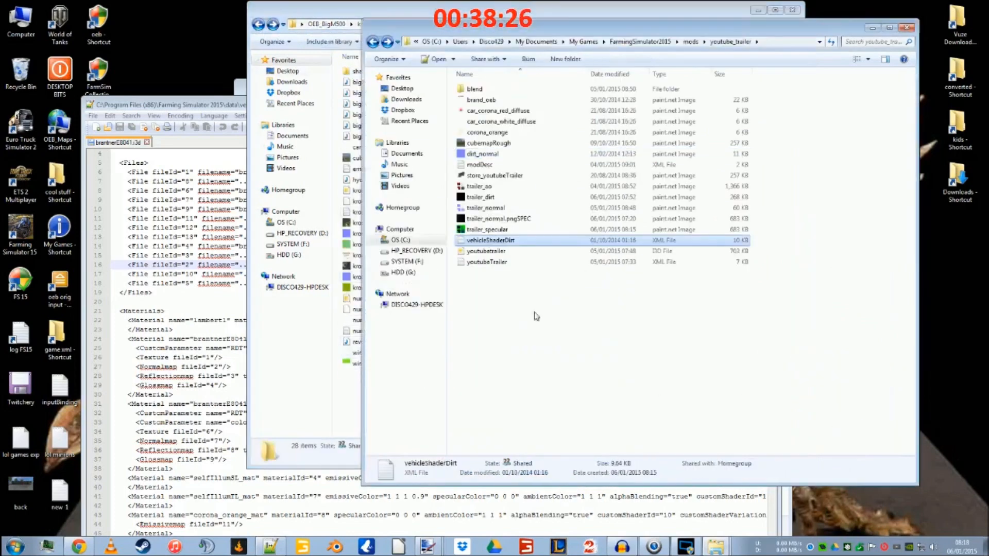
Step: Check the emissiveLightsShader.xml reference in brantnerE8041.i3d and move that file from the krone shared folder into youtube_trailer
{"action": "left_click", "coordinate": [229, 109]}
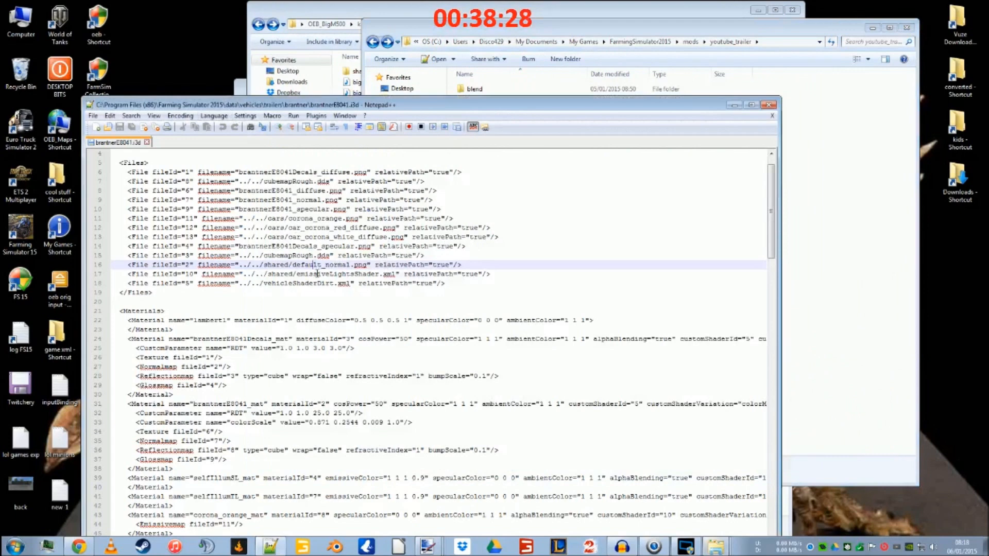
{"action": "left_click", "coordinate": [318, 274]}
{"action": "left_click", "coordinate": [340, 14]}
{"action": "double_click", "coordinate": [362, 71]}
{"action": "left_click", "coordinate": [425, 94]}
{"action": "left_click_drag", "start_coordinate": [426, 94], "coordinate": [876, 432]}
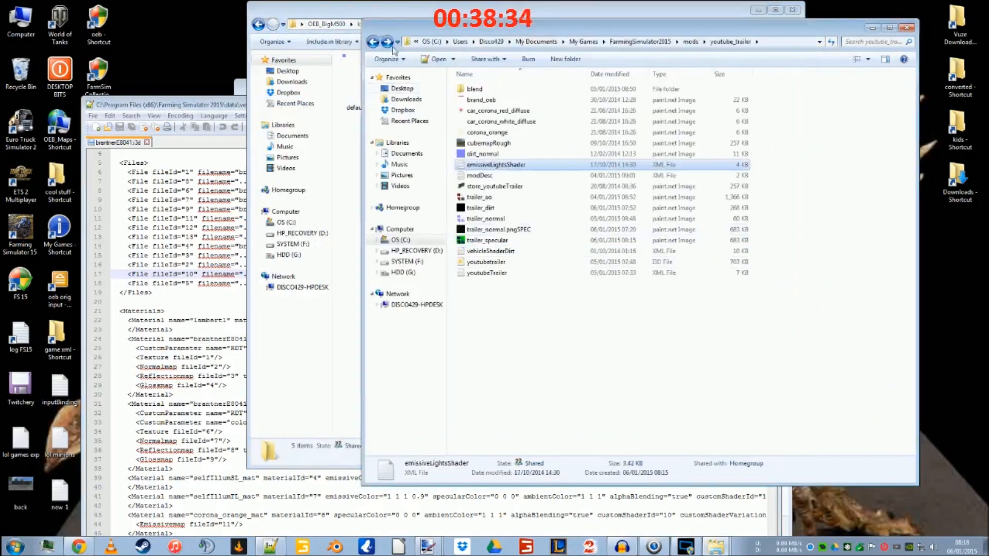
Step: Close the extracted folder's window, minimize Notepad++ and delete the OEB_BigM500 folder from the desktop
{"action": "left_click", "coordinate": [358, 15]}
{"action": "left_click", "coordinate": [793, 10]}
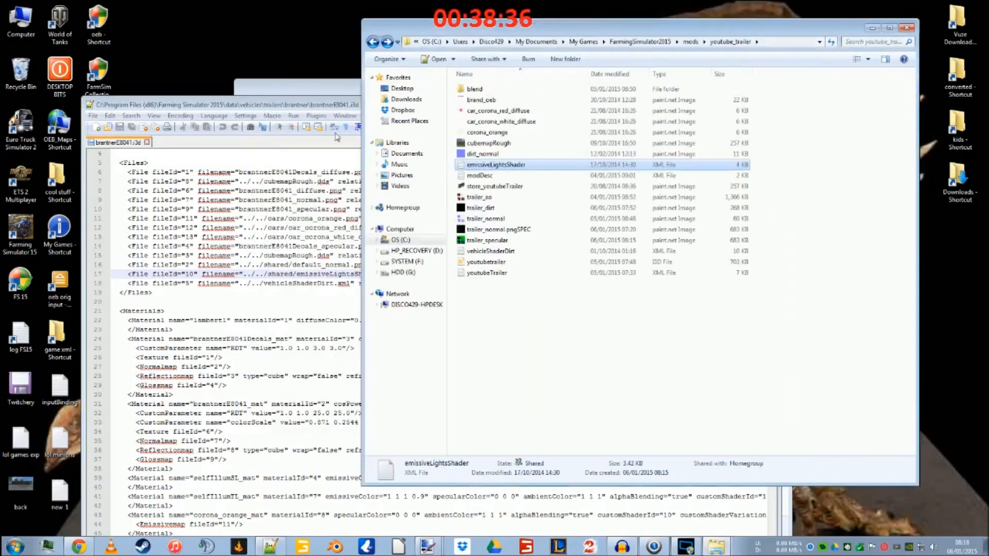
{"action": "left_click", "coordinate": [329, 103]}
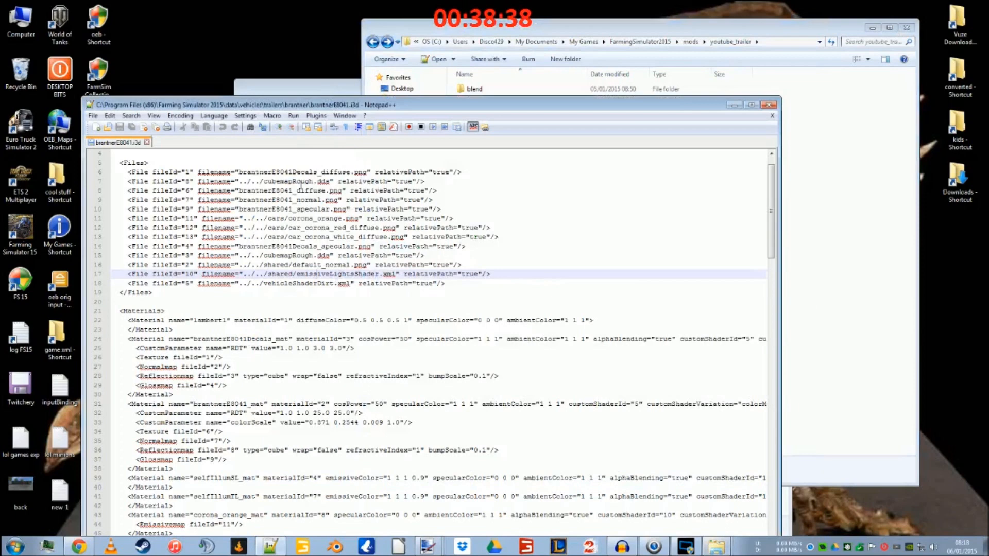
{"action": "left_click", "coordinate": [733, 105]}
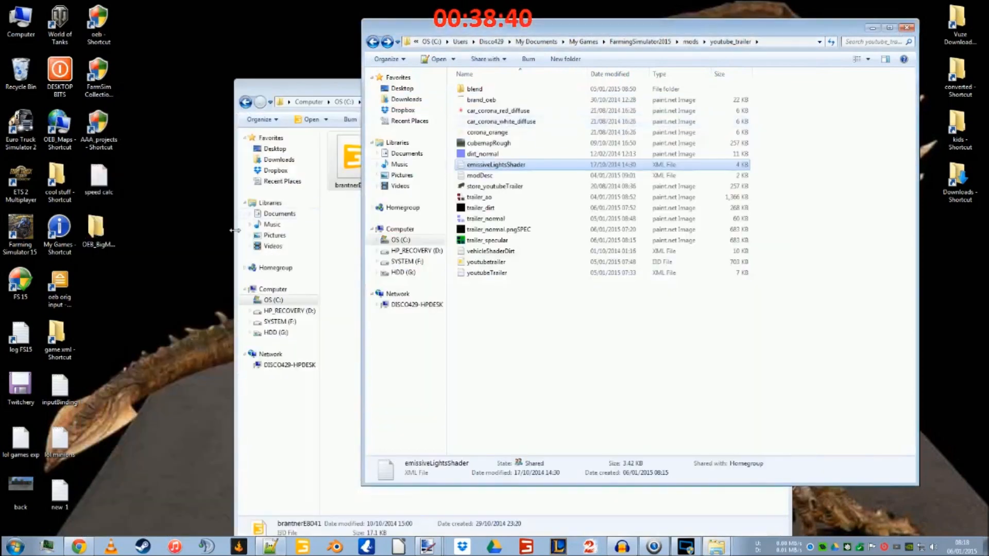
{"action": "key", "text": "Delete"}
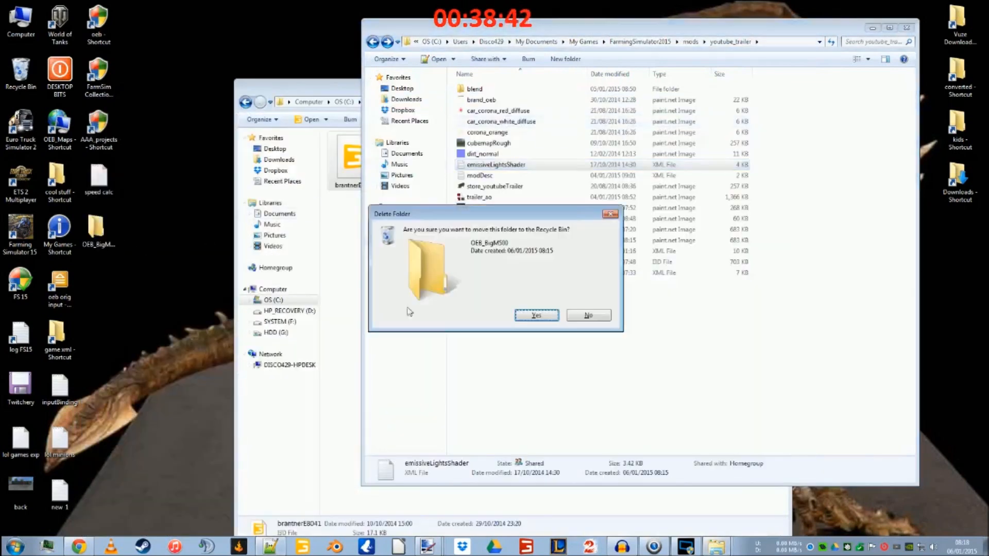
{"action": "left_click", "coordinate": [547, 316]}
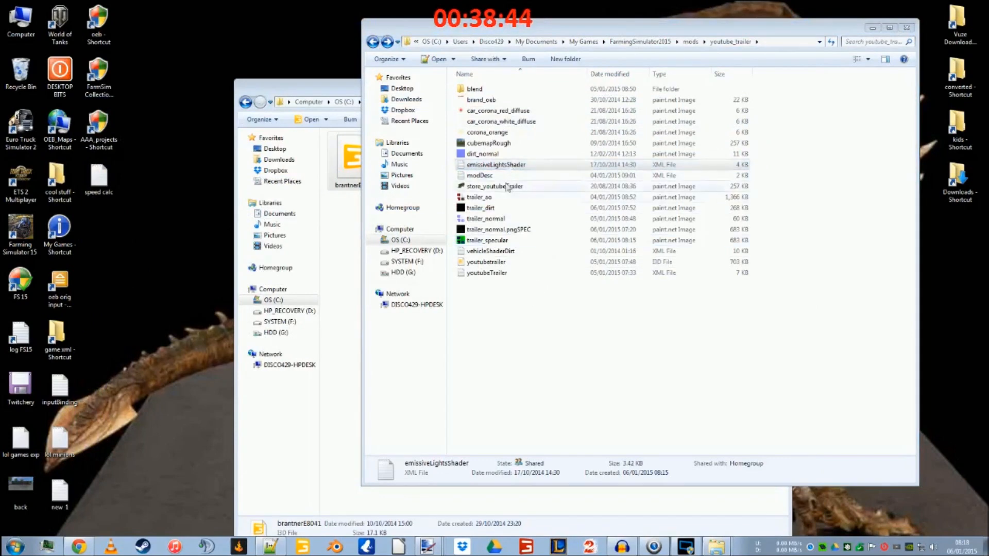
Step: Open youtubetrailer.i3d from the youtube_trailer folder in Notepad++ and maximize the editor window
{"action": "right_click", "coordinate": [503, 264]}
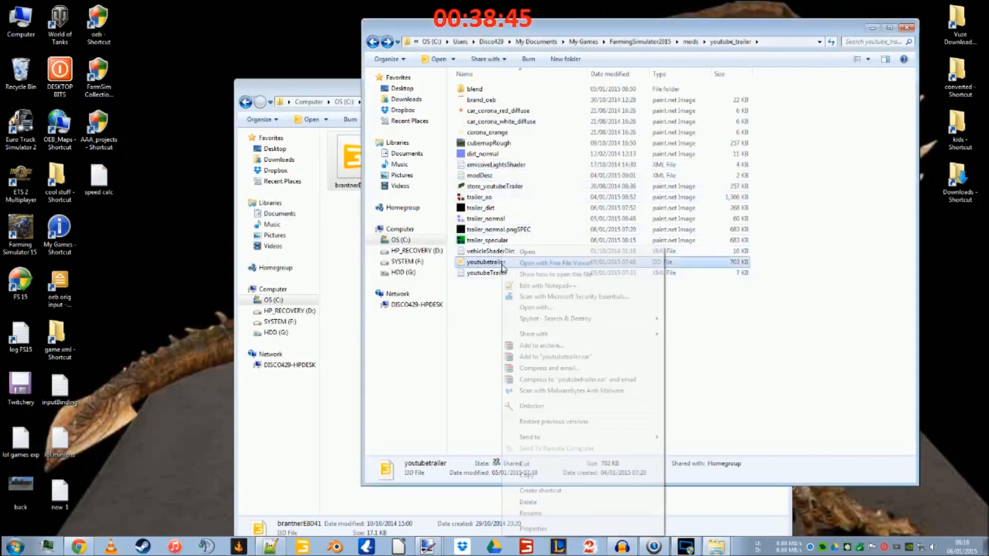
{"action": "left_click", "coordinate": [542, 289]}
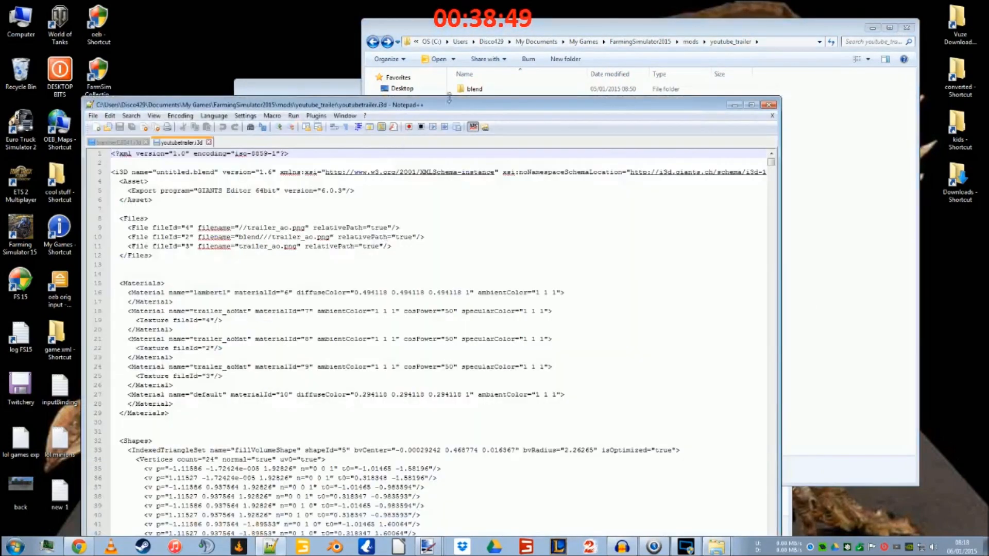
{"action": "left_click", "coordinate": [752, 104]}
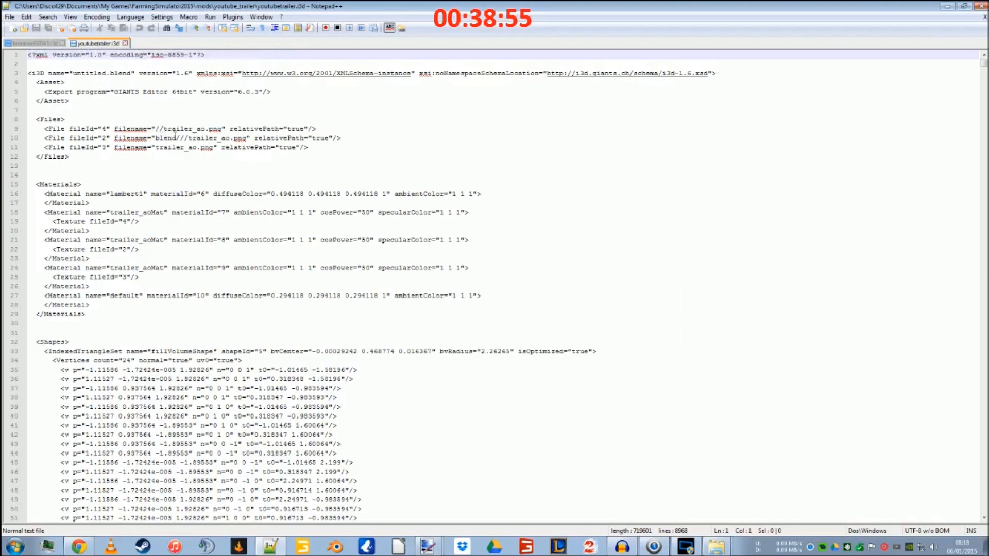
Step: Remove the // prefix from the trailer_ao.png filename in the fileId 4 entry of youtubetrailer.i3d
{"action": "left_click", "coordinate": [176, 137]}
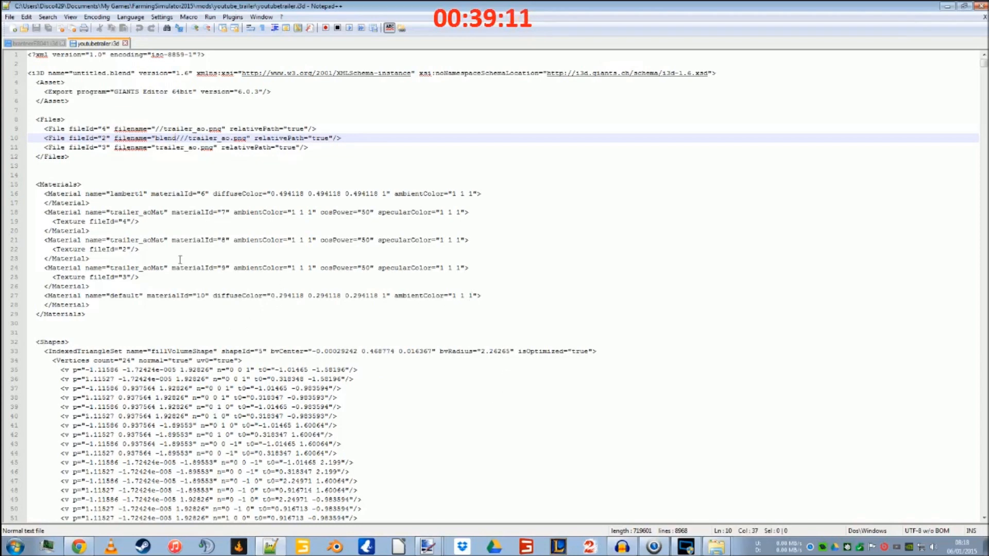
{"action": "left_click", "coordinate": [165, 129]}
{"action": "key", "text": "BackSpace"}
{"action": "key", "text": "BackSpace"}
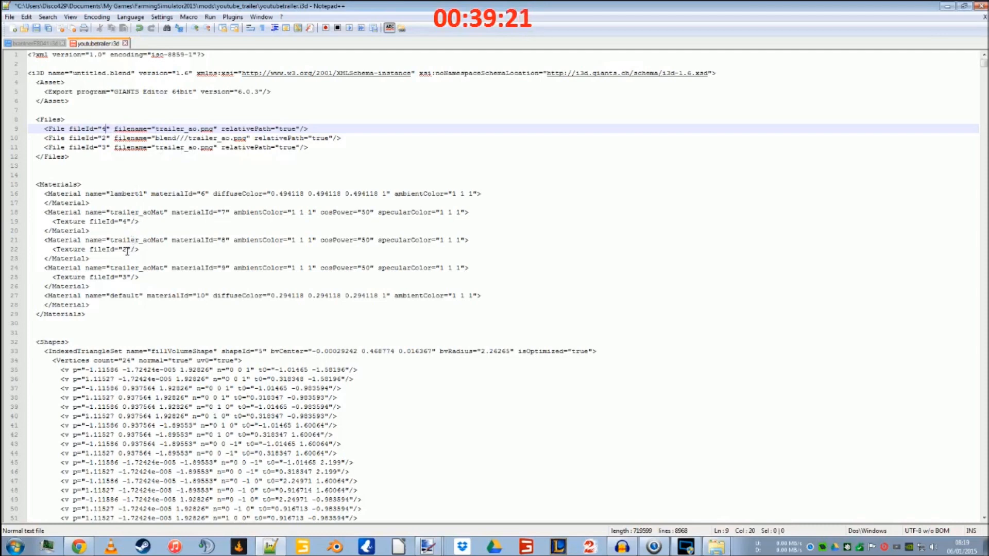
Step: Set the texture of the trailer_aoMat material with materialId 8 to fileId 4, save and close youtubetrailer.i3d, and minimize Notepad++
{"action": "left_click", "coordinate": [128, 250]}
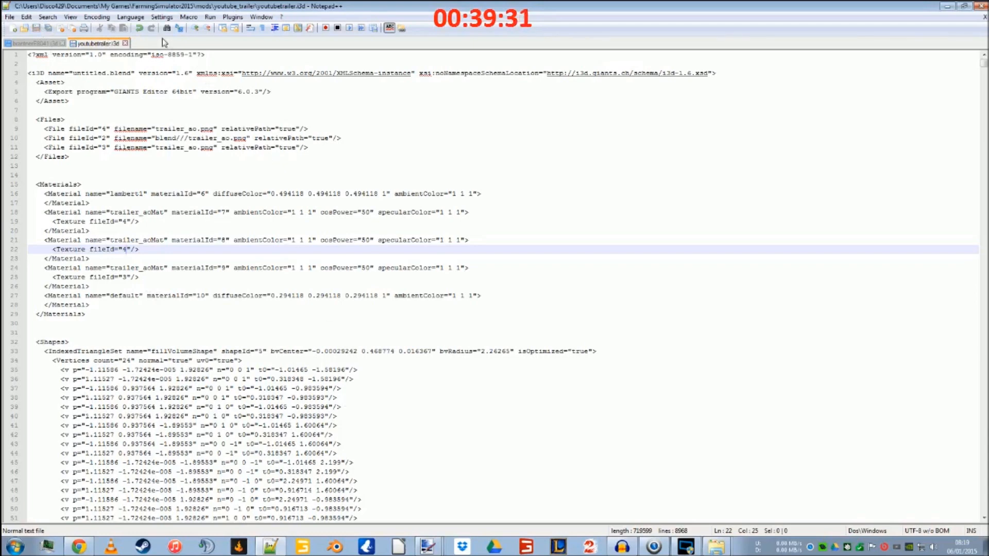
{"action": "left_click", "coordinate": [125, 43]}
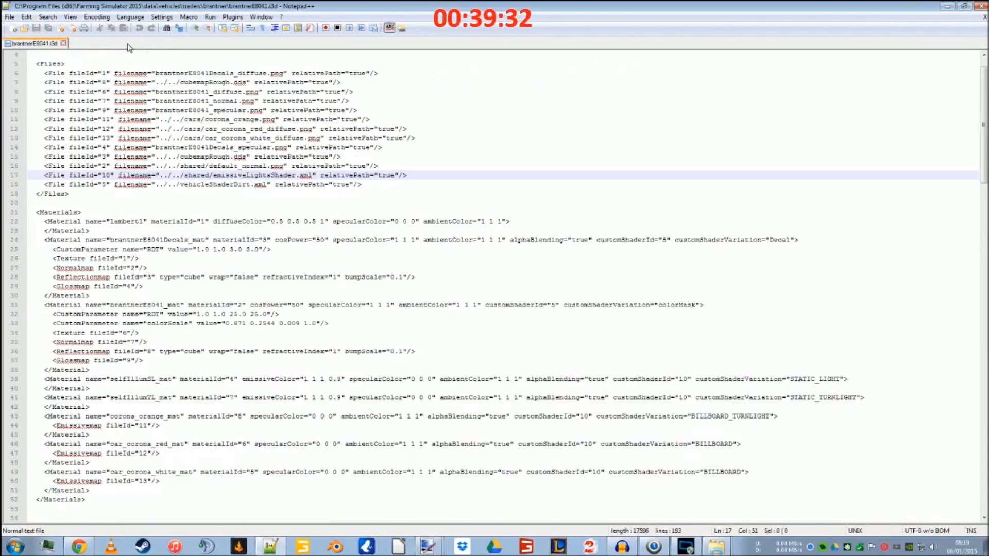
{"action": "left_click", "coordinate": [947, 7]}
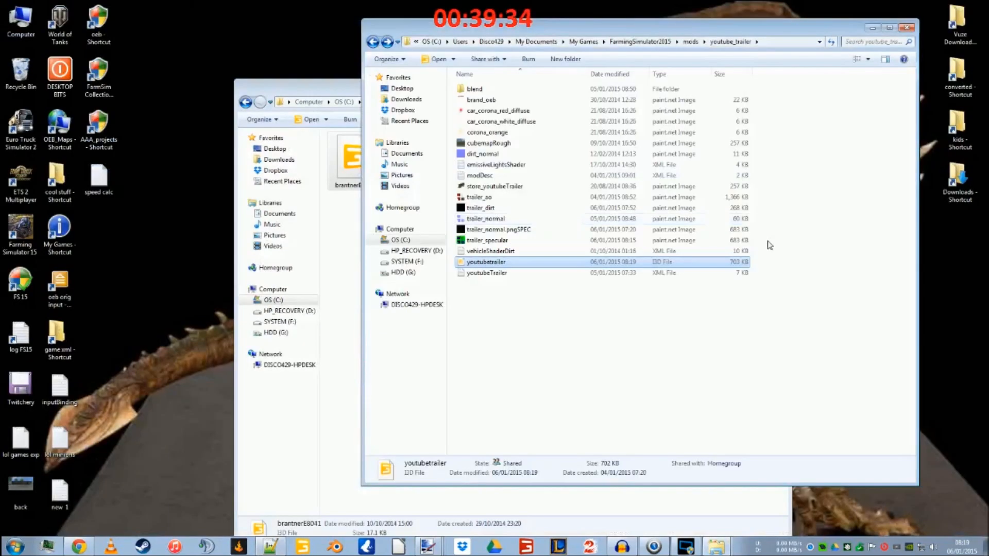
Step: Open youtubetrailer.i3d from the youtube_trailer folder in GIANTS Editor, save it and close the editor
{"action": "double_click", "coordinate": [502, 264]}
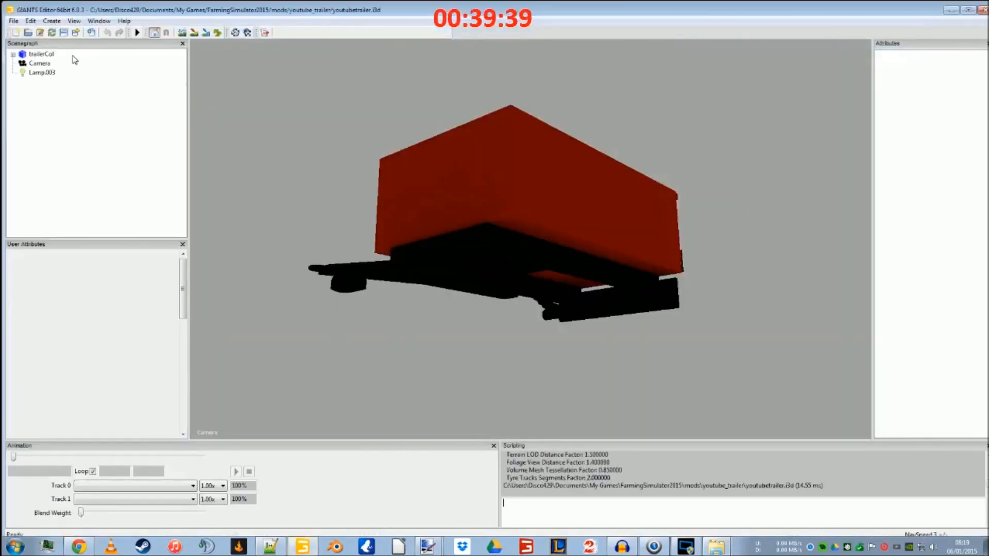
{"action": "left_click", "coordinate": [63, 34]}
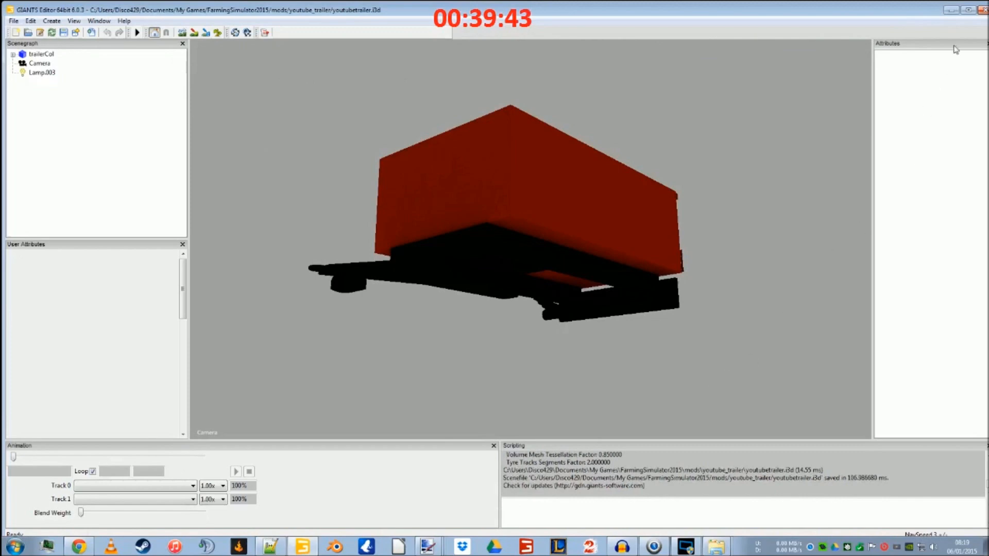
{"action": "left_click", "coordinate": [983, 10]}
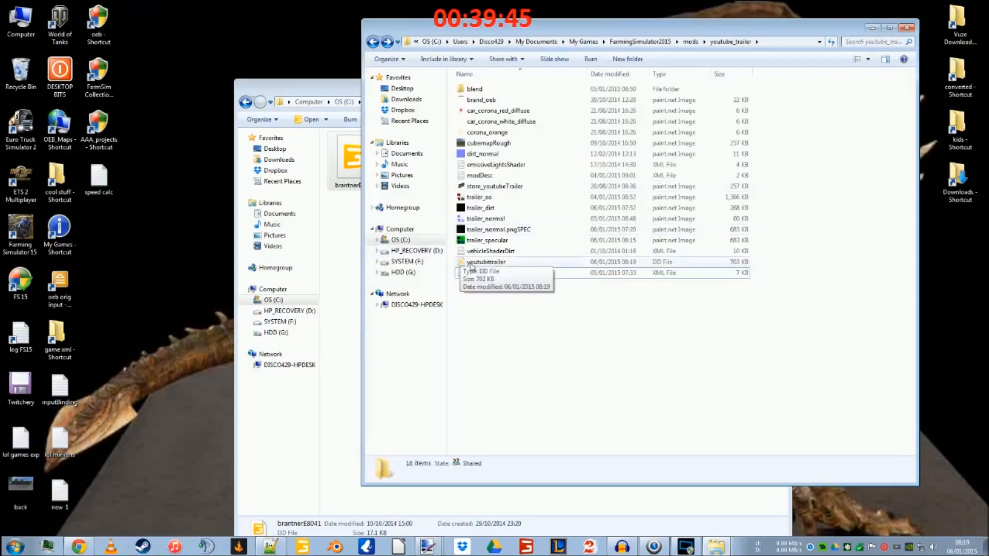
Step: Reopen youtubetrailer.i3d in Notepad++, check its Files and Materials entries, and minimize the editor
{"action": "right_click", "coordinate": [475, 263]}
{"action": "left_click", "coordinate": [507, 286]}
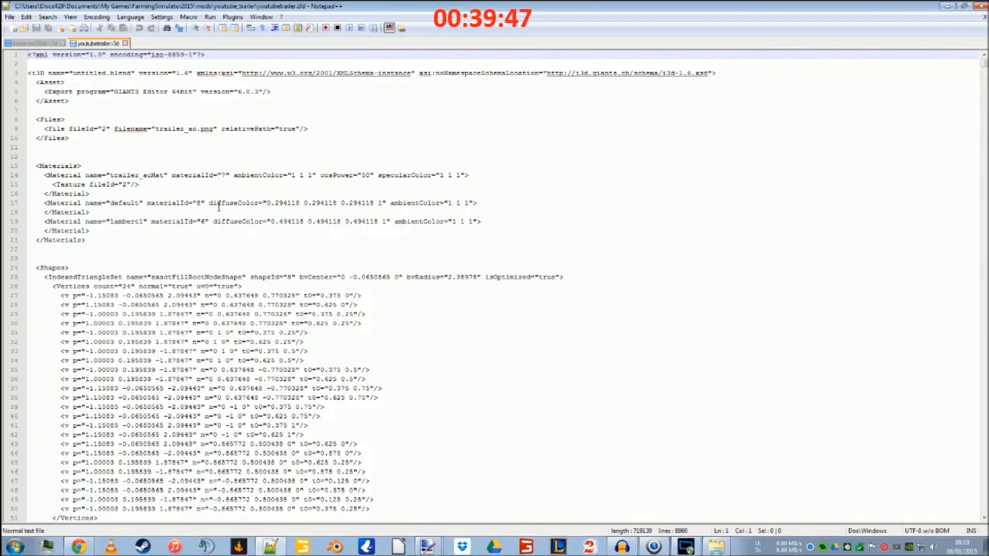
{"action": "left_click", "coordinate": [188, 129]}
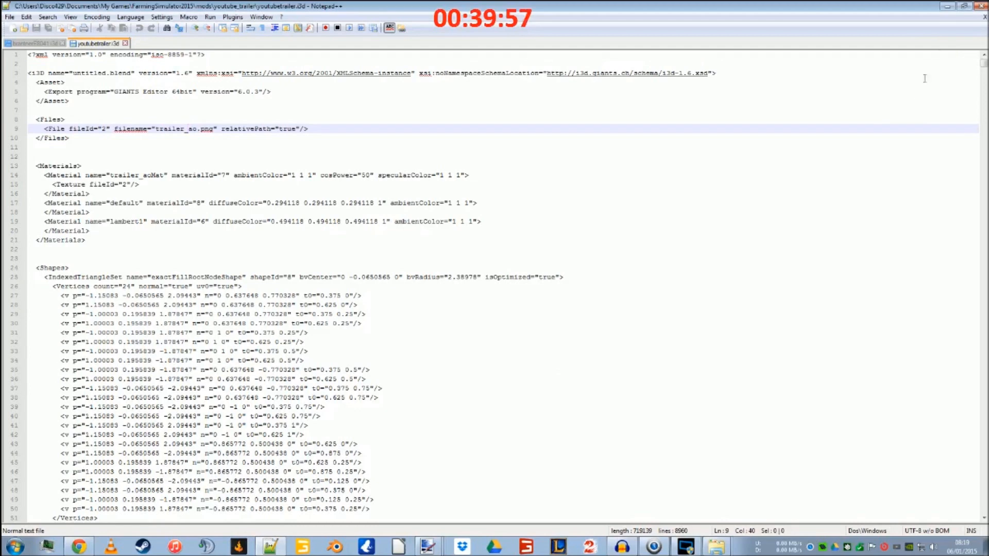
{"action": "left_click", "coordinate": [947, 6]}
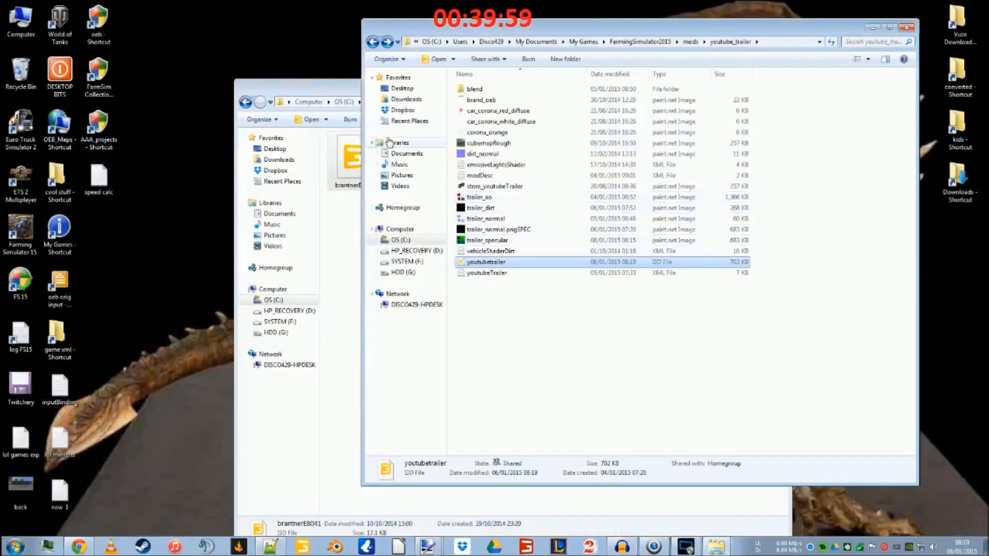
Step: View the brantnerE8041_diffuse texture from the brantner folder in paint.net and minimize the program
{"action": "left_click", "coordinate": [534, 168]}
{"action": "double_click", "coordinate": [533, 169]}
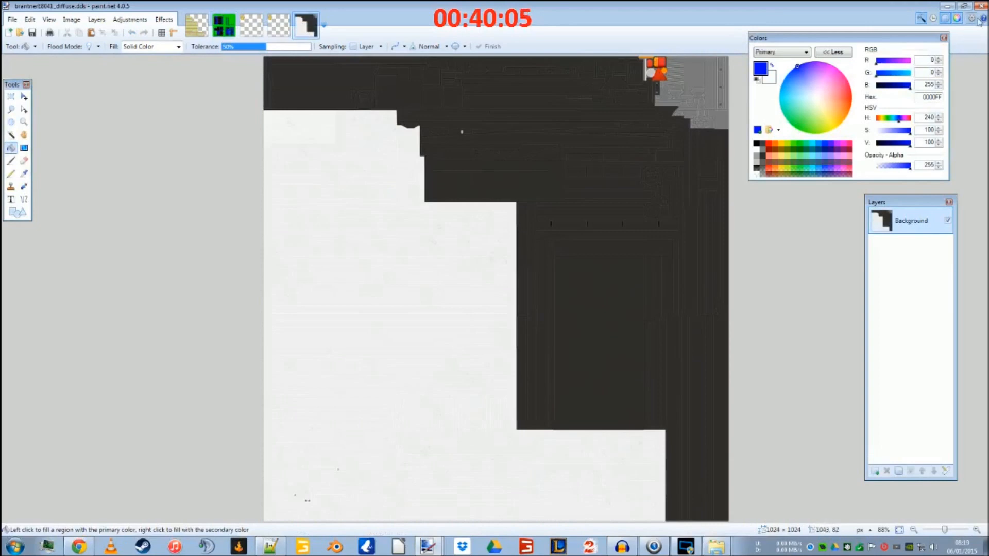
{"action": "left_click", "coordinate": [947, 6]}
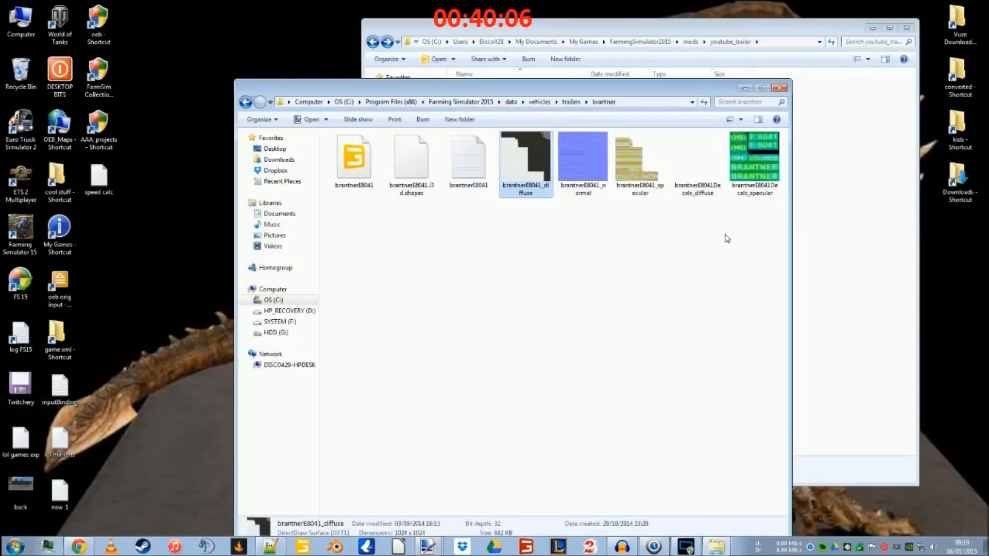
Step: Open trailer_ao from the youtube_trailer folder in paint.net and compare it with the brantner diffuse texture
{"action": "left_click", "coordinate": [716, 28]}
{"action": "double_click", "coordinate": [491, 201]}
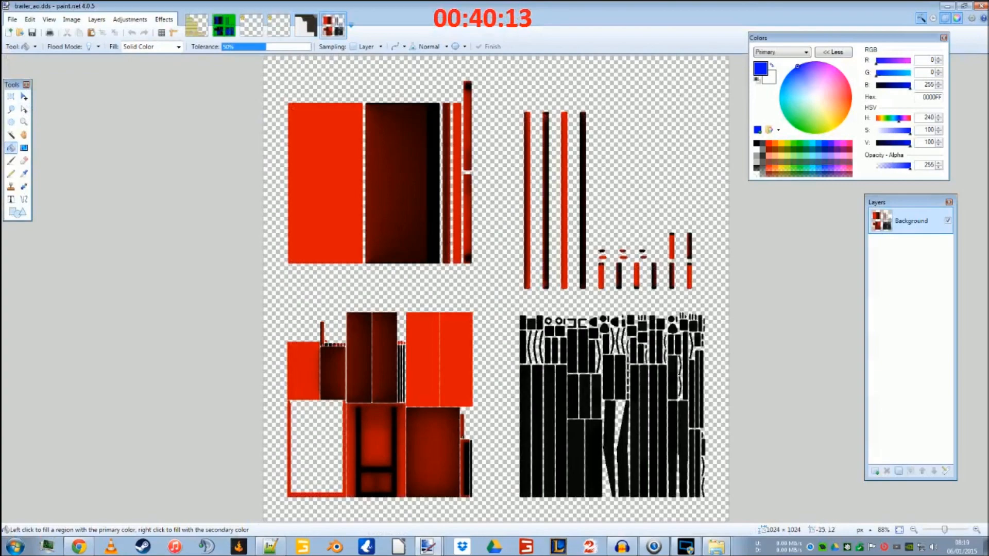
{"action": "left_click", "coordinate": [305, 24]}
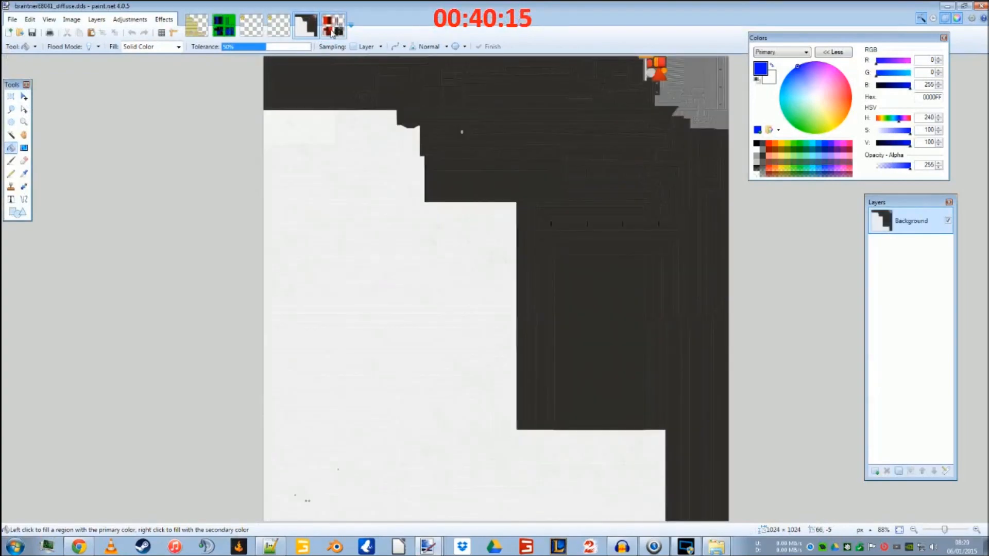
{"action": "left_click", "coordinate": [332, 29]}
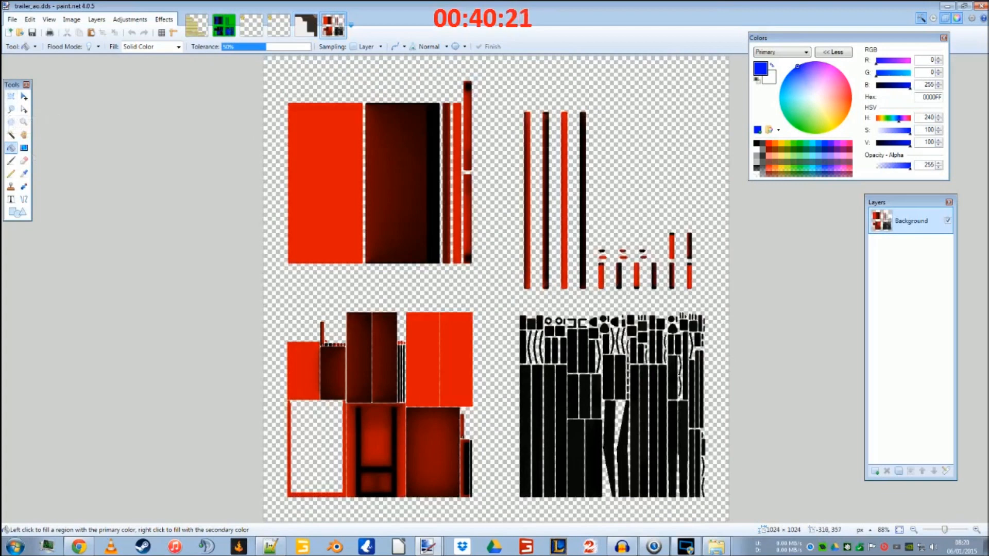
Step: Add a new layer to trailer_ao and draw a vertical line about 521 px long beside the black parts in the lower-right quarter
{"action": "key", "text": "ctrl+shift+n"}
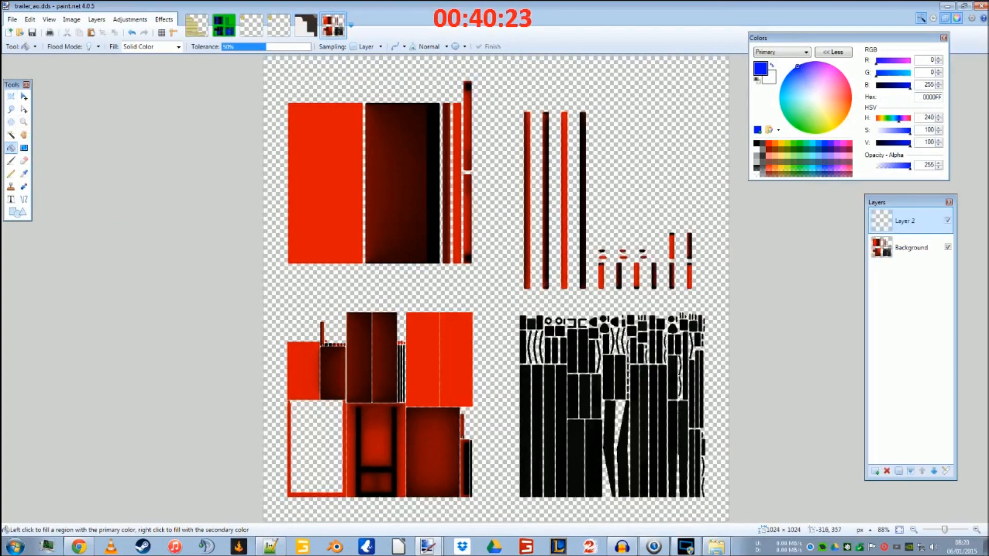
{"action": "left_click", "coordinate": [24, 199]}
{"action": "left_click_drag", "start_coordinate": [497, 302], "coordinate": [496, 537]}
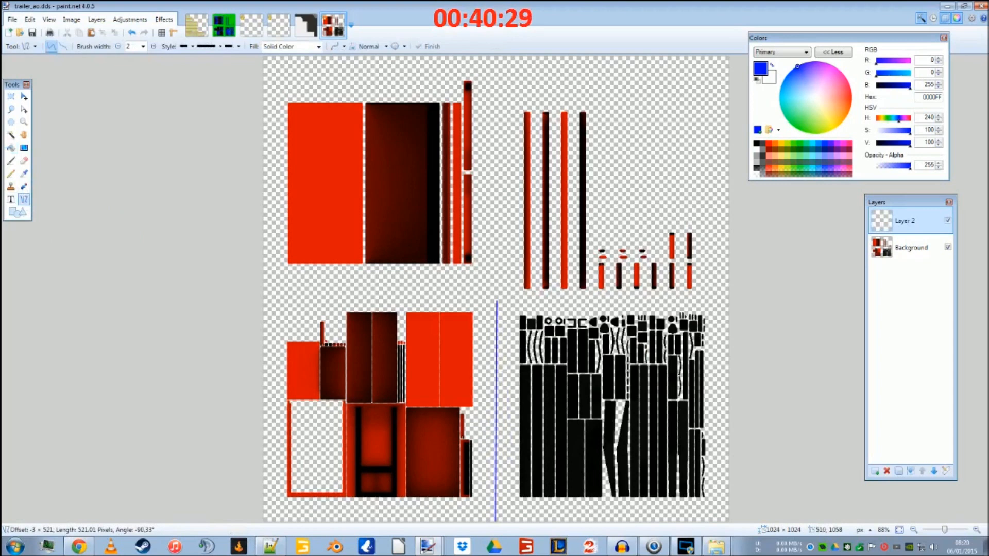
Step: Make the vertical line black with a brush width of 13, and draw a horizontal line about 531 px long above the black parts
{"action": "left_click", "coordinate": [756, 144]}
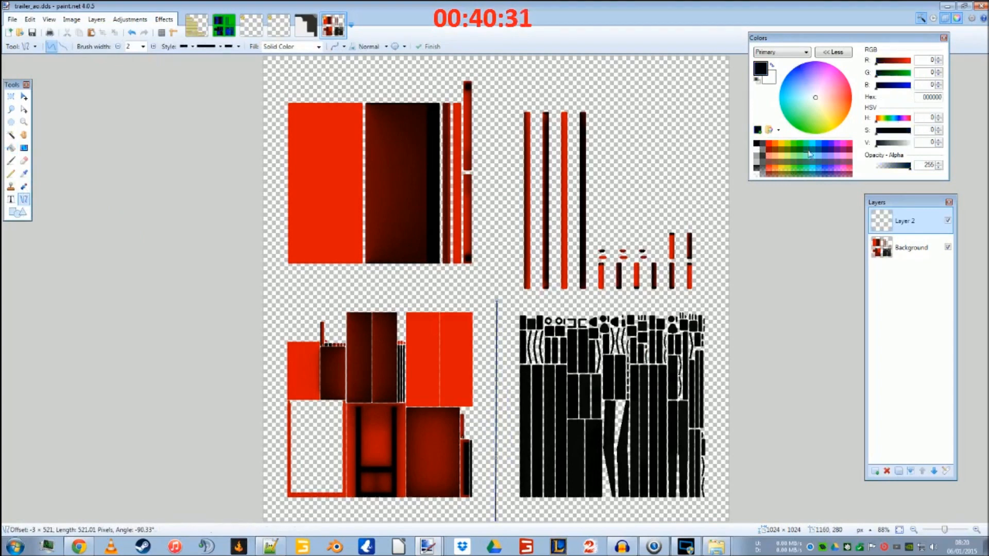
{"action": "left_click", "coordinate": [153, 46]}
{"action": "left_click", "coordinate": [153, 47]}
{"action": "left_click", "coordinate": [152, 46]}
{"action": "left_click", "coordinate": [153, 47]}
{"action": "left_click", "coordinate": [152, 47]}
{"action": "left_click", "coordinate": [152, 47]}
{"action": "left_click", "coordinate": [152, 47]}
{"action": "left_click", "coordinate": [152, 46]}
{"action": "left_click", "coordinate": [153, 47]}
{"action": "left_click", "coordinate": [152, 47]}
{"action": "left_click", "coordinate": [153, 47]}
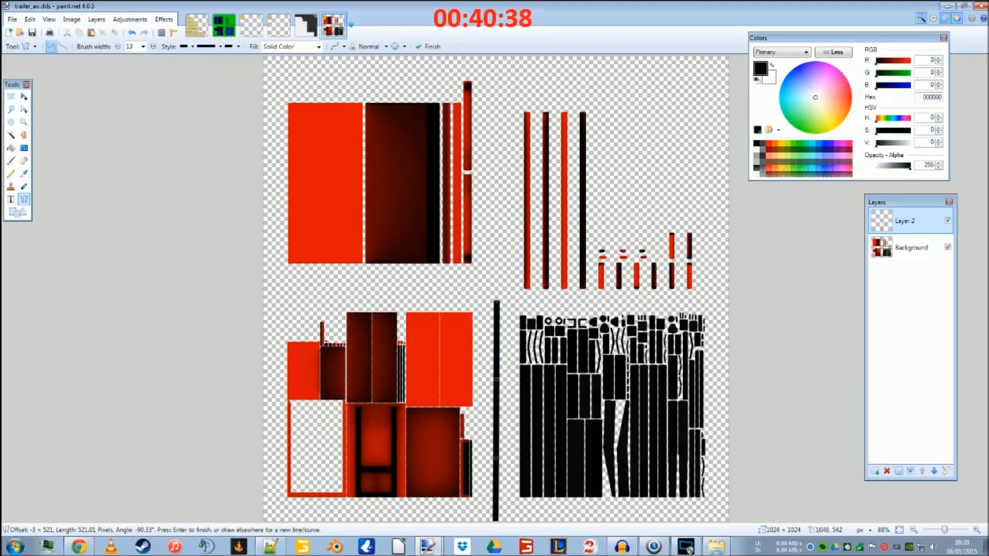
{"action": "left_click_drag", "start_coordinate": [733, 302], "coordinate": [495, 303]}
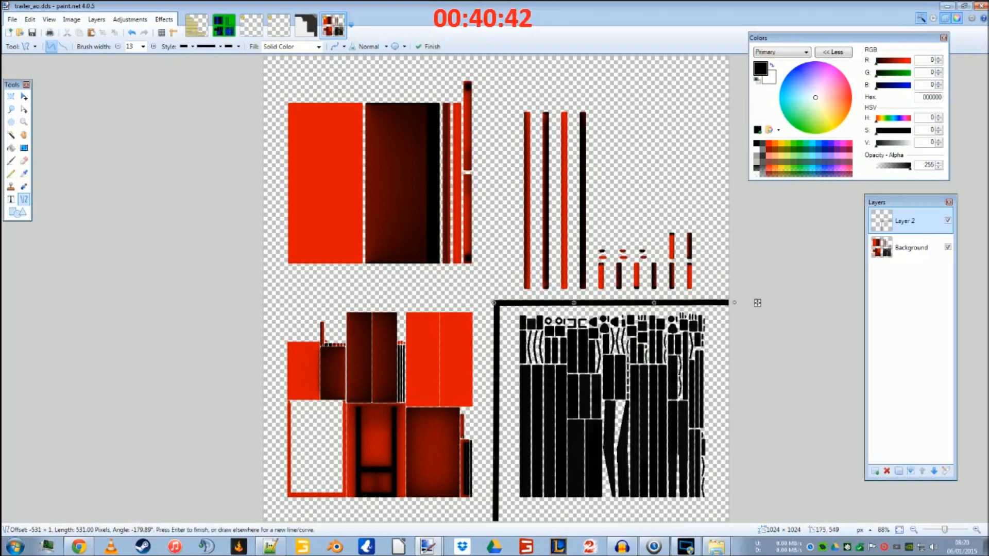
Step: Sample the trailer's red CD0000 from the Background layer and fill Layer 2 with it outside the black border lines
{"action": "key", "text": "f"}
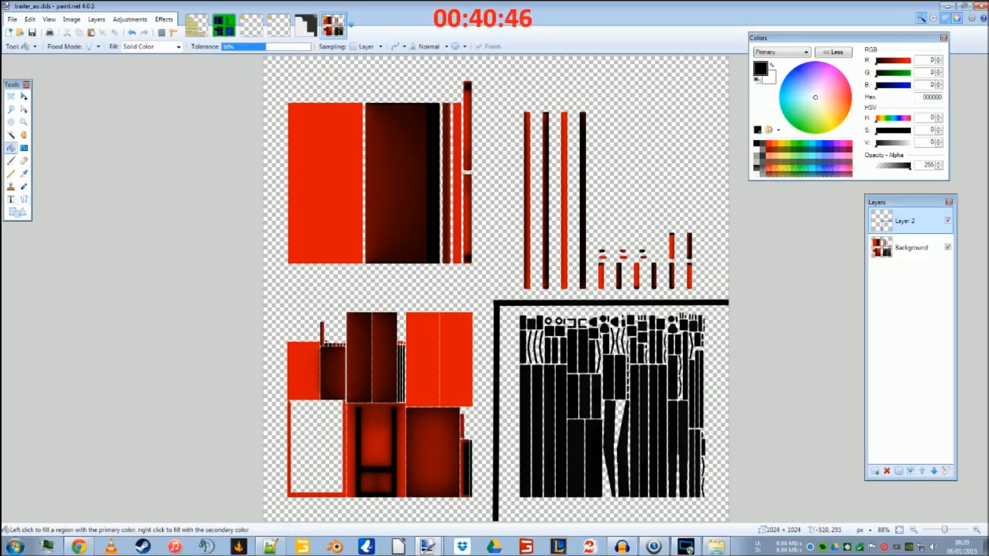
{"action": "left_click", "coordinate": [23, 173]}
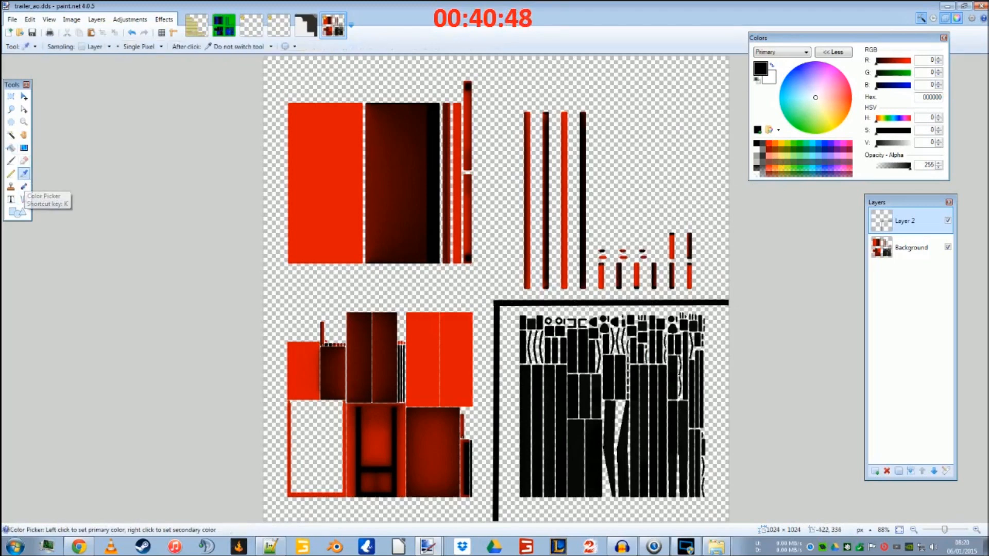
{"action": "left_click", "coordinate": [449, 338]}
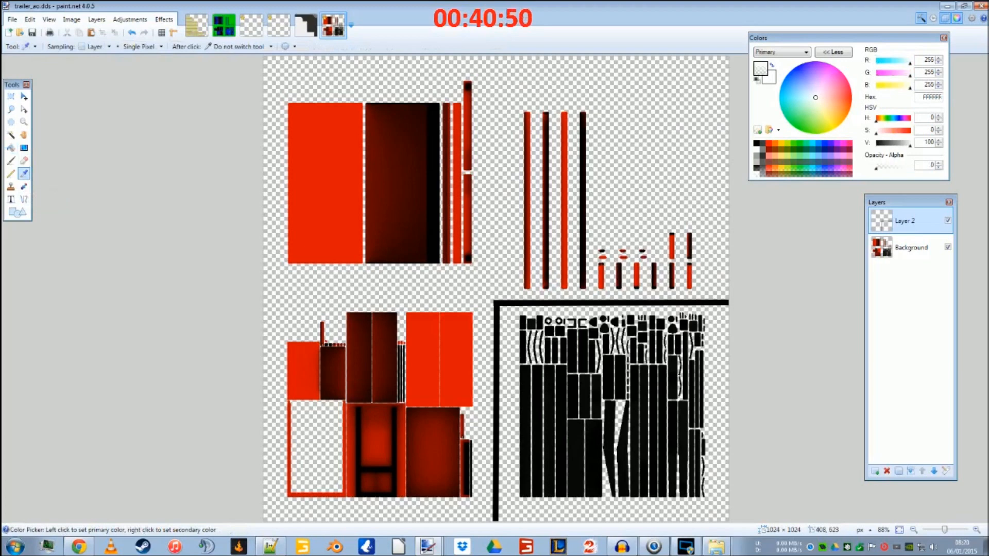
{"action": "left_click", "coordinate": [911, 248]}
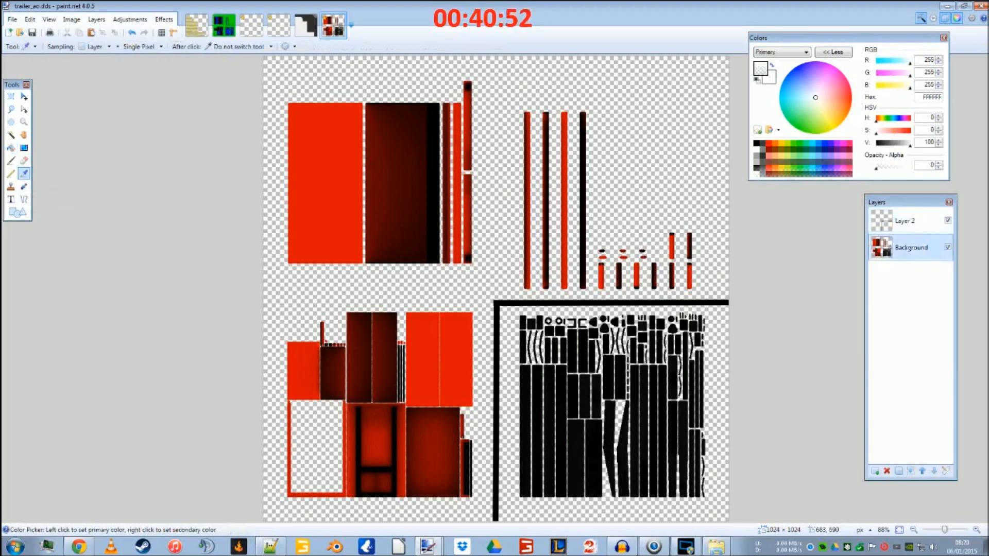
{"action": "left_click", "coordinate": [458, 363]}
{"action": "left_click", "coordinate": [905, 226]}
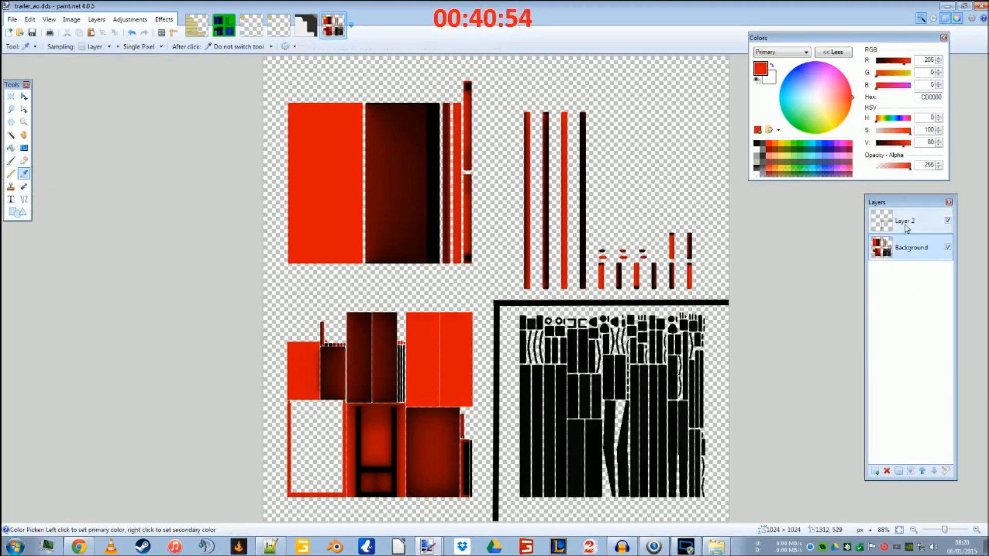
{"action": "key", "text": "f"}
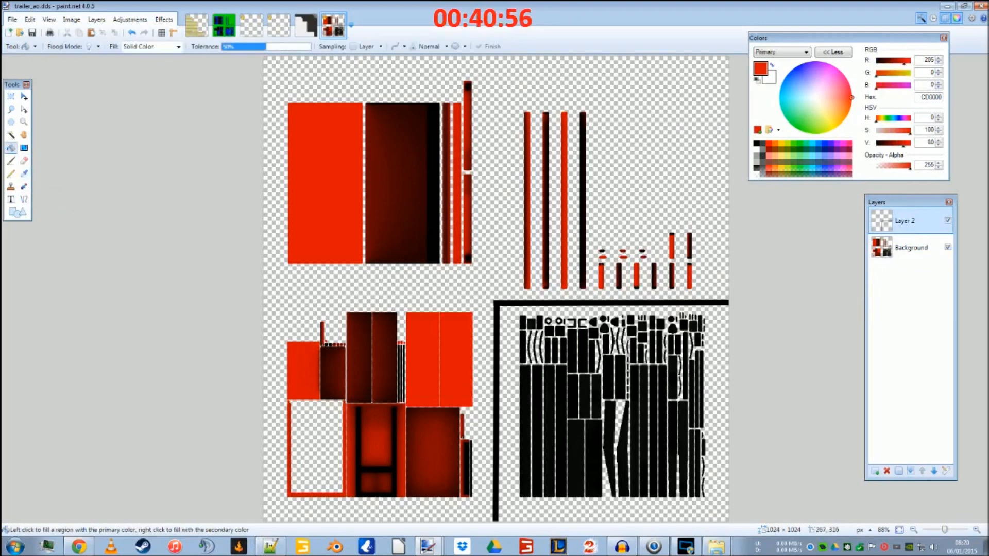
{"action": "left_click", "coordinate": [387, 199]}
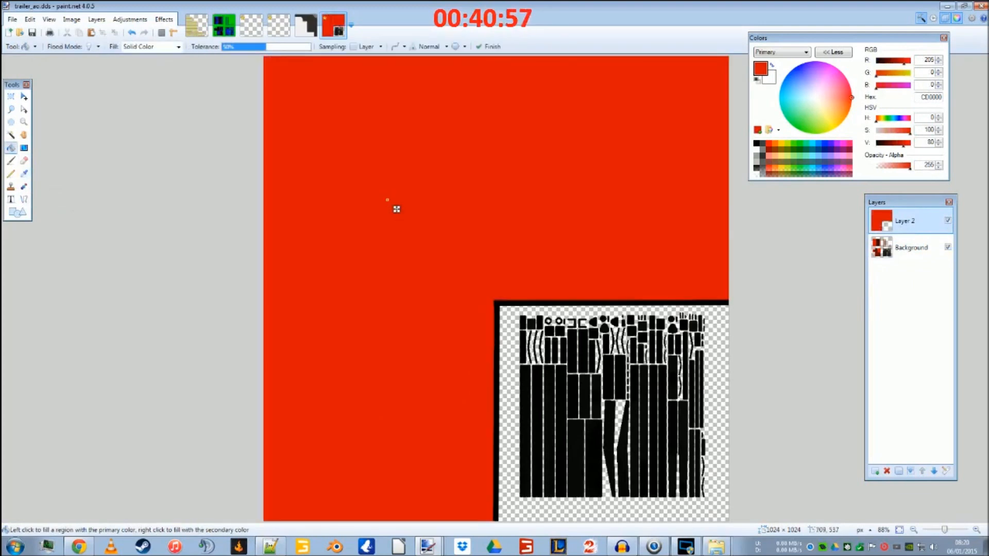
Step: Fill the lower-right area inside the black border lines on Layer 2 with dark grey 212121
{"action": "left_click", "coordinate": [899, 255]}
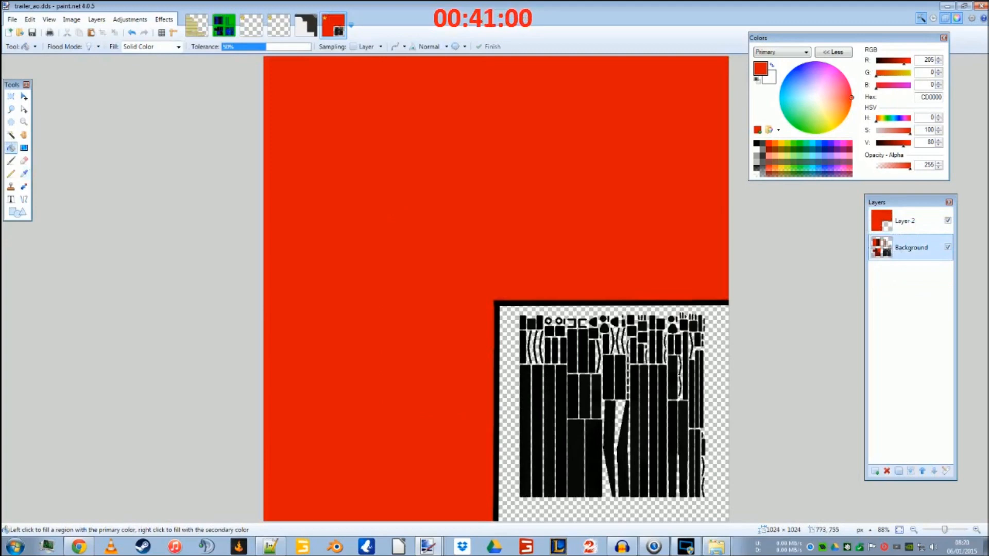
{"action": "left_click", "coordinate": [24, 174]}
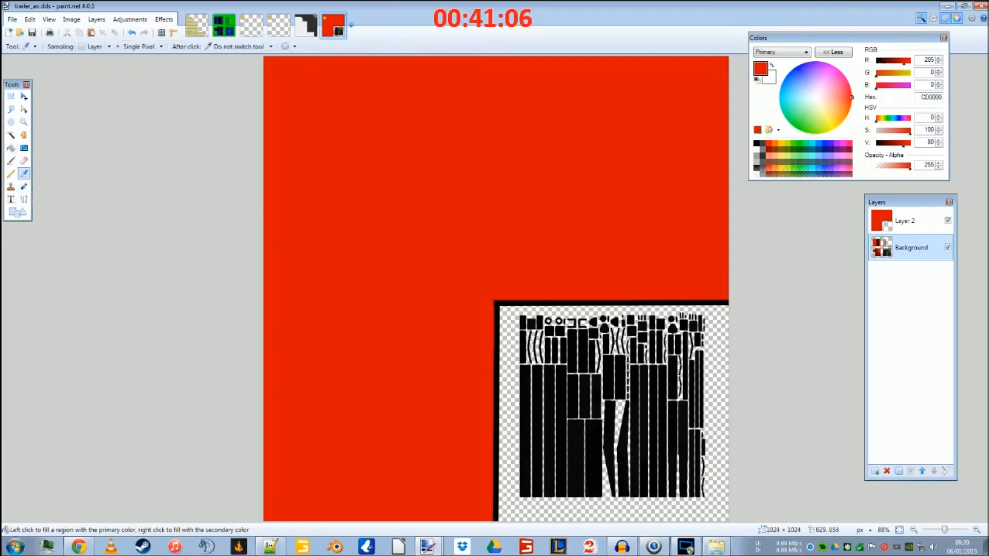
{"action": "left_click", "coordinate": [575, 442]}
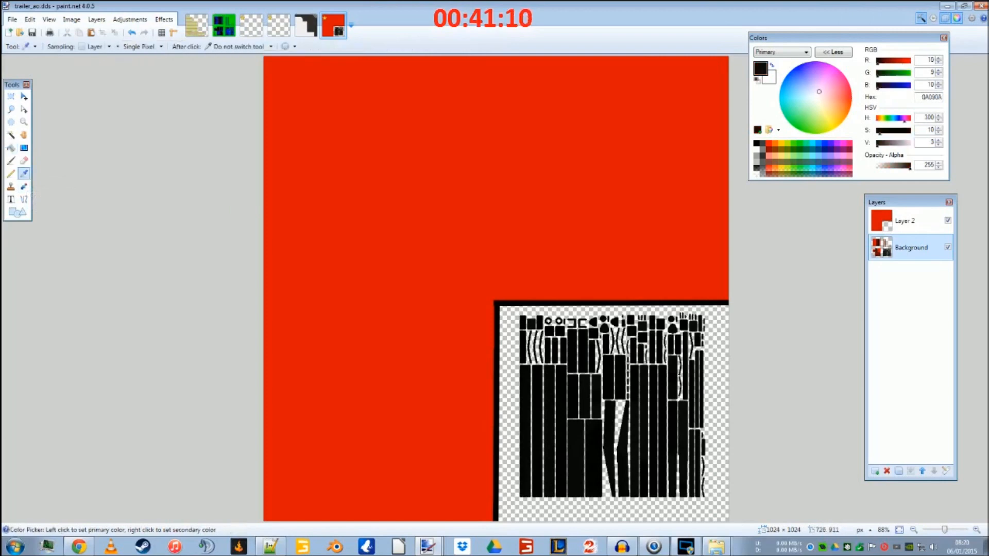
{"action": "left_click", "coordinate": [763, 149]}
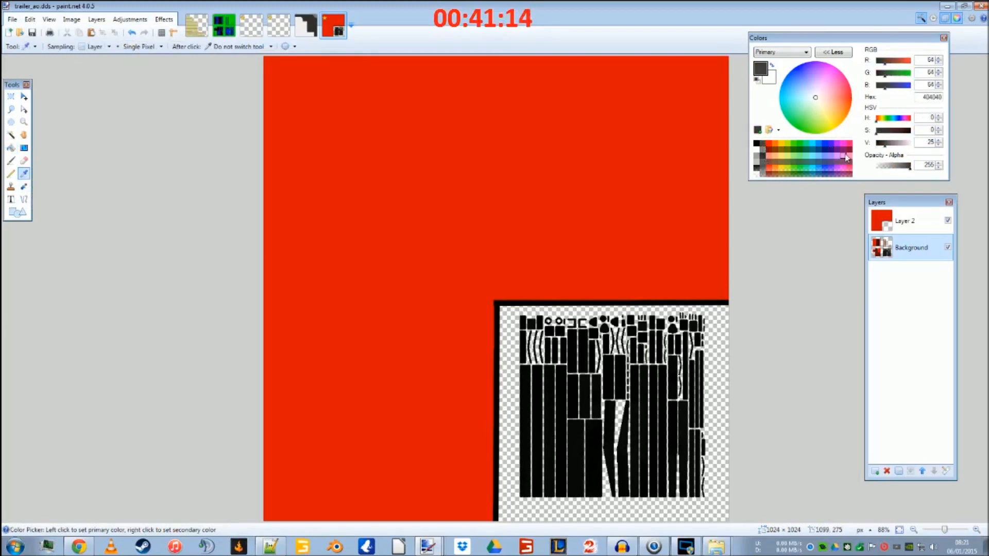
{"action": "left_click", "coordinate": [757, 145]}
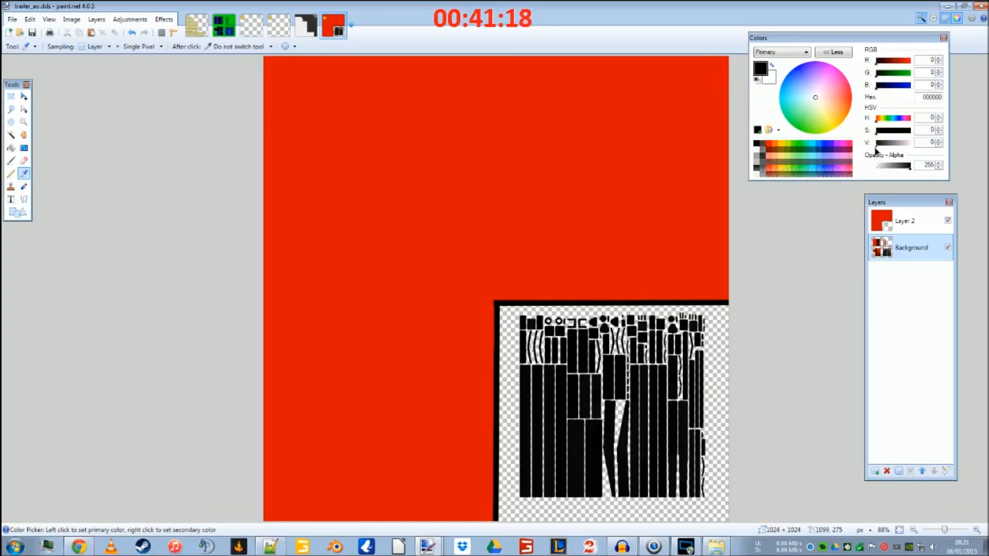
{"action": "left_click_drag", "start_coordinate": [877, 148], "coordinate": [881, 148]}
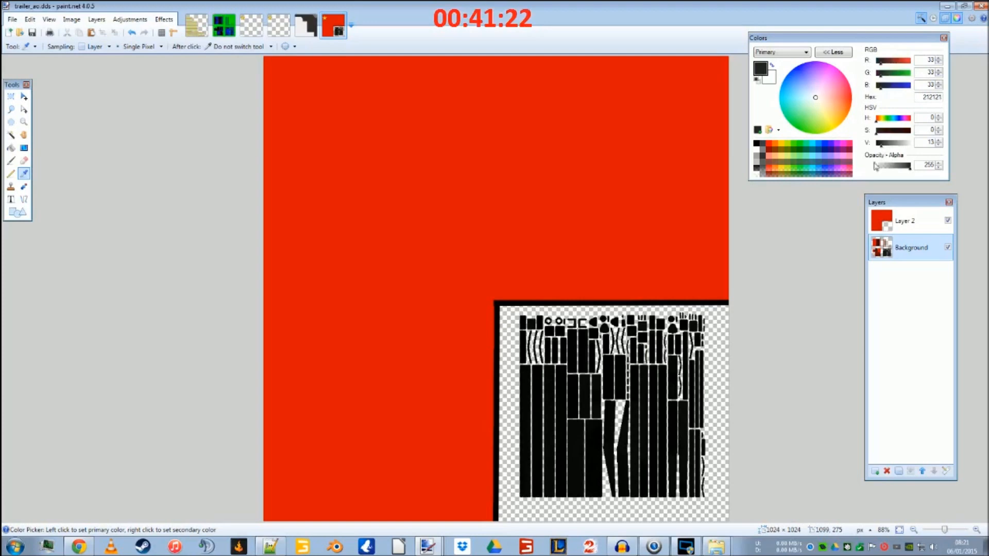
{"action": "left_click", "coordinate": [900, 228]}
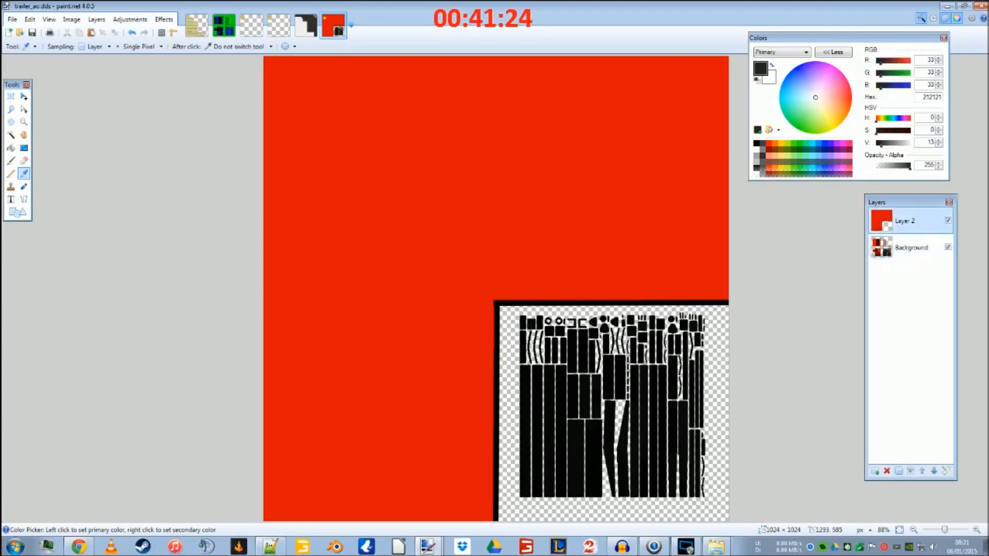
{"action": "key", "text": "f"}
{"action": "left_click", "coordinate": [546, 368]}
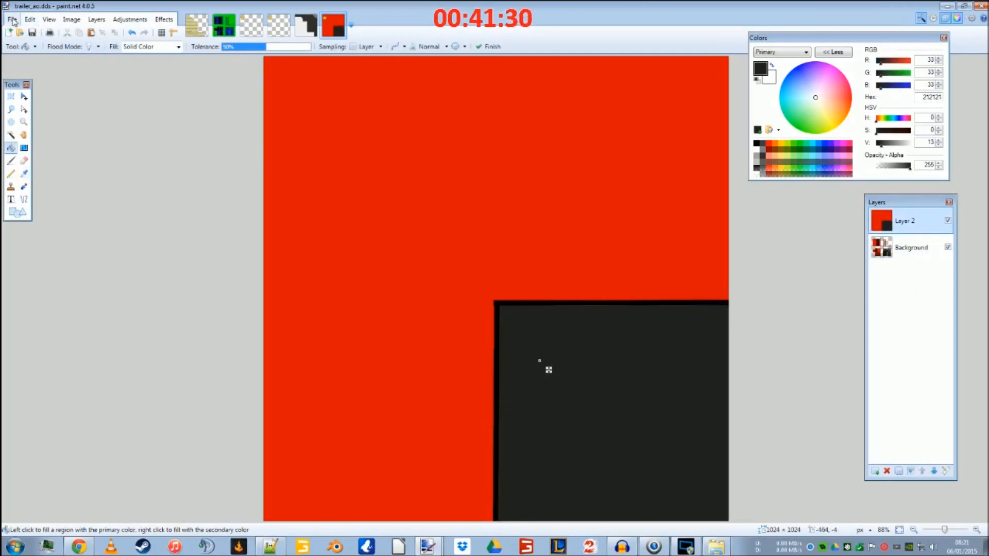
Step: Flatten the trailer_ao image into a single layer and save it as DXT1 (Opaque/1-bit Alpha) with mip maps
{"action": "left_click", "coordinate": [34, 34]}
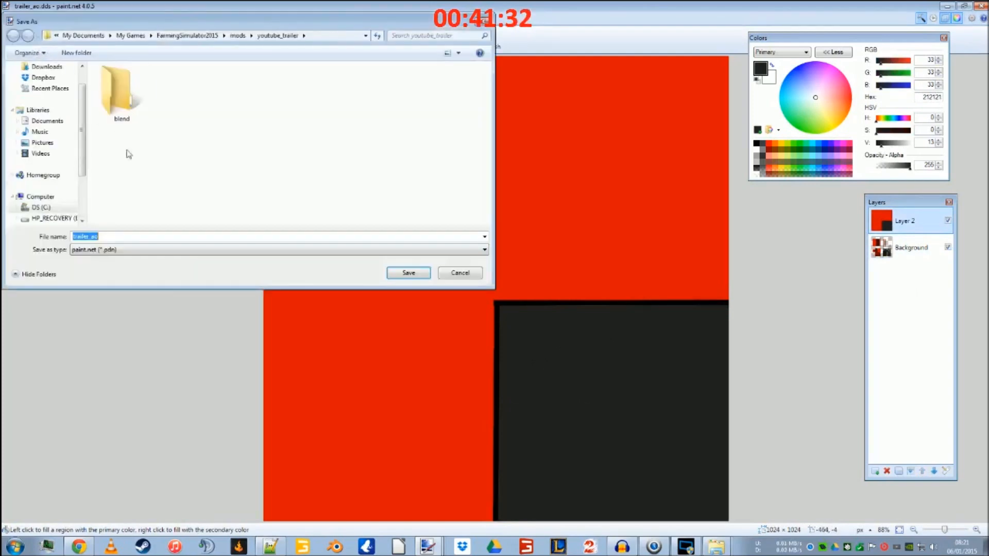
{"action": "left_click", "coordinate": [466, 274]}
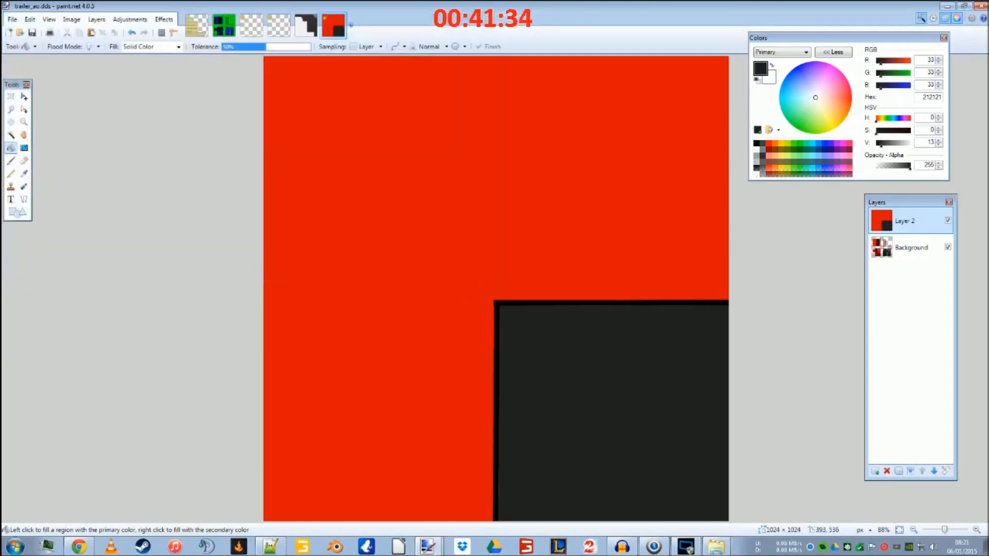
{"action": "key", "text": "ctrl+m"}
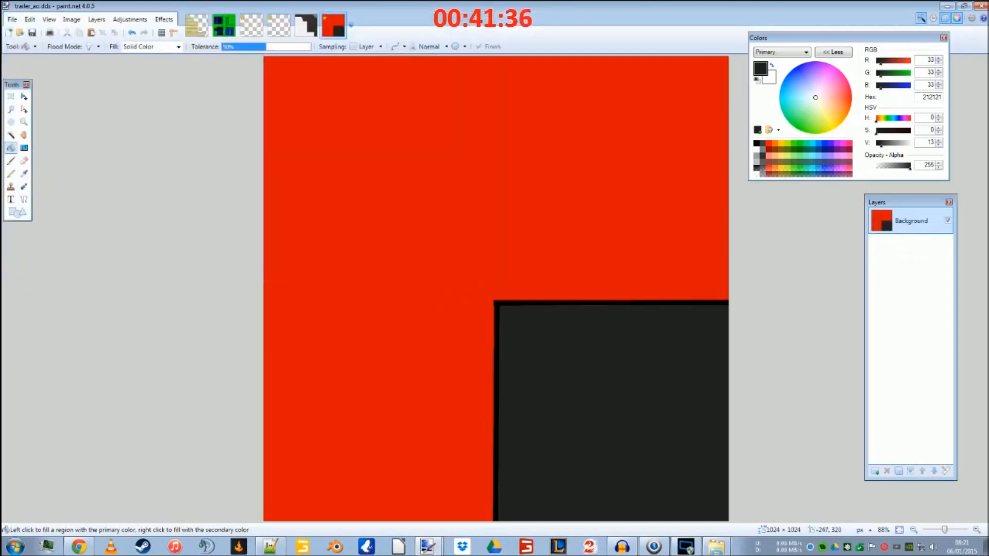
{"action": "key", "text": "ctrl+s"}
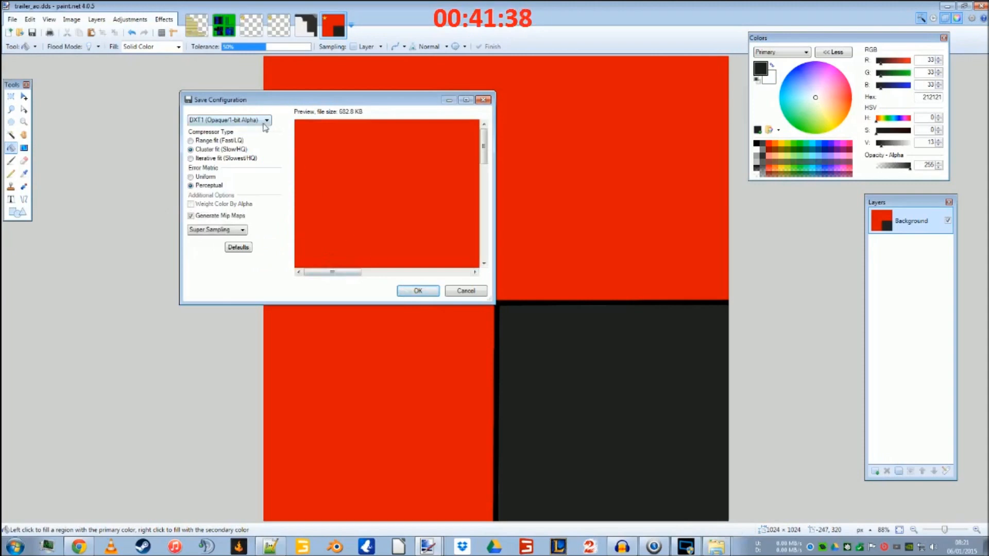
{"action": "left_click", "coordinate": [406, 292]}
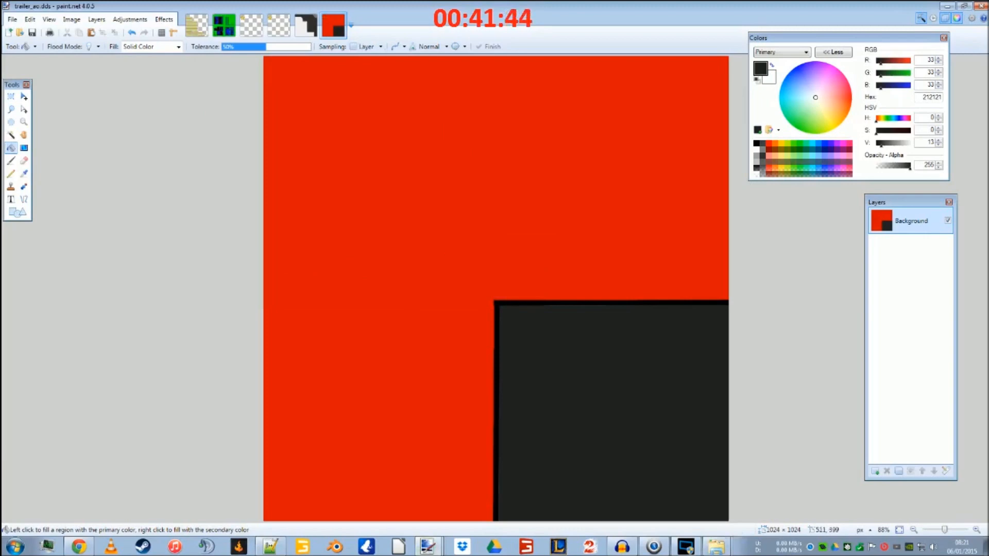
Step: Refresh the youtube_trailer folder and check the repainted youtubetrailer model in GIANTS Editor
{"action": "mouse_move", "coordinate": [341, 22]}
{"action": "left_click", "coordinate": [947, 7]}
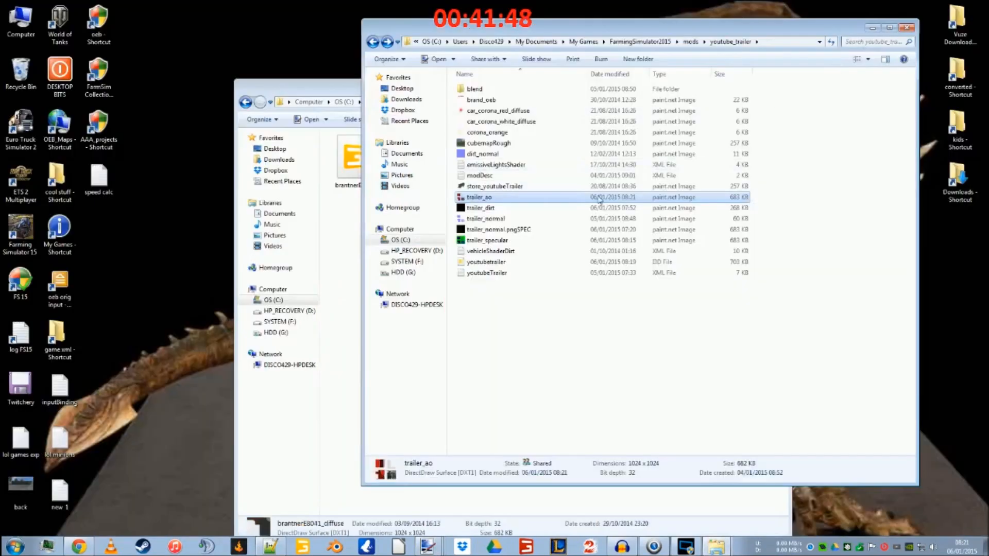
{"action": "left_click", "coordinate": [831, 43]}
{"action": "left_click", "coordinate": [483, 263]}
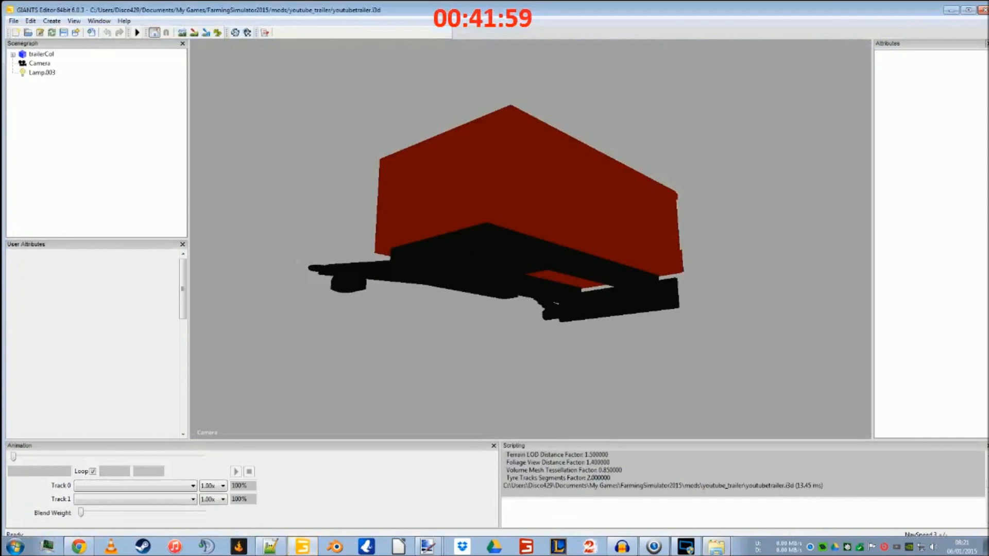
{"action": "left_click", "coordinate": [980, 11]}
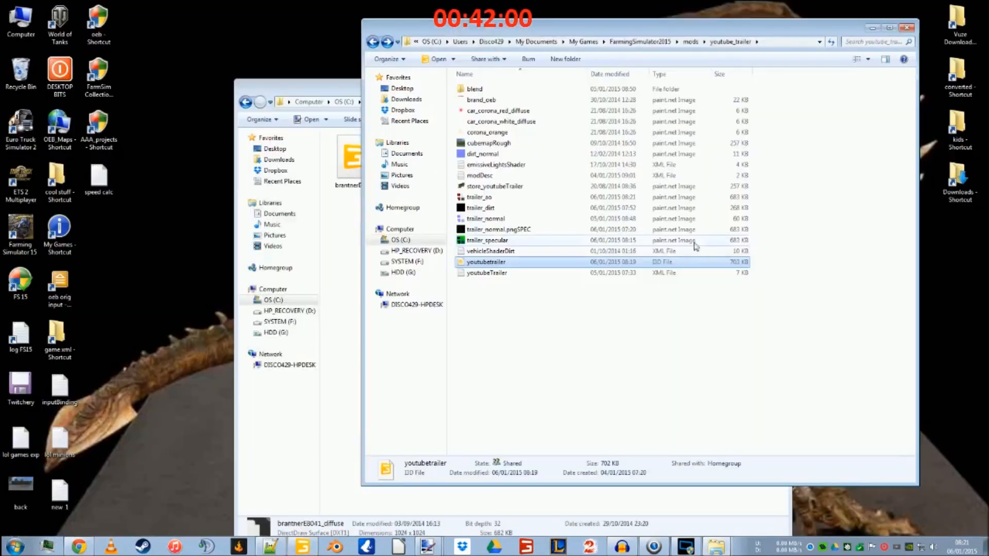
Step: Copy all the File entries from brantnerE8041.i3d into the Files section of youtubetrailer.i3d in Notepad++, after the trailer_ao.png entry
{"action": "left_click", "coordinate": [272, 546]}
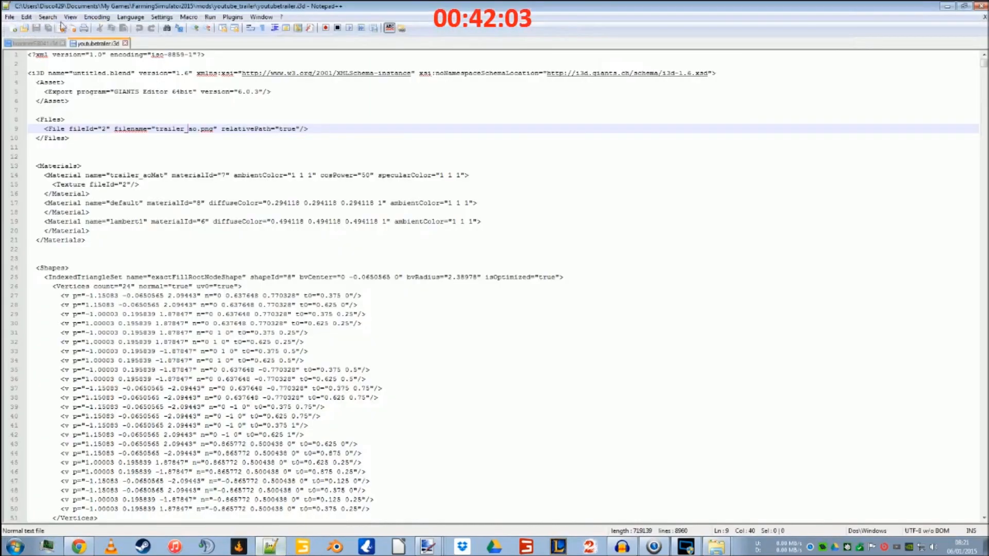
{"action": "left_click", "coordinate": [46, 43]}
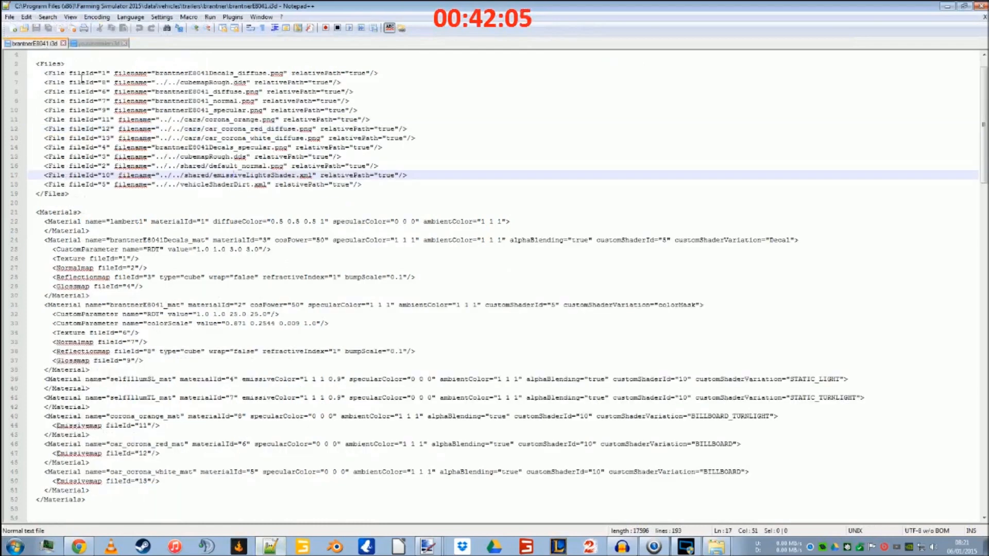
{"action": "left_click_drag", "start_coordinate": [79, 65], "coordinate": [440, 182]}
{"action": "key", "text": "ctrl+c"}
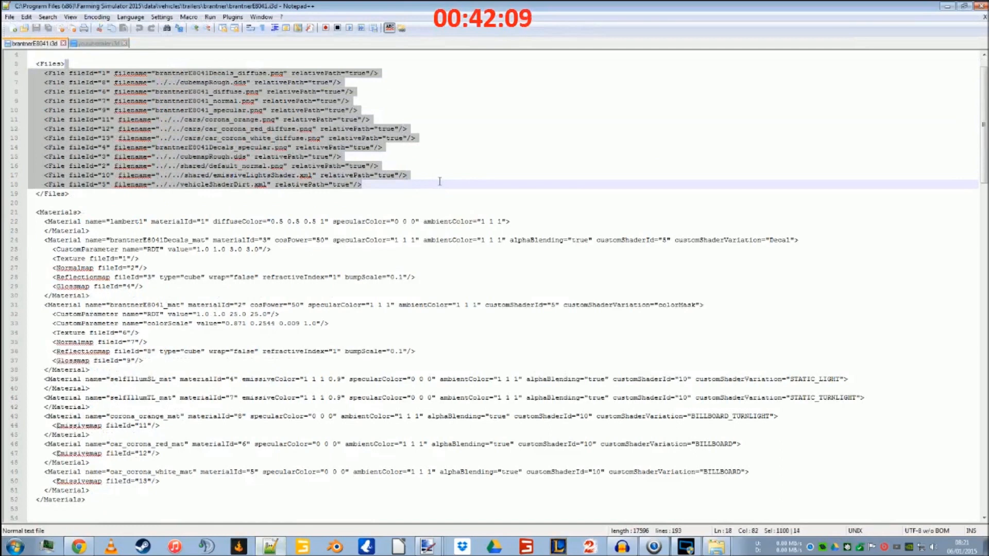
{"action": "left_click", "coordinate": [77, 44]}
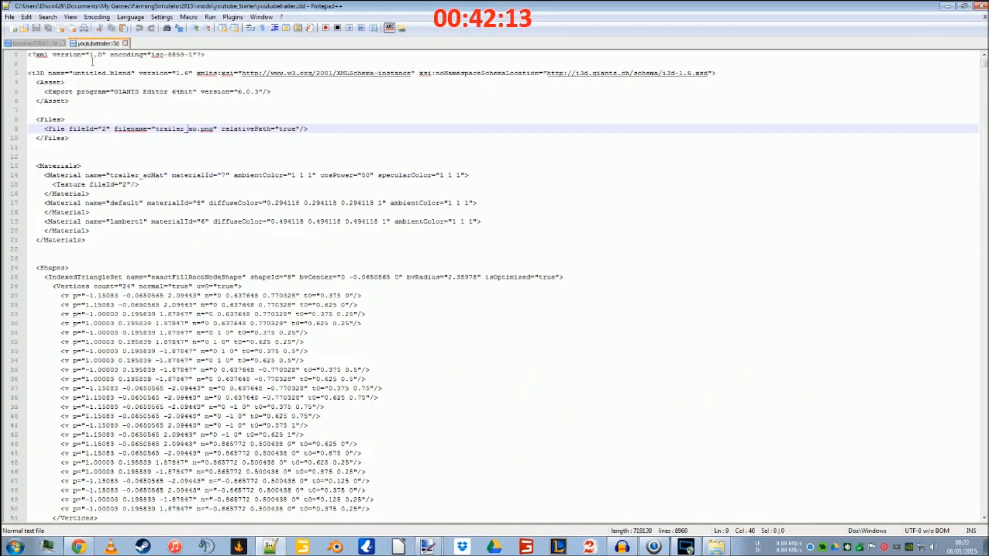
{"action": "left_click", "coordinate": [53, 44]}
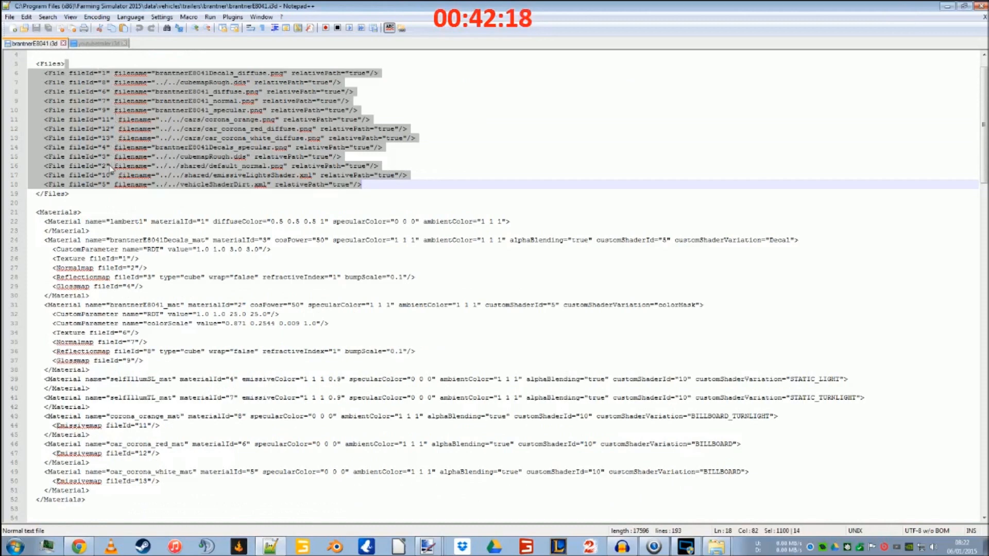
{"action": "left_click", "coordinate": [86, 45]}
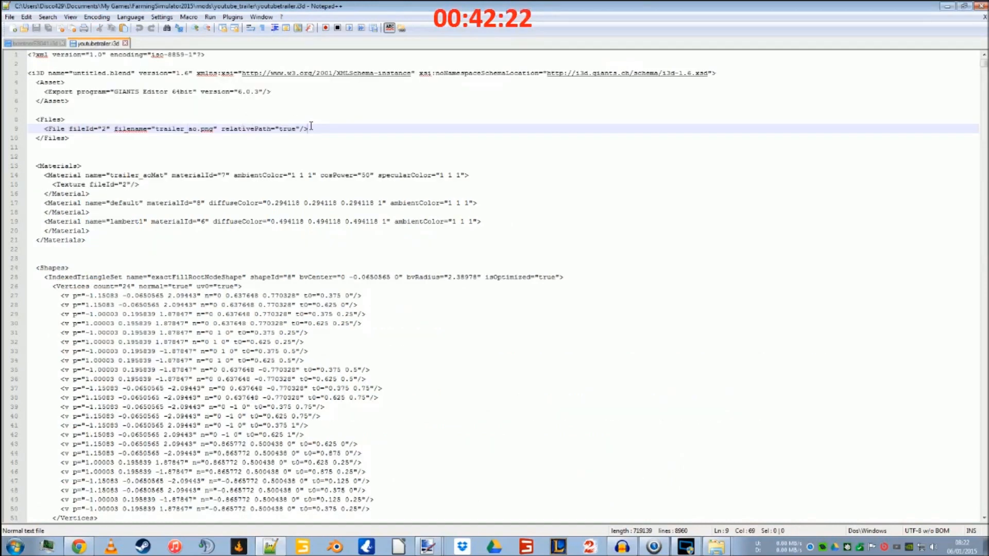
{"action": "key", "text": "ctrl+v"}
Step: Delete the pasted brantnerE8041Decals_diffuse, brantnerE8041_diffuse, brantnerE8041_normal and brantnerE8041_specular file entries
{"action": "left_click_drag", "start_coordinate": [367, 127], "coordinate": [390, 136]}
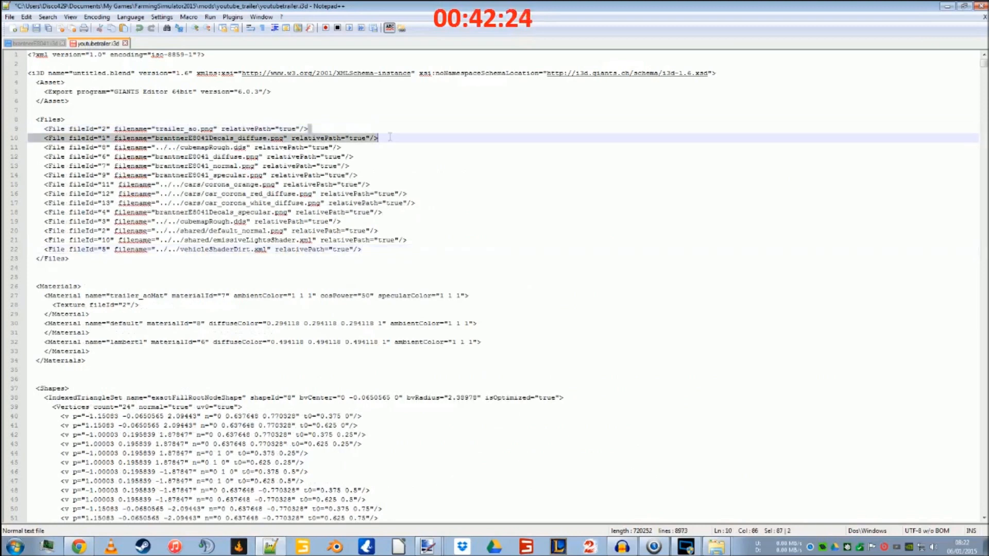
{"action": "key", "text": "Delete"}
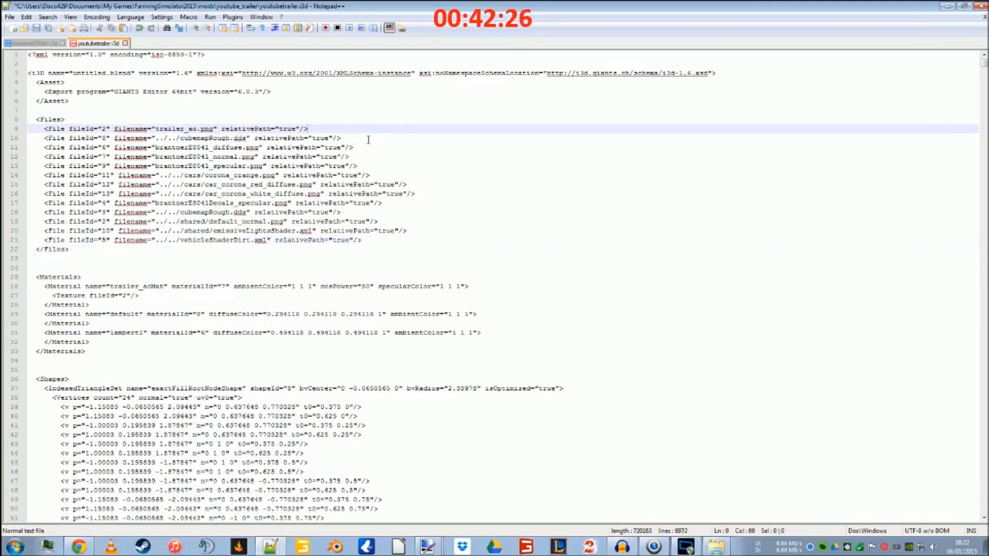
{"action": "left_click_drag", "start_coordinate": [354, 137], "coordinate": [376, 163]}
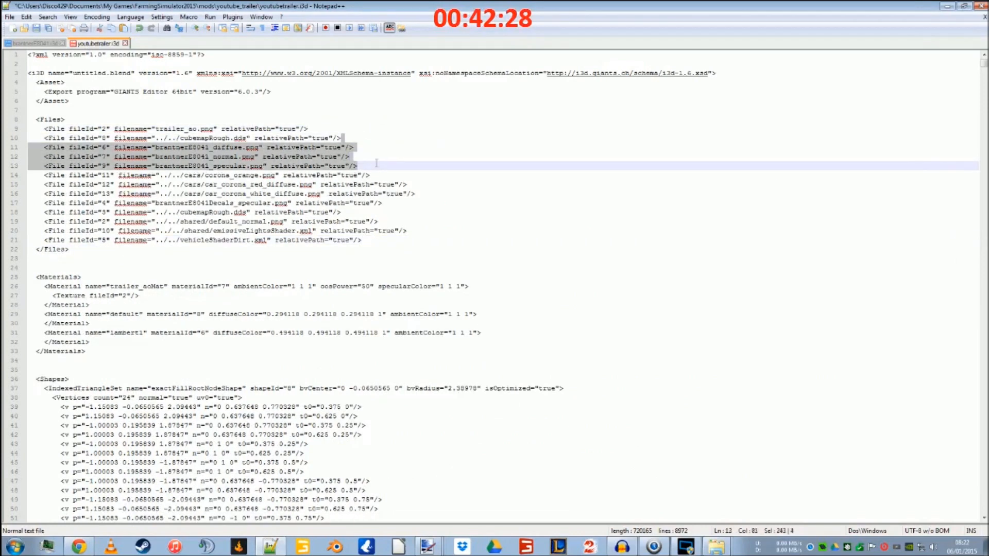
{"action": "key", "text": "Delete"}
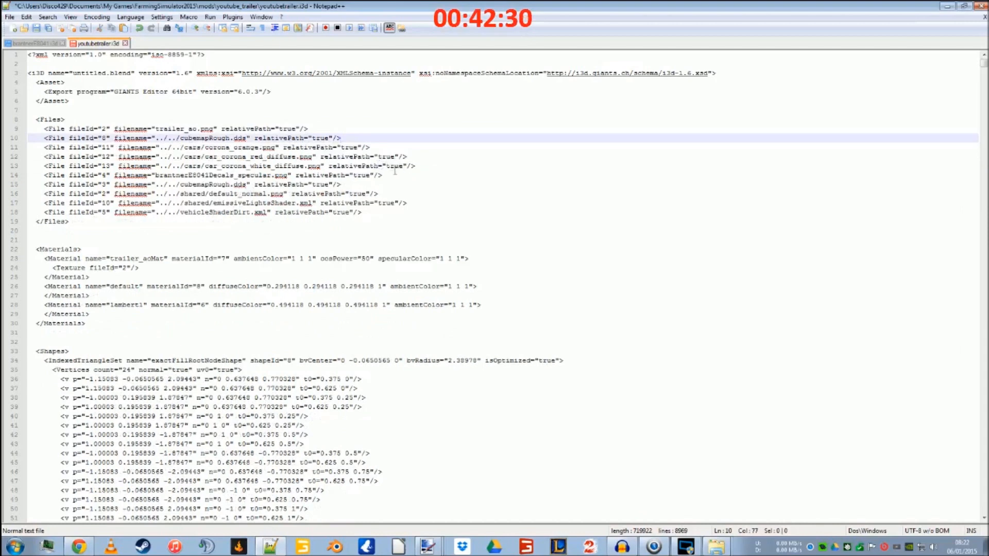
Step: Delete the brantnerE8041Decals_specular.png and default_normal.png file entries from youtubetrailer.i3d
{"action": "left_click", "coordinate": [417, 165]}
{"action": "key", "text": "shift+Down"}
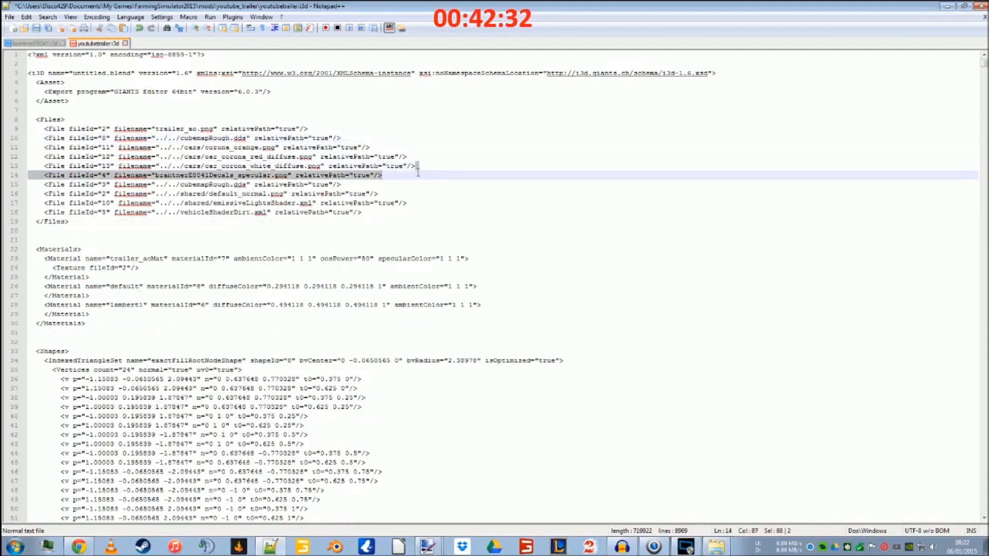
{"action": "key", "text": "Delete"}
{"action": "key", "text": "Down"}
{"action": "key", "text": "shift+Down"}
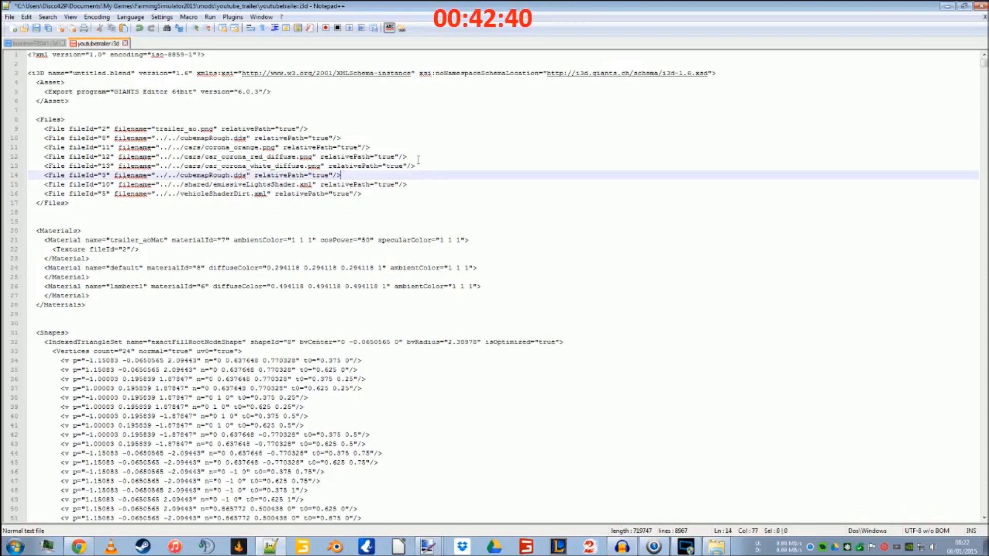
Step: Look at the brantnerE8041_normal texture in the brantner folder and return to youtubetrailer.i3d in Notepad++
{"action": "left_click", "coordinate": [271, 547]}
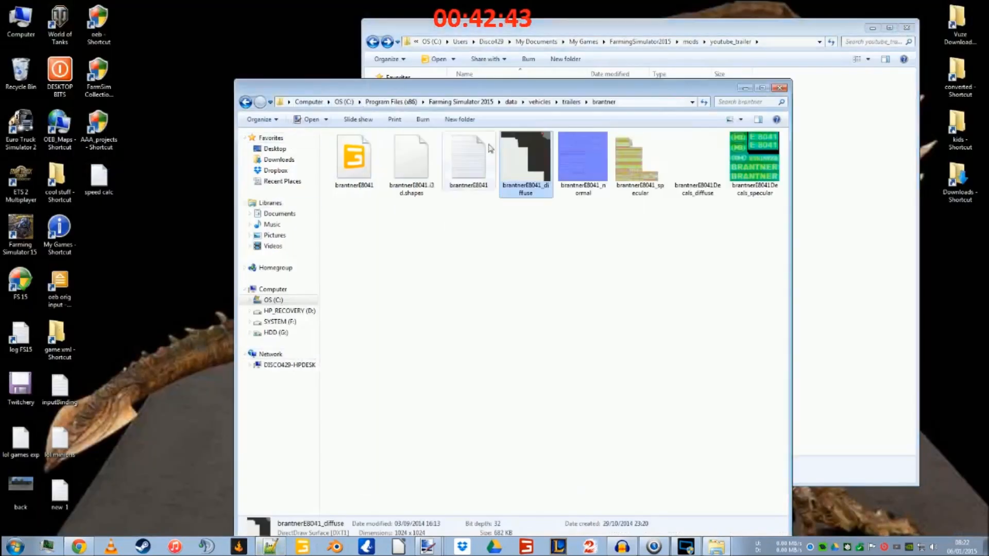
{"action": "left_click", "coordinate": [584, 163]}
{"action": "left_click_drag", "start_coordinate": [476, 91], "coordinate": [409, 61]}
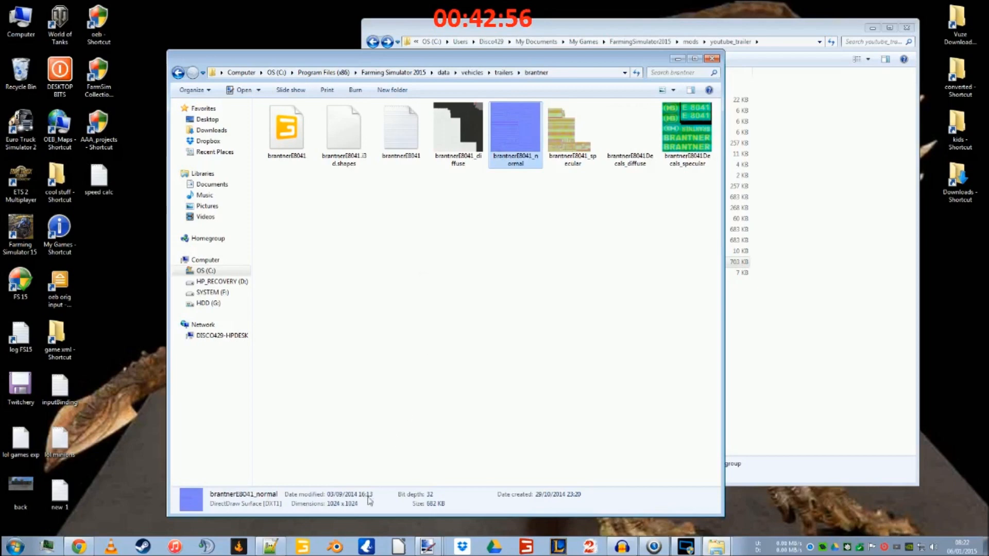
{"action": "left_click", "coordinate": [280, 547]}
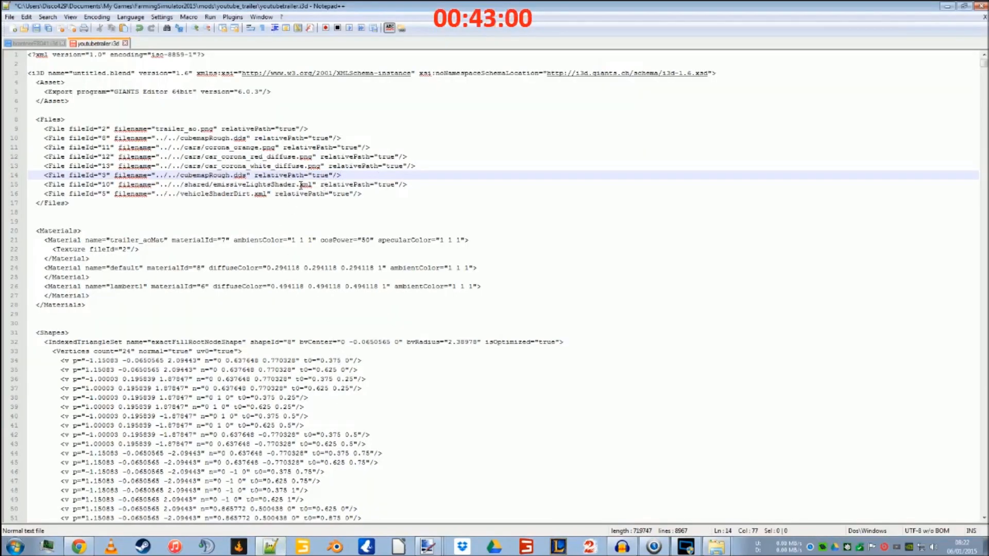
Step: Select the cubemapRough.dds entry with fileId 8 and check how brantnerE8041.i3d's materials reference the file IDs
{"action": "left_click", "coordinate": [339, 128]}
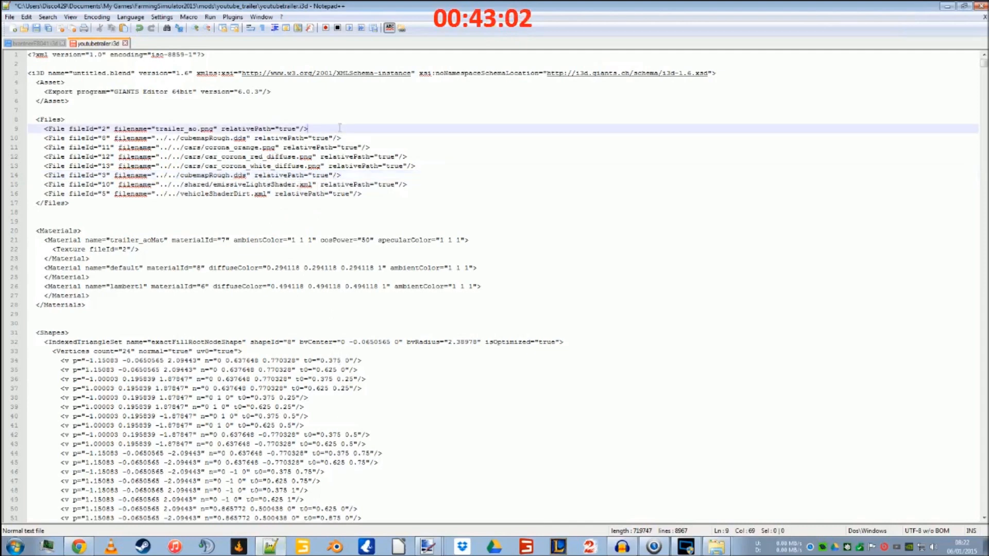
{"action": "left_click", "coordinate": [351, 134], "text": "shift"}
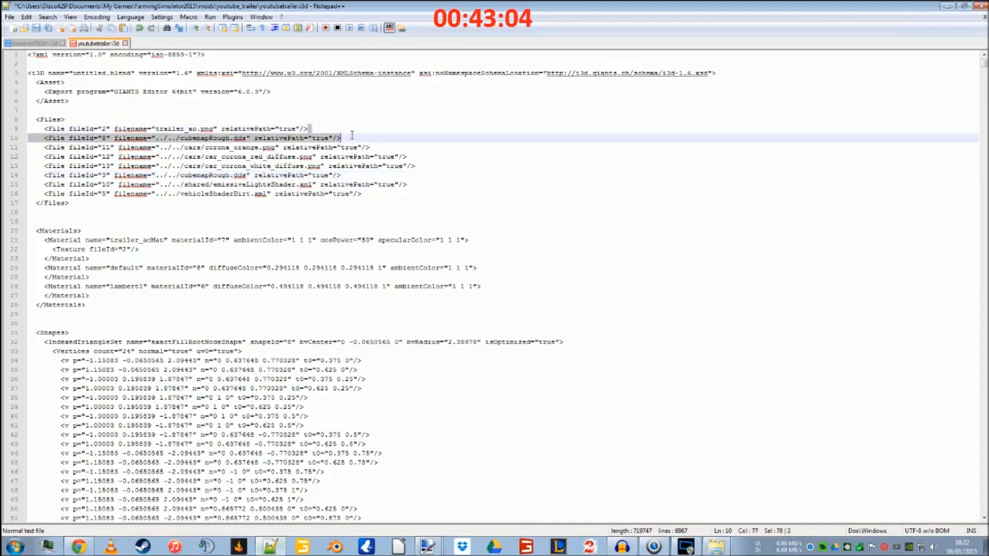
{"action": "left_click", "coordinate": [34, 45]}
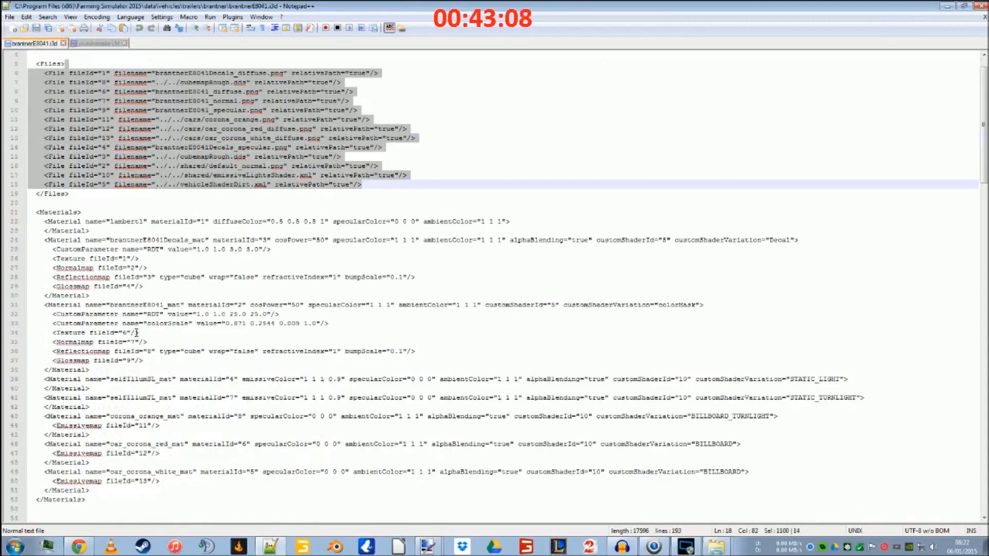
{"action": "left_click", "coordinate": [102, 44]}
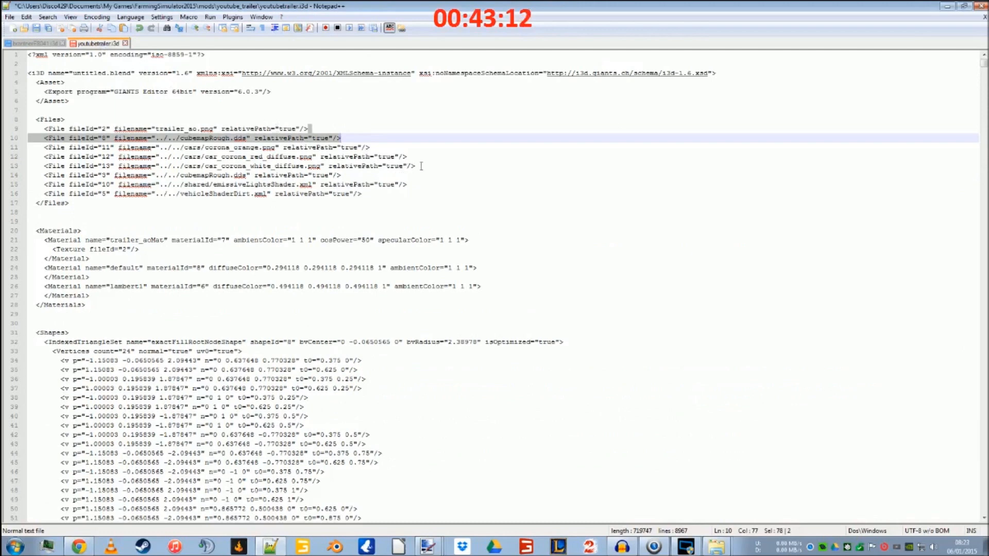
Step: Delete the second cubemapRough.dds entry from youtubetrailer.i3d and remove the ../../ path prefix from the remaining one
{"action": "left_click_drag", "start_coordinate": [417, 167], "coordinate": [342, 175]}
{"action": "key", "text": "Delete"}
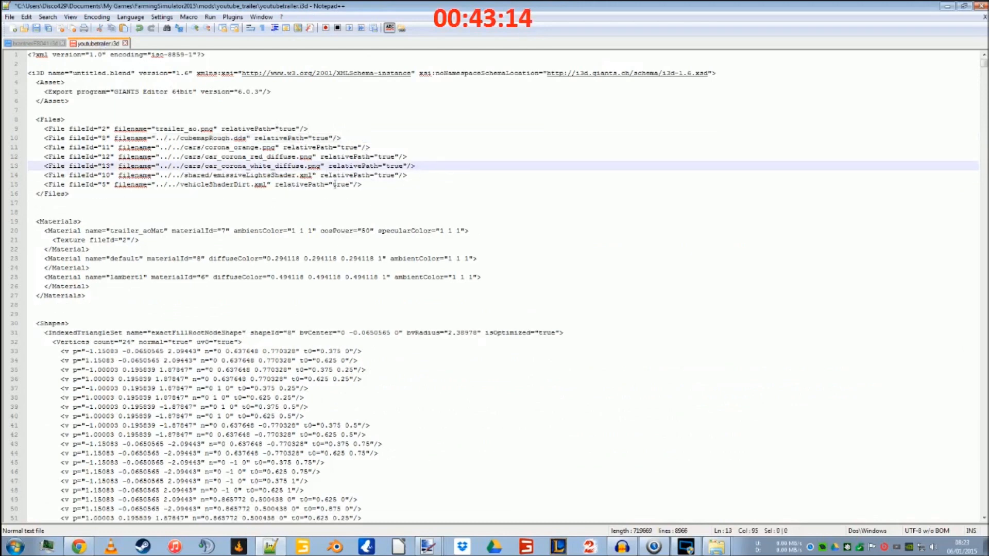
{"action": "left_click", "coordinate": [180, 137]}
{"action": "key", "text": "BackSpace"}
{"action": "key", "text": "BackSpace"}
{"action": "key", "text": "BackSpace"}
{"action": "key", "text": "BackSpace"}
{"action": "key", "text": "BackSpace"}
{"action": "key", "text": "BackSpace"}
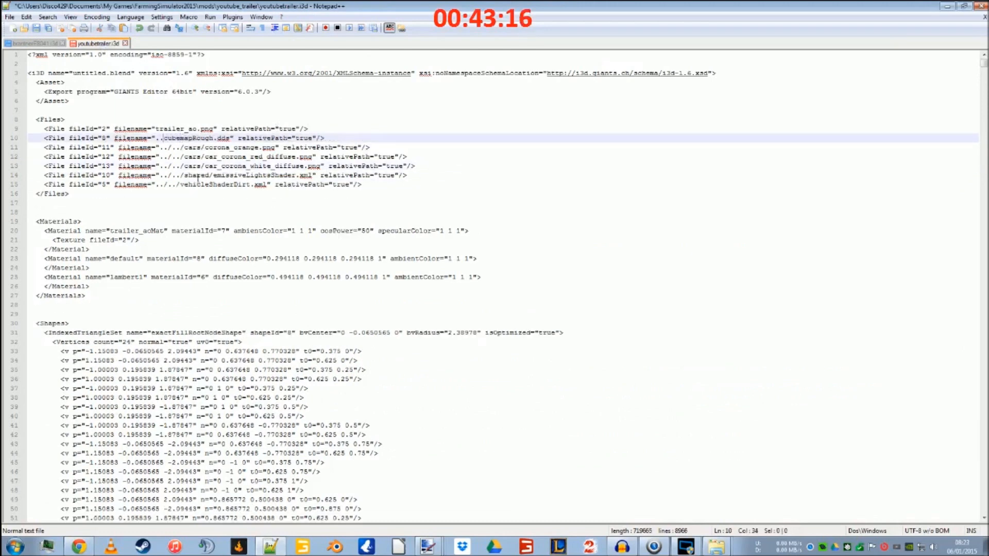
Step: Remove the ../../cars/ path from the corona_orange.png file entry so only the file name remains
{"action": "left_click", "coordinate": [206, 147]}
{"action": "key", "text": "BackSpace"}
{"action": "key", "text": "BackSpace"}
{"action": "key", "text": "BackSpace"}
{"action": "key", "text": "BackSpace"}
{"action": "key", "text": "BackSpace"}
{"action": "key", "text": "BackSpace"}
{"action": "key", "text": "BackSpace"}
{"action": "key", "text": "BackSpace"}
{"action": "key", "text": "BackSpace"}
{"action": "key", "text": "BackSpace"}
{"action": "key", "text": "BackSpace"}
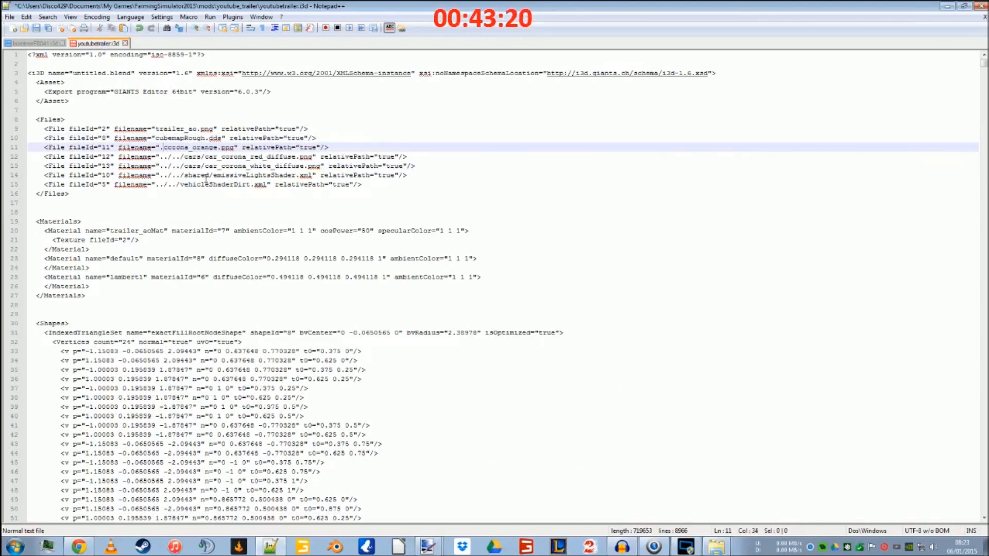
Step: Strip the ../../cars/ path from the car_corona_red_diffuse.png file entry
{"action": "left_click", "coordinate": [206, 157]}
{"action": "key", "text": "BackSpace"}
{"action": "key", "text": "BackSpace"}
{"action": "key", "text": "BackSpace"}
{"action": "key", "text": "BackSpace"}
{"action": "key", "text": "BackSpace"}
{"action": "key", "text": "BackSpace"}
{"action": "key", "text": "BackSpace"}
{"action": "key", "text": "BackSpace"}
{"action": "key", "text": "BackSpace"}
{"action": "key", "text": "BackSpace"}
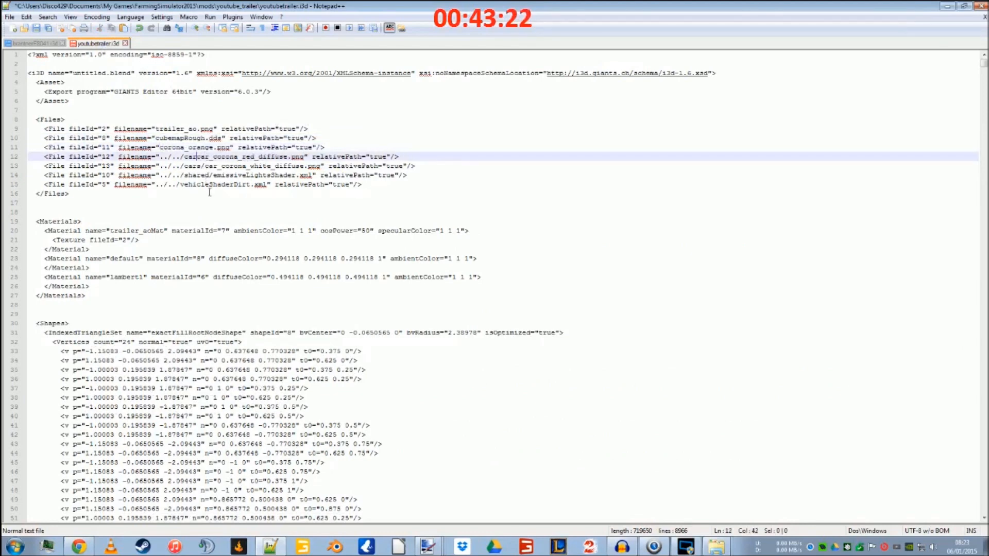
{"action": "key", "text": "BackSpace"}
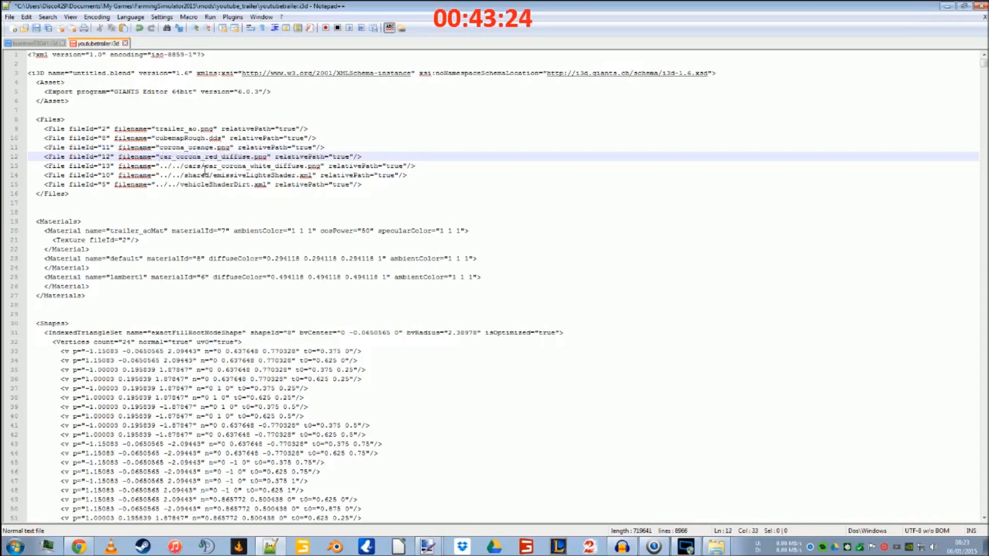
Step: Strip the ../../cars/ path from the car_corona_white_diffuse.png file entry
{"action": "left_click", "coordinate": [204, 166]}
{"action": "key", "text": "BackSpace"}
{"action": "key", "text": "BackSpace"}
{"action": "key", "text": "BackSpace"}
{"action": "key", "text": "BackSpace"}
{"action": "key", "text": "BackSpace"}
{"action": "key", "text": "BackSpace"}
{"action": "key", "text": "BackSpace"}
{"action": "key", "text": "BackSpace"}
{"action": "key", "text": "BackSpace"}
{"action": "key", "text": "BackSpace"}
{"action": "key", "text": "BackSpace"}
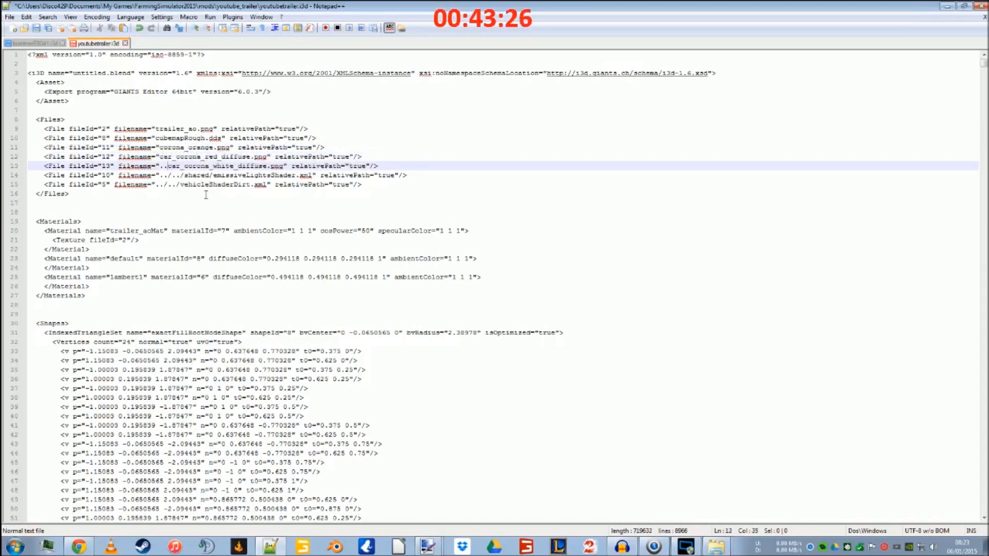
Step: Remove the ../../shared/ path from the emissiveLightsShader.xml file entry
{"action": "left_click", "coordinate": [213, 176]}
{"action": "key", "text": "BackSpace"}
{"action": "key", "text": "BackSpace"}
{"action": "key", "text": "BackSpace"}
{"action": "key", "text": "BackSpace"}
{"action": "key", "text": "BackSpace"}
{"action": "key", "text": "BackSpace"}
{"action": "key", "text": "BackSpace"}
{"action": "key", "text": "BackSpace"}
{"action": "key", "text": "BackSpace"}
{"action": "key", "text": "BackSpace"}
{"action": "key", "text": "BackSpace"}
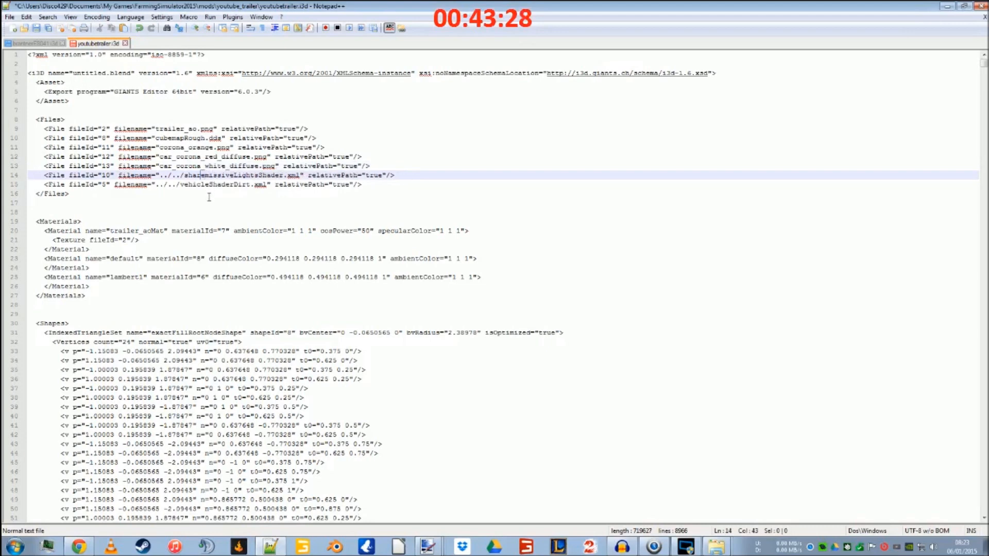
{"action": "key", "text": "BackSpace"}
{"action": "key", "text": "BackSpace"}
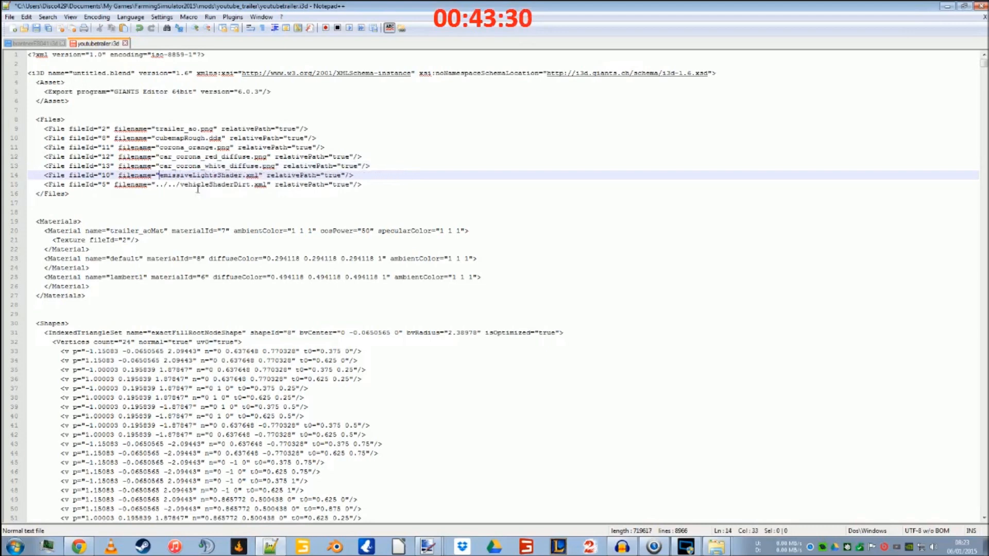
Step: Remove the ../../ path from the vehicleShaderDirt.xml file entry and save youtubetrailer.i3d
{"action": "left_click", "coordinate": [179, 185]}
{"action": "key", "text": "BackSpace"}
{"action": "key", "text": "BackSpace"}
{"action": "key", "text": "BackSpace"}
{"action": "key", "text": "BackSpace"}
{"action": "key", "text": "BackSpace"}
{"action": "key", "text": "BackSpace"}
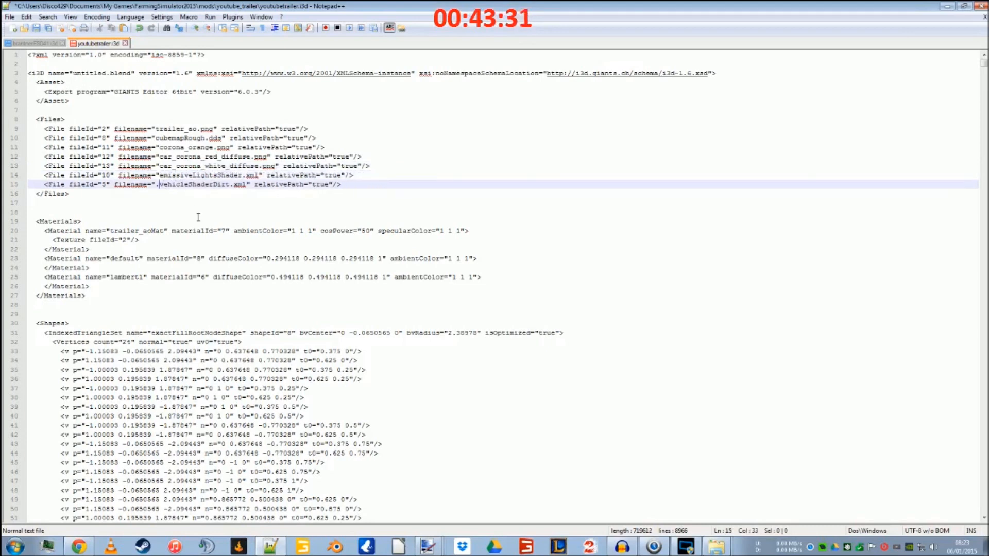
{"action": "left_click", "coordinate": [39, 26]}
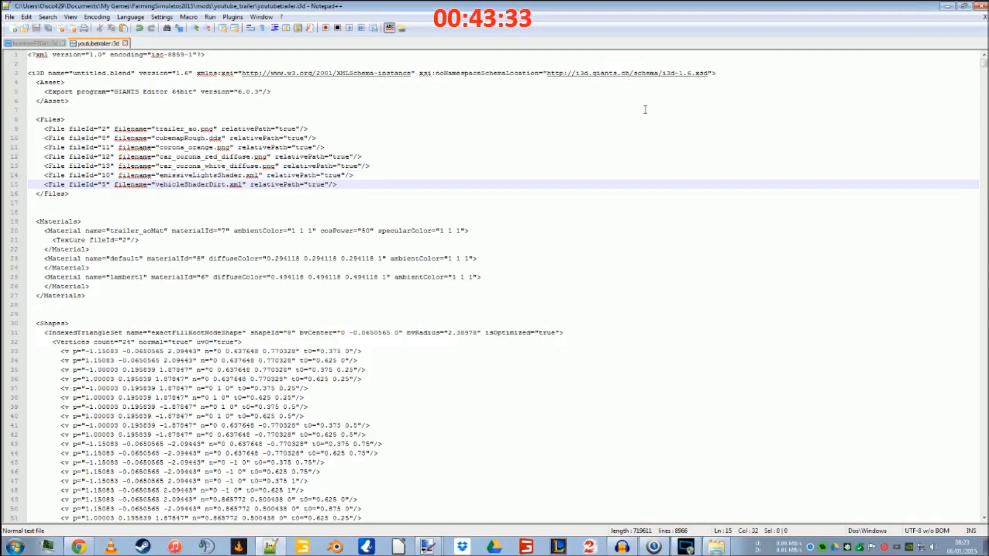
Step: Open vehicleShaderDirt.xml from the youtube_trailer folder, change the DirtMmap defaultFilename to dirt_normal.png without the shared/ path, and save
{"action": "left_click", "coordinate": [947, 6]}
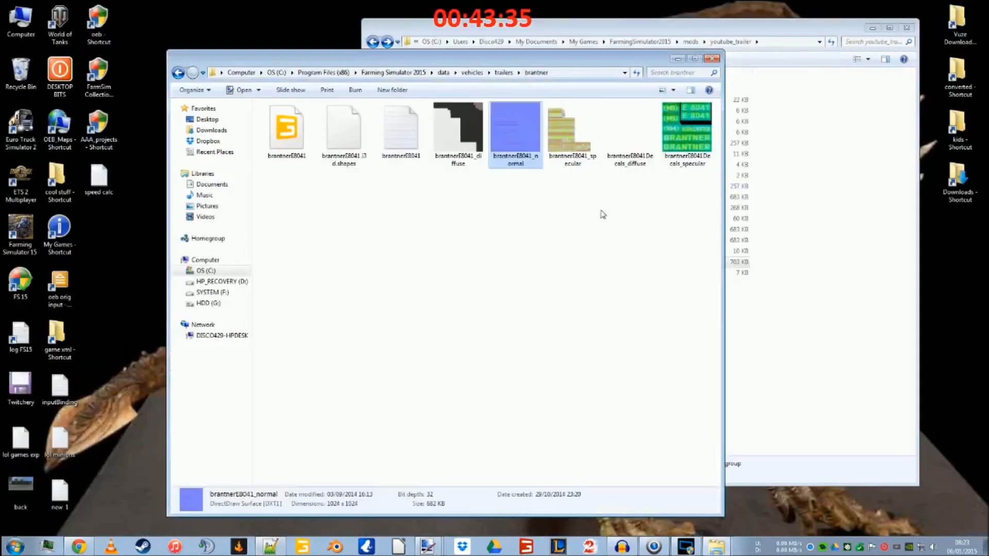
{"action": "double_click", "coordinate": [489, 251]}
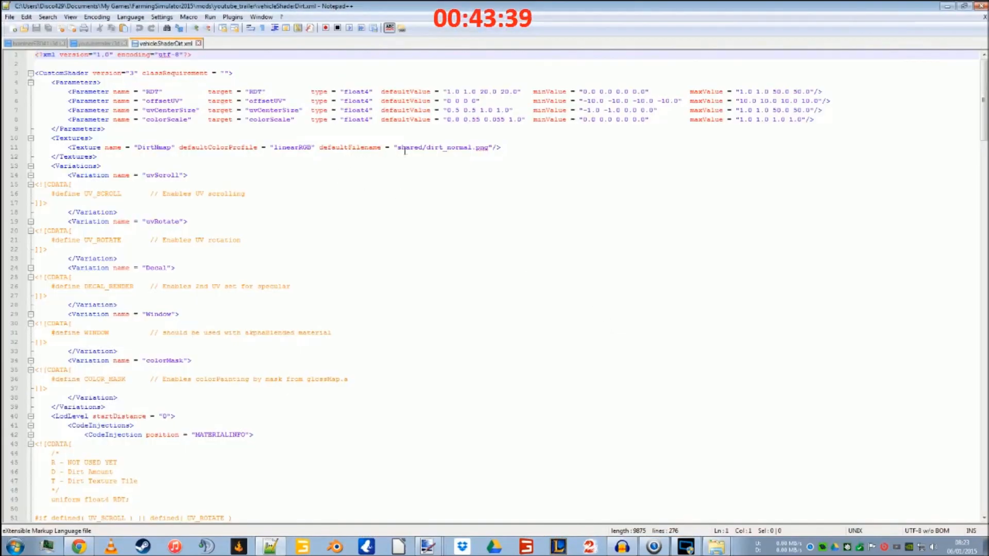
{"action": "left_click", "coordinate": [426, 149]}
{"action": "key", "text": "BackSpace"}
{"action": "key", "text": "BackSpace"}
{"action": "key", "text": "BackSpace"}
{"action": "key", "text": "BackSpace"}
{"action": "key", "text": "BackSpace"}
{"action": "key", "text": "BackSpace"}
{"action": "key", "text": "BackSpace"}
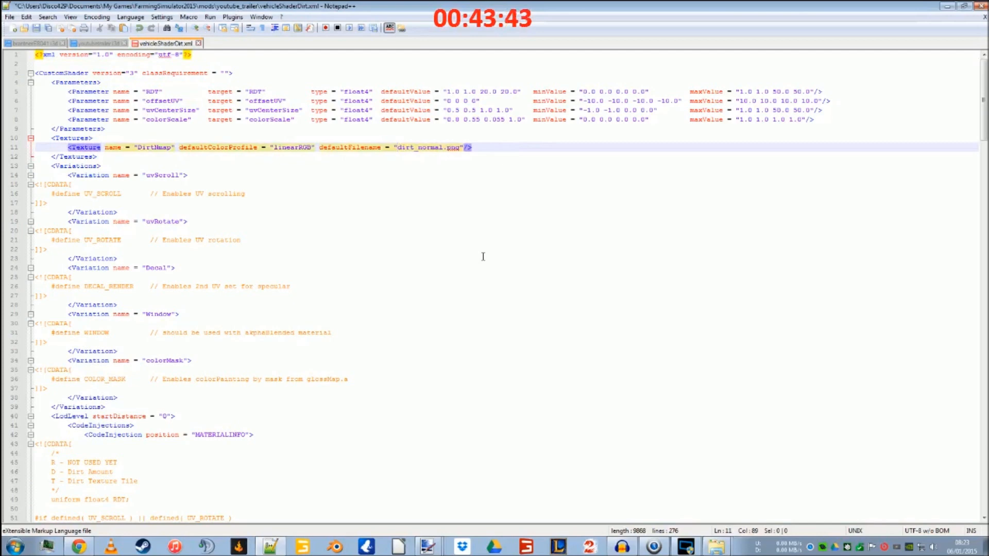
{"action": "key", "text": "ctrl+s"}
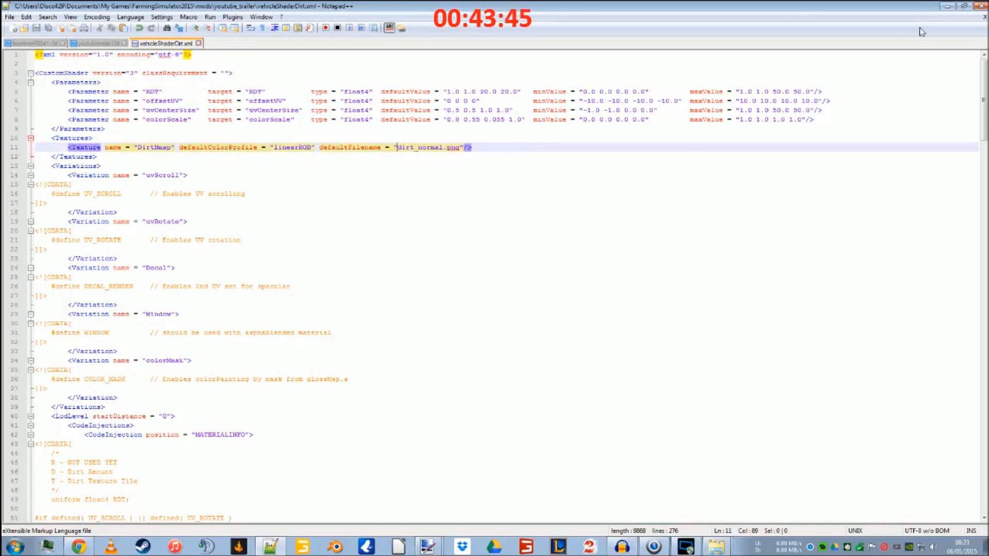
Step: Check the files in the youtube_trailer mod folder and return to youtubetrailer.i3d in Notepad++
{"action": "left_click", "coordinate": [945, 6]}
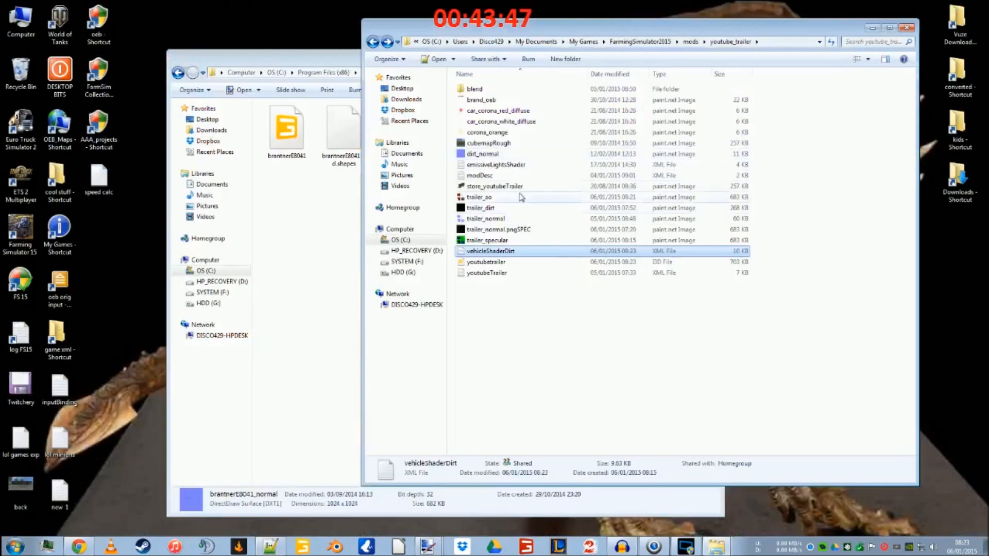
{"action": "left_click", "coordinate": [271, 546]}
{"action": "left_click", "coordinate": [117, 44]}
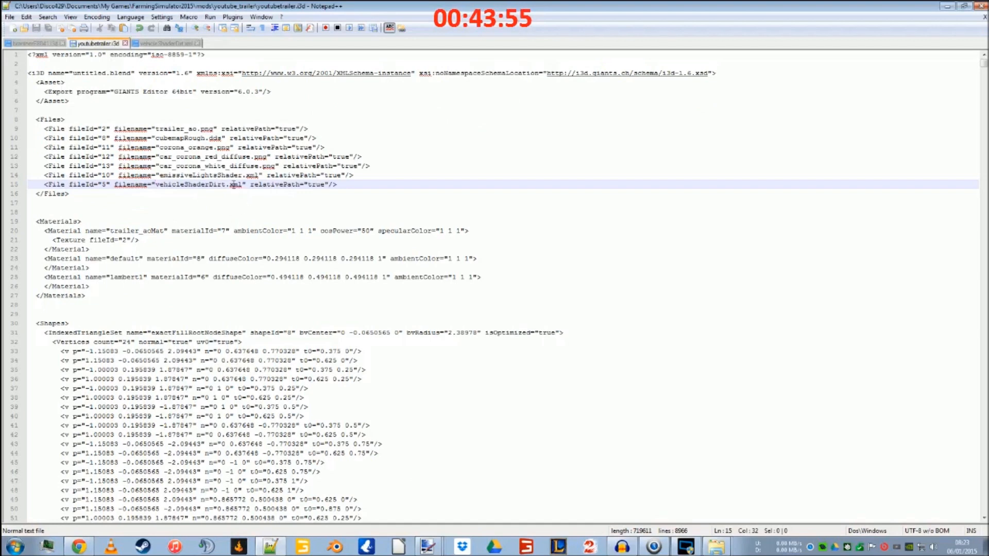
Step: Copy the whole brantnerE8041_mat material block from brantnerE8041.i3d and paste it directly below the <Materials> line in youtubetrailer.i3d
{"action": "left_click", "coordinate": [46, 44]}
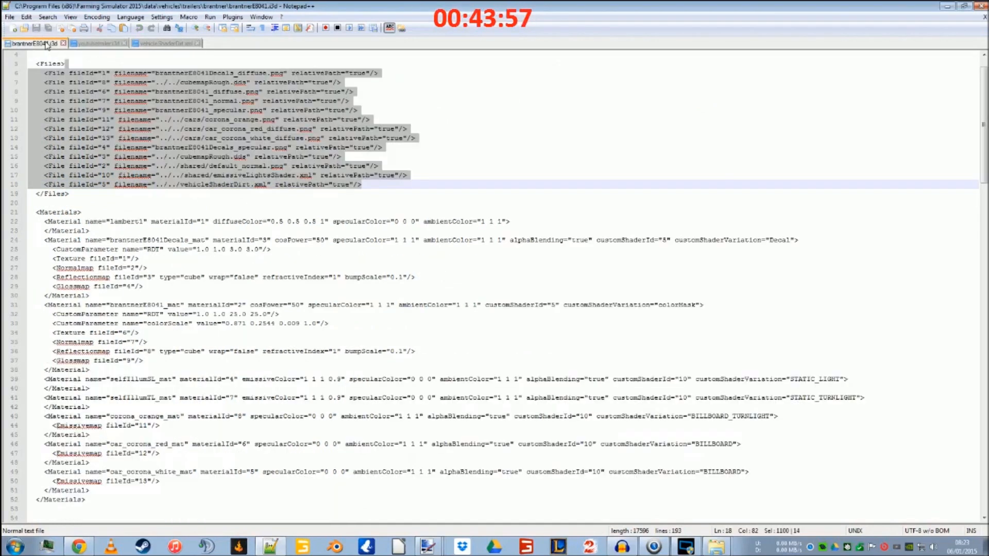
{"action": "left_click", "coordinate": [136, 305]}
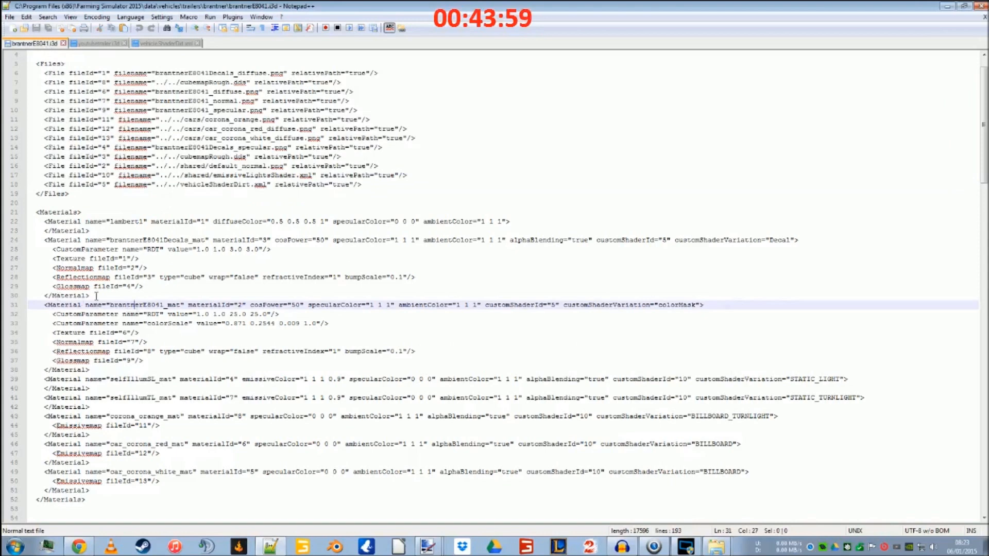
{"action": "left_click_drag", "start_coordinate": [98, 296], "coordinate": [159, 366]}
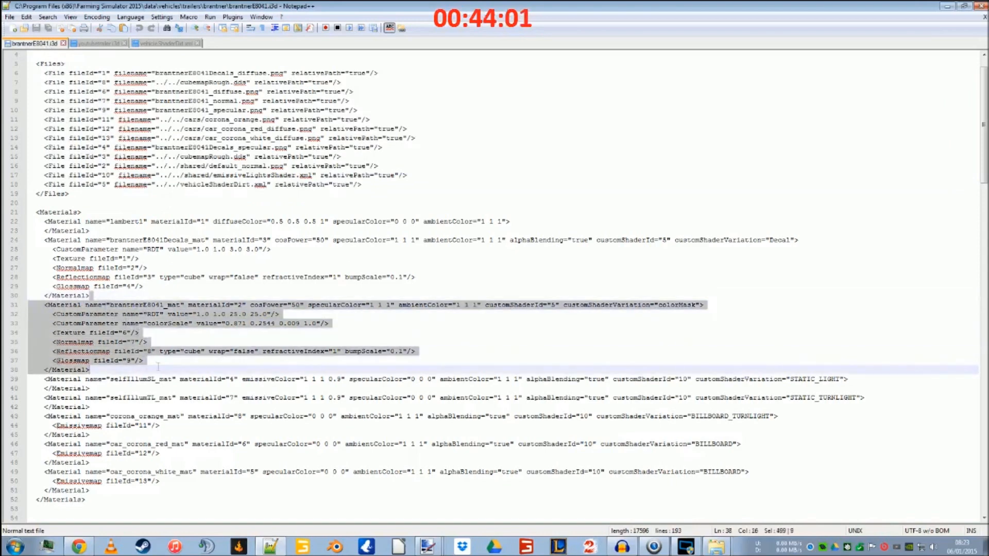
{"action": "right_click", "coordinate": [125, 336]}
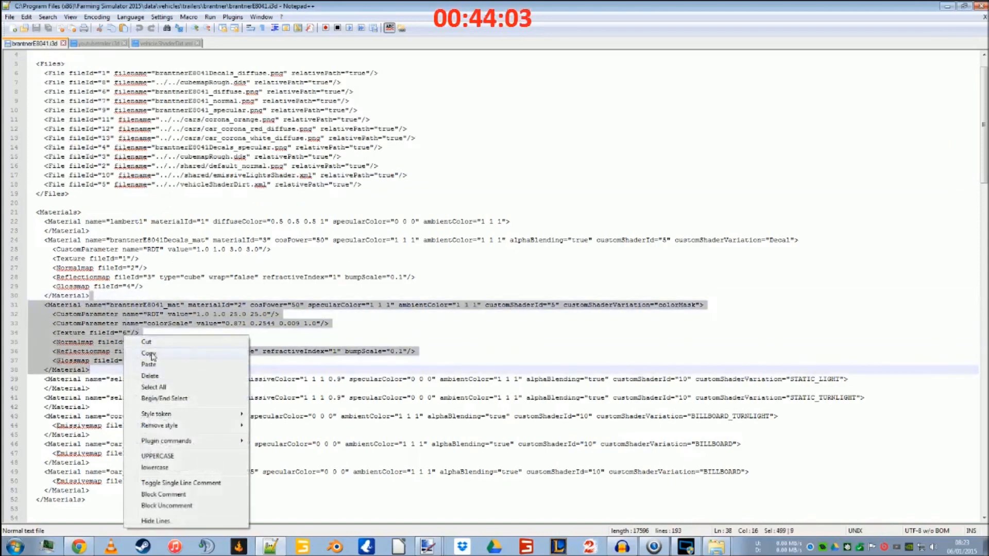
{"action": "left_click", "coordinate": [149, 354]}
{"action": "left_click", "coordinate": [104, 44]}
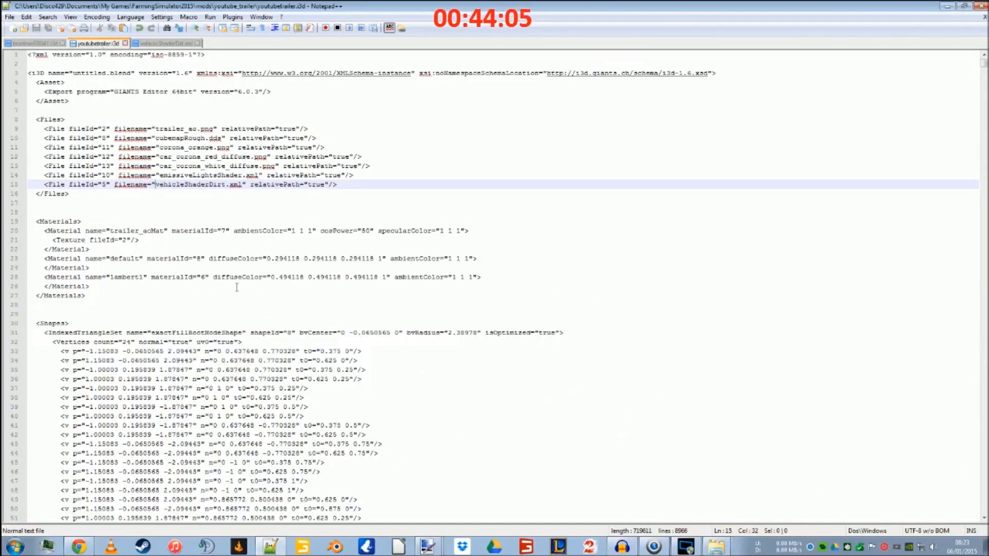
{"action": "left_click", "coordinate": [98, 220]}
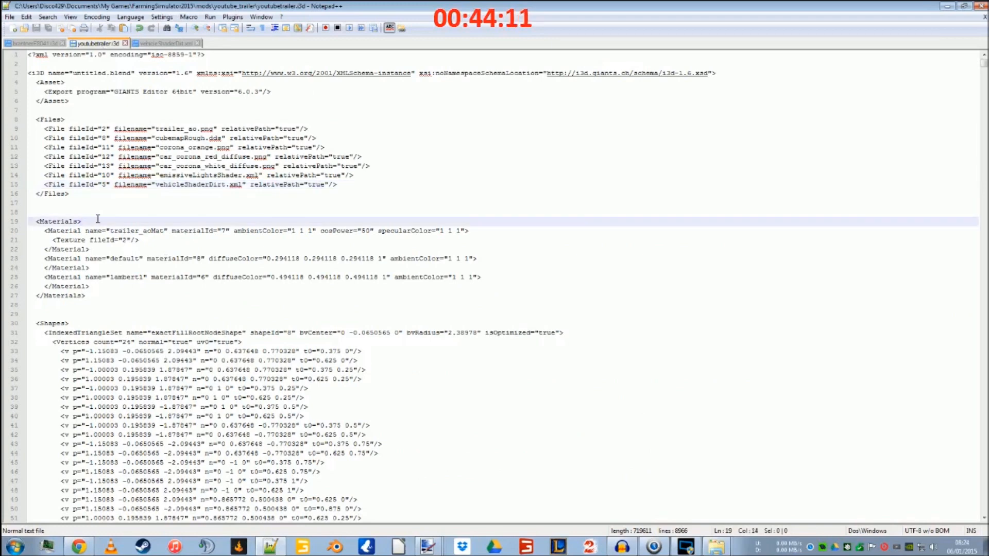
{"action": "key", "text": "ctrl+v"}
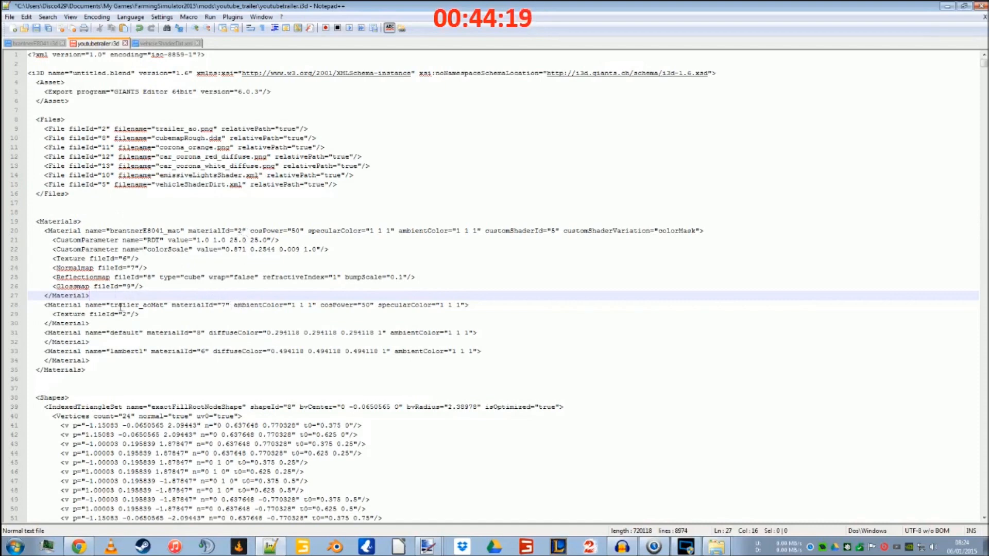
Step: Rename the pasted brantnerE8041_mat material to trailer_mat and set its materialId to 7
{"action": "left_click_drag", "start_coordinate": [110, 230], "coordinate": [162, 230]}
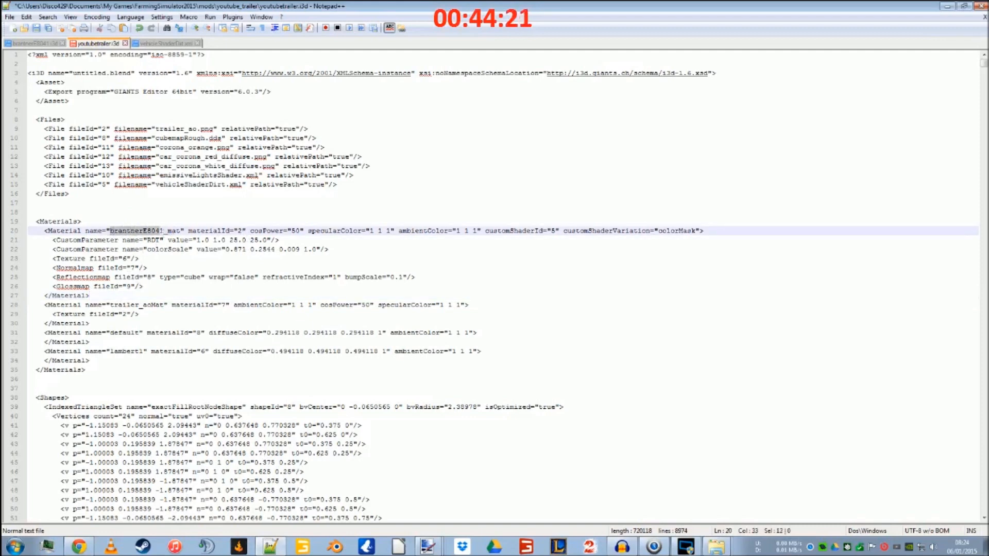
{"action": "type", "text": "trail"}
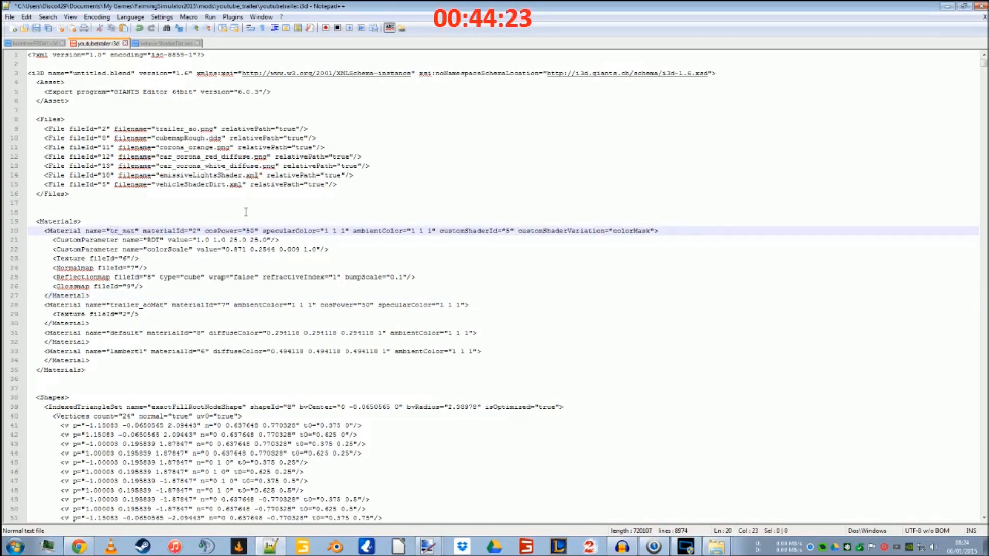
{"action": "type", "text": "er"}
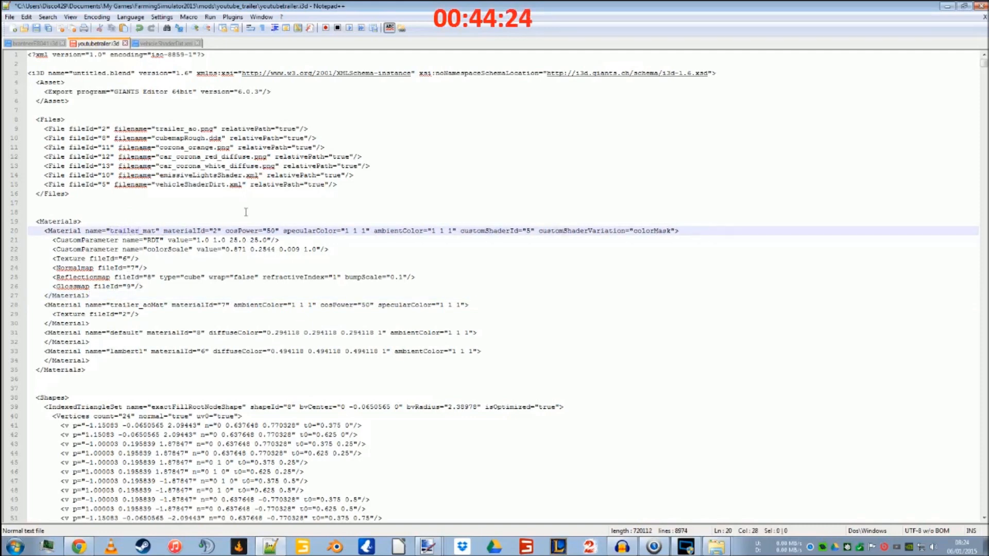
{"action": "left_click", "coordinate": [217, 231]}
Step: Examine the materialIds of the shapes in the Scene section and return to the Materials section
{"action": "scroll", "coordinate": [443, 376], "scroll_direction": "down", "scroll_amount": 6}
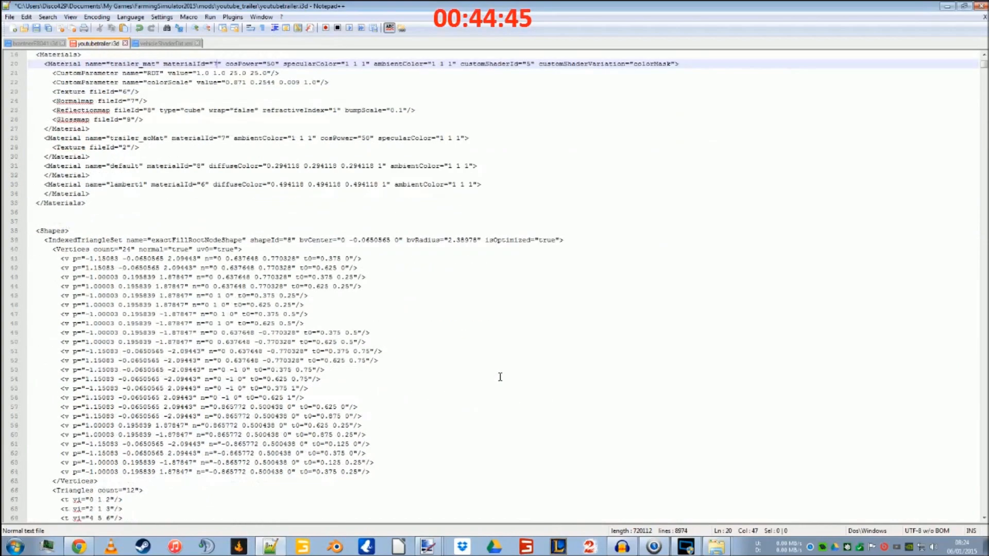
{"action": "left_click_drag", "start_coordinate": [984, 63], "coordinate": [982, 510]}
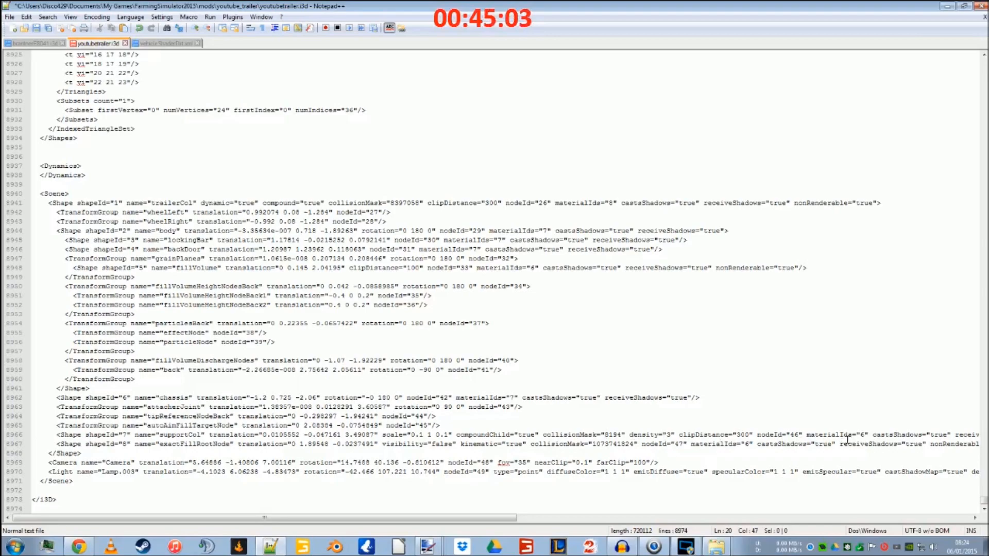
{"action": "left_click_drag", "start_coordinate": [984, 500], "coordinate": [984, 60]}
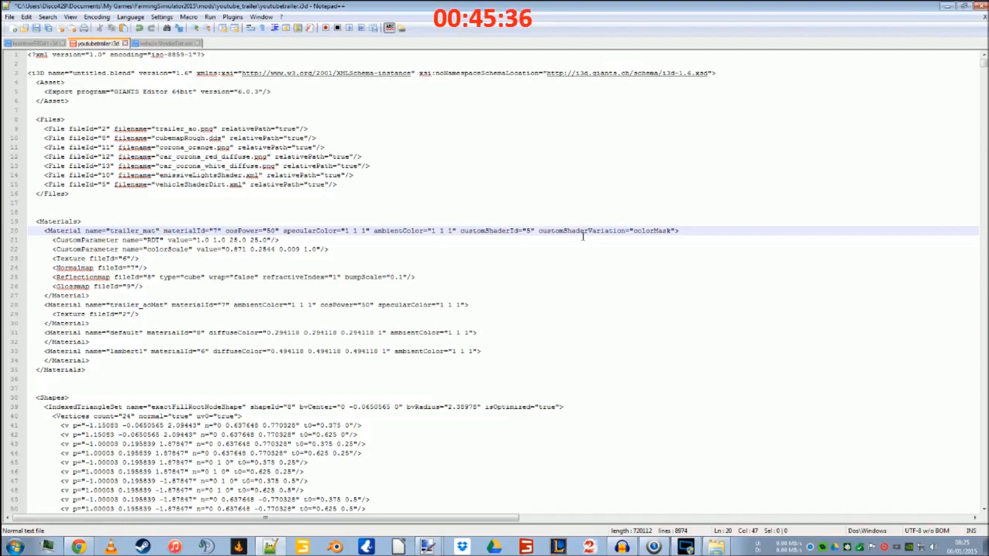
Step: Remove customShaderVariation="colorMask" from the trailer_mat material and put it back
{"action": "left_click_drag", "start_coordinate": [538, 231], "coordinate": [674, 231]}
{"action": "key", "text": "Delete"}
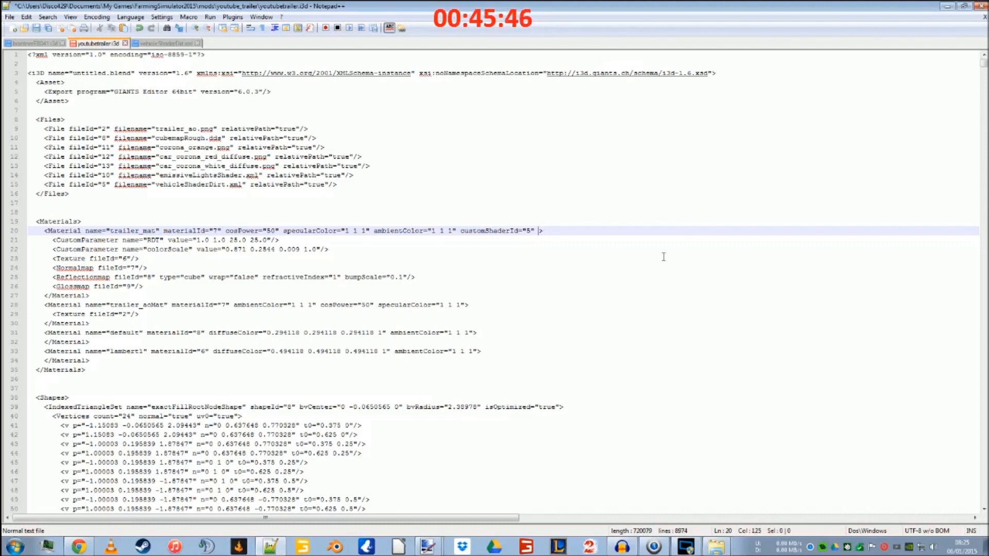
{"action": "key", "text": "ctrl+v"}
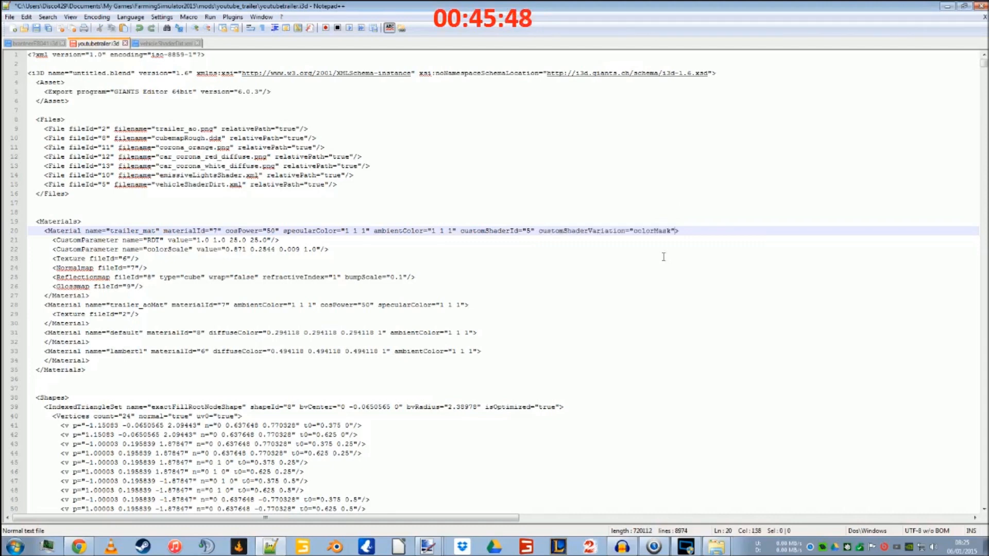
Step: Switch to trailer_ao.dds in paint.net, fill the red area with white, save the texture and return to Notepad++
{"action": "mouse_move", "coordinate": [427, 546]}
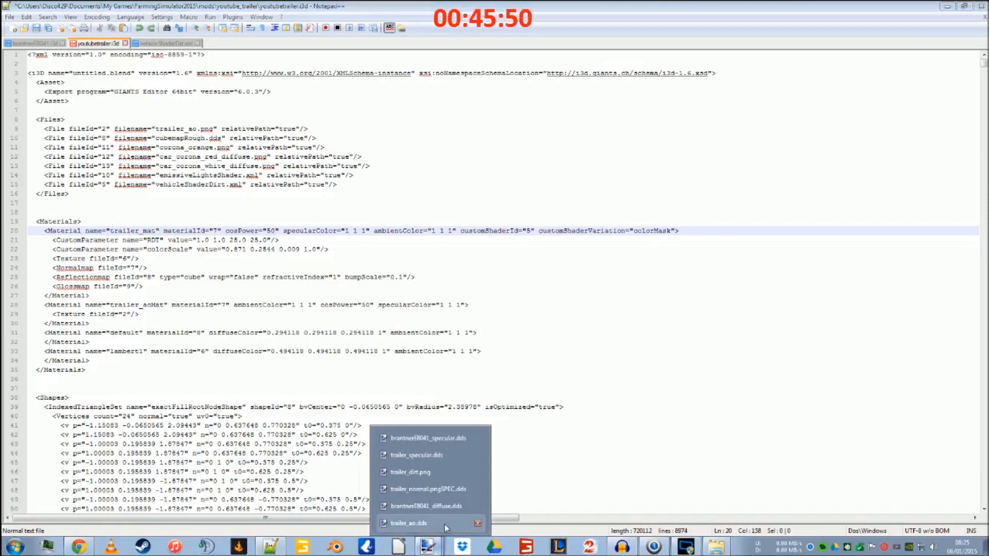
{"action": "left_click", "coordinate": [435, 526]}
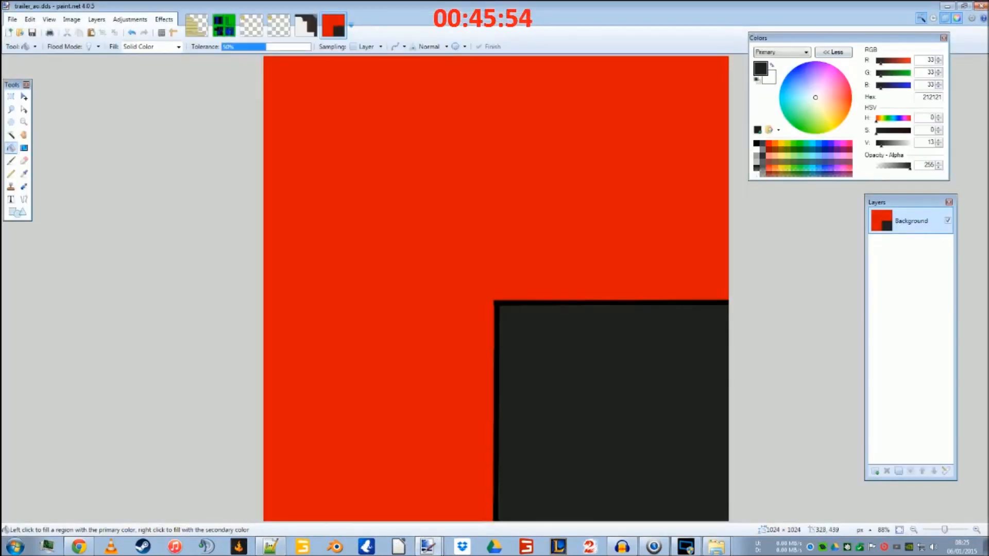
{"action": "right_click", "coordinate": [417, 260]}
{"action": "left_click", "coordinate": [32, 34]}
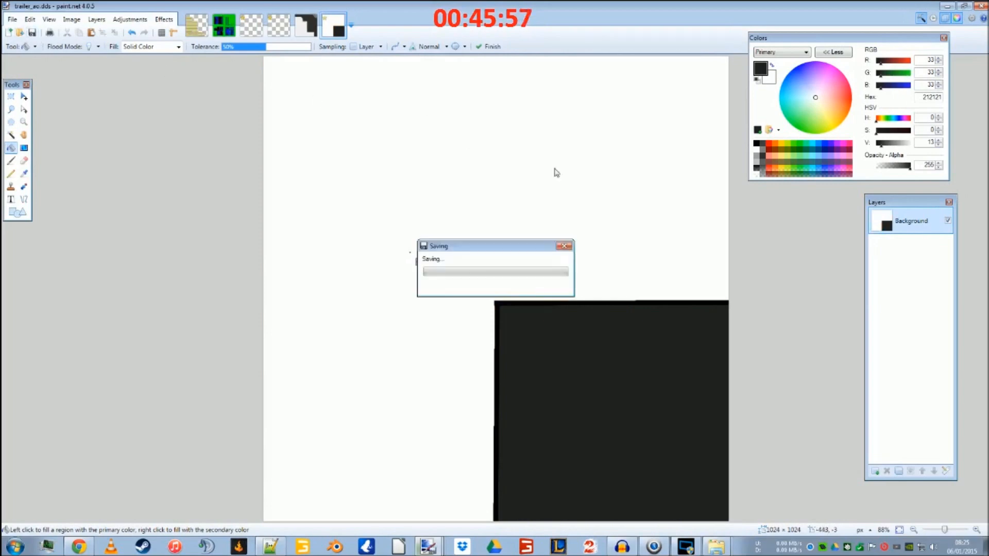
{"action": "left_click", "coordinate": [946, 6]}
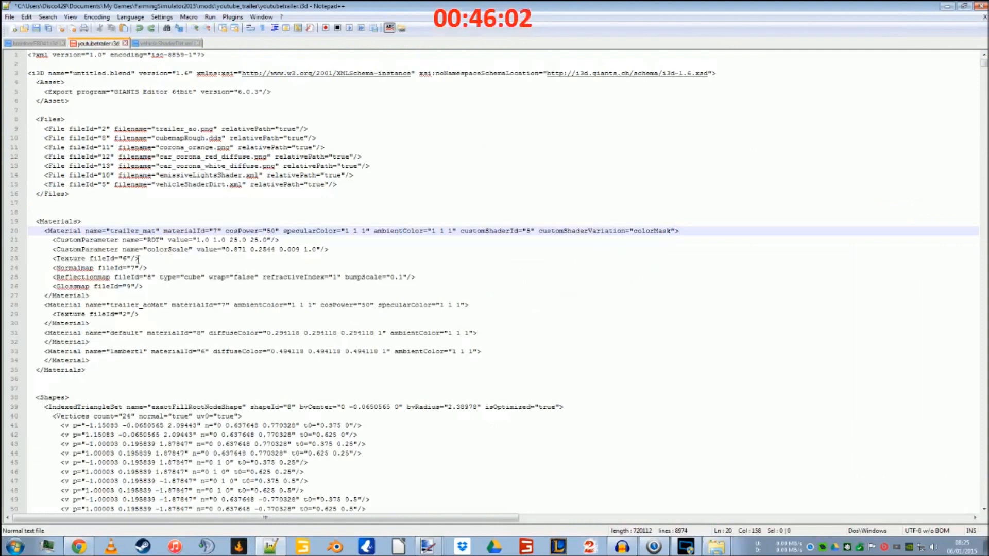
Step: Set the Texture fileId of the trailer_mat material to 2
{"action": "left_click", "coordinate": [128, 259]}
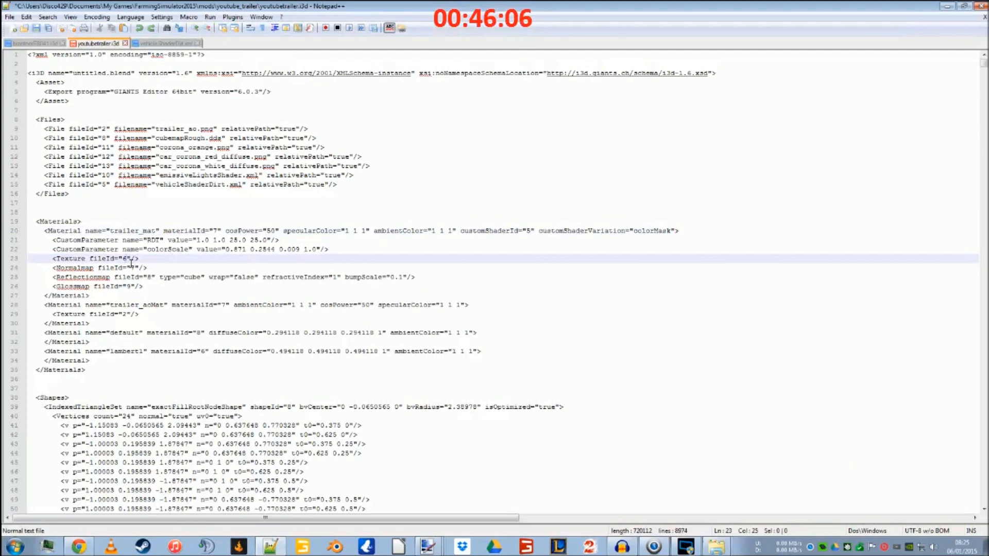
{"action": "key", "text": "BackSpace"}
{"action": "type", "text": "2"}
Step: Copy the fileId 7 brantnerE8041_normal.png entry from brantnerE8041.i3d to the end of the Files section in youtubetrailer.i3d
{"action": "left_click", "coordinate": [44, 44]}
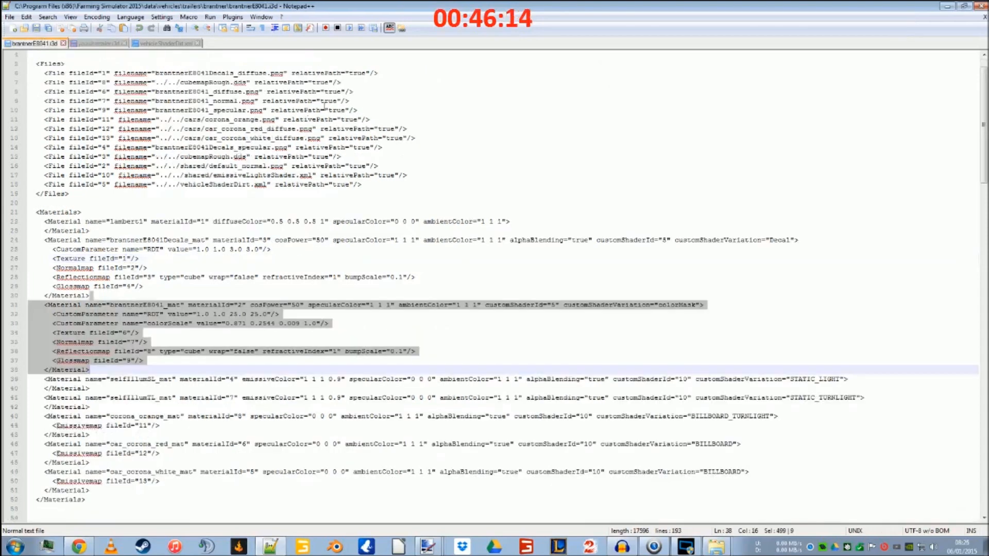
{"action": "left_click_drag", "start_coordinate": [356, 90], "coordinate": [372, 109]}
{"action": "key", "text": "ctrl+c"}
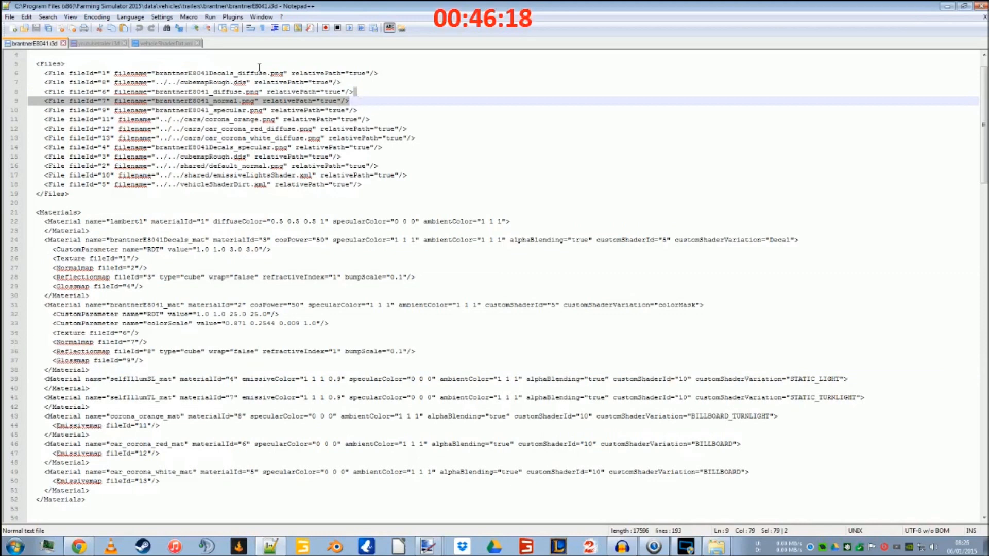
{"action": "left_click", "coordinate": [107, 44]}
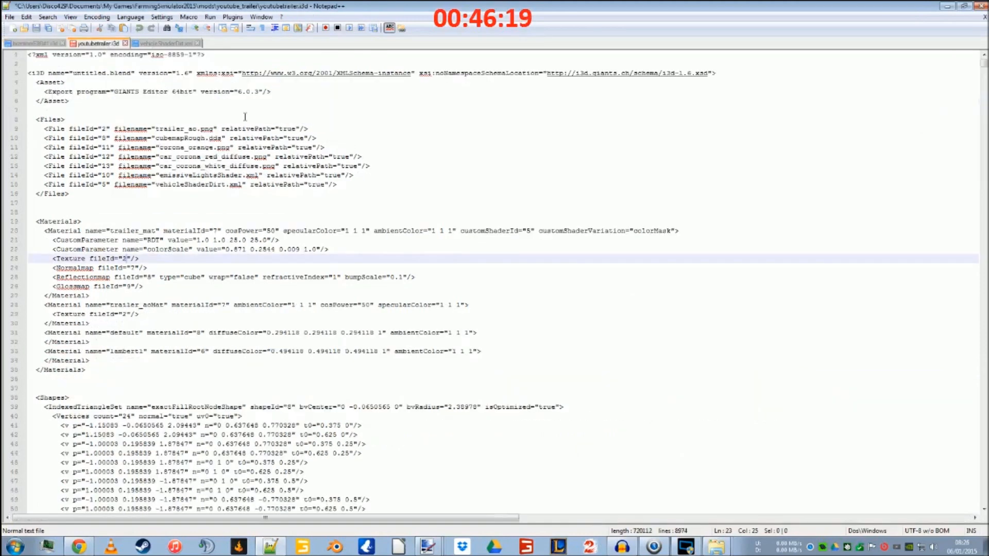
{"action": "left_click", "coordinate": [338, 186]}
{"action": "key", "text": "ctrl+v"}
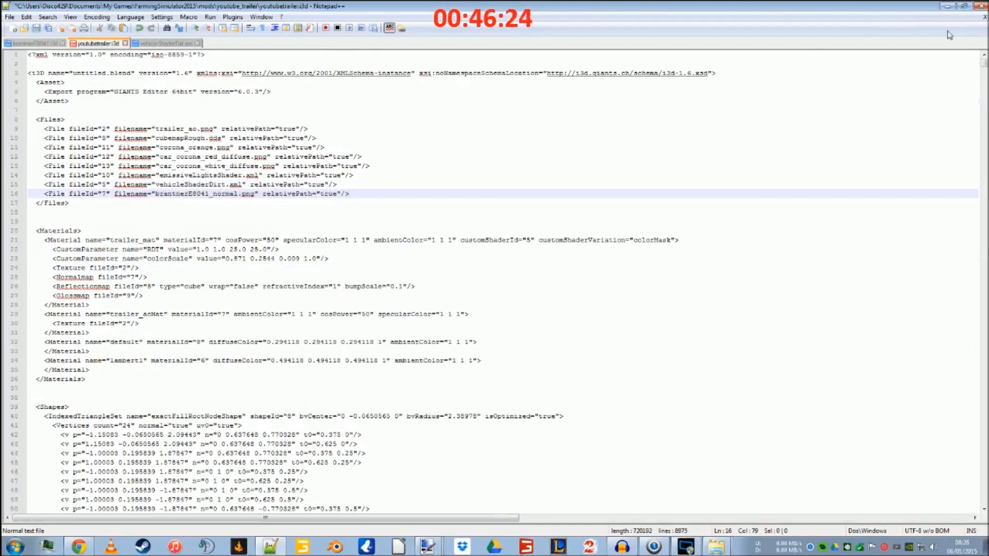
Step: Check the texture names in the youtube_trailer folder and change the fileId 7 filename to trailer_normal.png
{"action": "left_click", "coordinate": [279, 544]}
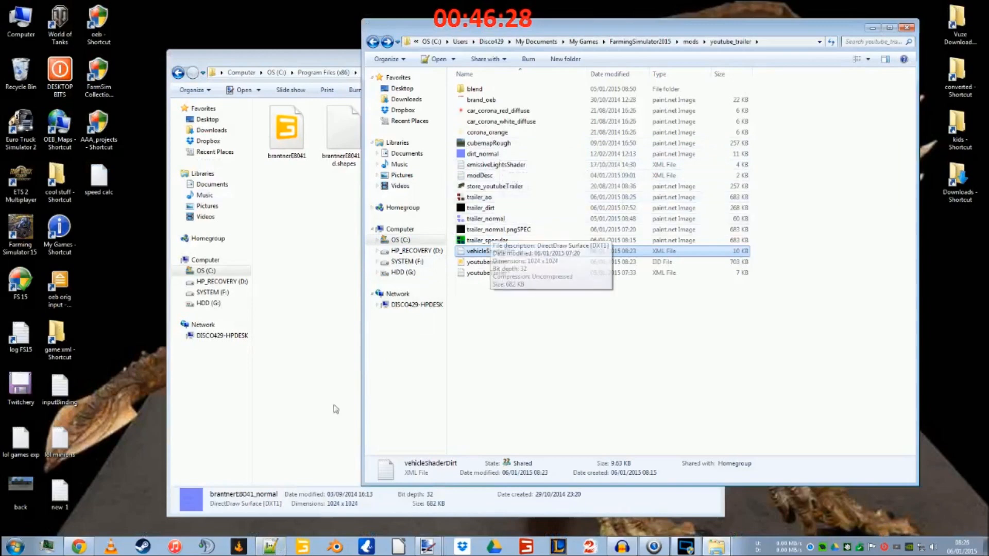
{"action": "left_click", "coordinate": [282, 545]}
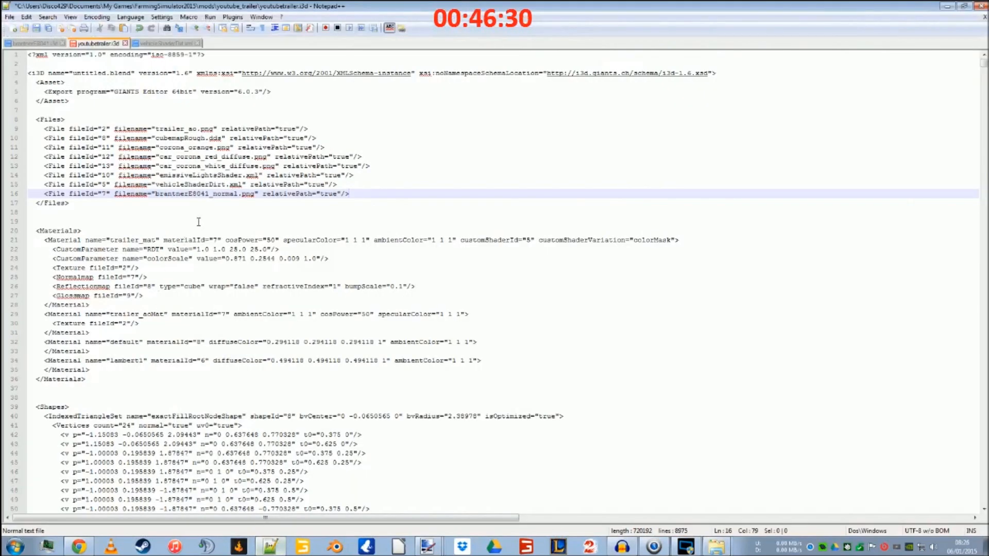
{"action": "left_click", "coordinate": [216, 195]}
{"action": "key", "text": "BackSpace"}
{"action": "key", "text": "BackSpace"}
{"action": "key", "text": "BackSpace"}
{"action": "key", "text": "BackSpace"}
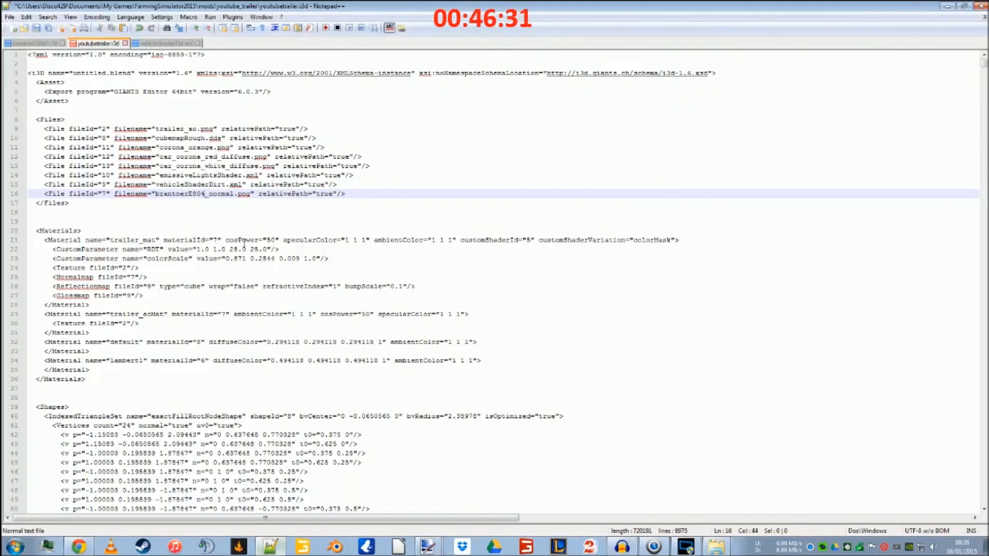
{"action": "key", "text": "BackSpace"}
{"action": "key", "text": "BackSpace"}
{"action": "key", "text": "BackSpace"}
{"action": "key", "text": "BackSpace"}
{"action": "key", "text": "BackSpace"}
{"action": "key", "text": "BackSpace"}
{"action": "key", "text": "BackSpace"}
{"action": "key", "text": "BackSpace"}
{"action": "key", "text": "BackSpace"}
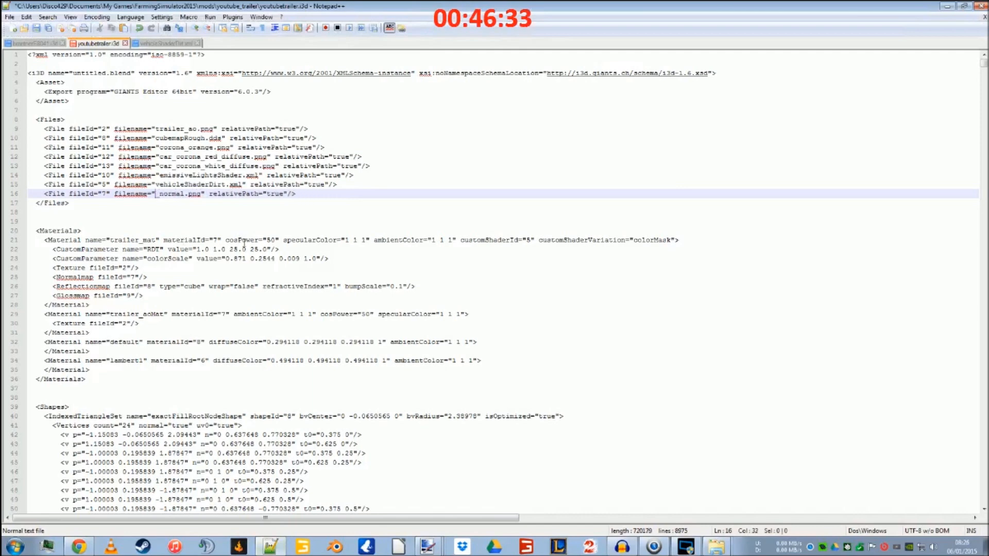
{"action": "type", "text": "trailer"}
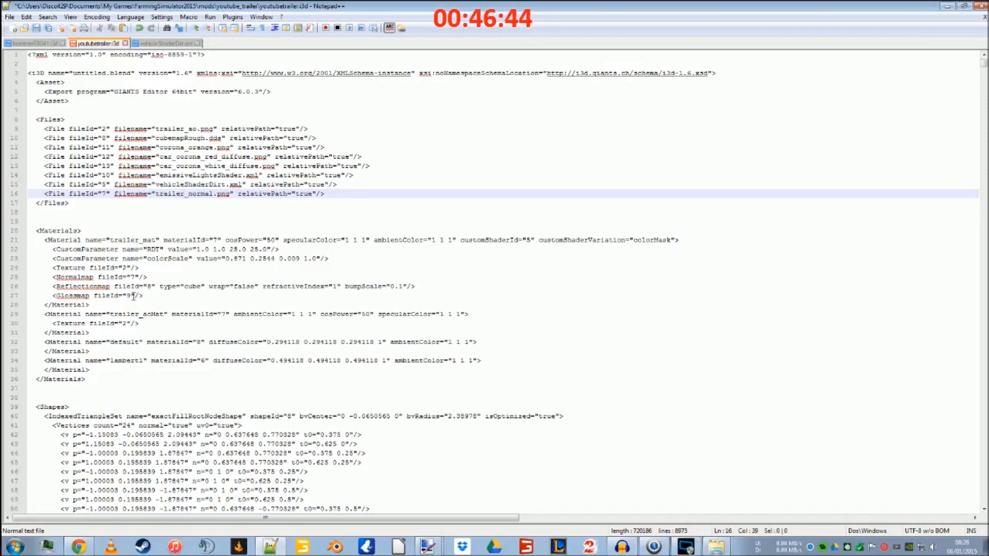
Step: Copy the fileId 9 brantnerE8041_specular.png entry from brantnerE8041.i3d to the end of youtubetrailer.i3d's Files section
{"action": "left_click", "coordinate": [41, 44]}
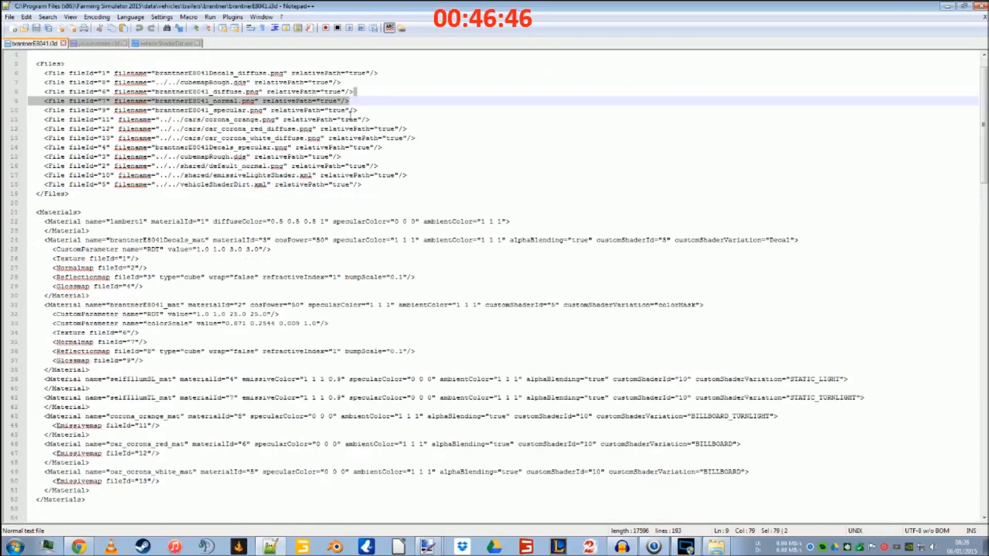
{"action": "left_click_drag", "start_coordinate": [354, 102], "coordinate": [364, 106]}
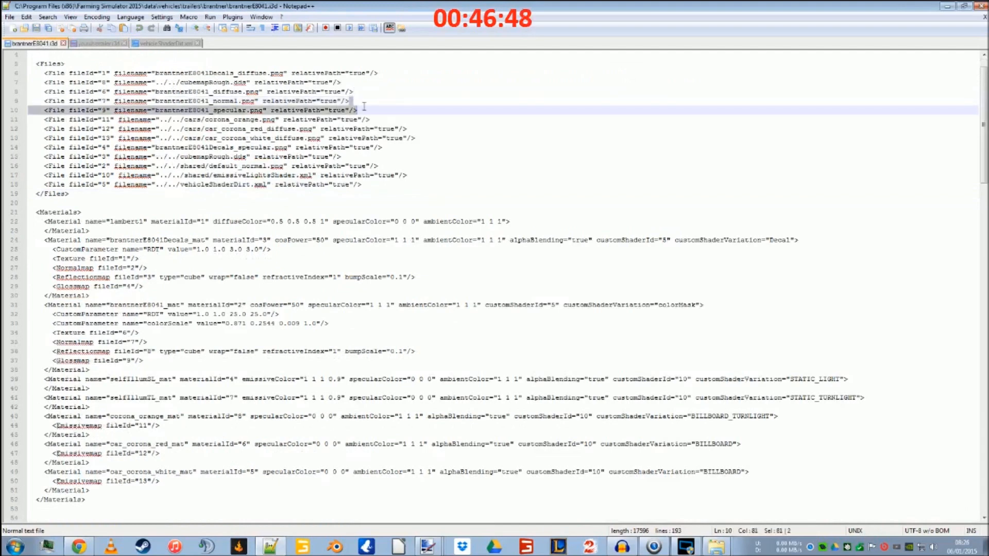
{"action": "left_click", "coordinate": [99, 44]}
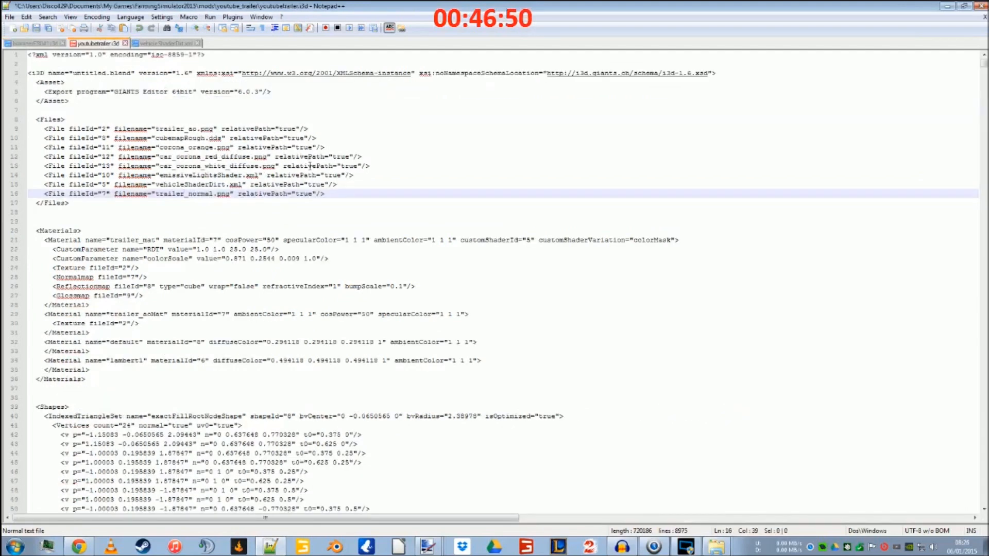
{"action": "type", "text": "<File fileId=\"9\" filename=\"brantnerE8041_specular.png\" relativePath=\"true\"/>"}
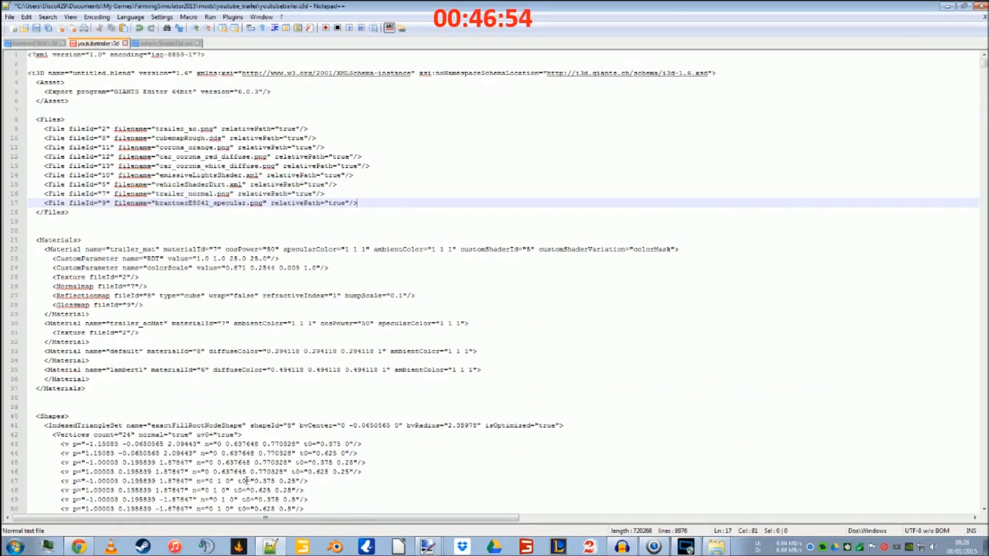
Step: Check the specular texture's name in the youtube_trailer folder and change the fileId 9 filename to trailer_specular.png
{"action": "left_click", "coordinate": [271, 547]}
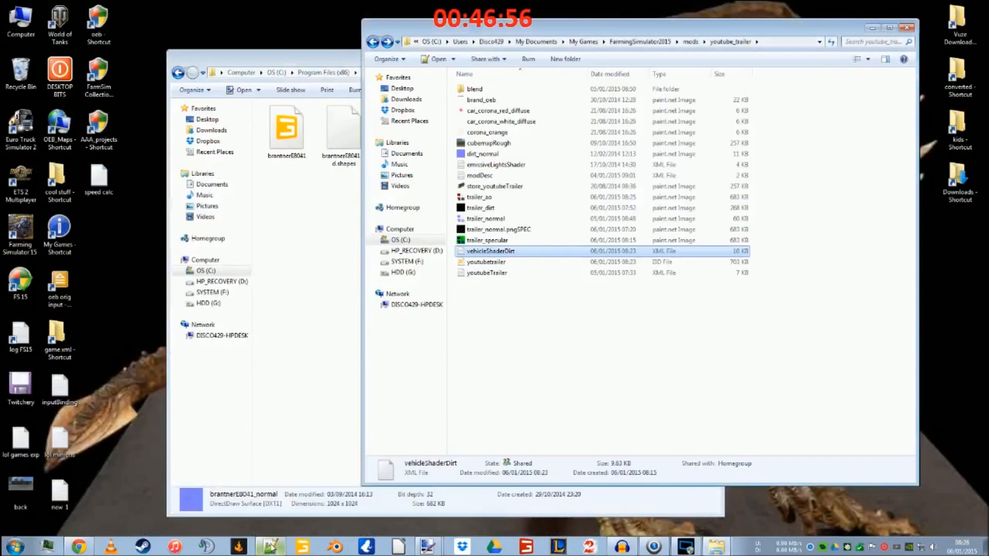
{"action": "left_click", "coordinate": [272, 547]}
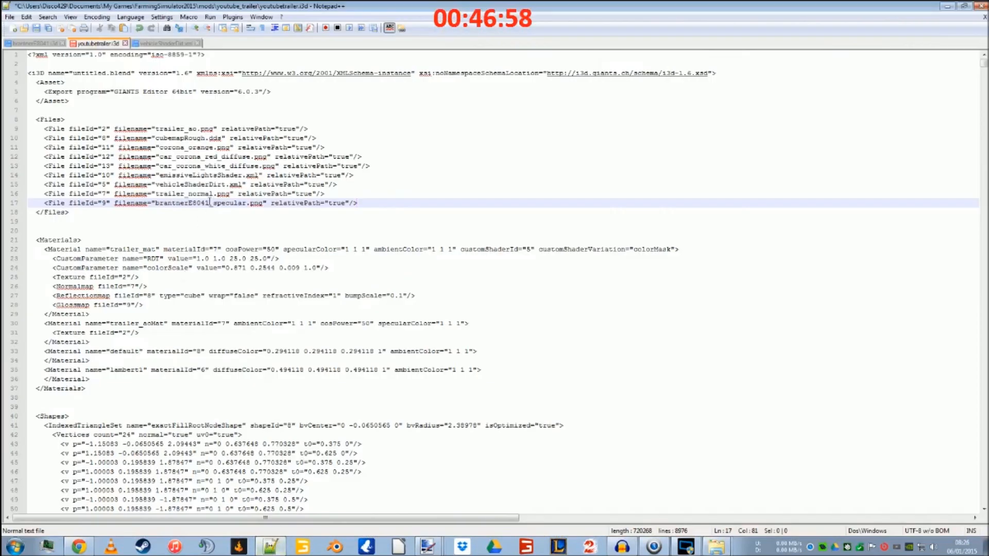
{"action": "key", "text": "BackSpace"}
{"action": "key", "text": "BackSpace"}
{"action": "key", "text": "BackSpace"}
{"action": "key", "text": "BackSpace"}
{"action": "key", "text": "BackSpace"}
{"action": "key", "text": "BackSpace"}
{"action": "key", "text": "BackSpace"}
{"action": "key", "text": "BackSpace"}
{"action": "key", "text": "BackSpace"}
{"action": "key", "text": "BackSpace"}
{"action": "key", "text": "BackSpace"}
{"action": "key", "text": "BackSpace"}
{"action": "key", "text": "BackSpace"}
{"action": "type", "text": "trail"}
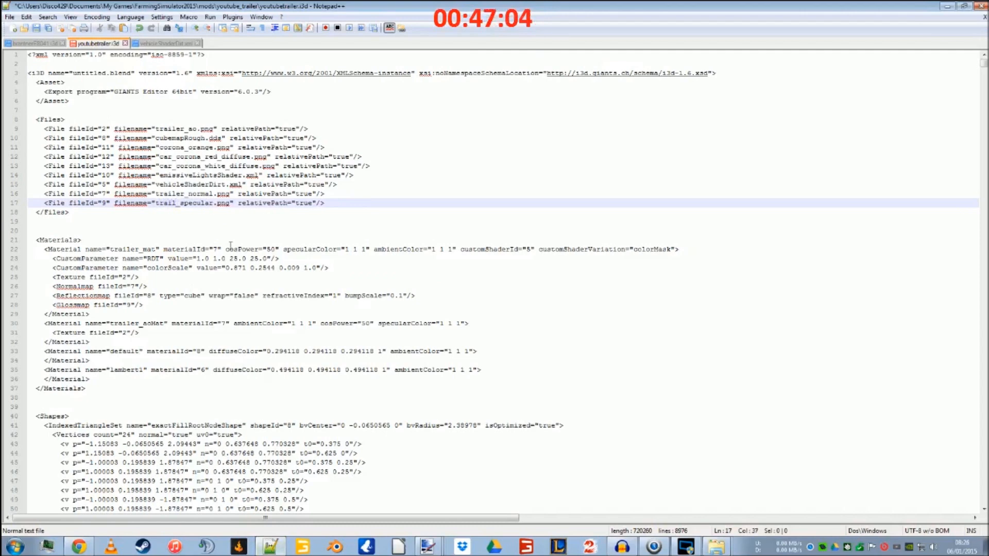
{"action": "type", "text": "er"}
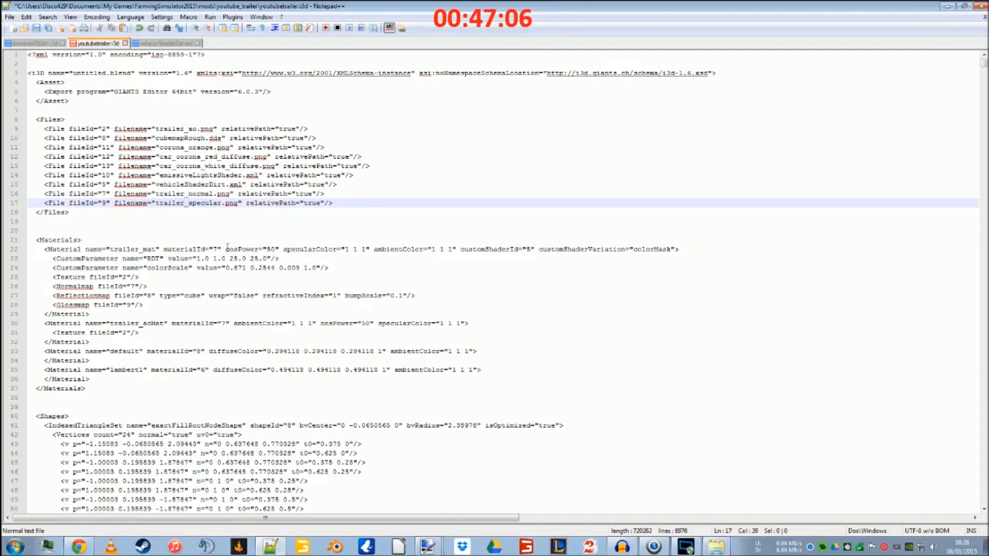
Step: Delete the trailer_aoMat material block and save youtubetrailer.i3d
{"action": "left_click_drag", "start_coordinate": [92, 314], "coordinate": [145, 340]}
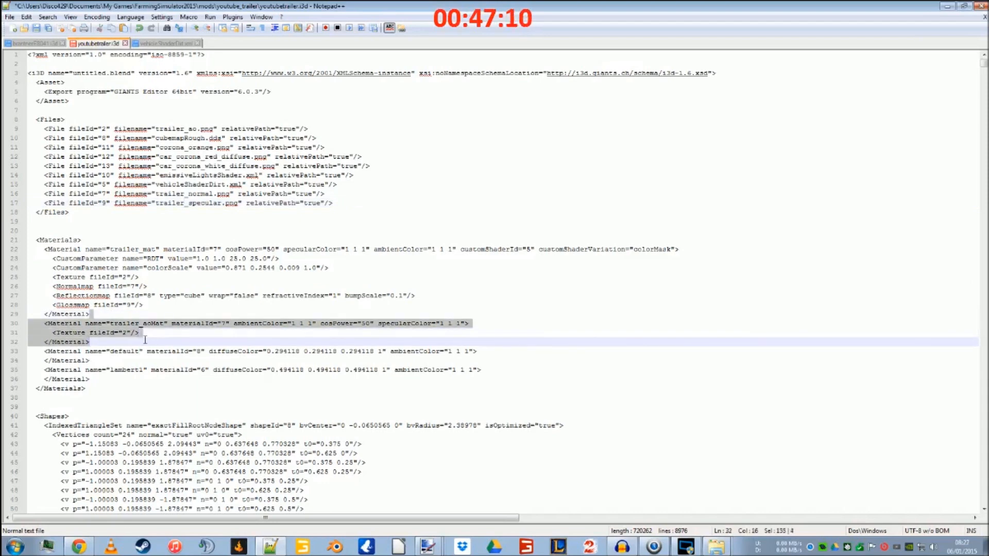
{"action": "key", "text": "Delete"}
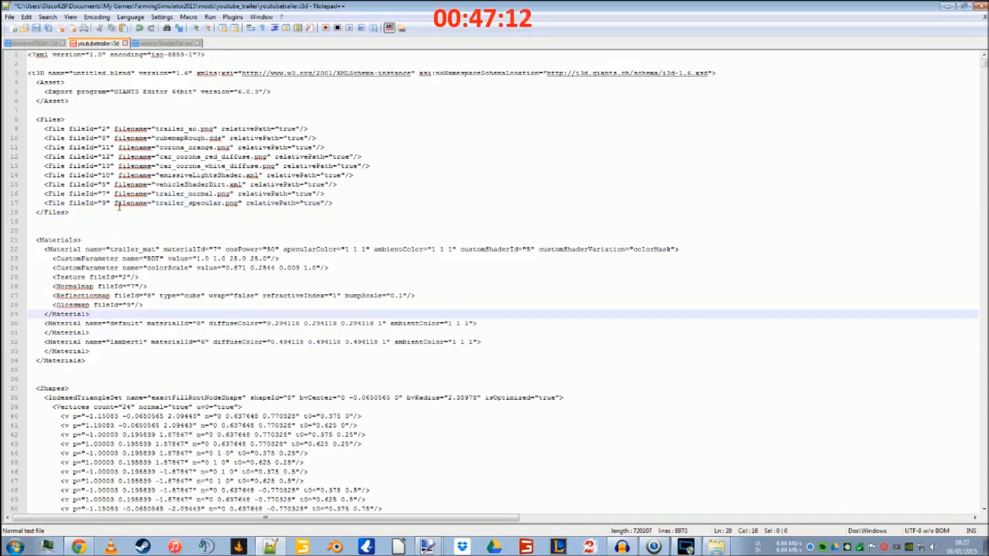
{"action": "left_click", "coordinate": [36, 28]}
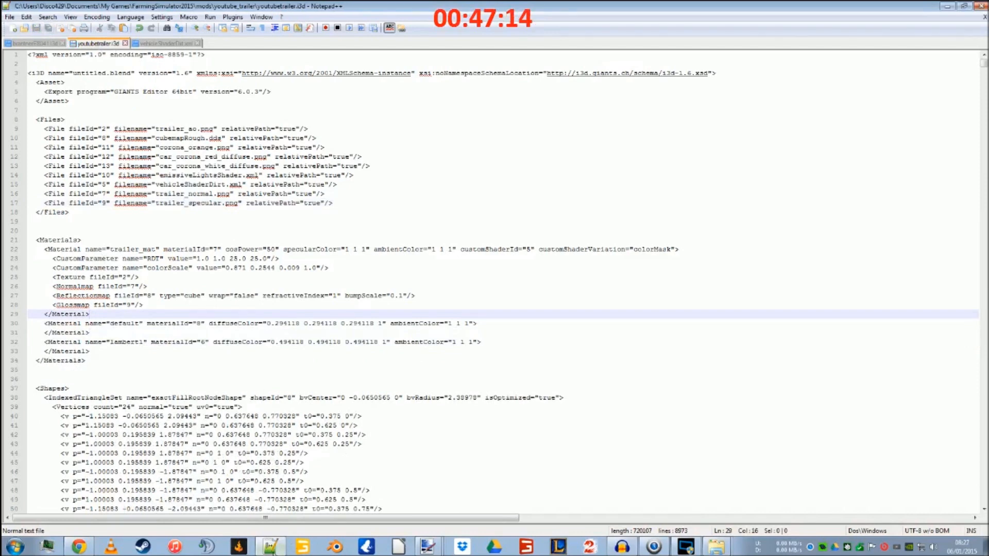
Step: Open youtubetrailer.i3d from the youtube_trailer folder in GIANTS Editor to examine the trailer, close the editor and return to Notepad++
{"action": "left_click", "coordinate": [270, 547]}
{"action": "left_click", "coordinate": [480, 264]}
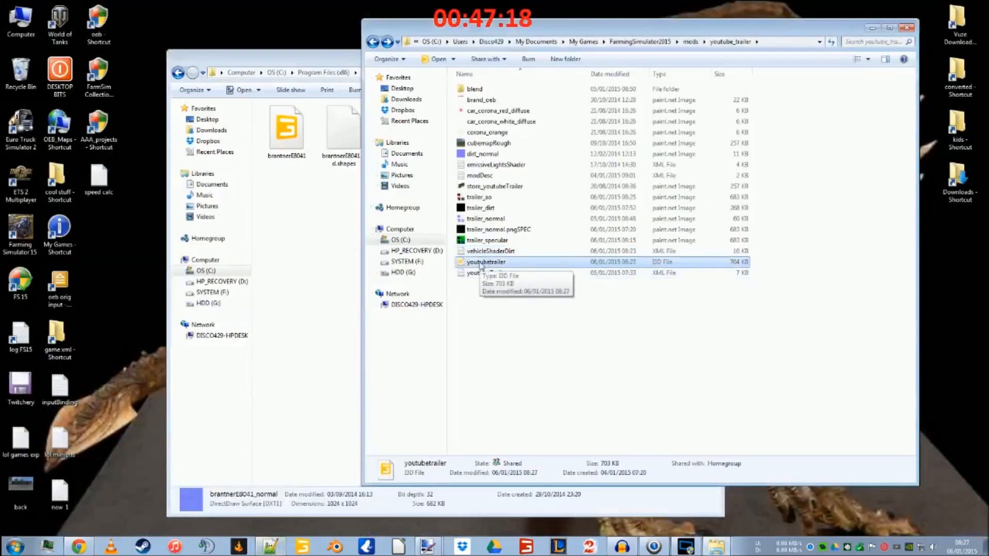
{"action": "double_click", "coordinate": [481, 263]}
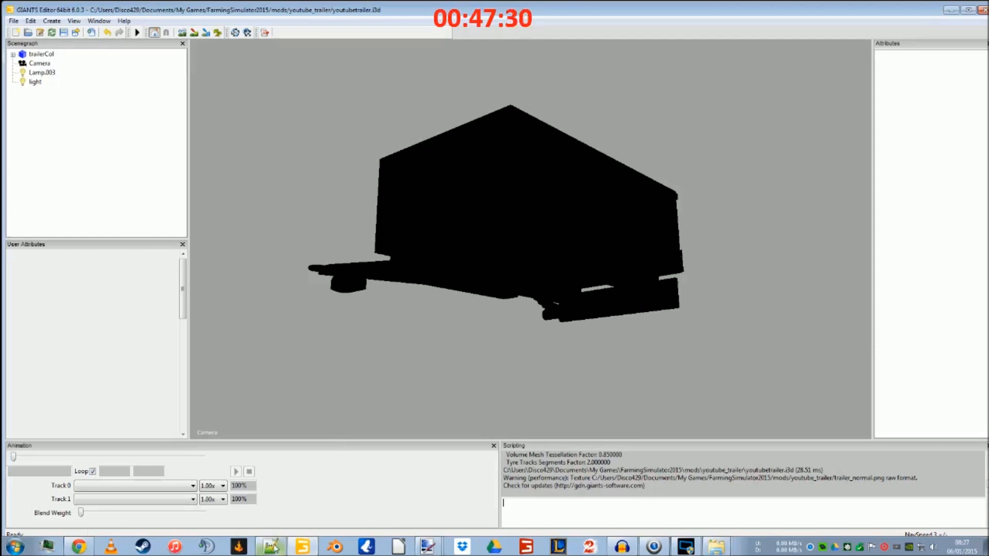
{"action": "mouse_move", "coordinate": [274, 547]}
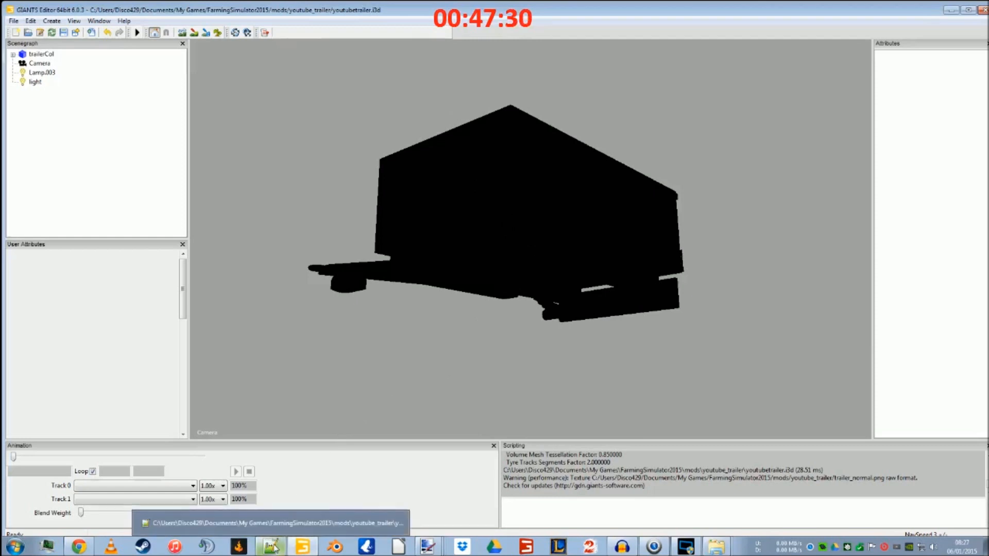
{"action": "left_click", "coordinate": [985, 10]}
{"action": "left_click", "coordinate": [580, 281]}
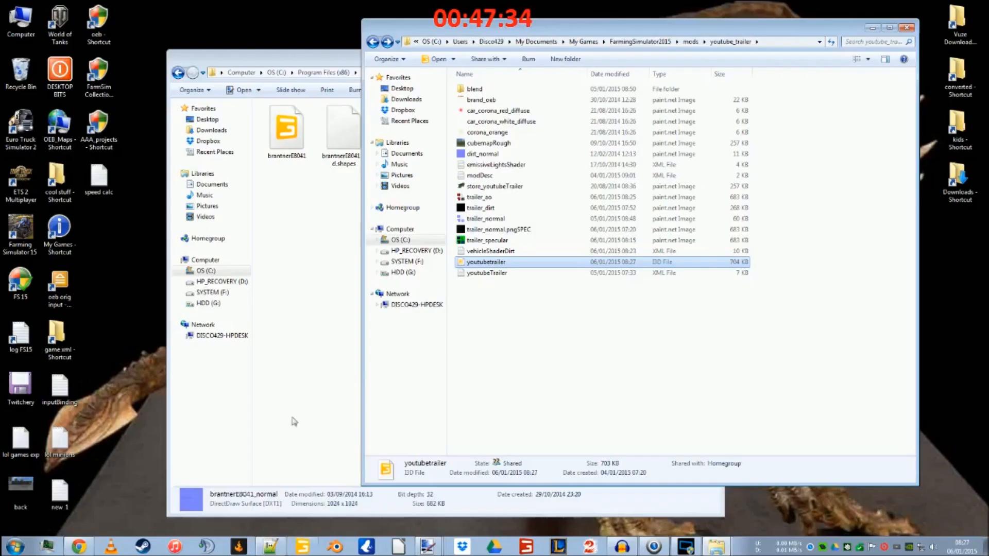
{"action": "left_click", "coordinate": [270, 547]}
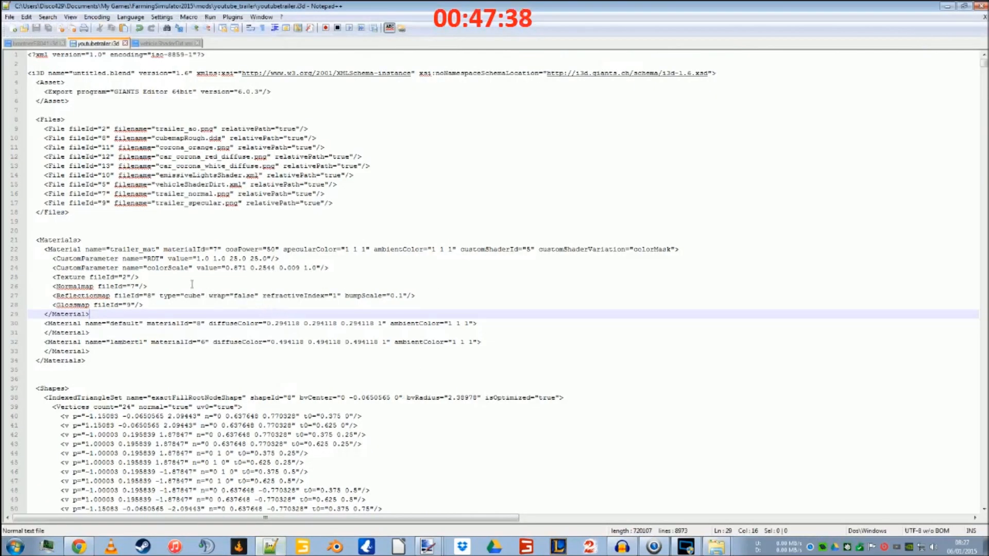
{"action": "left_click", "coordinate": [281, 266]}
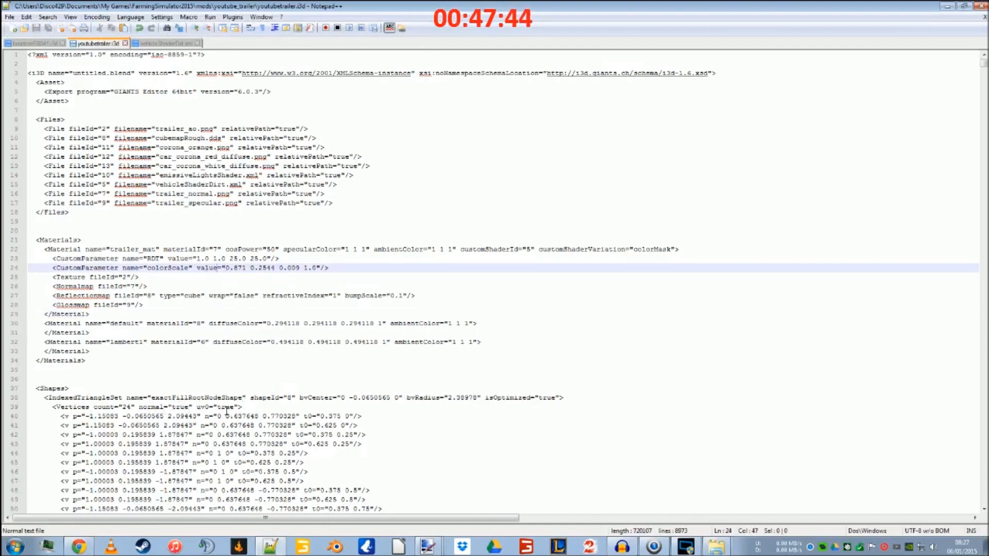
{"action": "key", "text": "ctrl+f"}
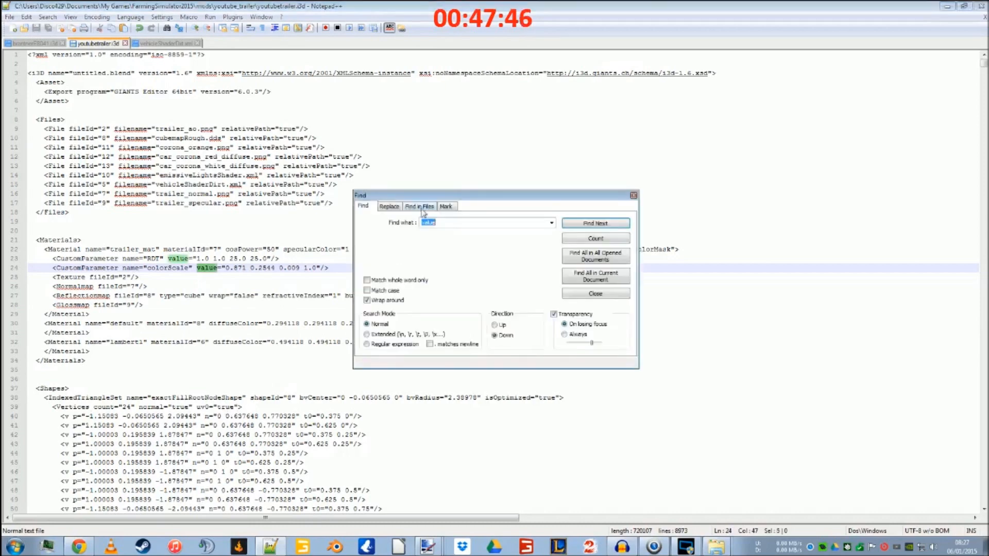
{"action": "left_click", "coordinate": [398, 206]}
{"action": "left_click", "coordinate": [551, 223]}
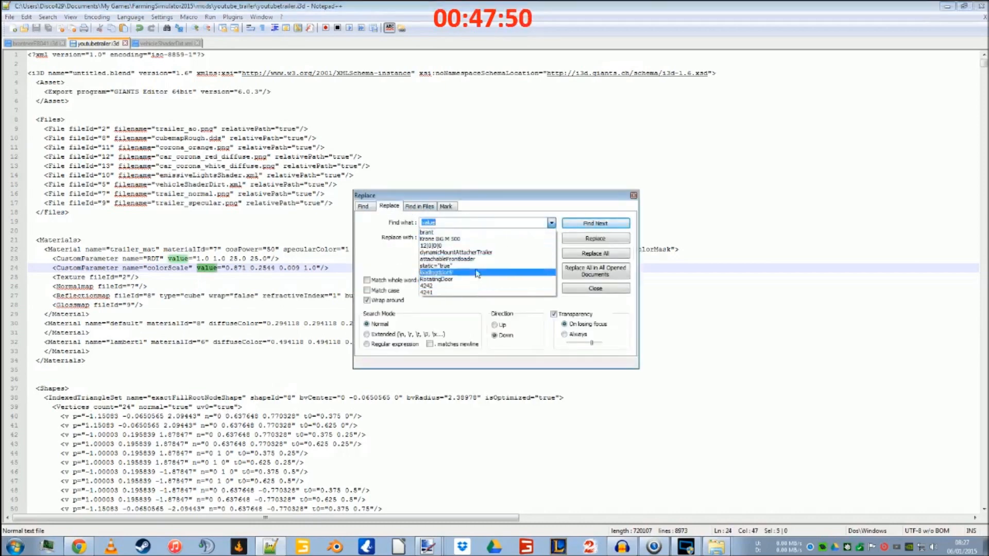
{"action": "left_click", "coordinate": [490, 217]}
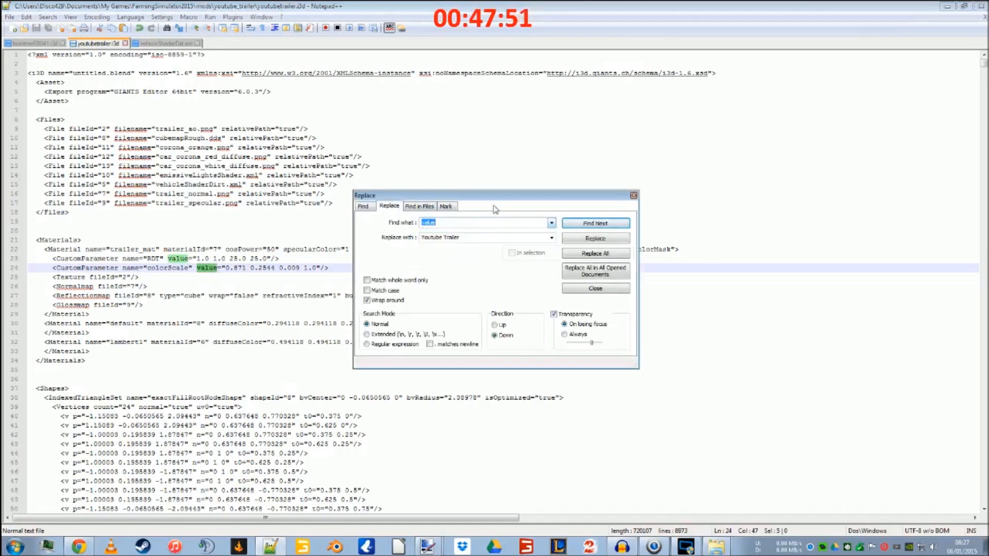
Step: Replace normal="true" uv0="true" with normal="true" uv0="true" tangent="true" in the Vertices tag of exactFillRootNodeShape
{"action": "left_click", "coordinate": [149, 399]}
{"action": "left_click_drag", "start_coordinate": [139, 408], "coordinate": [248, 404]}
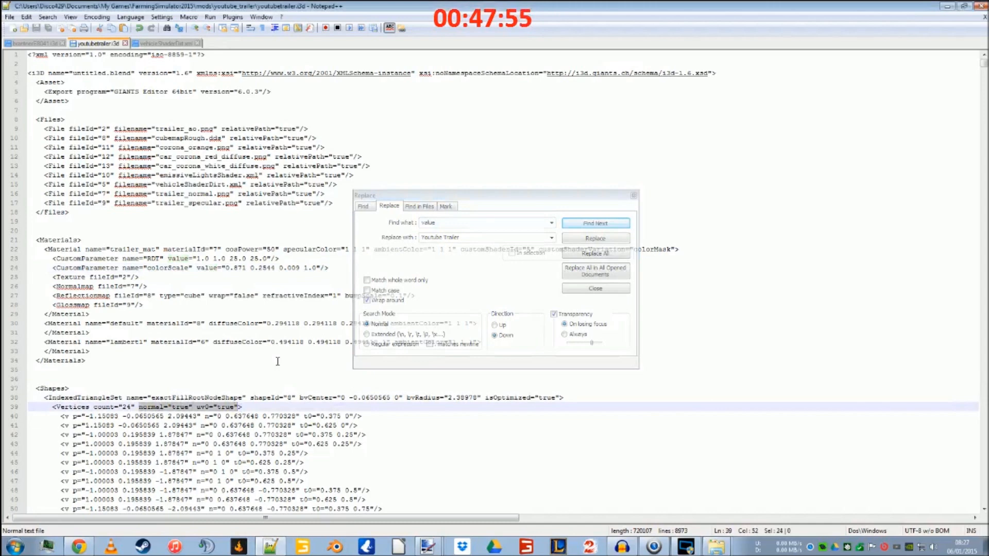
{"action": "key", "text": "ctrl+h"}
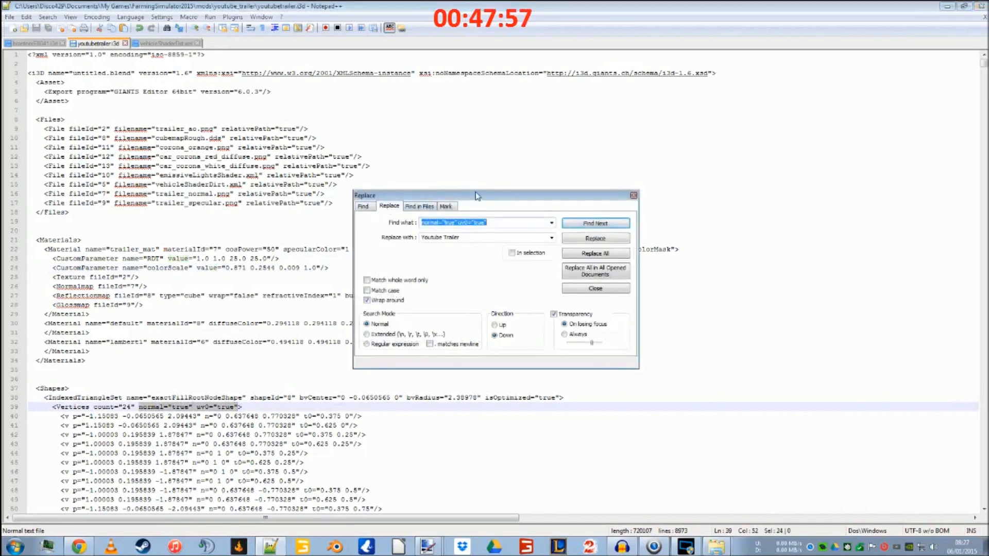
{"action": "left_click_drag", "start_coordinate": [477, 196], "coordinate": [645, 91]}
{"action": "left_click", "coordinate": [719, 133]}
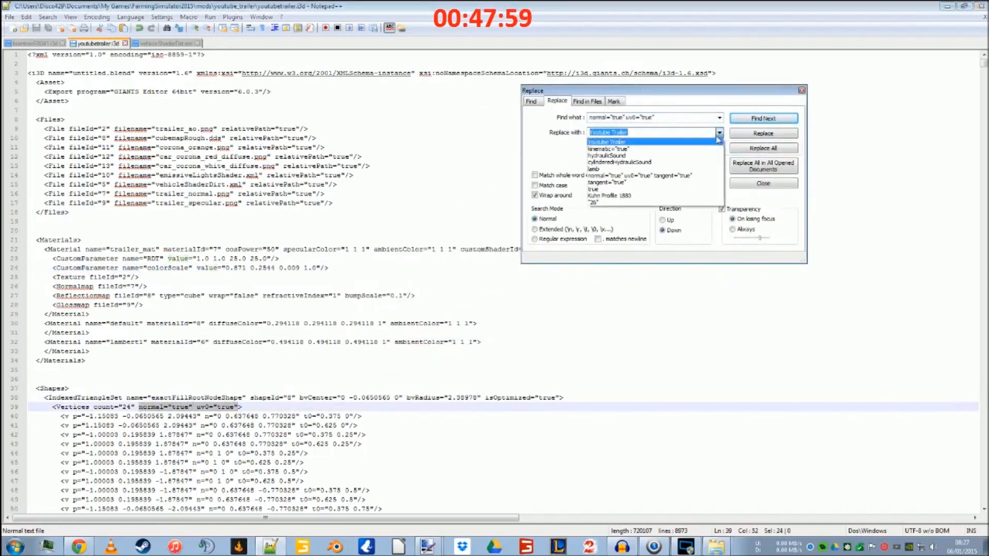
{"action": "left_click", "coordinate": [659, 175]}
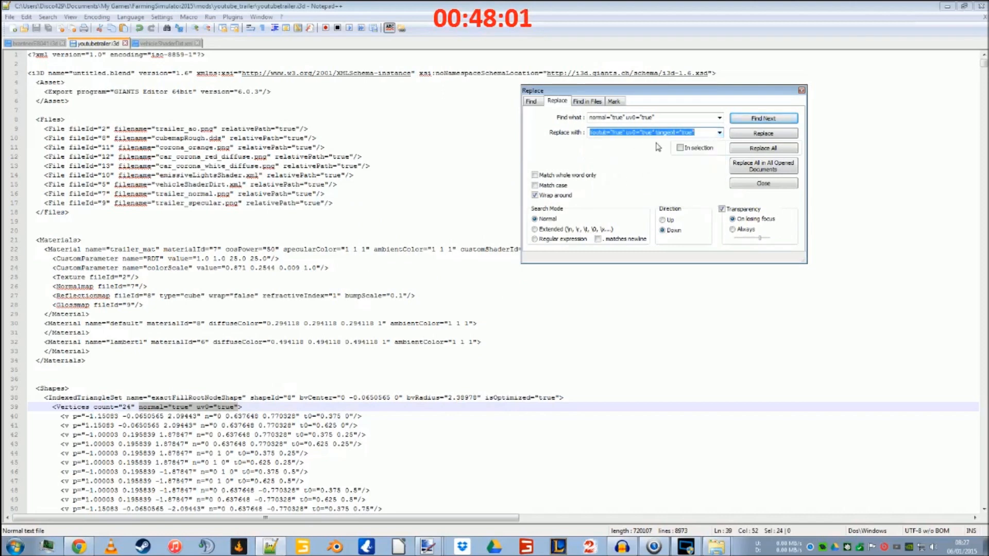
{"action": "left_click", "coordinate": [747, 133]}
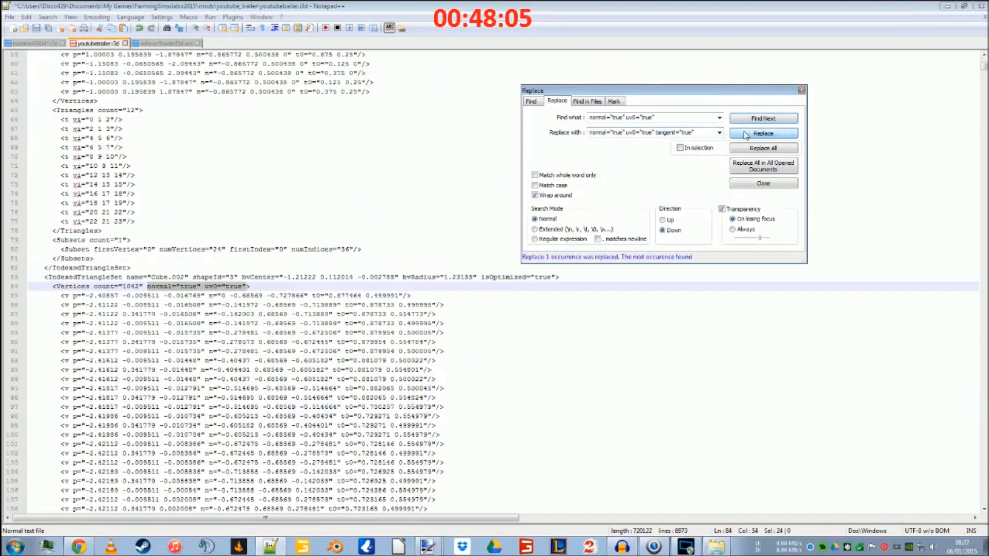
Step: Replace normal="true" uv0="true" with normal="true" uv0="true" tangent="true" in the Vertices tags of the remaining shapes, one occurrence at a time
{"action": "left_click", "coordinate": [747, 134]}
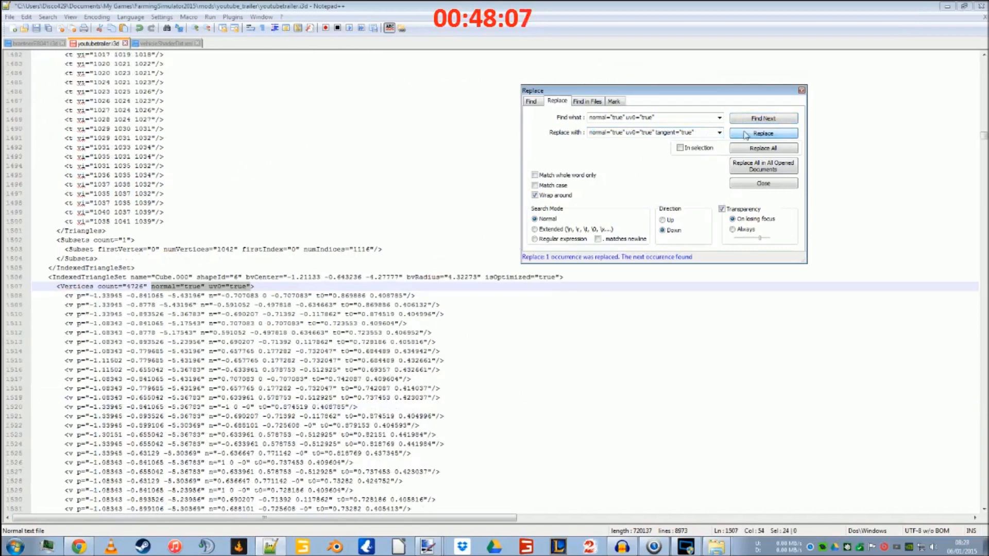
{"action": "left_click", "coordinate": [746, 134]}
{"action": "left_click", "coordinate": [746, 134]}
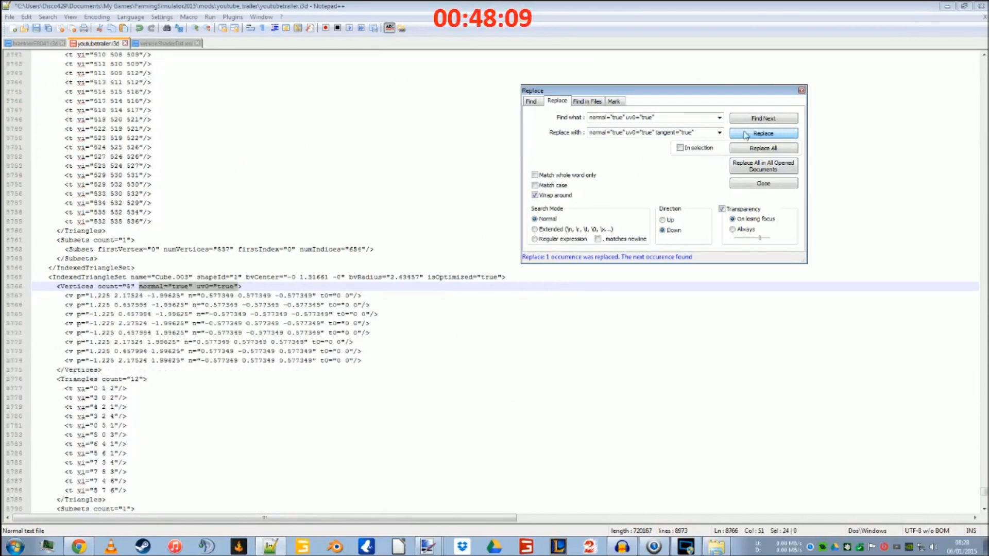
{"action": "left_click", "coordinate": [746, 134]}
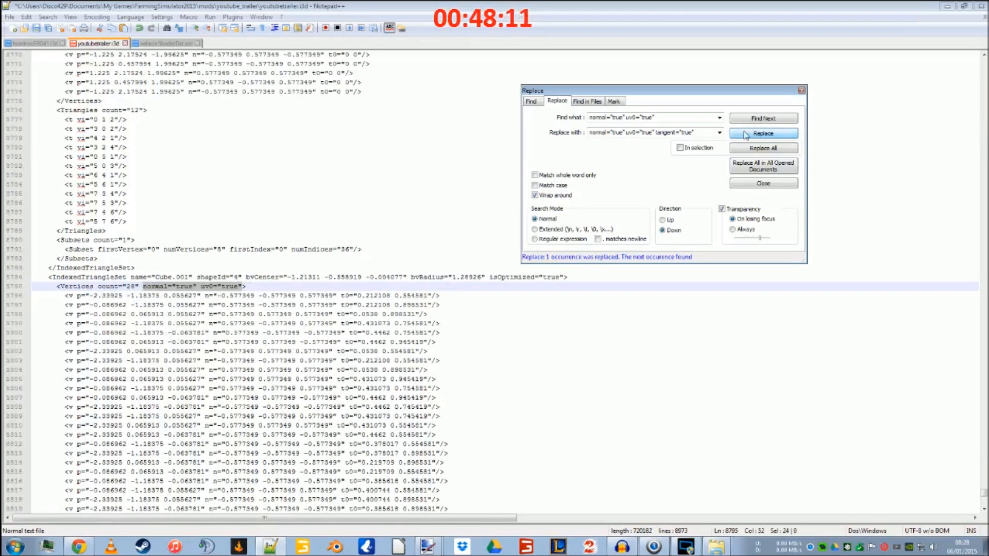
{"action": "left_click", "coordinate": [746, 133]}
{"action": "left_click", "coordinate": [746, 134]}
{"action": "left_click", "coordinate": [746, 134]}
{"action": "left_click", "coordinate": [746, 134]}
{"action": "left_click", "coordinate": [746, 134]}
{"action": "left_click", "coordinate": [746, 134]}
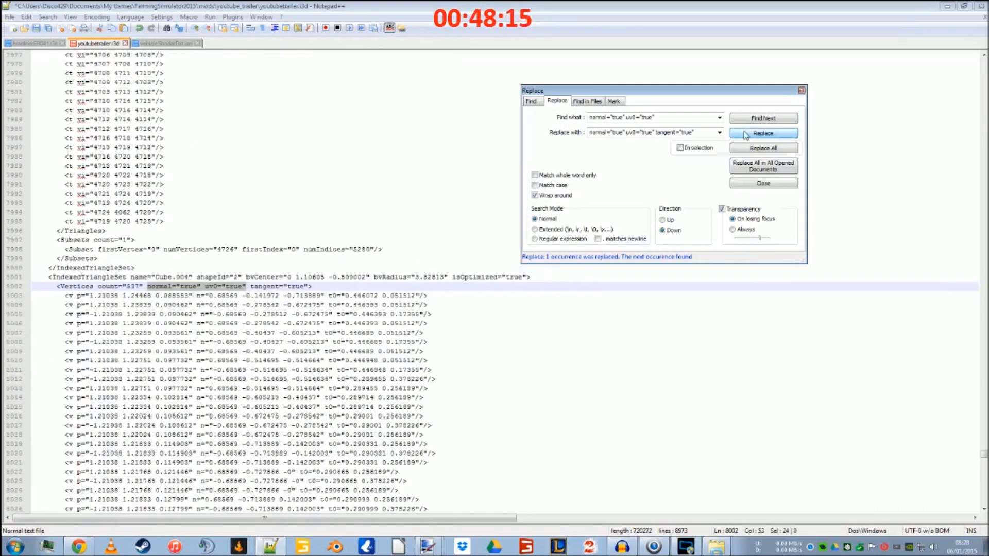
{"action": "left_click", "coordinate": [763, 185]}
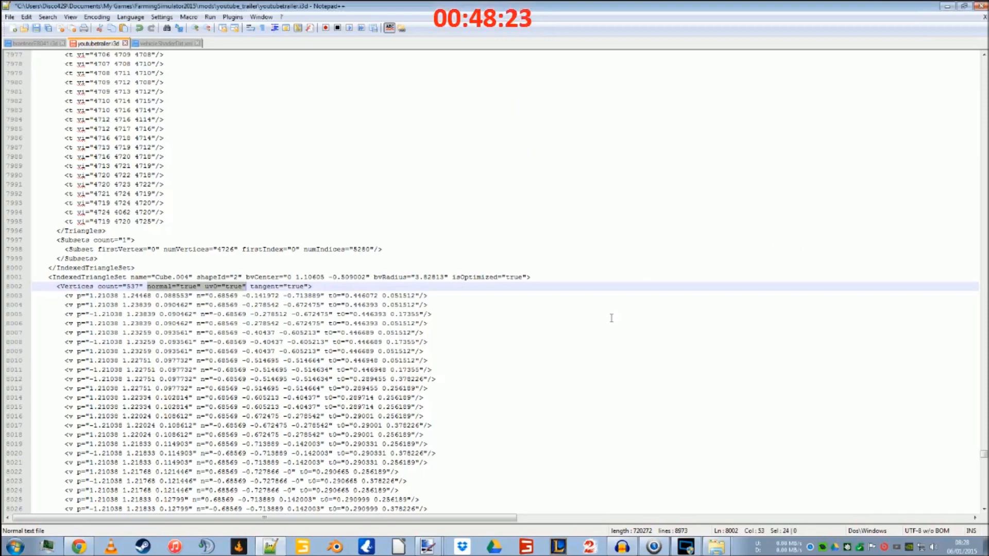
Step: Undo the surplus tangent replacements in the Vertices tags of Cube.000, Cube.002 and exactFillRootNodeShape
{"action": "key", "text": "ctrl+z"}
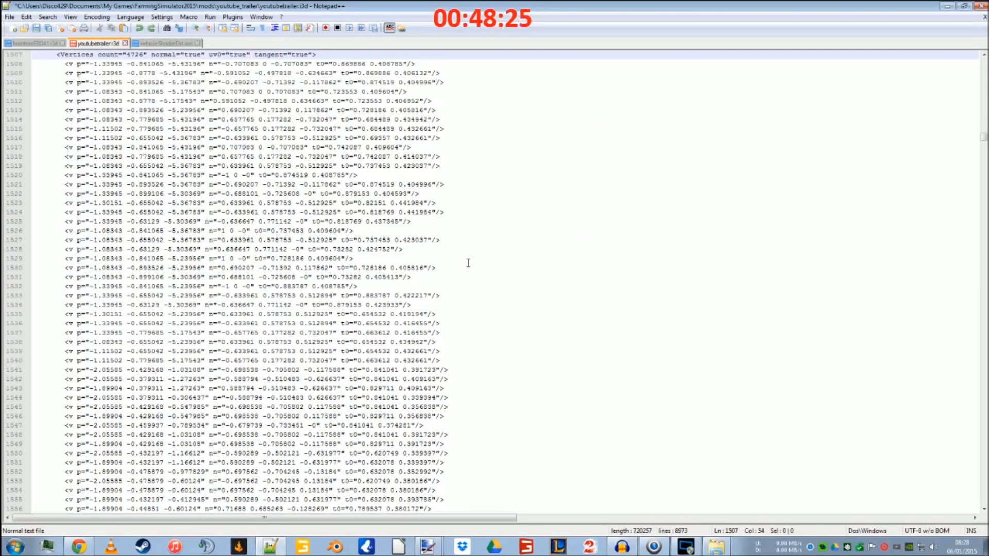
{"action": "scroll", "coordinate": [463, 262], "scroll_direction": "up", "scroll_amount": 11}
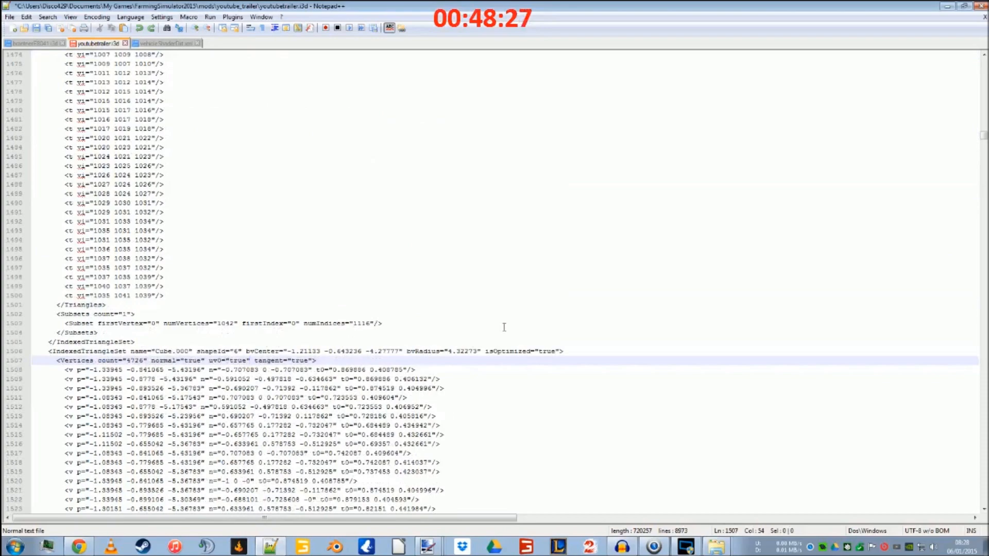
{"action": "key", "text": "ctrl+z"}
{"action": "scroll", "coordinate": [504, 327], "scroll_direction": "up", "scroll_amount": 8}
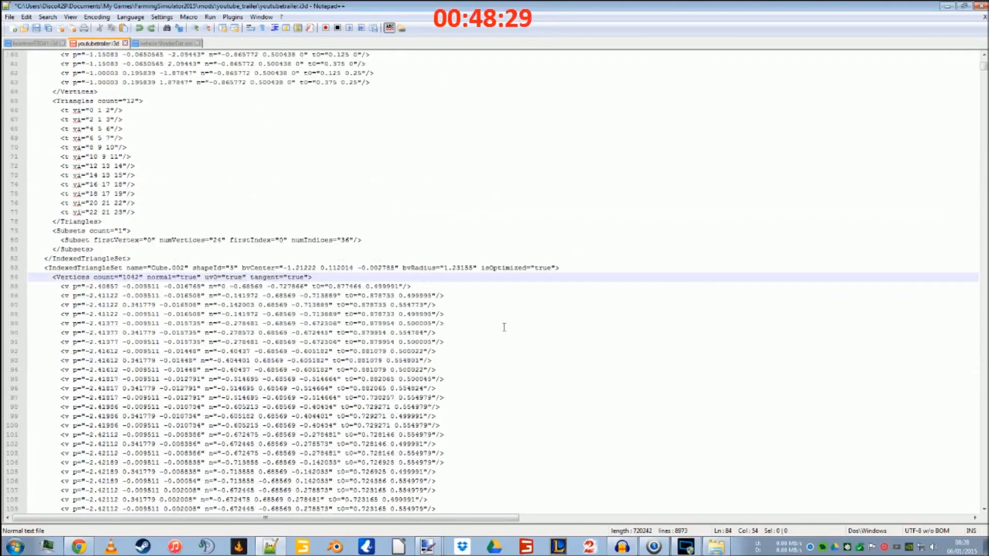
{"action": "key", "text": "ctrl+z"}
{"action": "scroll", "coordinate": [505, 327], "scroll_direction": "up", "scroll_amount": 6}
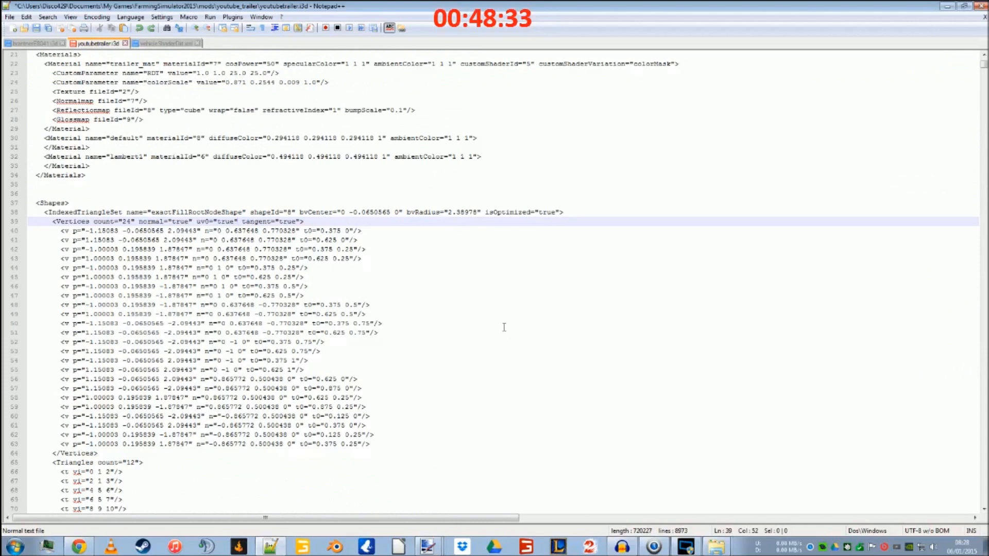
Step: Search for every normal="true" uv0="true" occurrence and check that each shape's Vertices tag has a single tangent="true" attribute
{"action": "scroll", "coordinate": [504, 327], "scroll_direction": "up", "scroll_amount": 5}
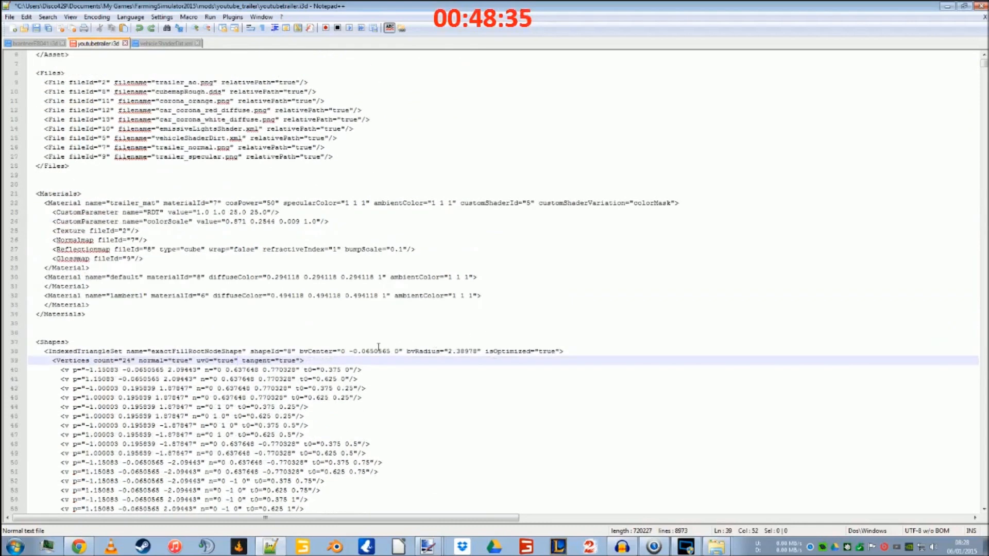
{"action": "scroll", "coordinate": [378, 347], "scroll_direction": "up", "scroll_amount": 2}
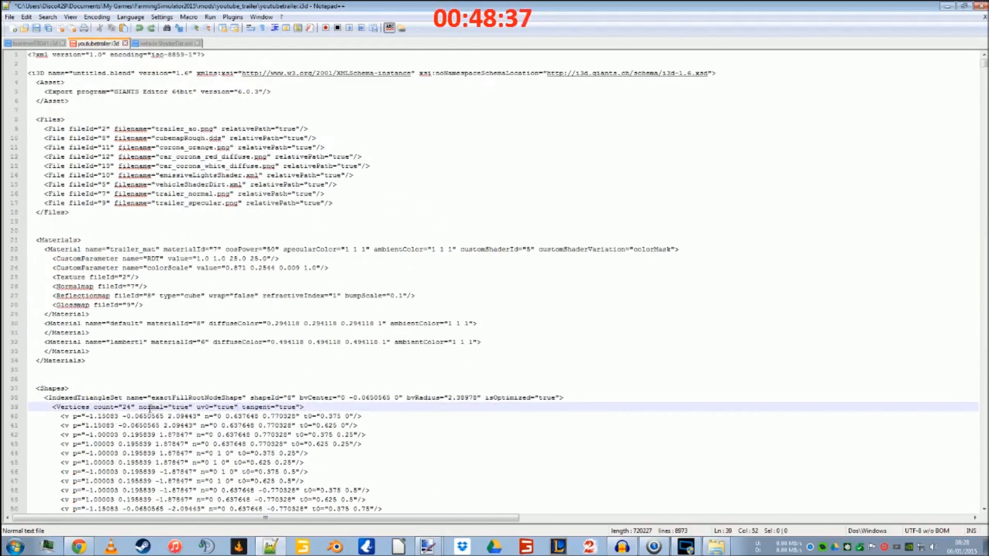
{"action": "left_click_drag", "start_coordinate": [139, 408], "coordinate": [236, 408]}
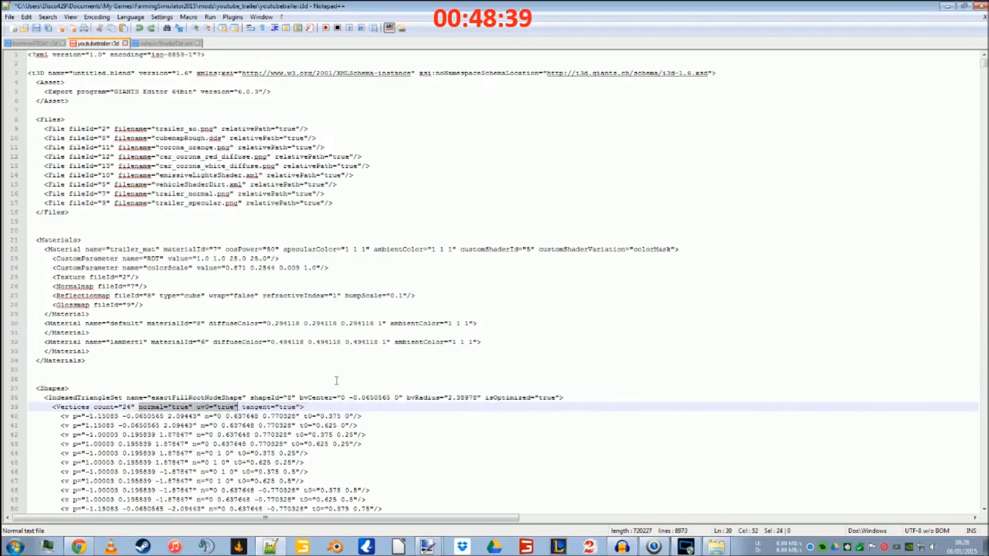
{"action": "key", "text": "ctrl+f"}
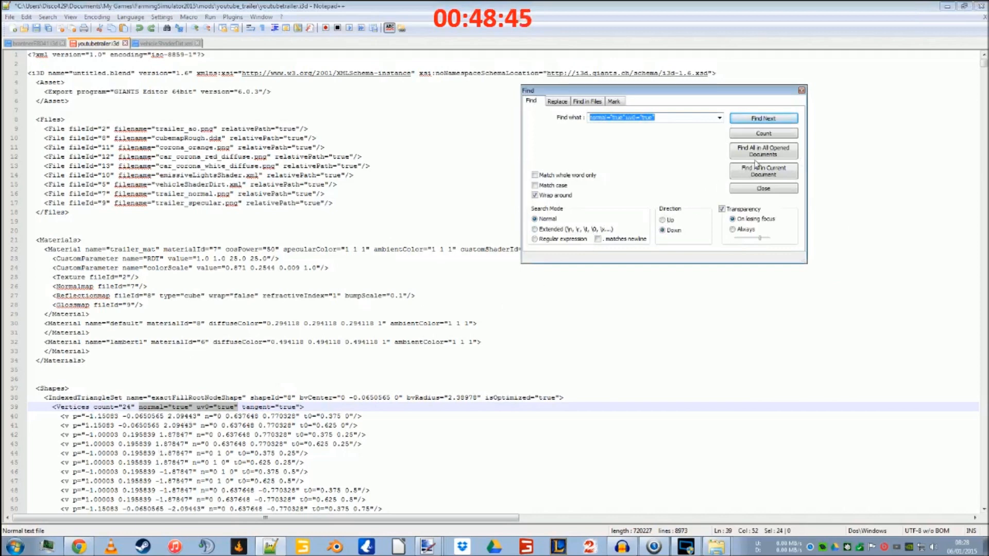
{"action": "left_click", "coordinate": [763, 119]}
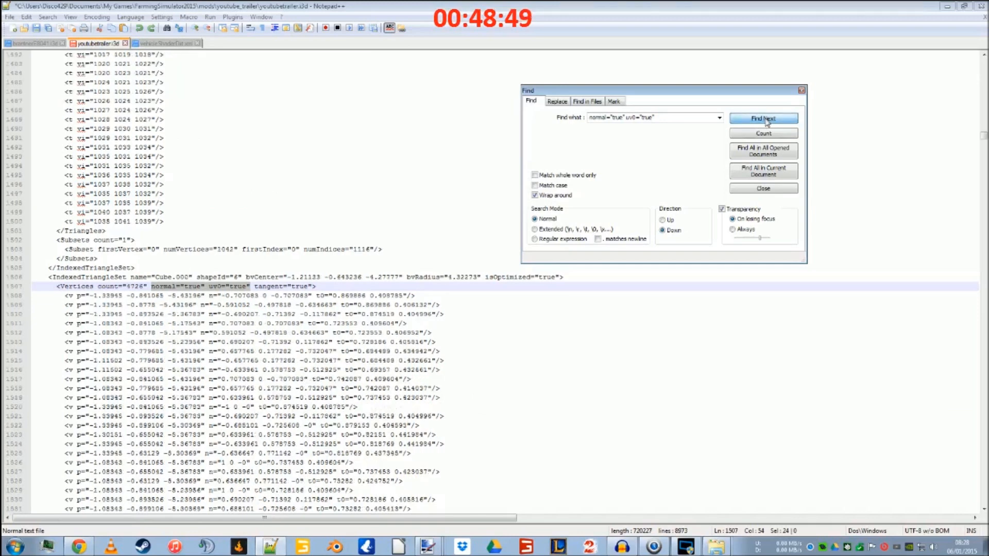
{"action": "left_click", "coordinate": [763, 118]}
{"action": "left_click", "coordinate": [763, 118]}
{"action": "left_click", "coordinate": [763, 118]}
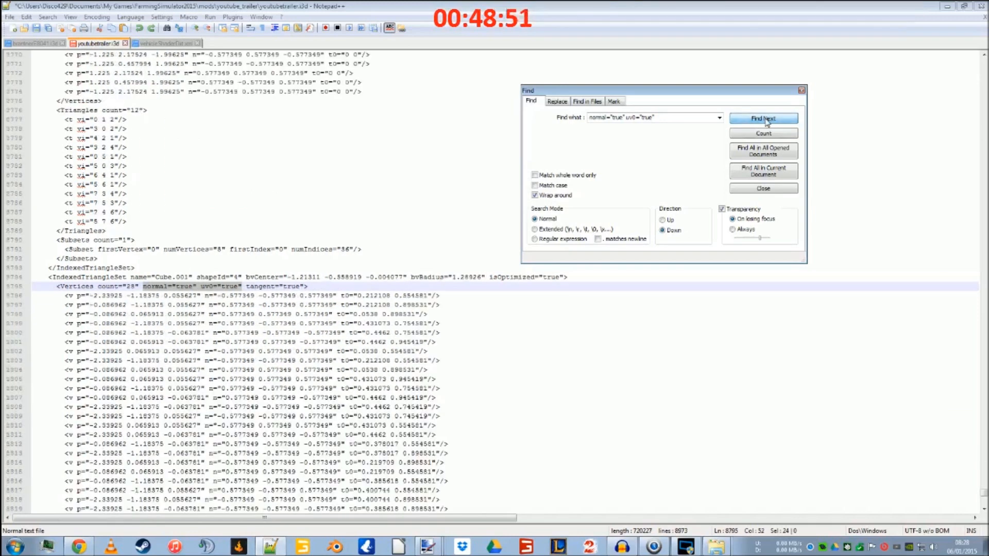
{"action": "left_click", "coordinate": [763, 118]}
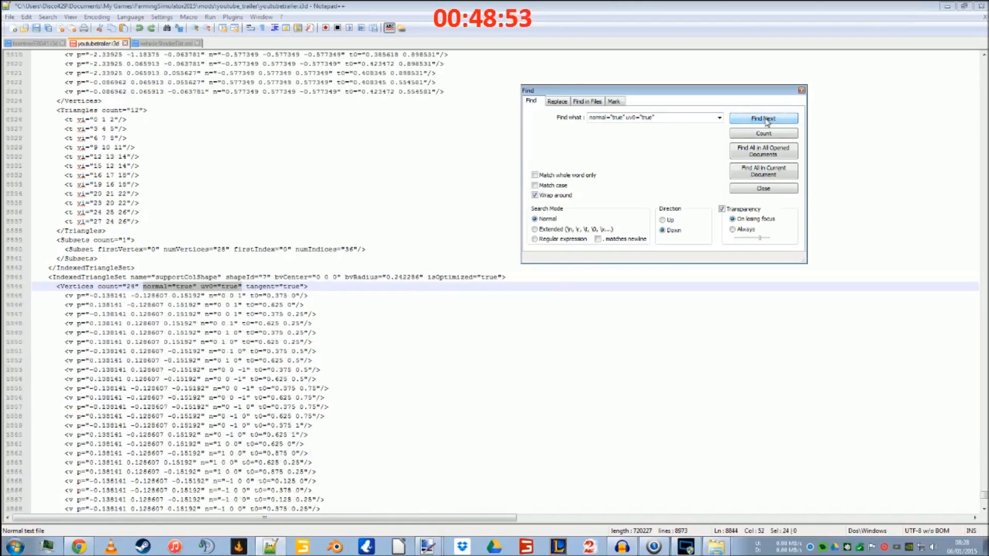
{"action": "left_click", "coordinate": [766, 119]}
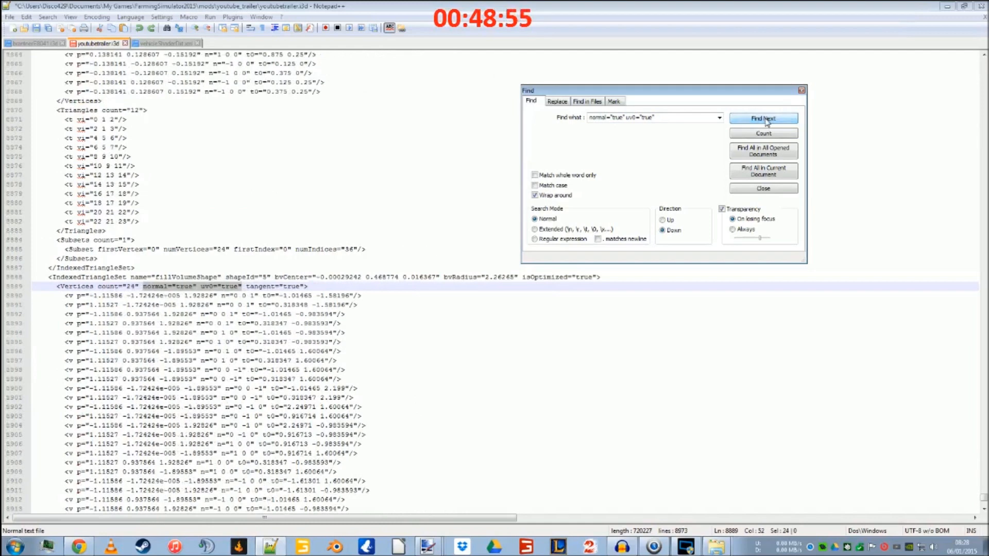
{"action": "left_click", "coordinate": [763, 118]}
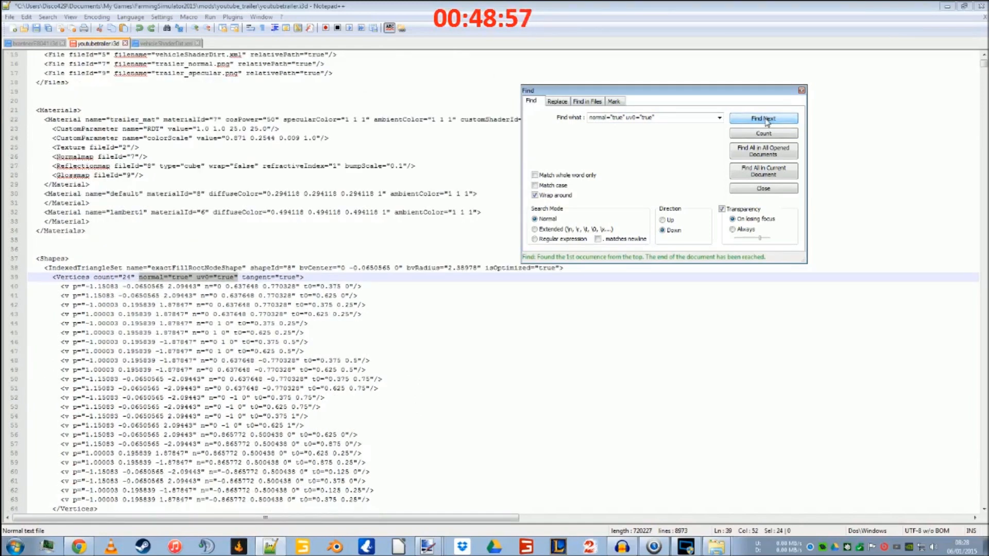
{"action": "left_click", "coordinate": [802, 91]}
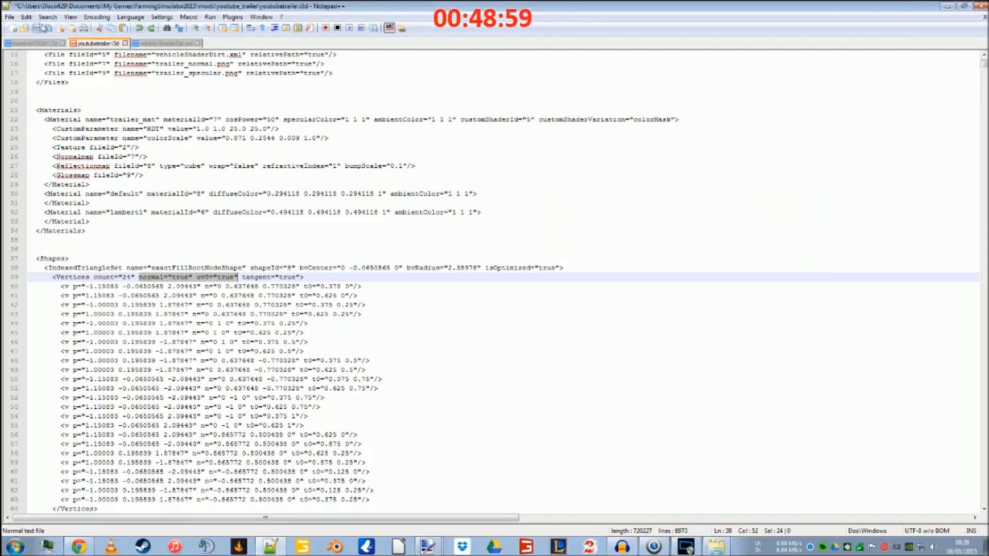
Step: Open youtubetrailer.i3d from the youtube_trailer folder in GIANTS Editor and delete the Lamp.003 light
{"action": "left_click", "coordinate": [282, 549]}
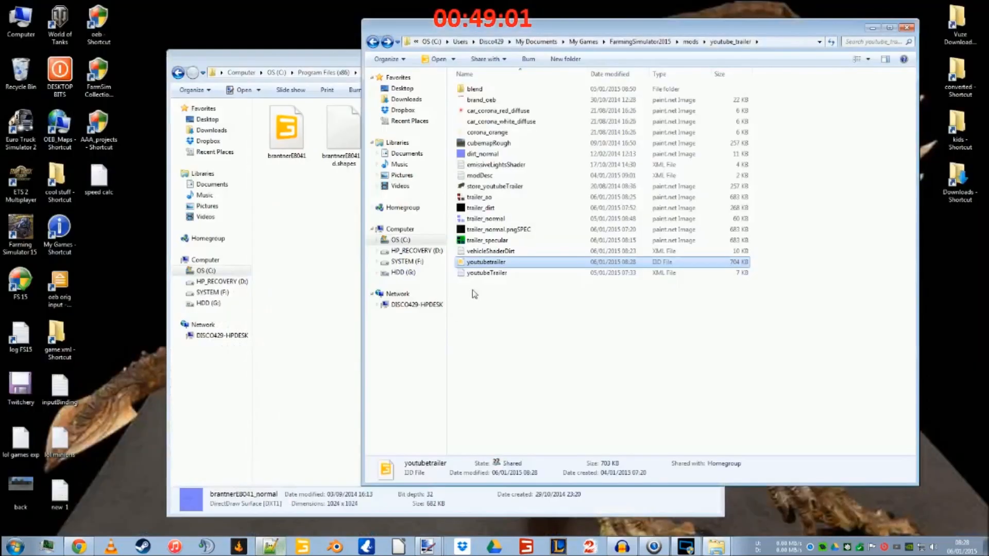
{"action": "double_click", "coordinate": [487, 262]}
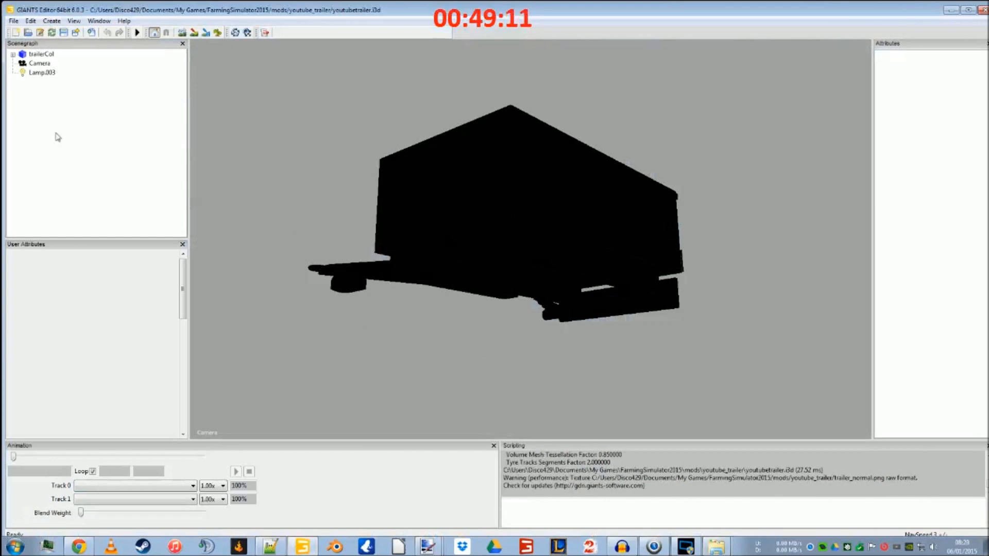
{"action": "left_click", "coordinate": [51, 74]}
{"action": "key", "text": "Delete"}
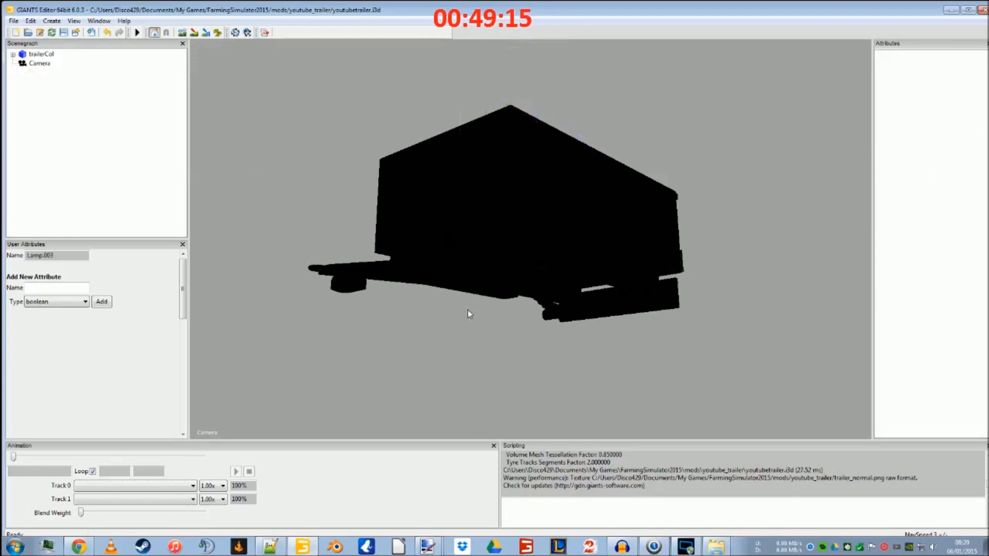
Step: Examine the trailer model's shading from several angles and distances
{"action": "mouse_move", "coordinate": [405, 238]}
{"action": "left_mouse_down", "text": "alt"}
{"action": "mouse_move", "coordinate": [376, 222]}
{"action": "mouse_move", "coordinate": [376, 281]}
{"action": "mouse_move", "coordinate": [399, 236]}
{"action": "left_mouse_up", "text": "alt"}
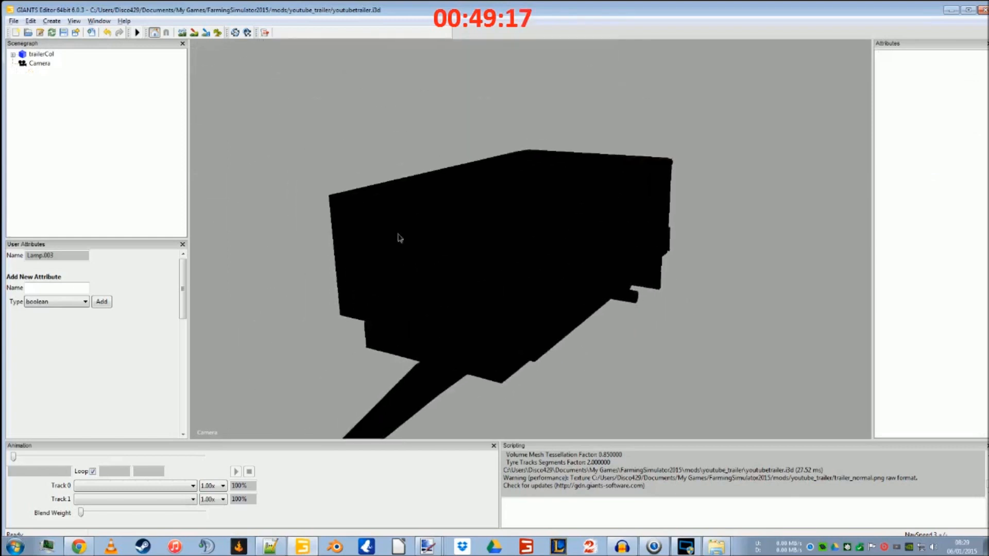
{"action": "scroll", "coordinate": [419, 242], "scroll_direction": "down", "scroll_amount": 3}
{"action": "scroll", "coordinate": [418, 242], "scroll_direction": "up", "scroll_amount": 5}
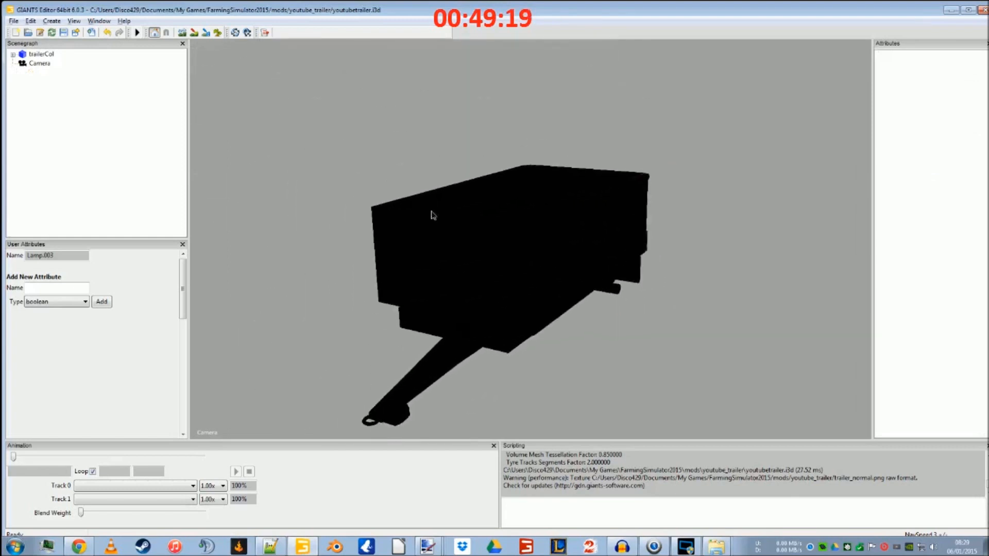
{"action": "left_click_drag", "start_coordinate": [438, 262], "coordinate": [423, 341], "text": "alt"}
{"action": "right_click_drag", "start_coordinate": [424, 341], "coordinate": [399, 164], "text": "alt"}
{"action": "right_click_drag", "start_coordinate": [429, 280], "coordinate": [387, 309], "text": "alt"}
{"action": "middle_click_drag", "start_coordinate": [388, 309], "coordinate": [384, 202], "text": "alt"}
{"action": "left_click_drag", "start_coordinate": [383, 202], "coordinate": [425, 241], "text": "alt"}
{"action": "middle_click_drag", "start_coordinate": [426, 244], "coordinate": [430, 280], "text": "alt"}
Step: Add a light to the scene and close GIANTS Editor without saving the changes
{"action": "key", "text": "ctrl+v"}
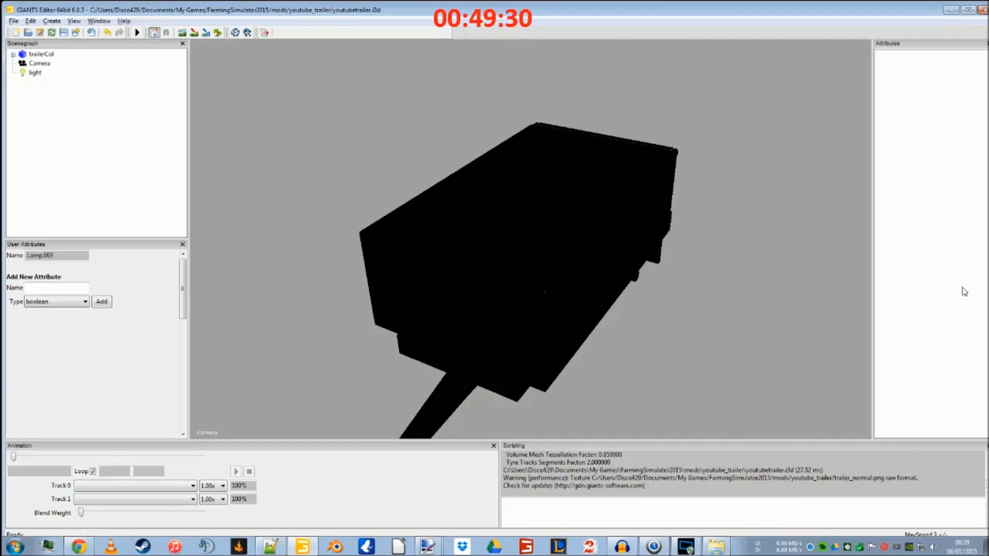
{"action": "left_click", "coordinate": [982, 10]}
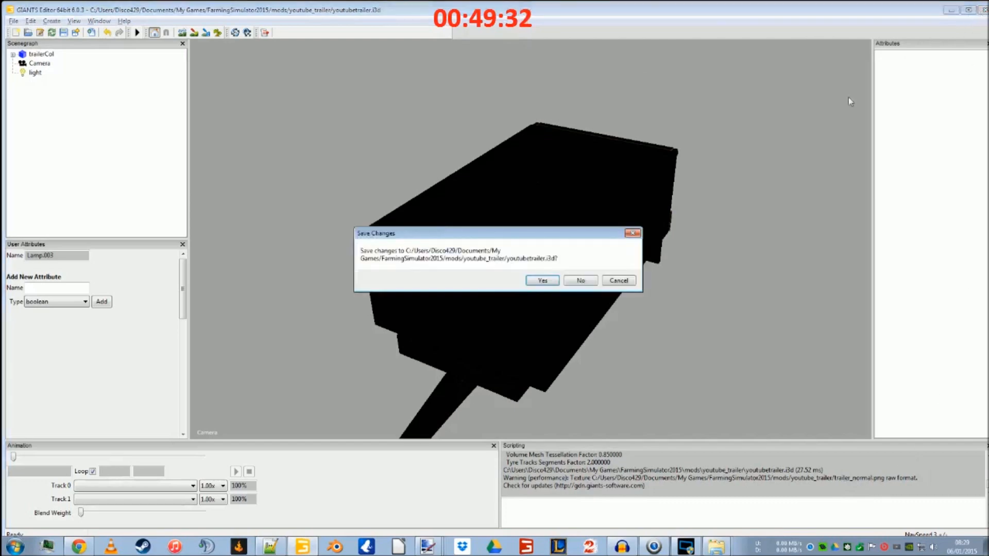
{"action": "left_click", "coordinate": [580, 281]}
Step: Open trailer_normal in paint.net to save it under another format and check the compression type of brantnerE8041_normal in the brantner folder
{"action": "left_click", "coordinate": [505, 221]}
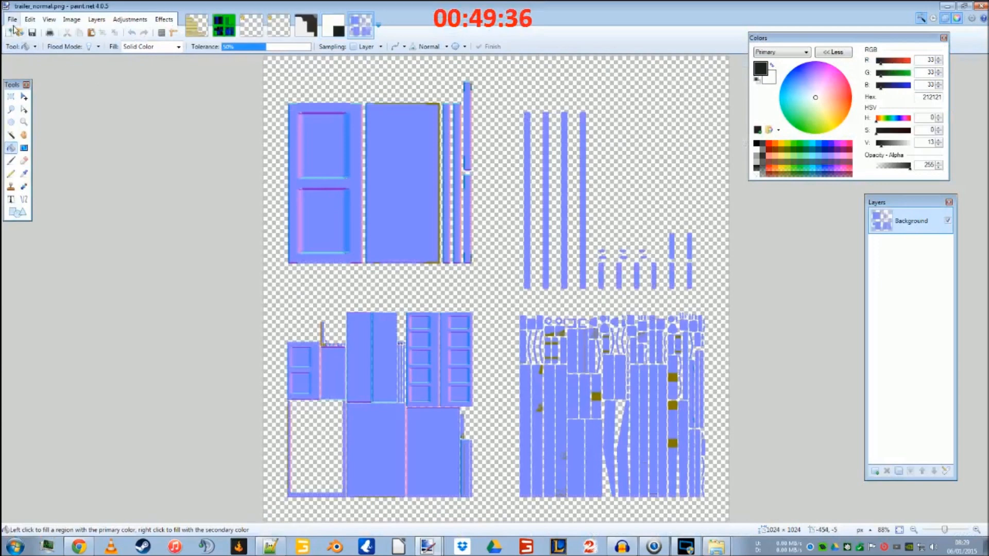
{"action": "left_click", "coordinate": [12, 19]}
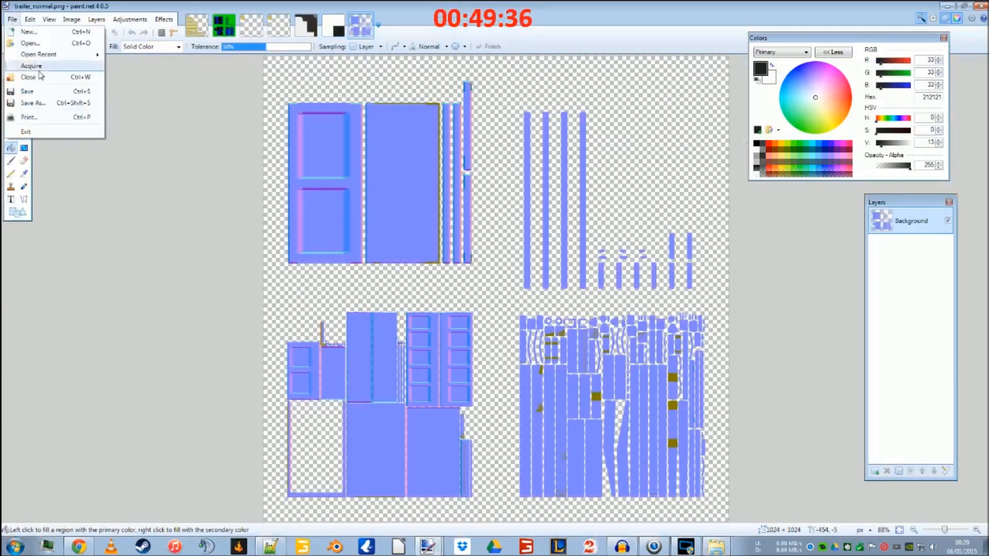
{"action": "left_click", "coordinate": [48, 106]}
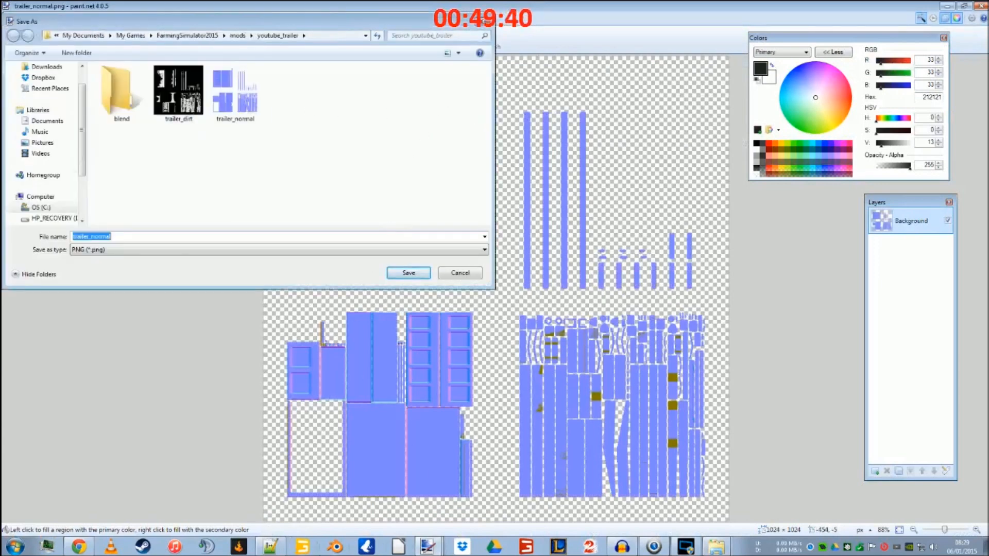
{"action": "mouse_move", "coordinate": [716, 547]}
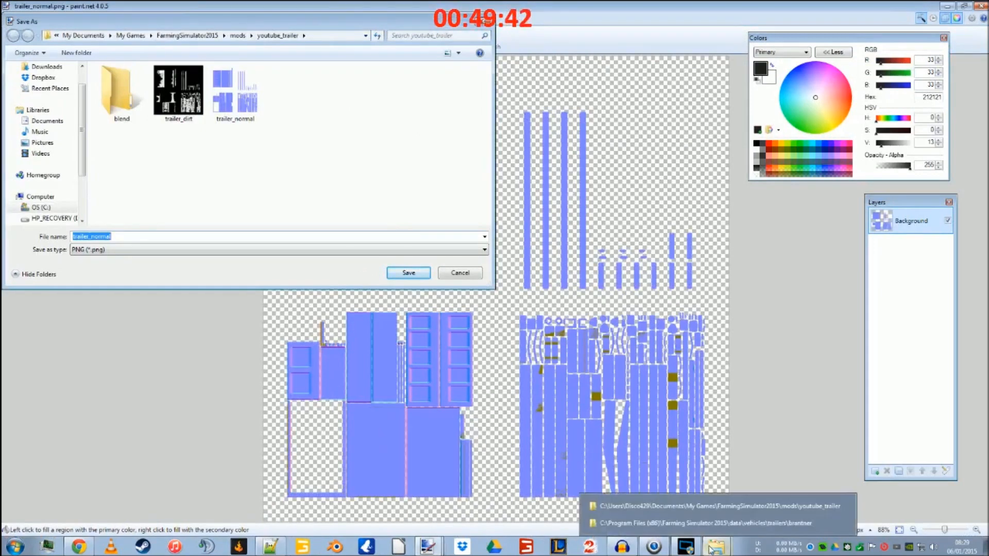
{"action": "left_click", "coordinate": [735, 524]}
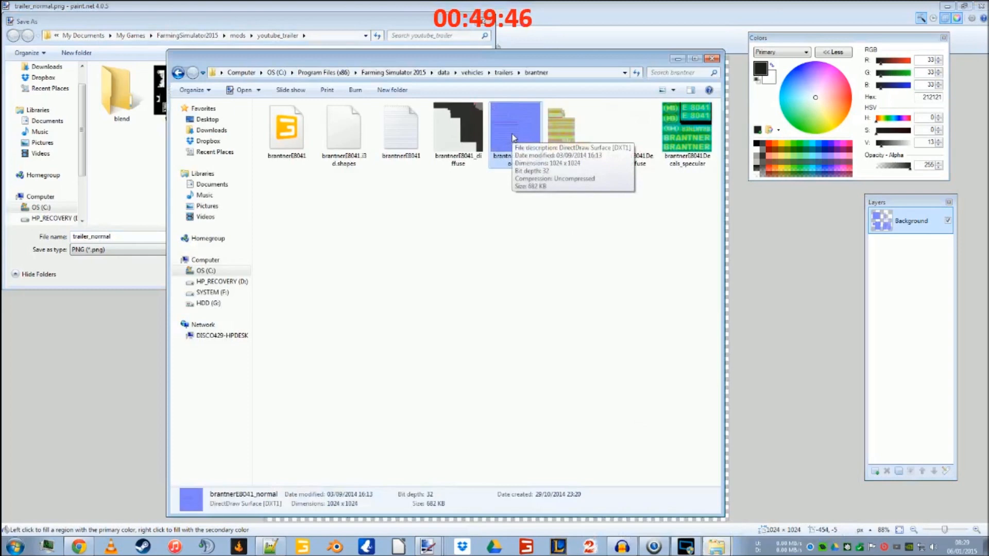
{"action": "left_click", "coordinate": [111, 256]}
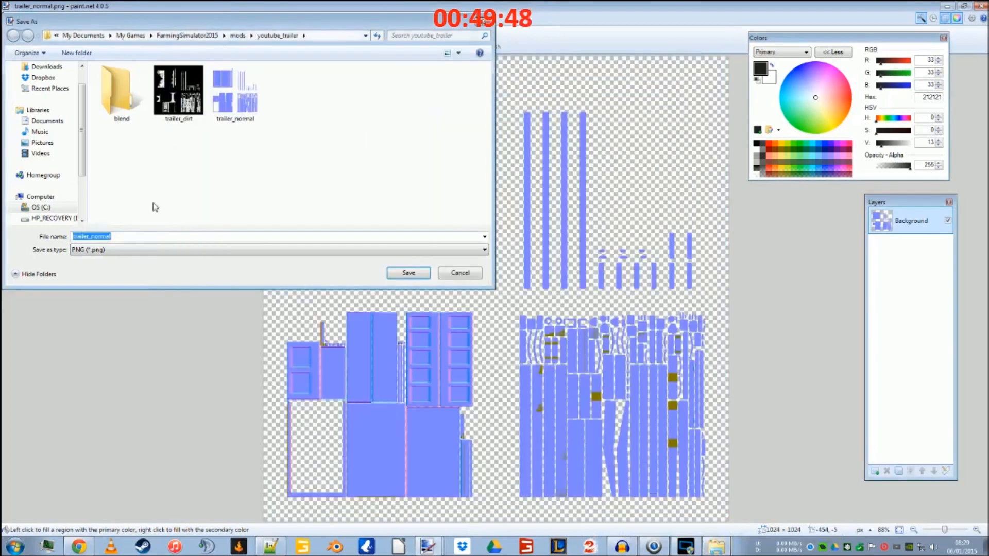
Step: Save the normal map as trailer_normal in DirectDraw Surface (DDS) format with DXT1 compression, Cluster fit and generated mip maps
{"action": "left_click", "coordinate": [111, 250]}
{"action": "left_click", "coordinate": [278, 313]}
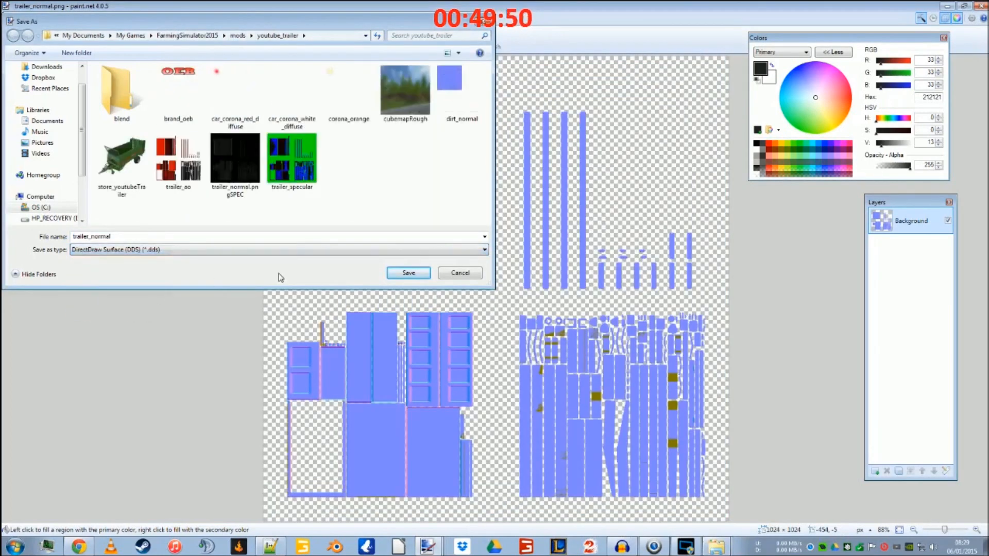
{"action": "left_click", "coordinate": [408, 273]}
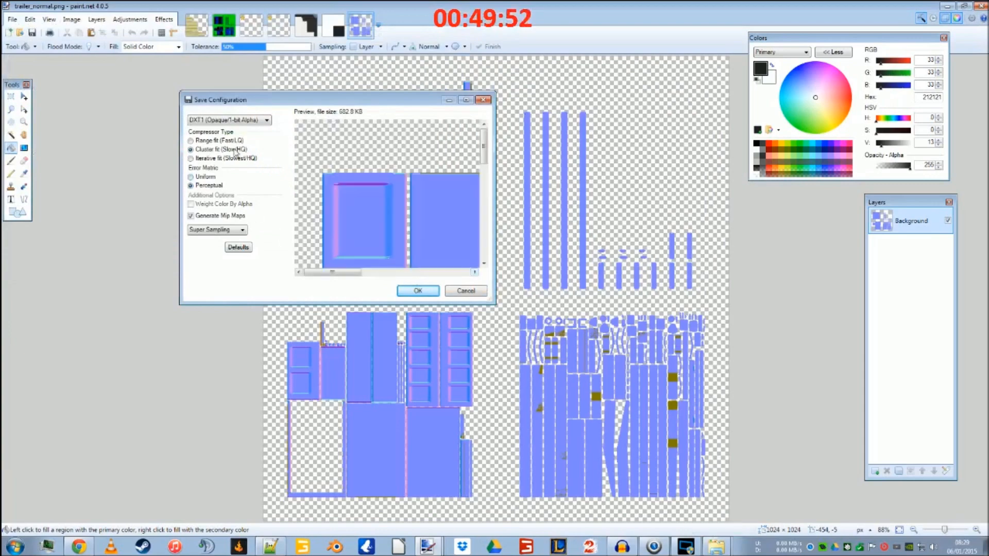
{"action": "left_click", "coordinate": [409, 291]}
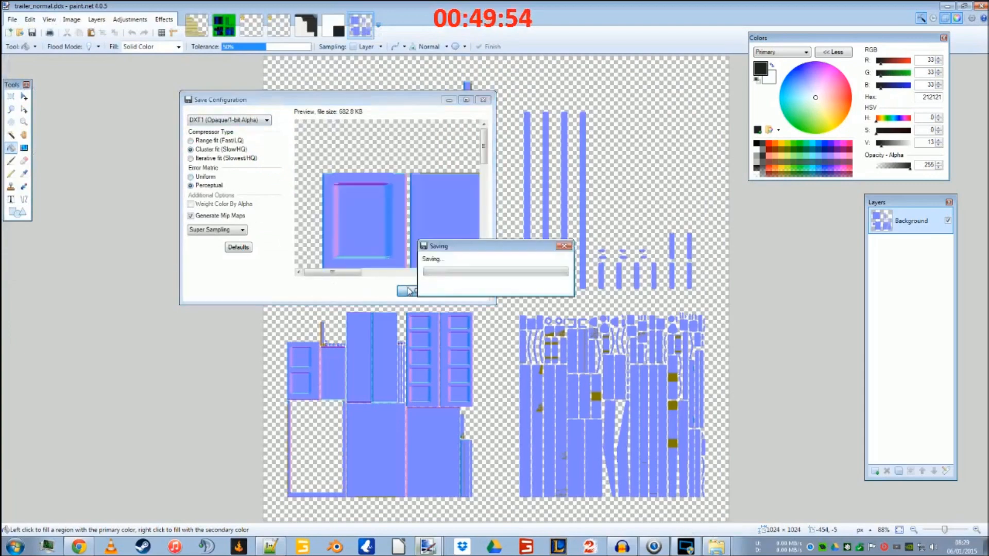
Step: Return to the youtube_trailer folder and delete the old 60 KB trailer_normal image
{"action": "left_click", "coordinate": [949, 6]}
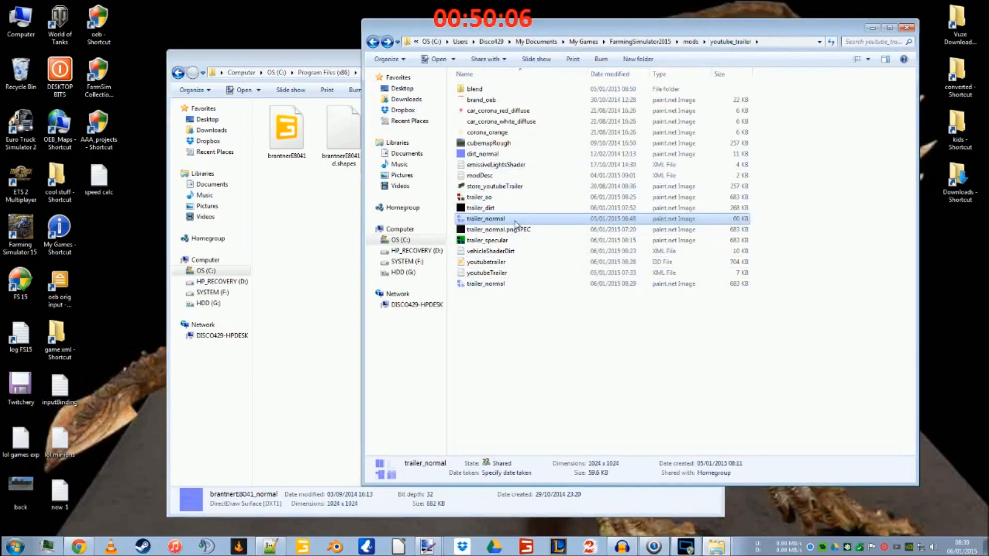
{"action": "key", "text": "F2"}
{"action": "key", "text": "BackSpace"}
{"action": "key", "text": "Escape"}
{"action": "key", "text": "Delete"}
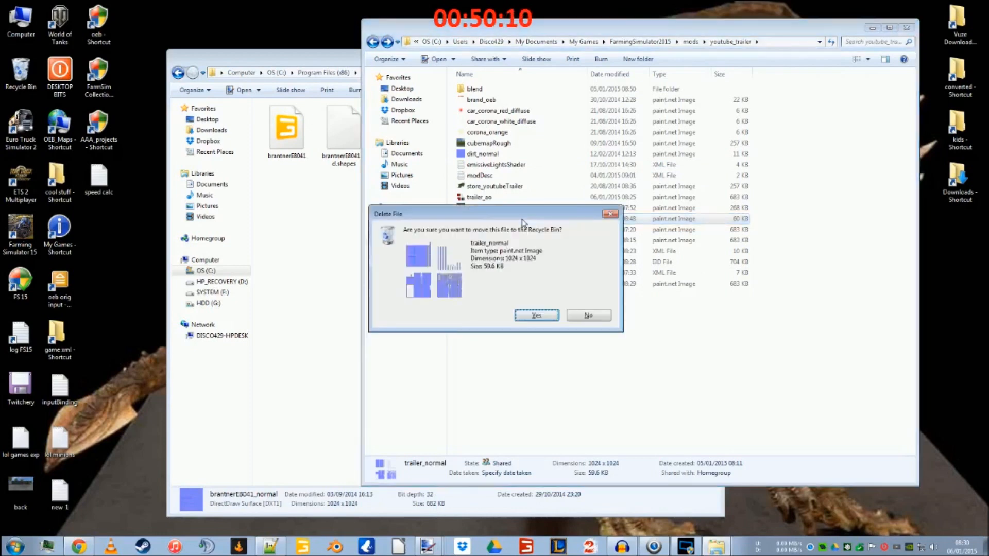
{"action": "left_click", "coordinate": [525, 314]}
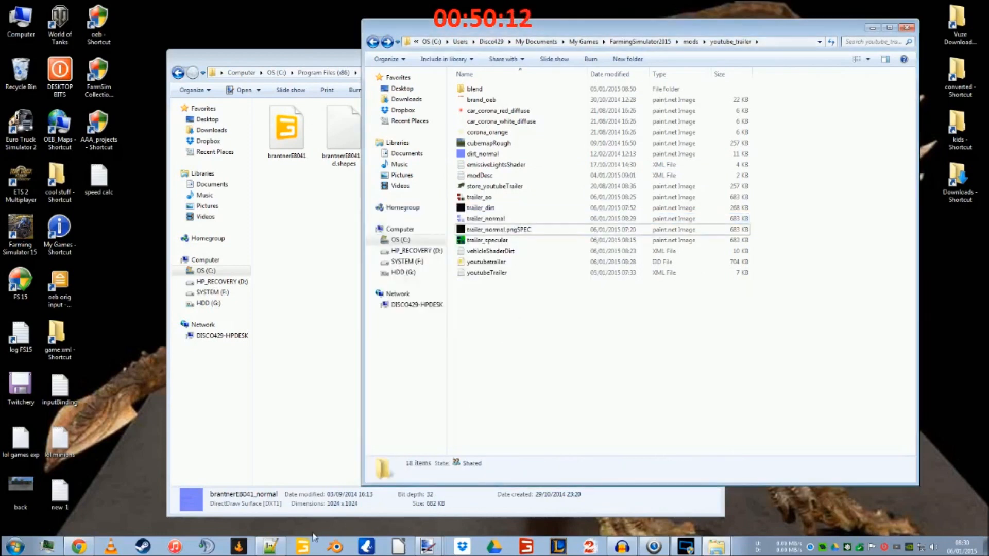
Step: Open youtubetrailer.i3d in GIANTS Editor and select trailerCol to check how the trailer renders
{"action": "left_click", "coordinate": [494, 263]}
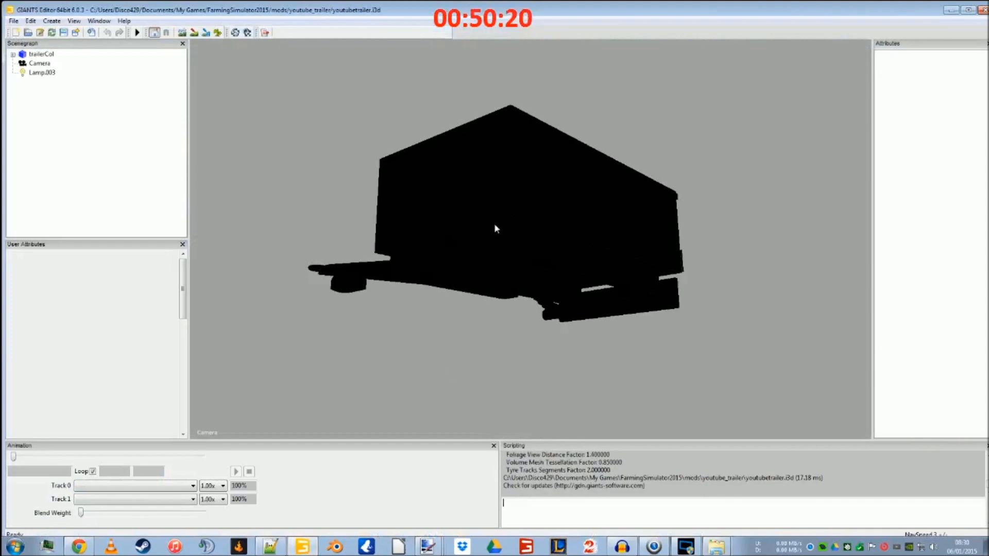
{"action": "left_click", "coordinate": [42, 54]}
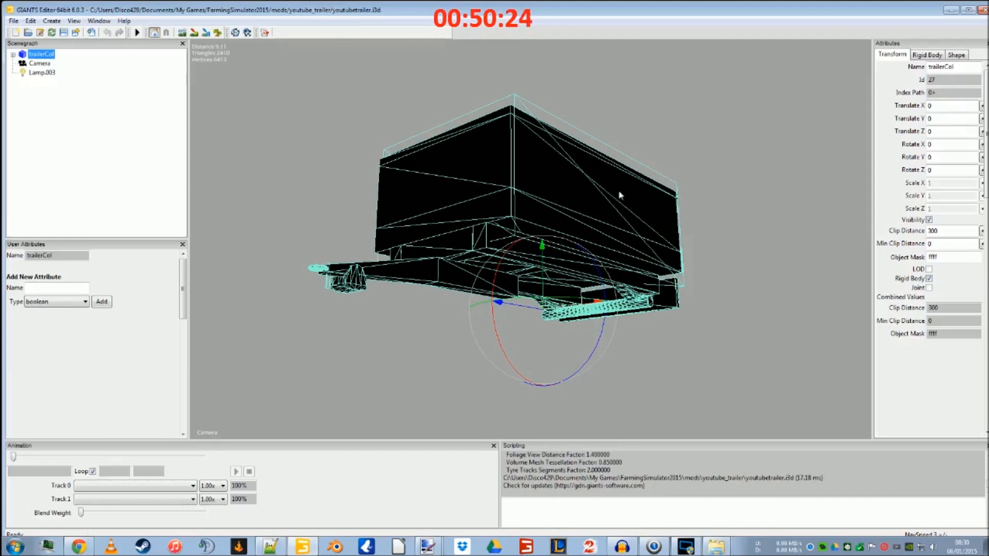
{"action": "left_click", "coordinate": [272, 547]}
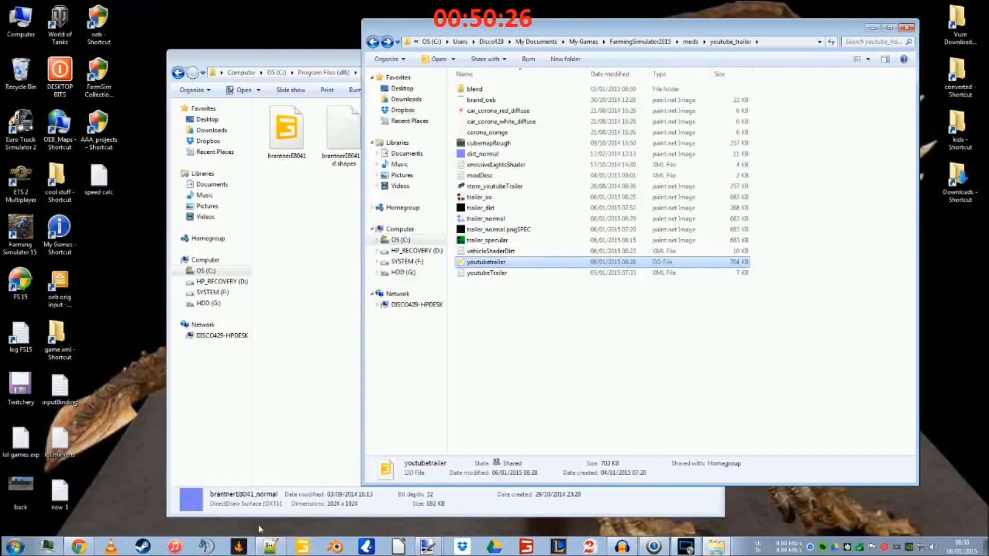
Step: Switch to Notepad++ and review the Files, Materials and Shapes sections of youtubetrailer.i3d
{"action": "left_click", "coordinate": [275, 548]}
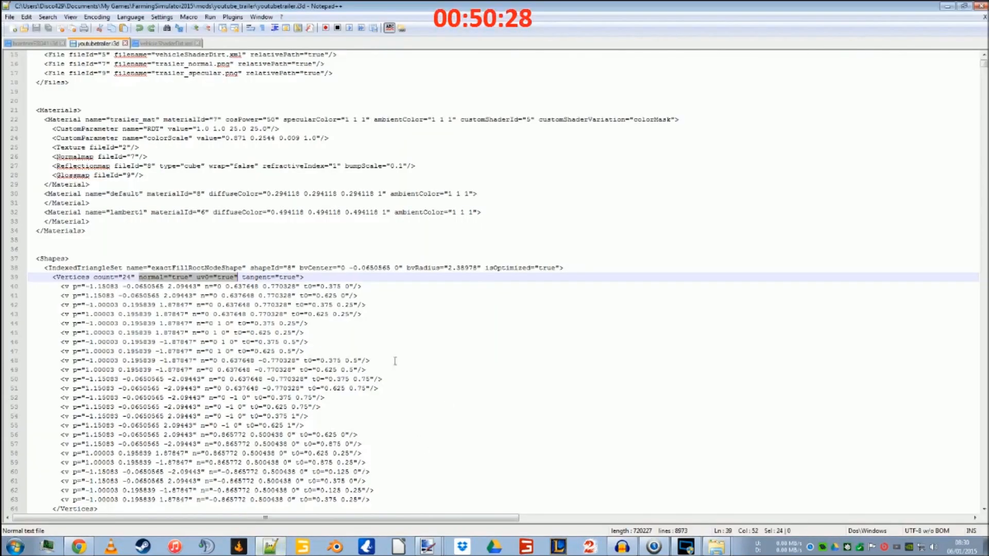
{"action": "scroll", "coordinate": [395, 360], "scroll_direction": "up", "scroll_amount": 5}
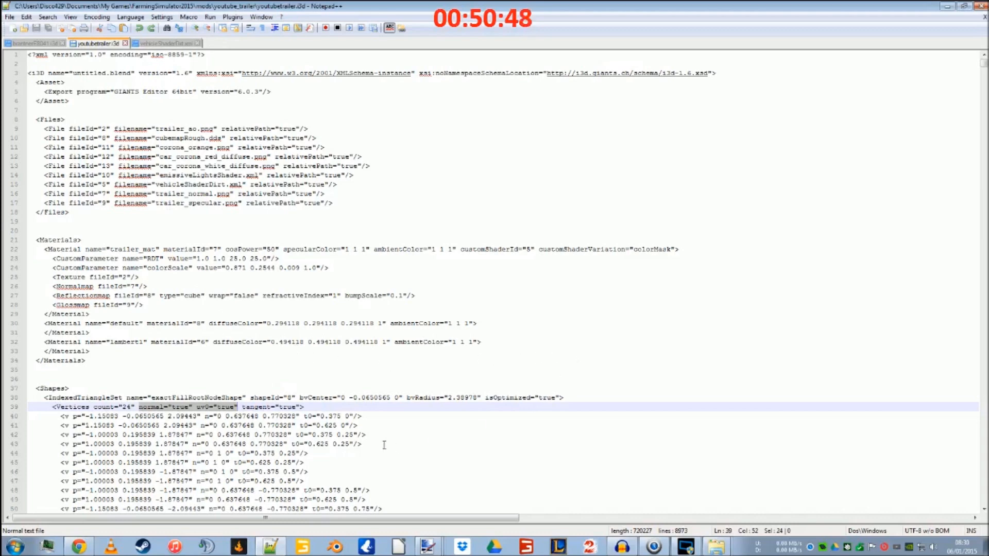
{"action": "scroll", "coordinate": [311, 432], "scroll_direction": "down", "scroll_amount": 4}
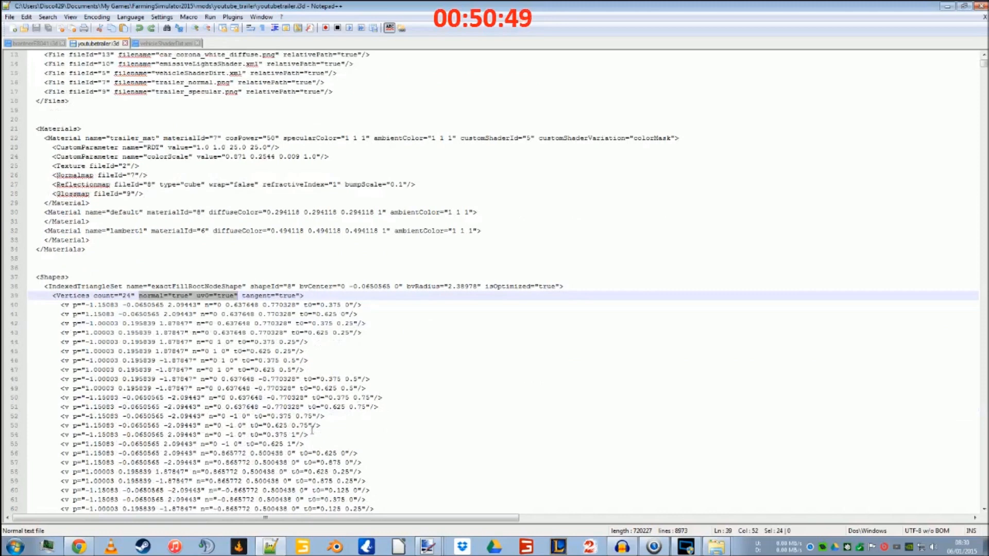
{"action": "scroll", "coordinate": [312, 430], "scroll_direction": "up", "scroll_amount": 3}
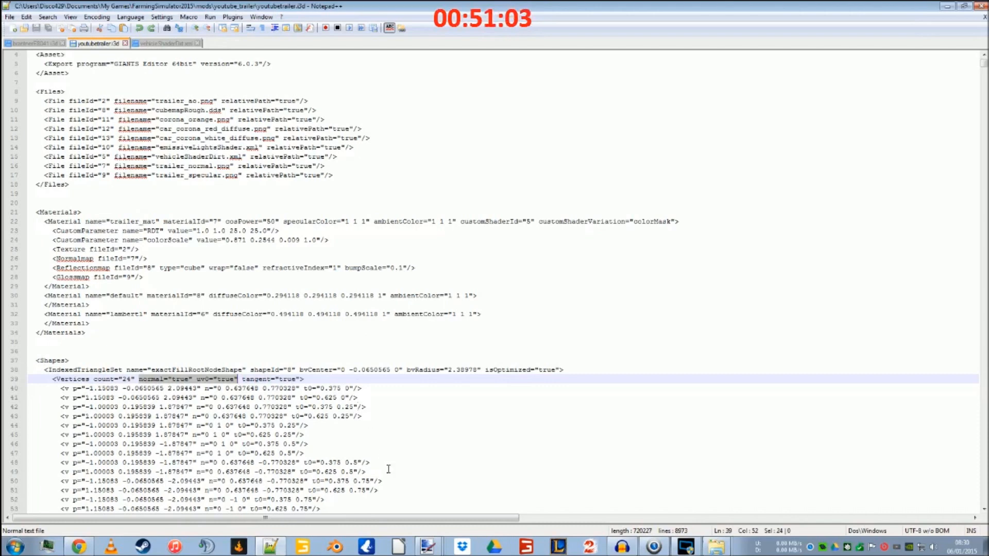
{"action": "left_click", "coordinate": [271, 546]}
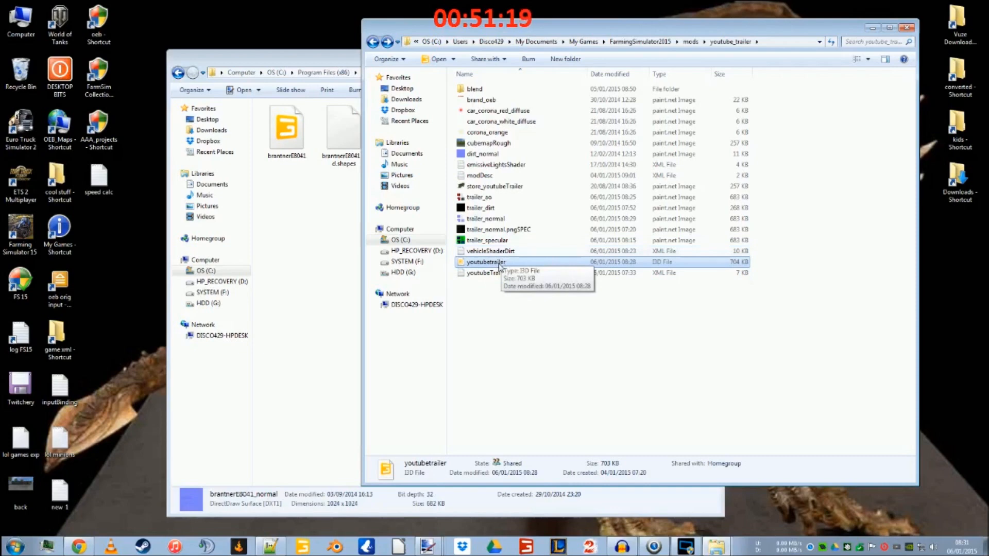
{"action": "left_click", "coordinate": [268, 546]}
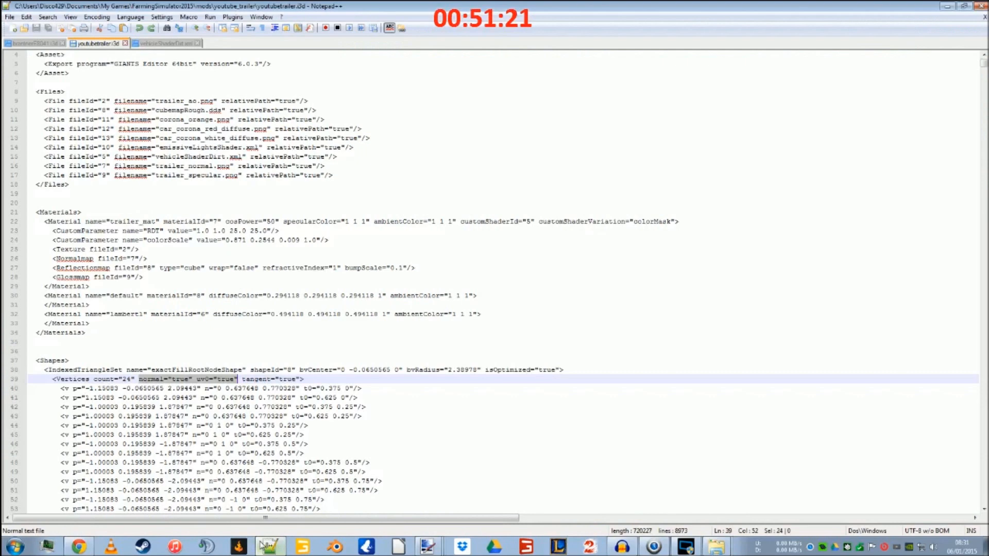
Step: Add a trailing space after the closing Materials tag in youtubetrailer.i3d and save the file
{"action": "mouse_move", "coordinate": [270, 546]}
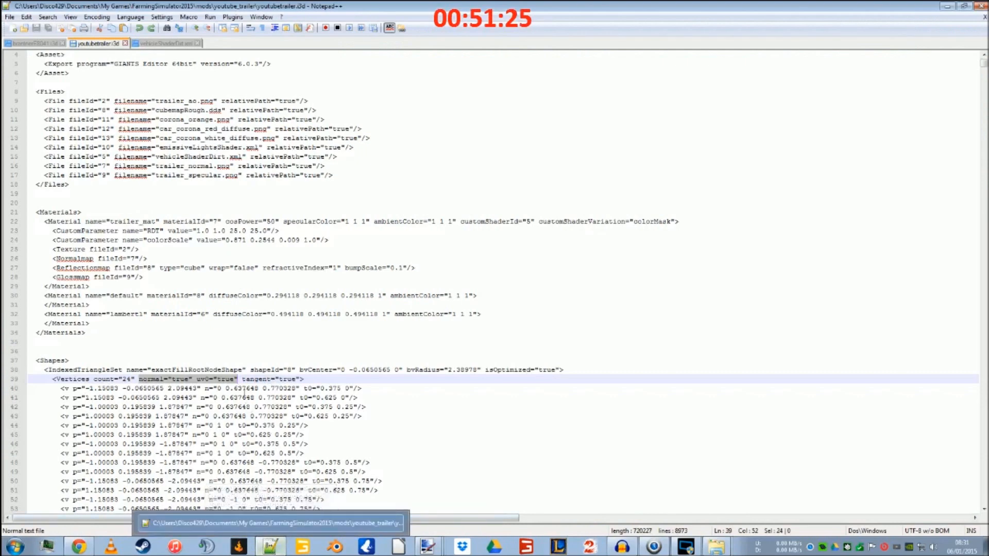
{"action": "left_click", "coordinate": [242, 370]}
{"action": "left_click", "coordinate": [198, 334]}
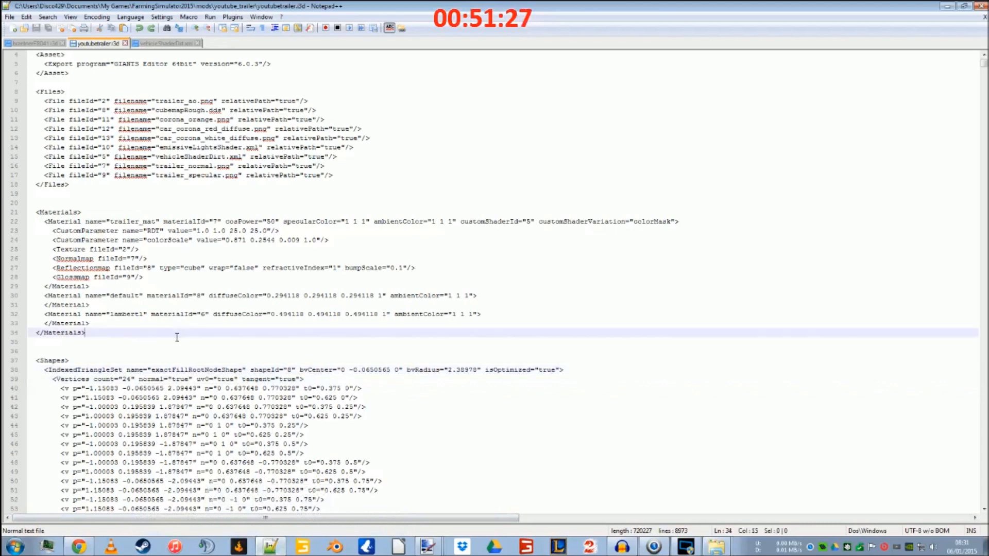
{"action": "left_click", "coordinate": [36, 28]}
{"action": "left_click", "coordinate": [272, 547]}
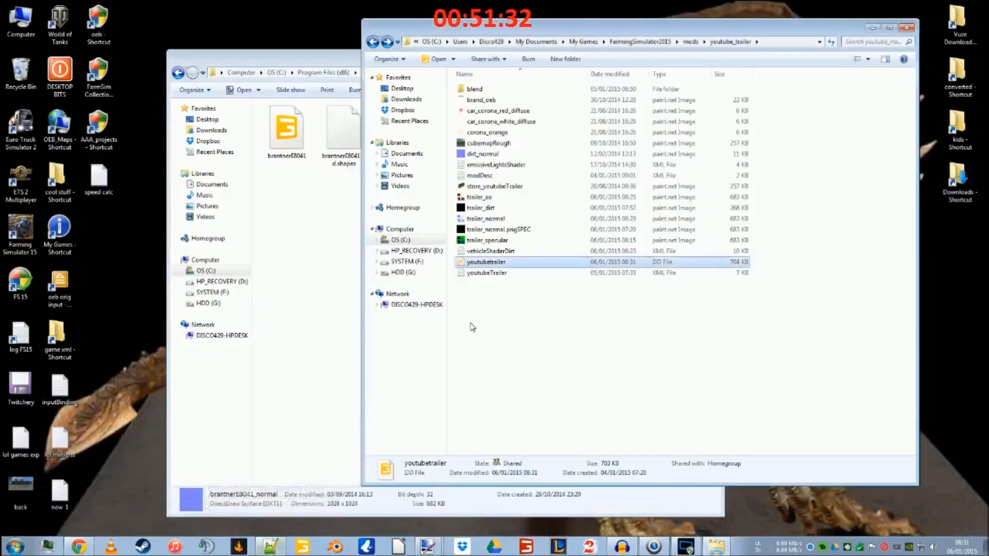
Step: Open youtubetrailer.i3d in GIANTS Editor and save it as untitled.i3d in the blend folder, replacing the existing file
{"action": "double_click", "coordinate": [499, 266]}
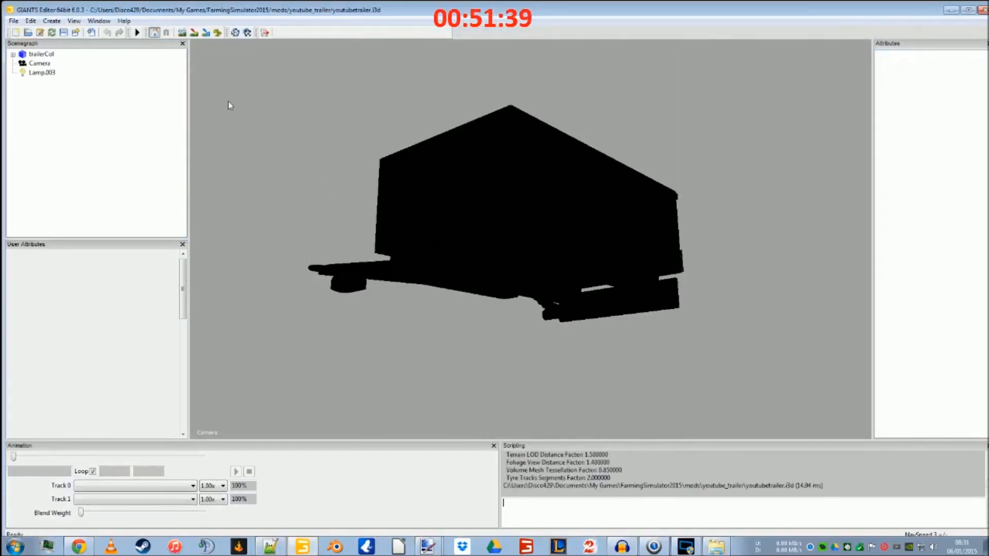
{"action": "left_click", "coordinate": [13, 21]}
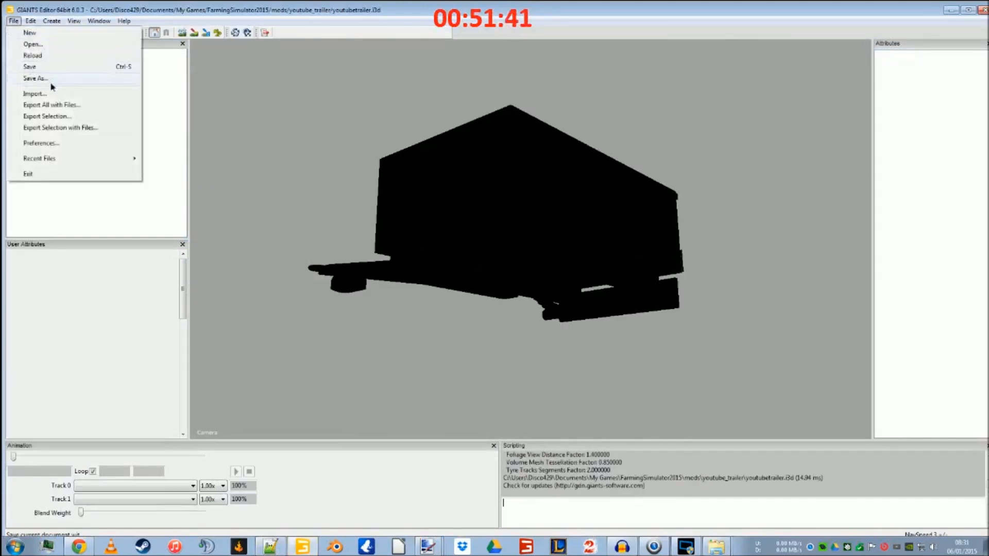
{"action": "left_click", "coordinate": [35, 78]}
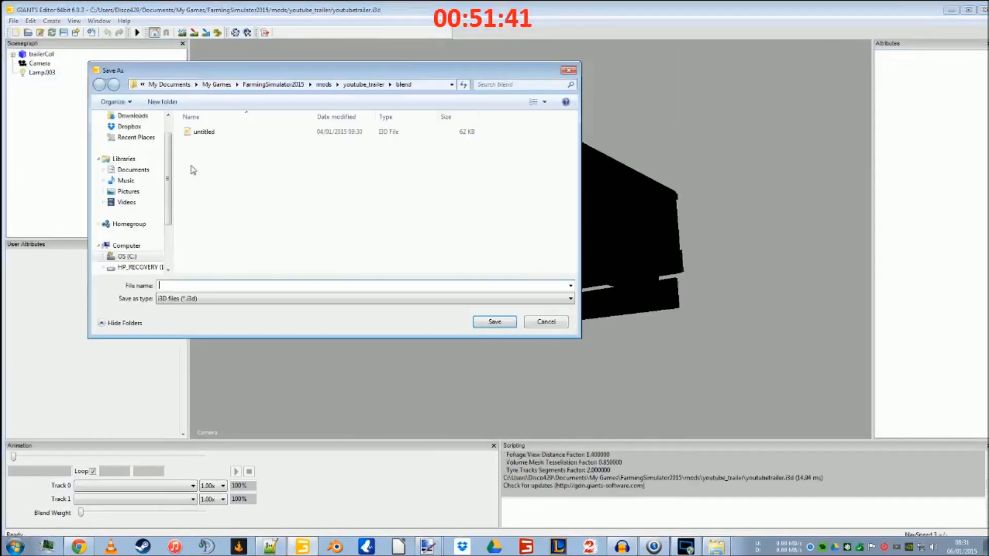
{"action": "left_click", "coordinate": [214, 133]}
{"action": "left_click", "coordinate": [503, 325]}
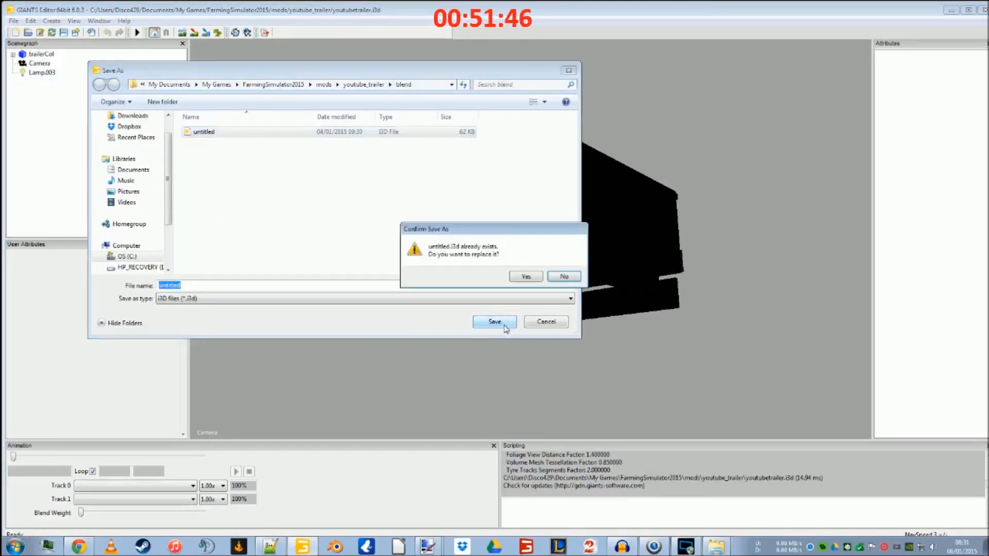
{"action": "left_click", "coordinate": [526, 277]}
Step: Open untitled.i3d from the blend folder in Notepad++
{"action": "left_click", "coordinate": [951, 11]}
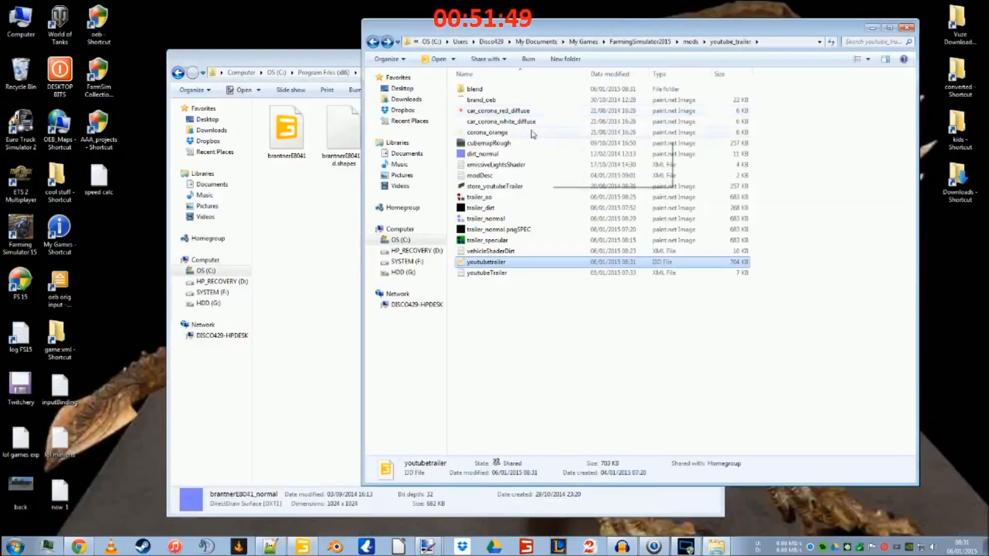
{"action": "double_click", "coordinate": [482, 89]}
{"action": "right_click", "coordinate": [479, 122]}
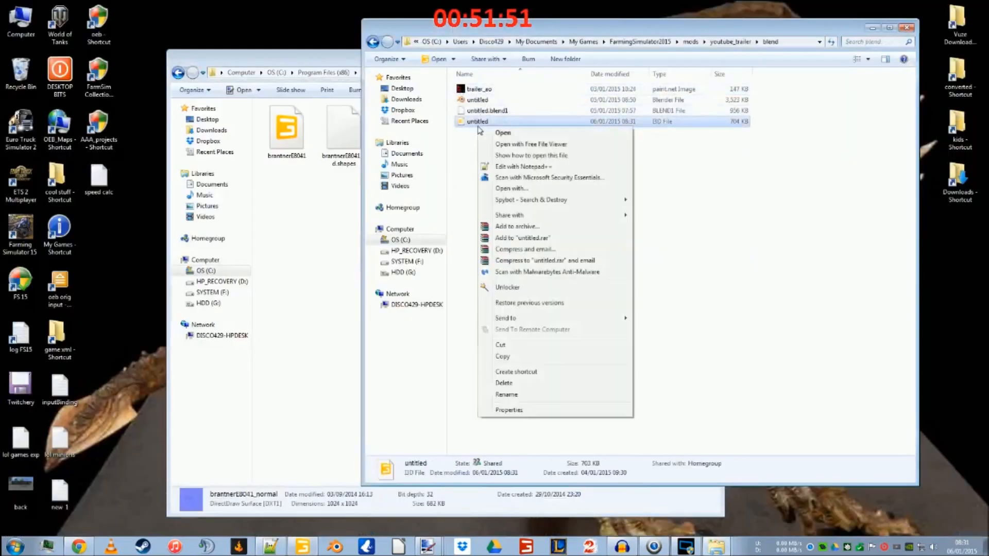
{"action": "left_click", "coordinate": [512, 164]}
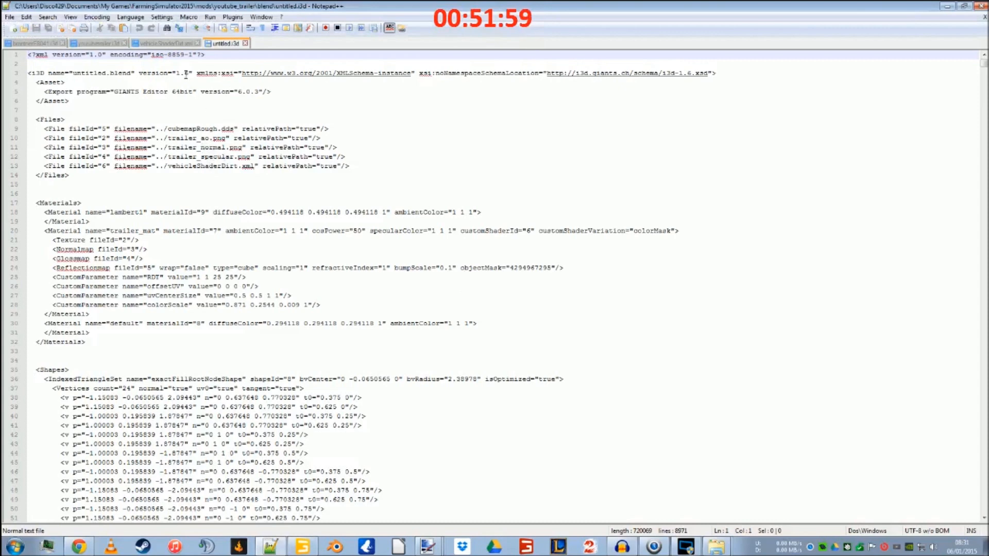
Step: Close vehicleShaderDirt.xml and compare the Files and Materials sections of youtubetrailer.i3d and untitled.i3d
{"action": "left_click_drag", "start_coordinate": [138, 50], "coordinate": [247, 51]}
{"action": "left_click", "coordinate": [244, 43]}
{"action": "left_click", "coordinate": [118, 45]}
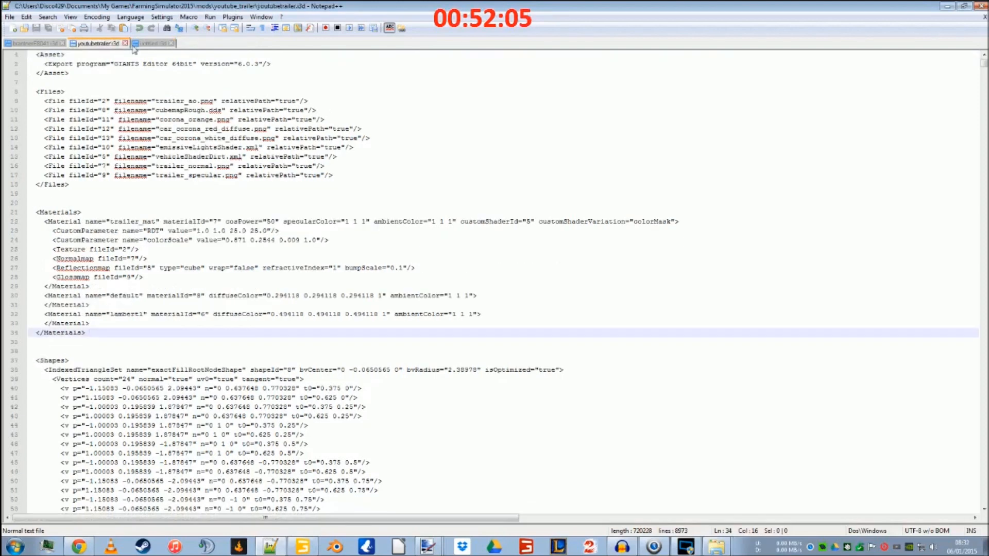
{"action": "left_click", "coordinate": [151, 44]}
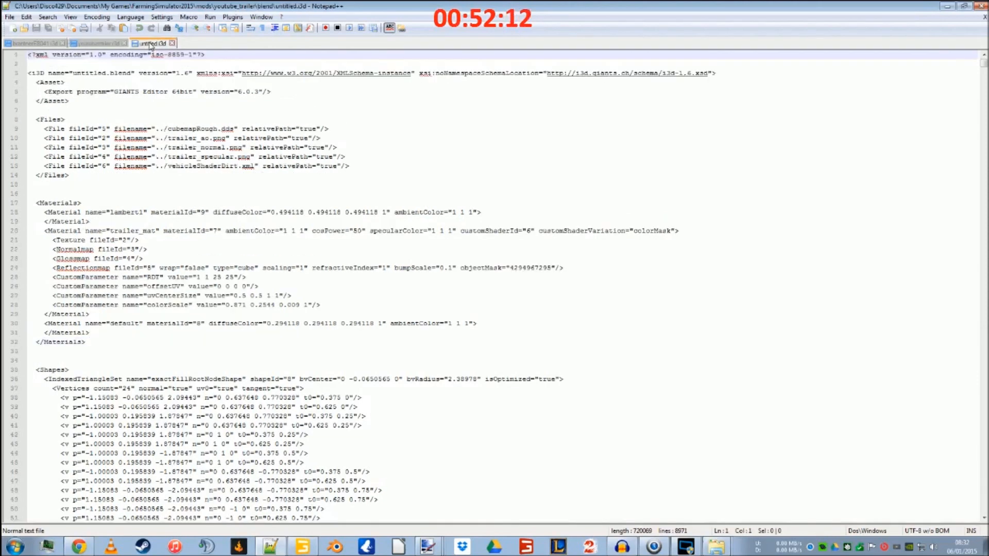
{"action": "left_click", "coordinate": [105, 45]}
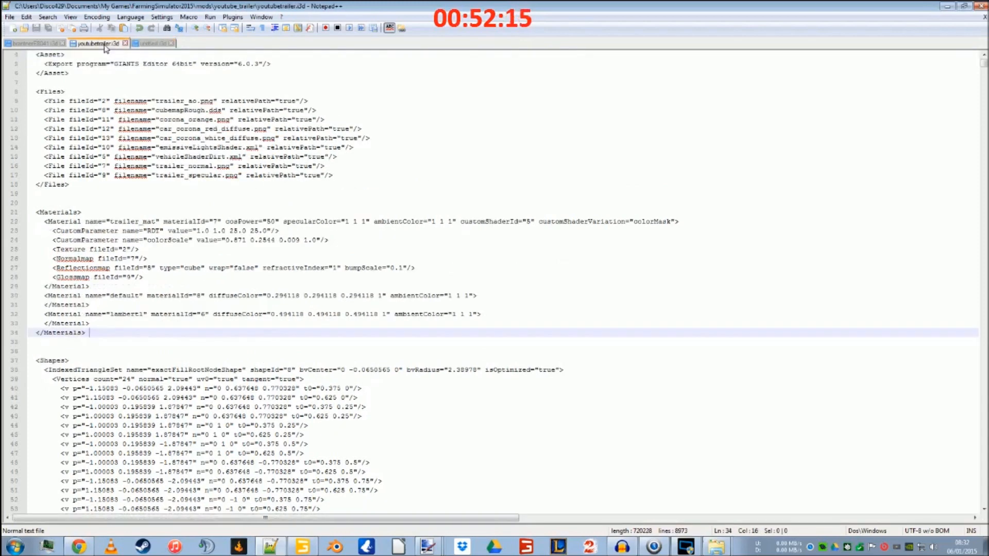
{"action": "left_click", "coordinate": [135, 44]}
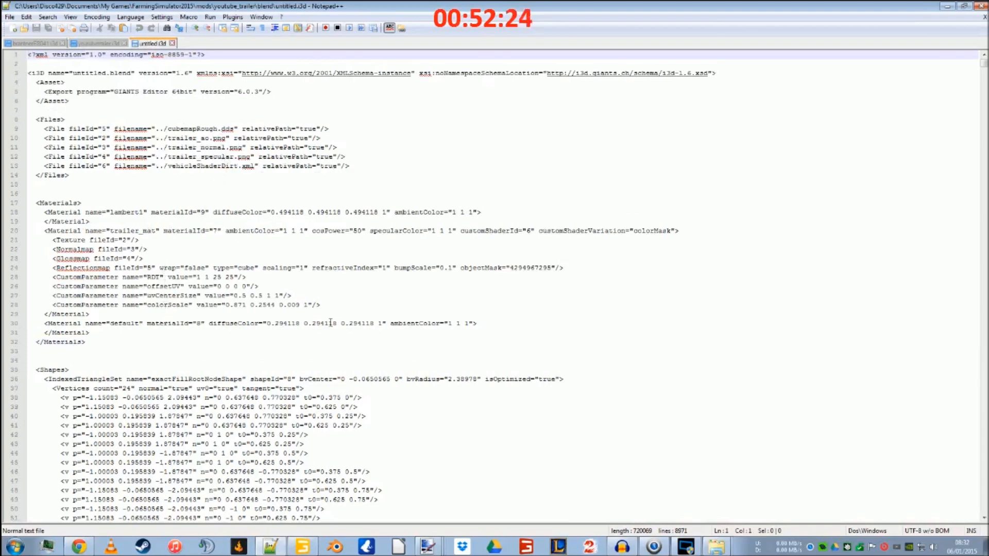
Step: Switch to untitled.i3d in GIANTS Editor and add twelve lights to the scene
{"action": "left_click", "coordinate": [270, 546]}
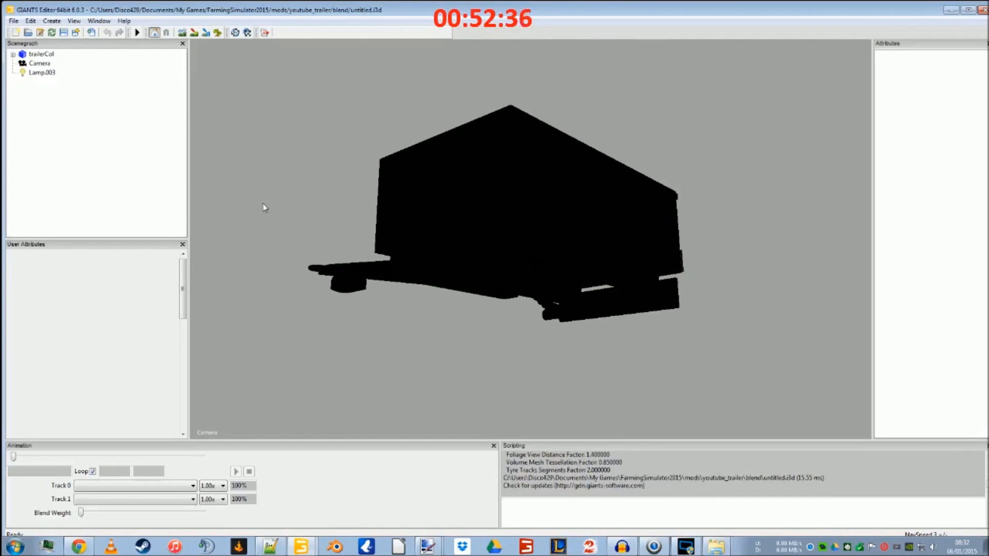
{"action": "key", "text": "ctrl+l"}
{"action": "key", "text": "ctrl+l"}
{"action": "key", "text": "ctrl+l"}
{"action": "key", "text": "ctrl+l"}
{"action": "key", "text": "ctrl+l"}
{"action": "key", "text": "ctrl+l"}
{"action": "key", "text": "ctrl+l"}
{"action": "key", "text": "ctrl+l"}
{"action": "key", "text": "ctrl+l"}
{"action": "key", "text": "ctrl+l"}
{"action": "key", "text": "ctrl+l"}
{"action": "key", "text": "ctrl+l"}
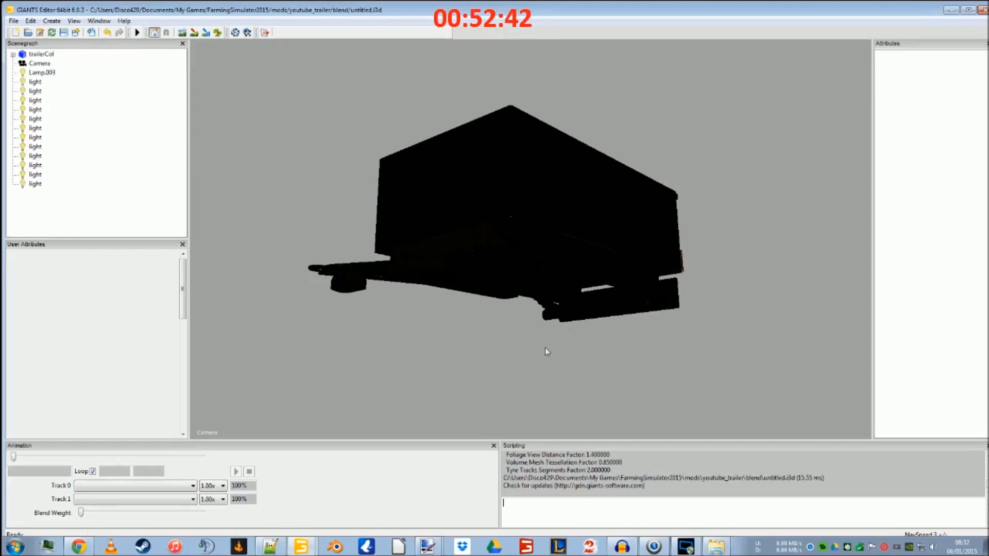
Step: Examine the trailer's shading from another side and close GIANTS Editor without saving the changes
{"action": "scroll", "coordinate": [554, 343], "scroll_direction": "up", "scroll_amount": 5}
{"action": "middle_click_drag", "start_coordinate": [486, 195], "coordinate": [766, 130]}
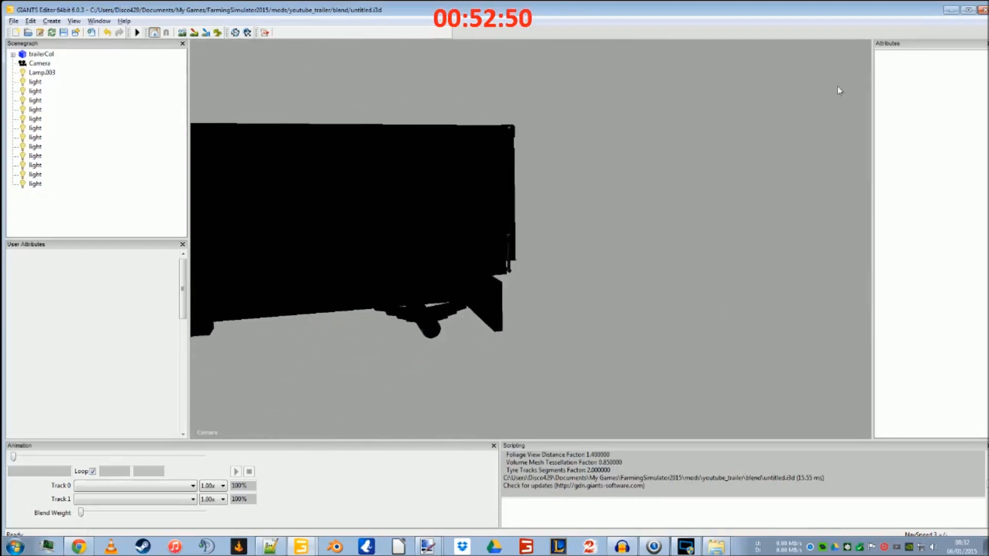
{"action": "left_click", "coordinate": [983, 10]}
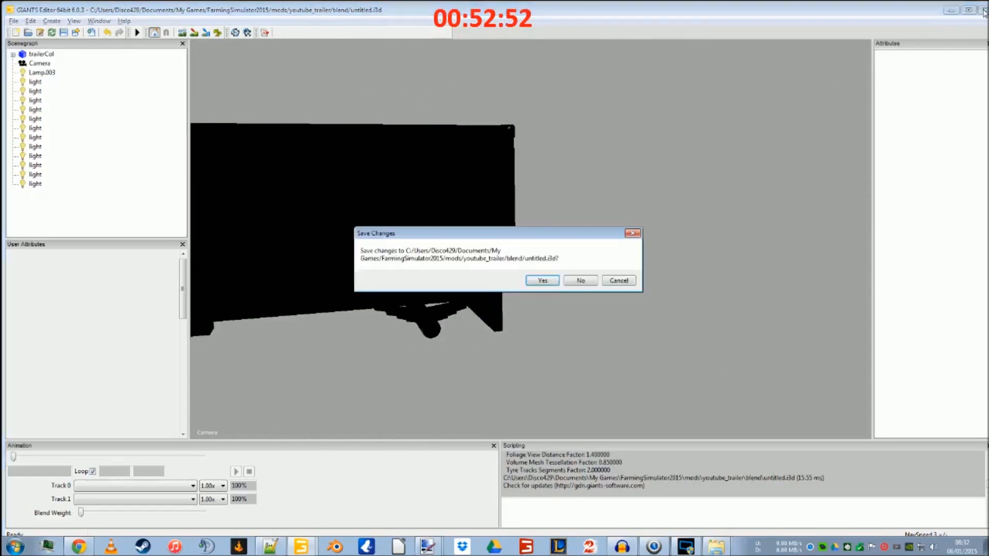
{"action": "left_click", "coordinate": [580, 280]}
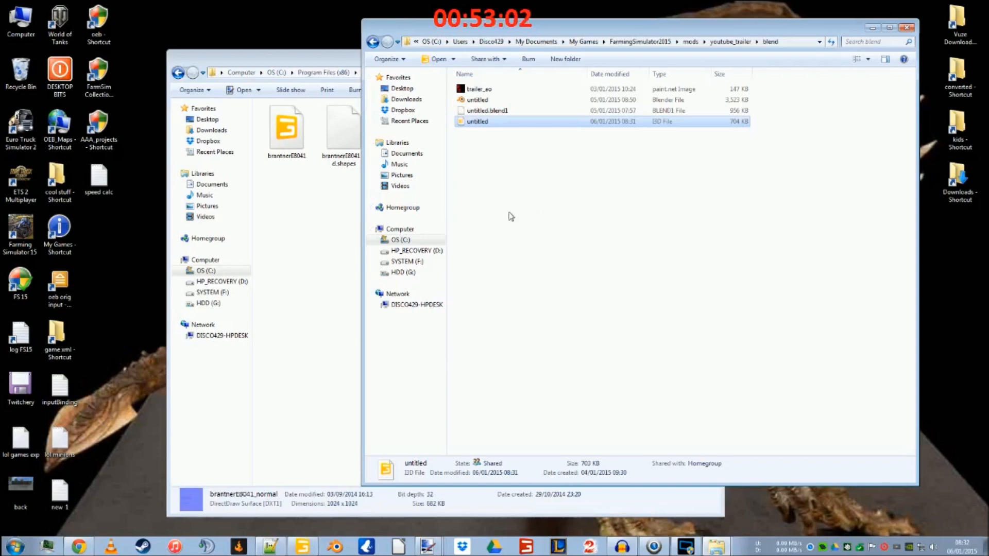
Step: Restore the OEB_BigM500 folder from the Recycle Bin onto the desktop
{"action": "double_click", "coordinate": [20, 72]}
{"action": "left_click_drag", "start_coordinate": [321, 146], "coordinate": [137, 237]}
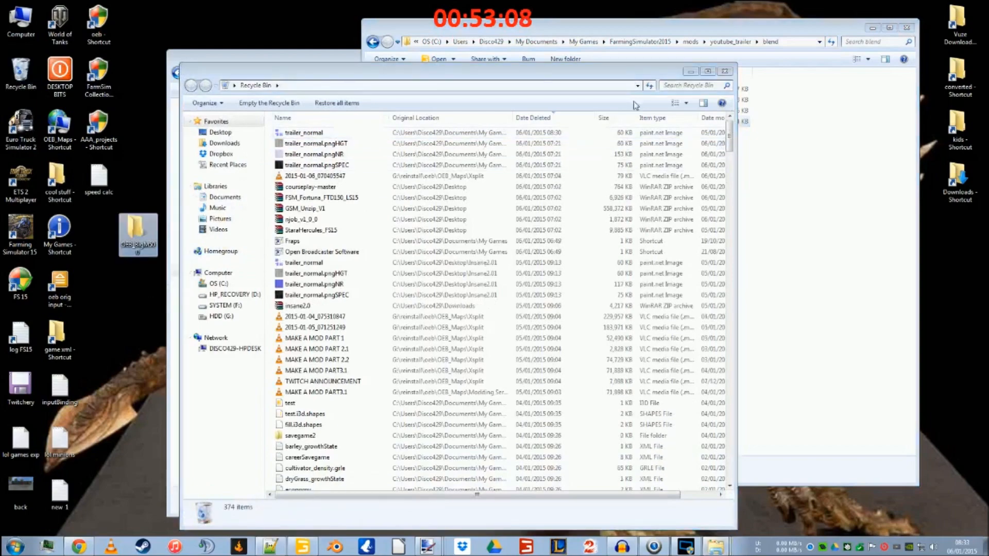
{"action": "left_click", "coordinate": [724, 71]}
Step: Check the contents of the OEB_BigM500 folder and delete the folder from the desktop
{"action": "double_click", "coordinate": [136, 229]}
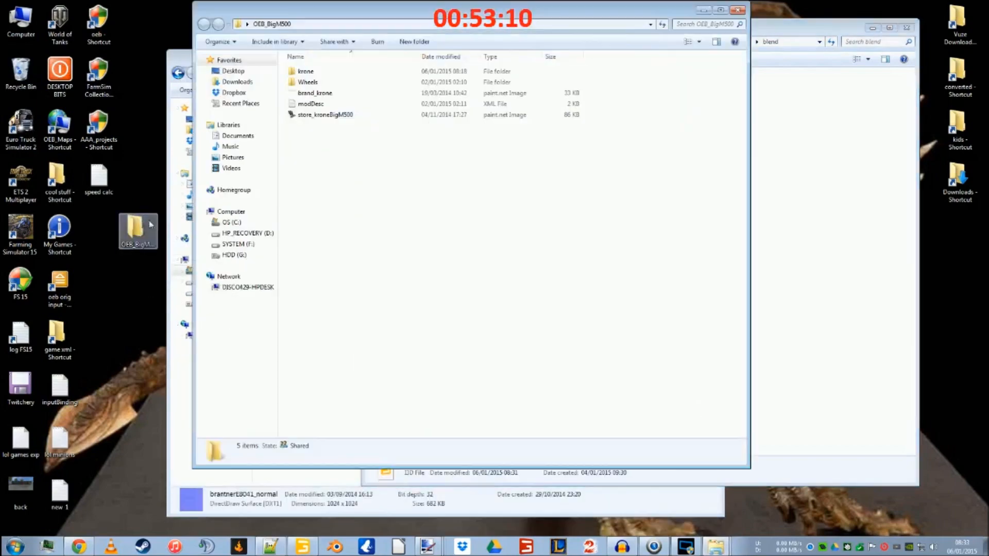
{"action": "left_click", "coordinate": [737, 10]}
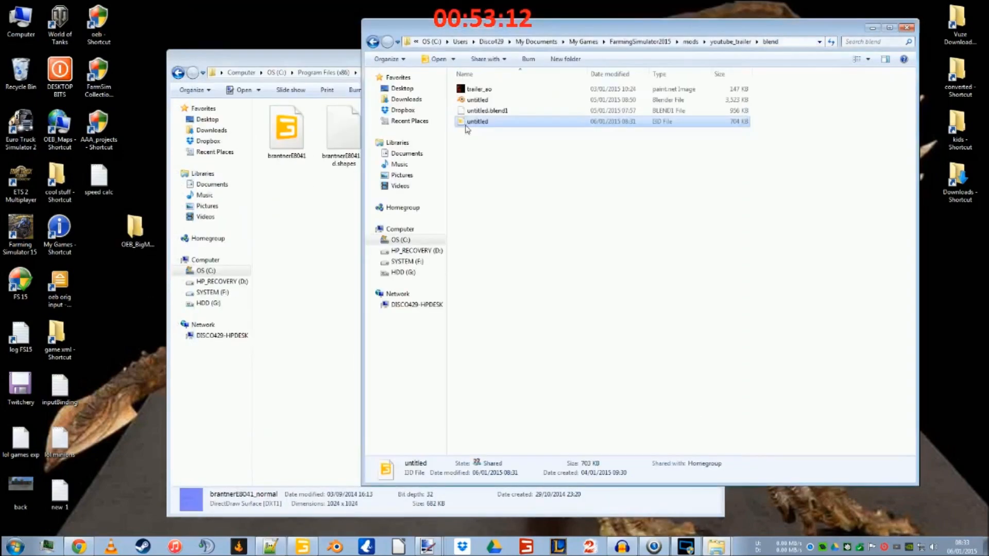
{"action": "left_click", "coordinate": [148, 232]}
{"action": "key", "text": "Delete"}
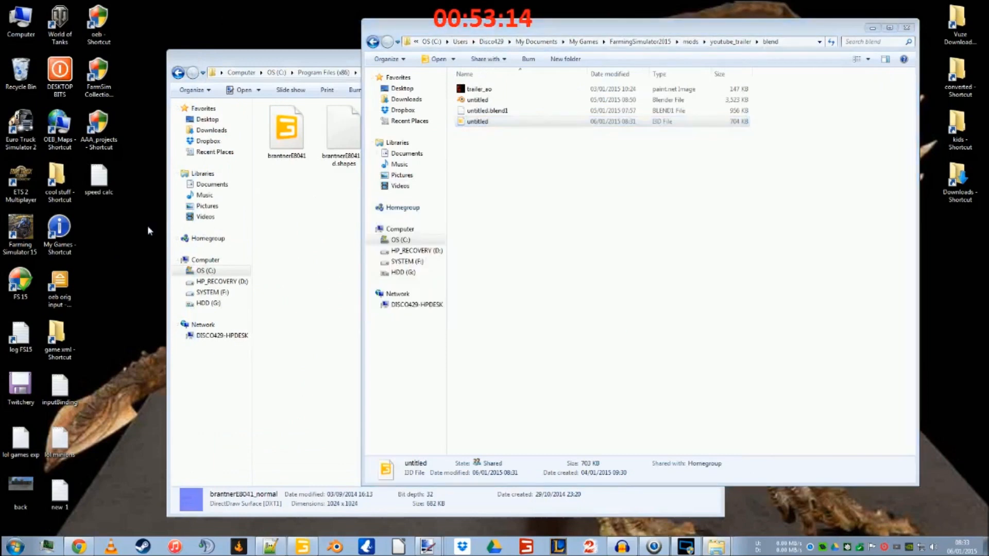
Step: Check the contents of the krone folder inside OEB_BigM500.zip on the desktop and close the archive
{"action": "left_click", "coordinate": [311, 62]}
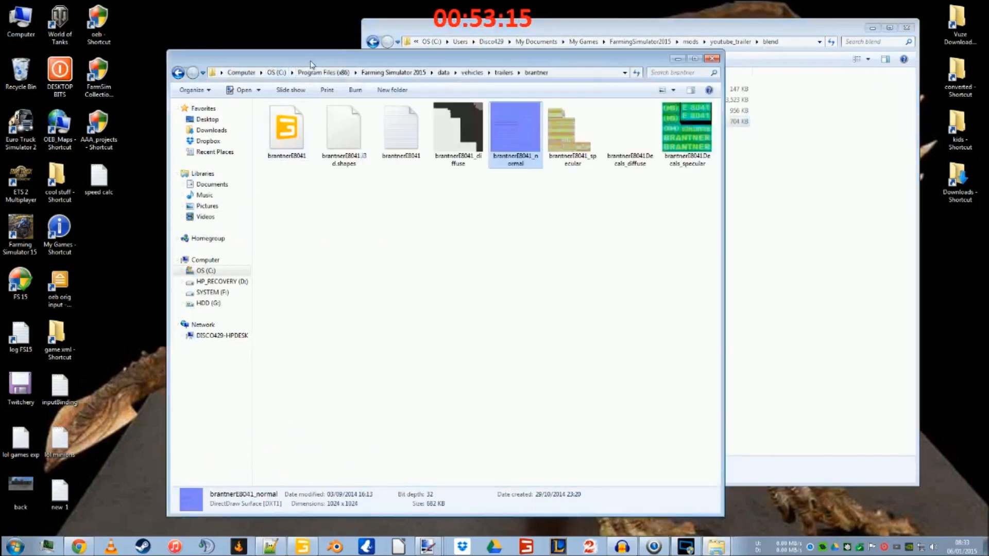
{"action": "left_click", "coordinate": [678, 58]}
{"action": "double_click", "coordinate": [340, 166]}
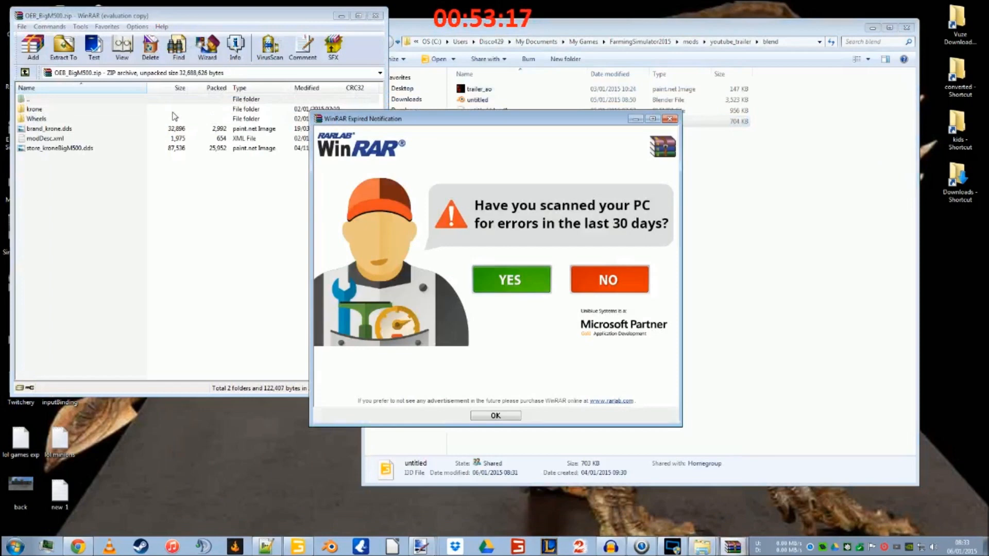
{"action": "left_click", "coordinate": [671, 121]}
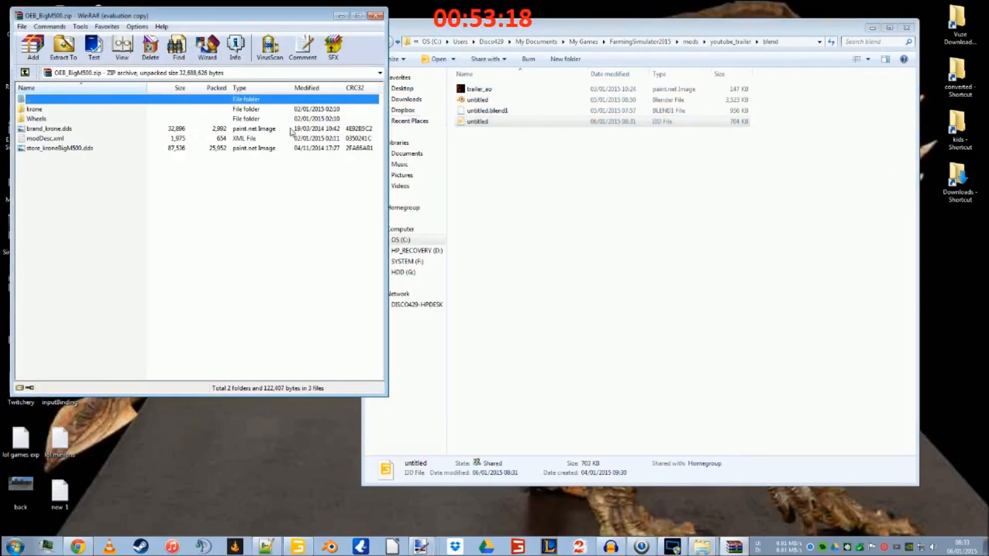
{"action": "double_click", "coordinate": [36, 111]}
{"action": "left_click", "coordinate": [61, 266]}
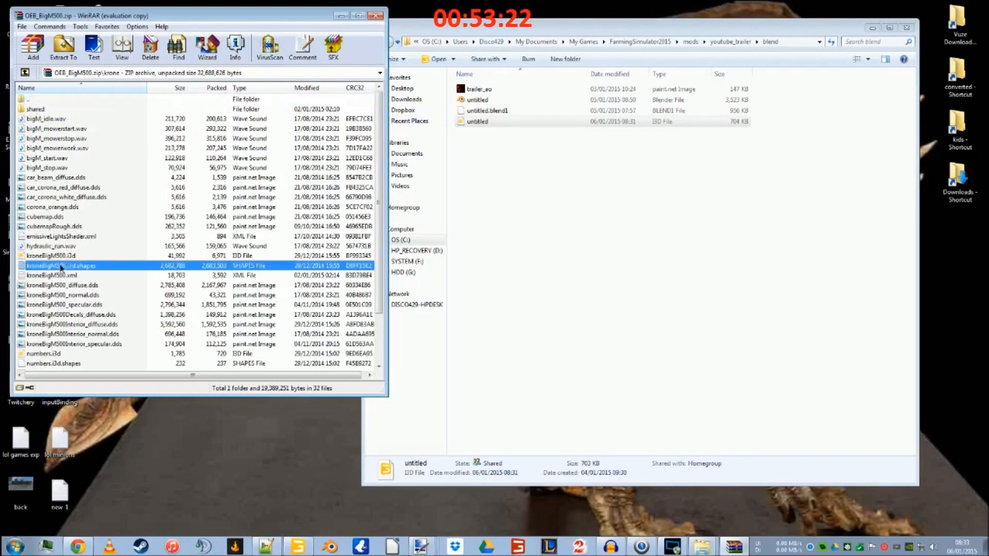
{"action": "left_click", "coordinate": [376, 16]}
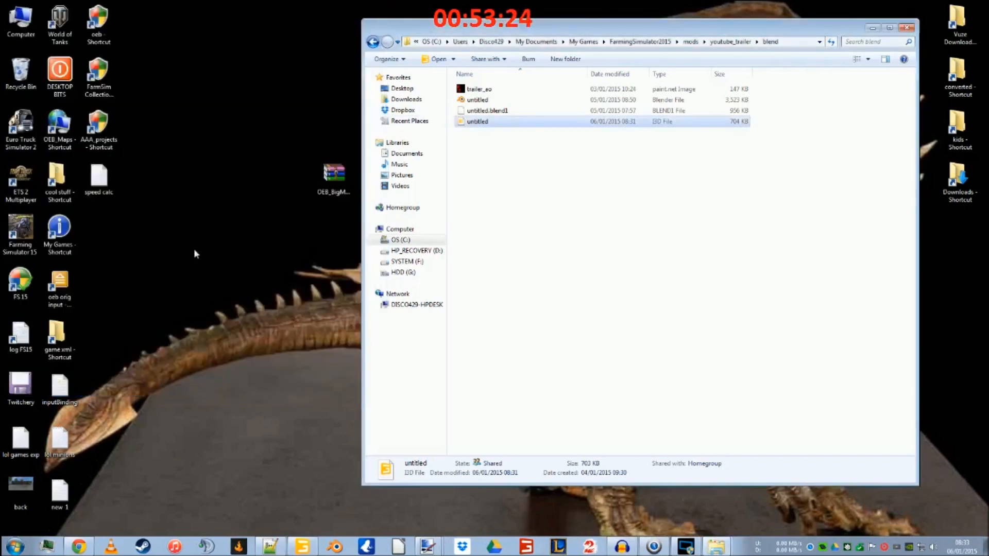
Step: Check the mods folder of testing2 in oeb orig input and return to oeb orig input
{"action": "double_click", "coordinate": [74, 270]}
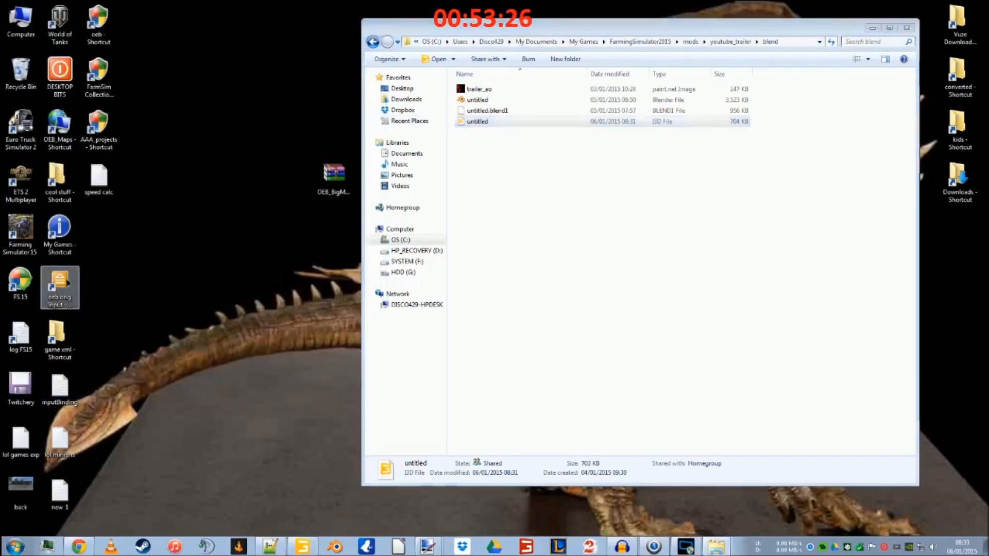
{"action": "left_click", "coordinate": [331, 150]}
{"action": "double_click", "coordinate": [331, 150]}
{"action": "double_click", "coordinate": [318, 85]}
{"action": "double_click", "coordinate": [318, 85]}
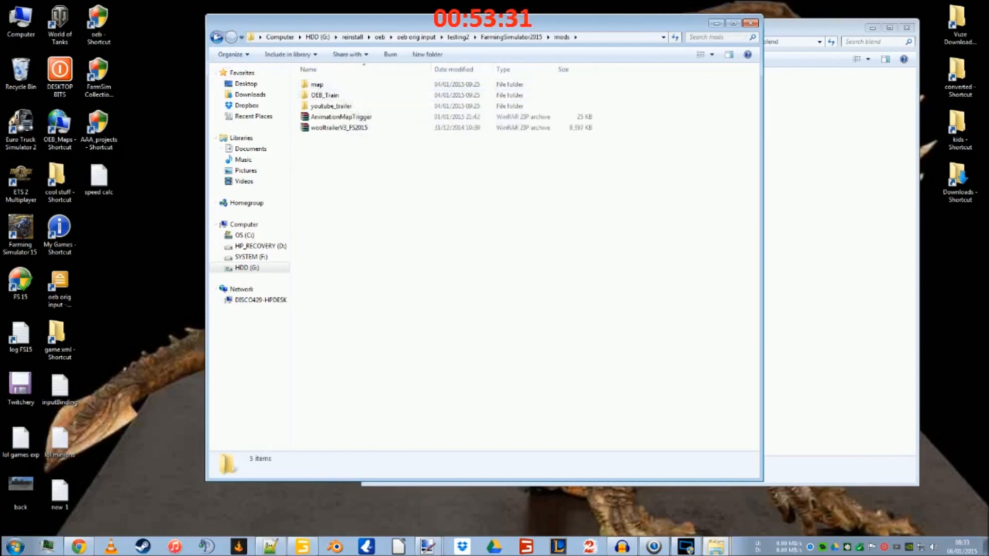
{"action": "key", "text": "BackSpace"}
{"action": "key", "text": "BackSpace"}
{"action": "key", "text": "BackSpace"}
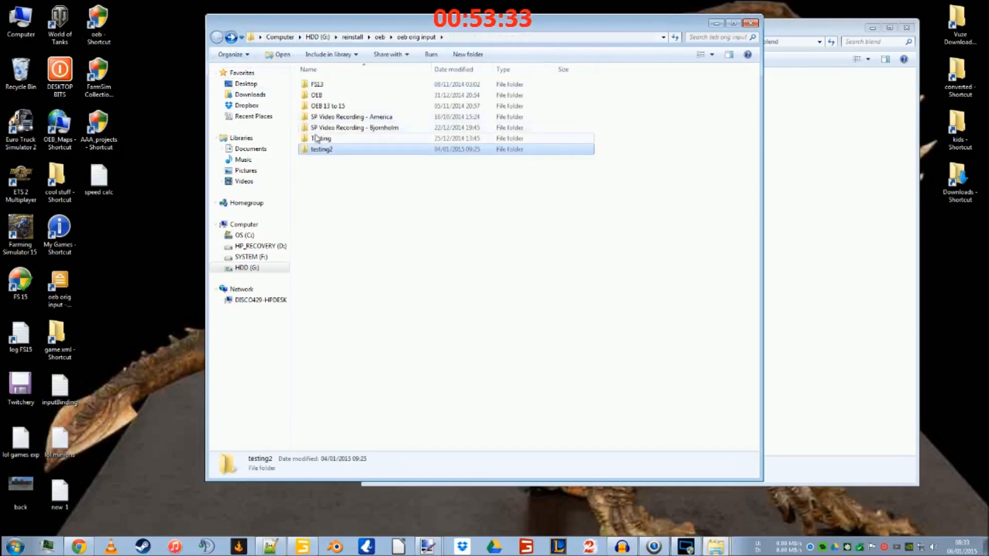
Step: Look through the Testing folder's FarmingSimulator2015 mods and return to oeb orig input
{"action": "double_click", "coordinate": [320, 140]}
{"action": "double_click", "coordinate": [346, 85]}
{"action": "double_click", "coordinate": [330, 86]}
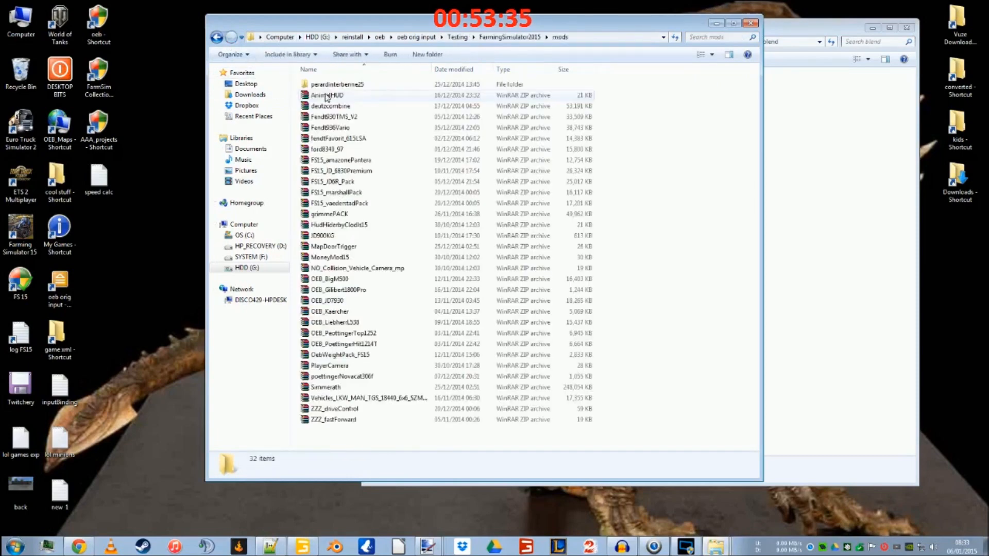
{"action": "left_click", "coordinate": [218, 39]}
{"action": "left_click", "coordinate": [218, 39]}
{"action": "left_click", "coordinate": [219, 39]}
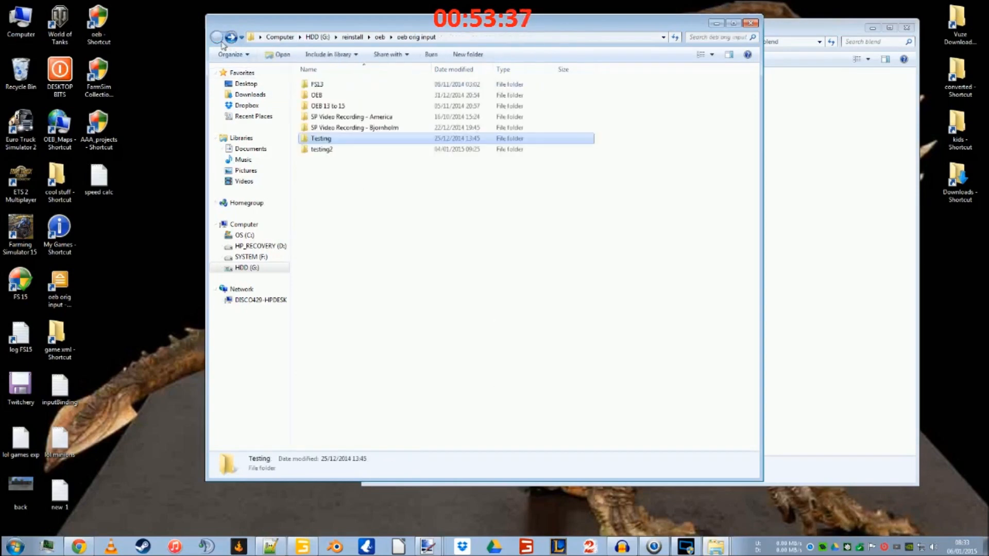
Step: Look through the OEB folder's FarmingSimulator2015 mods for a suitable example mod and return to oeb orig input
{"action": "double_click", "coordinate": [312, 95]}
{"action": "double_click", "coordinate": [329, 85]}
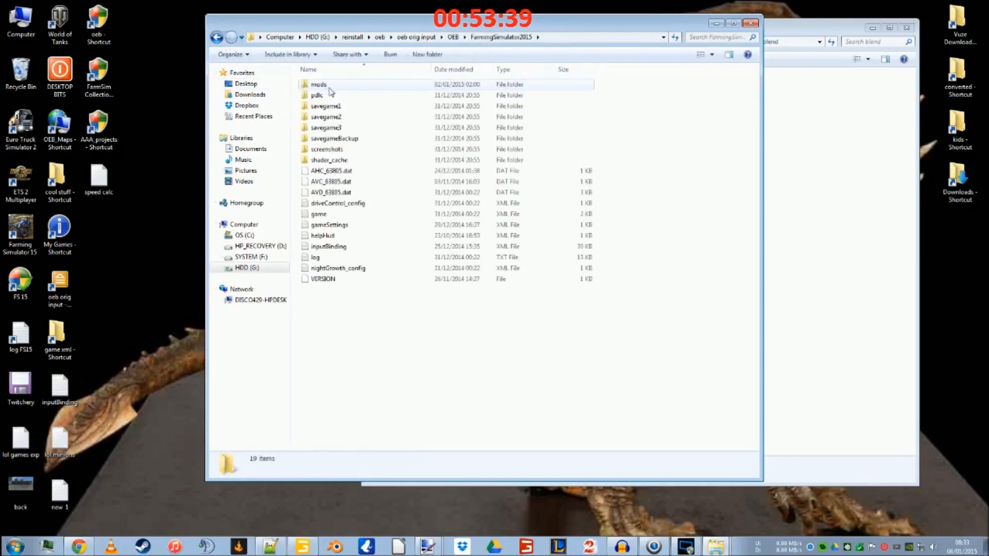
{"action": "double_click", "coordinate": [331, 85]}
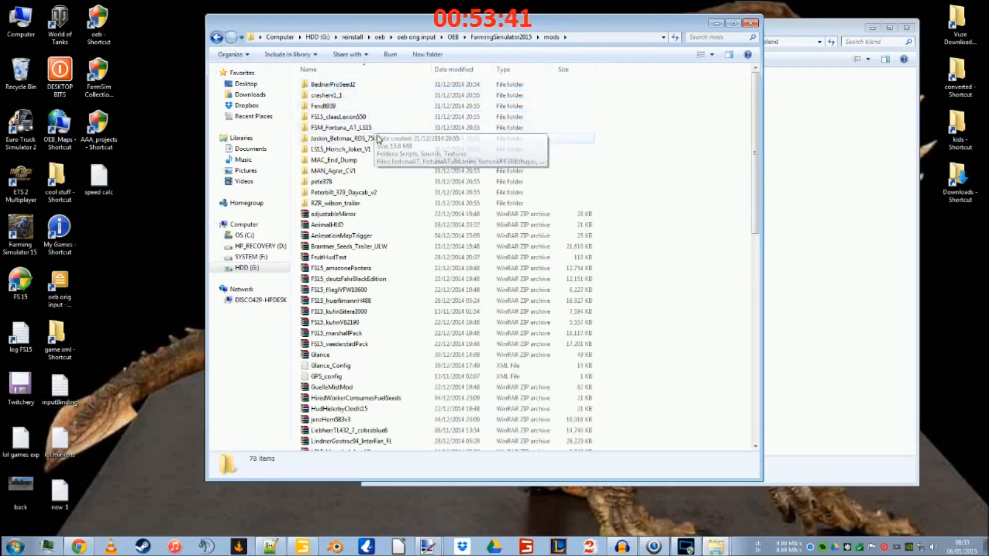
{"action": "scroll", "coordinate": [388, 325], "scroll_direction": "down", "scroll_amount": 6}
{"action": "scroll", "coordinate": [390, 338], "scroll_direction": "down", "scroll_amount": 5}
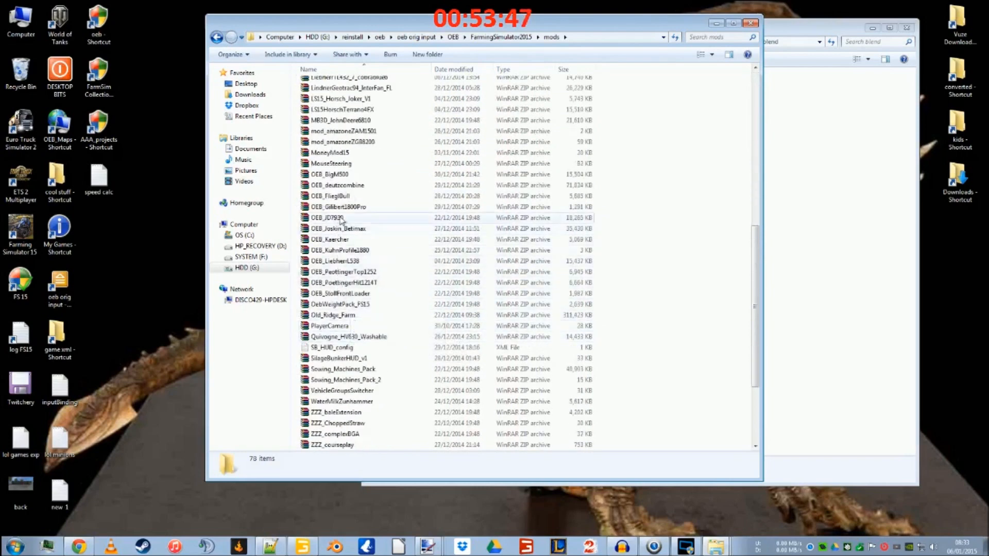
{"action": "scroll", "coordinate": [381, 251], "scroll_direction": "up", "scroll_amount": 10}
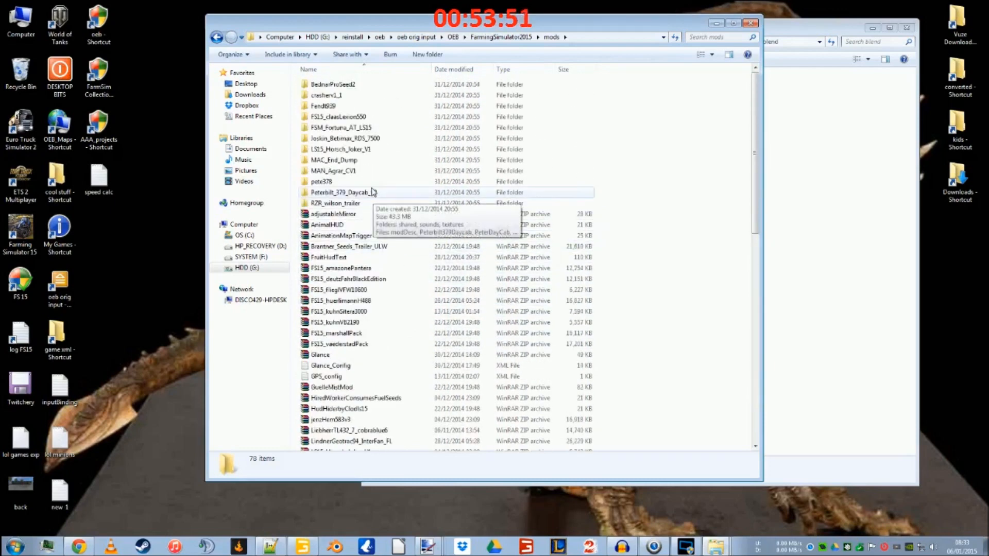
{"action": "left_click", "coordinate": [223, 38]}
{"action": "left_click", "coordinate": [223, 38]}
{"action": "left_click", "coordinate": [223, 38]}
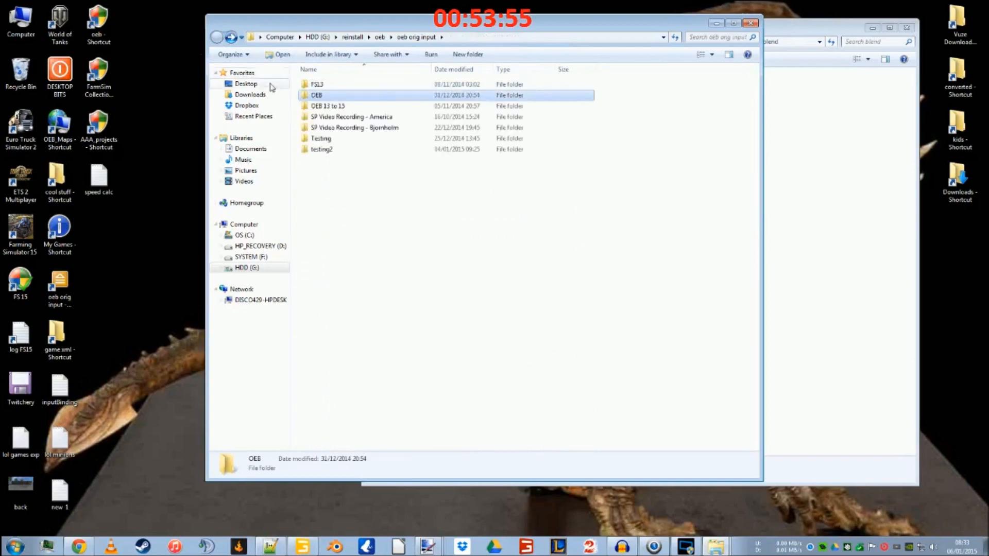
Step: Look through the FarmingSimulator2015 mods of SP Video Recording - Bjornholm for a suitable example mod and leave the mods folder
{"action": "double_click", "coordinate": [346, 128]}
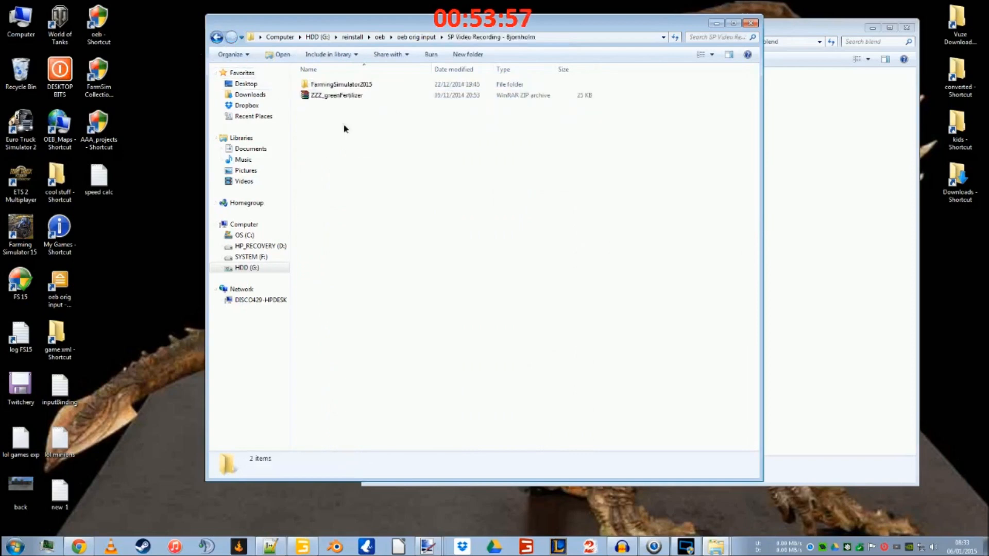
{"action": "double_click", "coordinate": [334, 85]}
{"action": "double_click", "coordinate": [323, 97]}
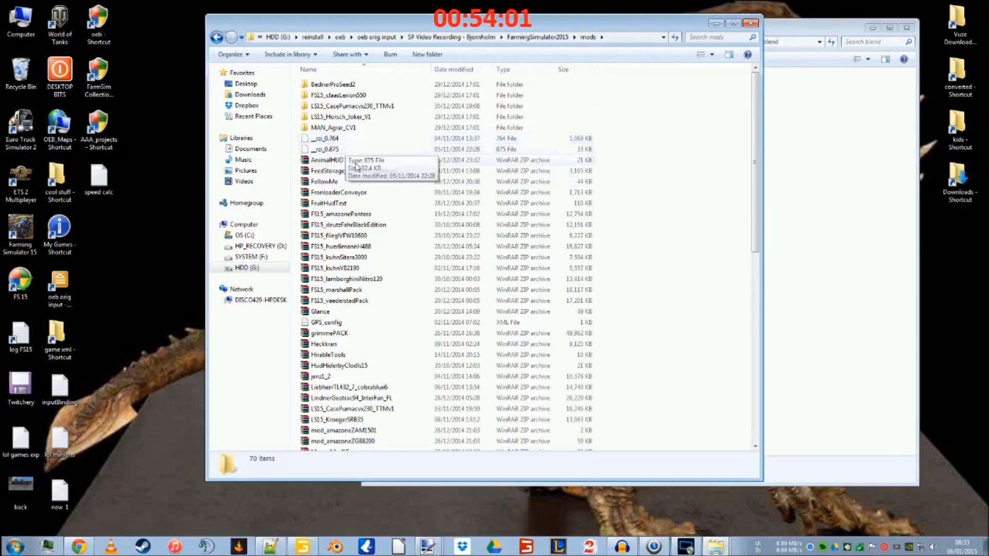
{"action": "scroll", "coordinate": [384, 245], "scroll_direction": "down", "scroll_amount": 2}
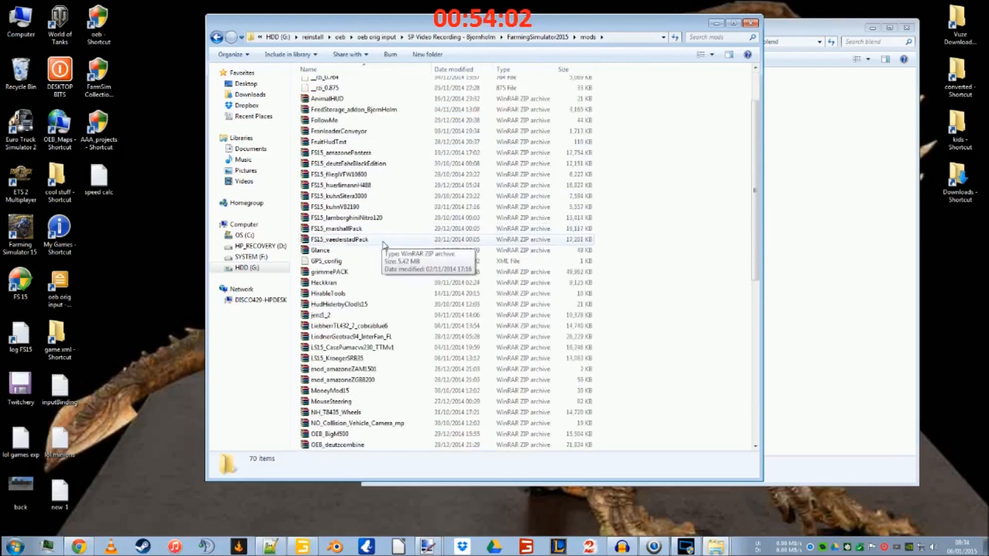
{"action": "scroll", "coordinate": [384, 245], "scroll_direction": "down", "scroll_amount": 4}
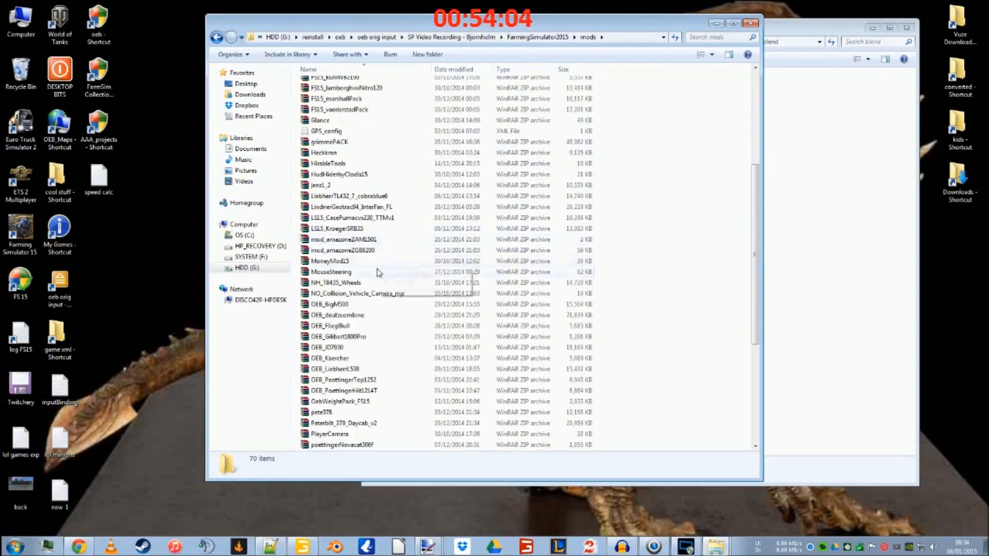
{"action": "scroll", "coordinate": [380, 363], "scroll_direction": "down", "scroll_amount": 6}
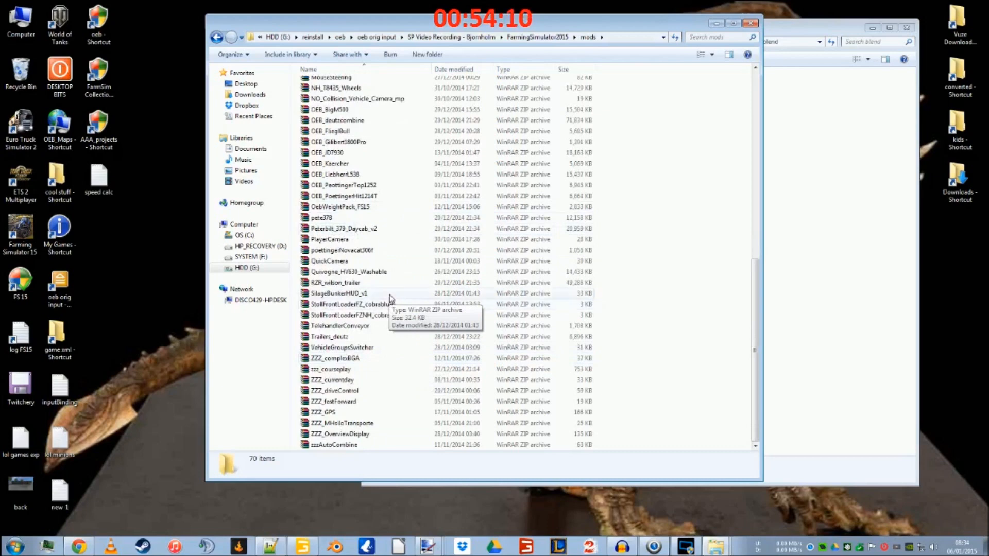
{"action": "left_click", "coordinate": [216, 38]}
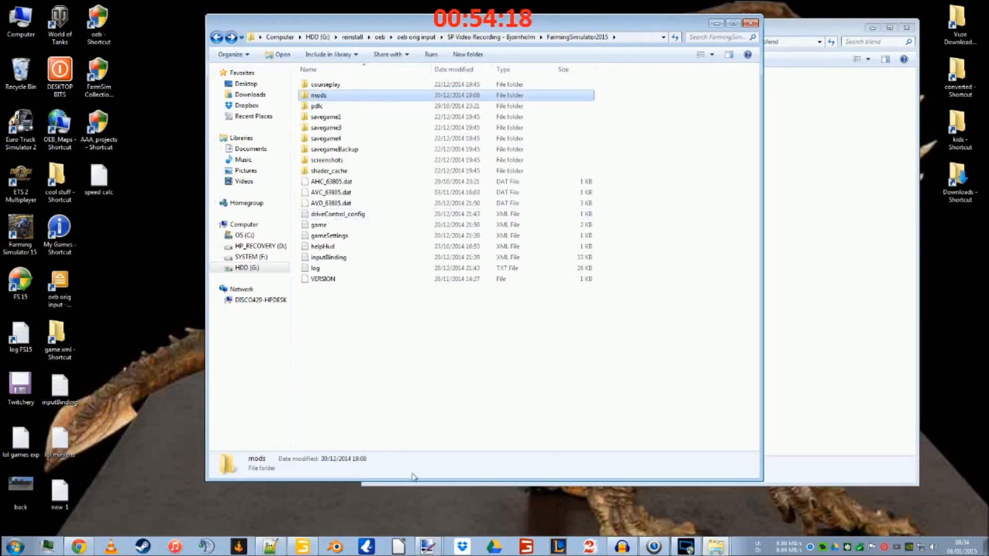
Step: Open the Dropbox folder, check the aaaCompleted folder within OEB Dropbox, and return to its parent folder
{"action": "left_click", "coordinate": [457, 550]}
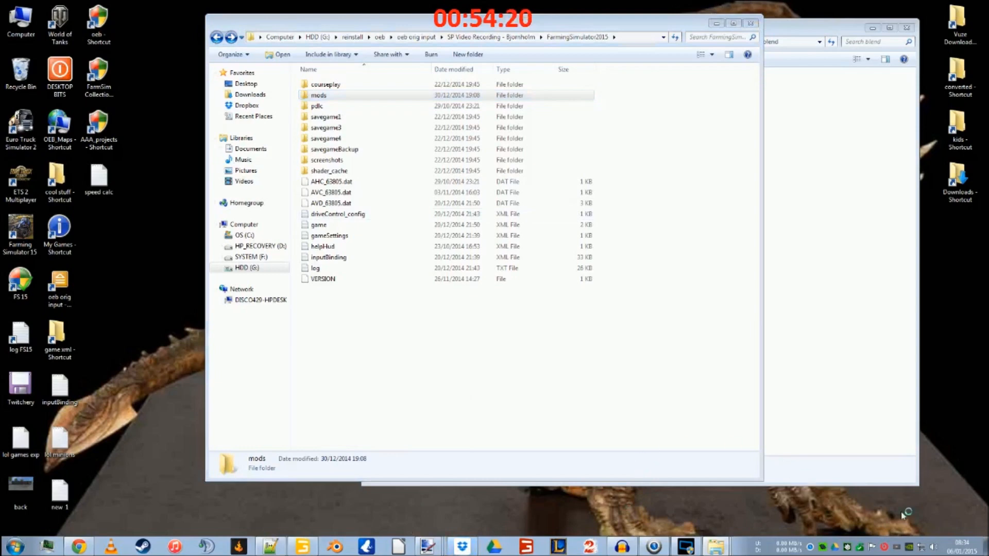
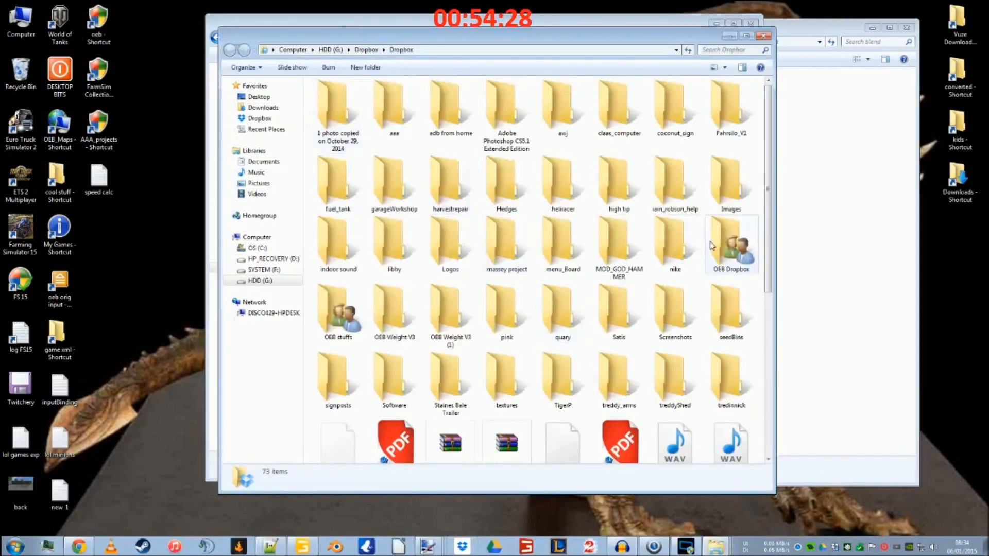
{"action": "double_click", "coordinate": [713, 242]}
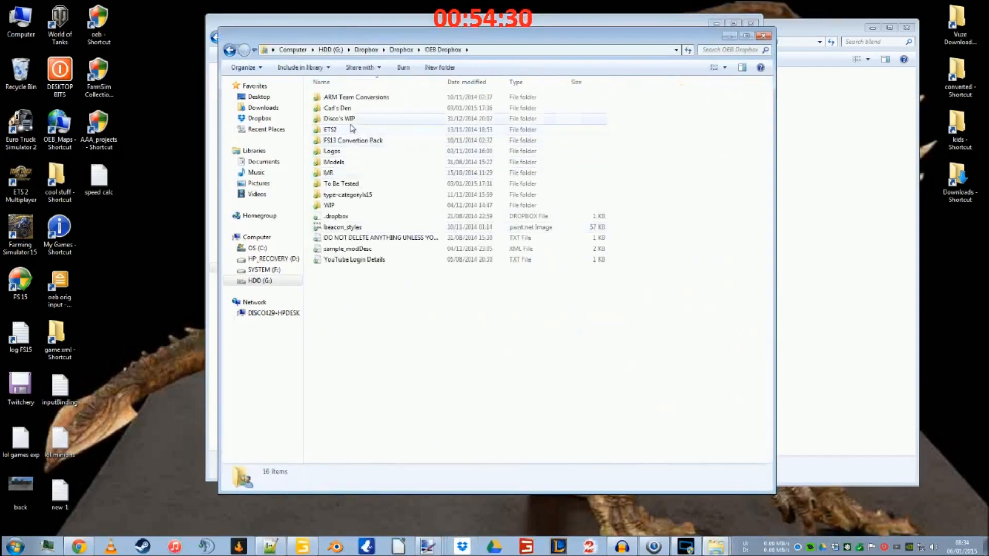
{"action": "double_click", "coordinate": [351, 126]}
{"action": "double_click", "coordinate": [353, 99]}
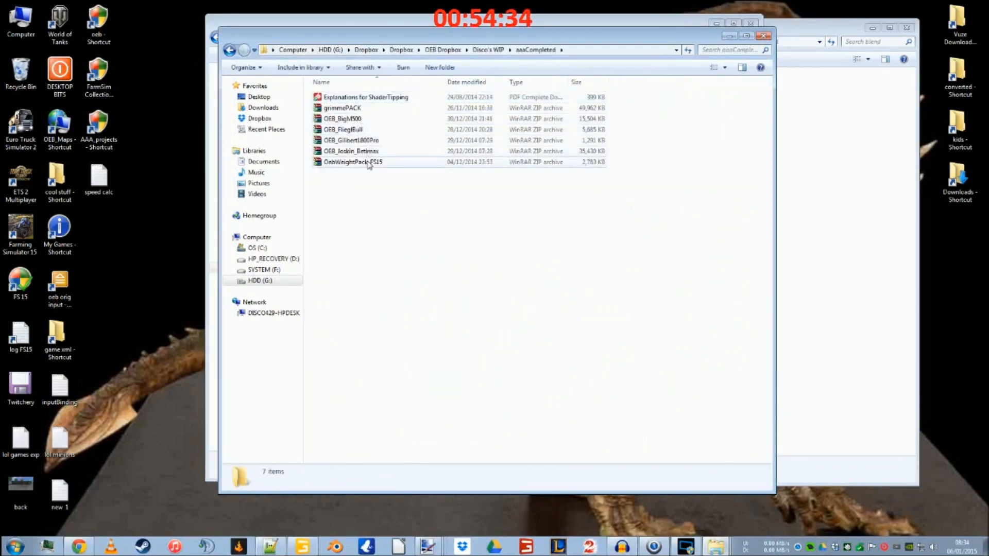
{"action": "left_click", "coordinate": [233, 51]}
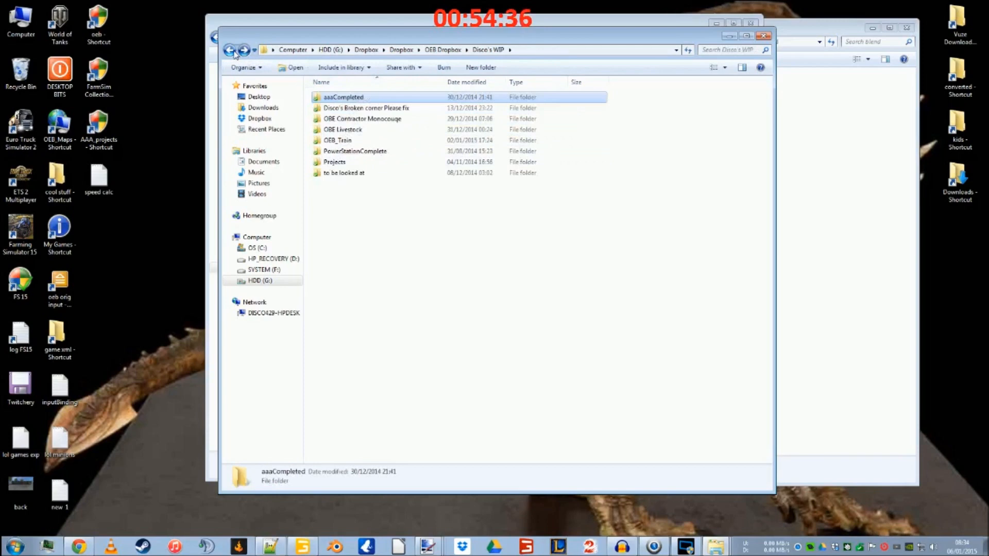
Step: Open Livestock_trailer.i3d from the OBE_Livestock_Trailer folder inside OBE Livestock for text editing in Notepad++
{"action": "double_click", "coordinate": [329, 129]}
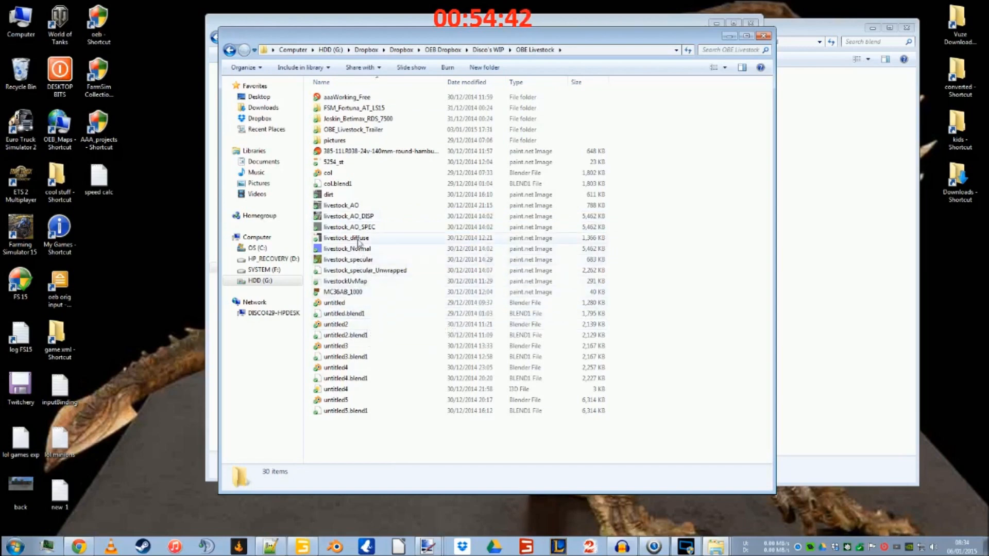
{"action": "double_click", "coordinate": [349, 126]}
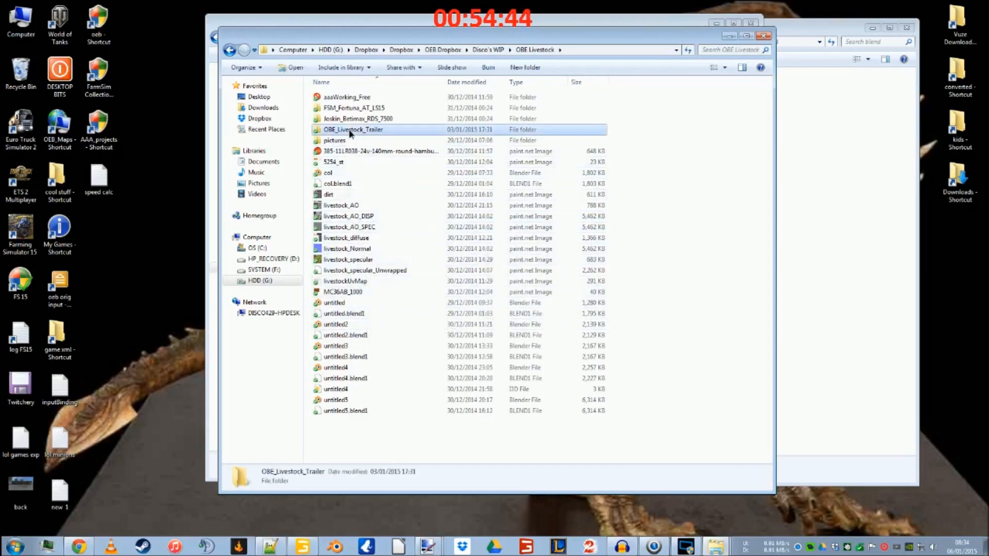
{"action": "right_click", "coordinate": [341, 120]}
{"action": "left_click", "coordinate": [383, 161]}
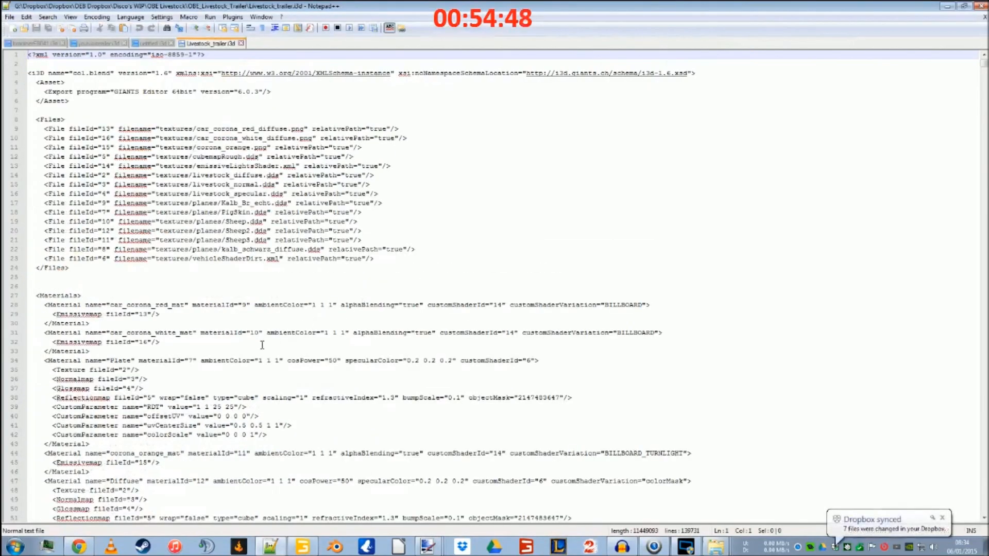
Step: Examine the material entries and the Vertices attributes of the Cube.014 and Mesh triangle sets in Livestock_trailer.i3d
{"action": "scroll", "coordinate": [243, 321], "scroll_direction": "down", "scroll_amount": 18}
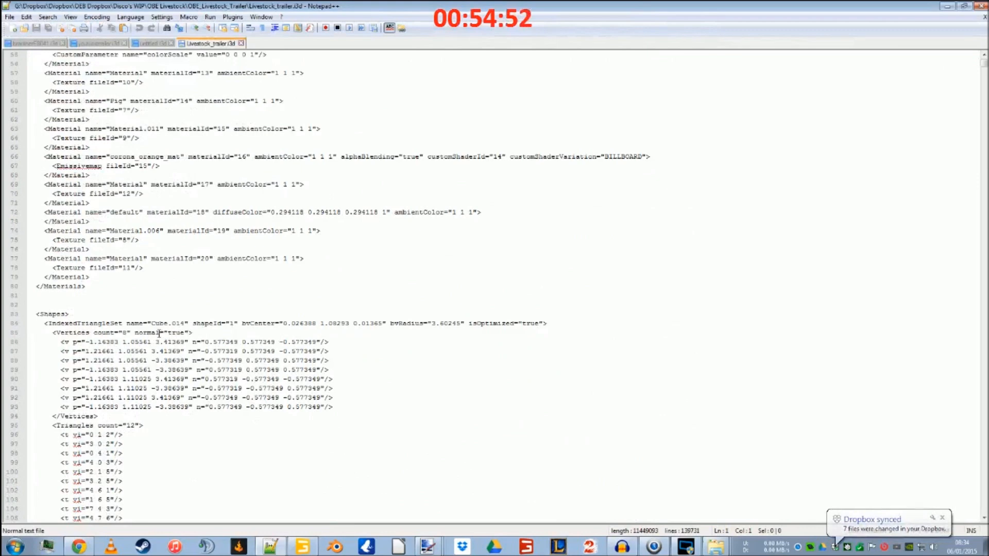
{"action": "left_click", "coordinate": [159, 333]}
{"action": "scroll", "coordinate": [218, 365], "scroll_direction": "down", "scroll_amount": 6}
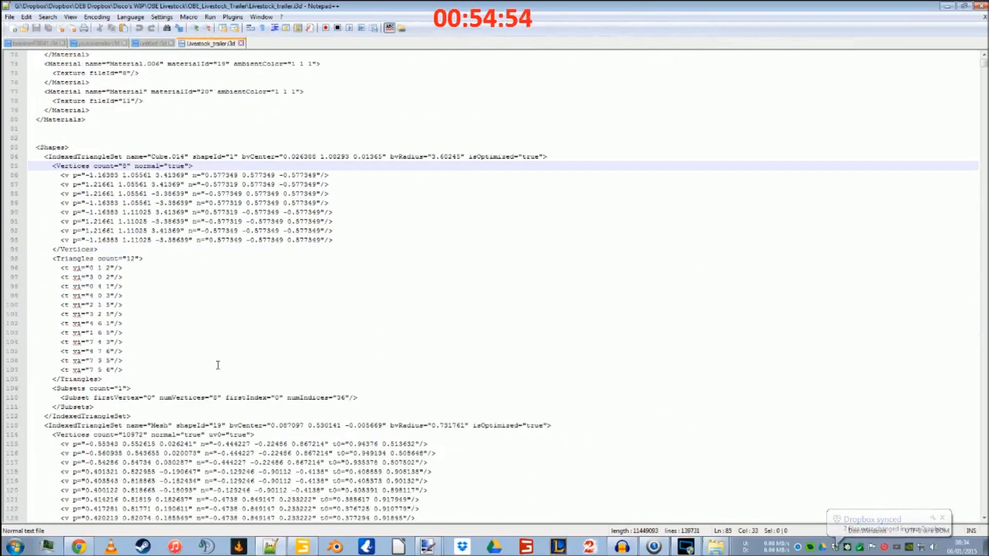
{"action": "scroll", "coordinate": [218, 365], "scroll_direction": "down", "scroll_amount": 6}
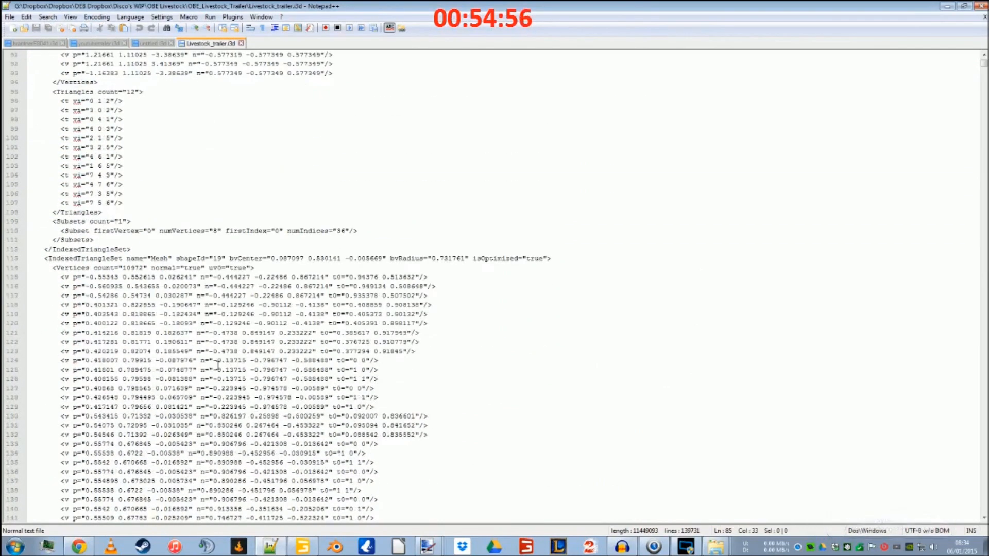
{"action": "scroll", "coordinate": [218, 364], "scroll_direction": "down", "scroll_amount": 19}
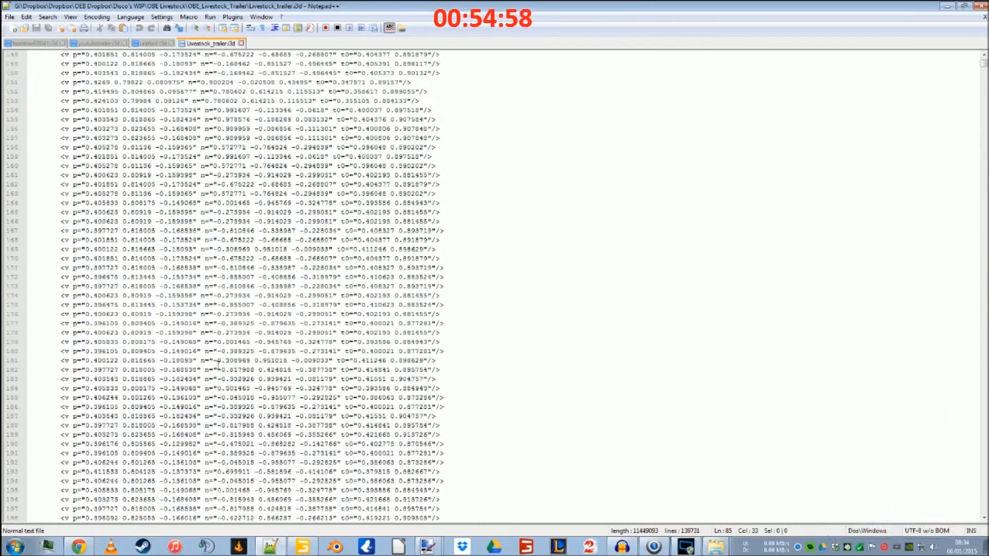
{"action": "scroll", "coordinate": [252, 312], "scroll_direction": "up", "scroll_amount": 20}
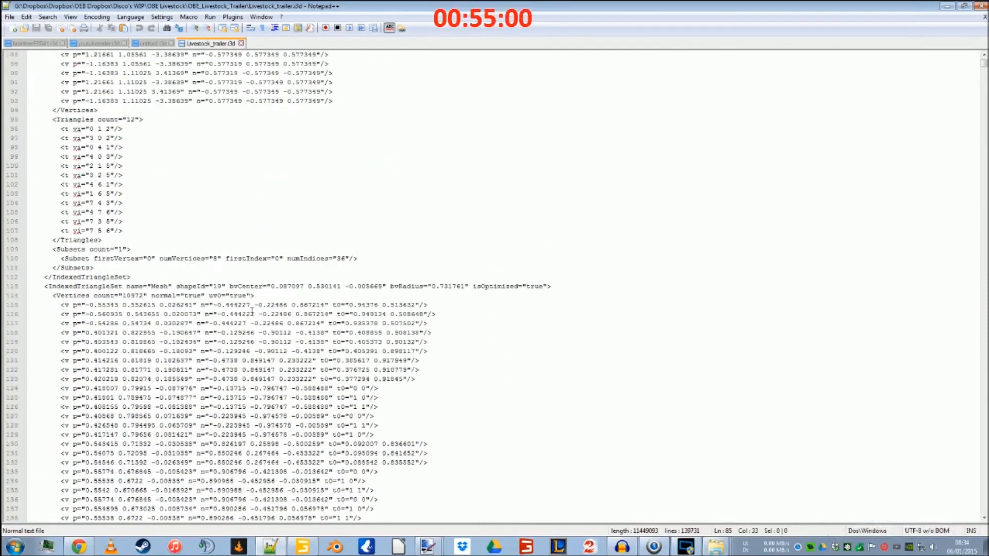
{"action": "left_click", "coordinate": [170, 287]}
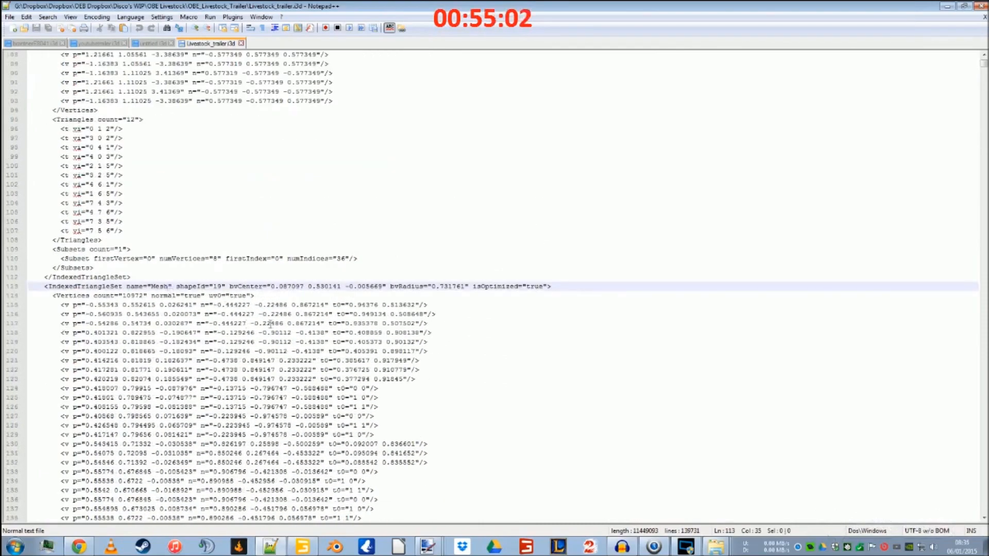
Step: Switch to the livestock trailer scene in GIANTS Editor and examine the shape attributes of OBE_Livestock and its Body node
{"action": "left_click", "coordinate": [945, 7]}
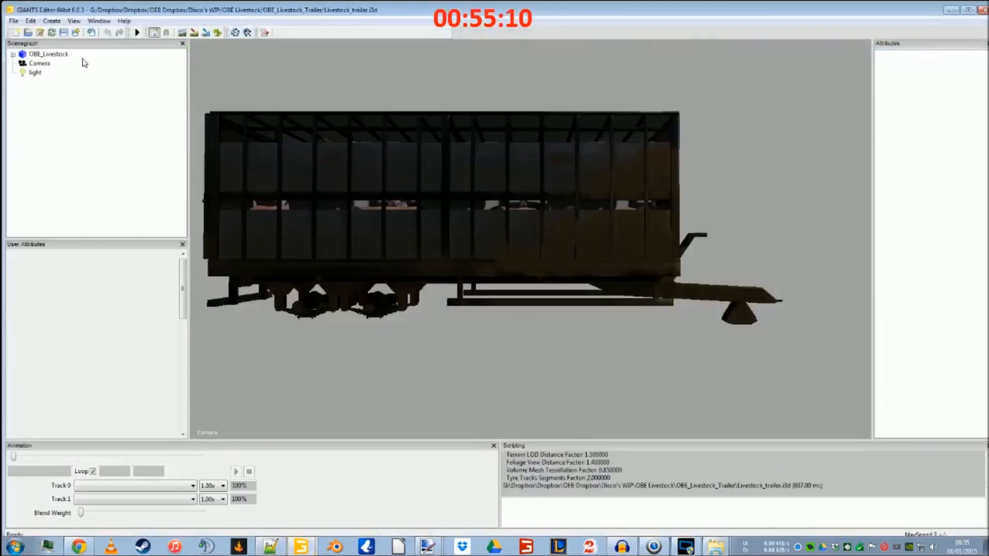
{"action": "left_click", "coordinate": [52, 55]}
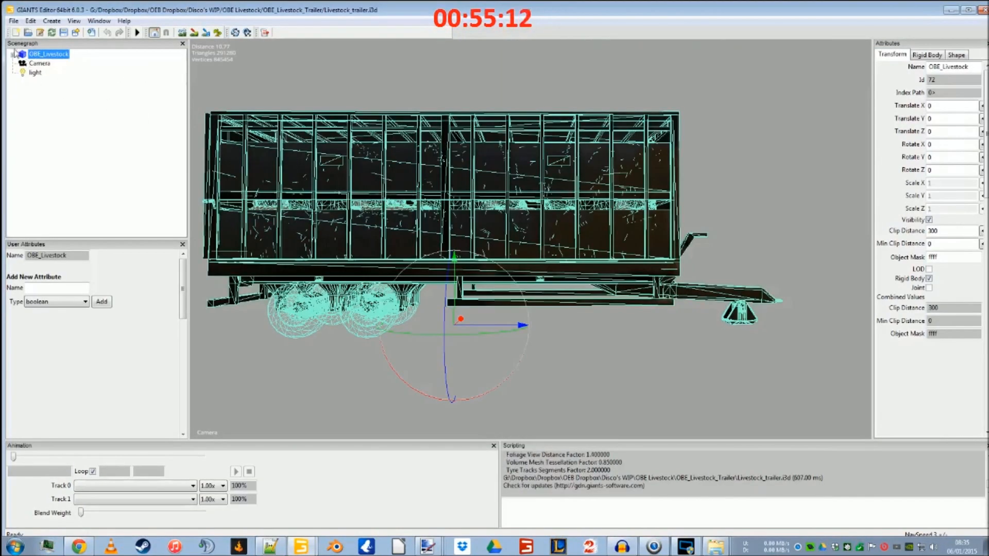
{"action": "left_click", "coordinate": [957, 55]}
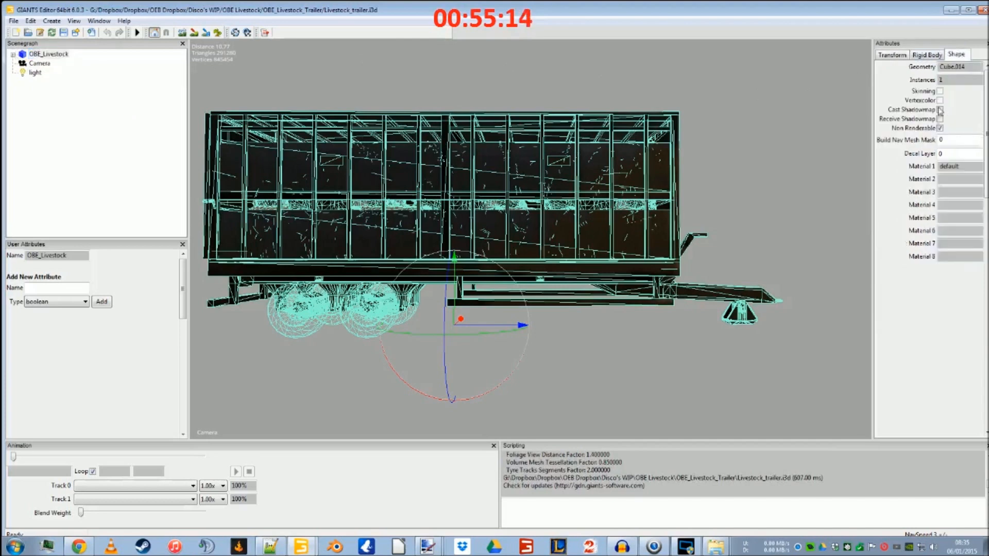
{"action": "left_click", "coordinate": [13, 54]}
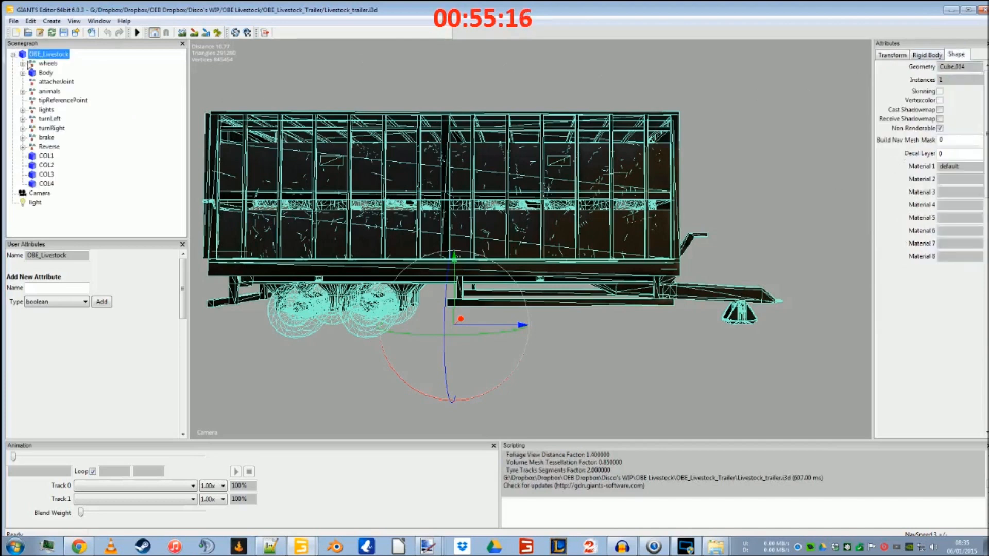
{"action": "left_click", "coordinate": [48, 64]}
{"action": "left_click", "coordinate": [43, 73]}
{"action": "left_click", "coordinate": [921, 54]}
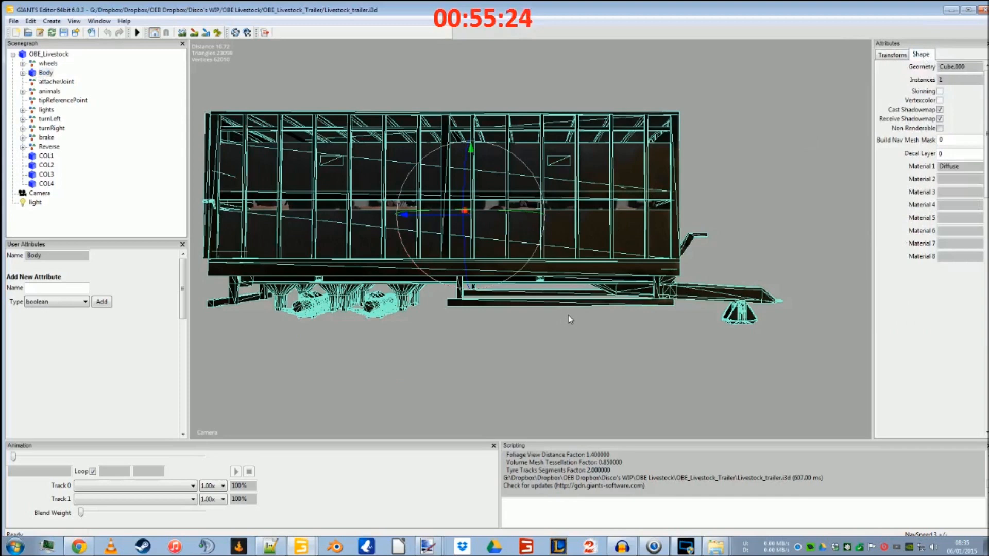
Step: Paste two extra lights into the scene, inspect the lit trailer from its drawbar end, and close the file without saving
{"action": "key", "text": "ctrl+v"}
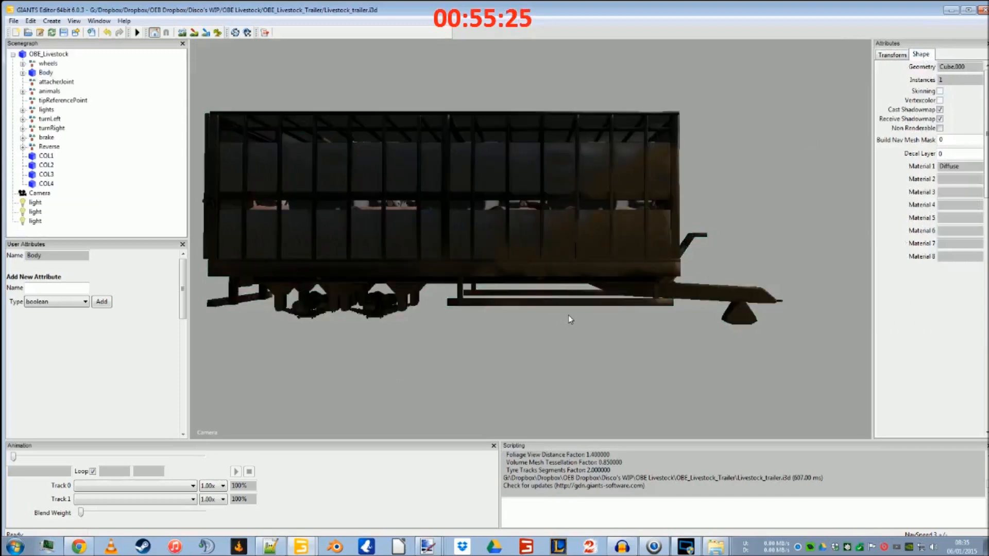
{"action": "left_click_drag", "start_coordinate": [637, 350], "coordinate": [442, 334], "text": "alt"}
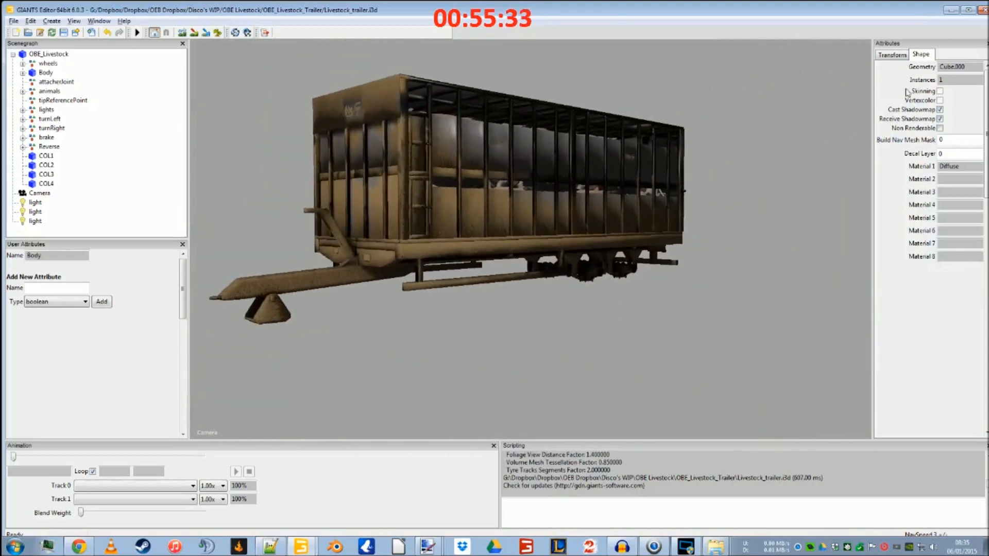
{"action": "left_click", "coordinate": [985, 10]}
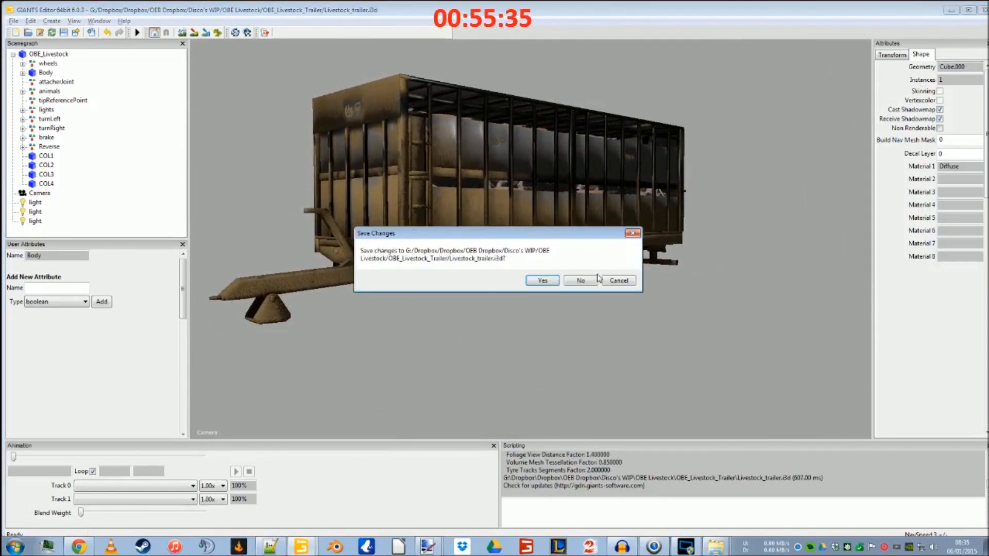
{"action": "left_click", "coordinate": [580, 280]}
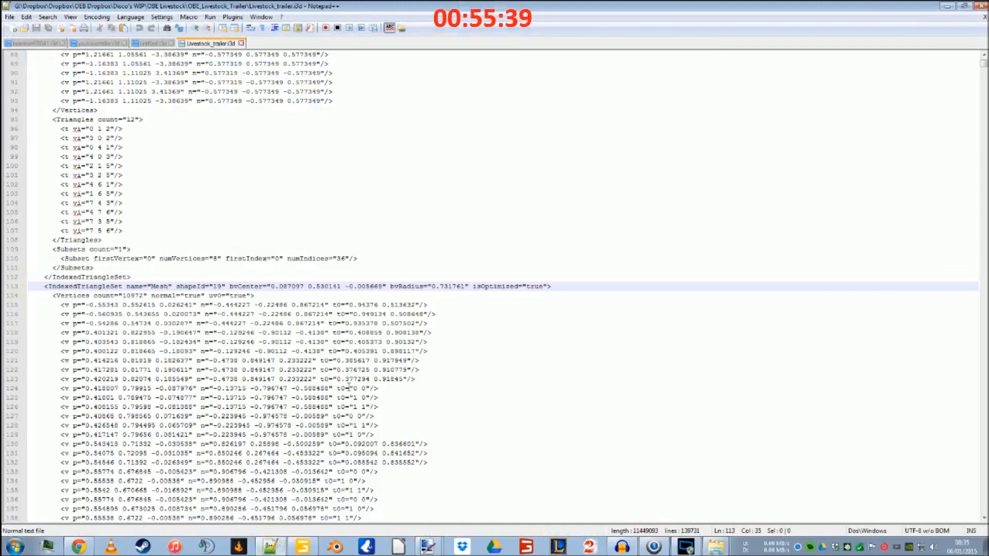
Step: Close Livestock_trailer.i3d in Notepad++ and view the materials and first Vertices line of youtubetrailer.i3d
{"action": "left_click", "coordinate": [241, 44]}
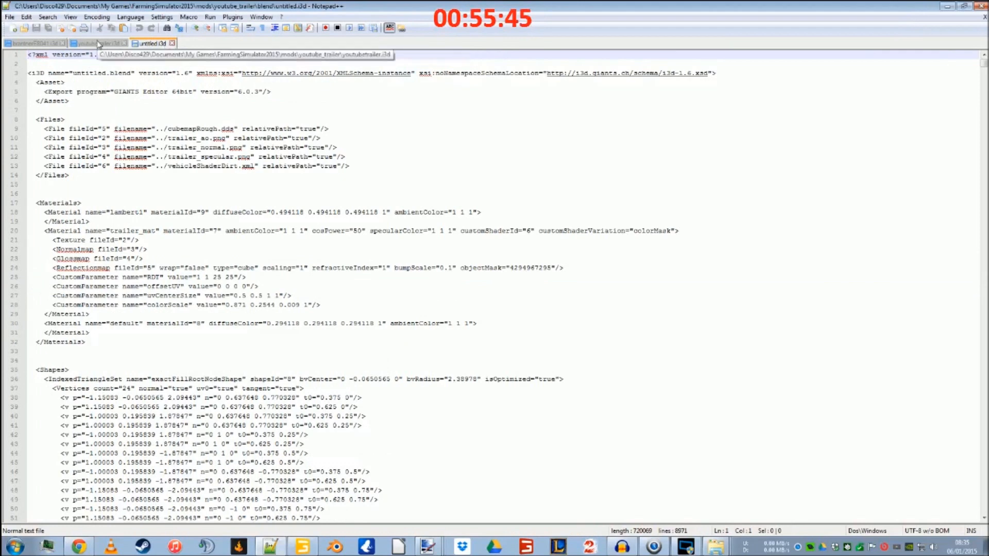
{"action": "left_click", "coordinate": [98, 44]}
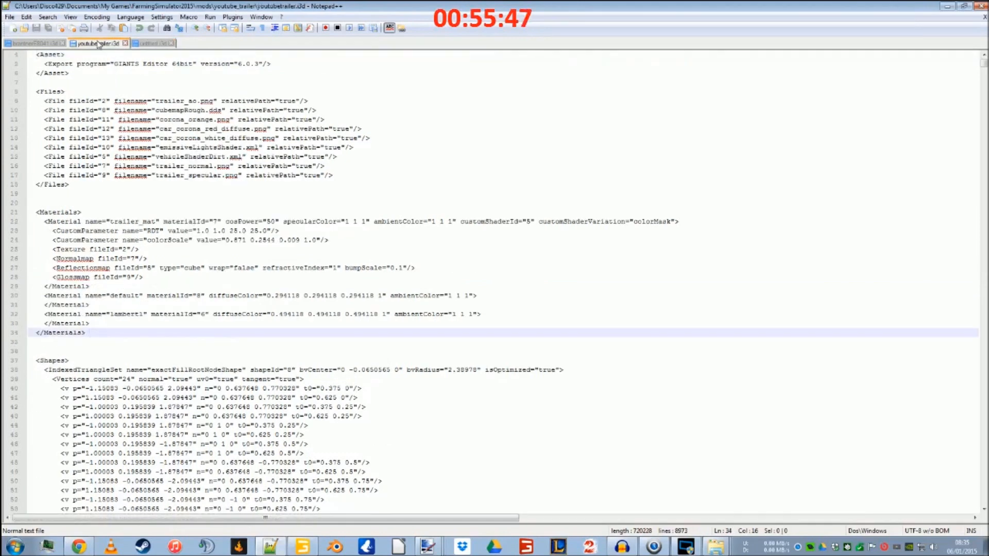
{"action": "scroll", "coordinate": [283, 340], "scroll_direction": "down", "scroll_amount": 2}
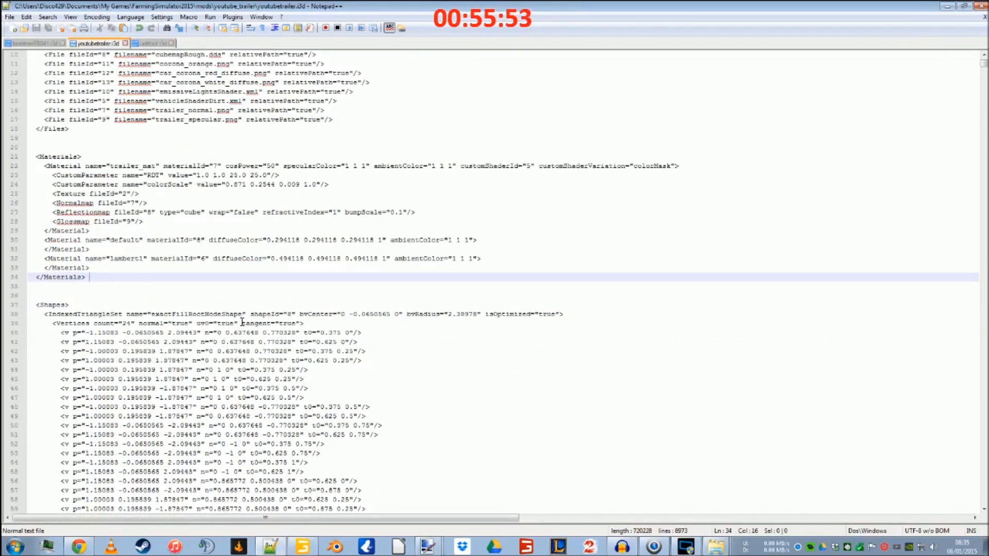
Step: Switch to the file explorer and go up from the blend folder to the youtube_trailer mod folder
{"action": "left_click", "coordinate": [946, 6]}
{"action": "left_click", "coordinate": [786, 29]}
{"action": "left_click", "coordinate": [705, 40]}
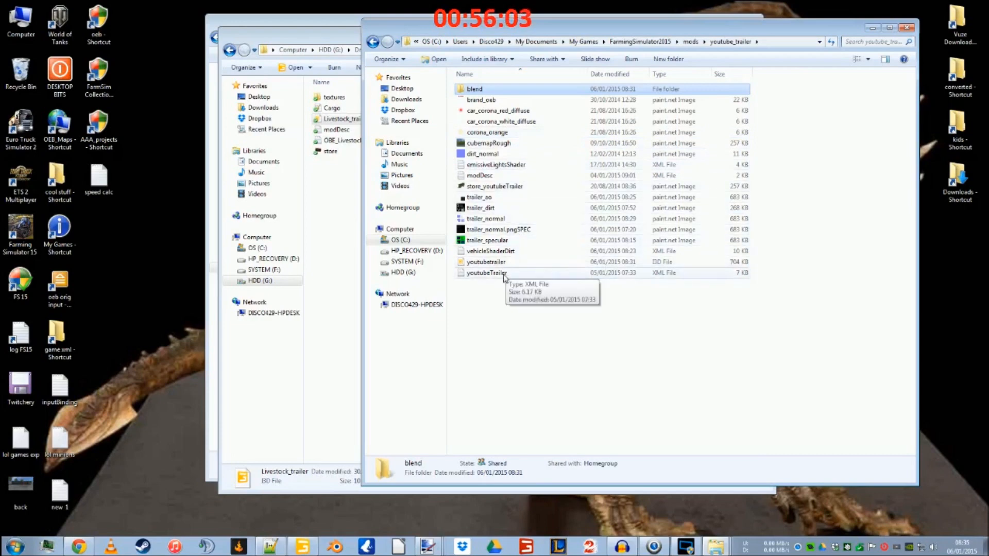
Step: Delete tangent="true" from the Vertices line of exactFillRootNodeShape in youtubetrailer.i3d and find the next normal="true" uv0="true" occurrence
{"action": "left_click", "coordinate": [303, 546]}
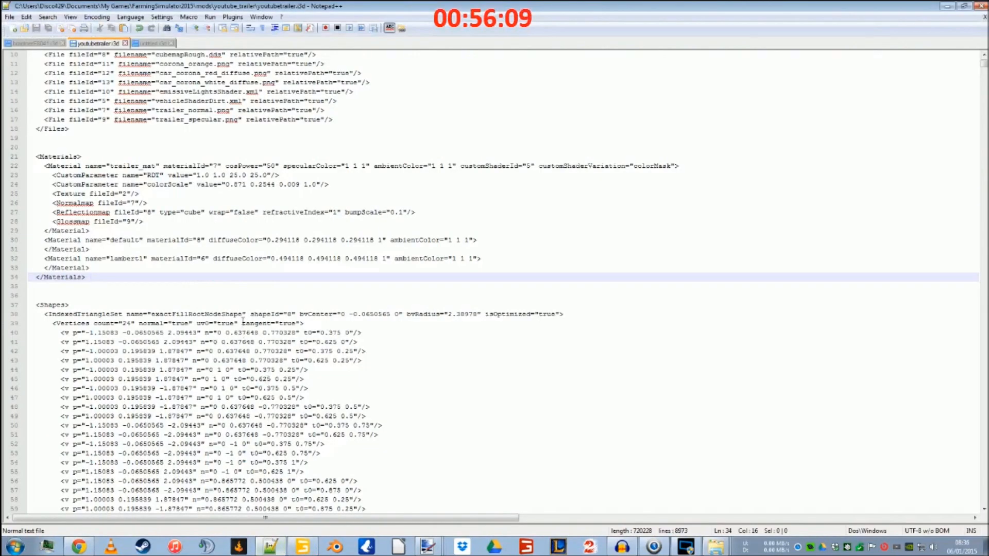
{"action": "left_click_drag", "start_coordinate": [238, 323], "coordinate": [301, 324]}
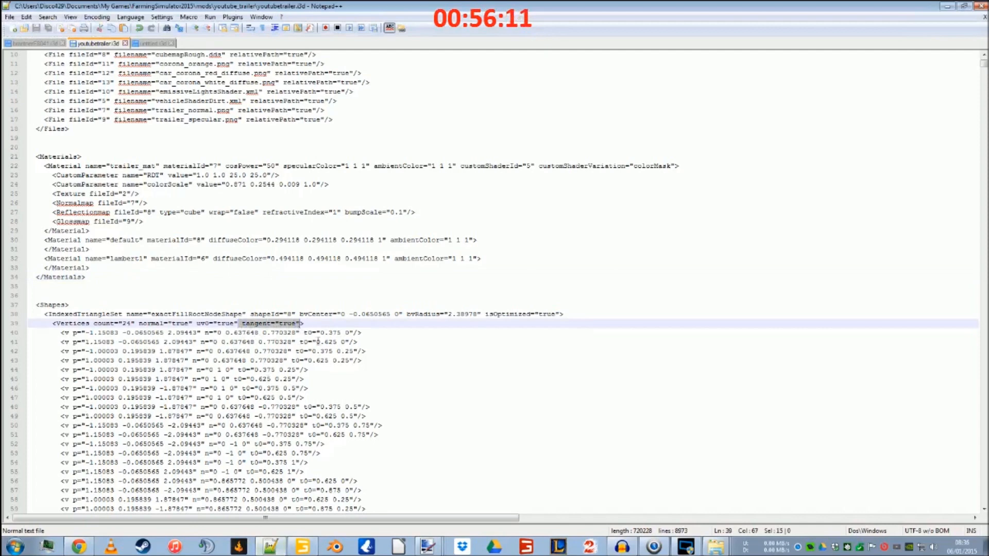
{"action": "key", "text": "Delete"}
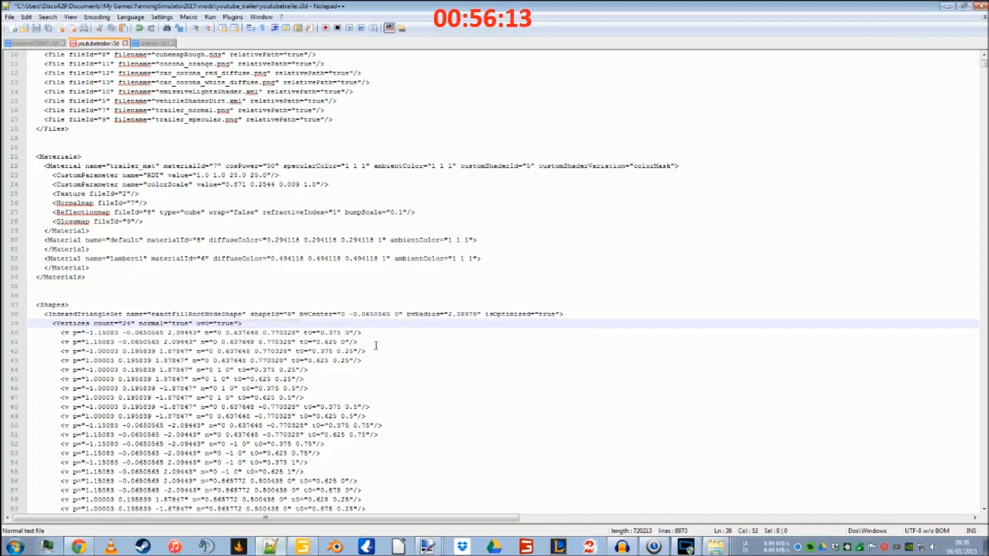
{"action": "key", "text": "ctrl+f"}
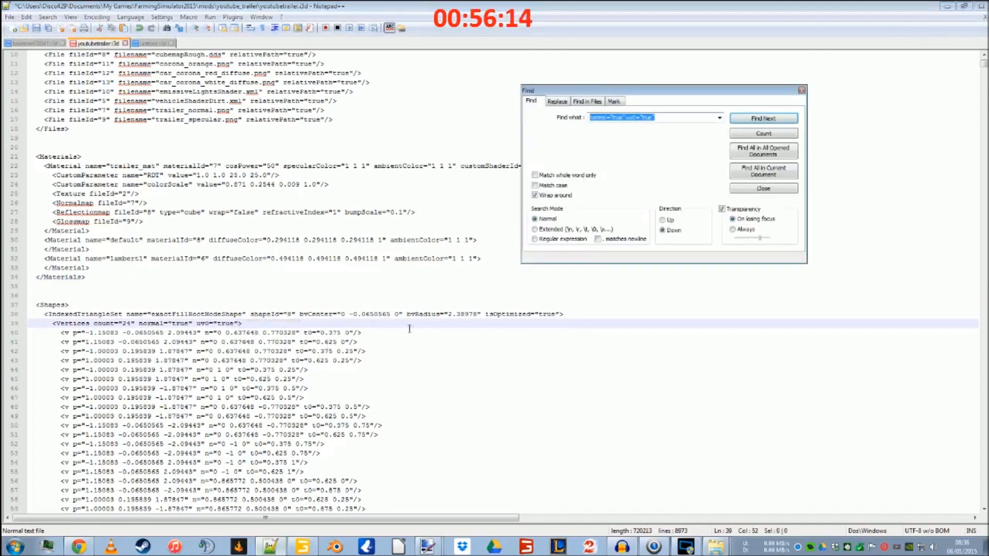
{"action": "left_click", "coordinate": [746, 124]}
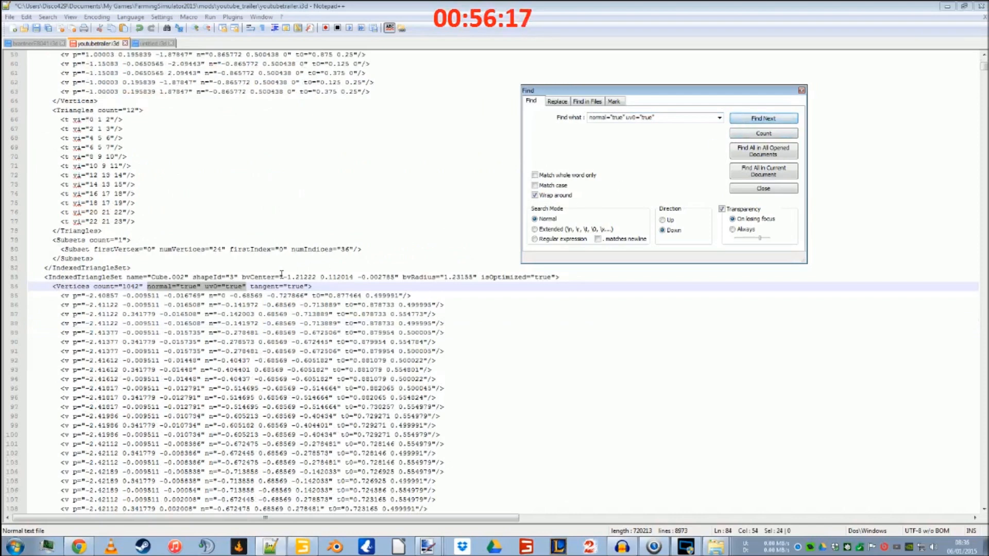
Step: Switch to the untitled.i3d scene in GIANTS Editor and examine the shape attributes of trailerCol, body, chassis, supportCol and exactFillRootNode
{"action": "left_click", "coordinate": [303, 546]}
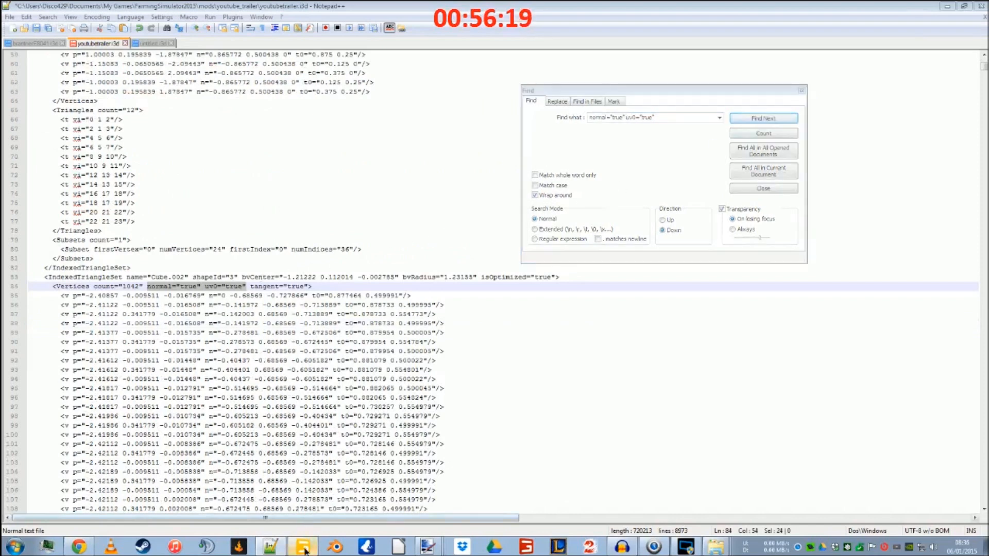
{"action": "left_click", "coordinate": [34, 55]}
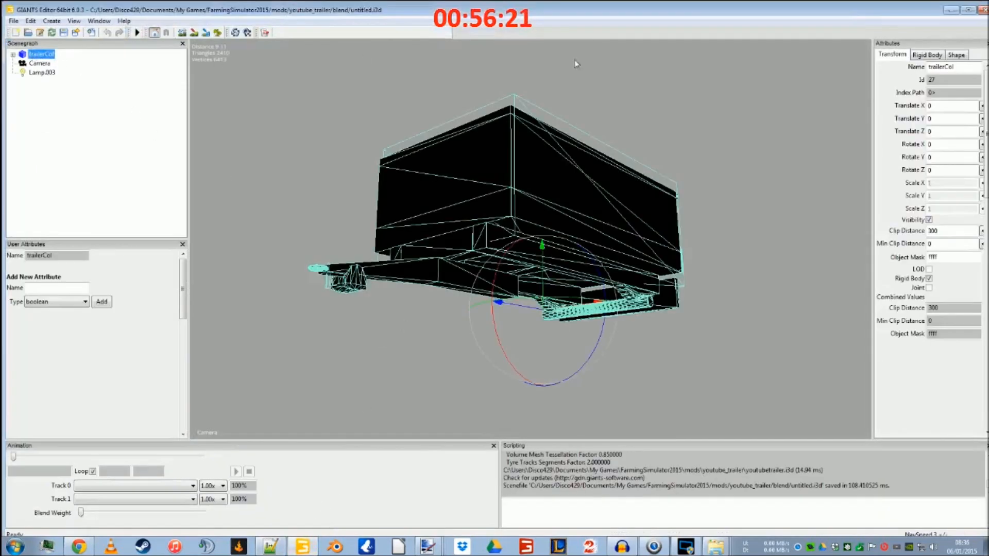
{"action": "left_click", "coordinate": [956, 54]}
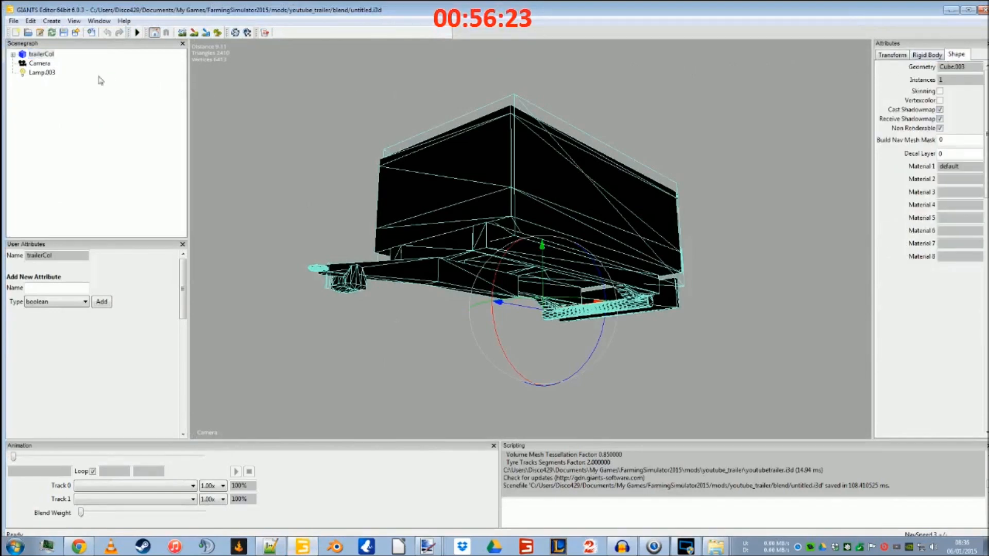
{"action": "left_click", "coordinate": [13, 54]}
{"action": "left_click", "coordinate": [44, 81]}
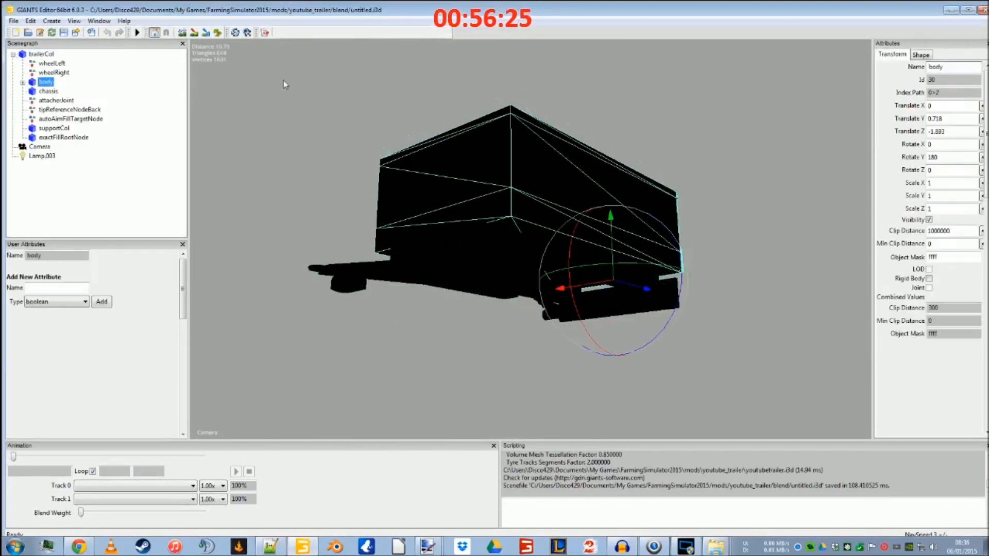
{"action": "left_click", "coordinate": [916, 55]}
{"action": "left_click", "coordinate": [48, 90]}
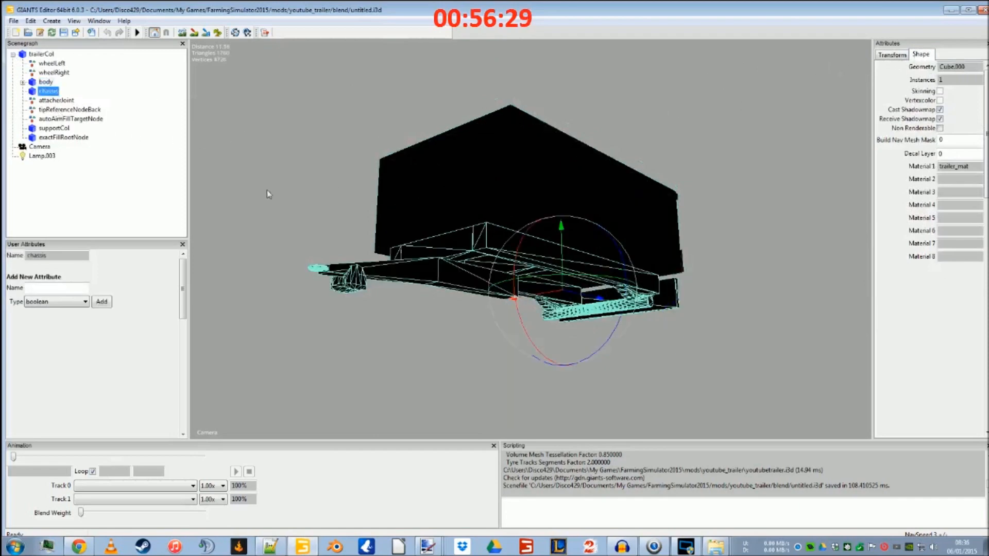
{"action": "left_click", "coordinate": [56, 129]}
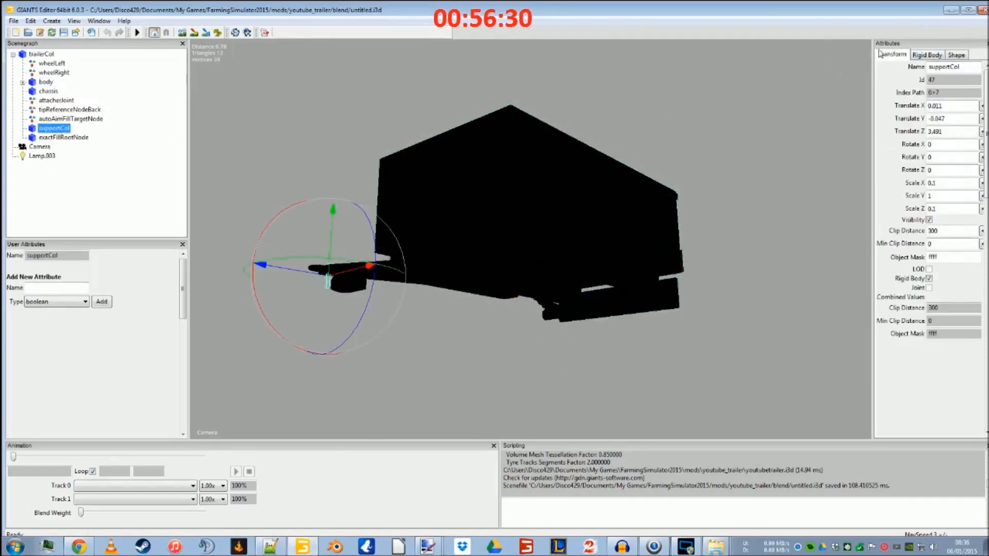
{"action": "left_click", "coordinate": [956, 55]}
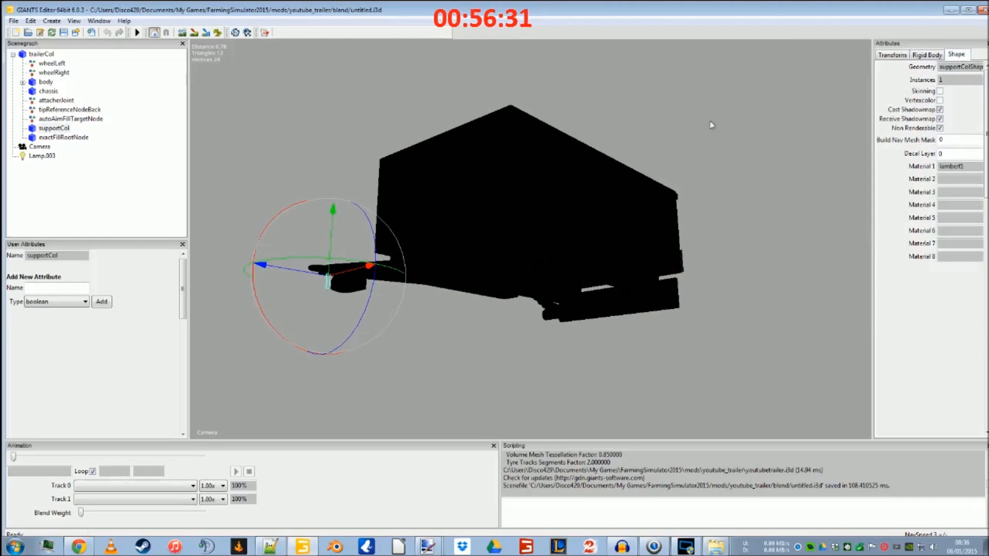
{"action": "left_click", "coordinate": [70, 138]}
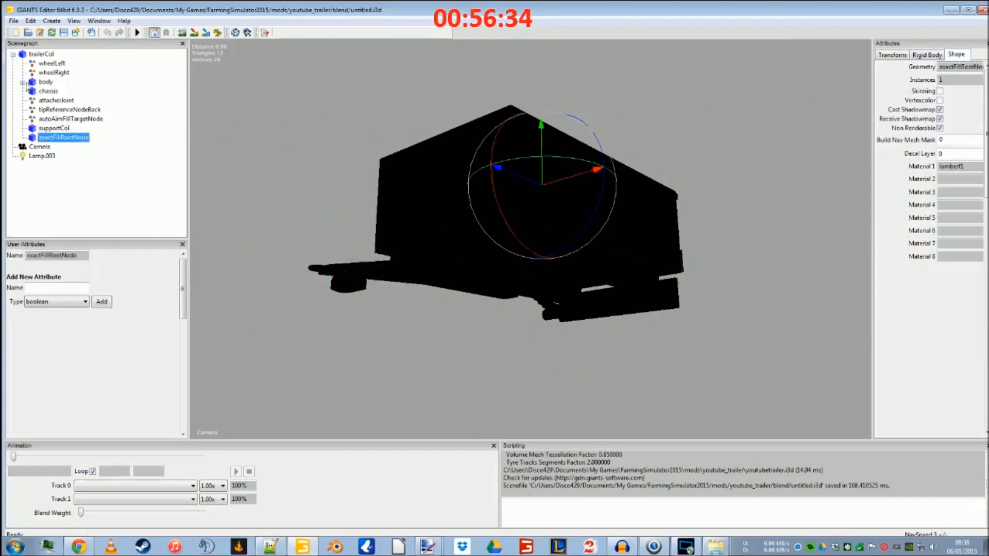
Step: Check the geometry name of lockingBar under body, switch to Notepad++ and find the next normal="true" uv0="true" occurrence in youtubetrailer.i3d
{"action": "left_click", "coordinate": [22, 83]}
{"action": "left_click", "coordinate": [63, 91]}
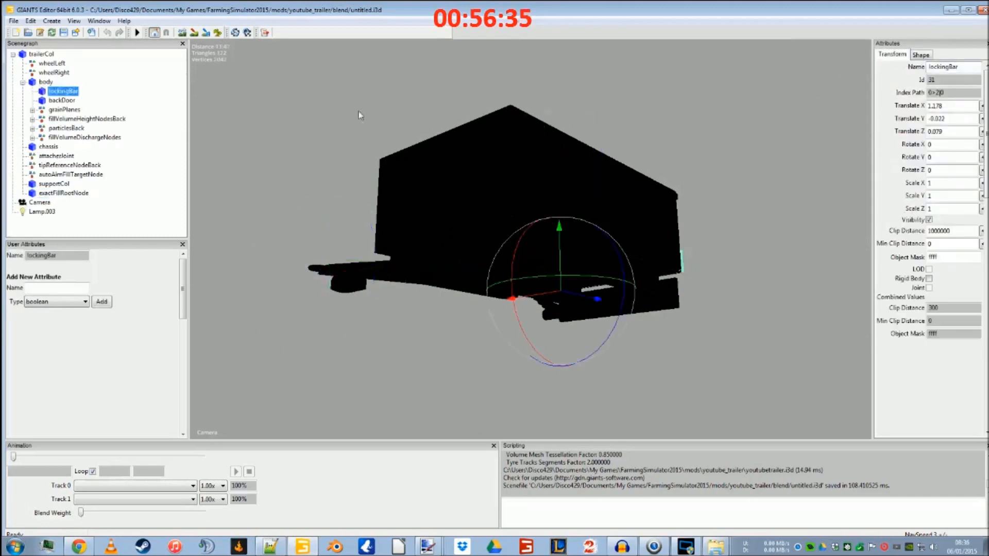
{"action": "left_click", "coordinate": [919, 56]}
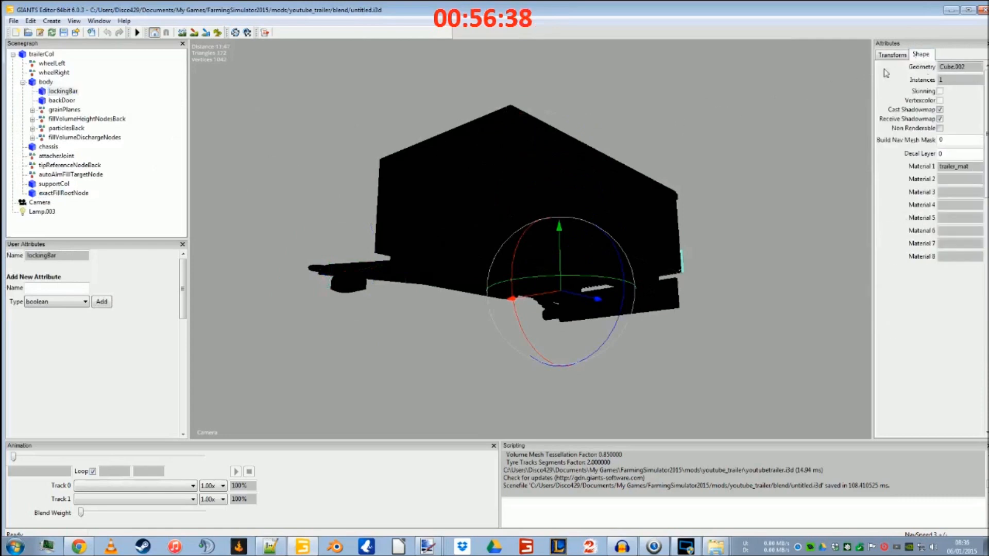
{"action": "left_click", "coordinate": [281, 546]}
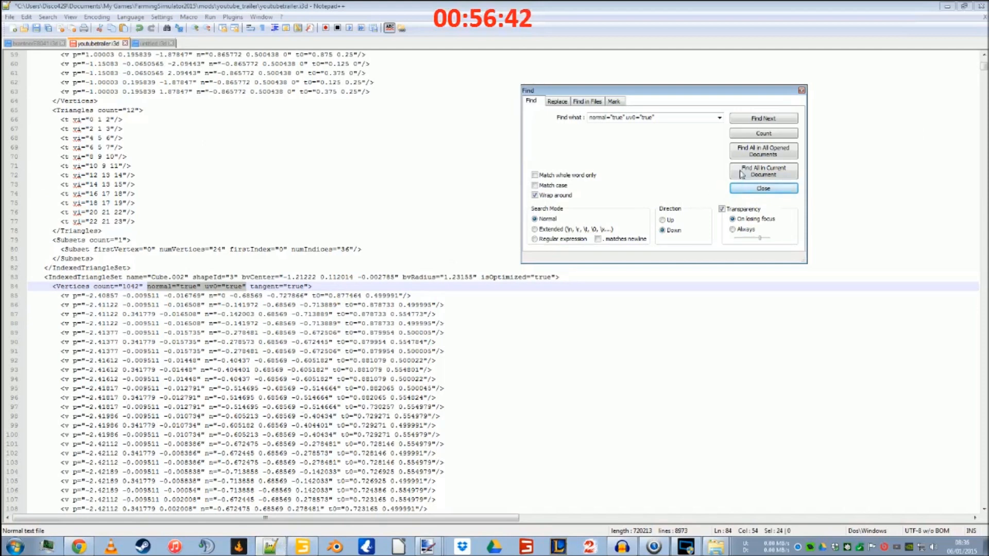
{"action": "left_click", "coordinate": [770, 118]}
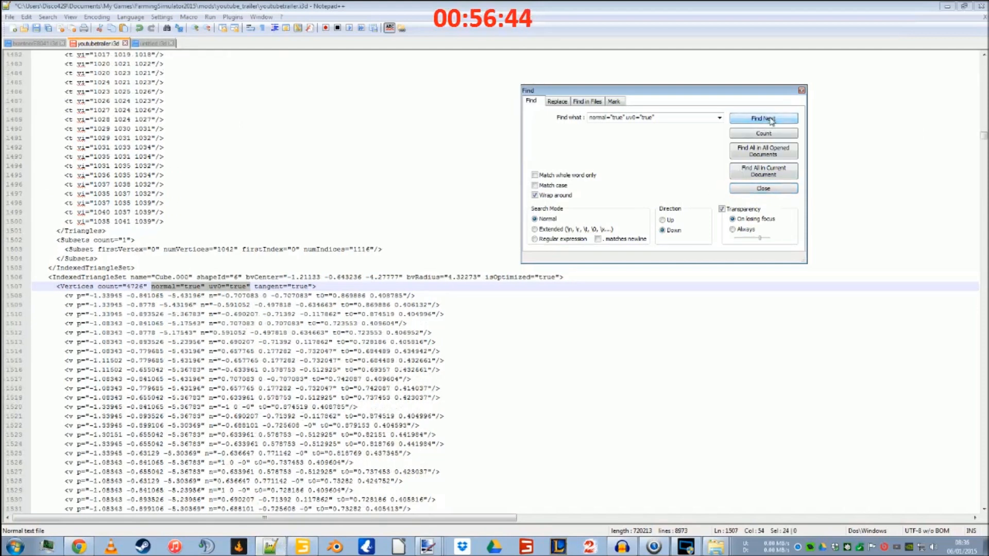
Step: Check the chassis geometry name in GIANTS Editor, return to Notepad++ and find the next normal="true" uv0="true" occurrence
{"action": "left_click", "coordinate": [301, 546]}
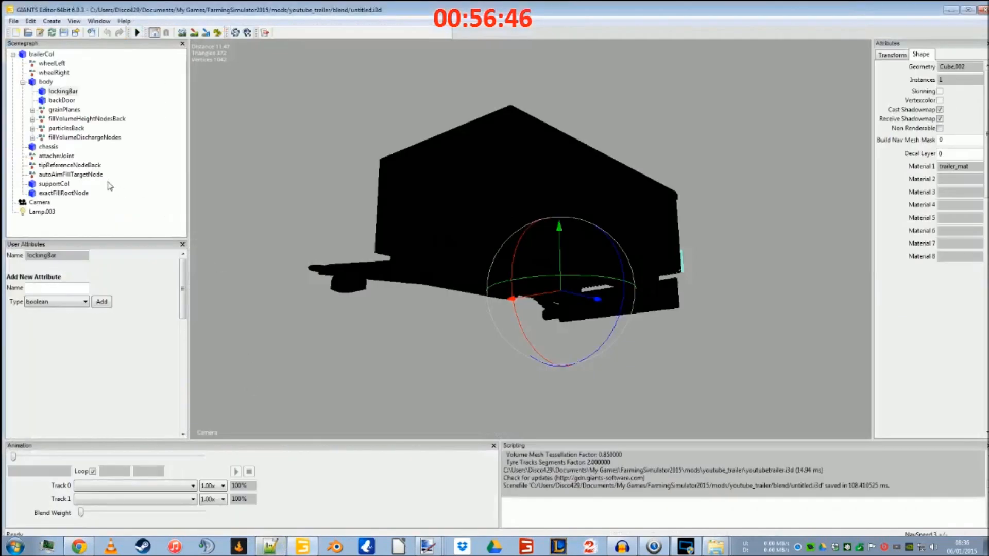
{"action": "left_click", "coordinate": [55, 147]}
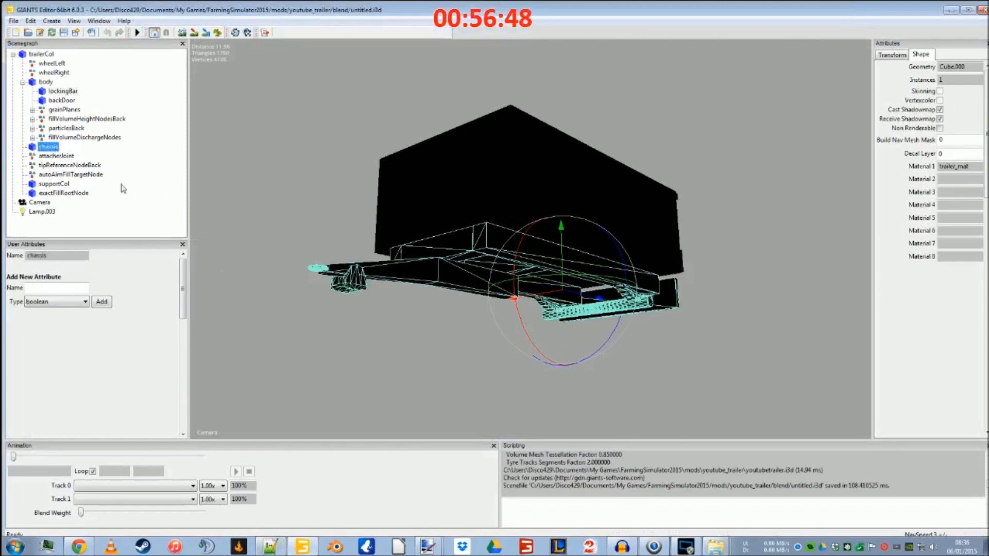
{"action": "left_click", "coordinate": [269, 545]}
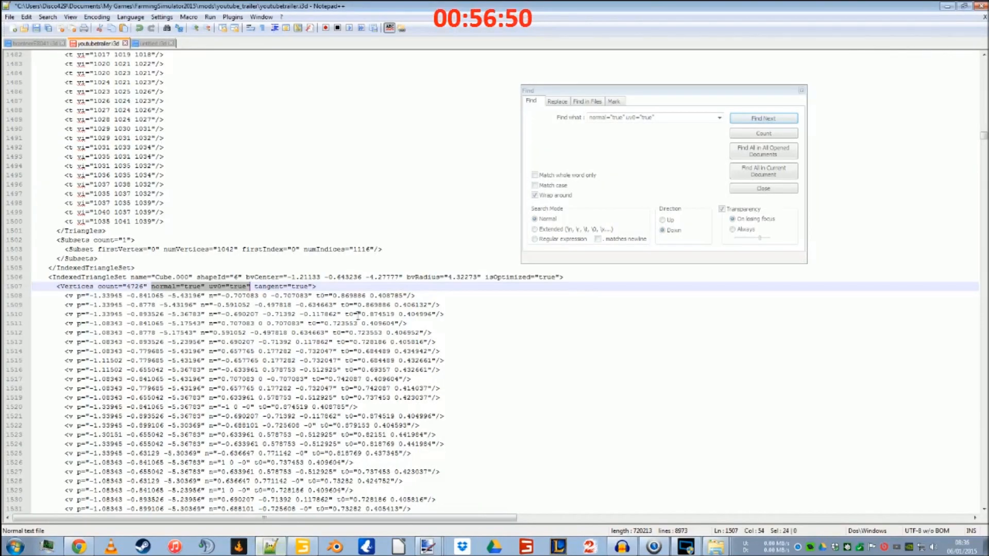
{"action": "left_click", "coordinate": [767, 121]}
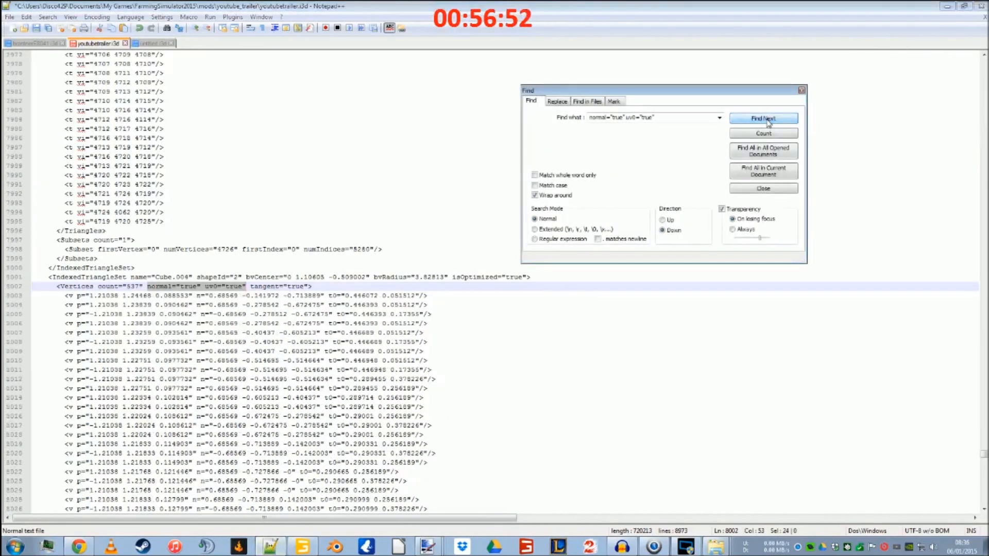
Step: Check the body geometry name in GIANTS Editor, return to Notepad++ and find the following normal="true" uv0="true" occurrence
{"action": "left_click", "coordinate": [271, 546]}
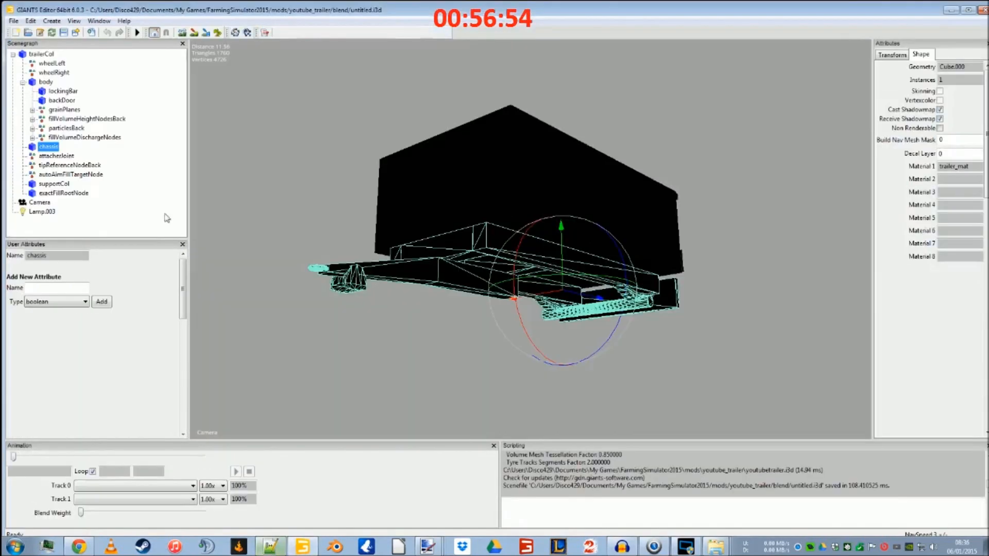
{"action": "left_click", "coordinate": [46, 83]}
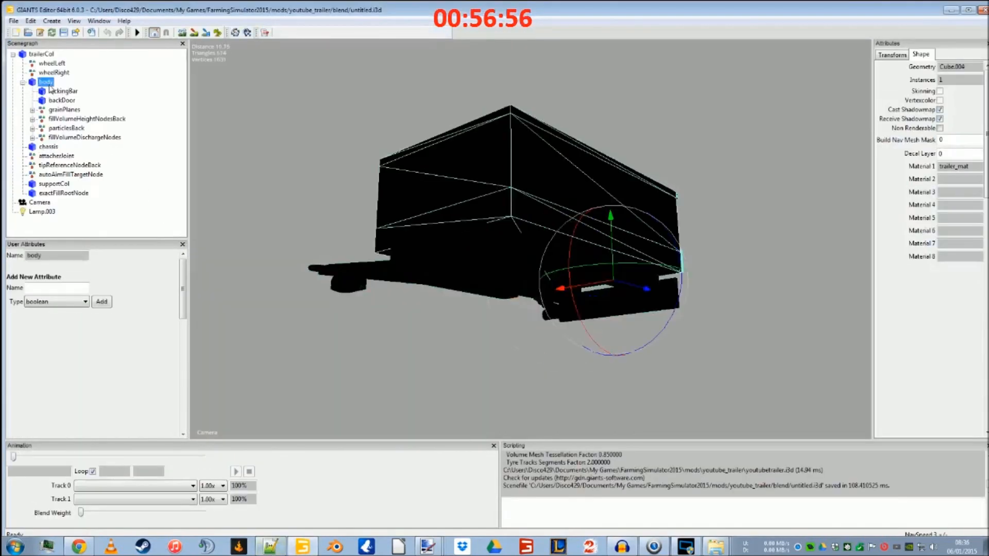
{"action": "left_click", "coordinate": [271, 545]}
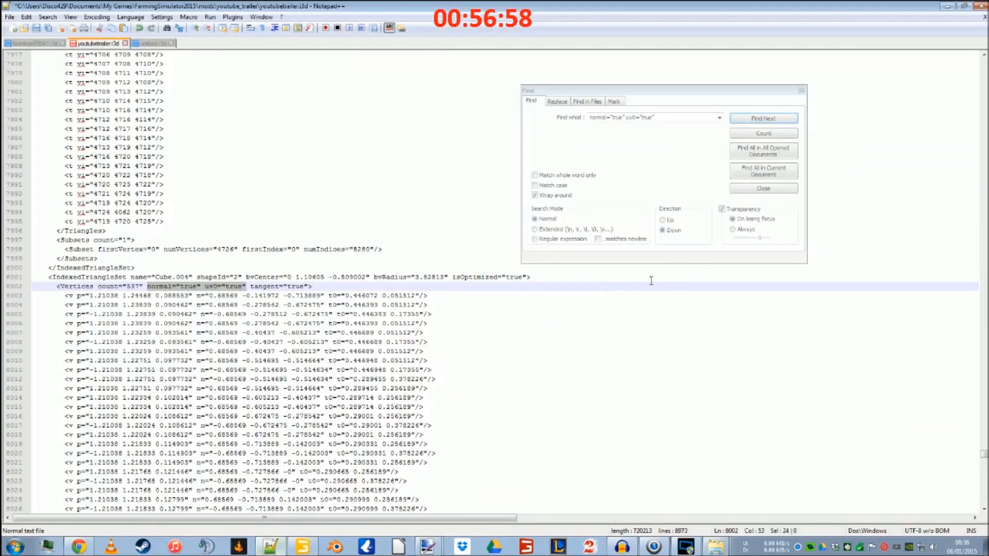
{"action": "left_click", "coordinate": [764, 118]}
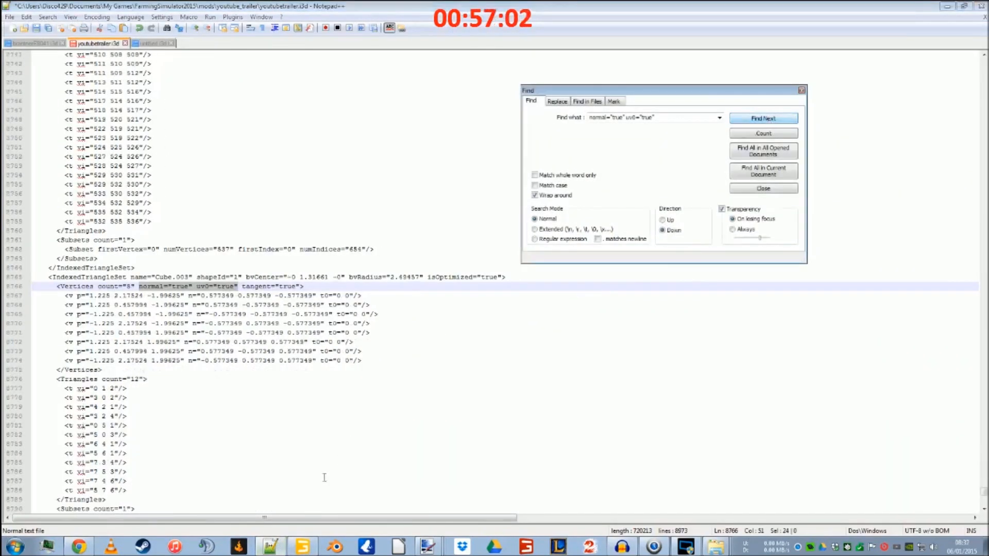
Step: Switch to GIANTS Editor and examine the geometry names and shape attributes of chassis, backDoor, body, lockingBar and trailerCol
{"action": "left_click", "coordinate": [273, 547]}
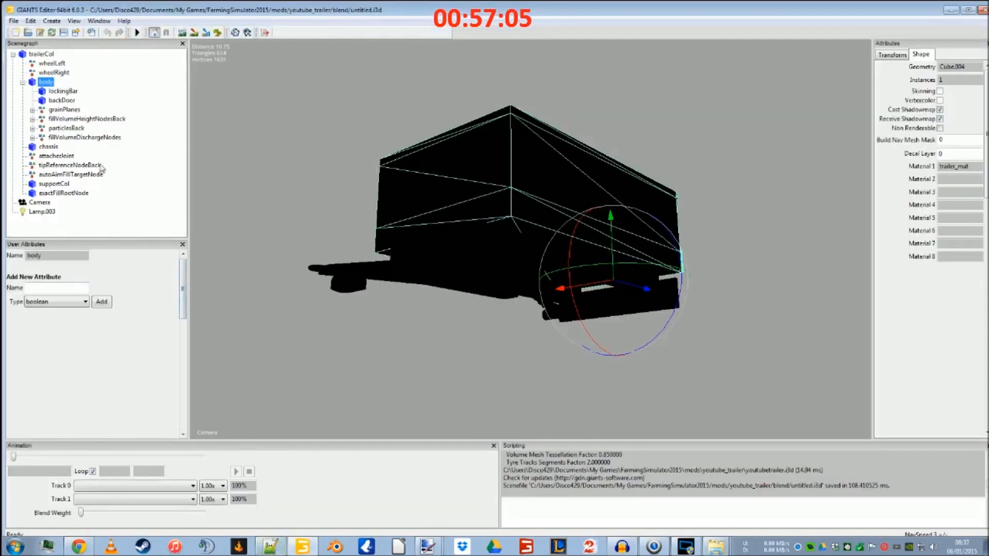
{"action": "left_click", "coordinate": [50, 147]}
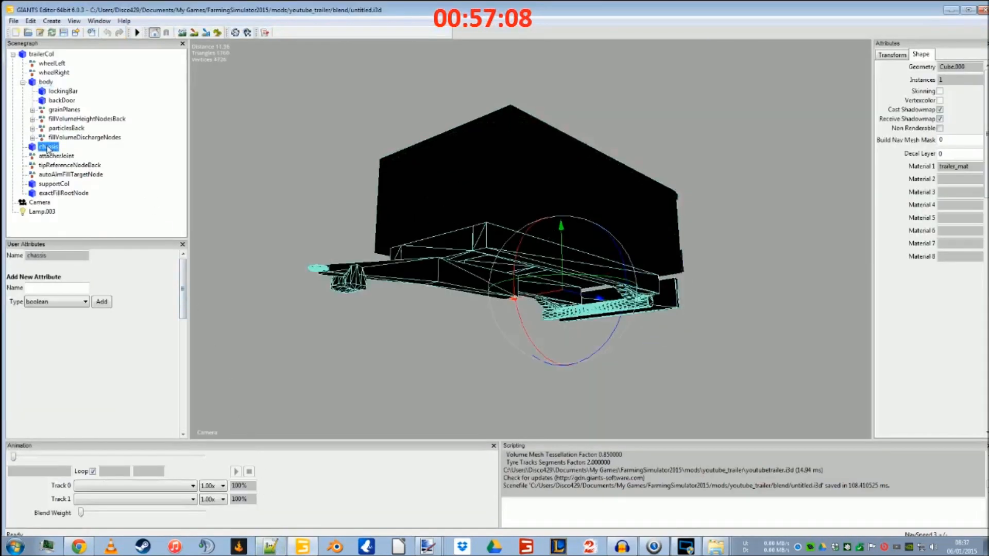
{"action": "left_click", "coordinate": [62, 102]}
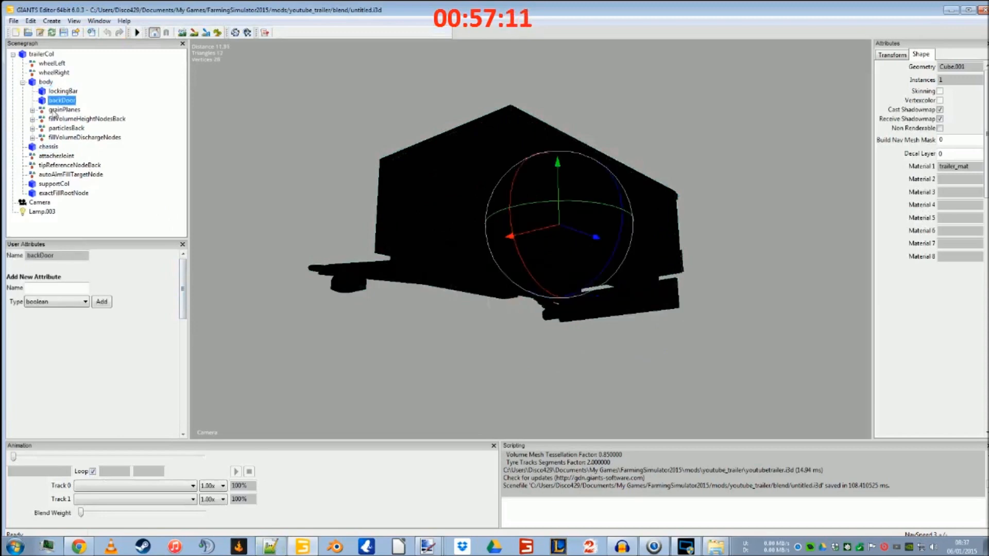
{"action": "left_click", "coordinate": [45, 83]}
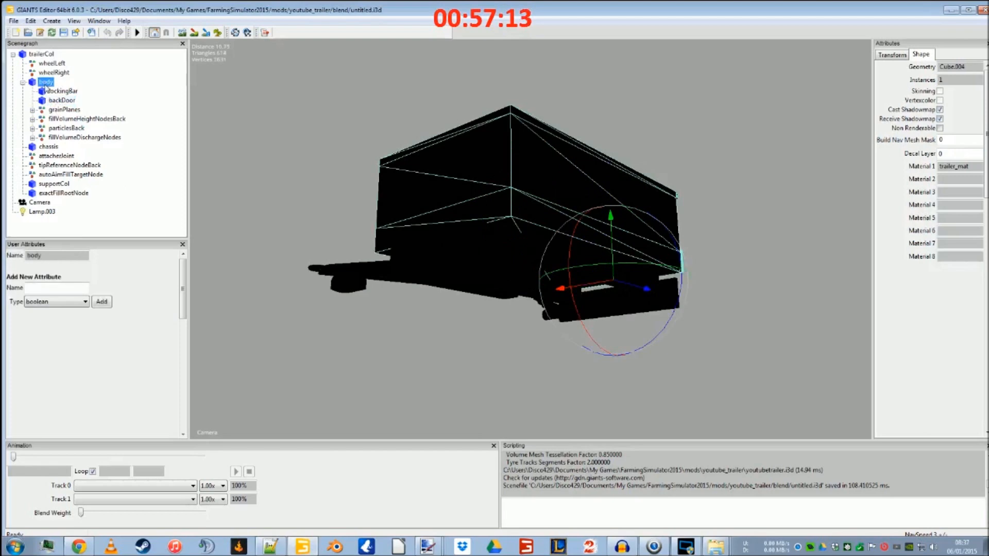
{"action": "left_click", "coordinate": [64, 92]}
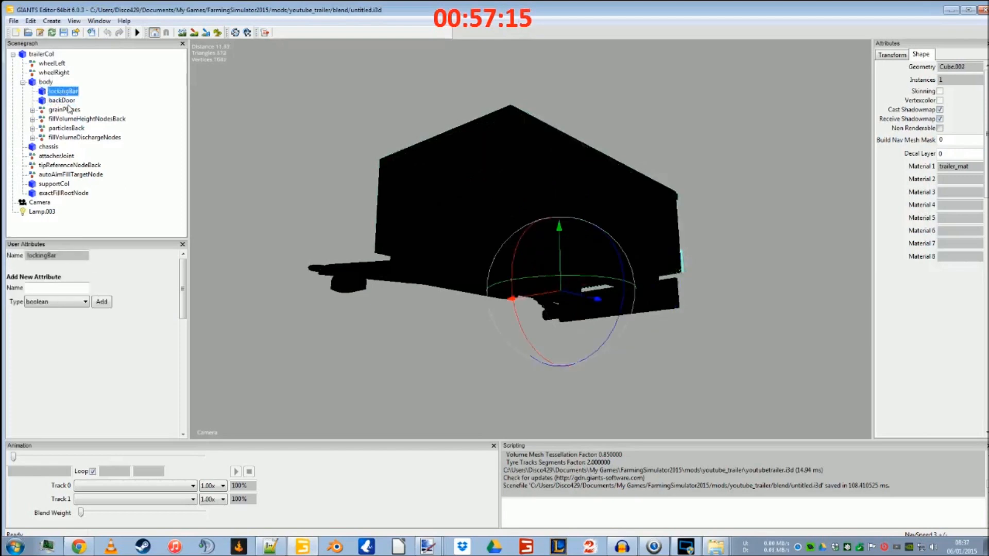
{"action": "key", "text": "Down"}
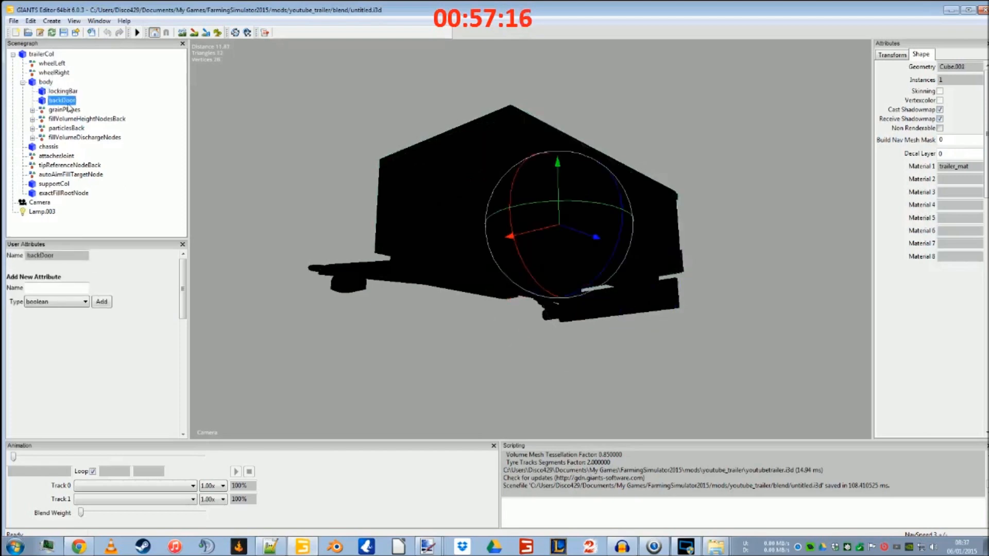
{"action": "left_click", "coordinate": [50, 148]}
{"action": "left_click", "coordinate": [46, 55]}
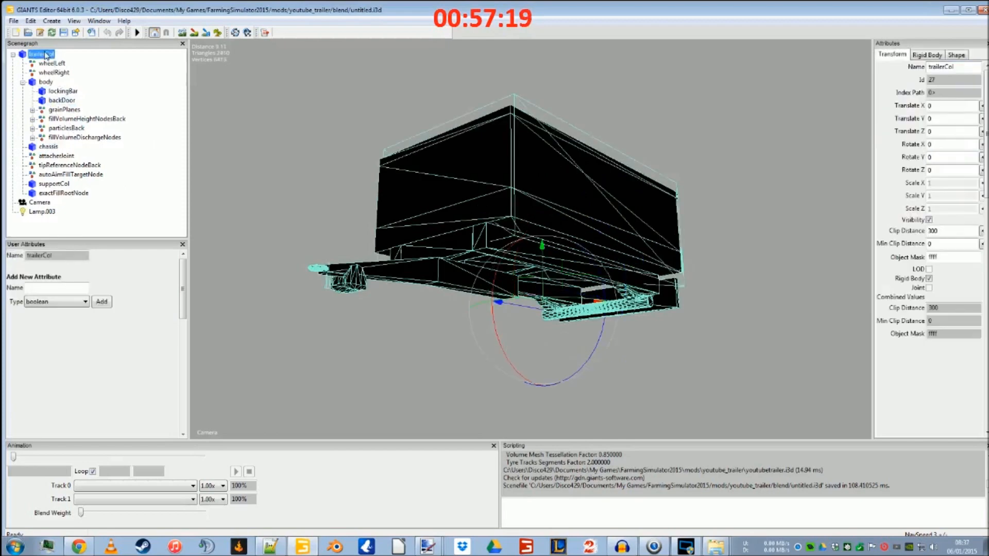
{"action": "left_click", "coordinate": [958, 55]}
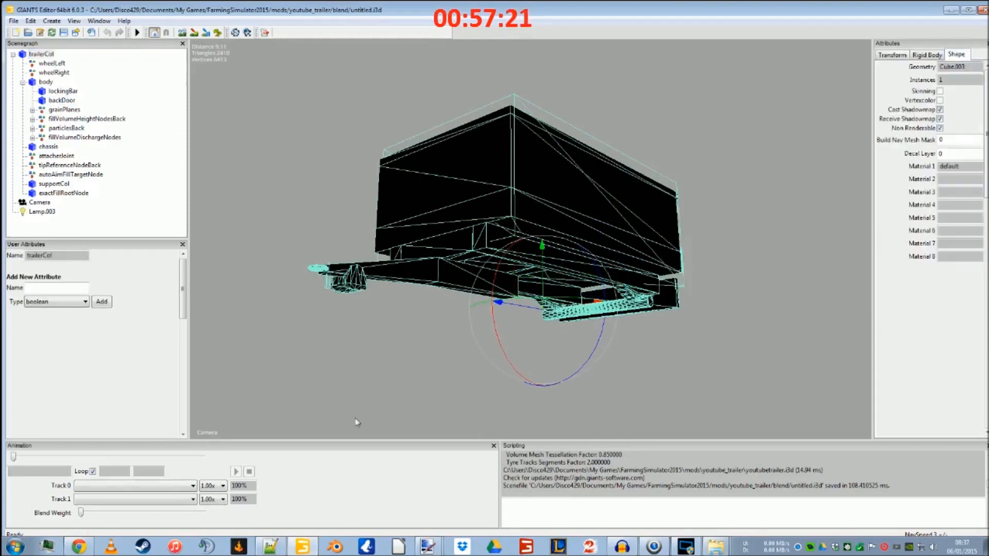
Step: In Notepad++, delete tangent="true" from the Vertices line of Cube.003 in youtubetrailer.i3d and find the next normal="true" uv0="true" occurrence
{"action": "left_click", "coordinate": [278, 547]}
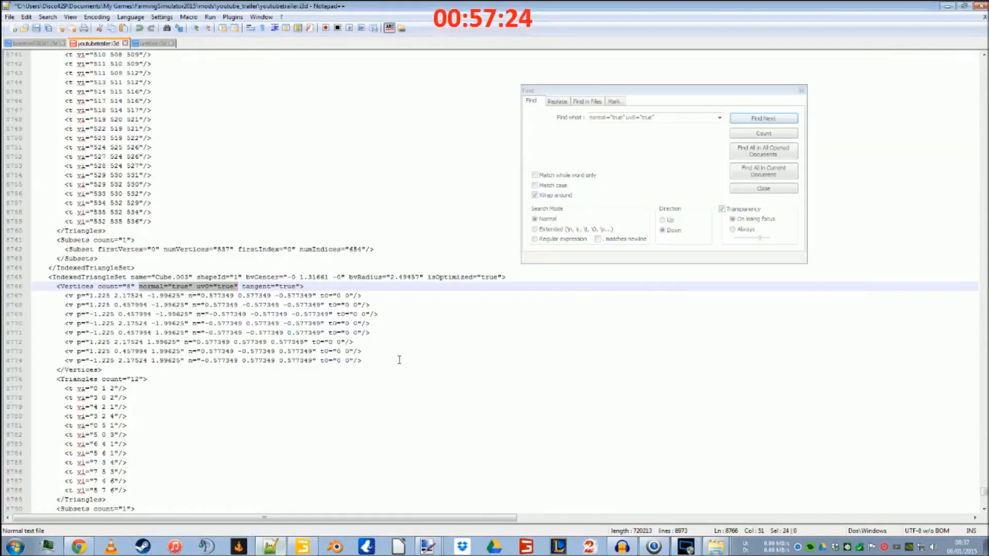
{"action": "left_click_drag", "start_coordinate": [238, 287], "coordinate": [296, 286]}
{"action": "key", "text": "Delete"}
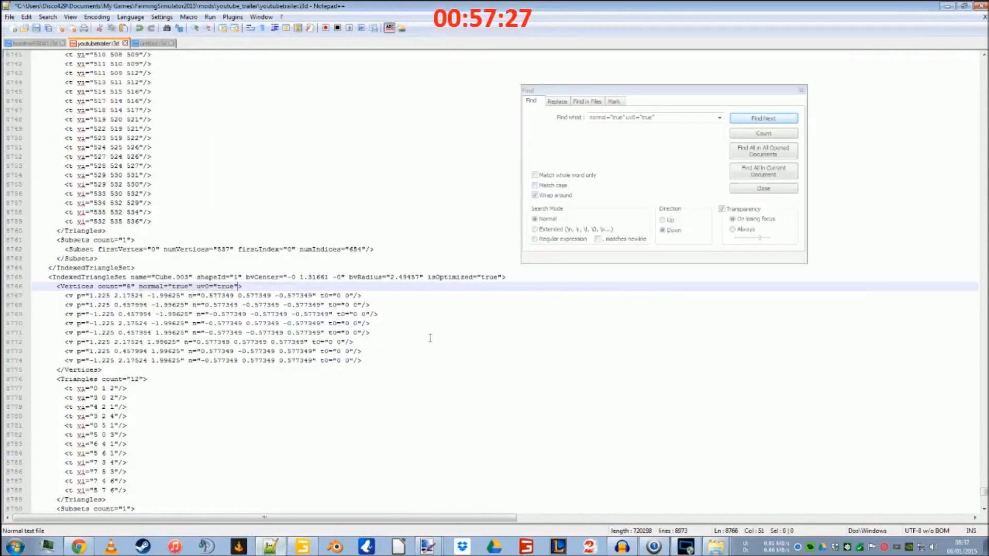
{"action": "left_click", "coordinate": [759, 119]}
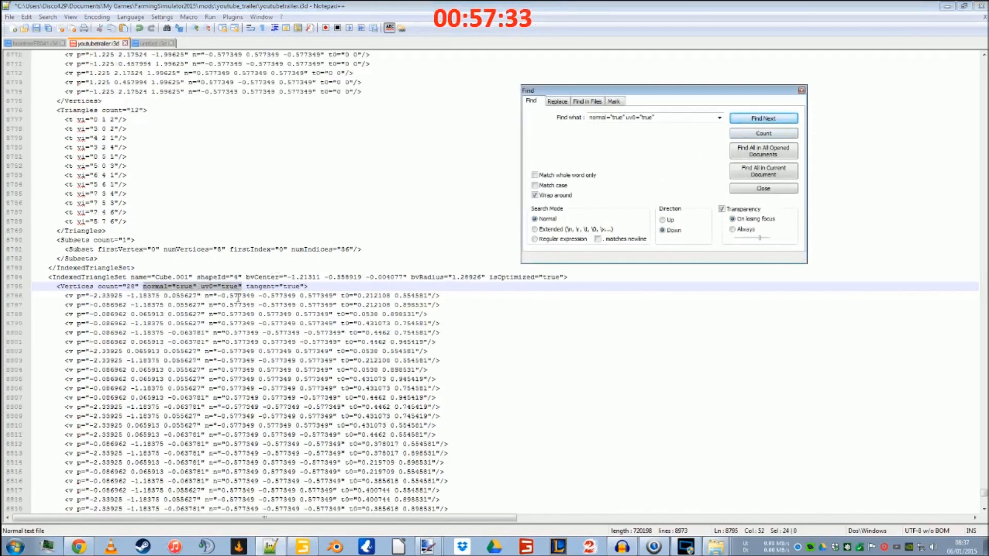
Step: Check the geometry names of body and backDoor in GIANTS Editor, then find the next normal="true" uv0="true" occurrence in Notepad++
{"action": "left_click", "coordinate": [278, 547]}
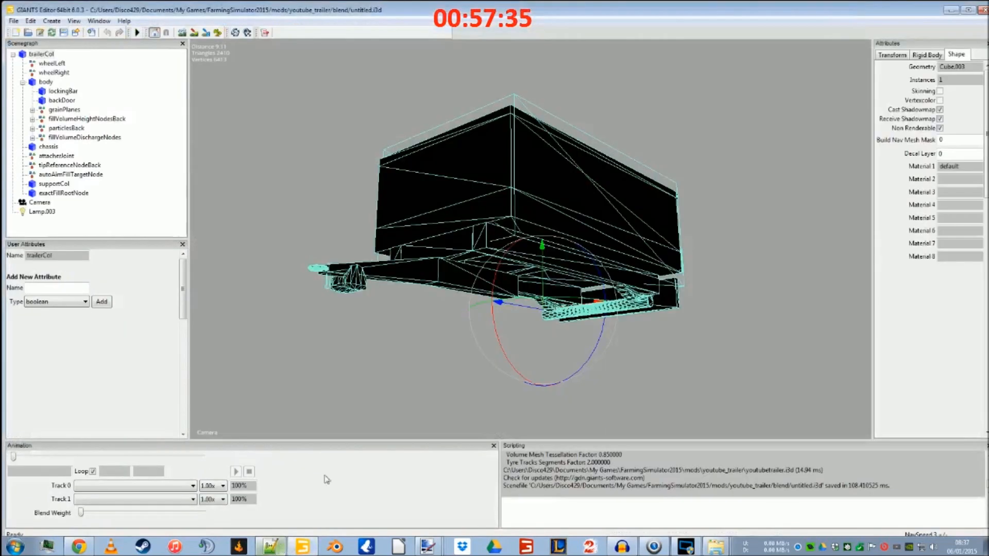
{"action": "left_click", "coordinate": [49, 84]}
{"action": "left_click", "coordinate": [921, 55]}
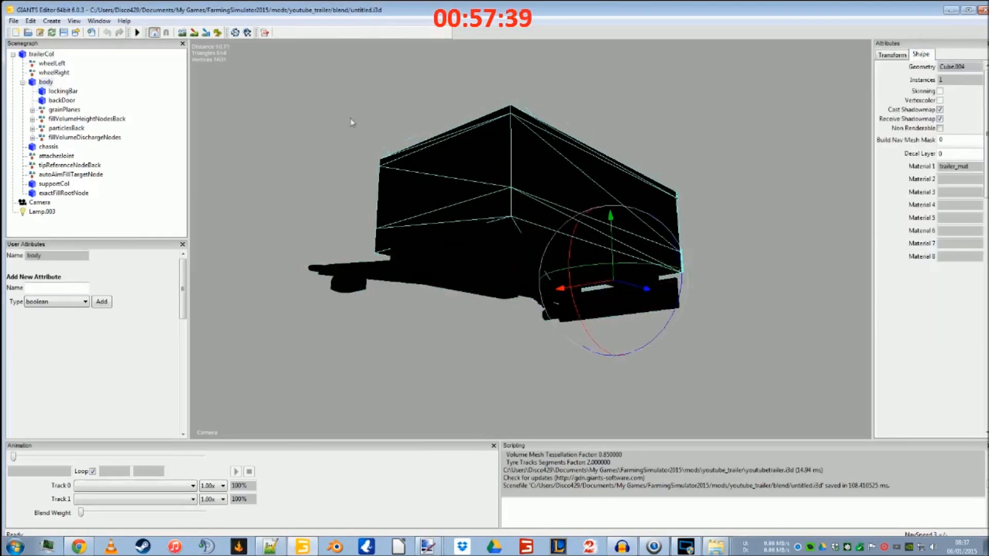
{"action": "left_click", "coordinate": [65, 101]}
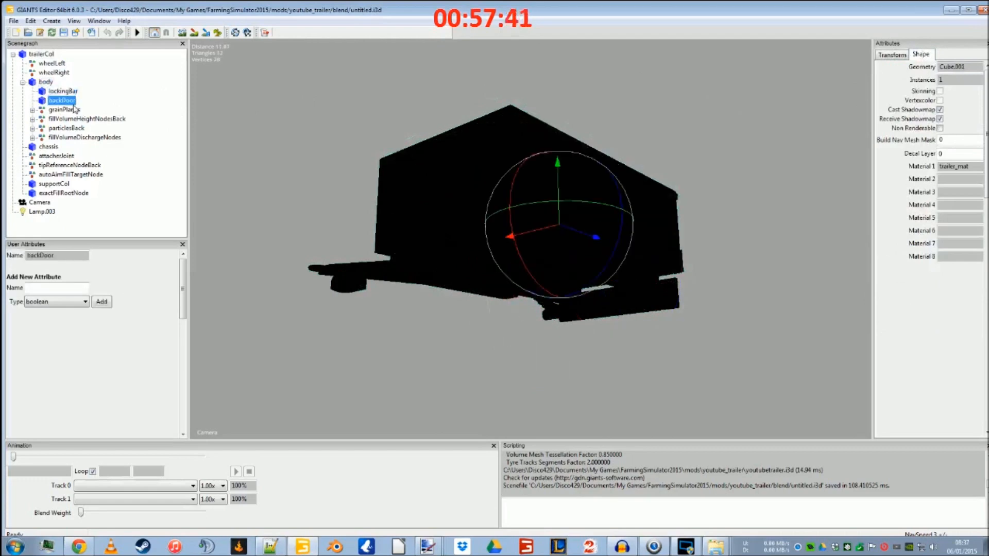
{"action": "left_click", "coordinate": [282, 547]}
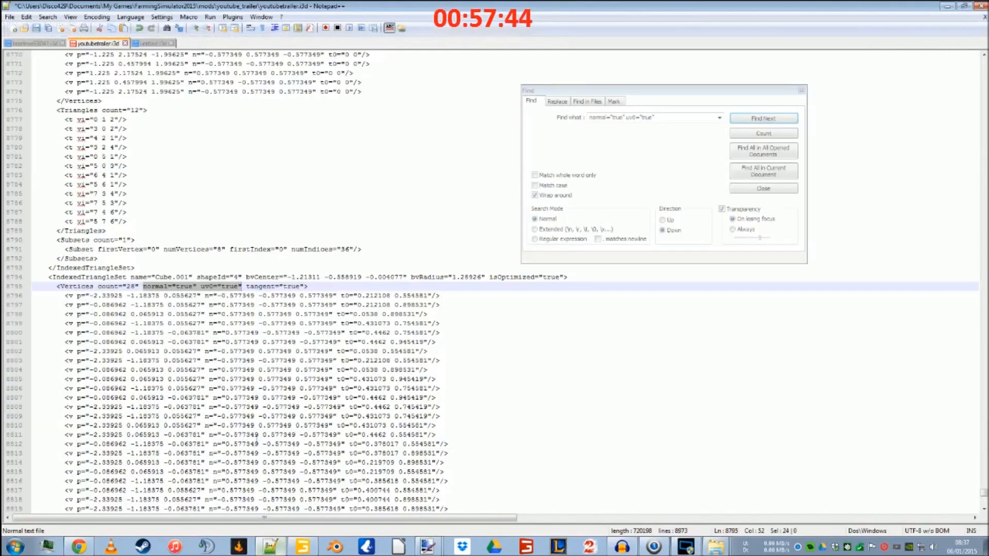
{"action": "left_click", "coordinate": [776, 119]}
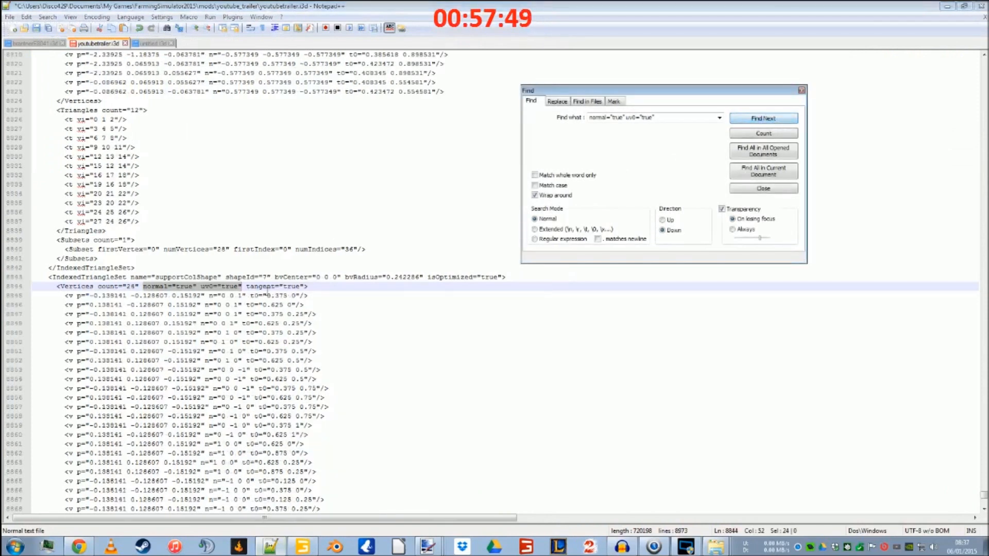
Step: Delete tangent="true" from the Vertices line of supportColShape and find the next normal="true" uv0="true" occurrence
{"action": "left_click_drag", "start_coordinate": [239, 287], "coordinate": [305, 292]}
{"action": "left_click", "coordinate": [242, 288]}
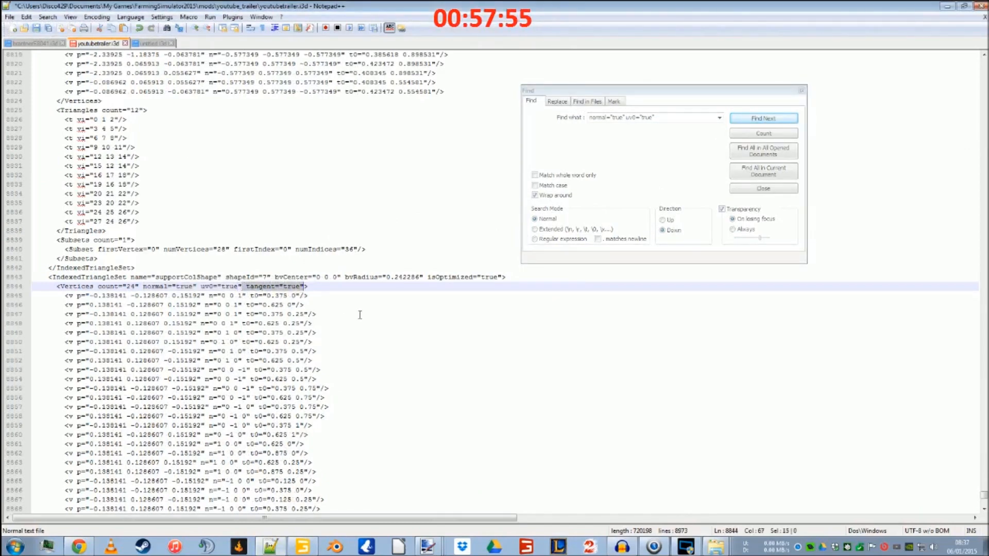
{"action": "key", "text": "Delete"}
{"action": "left_click", "coordinate": [757, 119]}
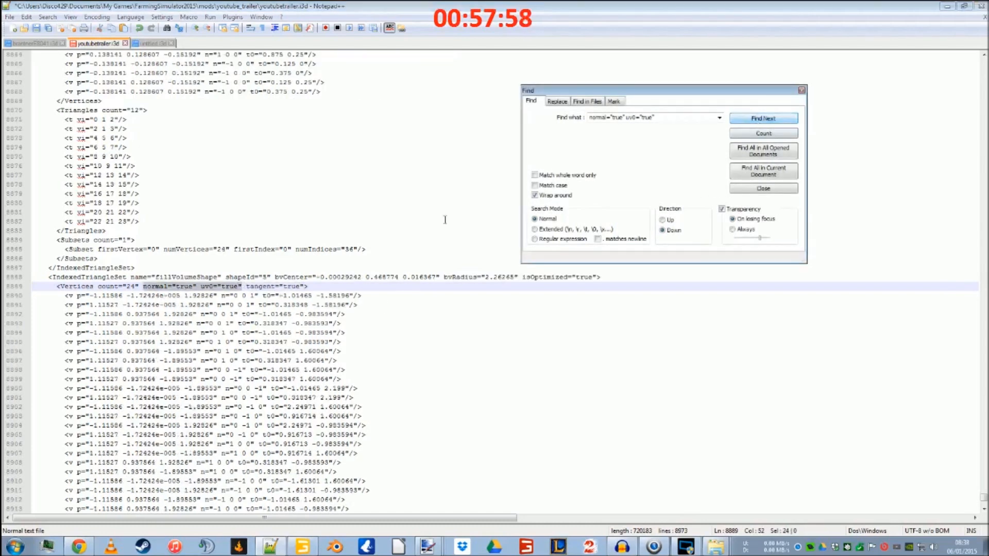
Step: Delete tangent="true" from the Vertices line of fillVolumeShape, search for any further occurrence and save youtubetrailer.i3d
{"action": "left_click", "coordinate": [242, 286]}
{"action": "left_click_drag", "start_coordinate": [241, 286], "coordinate": [305, 286]}
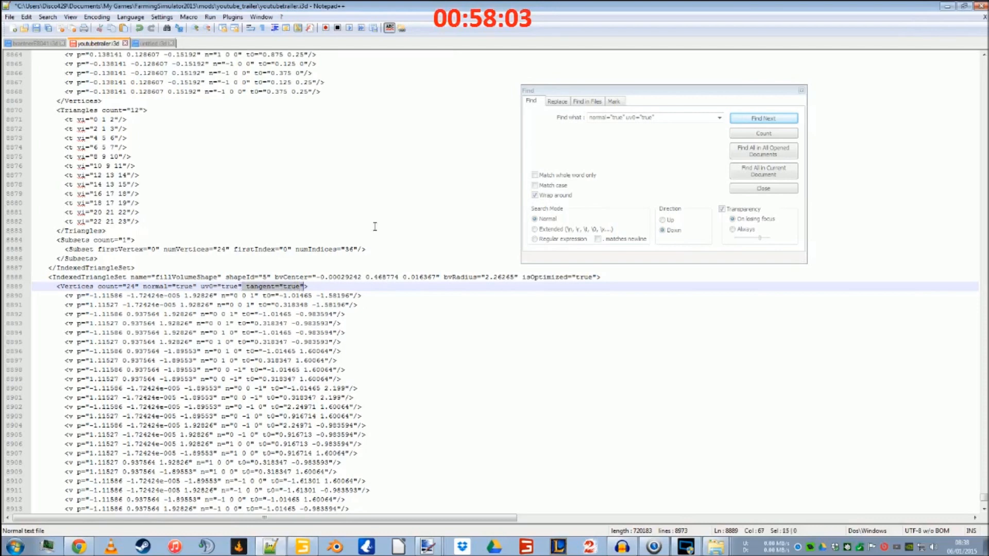
{"action": "key", "text": "Delete"}
{"action": "left_click", "coordinate": [757, 119]}
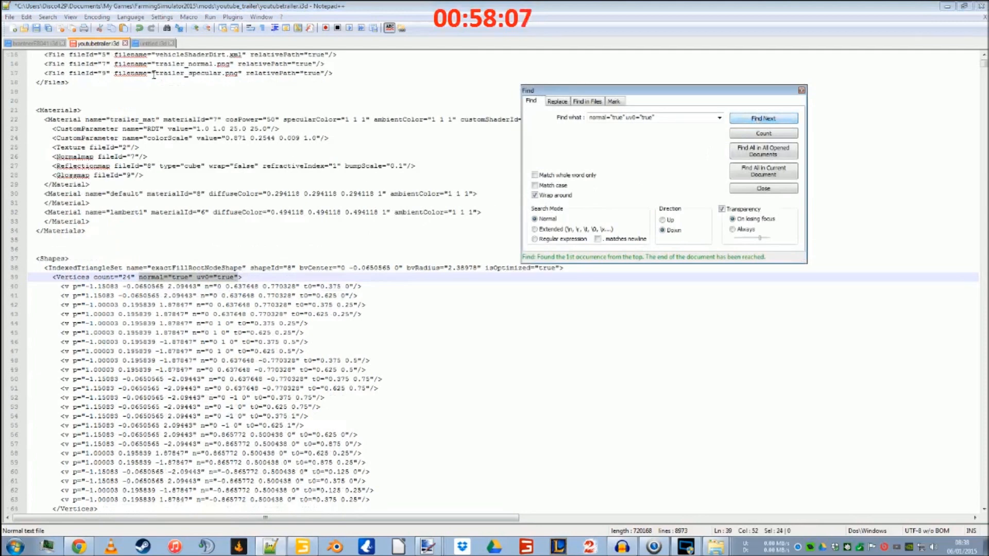
{"action": "left_click", "coordinate": [37, 29]}
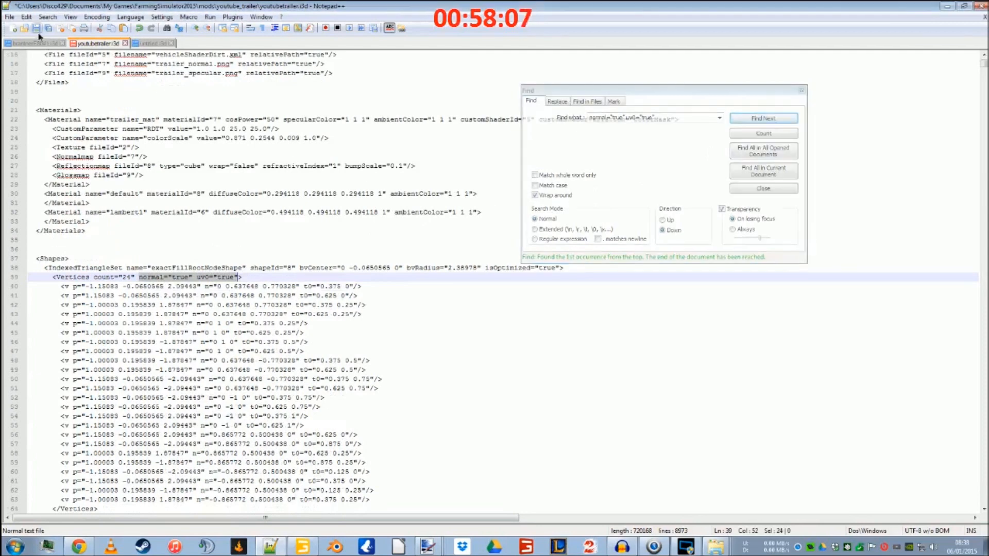
Step: Switch to GIANTS Editor, close it, and select the youtubetrailer i3d file in the youtube_trailer mod folder
{"action": "left_click", "coordinate": [271, 546]}
{"action": "left_click", "coordinate": [981, 10]}
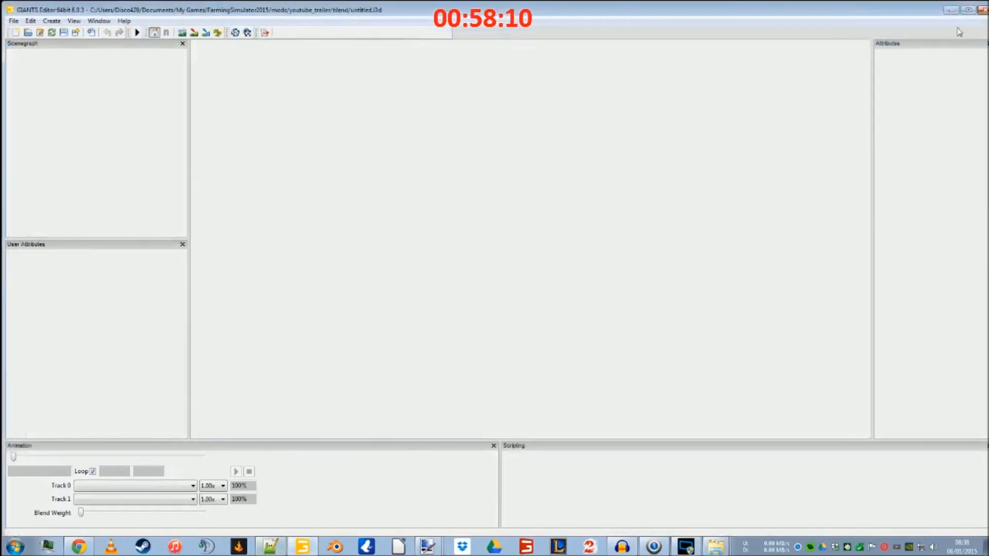
{"action": "left_click", "coordinate": [489, 263]}
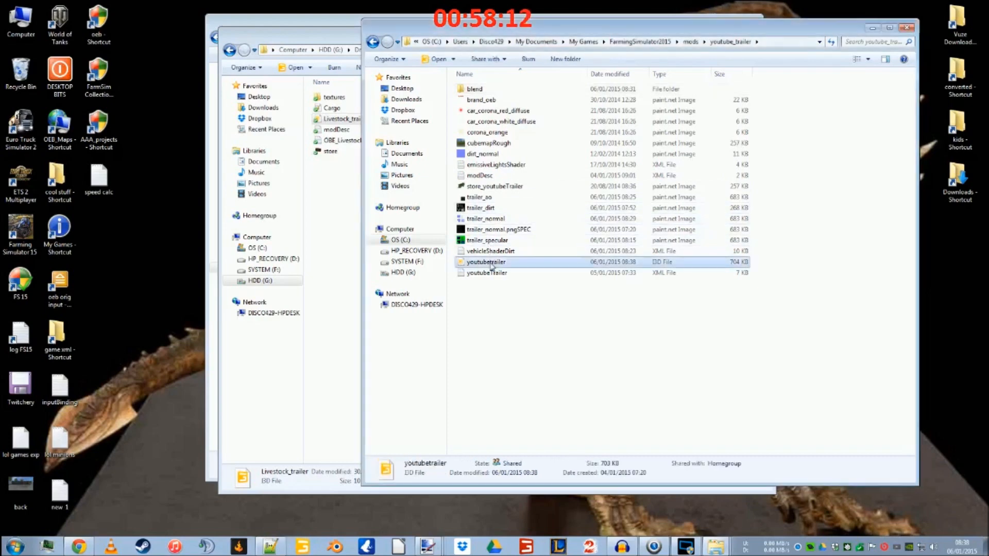
Step: Open youtubetrailer.i3d in GIANTS Editor to check the trailer's rendering, close the editor and switch back to Notepad++
{"action": "double_click", "coordinate": [490, 264]}
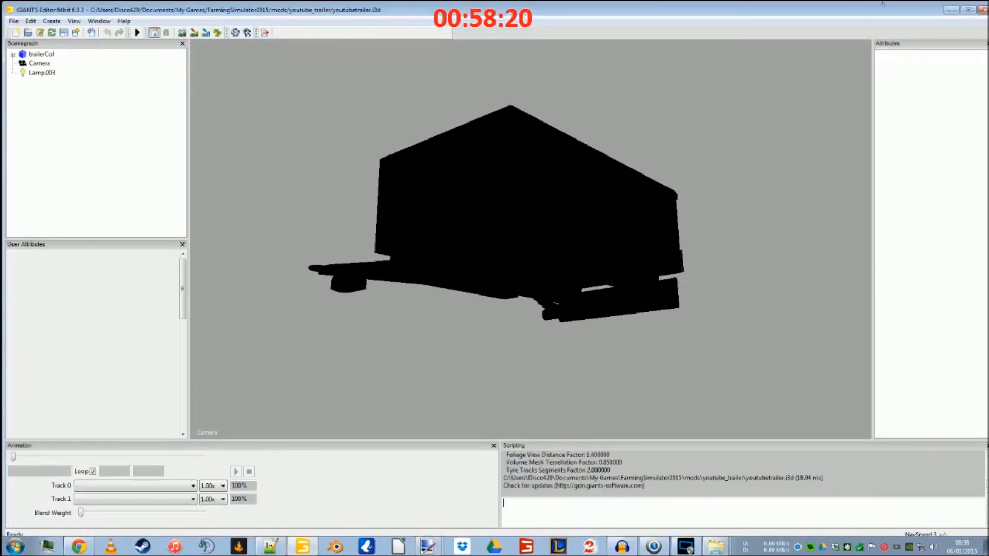
{"action": "left_click", "coordinate": [983, 9]}
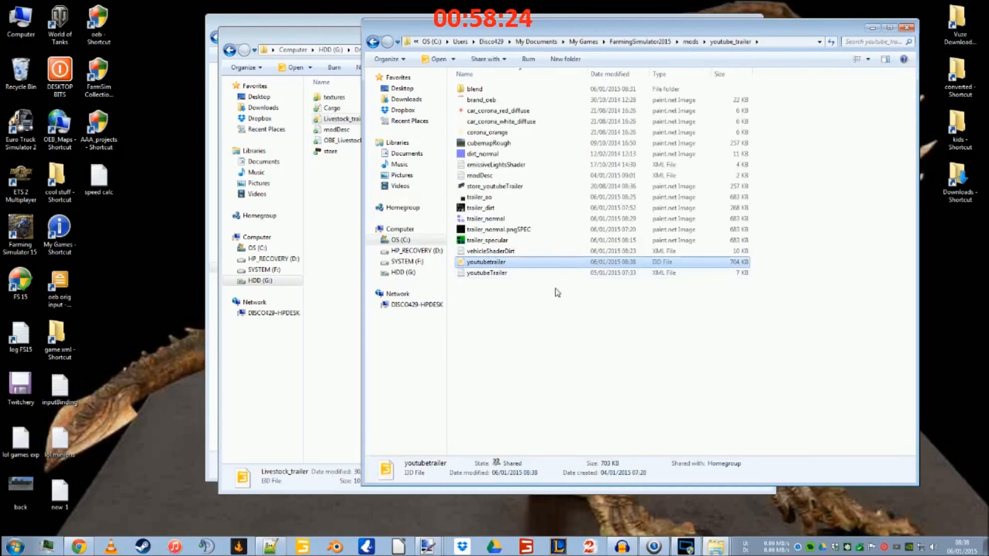
{"action": "left_click", "coordinate": [271, 545]}
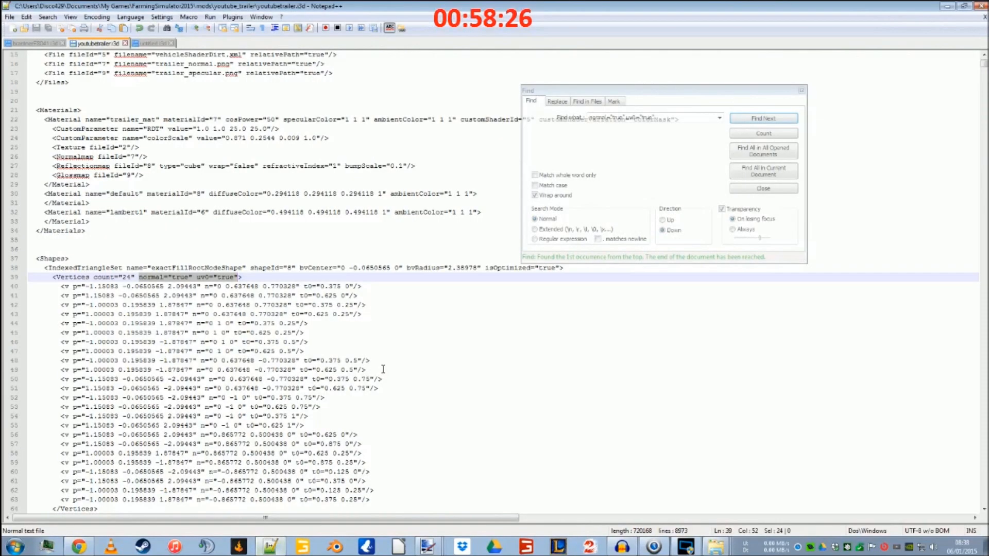
Step: Review the trailer_mat material definition and the Scene section's Shape entries, such as body, in youtubetrailer.i3d
{"action": "scroll", "coordinate": [198, 268], "scroll_direction": "up", "scroll_amount": 3}
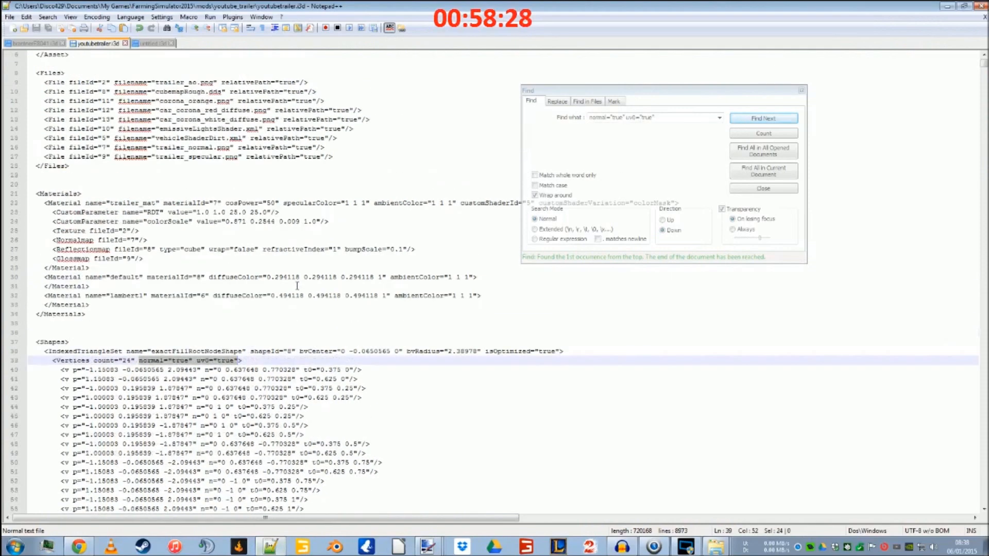
{"action": "left_click", "coordinate": [213, 203]}
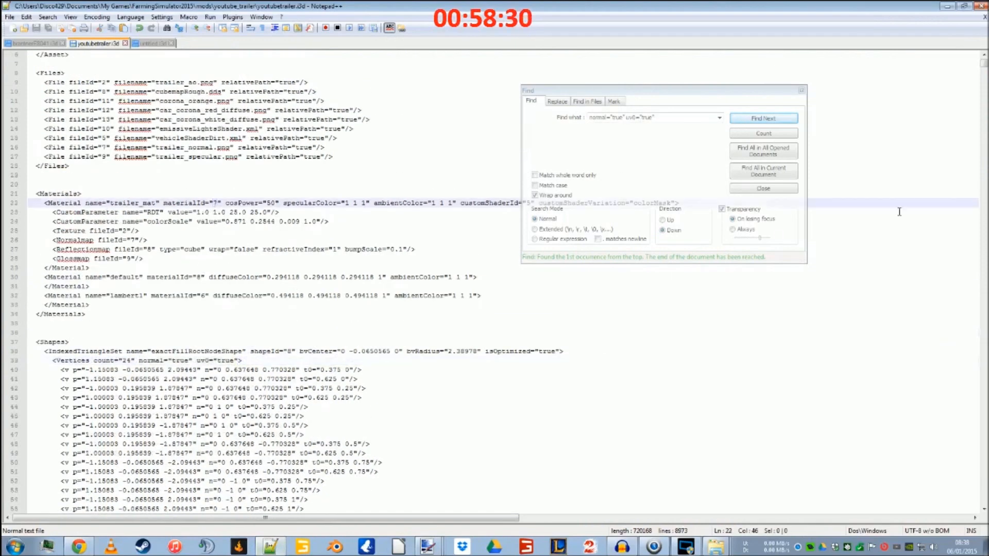
{"action": "left_click_drag", "start_coordinate": [984, 70], "coordinate": [984, 500]}
{"action": "left_click_drag", "start_coordinate": [657, 94], "coordinate": [799, 31]}
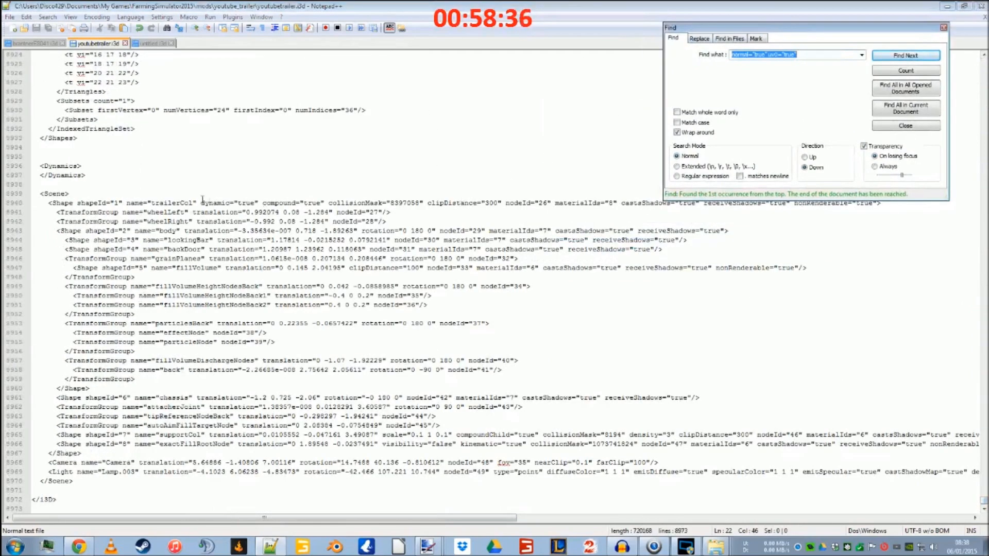
{"action": "left_click", "coordinate": [201, 231]}
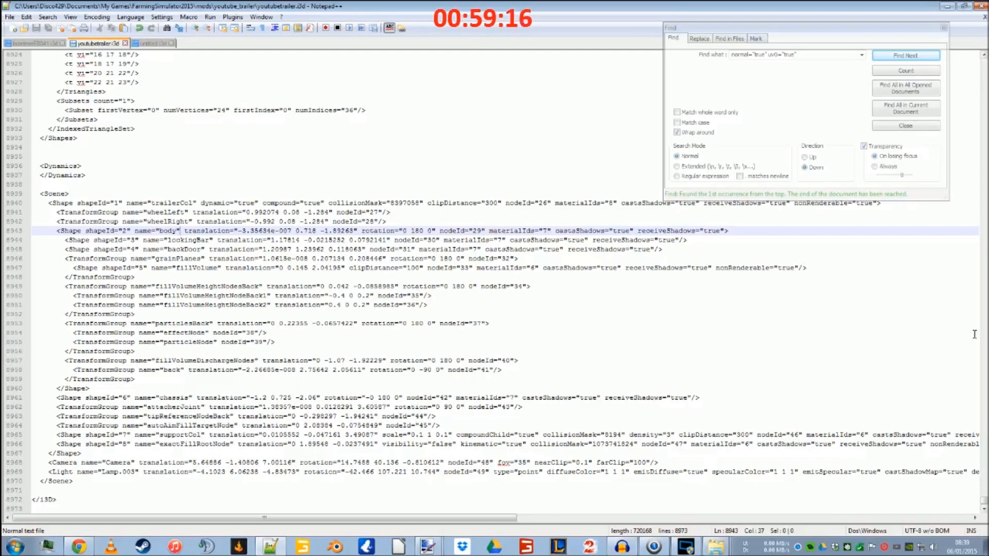
{"action": "scroll", "coordinate": [457, 362], "scroll_direction": "up", "scroll_amount": 6}
{"action": "scroll", "coordinate": [456, 362], "scroll_direction": "up", "scroll_amount": 15}
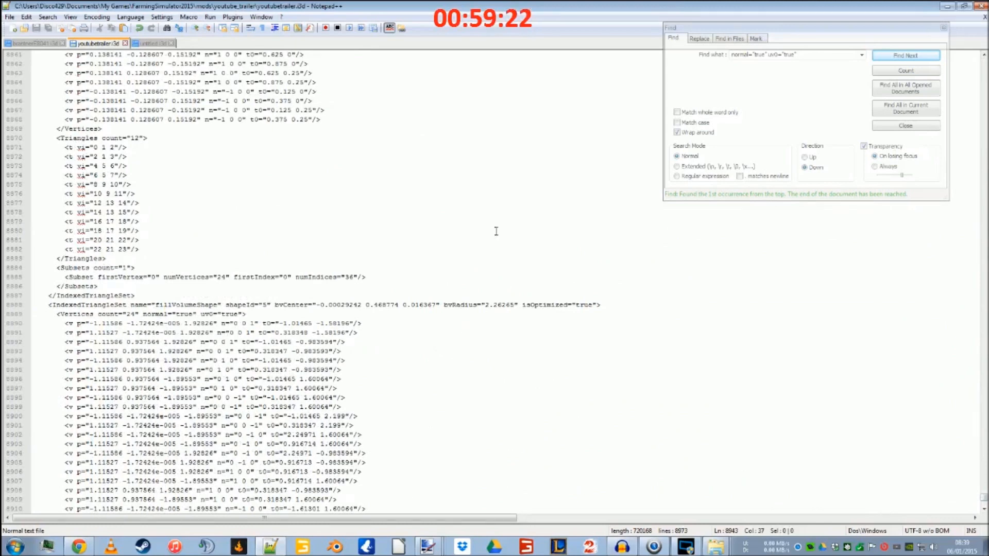
Step: Reopen youtubetrailer.i3d in GIANTS Editor to recheck how the trailer renders, and close the editor
{"action": "left_click", "coordinate": [270, 546]}
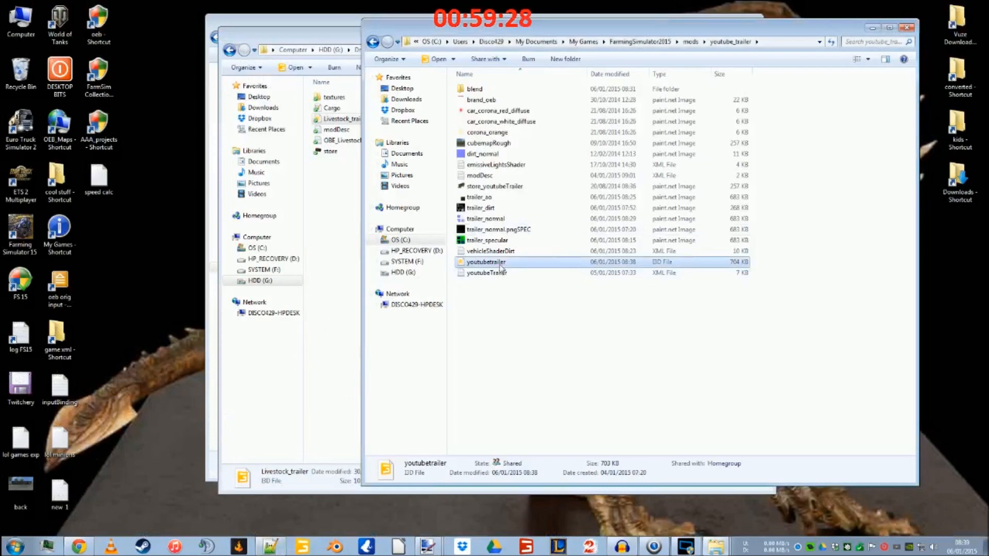
{"action": "double_click", "coordinate": [499, 265]}
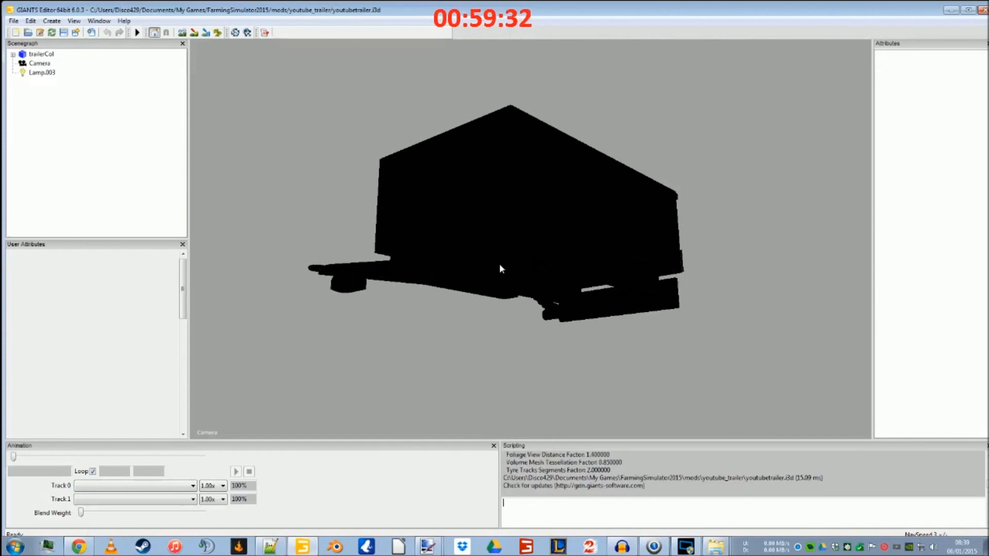
{"action": "left_click", "coordinate": [983, 11]}
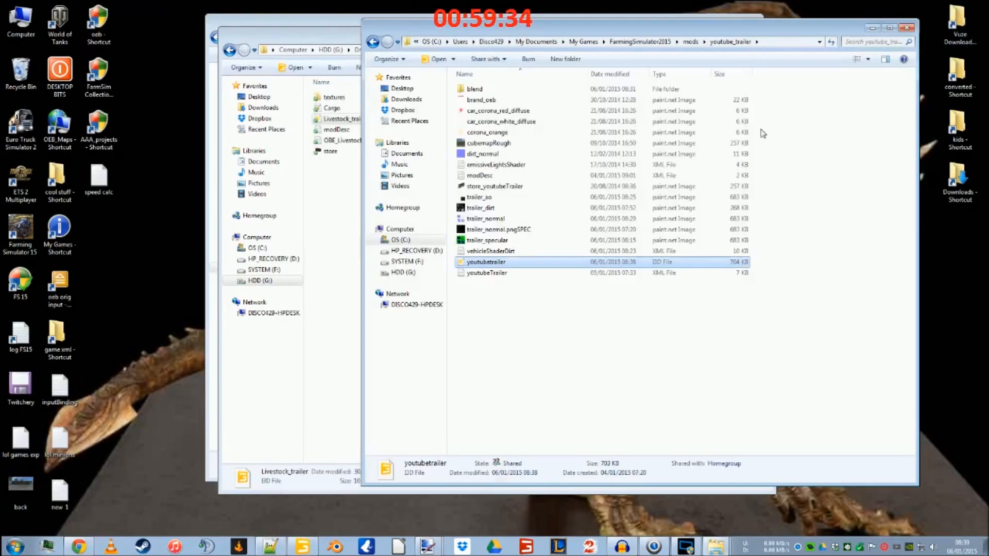
Step: In Notepad++, cut customShaderVariation="colorMask" from the trailer_mat Material line and save youtubetrailer.i3d
{"action": "left_click", "coordinate": [278, 546]}
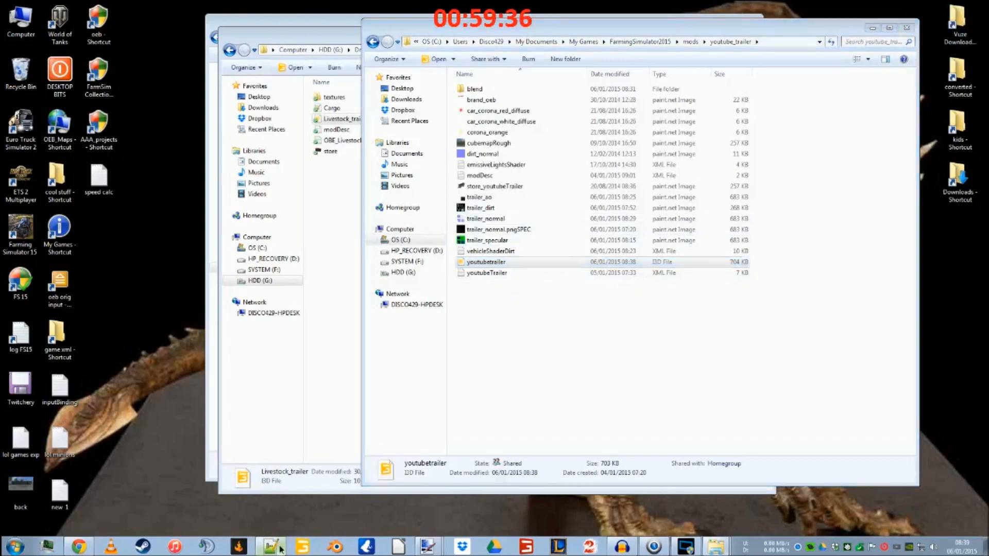
{"action": "left_click_drag", "start_coordinate": [983, 497], "coordinate": [983, 61]}
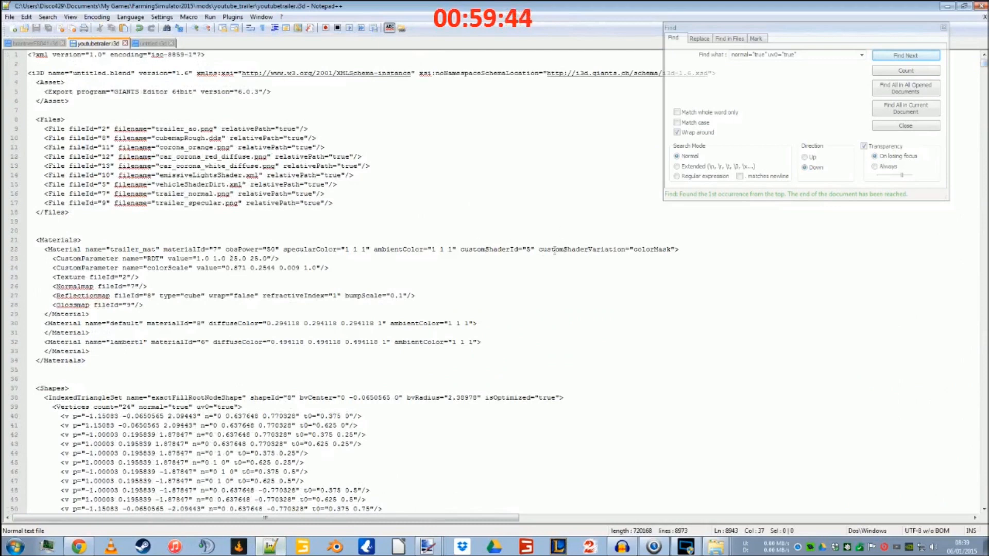
{"action": "left_click_drag", "start_coordinate": [535, 250], "coordinate": [675, 252]}
{"action": "key", "text": "ctrl+c"}
{"action": "key", "text": "Delete"}
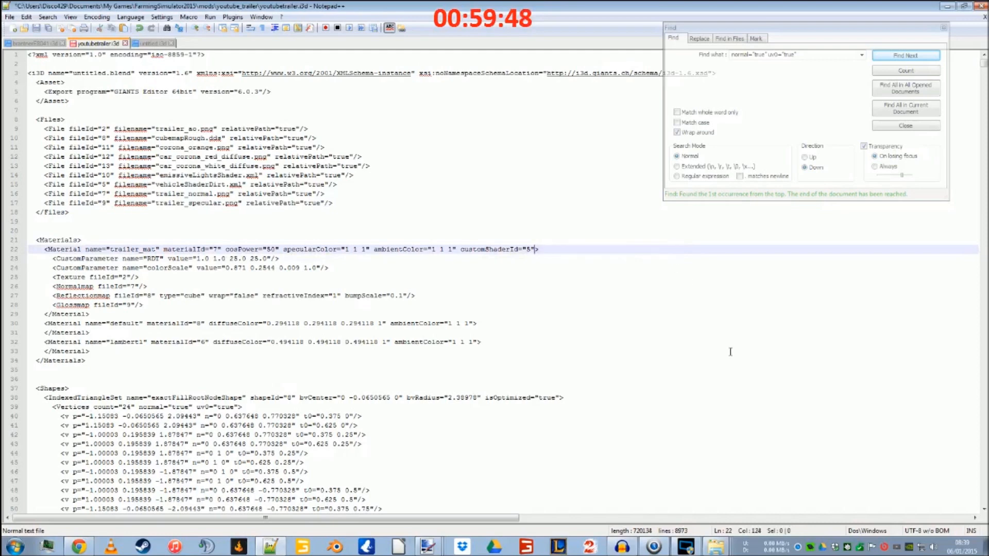
{"action": "key", "text": "ctrl+s"}
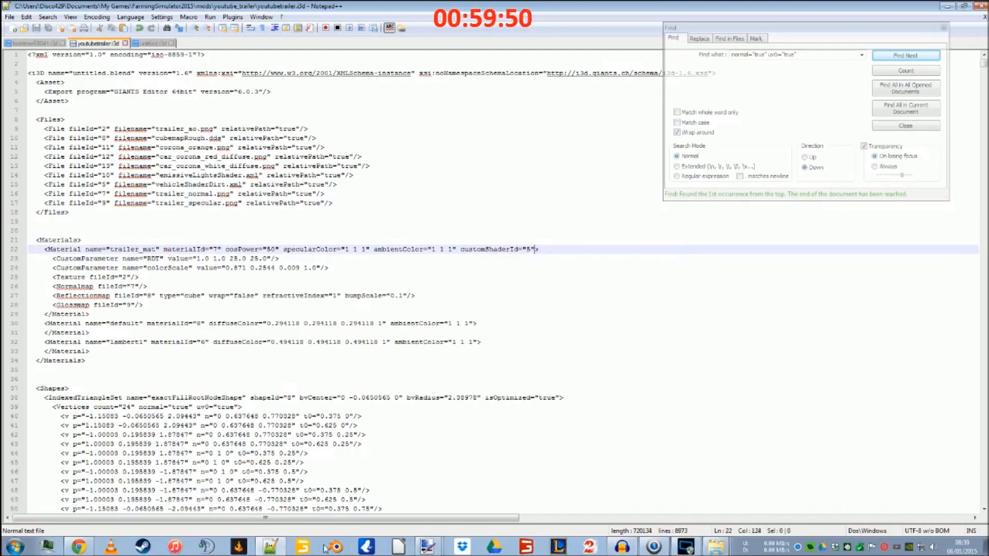
Step: Open the saved youtubetrailer.i3d in GIANTS Editor to test rendering without the shader variation, then close the editor
{"action": "key", "text": "super+d"}
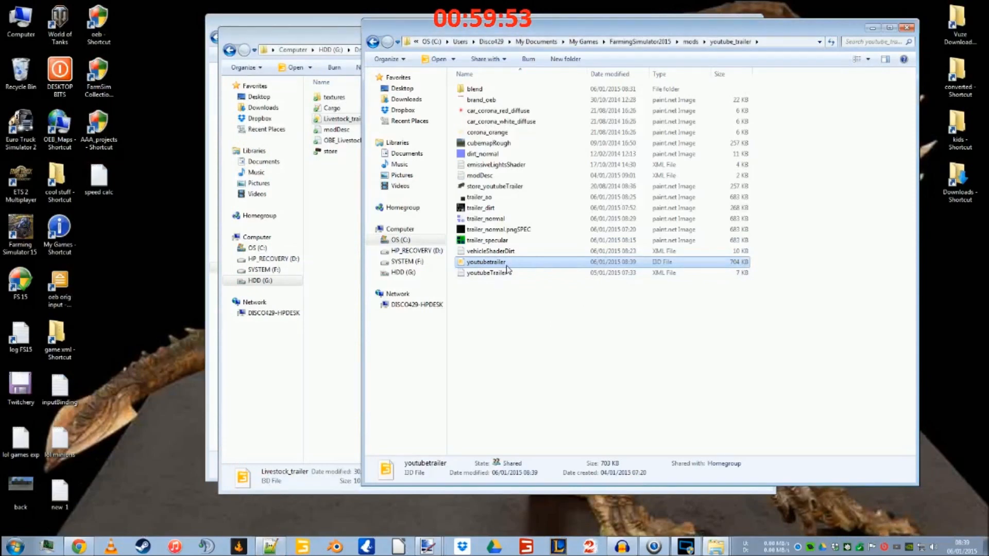
{"action": "double_click", "coordinate": [506, 266]}
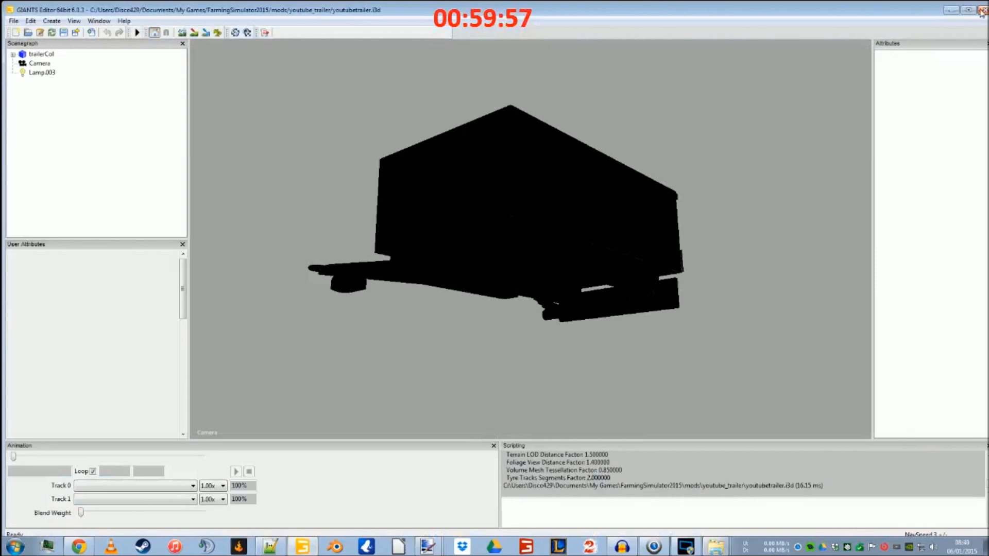
{"action": "left_click", "coordinate": [982, 11]}
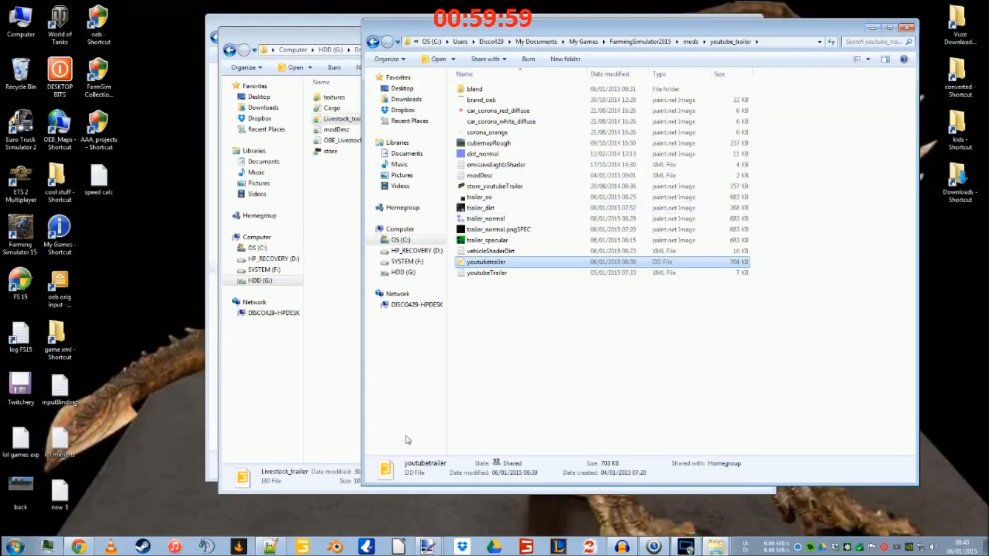
Step: In Notepad++, restore customShaderVariation="colorMask" in the trailer_mat line, cut the Normalmap fileId="7" line and save the file
{"action": "left_click", "coordinate": [265, 547]}
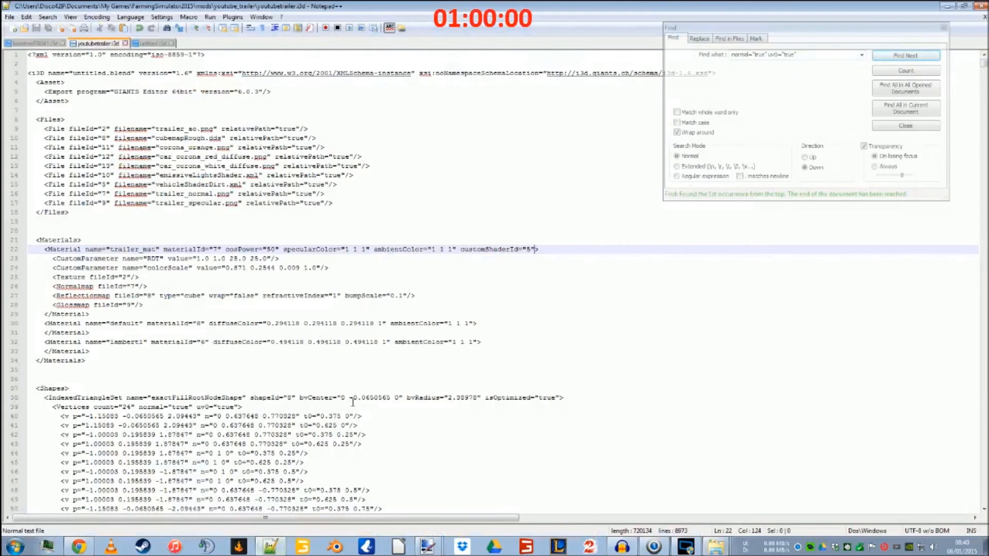
{"action": "key", "text": "ctrl+v"}
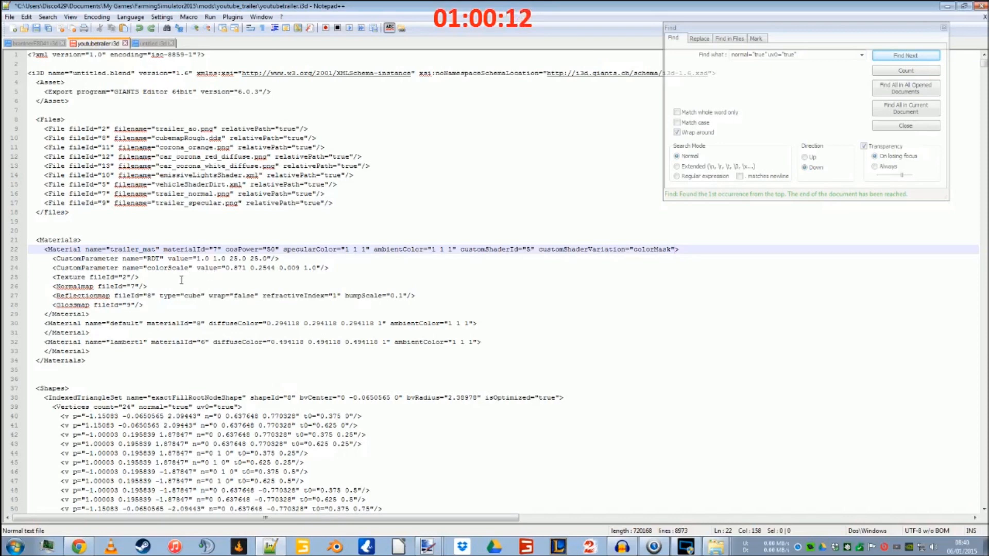
{"action": "left_click_drag", "start_coordinate": [140, 278], "coordinate": [147, 286]}
{"action": "key", "text": "ctrl+c"}
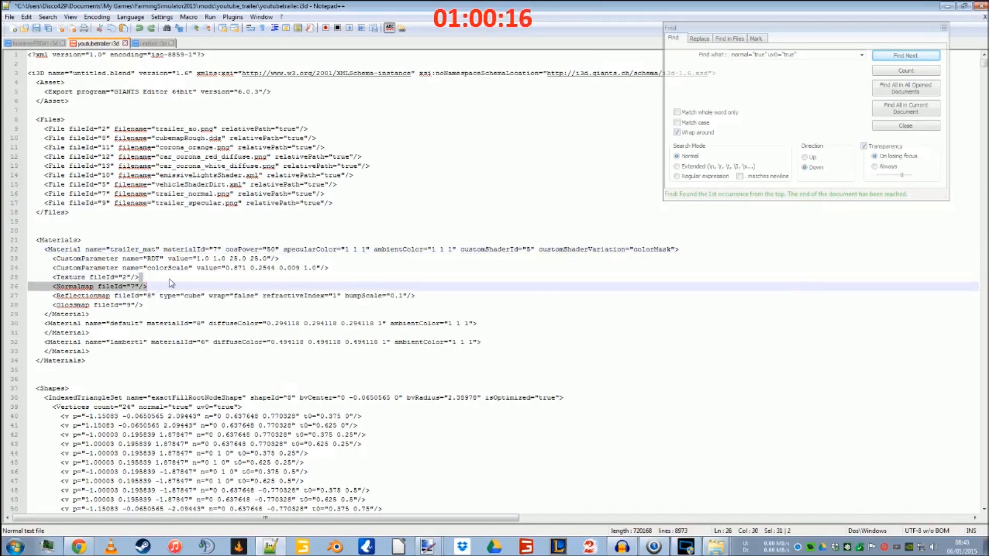
{"action": "key", "text": "Delete"}
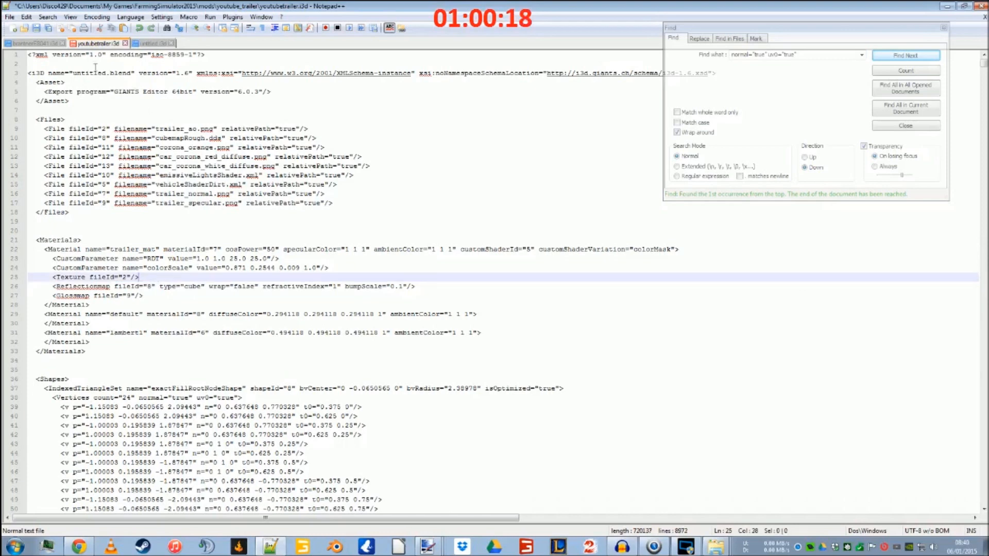
{"action": "left_click", "coordinate": [37, 28]}
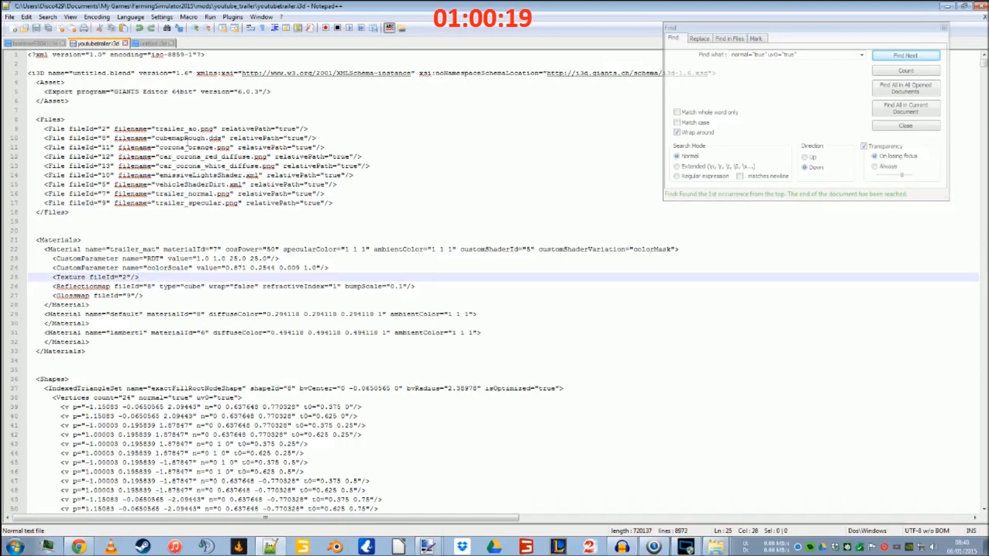
Step: Open youtubetrailer.i3d in GIANTS Editor to test rendering without the normal map, then minimize the editor
{"action": "left_click", "coordinate": [271, 547]}
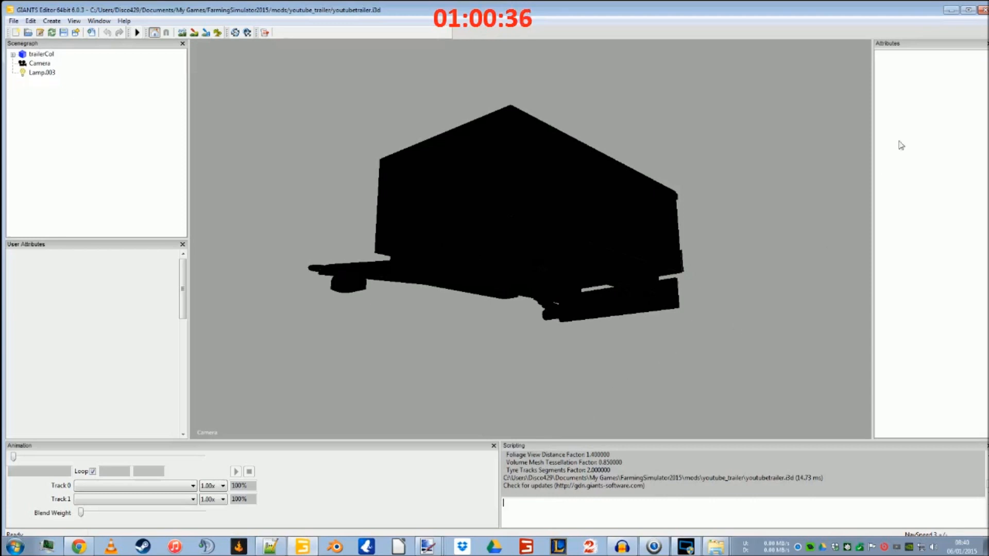
{"action": "left_click", "coordinate": [951, 12]}
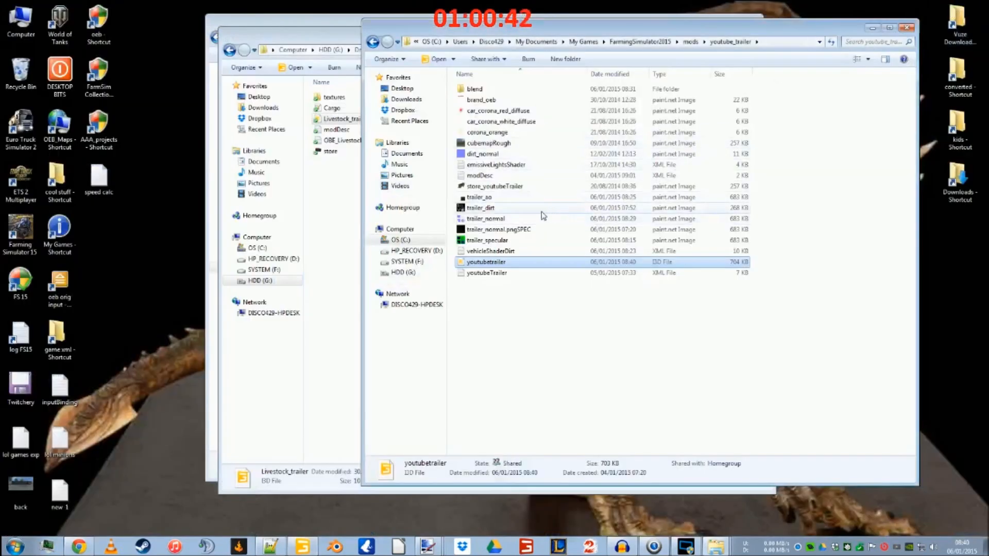
{"action": "mouse_move", "coordinate": [527, 232]}
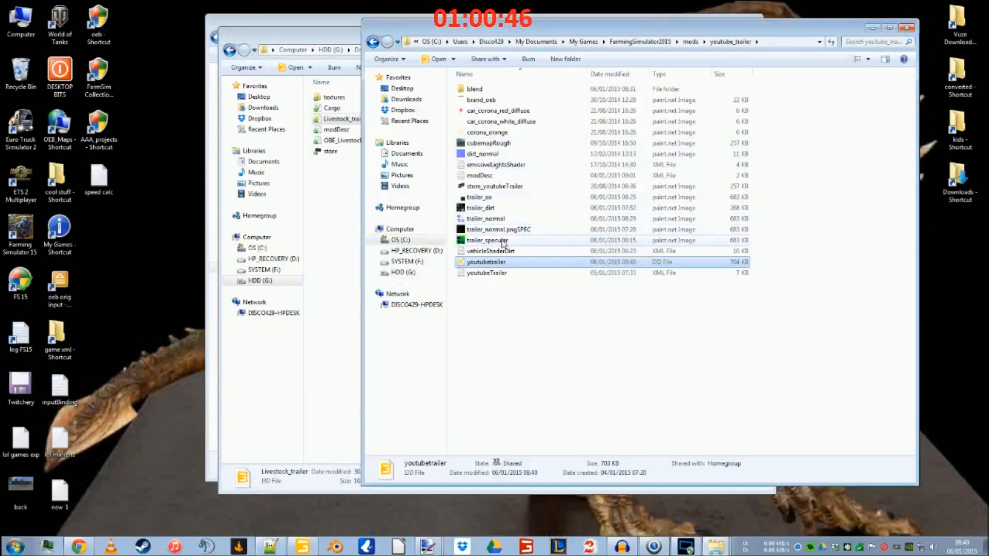
Step: In Notepad++, restore trailer_mat's Normalmap fileId="7" line, cut its Glossmap fileId="9" line and save youtubetrailer.i3d
{"action": "left_click", "coordinate": [275, 547]}
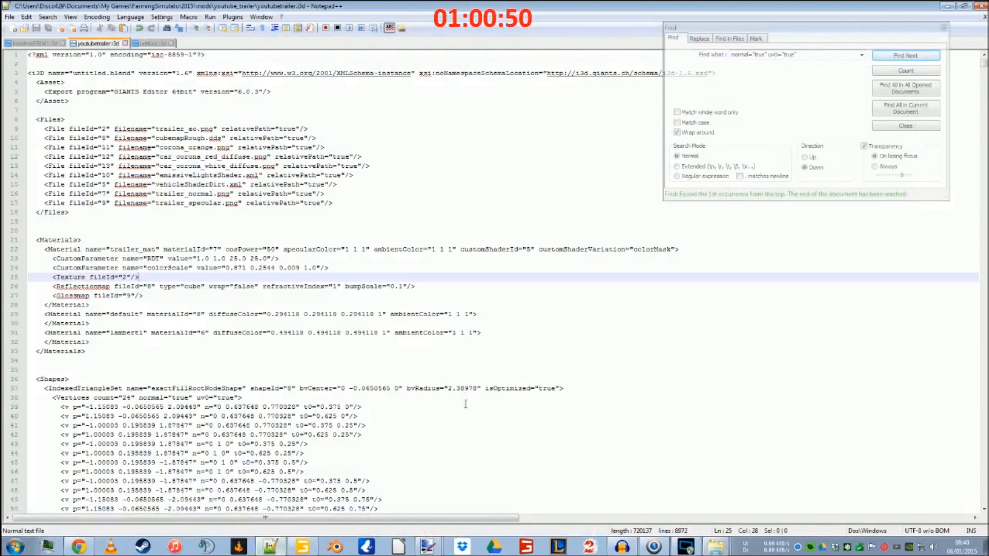
{"action": "key", "text": "Return"}
{"action": "key", "text": "ctrl+v"}
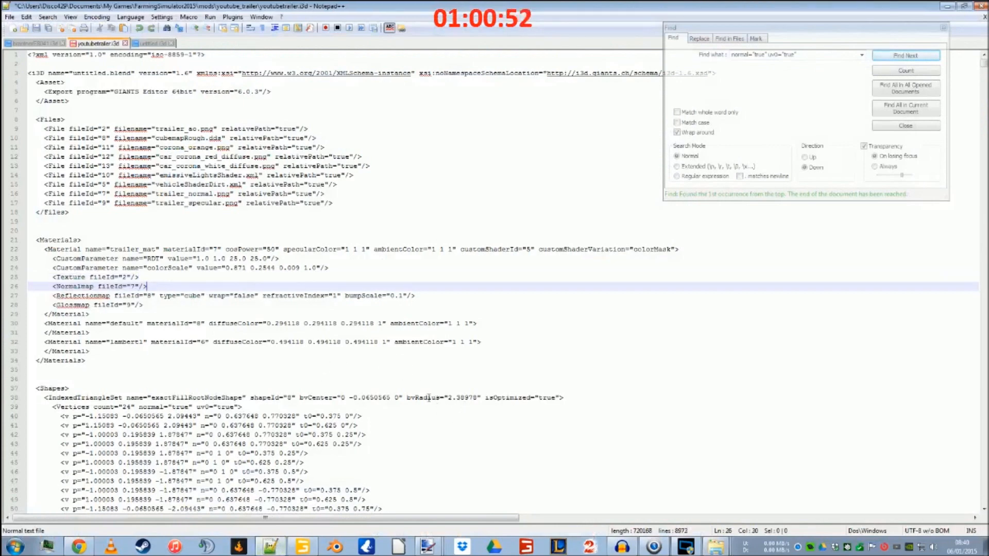
{"action": "left_click_drag", "start_coordinate": [423, 298], "coordinate": [422, 302]}
{"action": "key", "text": "ctrl+c"}
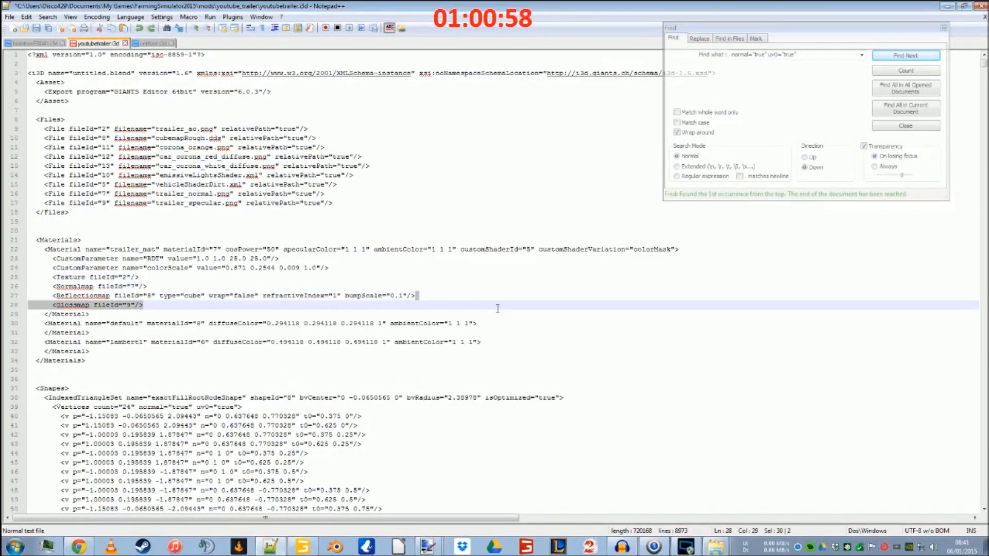
{"action": "key", "text": "Delete"}
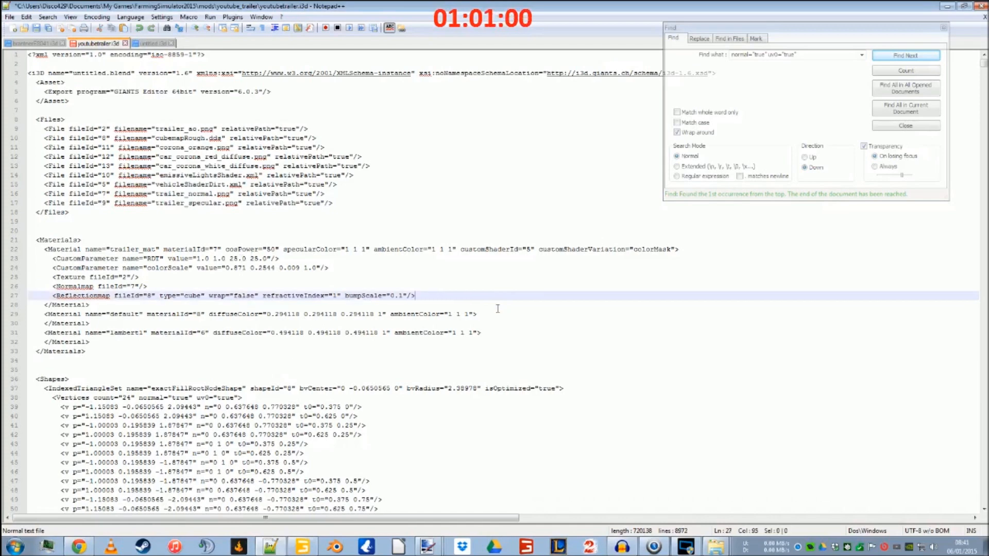
{"action": "key", "text": "ctrl+s"}
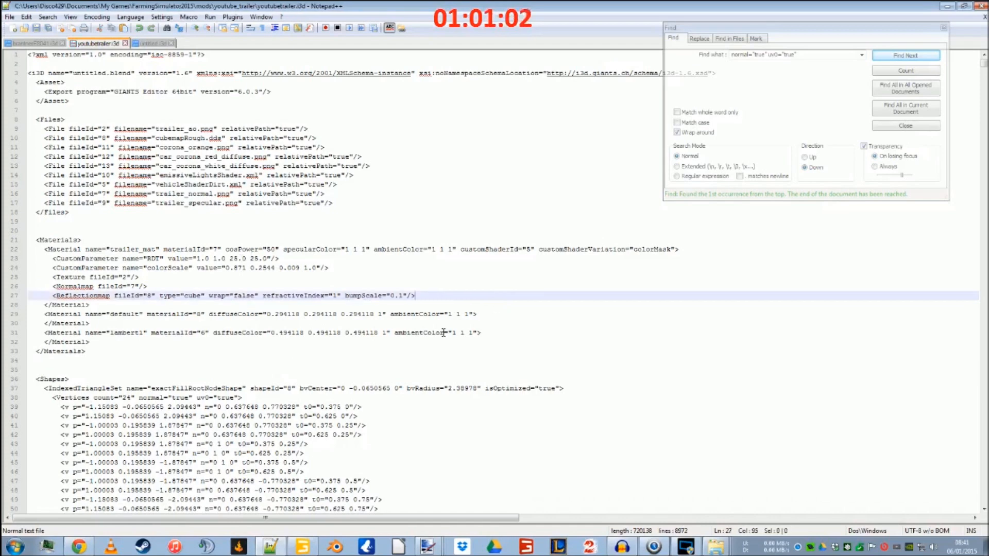
Step: Open youtubetrailer.i3d in GIANTS Editor and inspect the trailer's body and chassis rendering from several angles
{"action": "left_click", "coordinate": [271, 546]}
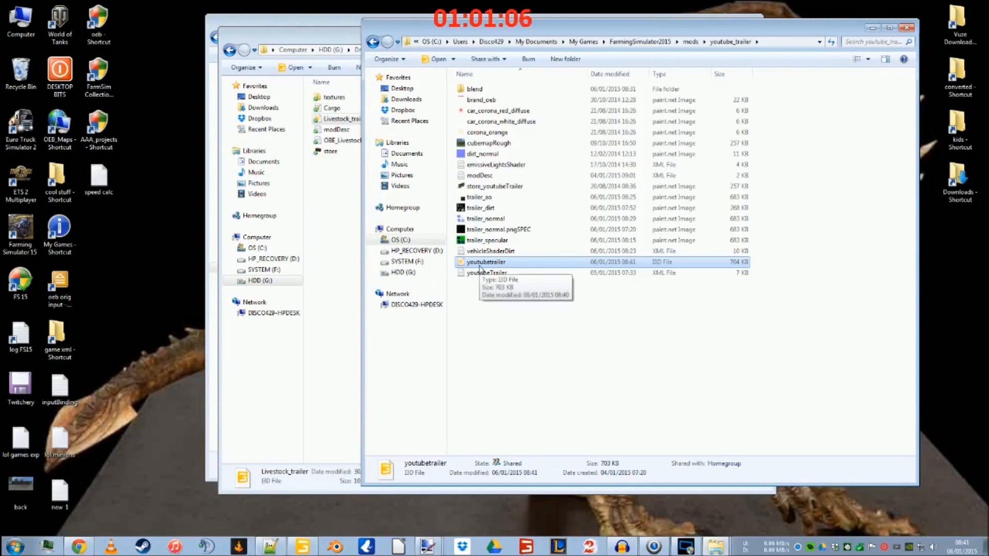
{"action": "double_click", "coordinate": [480, 263]}
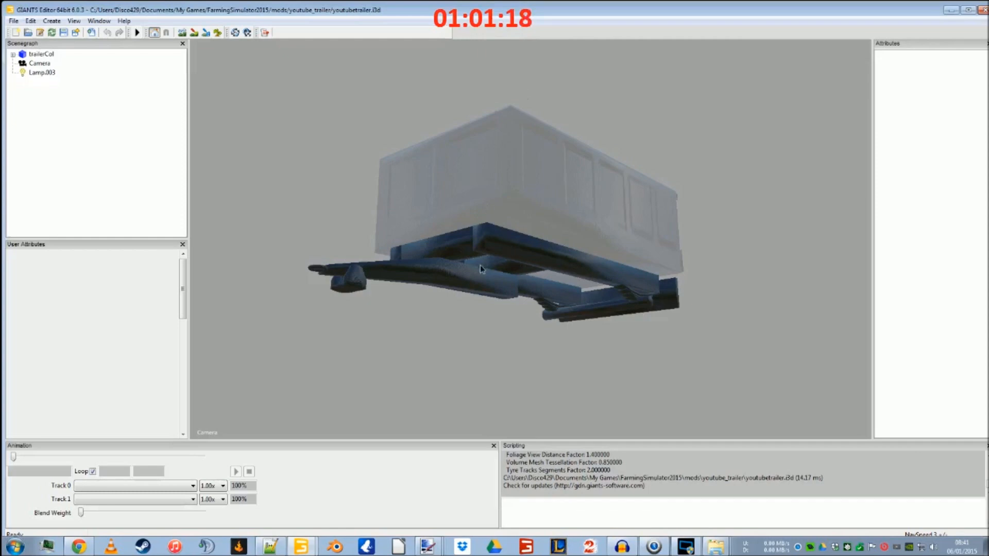
{"action": "left_click_drag", "start_coordinate": [564, 244], "coordinate": [525, 271], "text": "alt"}
{"action": "middle_click_drag", "start_coordinate": [526, 271], "coordinate": [474, 329], "text": "alt"}
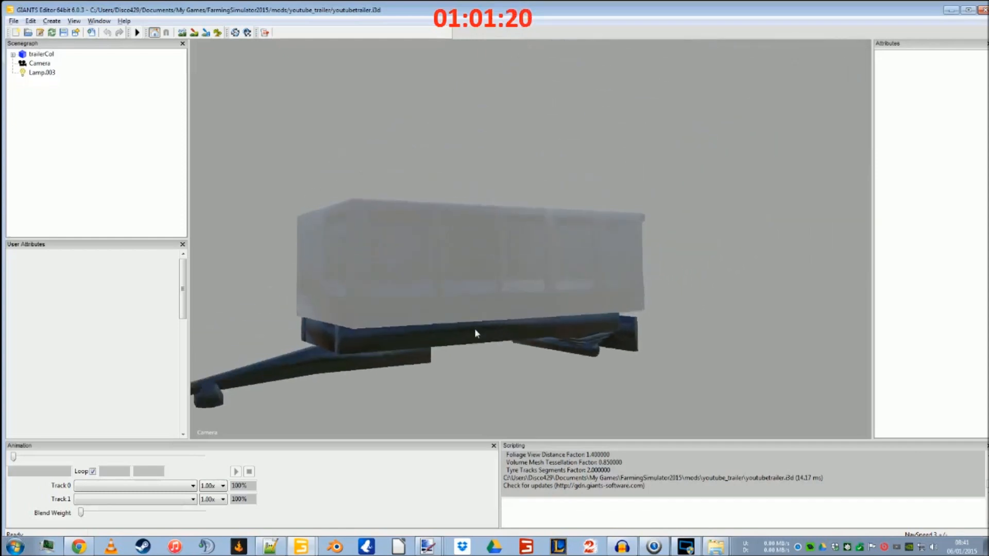
{"action": "right_click_drag", "start_coordinate": [474, 328], "coordinate": [445, 217], "text": "alt"}
{"action": "middle_click_drag", "start_coordinate": [412, 289], "coordinate": [469, 269], "text": "alt"}
{"action": "left_click_drag", "start_coordinate": [470, 269], "coordinate": [374, 297], "text": "alt"}
{"action": "middle_click_drag", "start_coordinate": [373, 298], "coordinate": [444, 273], "text": "alt"}
{"action": "left_click_drag", "start_coordinate": [444, 273], "coordinate": [479, 275], "text": "alt"}
{"action": "middle_click_drag", "start_coordinate": [479, 276], "coordinate": [550, 275], "text": "alt"}
{"action": "right_click_drag", "start_coordinate": [550, 275], "coordinate": [543, 302], "text": "alt"}
{"action": "left_click_drag", "start_coordinate": [543, 303], "coordinate": [571, 299], "text": "alt"}
{"action": "middle_click_drag", "start_coordinate": [571, 298], "coordinate": [599, 295], "text": "alt"}
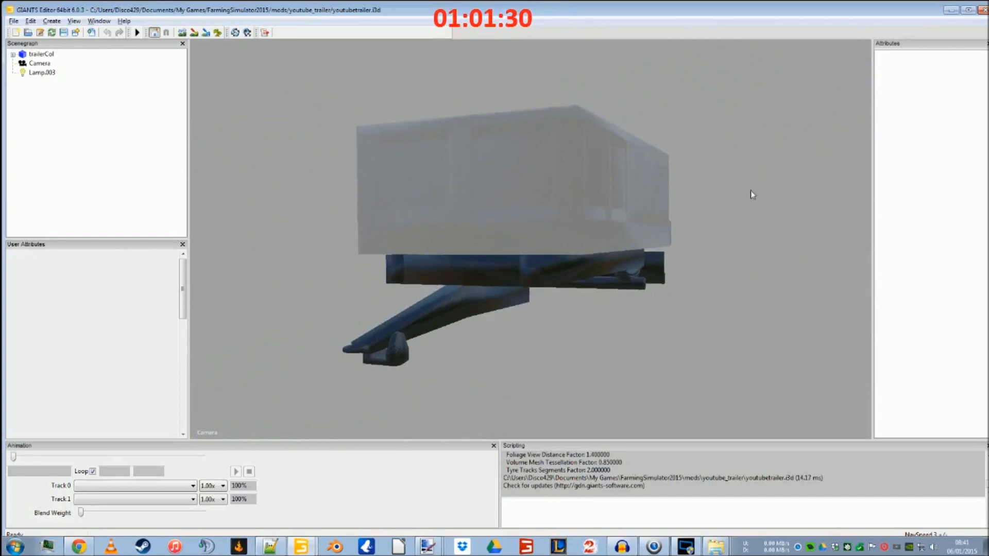
Step: Check trailer_specular.dds in paint.net, and restore the Glossmap fileId="9" line under trailer_mat in Notepad++
{"action": "left_click", "coordinate": [945, 11]}
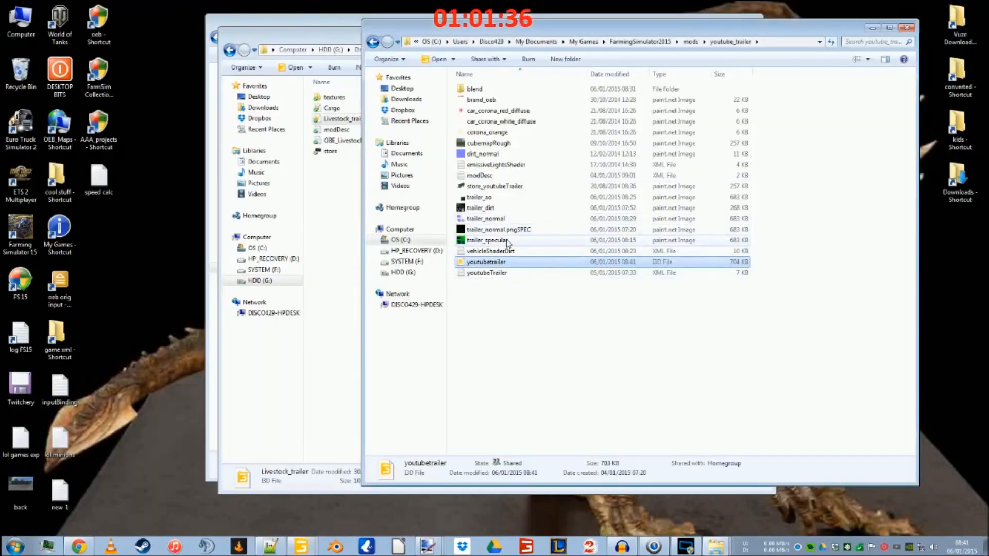
{"action": "right_click", "coordinate": [435, 545]}
{"action": "left_click", "coordinate": [427, 438]}
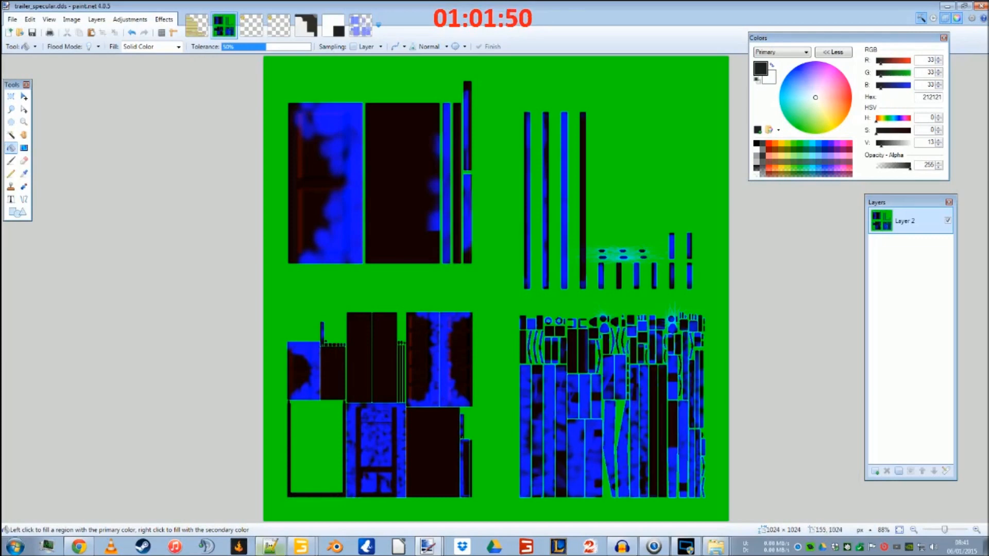
{"action": "left_click", "coordinate": [270, 546]}
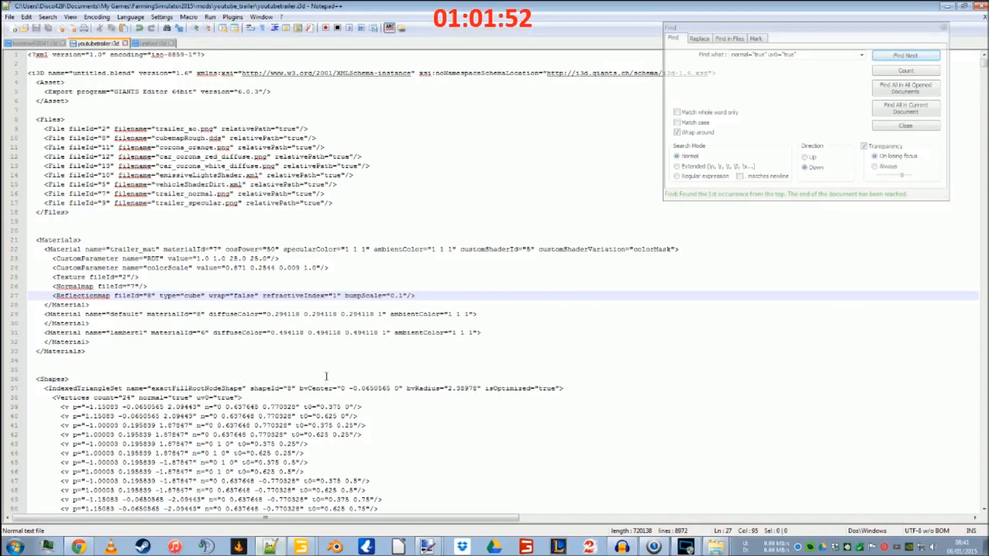
{"action": "key", "text": "ctrl+v"}
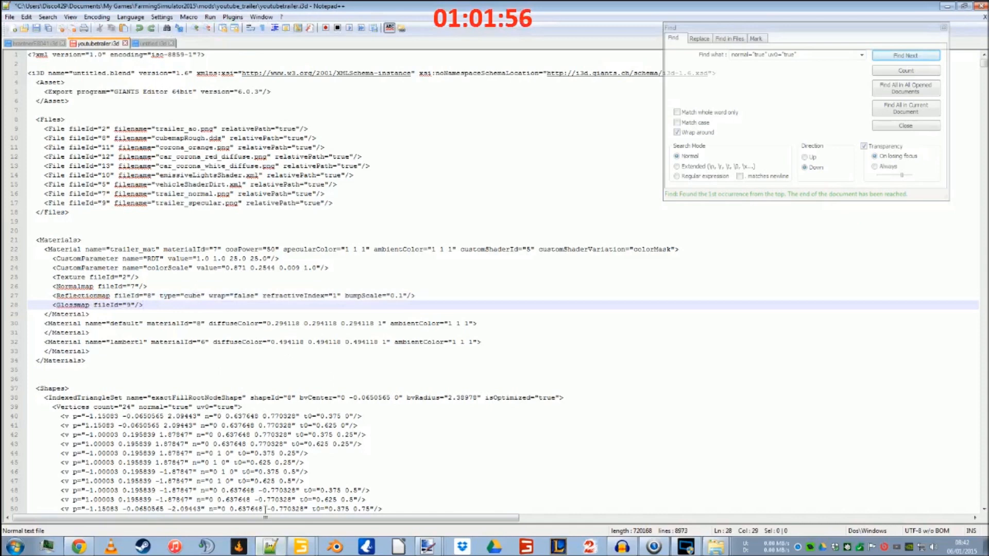
Step: Review step three of the FS-UK specular image tutorial in Chrome, covering the layer properties for the colour layers
{"action": "mouse_move", "coordinate": [79, 546]}
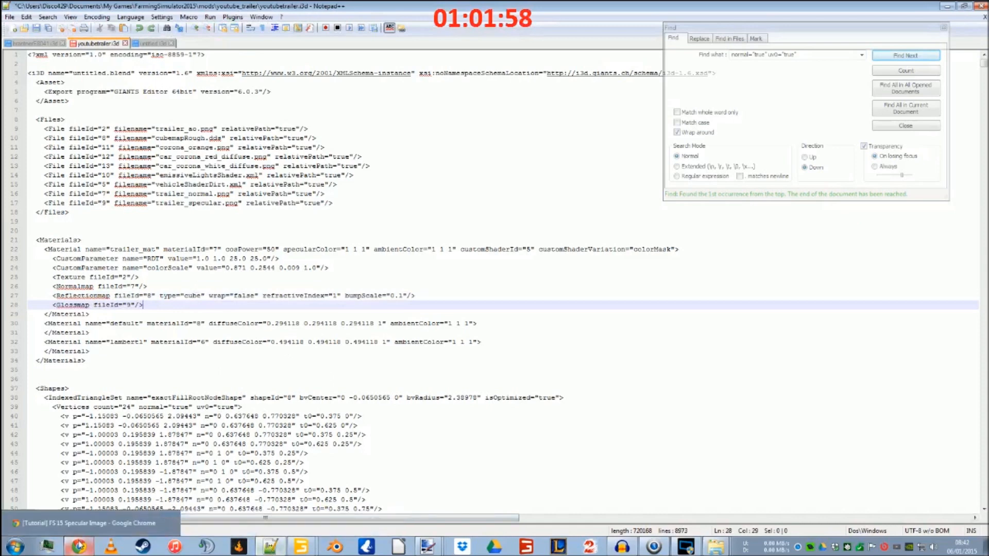
{"action": "left_click", "coordinate": [79, 546]}
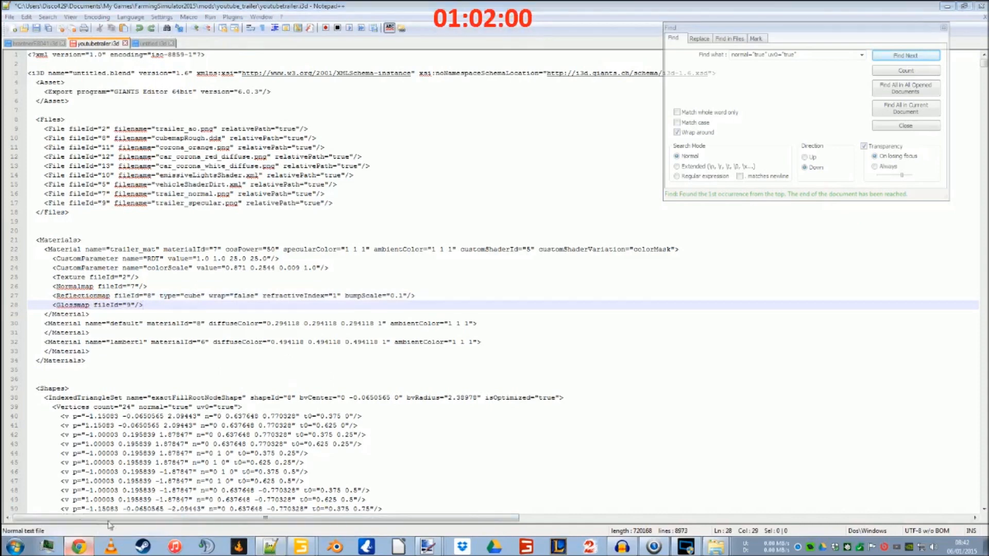
{"action": "scroll", "coordinate": [658, 310], "scroll_direction": "up", "scroll_amount": 10}
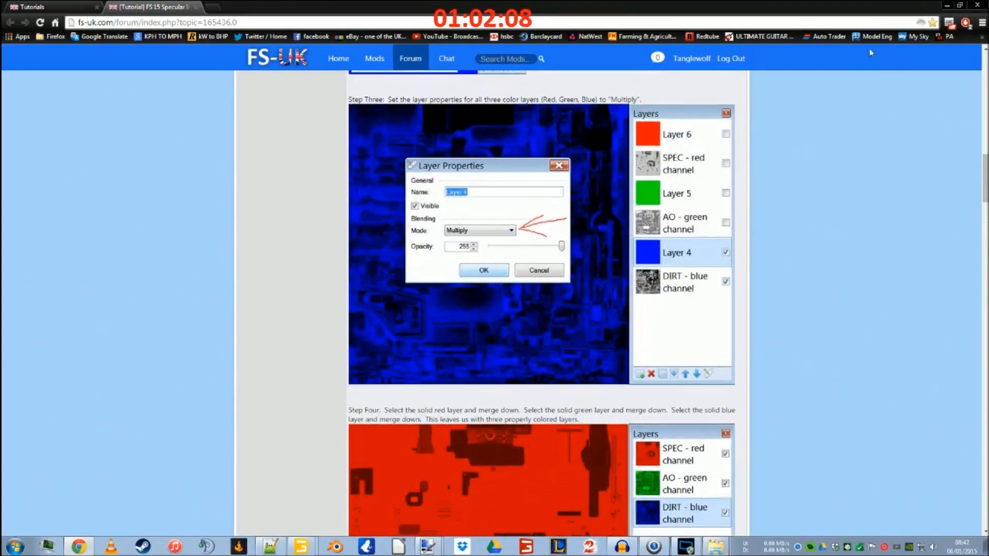
Step: In paint.net, undo the layer merges in trailer_specular.dds back to separate Layer 6, Layer 3, Layer 5, Background, Layer 4 and Layer 2
{"action": "right_click", "coordinate": [428, 546]}
{"action": "left_click", "coordinate": [436, 440]}
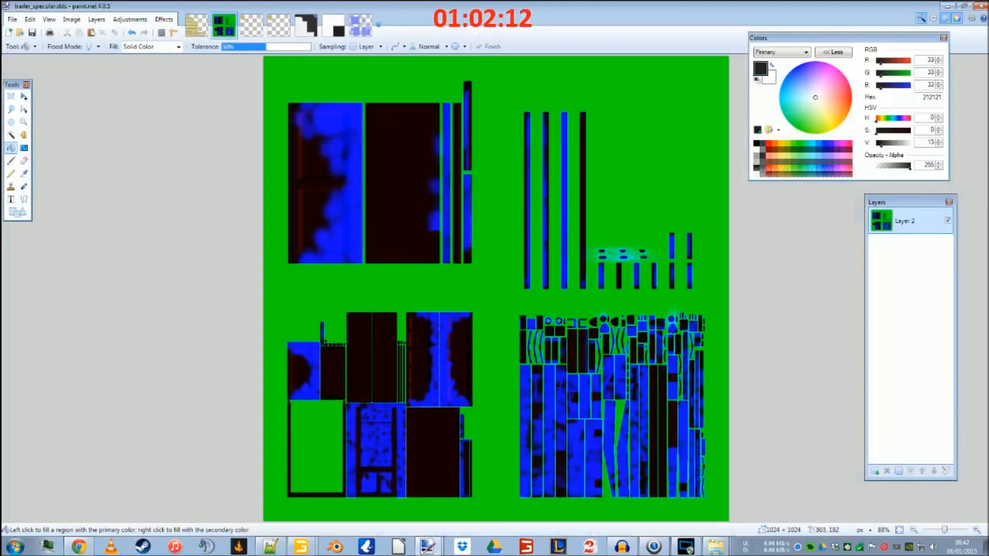
{"action": "key", "text": "ctrl+z"}
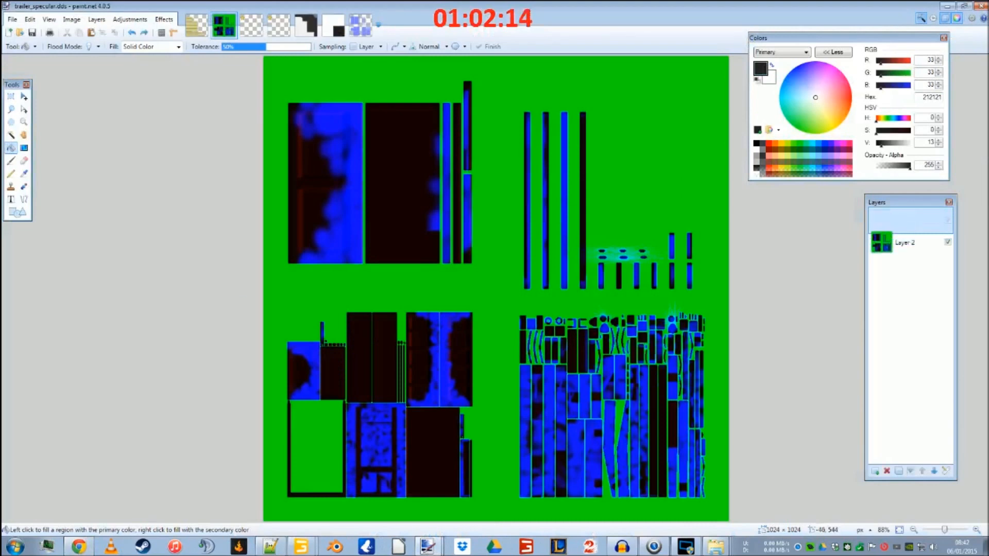
{"action": "key", "text": "ctrl+z"}
{"action": "key", "text": "ctrl+z"}
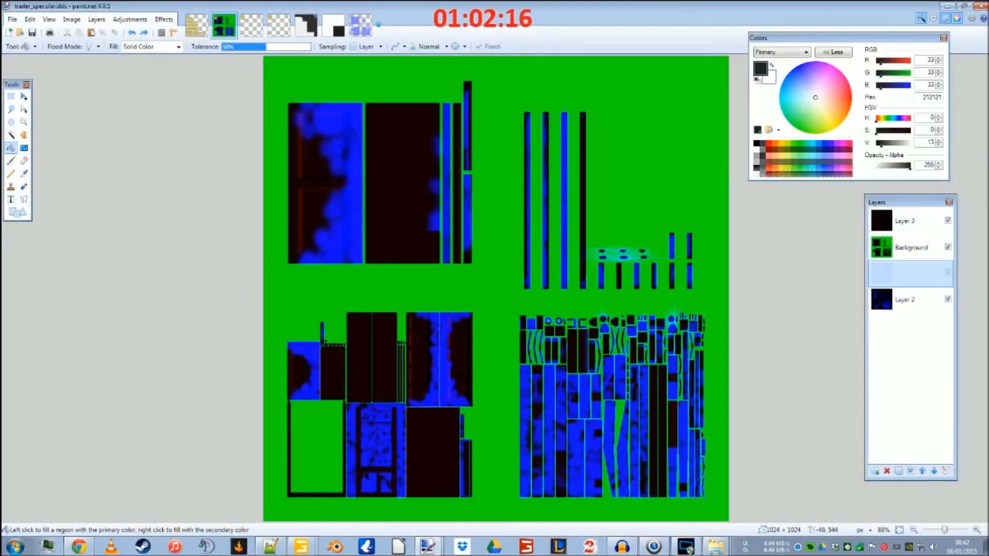
{"action": "key", "text": "ctrl+z"}
{"action": "key", "text": "ctrl+z"}
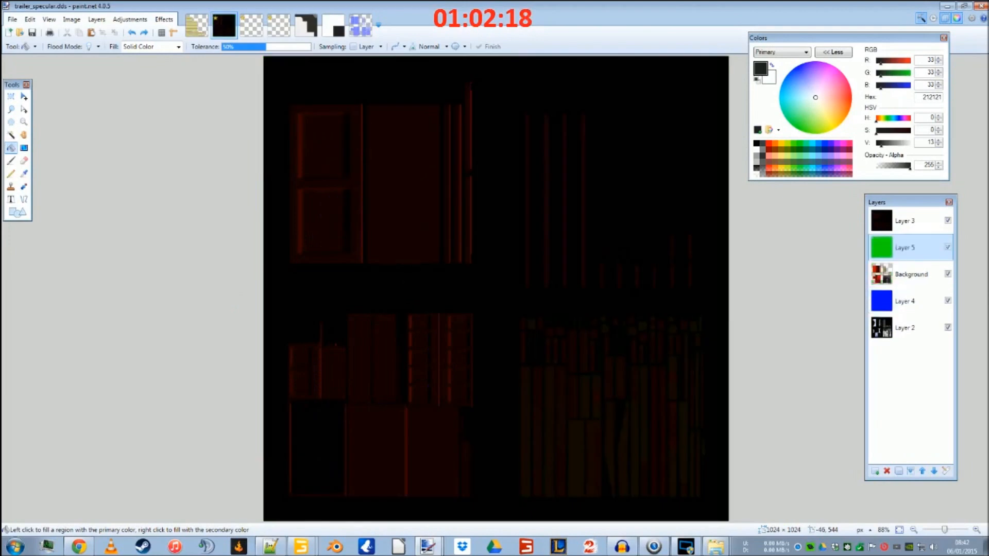
{"action": "key", "text": "ctrl+z"}
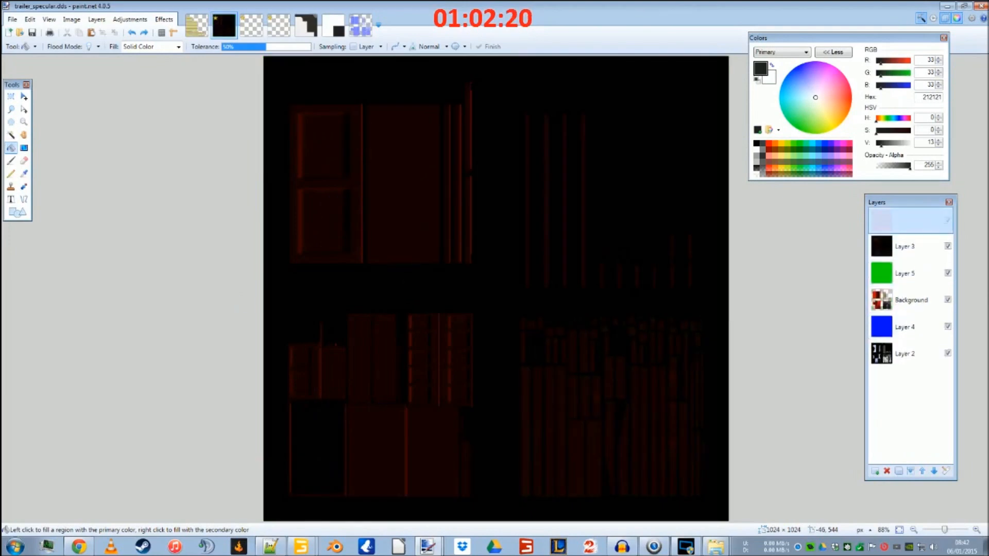
Step: Move the Background layer to the top of the stack and convert it to black and white
{"action": "left_click", "coordinate": [883, 309]}
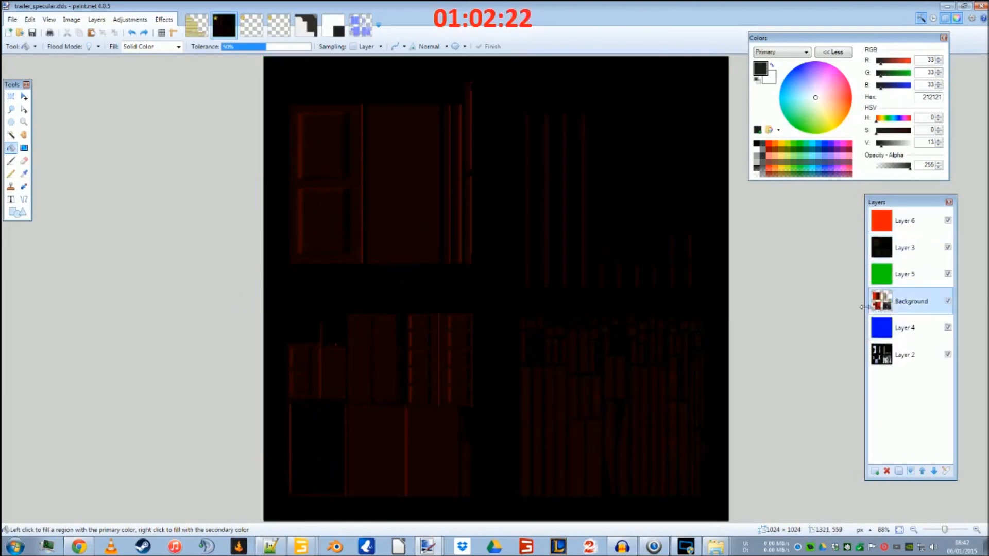
{"action": "left_click", "coordinate": [922, 471]}
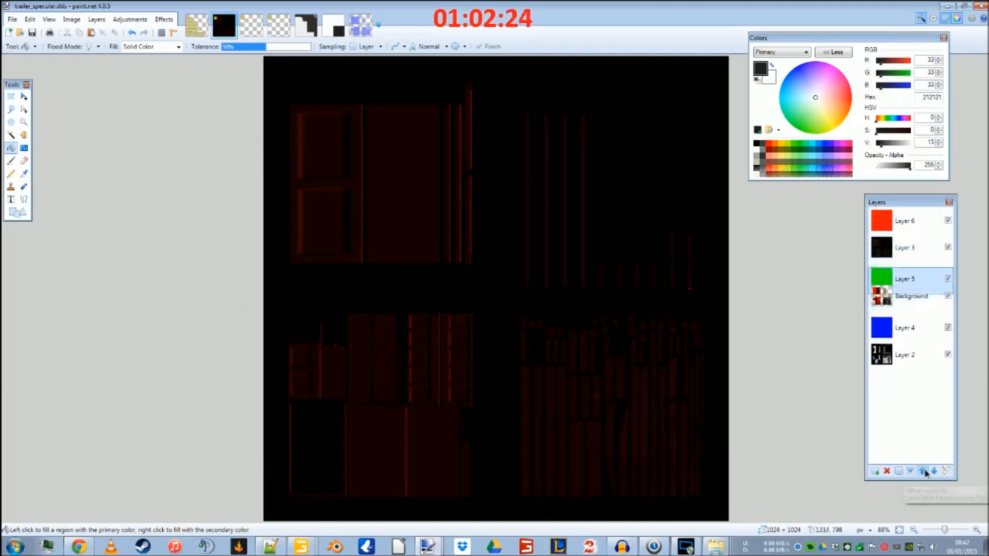
{"action": "left_click", "coordinate": [922, 470]}
{"action": "left_click", "coordinate": [922, 471]}
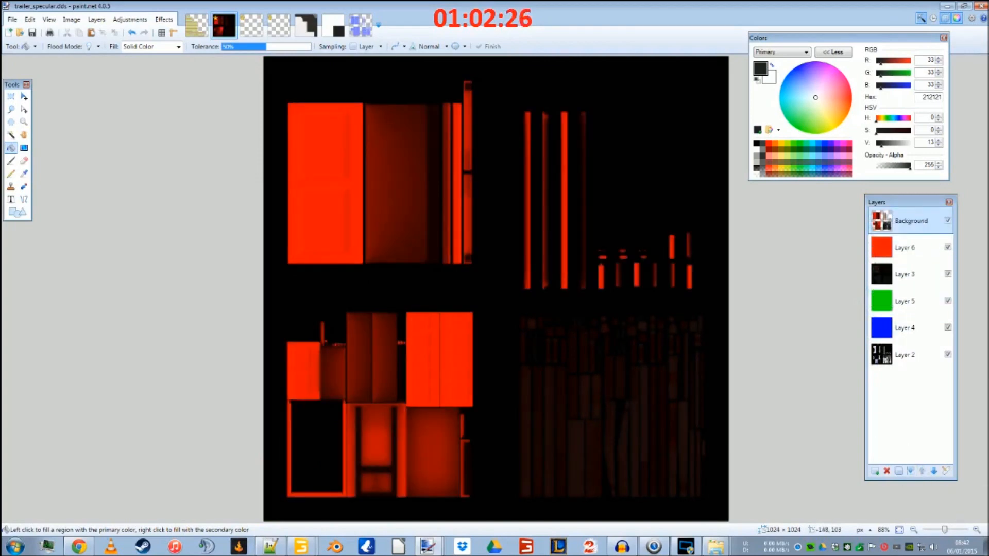
{"action": "left_click", "coordinate": [96, 19]}
{"action": "left_click", "coordinate": [96, 19]}
{"action": "left_click", "coordinate": [129, 19]}
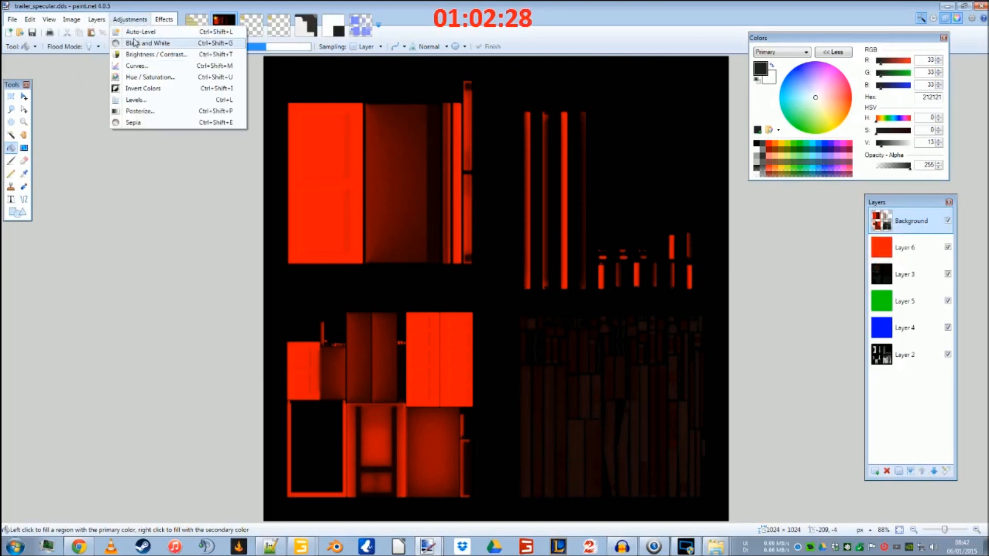
{"action": "left_click", "coordinate": [140, 32]}
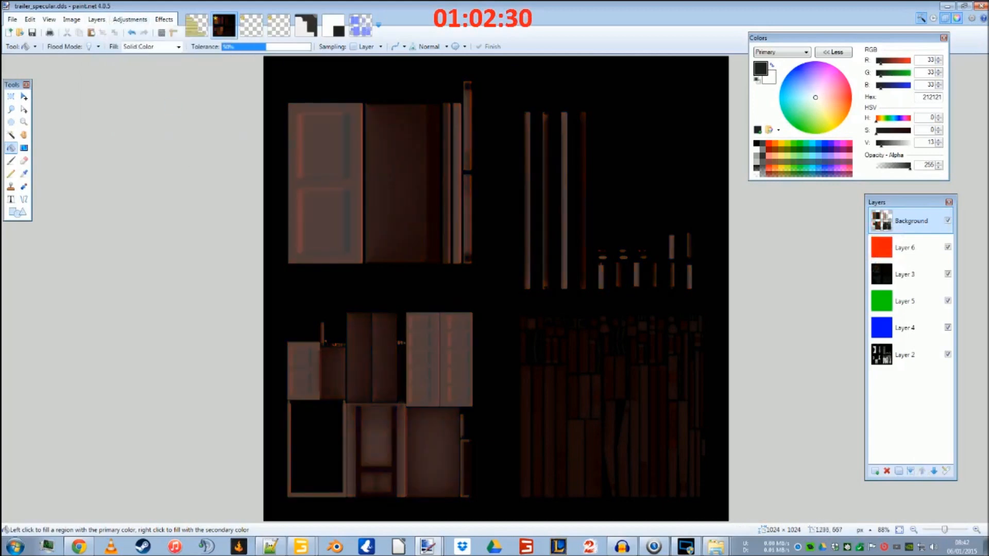
Step: Move the Background layer back down to directly beneath the green Layer 5
{"action": "left_click", "coordinate": [934, 472]}
{"action": "left_click", "coordinate": [933, 472]}
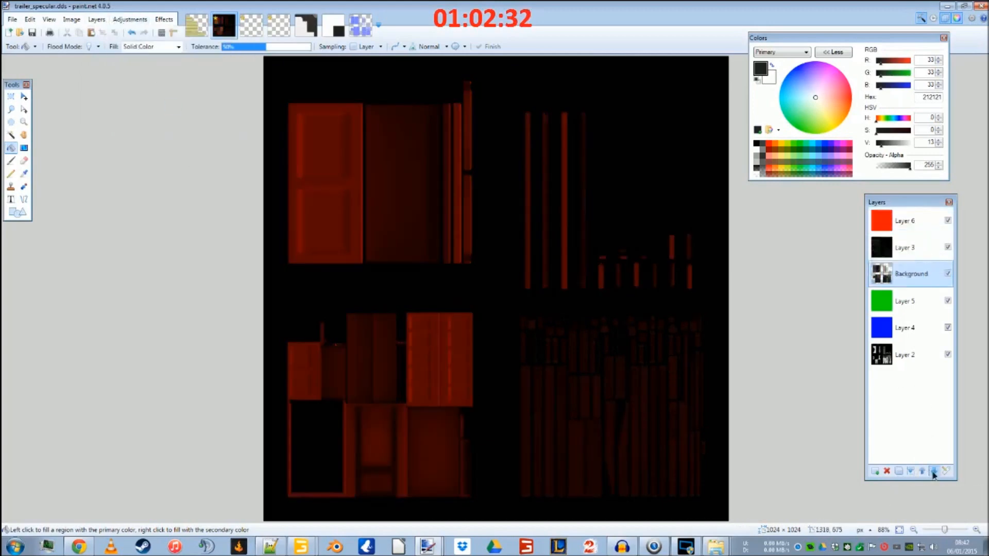
{"action": "left_click", "coordinate": [934, 471]}
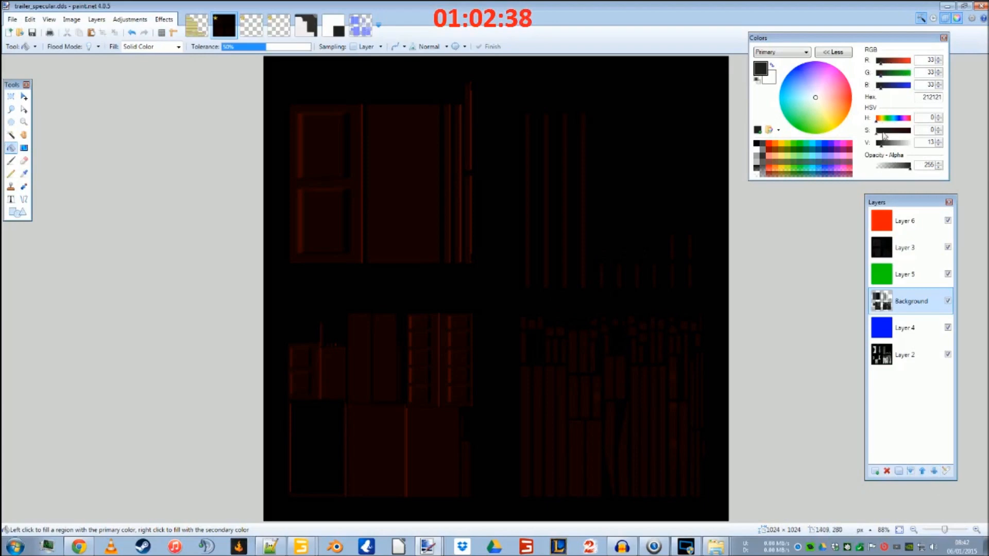
Step: Raise Layer 3 above the red Layer 6 to inspect its image, and return it beneath Layer 6
{"action": "left_click", "coordinate": [890, 255]}
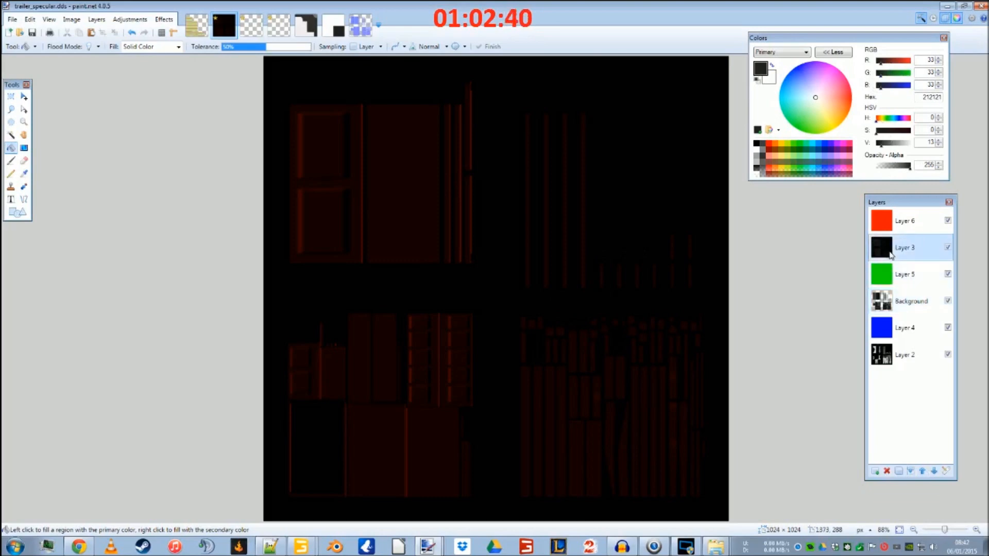
{"action": "left_click", "coordinate": [923, 473]}
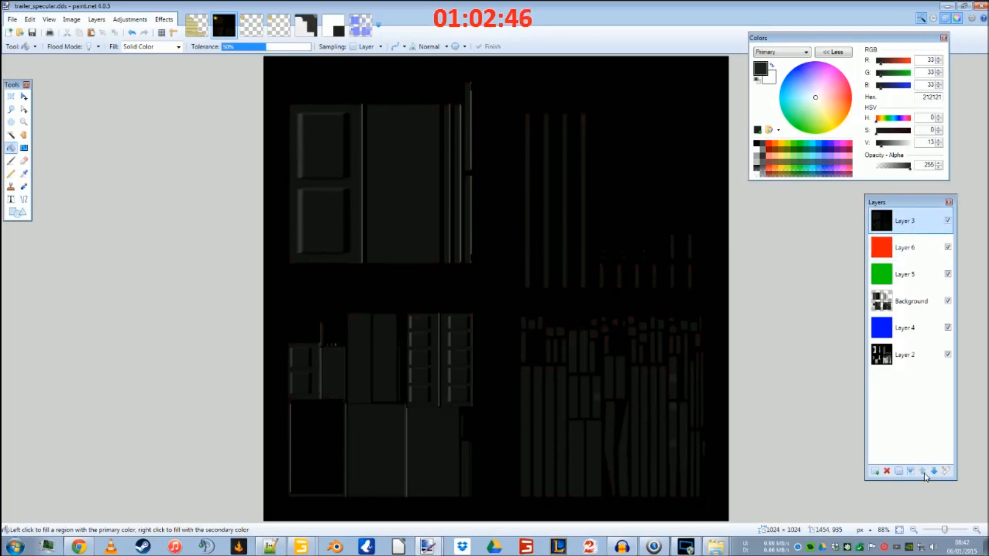
{"action": "left_click", "coordinate": [932, 471]}
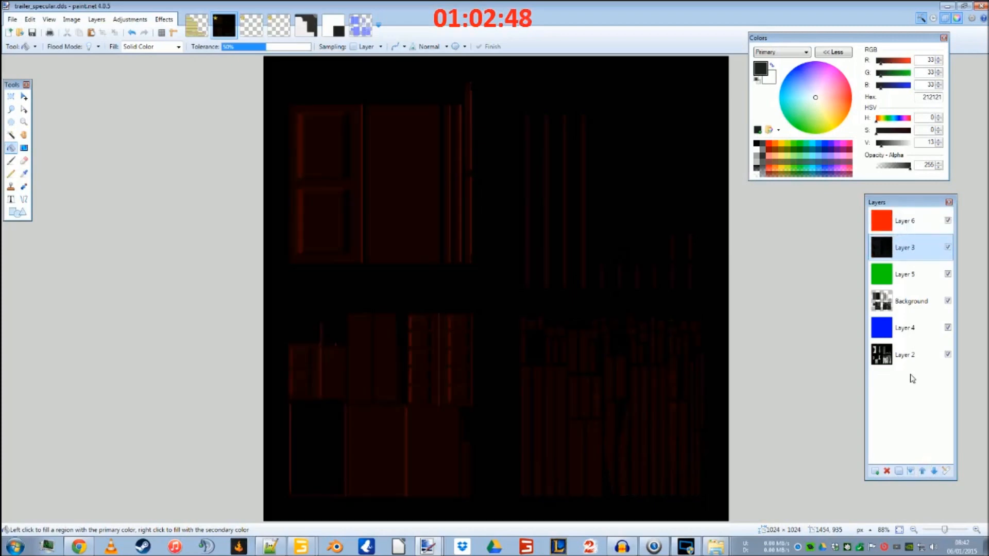
Step: Move Layer 2 to the top of the stack and raise its brightness to 60
{"action": "left_click", "coordinate": [901, 356]}
{"action": "left_click", "coordinate": [923, 472]}
{"action": "left_click", "coordinate": [924, 472]}
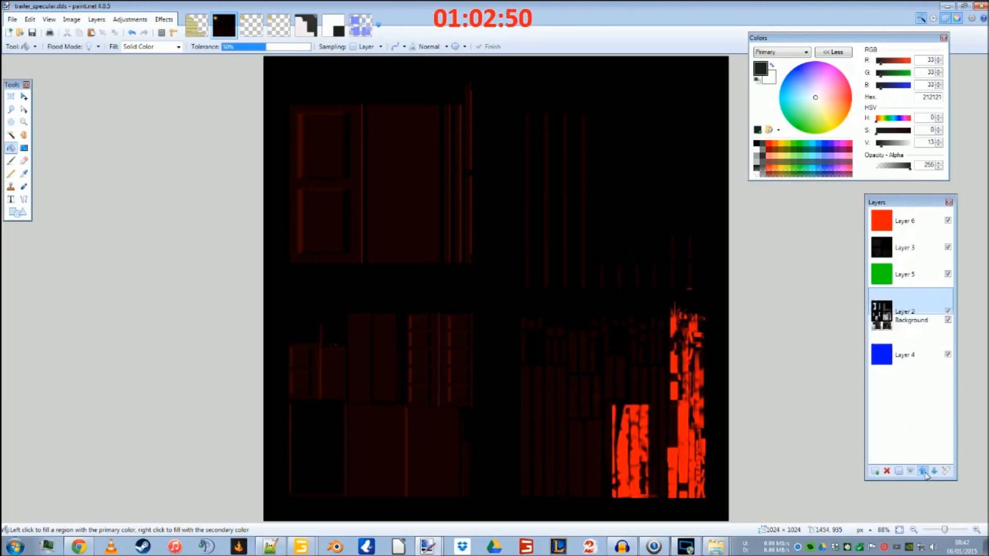
{"action": "left_click", "coordinate": [923, 472]}
{"action": "left_click", "coordinate": [923, 472]}
{"action": "left_click", "coordinate": [923, 472]}
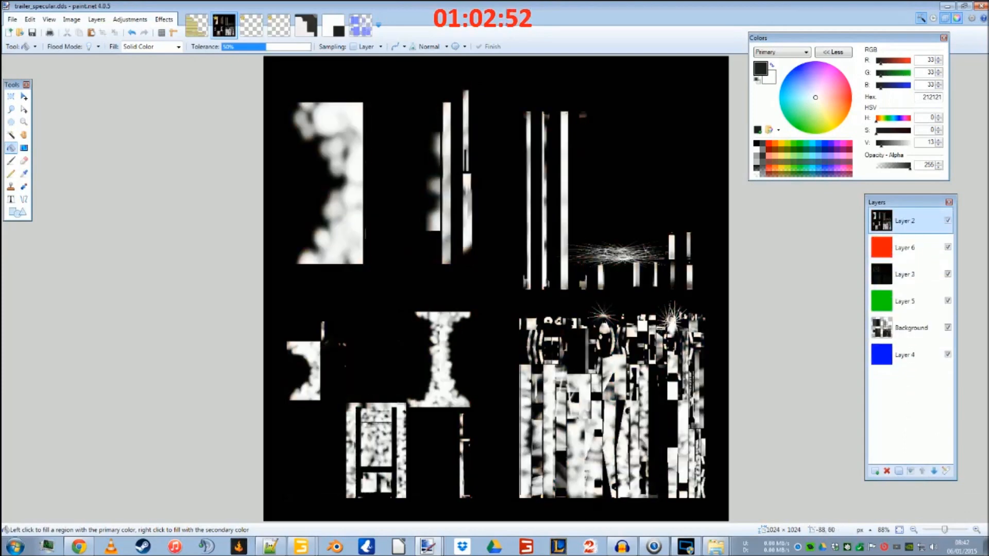
{"action": "left_click", "coordinate": [129, 19]}
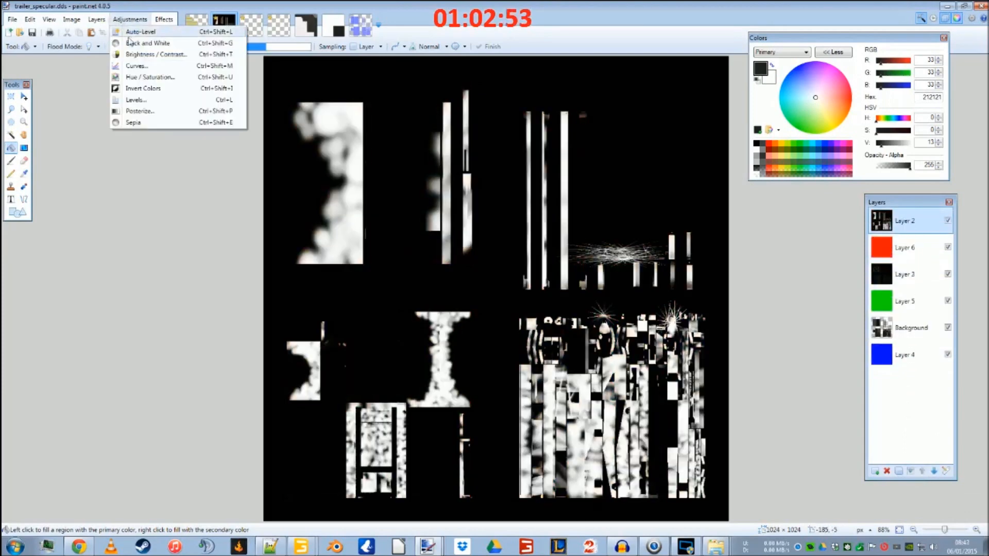
{"action": "left_click", "coordinate": [154, 54]}
{"action": "left_click_drag", "start_coordinate": [457, 234], "coordinate": [154, 275]}
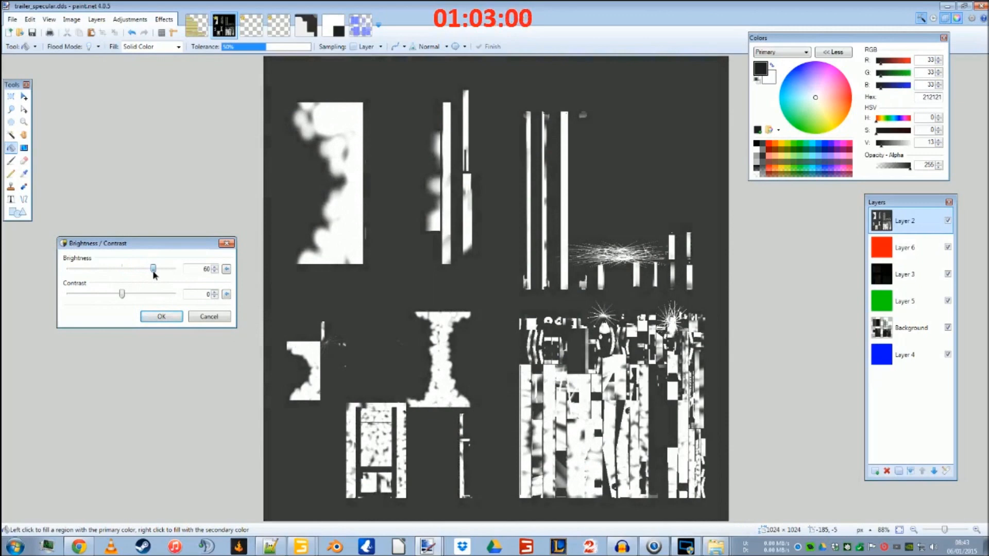
{"action": "left_click", "coordinate": [161, 318]}
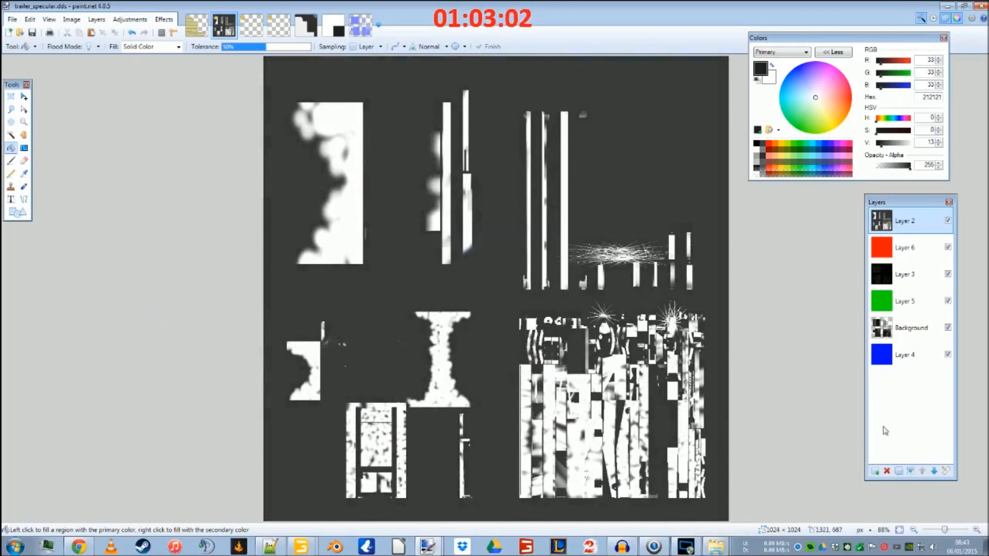
Step: Move Layer 2 back to the bottom of the stack, beneath the blue Layer 4
{"action": "left_click", "coordinate": [935, 472]}
{"action": "left_click", "coordinate": [935, 472]}
{"action": "left_click", "coordinate": [935, 472]}
{"action": "left_click", "coordinate": [936, 472]}
{"action": "left_click", "coordinate": [936, 471]}
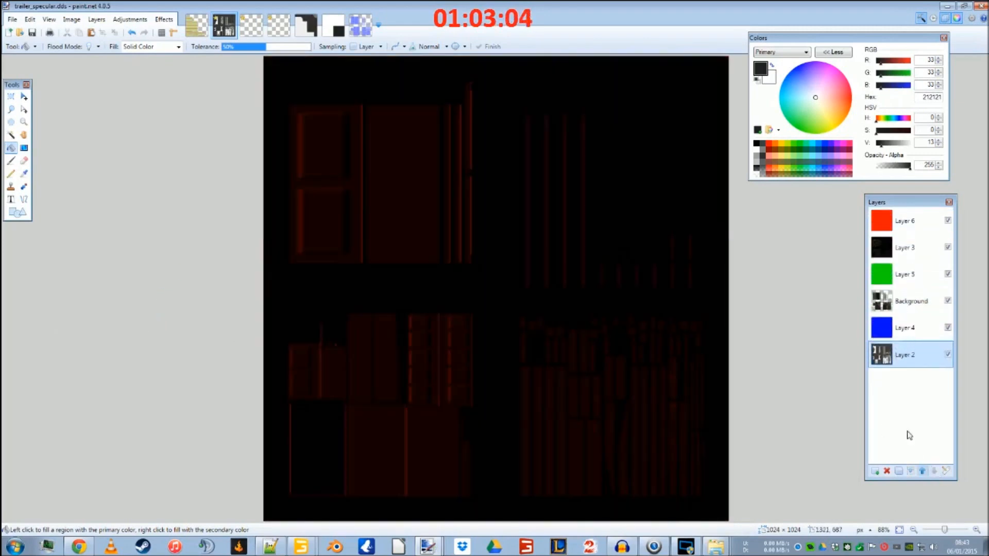
Step: Merge the red Layer 6 down into Layer 3
{"action": "left_click", "coordinate": [905, 222]}
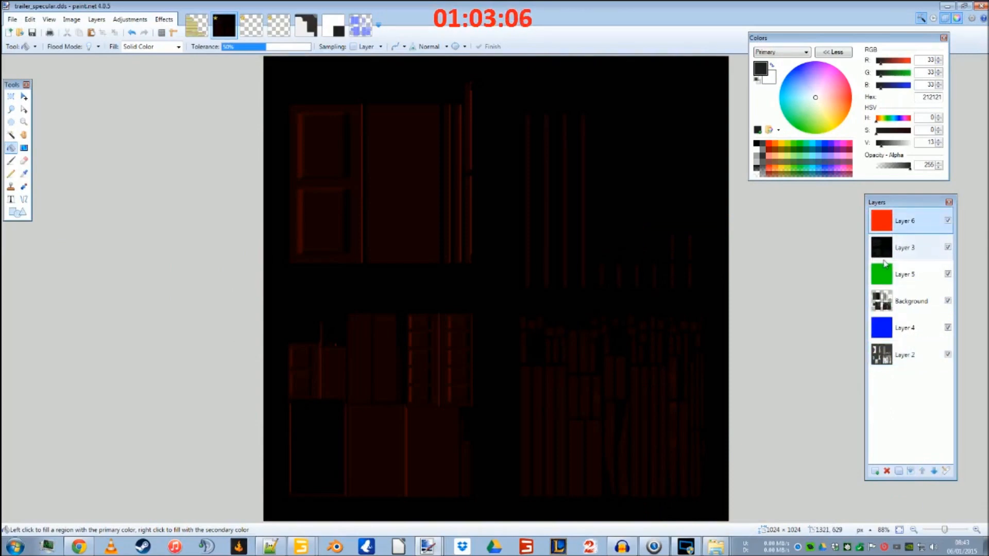
{"action": "left_click", "coordinate": [910, 471]}
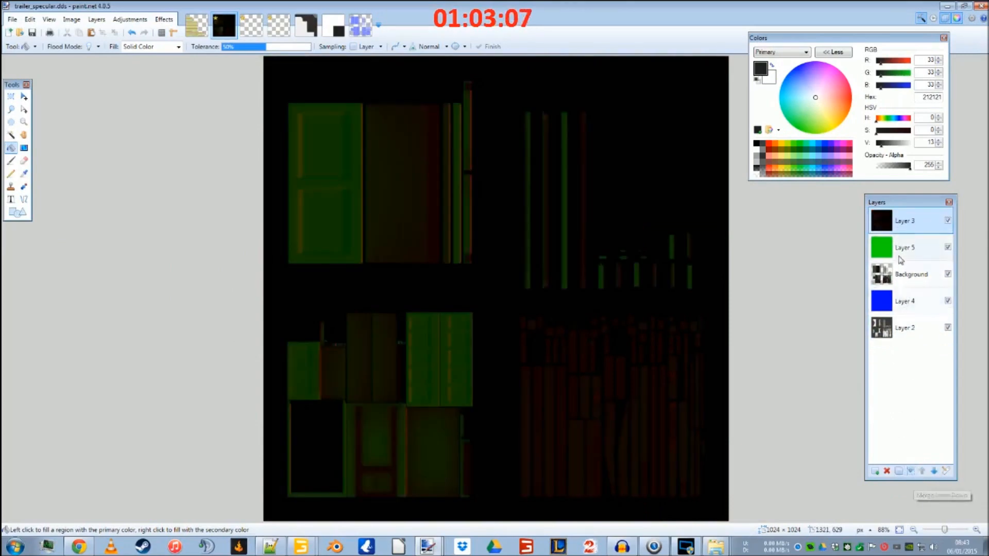
Step: Check the green Layer 5's blending mode, and consult steps three to five of the FS-UK tutorial in Chrome on blending and merging
{"action": "left_click", "coordinate": [900, 258]}
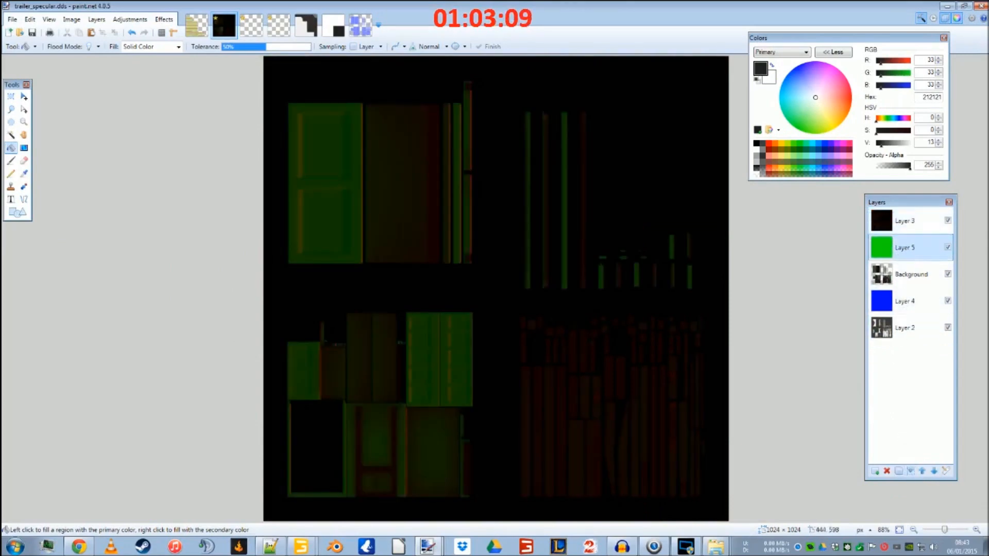
{"action": "key", "text": "F4"}
{"action": "left_click", "coordinate": [515, 278]}
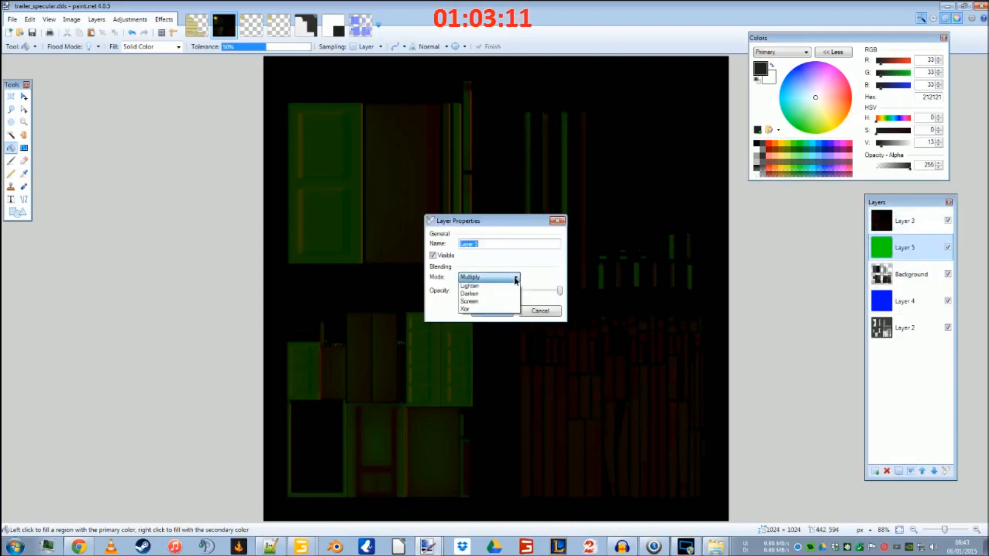
{"action": "left_click", "coordinate": [485, 296]}
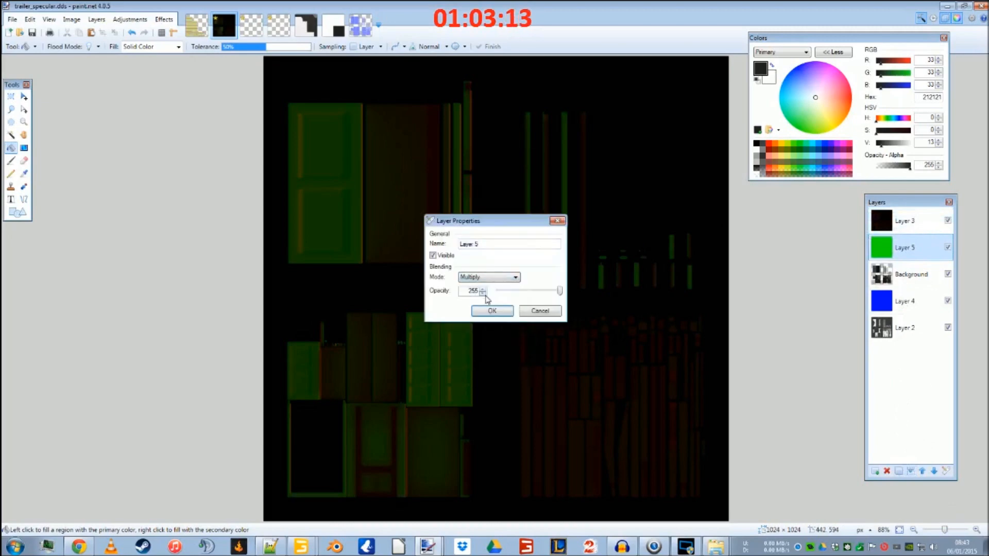
{"action": "left_click", "coordinate": [80, 547]}
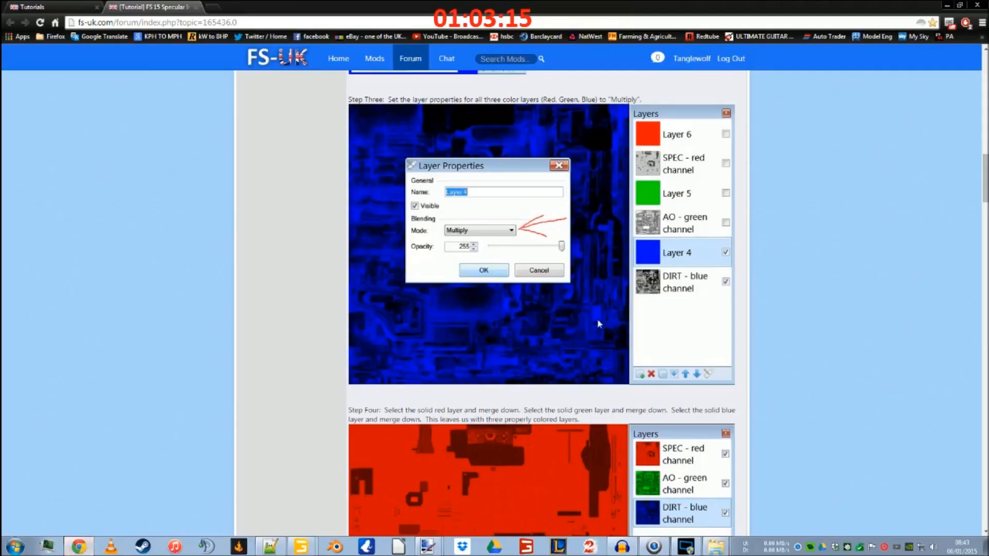
{"action": "scroll", "coordinate": [564, 308], "scroll_direction": "down", "scroll_amount": 9}
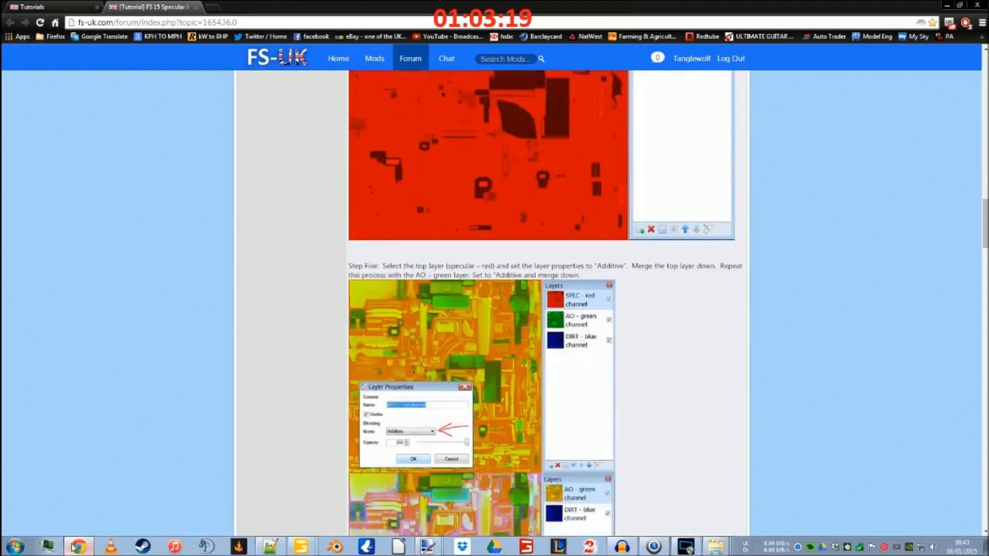
Step: Return to paint.net, check the blending modes of Layers 5 and 4, and merge the blue Layer 4 down into Layer 2
{"action": "left_click", "coordinate": [77, 547]}
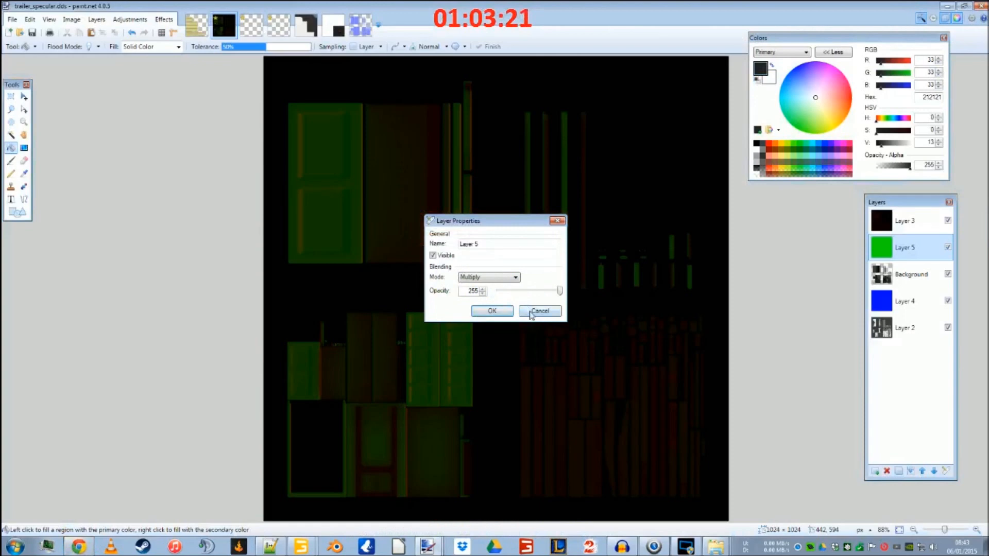
{"action": "left_click", "coordinate": [531, 313]}
{"action": "double_click", "coordinate": [882, 303]}
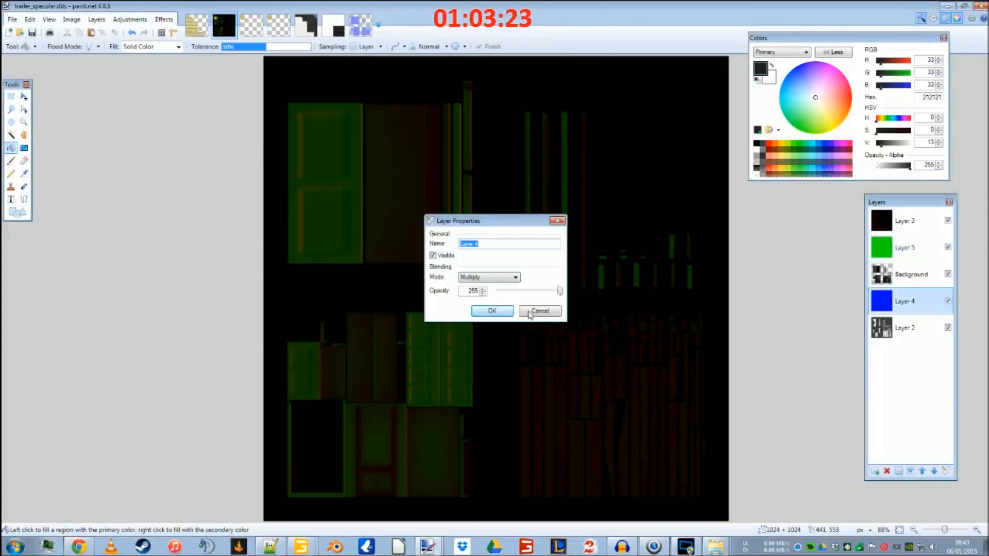
{"action": "left_click", "coordinate": [530, 312]}
{"action": "left_click", "coordinate": [910, 471]}
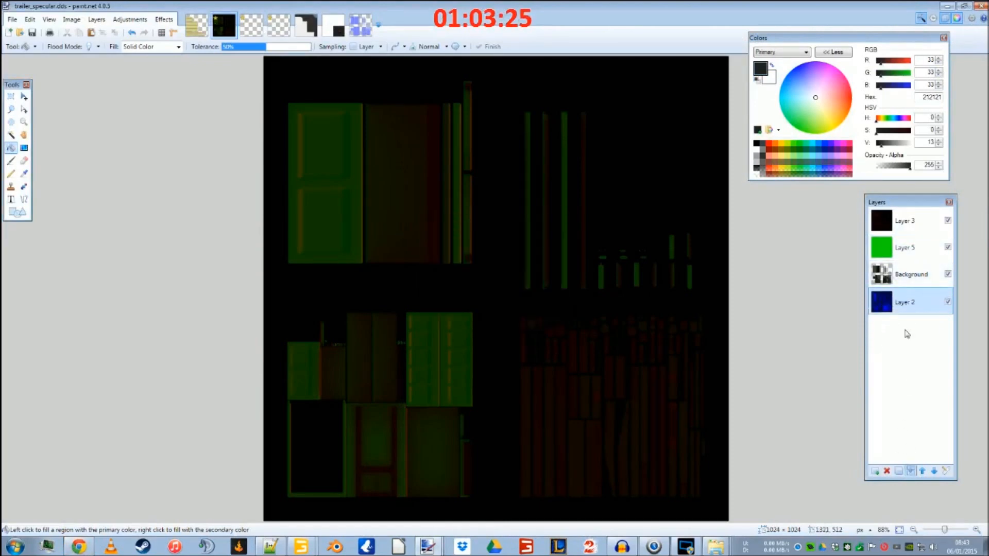
Step: Merge the green Layer 5 into Background, and merge Layer 3 and Background down into Layer 2 to leave a single layer
{"action": "left_click", "coordinate": [907, 248]}
{"action": "left_click", "coordinate": [911, 471]}
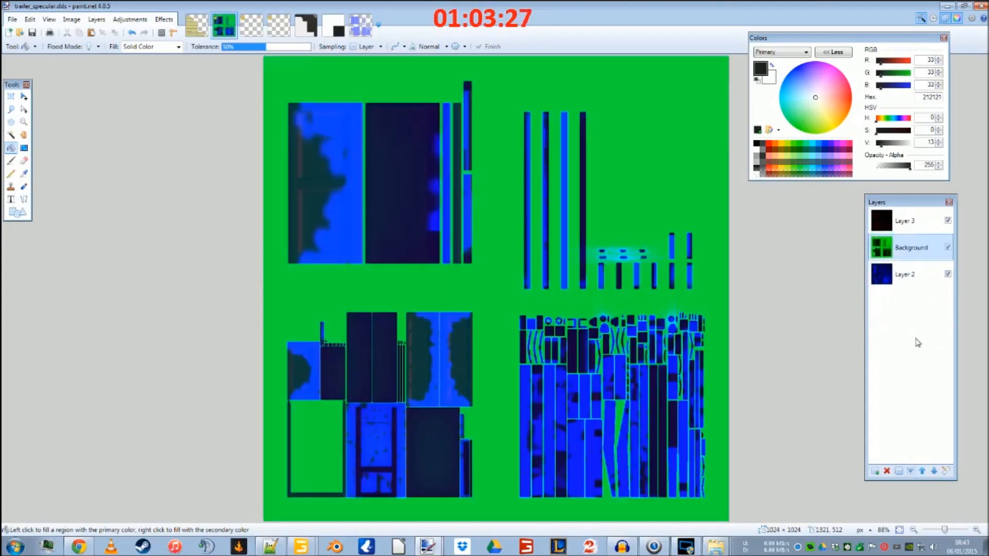
{"action": "left_click", "coordinate": [902, 227]}
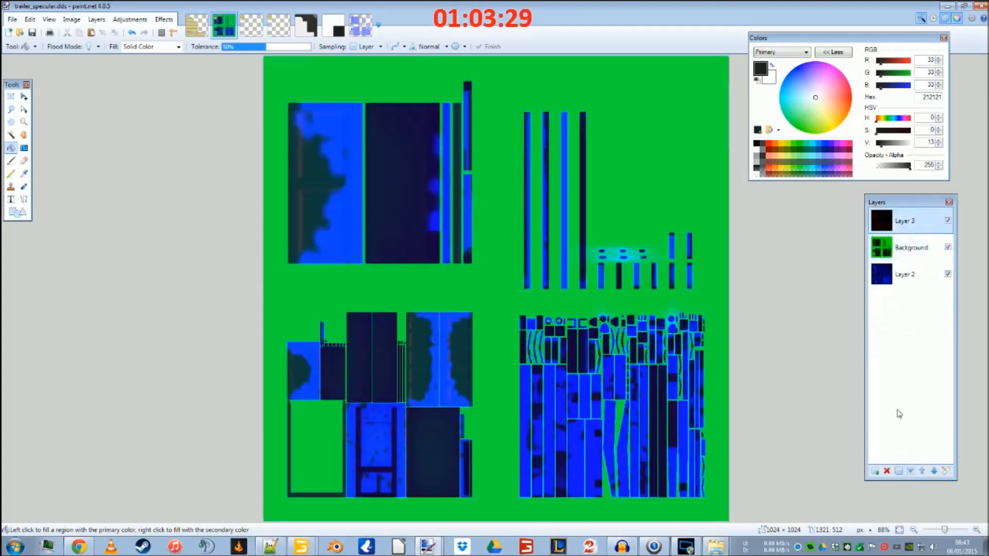
{"action": "left_click", "coordinate": [909, 471]}
{"action": "left_click", "coordinate": [910, 471]}
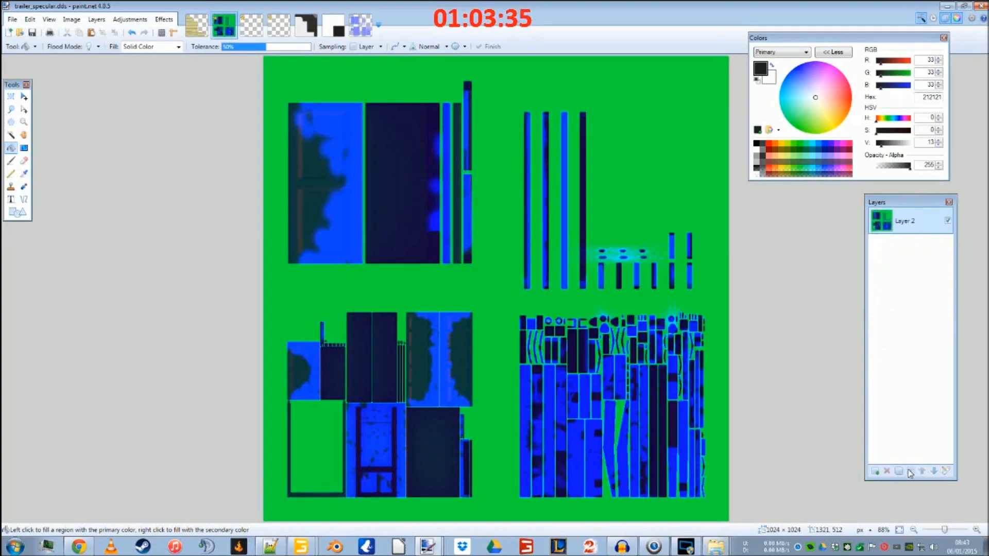
Step: Save the merged trailer_specular texture, save youtubetrailer.i3d in Notepad++, and minimise both programs
{"action": "left_click", "coordinate": [33, 34]}
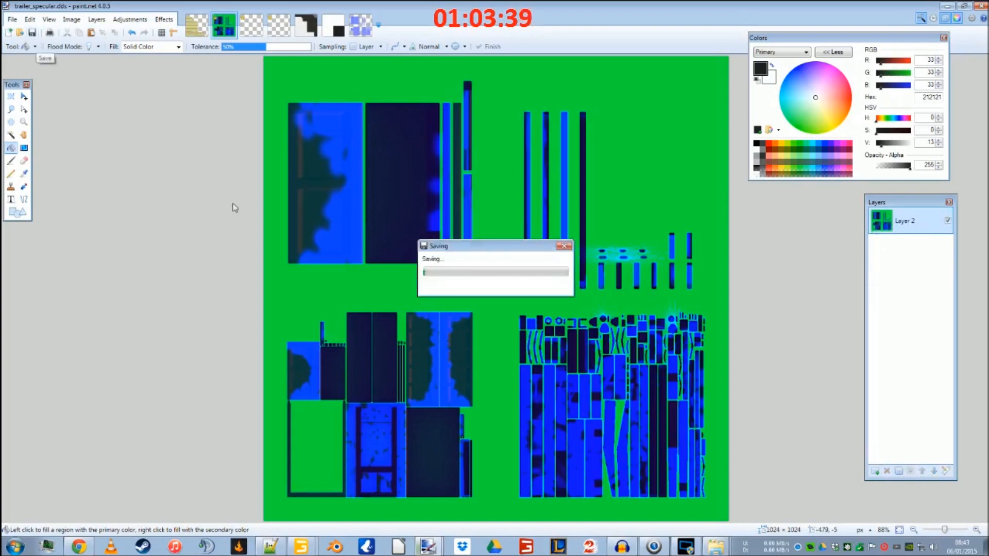
{"action": "left_click", "coordinate": [268, 548]}
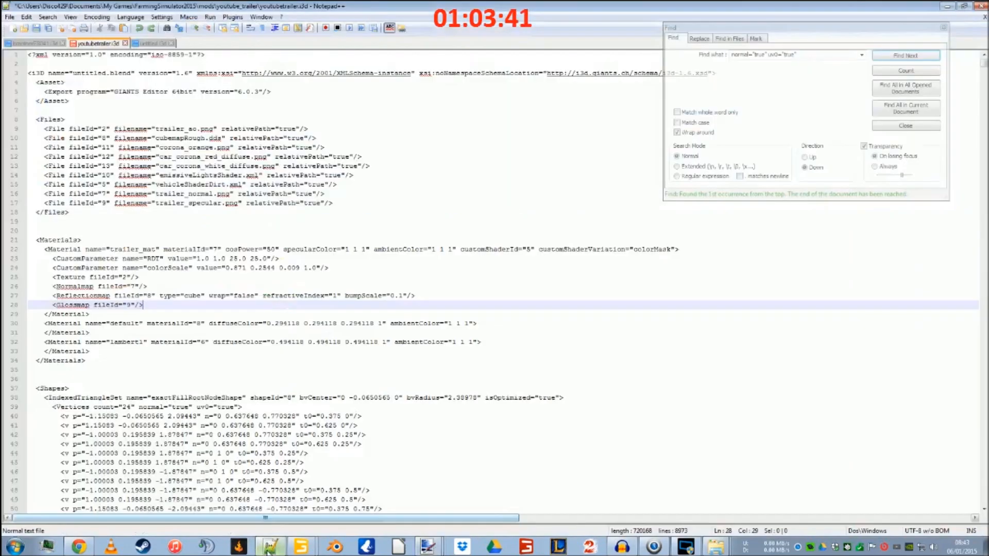
{"action": "left_click", "coordinate": [36, 29]}
{"action": "left_click", "coordinate": [945, 7]}
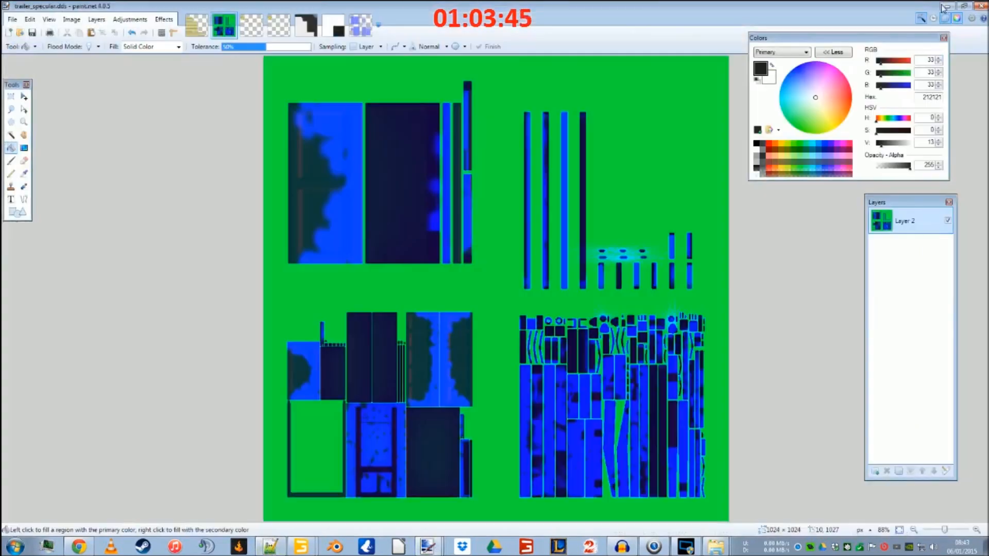
{"action": "left_click", "coordinate": [947, 6]}
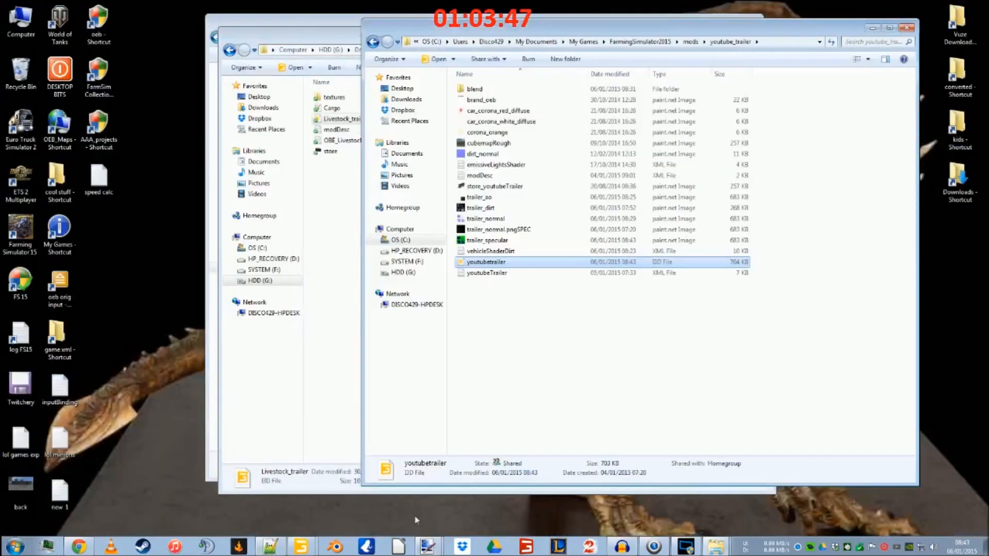
Step: Close both open GIANTS Editor windows and reopen youtubetrailer.i3d from the youtube_trailer folder
{"action": "mouse_move", "coordinate": [312, 550]}
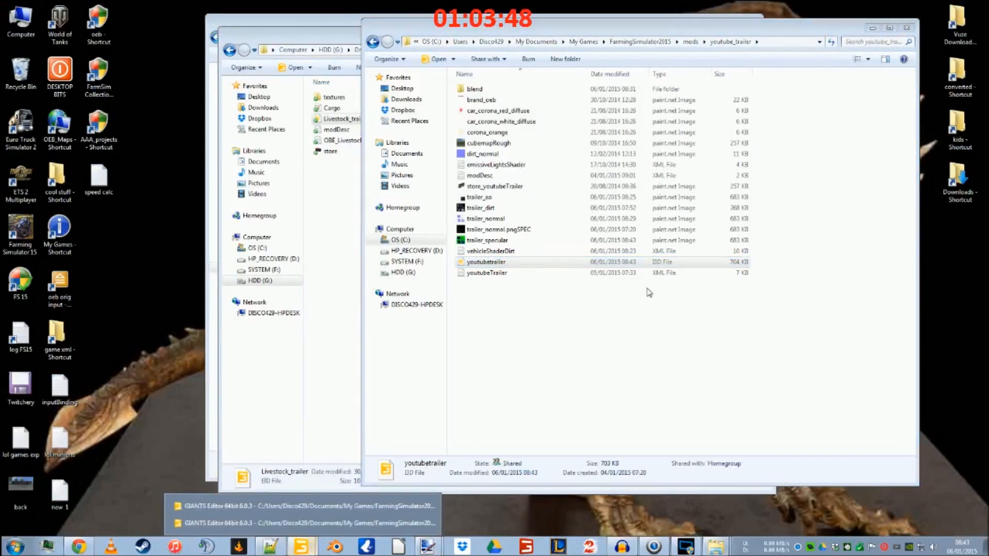
{"action": "left_click", "coordinate": [395, 510]}
{"action": "left_click", "coordinate": [982, 12]}
{"action": "left_click", "coordinate": [307, 547]}
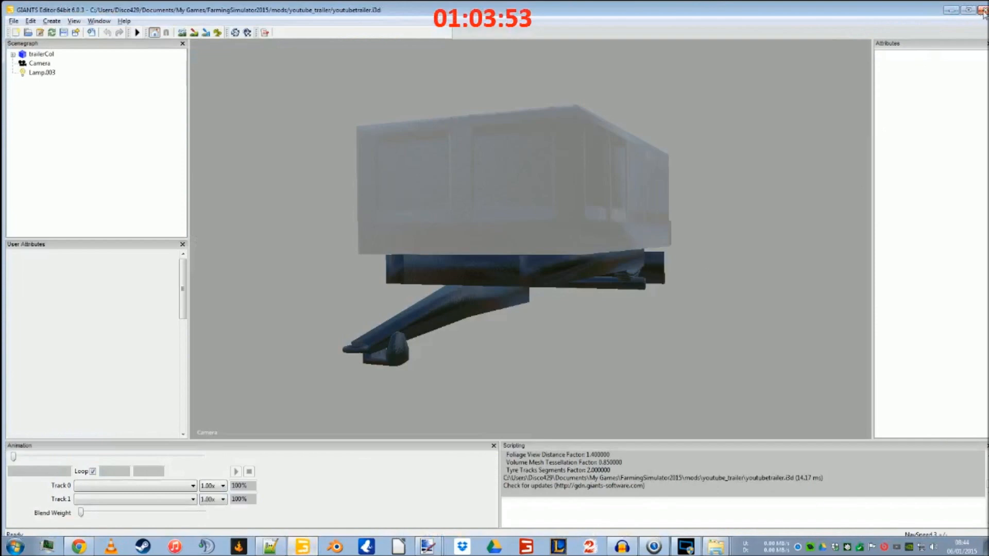
{"action": "left_click", "coordinate": [983, 10]}
{"action": "left_click", "coordinate": [585, 286]}
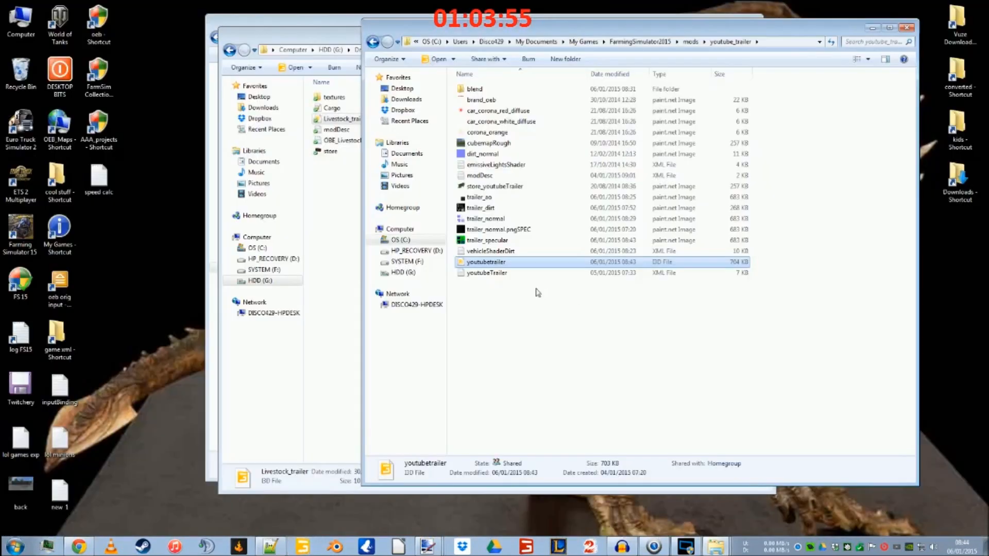
{"action": "double_click", "coordinate": [486, 262]}
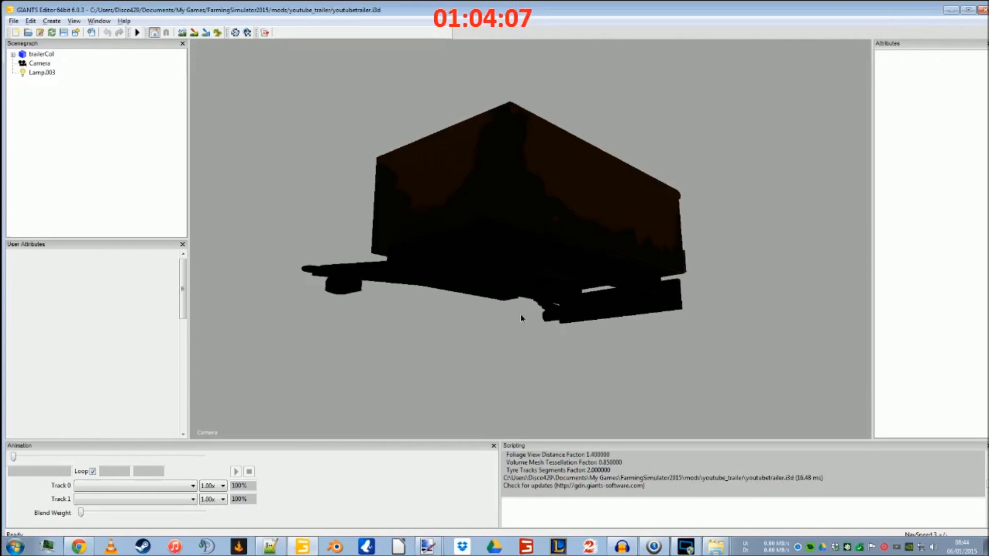
Step: Examine the trailer model's body, chassis and drawbar from several angles to judge how the rebuilt specular texture renders
{"action": "scroll", "coordinate": [521, 326], "scroll_direction": "up", "scroll_amount": 6}
{"action": "left_click_drag", "start_coordinate": [472, 256], "coordinate": [450, 307], "text": "alt"}
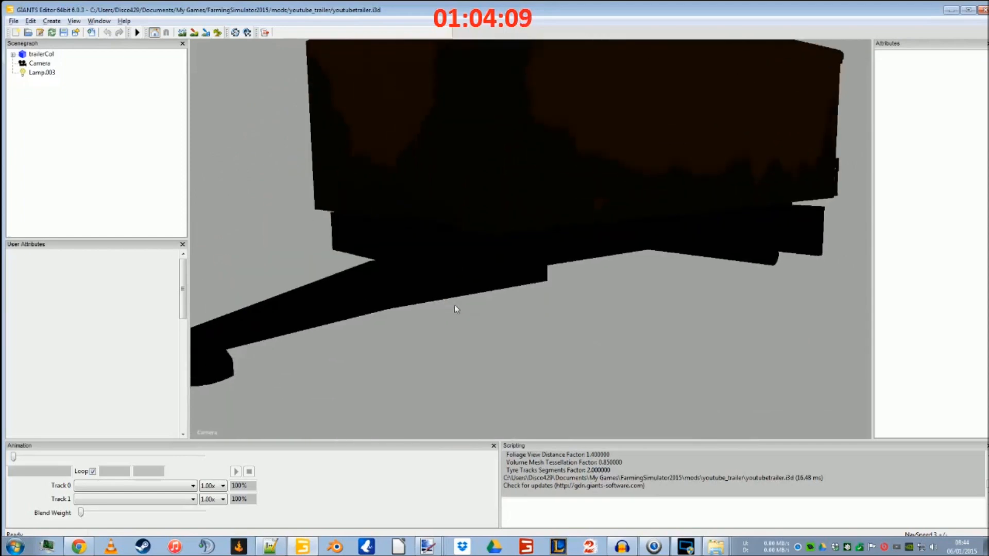
{"action": "middle_click_drag", "start_coordinate": [449, 308], "coordinate": [486, 308], "text": "alt"}
{"action": "right_click_drag", "start_coordinate": [486, 325], "coordinate": [432, 339], "text": "alt"}
{"action": "left_click_drag", "start_coordinate": [432, 340], "coordinate": [448, 292], "text": "alt"}
{"action": "right_click_drag", "start_coordinate": [456, 269], "coordinate": [465, 300], "text": "alt"}
{"action": "middle_click_drag", "start_coordinate": [459, 258], "coordinate": [467, 309], "text": "alt"}
{"action": "right_click_drag", "start_coordinate": [468, 309], "coordinate": [489, 380], "text": "alt"}
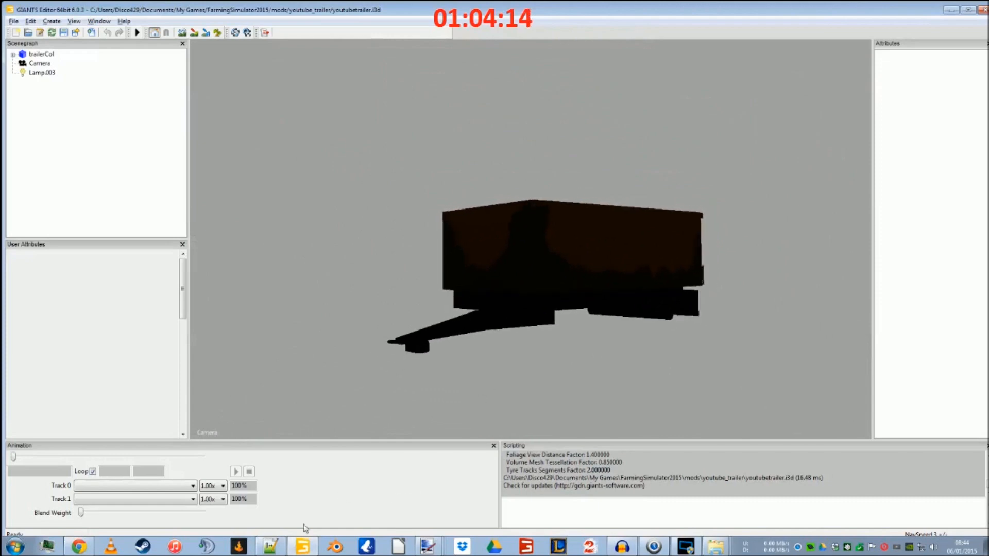
Step: Review the file list and trailer_mat entries of youtubetrailer.i3d in Notepad++, and return to the mod folder
{"action": "mouse_move", "coordinate": [277, 545]}
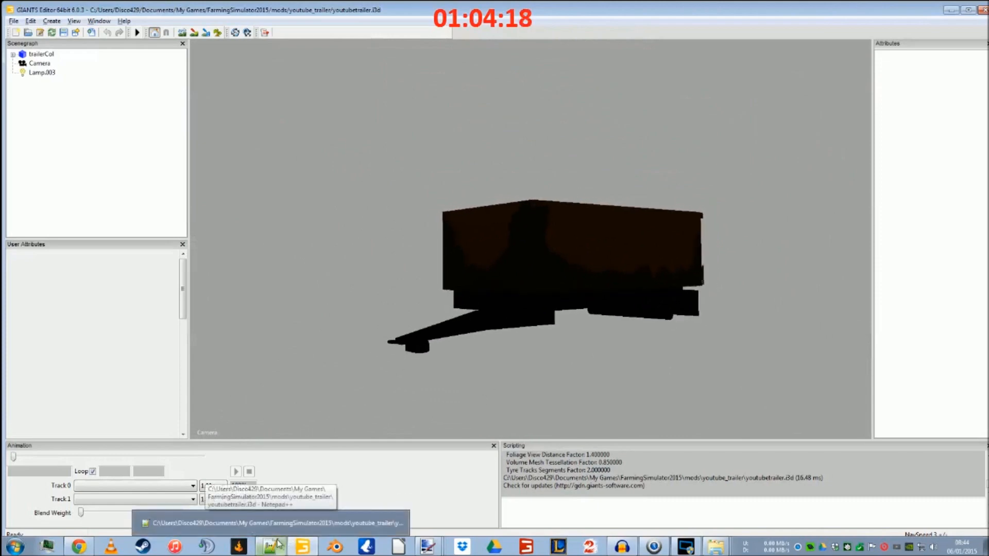
{"action": "left_click", "coordinate": [276, 546]}
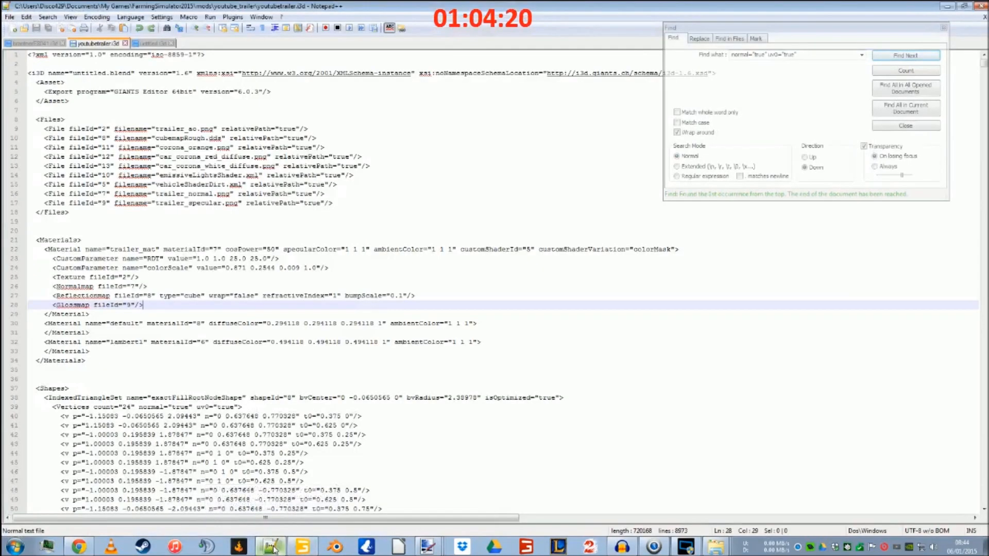
{"action": "left_click", "coordinate": [273, 547]}
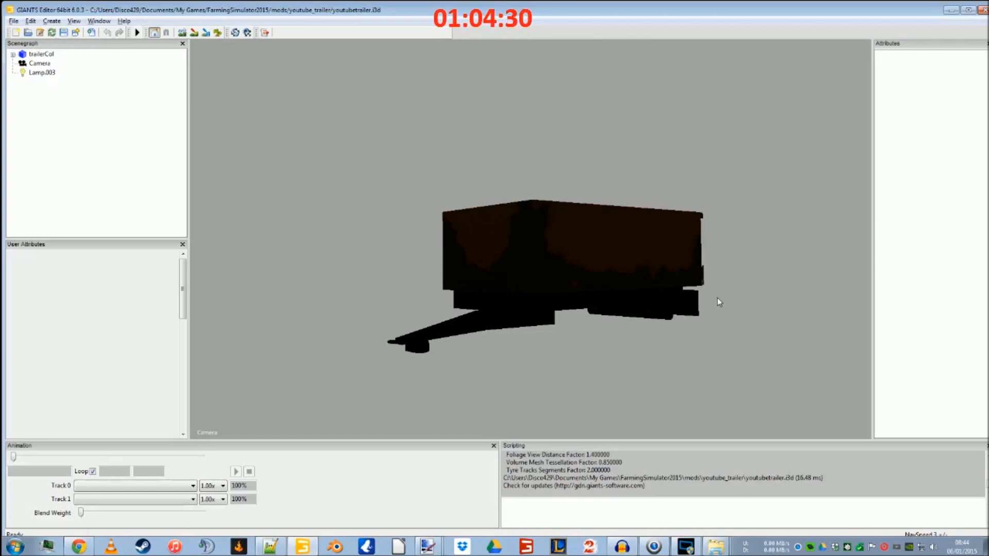
{"action": "left_click", "coordinate": [947, 12]}
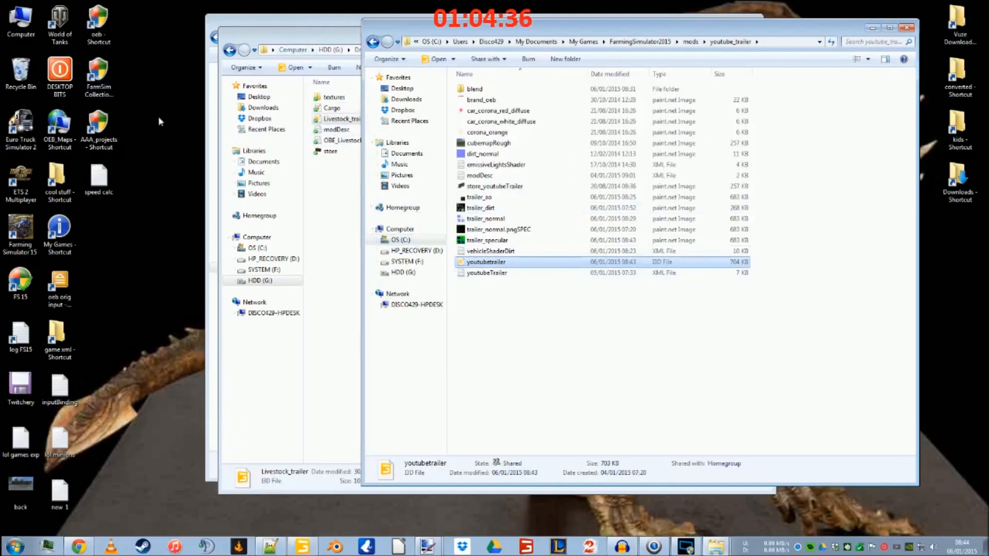
Step: Close the SP Video Recording FarmingSimulator2015 folder window and bring the game's brantner trailer folder to the front
{"action": "left_click", "coordinate": [301, 23]}
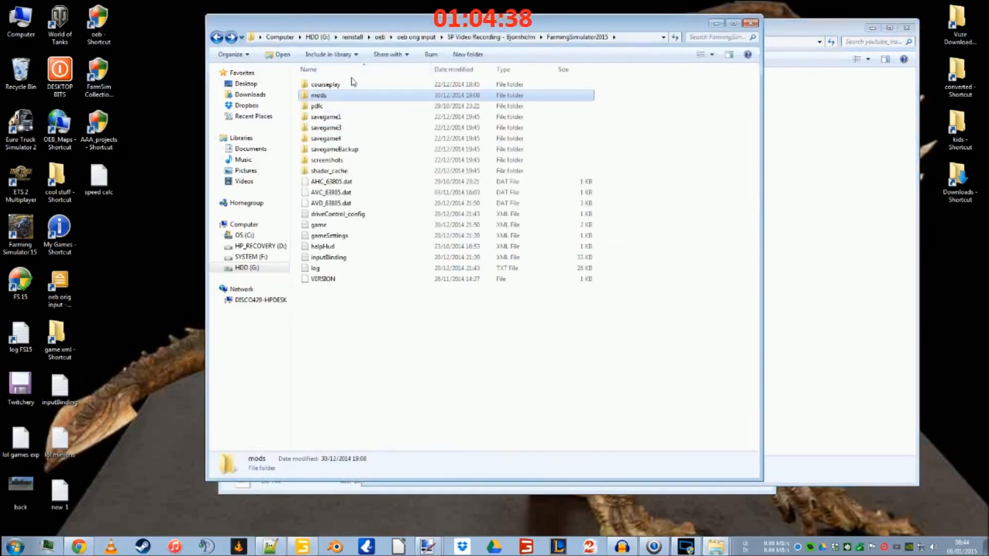
{"action": "left_click", "coordinate": [748, 23]}
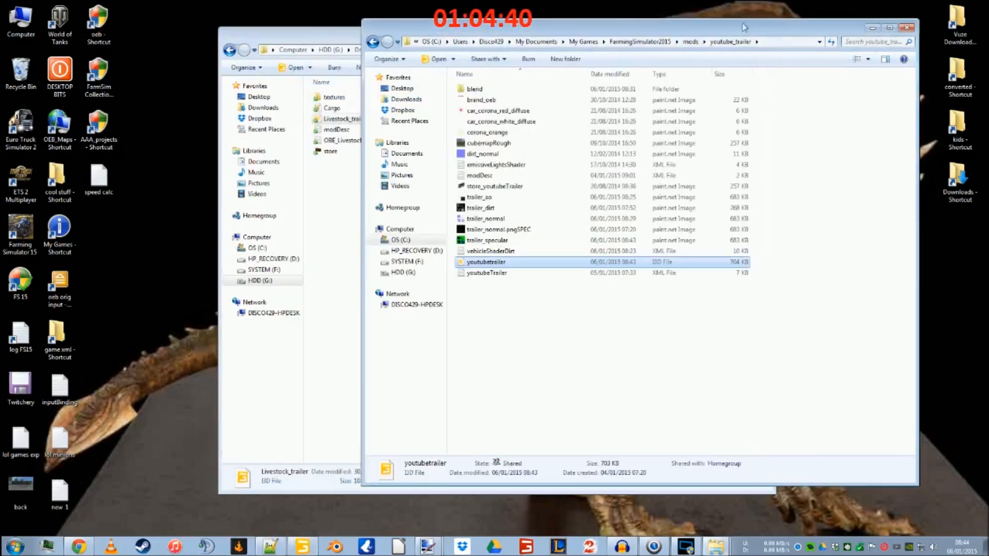
{"action": "left_click", "coordinate": [335, 40]}
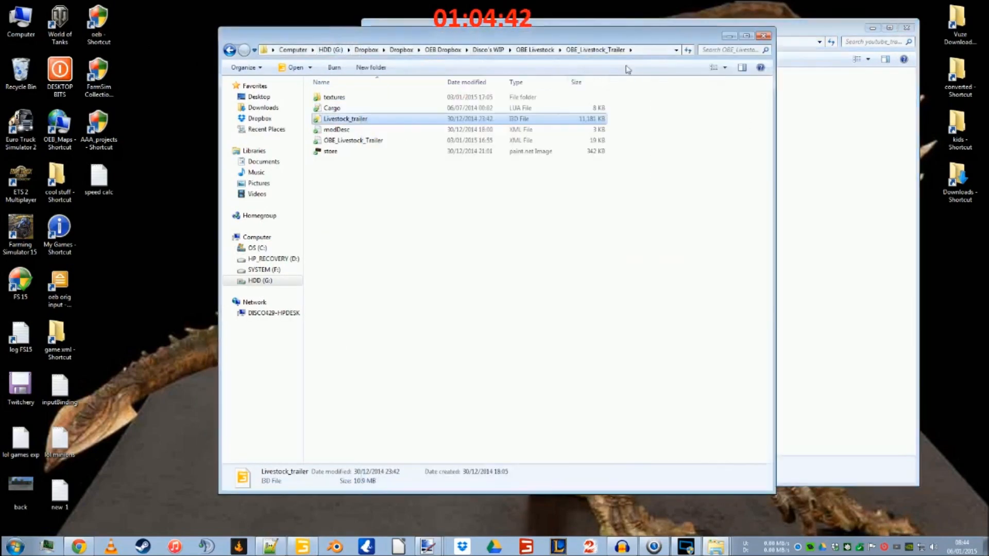
{"action": "left_click", "coordinate": [716, 546]}
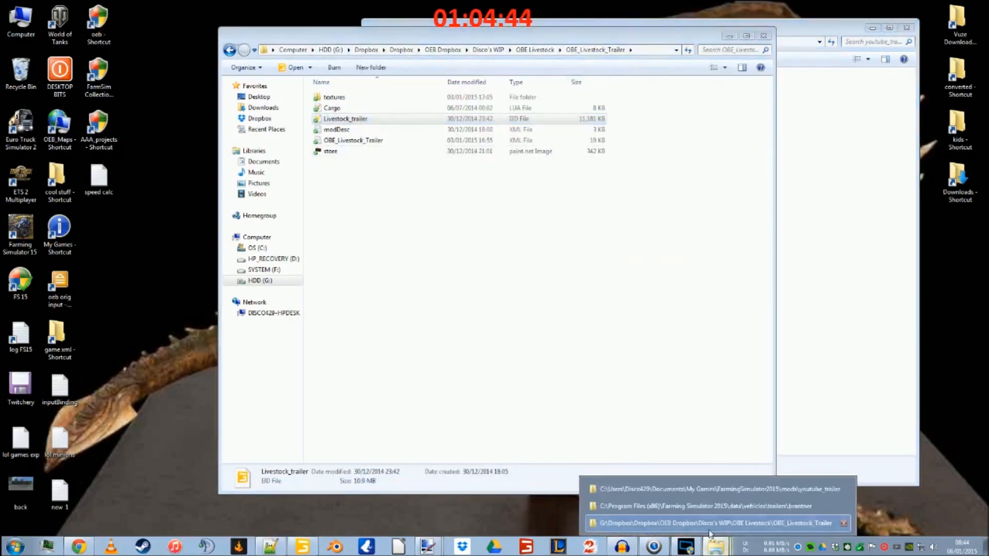
{"action": "left_click", "coordinate": [719, 508]}
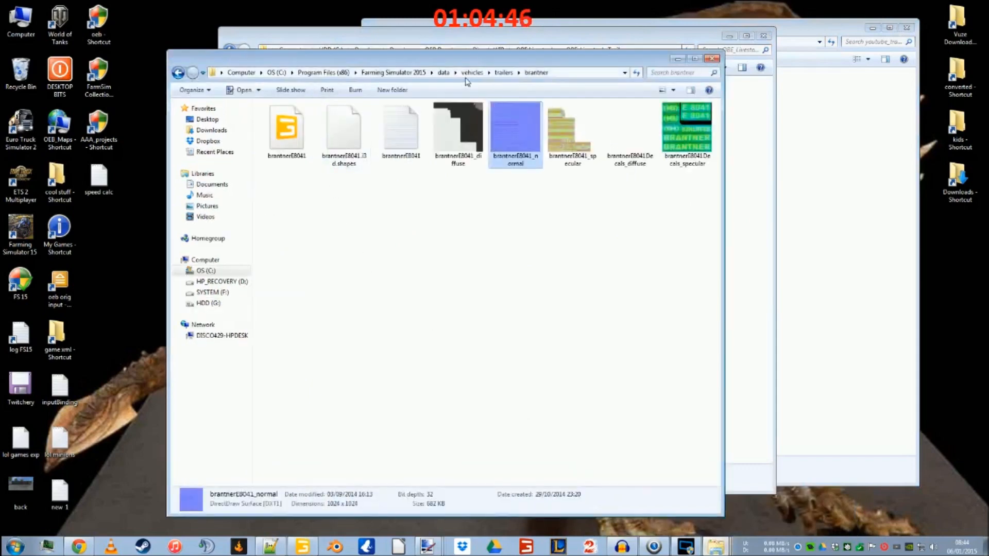
Step: Copy dirt_normal from the game's data/vehicles/shared folder into the youtube_trailer folder, replacing the existing file
{"action": "left_click", "coordinate": [492, 73]}
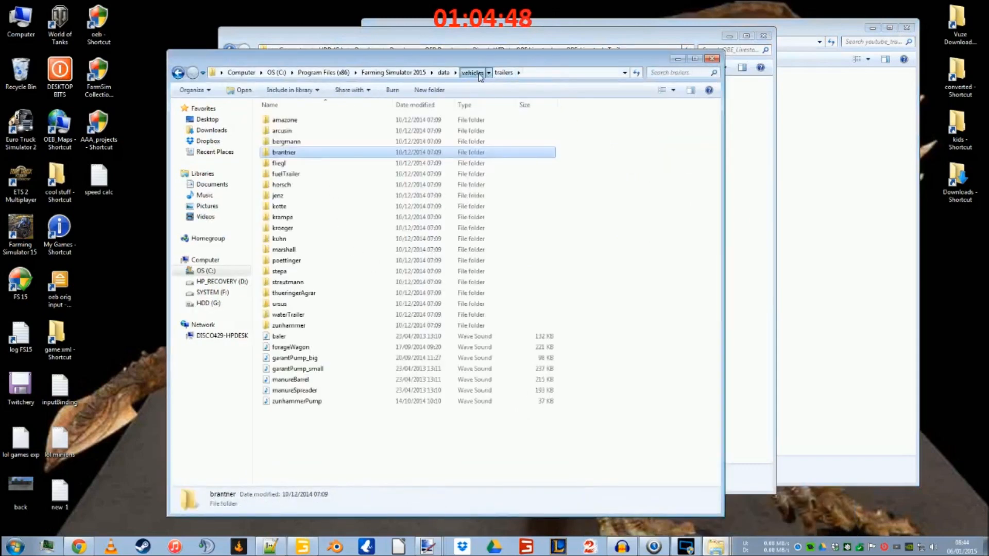
{"action": "left_click", "coordinate": [471, 73]}
{"action": "double_click", "coordinate": [282, 184]}
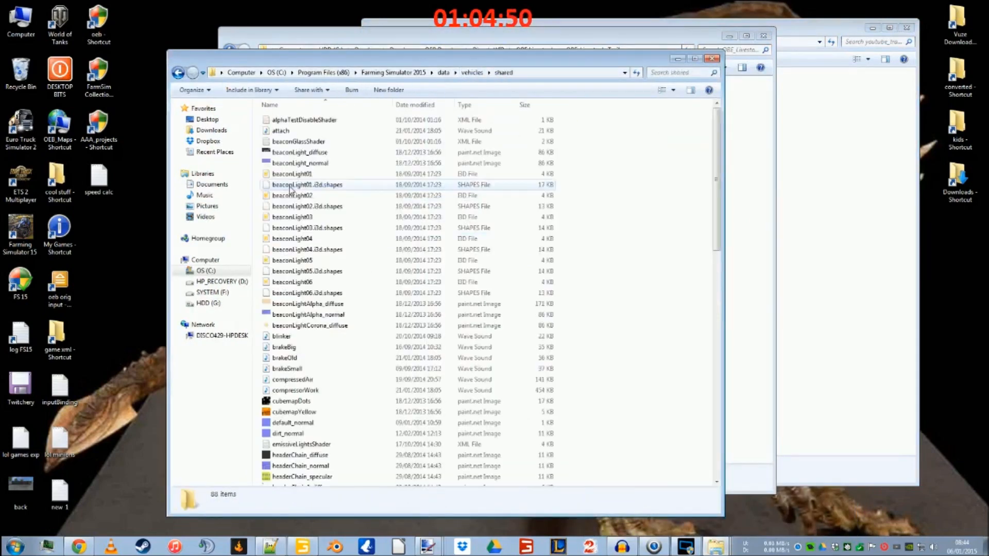
{"action": "scroll", "coordinate": [345, 287], "scroll_direction": "down", "scroll_amount": 5}
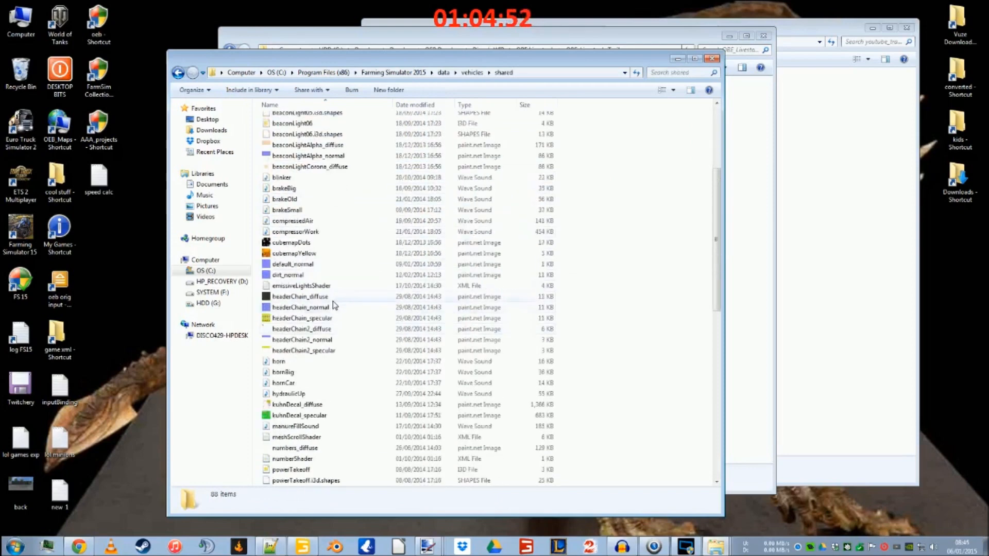
{"action": "right_click", "coordinate": [307, 278]}
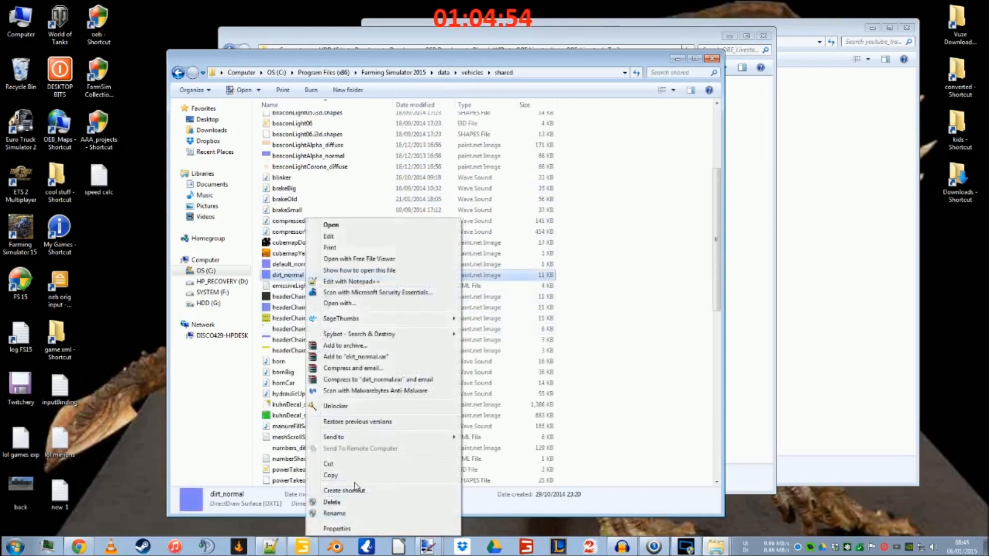
{"action": "left_click", "coordinate": [352, 484]}
{"action": "left_click", "coordinate": [816, 23]}
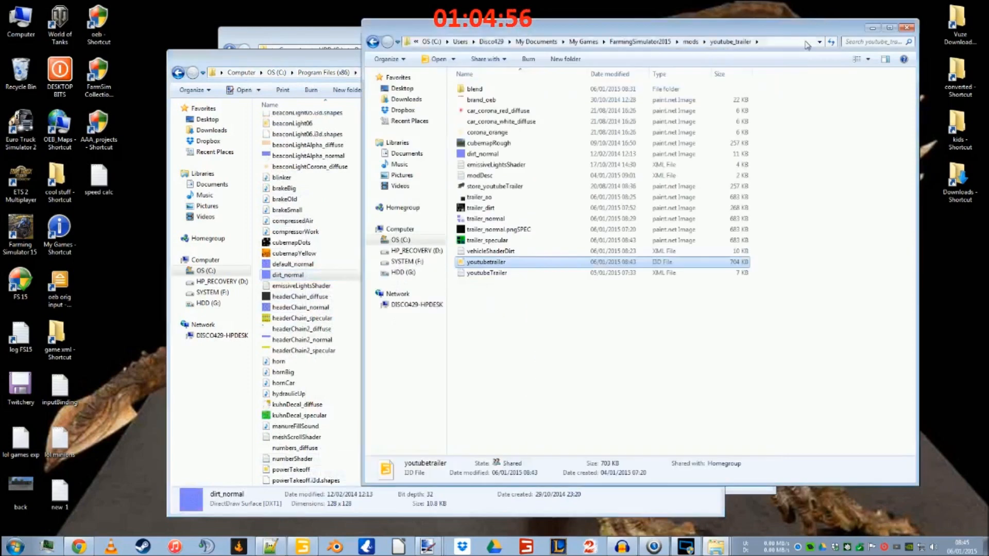
{"action": "right_click", "coordinate": [574, 343]}
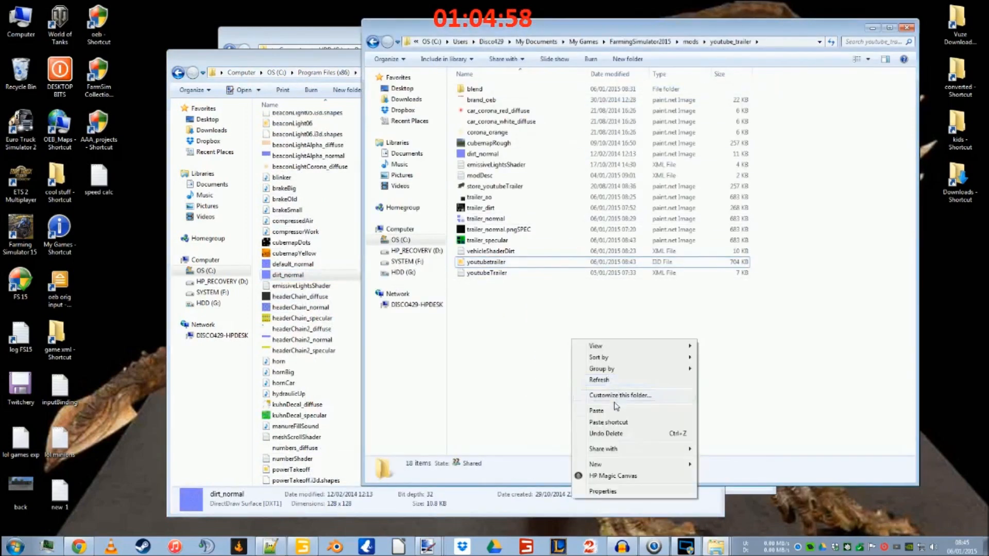
{"action": "left_click", "coordinate": [587, 406]}
{"action": "left_click", "coordinate": [489, 221]}
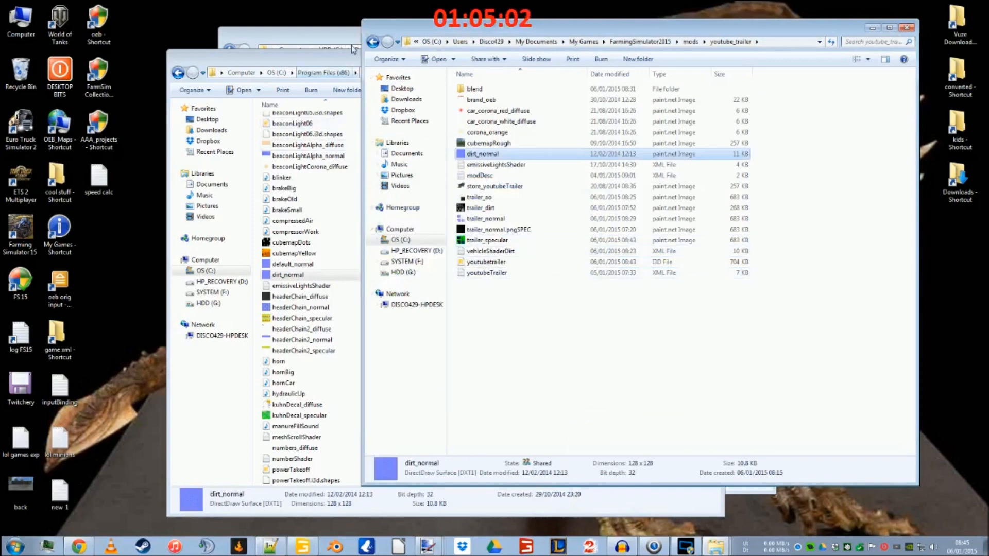
Step: Copy vehicleShaderDirt from the game's data/vehicles folder into the youtube_trailer folder, replacing the existing file
{"action": "left_click", "coordinate": [178, 72]}
{"action": "left_click", "coordinate": [301, 368]}
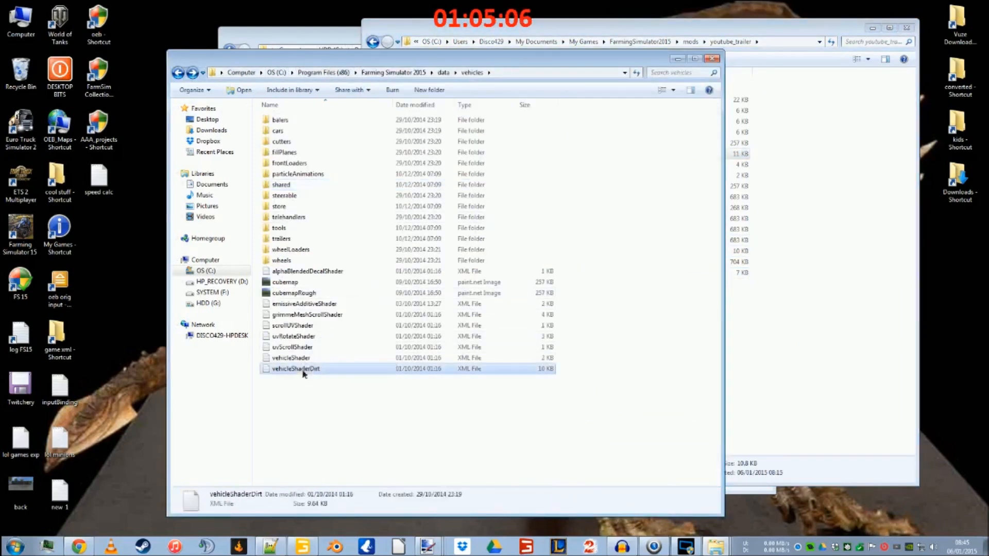
{"action": "right_click", "coordinate": [302, 367]}
{"action": "left_click", "coordinate": [340, 310]}
{"action": "left_click", "coordinate": [760, 367]}
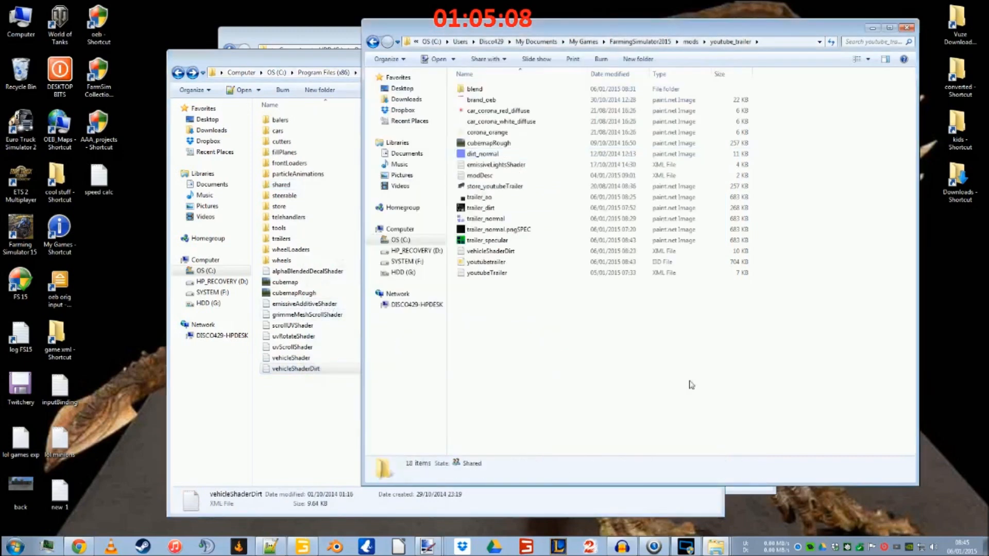
{"action": "right_click", "coordinate": [556, 371]}
{"action": "left_click", "coordinate": [588, 441]}
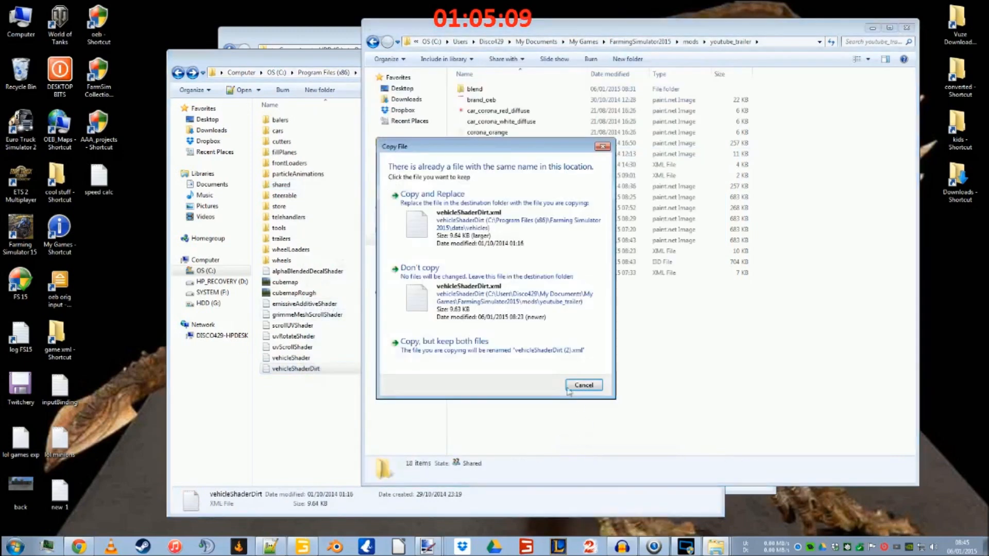
{"action": "left_click", "coordinate": [487, 230]}
Step: Remove the shared/ prefix from dirt_normal.png in the mod's vehicleShaderDirt.xml, save and close the file, and return to the mod folder
{"action": "double_click", "coordinate": [503, 252]}
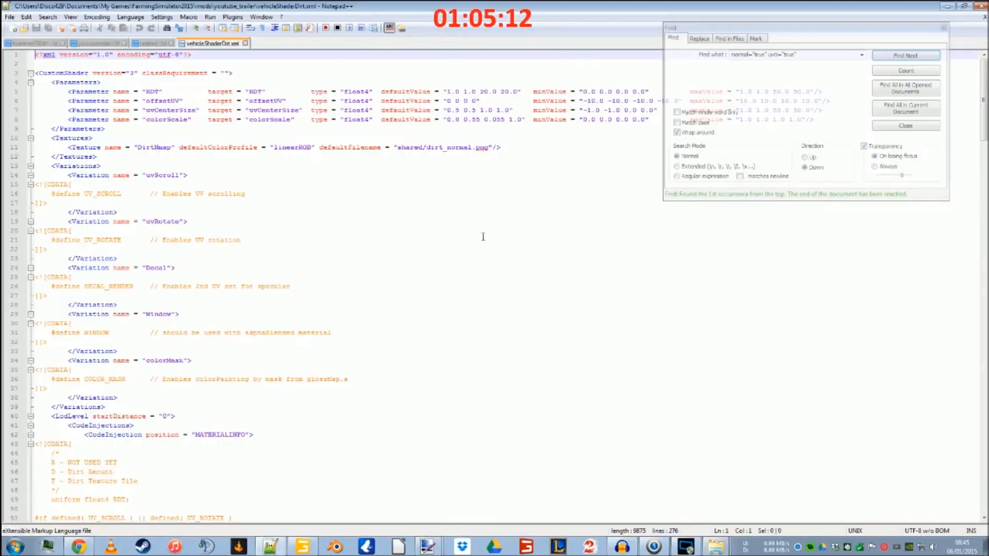
{"action": "left_click", "coordinate": [426, 146]}
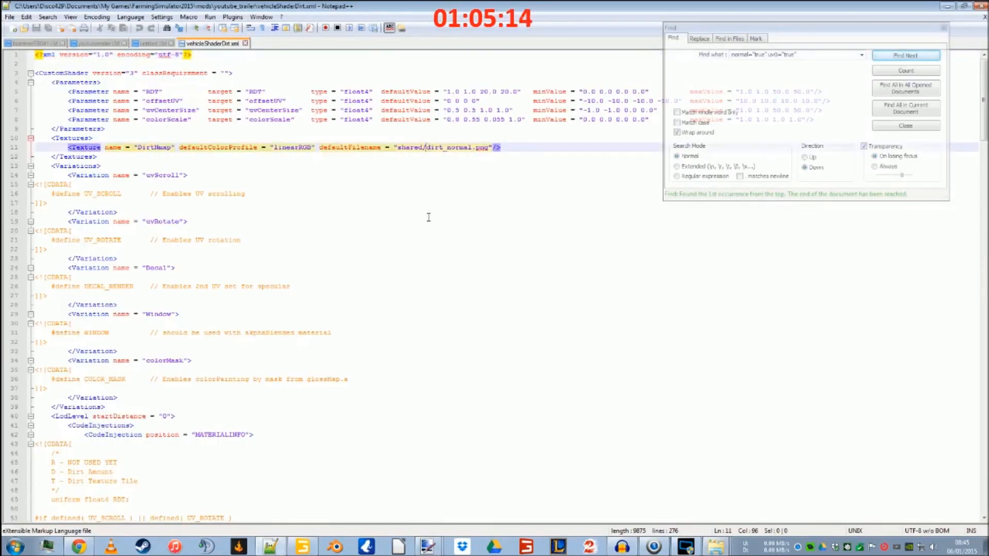
{"action": "key", "text": "BackSpace"}
{"action": "key", "text": "BackSpace"}
{"action": "key", "text": "BackSpace"}
{"action": "key", "text": "BackSpace"}
{"action": "key", "text": "BackSpace"}
{"action": "key", "text": "BackSpace"}
{"action": "key", "text": "BackSpace"}
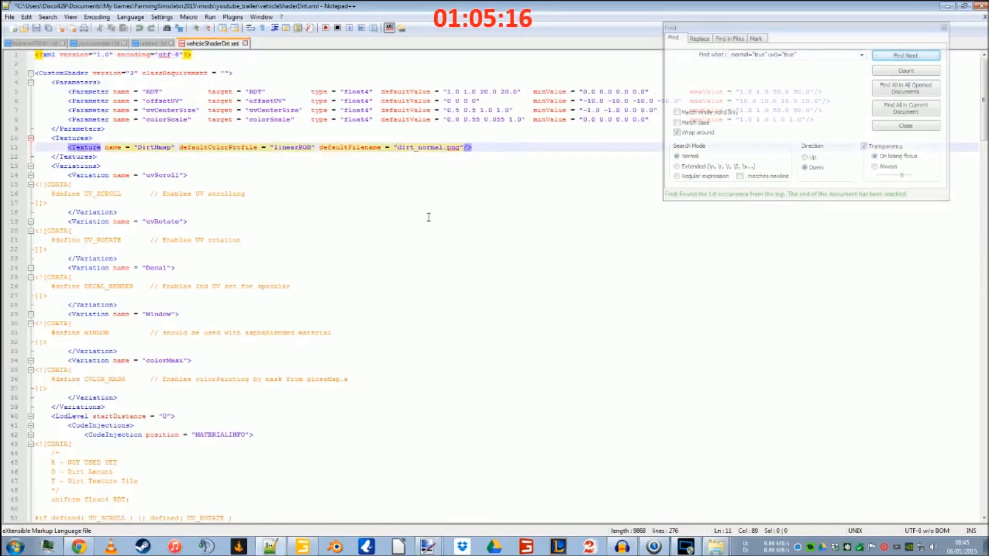
{"action": "left_click", "coordinate": [41, 30]}
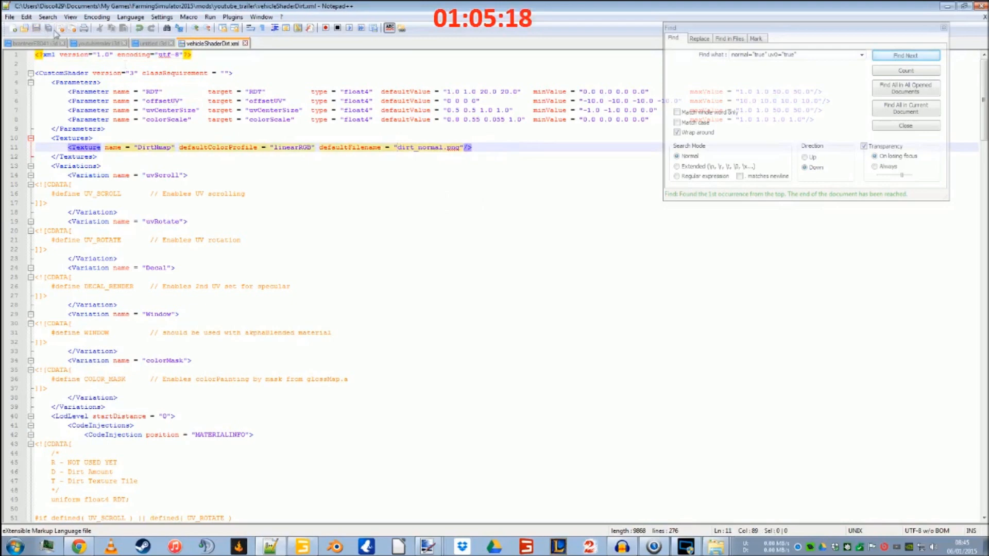
{"action": "left_click", "coordinate": [245, 43]}
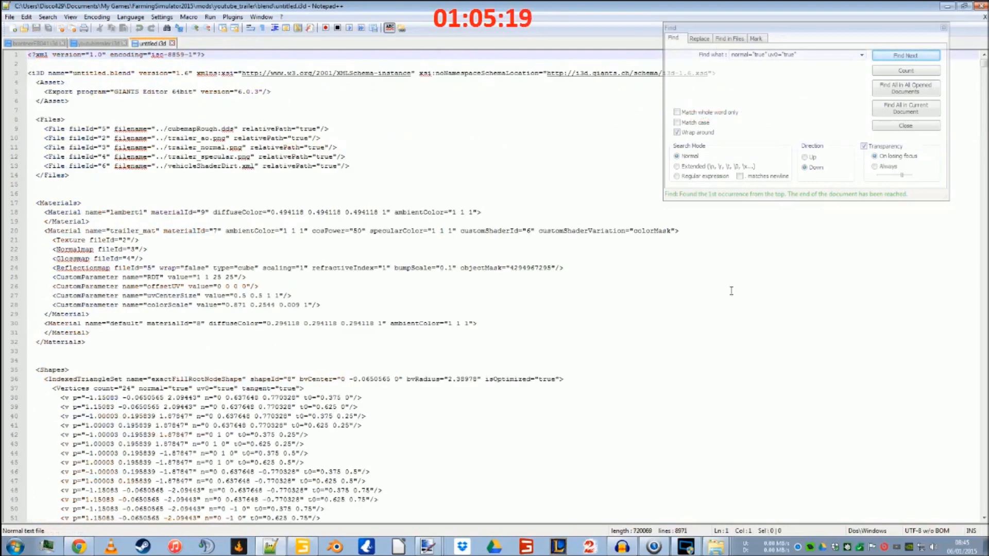
{"action": "left_click", "coordinate": [947, 5]}
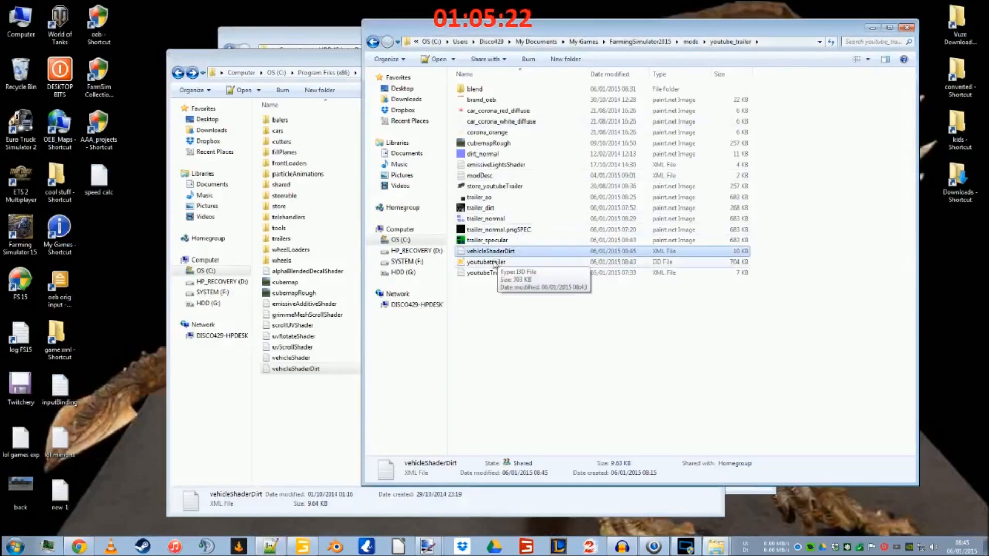
Step: Open youtubetrailer.i3d from the mod folder in GIANTS Editor and examine the trailer's dirt and paint up close
{"action": "left_click", "coordinate": [492, 263]}
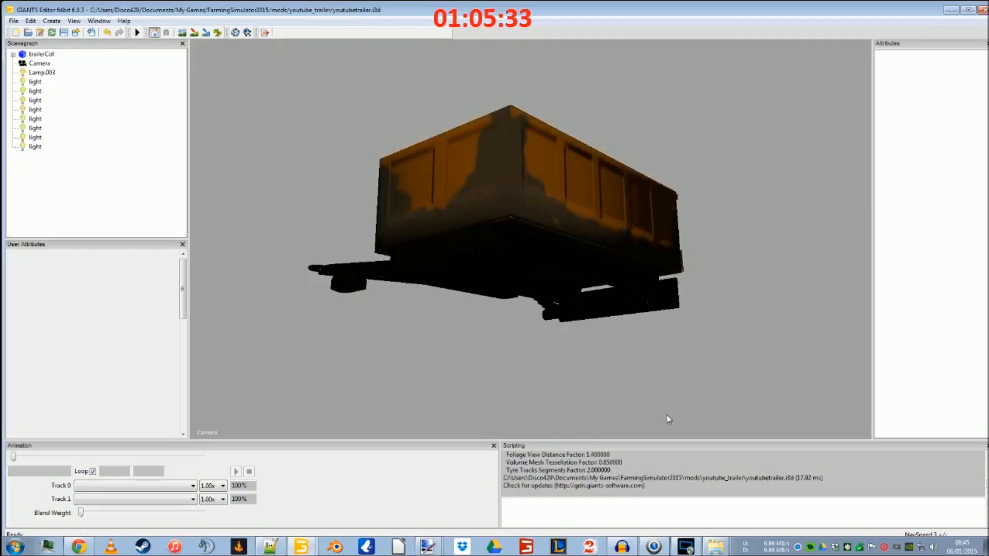
{"action": "scroll", "coordinate": [452, 345], "scroll_direction": "up", "scroll_amount": 4}
{"action": "left_click_drag", "start_coordinate": [419, 164], "coordinate": [378, 322], "text": "alt"}
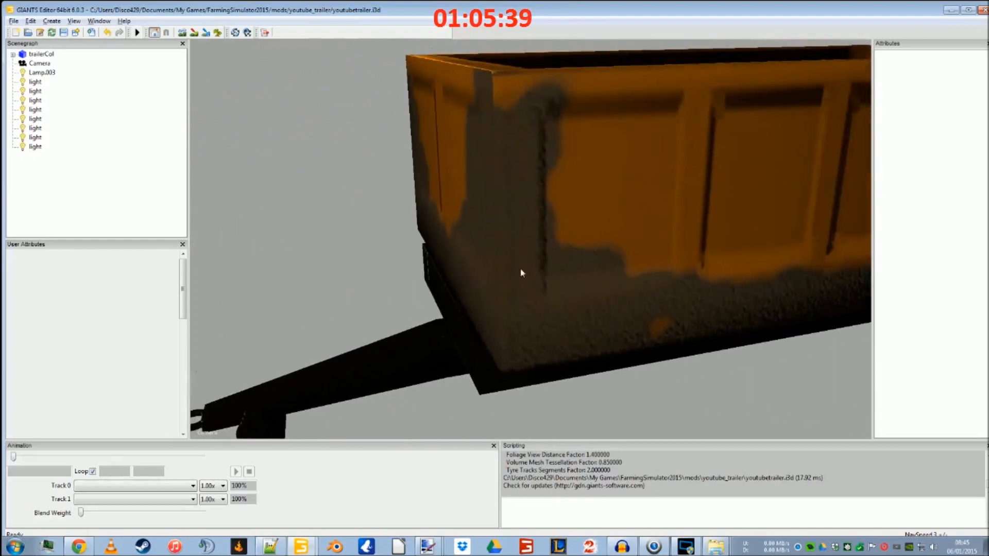
{"action": "middle_click_drag", "start_coordinate": [521, 270], "coordinate": [485, 269], "text": "alt"}
{"action": "right_click_drag", "start_coordinate": [486, 269], "coordinate": [498, 314], "text": "alt"}
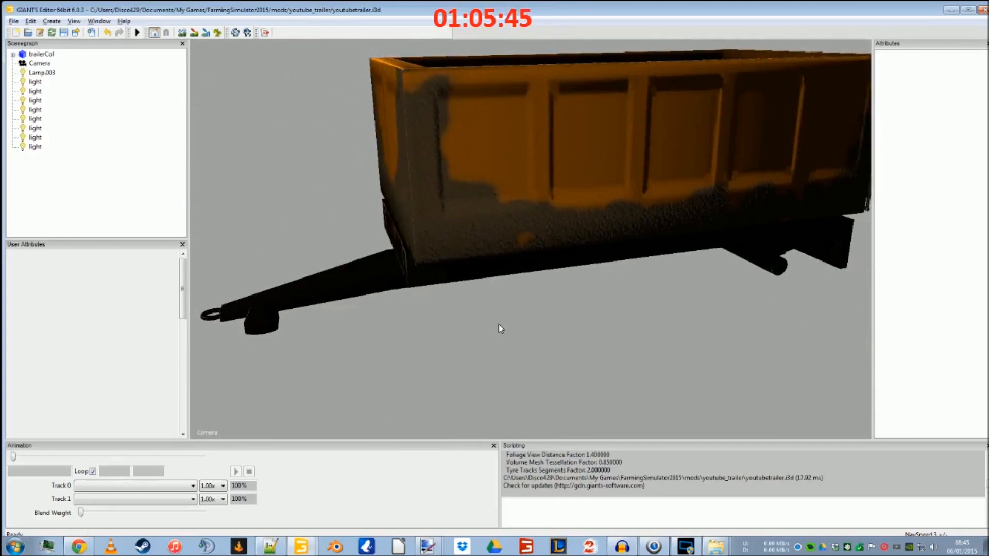
Step: Launch Farming Simulator 15 and try to delete savegame 1 from the career savegames
{"action": "left_click", "coordinate": [526, 547]}
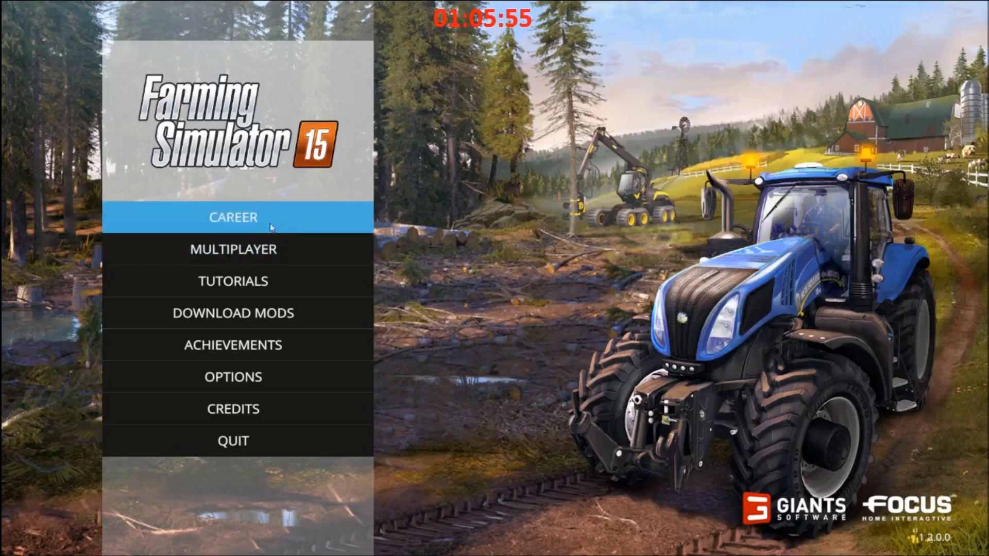
{"action": "left_click", "coordinate": [271, 225]}
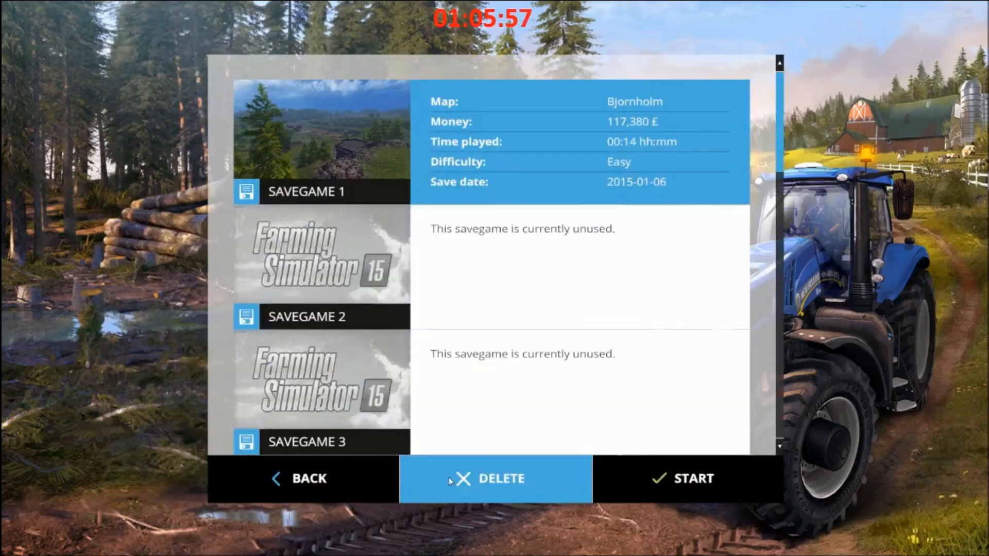
{"action": "left_click", "coordinate": [452, 481]}
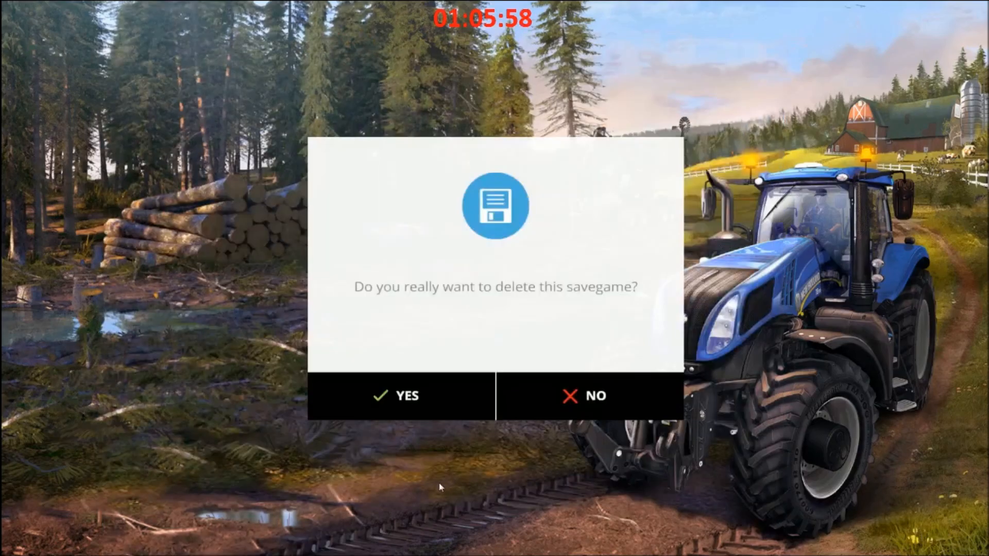
{"action": "left_click", "coordinate": [535, 399]}
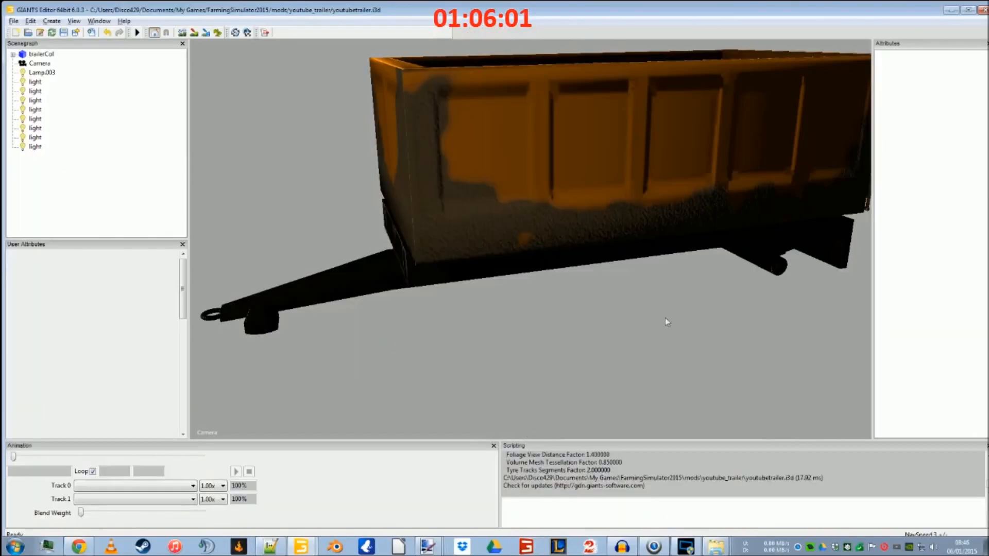
Step: Uncomment the isDyeable line in the mod's modDesc.xml, save the file, and return to the mod folder
{"action": "left_click", "coordinate": [950, 10]}
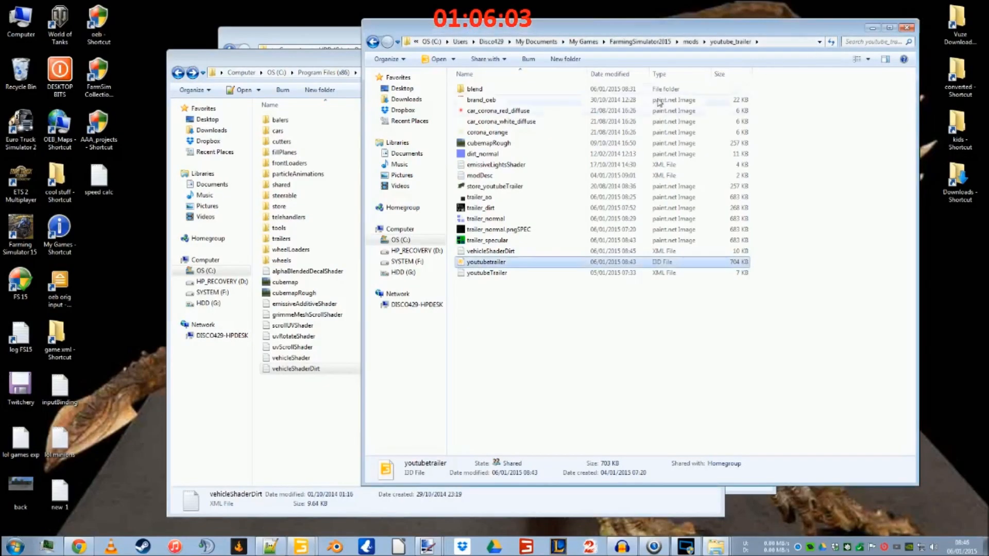
{"action": "double_click", "coordinate": [484, 176]}
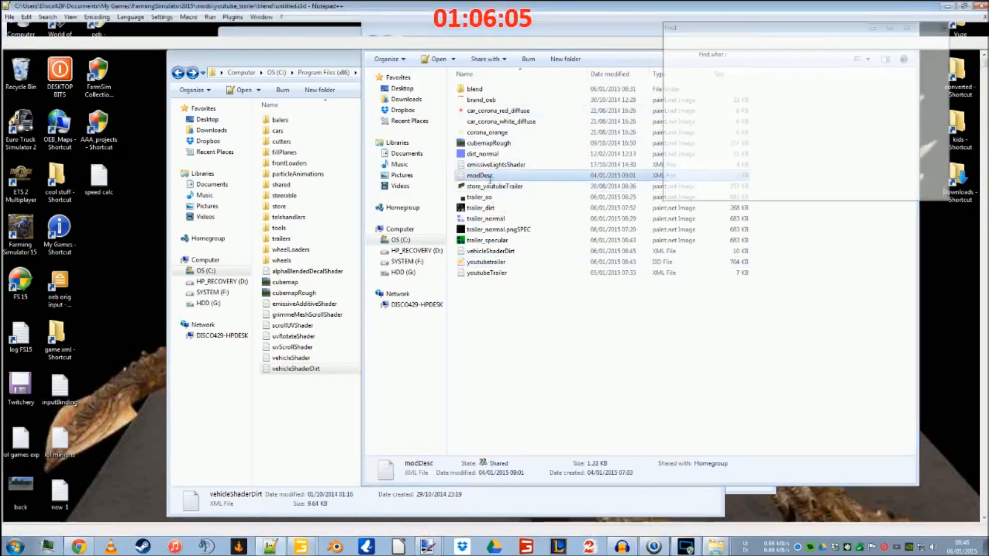
{"action": "left_click", "coordinate": [316, 343]}
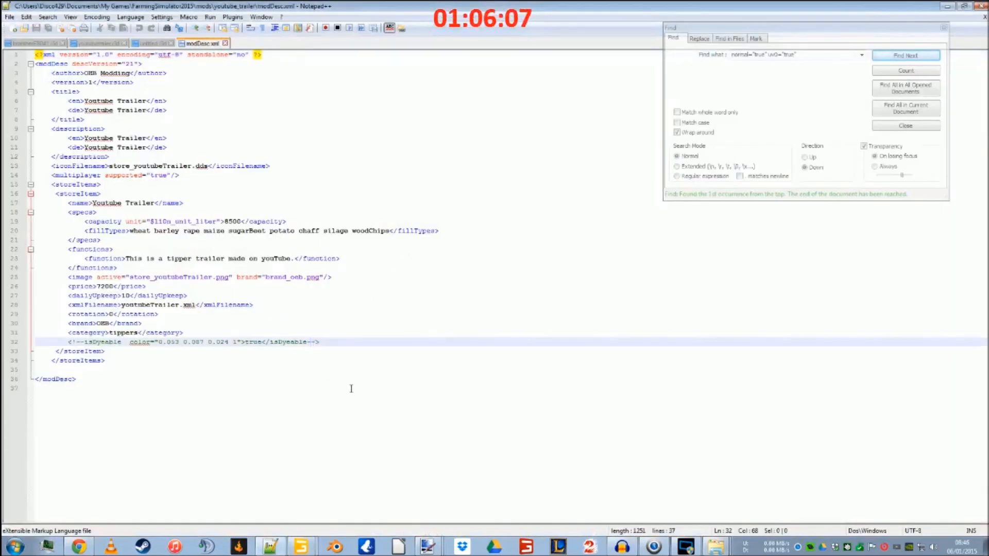
{"action": "key", "text": "BackSpace"}
{"action": "key", "text": "Delete"}
{"action": "left_click", "coordinate": [84, 343]}
{"action": "key", "text": "BackSpace"}
{"action": "key", "text": "BackSpace"}
{"action": "key", "text": "BackSpace"}
{"action": "left_click", "coordinate": [34, 29]}
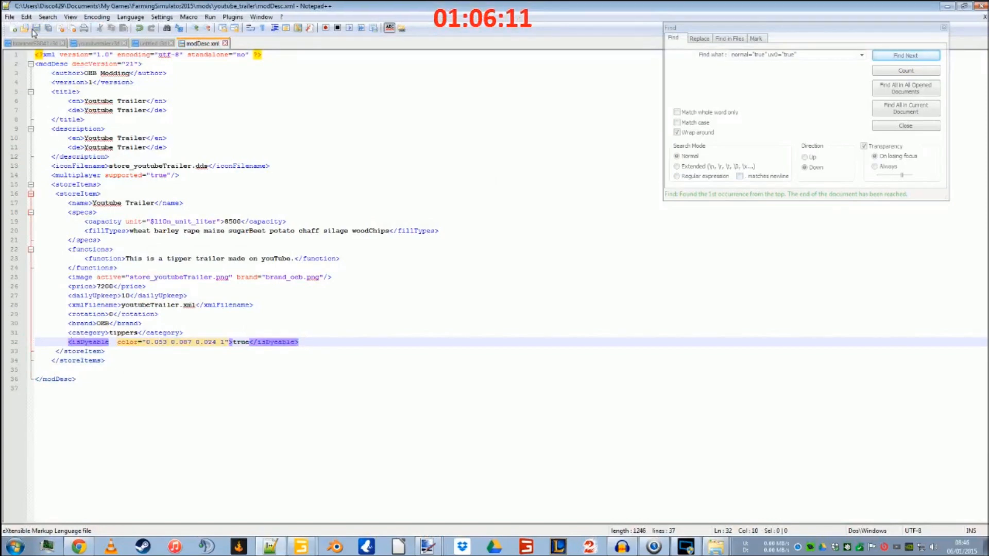
{"action": "left_click", "coordinate": [947, 7]}
Step: Open youtubeTrailer.xml from the mod folder and uncomment the colorNodes block
{"action": "double_click", "coordinate": [486, 273]}
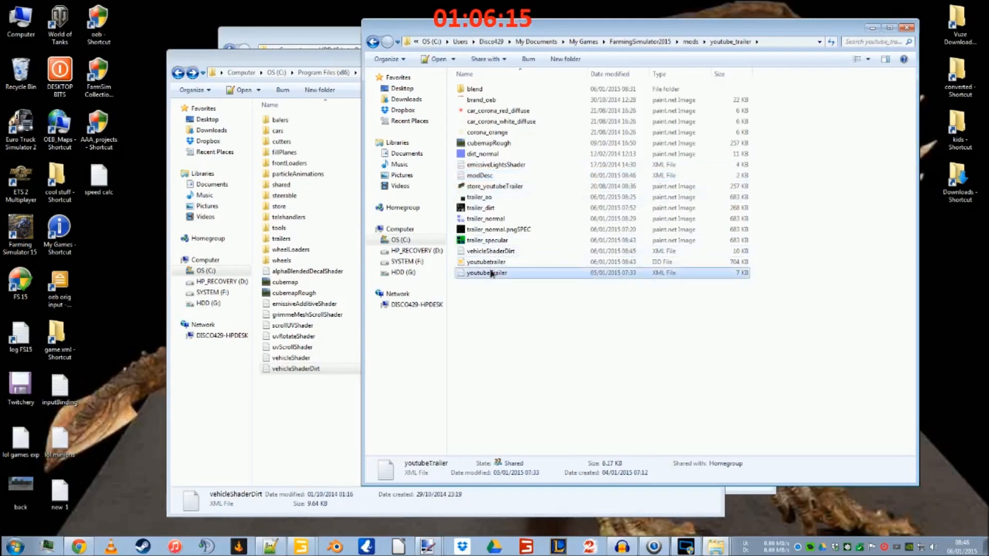
{"action": "scroll", "coordinate": [447, 395], "scroll_direction": "down", "scroll_amount": 14}
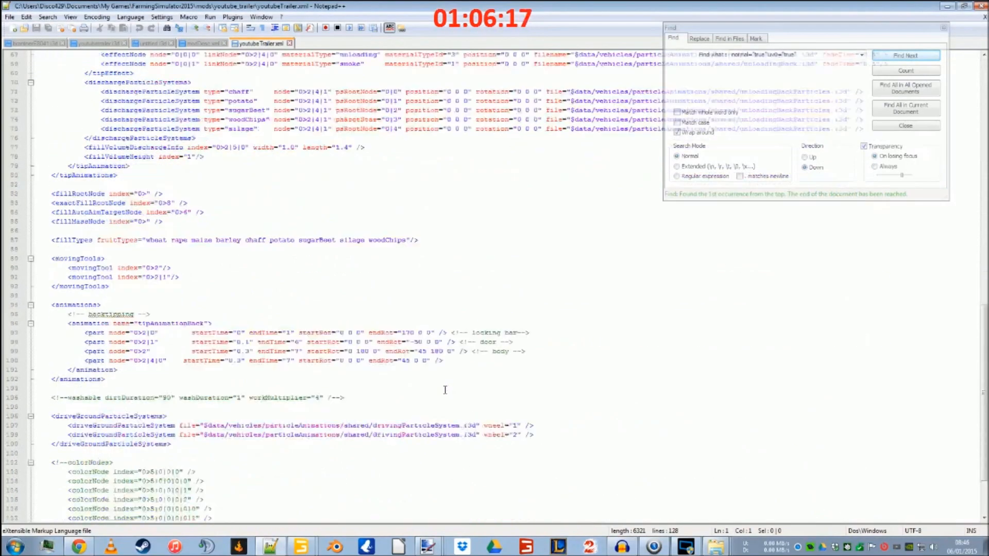
{"action": "left_click", "coordinate": [68, 351]}
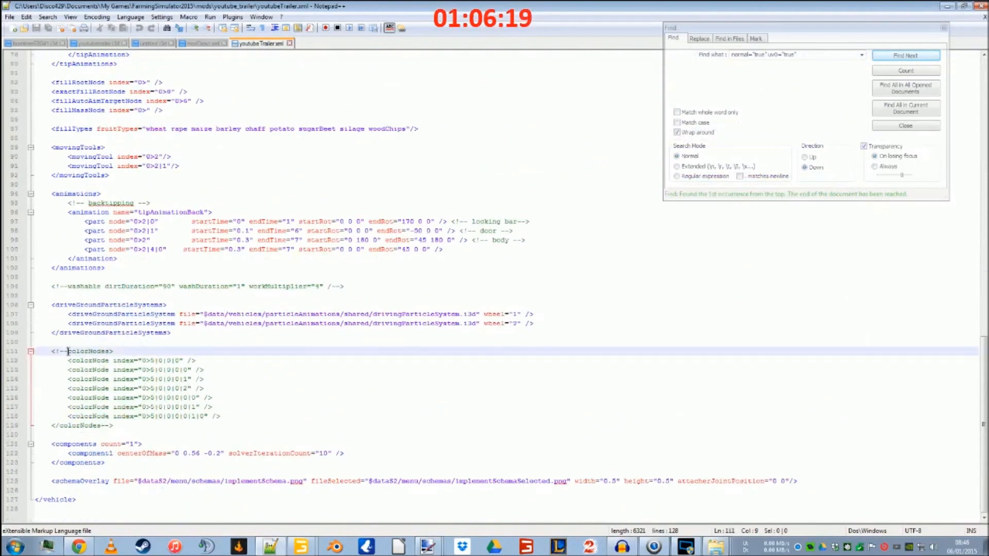
{"action": "key", "text": "BackSpace"}
{"action": "key", "text": "BackSpace"}
{"action": "key", "text": "BackSpace"}
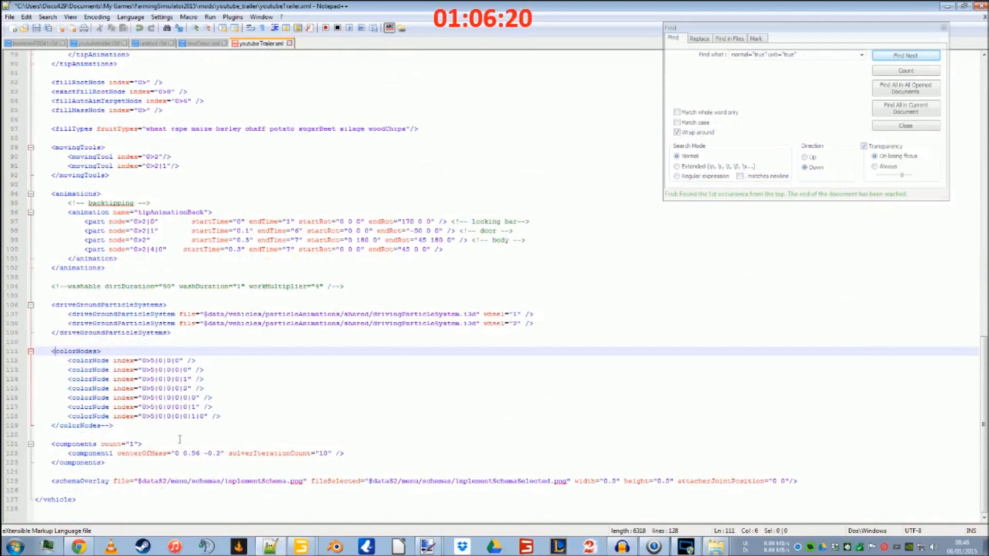
{"action": "left_click", "coordinate": [110, 426]}
{"action": "key", "text": "BackSpace"}
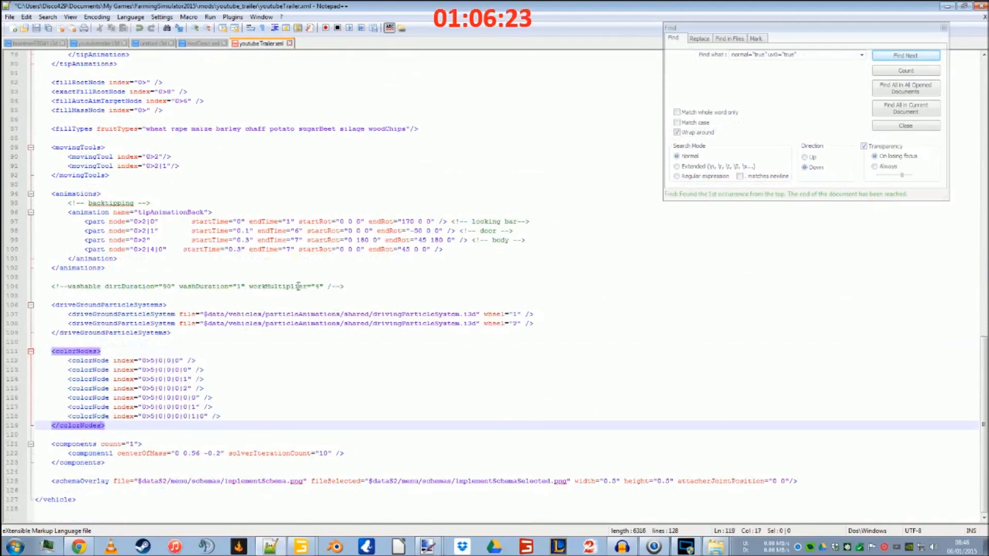
Step: Uncomment the washable line above the driveGroundParticleSystems block in youtubeTrailer.xml
{"action": "left_click", "coordinate": [339, 285]}
{"action": "key", "text": "BackSpace"}
{"action": "key", "text": "BackSpace"}
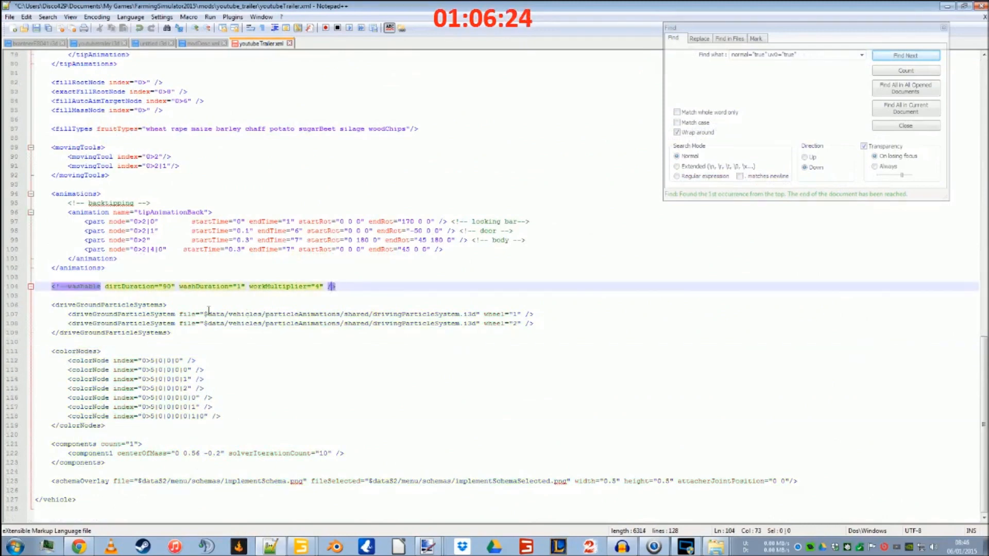
{"action": "left_click", "coordinate": [68, 287]}
{"action": "key", "text": "BackSpace"}
{"action": "key", "text": "BackSpace"}
{"action": "key", "text": "BackSpace"}
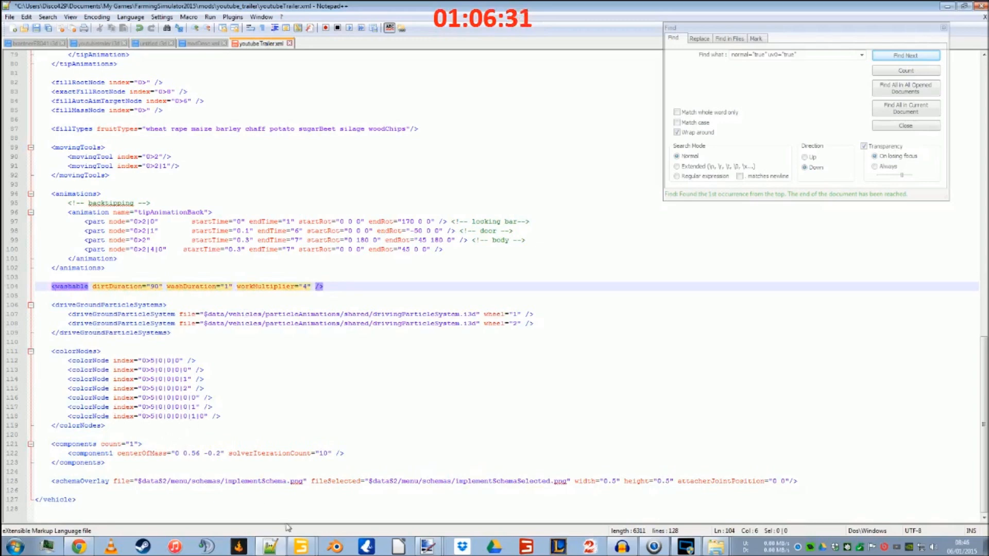
Step: Close the GIANTS Editor window that shows the older, dark trailer without saving its changes
{"action": "mouse_move", "coordinate": [290, 544]}
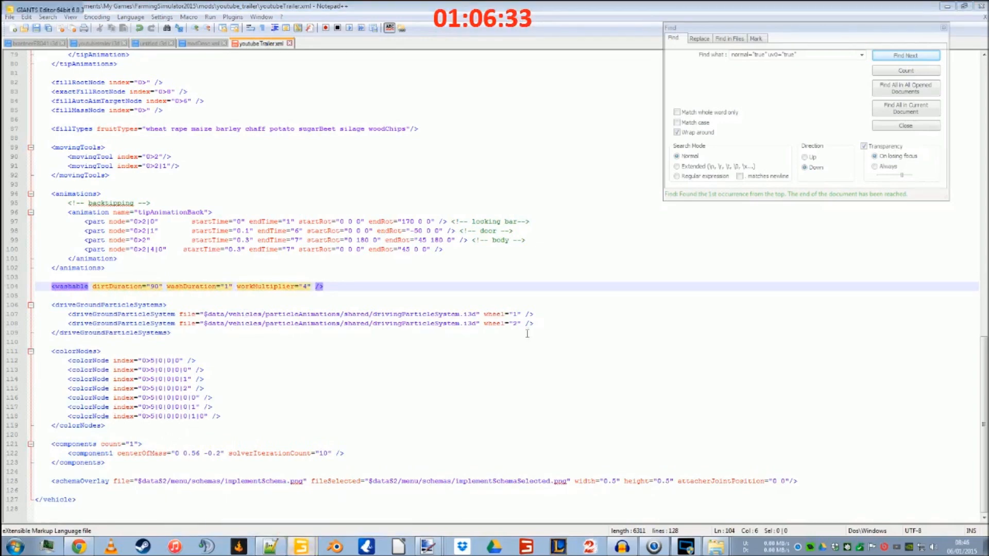
{"action": "left_click", "coordinate": [268, 524]}
{"action": "left_click", "coordinate": [982, 10]}
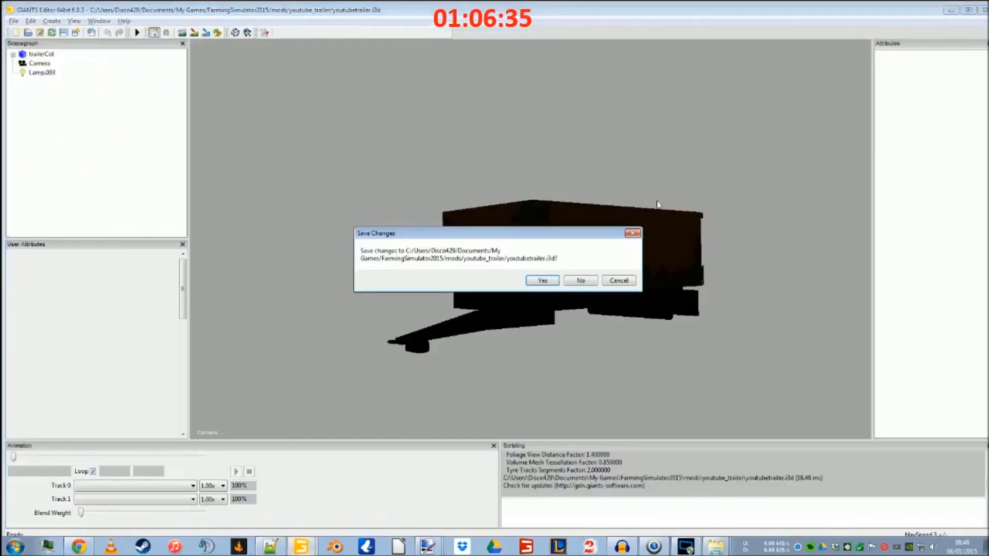
{"action": "left_click", "coordinate": [578, 280]}
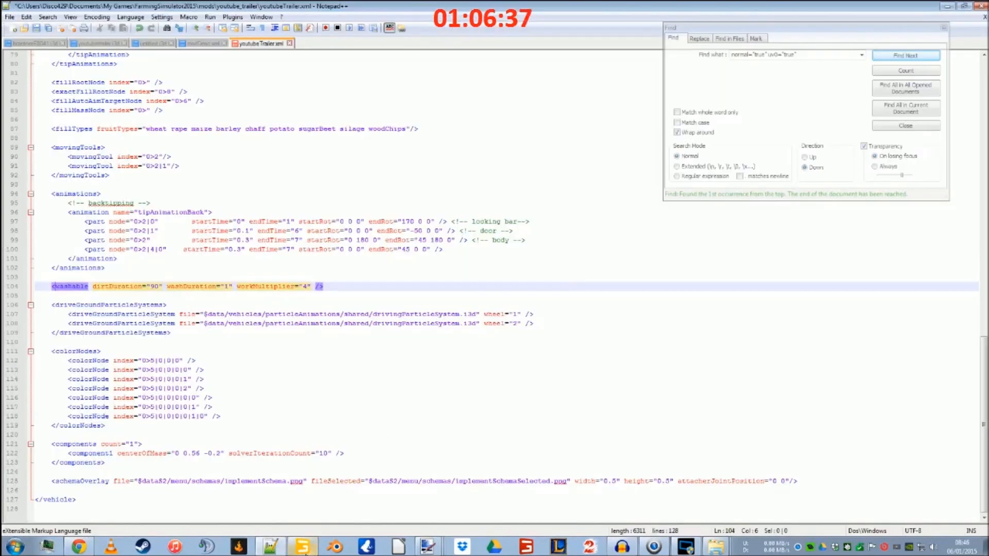
Step: Arrange the GIANTS Editor window beside youtubeTrailer.xml in Notepad++ and expand trailerCol in the scenegraph
{"action": "left_click", "coordinate": [303, 546]}
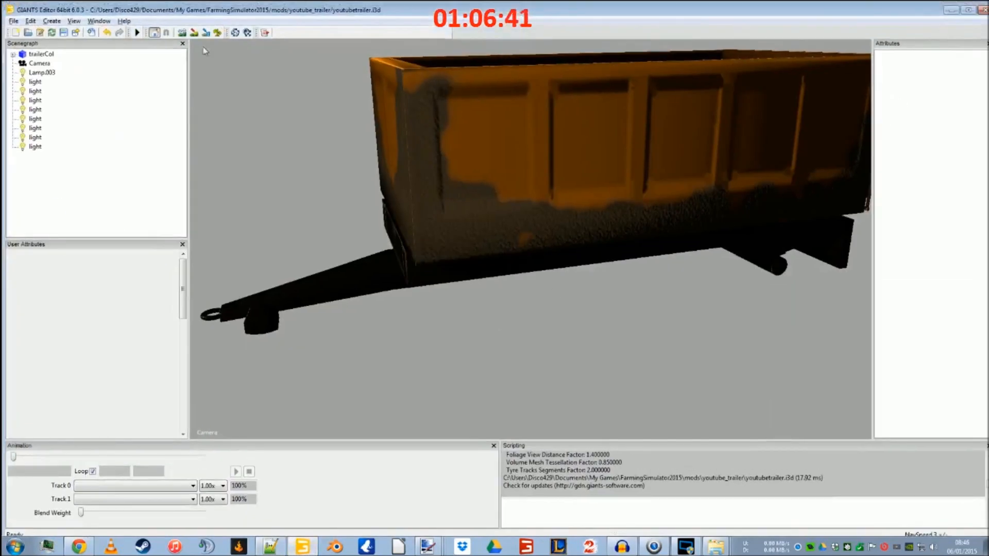
{"action": "left_click_drag", "start_coordinate": [216, 9], "coordinate": [676, 211]}
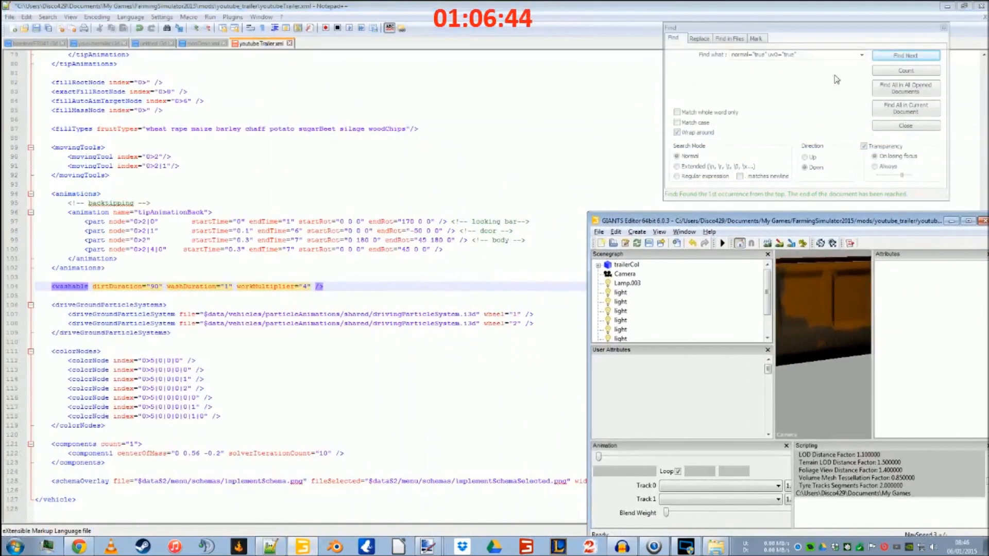
{"action": "left_click", "coordinate": [965, 6]}
{"action": "left_click_drag", "start_coordinate": [466, 111], "coordinate": [319, 19]}
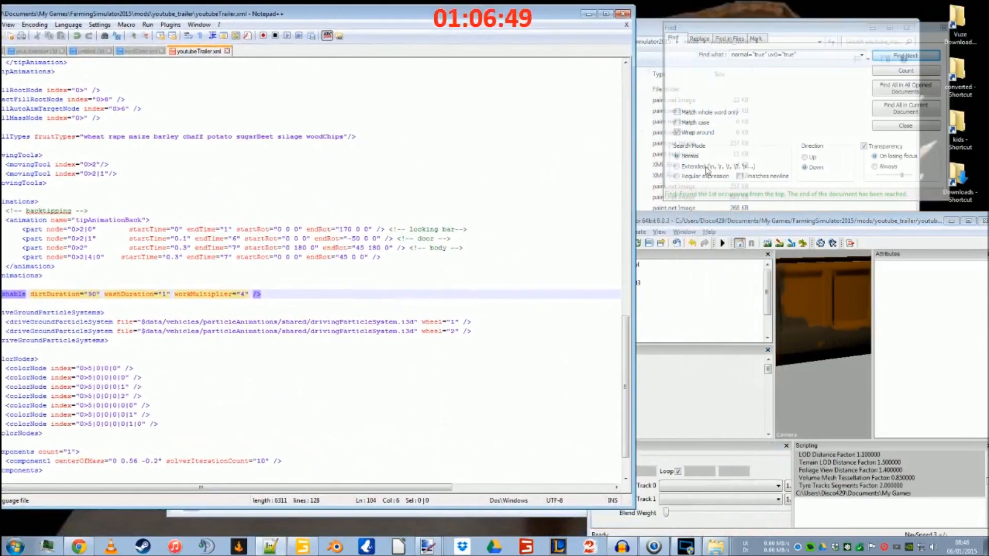
{"action": "left_click_drag", "start_coordinate": [721, 221], "coordinate": [613, 134]}
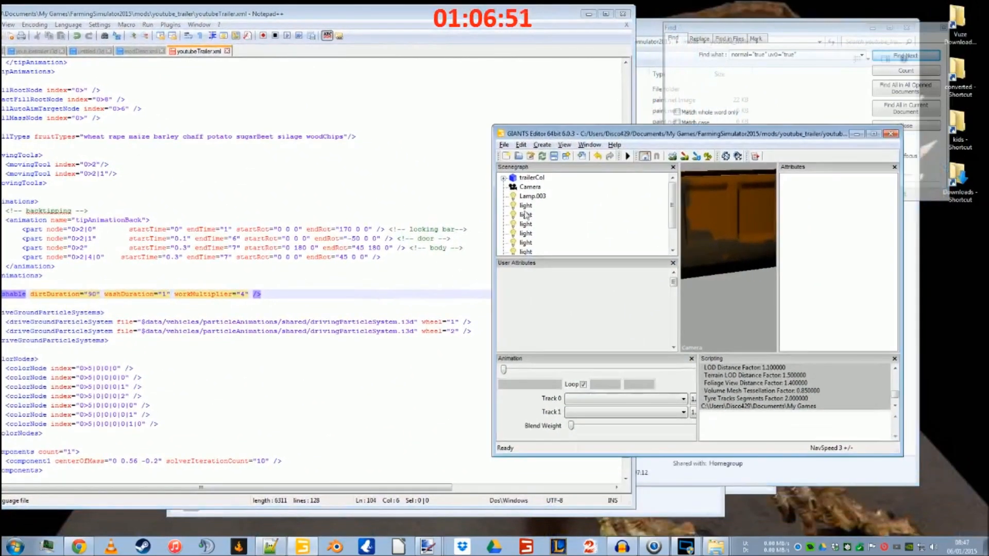
{"action": "double_click", "coordinate": [521, 178]}
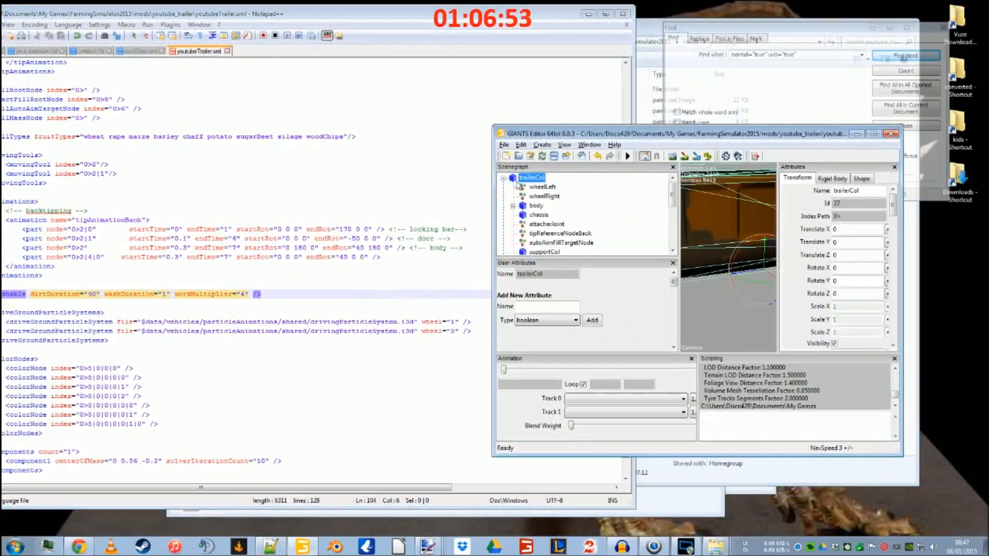
Step: Look up the body node's index path in trailerCol and set the first colorNode index in youtubeTrailer.xml to 0>2
{"action": "left_click", "coordinate": [536, 206]}
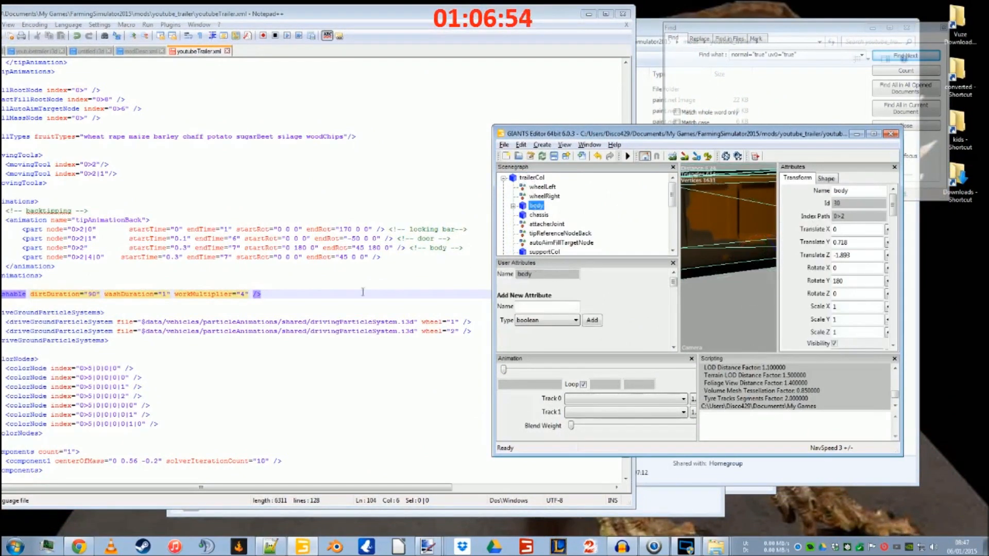
{"action": "left_click", "coordinate": [96, 368]}
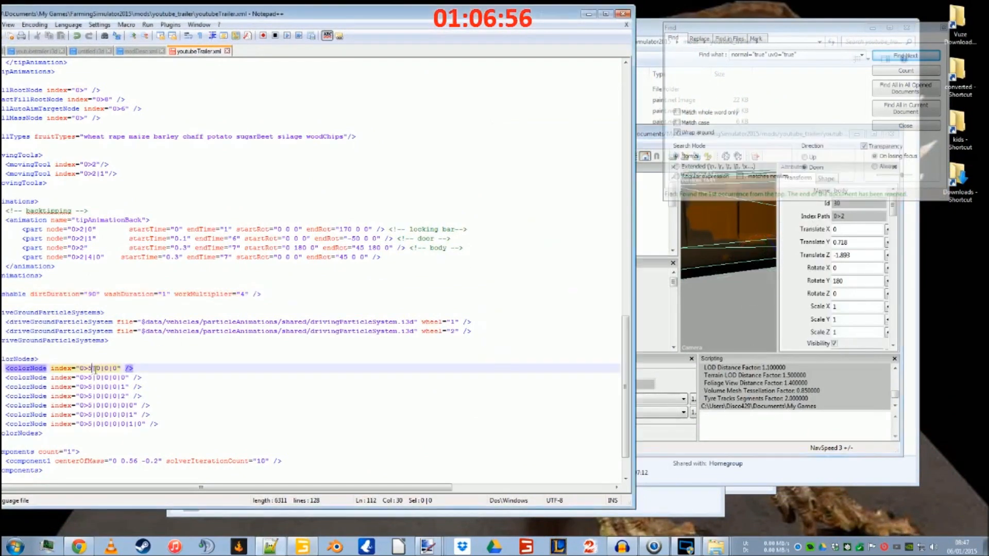
{"action": "key", "text": "BackSpace"}
{"action": "key", "text": "BackSpace"}
{"action": "key", "text": "BackSpace"}
{"action": "key", "text": "BackSpace"}
{"action": "key", "text": "BackSpace"}
{"action": "key", "text": "BackSpace"}
{"action": "key", "text": "BackSpace"}
{"action": "type", "text": "2"}
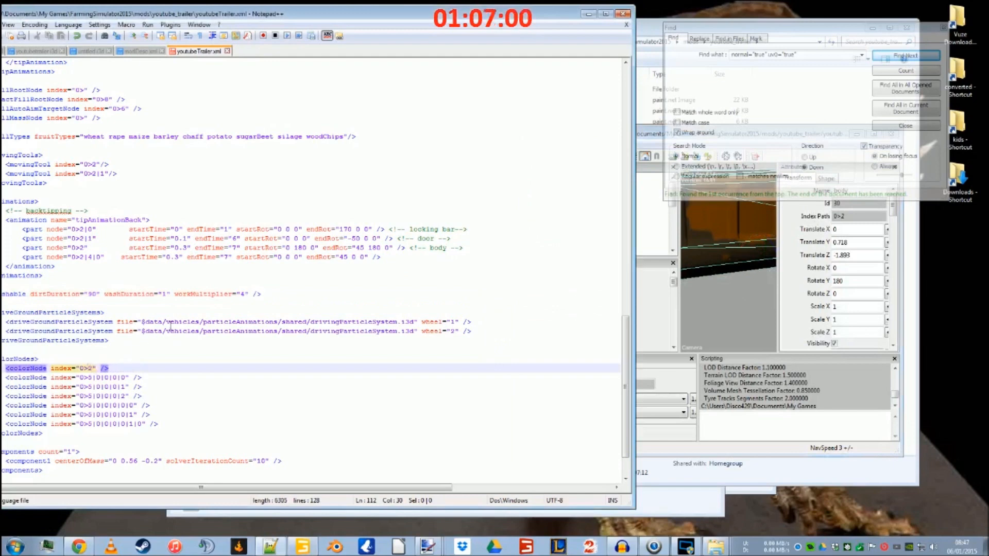
Step: Look up the lockingBar node under body and set the second colorNode index to 0>2|0
{"action": "left_click", "coordinate": [654, 133]}
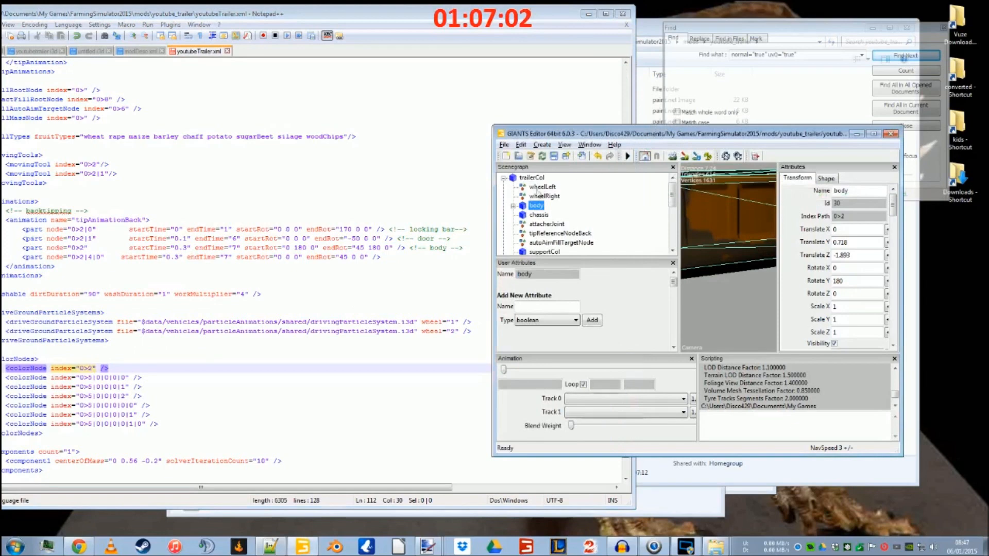
{"action": "left_click", "coordinate": [539, 199]}
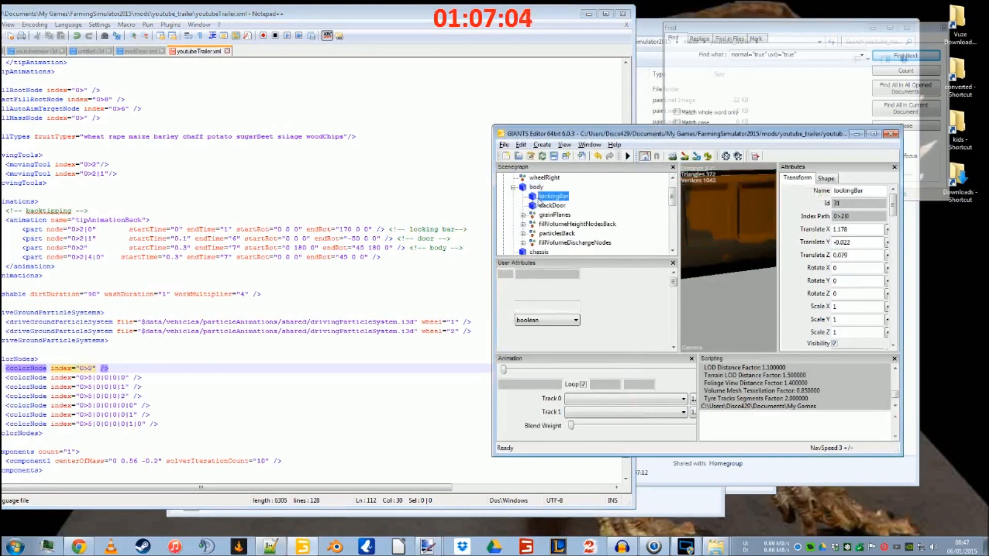
{"action": "left_click", "coordinate": [122, 379]}
{"action": "key", "text": "BackSpace"}
{"action": "key", "text": "BackSpace"}
{"action": "key", "text": "BackSpace"}
{"action": "key", "text": "BackSpace"}
{"action": "key", "text": "BackSpace"}
{"action": "key", "text": "BackSpace"}
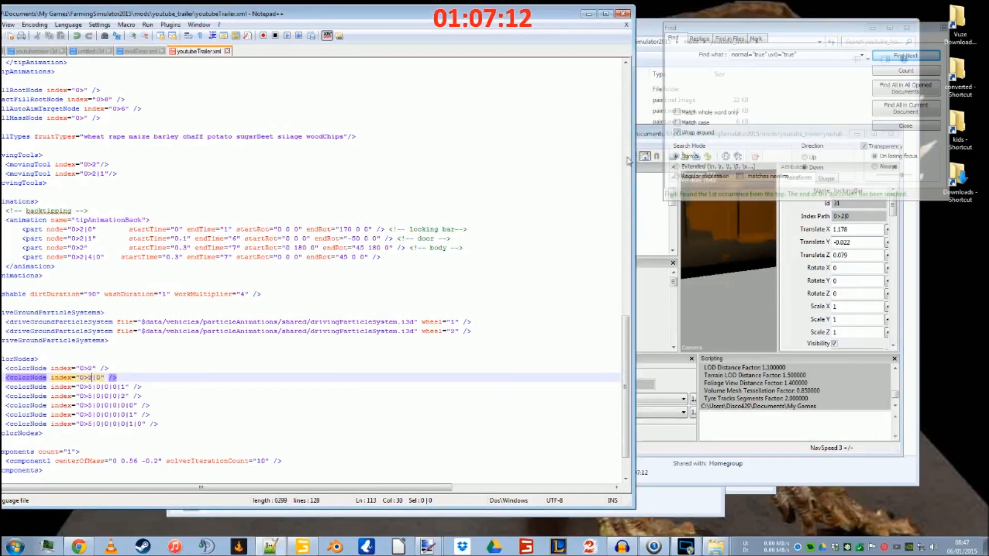
Step: Look up the backDoor node under body and set the third colorNode index to 0>2|1
{"action": "left_click", "coordinate": [649, 144]}
{"action": "left_click", "coordinate": [553, 205]}
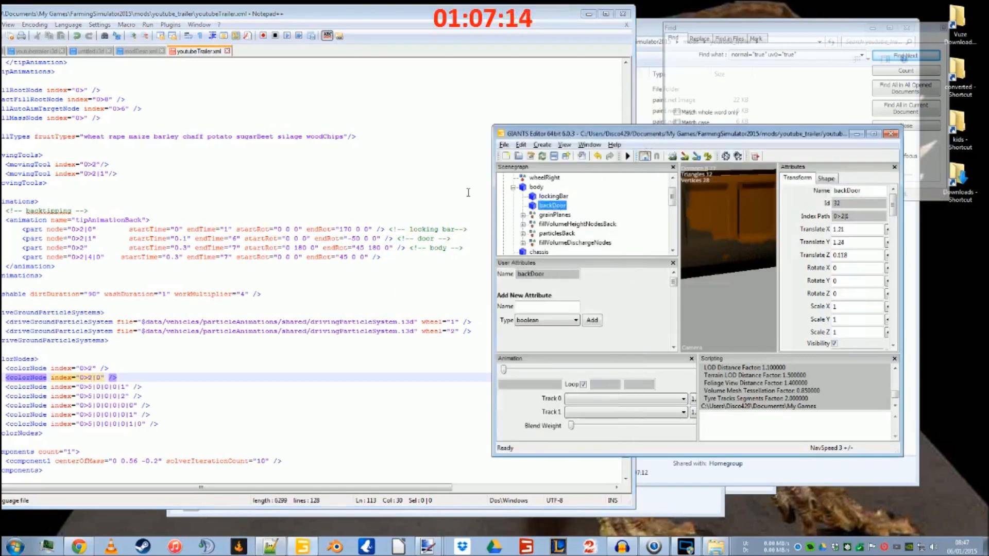
{"action": "left_click", "coordinate": [116, 387]}
{"action": "key", "text": "BackSpace"}
{"action": "key", "text": "BackSpace"}
{"action": "key", "text": "BackSpace"}
{"action": "key", "text": "BackSpace"}
{"action": "key", "text": "BackSpace"}
{"action": "key", "text": "BackSpace"}
{"action": "key", "text": "BackSpace"}
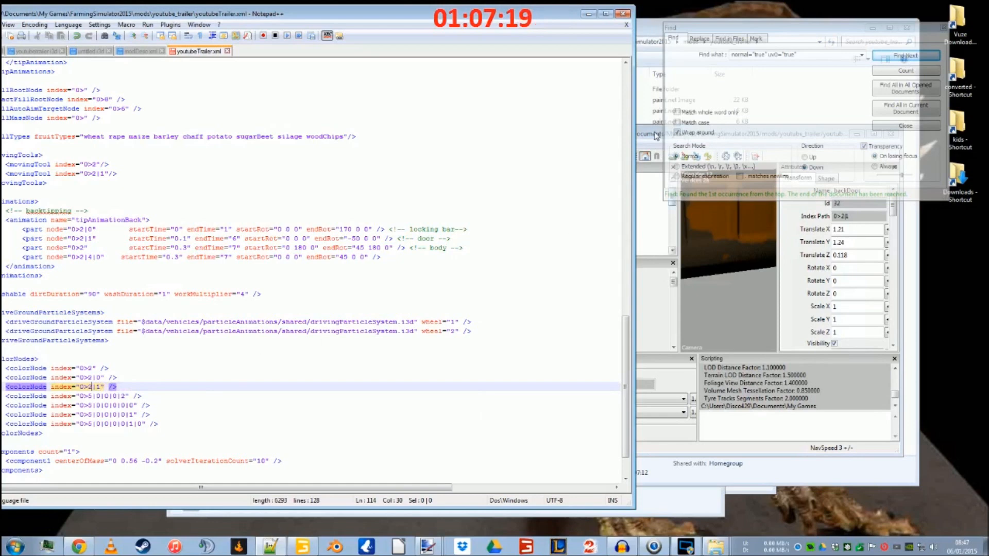
Step: Check the chassis node in the scenegraph and delete the four leftover colorNode entries after 0>2|1
{"action": "left_click", "coordinate": [656, 136]}
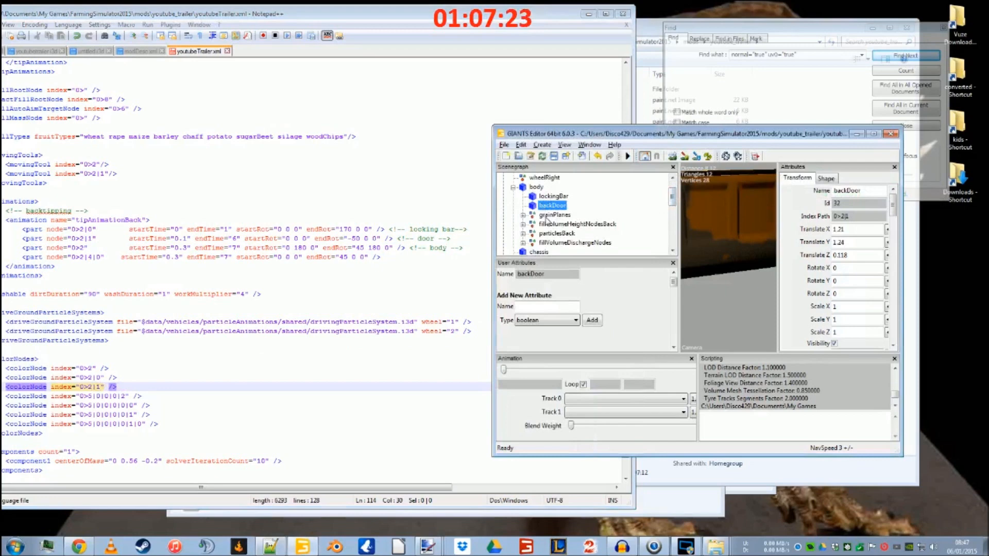
{"action": "left_click", "coordinate": [534, 252]}
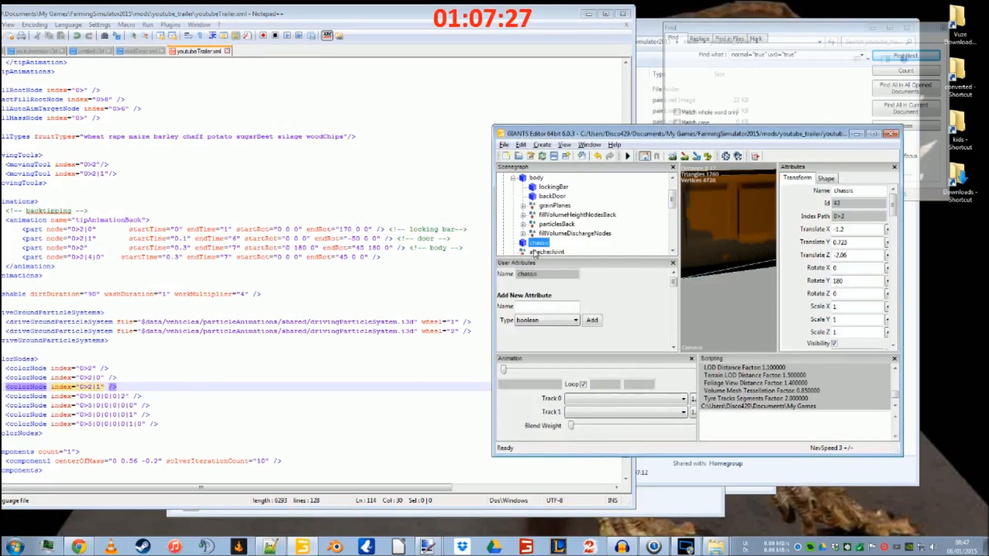
{"action": "left_click_drag", "start_coordinate": [110, 387], "coordinate": [172, 423]}
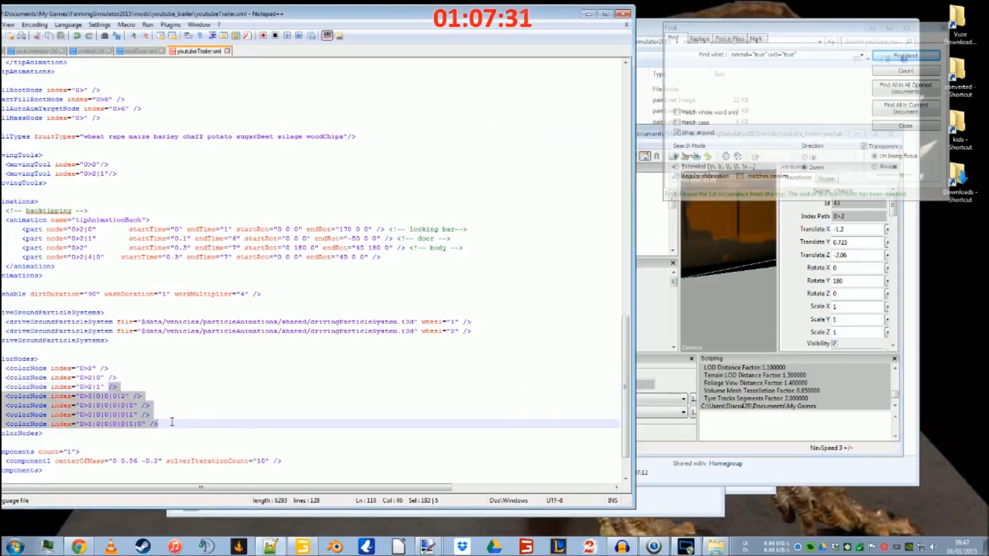
{"action": "key", "text": "Delete"}
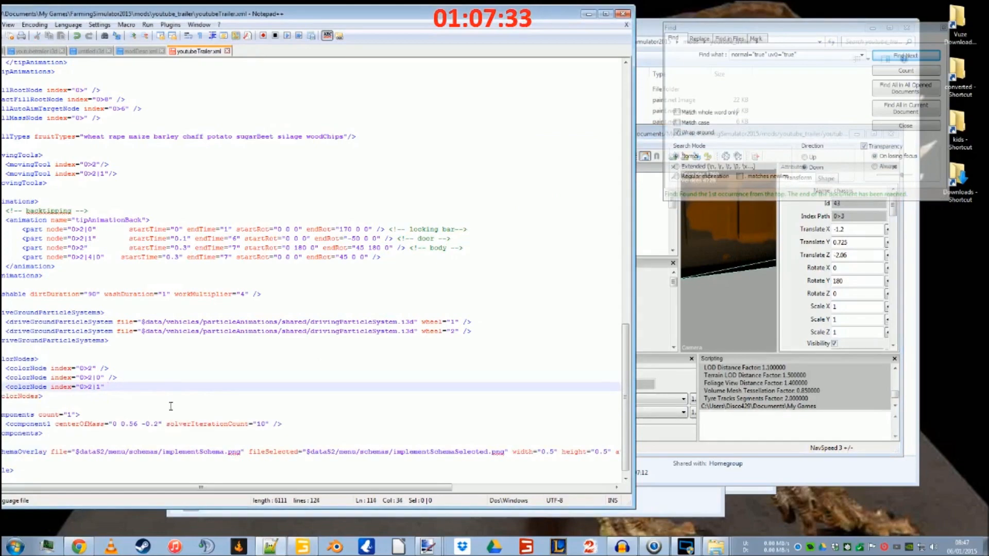
{"action": "left_click_drag", "start_coordinate": [52, 17], "coordinate": [101, 13]}
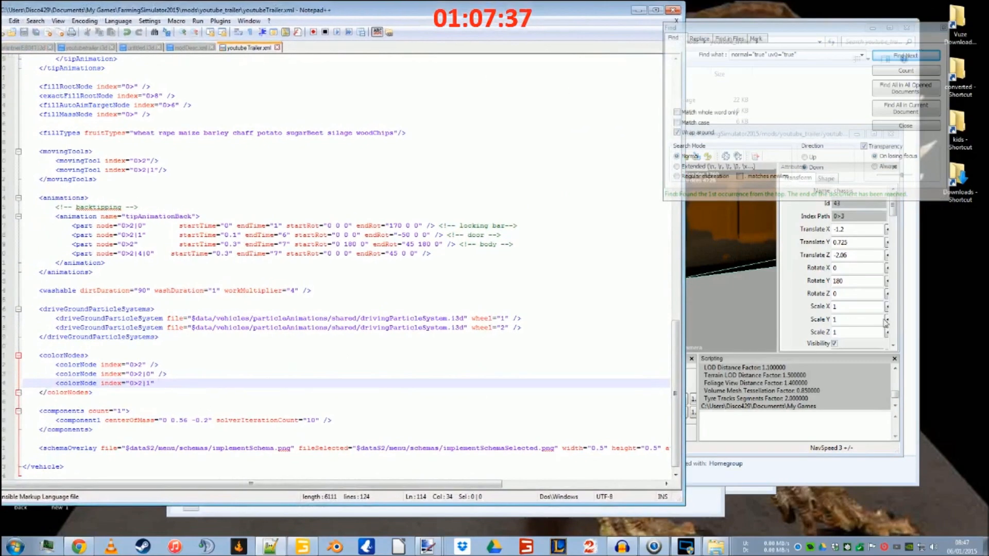
Step: Switch to Farming Simulator 15 and start the Bjornholm career from Savegame 1
{"action": "left_click", "coordinate": [525, 547]}
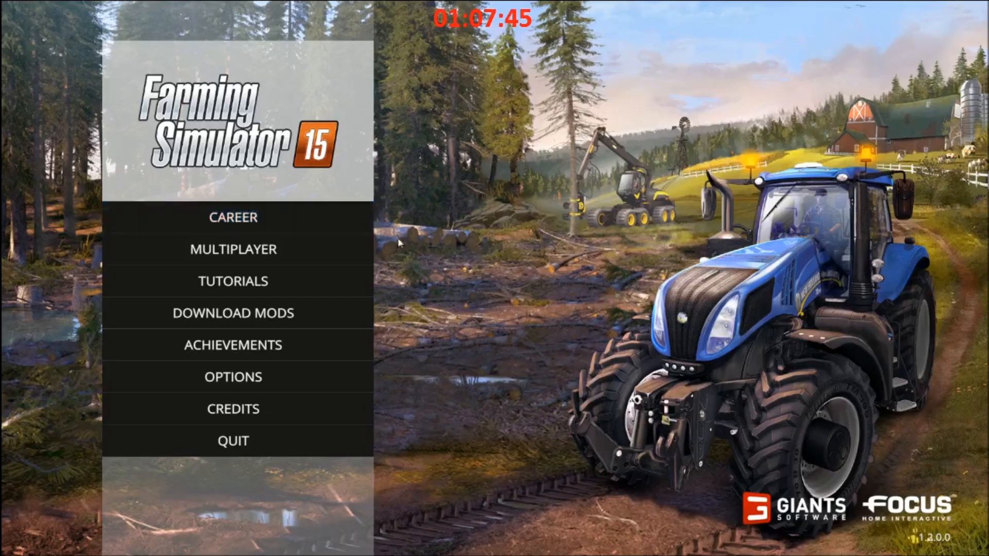
{"action": "left_click", "coordinate": [342, 210]}
{"action": "double_click", "coordinate": [361, 174]}
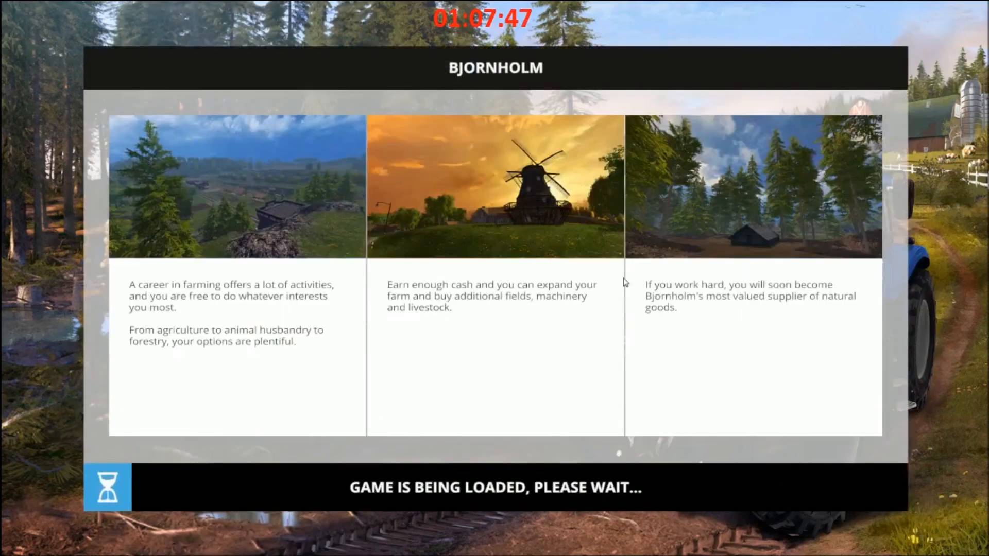
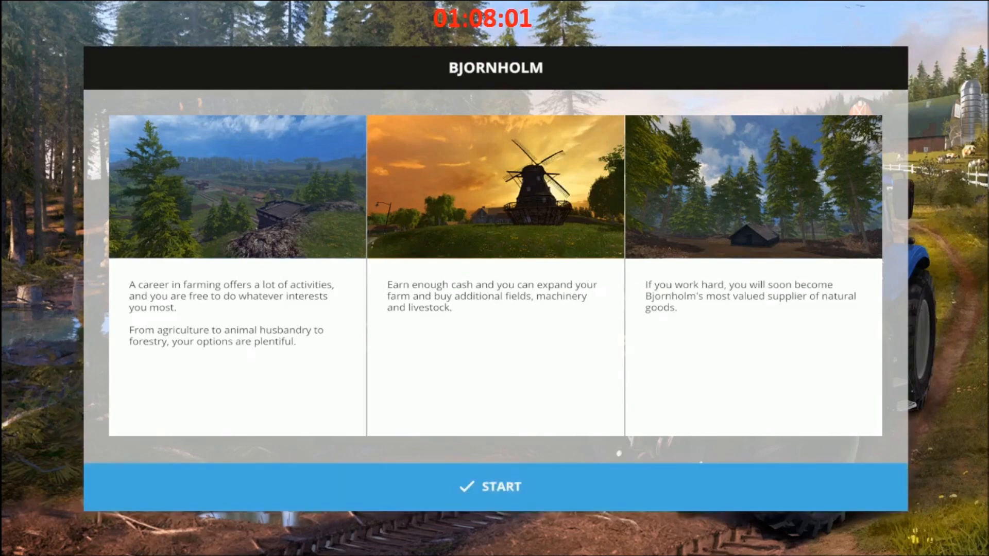
{"action": "left_click", "coordinate": [496, 470]}
Step: Enter the tractor, drive it forward a little and open the developer console to read the mod's loading log
{"action": "key", "text": "Tab"}
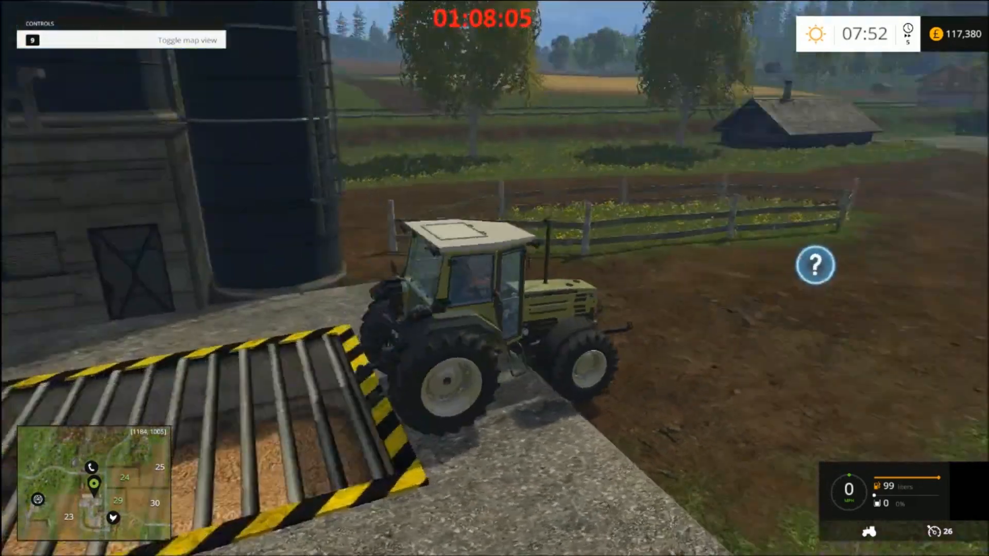
{"action": "key", "text": "w"}
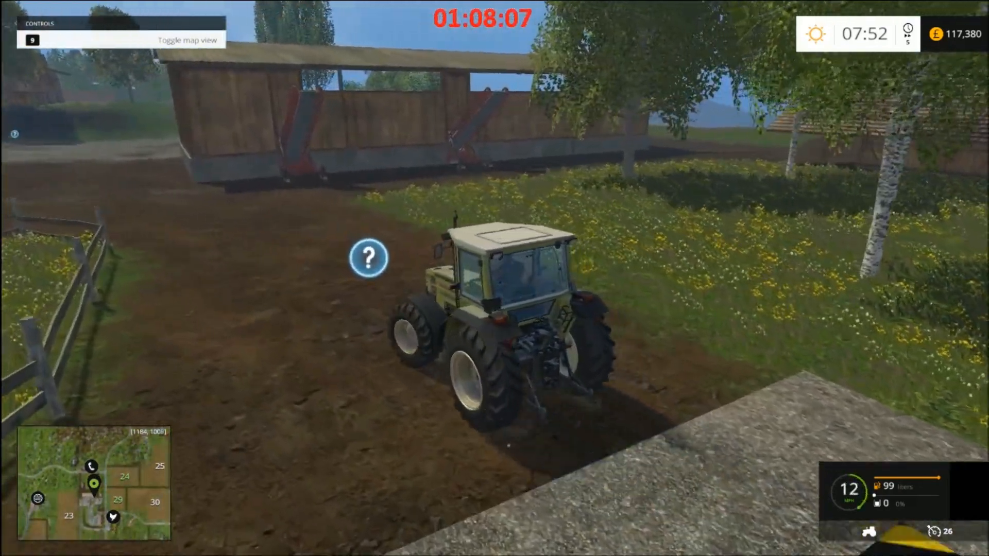
{"action": "key", "text": "Return"}
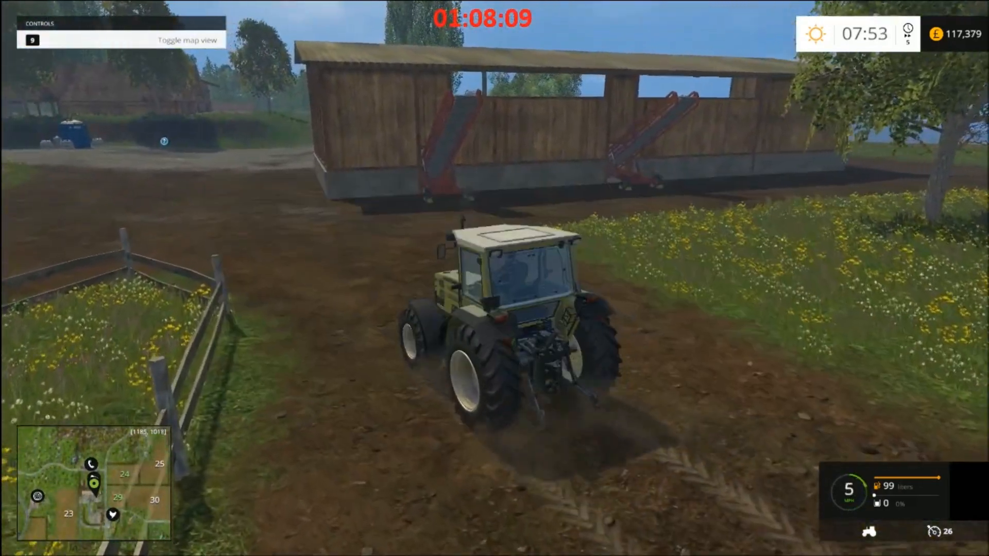
{"action": "key", "text": "grave"}
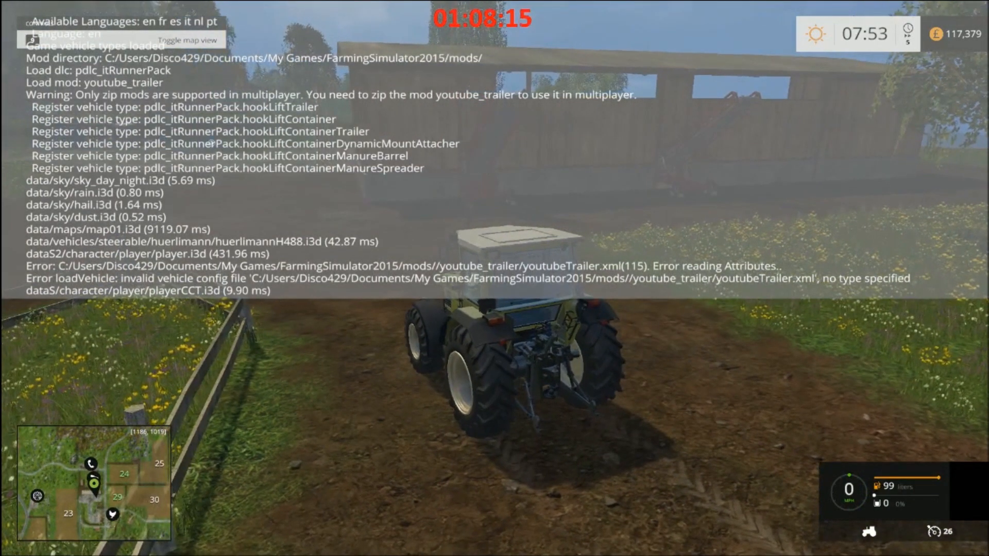
Step: Switch back to youtubeTrailer.xml in Notepad++, close the 0>2|1 colorNode tag with /> and save the file
{"action": "key", "text": "alt+Tab"}
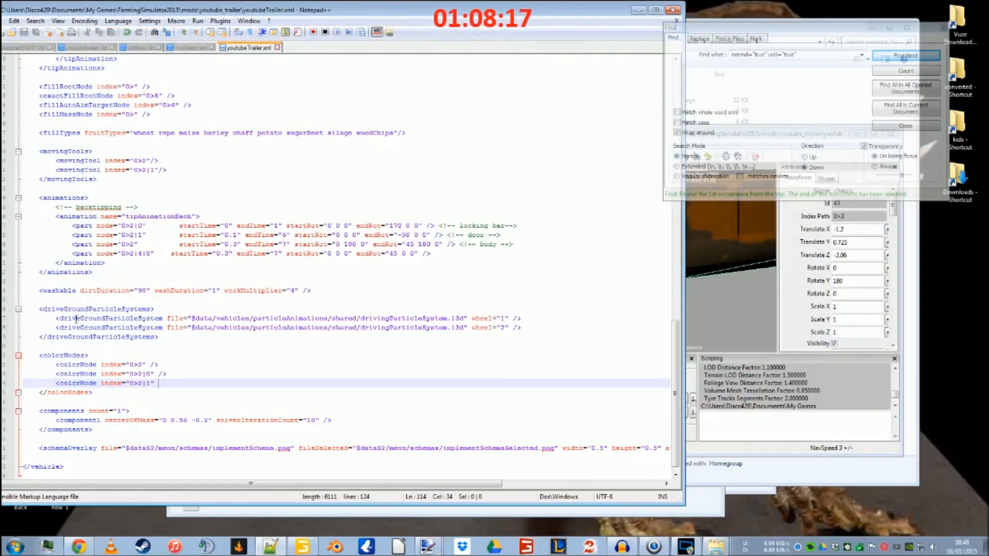
{"action": "left_click", "coordinate": [655, 10]}
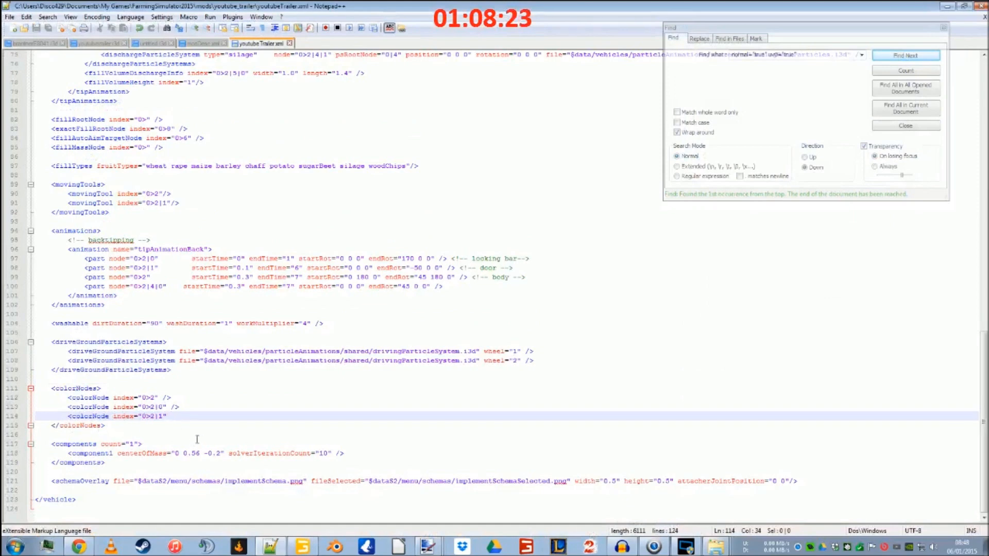
{"action": "type", "text": "/>"}
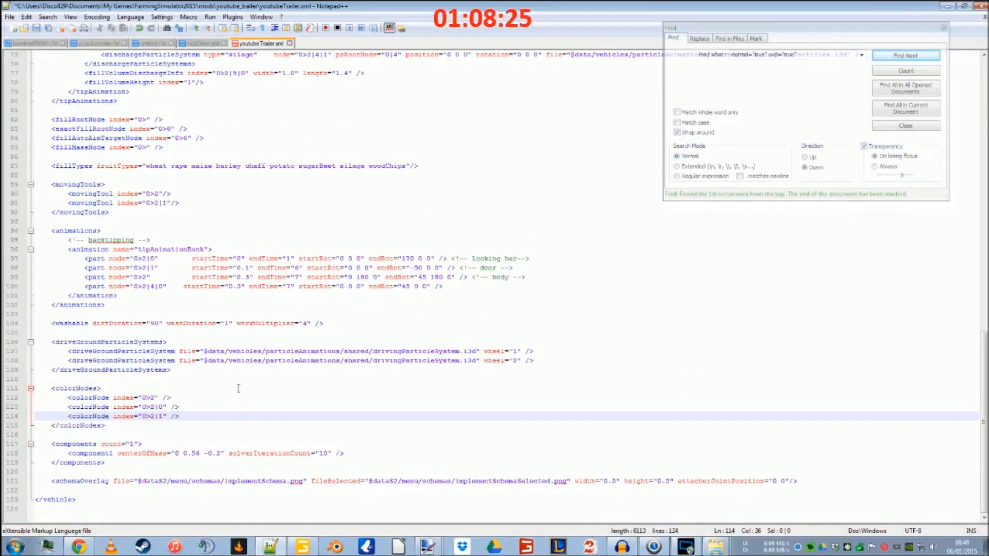
{"action": "left_click", "coordinate": [36, 28]}
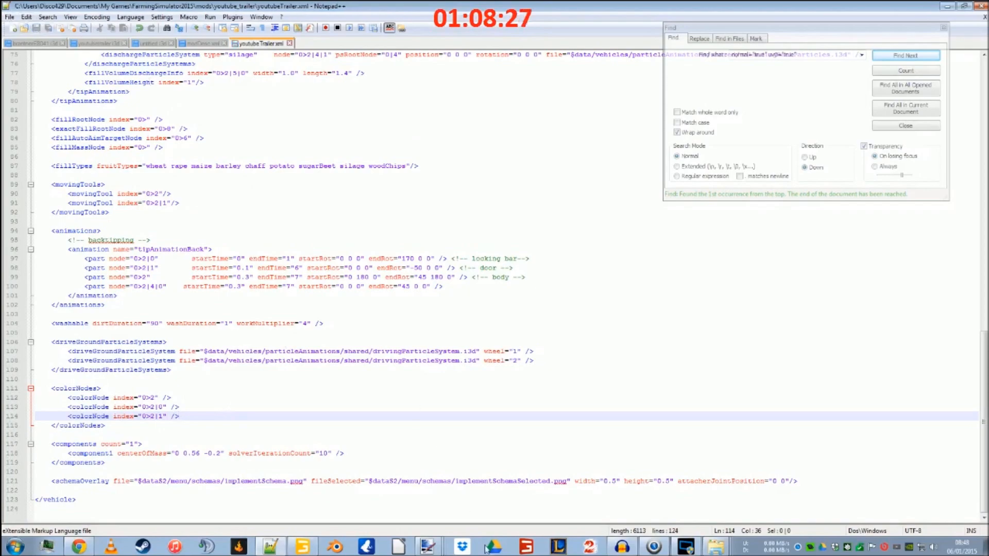
Step: Switch to Farming Simulator 15, load Savegame 1, enter the tractor and view the attached trailer from farther behind
{"action": "left_click", "coordinate": [520, 548]}
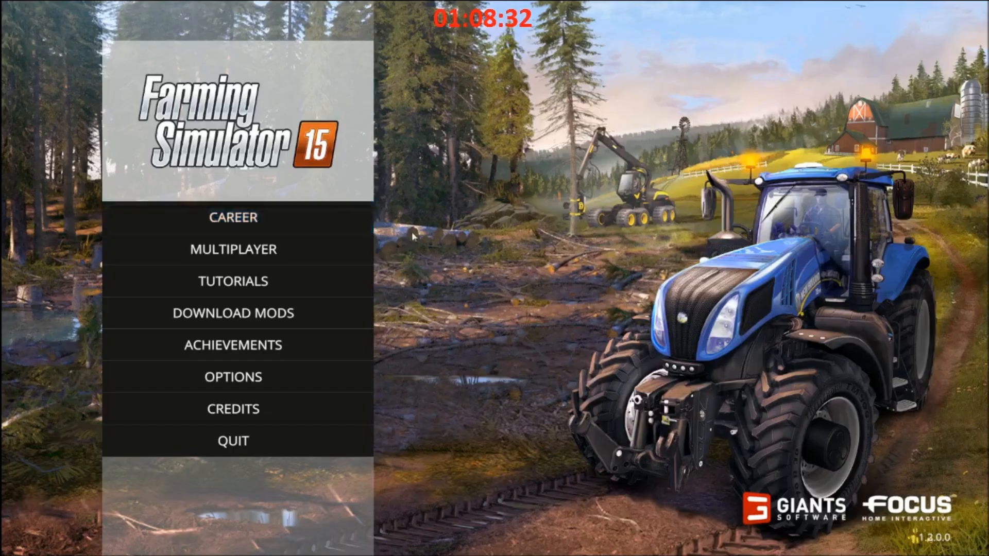
{"action": "left_click", "coordinate": [315, 211]}
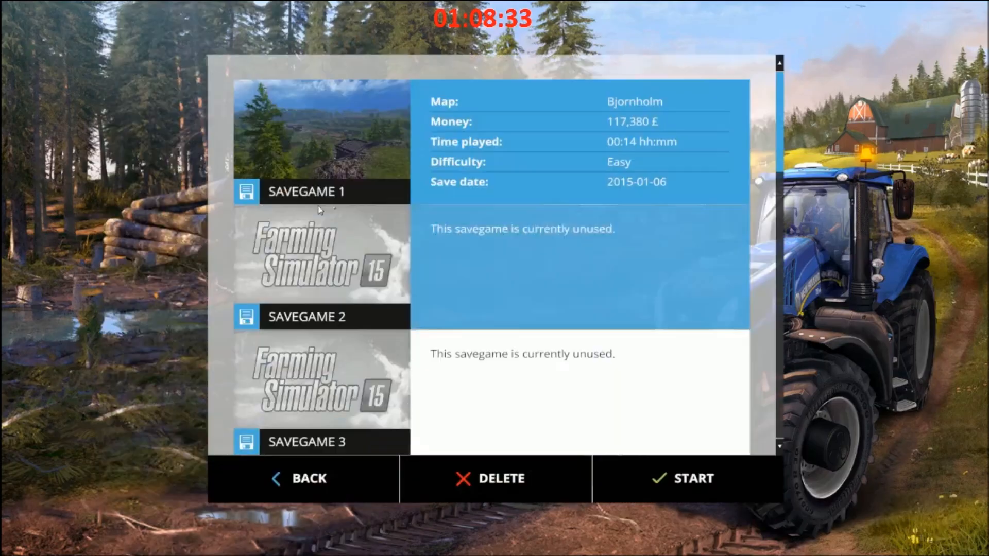
{"action": "double_click", "coordinate": [375, 150]}
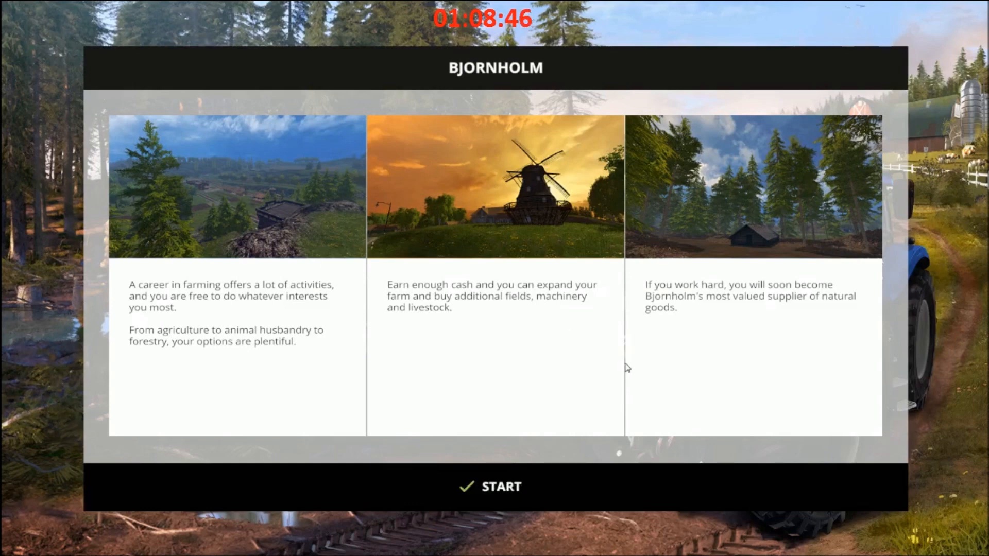
{"action": "left_click", "coordinate": [495, 487]}
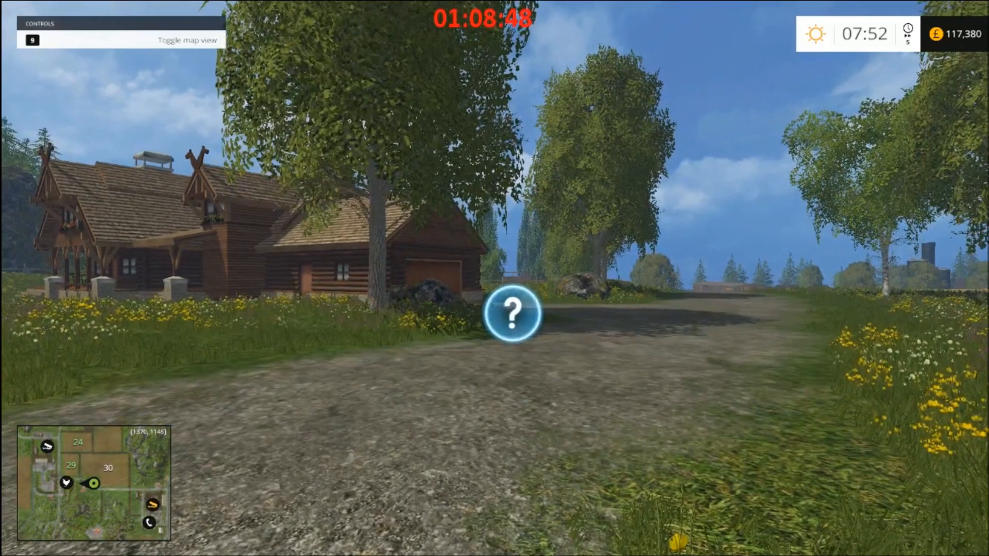
{"action": "key", "text": "Tab"}
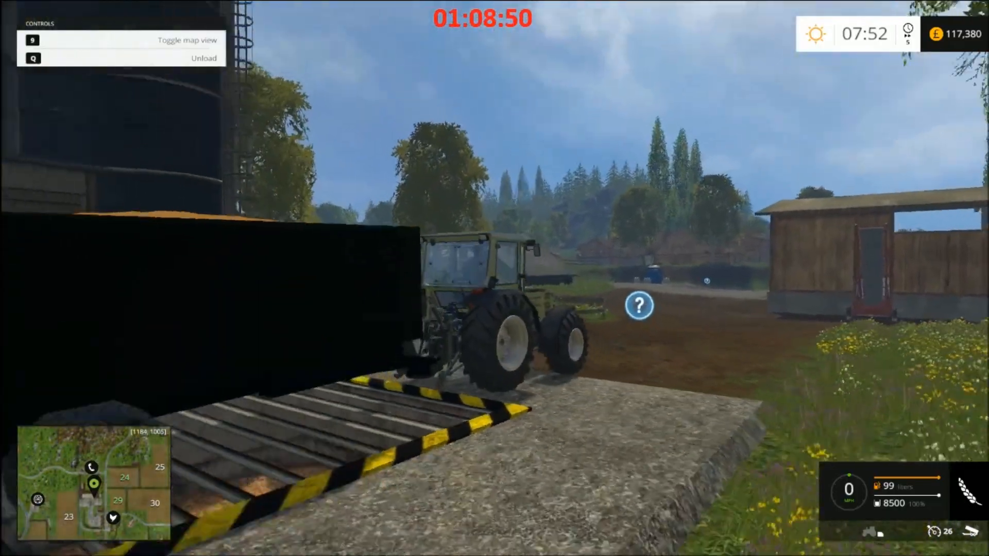
{"action": "scroll", "coordinate": [494, 278], "scroll_direction": "down", "scroll_amount": 5}
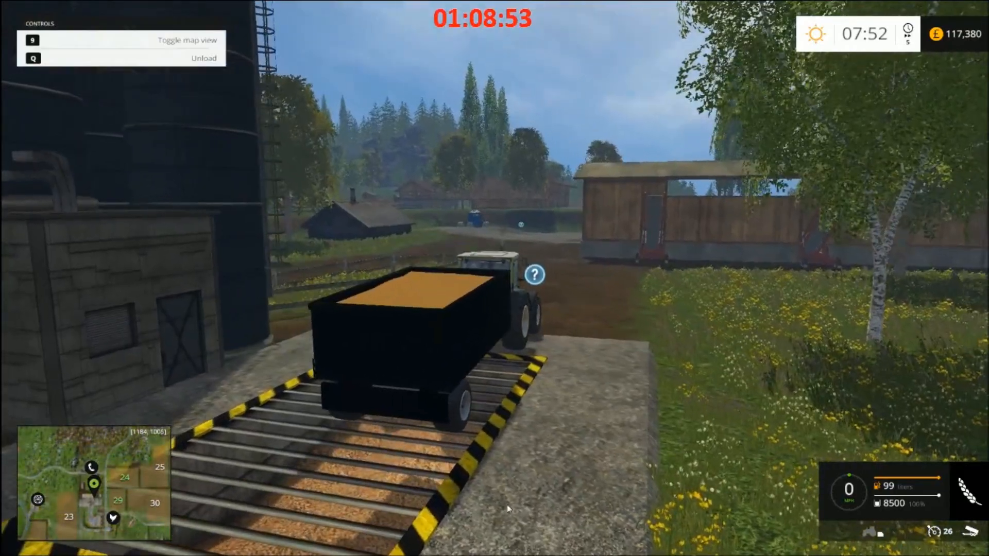
Step: Buy a Hürlimann H 488 from the shop's Tractors category and return to the game
{"action": "key", "text": "p"}
{"action": "left_click", "coordinate": [199, 247]}
{"action": "left_click", "coordinate": [196, 262]}
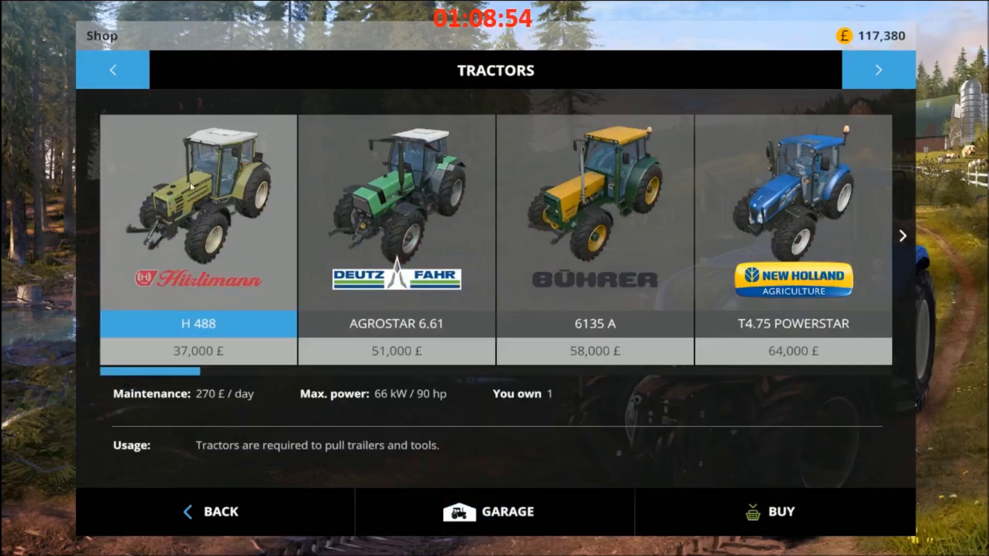
{"action": "double_click", "coordinate": [190, 181]}
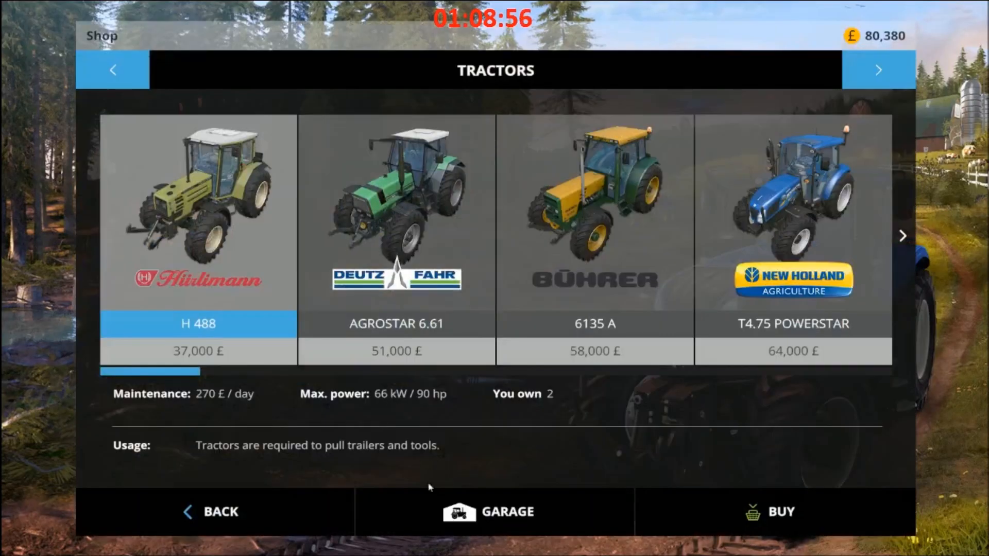
{"action": "left_click", "coordinate": [321, 515]}
{"action": "left_click", "coordinate": [320, 514]}
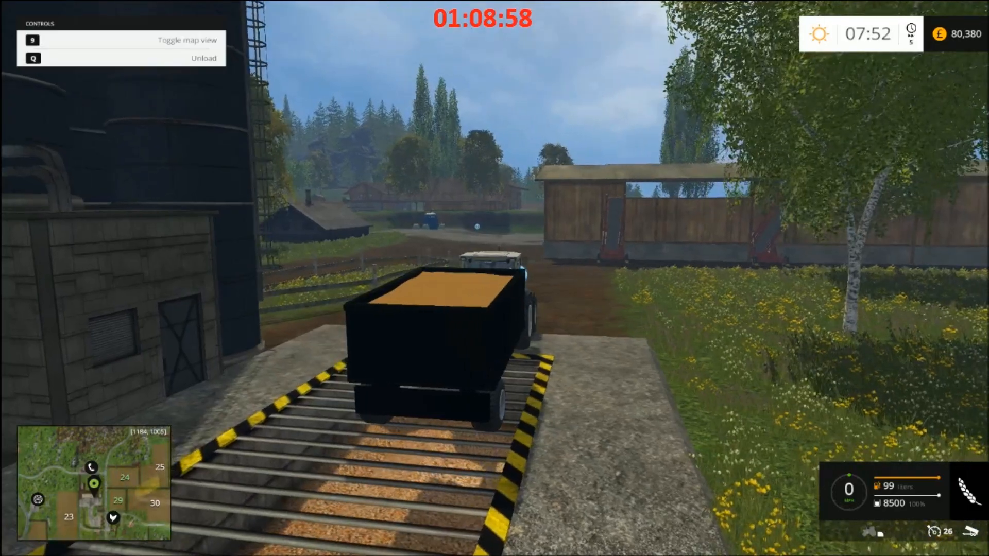
Step: Buy a white YouTube Trailer from the shop's mod Tippers category
{"action": "key", "text": "p"}
{"action": "key", "text": "Right"}
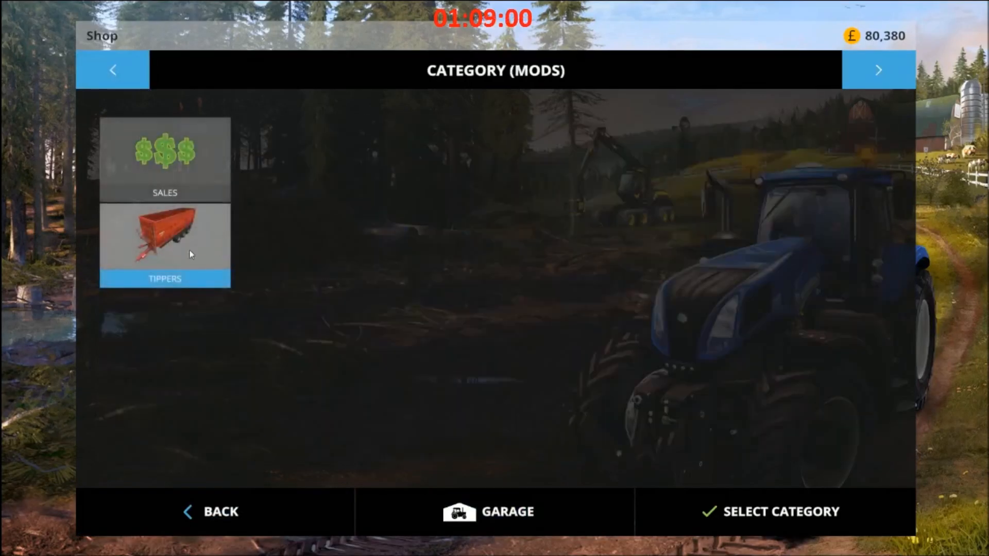
{"action": "left_click", "coordinate": [198, 253]}
{"action": "key", "text": "Return"}
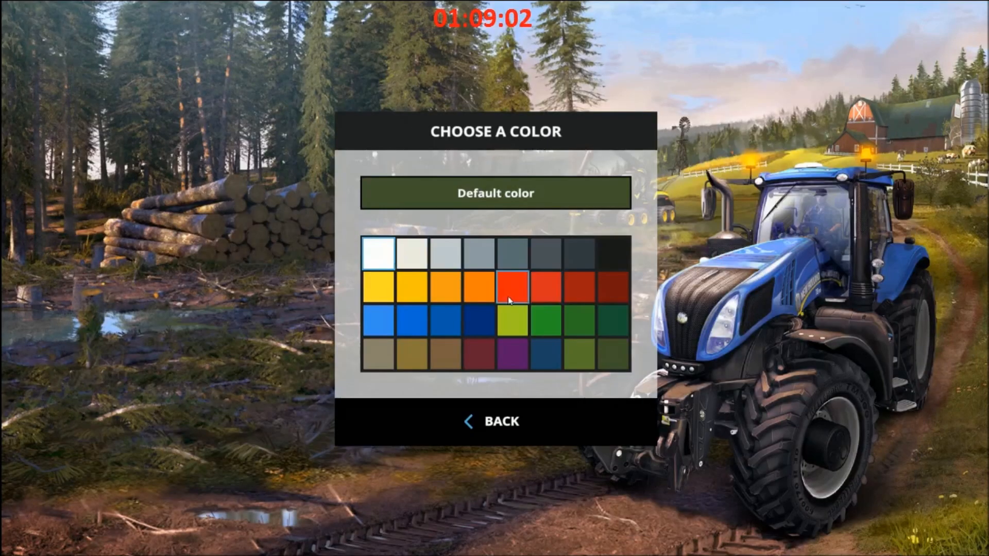
{"action": "left_click", "coordinate": [376, 261]}
{"action": "left_click", "coordinate": [441, 334]}
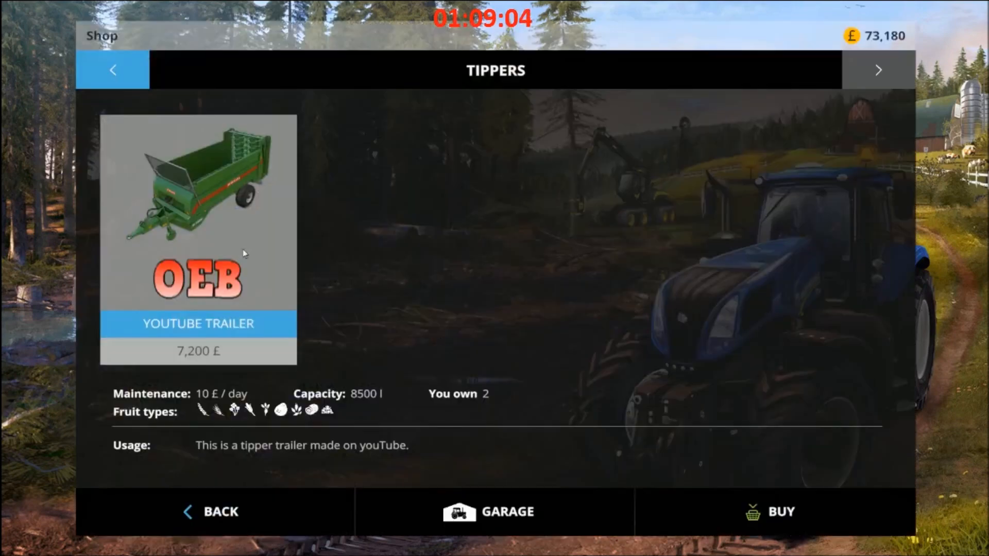
Step: Buy two more YouTube Trailers, one in orange-red and one in dark blue, and return to the game
{"action": "key", "text": "Return"}
{"action": "left_click", "coordinate": [515, 316]}
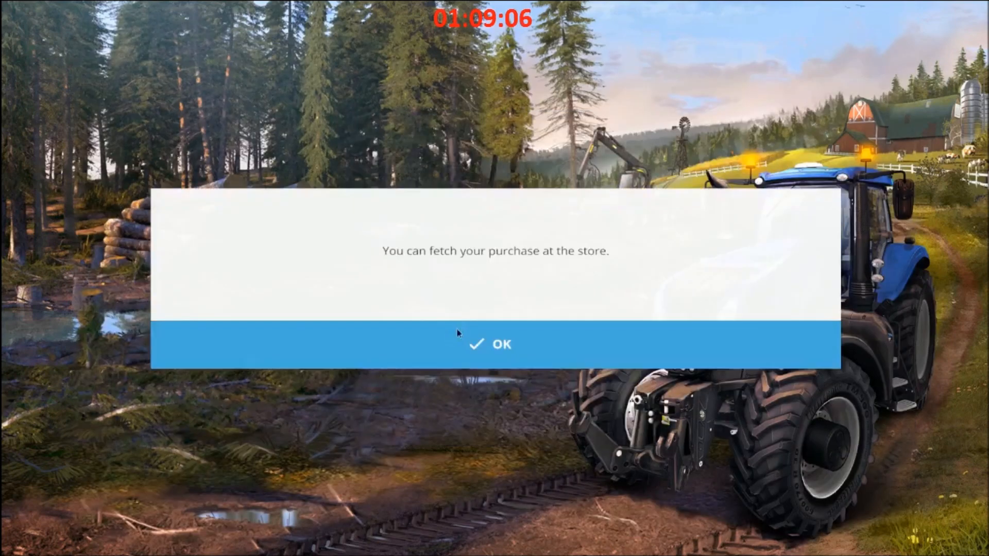
{"action": "left_click", "coordinate": [457, 333]}
{"action": "key", "text": "Return"}
{"action": "left_click", "coordinate": [470, 323]}
{"action": "left_click", "coordinate": [438, 335]}
{"action": "left_click", "coordinate": [236, 512]}
{"action": "left_click", "coordinate": [267, 510]}
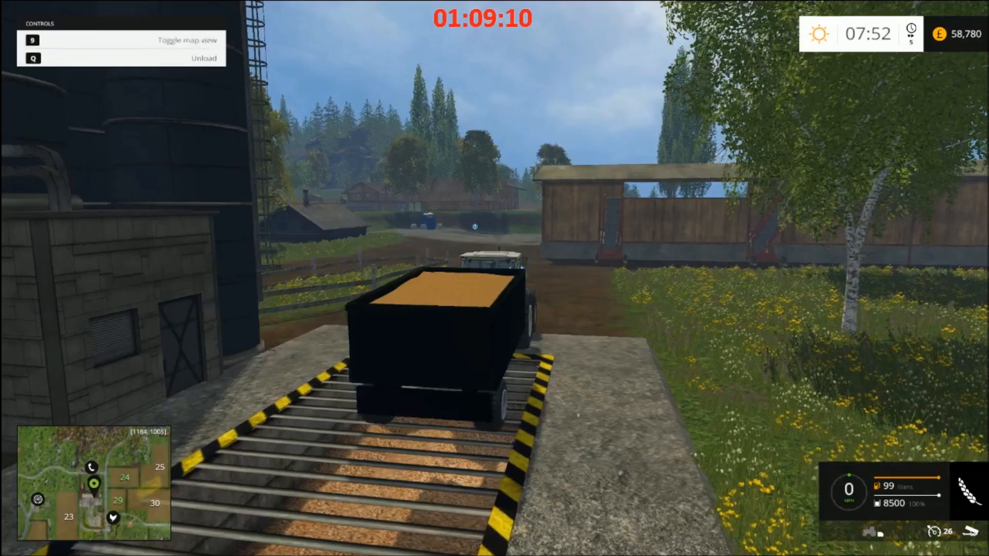
Step: Switch to the tractor at the store, get out and walk around the three purchased trailers to compare their colors
{"action": "key", "text": "Tab"}
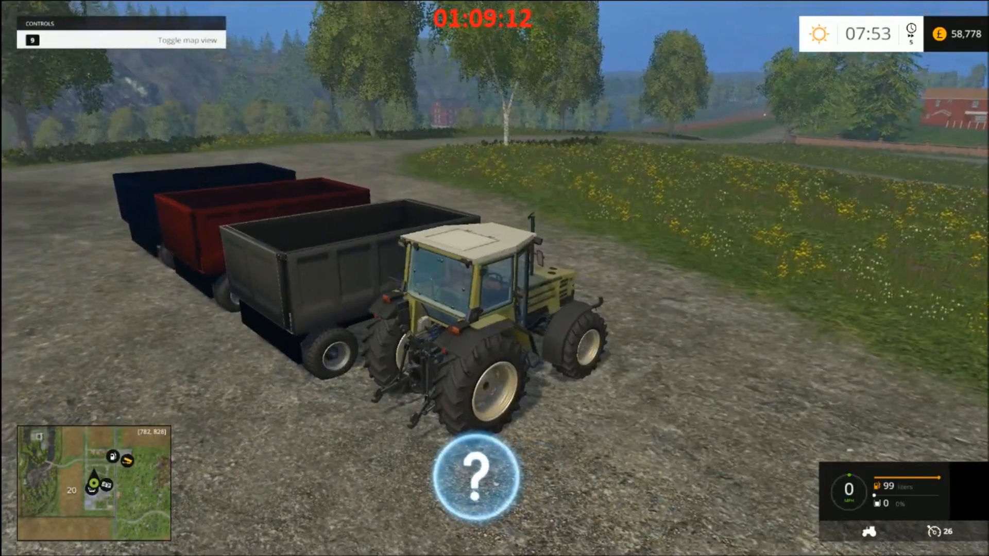
{"action": "key", "text": "e"}
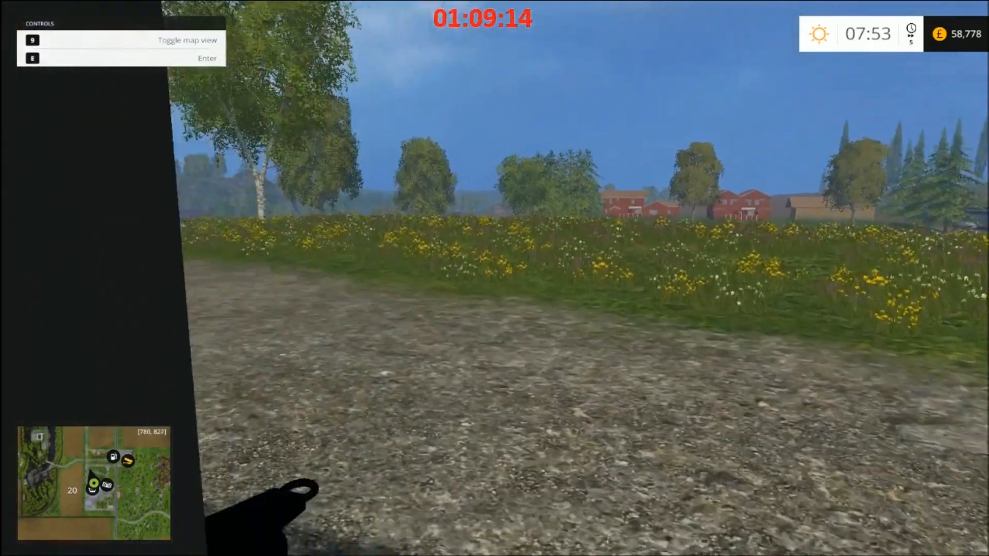
{"action": "key", "text": "s"}
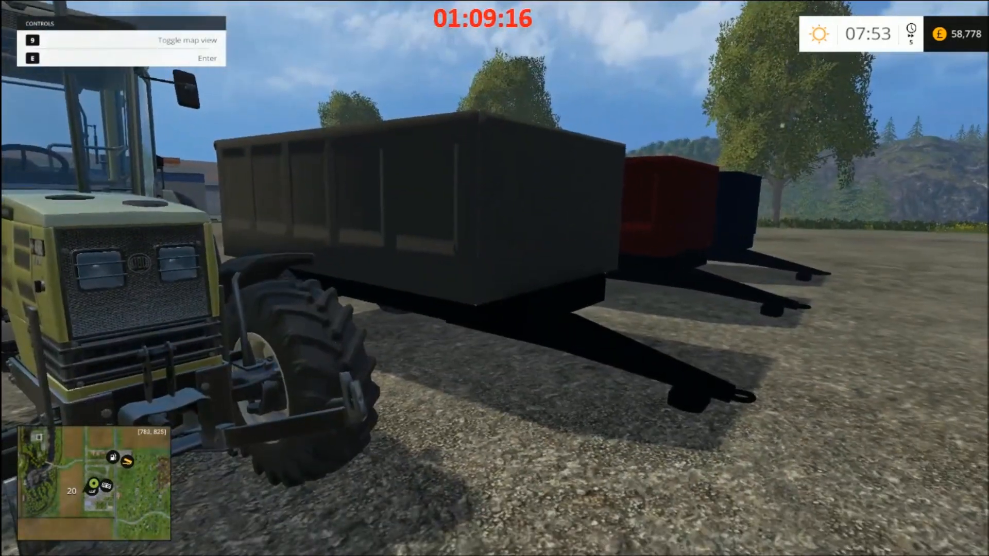
{"action": "key", "text": "d"}
{"action": "key", "text": "w"}
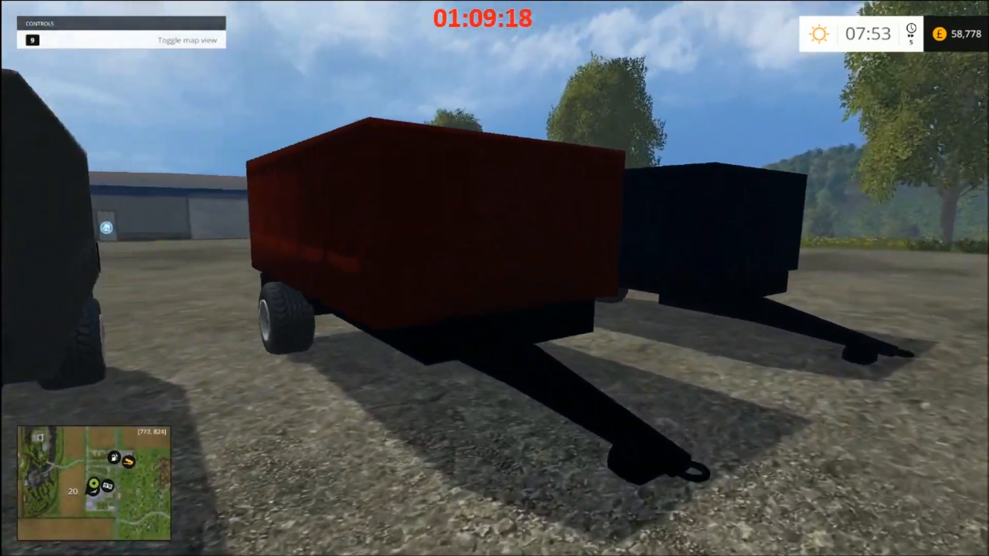
{"action": "key", "text": "w"}
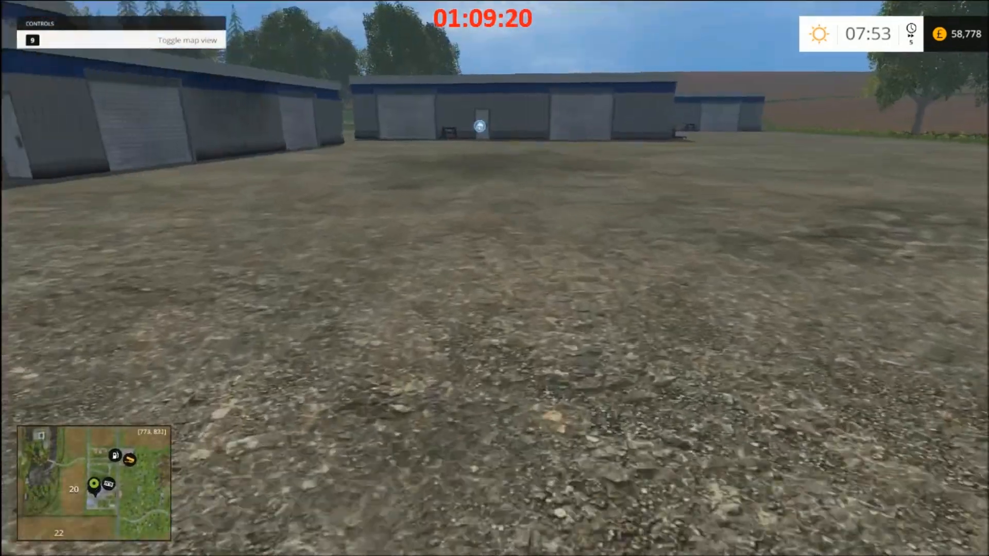
{"action": "key", "text": "w"}
{"action": "key", "text": "s"}
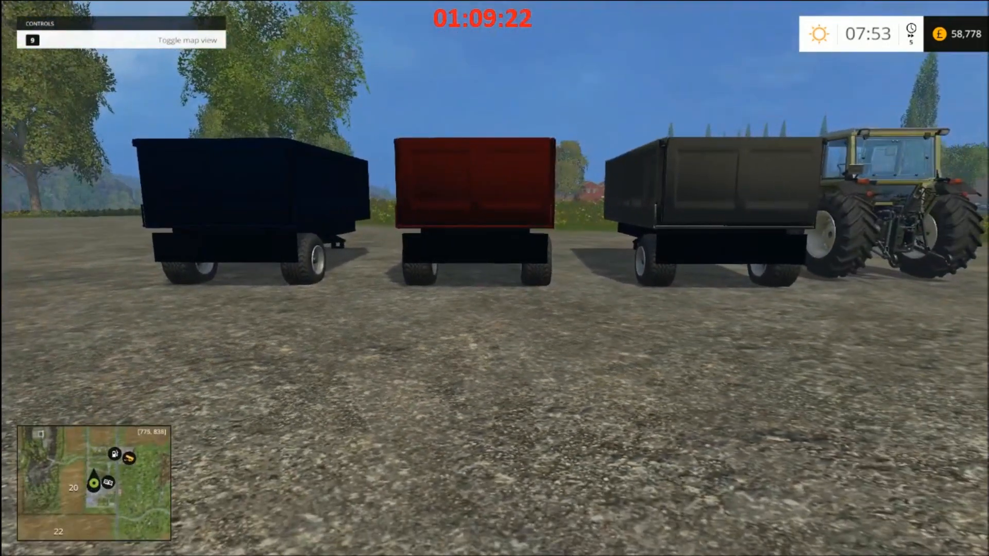
Step: Save the game over the existing savegame and return to play
{"action": "key", "text": "Escape"}
{"action": "left_click", "coordinate": [453, 481]}
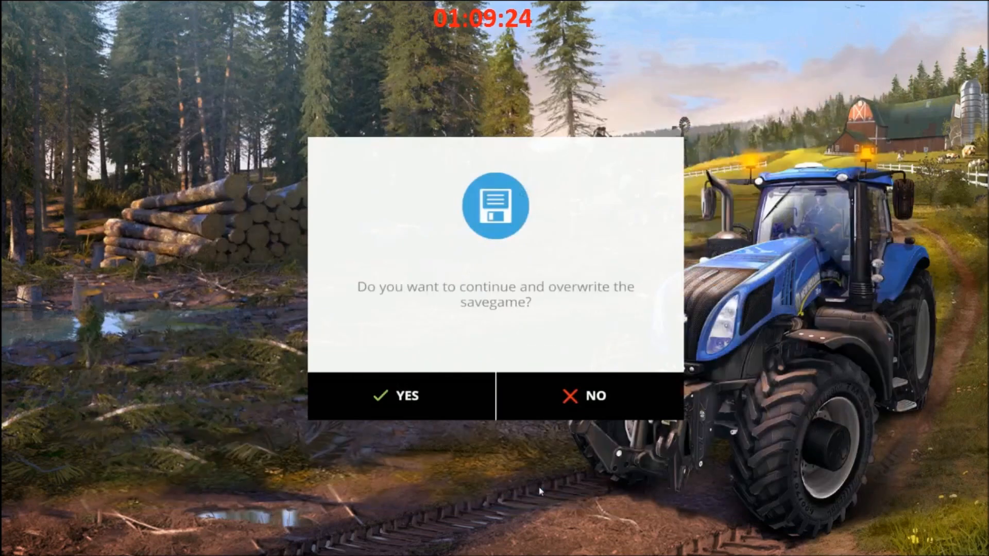
{"action": "left_click", "coordinate": [575, 408]}
{"action": "left_click", "coordinate": [498, 386]}
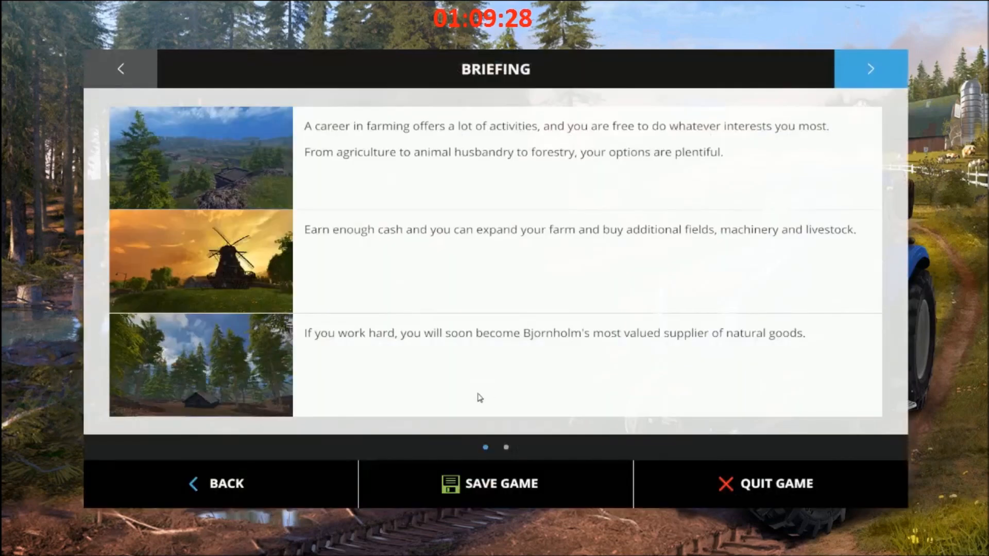
{"action": "left_click", "coordinate": [221, 481]}
Step: Switch to the tractor at the store, reverse it away from the trailers and turn it to face them from behind
{"action": "key", "text": "Tab"}
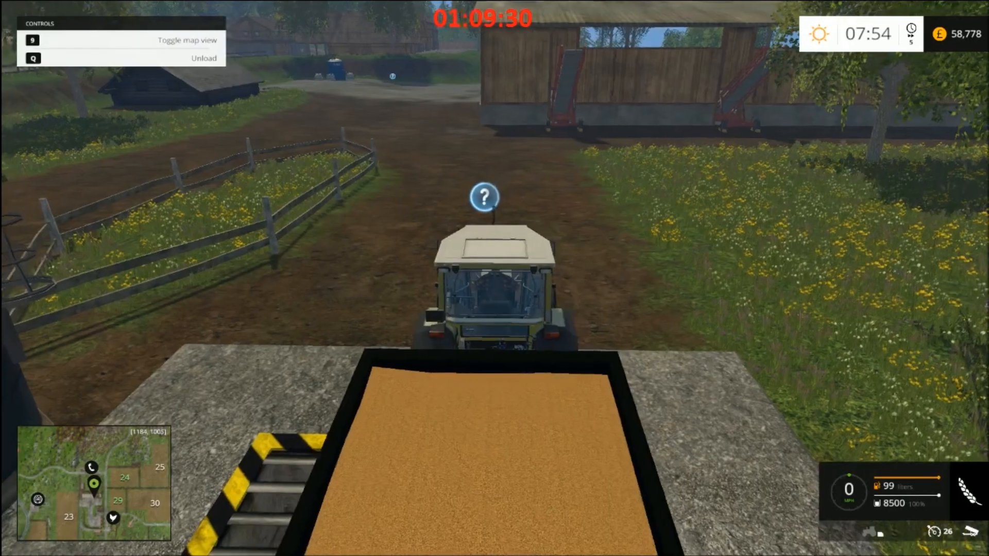
{"action": "key", "text": "Tab"}
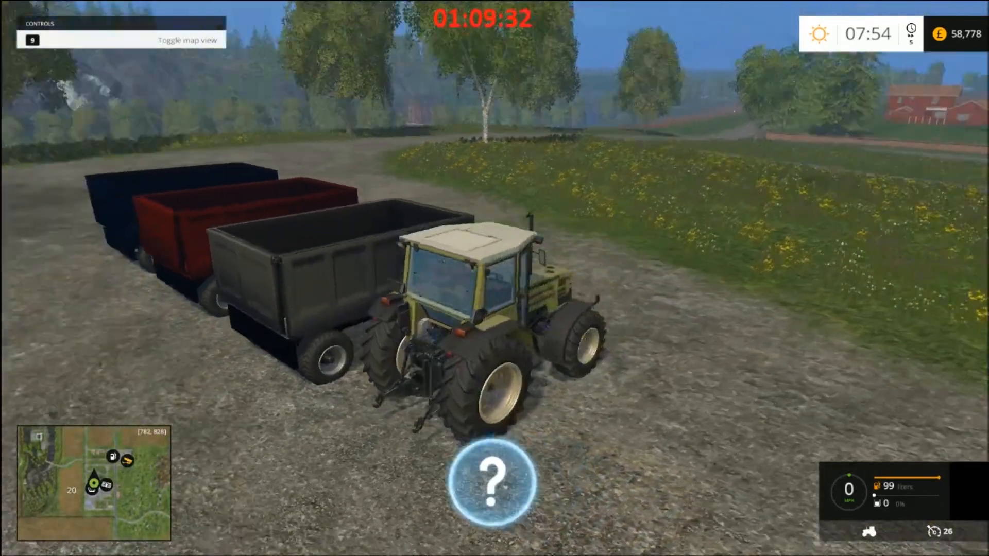
{"action": "key", "text": "s"}
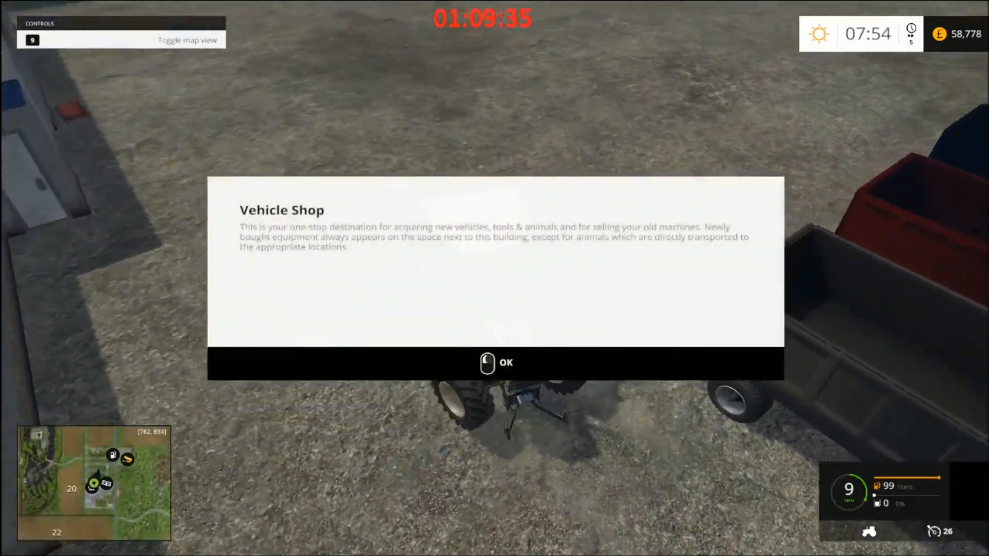
{"action": "left_click", "coordinate": [497, 364]}
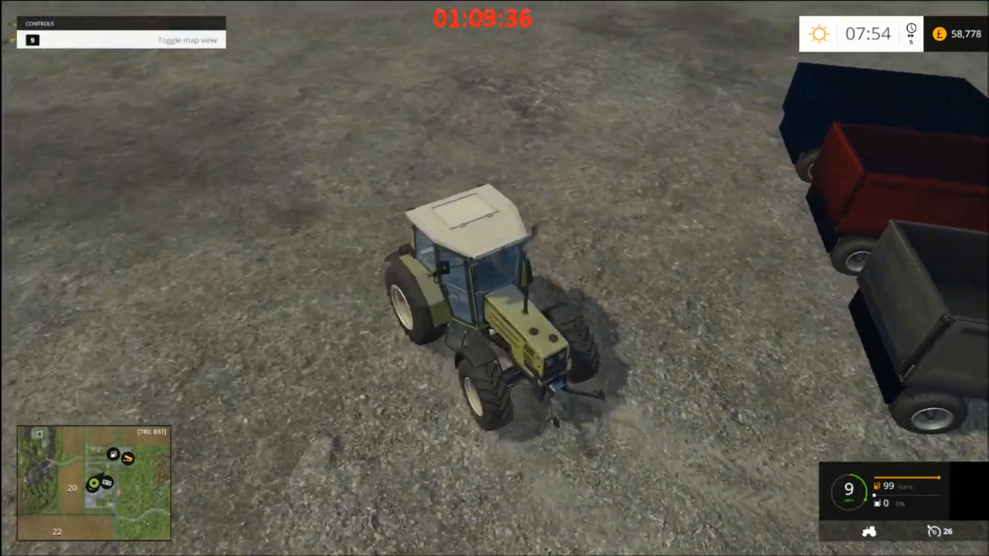
{"action": "key", "text": "w"}
{"action": "key", "text": "a"}
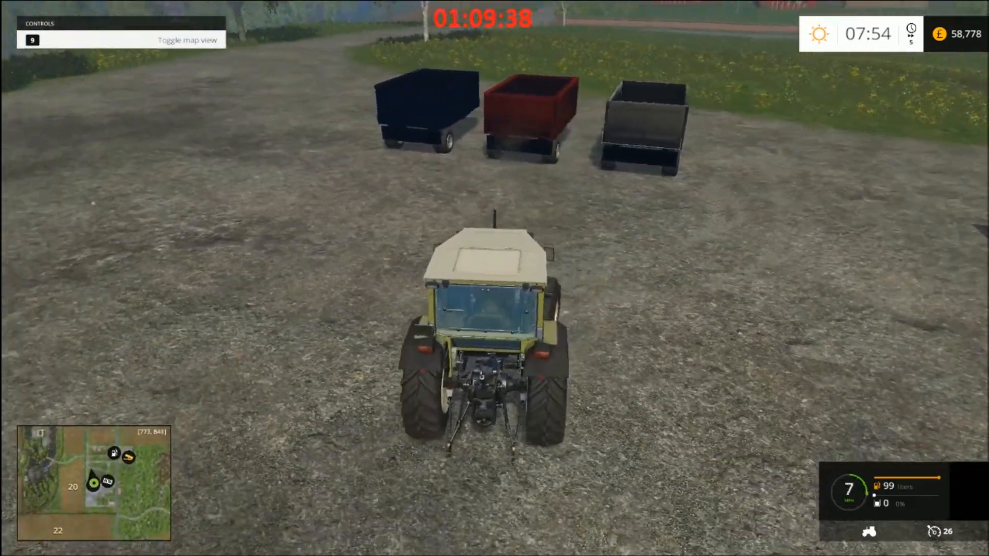
{"action": "key", "text": "s"}
Step: Save the game again, overwriting the existing savegame with the tractor's new position
{"action": "key", "text": "Escape"}
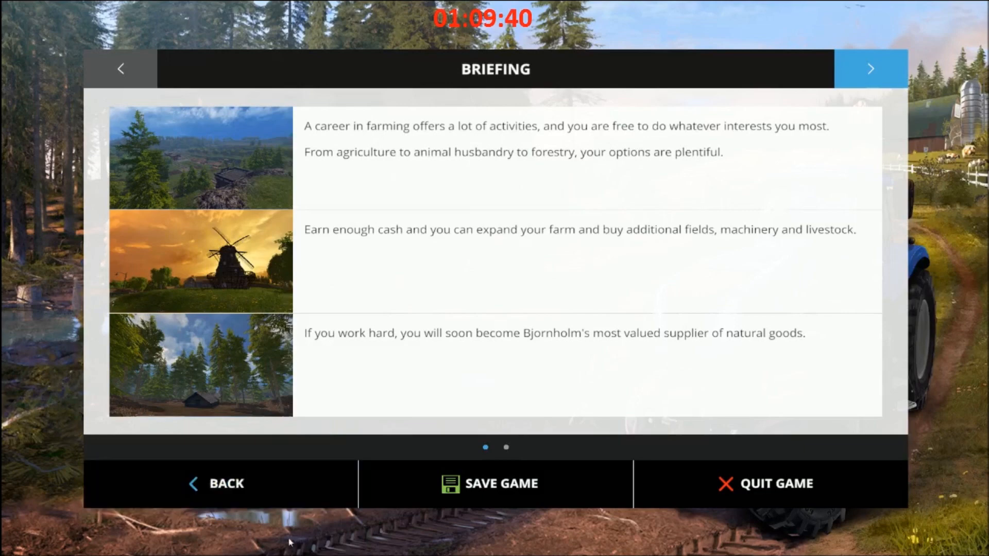
{"action": "left_click", "coordinate": [491, 490]}
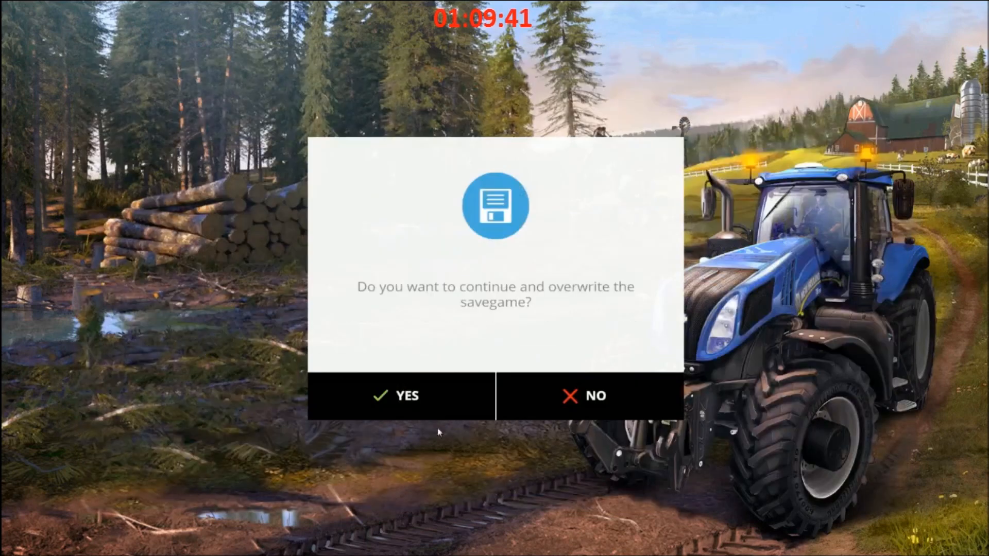
{"action": "left_click", "coordinate": [433, 398]}
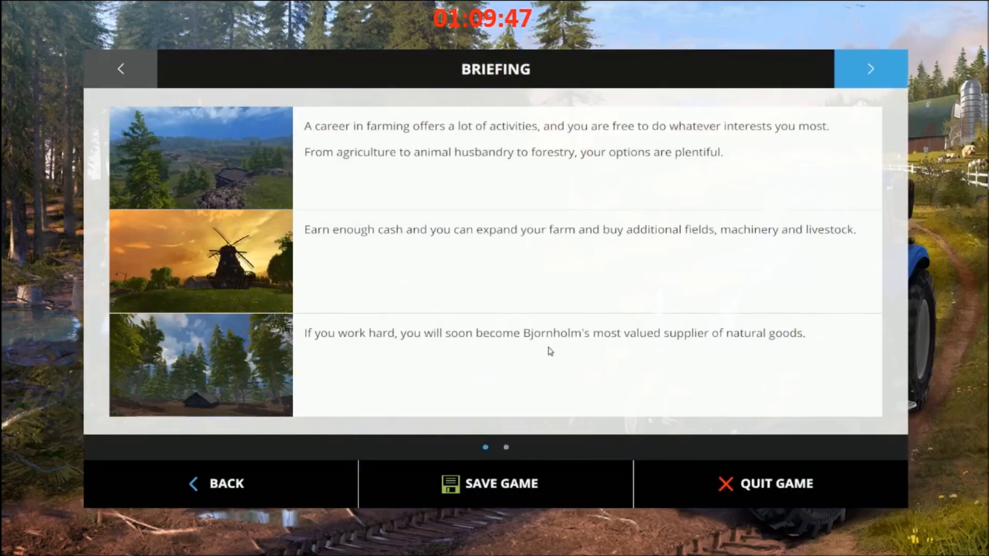
Step: Switch to paint.net and bring up the trailer_specular.dds image
{"action": "key", "text": "alt+Tab"}
{"action": "right_click", "coordinate": [399, 548]}
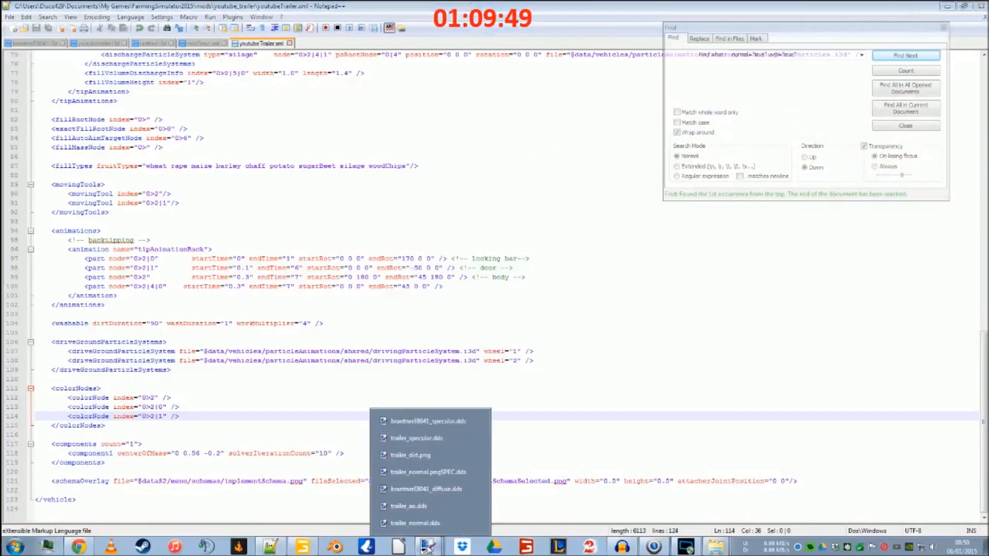
{"action": "left_click", "coordinate": [443, 441]}
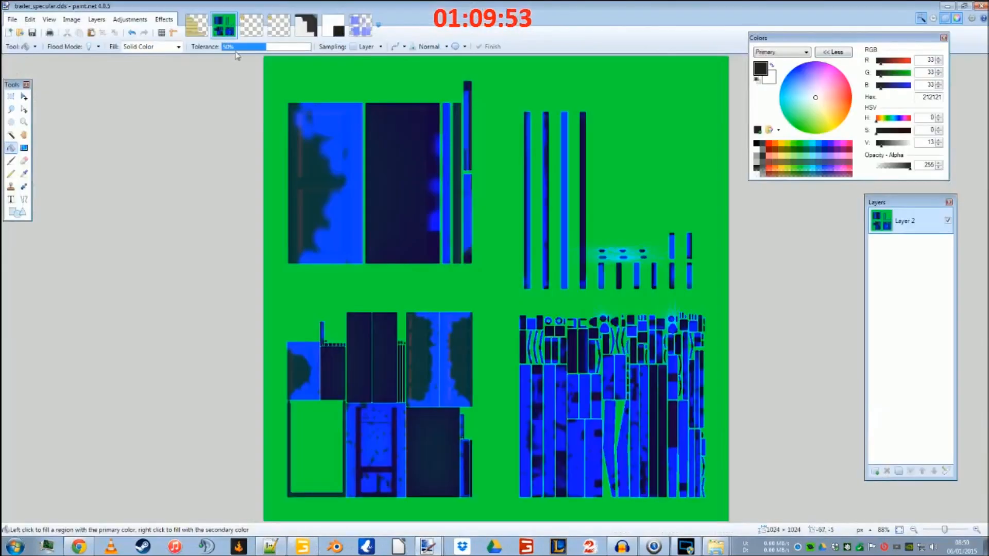
Step: Look up the layer blending and merging steps in the FS 15 specular tutorial on the FS-UK forum in Chrome
{"action": "key", "text": "alt+Tab"}
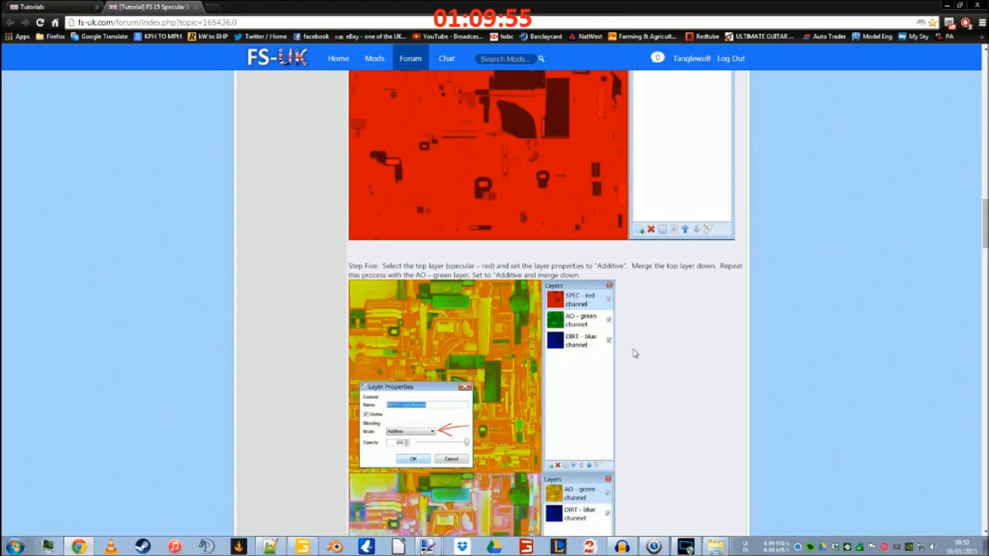
{"action": "scroll", "coordinate": [659, 349], "scroll_direction": "up", "scroll_amount": 5}
{"action": "scroll", "coordinate": [659, 349], "scroll_direction": "up", "scroll_amount": 3}
{"action": "scroll", "coordinate": [659, 350], "scroll_direction": "up", "scroll_amount": 1}
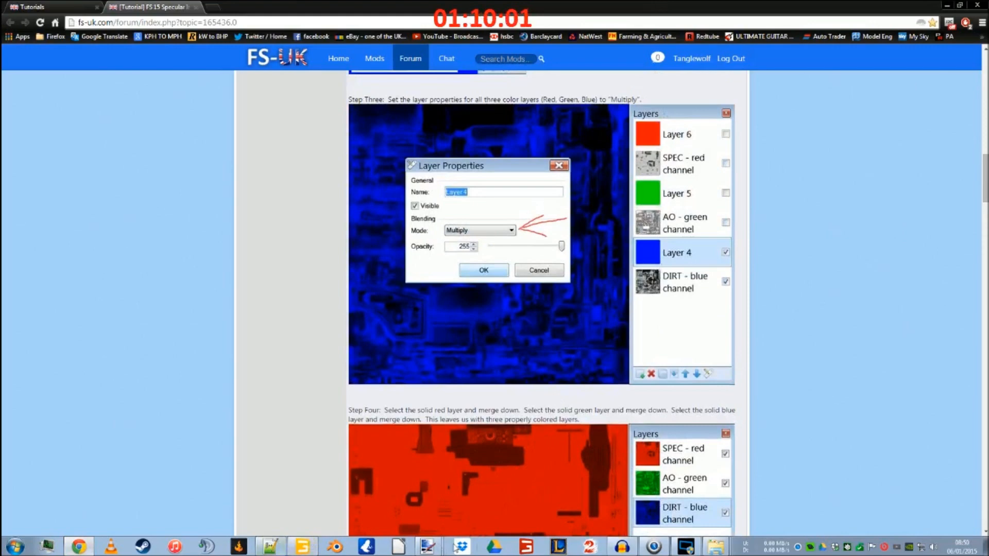
Step: Return to trailer_specular.dds in paint.net and undo the layer merges and blending changes until all six separate layers are restored
{"action": "right_click", "coordinate": [427, 546]}
{"action": "left_click", "coordinate": [80, 551]}
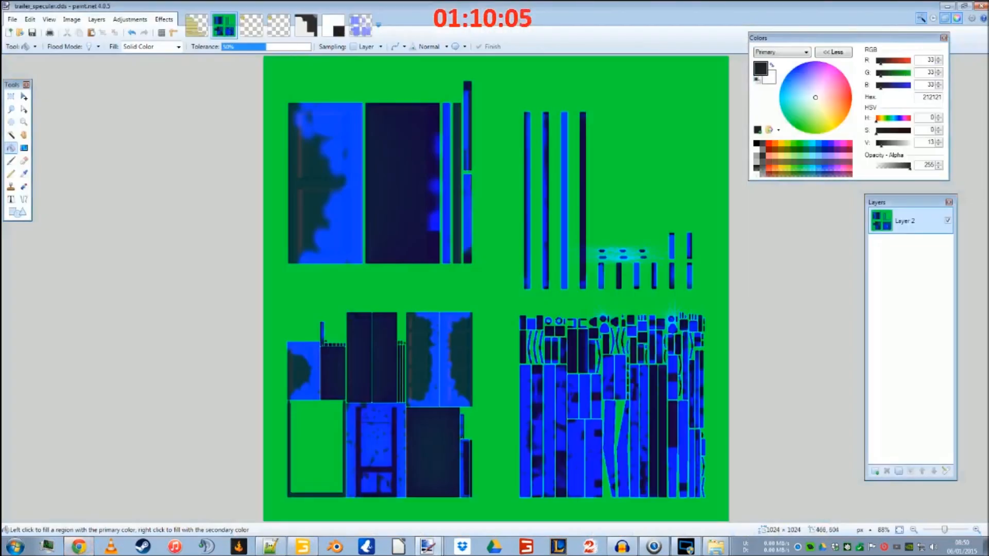
{"action": "key", "text": "ctrl+z"}
{"action": "key", "text": "ctrl+z"}
{"action": "key", "text": "ctrl+z"}
{"action": "key", "text": "ctrl+z"}
{"action": "key", "text": "ctrl+z"}
{"action": "key", "text": "ctrl+z"}
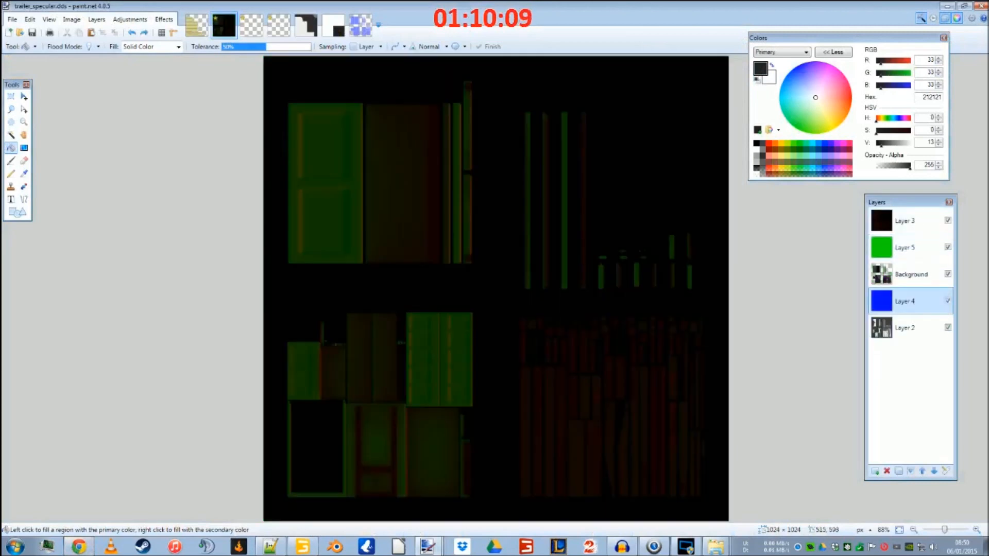
{"action": "key", "text": "ctrl+z"}
{"action": "key", "text": "ctrl+z"}
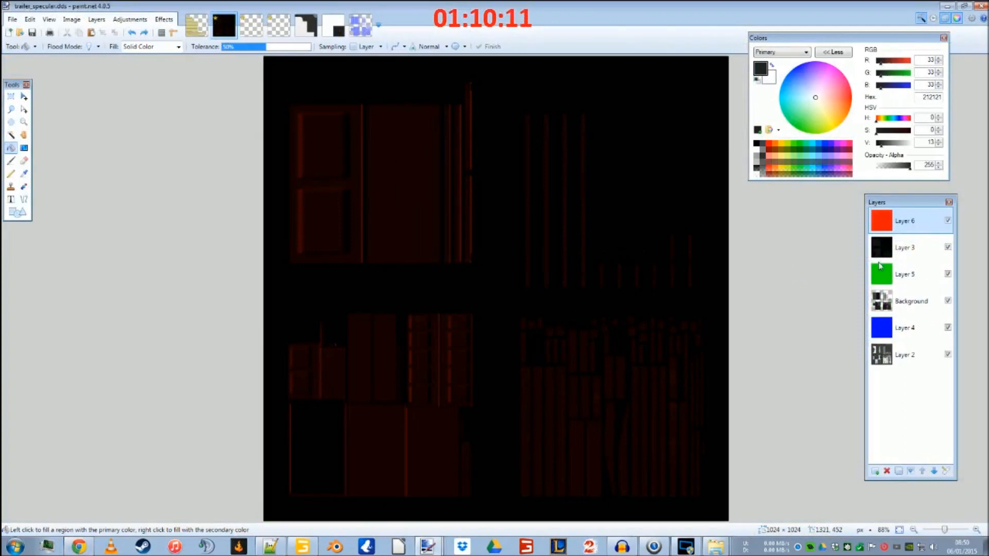
Step: Move Layer 3 above the red Layer 6 and adjust its brightness to 67 and contrast to 6
{"action": "left_click", "coordinate": [889, 258]}
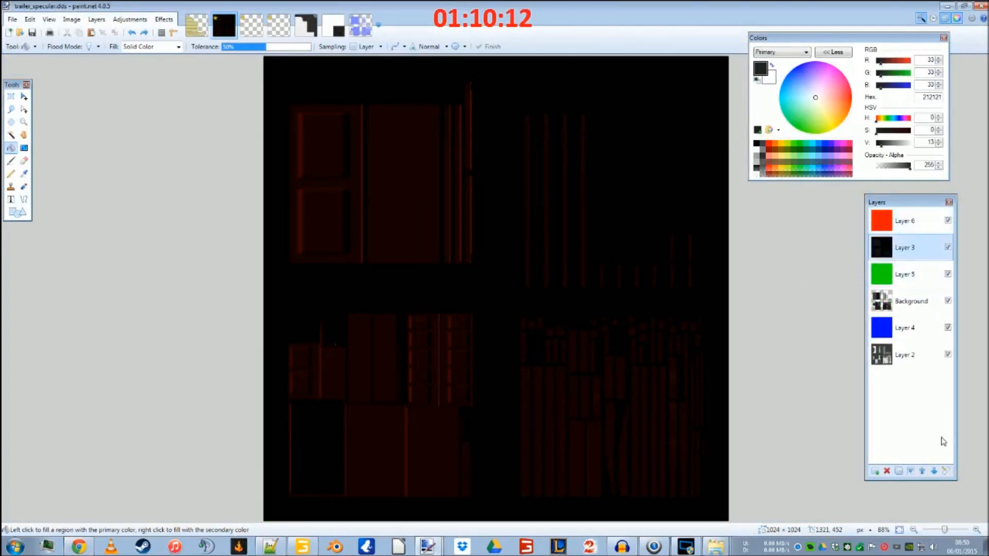
{"action": "left_click", "coordinate": [923, 471]}
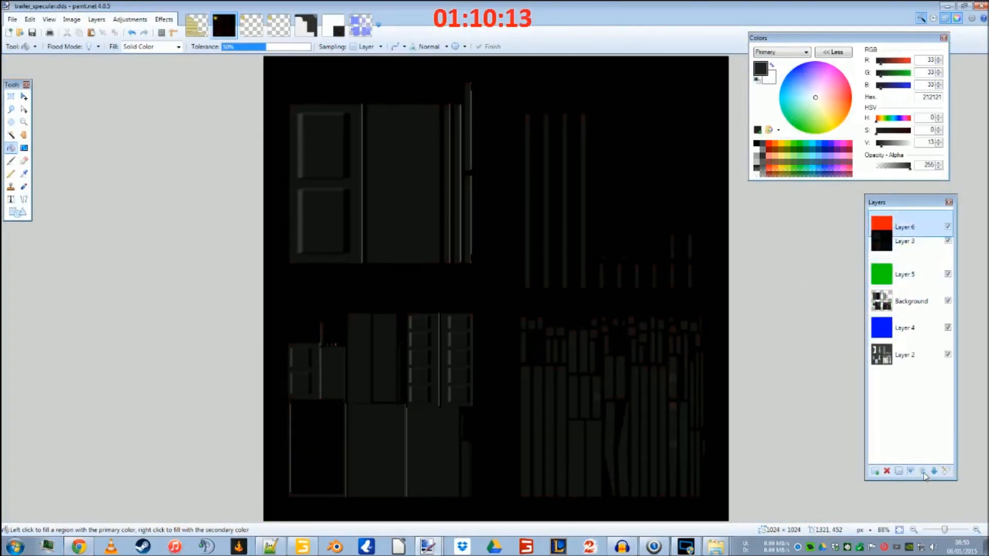
{"action": "left_click", "coordinate": [134, 19]}
{"action": "left_click", "coordinate": [154, 55]}
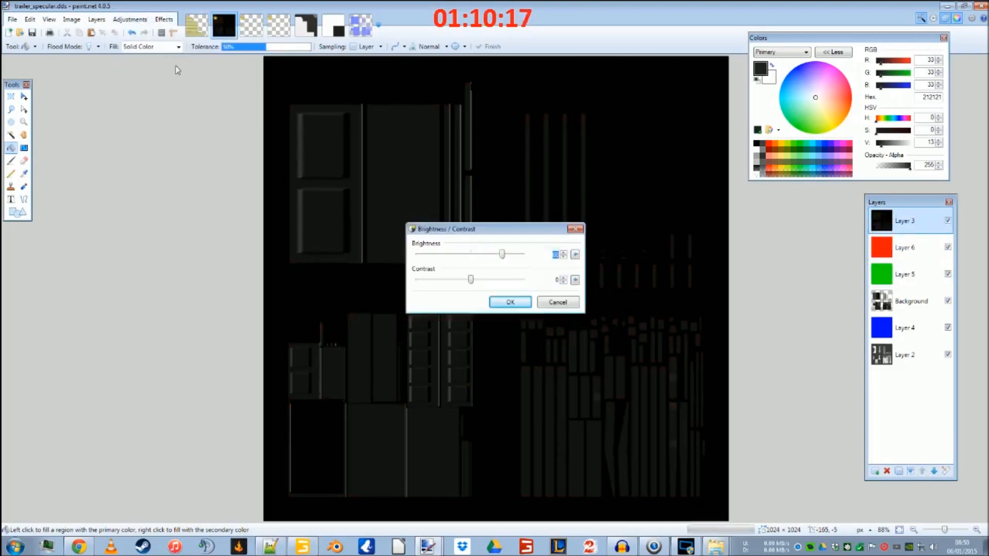
{"action": "left_click_drag", "start_coordinate": [484, 235], "coordinate": [145, 234]}
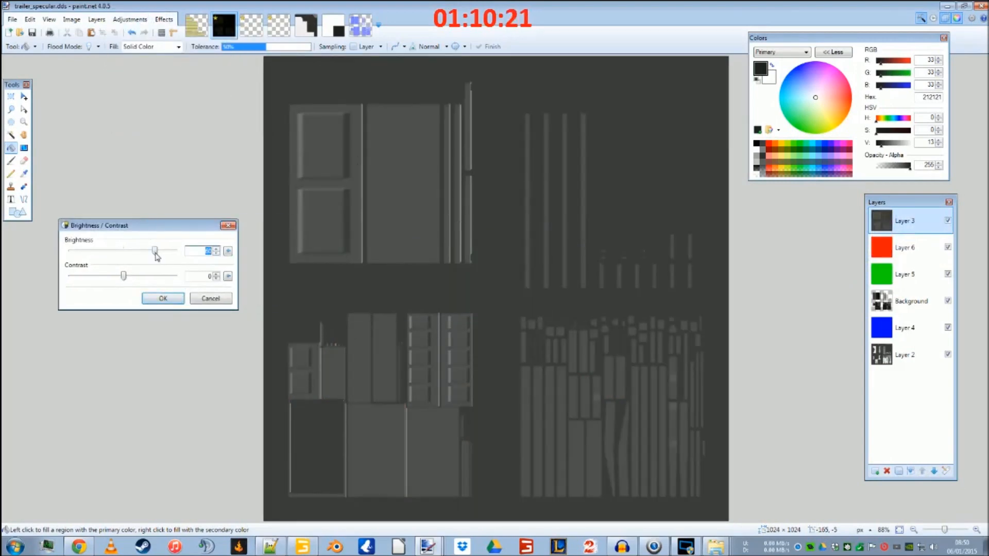
{"action": "mouse_move", "coordinate": [124, 278]}
{"action": "left_mouse_down"}
{"action": "mouse_move", "coordinate": [148, 278]}
{"action": "mouse_move", "coordinate": [112, 281]}
{"action": "mouse_move", "coordinate": [126, 282]}
{"action": "left_mouse_up"}
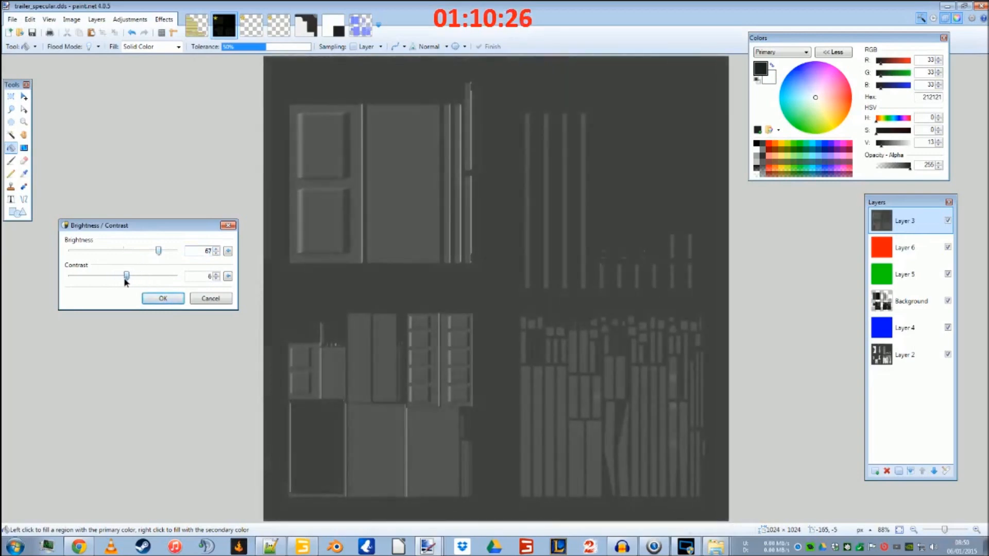
{"action": "left_click", "coordinate": [161, 298]}
Step: Move the Background layer to the very top of the layer stack, above Layer 3
{"action": "left_click", "coordinate": [891, 308]}
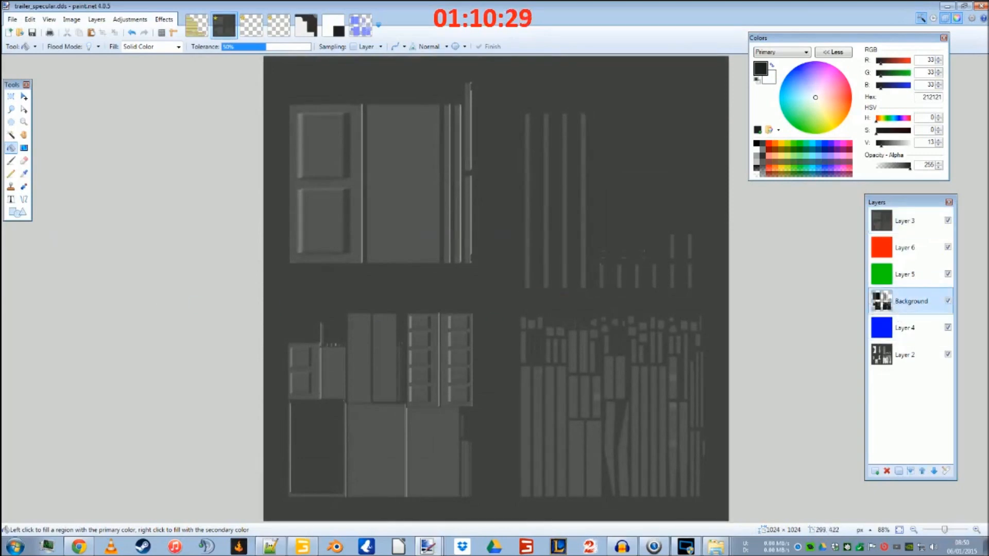
{"action": "left_click", "coordinate": [922, 471]}
{"action": "left_click", "coordinate": [922, 471]}
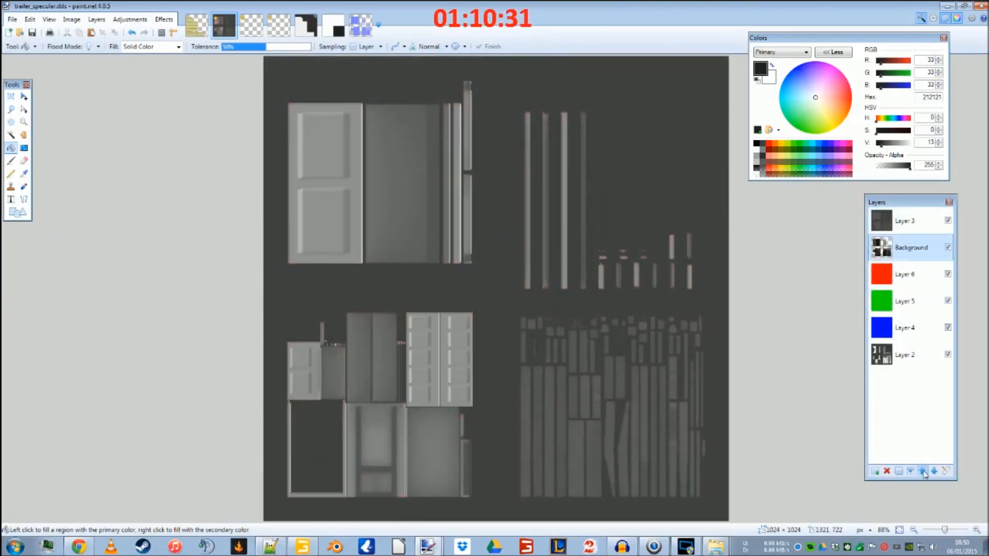
{"action": "left_click", "coordinate": [922, 471]}
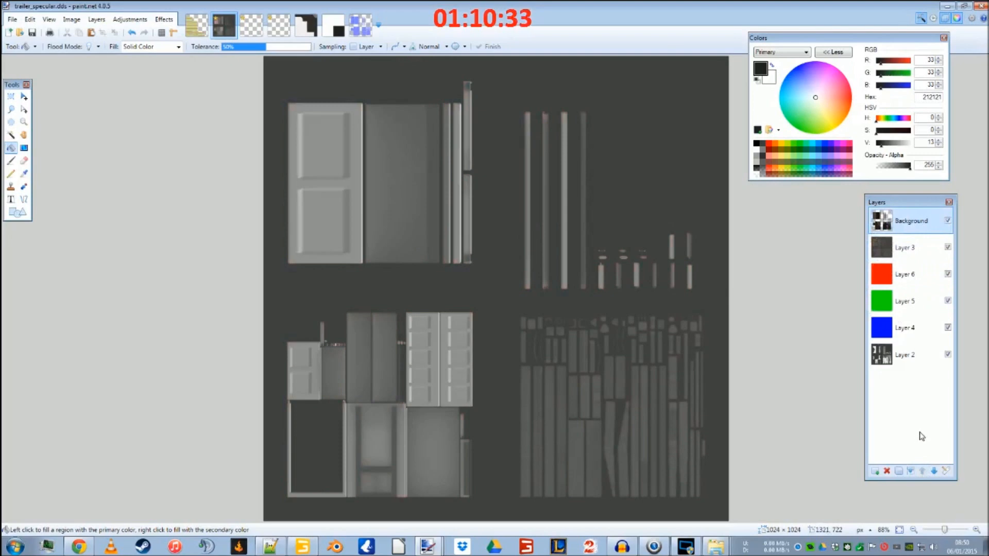
{"action": "left_click", "coordinate": [933, 472]}
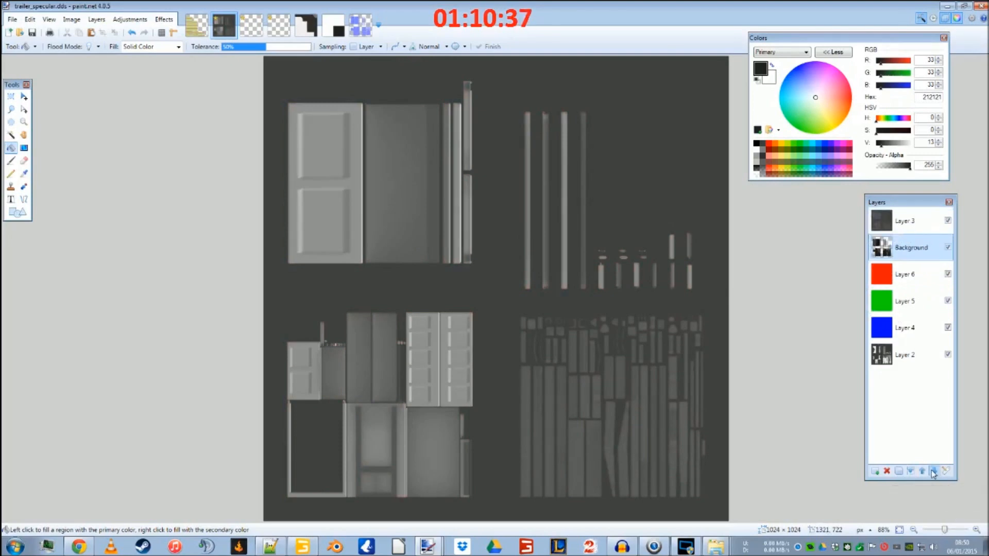
{"action": "left_click", "coordinate": [923, 472]}
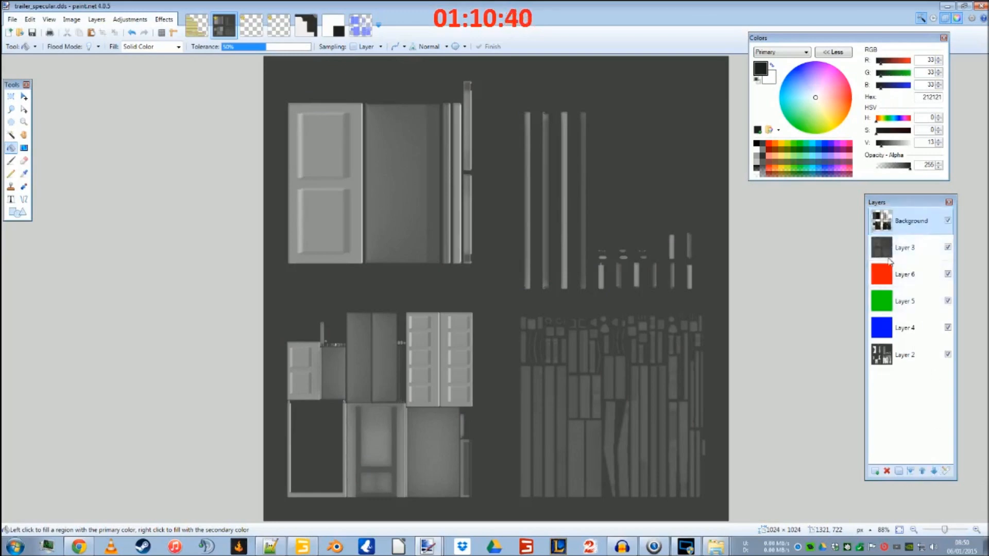
Step: Move Layer 3 down so it sits directly beneath the red Layer 6
{"action": "left_click", "coordinate": [917, 248]}
{"action": "left_click", "coordinate": [923, 472]}
{"action": "left_click", "coordinate": [932, 472]}
{"action": "left_click", "coordinate": [933, 472]}
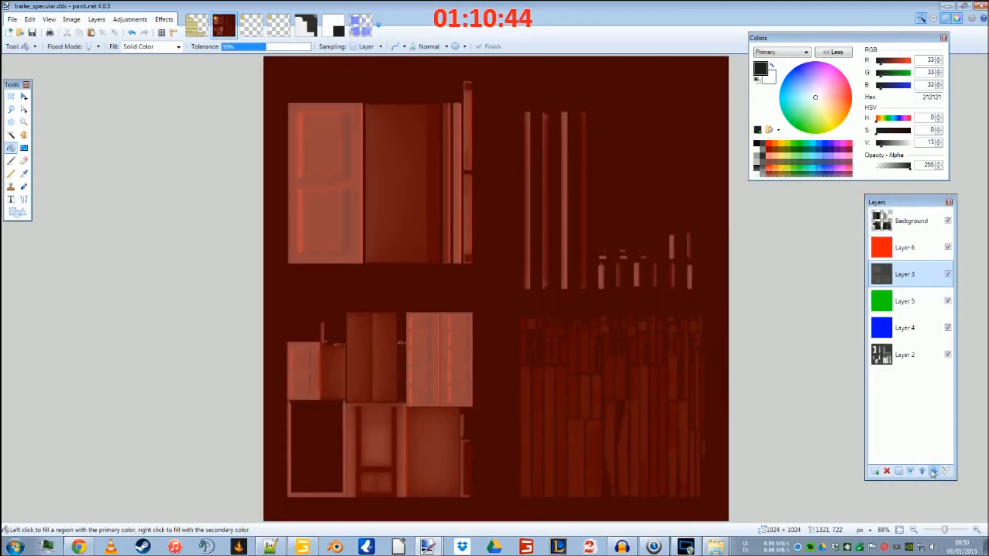
Step: Set the Background layer's blending mode to Normal
{"action": "left_click", "coordinate": [899, 248]}
{"action": "left_click", "coordinate": [888, 224]}
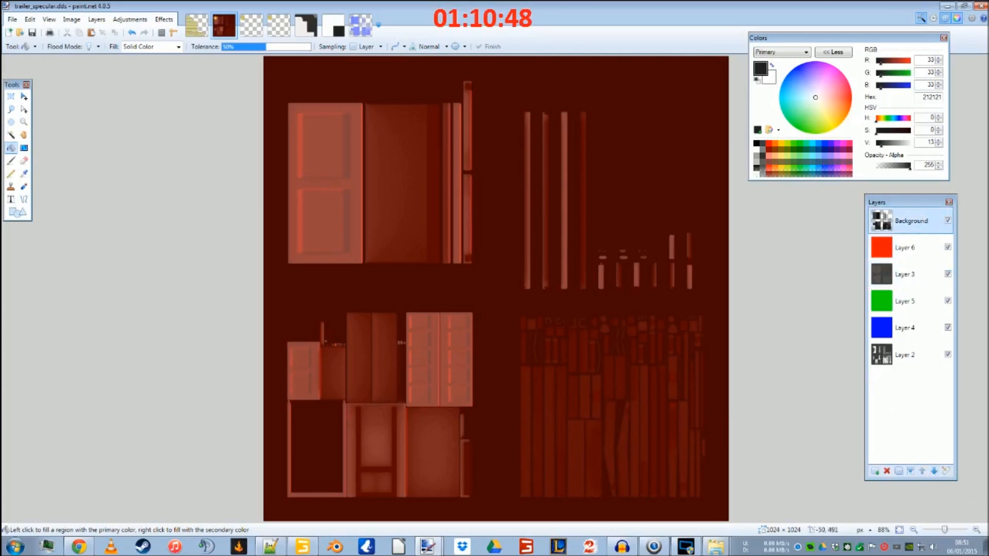
{"action": "key", "text": "F4"}
{"action": "left_click", "coordinate": [514, 278]}
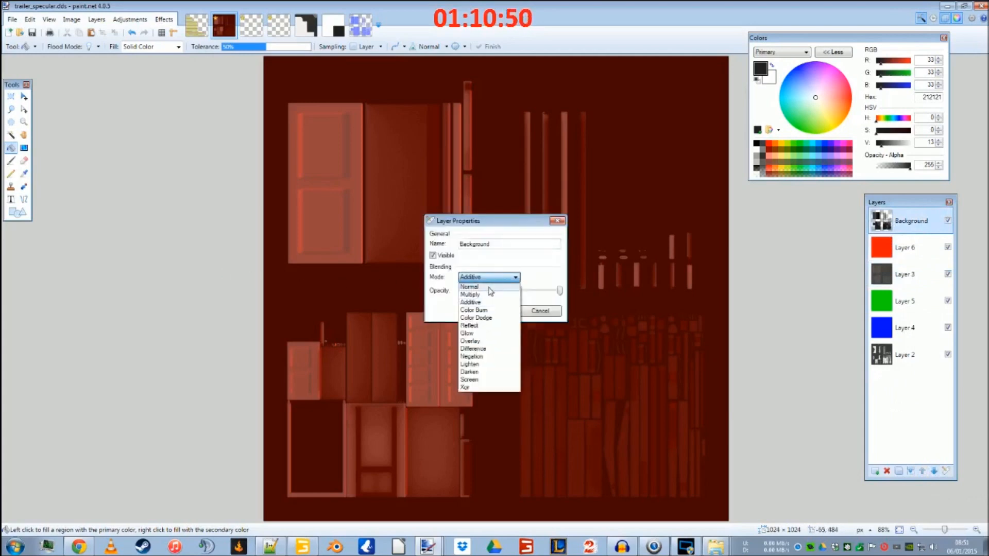
{"action": "left_click", "coordinate": [490, 291]}
{"action": "left_click", "coordinate": [509, 309]}
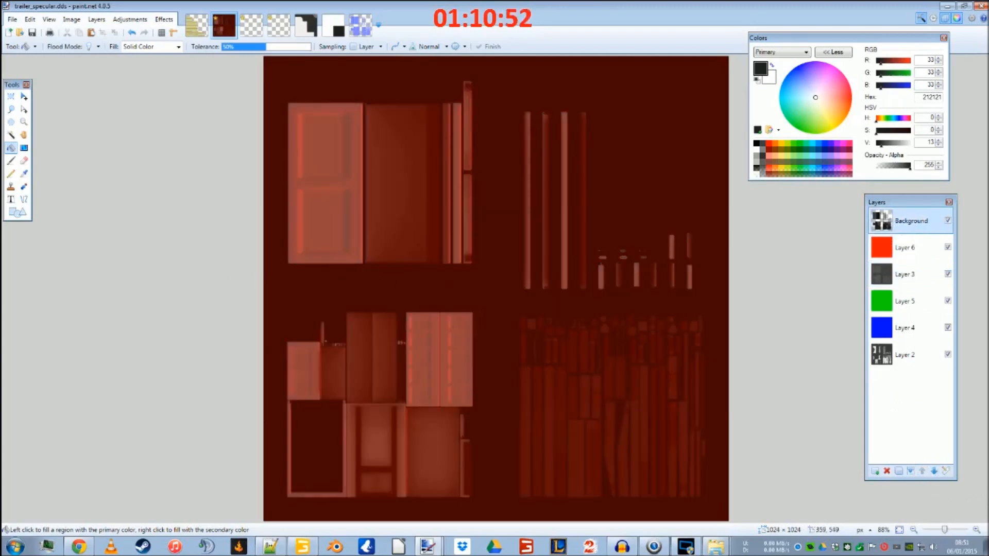
{"action": "key", "text": "F4"}
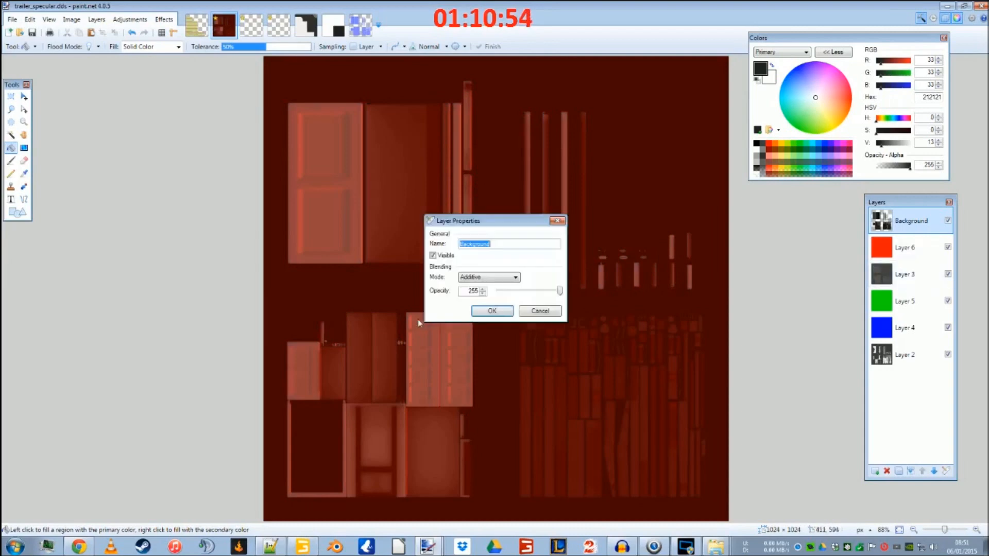
{"action": "left_click", "coordinate": [481, 278]}
{"action": "left_click", "coordinate": [481, 284]}
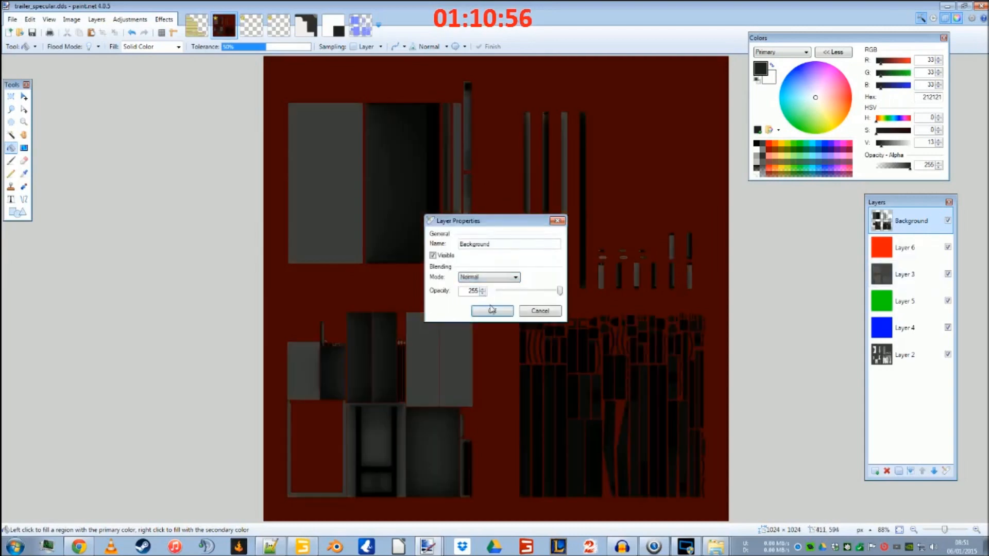
{"action": "left_click", "coordinate": [492, 310]}
Step: Adjust the Background layer's brightness to 92 and contrast to 6
{"action": "left_click", "coordinate": [129, 19]}
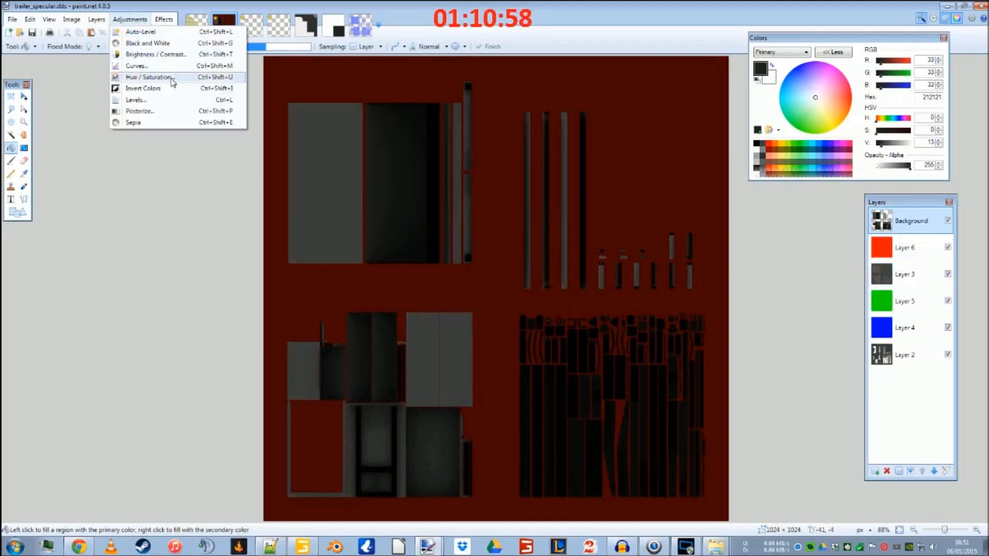
{"action": "left_click", "coordinate": [153, 57]}
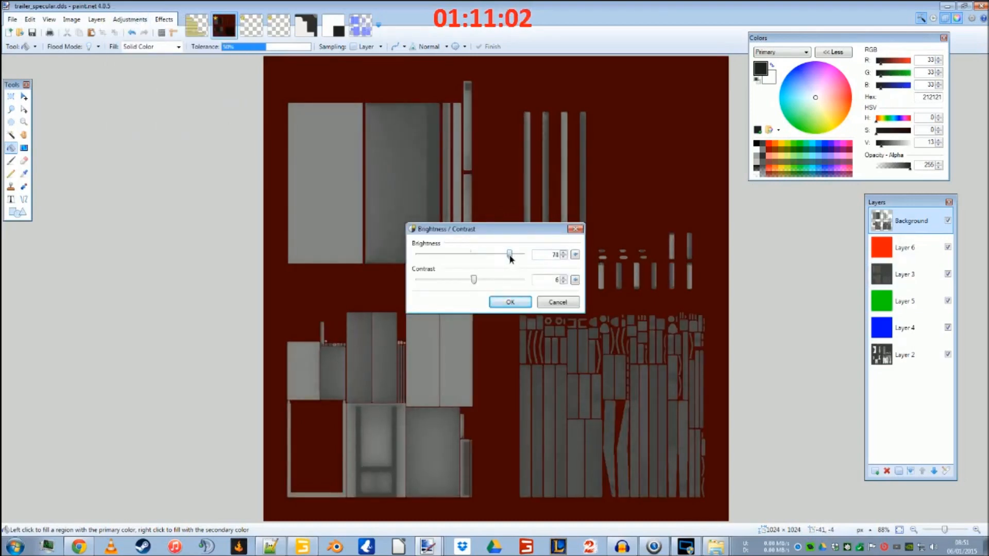
{"action": "left_click_drag", "start_coordinate": [512, 258], "coordinate": [520, 260]}
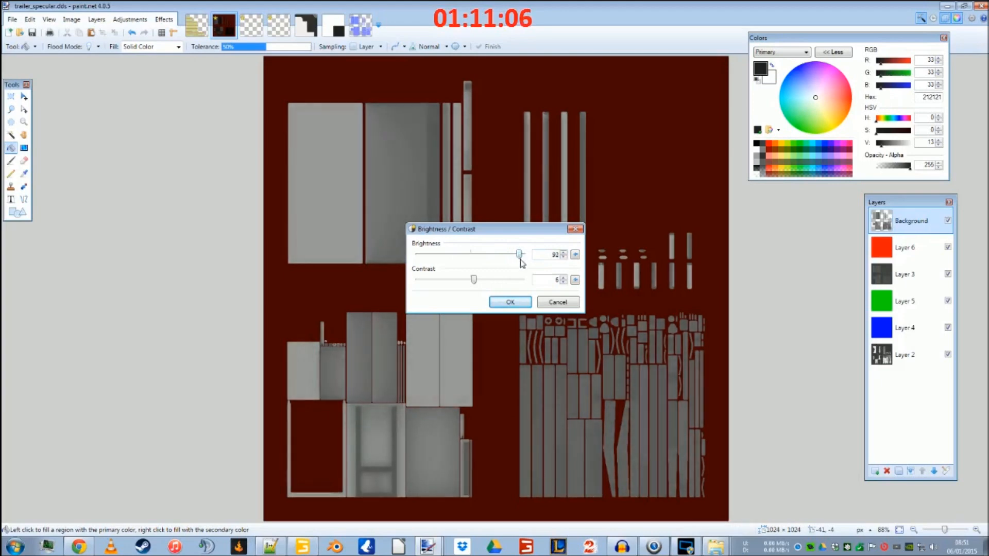
{"action": "left_click", "coordinate": [510, 302]}
Step: Set the Background layer's blending mode to Additive and move it directly beneath the green Layer 5
{"action": "key", "text": "F4"}
{"action": "left_click", "coordinate": [476, 278]}
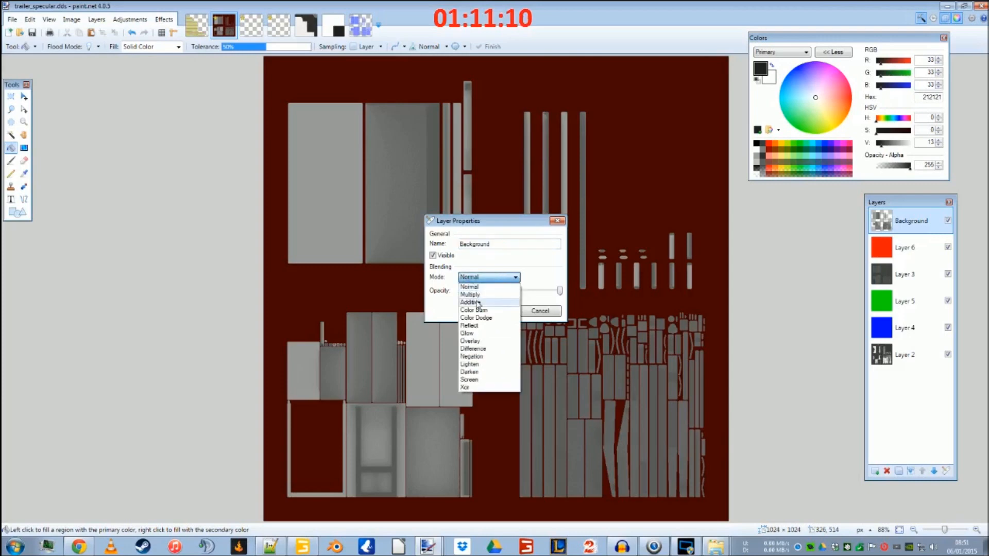
{"action": "left_click", "coordinate": [477, 303]}
{"action": "left_click", "coordinate": [493, 311]}
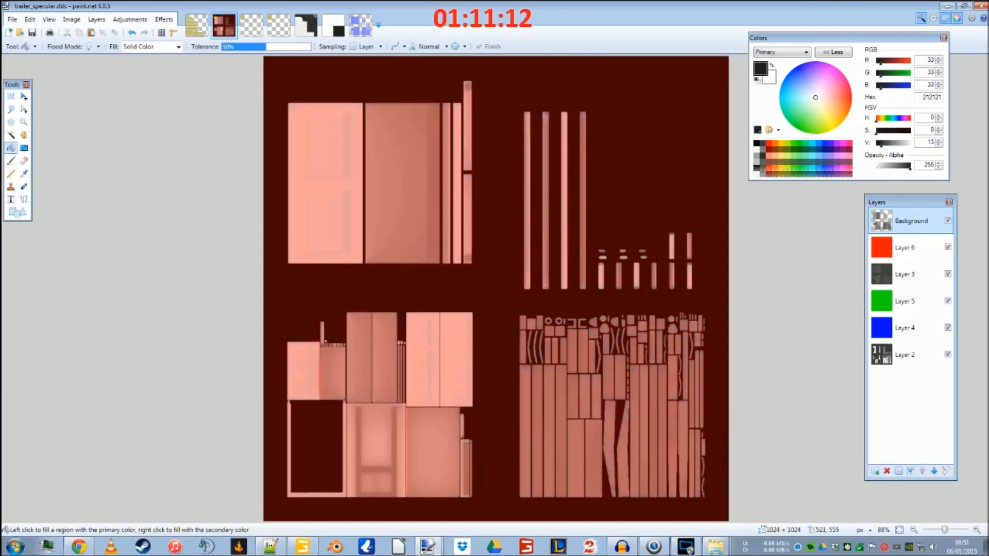
{"action": "left_click", "coordinate": [934, 472]}
{"action": "left_click", "coordinate": [934, 472]}
{"action": "left_click", "coordinate": [933, 471]}
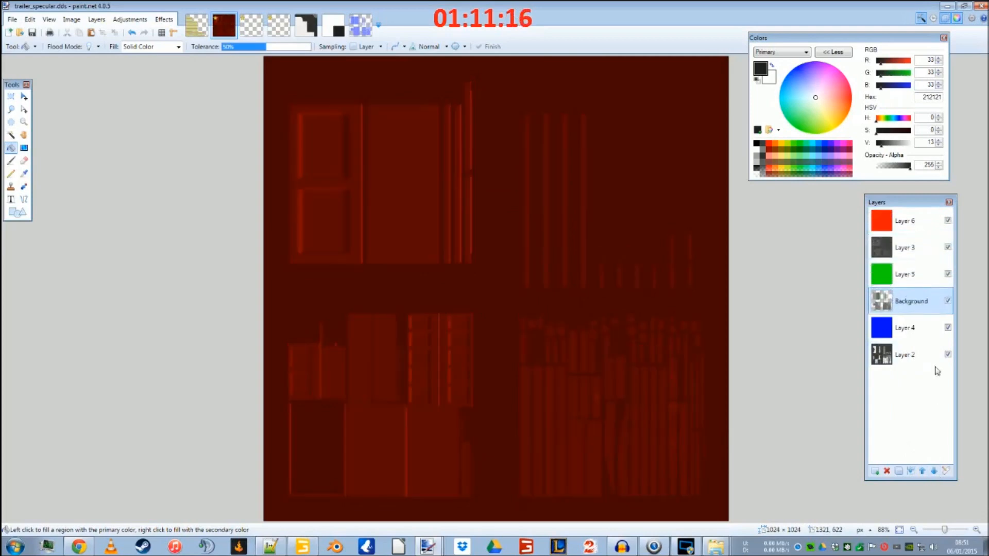
Step: Merge each color layer into its texture layer, merge those down into Layer 2, and save trailer_specular.dds
{"action": "left_click", "coordinate": [899, 229]}
{"action": "left_click", "coordinate": [910, 472]}
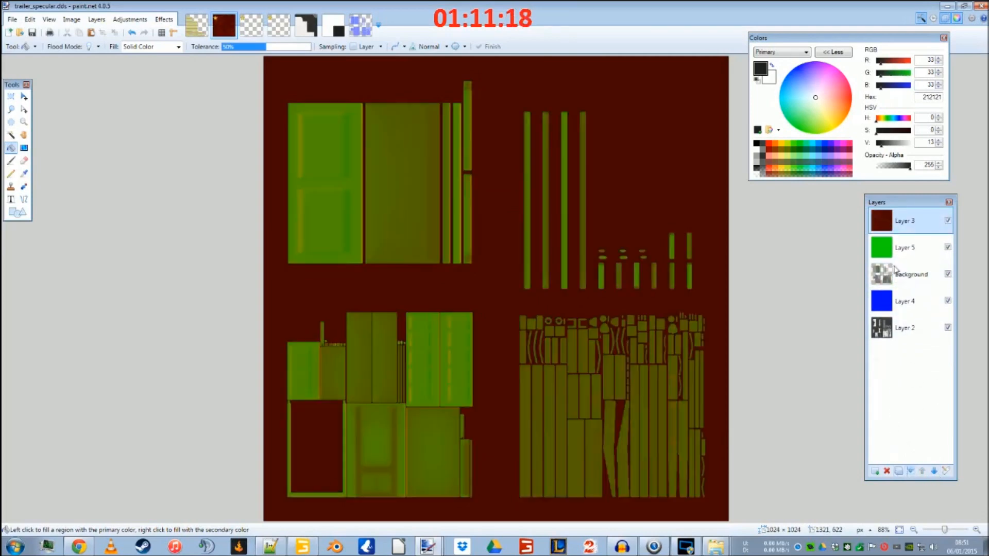
{"action": "left_click", "coordinate": [910, 472]}
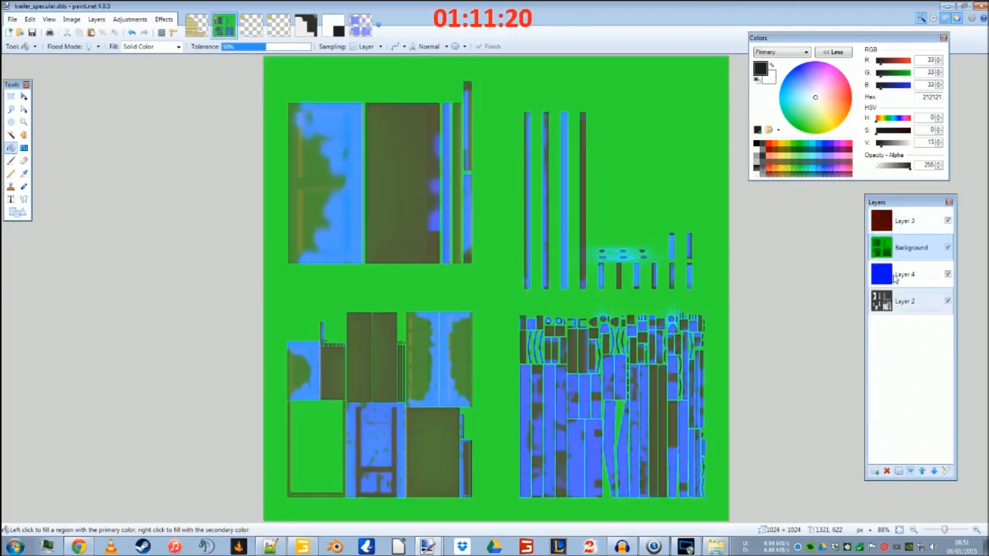
{"action": "left_click", "coordinate": [910, 472]}
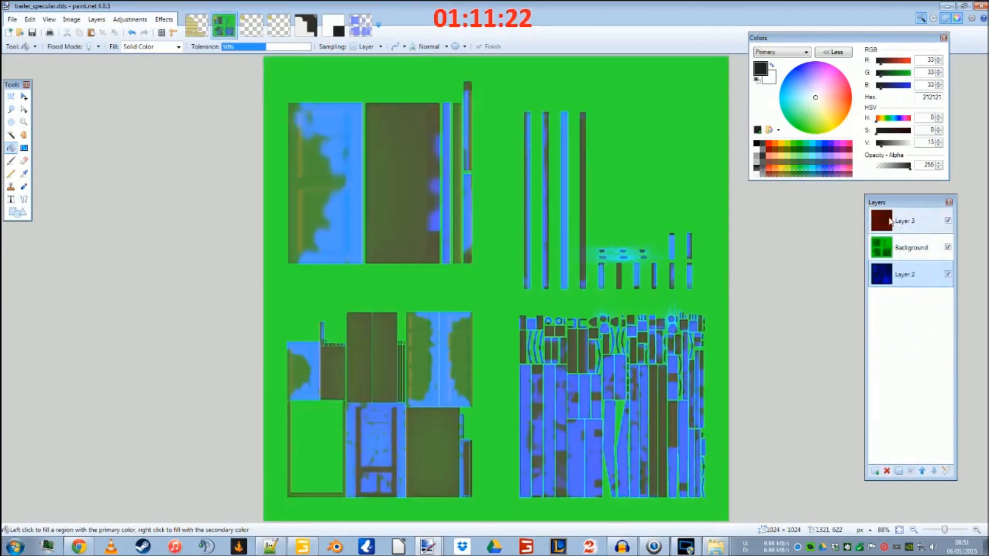
{"action": "left_click", "coordinate": [910, 472]}
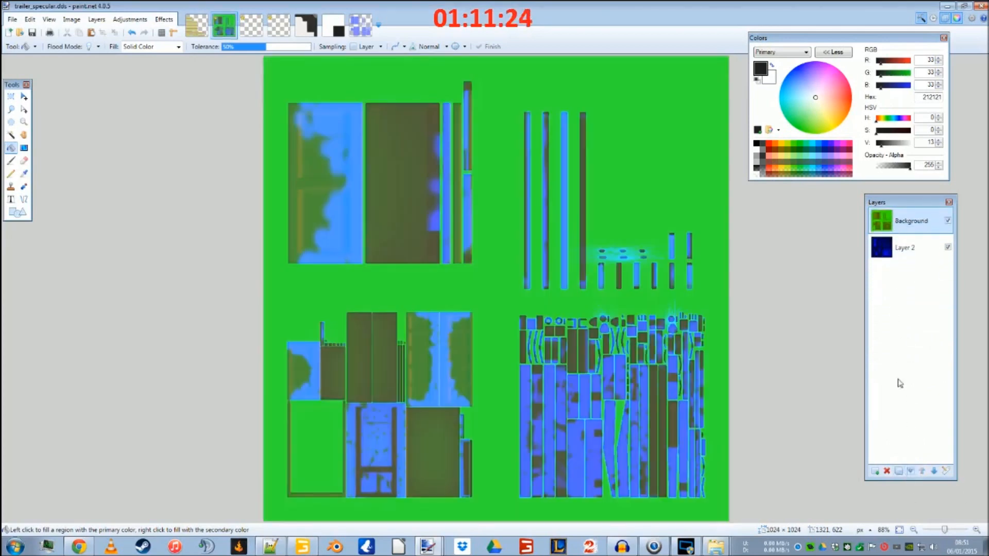
{"action": "left_click", "coordinate": [910, 471]}
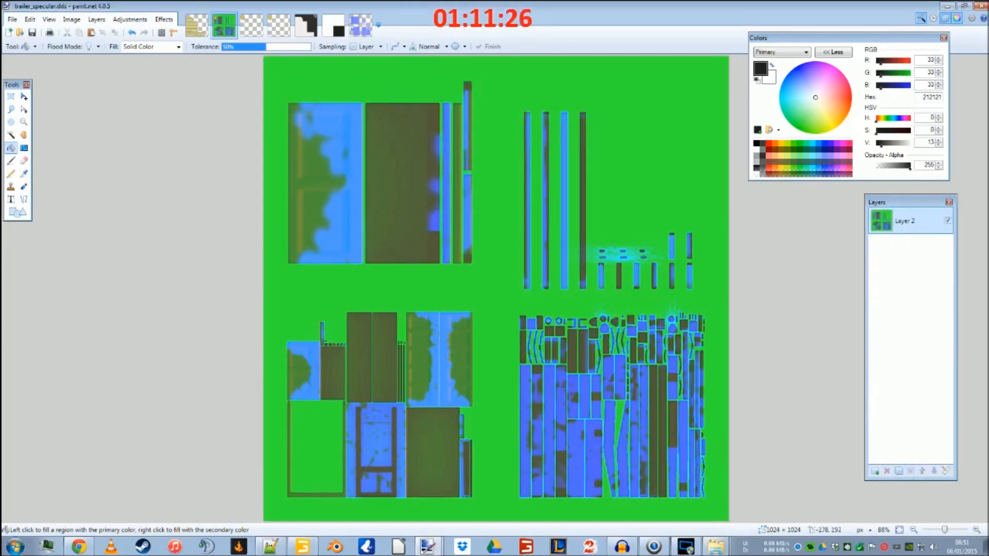
{"action": "left_click", "coordinate": [32, 33]}
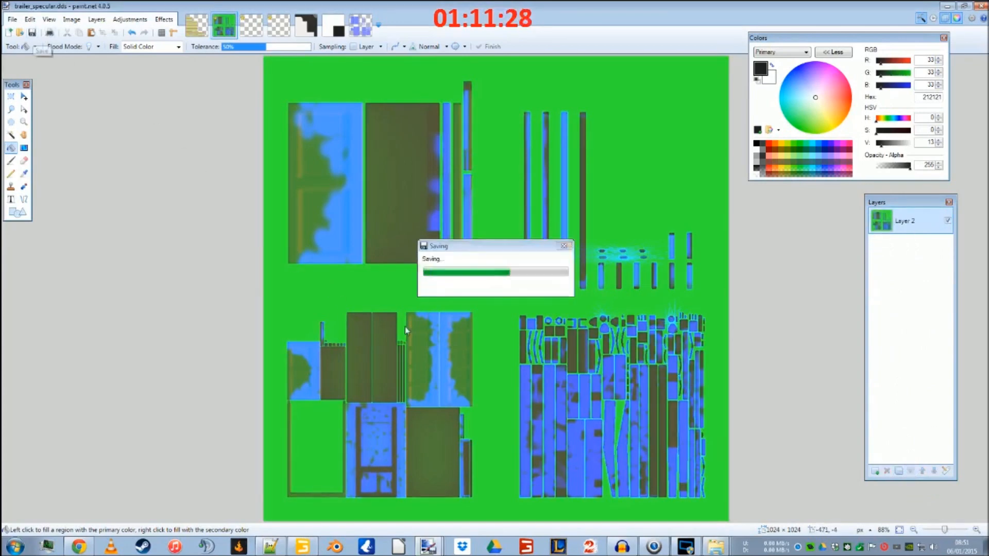
Step: Close the open GIANTS Editor session without saving and reopen youtubetrailer.i3d from the youtube_trailer folder in a maximized window
{"action": "left_click", "coordinate": [947, 6]}
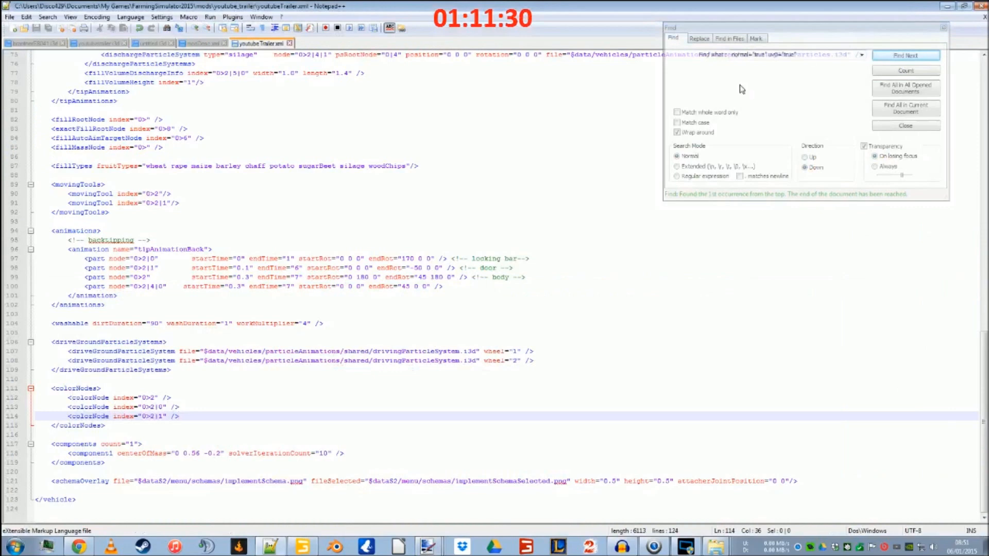
{"action": "left_click", "coordinate": [947, 6]}
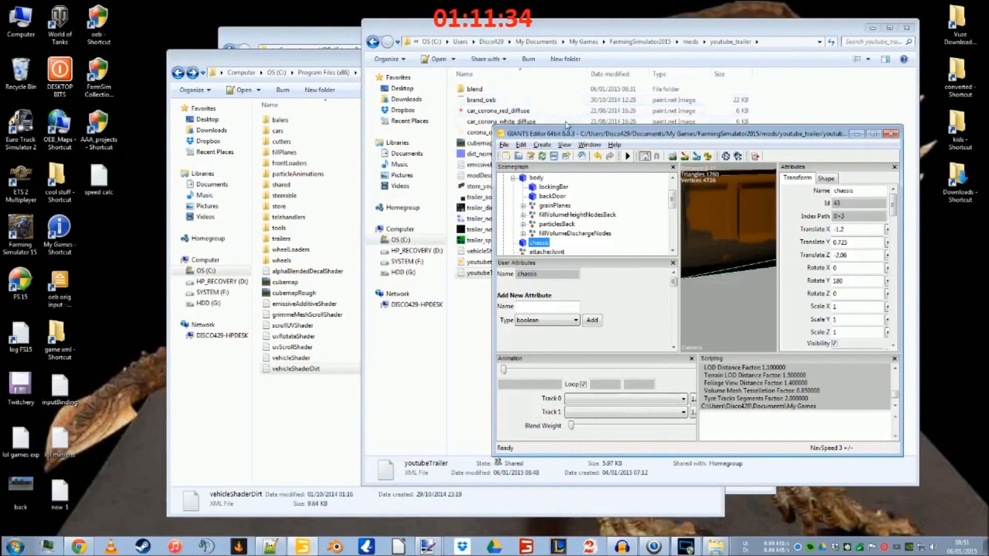
{"action": "left_click", "coordinate": [893, 134]}
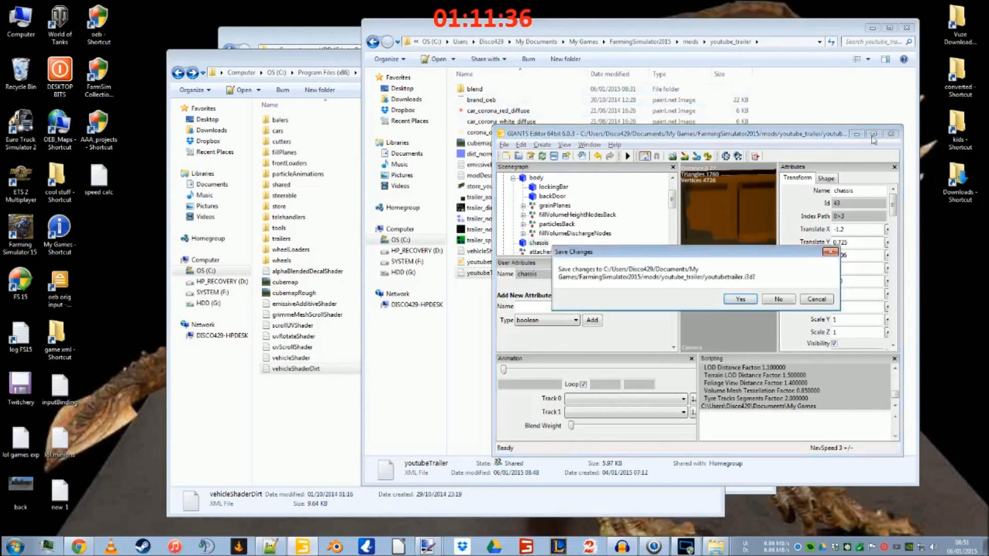
{"action": "left_click", "coordinate": [779, 299]}
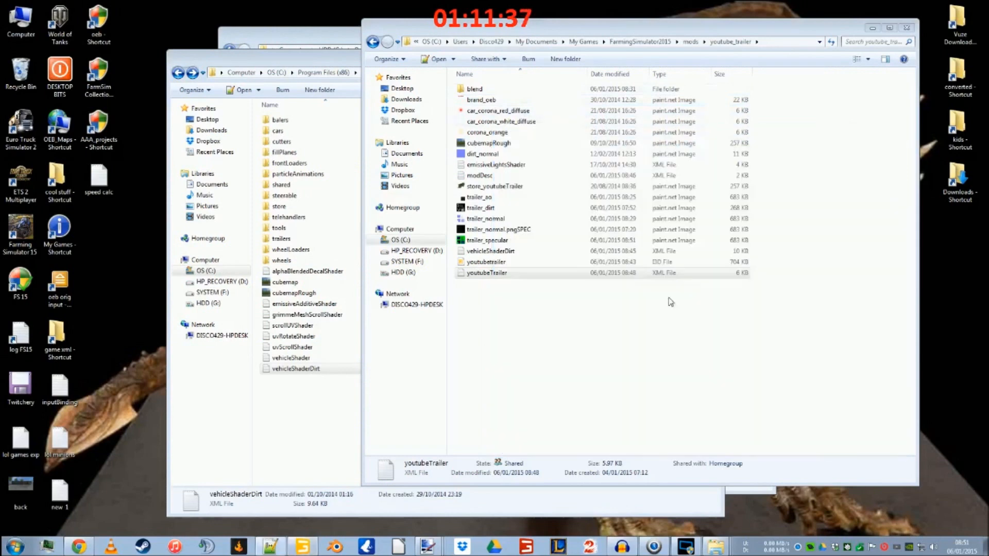
{"action": "left_click", "coordinate": [487, 262]}
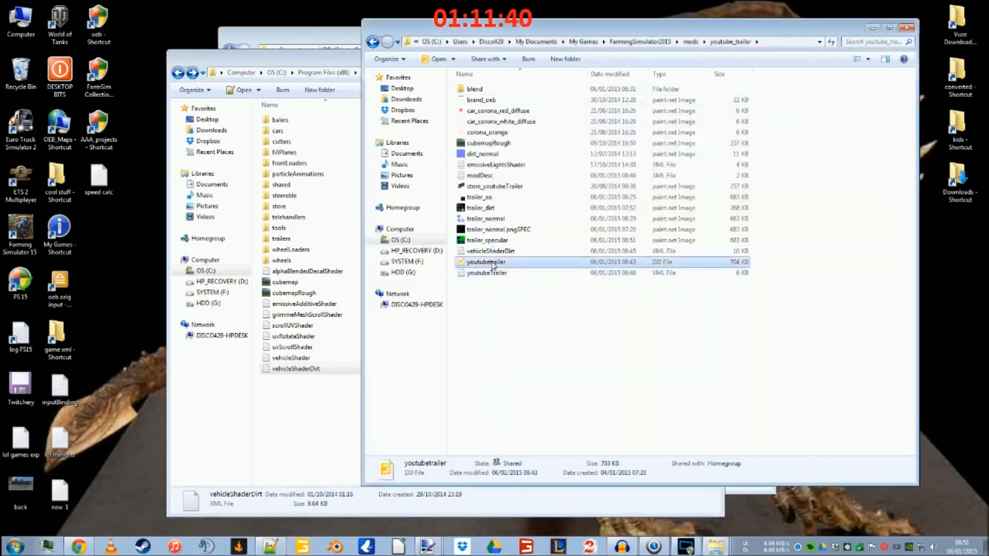
{"action": "double_click", "coordinate": [492, 264]}
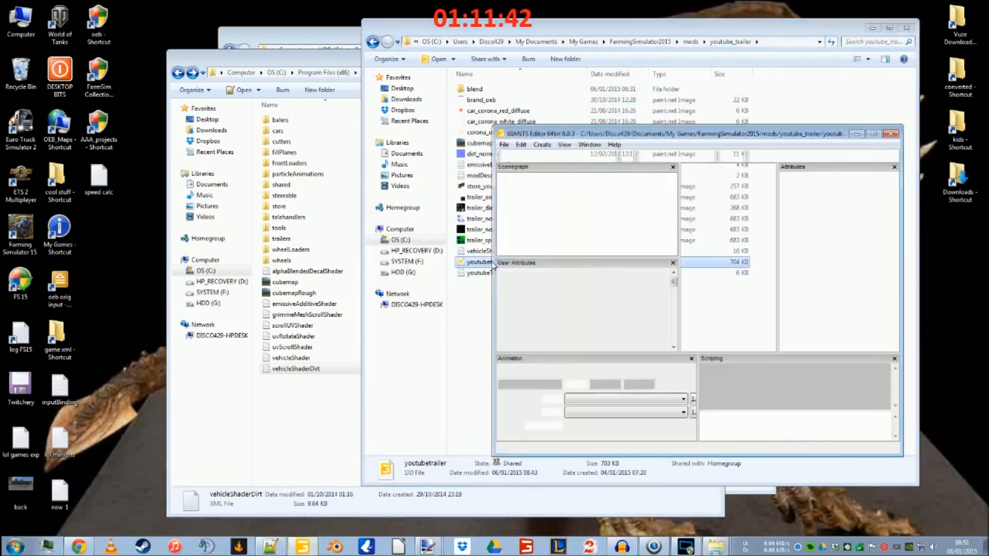
{"action": "left_click", "coordinate": [872, 135]}
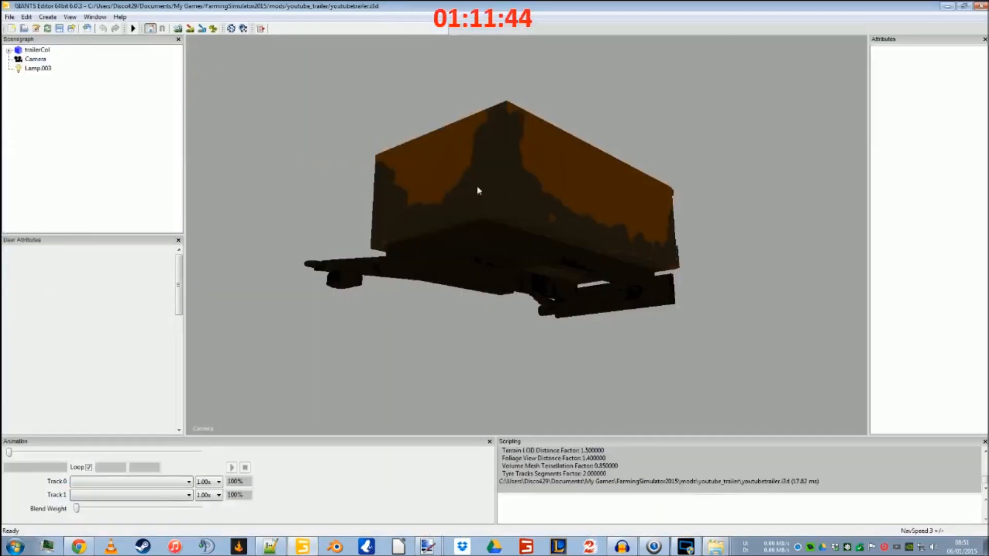
Step: Examine the trailer's body and chassis from several angles in GIANTS Editor to judge the new specular texture
{"action": "right_click_drag", "start_coordinate": [512, 273], "coordinate": [499, 171], "text": "alt"}
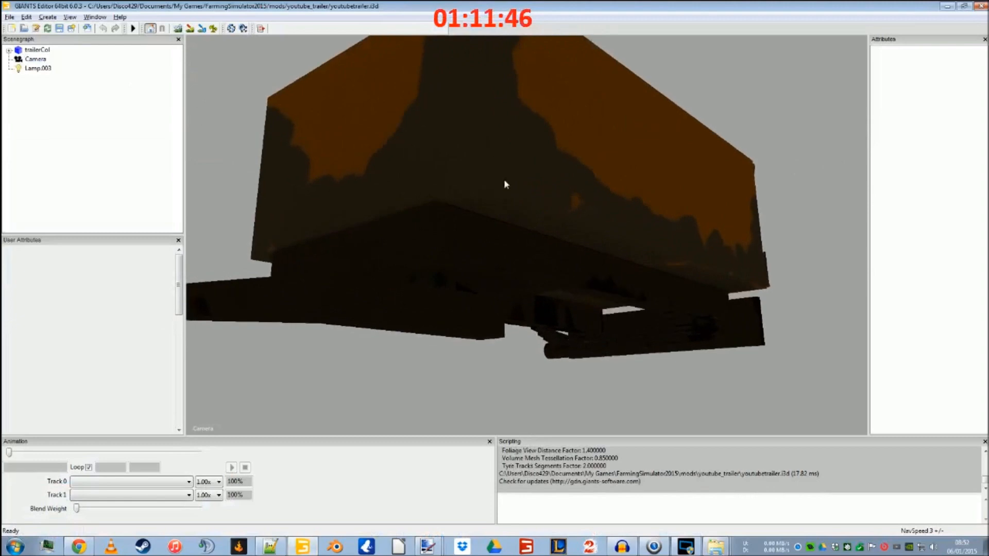
{"action": "middle_click_drag", "start_coordinate": [499, 171], "coordinate": [512, 230], "text": "alt"}
{"action": "left_click_drag", "start_coordinate": [518, 288], "coordinate": [503, 326], "text": "alt"}
{"action": "right_click_drag", "start_coordinate": [521, 249], "coordinate": [516, 271], "text": "alt"}
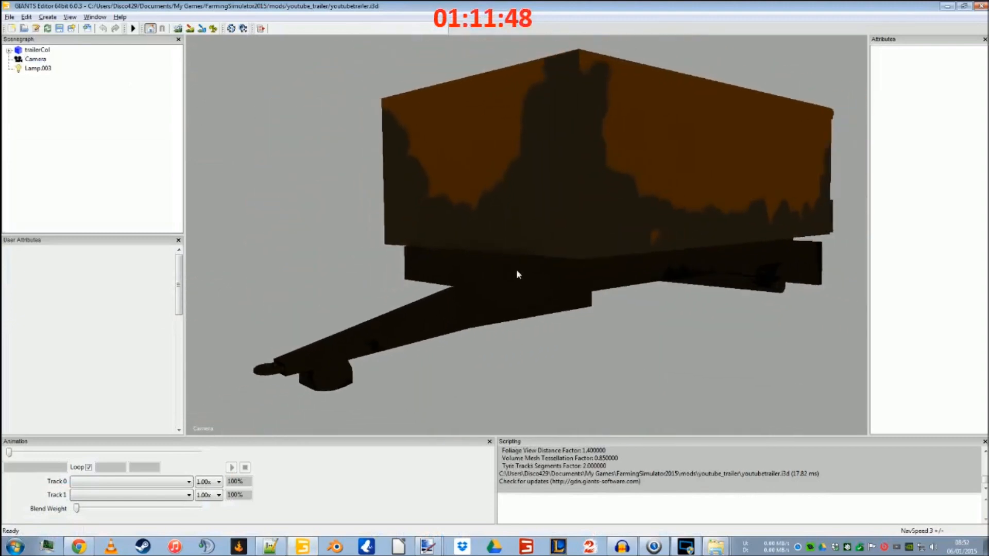
{"action": "middle_click_drag", "start_coordinate": [516, 271], "coordinate": [469, 306], "text": "alt"}
{"action": "left_click_drag", "start_coordinate": [485, 276], "coordinate": [435, 304], "text": "alt"}
{"action": "middle_click_drag", "start_coordinate": [600, 285], "coordinate": [474, 313], "text": "alt"}
{"action": "right_click_drag", "start_coordinate": [474, 313], "coordinate": [456, 331], "text": "alt"}
{"action": "middle_click_drag", "start_coordinate": [456, 332], "coordinate": [461, 322], "text": "alt"}
{"action": "left_click_drag", "start_coordinate": [461, 322], "coordinate": [458, 325], "text": "alt"}
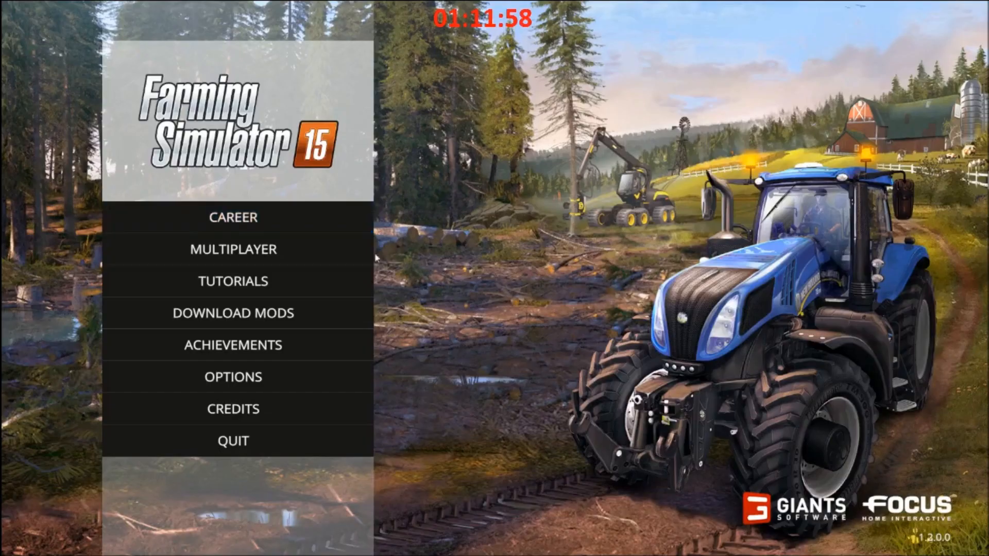
Step: Switch to Farming Simulator 15, start the Bjornholm career savegame, and change to the tractor parked behind the three trailers
{"action": "left_click", "coordinate": [315, 219]}
{"action": "double_click", "coordinate": [376, 128]}
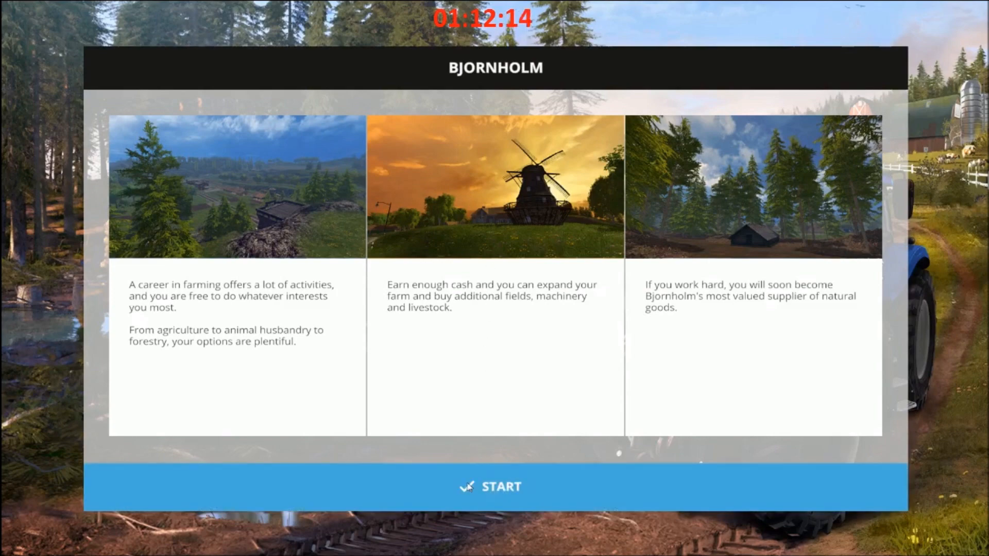
{"action": "left_click", "coordinate": [494, 487]}
{"action": "key", "text": "Tab"}
{"action": "key", "text": "Tab"}
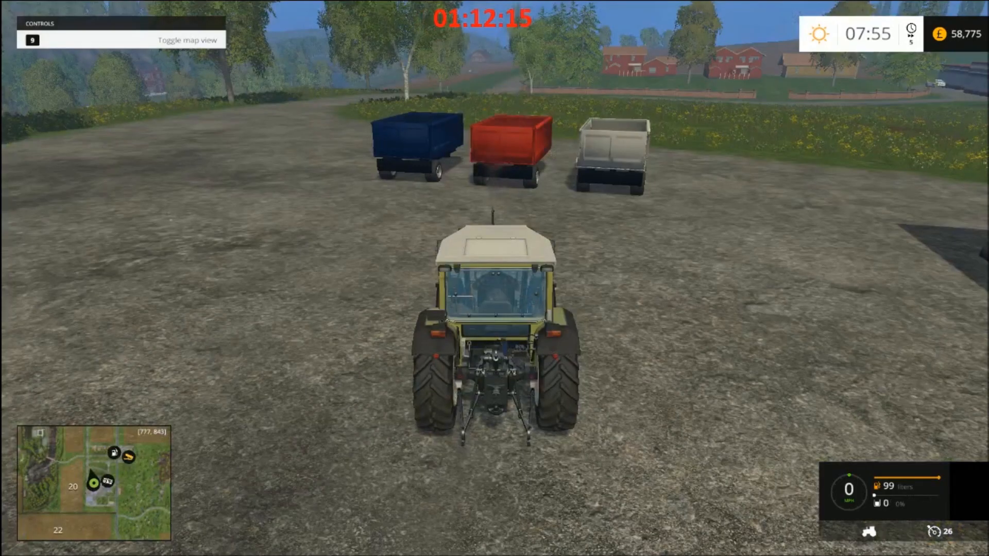
Step: Get out of the tractor and walk behind the white, red and blue trailers to examine their shine from several angles
{"action": "key", "text": "e"}
{"action": "key", "text": "w"}
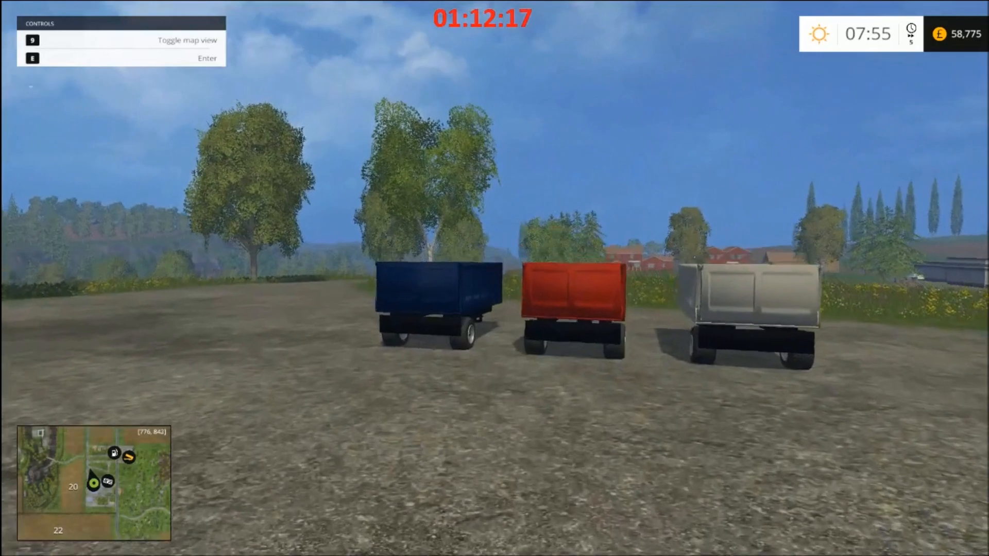
{"action": "key", "text": "d"}
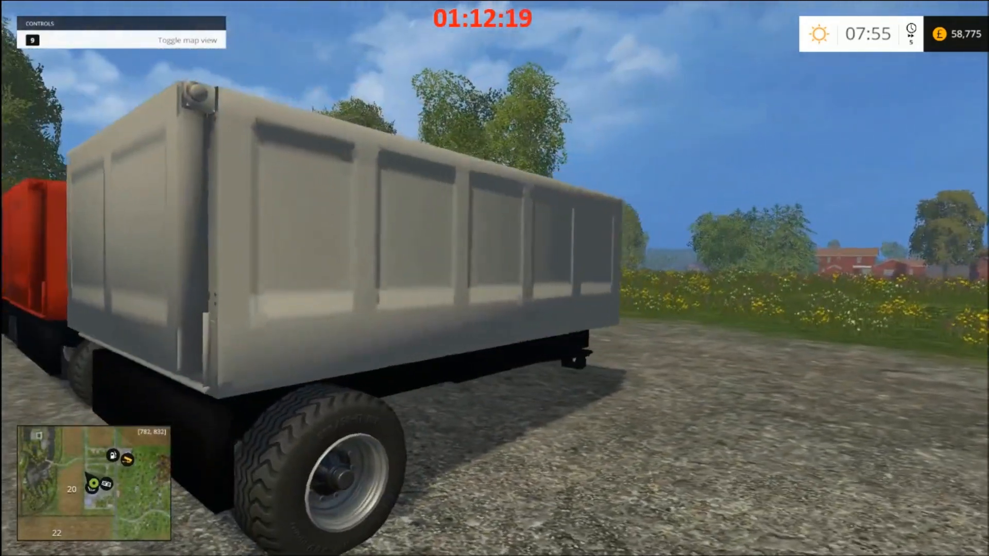
{"action": "key", "text": "s"}
{"action": "key", "text": "w"}
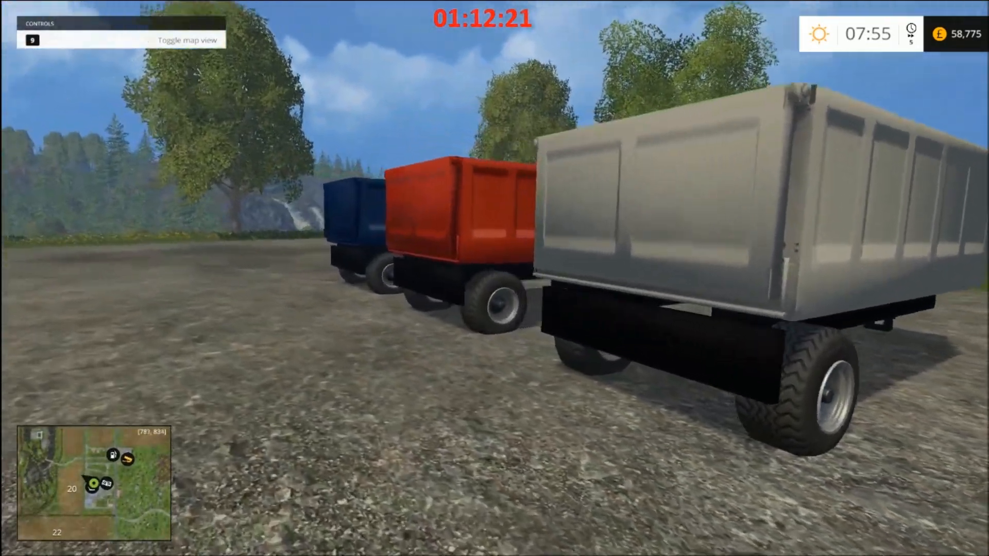
{"action": "key", "text": "s"}
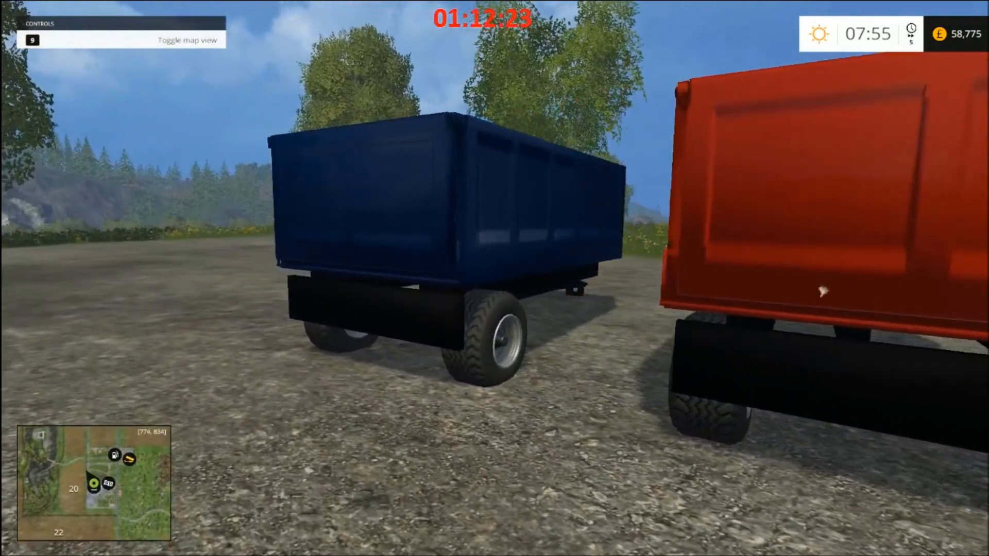
{"action": "key", "text": "a"}
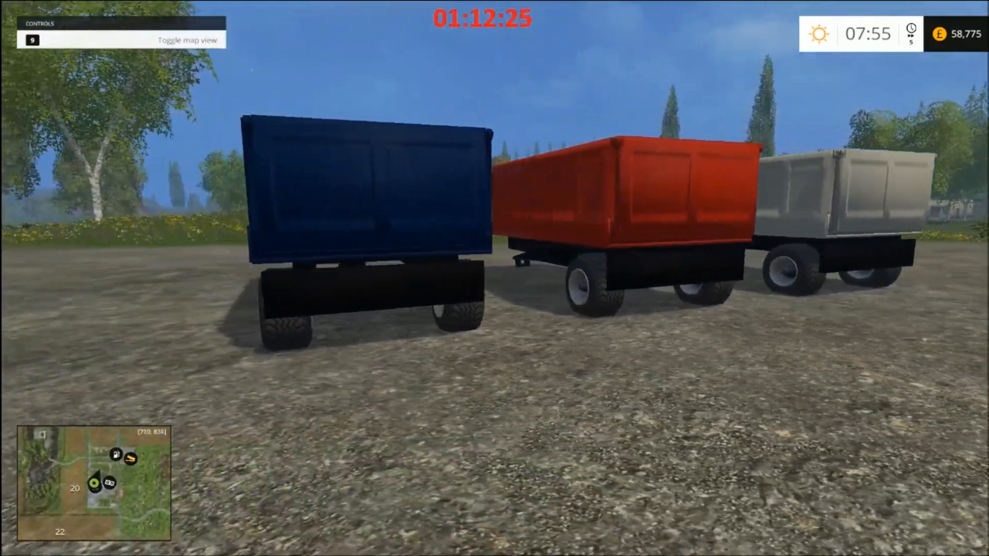
{"action": "key", "text": "a"}
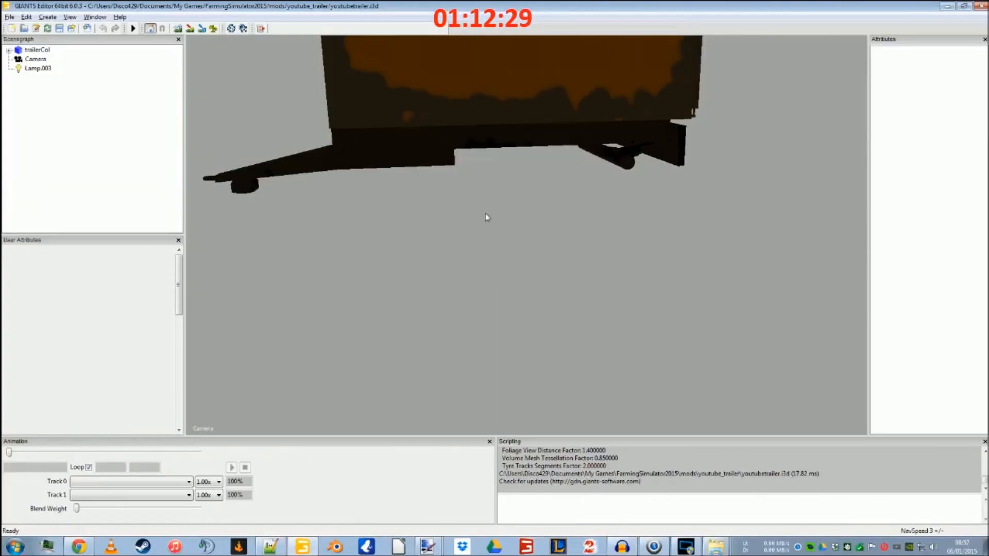
Step: Close GIANTS Editor without saving the trailer and bring up youtubeTrailer.xml in Notepad++
{"action": "left_click", "coordinate": [976, 7]}
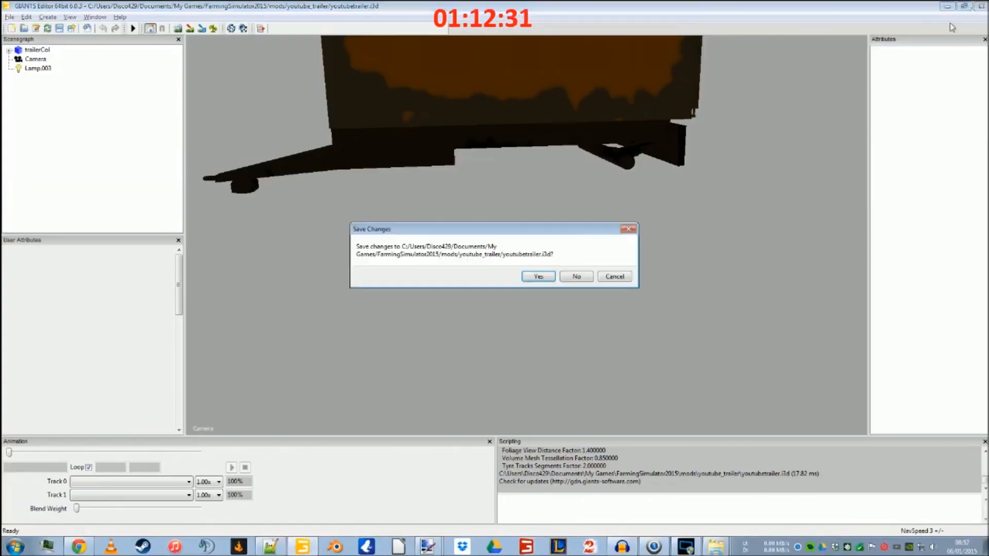
{"action": "left_click", "coordinate": [573, 277]}
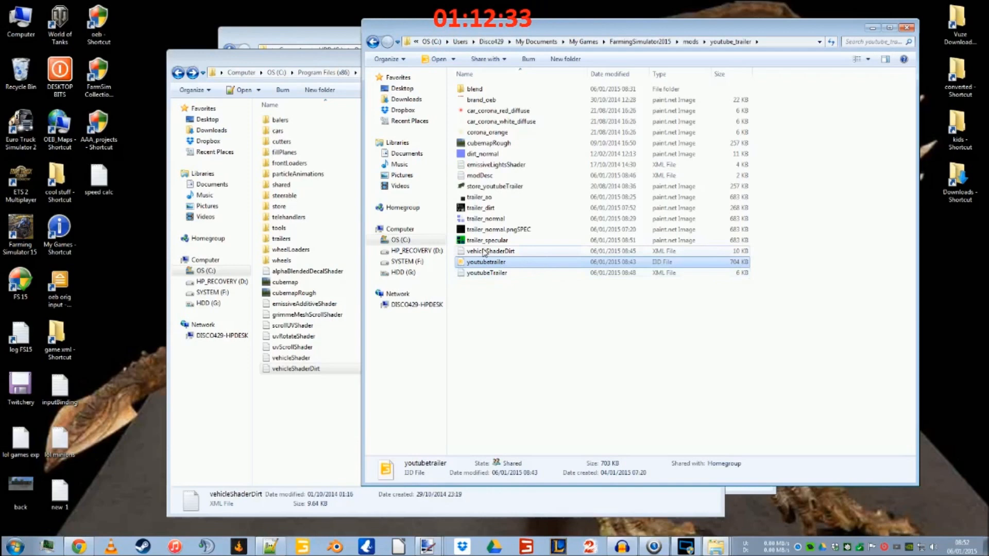
{"action": "left_click", "coordinate": [271, 546]}
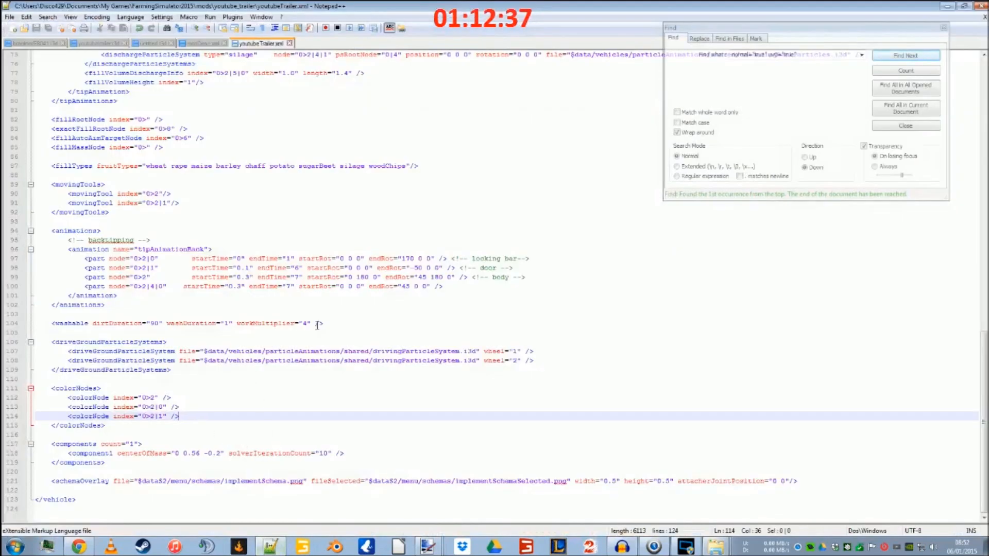
Step: Comment out the washable line in youtubeTrailer.xml with <!-- and --> and save the file
{"action": "left_click", "coordinate": [318, 325]}
{"action": "type", "text": "--"}
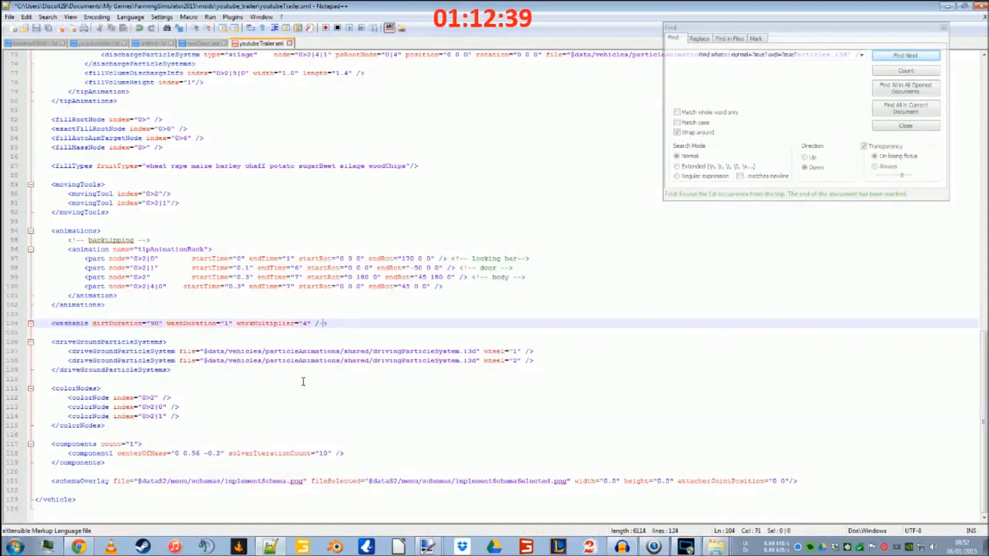
{"action": "left_click", "coordinate": [55, 324]}
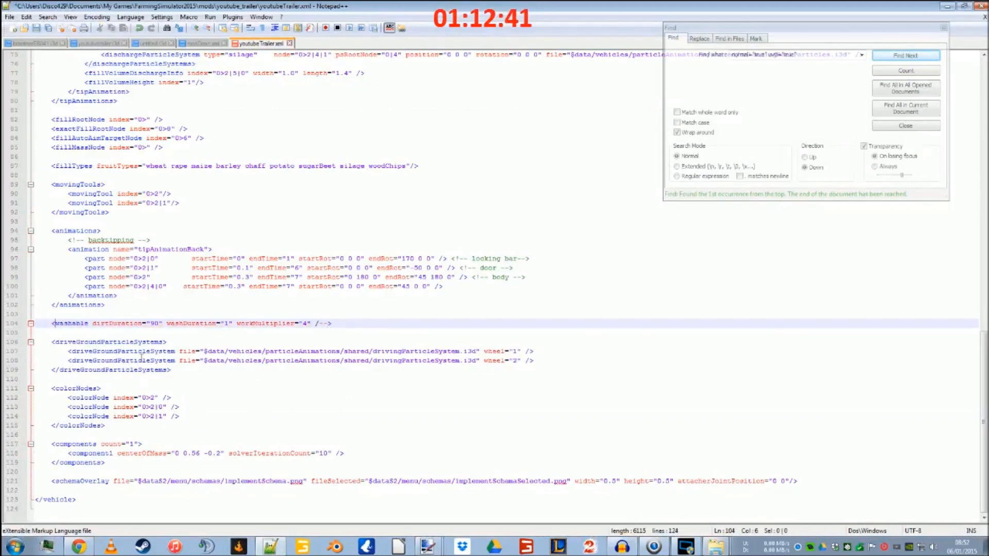
{"action": "type", "text": "!--"}
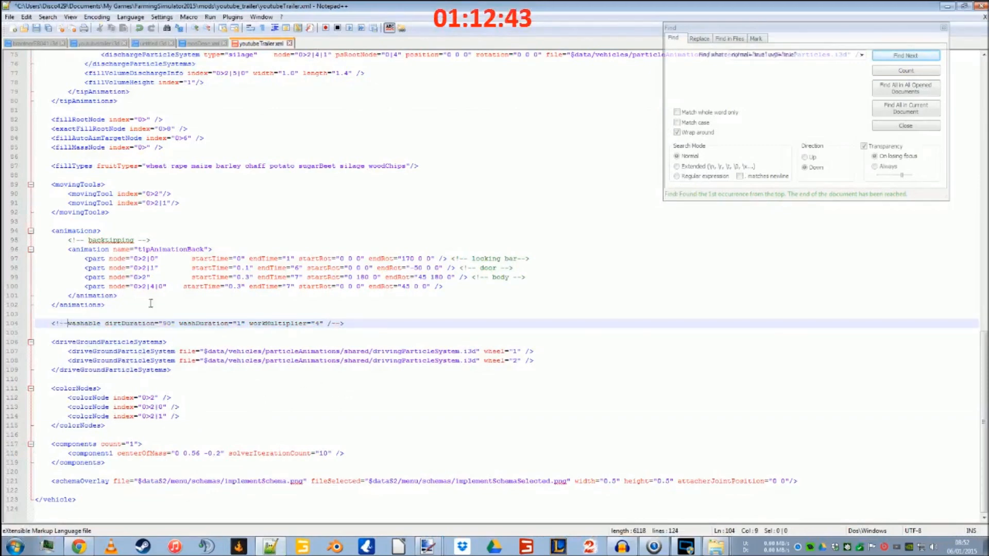
{"action": "key", "text": "ctrl+s"}
Step: Launch Farming Simulator 15, start the Bjornholm career savegame, and get out of the tractor parked behind the trailers
{"action": "left_click", "coordinate": [521, 548]}
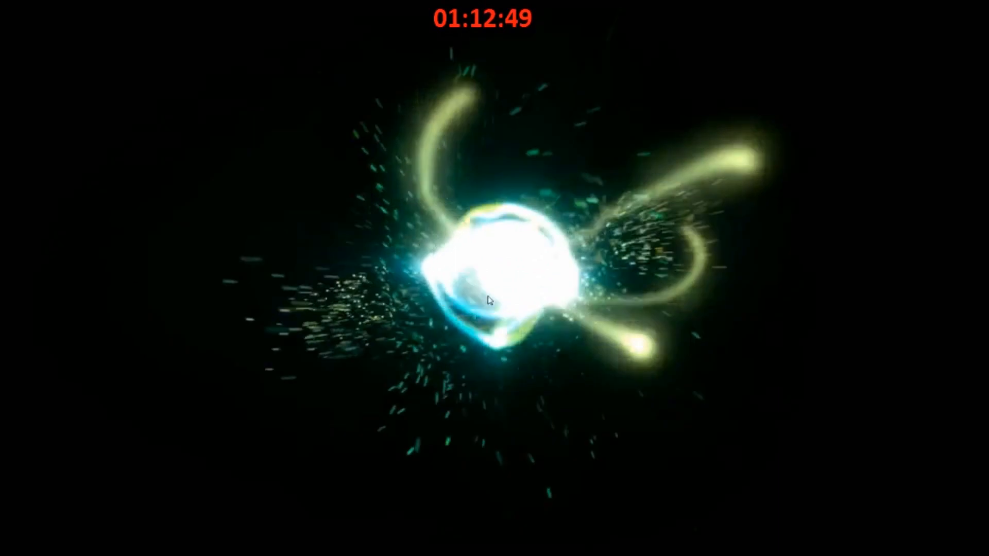
{"action": "left_click", "coordinate": [280, 216]}
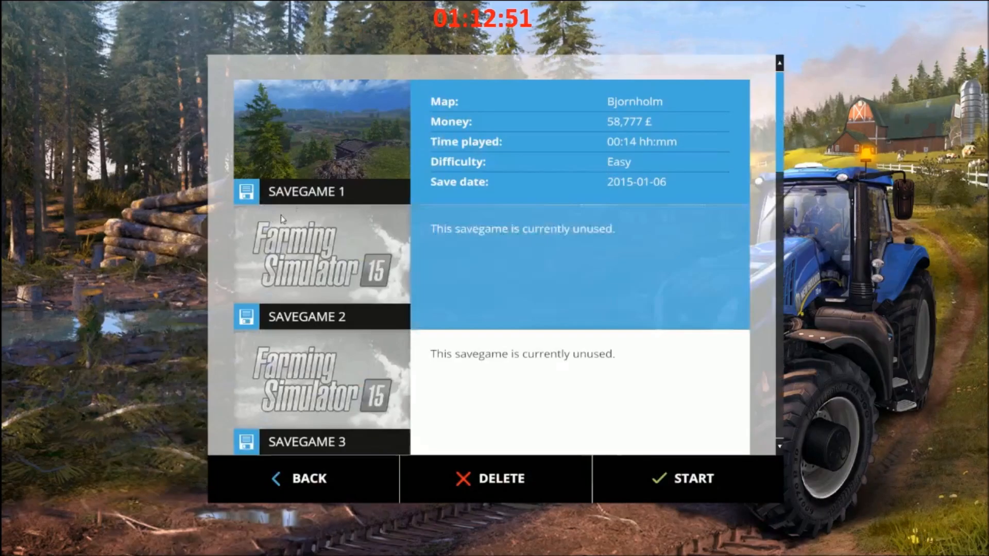
{"action": "double_click", "coordinate": [336, 161]}
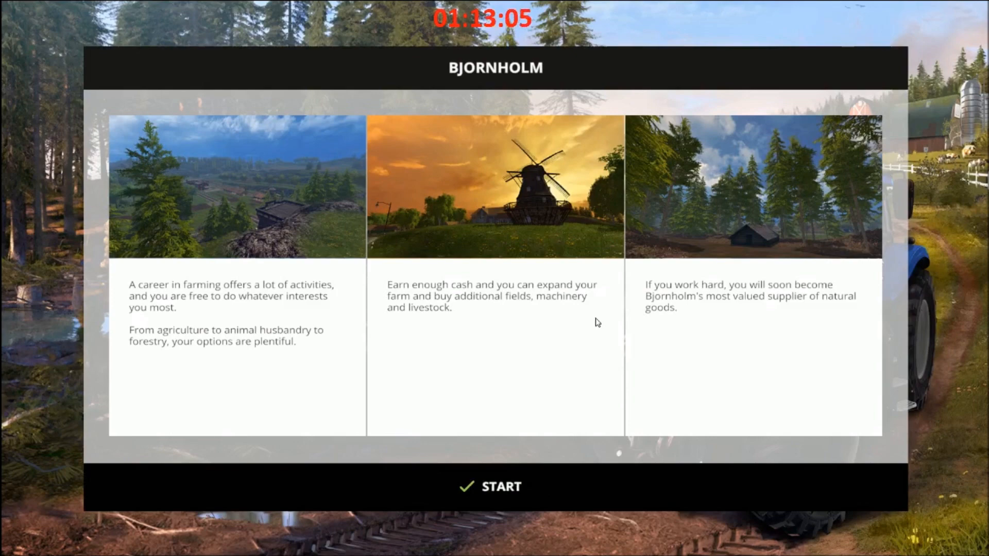
{"action": "left_click", "coordinate": [589, 492]}
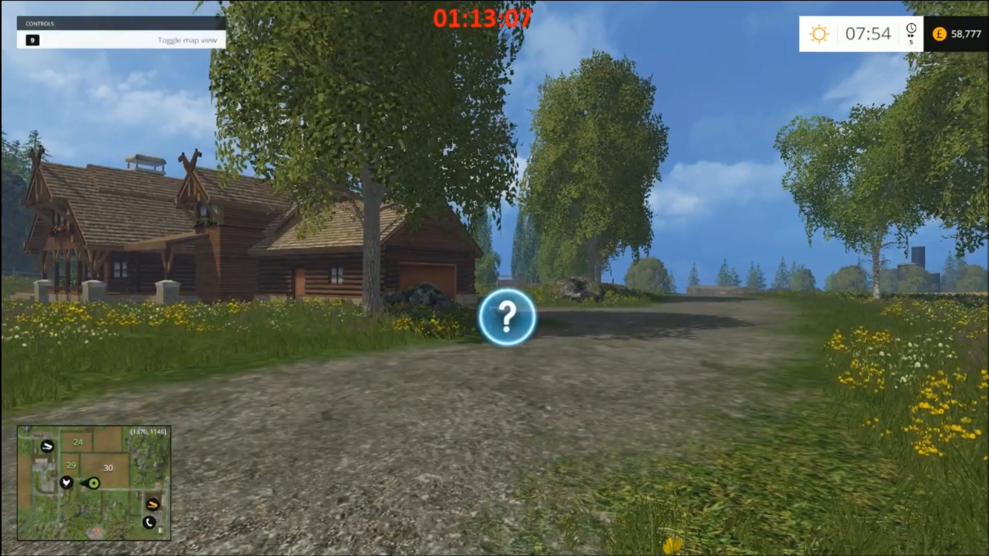
{"action": "key", "text": "Tab"}
{"action": "key", "text": "e"}
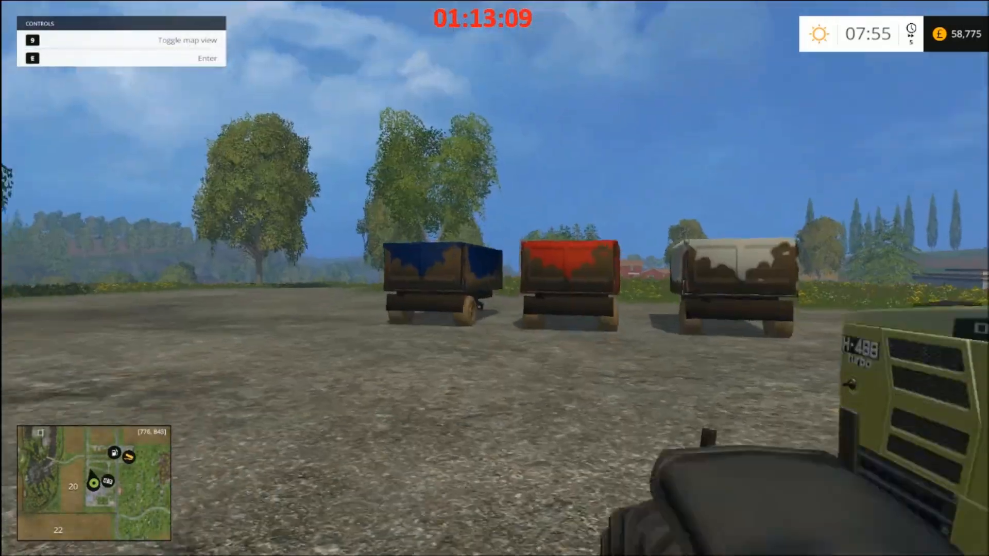
Step: Inspect the dirt texture on the rear panels of the red and blue trailers and along the blue trailer's side
{"action": "key", "text": "w"}
{"action": "key", "text": "w"}
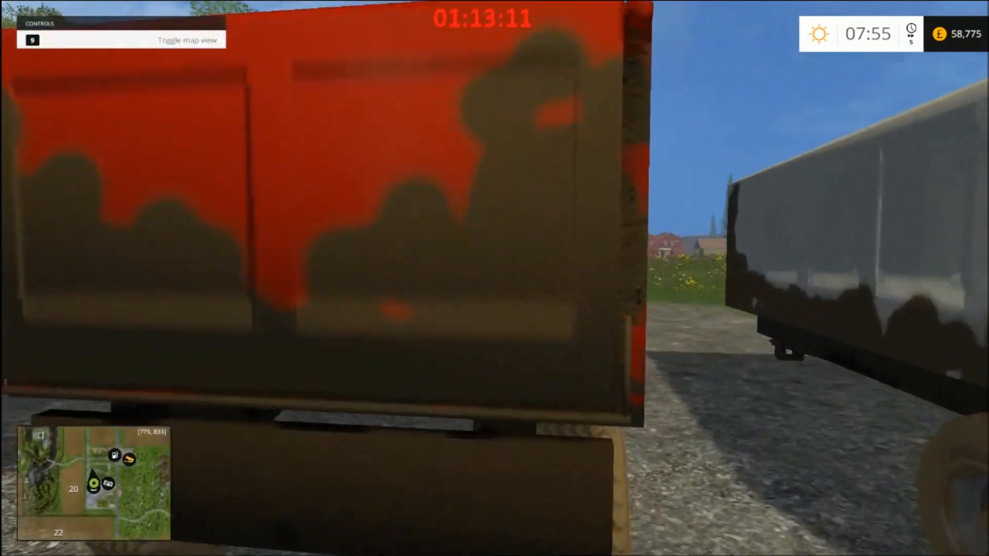
{"action": "key", "text": "d"}
{"action": "key", "text": "a"}
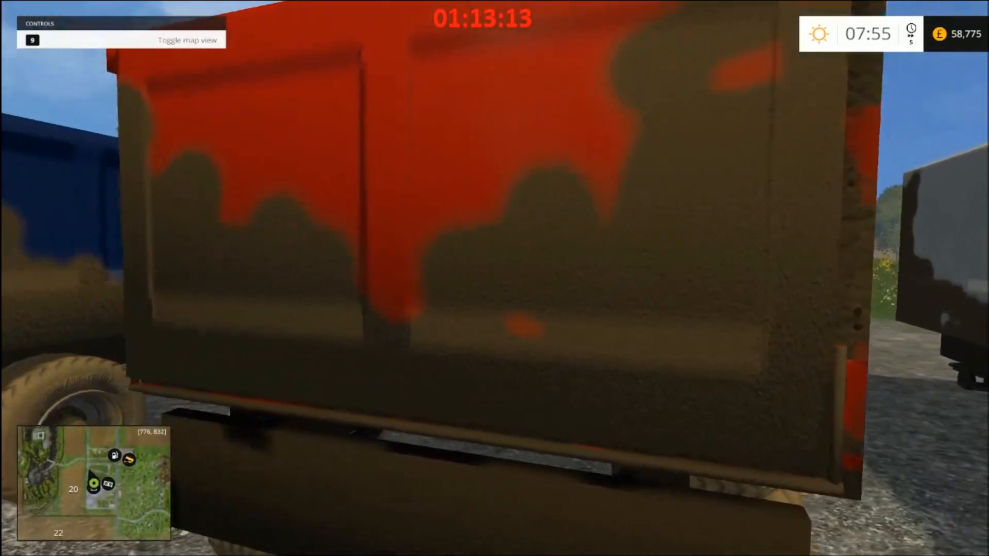
{"action": "key", "text": "s"}
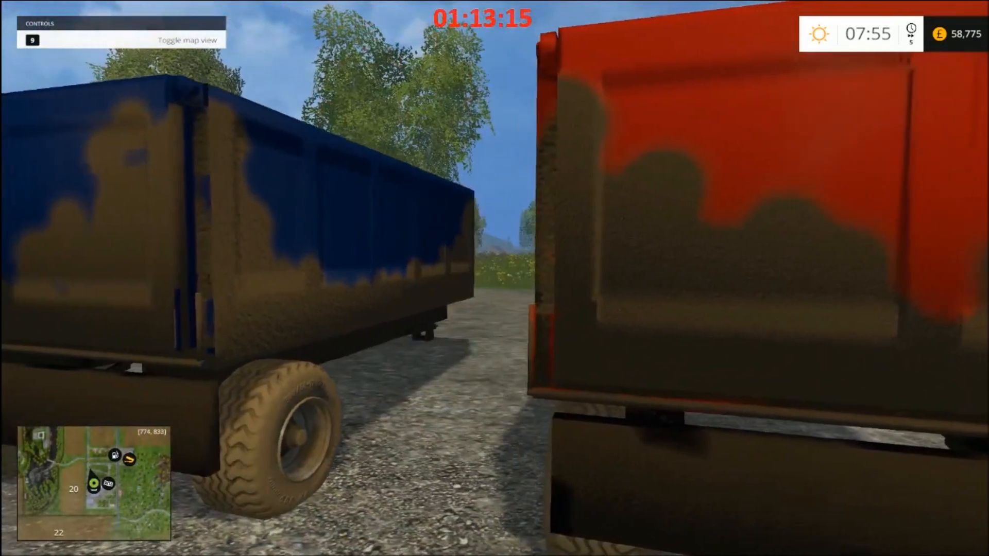
{"action": "key", "text": "w"}
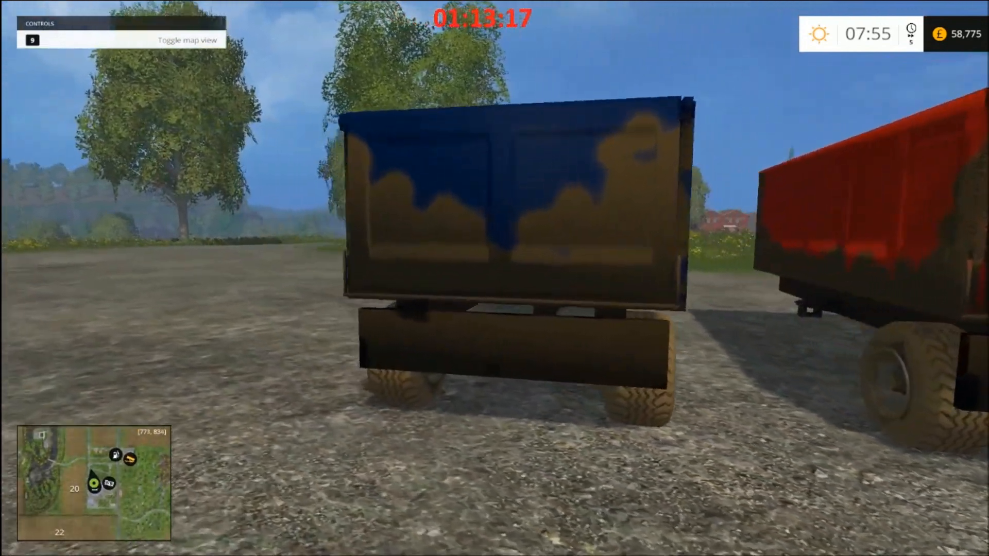
{"action": "key", "text": "a"}
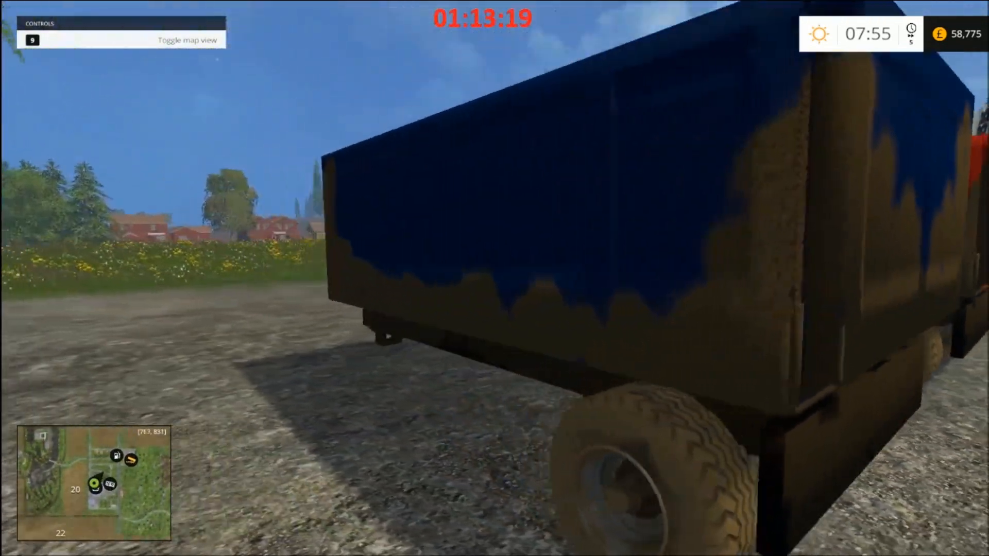
{"action": "key", "text": "s"}
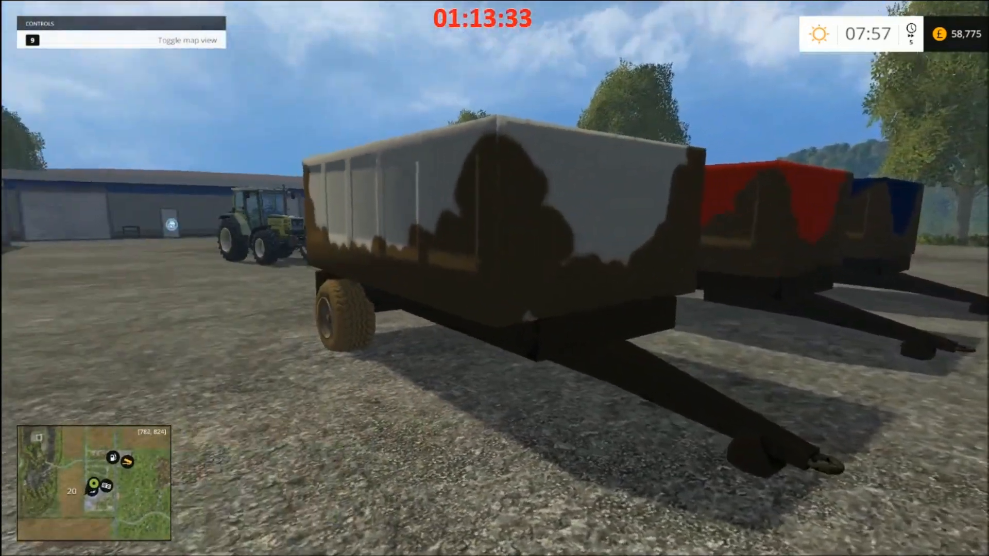
Step: Examine the dirt on the white trailer's side panels, front and wheel from close up and from a distance
{"action": "key", "text": "w"}
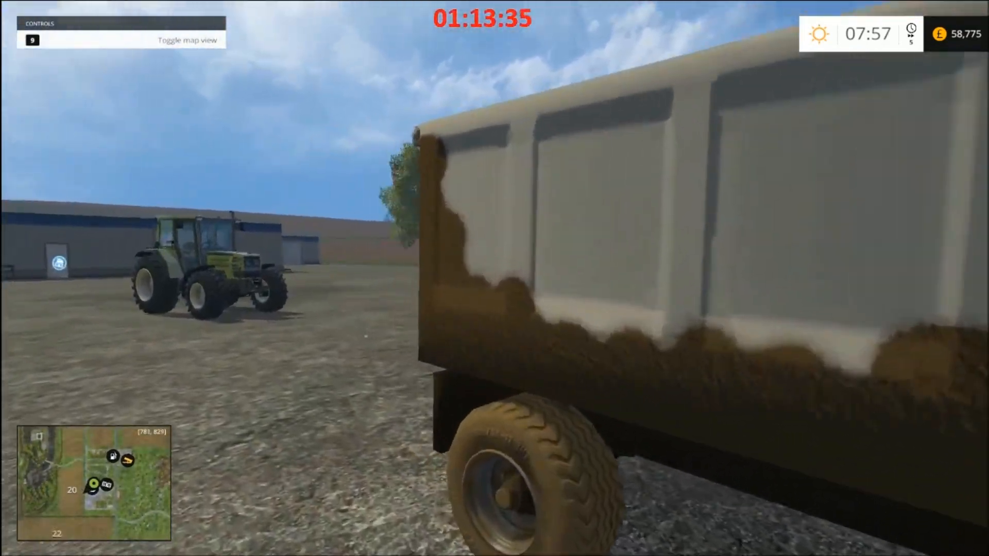
{"action": "key", "text": "s"}
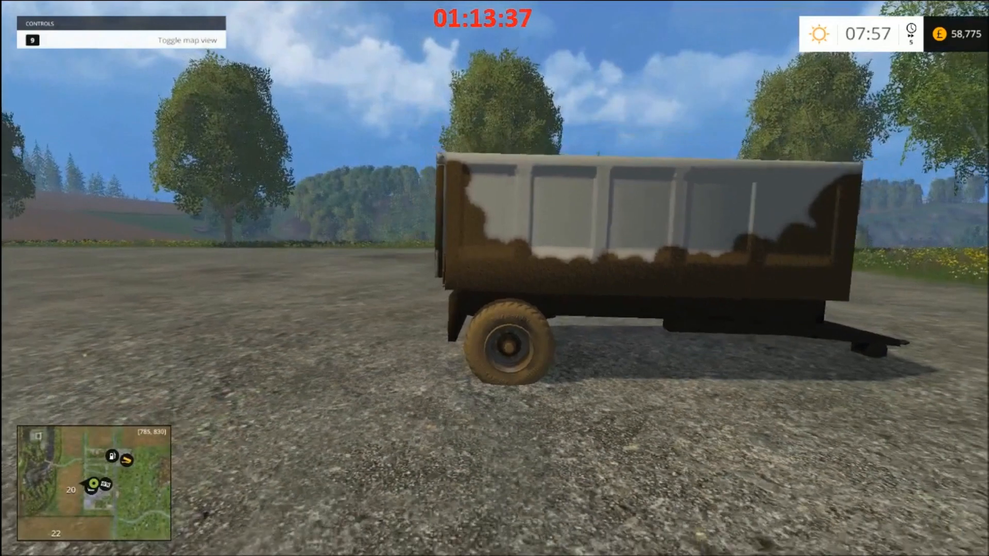
{"action": "key", "text": "w"}
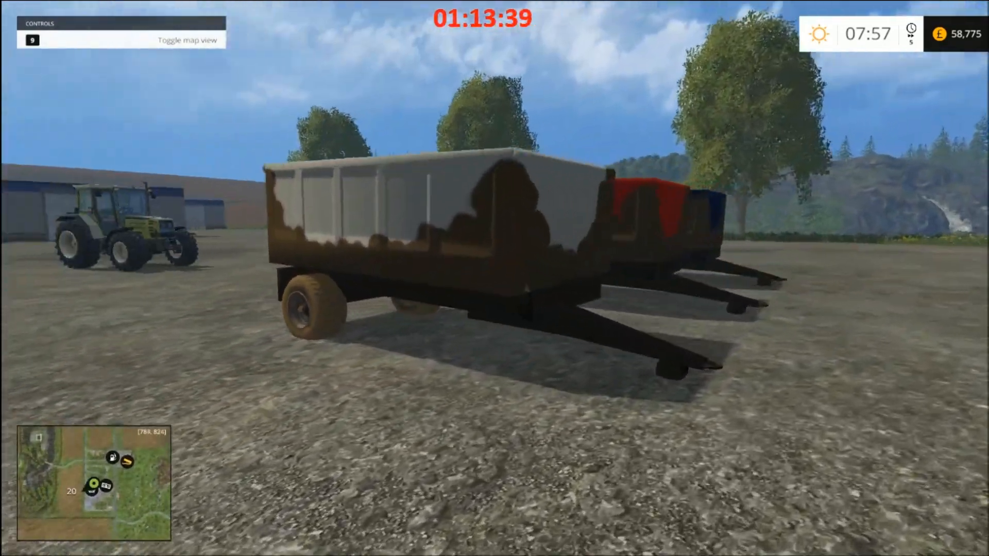
{"action": "key", "text": "w"}
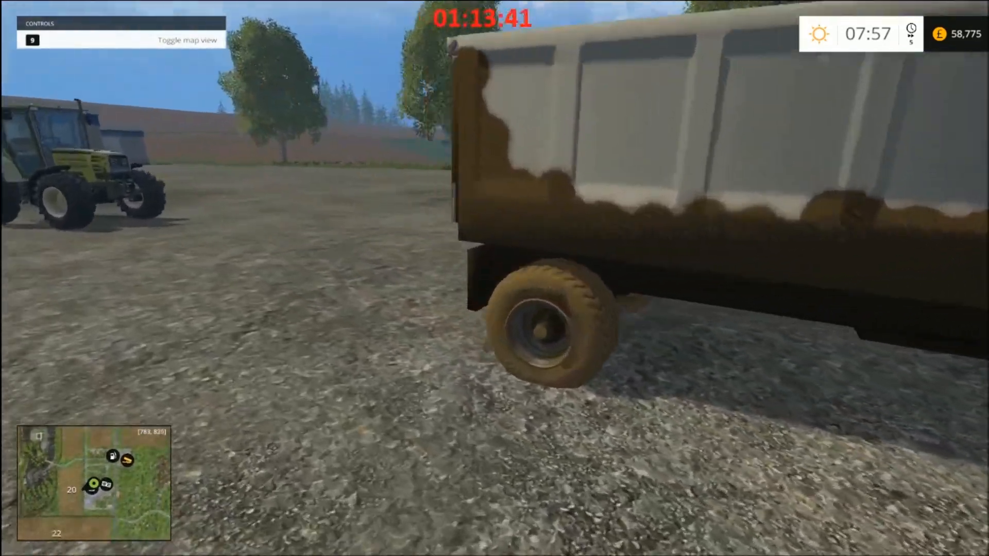
{"action": "key", "text": "s"}
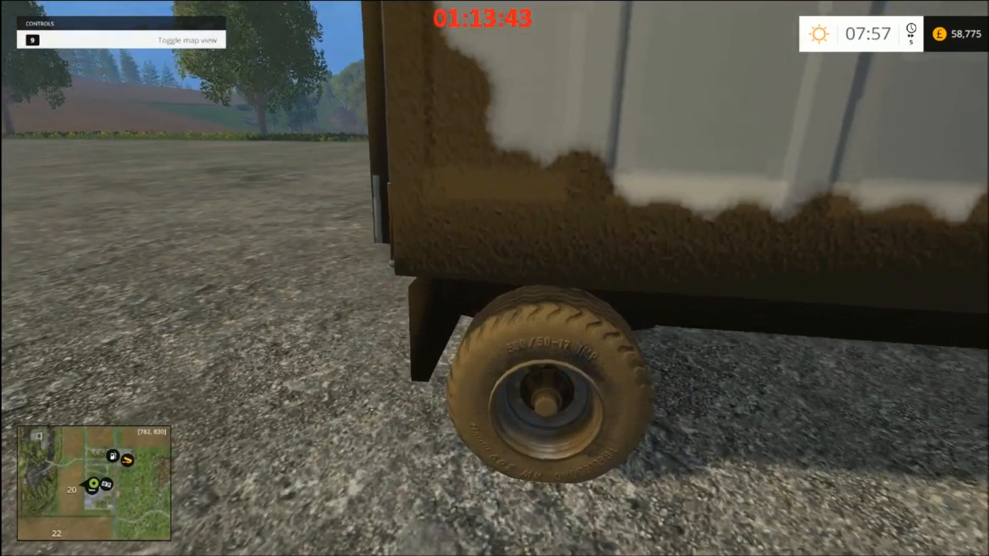
{"action": "key", "text": "s"}
{"action": "key", "text": "a"}
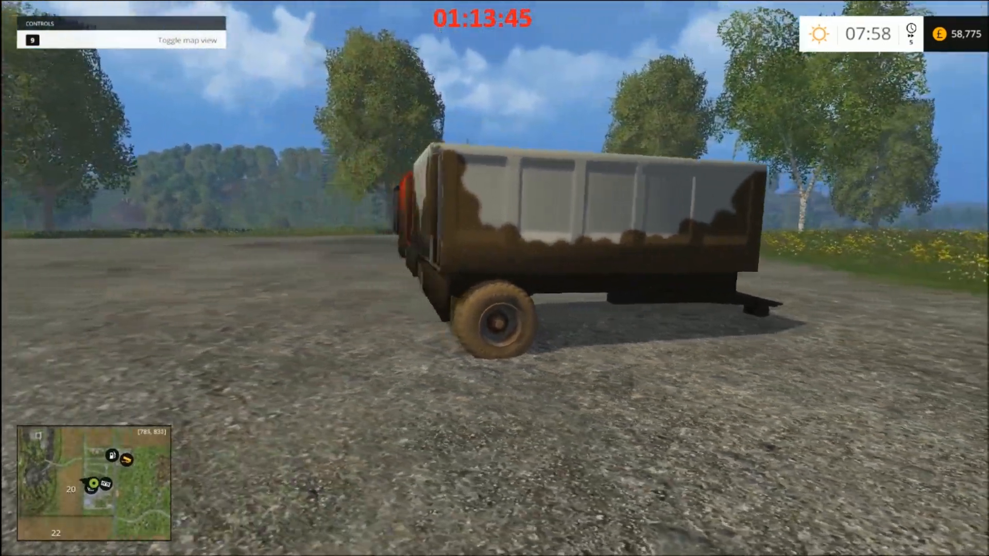
{"action": "key", "text": "a"}
{"action": "key", "text": "s"}
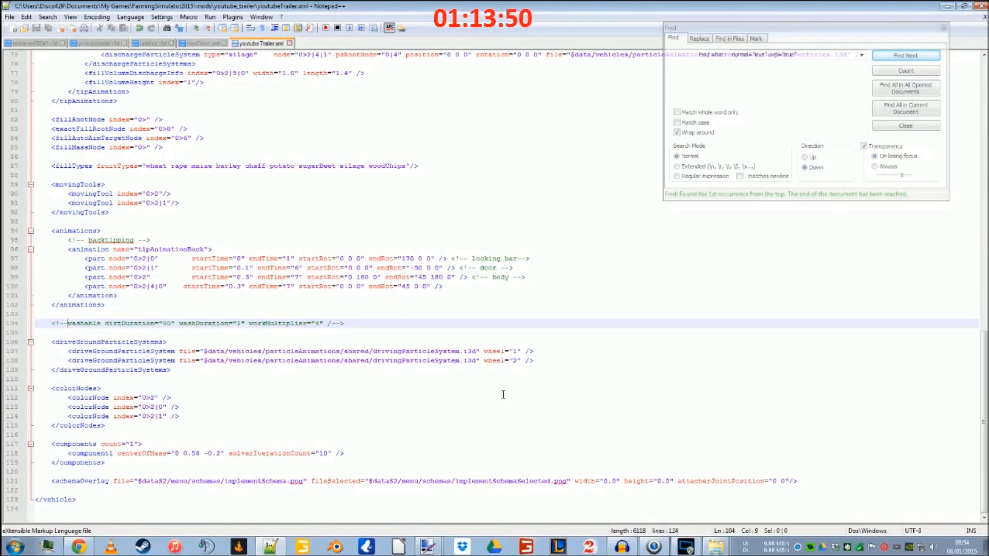
Step: Remove the comment markers from the washable line in youtubeTrailer.xml, save the file, and minimize Notepad++
{"action": "key", "text": "BackSpace"}
{"action": "key", "text": "BackSpace"}
{"action": "key", "text": "BackSpace"}
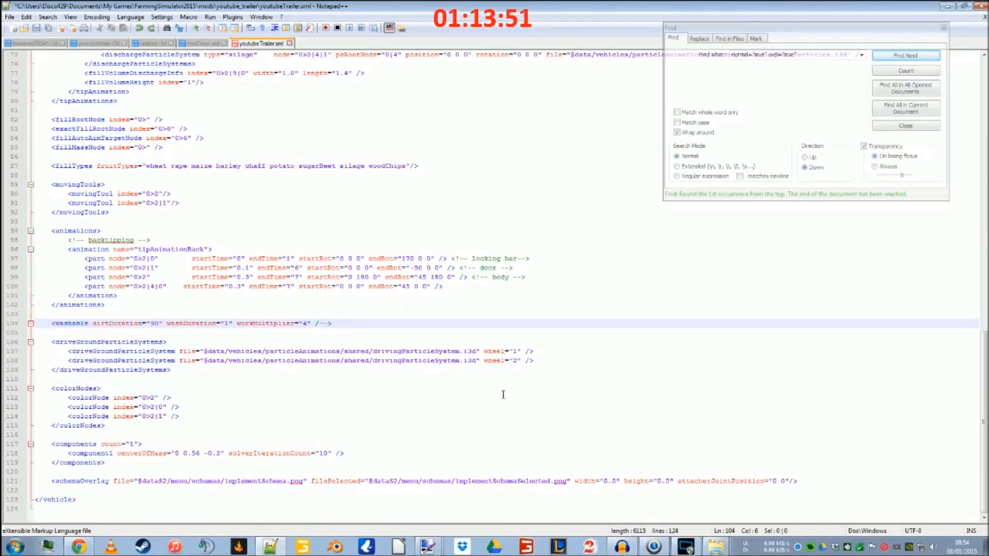
{"action": "key", "text": "End"}
{"action": "key", "text": "Left"}
{"action": "key", "text": "BackSpace"}
{"action": "key", "text": "BackSpace"}
{"action": "left_click", "coordinate": [37, 29]}
{"action": "scroll", "coordinate": [264, 309], "scroll_direction": "up", "scroll_amount": 6}
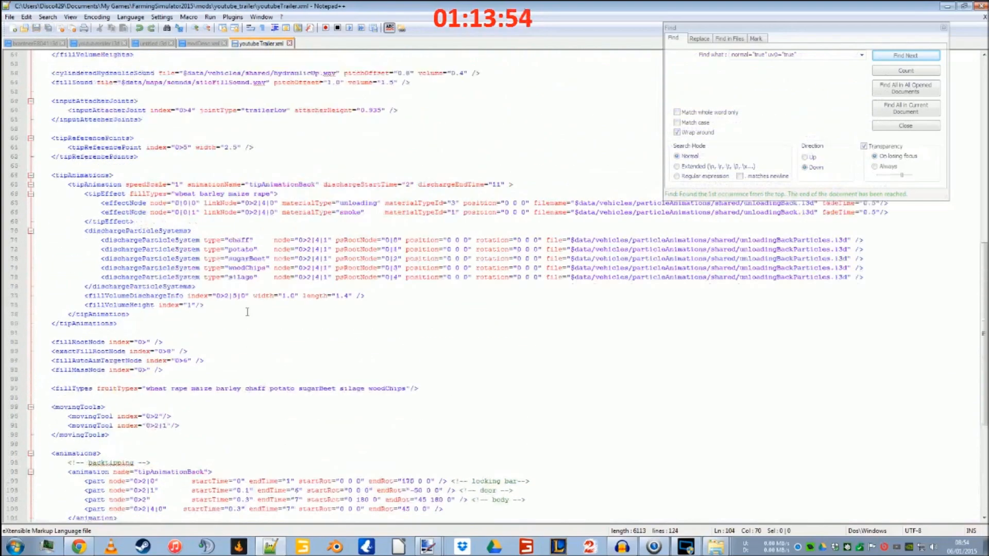
{"action": "scroll", "coordinate": [247, 311], "scroll_direction": "up", "scroll_amount": 12}
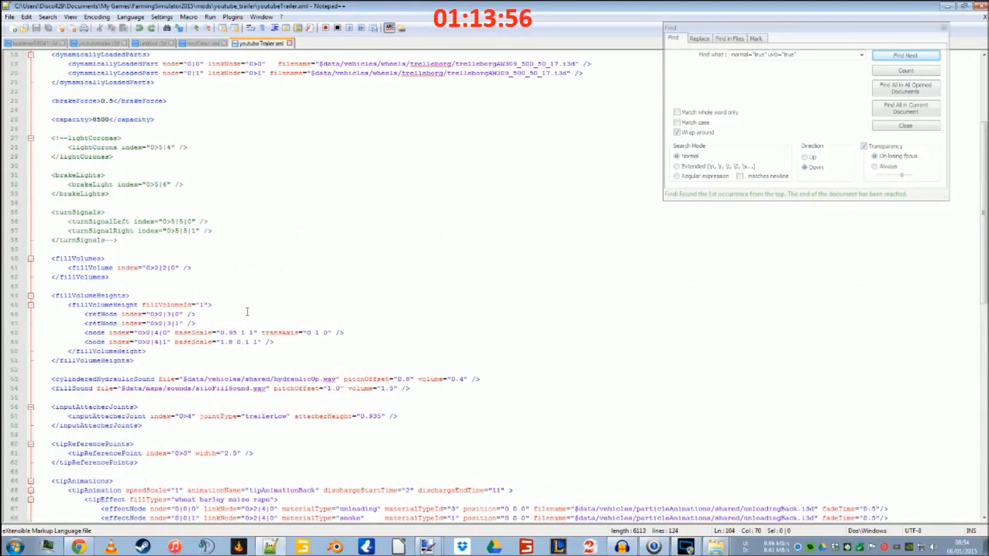
{"action": "scroll", "coordinate": [247, 311], "scroll_direction": "up", "scroll_amount": 2}
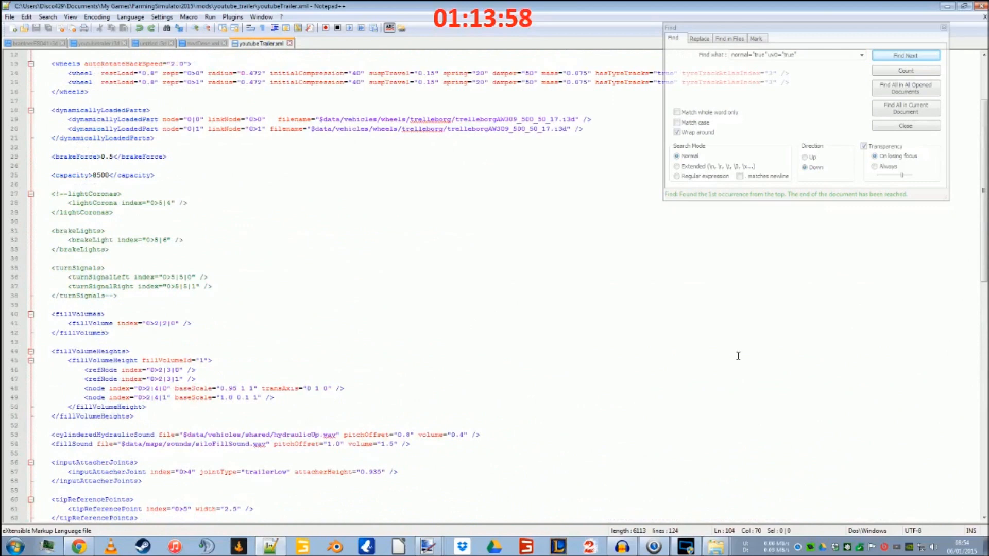
{"action": "left_click", "coordinate": [944, 7]}
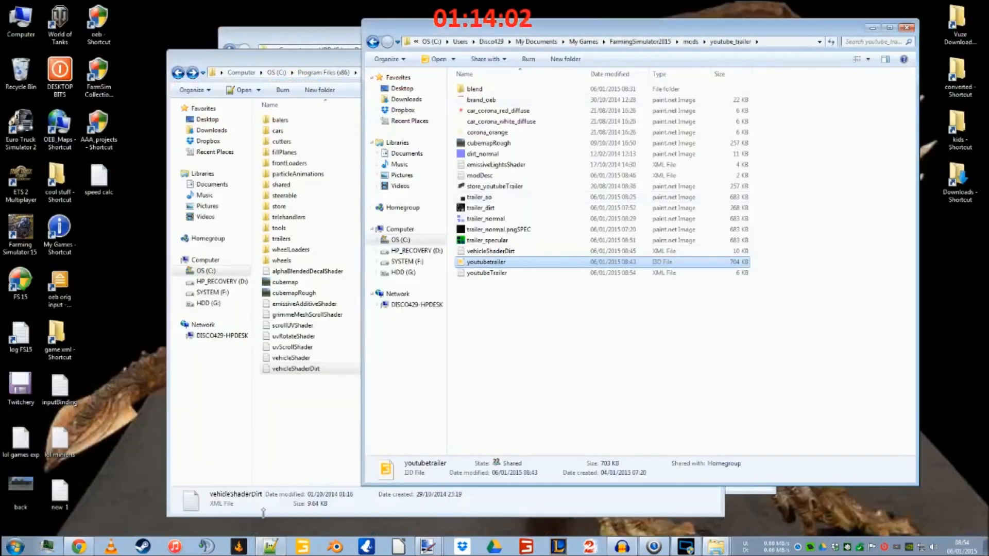
Step: In Notepad++, close modDesc.xml and the file tab beside it, bring youtubetrailer.i3d to the front, and minimize the editor
{"action": "left_click", "coordinate": [270, 547]}
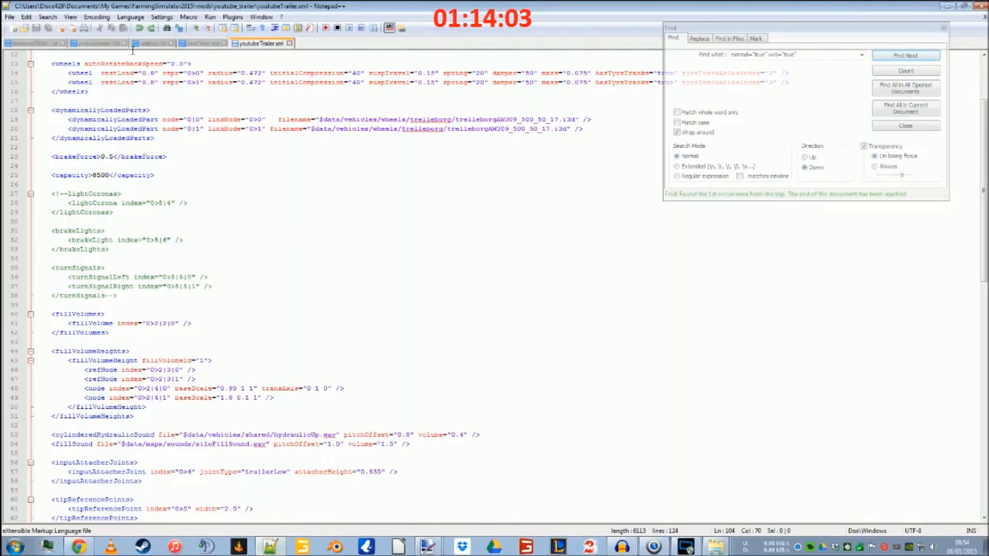
{"action": "left_click", "coordinate": [224, 44]}
{"action": "left_click", "coordinate": [161, 46]}
{"action": "left_click", "coordinate": [170, 43]}
{"action": "left_click", "coordinate": [101, 45]}
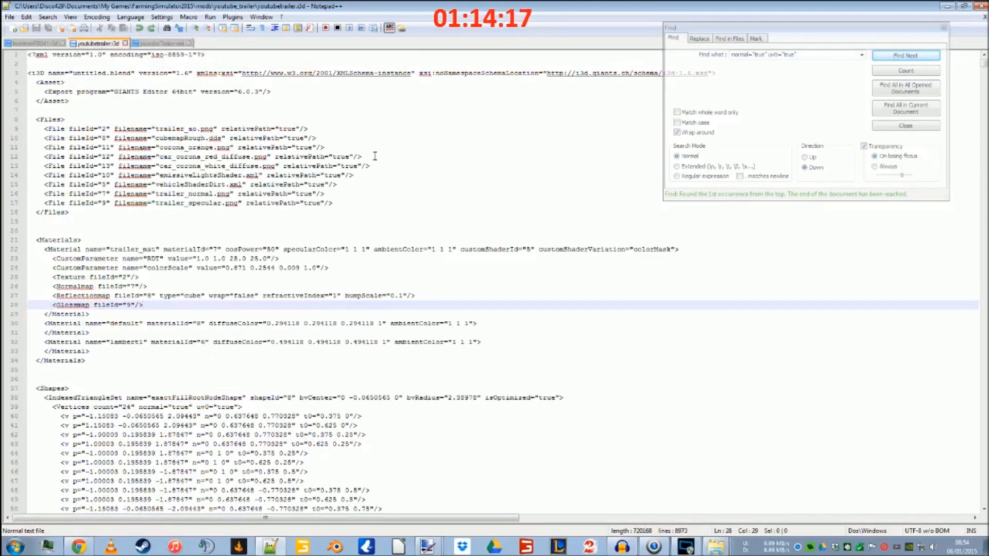
{"action": "left_click", "coordinate": [946, 7]}
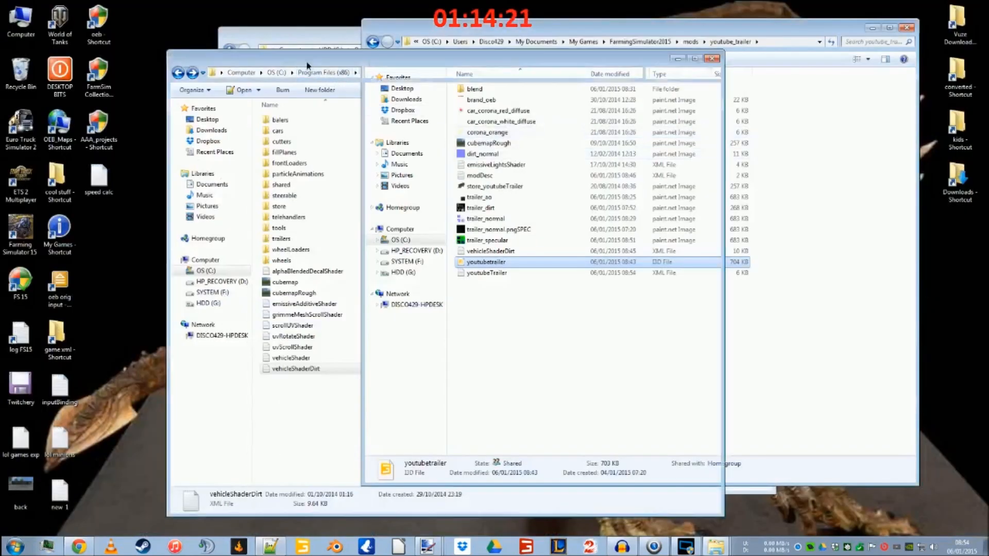
Step: Open brantnerE8041.i3d from the game's data/vehicles/trailers/brantner folder in GIANTS Editor
{"action": "left_click", "coordinate": [312, 66]}
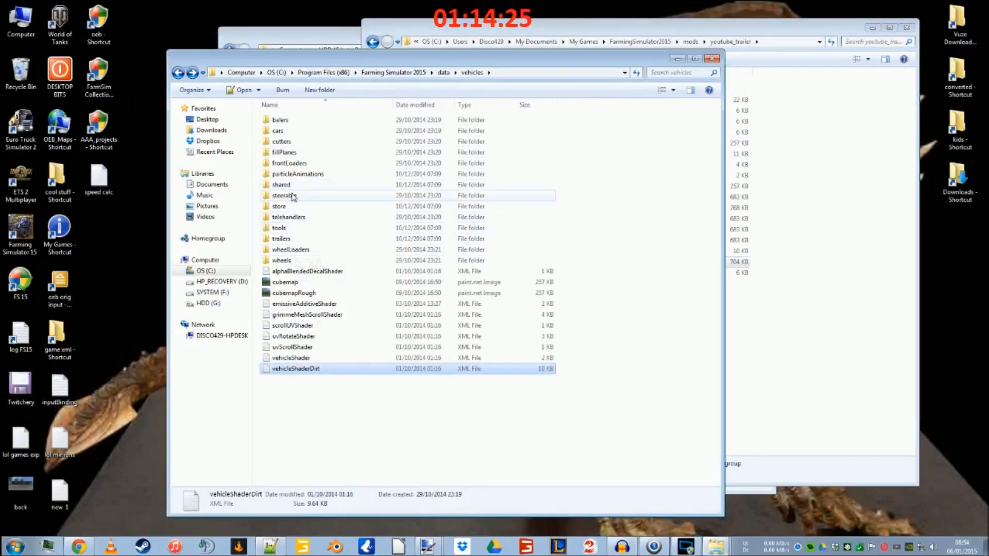
{"action": "double_click", "coordinate": [291, 240]}
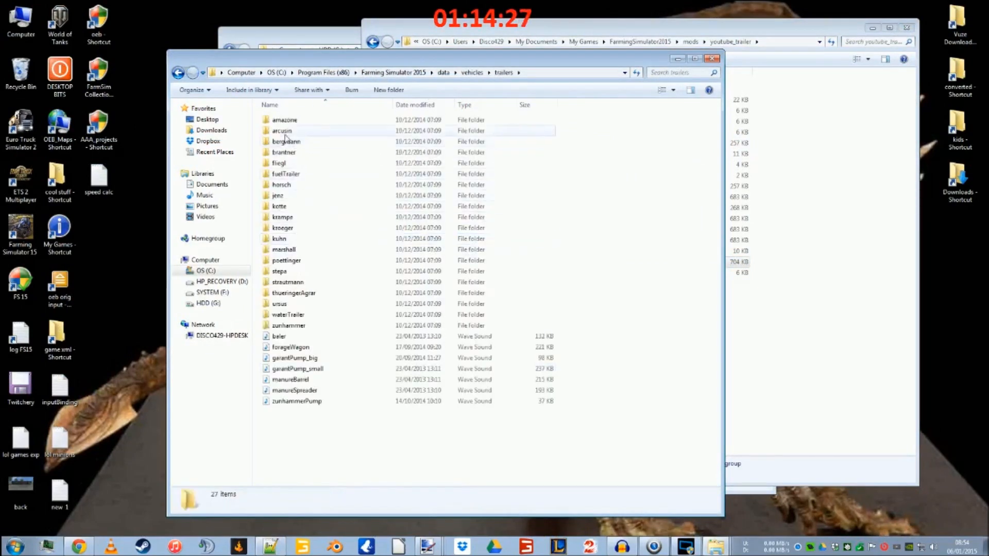
{"action": "double_click", "coordinate": [291, 155]}
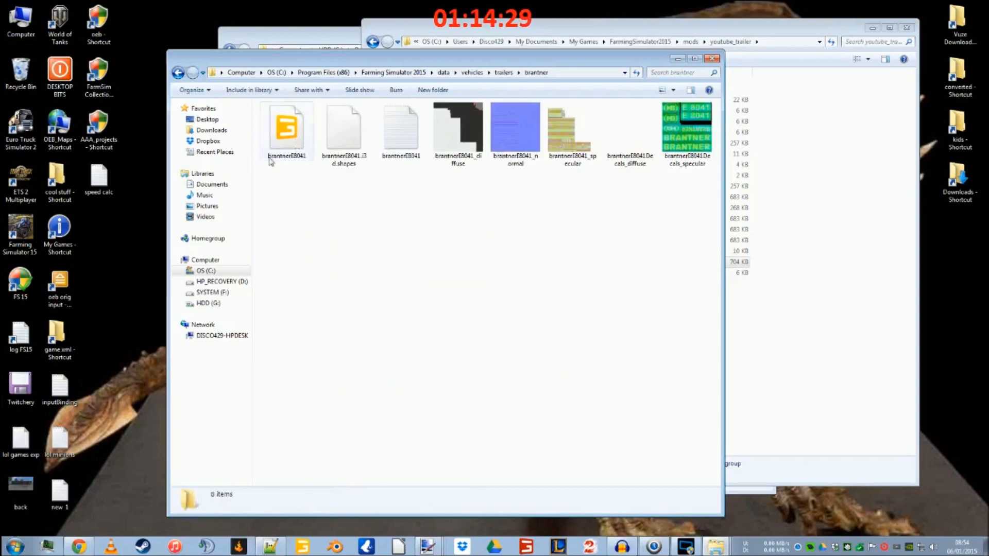
{"action": "left_click", "coordinate": [283, 139]}
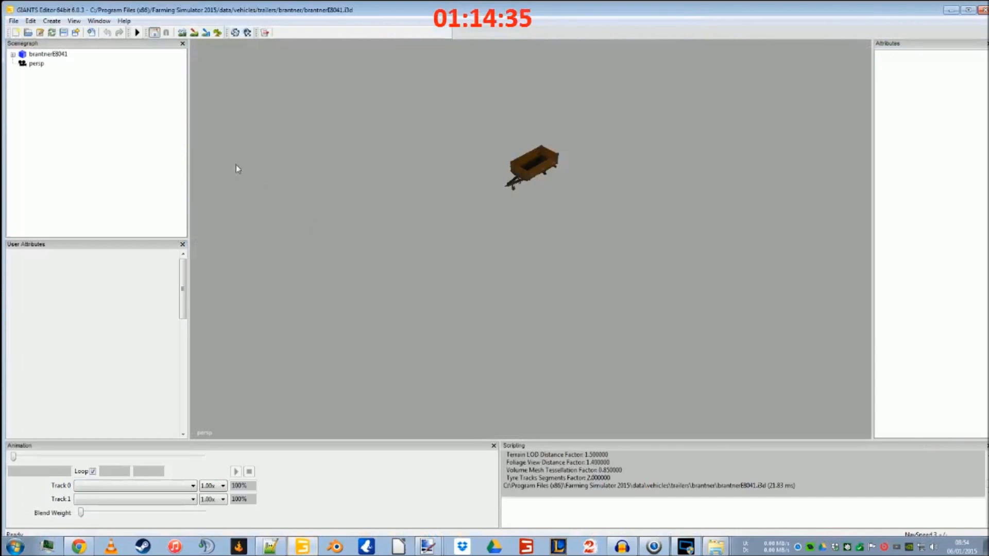
Step: Select the light group under brantner_vis and examine the Brantner trailer's rear lights close up
{"action": "left_click", "coordinate": [13, 54]}
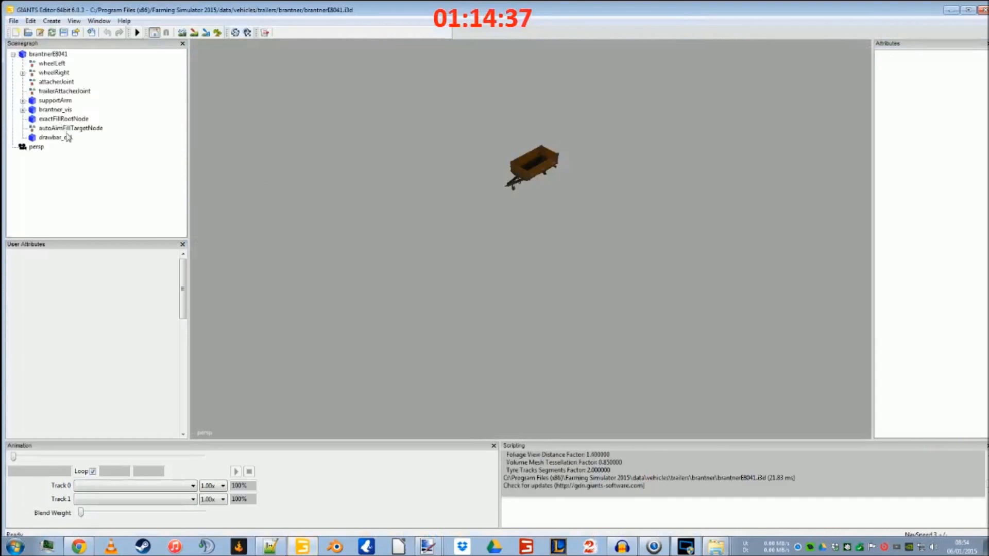
{"action": "left_click", "coordinate": [54, 110]}
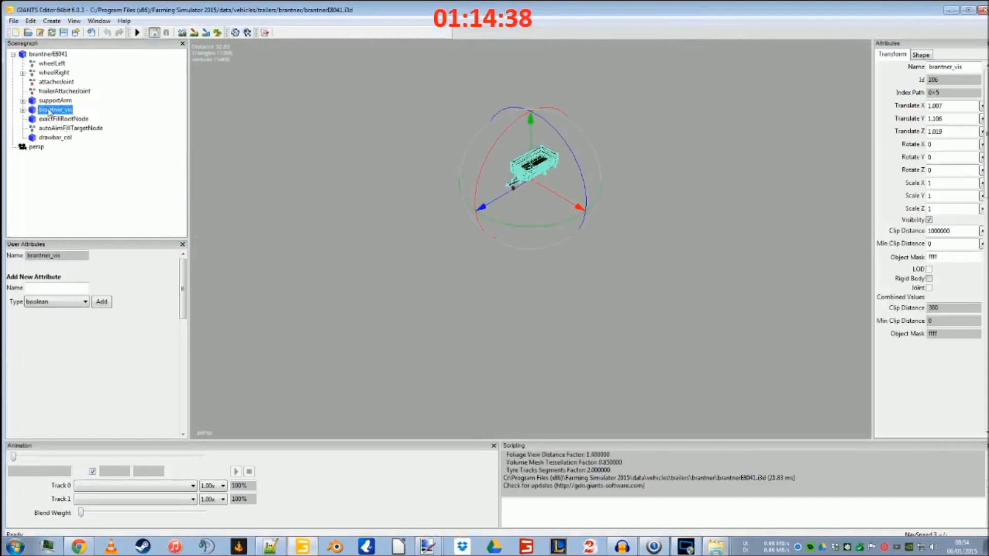
{"action": "left_click", "coordinate": [23, 109]}
{"action": "left_click", "coordinate": [53, 157]}
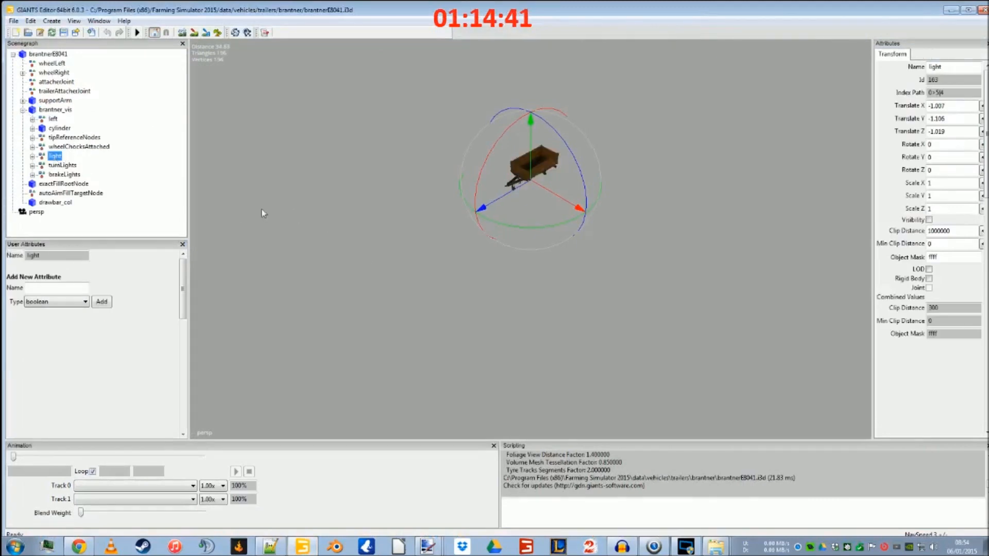
{"action": "right_click_drag", "start_coordinate": [395, 239], "coordinate": [428, 135], "text": "alt"}
{"action": "left_click_drag", "start_coordinate": [386, 206], "coordinate": [366, 259], "text": "alt"}
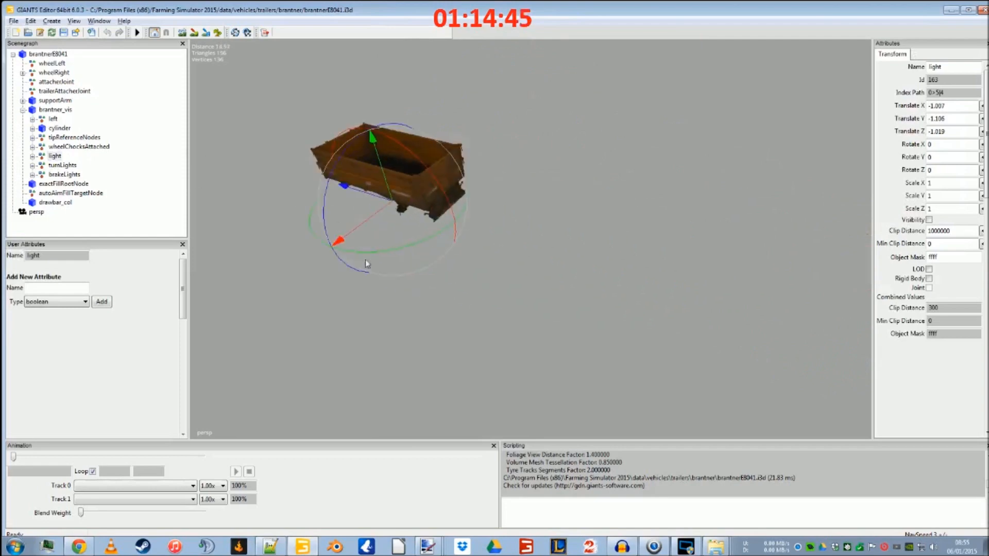
{"action": "right_click_drag", "start_coordinate": [366, 259], "coordinate": [408, 278], "text": "alt"}
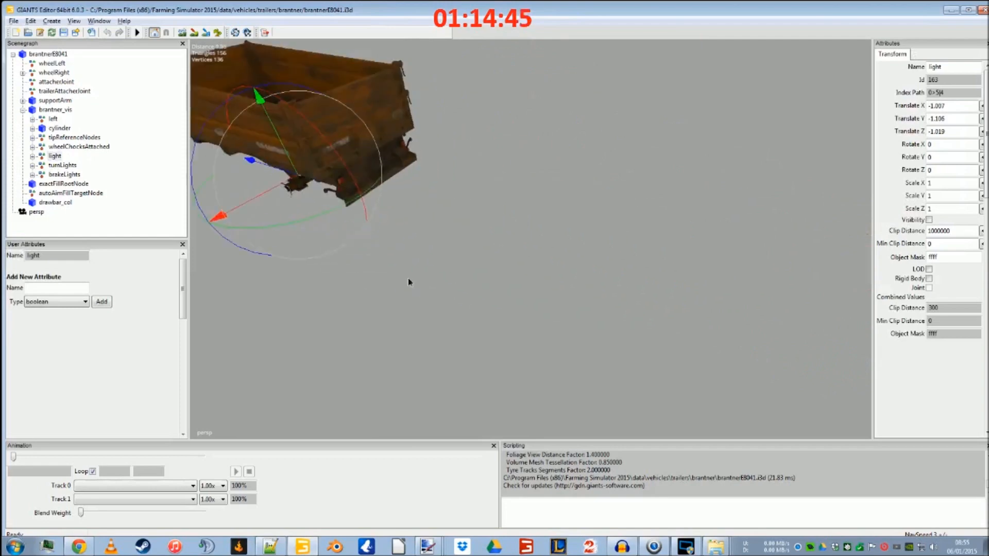
{"action": "left_click_drag", "start_coordinate": [407, 279], "coordinate": [270, 126], "text": "alt"}
{"action": "left_click_drag", "start_coordinate": [426, 178], "coordinate": [432, 243], "text": "alt"}
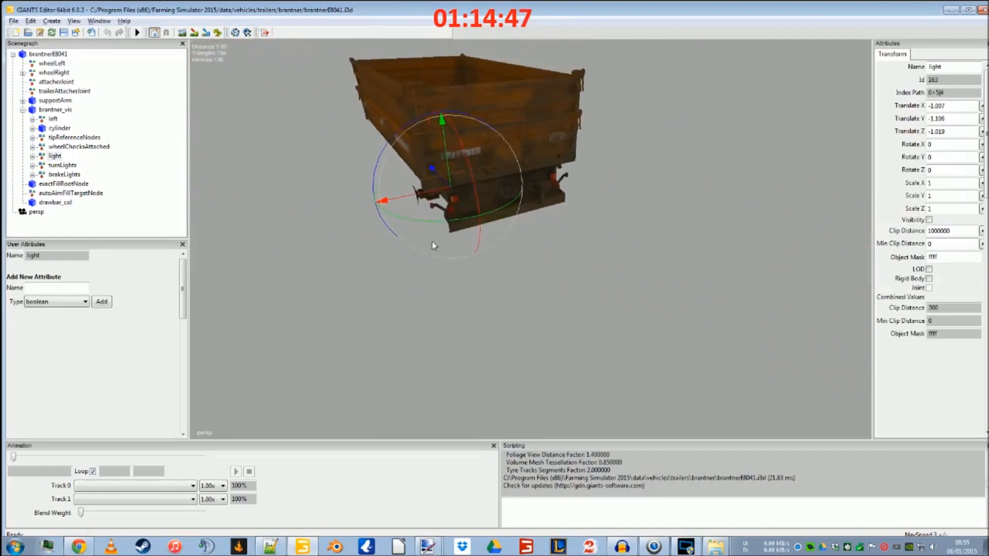
{"action": "right_click_drag", "start_coordinate": [432, 242], "coordinate": [428, 166], "text": "alt"}
{"action": "left_click_drag", "start_coordinate": [430, 170], "coordinate": [314, 92], "text": "alt"}
{"action": "middle_click_drag", "start_coordinate": [314, 92], "coordinate": [429, 167], "text": "alt"}
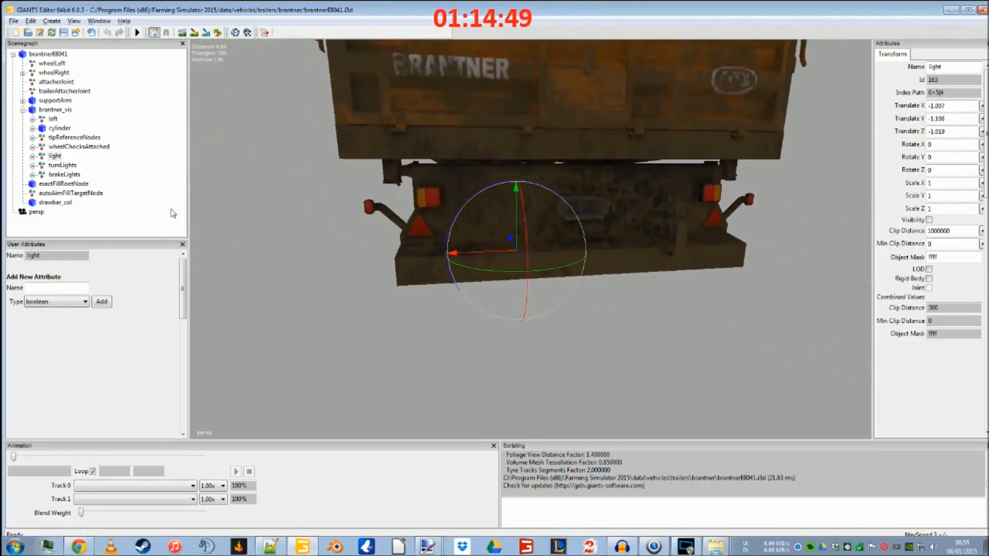
Step: Expand the light group and inspect lightStatic, coronaFrontLeft20, coronaFrontLeft19 and coronaBackRight1 on the trailer
{"action": "left_click", "coordinate": [32, 155]}
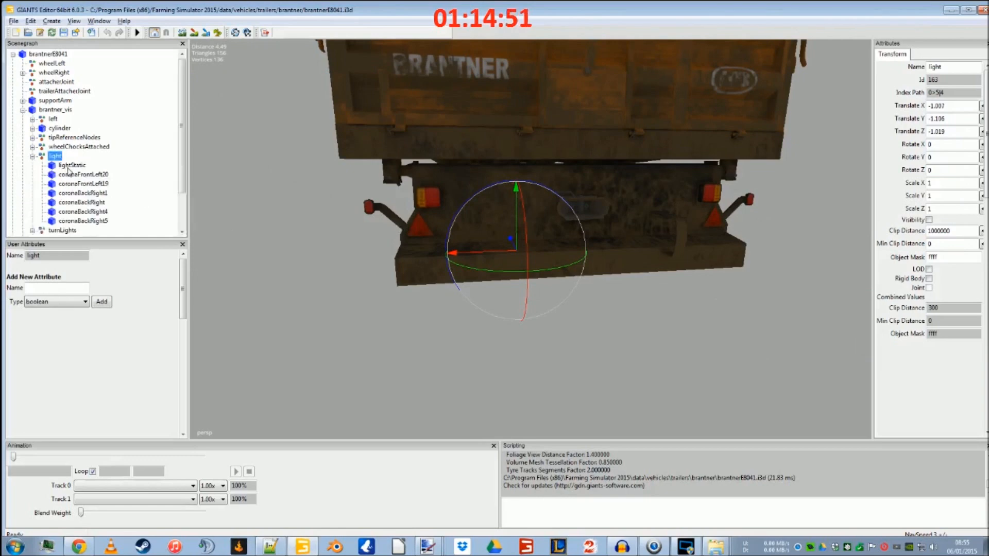
{"action": "left_click", "coordinate": [68, 166]}
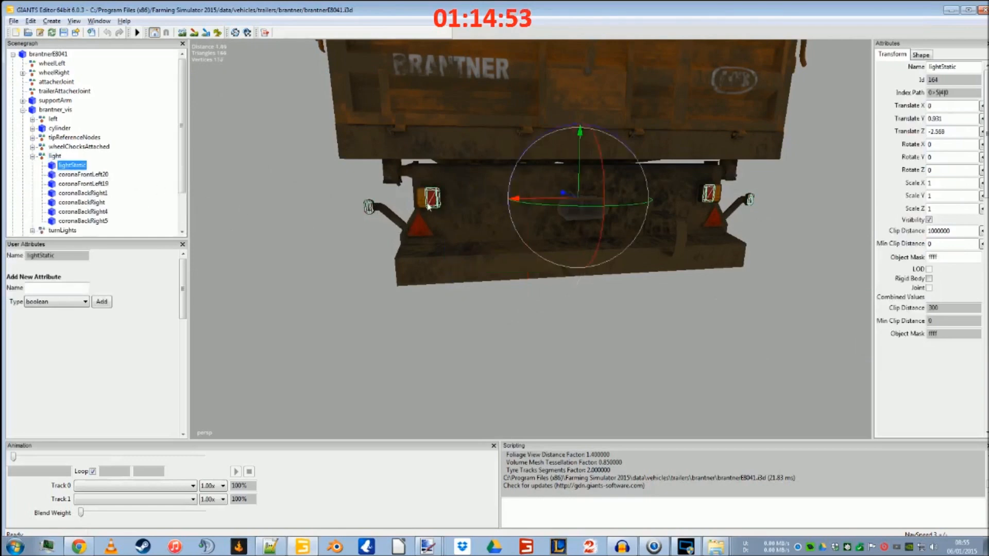
{"action": "left_click", "coordinate": [84, 176]}
{"action": "left_click", "coordinate": [84, 184]}
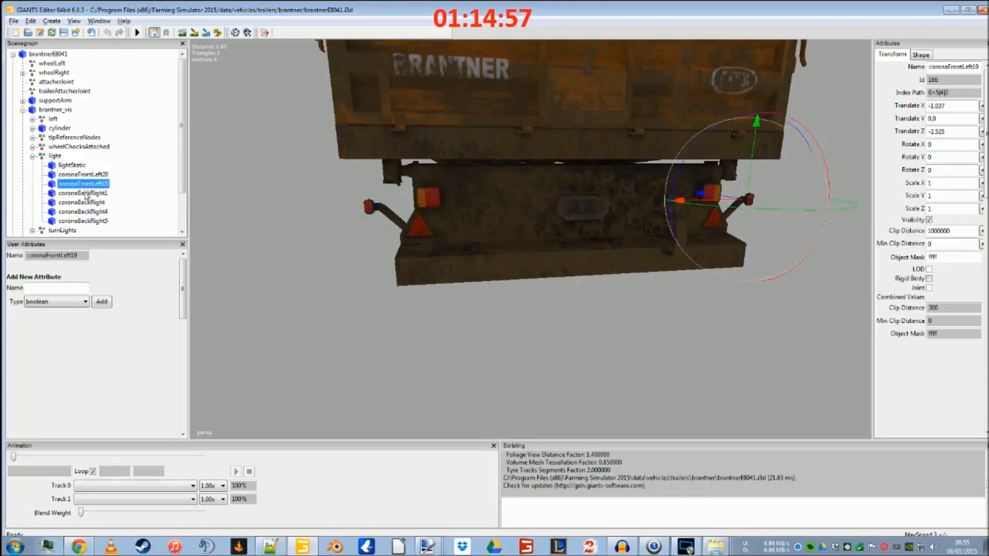
{"action": "left_click", "coordinate": [86, 193]}
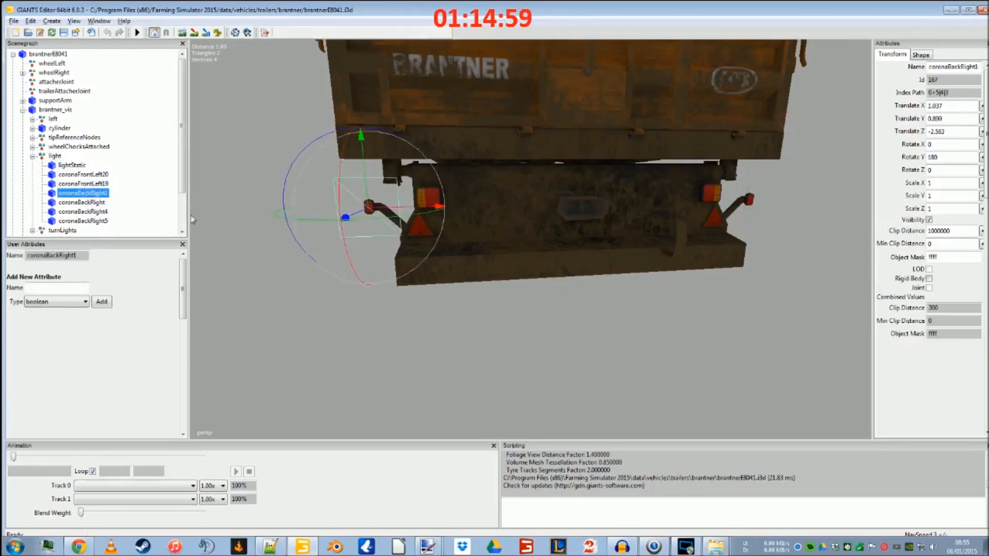
Step: Make the light group visible and delete its lightStatic, coronaFrontLeft20, coronaFrontLeft19, coronaBackRight1 and coronaBackRight objects
{"action": "left_click", "coordinate": [55, 155]}
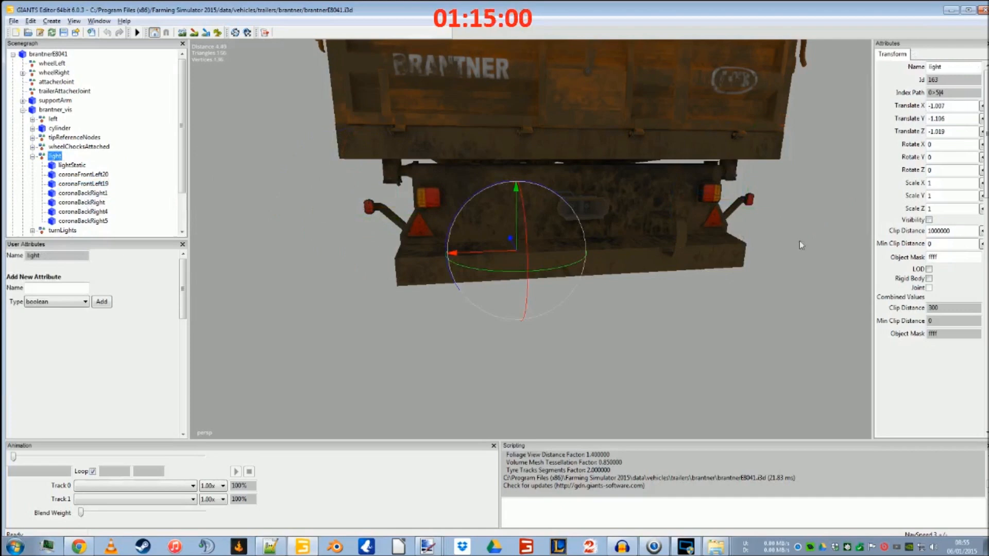
{"action": "left_click", "coordinate": [930, 220]}
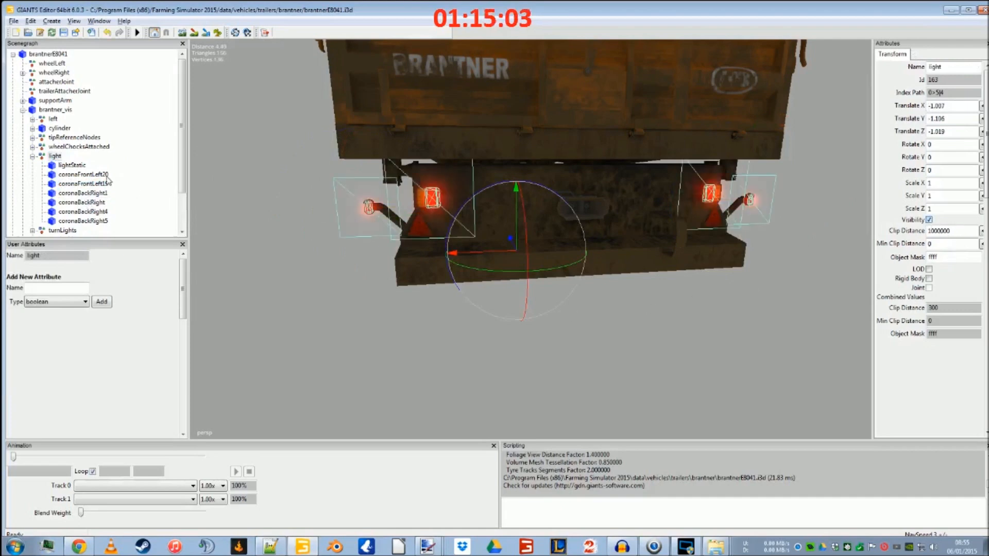
{"action": "left_click", "coordinate": [72, 165]}
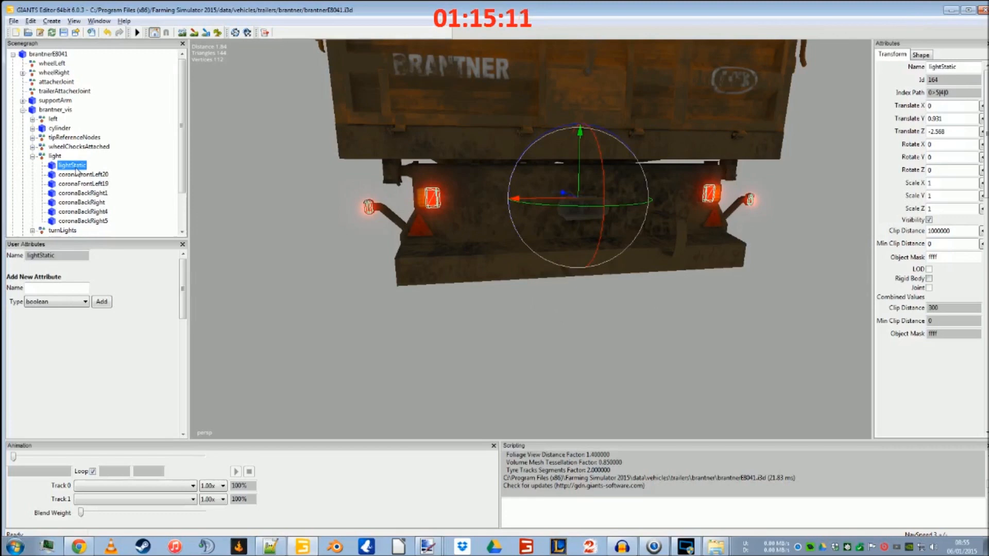
{"action": "key", "text": "Delete"}
{"action": "left_click", "coordinate": [76, 169]}
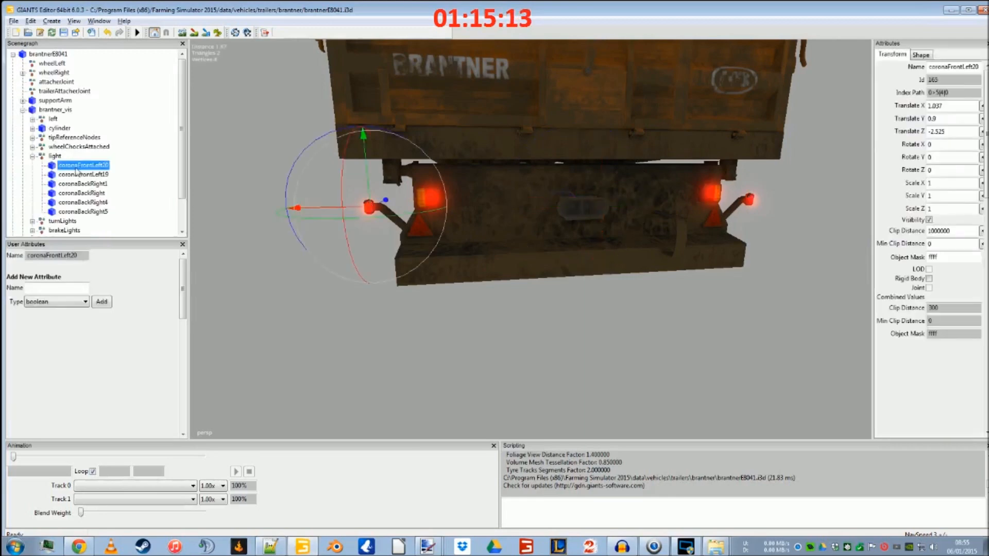
{"action": "key", "text": "Delete"}
{"action": "left_click", "coordinate": [76, 166]}
{"action": "key", "text": "Delete"}
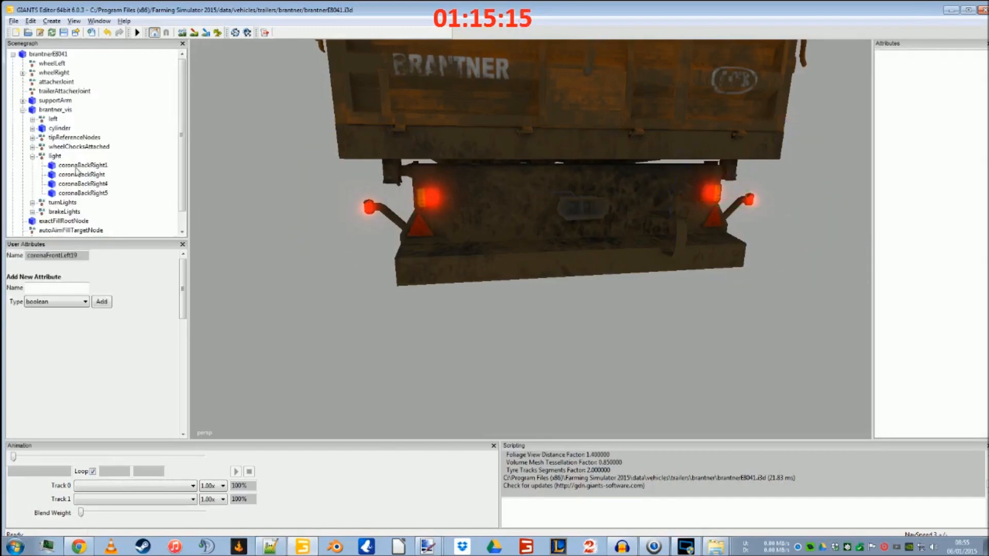
{"action": "left_click", "coordinate": [76, 168]}
{"action": "key", "text": "Delete"}
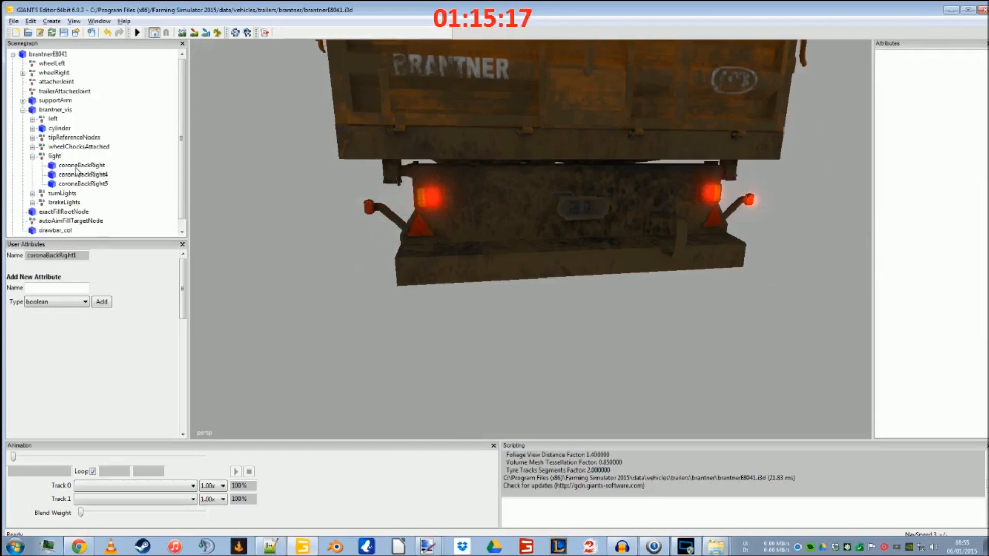
{"action": "left_click", "coordinate": [76, 167]}
{"action": "key", "text": "Delete"}
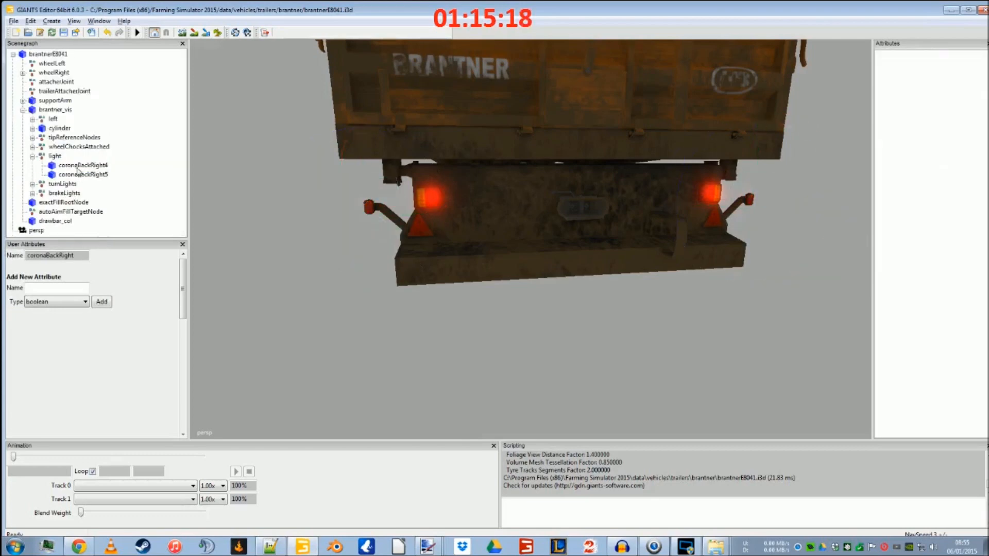
Step: Check which lamps the coronaBackRight4 and coronaBackRight5 objects belong to, and hide the light group
{"action": "left_click", "coordinate": [78, 167]}
{"action": "left_click", "coordinate": [85, 176]}
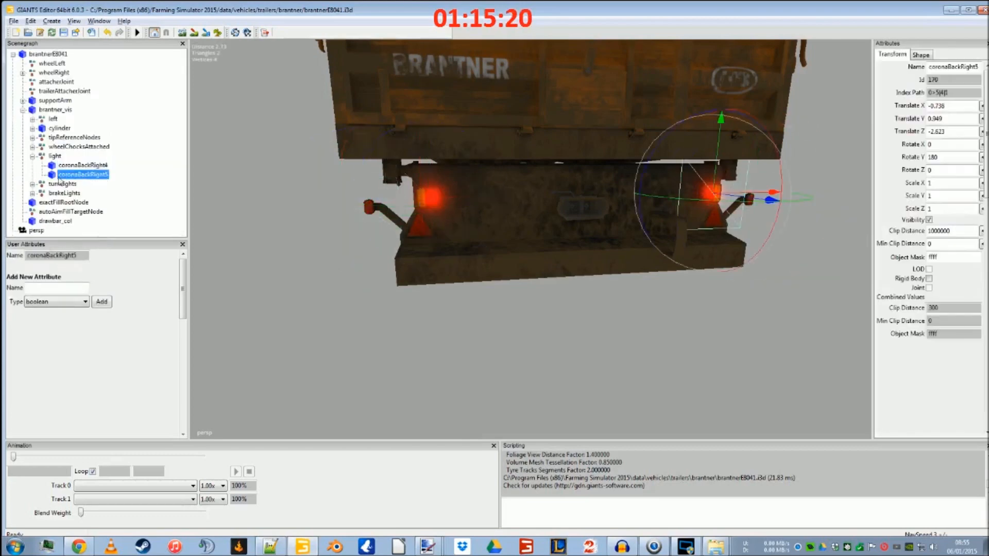
{"action": "left_click", "coordinate": [55, 156]}
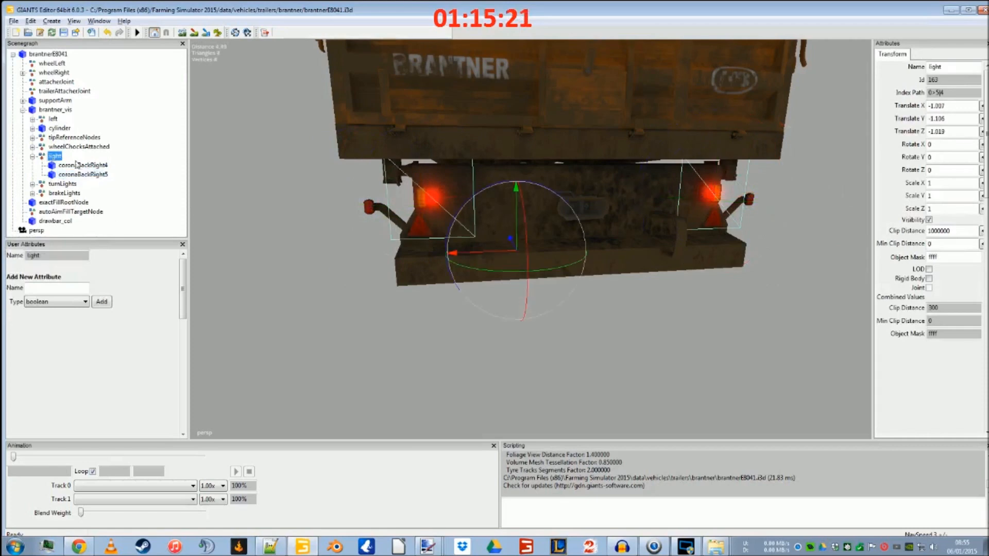
{"action": "left_click", "coordinate": [929, 220]}
Step: Delete turnLeftStatic and turnRightStatic from the turnLeft and turnRight groups under turnLights
{"action": "left_click", "coordinate": [55, 185]}
{"action": "left_click", "coordinate": [33, 184]}
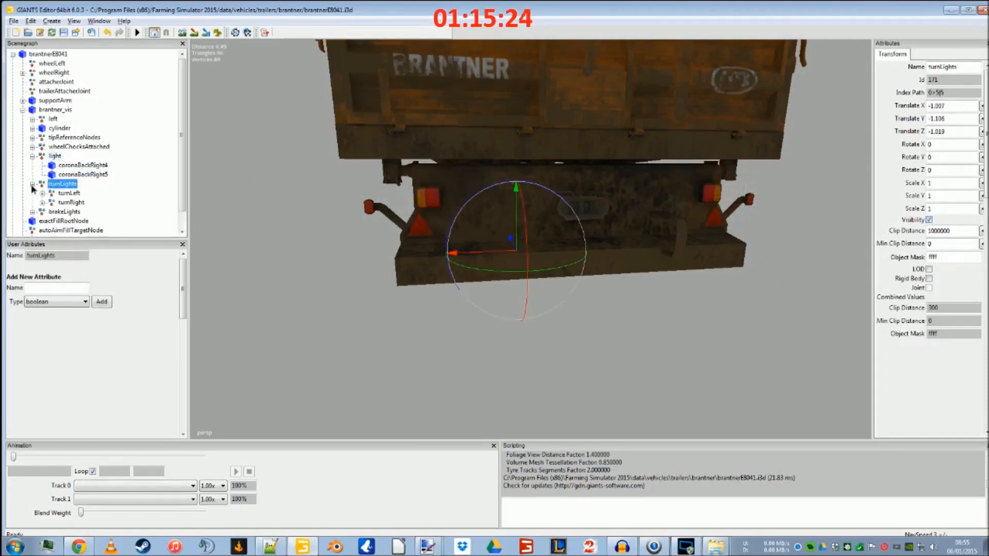
{"action": "left_click", "coordinate": [43, 193]}
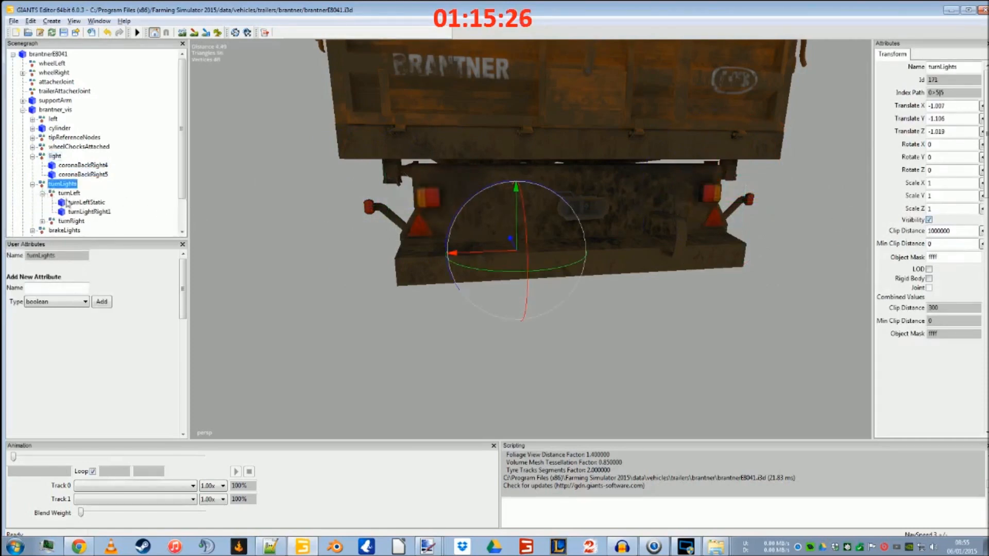
{"action": "left_click", "coordinate": [86, 203]}
{"action": "key", "text": "Delete"}
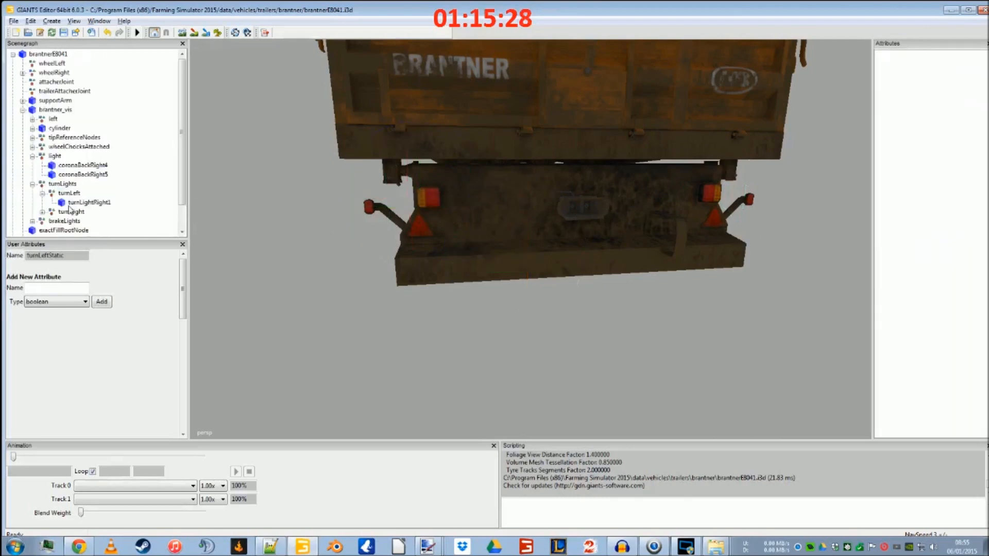
{"action": "left_click", "coordinate": [44, 213]}
{"action": "left_click", "coordinate": [71, 222]}
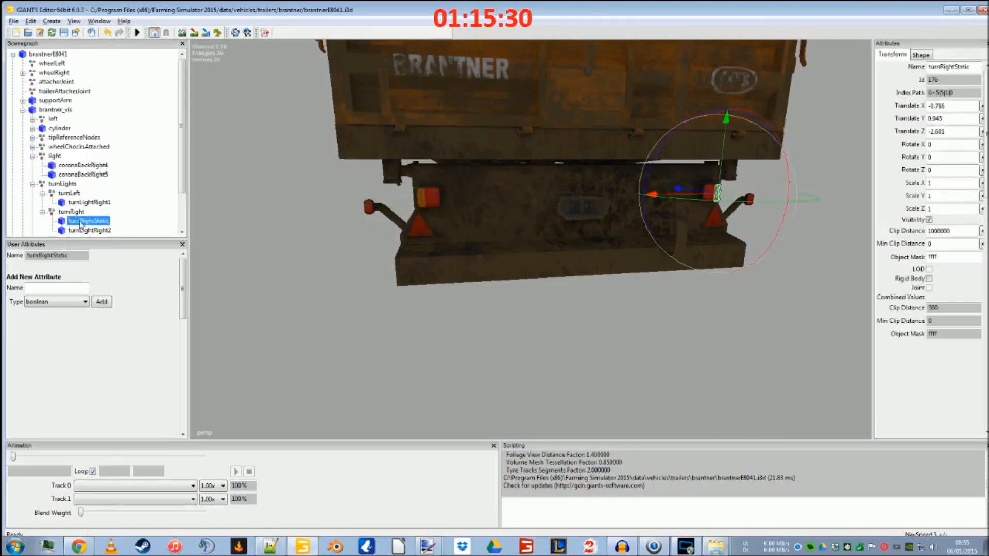
{"action": "key", "text": "Delete"}
Step: Toggle the visibility of the turnLights and turnLeft groups to preview the turn signal corona on the trailer's rear
{"action": "scroll", "coordinate": [182, 161], "scroll_direction": "down", "scroll_amount": 1}
{"action": "scroll", "coordinate": [181, 161], "scroll_direction": "down", "scroll_amount": 1}
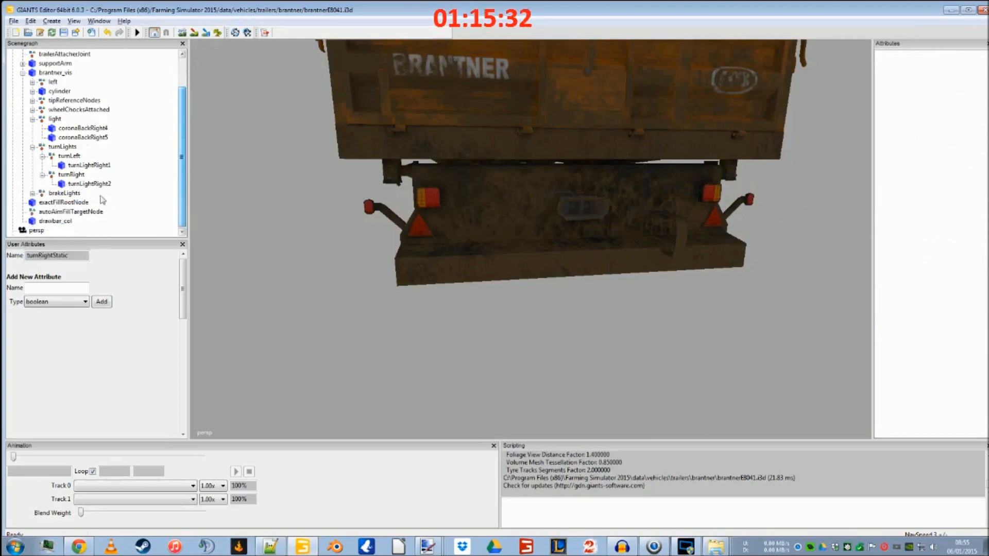
{"action": "left_click", "coordinate": [62, 147]}
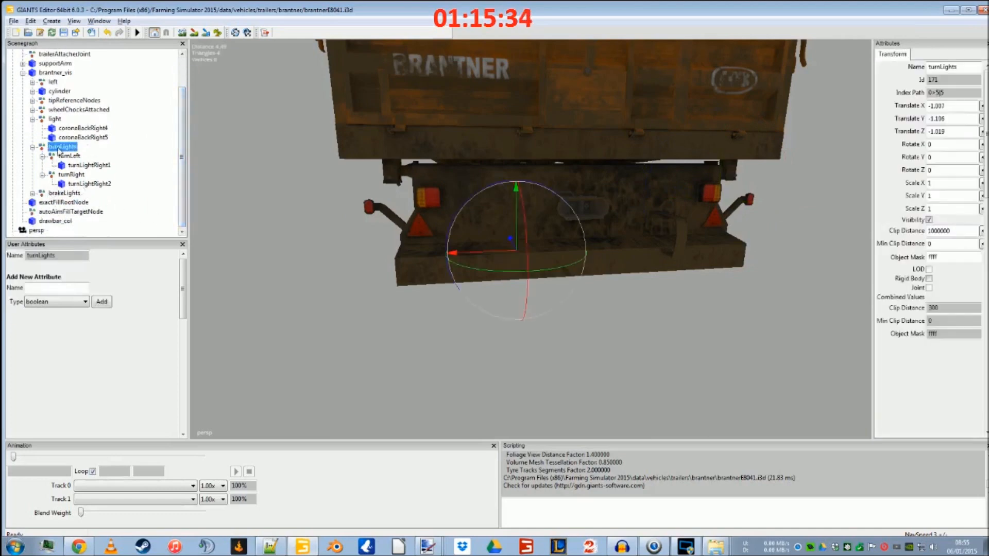
{"action": "left_click", "coordinate": [931, 221]}
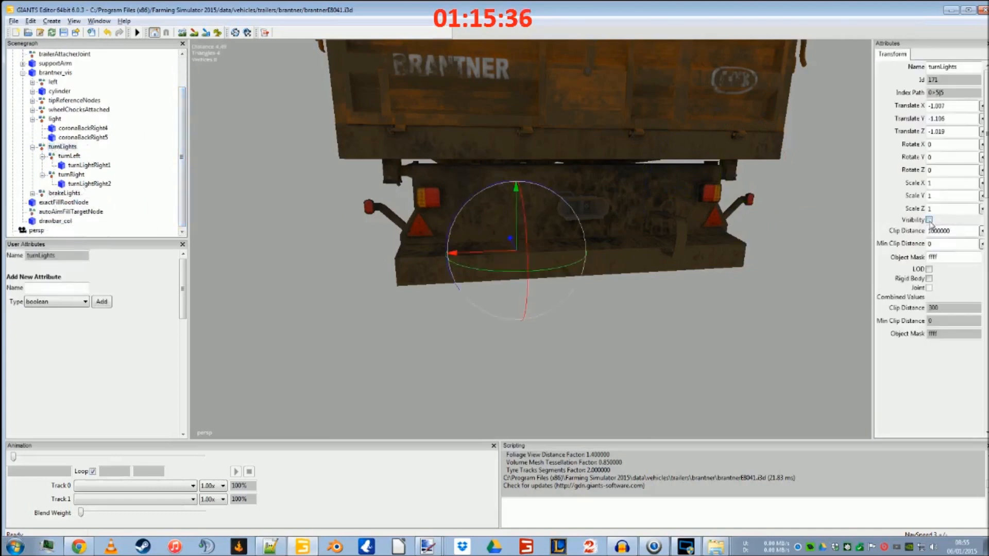
{"action": "left_click", "coordinate": [62, 156]}
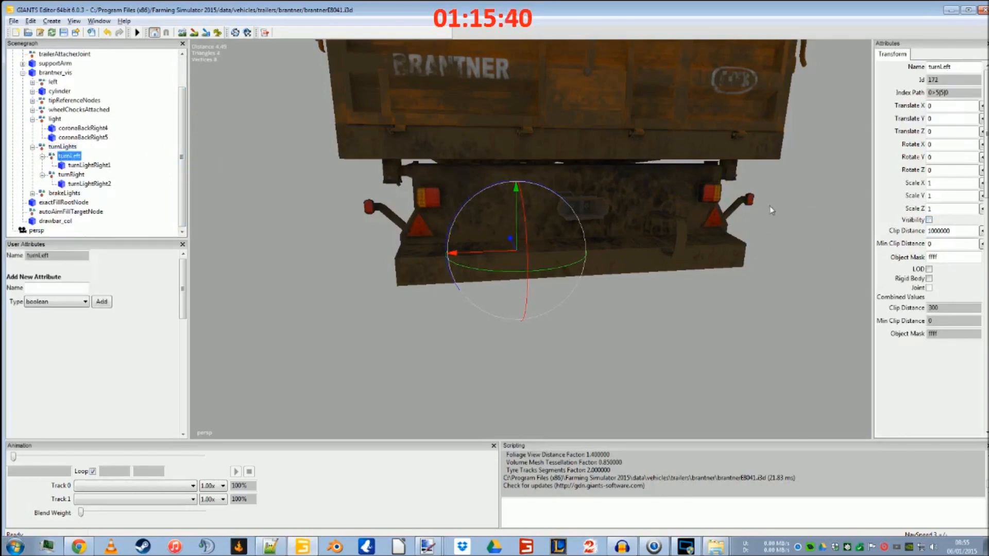
{"action": "left_click", "coordinate": [929, 220]}
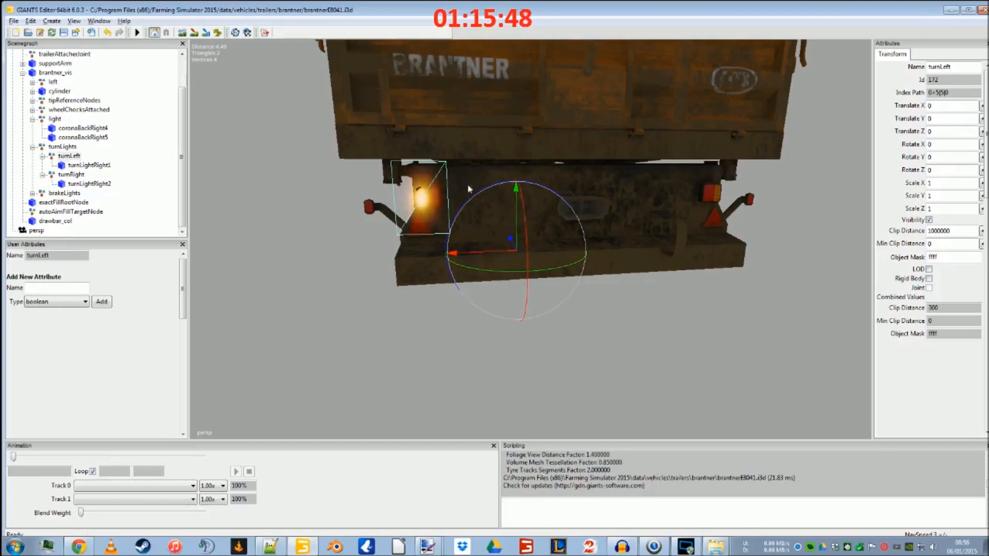
{"action": "left_click", "coordinate": [65, 177]}
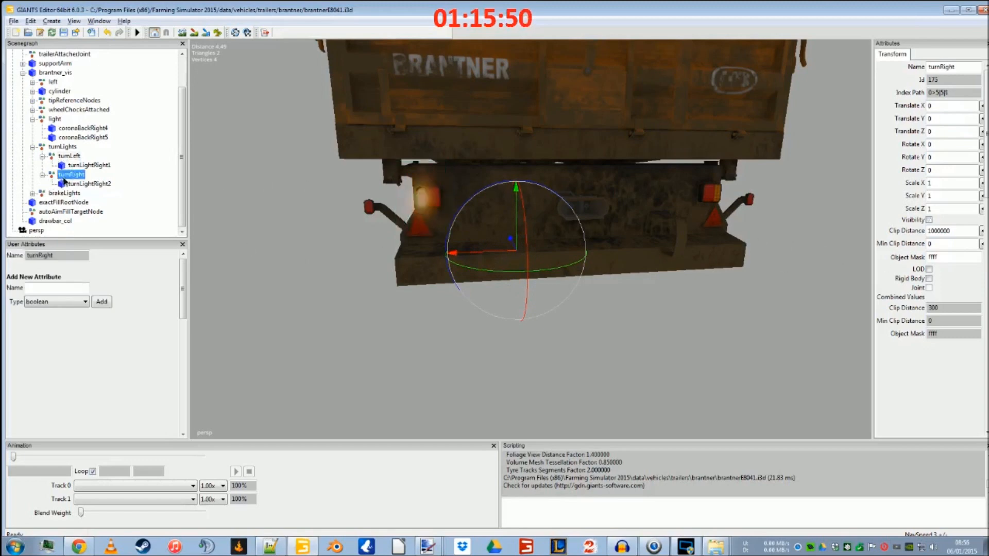
{"action": "left_click", "coordinate": [69, 156]}
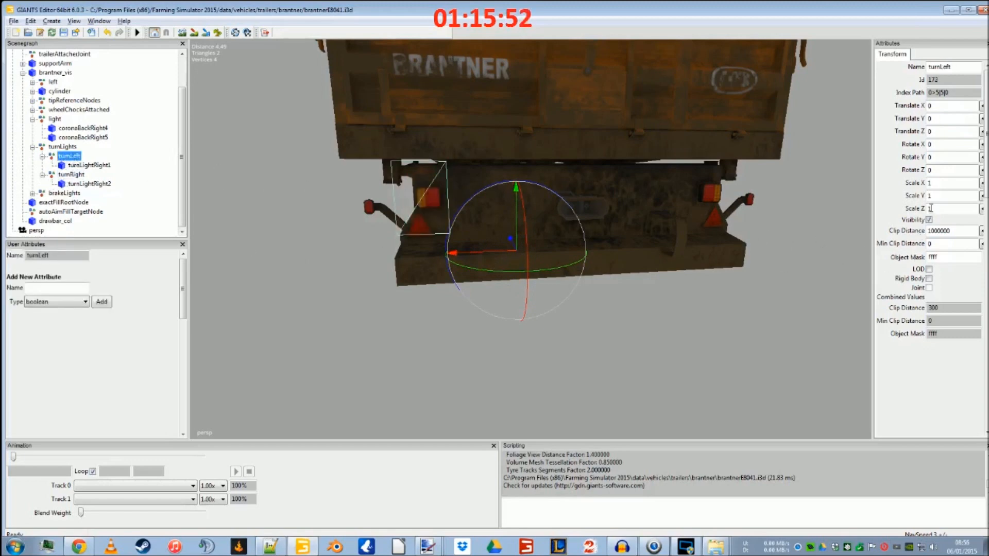
{"action": "left_click", "coordinate": [62, 147]}
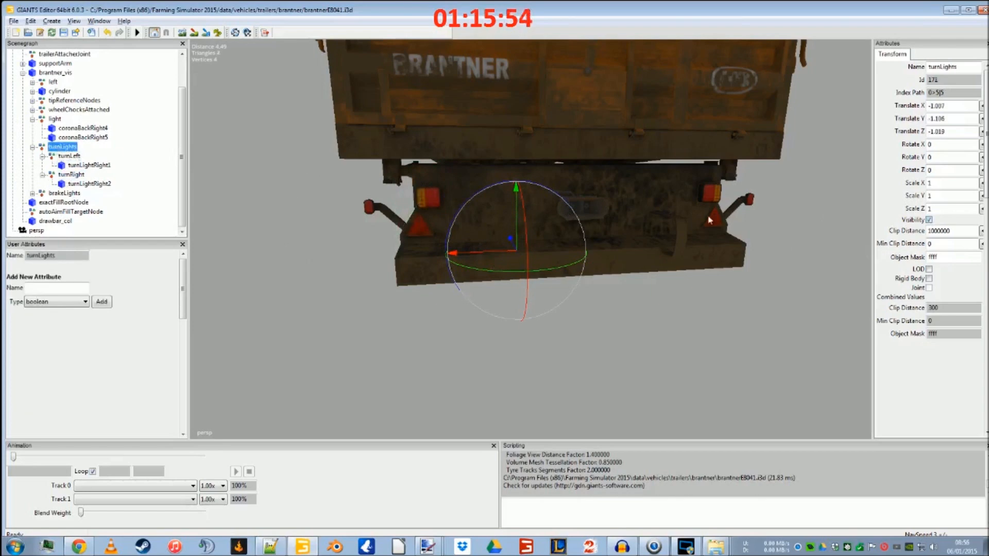
{"action": "left_click", "coordinate": [929, 220]}
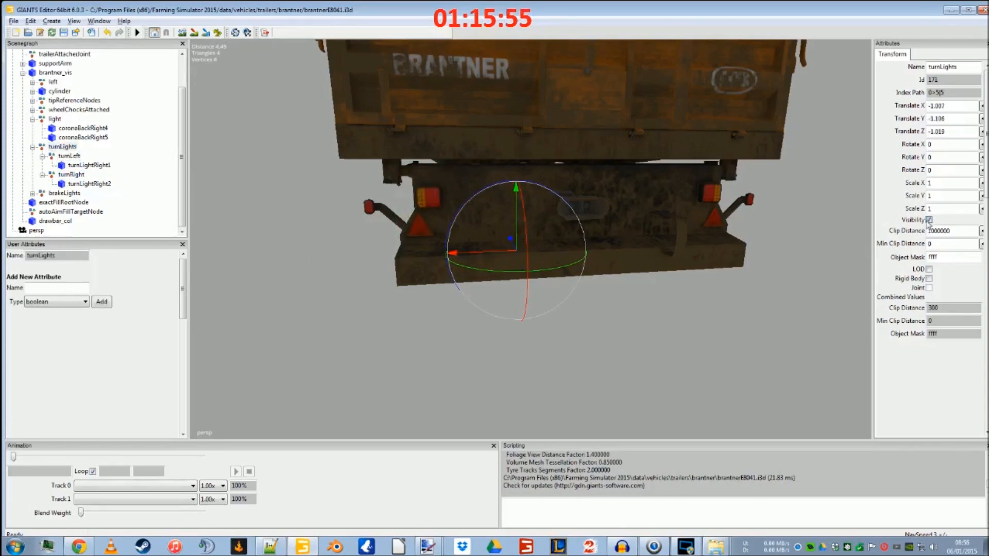
Step: Preview the brakeLights group by switching its visibility on and off, and delete its brakeStatic object
{"action": "left_click", "coordinate": [61, 193]}
{"action": "left_click", "coordinate": [930, 220]}
{"action": "left_click", "coordinate": [930, 220]}
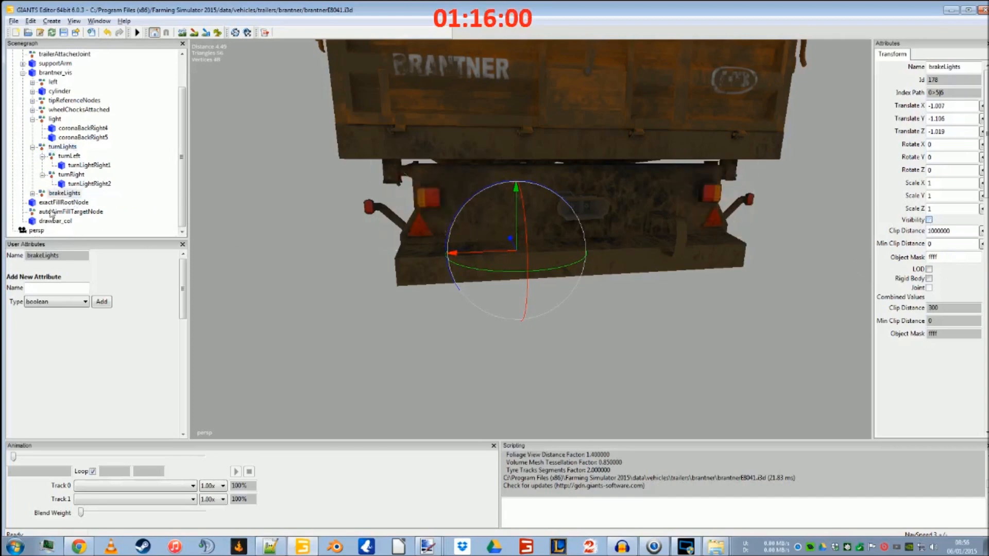
{"action": "left_click", "coordinate": [33, 193]}
{"action": "left_click", "coordinate": [75, 203]}
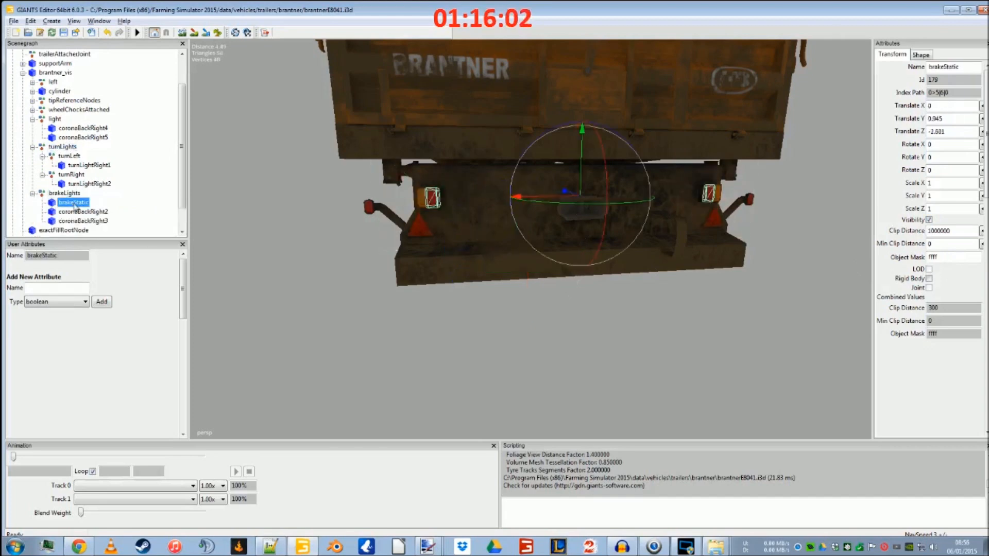
{"action": "key", "text": "Delete"}
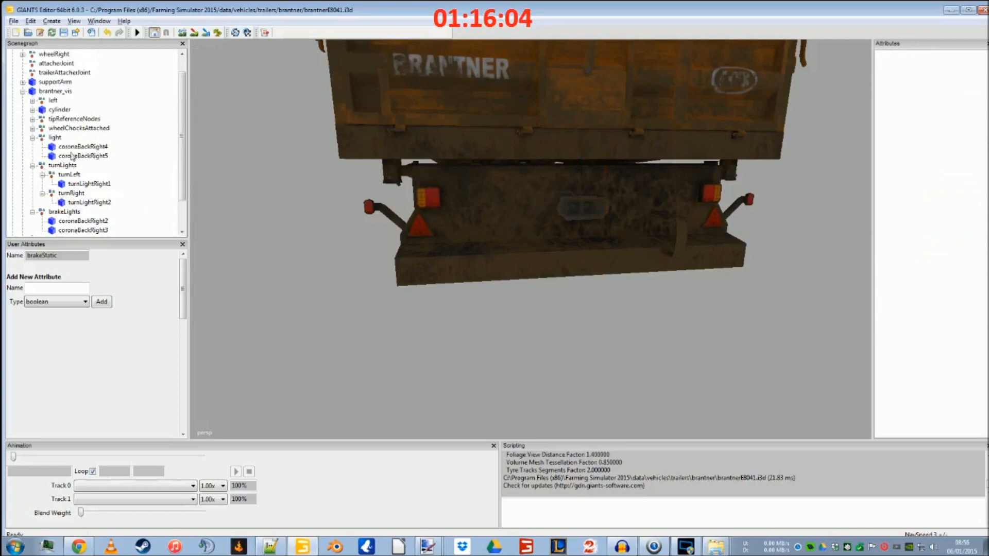
Step: Collapse the light, turnLights and brakeLights groups under brantner_vis and select all three together
{"action": "left_click", "coordinate": [55, 139]}
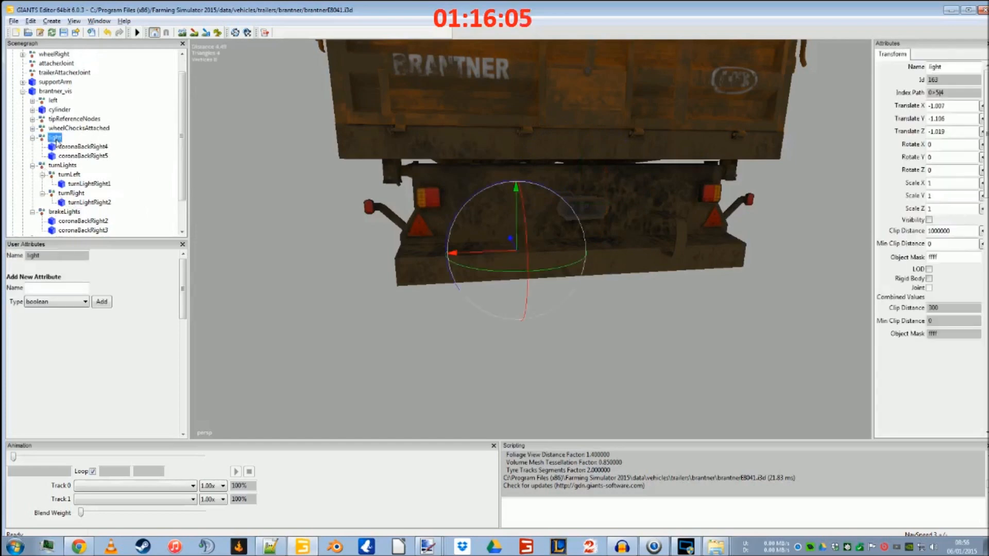
{"action": "left_click", "coordinate": [64, 166], "text": "shift"}
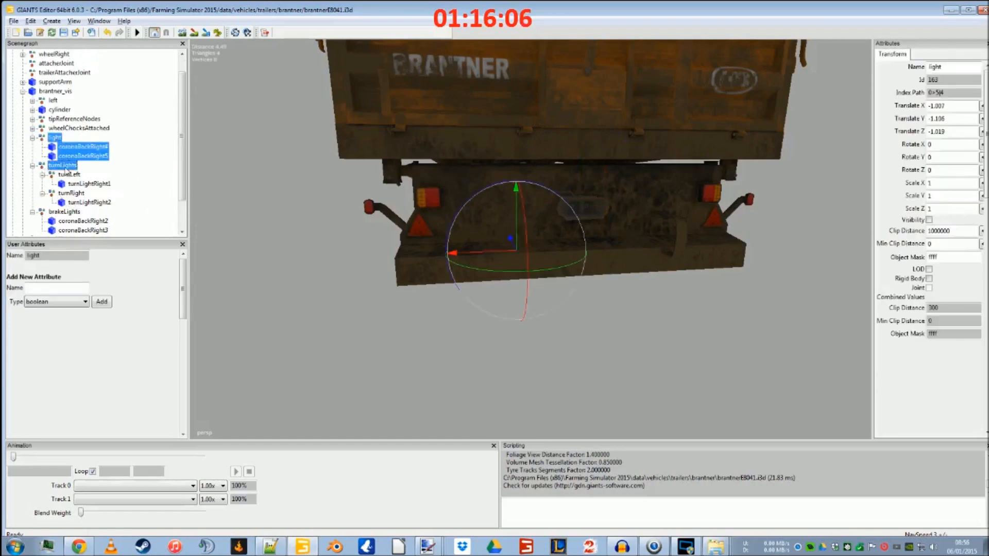
{"action": "left_click", "coordinate": [32, 138]}
{"action": "left_click", "coordinate": [32, 148]}
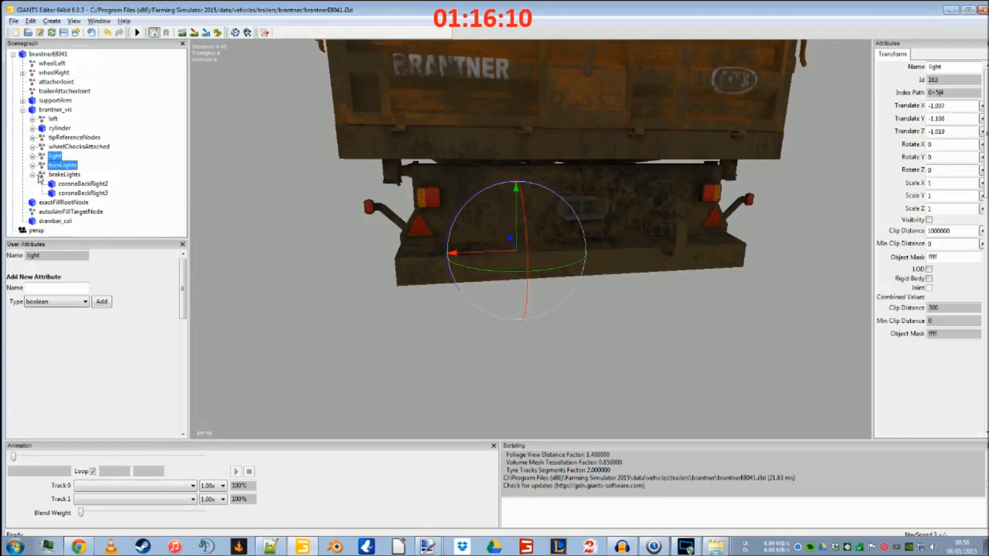
{"action": "left_click", "coordinate": [32, 174]}
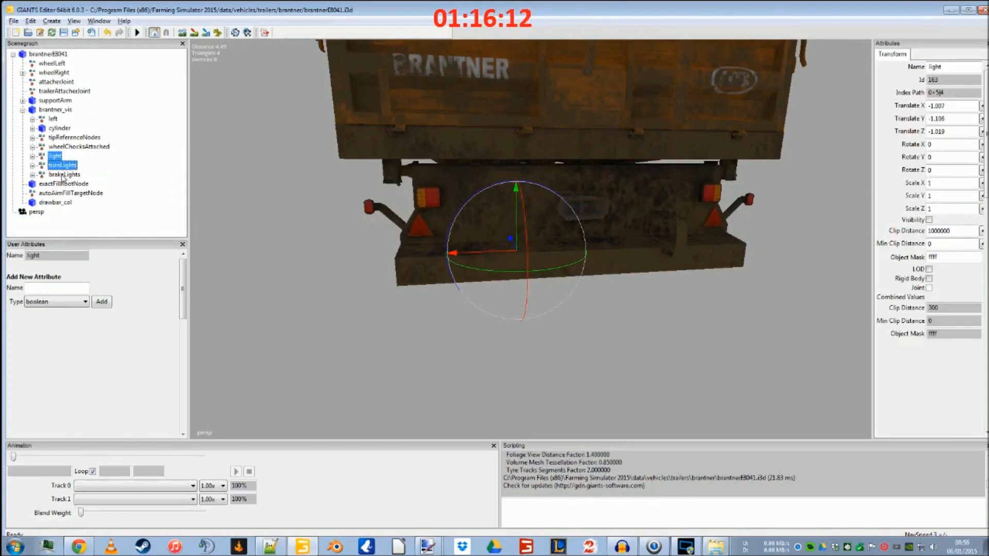
{"action": "left_click", "coordinate": [55, 156]}
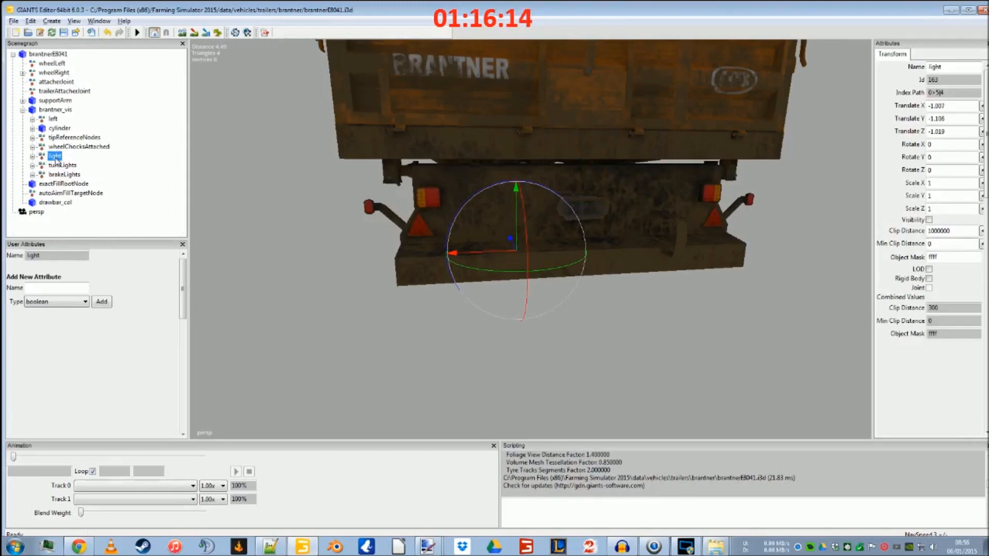
{"action": "left_click", "coordinate": [71, 174], "text": "shift"}
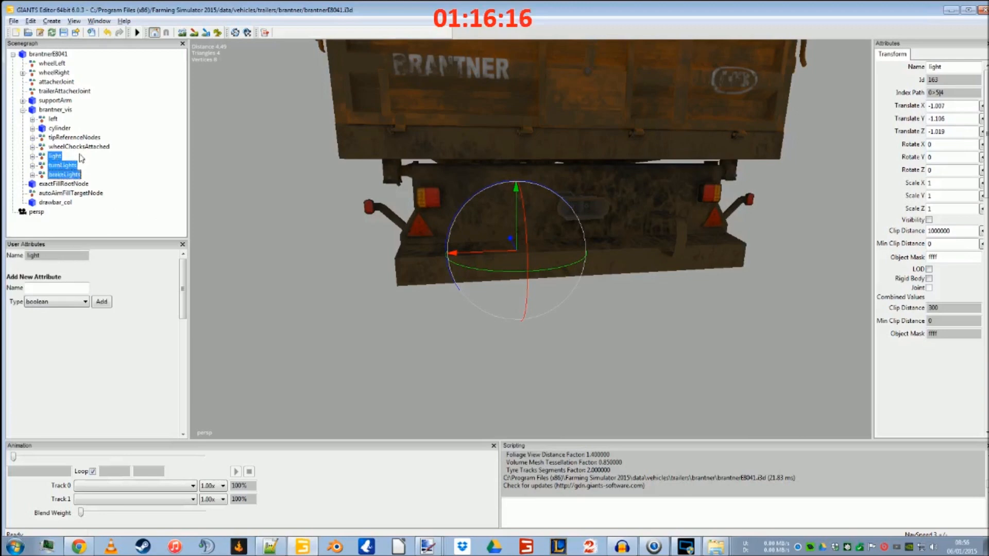
Step: Export the selected light groups as an i3D file named lights into the youtube_trailer mod folder
{"action": "left_click", "coordinate": [13, 21]}
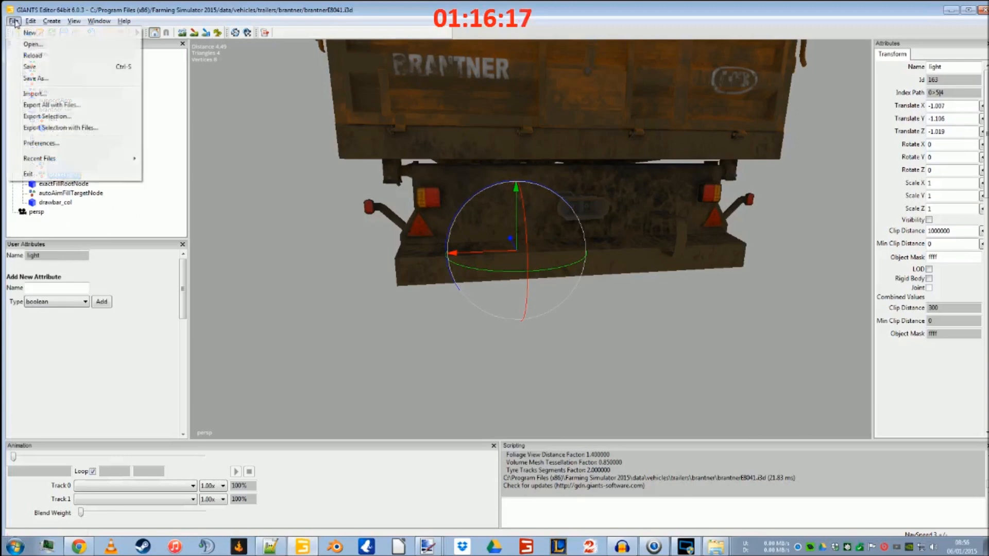
{"action": "left_click", "coordinate": [51, 118]}
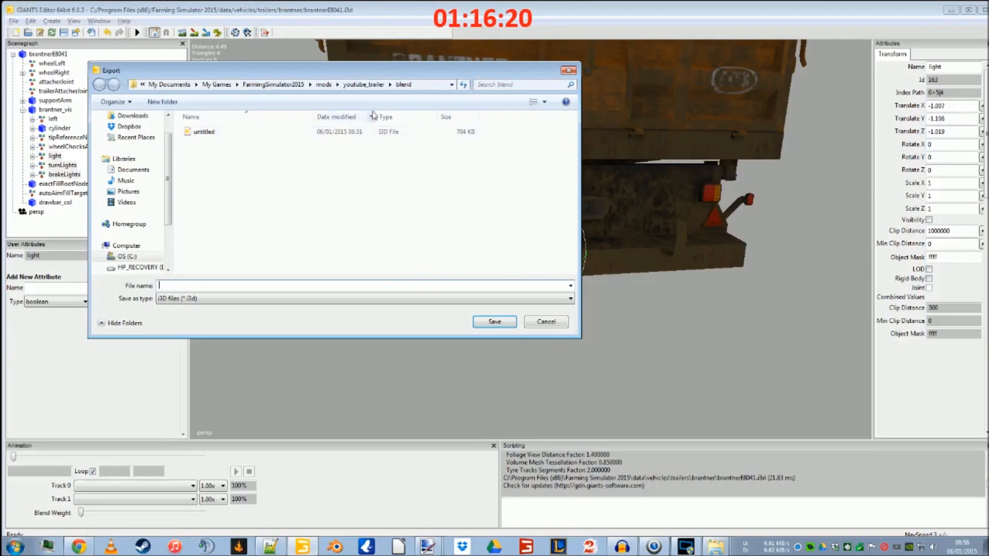
{"action": "left_click", "coordinate": [364, 85]}
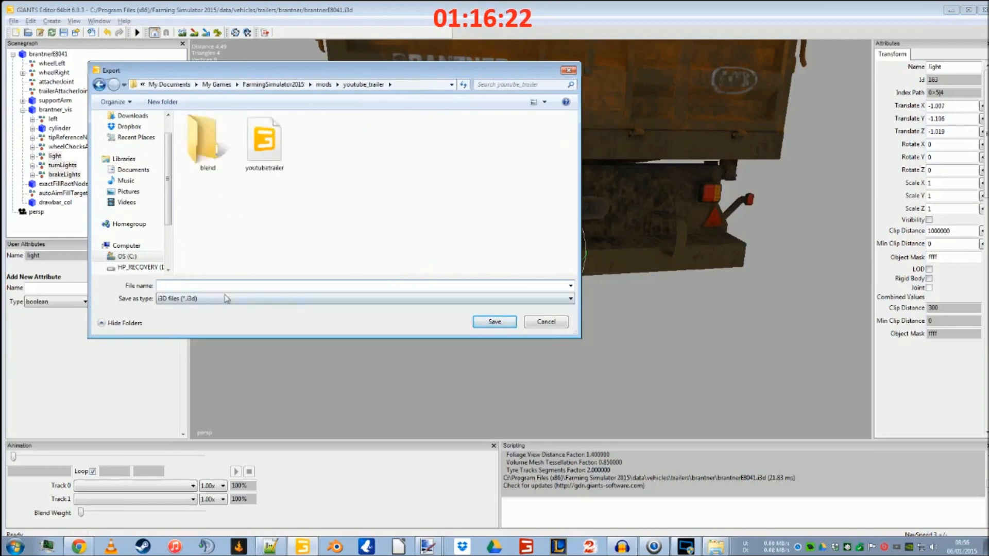
{"action": "type", "text": "lights"}
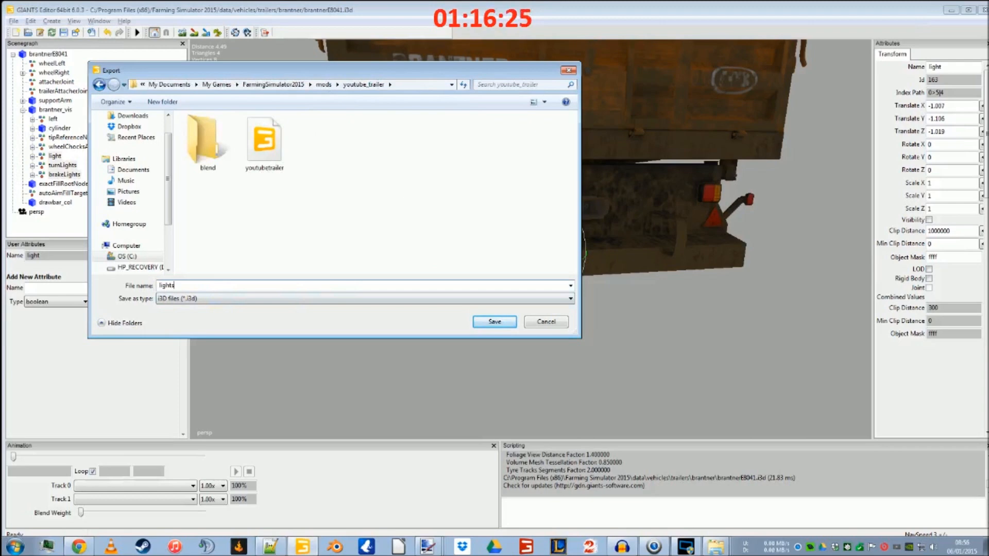
{"action": "left_click", "coordinate": [492, 322]}
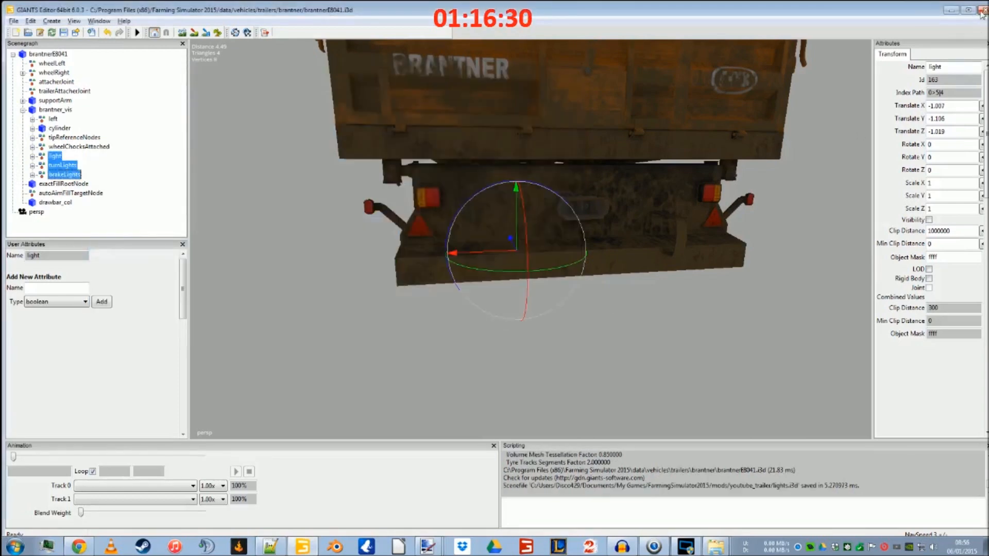
Step: Close the Brantner scene in GIANTS Editor and open the lights i3D file from the youtube_trailer folder in Notepad++
{"action": "left_click", "coordinate": [982, 10]}
{"action": "left_click", "coordinate": [590, 280]}
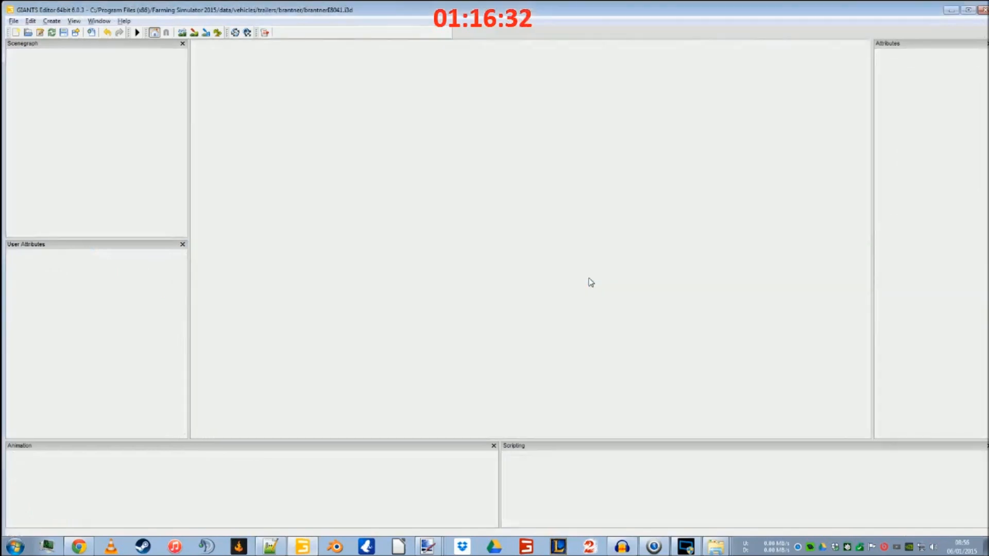
{"action": "left_click", "coordinate": [698, 41]}
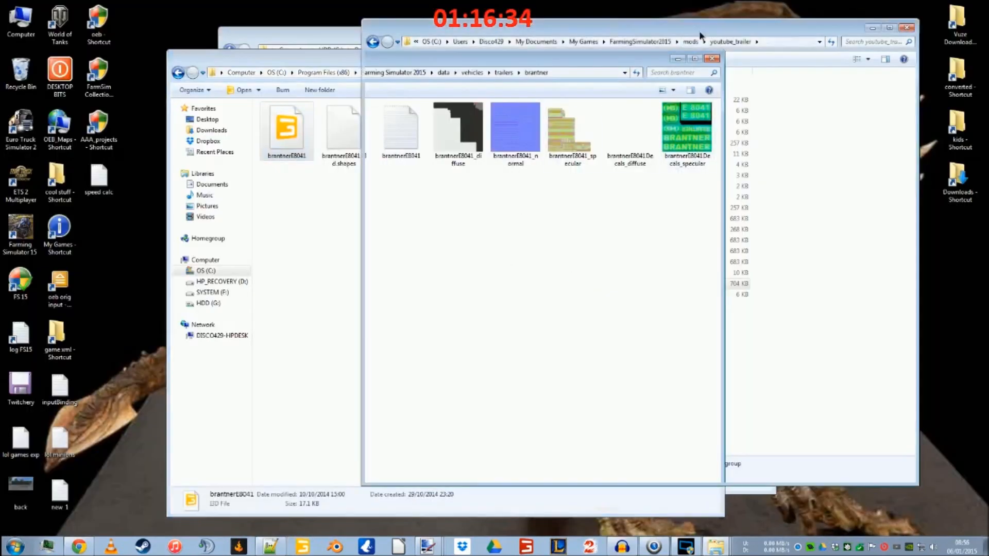
{"action": "right_click", "coordinate": [475, 176]}
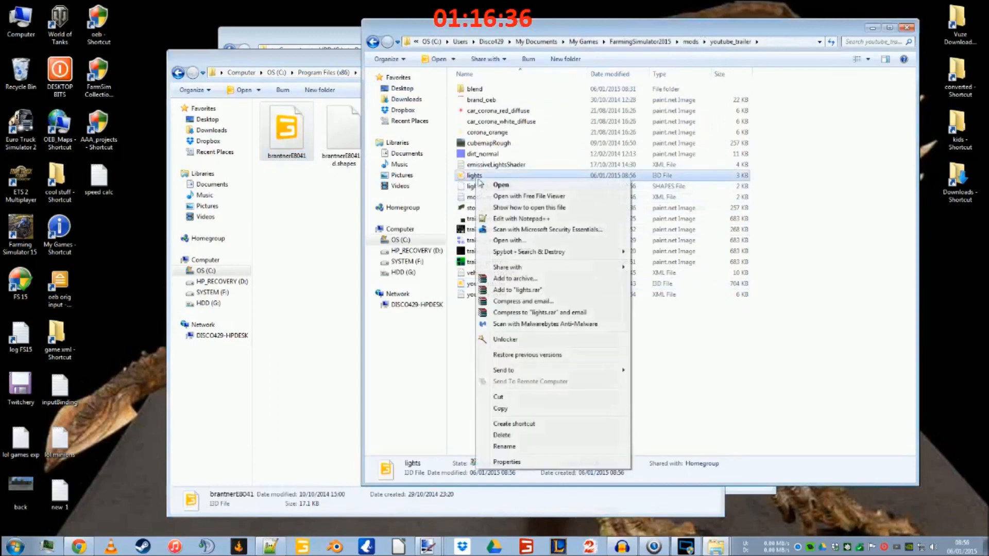
{"action": "left_click", "coordinate": [513, 216]}
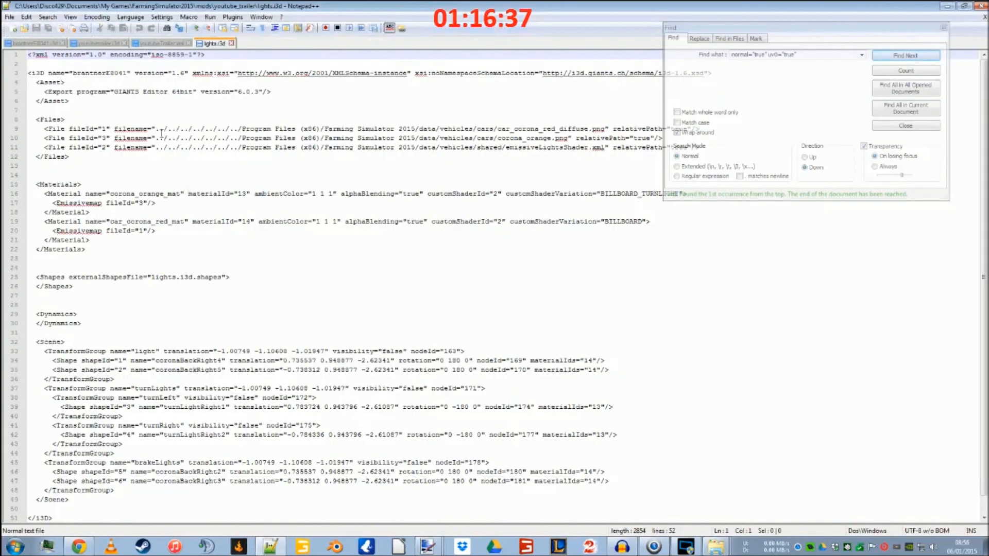
Step: Strip the folder paths from the three File entries in lights.i3d, keeping only car_corona_red_diffuse.png, corona_orange.png and emissiveLightsShader.xml
{"action": "left_click", "coordinate": [156, 130]}
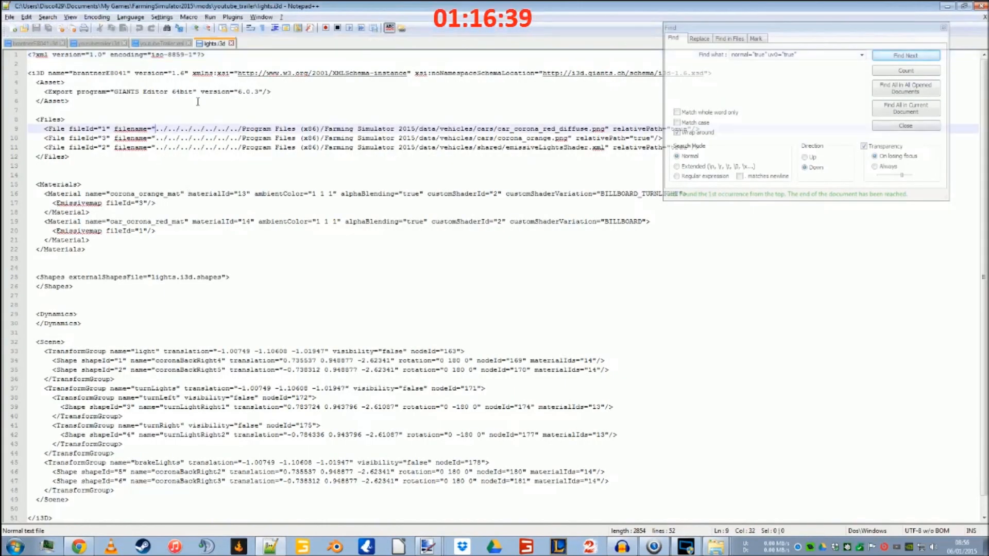
{"action": "key", "text": "alt+shift+Down"}
{"action": "key", "text": "alt+shift+Down"}
{"action": "key", "text": "alt+shift+Right"}
{"action": "key", "text": "alt+shift+Right"}
{"action": "key", "text": "alt+shift+Right"}
{"action": "key", "text": "alt+shift+Right"}
{"action": "key", "text": "alt+shift+Right"}
{"action": "key", "text": "alt+shift+Right"}
{"action": "key", "text": "alt+shift+Right"}
{"action": "key", "text": "alt+shift+Right"}
{"action": "key", "text": "alt+shift+Right"}
{"action": "key", "text": "alt+shift+Right"}
{"action": "key", "text": "alt+shift+Right"}
{"action": "key", "text": "alt+shift+Right"}
{"action": "key", "text": "alt+shift+Right"}
{"action": "key", "text": "alt+shift+Right"}
{"action": "key", "text": "alt+shift+Right"}
{"action": "key", "text": "alt+shift+Right"}
{"action": "key", "text": "alt+shift+Right"}
{"action": "key", "text": "alt+shift+Right"}
{"action": "key", "text": "alt+shift+Right"}
{"action": "key", "text": "alt+shift+Right"}
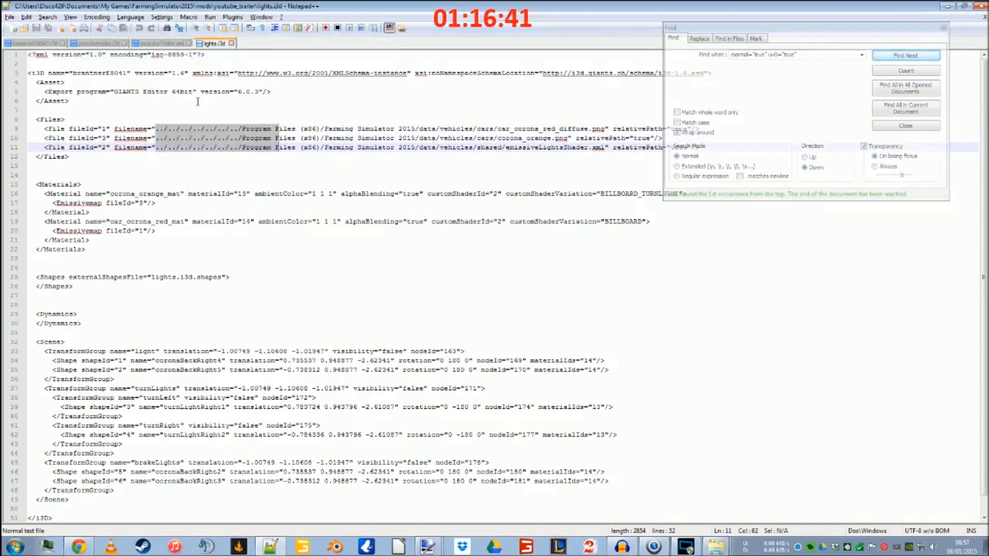
{"action": "key", "text": "alt+shift+Right"}
{"action": "key", "text": "alt+shift+Right"}
{"action": "key", "text": "alt+shift+Right"}
{"action": "key", "text": "alt+shift+Right"}
{"action": "key", "text": "alt+shift+Right"}
{"action": "key", "text": "alt+shift+Right"}
{"action": "key", "text": "alt+shift+Right"}
{"action": "key", "text": "alt+shift+Right"}
{"action": "key", "text": "alt+shift+Right"}
{"action": "key", "text": "alt+shift+Right"}
{"action": "key", "text": "alt+shift+Right"}
{"action": "key", "text": "alt+shift+Right"}
{"action": "key", "text": "alt+shift+Right"}
{"action": "key", "text": "alt+shift+Right"}
{"action": "key", "text": "alt+shift+Right"}
{"action": "key", "text": "alt+shift+Right"}
{"action": "key", "text": "alt+shift+Right"}
{"action": "key", "text": "alt+shift+Right"}
{"action": "key", "text": "alt+shift+Right"}
{"action": "key", "text": "alt+shift+Right"}
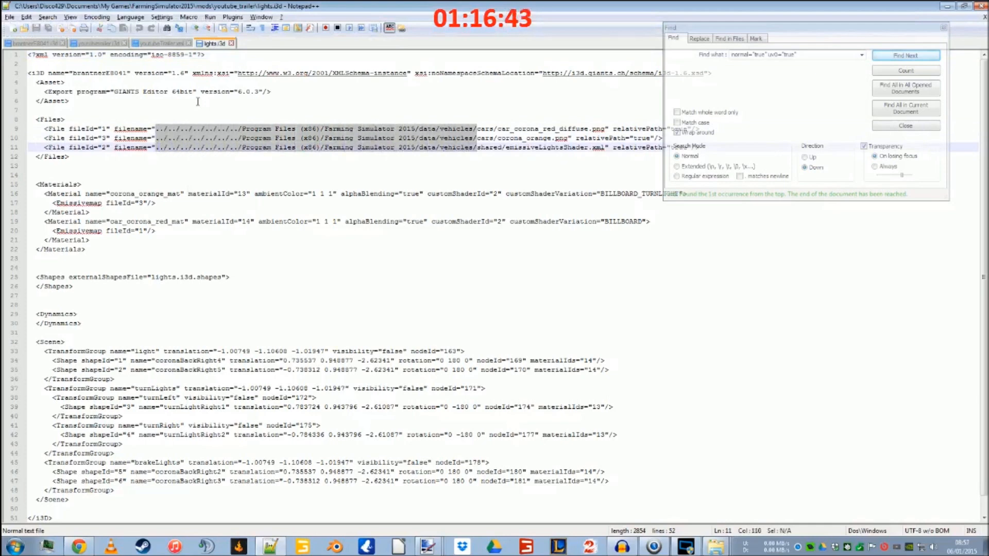
{"action": "key", "text": "alt+shift+Right"}
{"action": "key", "text": "alt+shift+Right"}
{"action": "key", "text": "alt+shift+Right"}
{"action": "key", "text": "alt+shift+Right"}
{"action": "key", "text": "alt+shift+Right"}
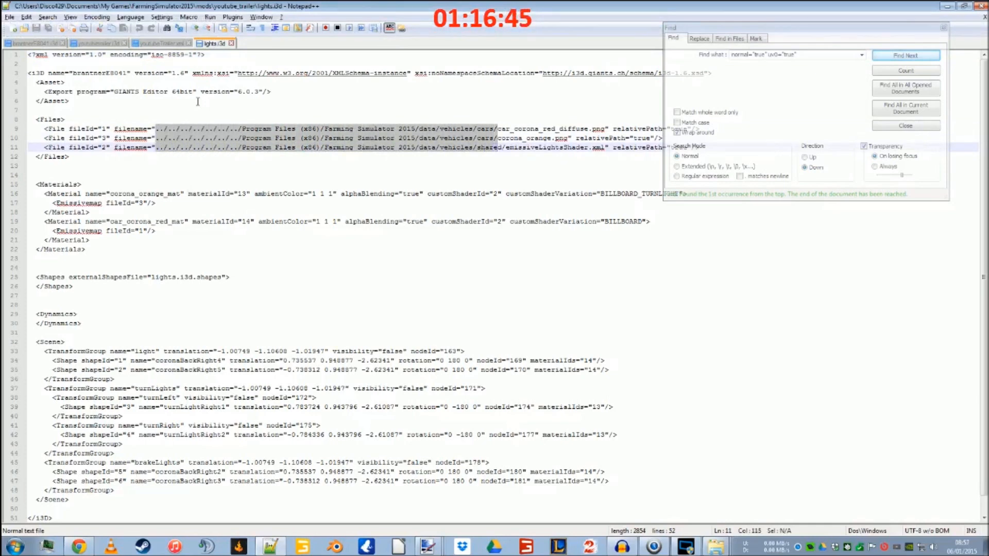
{"action": "key", "text": "Delete"}
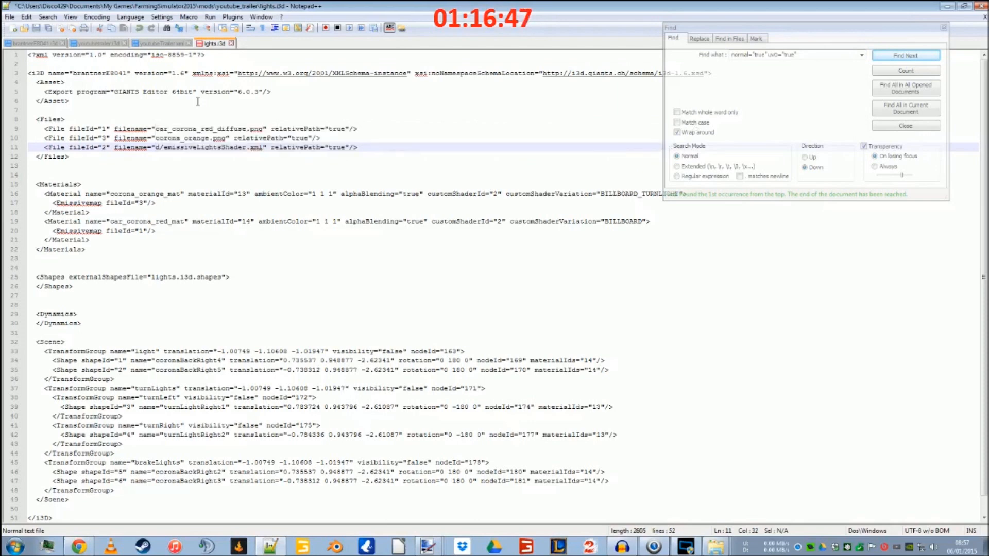
{"action": "key", "text": "Delete"}
{"action": "key", "text": "Delete"}
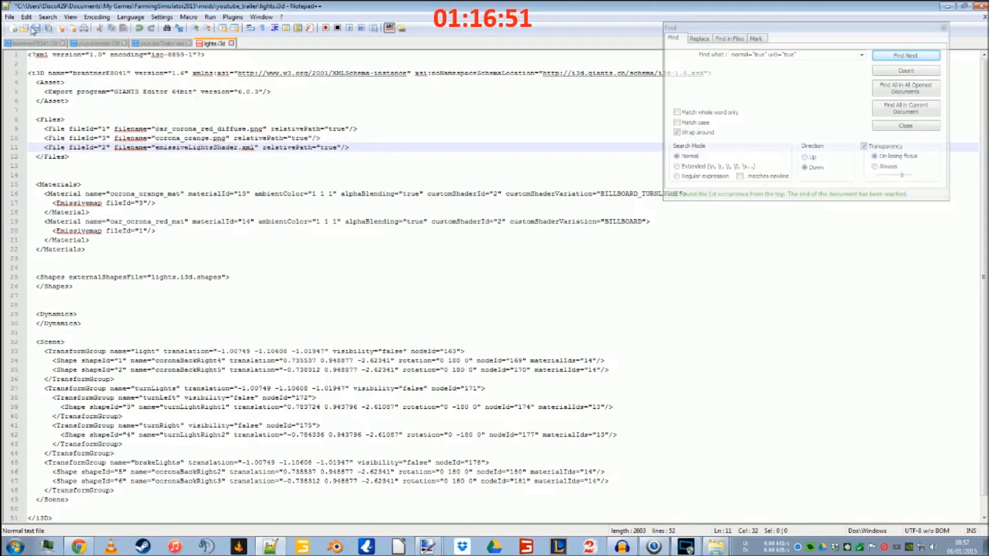
Step: Save and close lights.i3d, and return to the youtube_trailer folder
{"action": "left_click", "coordinate": [36, 28]}
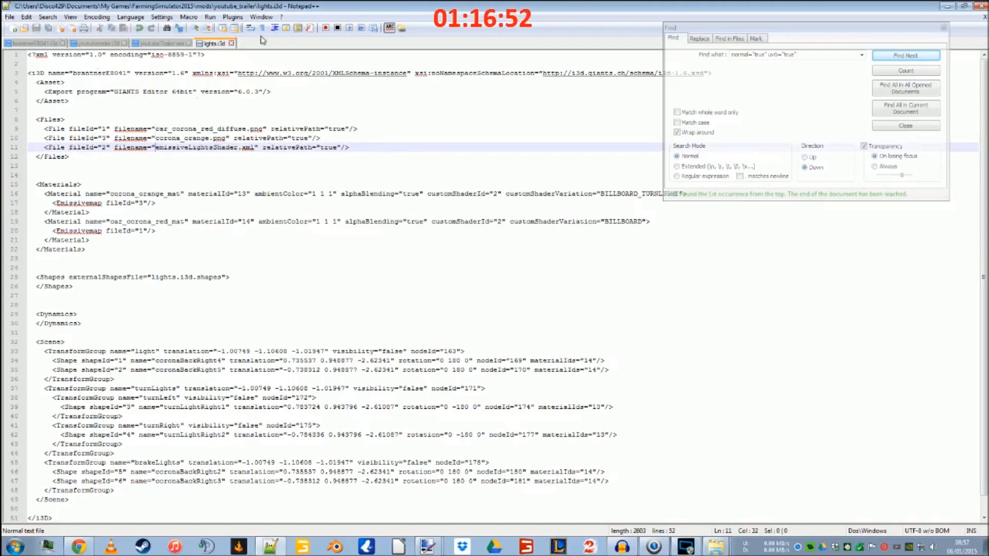
{"action": "left_click", "coordinate": [231, 44]}
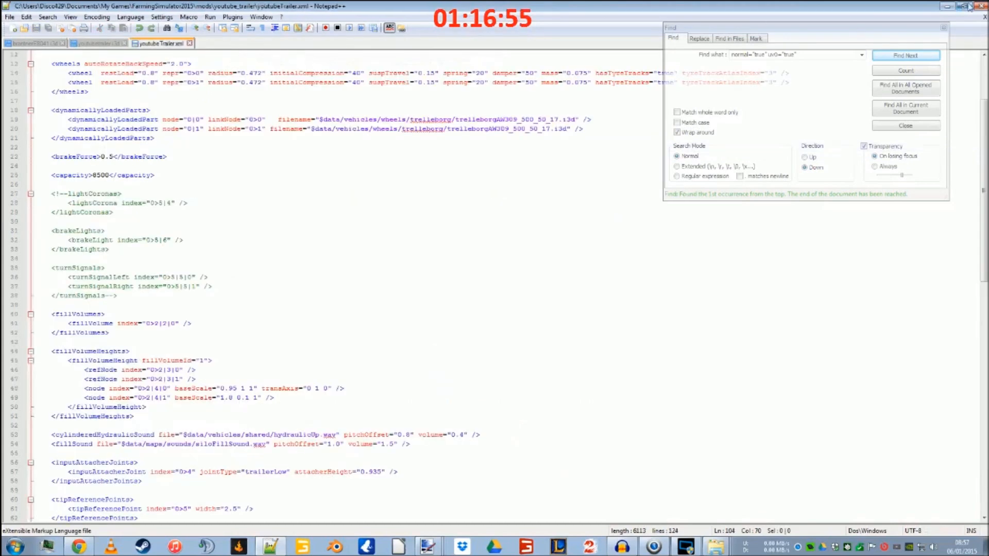
{"action": "left_click", "coordinate": [948, 6]}
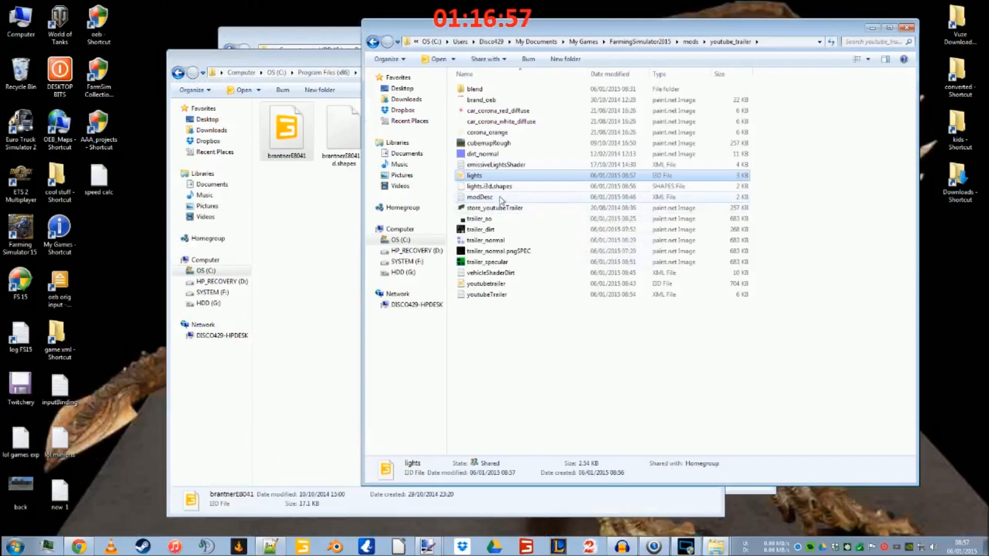
Step: Check the youtube_trailer folder for the emissiveLightsShader file and the red, orange and white corona textures
{"action": "left_click", "coordinate": [486, 166]}
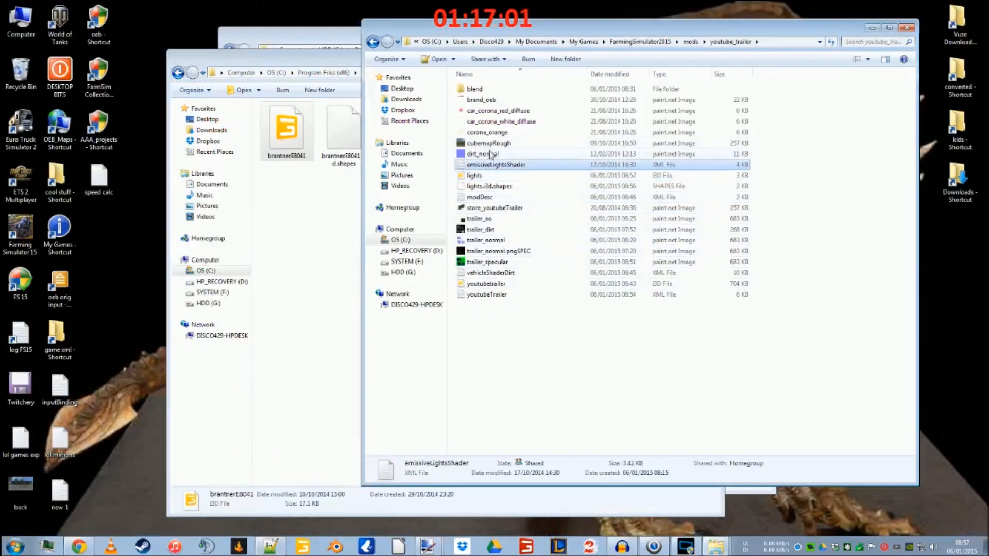
{"action": "left_click", "coordinate": [494, 111]}
{"action": "left_click", "coordinate": [497, 133]}
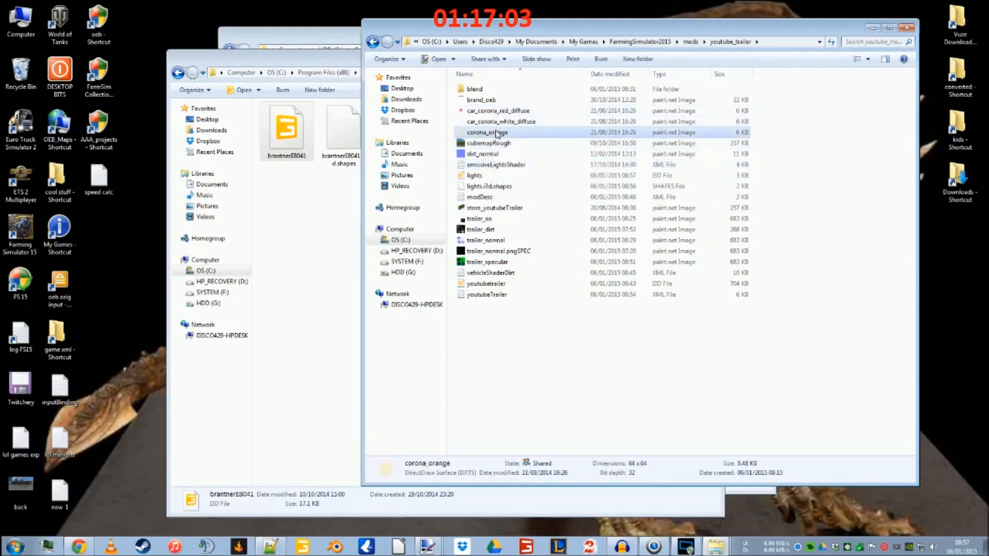
{"action": "left_click", "coordinate": [497, 122]}
Step: Open the Livestock_trailer i3D file in GIANTS Editor and select the Reverse group under OBE_Livestock
{"action": "left_click", "coordinate": [311, 34]}
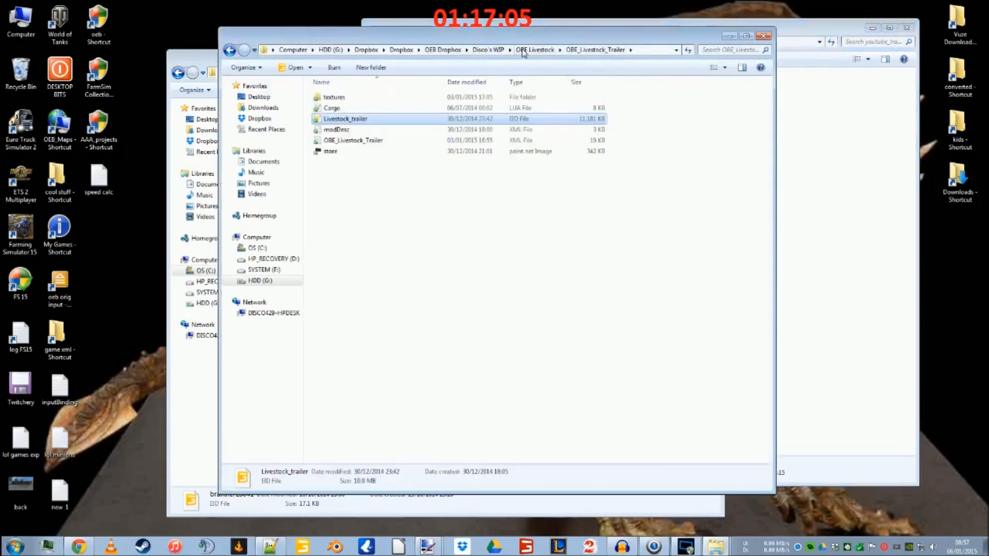
{"action": "double_click", "coordinate": [359, 119]}
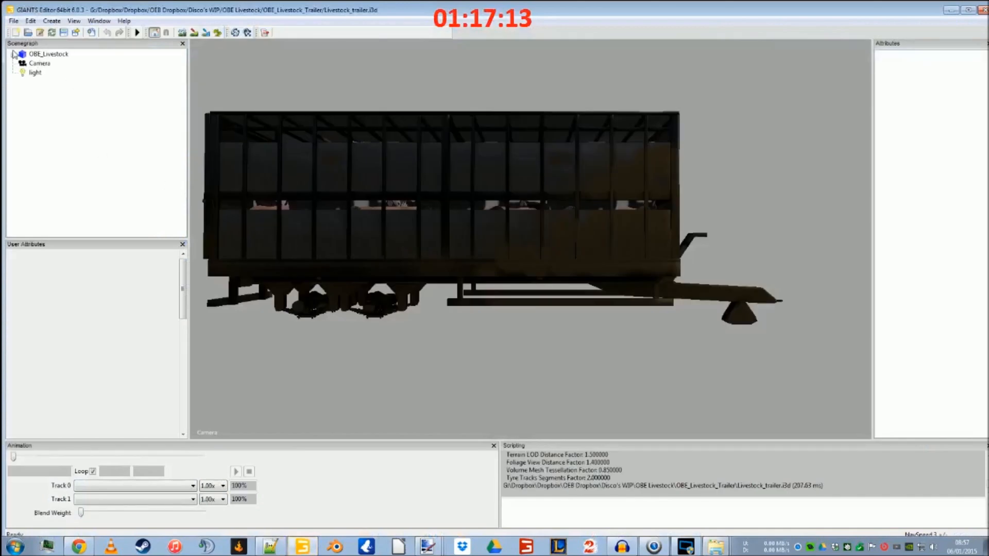
{"action": "left_click", "coordinate": [14, 54]}
{"action": "left_click", "coordinate": [48, 146]}
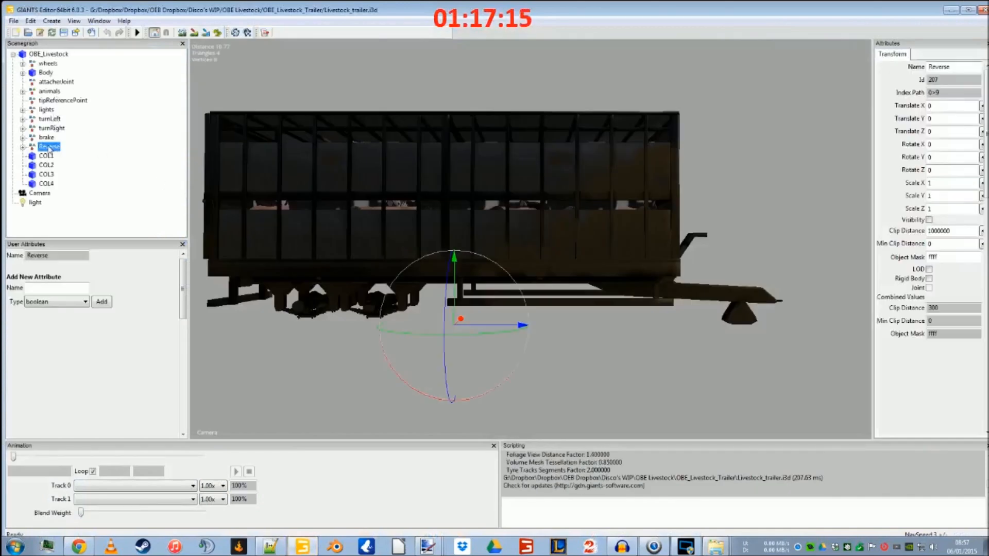
{"action": "left_click", "coordinate": [22, 147]}
{"action": "left_click", "coordinate": [22, 147]}
Step: Export the selected Reverse group as an i3D file named lights2 into the youtube_trailer mod folder
{"action": "left_click", "coordinate": [19, 20]}
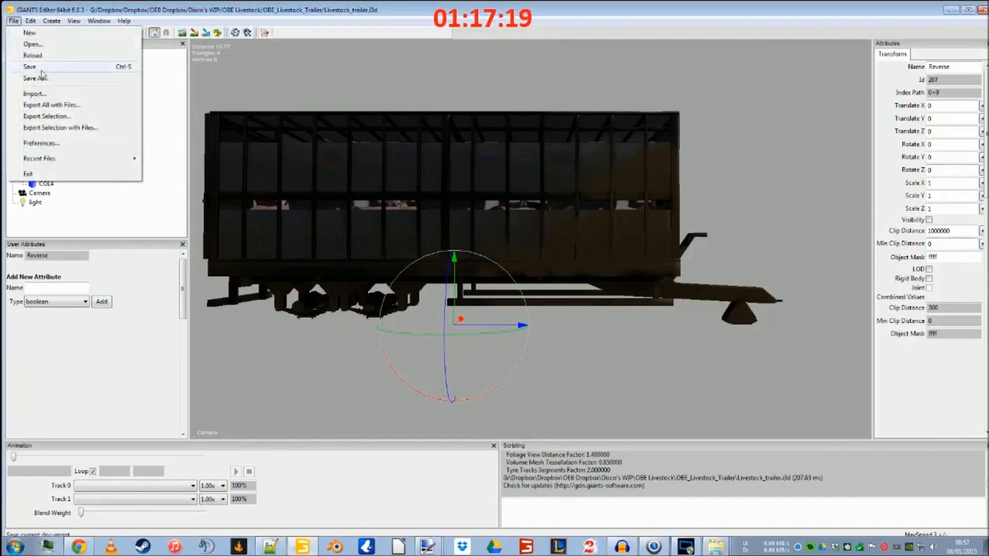
{"action": "left_click", "coordinate": [48, 117]}
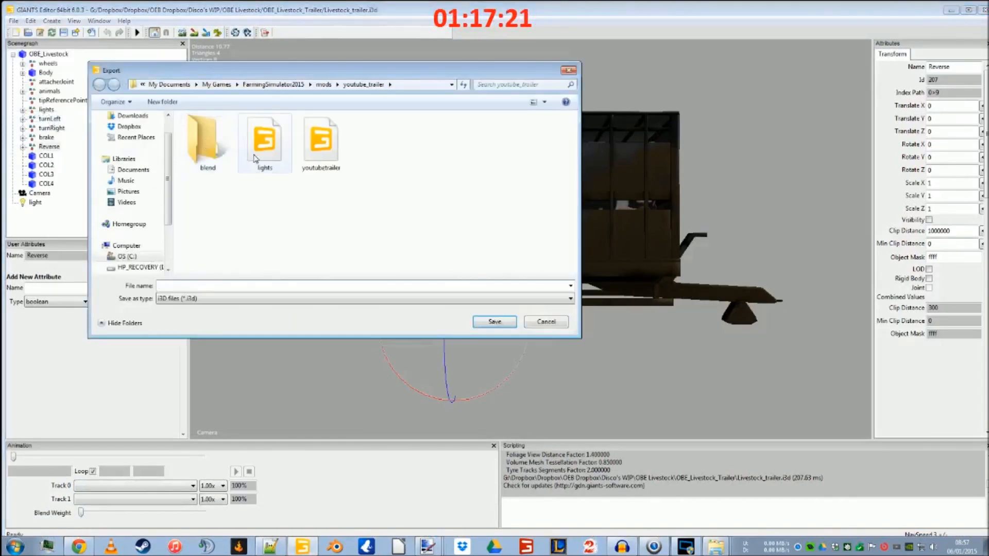
{"action": "left_click", "coordinate": [256, 158]}
{"action": "double_click", "coordinate": [230, 285]}
{"action": "type", "text": "lights2"}
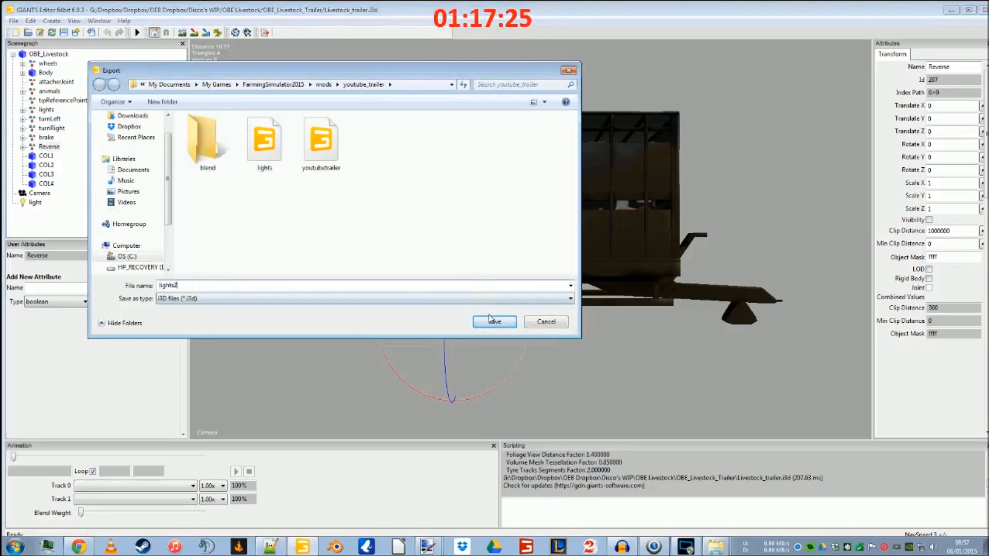
{"action": "left_click", "coordinate": [492, 321]}
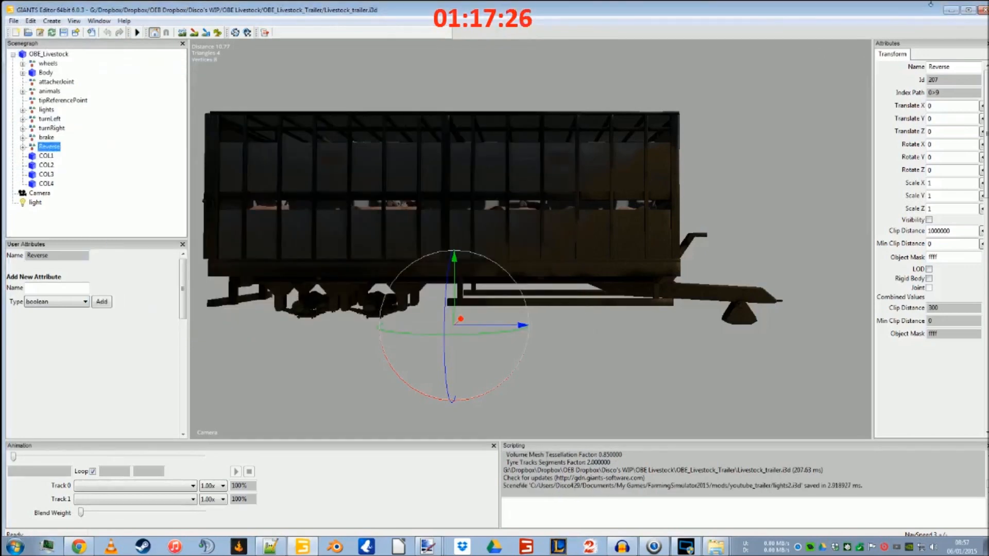
Step: Close GIANTS Editor and open the exported lights2 i3D file from the youtube_trailer folder in Notepad++
{"action": "left_click", "coordinate": [983, 11]}
{"action": "left_click", "coordinate": [764, 36]}
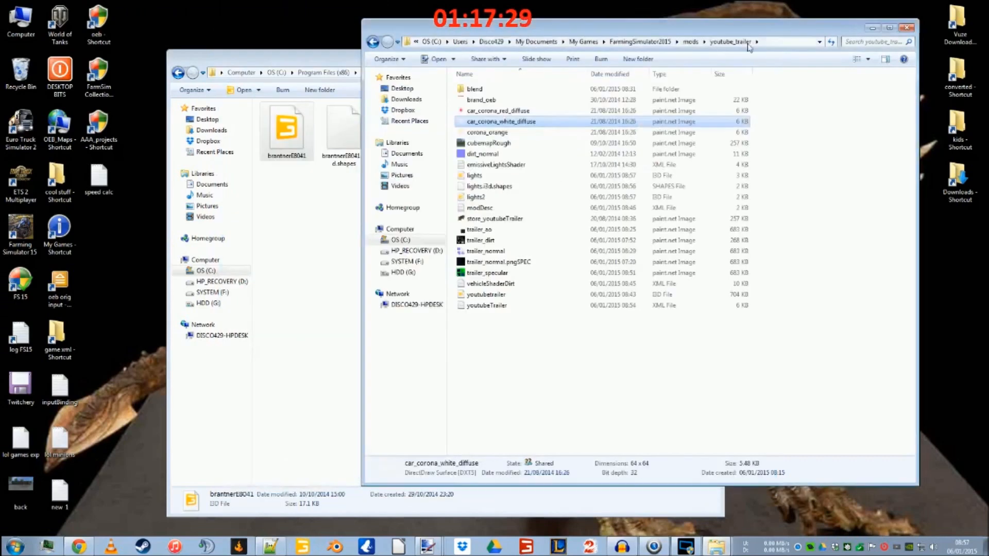
{"action": "right_click", "coordinate": [479, 198]}
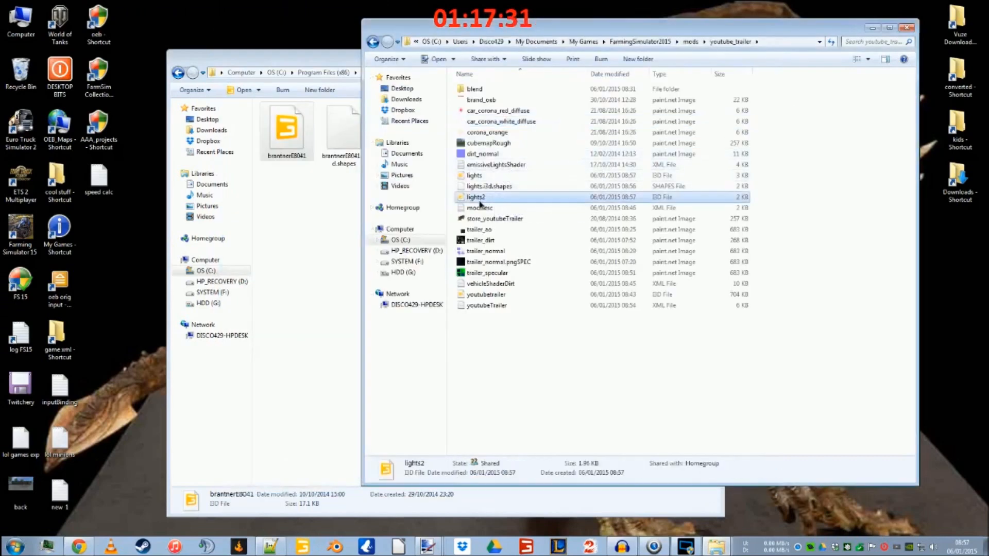
{"action": "left_click", "coordinate": [523, 241]}
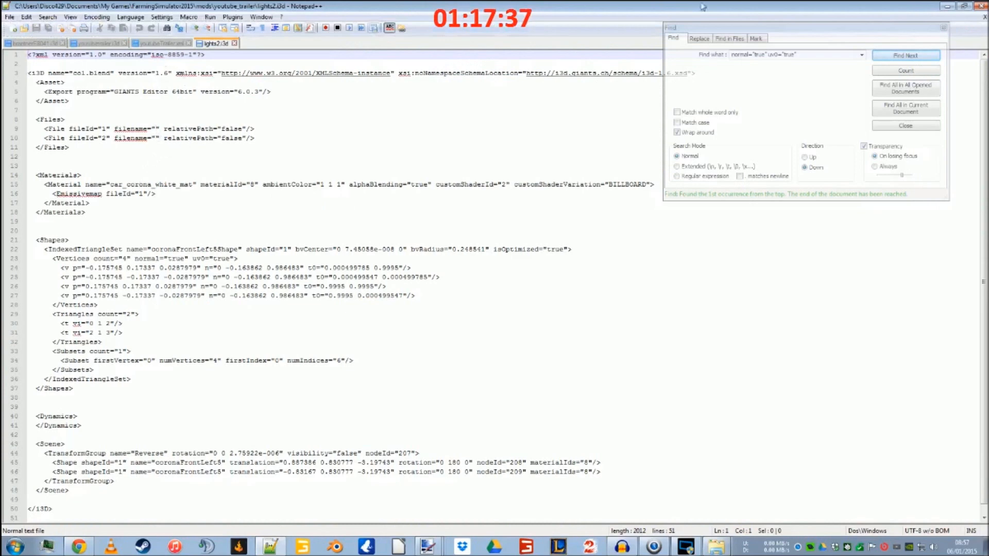
Step: Find the OBE_Livestock_Trailer folder in the OEB Dropbox and open its Livestock_trailer i3D file in Notepad++
{"action": "left_click", "coordinate": [30, 44]}
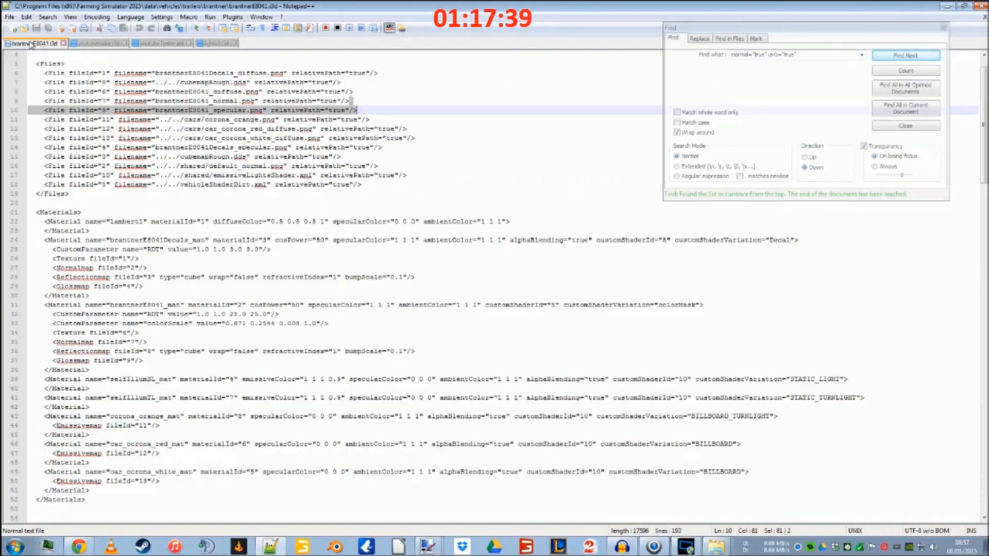
{"action": "left_click", "coordinate": [947, 6]}
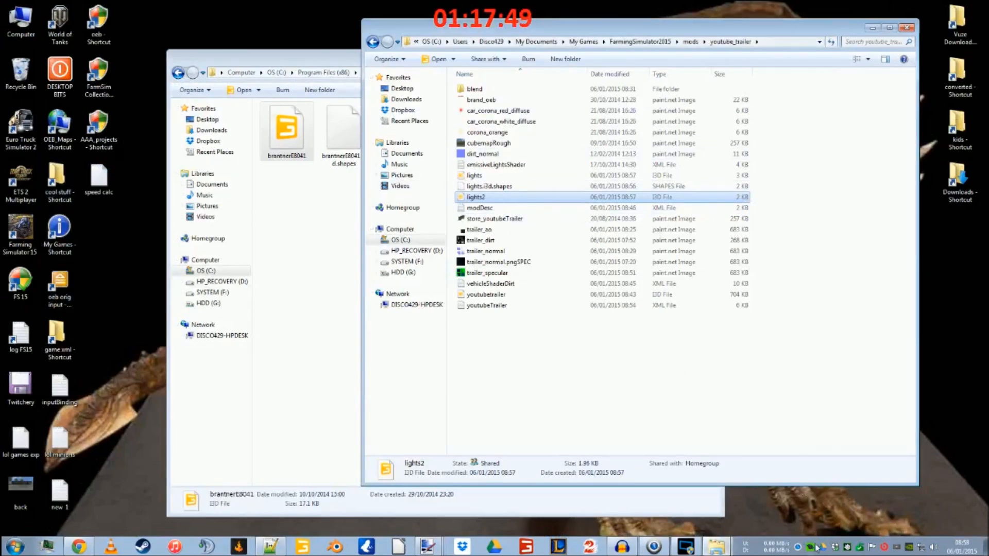
{"action": "left_click", "coordinate": [462, 547]}
{"action": "double_click", "coordinate": [881, 254]}
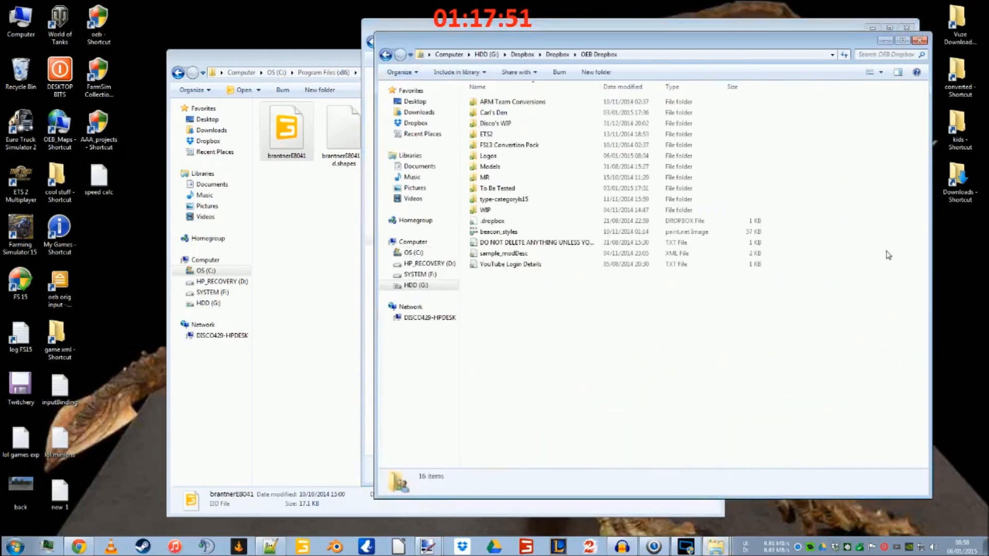
{"action": "double_click", "coordinate": [476, 133]}
{"action": "left_click", "coordinate": [386, 57]}
{"action": "double_click", "coordinate": [499, 126]}
{"action": "double_click", "coordinate": [513, 135]}
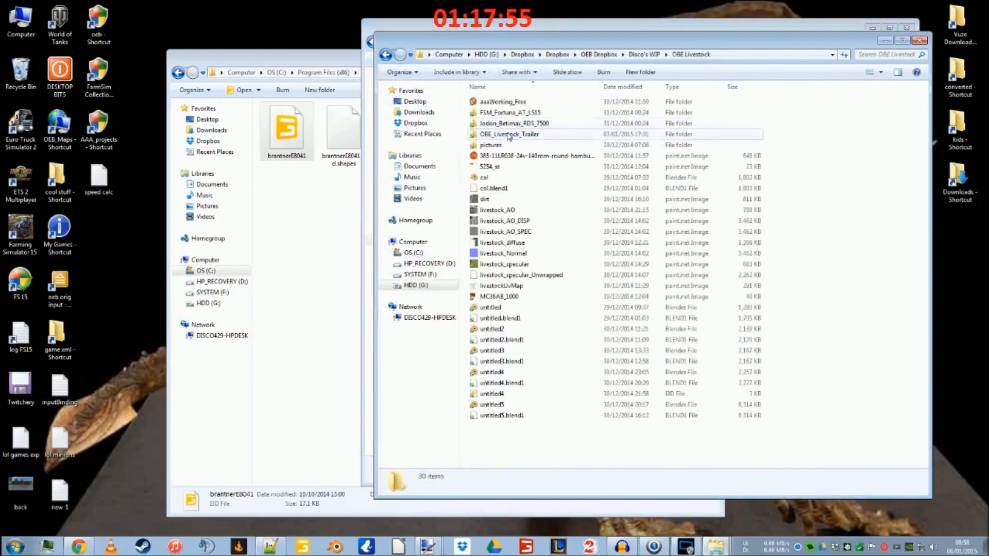
{"action": "double_click", "coordinate": [514, 134]}
{"action": "left_click", "coordinate": [501, 124]}
{"action": "right_click", "coordinate": [496, 123]}
{"action": "left_click", "coordinate": [536, 162]}
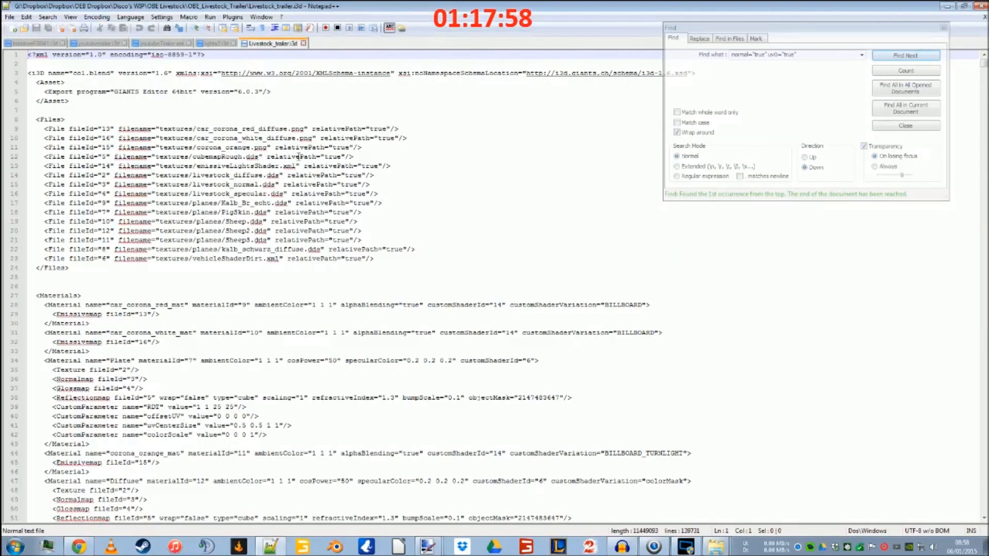
Step: Copy the filename car_corona_white_diffuse.png from Livestock_trailer.i3d into the empty filename of fileId 1 in lights2.i3d
{"action": "left_click", "coordinate": [408, 127]}
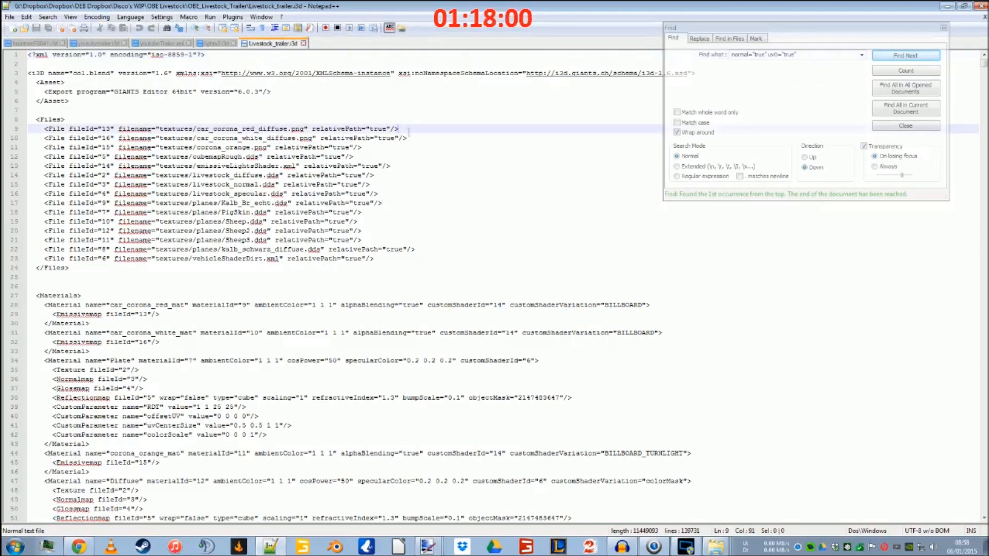
{"action": "left_click_drag", "start_coordinate": [197, 138], "coordinate": [313, 138]}
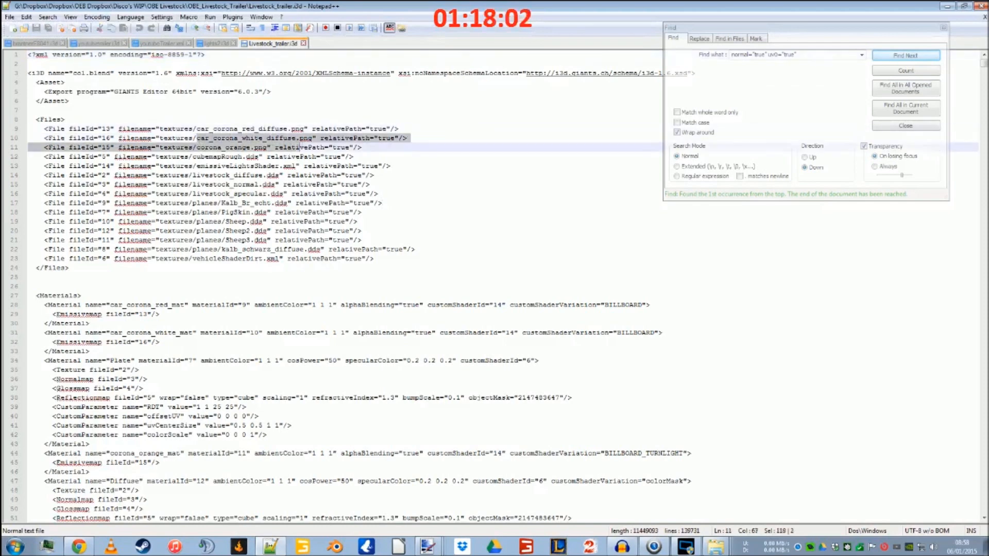
{"action": "right_click", "coordinate": [304, 143]}
{"action": "left_click", "coordinate": [322, 157]}
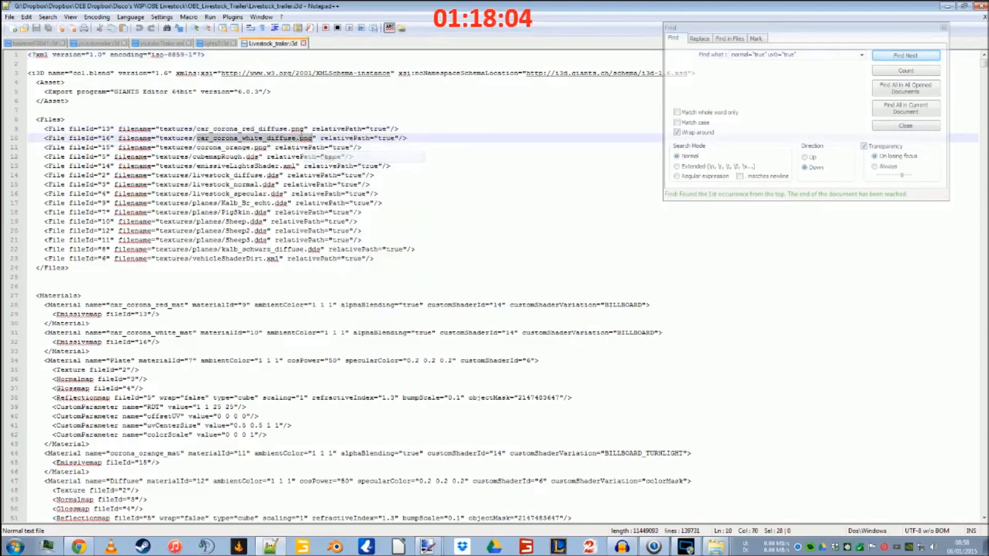
{"action": "left_click", "coordinate": [215, 43]}
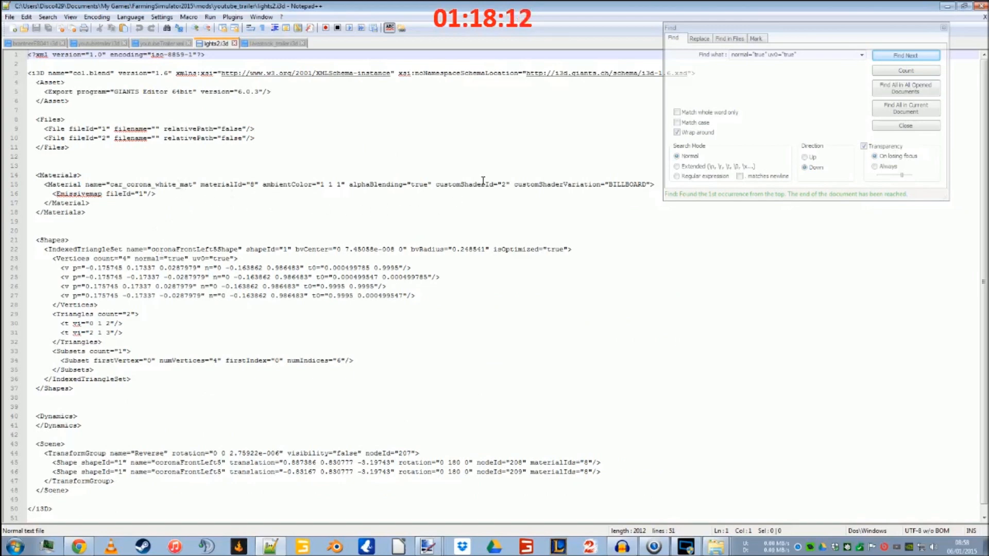
{"action": "left_click", "coordinate": [156, 128]}
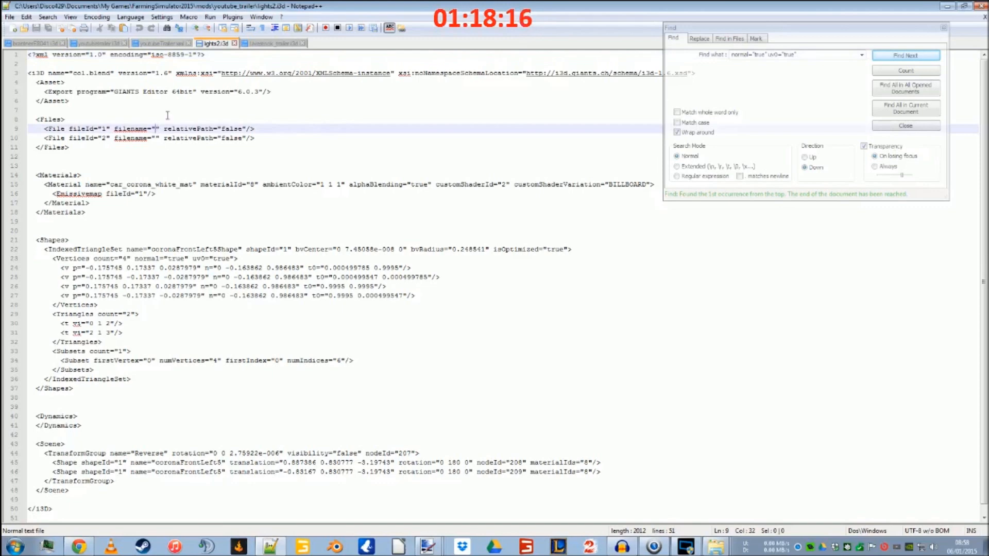
{"action": "key", "text": "ctrl+v"}
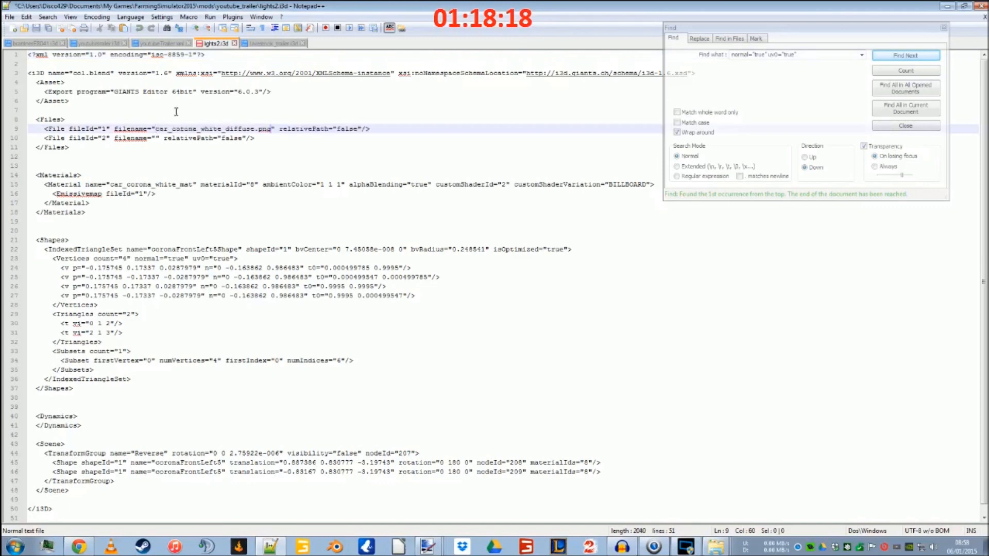
Step: Copy the filename emissiveLightsShader.xml from Livestock_trailer.i3d into the empty filename of fileId 2 in lights2.i3d
{"action": "left_click", "coordinate": [256, 44]}
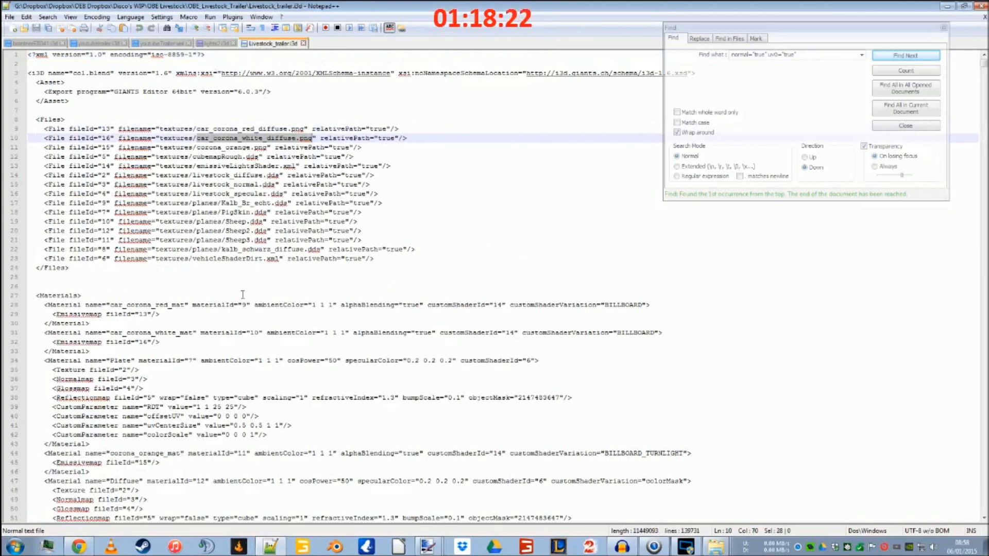
{"action": "scroll", "coordinate": [227, 358], "scroll_direction": "down", "scroll_amount": 13}
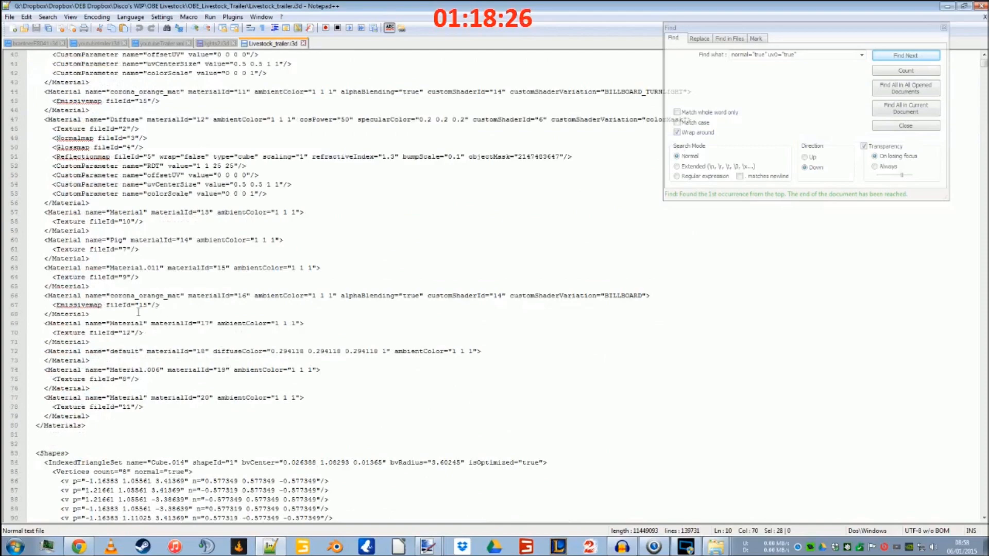
{"action": "scroll", "coordinate": [151, 308], "scroll_direction": "up", "scroll_amount": 12}
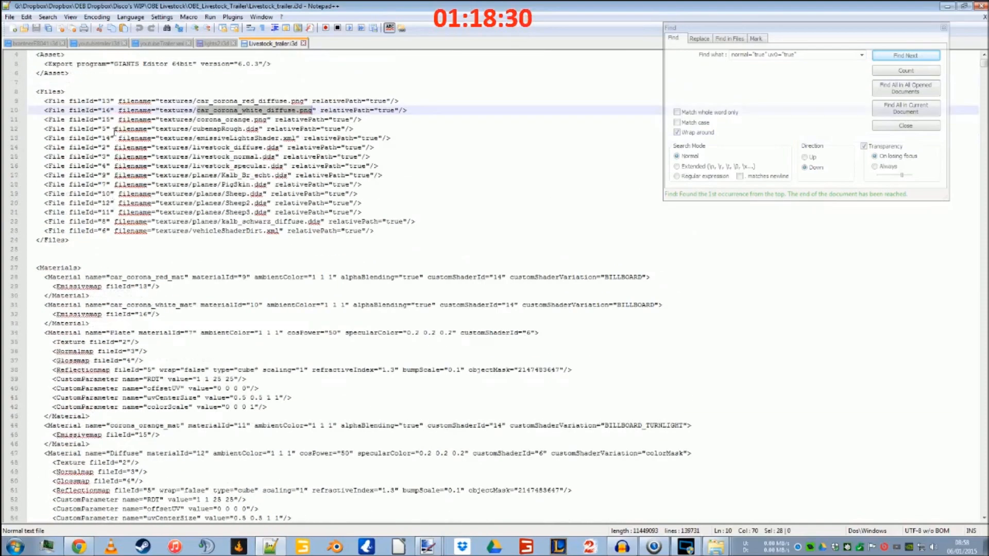
{"action": "left_click", "coordinate": [208, 119]}
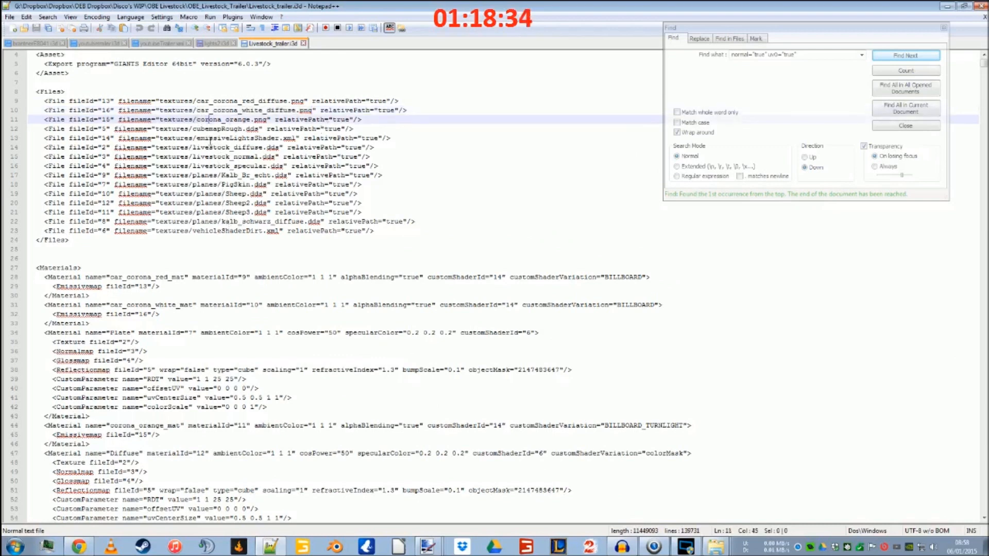
{"action": "left_click_drag", "start_coordinate": [197, 138], "coordinate": [297, 138]}
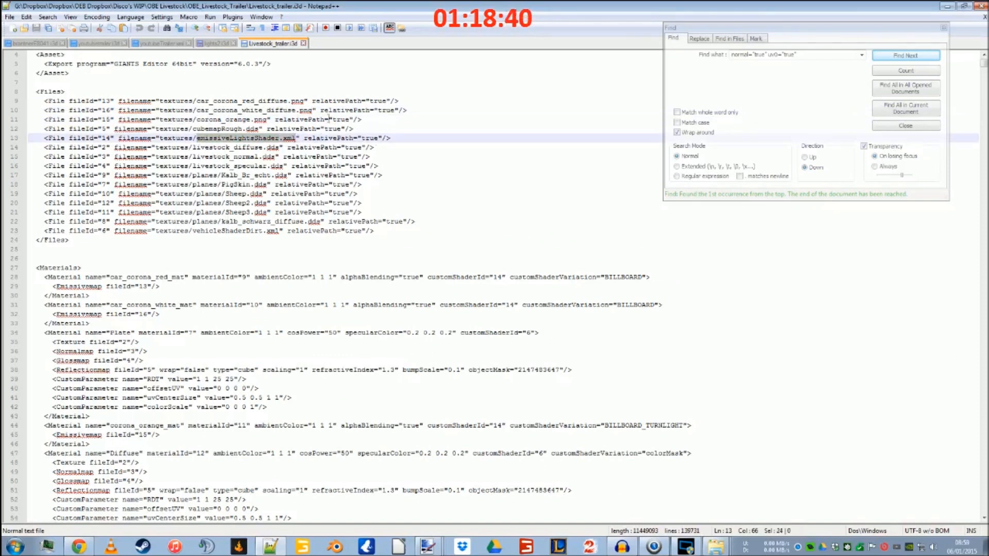
{"action": "left_click", "coordinate": [215, 44]}
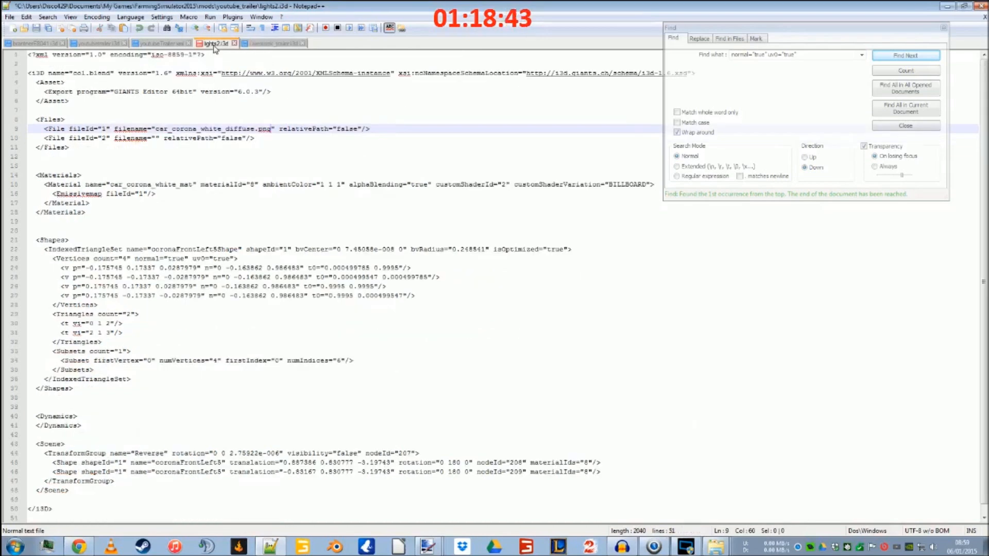
{"action": "left_click", "coordinate": [157, 138]}
{"action": "key", "text": "ctrl+v"}
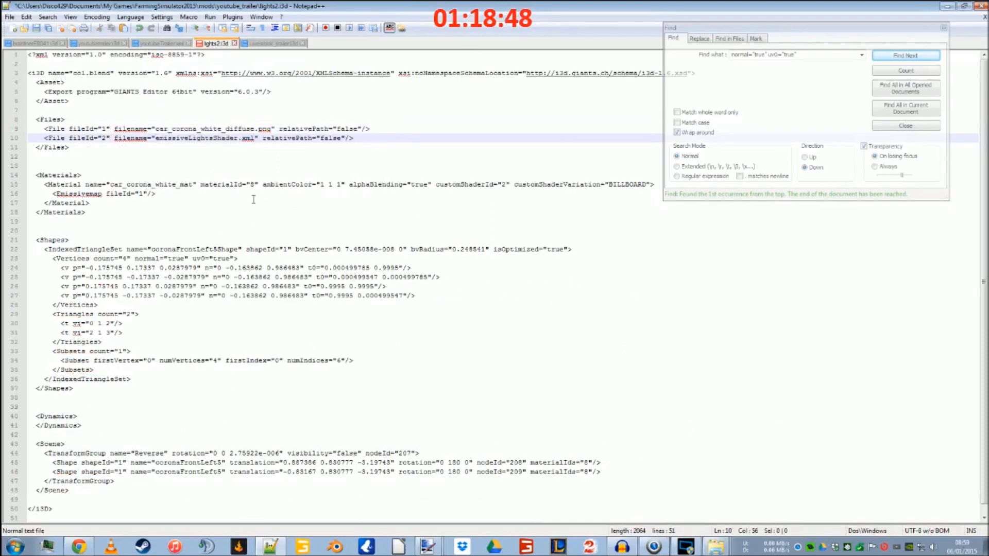
Step: Save and close lights2.i3d, close Livestock_trailer.i3d, and return to the youtube_trailer folder
{"action": "left_click", "coordinate": [36, 29]}
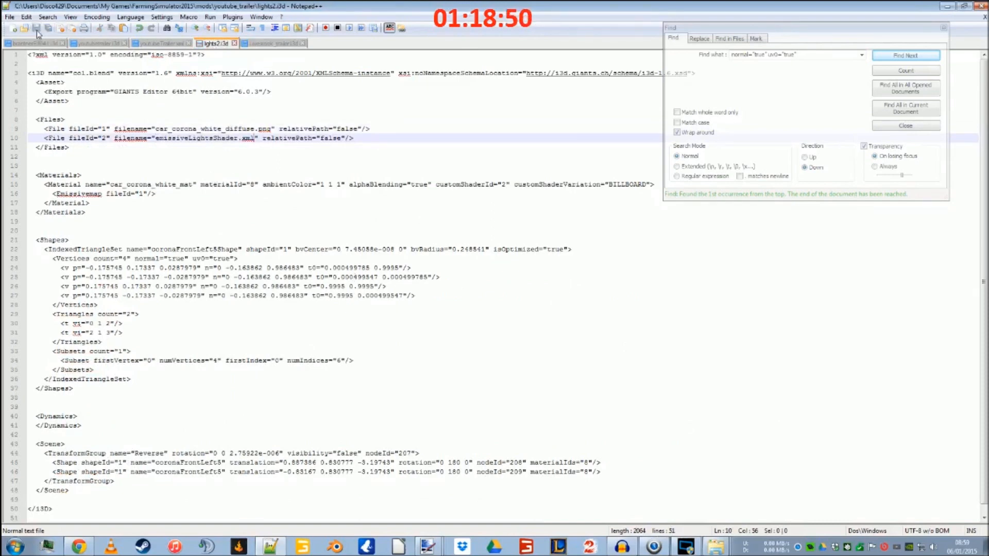
{"action": "left_click", "coordinate": [235, 43]}
{"action": "left_click", "coordinate": [259, 43]}
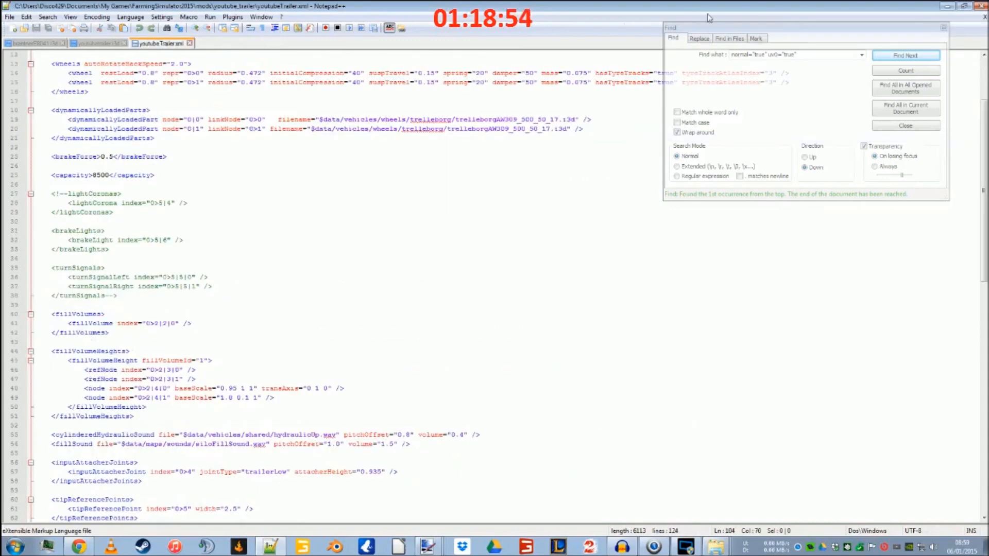
{"action": "left_click", "coordinate": [946, 7]}
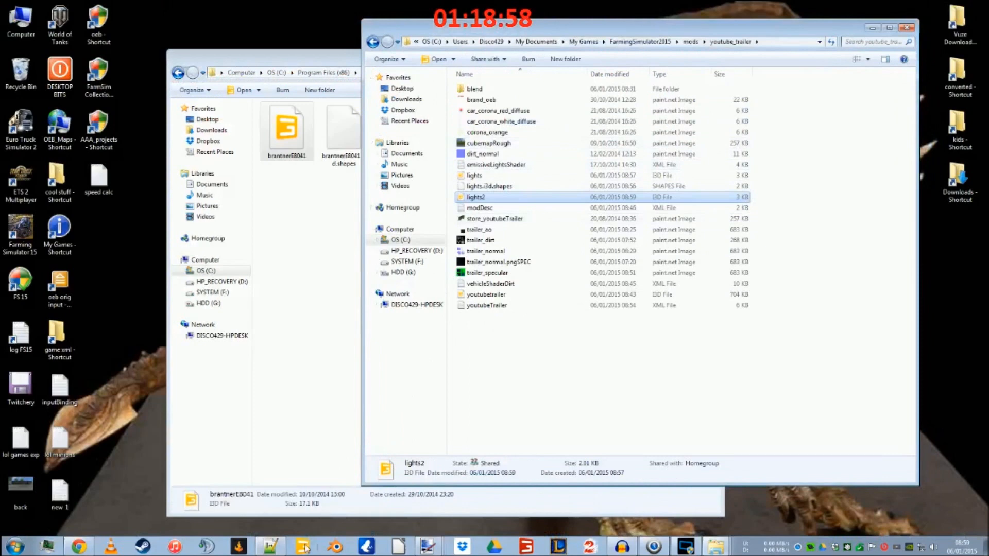
Step: Open the youtubetrailer i3D file in GIANTS Editor and bring up the file import for the youtube_trailer folder
{"action": "left_click", "coordinate": [490, 298]}
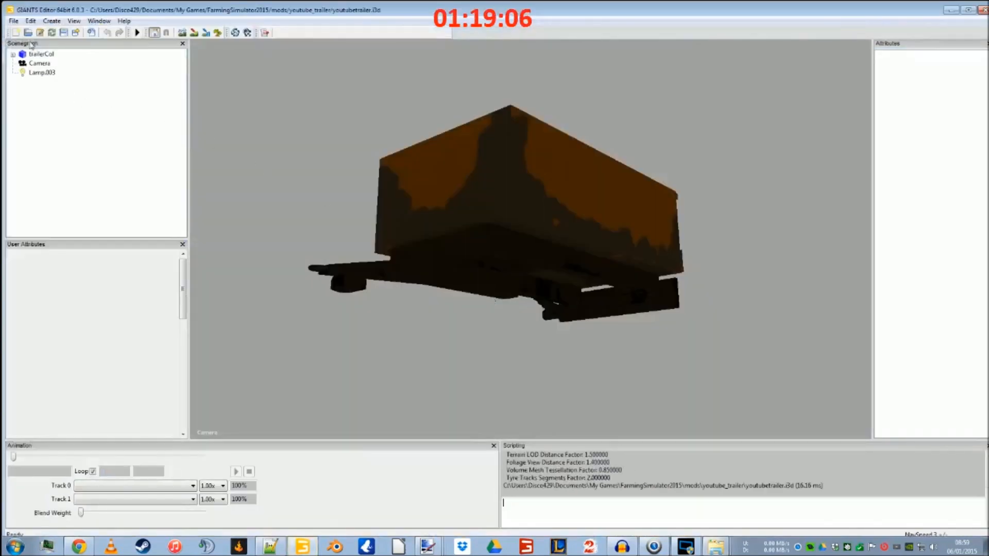
{"action": "left_click", "coordinate": [14, 21]}
{"action": "left_click", "coordinate": [45, 96]}
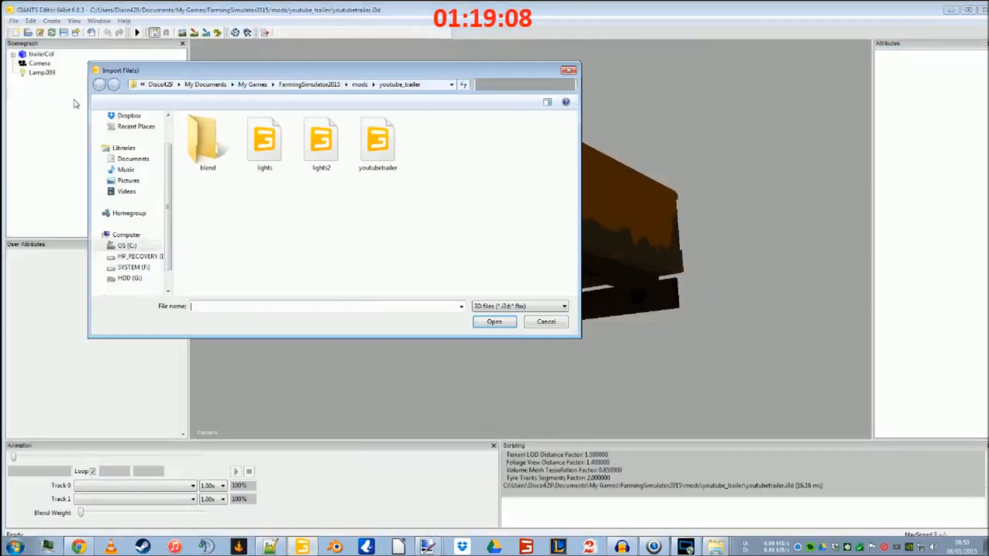
Step: Close youtubetrailer.i3d in Notepad++, keeping youtubeTrailer.xml open, and return to the import in GIANTS Editor
{"action": "left_click", "coordinate": [271, 548]}
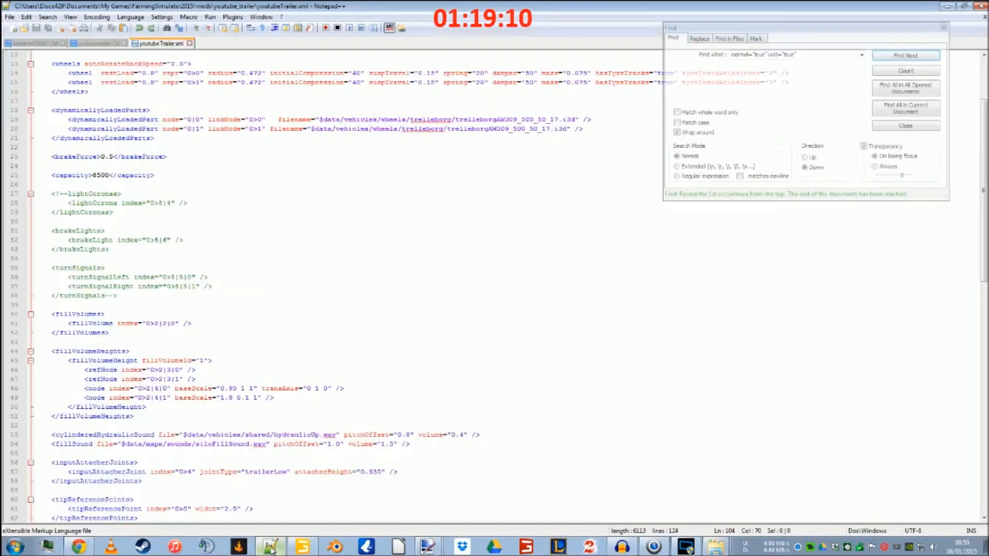
{"action": "left_click", "coordinate": [111, 44]}
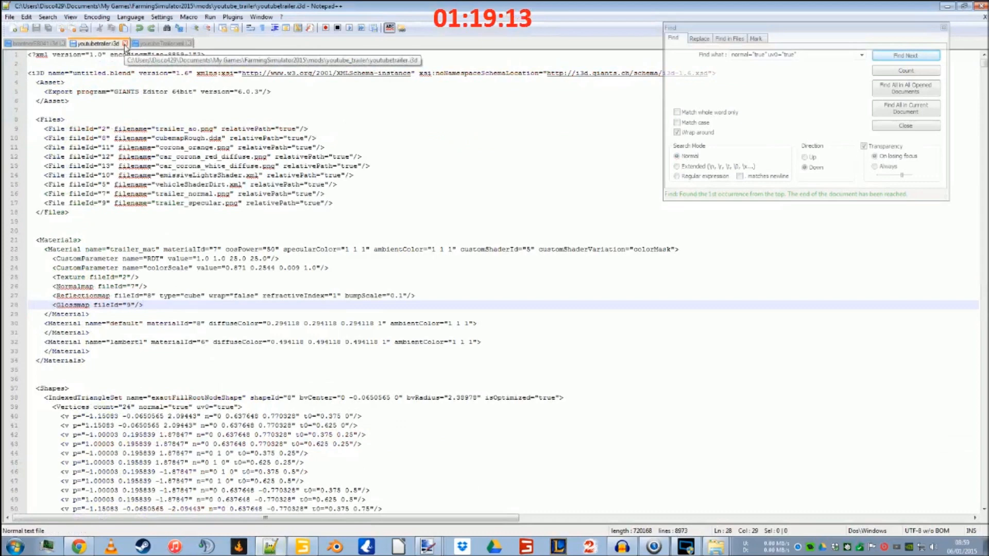
{"action": "left_click", "coordinate": [125, 43]}
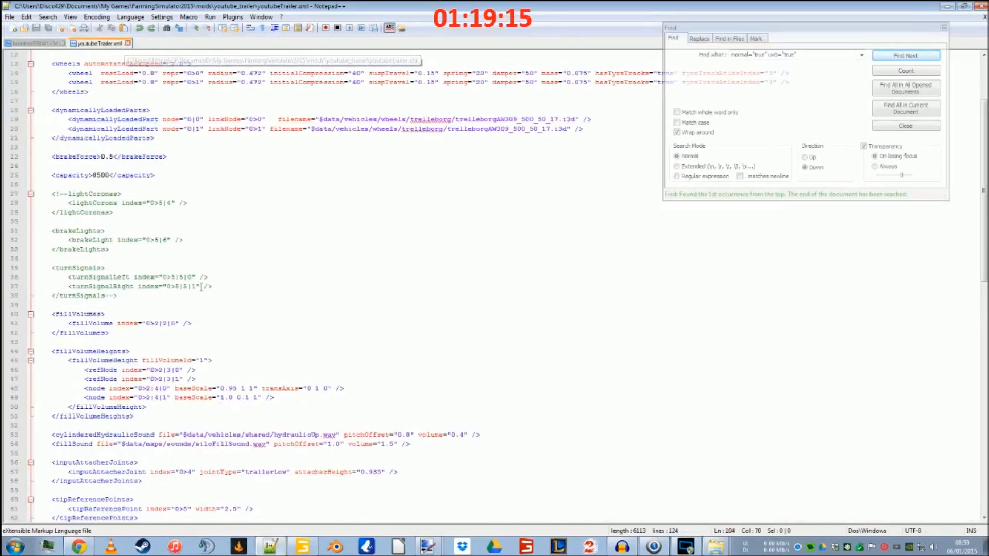
{"action": "left_click", "coordinate": [270, 547]}
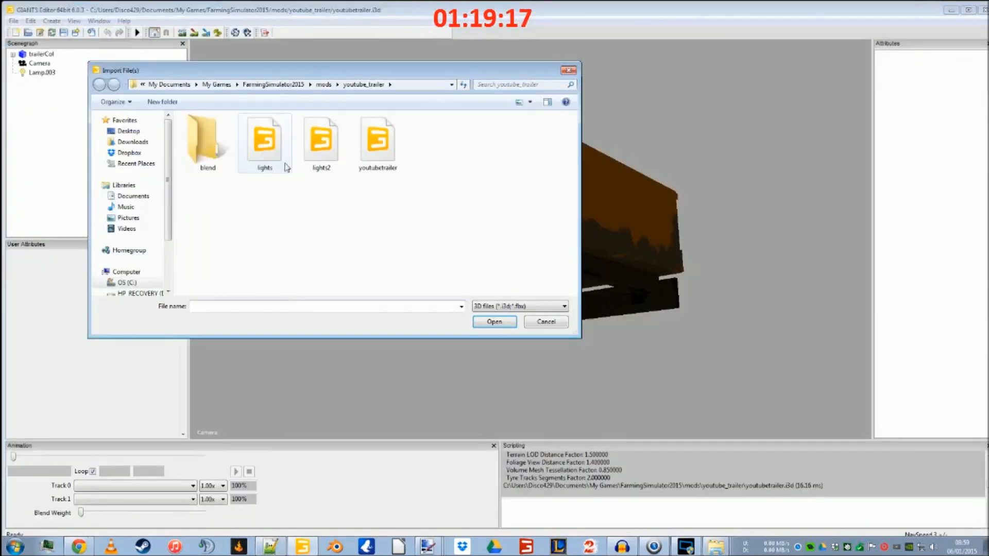
Step: Import the lights and lights2 i3D files into the youtubetrailer scene
{"action": "double_click", "coordinate": [263, 140]}
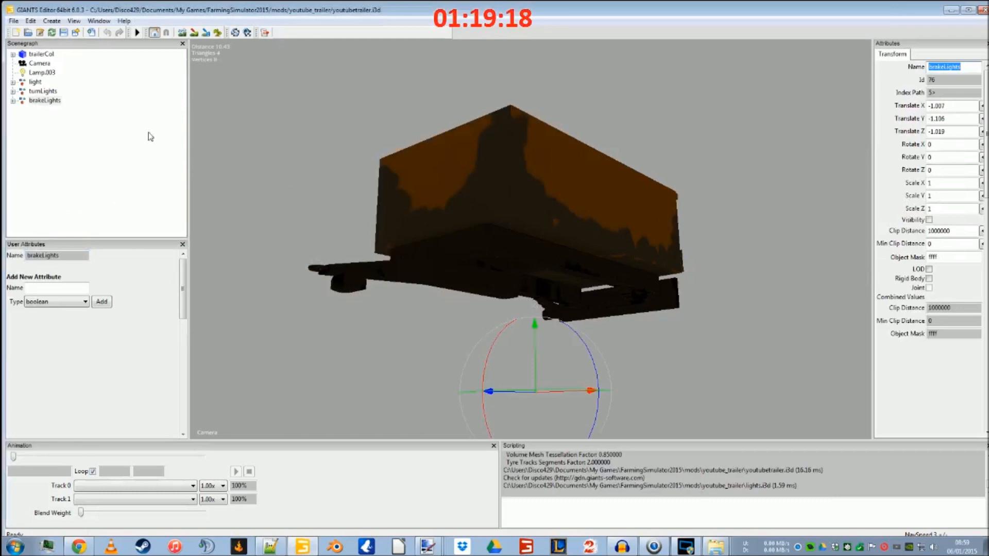
{"action": "left_click", "coordinate": [30, 20]}
{"action": "mouse_move", "coordinate": [14, 20]}
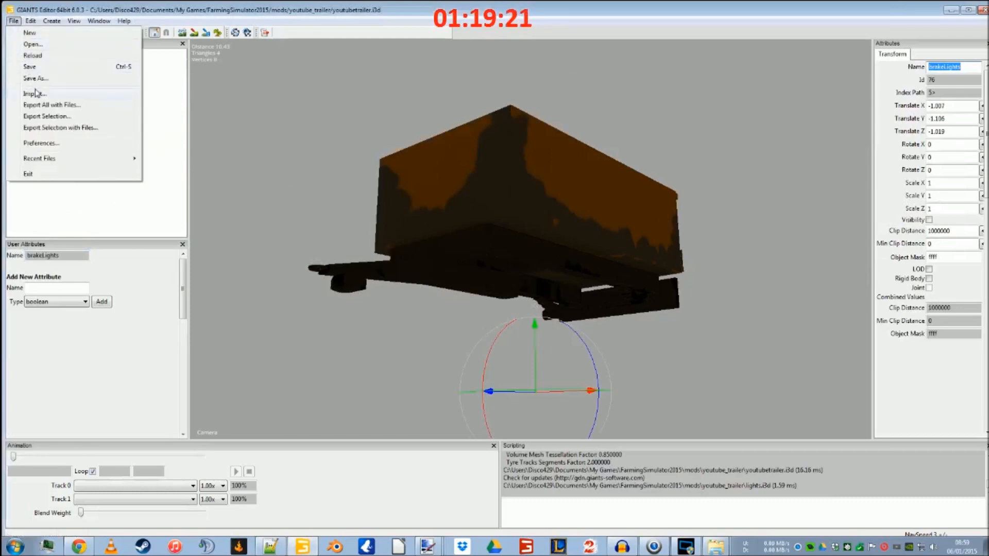
{"action": "left_click", "coordinate": [62, 96]}
{"action": "double_click", "coordinate": [310, 151]}
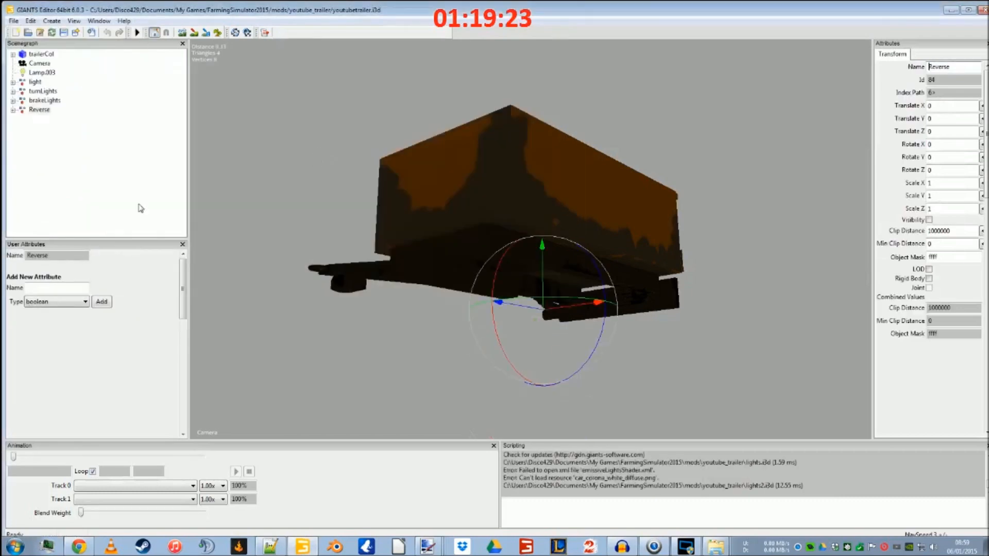
Step: Move the light, turnLights, brakeLights and Reverse groups into the trailerCol node of the youtubetrailer scene
{"action": "left_click", "coordinate": [38, 110]}
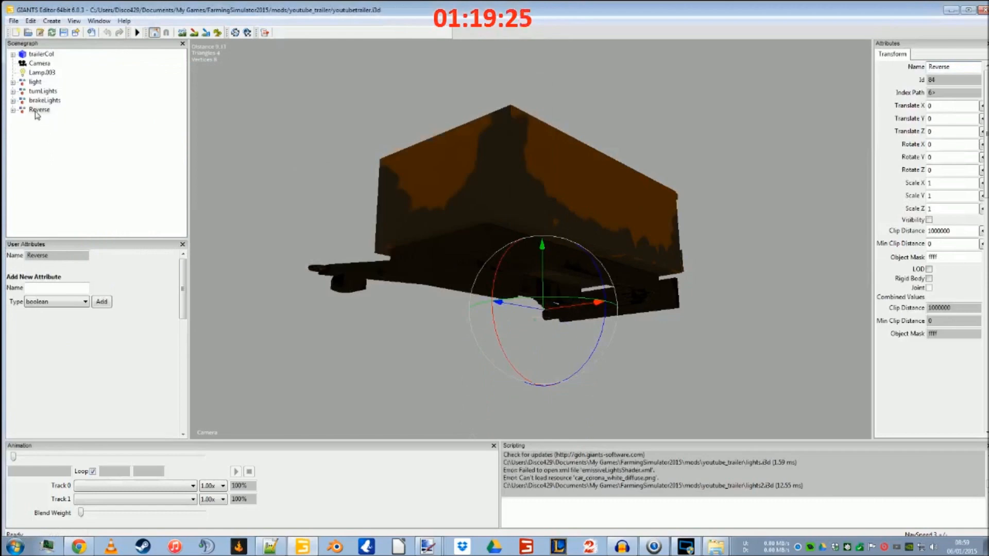
{"action": "left_click", "coordinate": [35, 82], "text": "shift"}
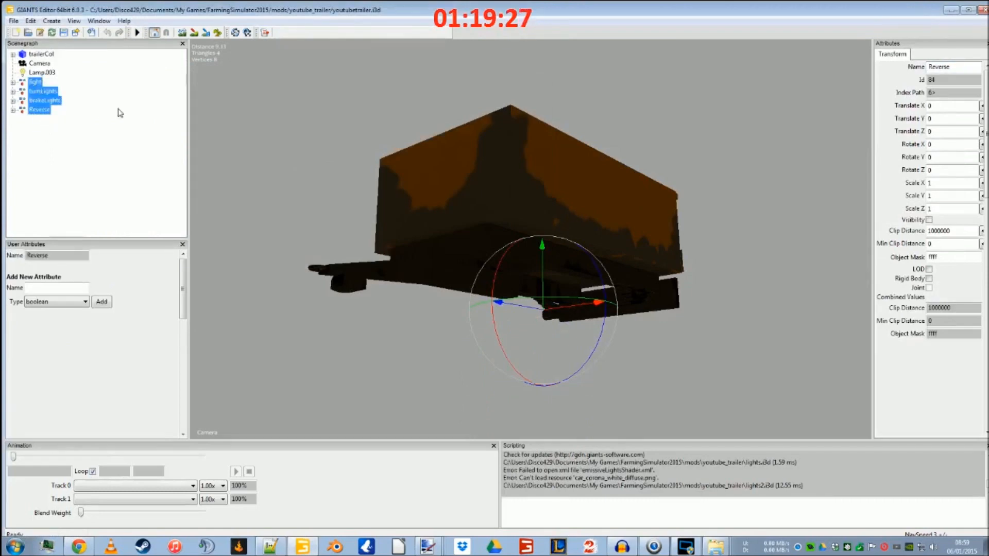
{"action": "key", "text": "Delete"}
{"action": "left_click", "coordinate": [13, 54]}
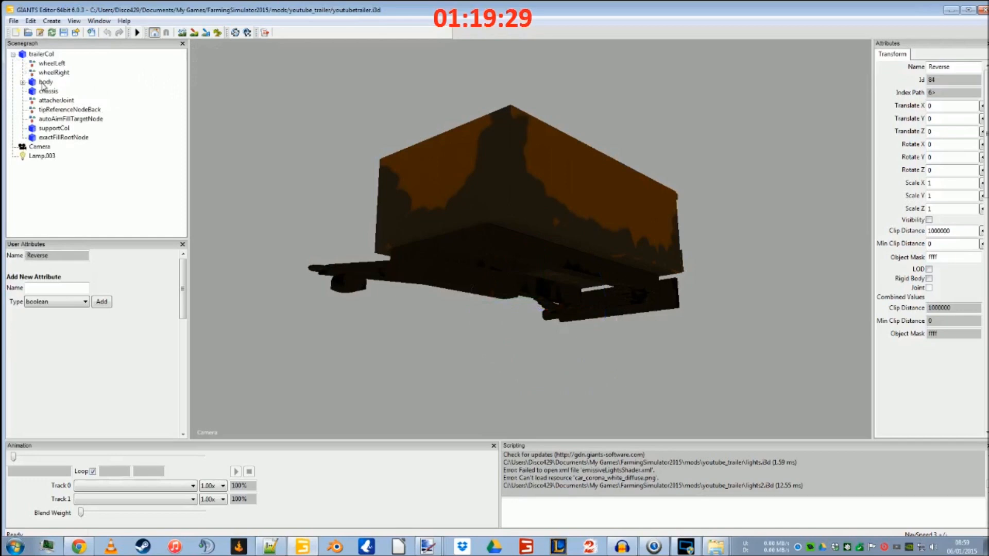
{"action": "left_click", "coordinate": [42, 54]}
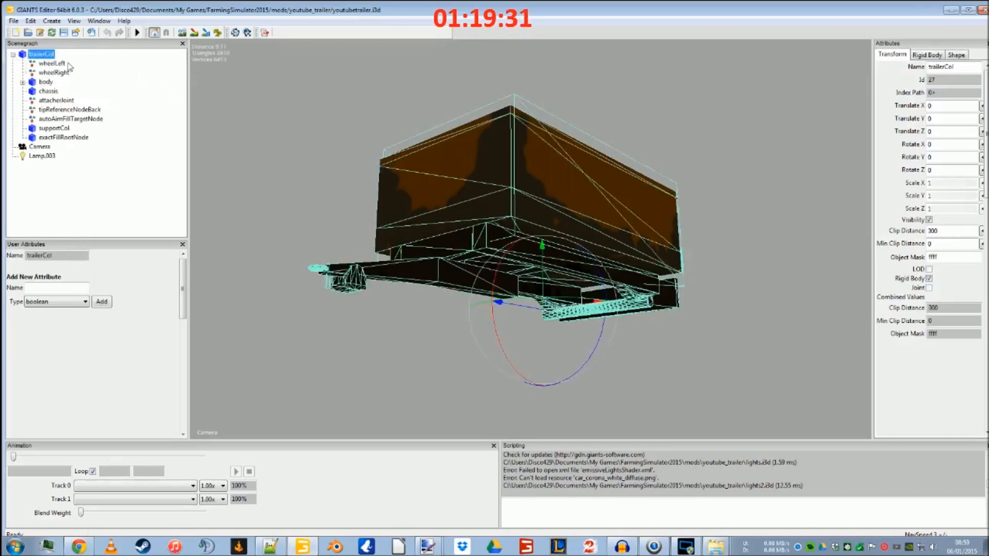
{"action": "key", "text": "ctrl+v"}
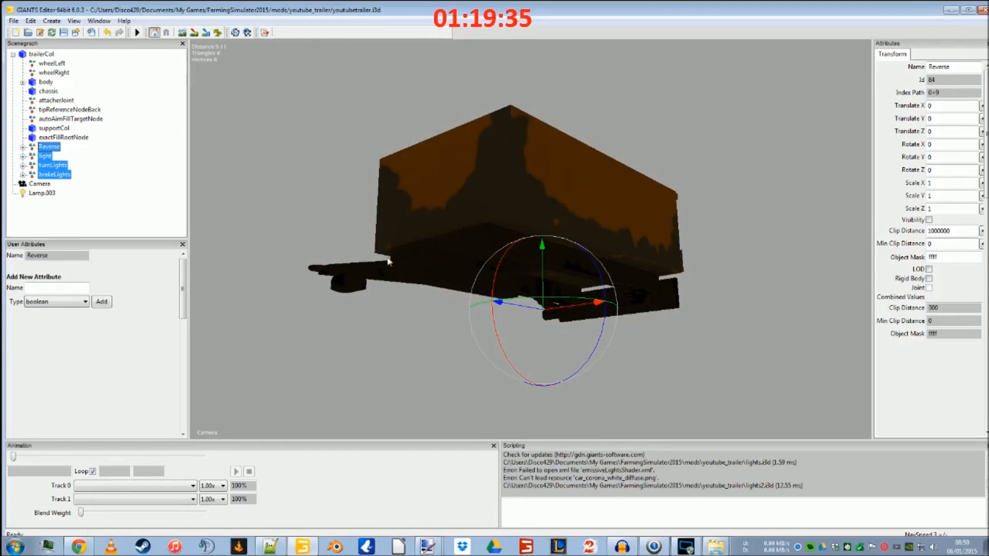
Step: Make the Reverse group visible and lower it to a Y translation of about -0.631
{"action": "left_click_drag", "start_coordinate": [582, 329], "coordinate": [352, 265], "text": "alt"}
{"action": "left_click", "coordinate": [54, 148]}
{"action": "left_click", "coordinate": [929, 220]}
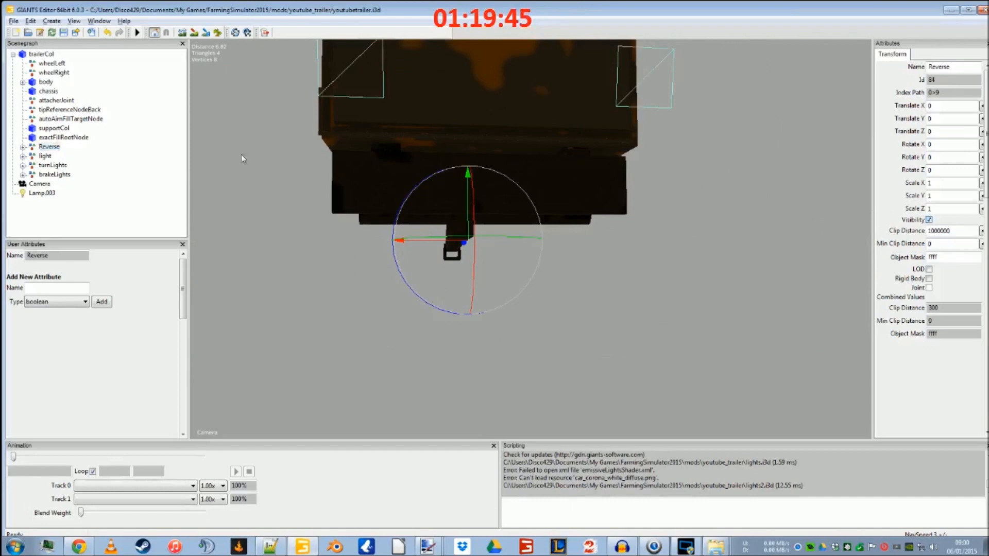
{"action": "left_click_drag", "start_coordinate": [464, 187], "coordinate": [465, 246]}
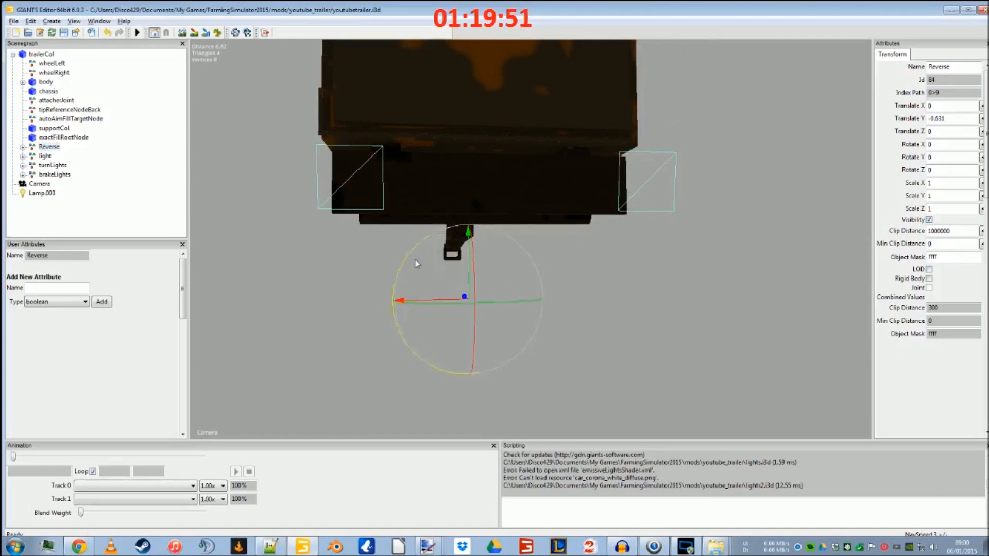
Step: Try rotating the Reverse group 180 degrees about Y and shifting it along Z, and undo both changes
{"action": "type", "text": "180"}
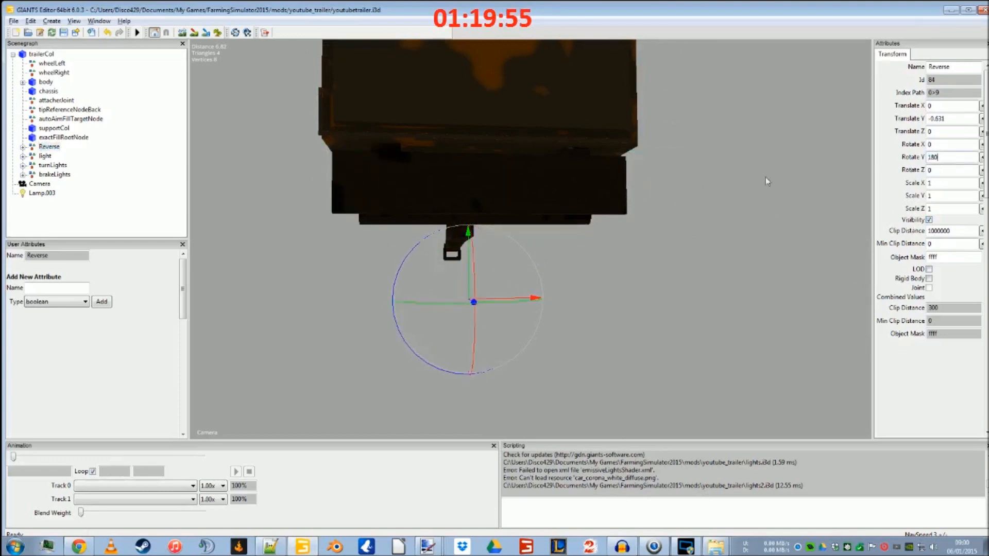
{"action": "scroll", "coordinate": [597, 369], "scroll_direction": "down", "scroll_amount": 5}
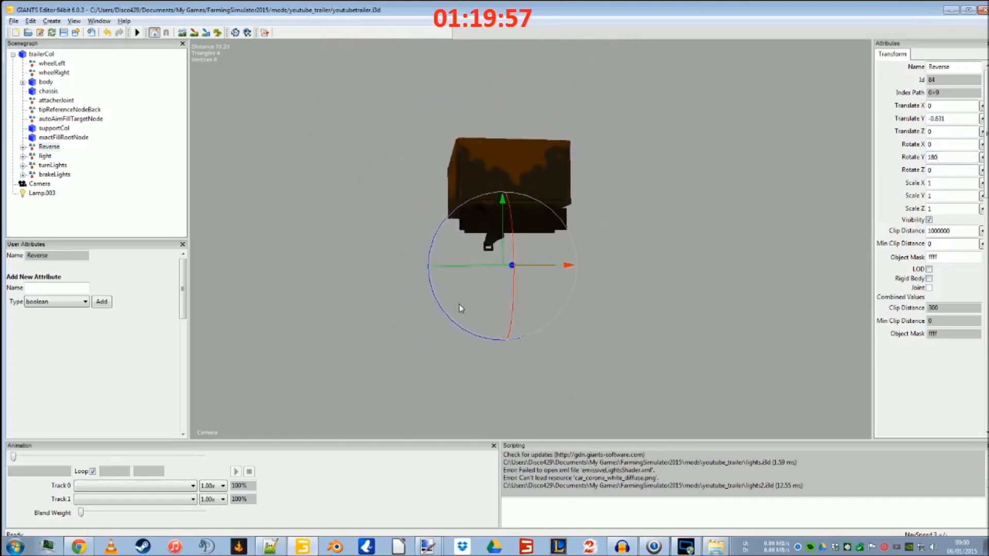
{"action": "left_click_drag", "start_coordinate": [459, 305], "coordinate": [622, 282], "text": "alt"}
{"action": "middle_click_drag", "start_coordinate": [804, 289], "coordinate": [435, 253], "text": "alt"}
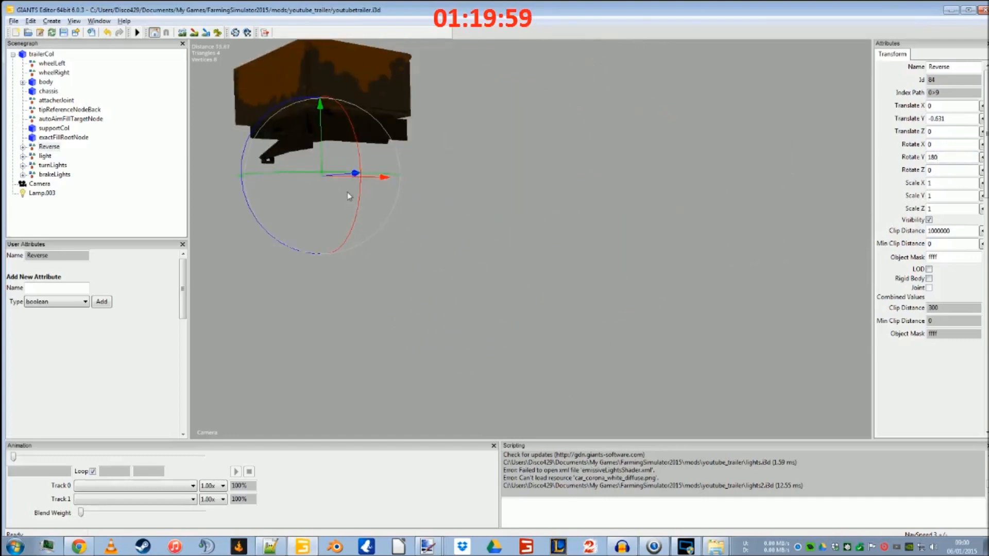
{"action": "left_click_drag", "start_coordinate": [355, 175], "coordinate": [693, 183]}
{"action": "right_click_drag", "start_coordinate": [690, 227], "coordinate": [547, 319], "text": "alt"}
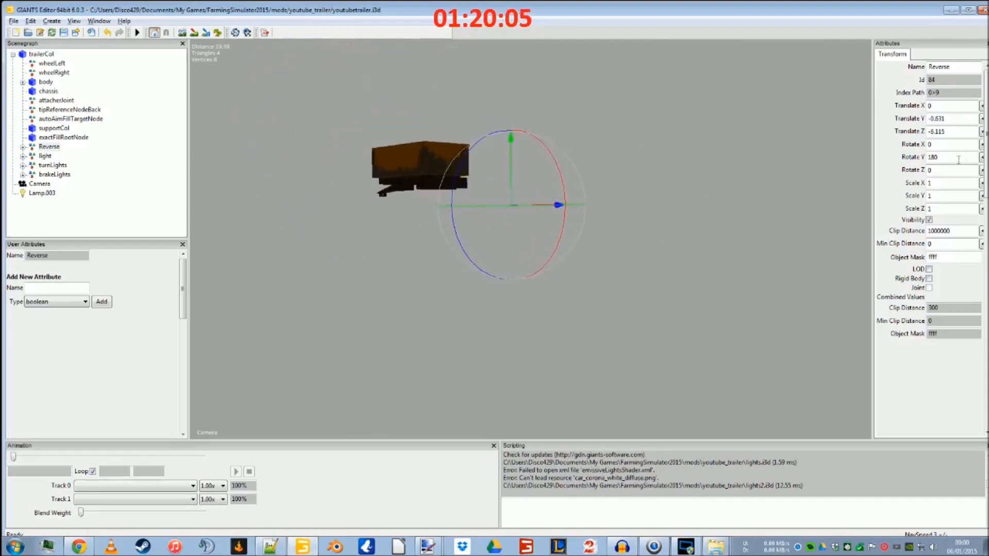
{"action": "key", "text": "ctrl+z"}
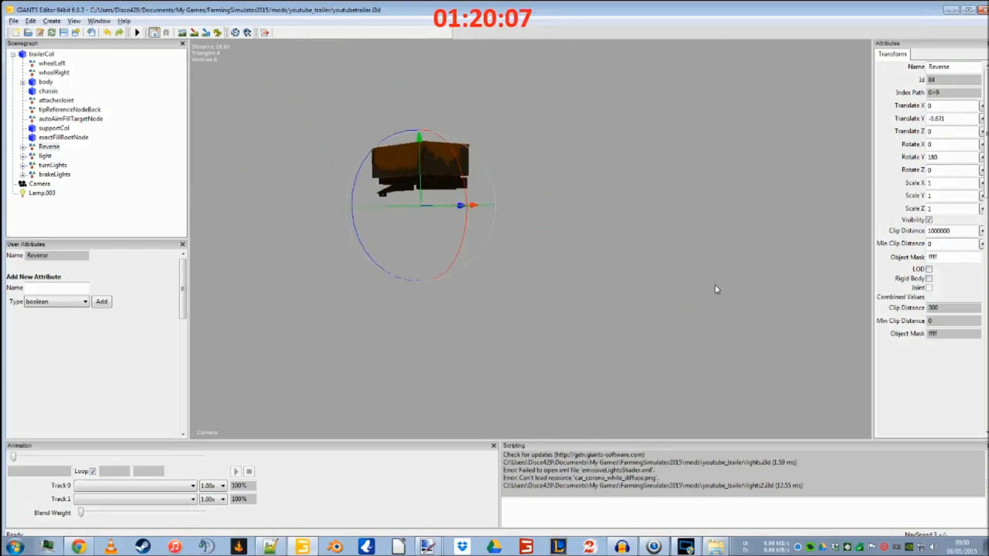
{"action": "key", "text": "ctrl+z"}
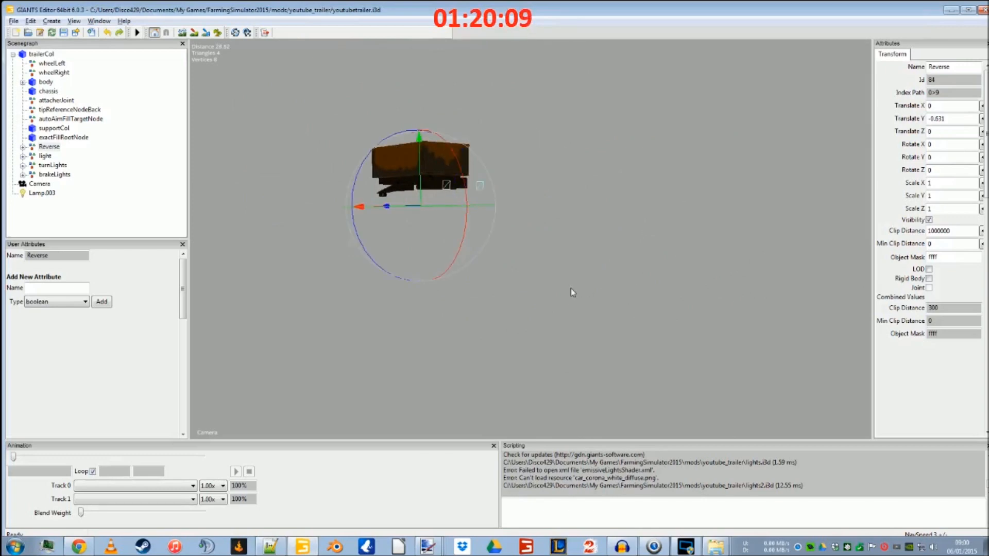
{"action": "scroll", "coordinate": [444, 237], "scroll_direction": "up", "scroll_amount": 5}
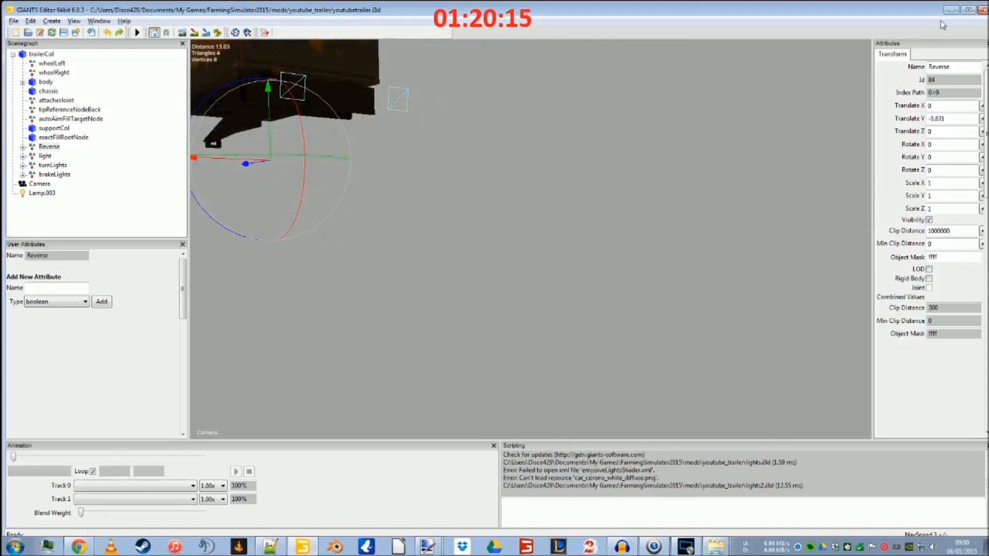
Step: Open lights2 from the youtube_trailer folder in GIANTS Editor to check its loading messages, and close it
{"action": "left_click", "coordinate": [951, 10]}
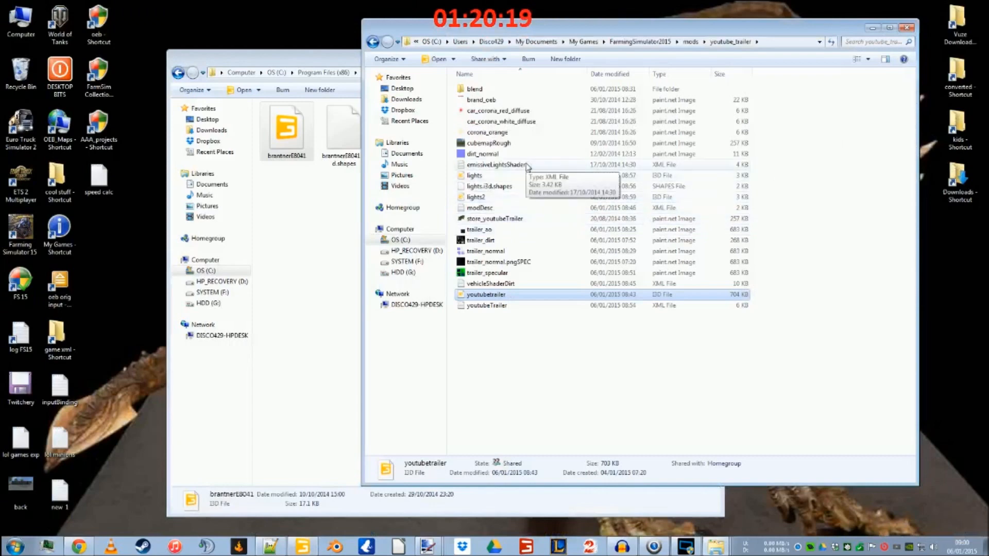
{"action": "left_click", "coordinate": [485, 199]}
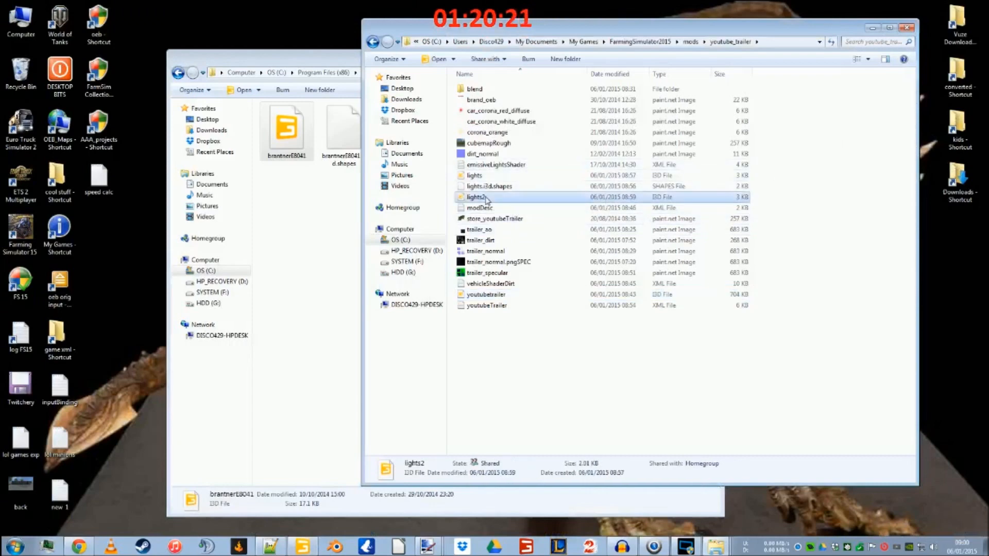
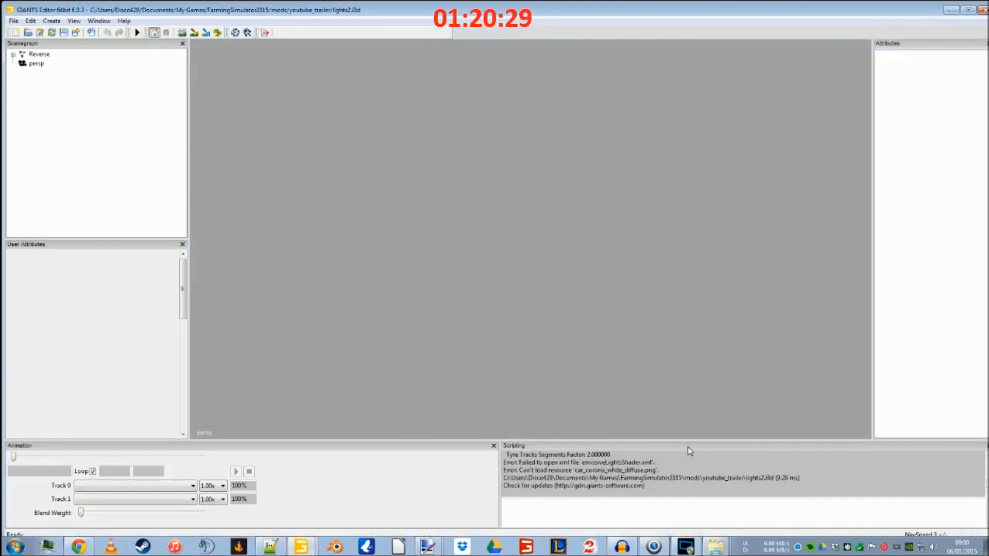
{"action": "left_click", "coordinate": [984, 10]}
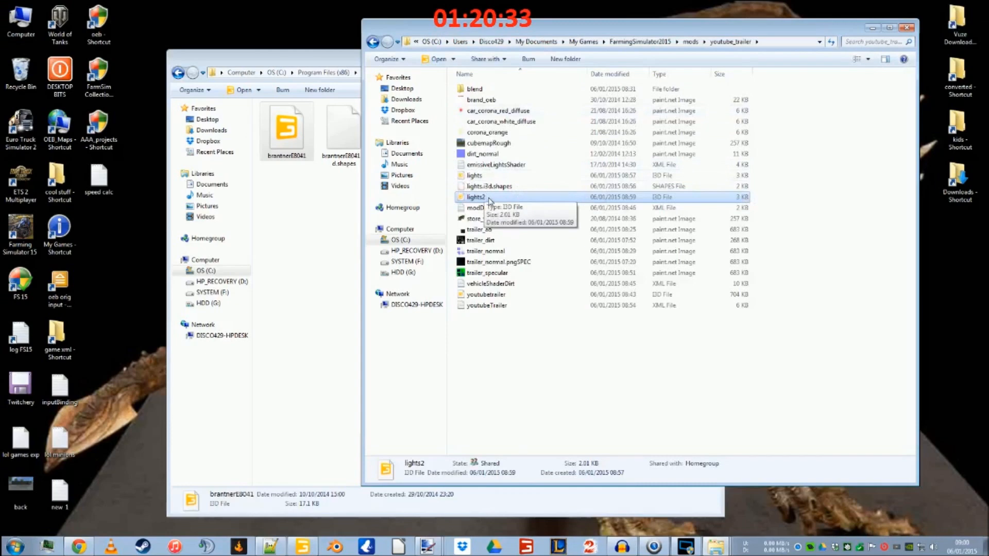
Step: In Notepad++, set relativePath to true for both car_corona_white_diffuse.png and emissiveLightsShader.xml in lights2.i3d, and save the file
{"action": "right_click", "coordinate": [489, 200]}
{"action": "left_click", "coordinate": [518, 250]}
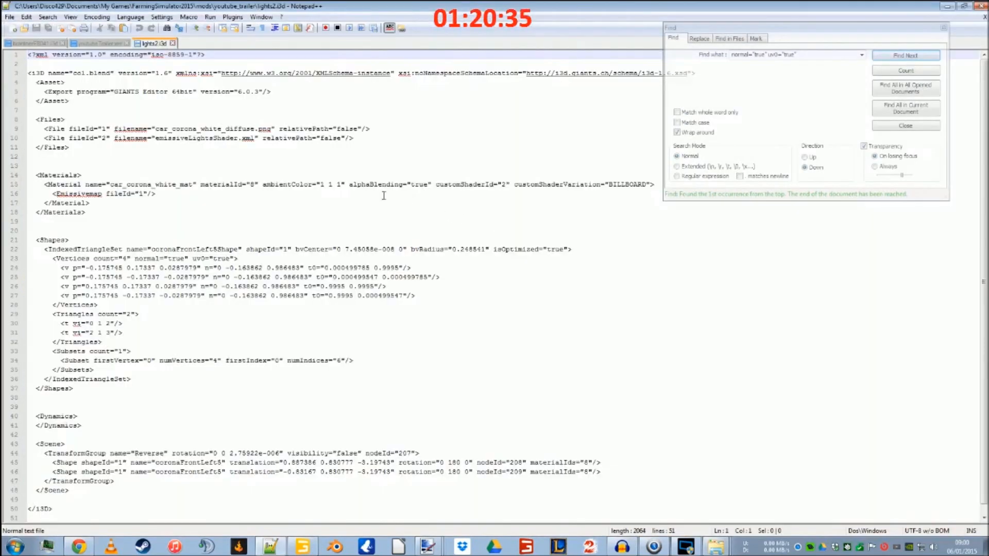
{"action": "left_click", "coordinate": [360, 129]}
{"action": "key", "text": "BackSpace"}
{"action": "key", "text": "BackSpace"}
{"action": "key", "text": "BackSpace"}
{"action": "key", "text": "BackSpace"}
{"action": "type", "text": "tru"}
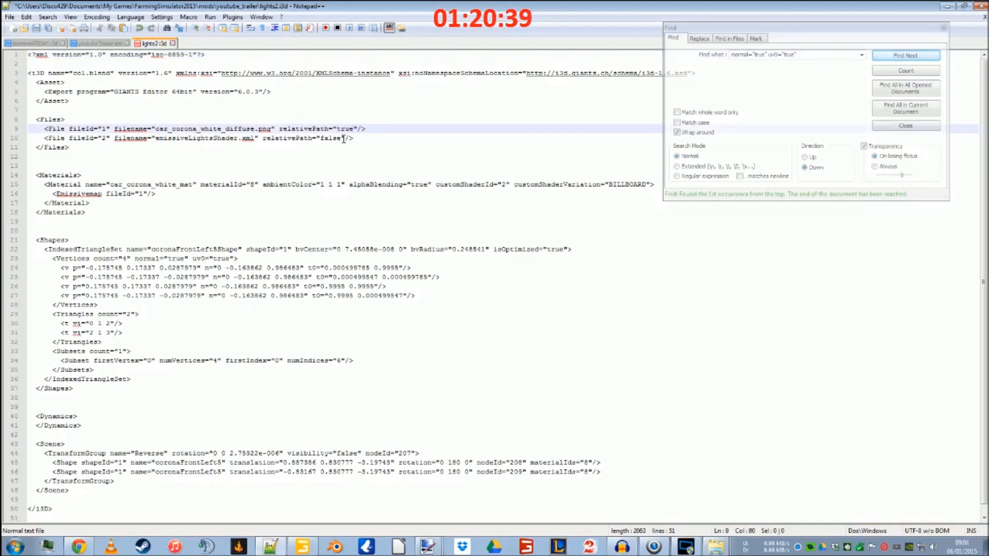
{"action": "left_click", "coordinate": [343, 139]}
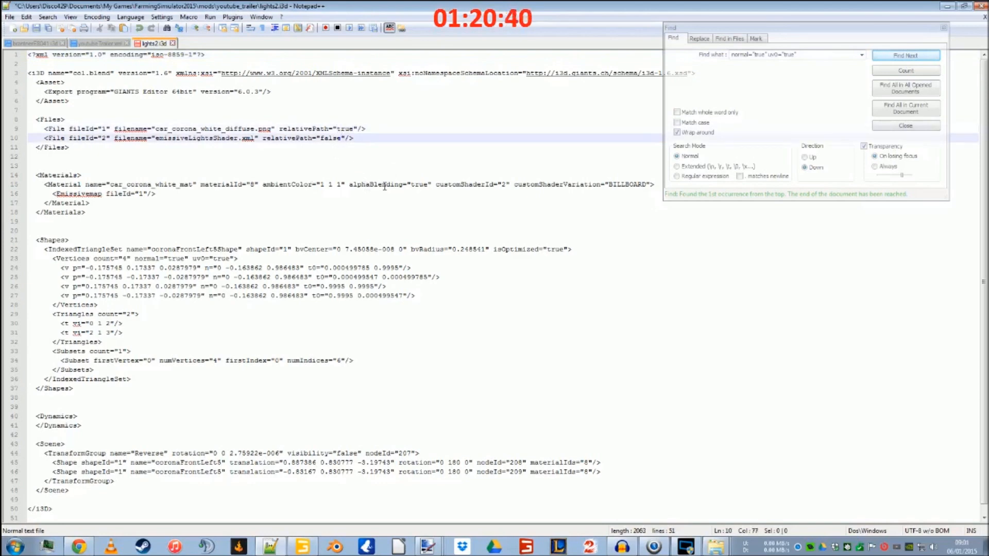
{"action": "key", "text": "BackSpace"}
{"action": "type", "text": "true"}
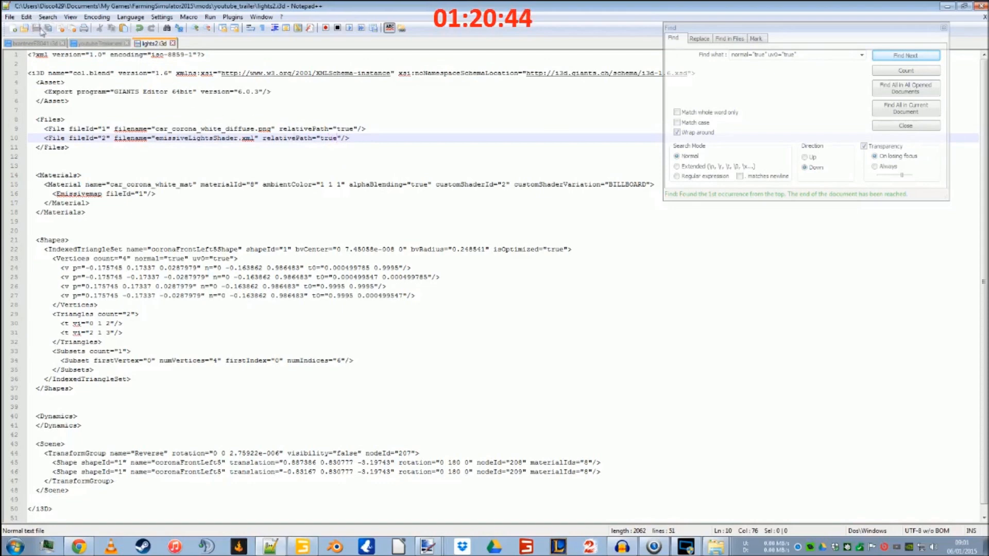
{"action": "left_click", "coordinate": [947, 6]}
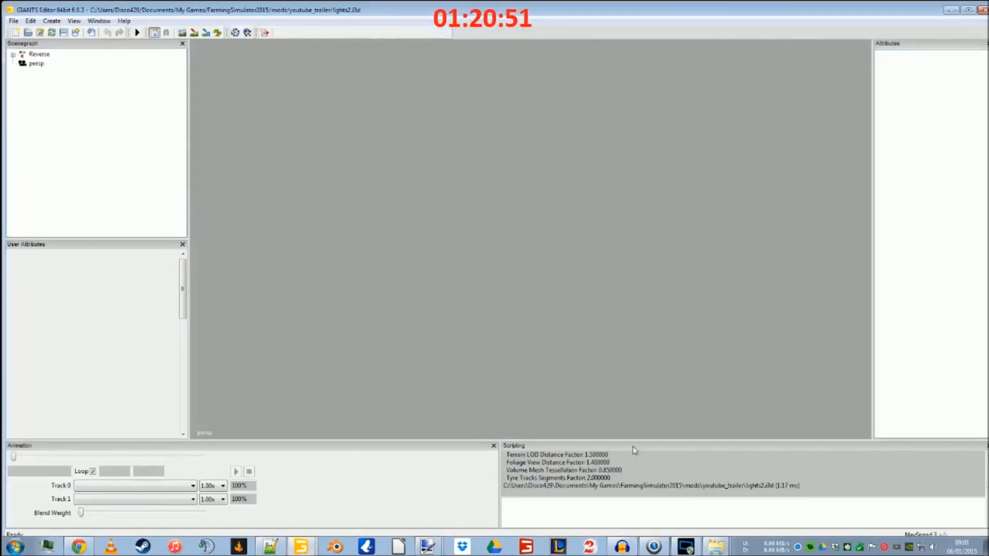
Step: Inspect the Reverse lights in lights2.i3d with their visibility enabled in GIANTS Editor, and close the file without saving
{"action": "left_click", "coordinate": [39, 54]}
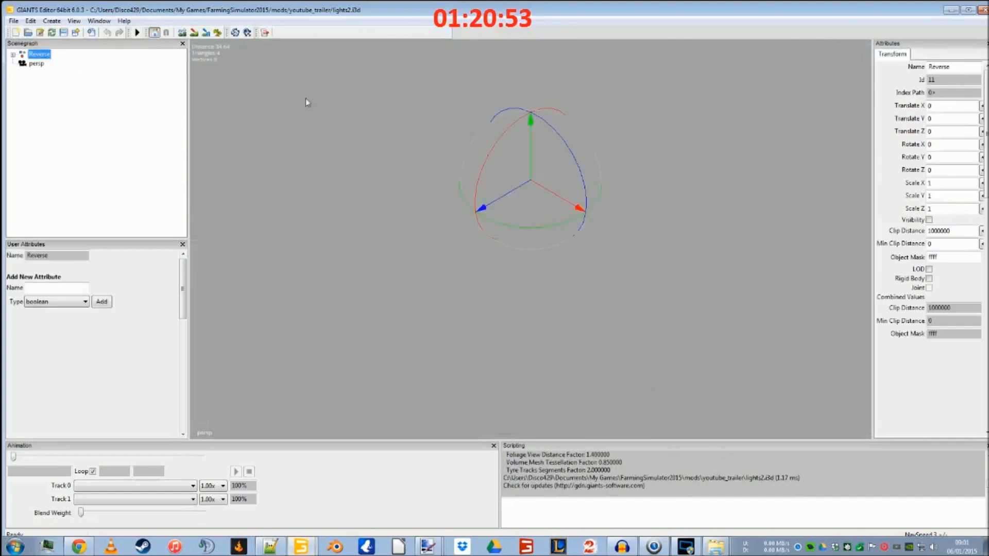
{"action": "left_click", "coordinate": [929, 220]}
{"action": "scroll", "coordinate": [649, 359], "scroll_direction": "up", "scroll_amount": 5}
{"action": "left_click_drag", "start_coordinate": [474, 146], "coordinate": [419, 253], "text": "alt"}
{"action": "middle_click_drag", "start_coordinate": [561, 272], "coordinate": [289, 233], "text": "alt"}
{"action": "middle_click_drag", "start_coordinate": [519, 274], "coordinate": [301, 220], "text": "alt"}
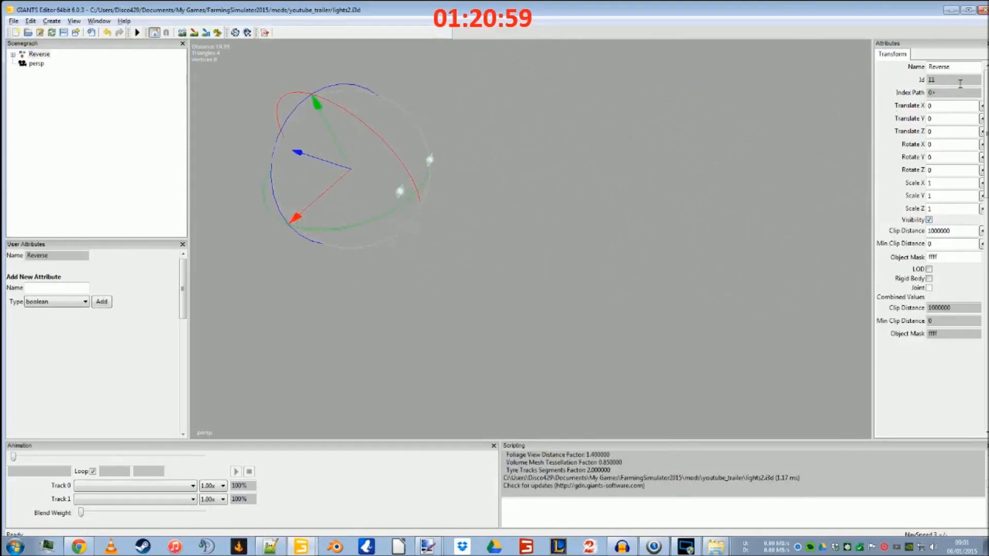
{"action": "left_click", "coordinate": [981, 9]}
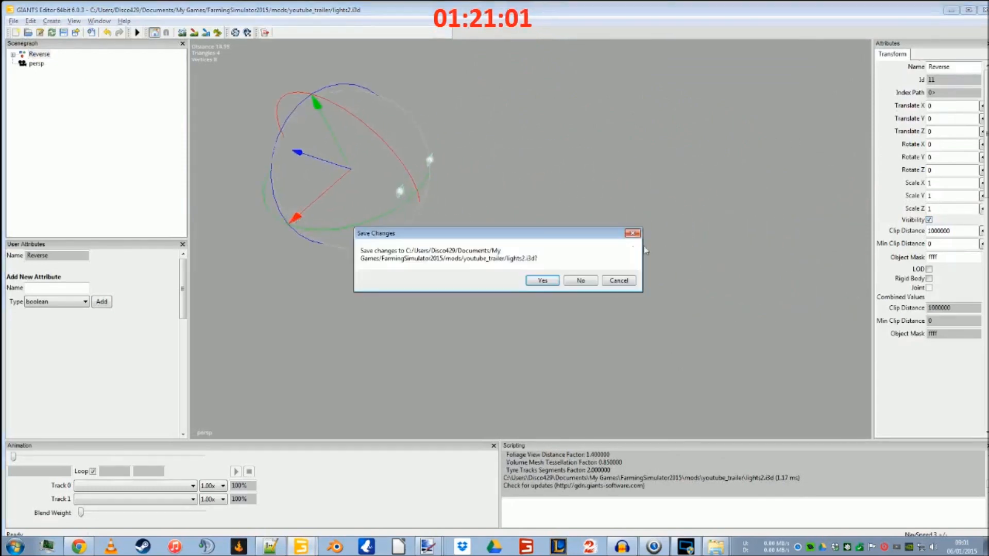
{"action": "left_click", "coordinate": [578, 281]}
Step: Replace the Reverse group in the youtubetrailer scene by deleting it and importing the corrected lights2 file
{"action": "left_click", "coordinate": [305, 546]}
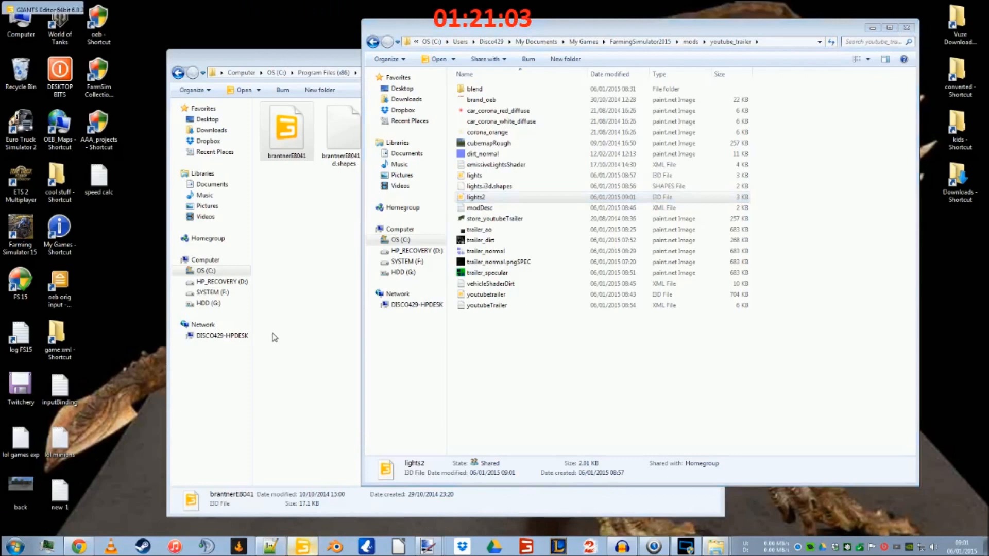
{"action": "left_click", "coordinate": [49, 147]}
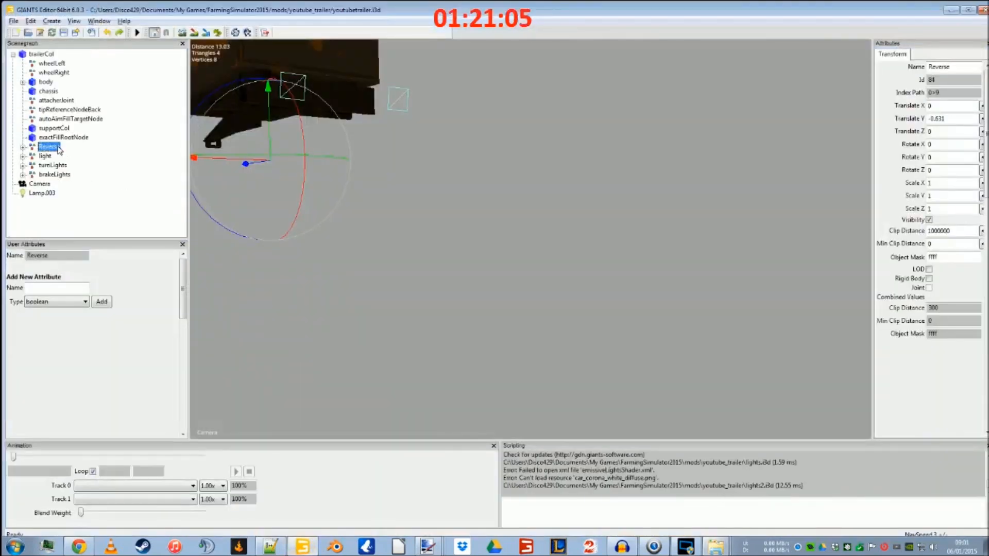
{"action": "key", "text": "Delete"}
{"action": "left_click", "coordinate": [14, 21]}
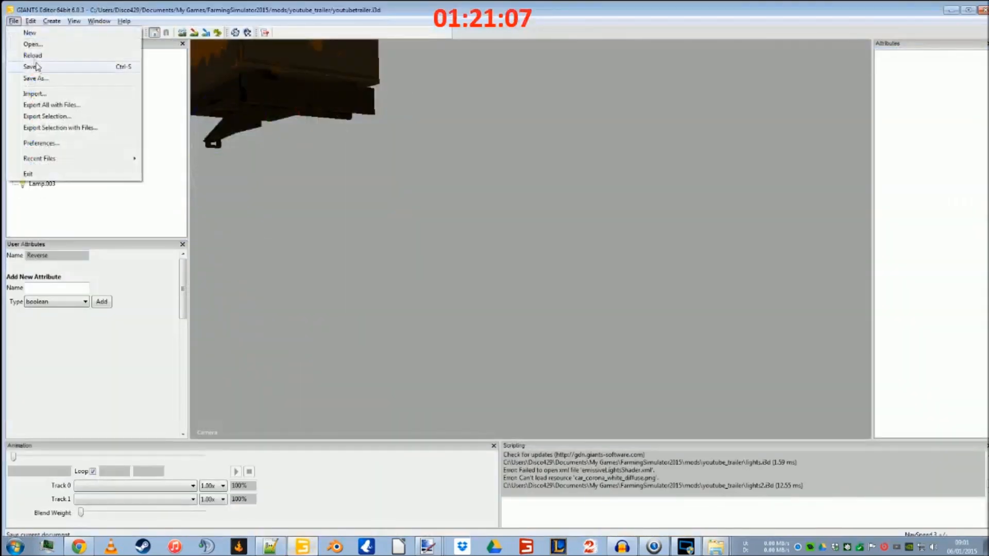
{"action": "left_click", "coordinate": [45, 93]}
{"action": "double_click", "coordinate": [304, 142]}
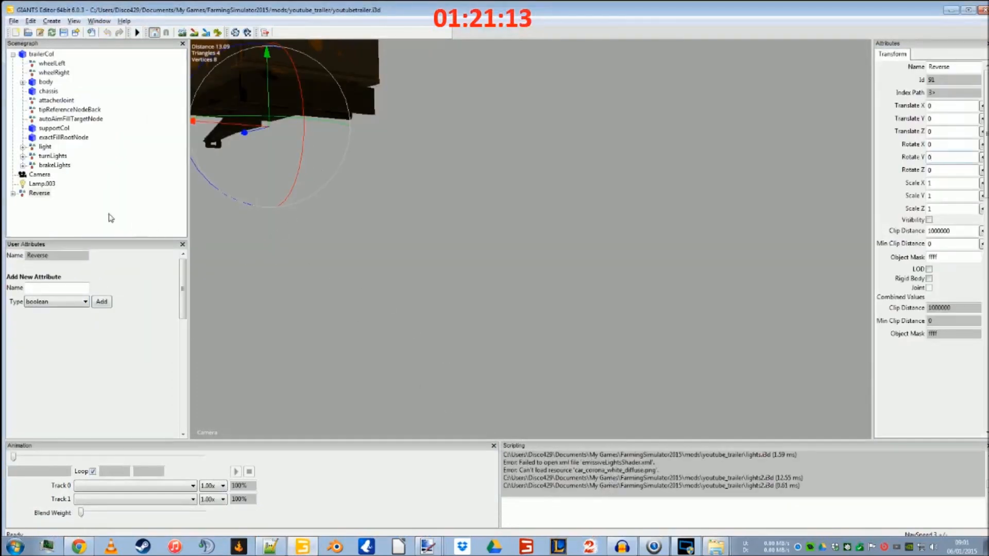
Step: Move the newly imported Reverse group into the trailerCol node
{"action": "left_click", "coordinate": [39, 193]}
{"action": "key", "text": "Delete"}
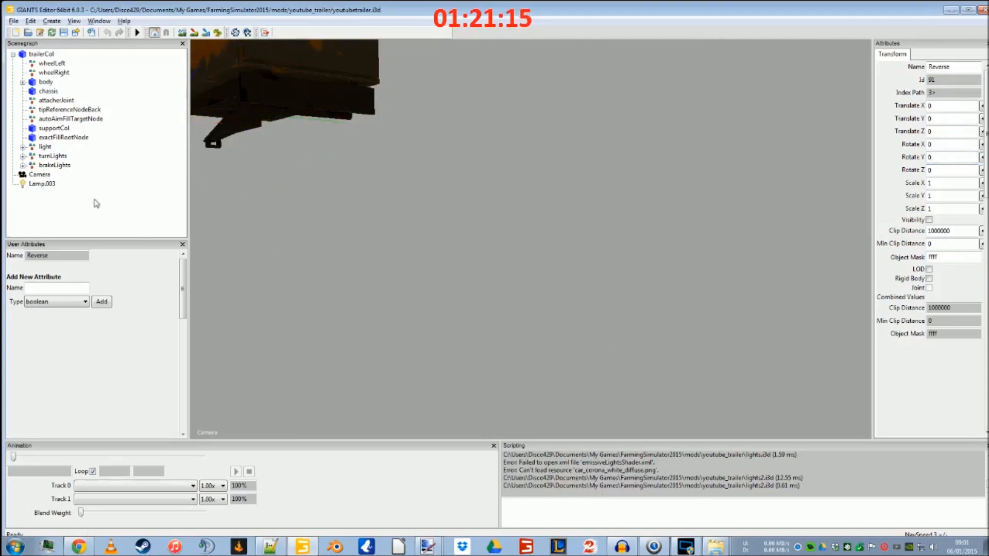
{"action": "key", "text": "ctrl+z"}
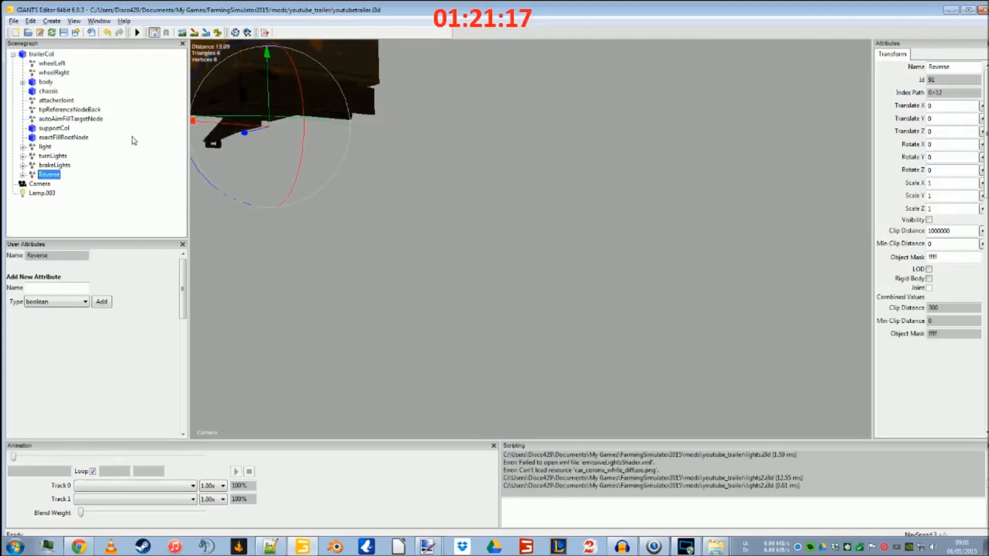
Step: Make the Reverse group visible and position its lights on the trailer's rear panel at about Y -0.54 and Z 1.22
{"action": "middle_click_drag", "start_coordinate": [317, 262], "coordinate": [277, 243], "text": "alt"}
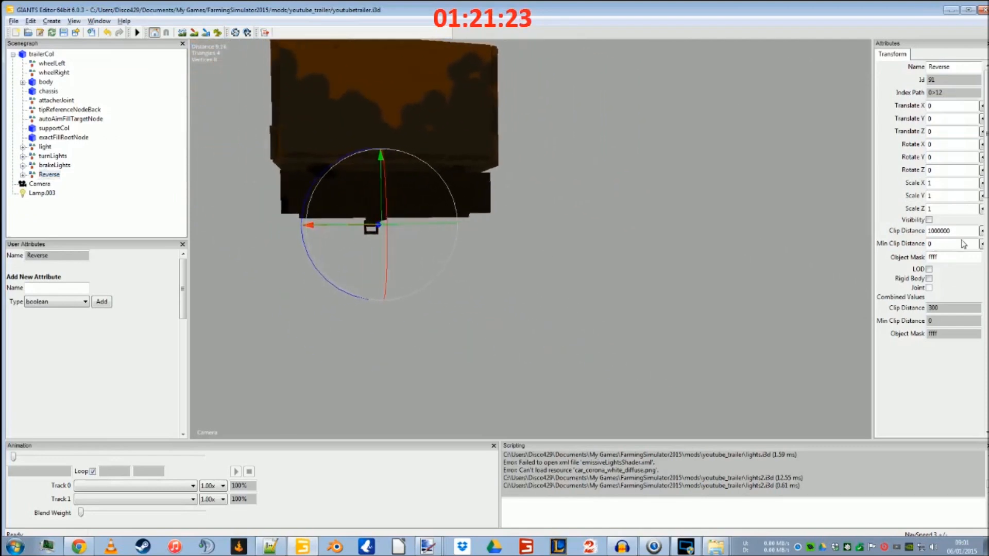
{"action": "left_click", "coordinate": [929, 220]}
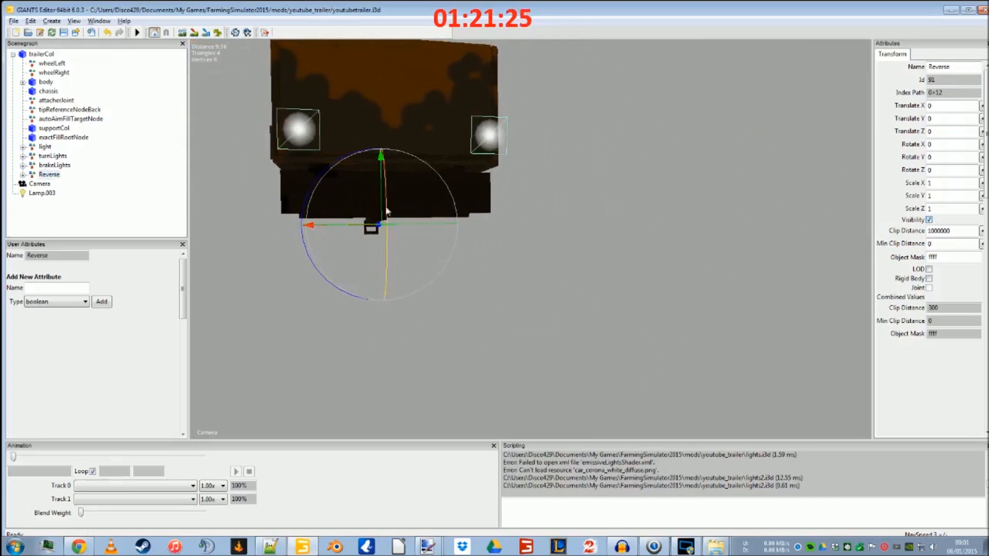
{"action": "left_click_drag", "start_coordinate": [367, 177], "coordinate": [331, 180]}
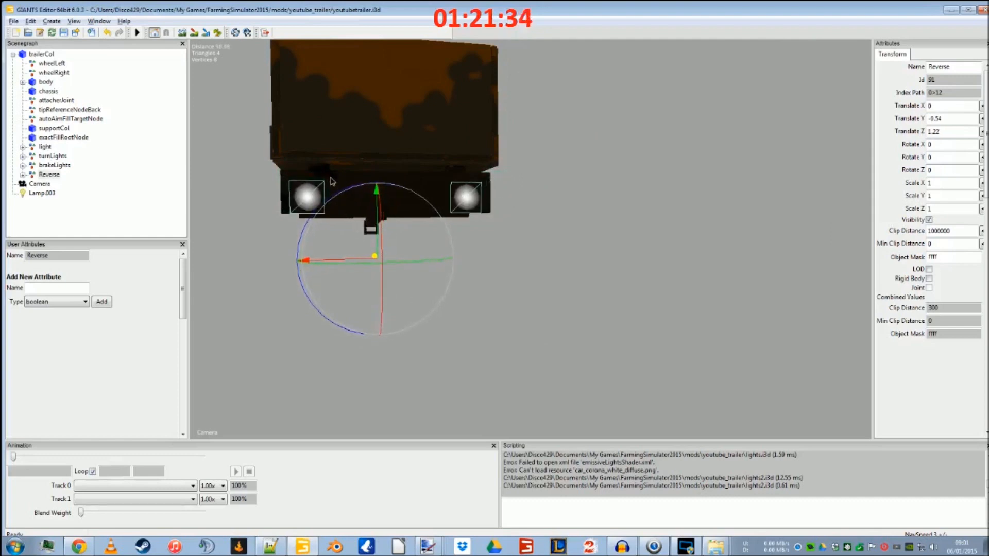
Step: Make the light group visible, raise it to about Y -0.77 and set its X translation to 0
{"action": "left_click", "coordinate": [50, 149]}
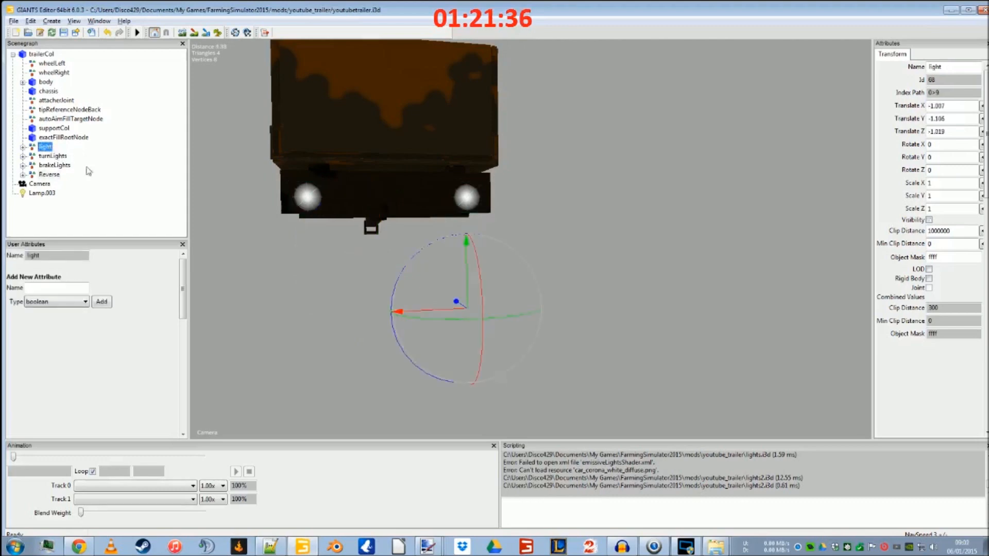
{"action": "left_click", "coordinate": [930, 220]}
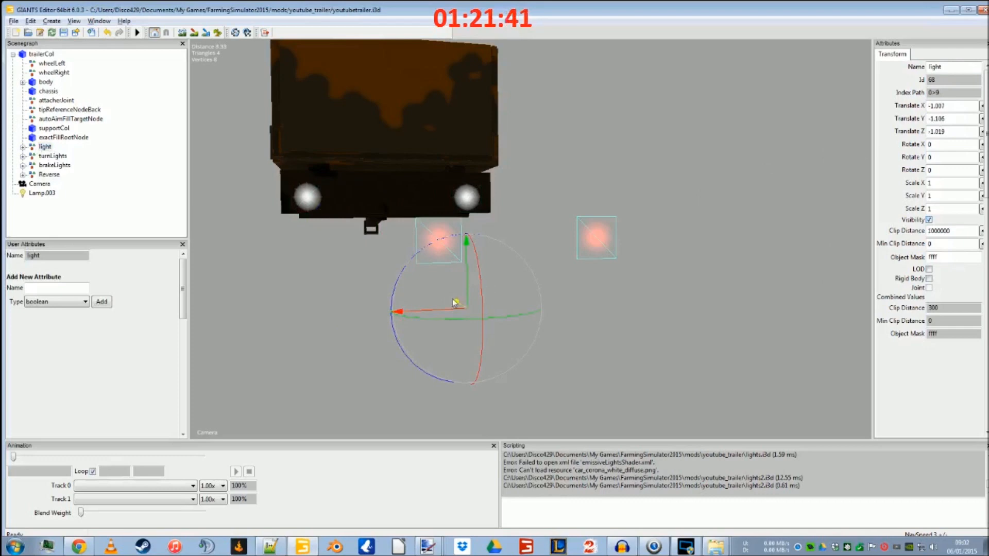
{"action": "left_click_drag", "start_coordinate": [426, 311], "coordinate": [336, 310]}
{"action": "left_click_drag", "start_coordinate": [379, 285], "coordinate": [372, 239]}
{"action": "left_click_drag", "start_coordinate": [360, 287], "coordinate": [356, 286]}
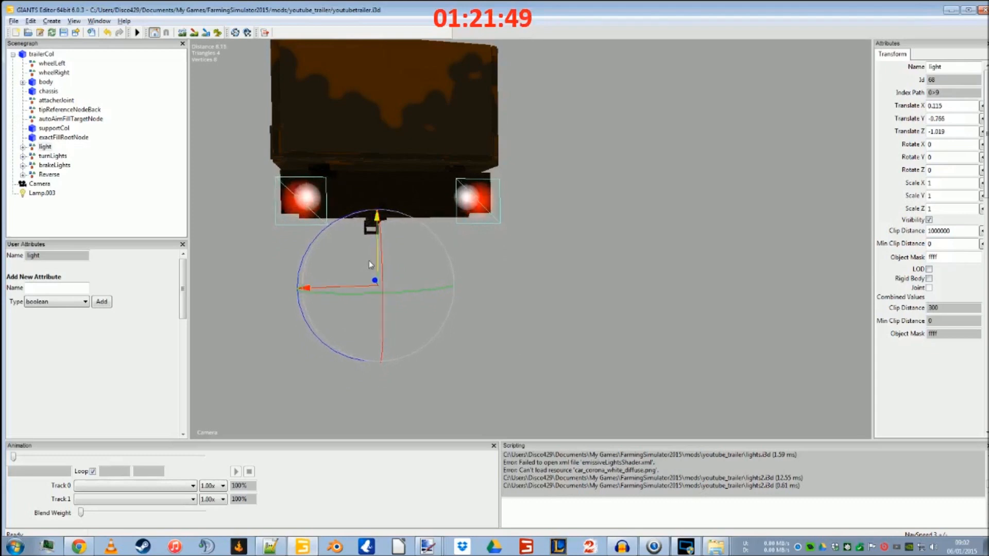
{"action": "double_click", "coordinate": [952, 106]}
{"action": "type", "text": "0"}
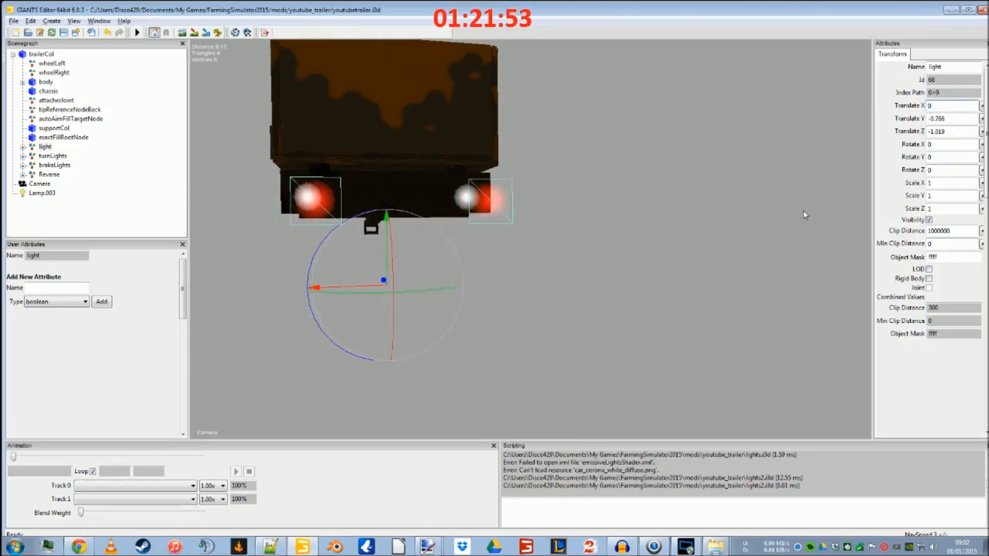
Step: Move the light group onto the trailer's rear panel at about Z 0.54 and Y -0.65
{"action": "left_click", "coordinate": [46, 56]}
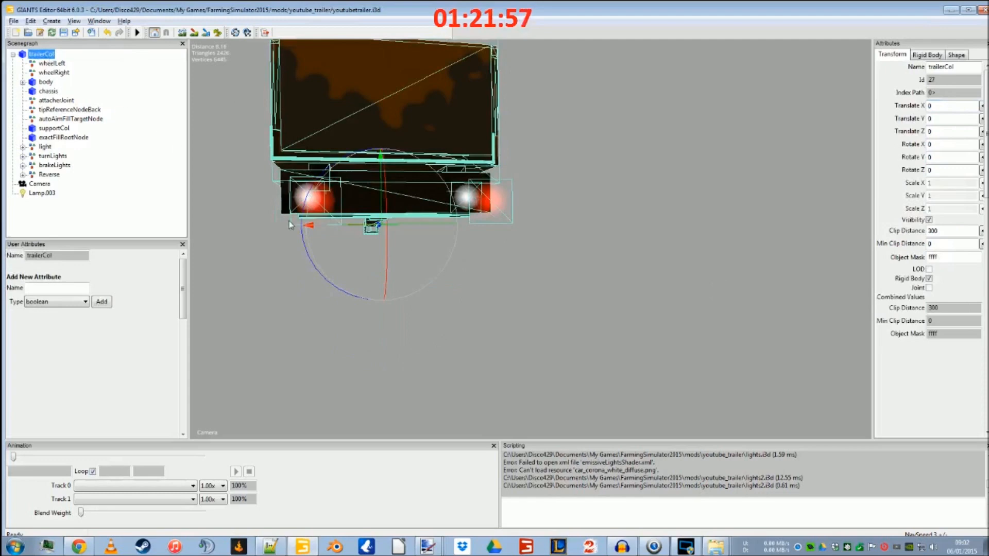
{"action": "left_click_drag", "start_coordinate": [353, 293], "coordinate": [302, 288], "text": "alt"}
{"action": "left_click_drag", "start_coordinate": [490, 316], "coordinate": [539, 243], "text": "alt"}
{"action": "middle_click_drag", "start_coordinate": [539, 242], "coordinate": [525, 108], "text": "alt"}
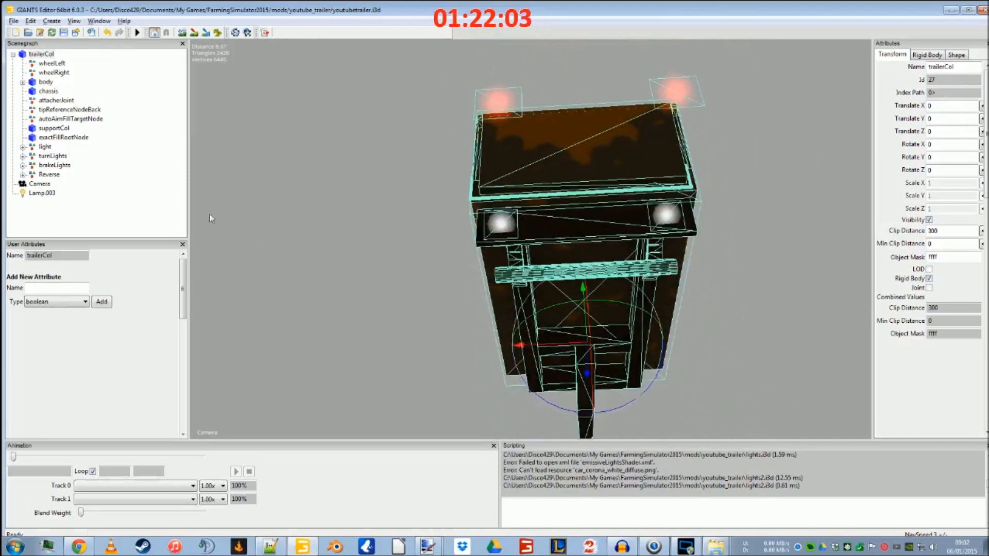
{"action": "left_click", "coordinate": [44, 147]}
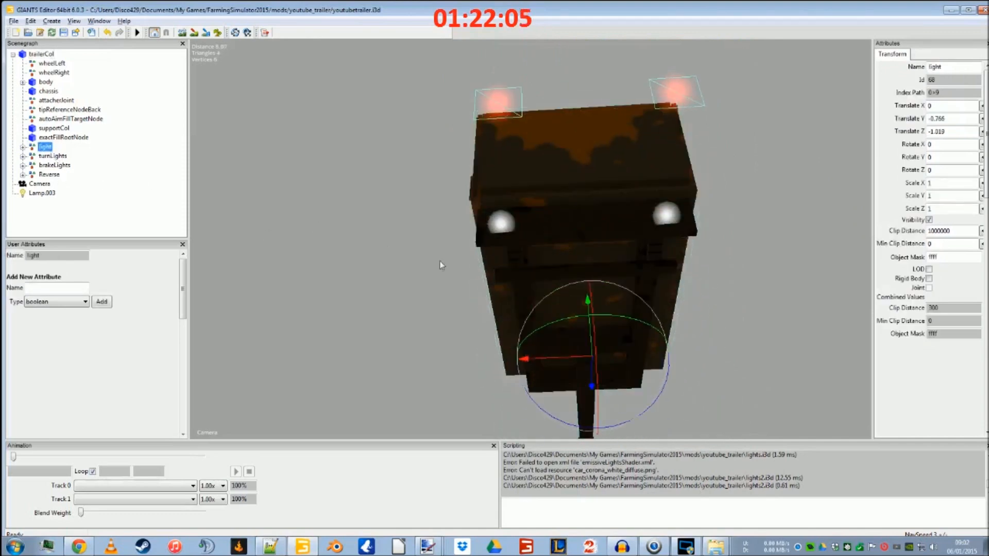
{"action": "left_click_drag", "start_coordinate": [591, 386], "coordinate": [603, 527]}
{"action": "left_click_drag", "start_coordinate": [594, 287], "coordinate": [592, 355], "text": "alt"}
{"action": "middle_click_drag", "start_coordinate": [591, 354], "coordinate": [600, 415], "text": "alt"}
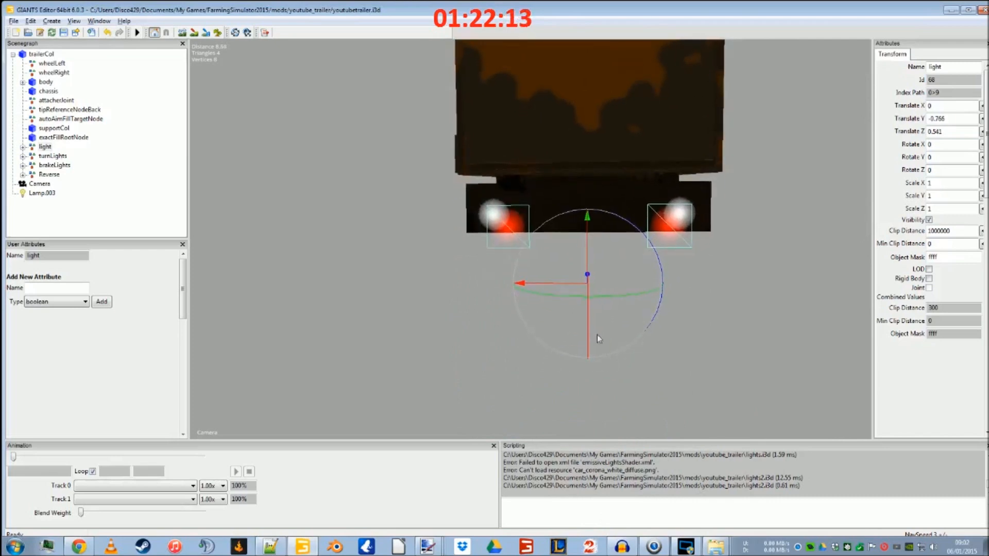
{"action": "left_click_drag", "start_coordinate": [589, 223], "coordinate": [598, 215]}
Step: Set the turnLights group's X and Y translation to 0 and clear its Z value
{"action": "left_click", "coordinate": [54, 156]}
{"action": "left_click", "coordinate": [950, 105]}
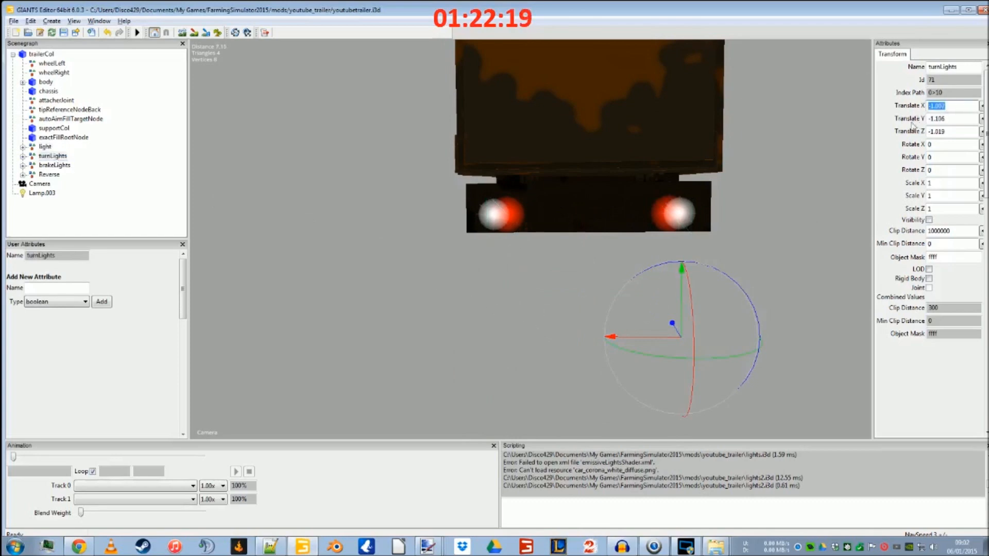
{"action": "type", "text": "0"}
{"action": "left_click", "coordinate": [947, 119]}
{"action": "key", "text": "BackSpace"}
{"action": "type", "text": "0"}
{"action": "left_click", "coordinate": [951, 131]}
{"action": "key", "text": "BackSpace"}
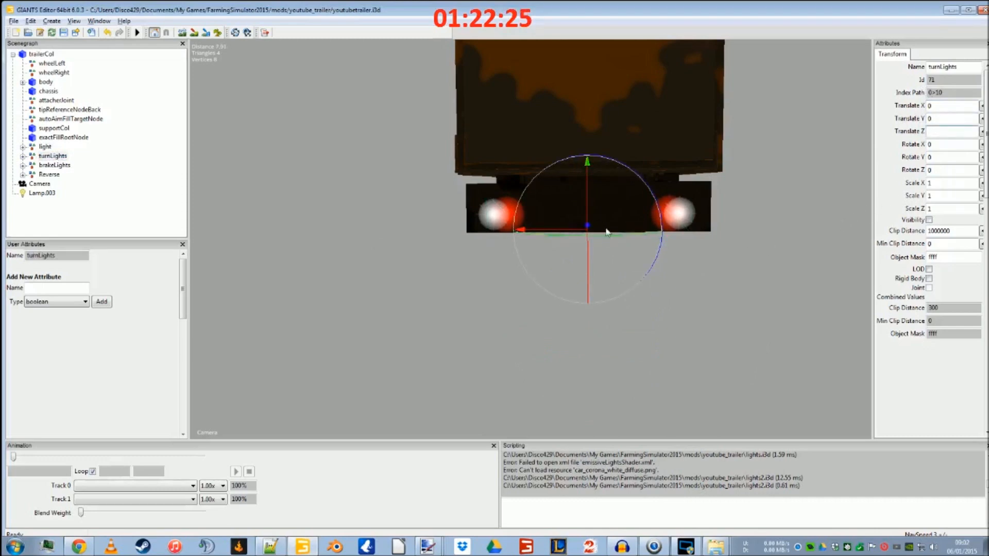
{"action": "left_click_drag", "start_coordinate": [499, 281], "coordinate": [418, 282], "text": "alt"}
{"action": "left_click_drag", "start_coordinate": [424, 226], "coordinate": [314, 336]}
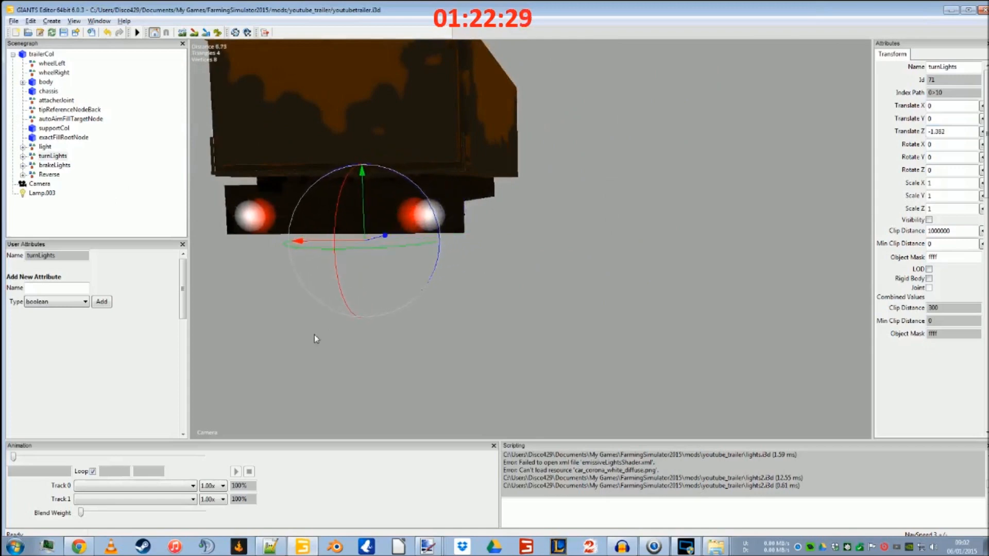
Step: Copy the light group's Z translation of 0.541 to the turnLights group
{"action": "left_click", "coordinate": [23, 157]}
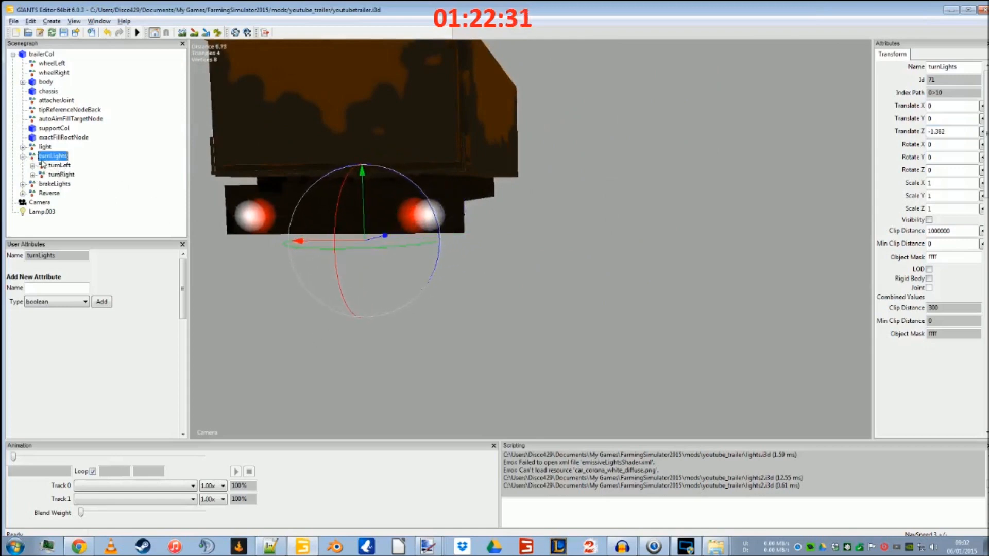
{"action": "left_click", "coordinate": [45, 147]}
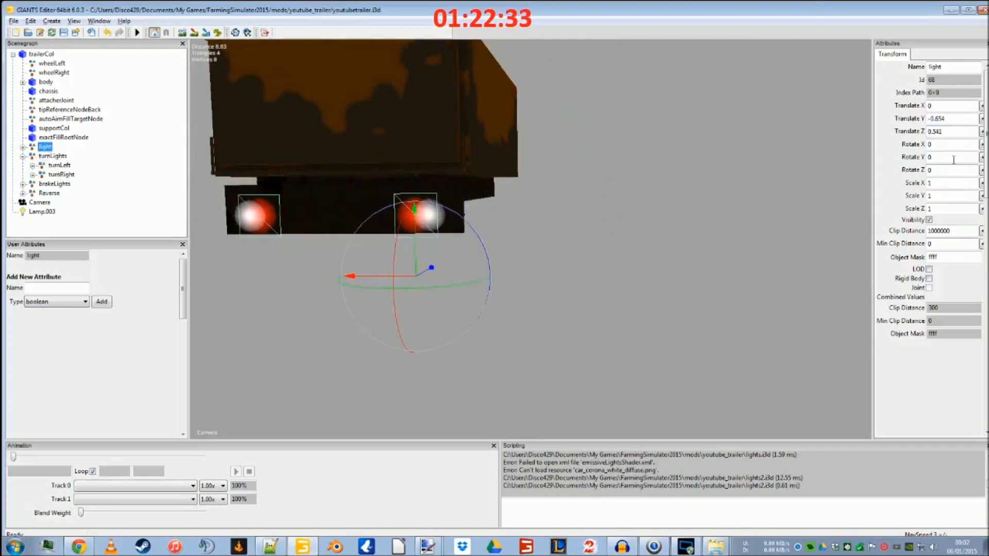
{"action": "left_click", "coordinate": [948, 132]}
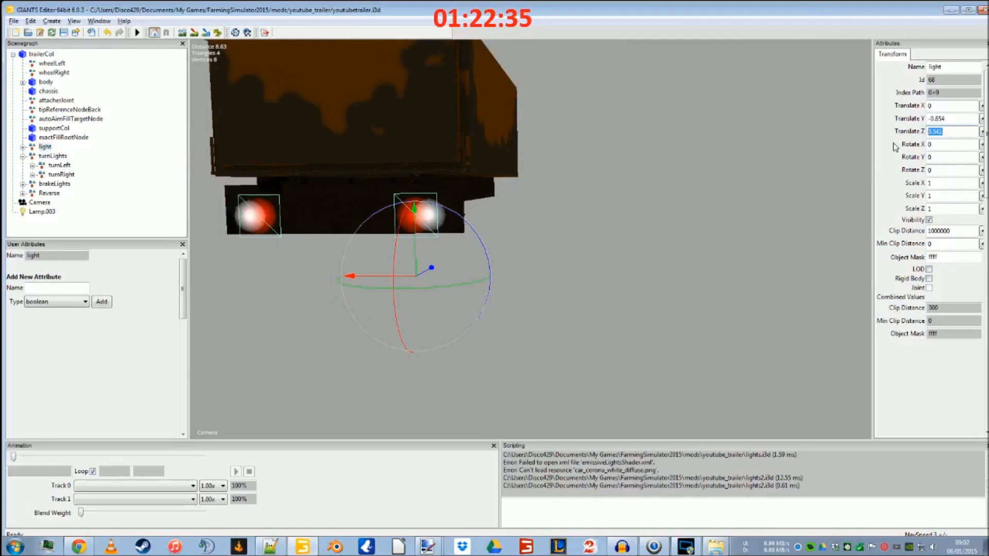
{"action": "left_click", "coordinate": [52, 156]}
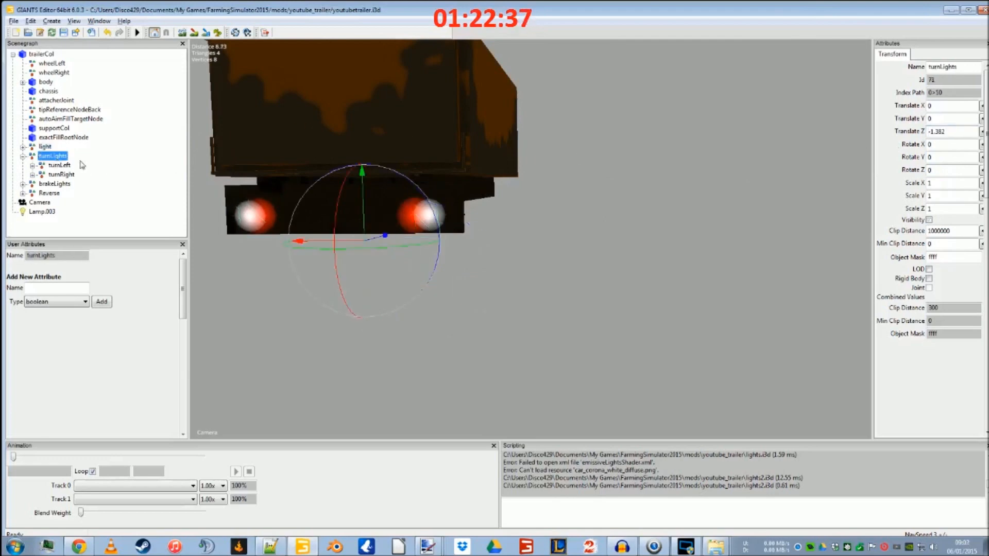
{"action": "double_click", "coordinate": [947, 131]}
{"action": "type", "text": "0.541"}
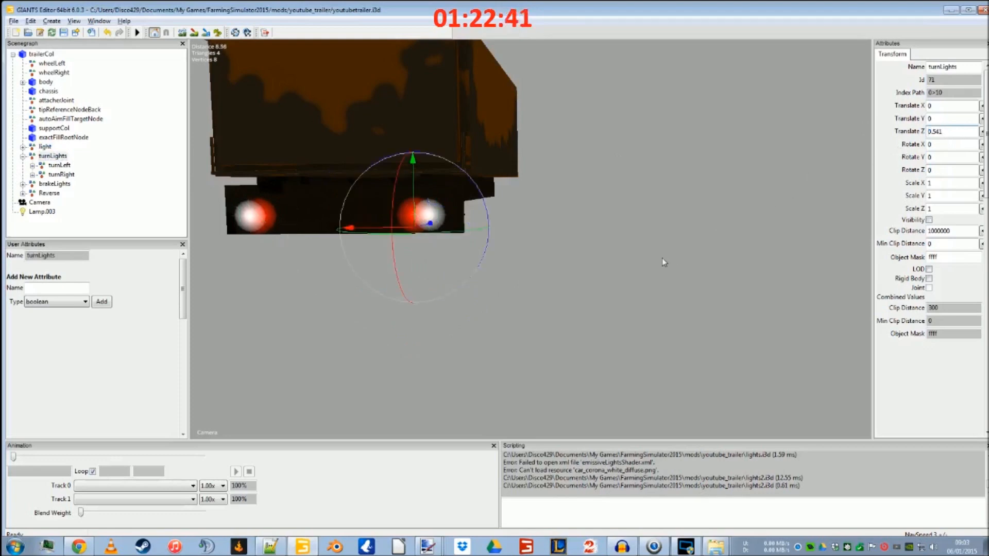
Step: Make the turnLights group and its turnLeft child visible
{"action": "left_click", "coordinate": [46, 148]}
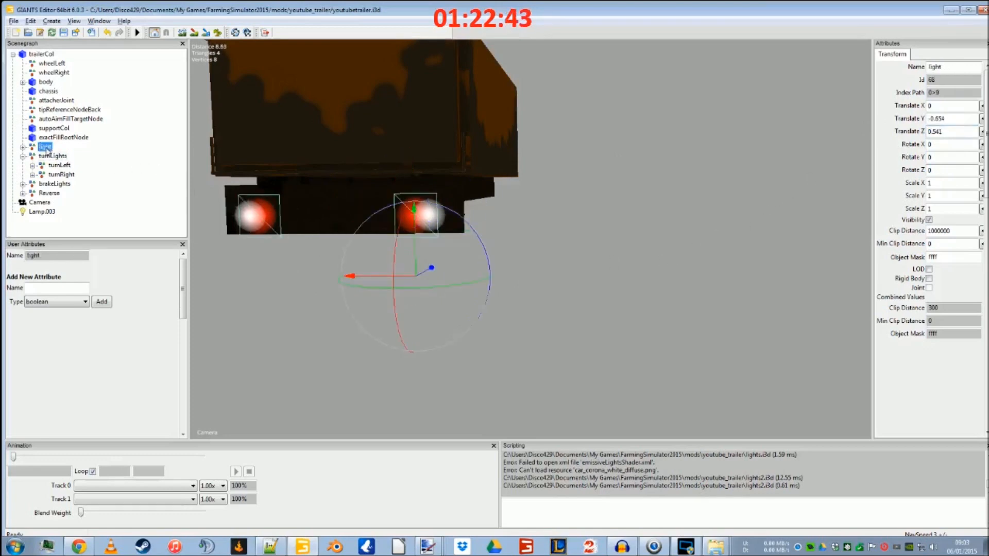
{"action": "left_click", "coordinate": [49, 155]}
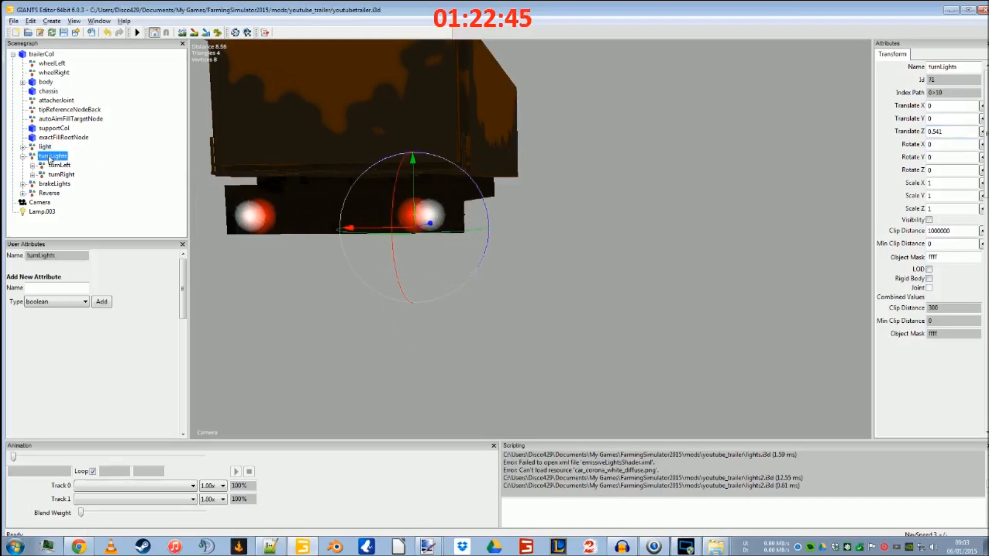
{"action": "left_click", "coordinate": [32, 165]}
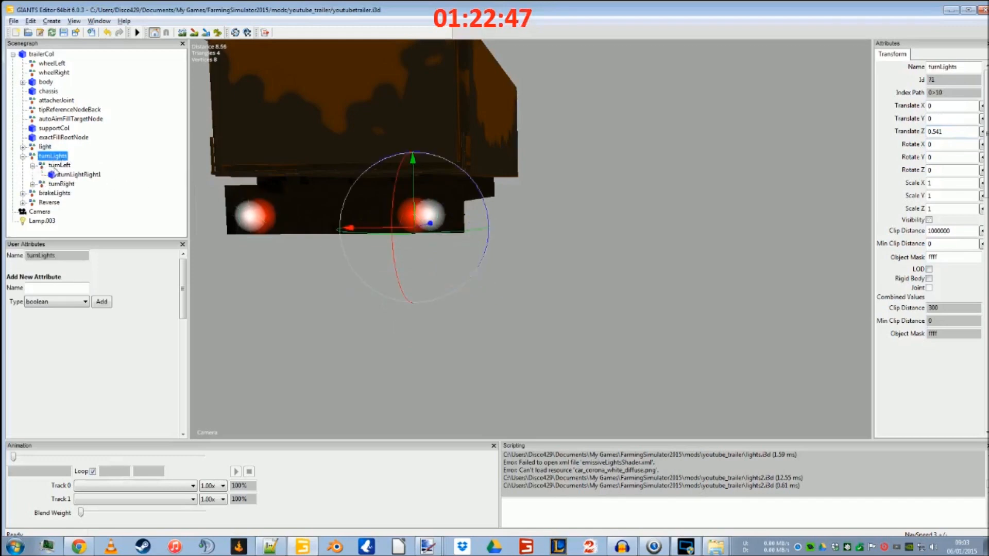
{"action": "left_click", "coordinate": [929, 220]}
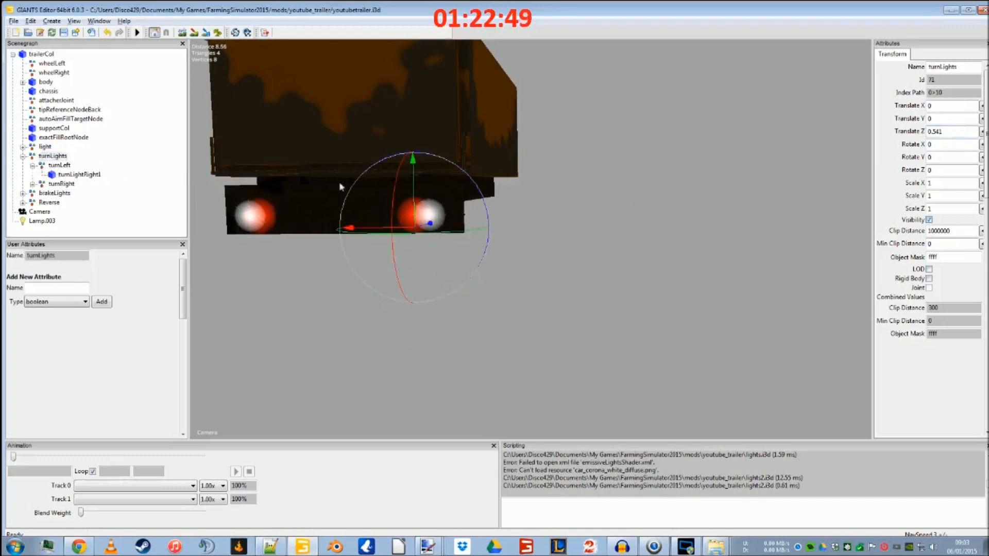
{"action": "left_click", "coordinate": [70, 166]}
{"action": "left_click", "coordinate": [929, 219]}
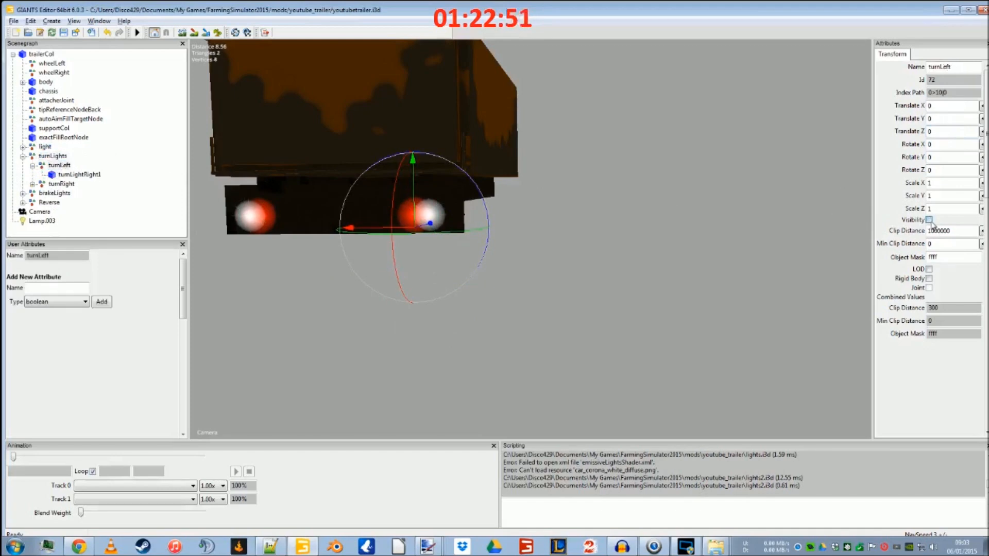
Step: Lower the whole turnLights group onto the trailer's rear panel at about Y -0.63
{"action": "middle_click_drag", "start_coordinate": [463, 280], "coordinate": [429, 298]}
{"action": "left_click_drag", "start_coordinate": [429, 299], "coordinate": [489, 291], "text": "alt"}
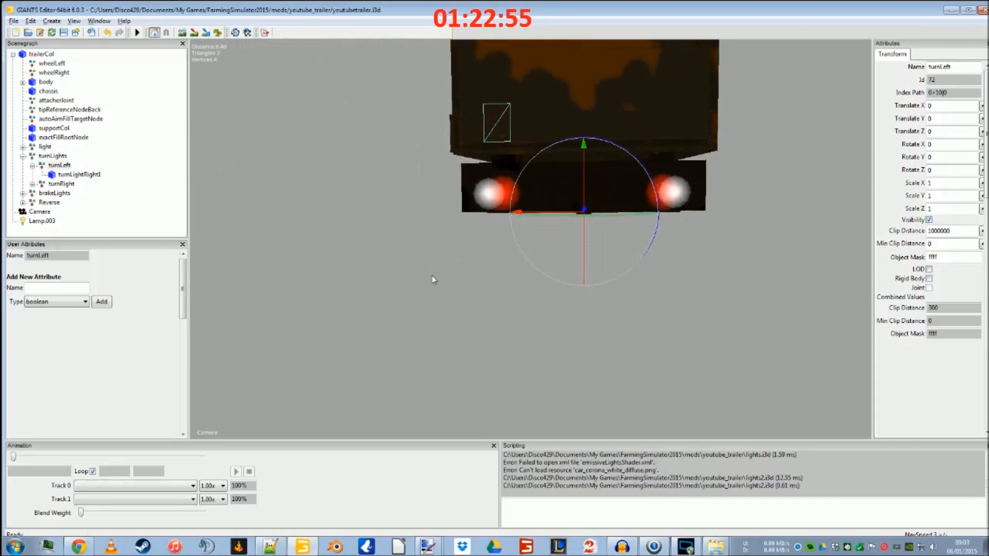
{"action": "left_click", "coordinate": [45, 158]}
{"action": "left_click_drag", "start_coordinate": [571, 154], "coordinate": [579, 210]}
Step: Check the turnRight light with visibility on, and hide both turnRight and turnLeft while leaving the parent turnLights visible
{"action": "left_click", "coordinate": [60, 166]}
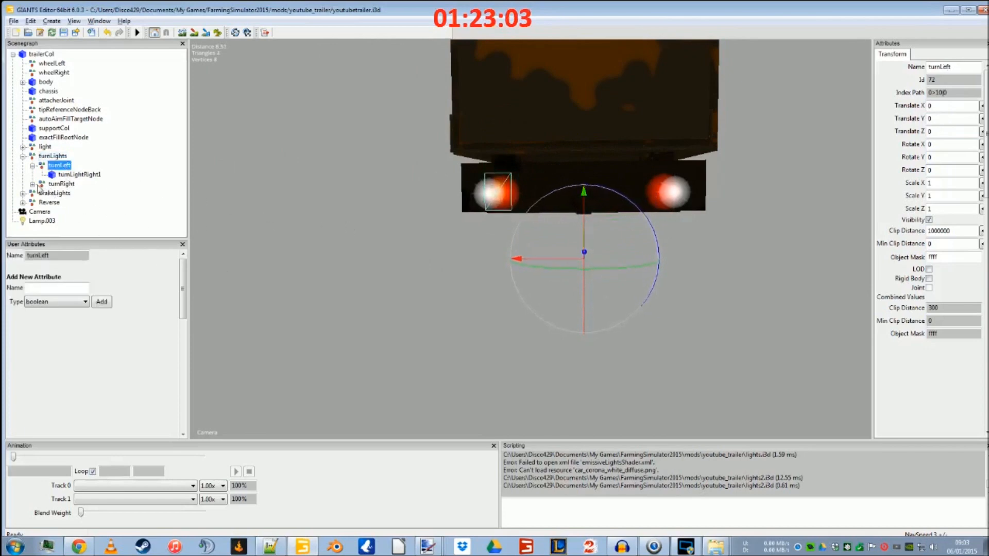
{"action": "left_click", "coordinate": [60, 184]}
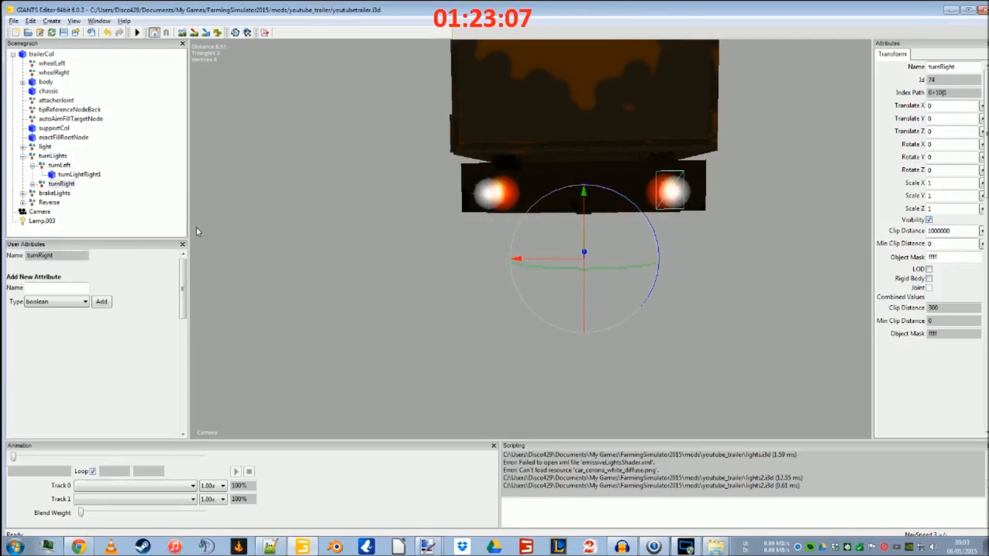
{"action": "left_click", "coordinate": [927, 222]}
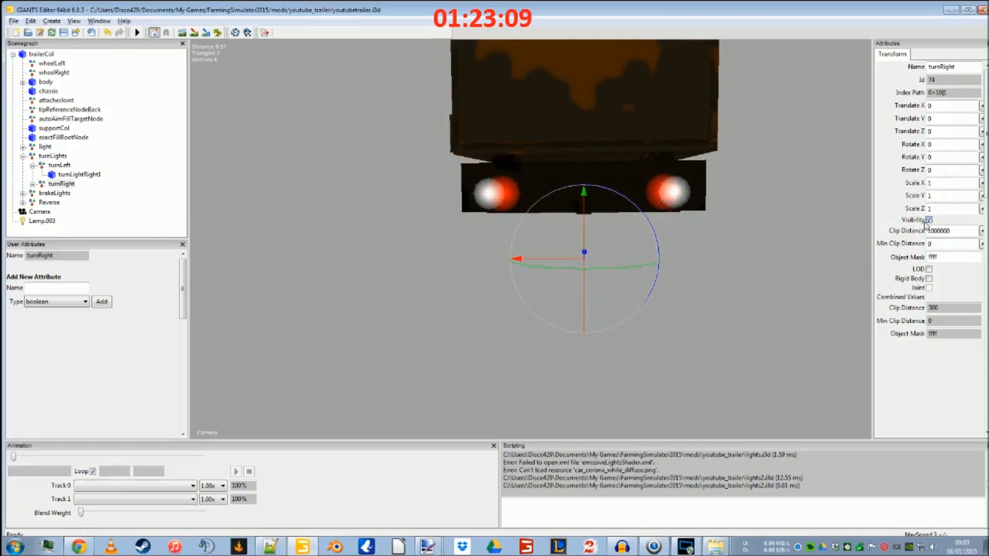
{"action": "left_click", "coordinate": [60, 166]}
{"action": "left_click", "coordinate": [929, 220]}
{"action": "left_click", "coordinate": [53, 156]}
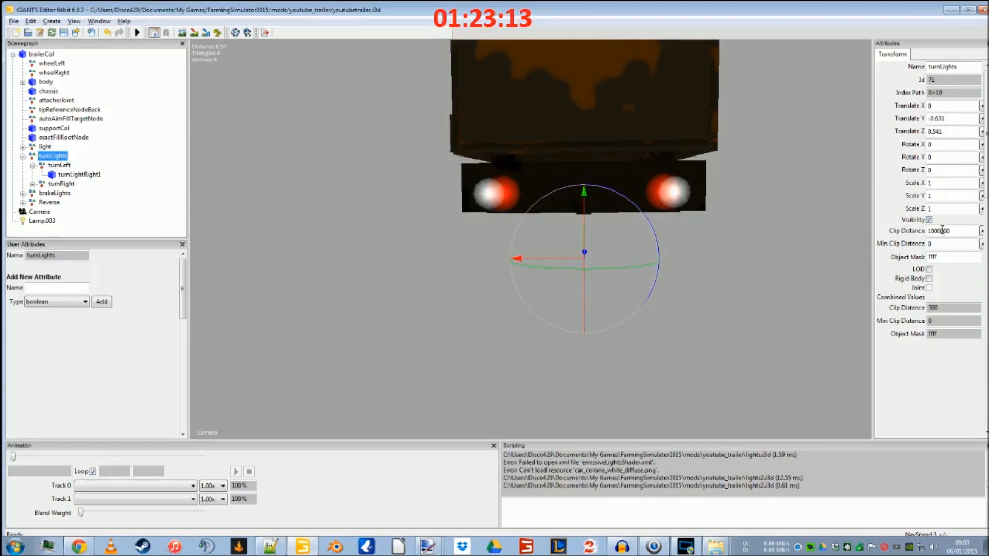
Step: Set the brakeLights group's translation to X 0, Y 0 and Z 0.541
{"action": "left_click", "coordinate": [54, 193]}
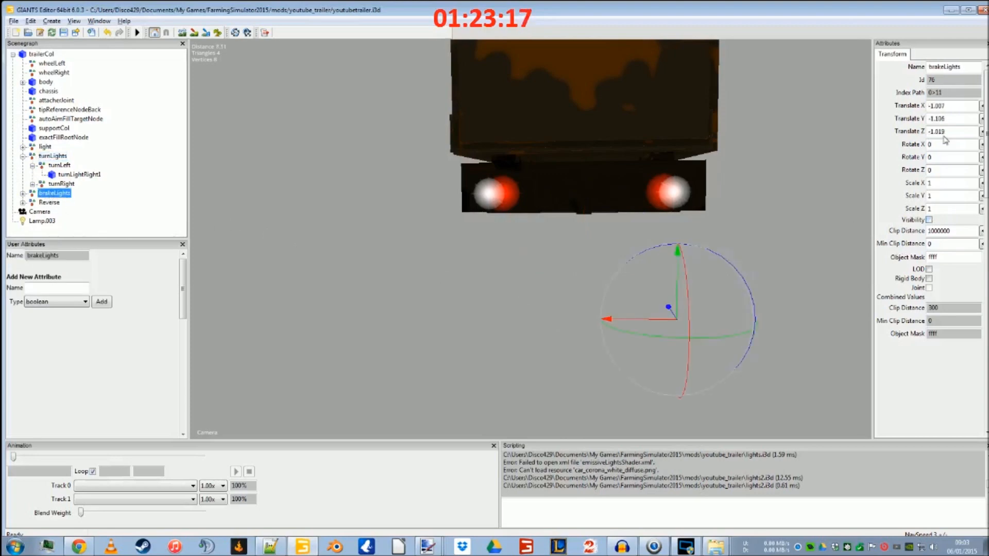
{"action": "left_click_drag", "start_coordinate": [961, 107], "coordinate": [906, 135]}
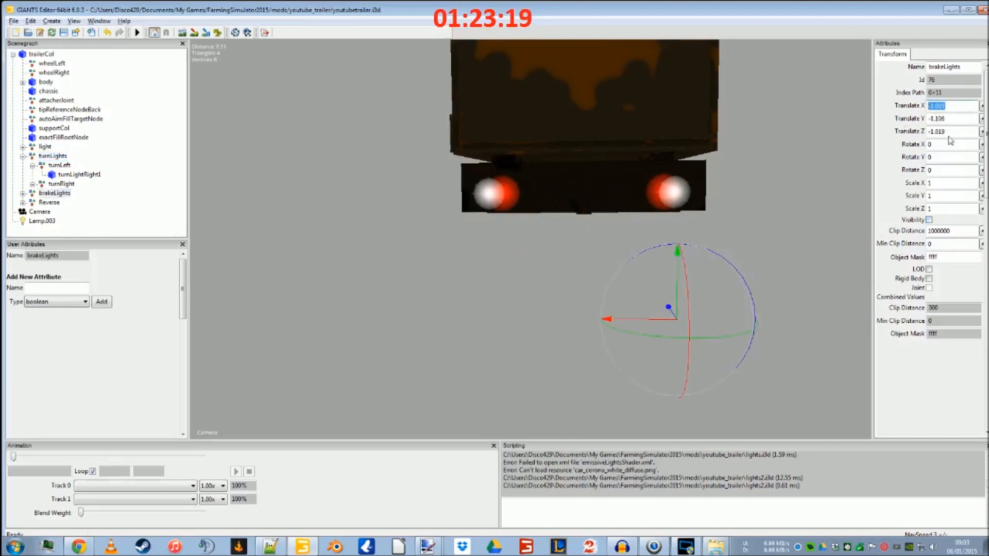
{"action": "type", "text": "0"}
{"action": "key", "text": "Tab"}
{"action": "type", "text": "0"}
{"action": "key", "text": "Tab"}
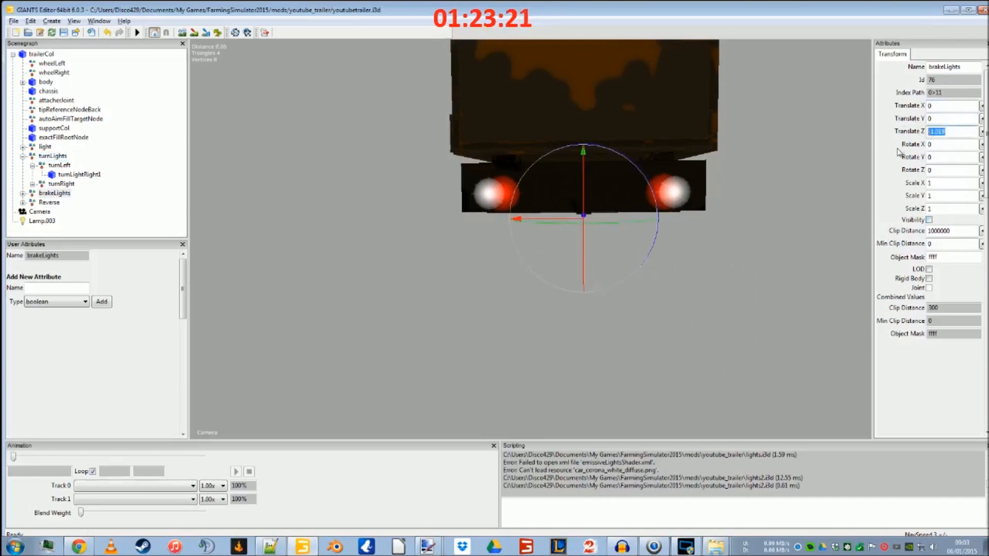
{"action": "type", "text": "0.541"}
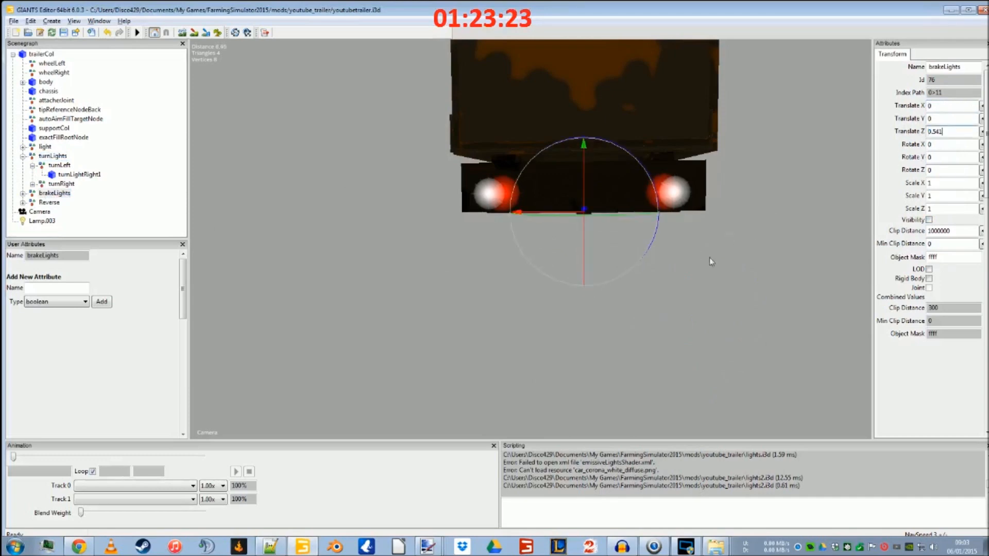
Step: Make the brakeLights group visible and lower it onto the rear panel at about Y -0.64, comparing it with the light group
{"action": "left_click", "coordinate": [930, 220]}
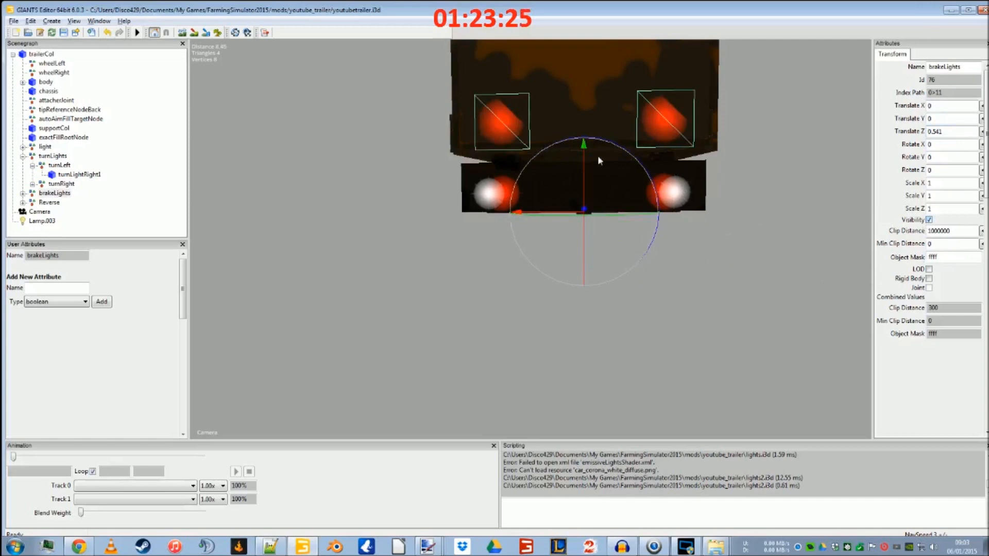
{"action": "left_click_drag", "start_coordinate": [581, 154], "coordinate": [577, 208]}
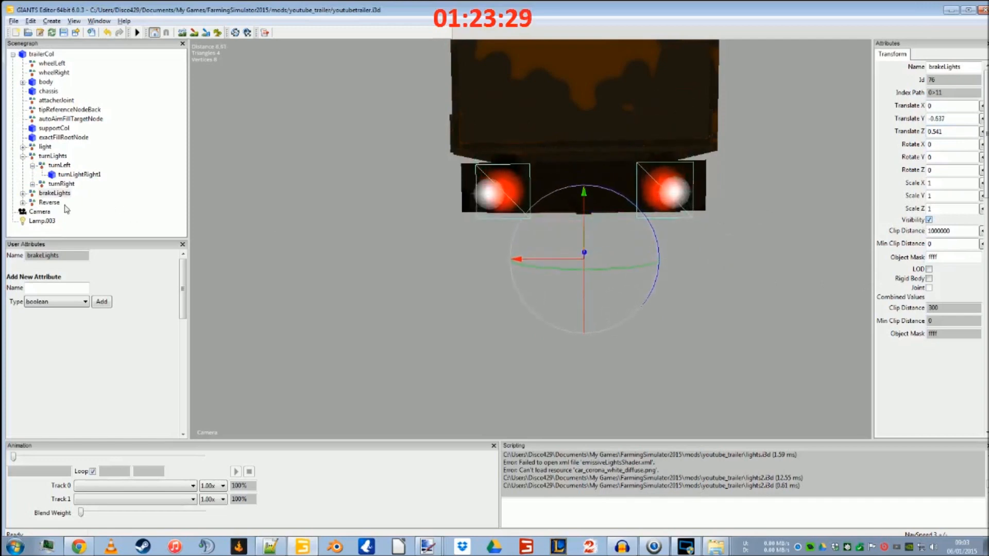
{"action": "left_click", "coordinate": [22, 156]}
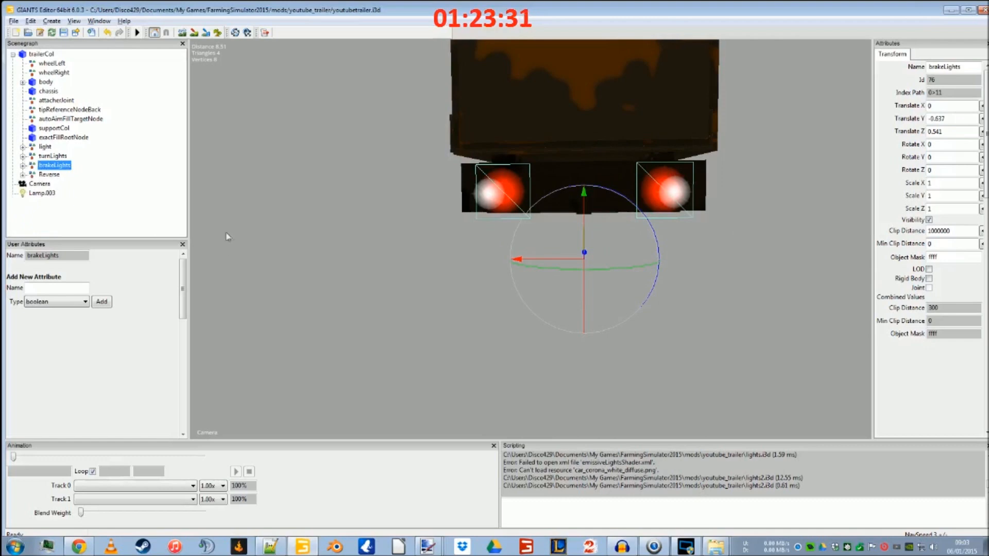
{"action": "left_click", "coordinate": [46, 147]}
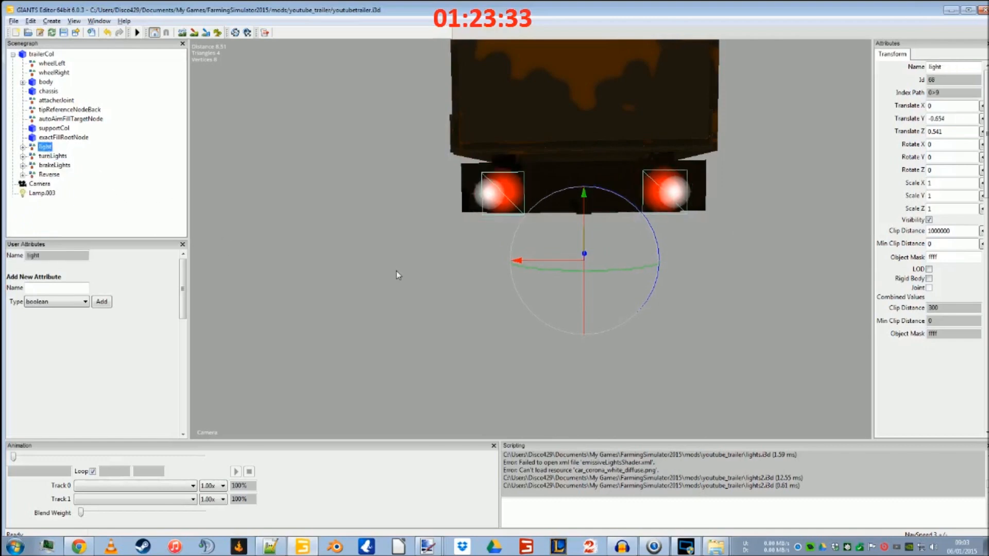
Step: Switch to youtubeTrailer.xml in Notepad++ and uncomment the block containing the lightCoronas, brakeLights and turnSignals sections
{"action": "left_click", "coordinate": [290, 545]}
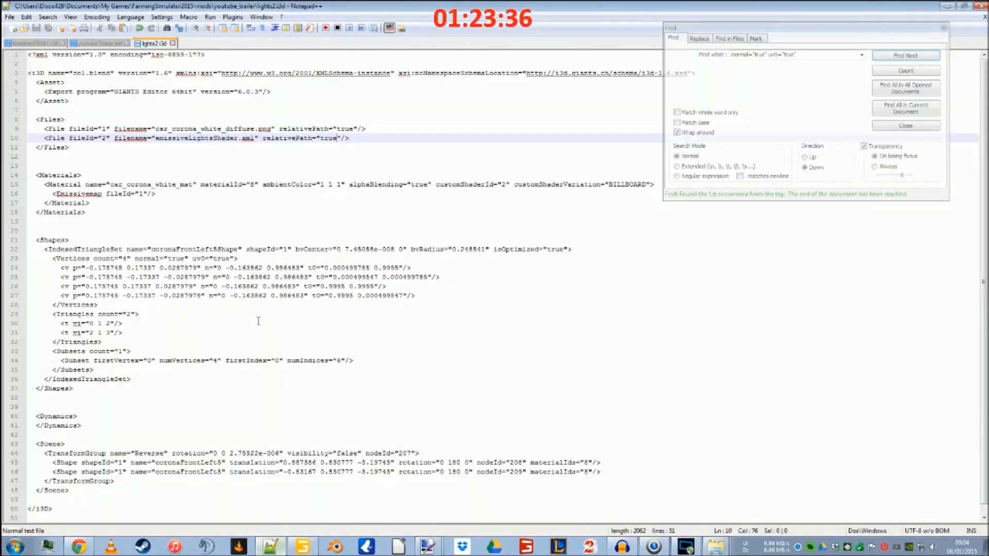
{"action": "left_click", "coordinate": [102, 44]}
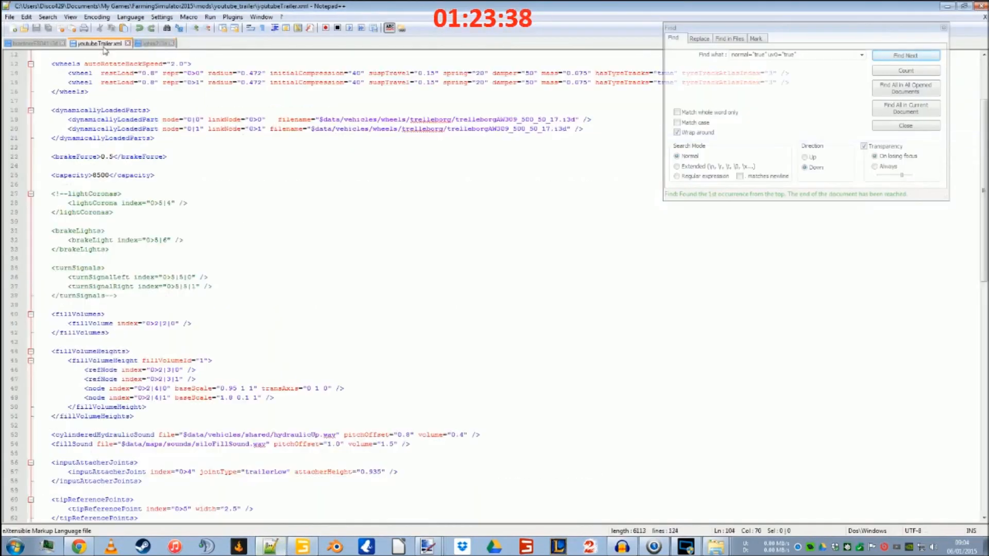
{"action": "left_click", "coordinate": [67, 194]}
{"action": "key", "text": "BackSpace"}
{"action": "key", "text": "BackSpace"}
{"action": "key", "text": "BackSpace"}
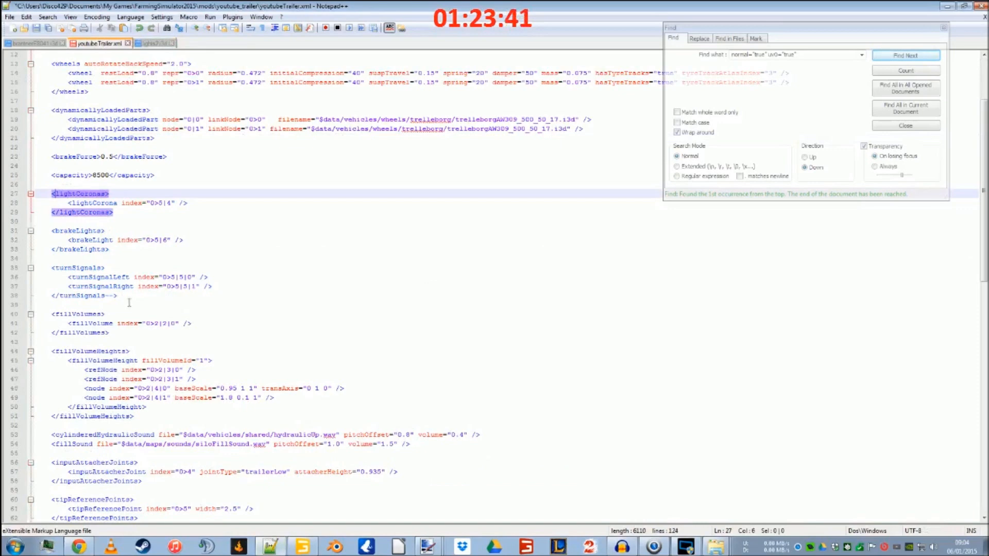
{"action": "left_click", "coordinate": [115, 296]}
{"action": "key", "text": "BackSpace"}
{"action": "key", "text": "BackSpace"}
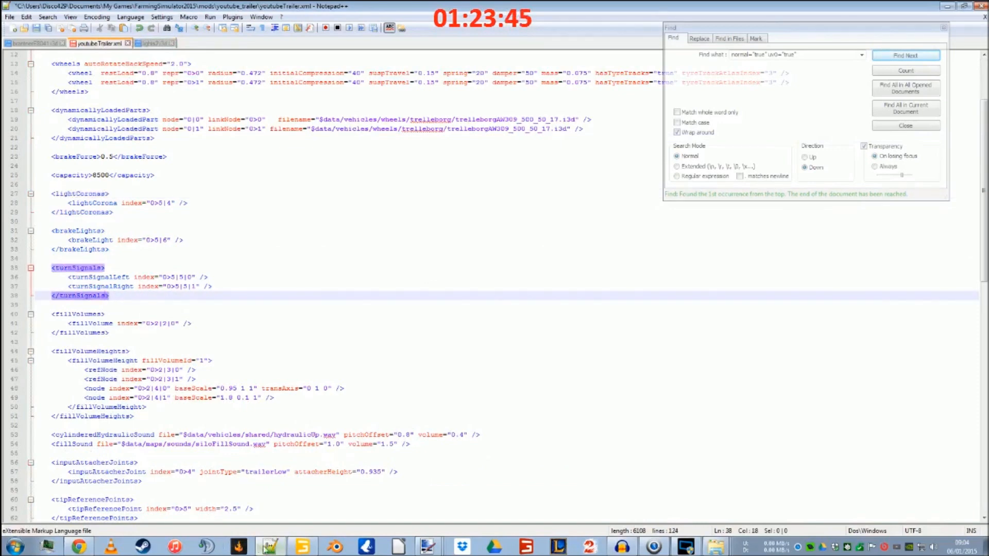
Step: Set the lightCorona index in youtubeTrailer.xml to 0>9
{"action": "left_click", "coordinate": [268, 547]}
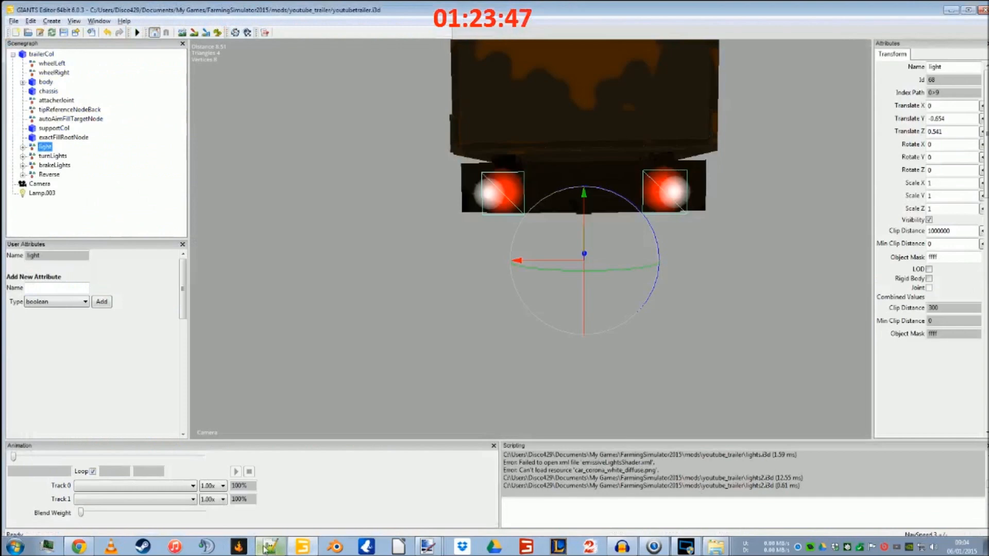
{"action": "left_click", "coordinate": [265, 550]}
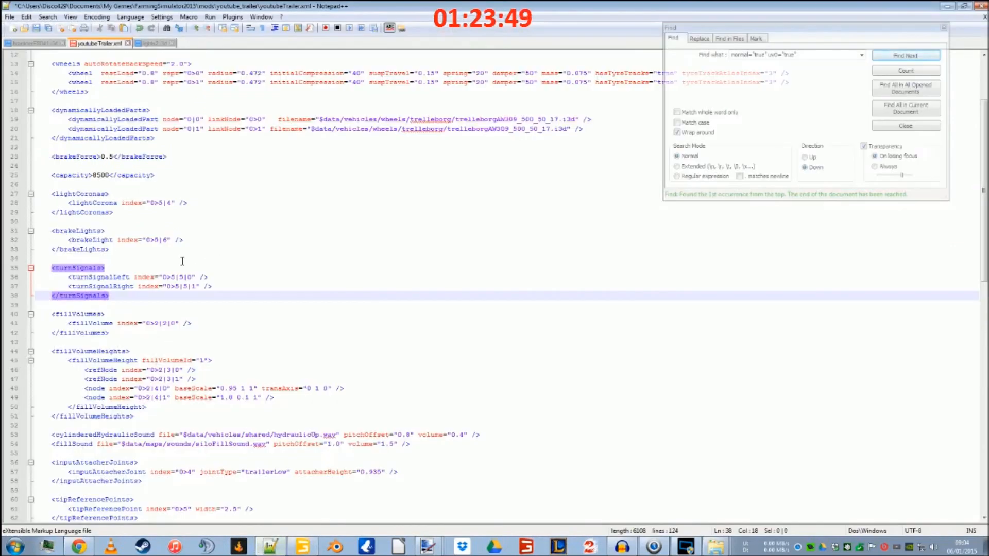
{"action": "left_click", "coordinate": [173, 203]}
{"action": "key", "text": "BackSpace"}
{"action": "key", "text": "BackSpace"}
{"action": "key", "text": "BackSpace"}
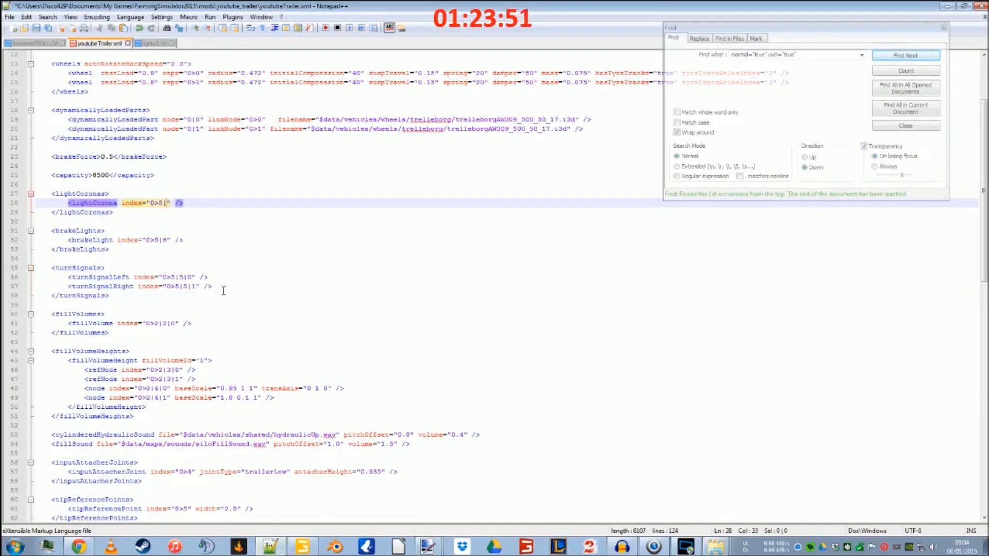
{"action": "type", "text": "9"}
Step: Check the brakeLights group's index path in GIANTS Editor and set the brakeLight index in youtubeTrailer.xml to 0>11
{"action": "left_click", "coordinate": [270, 546]}
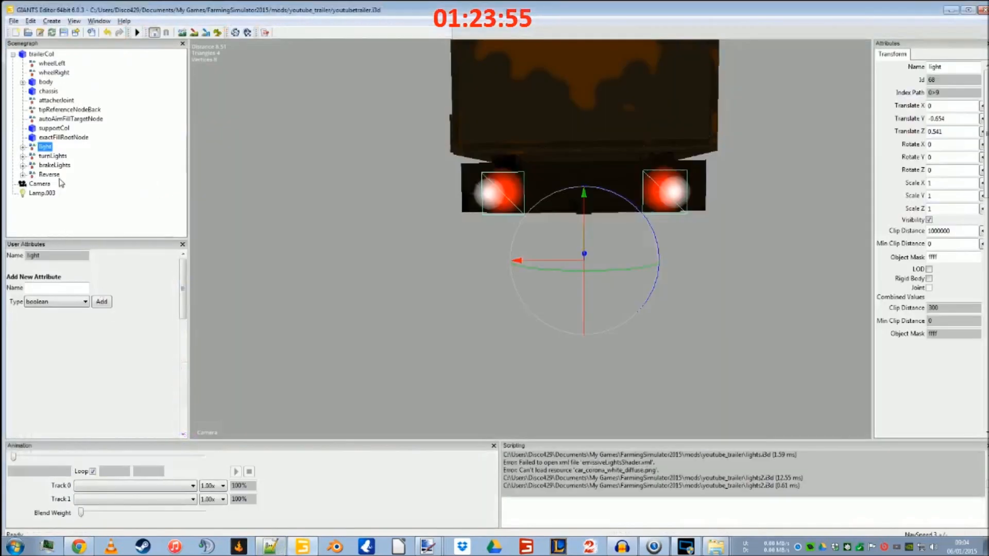
{"action": "left_click", "coordinate": [55, 166]}
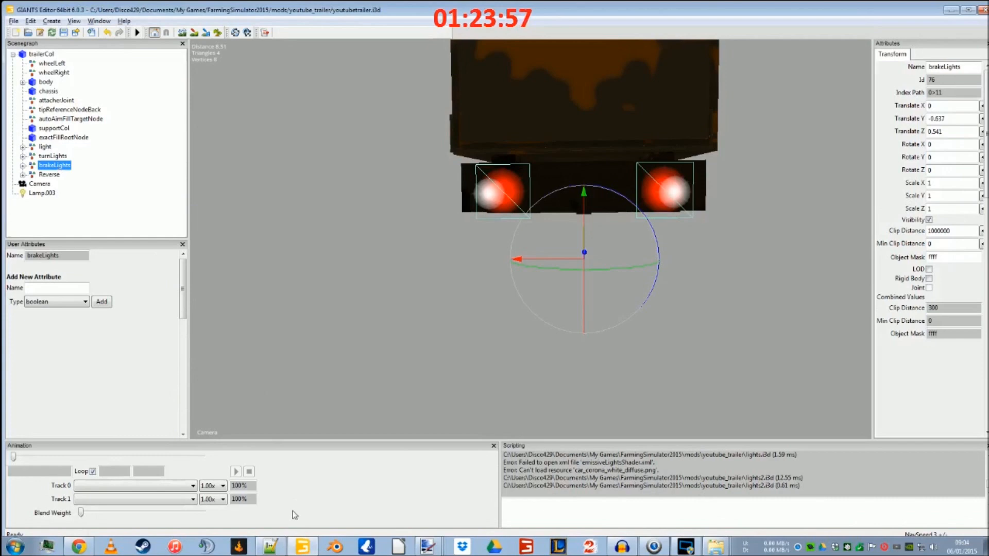
{"action": "left_click", "coordinate": [271, 545]}
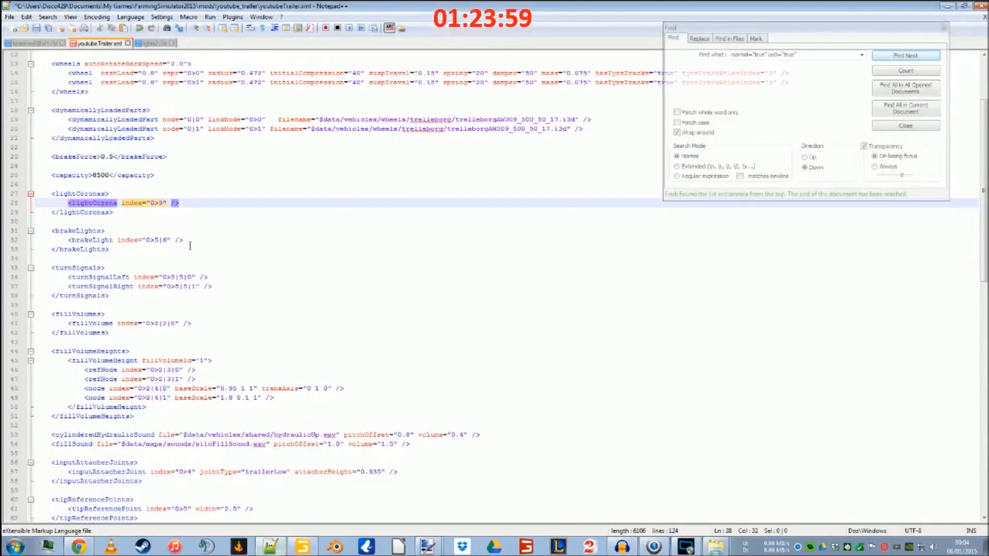
{"action": "left_click", "coordinate": [166, 240]}
{"action": "key", "text": "BackSpace"}
{"action": "key", "text": "BackSpace"}
{"action": "key", "text": "BackSpace"}
{"action": "type", "text": "11"}
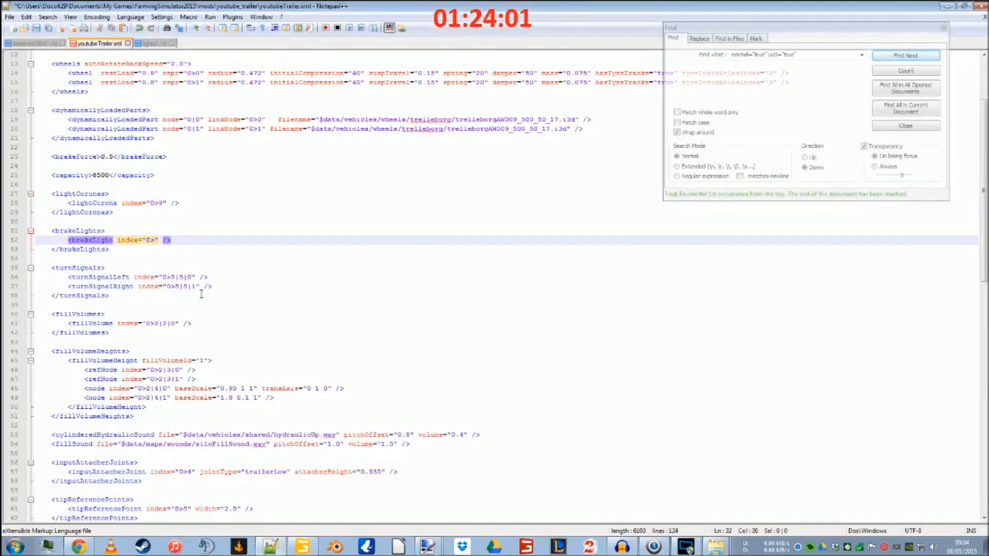
Step: Look up the index path of turnLeft inside turnLights and set the turnSignalLeft index in youtubeTrailer.xml to 0>10|0
{"action": "left_click", "coordinate": [276, 545]}
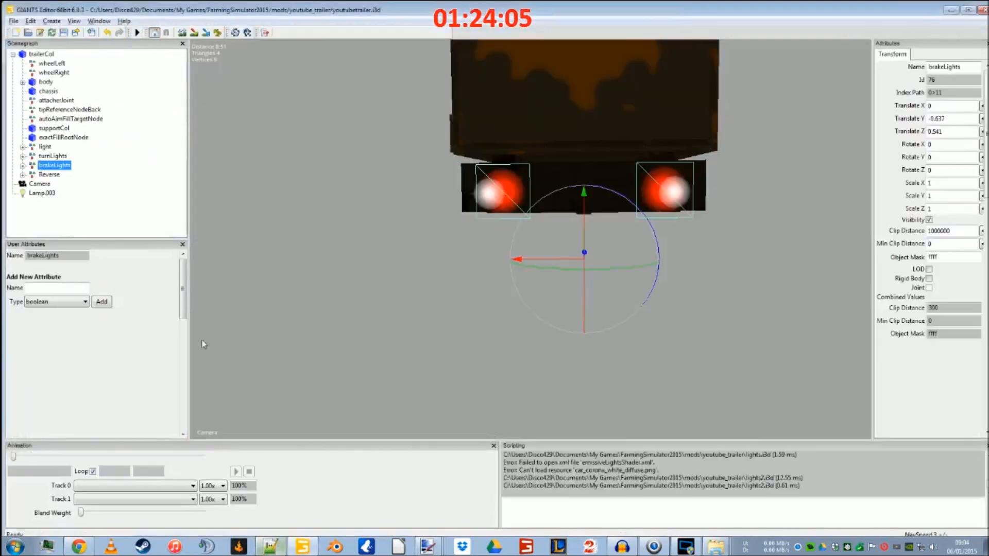
{"action": "left_click", "coordinate": [38, 160]}
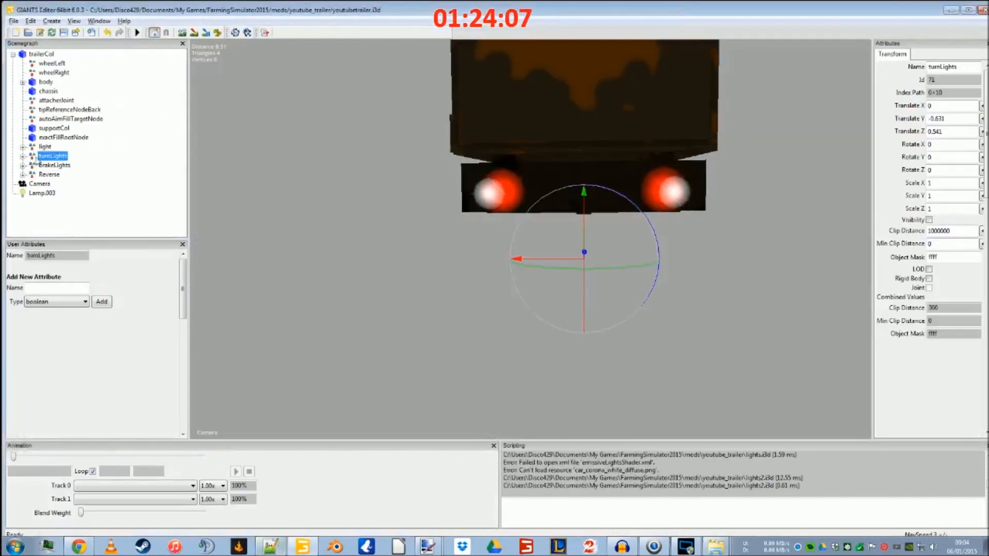
{"action": "left_click", "coordinate": [22, 156]}
{"action": "left_click", "coordinate": [59, 165]}
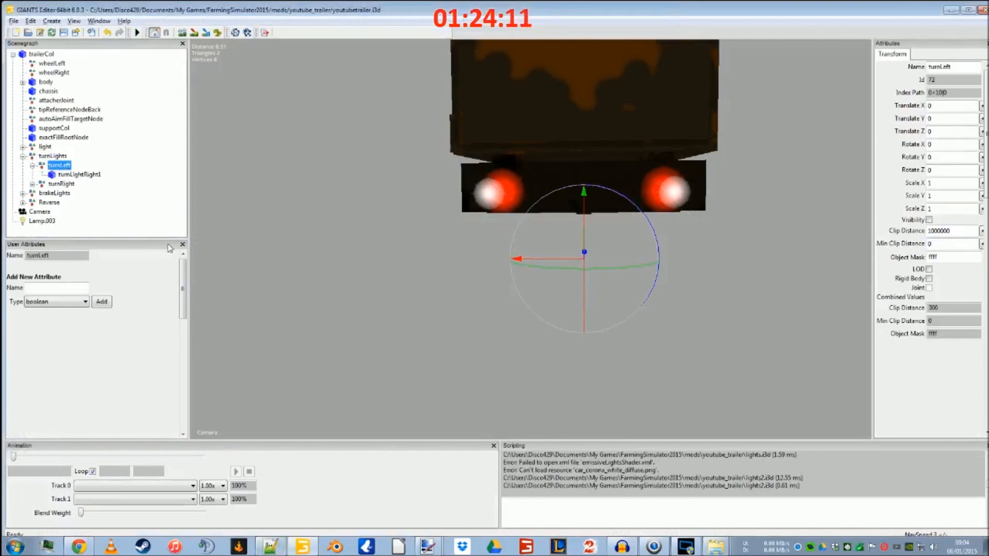
{"action": "left_click", "coordinate": [271, 546]}
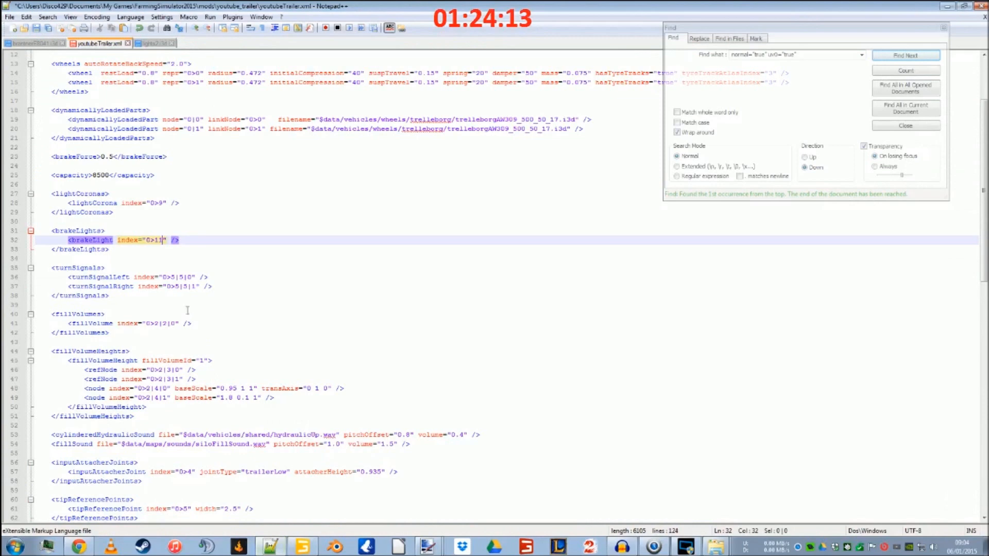
{"action": "left_click", "coordinate": [183, 280]}
{"action": "key", "text": "BackSpace"}
{"action": "key", "text": "BackSpace"}
{"action": "key", "text": "BackSpace"}
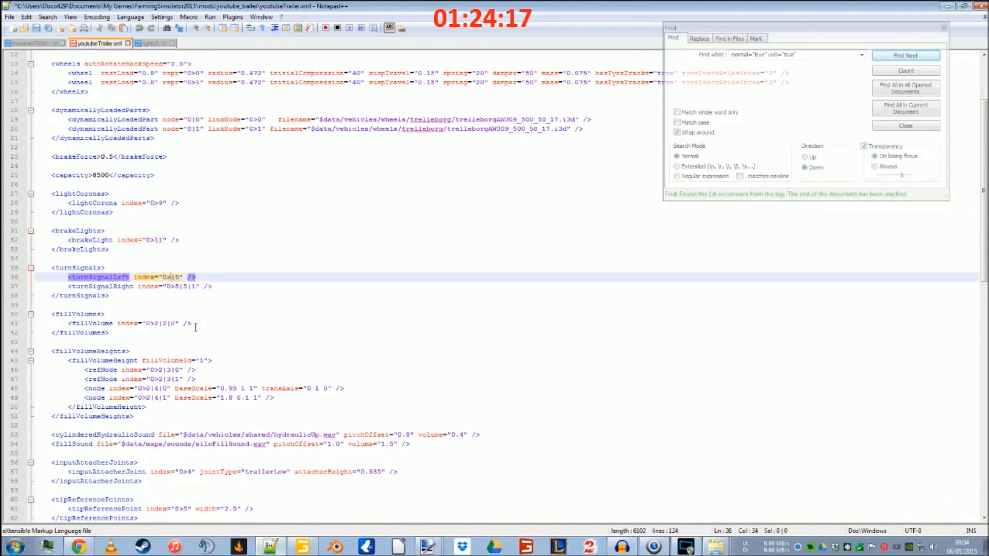
{"action": "type", "text": "1|"}
Step: Set the turnSignalRight index to 0>10|1 and check the turnRight and Reverse nodes in the GIANTS Editor scene
{"action": "left_click", "coordinate": [187, 287]}
{"action": "key", "text": "BackSpace"}
{"action": "key", "text": "BackSpace"}
{"action": "key", "text": "BackSpace"}
{"action": "type", "text": "10"}
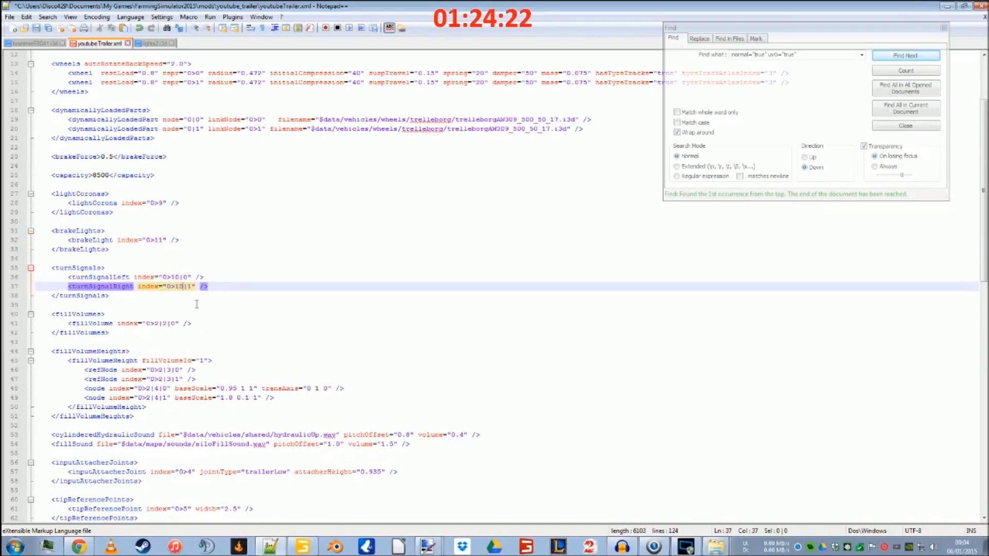
{"action": "left_click", "coordinate": [270, 547]}
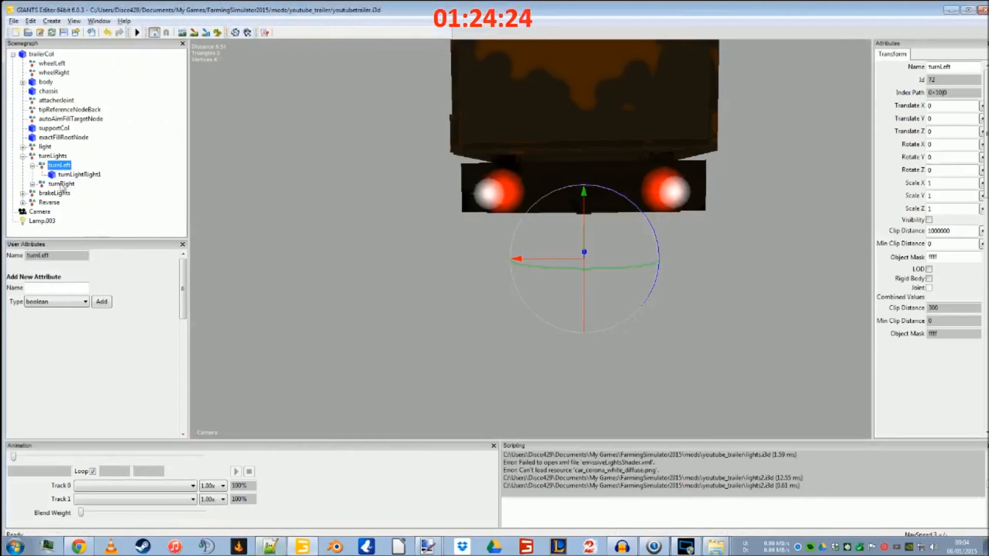
{"action": "left_click", "coordinate": [47, 185]}
{"action": "left_click", "coordinate": [48, 202]}
{"action": "left_click", "coordinate": [275, 548]}
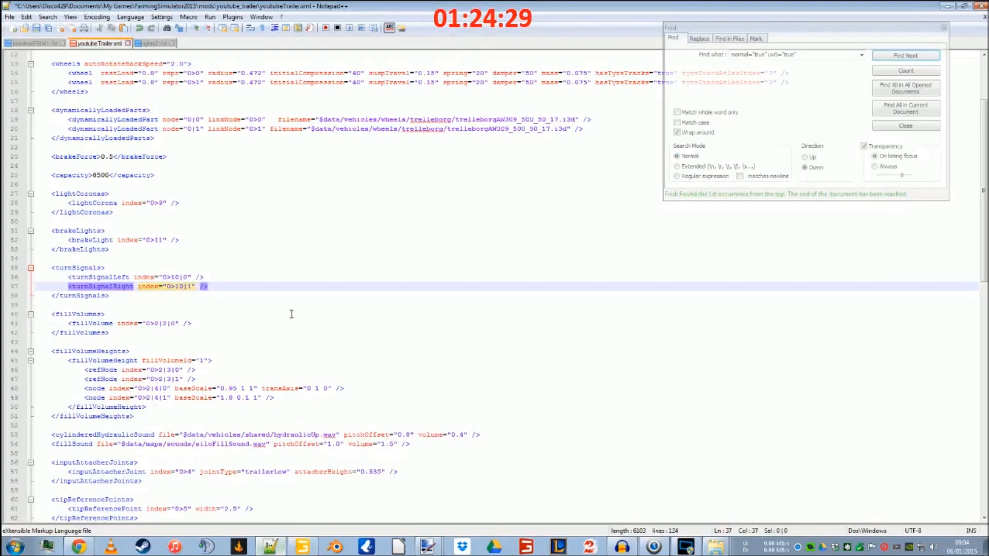
Step: Open OBE_Livestock_Trailer.xml from the OBE_Livestock_Trailer folder and copy its whole reverseLights block
{"action": "left_click", "coordinate": [948, 7]}
{"action": "left_click", "coordinate": [715, 547]}
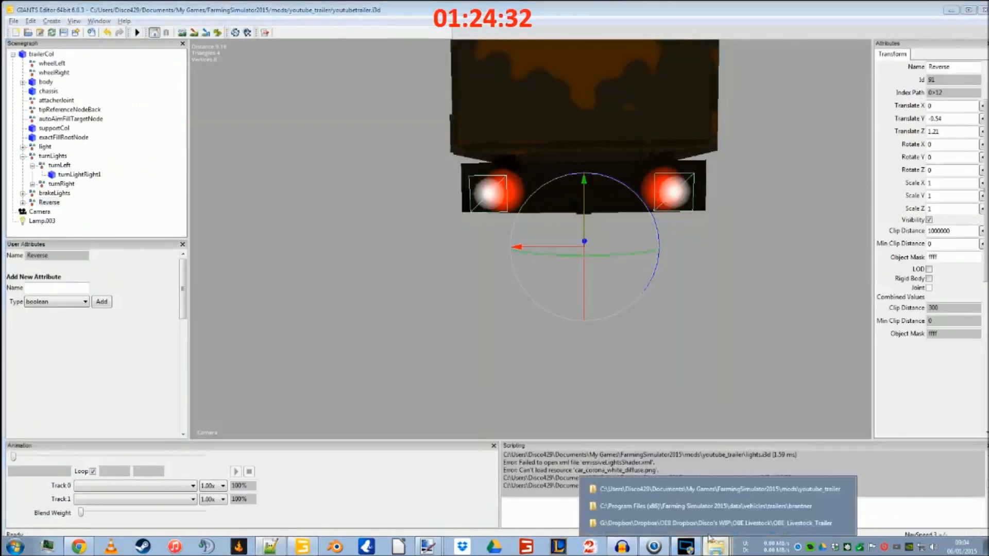
{"action": "left_click", "coordinate": [715, 523]}
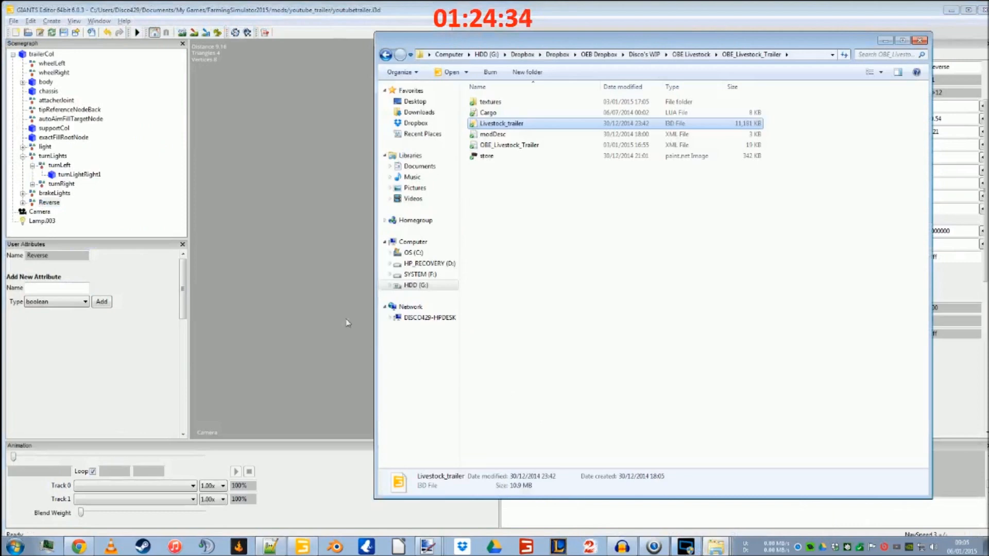
{"action": "double_click", "coordinate": [521, 146]}
{"action": "scroll", "coordinate": [333, 298], "scroll_direction": "down", "scroll_amount": 5}
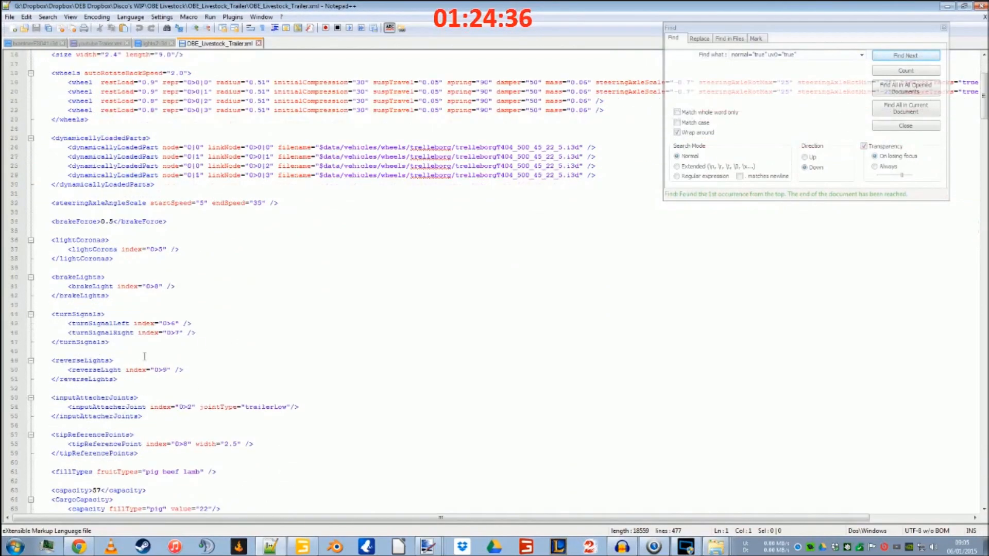
{"action": "left_click_drag", "start_coordinate": [50, 361], "coordinate": [129, 379]}
{"action": "key", "text": "ctrl+c"}
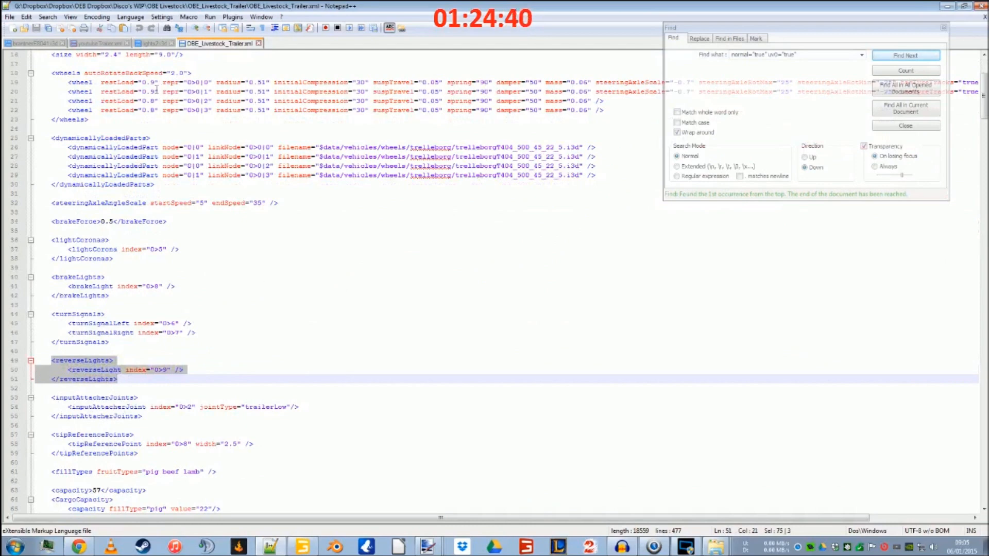
Step: Paste the copied reverseLights block into youtubeTrailer.xml between the turnSignals and fillVolumes sections
{"action": "left_click", "coordinate": [97, 45]}
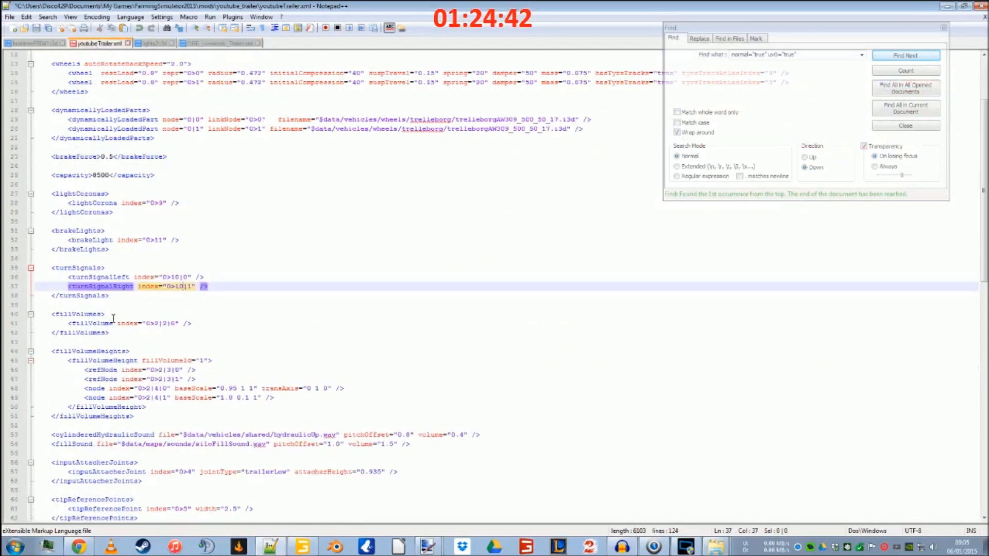
{"action": "left_click", "coordinate": [118, 295]}
{"action": "key", "text": "Return"}
{"action": "key", "text": "Return"}
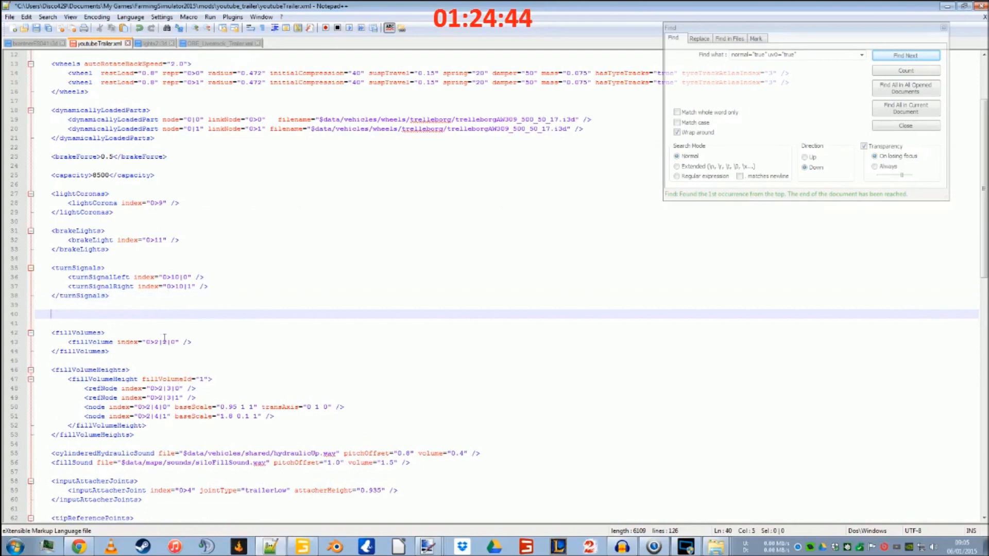
{"action": "key", "text": "ctrl+v"}
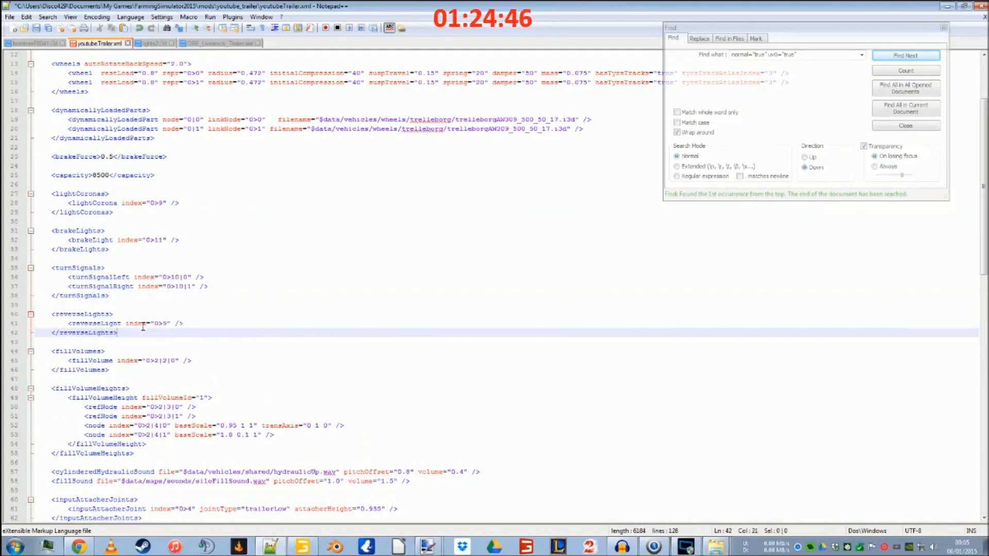
Step: Check the Reverse group in the scene and set the reverseLight index in youtubeTrailer.xml to 0>12
{"action": "left_click", "coordinate": [271, 546]}
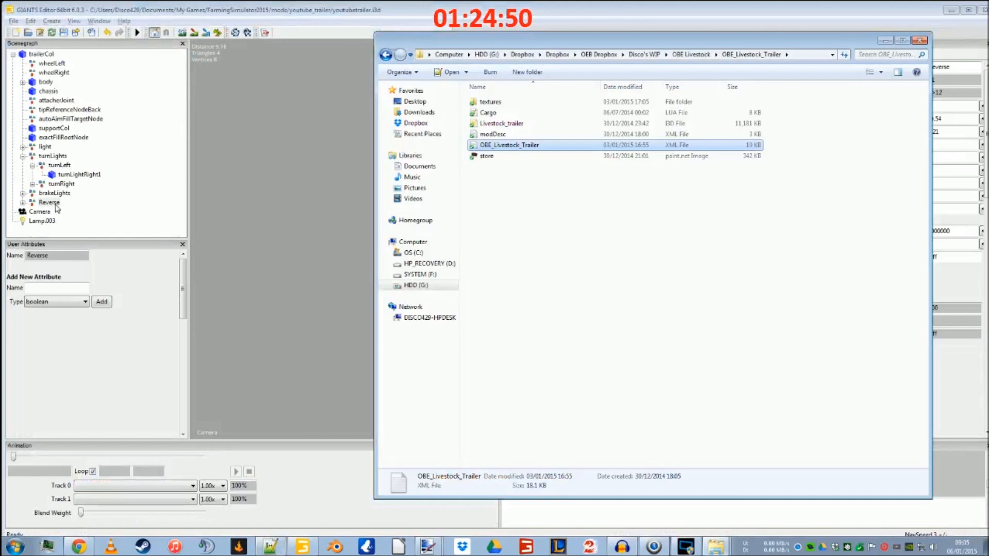
{"action": "left_click", "coordinate": [272, 546]}
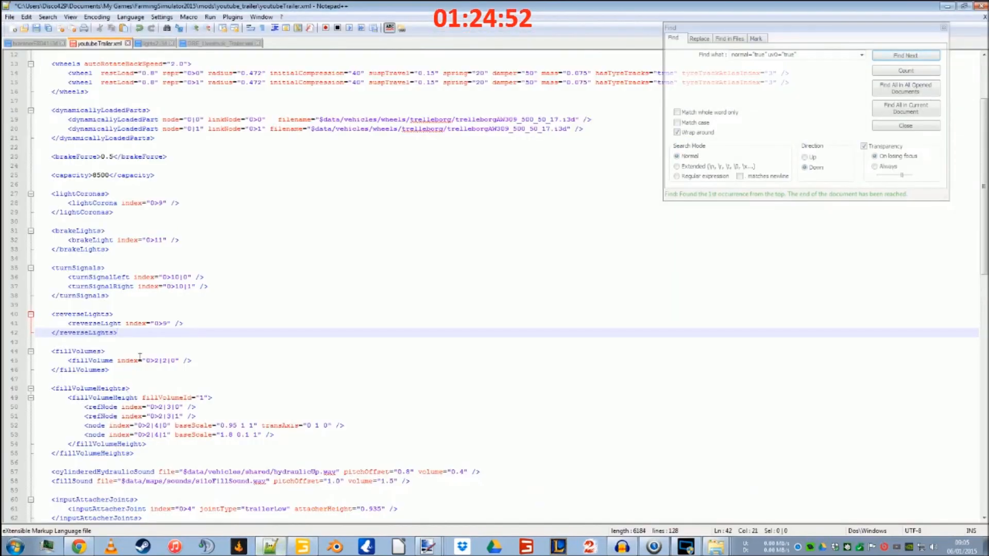
{"action": "left_click", "coordinate": [166, 324]}
{"action": "key", "text": "BackSpace"}
{"action": "type", "text": "12"}
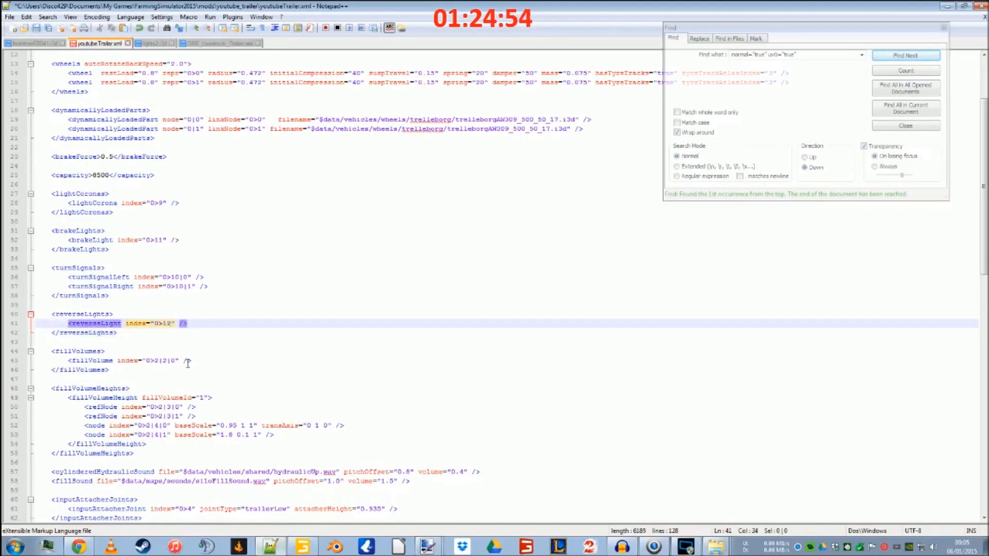
Step: Save youtubeTrailer.xml and the youtubetrailer.i3d scene in GIANTS Editor
{"action": "left_click", "coordinate": [36, 31]}
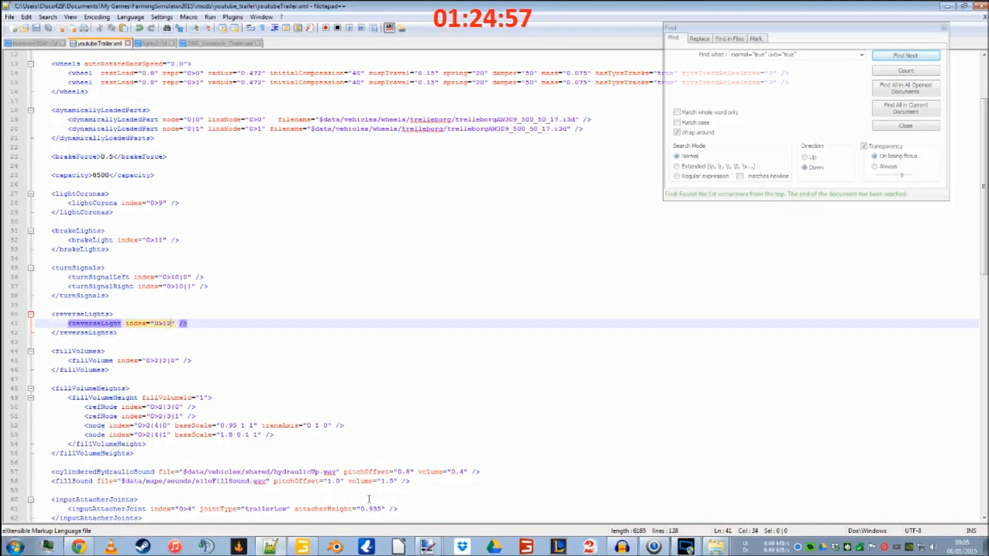
{"action": "left_click", "coordinate": [304, 549]}
{"action": "left_click", "coordinate": [64, 32]}
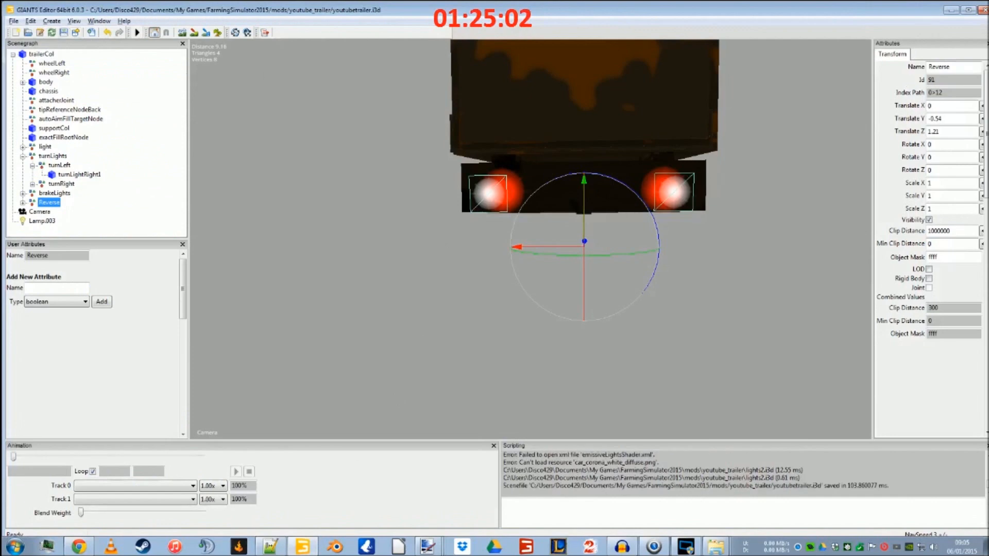
Step: Launch Farming Simulator 2015 and skip the publisher's intro video
{"action": "key", "text": "alt+Tab"}
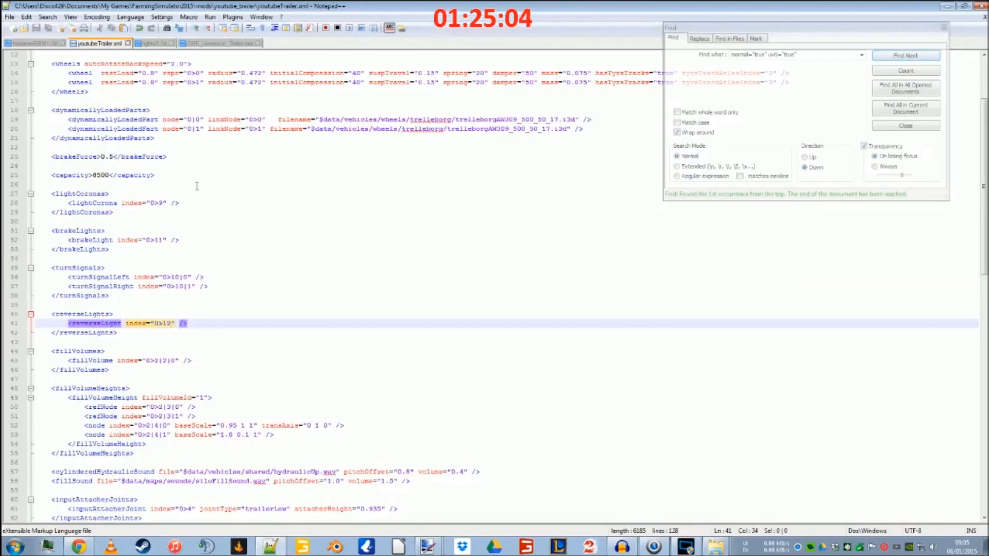
{"action": "left_click", "coordinate": [273, 548]}
{"action": "left_click", "coordinate": [274, 549]}
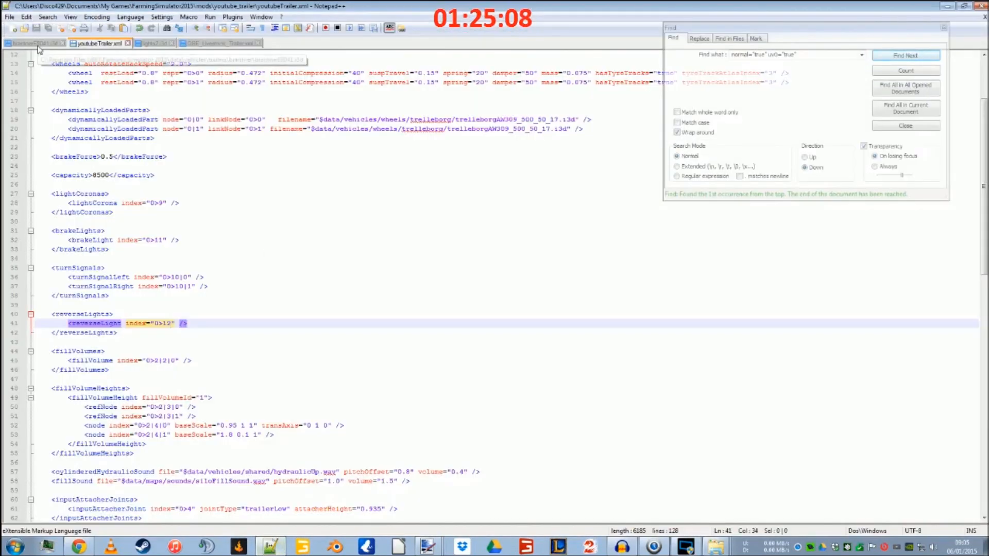
{"action": "left_click", "coordinate": [526, 547]}
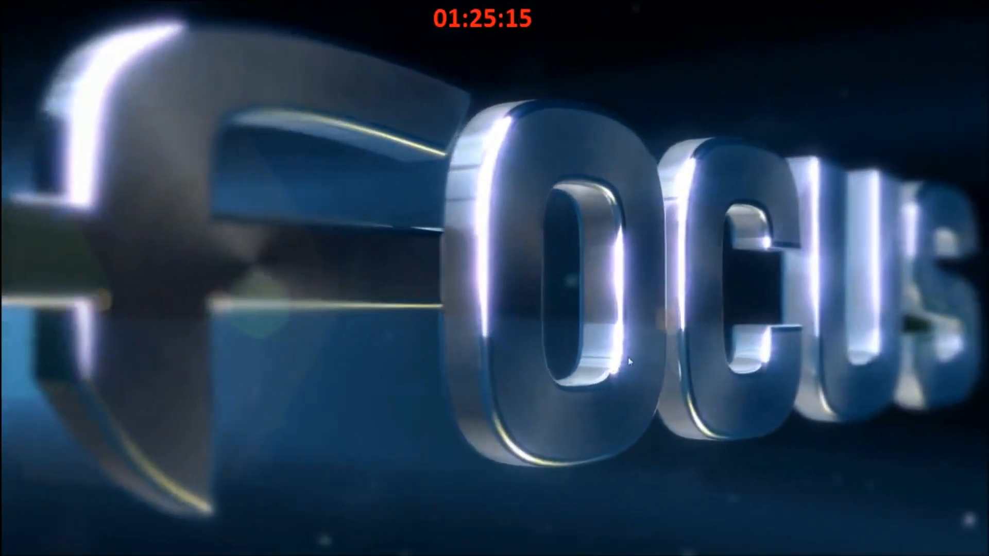
{"action": "left_click", "coordinate": [749, 316]}
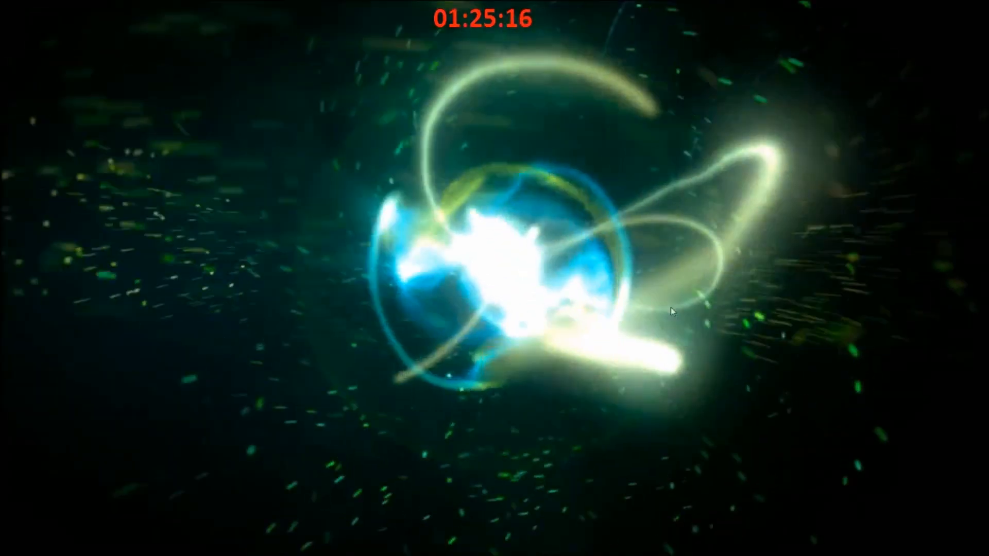
Step: Start the career from savegame 1 on the Bjornholm map and switch to the tractor with the trailer
{"action": "left_click", "coordinate": [669, 308]}
{"action": "left_click", "coordinate": [581, 290]}
{"action": "left_click", "coordinate": [306, 209]}
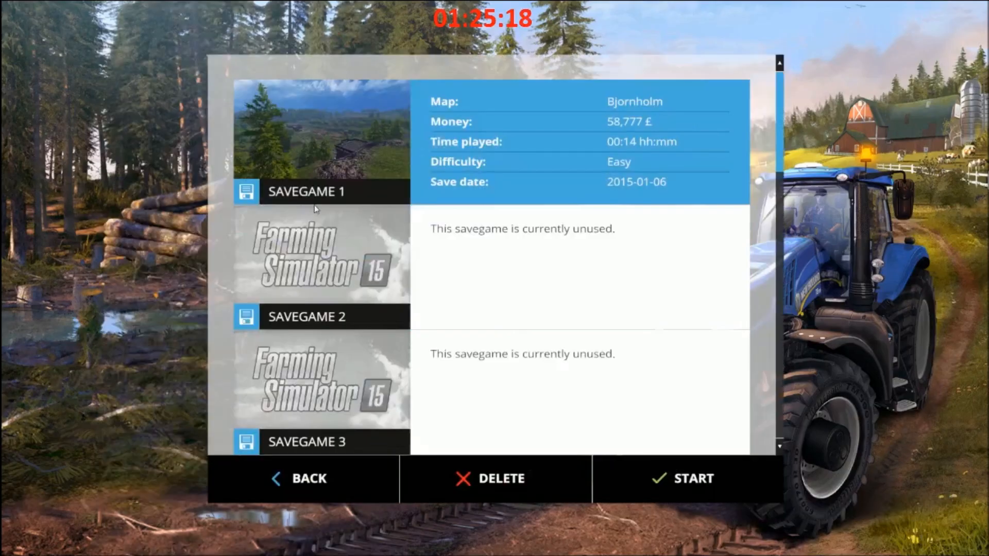
{"action": "double_click", "coordinate": [354, 161]}
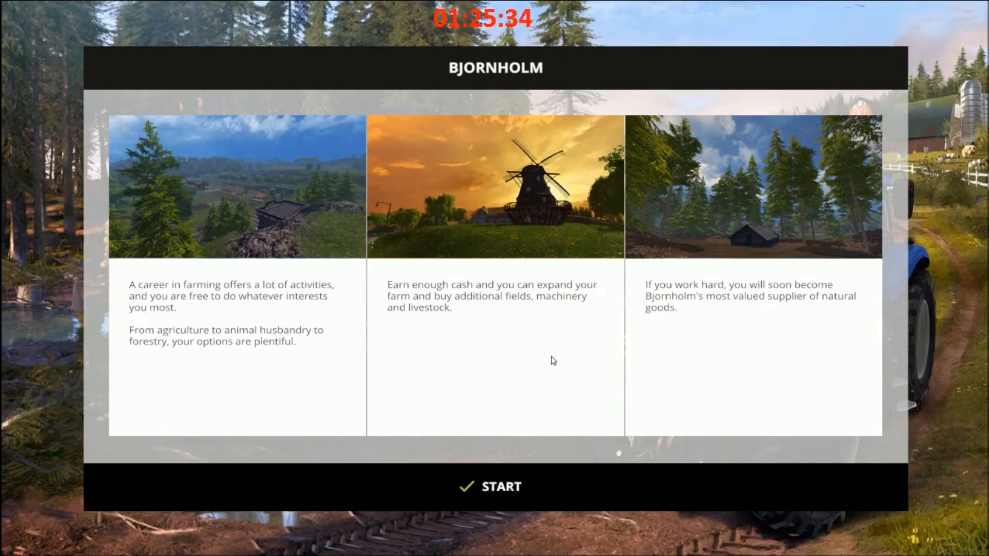
{"action": "left_click", "coordinate": [556, 466]}
{"action": "key", "text": "Tab"}
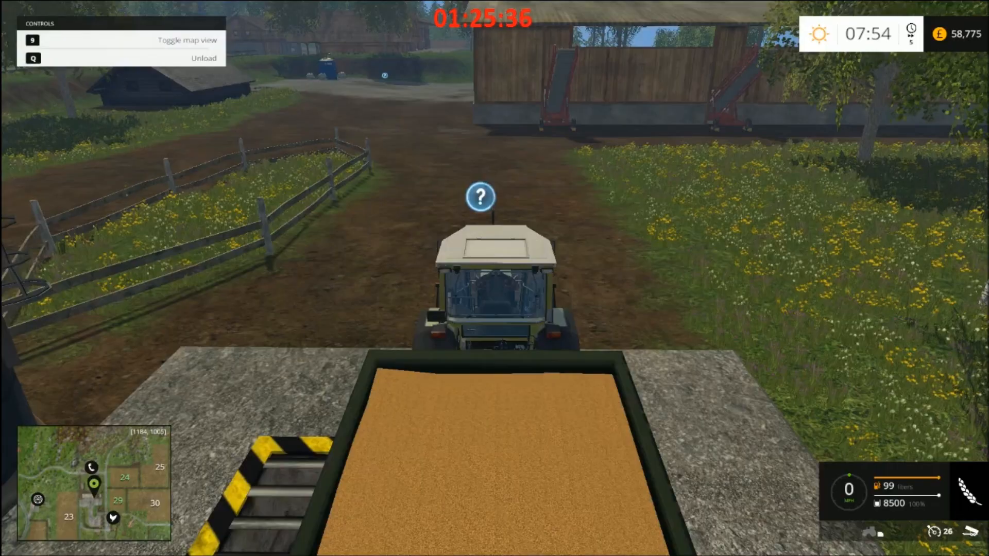
Step: Inspect the trailer from behind and check the game's console log for loading errors
{"action": "scroll", "coordinate": [495, 278], "scroll_direction": "down", "scroll_amount": 5}
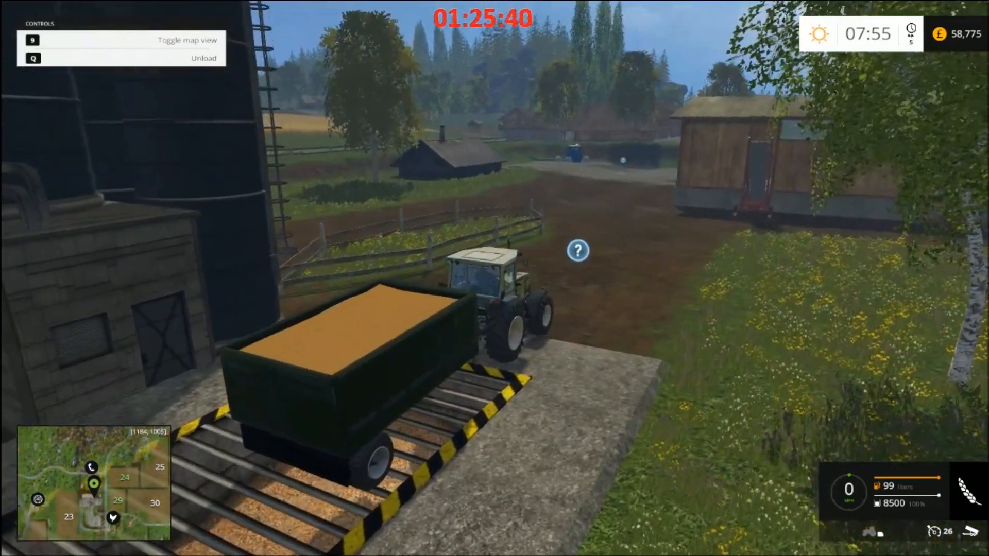
{"action": "key", "text": "Tab"}
{"action": "key", "text": "Tab"}
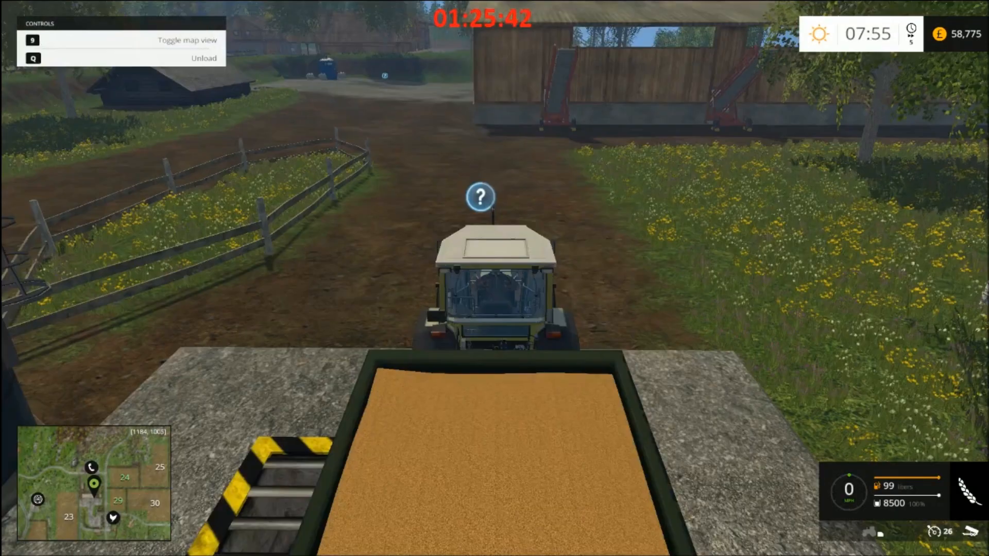
{"action": "key", "text": "Tab"}
{"action": "key", "text": "Tab"}
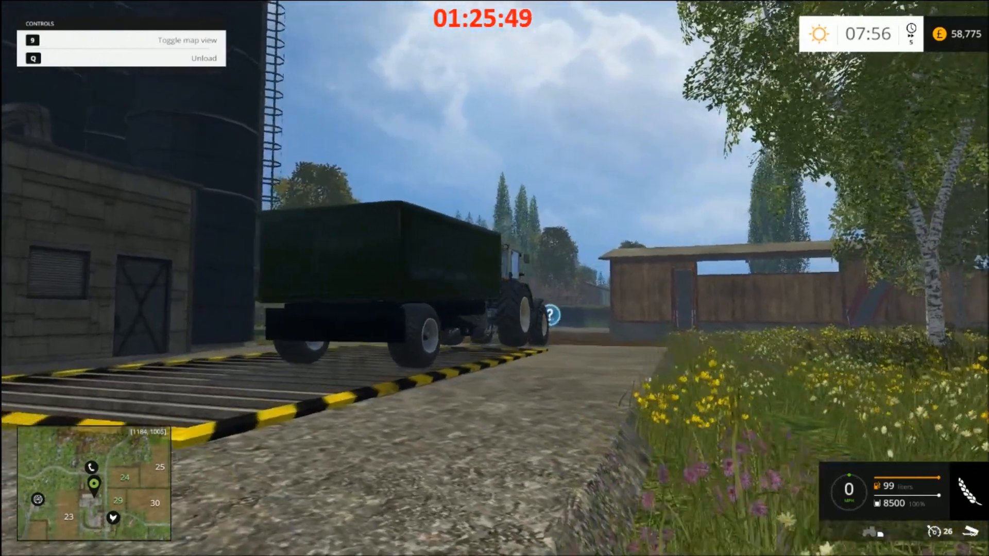
{"action": "key", "text": "grave"}
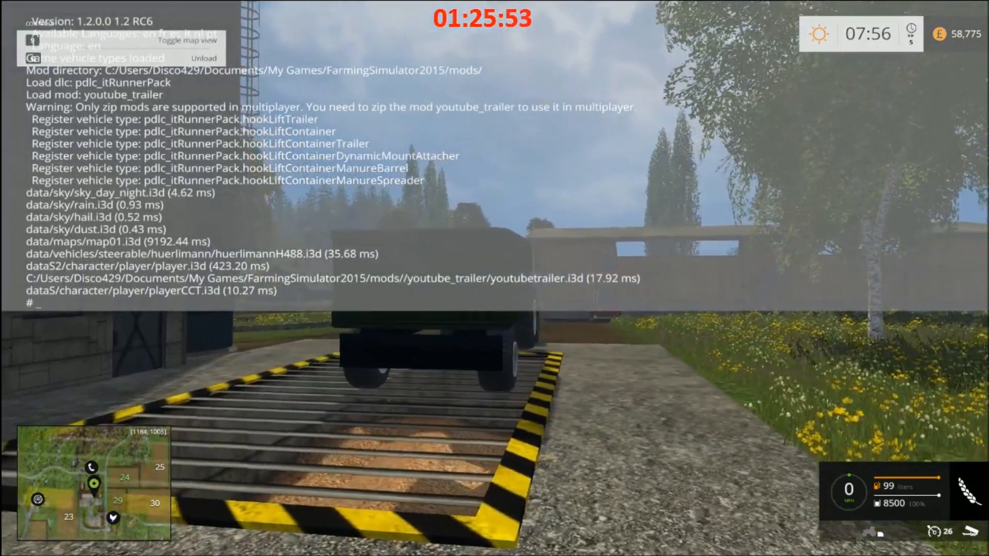
{"action": "key", "text": "grave"}
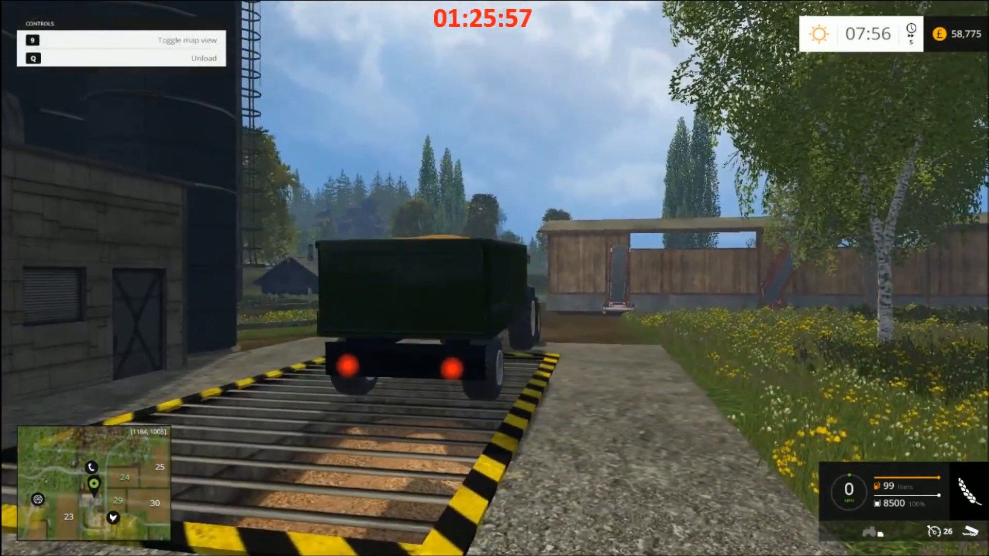
Step: Drive the tractor off the silo grid, dismissing the Silos hint, and test the trailer's rear, brake and reverse lights
{"action": "key", "text": "w"}
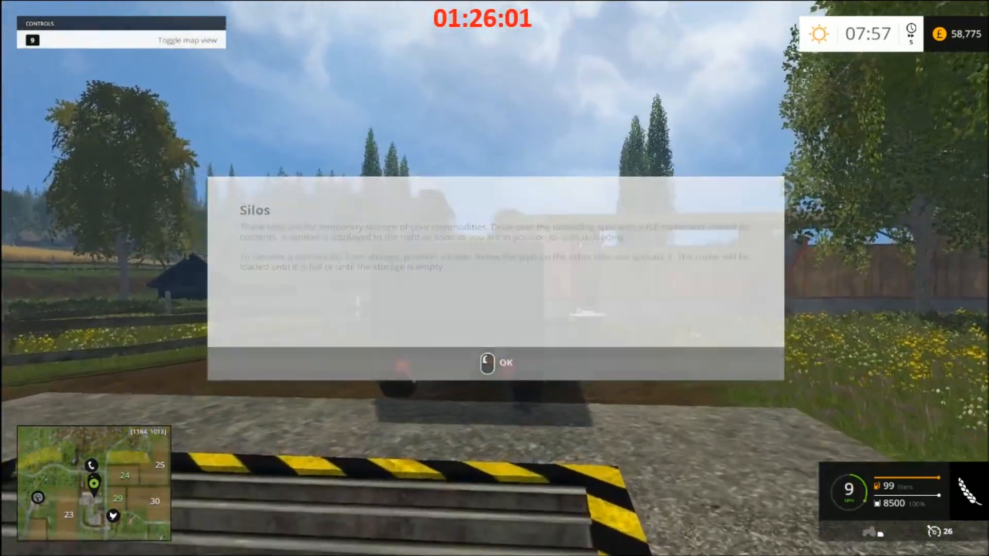
{"action": "left_click", "coordinate": [496, 363]}
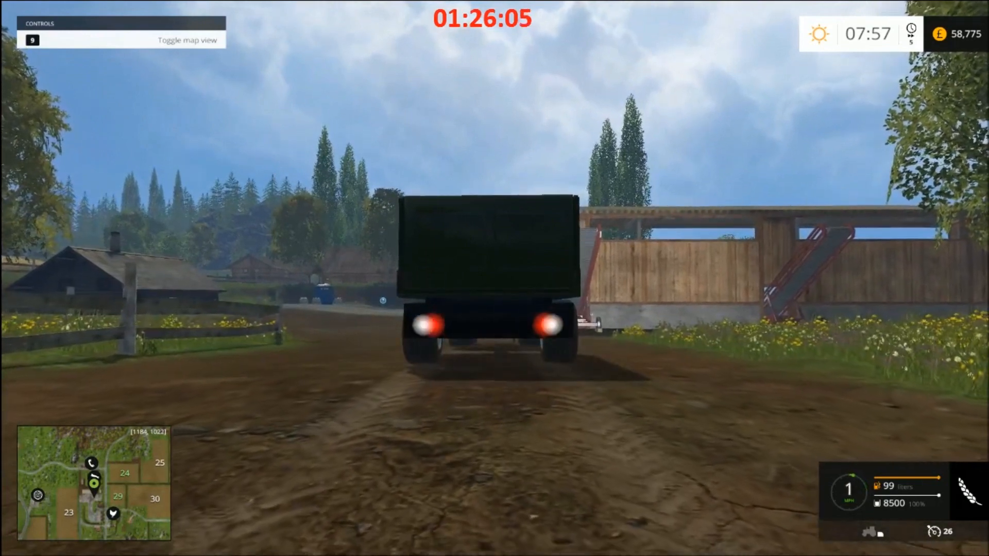
{"action": "key", "text": "w"}
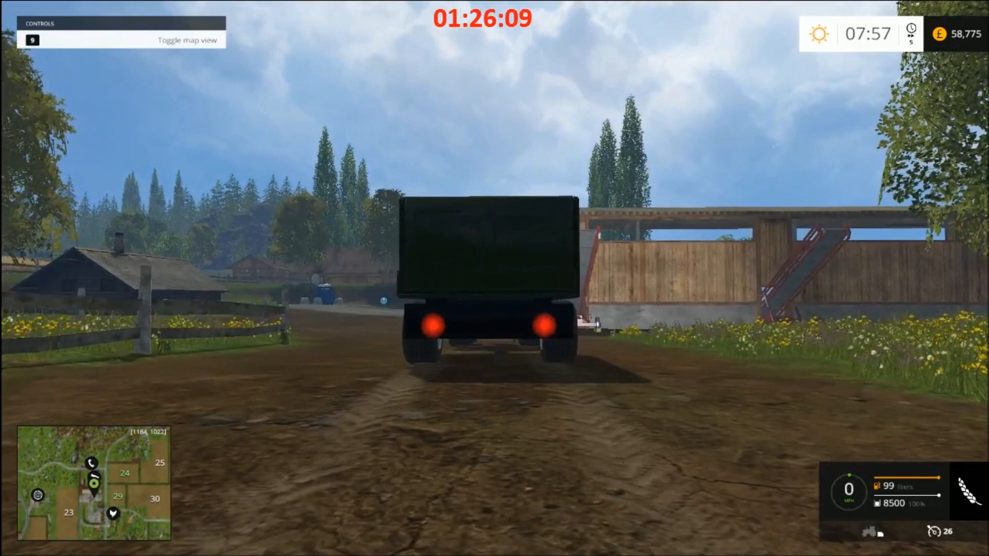
{"action": "key", "text": "f"}
{"action": "key", "text": "f"}
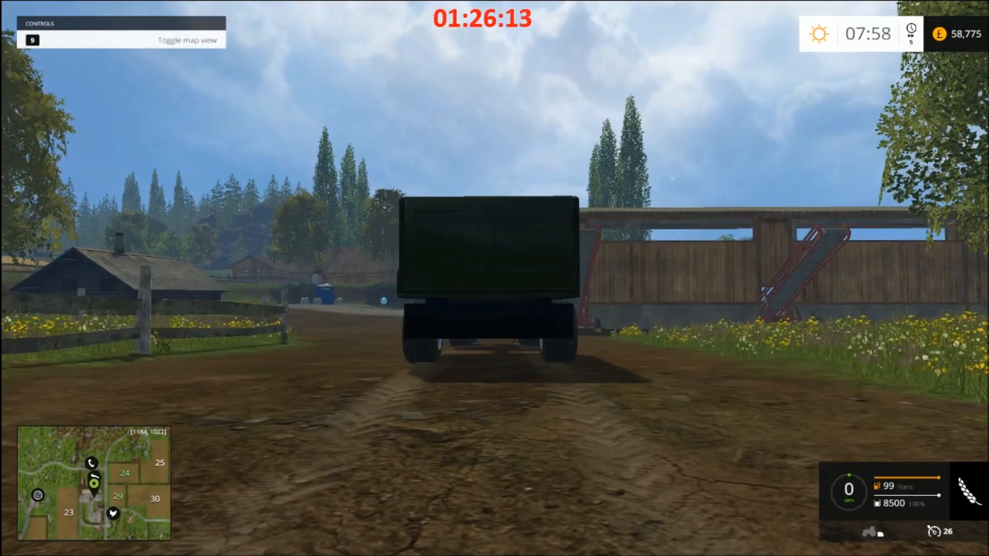
Step: Switch to the youtube_trailer mod folder and open youtubetrailer.i3d in GIANTS Editor
{"action": "key", "text": "alt+Tab"}
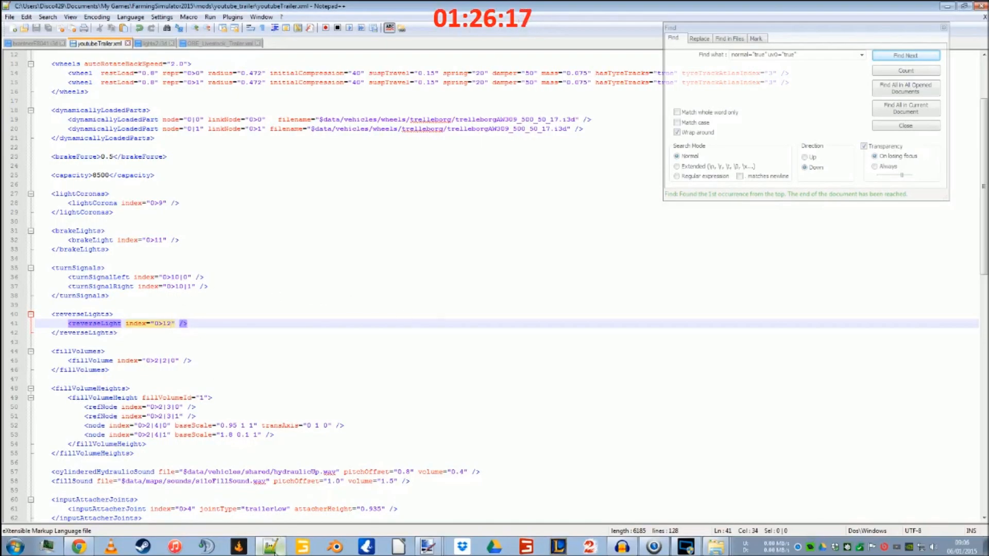
{"action": "mouse_move", "coordinate": [273, 551]}
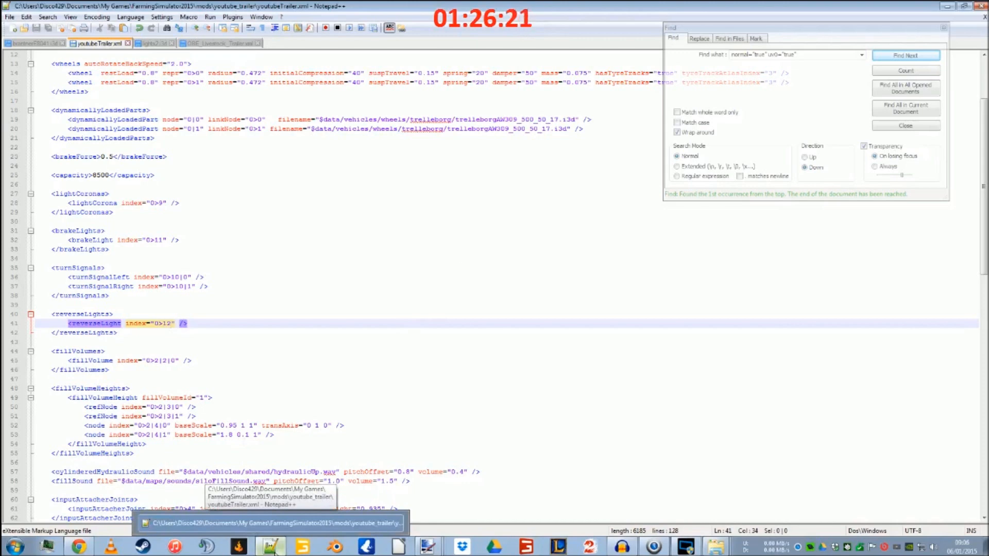
{"action": "left_click", "coordinate": [272, 548]}
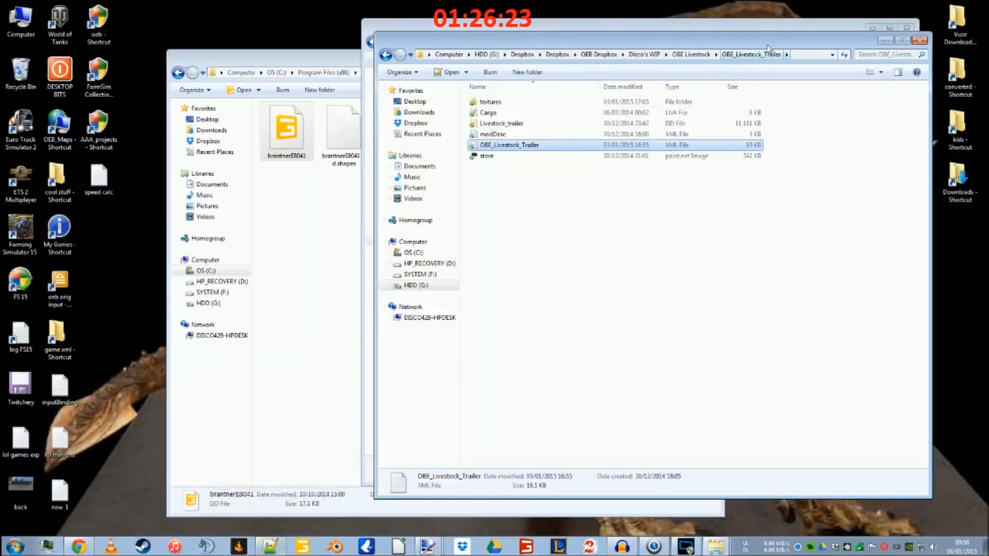
{"action": "left_click", "coordinate": [394, 26]}
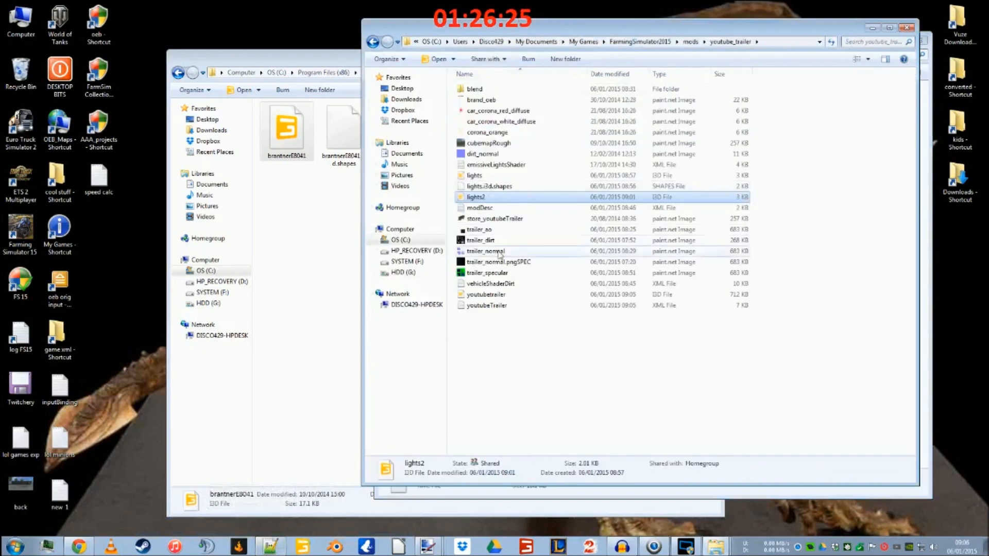
{"action": "left_click", "coordinate": [485, 296]}
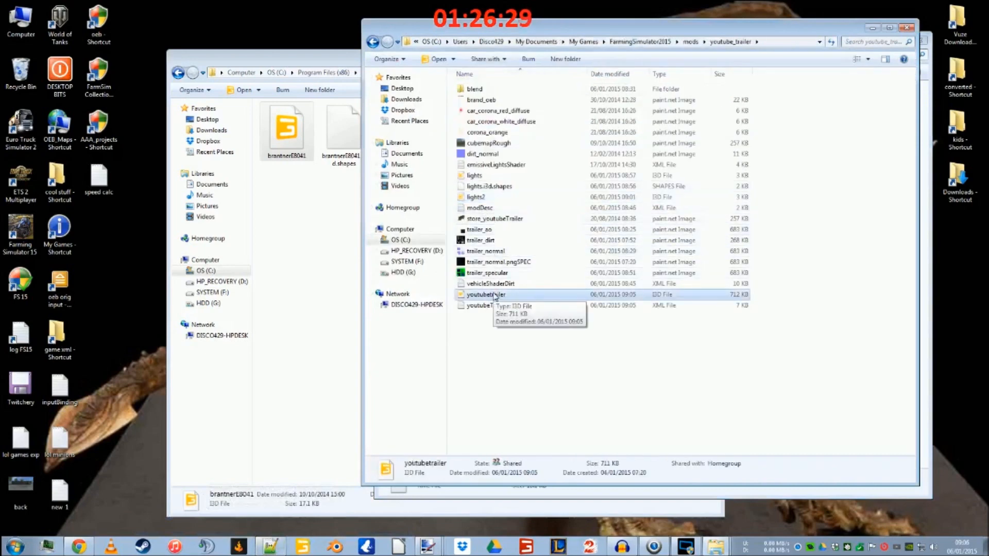
{"action": "double_click", "coordinate": [495, 296]}
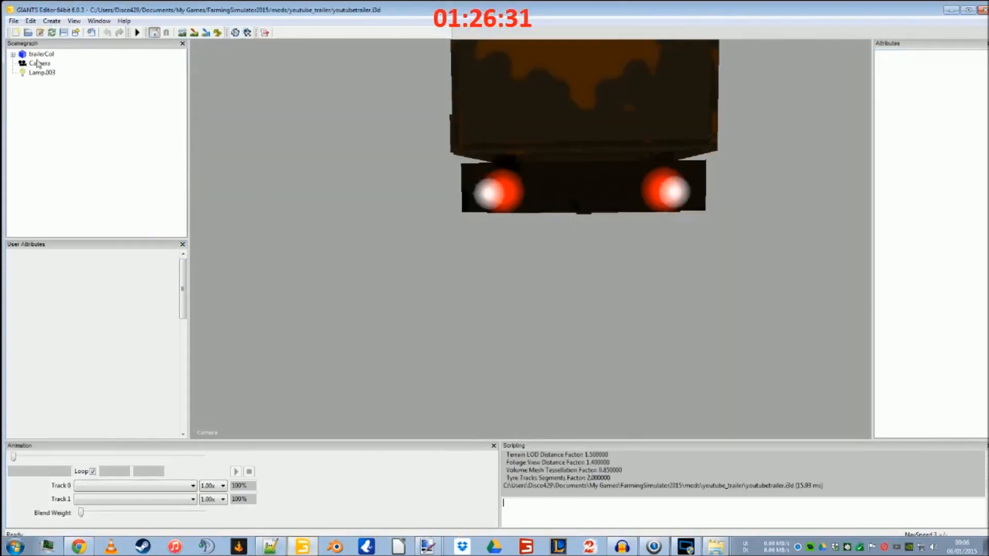
Step: Turn on visibility for the turnLights group under trailerCol and save the scene
{"action": "left_click", "coordinate": [13, 54]}
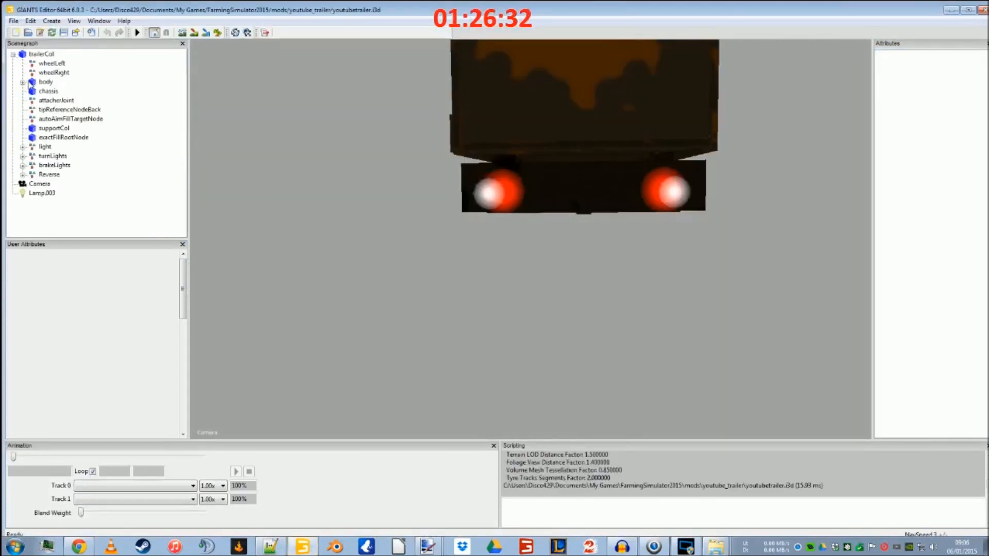
{"action": "left_click", "coordinate": [50, 158]}
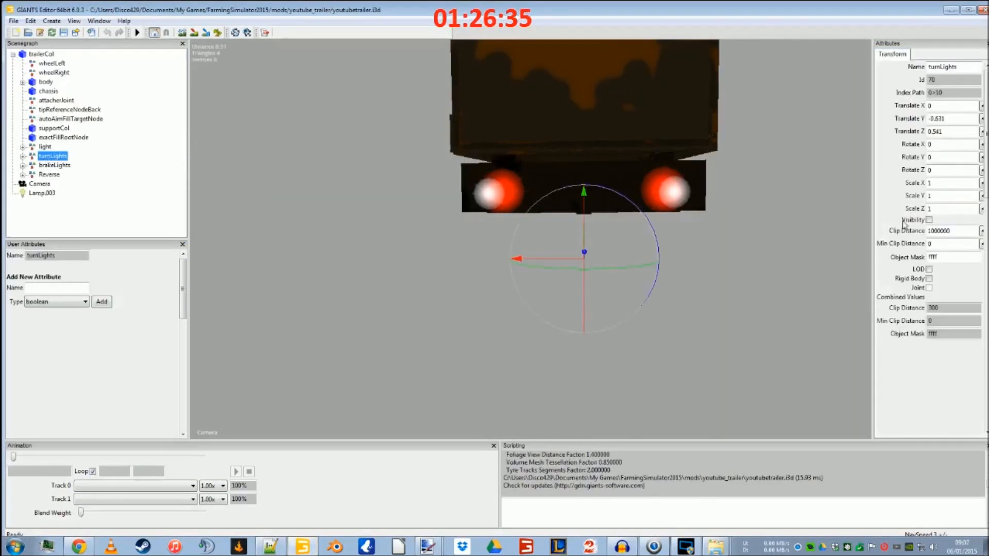
{"action": "left_click", "coordinate": [929, 220]}
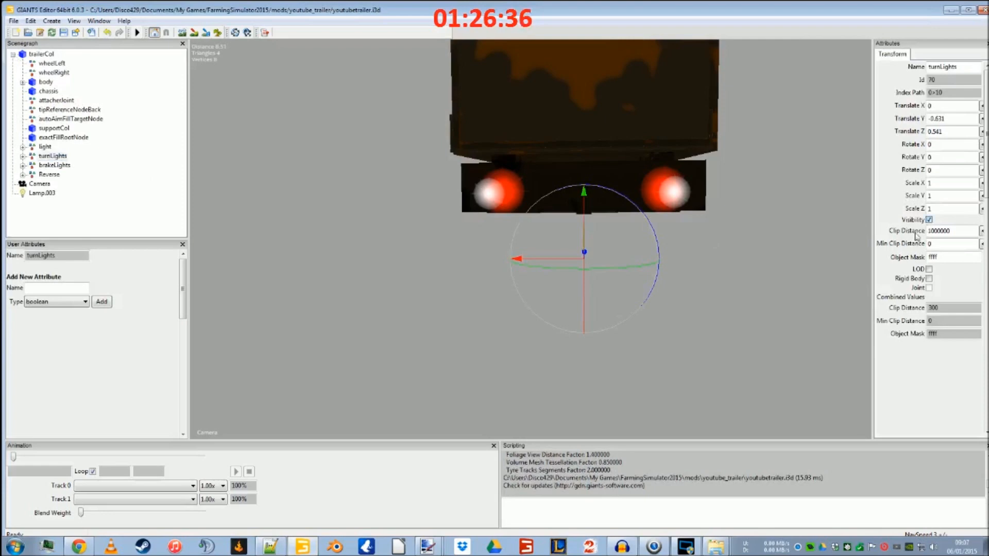
{"action": "left_click", "coordinate": [63, 32]}
Step: Relaunch Farming Simulator 15, skip the intro videos and start the savegame 1 career again
{"action": "left_click", "coordinate": [526, 547]}
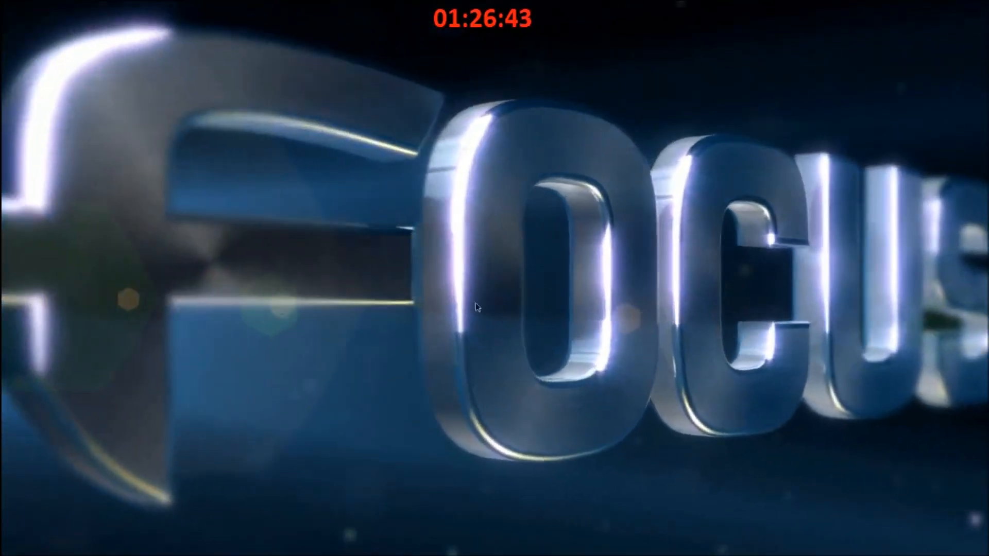
{"action": "left_click", "coordinate": [477, 308]}
{"action": "left_click", "coordinate": [494, 254]}
{"action": "left_click", "coordinate": [494, 254]}
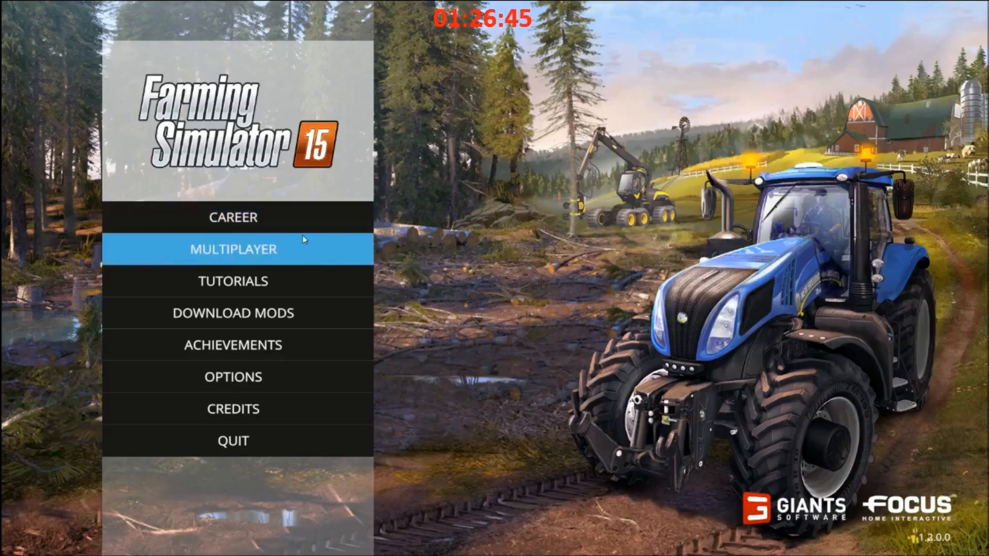
{"action": "left_click", "coordinate": [322, 217]}
{"action": "double_click", "coordinate": [364, 159]}
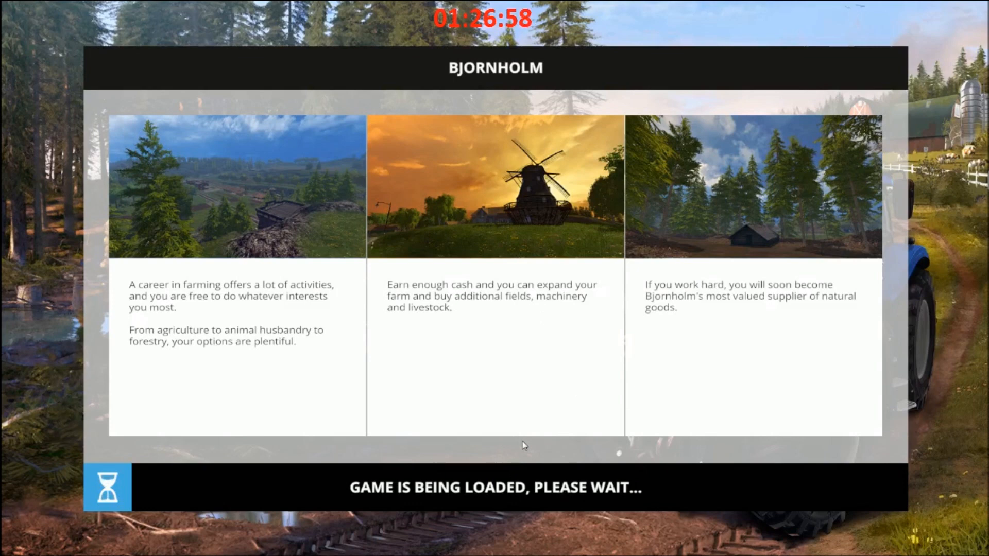
{"action": "left_click", "coordinate": [520, 474]}
Step: Switch to the tractor and test the trailer's lights again while viewing it from behind
{"action": "key", "text": "Tab"}
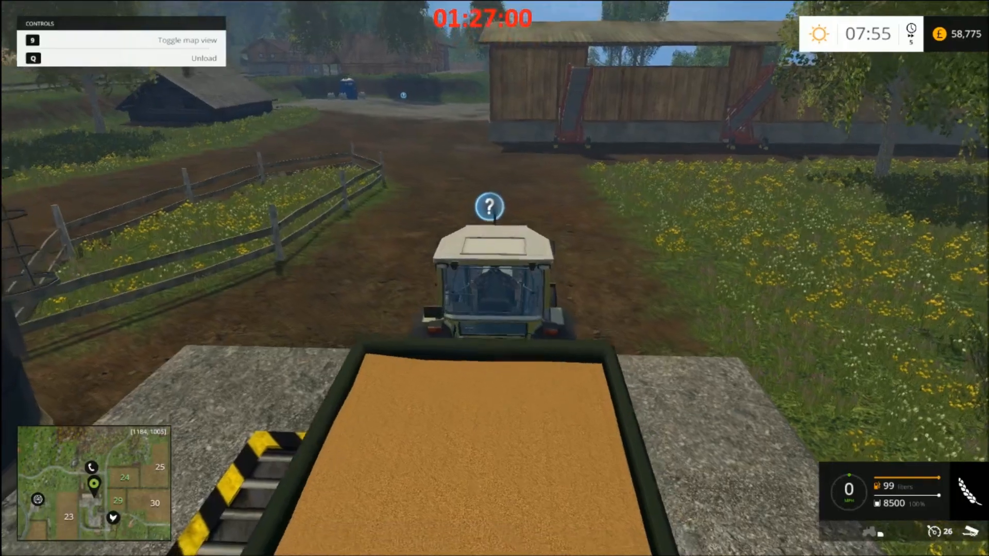
{"action": "scroll", "coordinate": [494, 278], "scroll_direction": "down", "scroll_amount": 6}
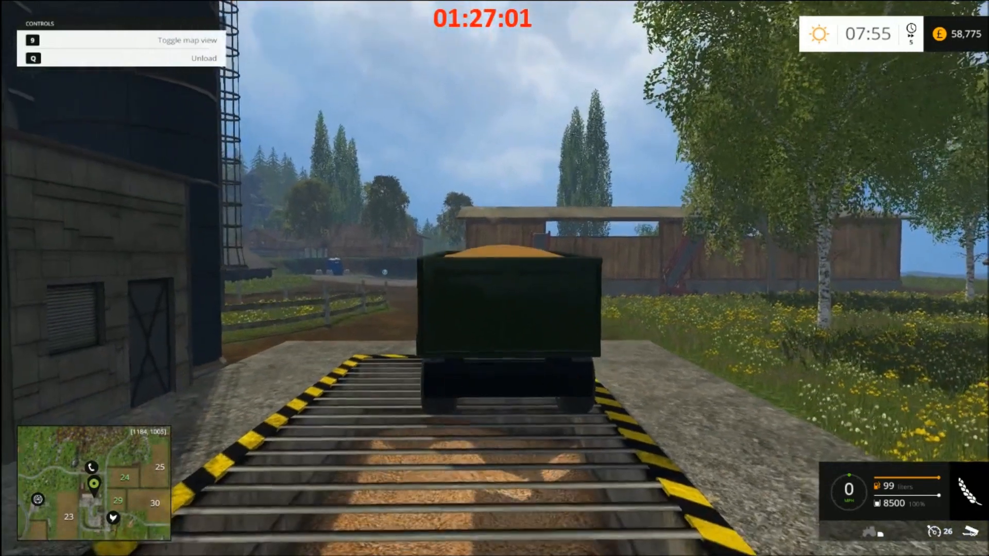
{"action": "key", "text": "s"}
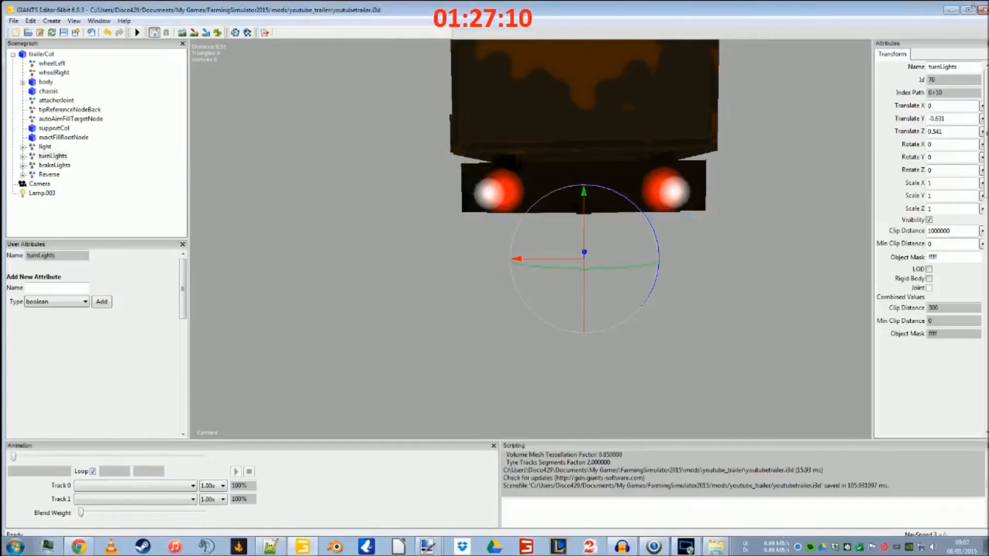
Step: Close GIANTS Editor and copy the youtube_trailer folder from mods to the desktop as a backup
{"action": "left_click", "coordinate": [985, 10]}
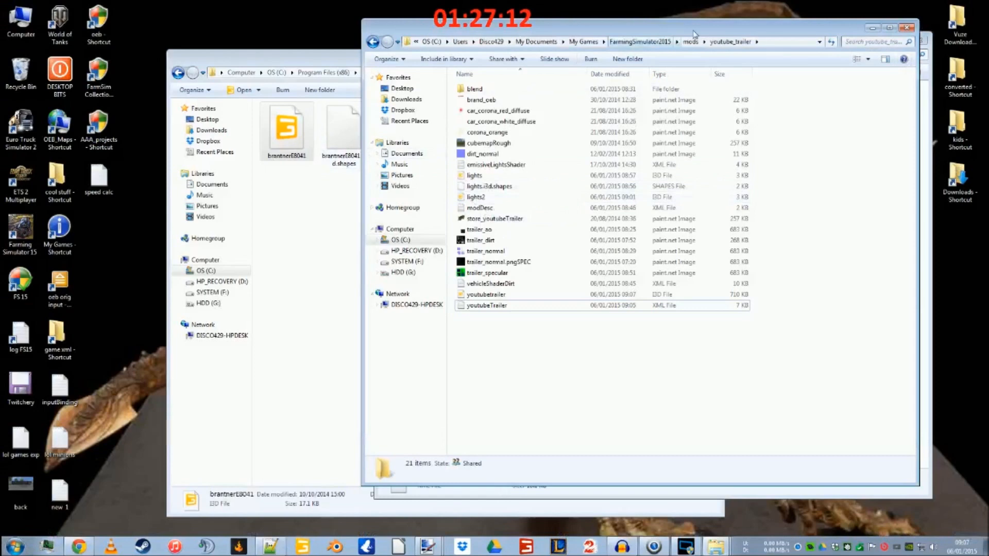
{"action": "left_click", "coordinate": [373, 42]}
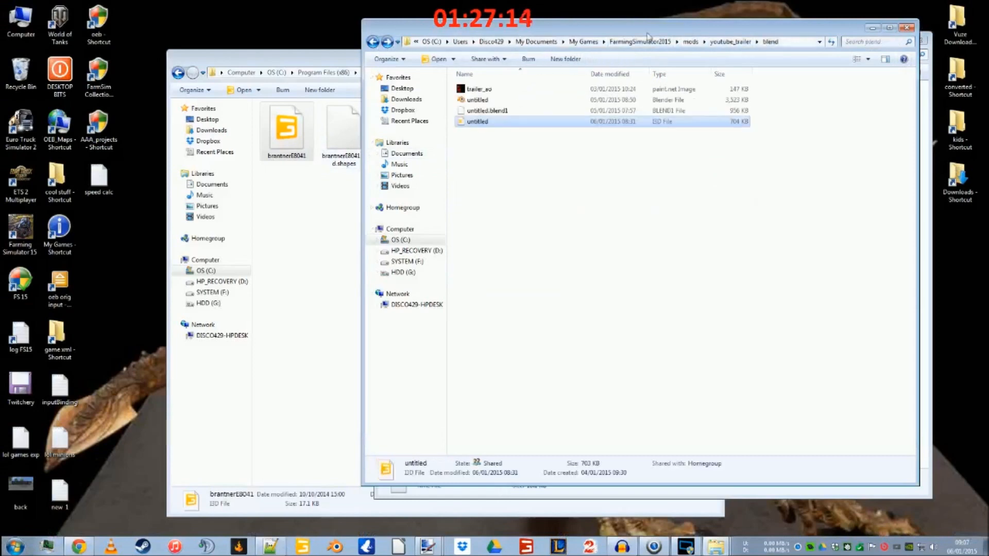
{"action": "left_click", "coordinate": [694, 41]}
{"action": "right_click", "coordinate": [493, 94]}
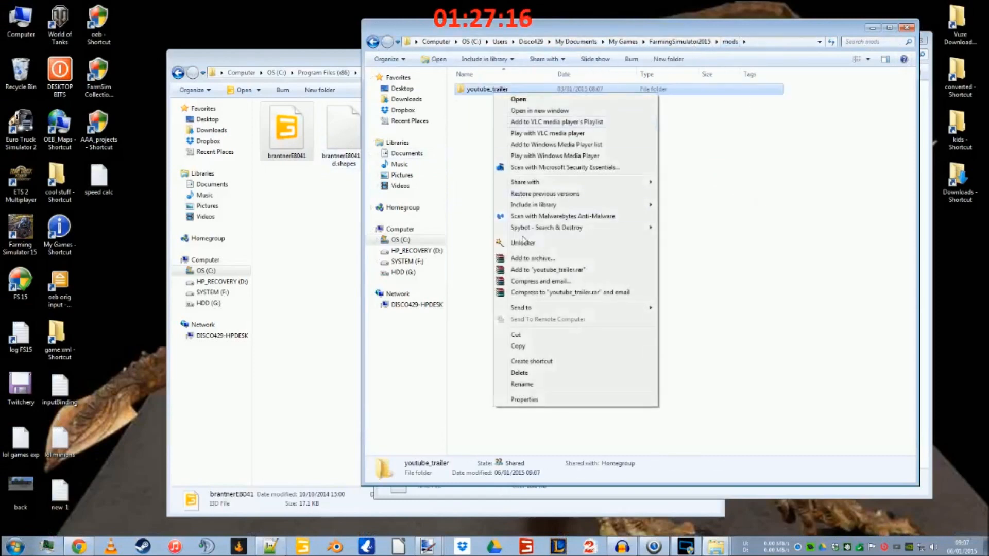
{"action": "left_click", "coordinate": [525, 347]}
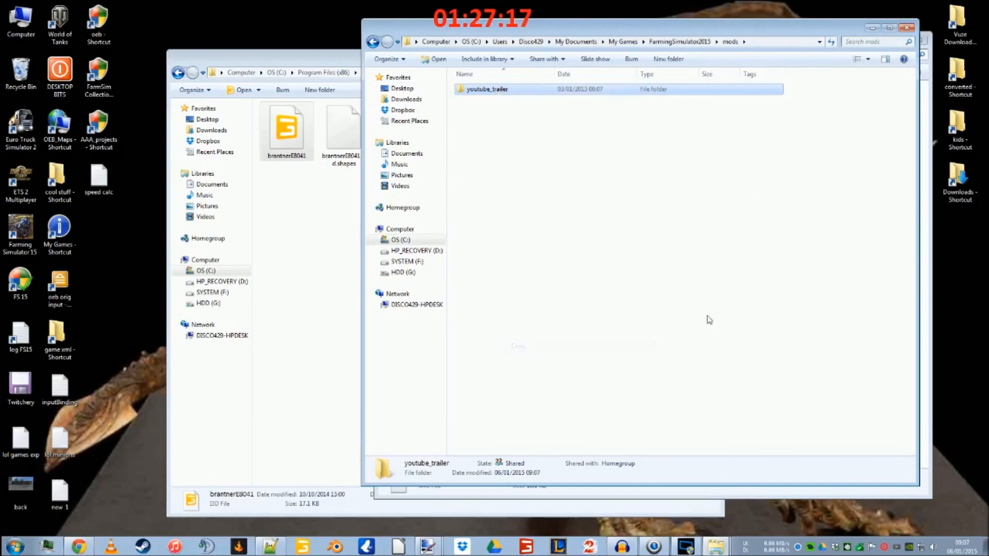
{"action": "right_click", "coordinate": [953, 366]}
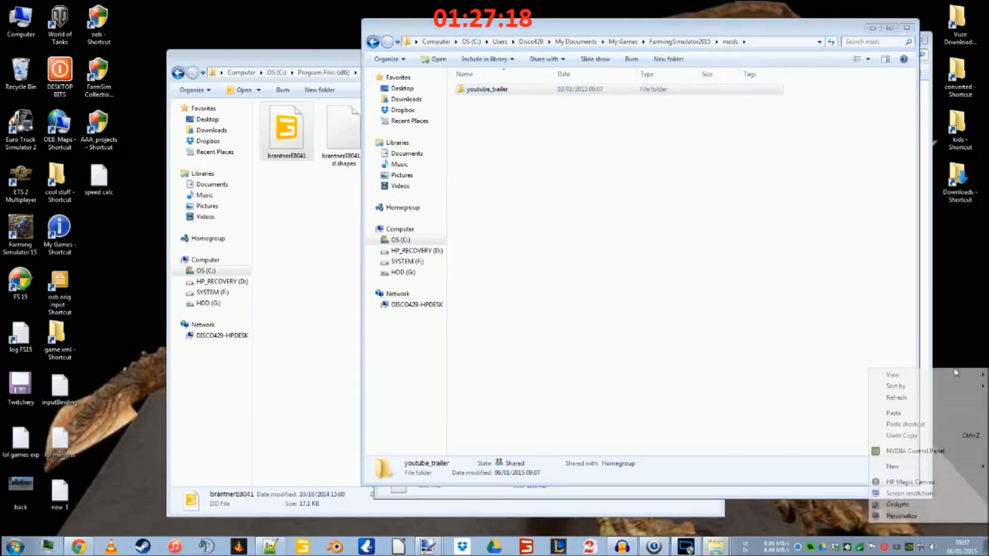
{"action": "left_click", "coordinate": [903, 414]}
Step: Check the blend folder inside the mods copy of youtube_trailer and delete that folder
{"action": "double_click", "coordinate": [477, 90]}
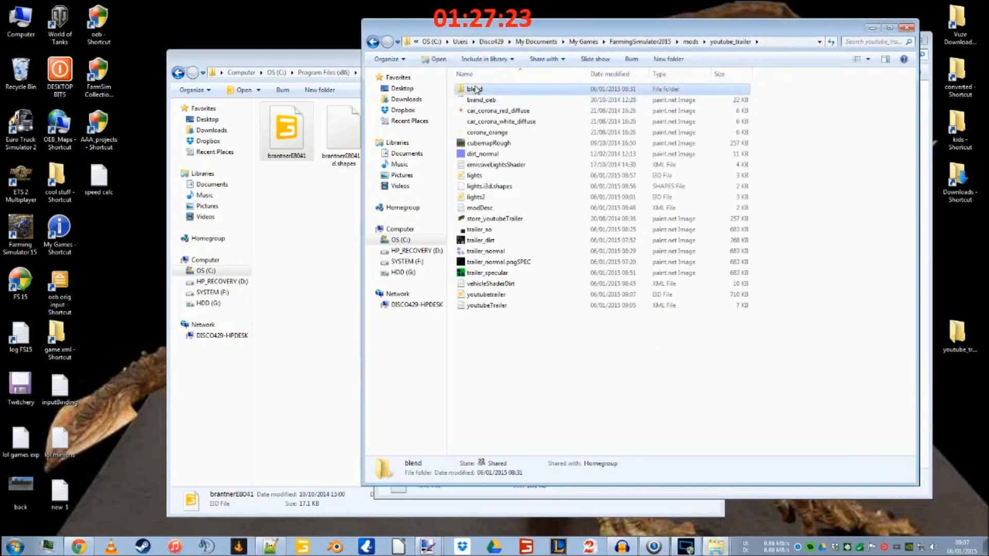
{"action": "double_click", "coordinate": [476, 90]}
{"action": "left_click", "coordinate": [372, 42]}
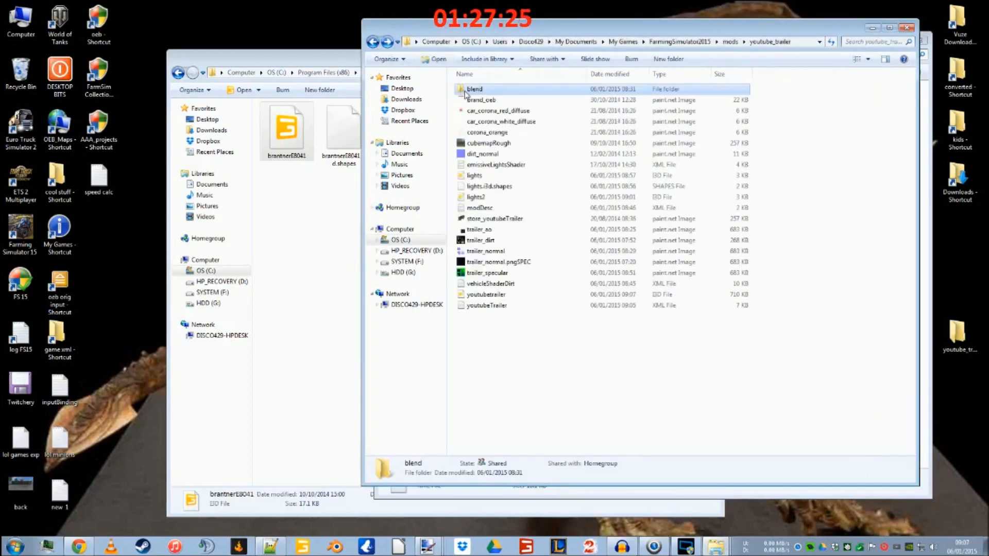
{"action": "key", "text": "Delete"}
{"action": "left_click", "coordinate": [538, 318]}
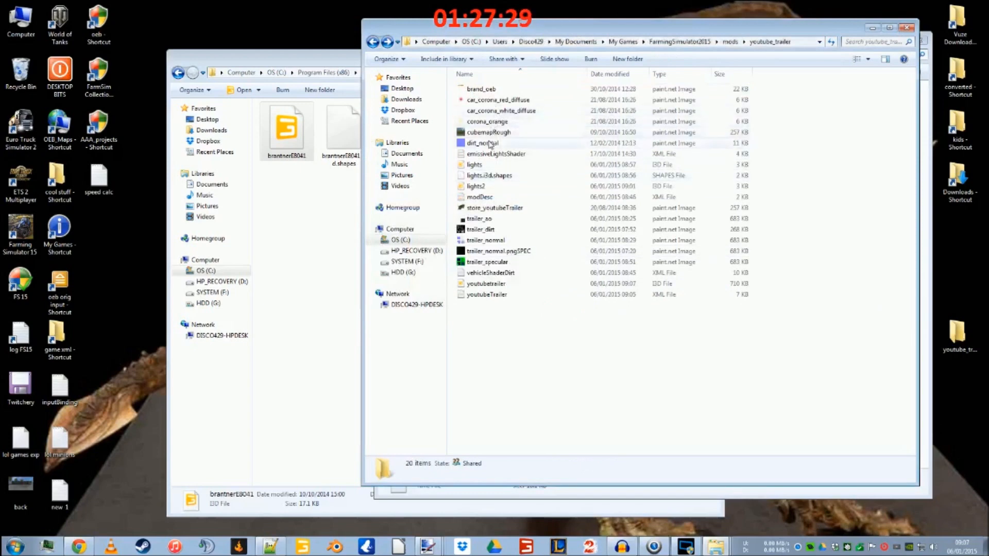
Step: Delete the lights i3d, lights.i3d.shapes and lights2 files from the youtube_trailer mod folder
{"action": "left_click", "coordinate": [475, 165]}
{"action": "key", "text": "Delete"}
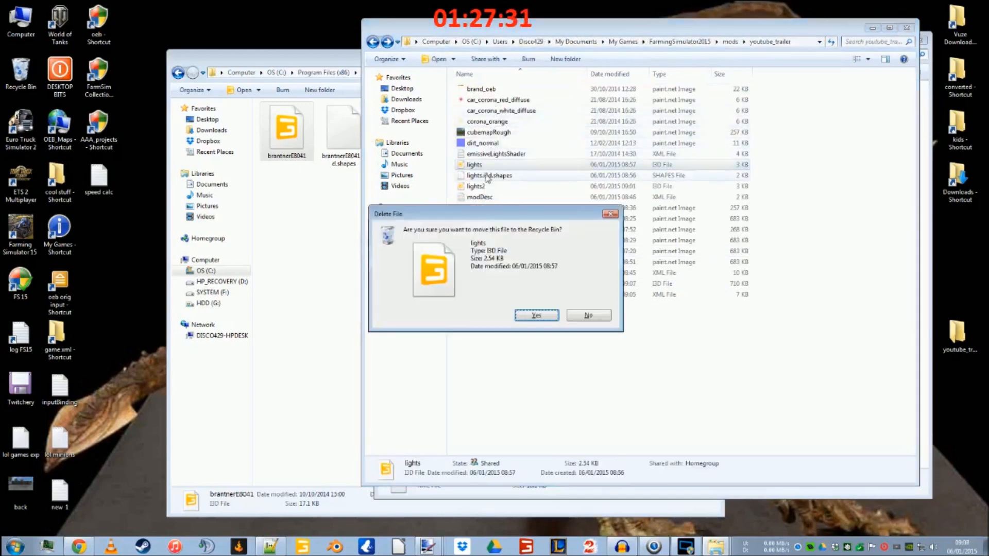
{"action": "key", "text": "Return"}
{"action": "left_click", "coordinate": [487, 166]}
{"action": "key", "text": "Delete"}
{"action": "key", "text": "Return"}
{"action": "left_click", "coordinate": [486, 166]}
{"action": "key", "text": "Delete"}
{"action": "key", "text": "Return"}
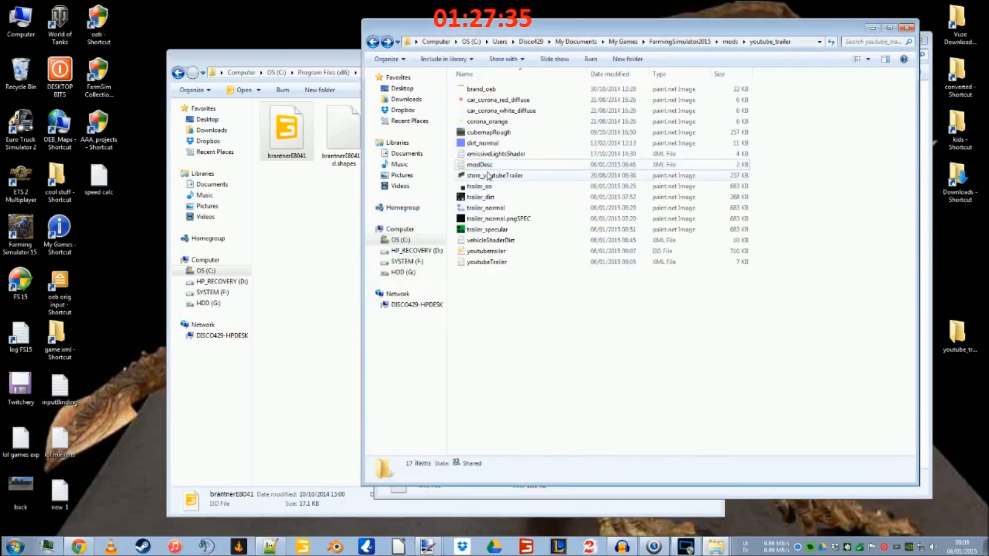
Step: Delete the trailer_dirt and trailer_normal.pngSPEC images from the youtube_trailer mod folder
{"action": "left_click", "coordinate": [493, 198]}
{"action": "key", "text": "Delete"}
{"action": "key", "text": "Return"}
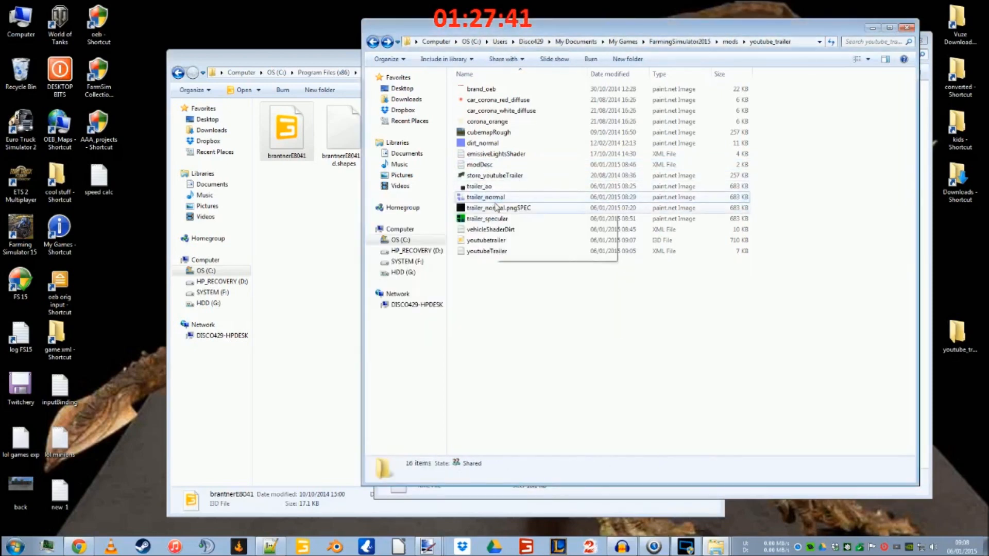
{"action": "left_click", "coordinate": [498, 209]}
{"action": "key", "text": "Delete"}
{"action": "key", "text": "Return"}
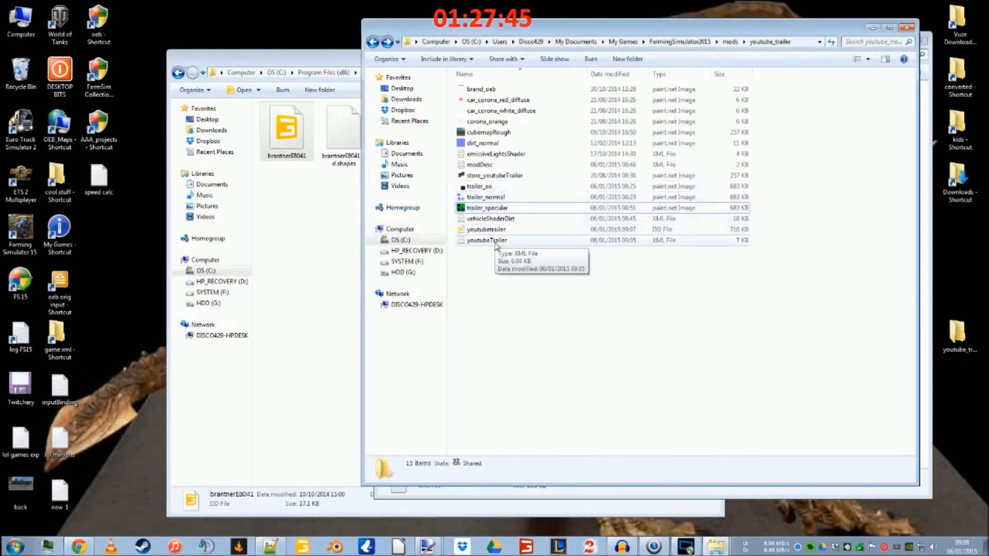
Step: Archive all remaining files in the youtube_trailer folder with WinRAR as youtube_trailer.zip in ZIP format
{"action": "left_click", "coordinate": [396, 59]}
{"action": "left_click", "coordinate": [415, 134]}
{"action": "right_click", "coordinate": [479, 130]}
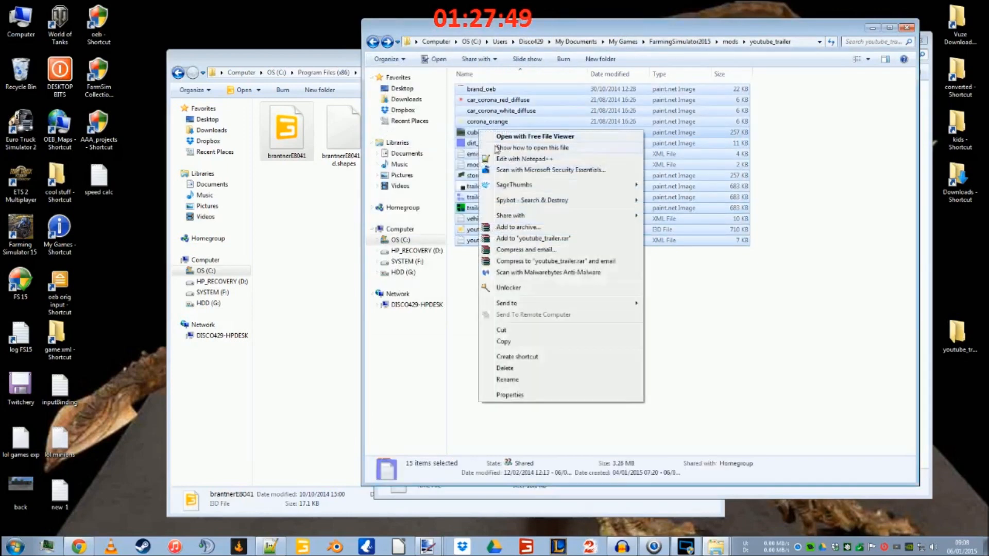
{"action": "left_click", "coordinate": [521, 226]}
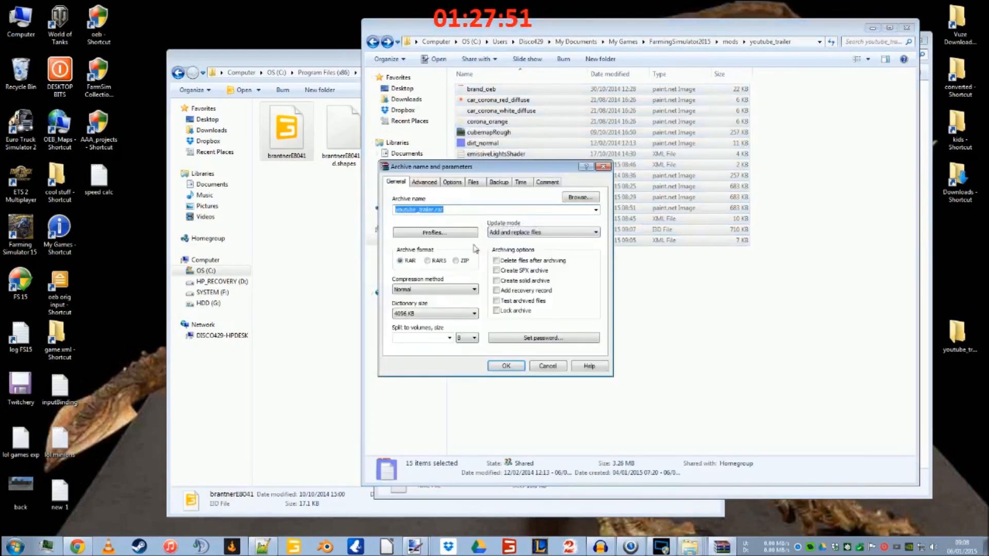
{"action": "left_click", "coordinate": [457, 262]}
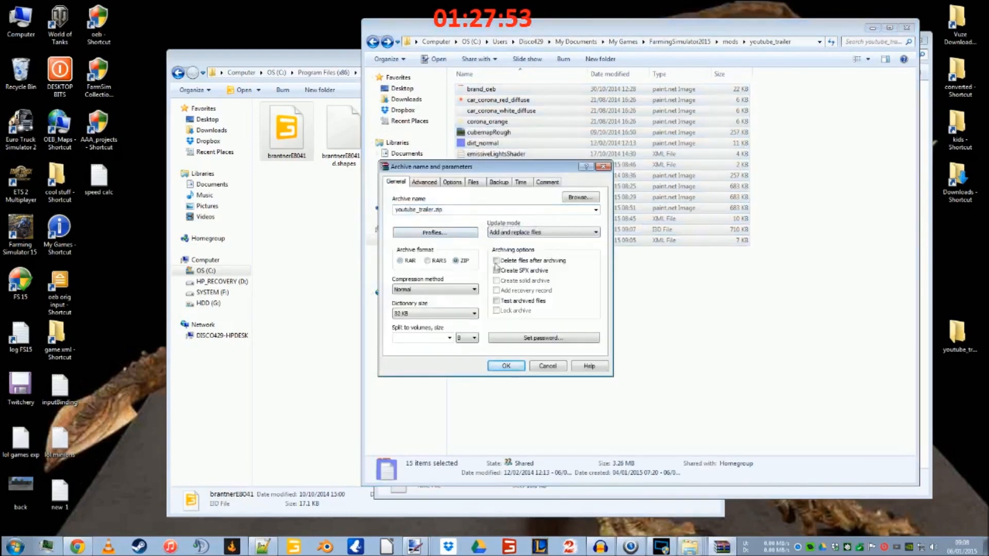
{"action": "left_click", "coordinate": [523, 366]}
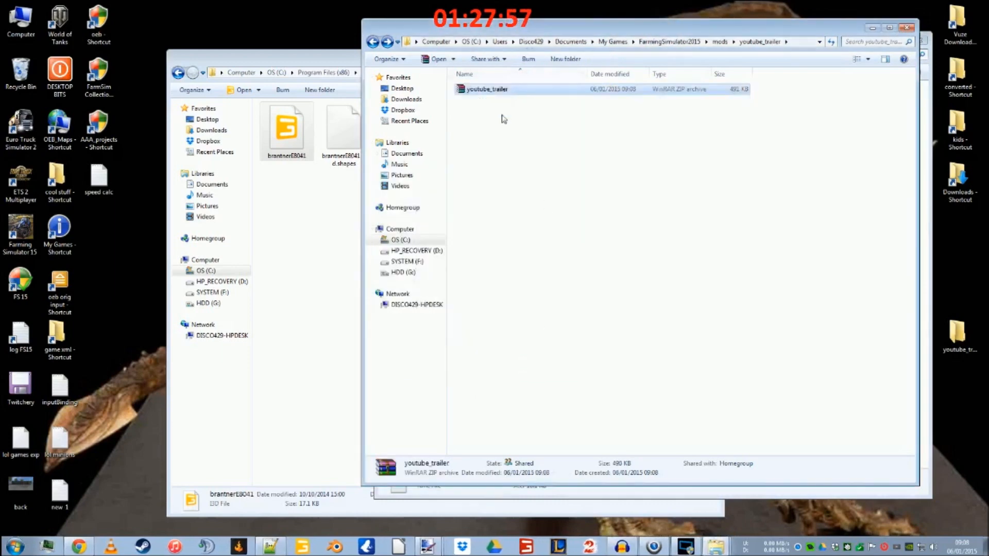
Step: Move the youtube_trailer ZIP archive out of its folder up into the mods folder
{"action": "right_click", "coordinate": [499, 92]}
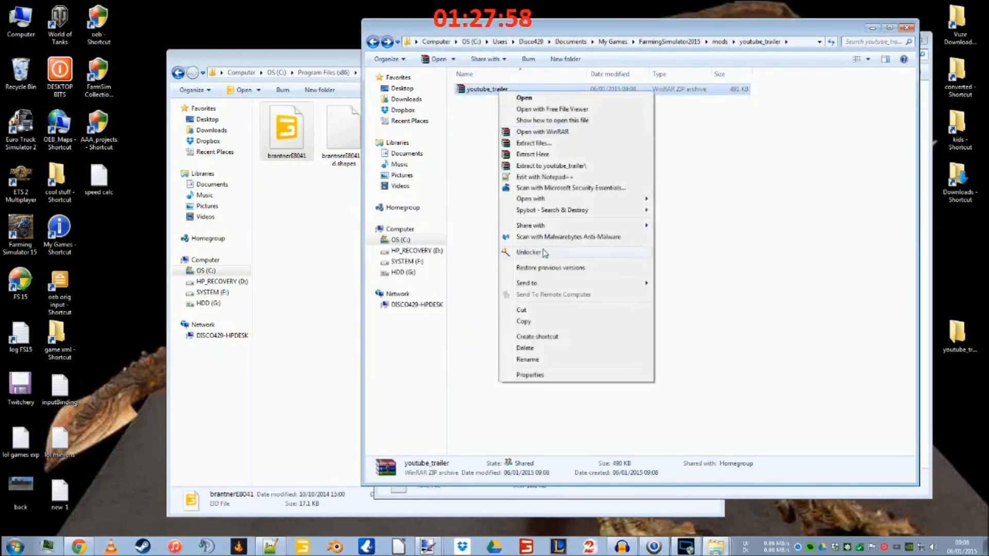
{"action": "left_click", "coordinate": [522, 310]}
{"action": "left_click", "coordinate": [373, 41]}
{"action": "right_click", "coordinate": [489, 191]}
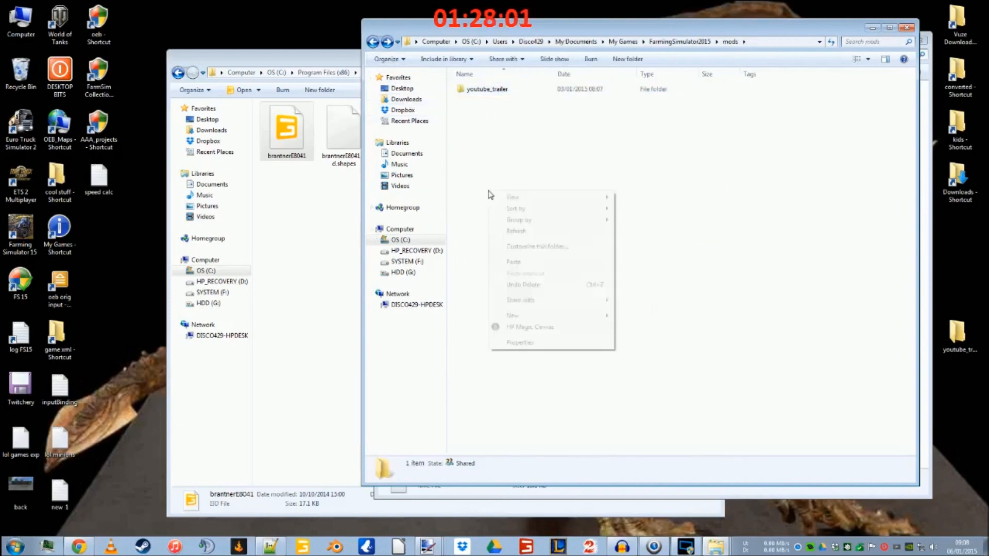
{"action": "left_click", "coordinate": [507, 262]}
Step: Delete the unpacked youtube_trailer folder from the mods folder, keeping only the ZIP archive
{"action": "left_click", "coordinate": [493, 90]}
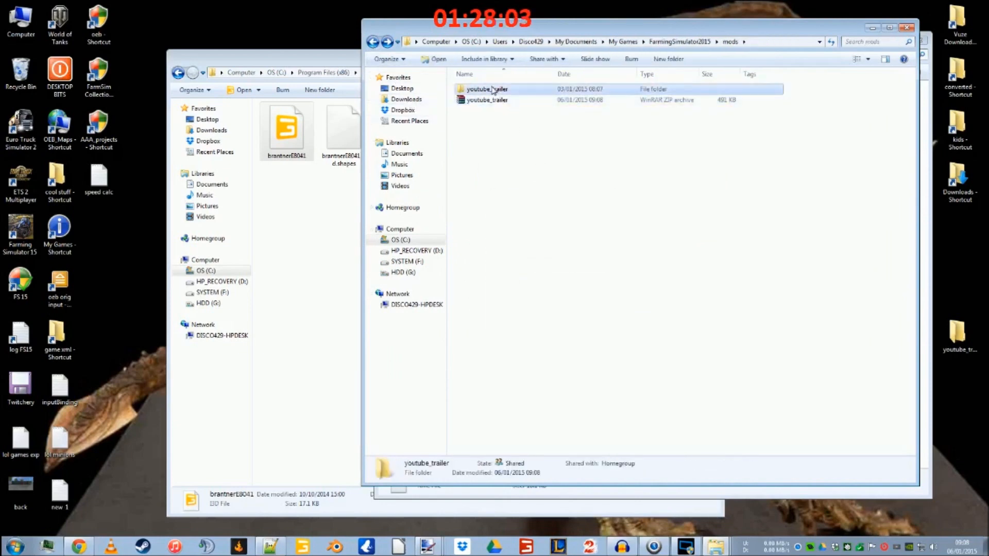
{"action": "key", "text": "Delete"}
{"action": "key", "text": "Return"}
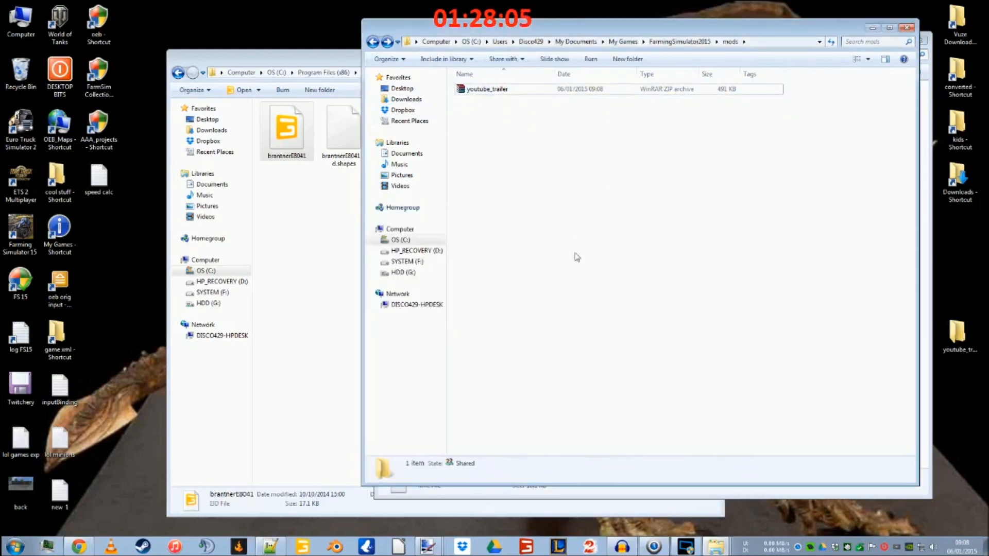
Step: Launch Farming Simulator 15 and load the savegame 1 career with the zipped mod
{"action": "left_click", "coordinate": [530, 548]}
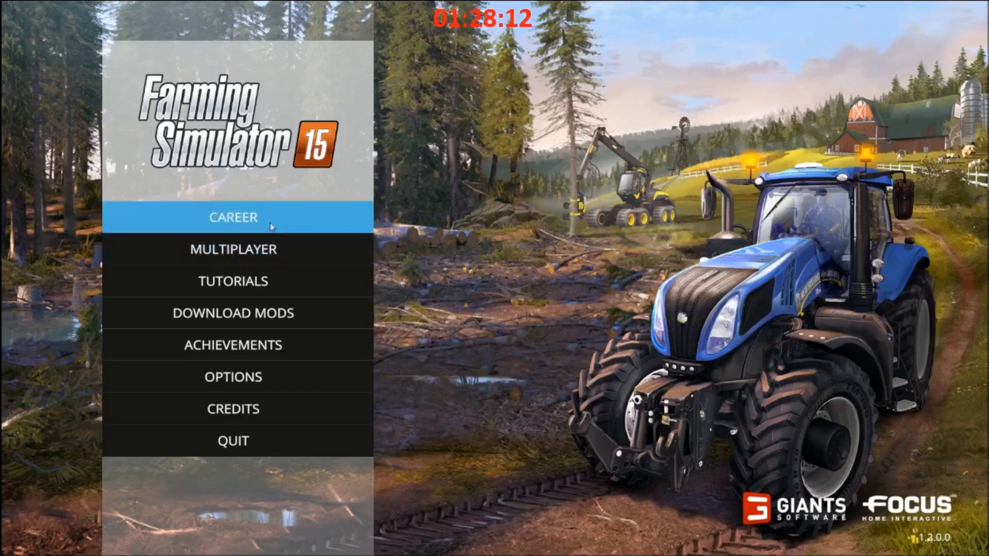
{"action": "left_click", "coordinate": [270, 222]}
{"action": "double_click", "coordinate": [379, 164]}
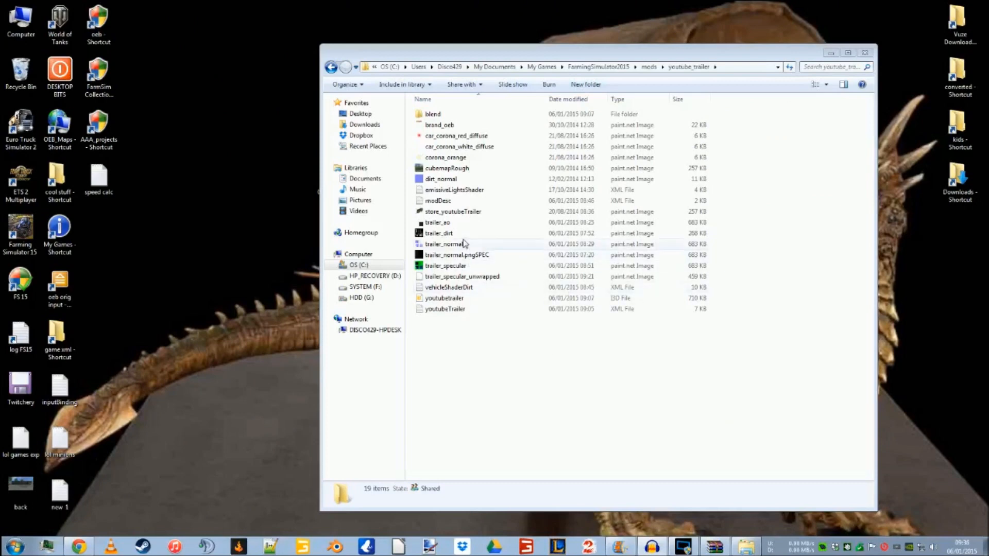
Step: Open youtubetrailer.i3d in Notepad++ to check its referenced files and trailer_mat material, and close it
{"action": "left_click", "coordinate": [464, 213]}
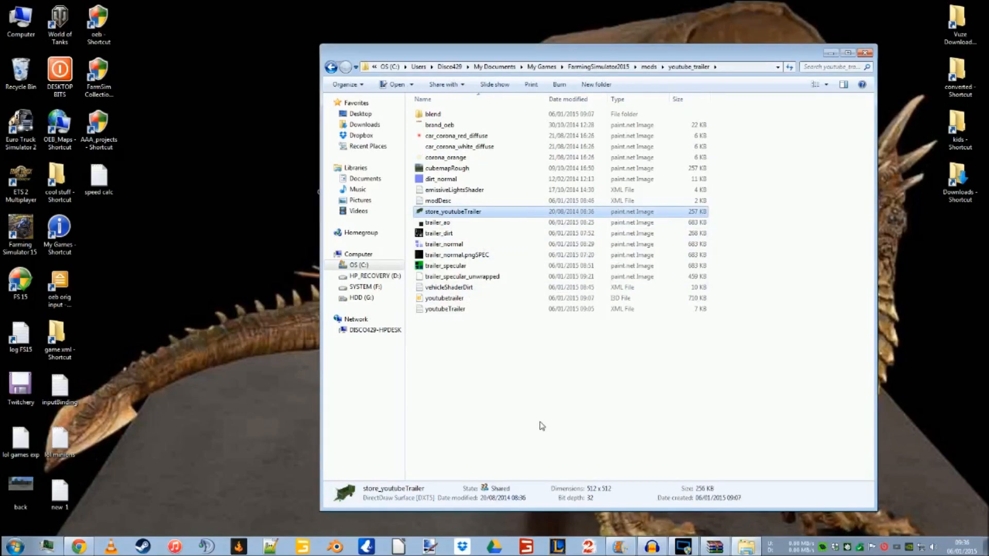
{"action": "right_click", "coordinate": [457, 304]}
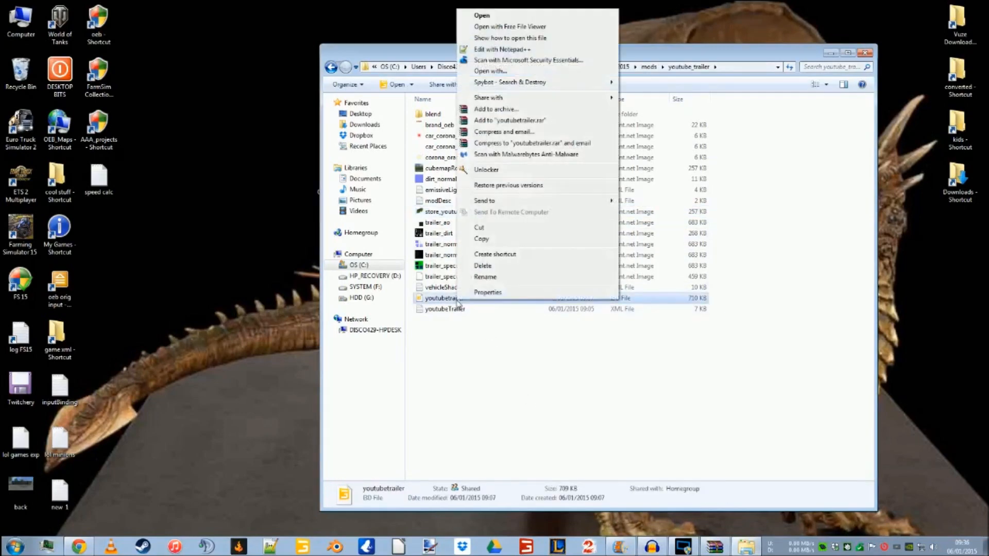
{"action": "left_click", "coordinate": [502, 49]}
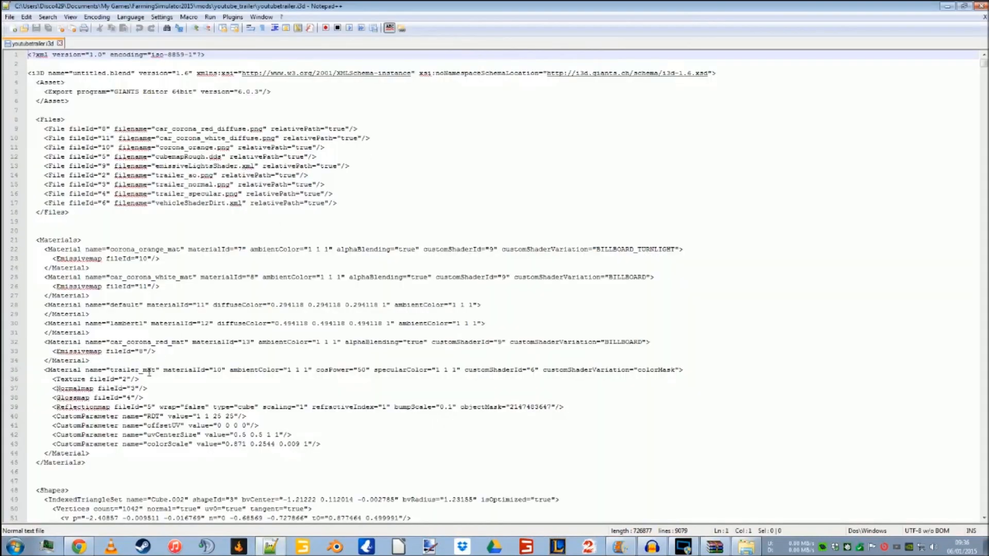
{"action": "left_click", "coordinate": [979, 8]}
Step: Relaunch Farming Simulator 15, skip the intro video and start the savegame 1 career on Bjornholm
{"action": "left_click", "coordinate": [531, 550]}
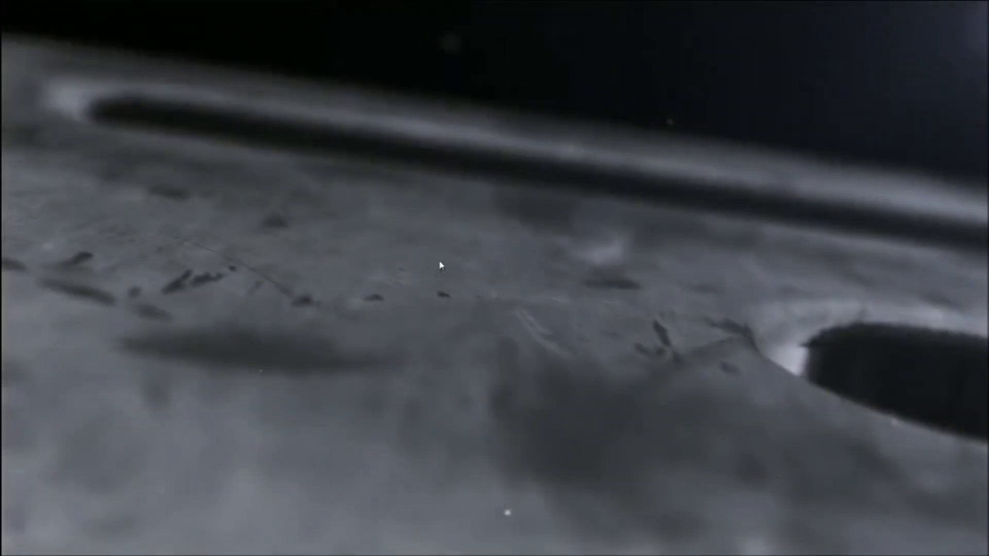
{"action": "left_click", "coordinate": [441, 266]}
{"action": "left_click", "coordinate": [308, 223]}
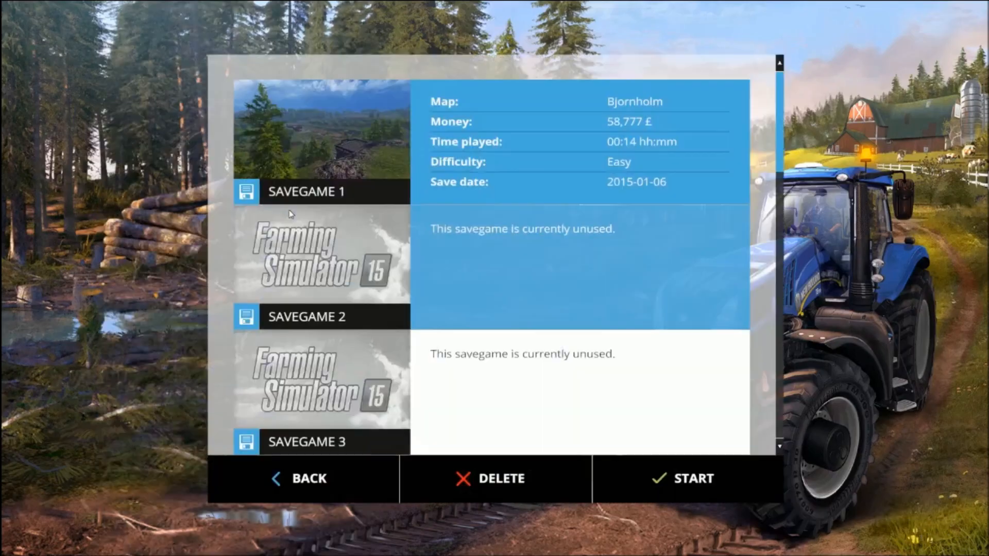
{"action": "double_click", "coordinate": [367, 166]}
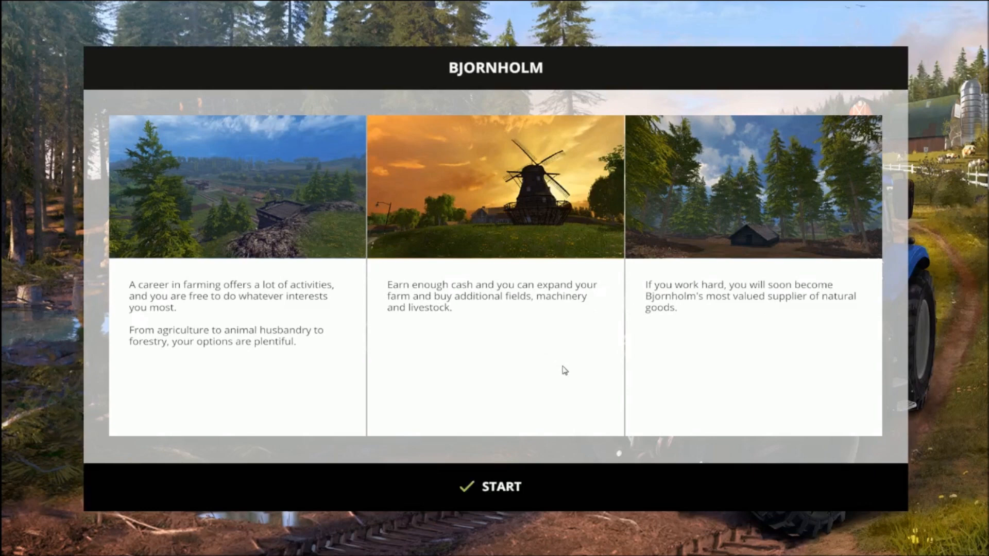
{"action": "left_click", "coordinate": [541, 489]}
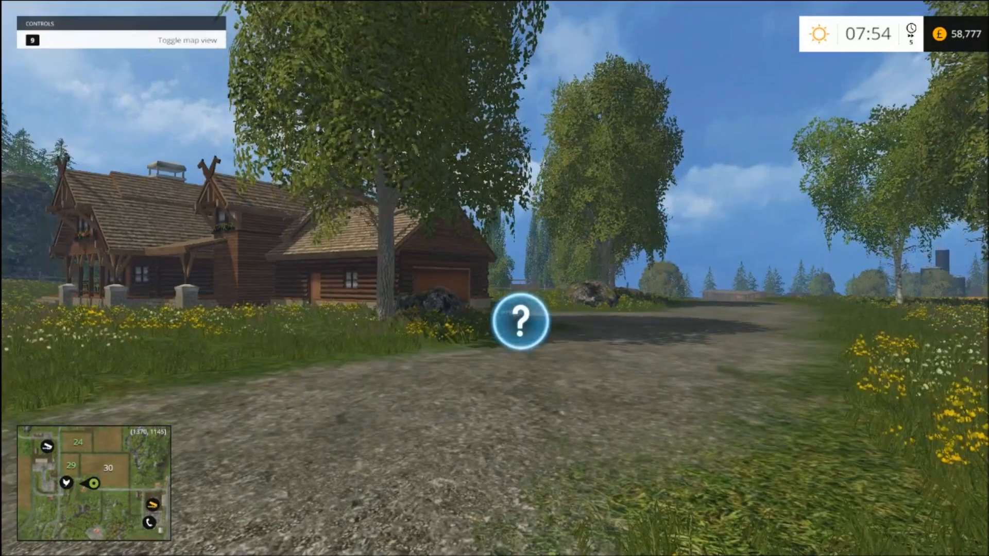
Step: Switch to the tractor and drive it around the parked trailers to the grass in front of their drawbars
{"action": "key", "text": "Tab"}
{"action": "key", "text": "Tab"}
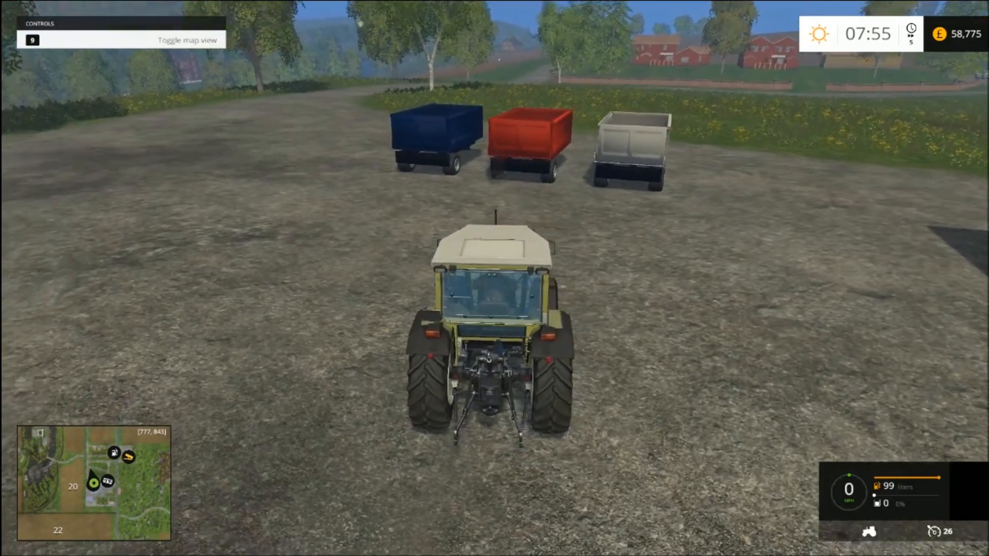
{"action": "key", "text": "w"}
{"action": "key", "text": "w"}
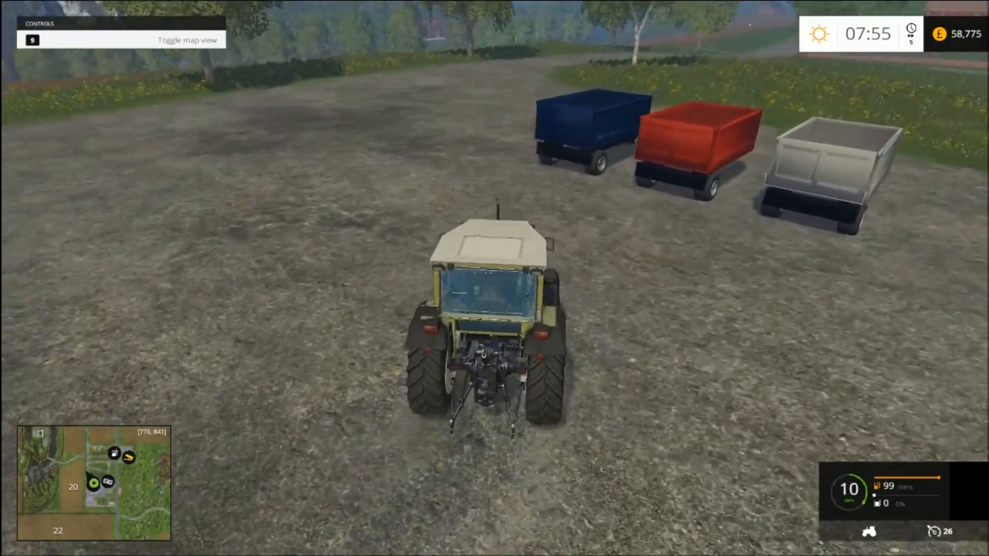
{"action": "key", "text": "w"}
{"action": "key", "text": "d"}
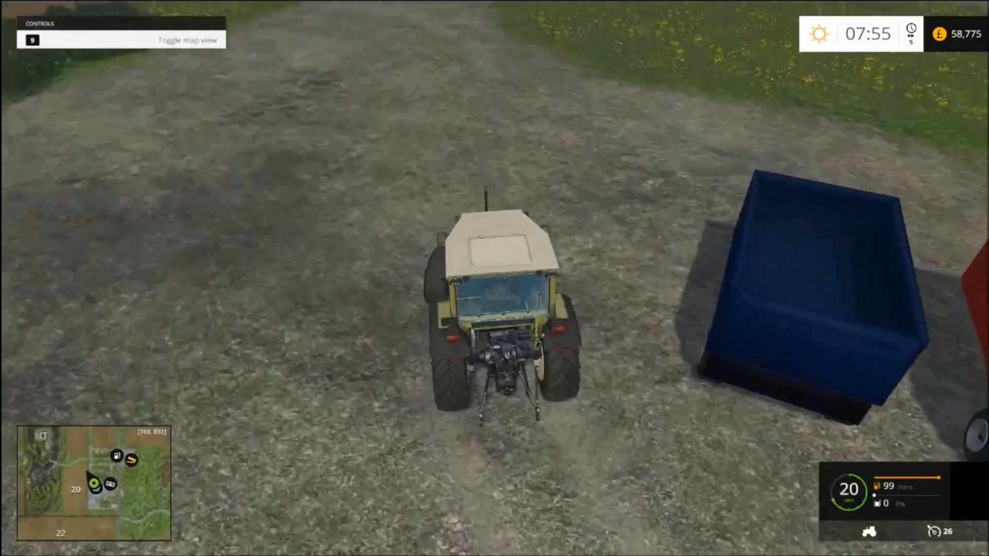
{"action": "key", "text": "a"}
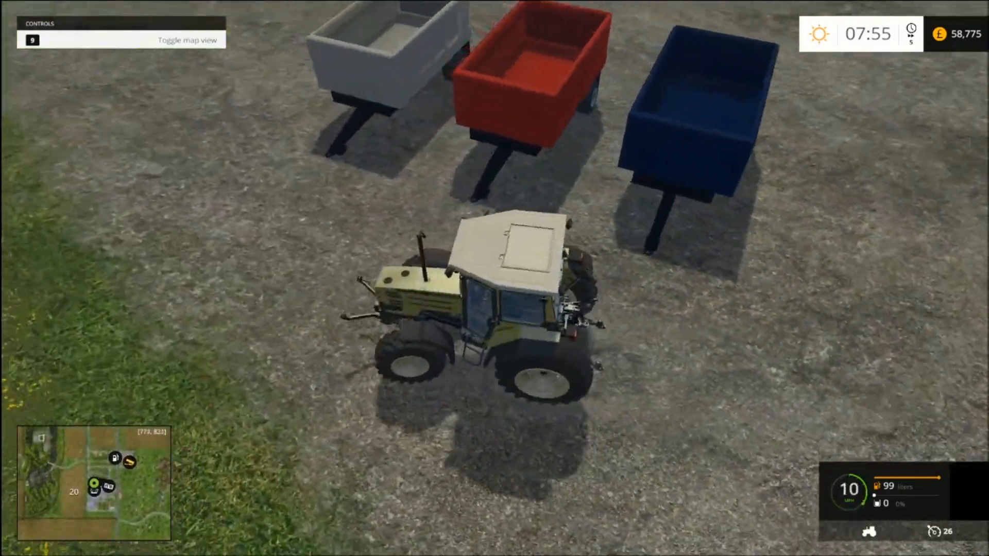
{"action": "key", "text": "s"}
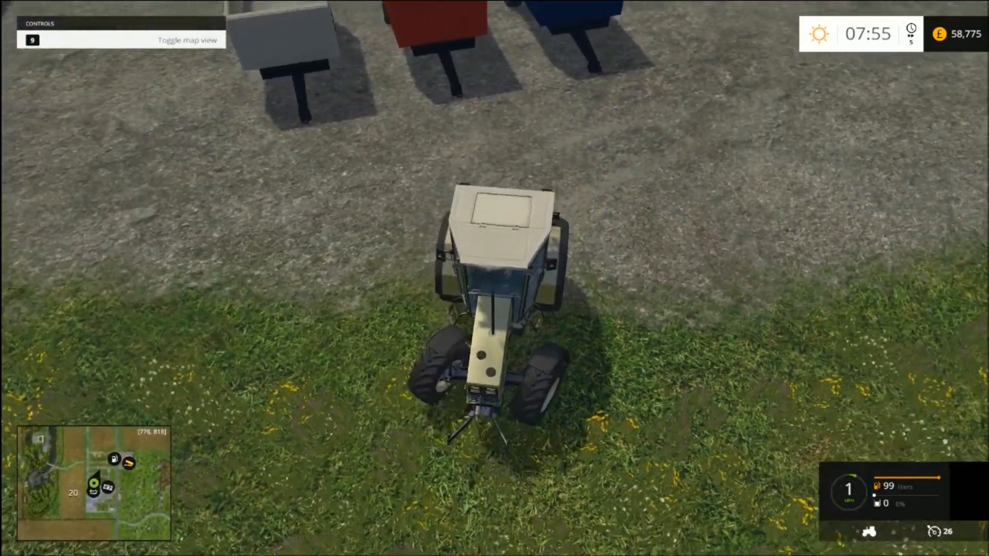
Step: Buy another trailer from the Tippers in the shop's mods category in dark green and leave the shop
{"action": "key", "text": "p"}
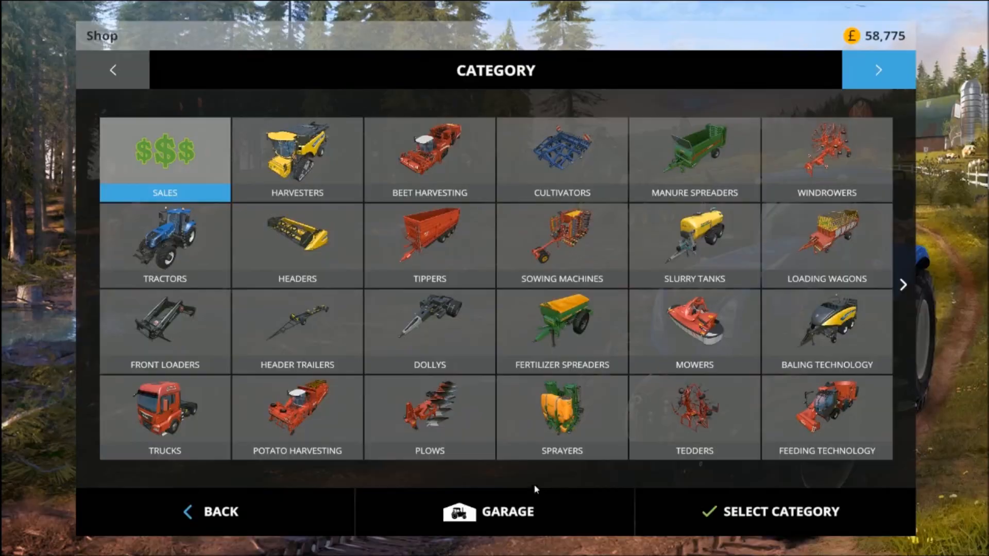
{"action": "left_click", "coordinate": [879, 72]}
{"action": "left_click", "coordinate": [878, 71]}
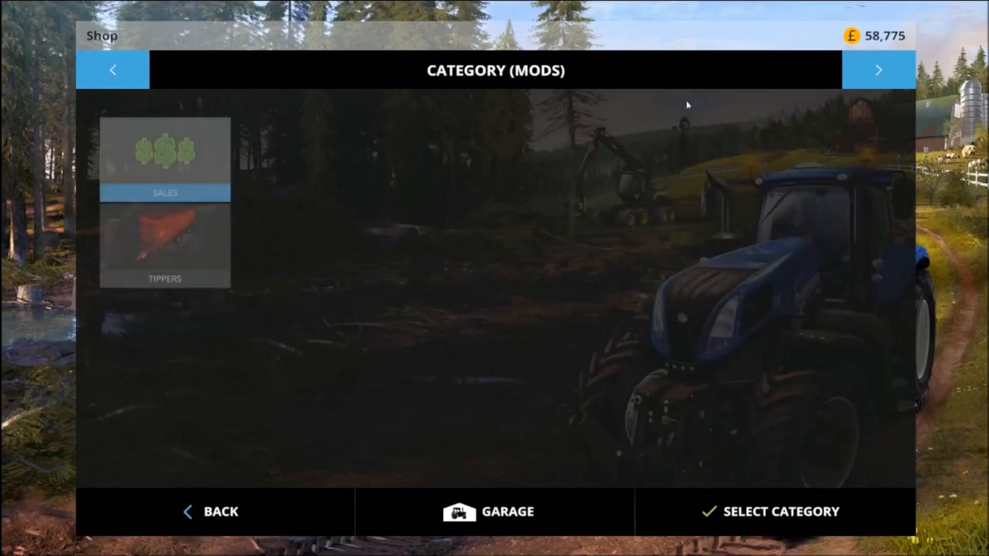
{"action": "left_click", "coordinate": [195, 253]}
{"action": "left_click", "coordinate": [245, 213]}
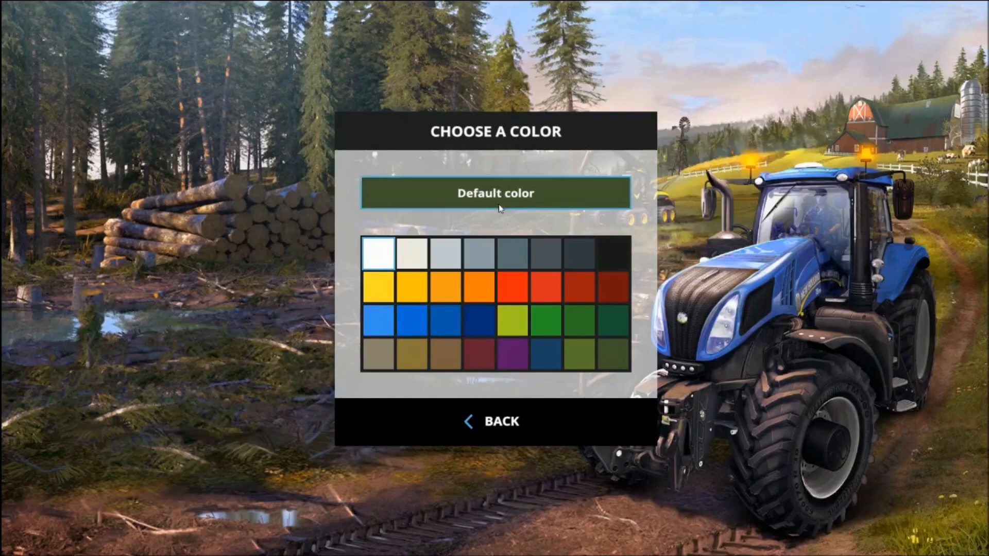
{"action": "left_click", "coordinate": [434, 328]}
{"action": "left_click", "coordinate": [435, 337]}
{"action": "left_click", "coordinate": [309, 497]}
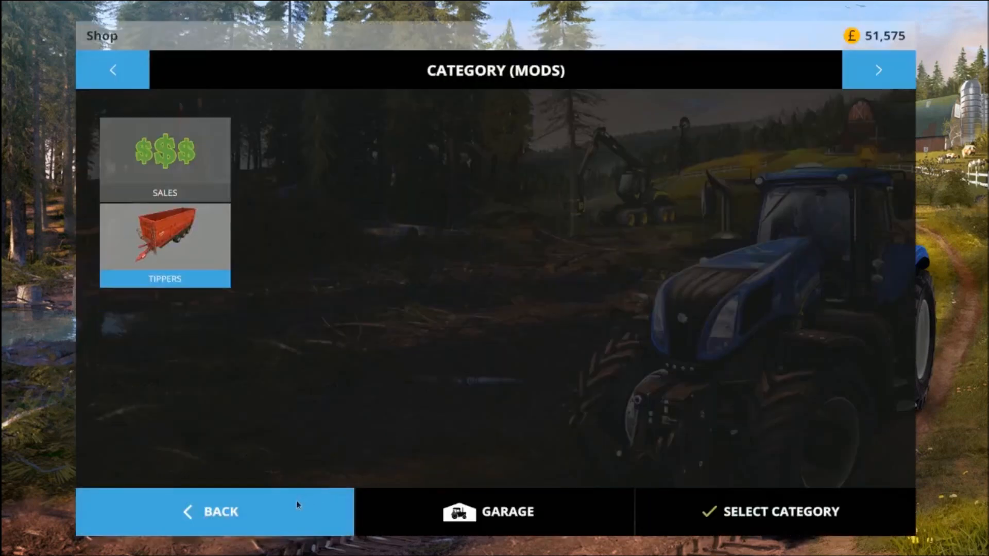
{"action": "left_click", "coordinate": [296, 502]}
Step: Drive the tractor round on the grass, reverse it up to the dark green trailer's drawbar and hitch the trailer
{"action": "key", "text": "w"}
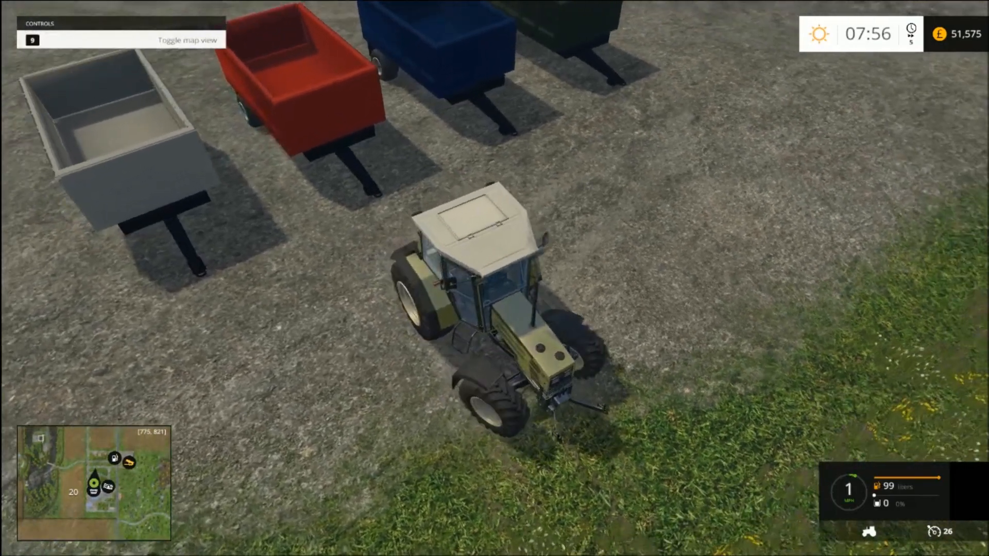
{"action": "key", "text": "a"}
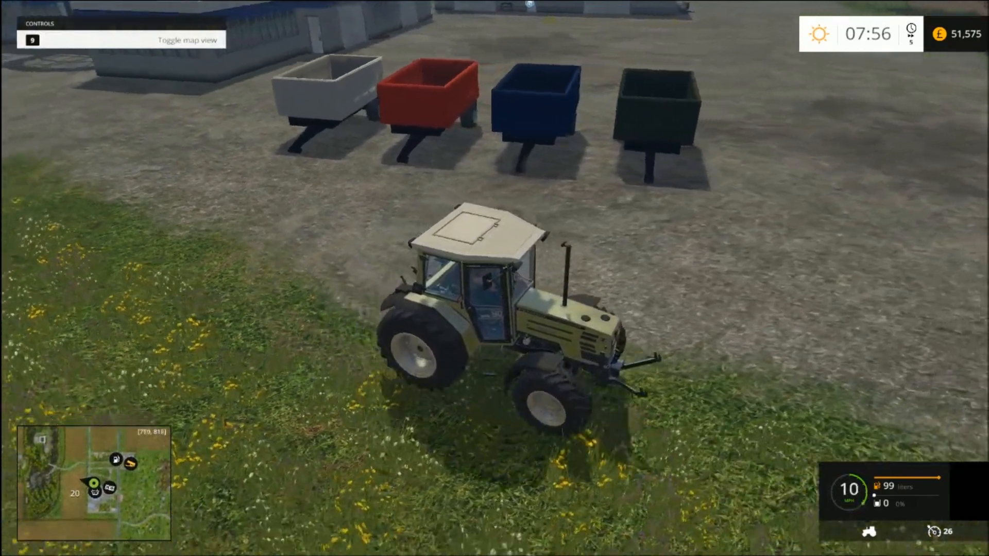
{"action": "key", "text": "d"}
{"action": "key", "text": "w"}
{"action": "key", "text": "d"}
{"action": "key", "text": "s"}
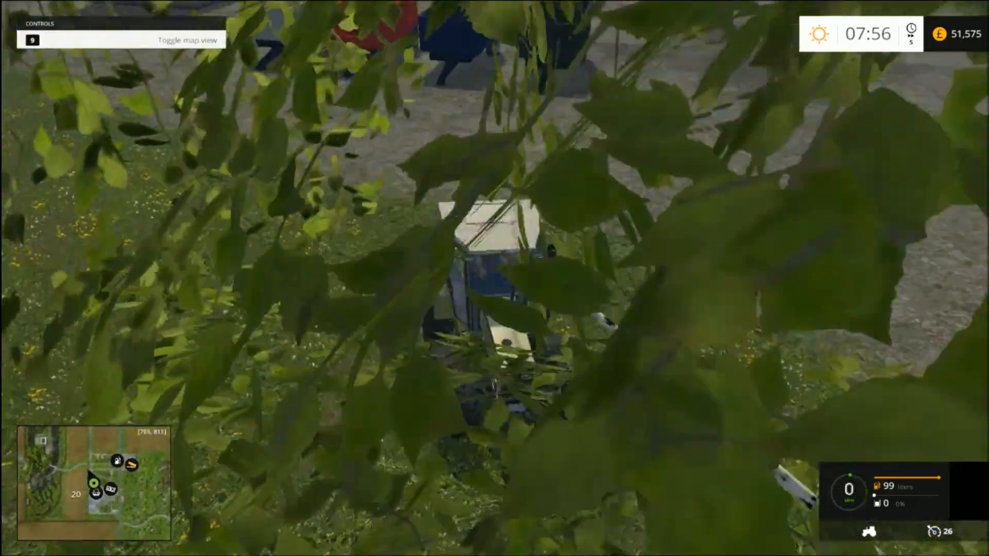
{"action": "key", "text": "s"}
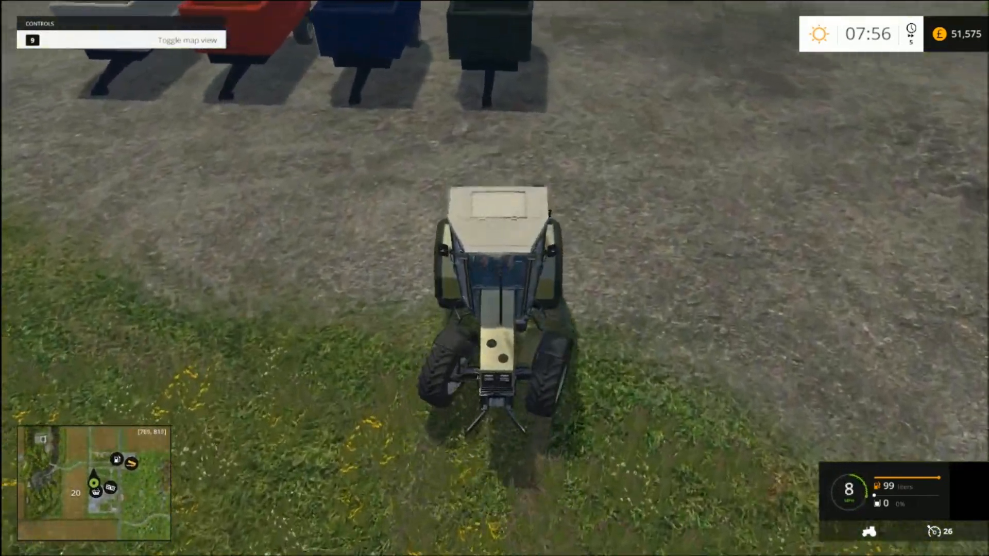
{"action": "key", "text": "s"}
{"action": "key", "text": "a"}
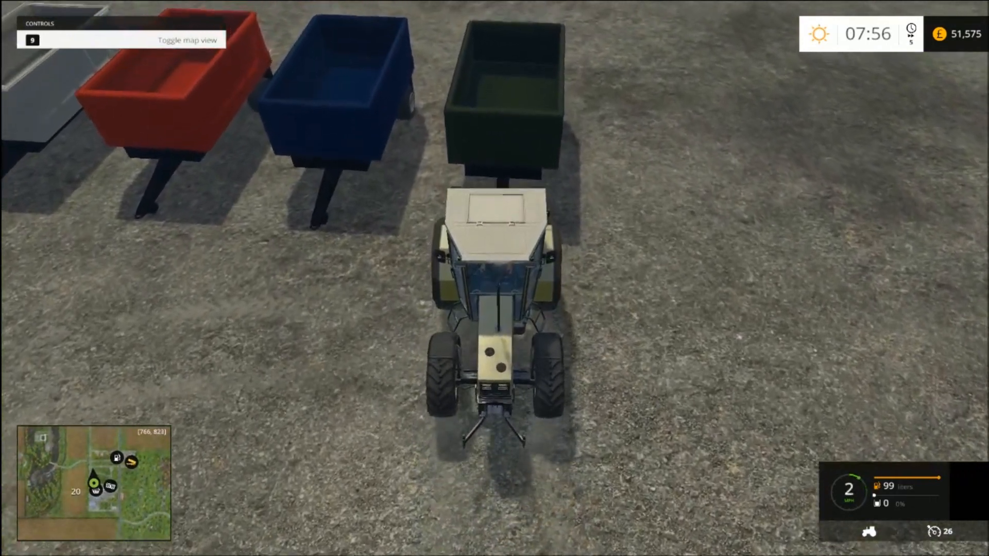
{"action": "key", "text": "q"}
Step: Tow the dark green trailer away from the parked row, turning across the yard
{"action": "key", "text": "w"}
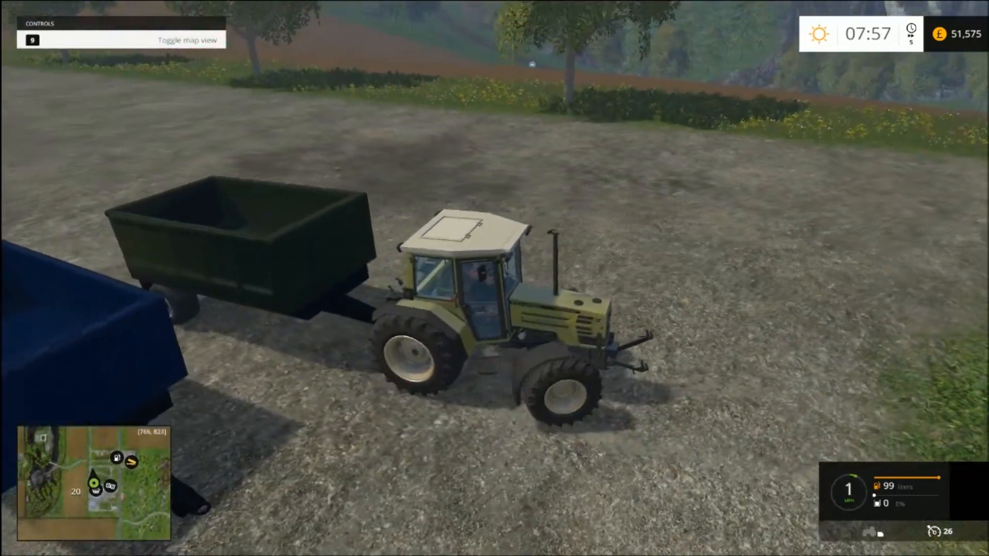
{"action": "key", "text": "a"}
{"action": "key", "text": "w"}
{"action": "key", "text": "a"}
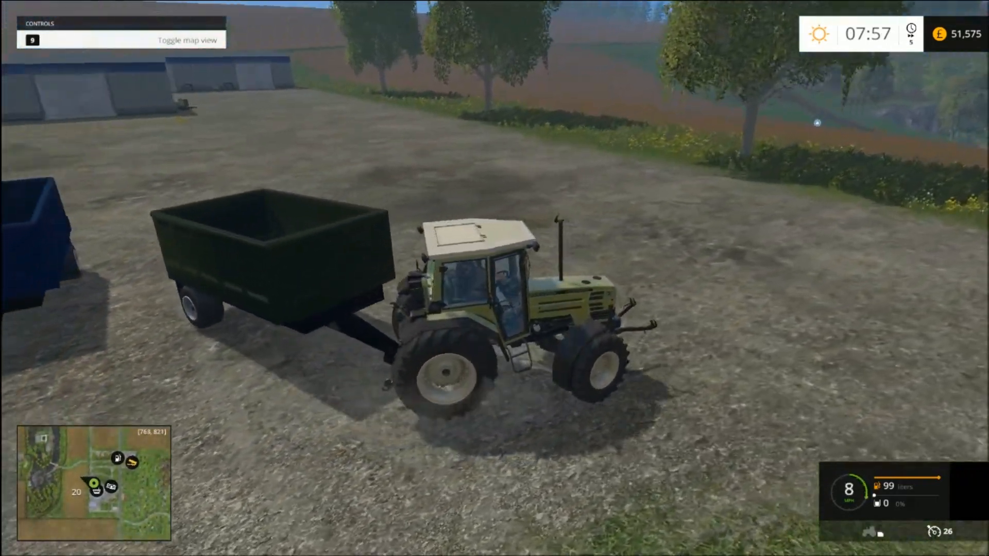
{"action": "key", "text": "w"}
{"action": "key", "text": "a"}
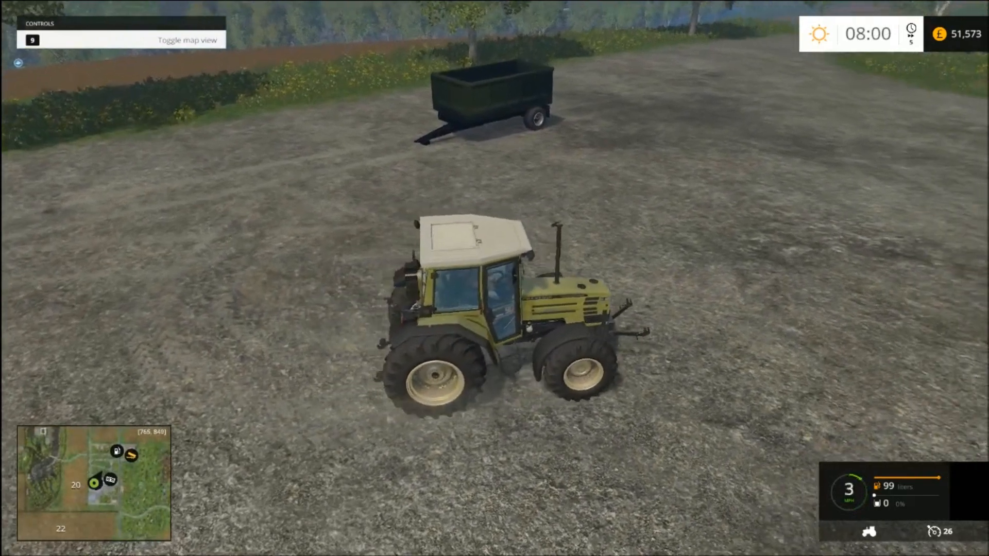
Step: Turn the tractor towards the unhitched dark green trailer, drive closer, get out and take a game screenshot of the trailer
{"action": "key", "text": "s"}
{"action": "key", "text": "d"}
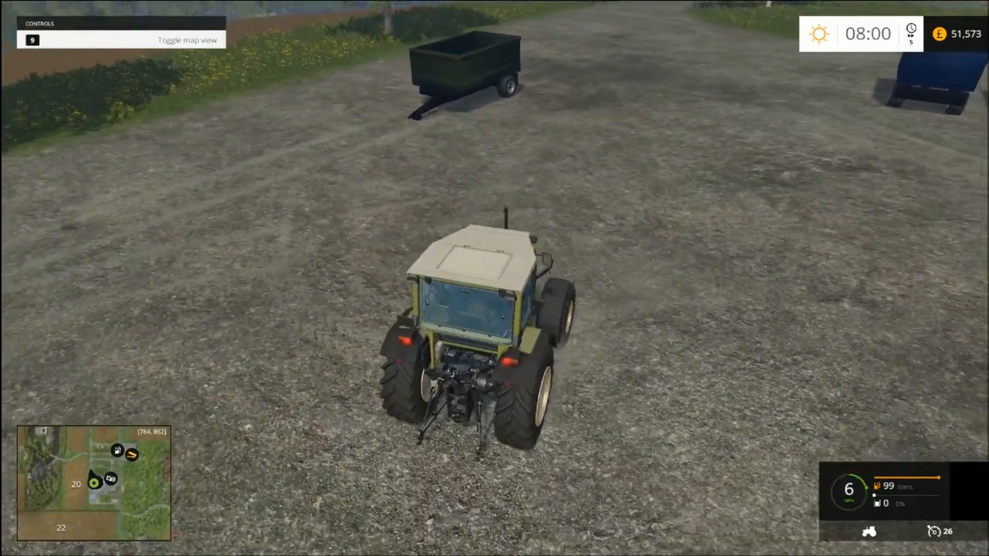
{"action": "key", "text": "w"}
{"action": "key", "text": "a"}
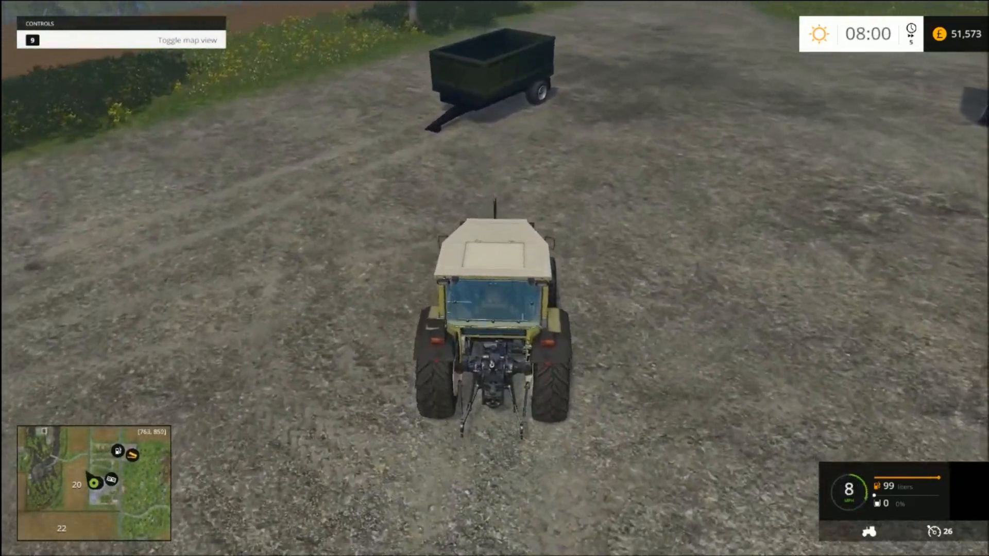
{"action": "key", "text": "w"}
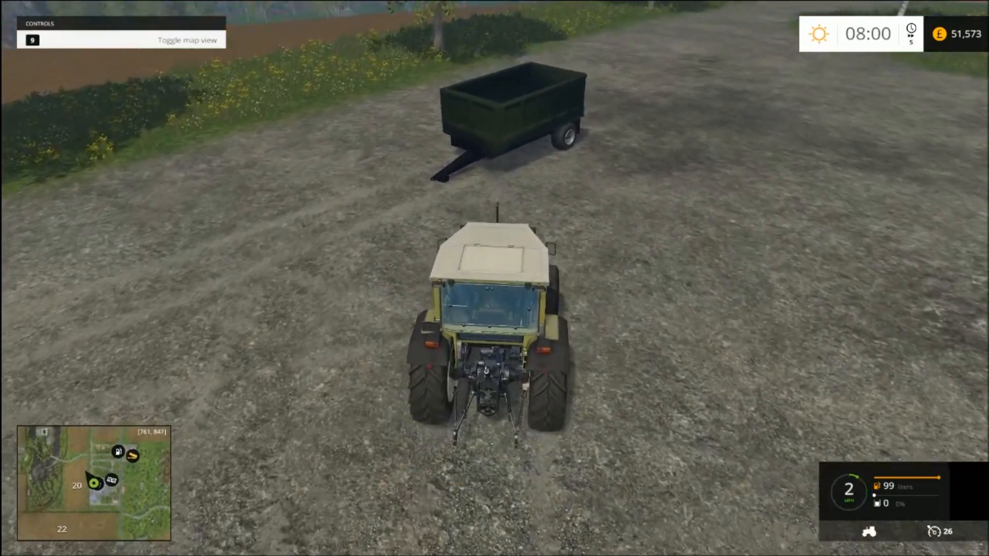
{"action": "key", "text": "e"}
{"action": "key", "text": "w"}
{"action": "key", "text": "space"}
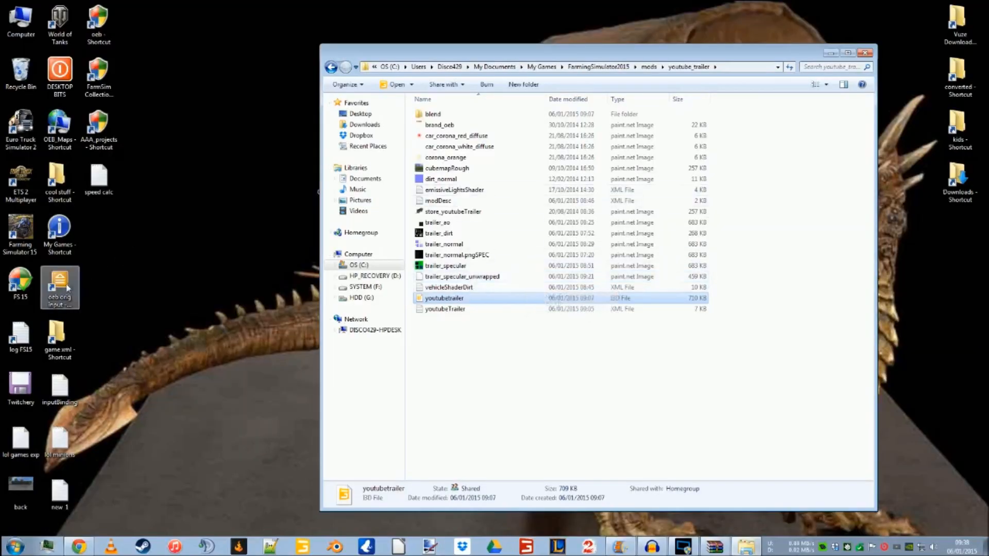
Step: Open fsScreen_2015_01_06_09_38_32 from the screenshots folder of FarmingSimulator2015 in paint.net
{"action": "double_click", "coordinate": [24, 284]}
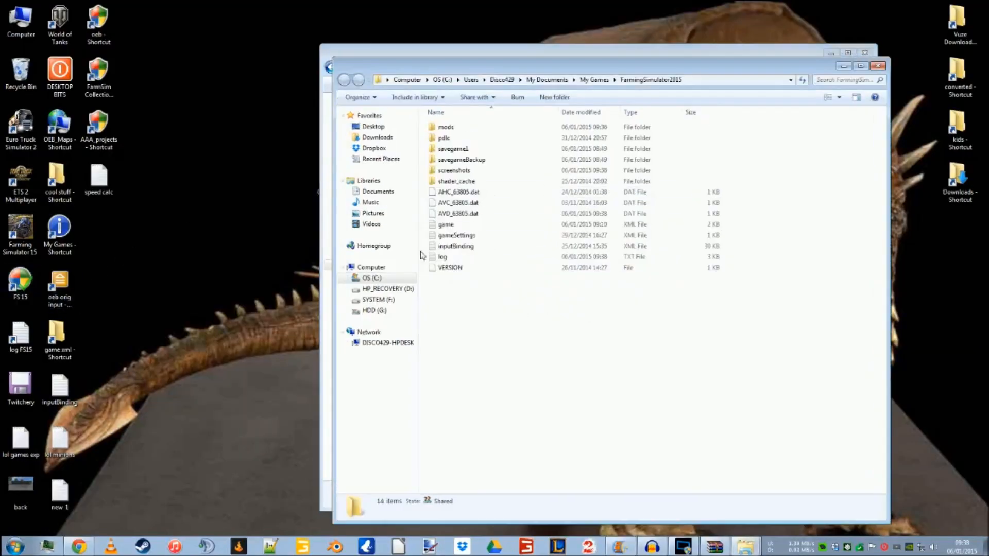
{"action": "double_click", "coordinate": [453, 171]}
{"action": "left_click", "coordinate": [689, 206]}
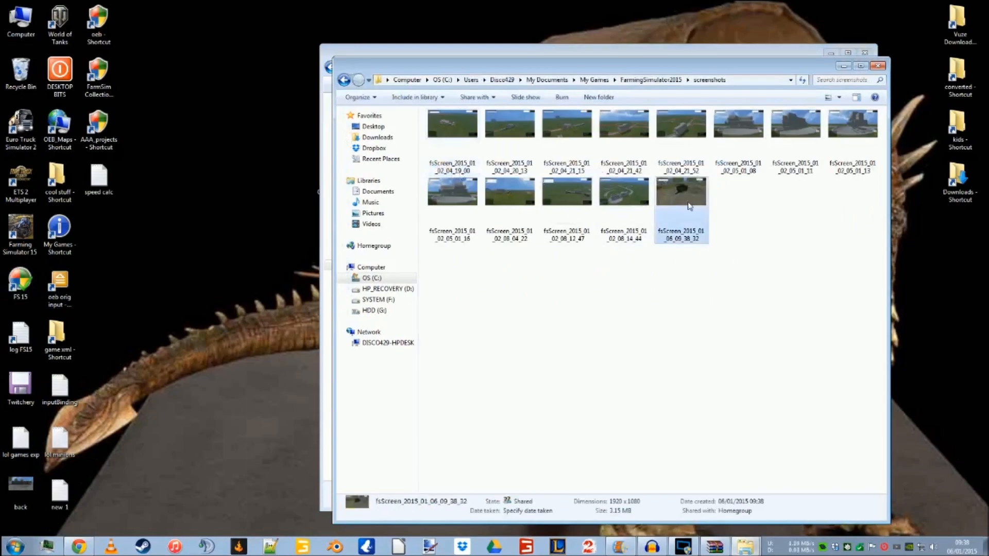
{"action": "double_click", "coordinate": [689, 206]}
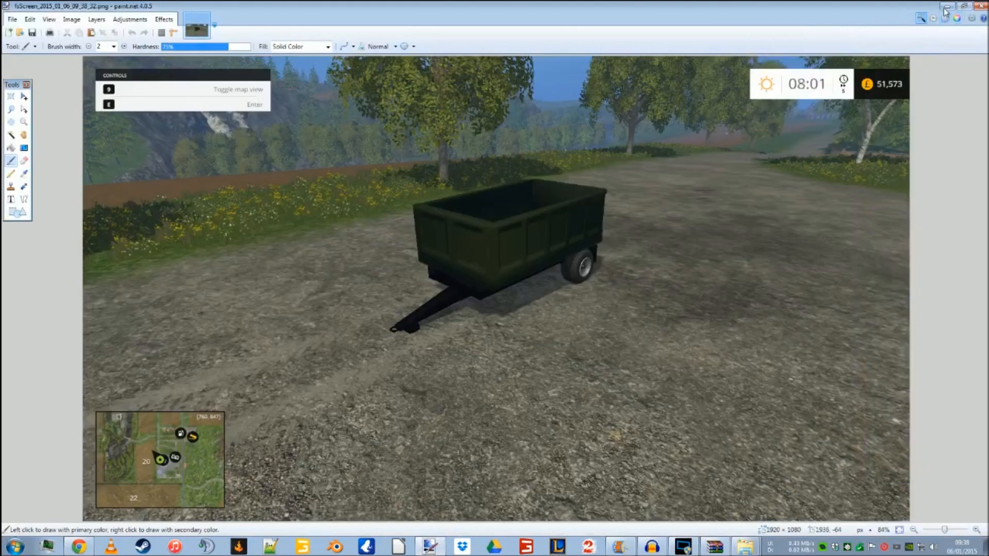
Step: Return to the youtube_trailer mod folder and open the store_youtubeTrailer image in paint.net as well
{"action": "left_click", "coordinate": [946, 7]}
{"action": "left_click", "coordinate": [676, 52]}
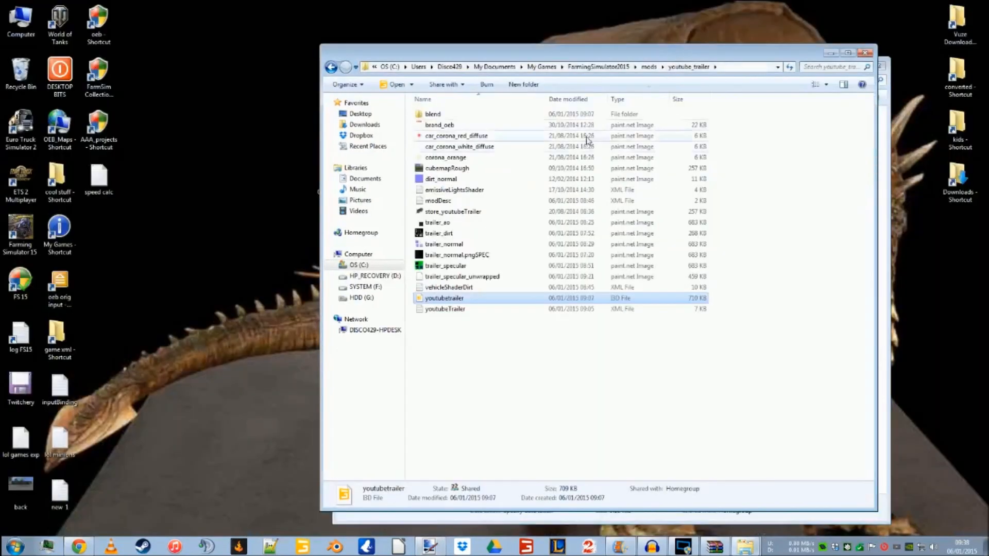
{"action": "double_click", "coordinate": [453, 212]}
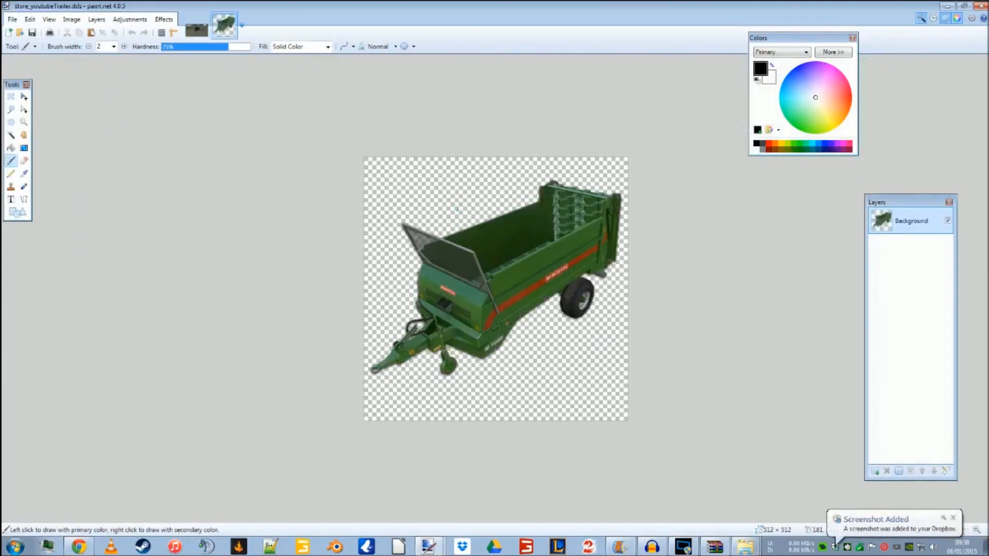
Step: Cut a rectangular selection of about 592 × 466 px around the dark green trailer out of the game screenshot
{"action": "left_click", "coordinate": [197, 29]}
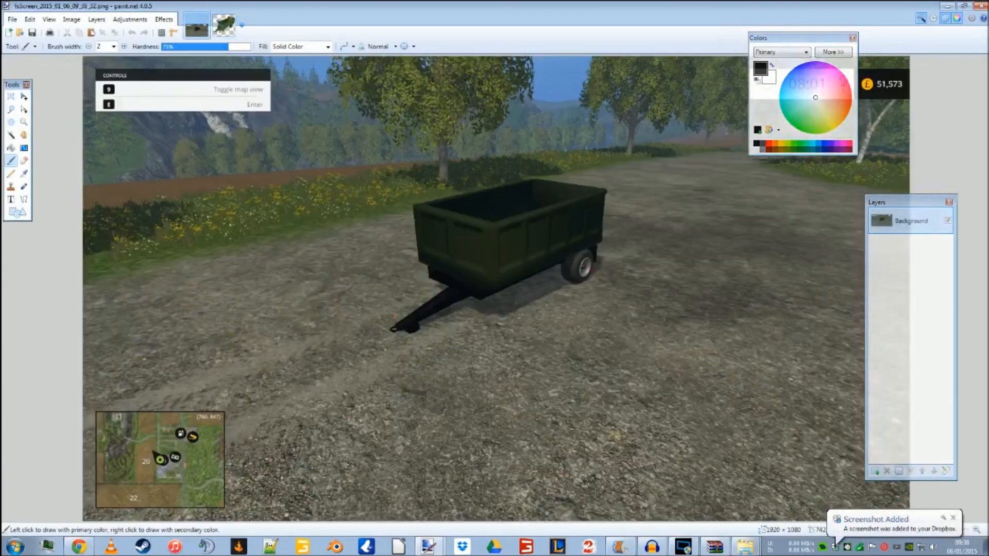
{"action": "left_click", "coordinate": [977, 530]}
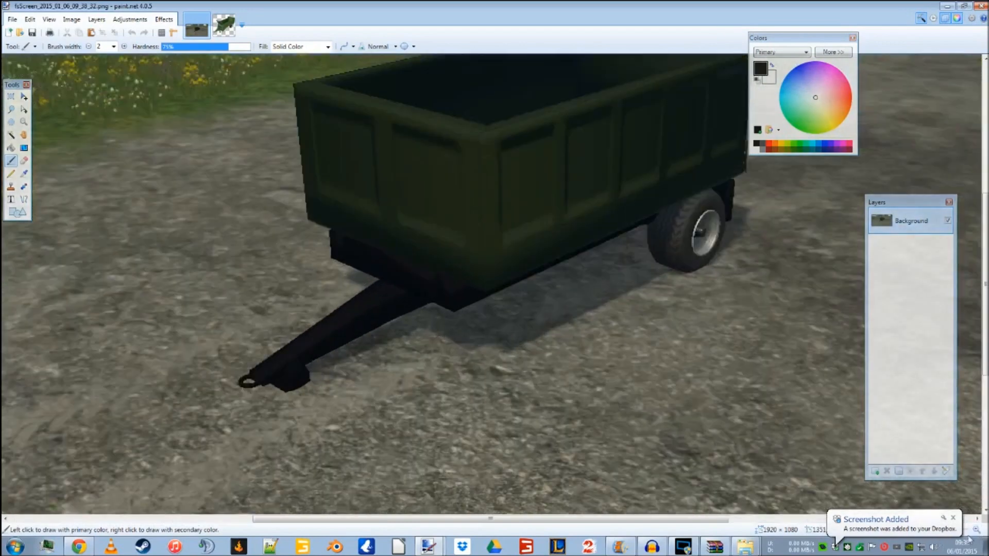
{"action": "left_click", "coordinate": [953, 518]}
{"action": "left_click", "coordinate": [914, 530]}
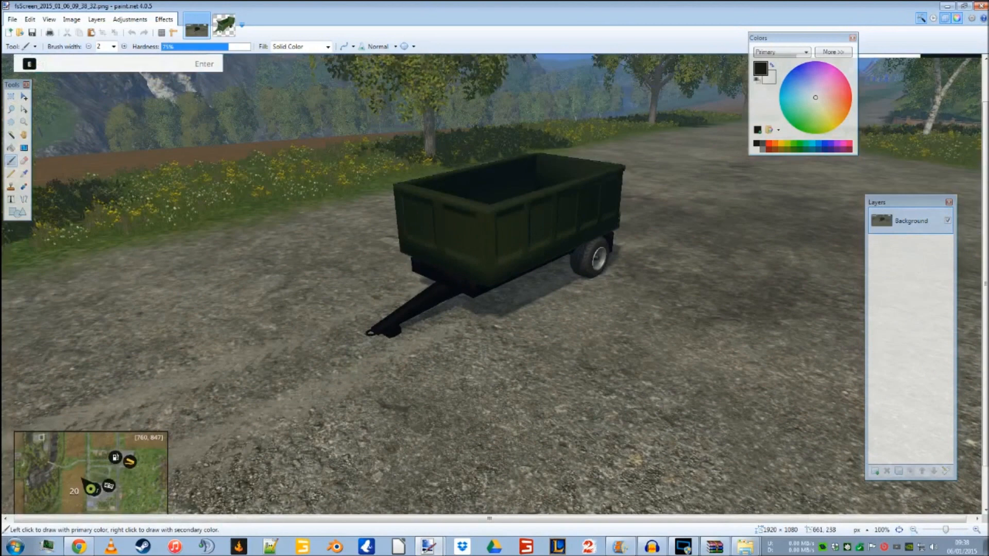
{"action": "left_click_drag", "start_coordinate": [338, 130], "coordinate": [539, 284]}
{"action": "key", "text": "s"}
{"action": "key", "text": "ctrl+z"}
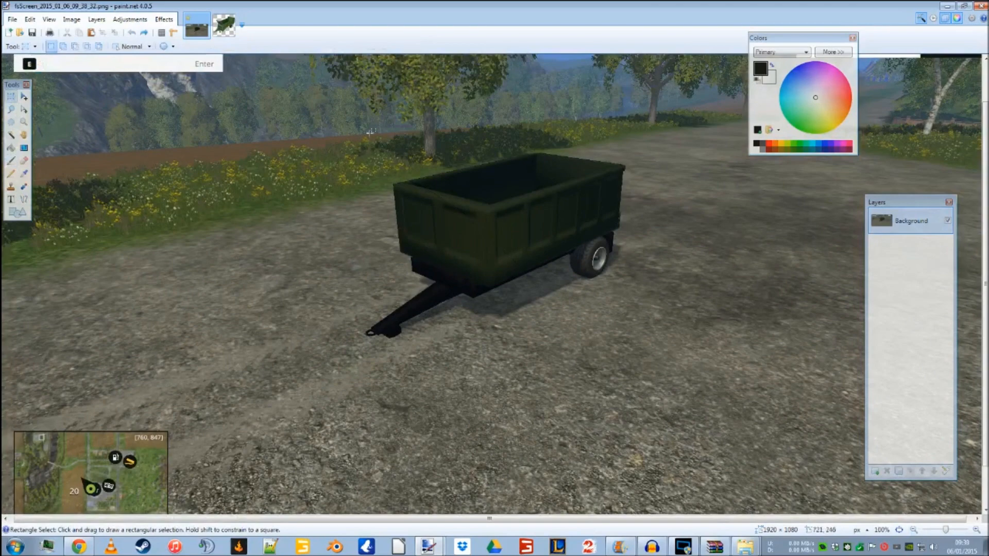
{"action": "left_click_drag", "start_coordinate": [349, 130], "coordinate": [654, 370]}
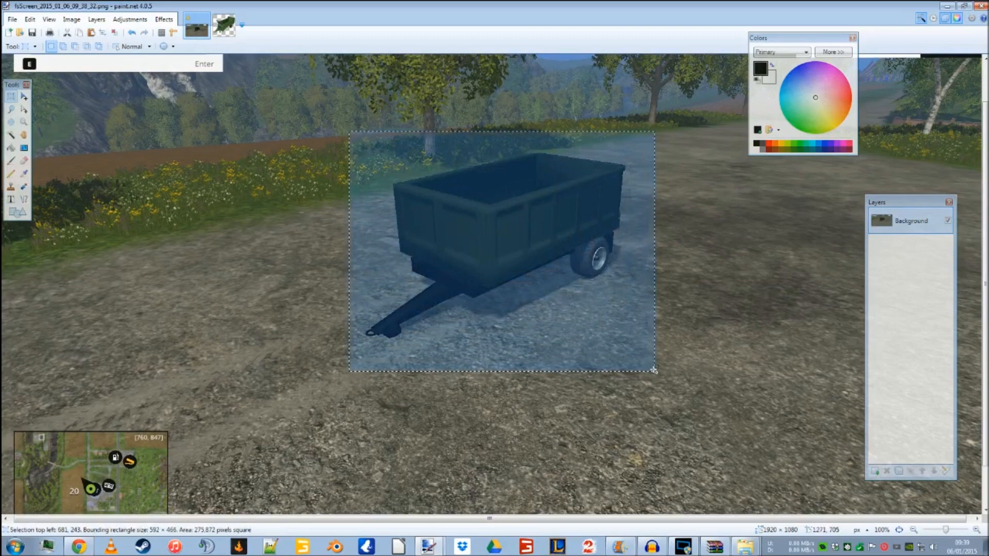
{"action": "key", "text": "ctrl+x"}
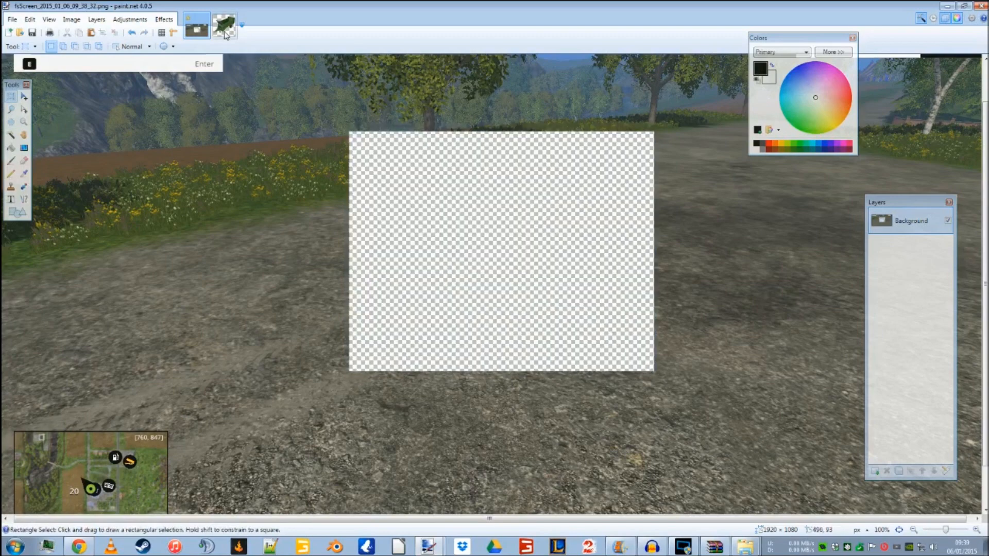
Step: Paste the trailer as a new layer in store_youtubeTrailer, keep the canvas size, and scale it to about 453 × 354 px inside the canvas
{"action": "left_click", "coordinate": [224, 26]}
{"action": "key", "text": "ctrl+shift+v"}
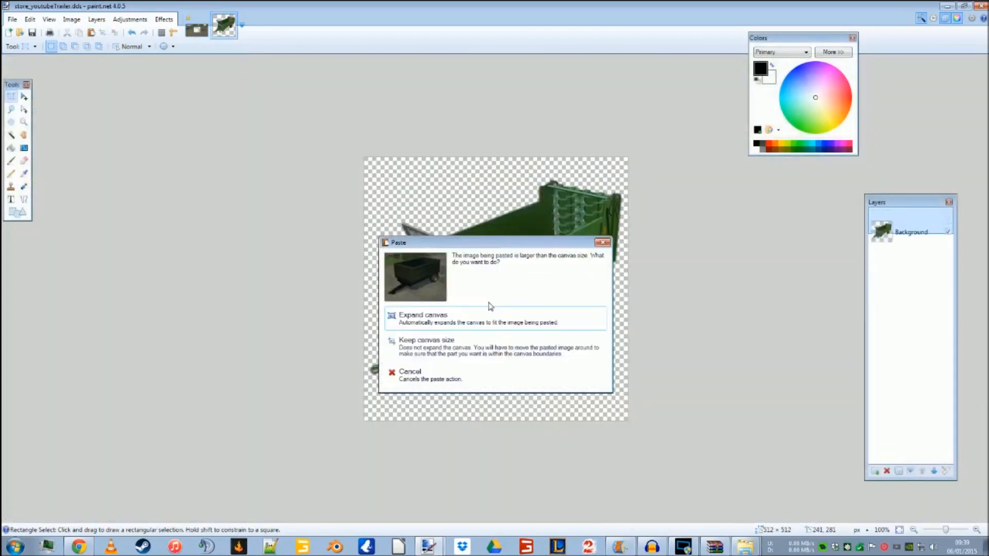
{"action": "left_click", "coordinate": [452, 353]}
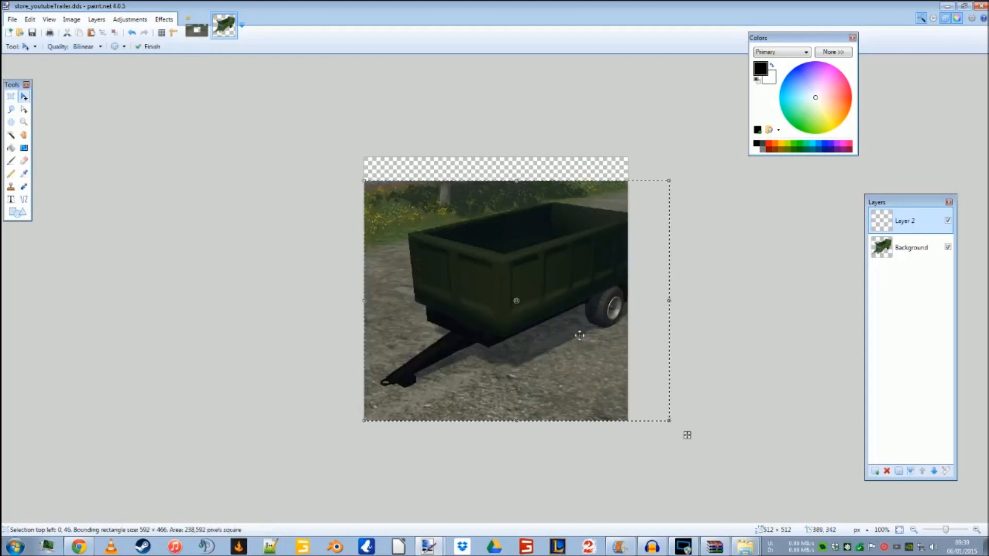
{"action": "left_click_drag", "start_coordinate": [688, 435], "coordinate": [636, 384]}
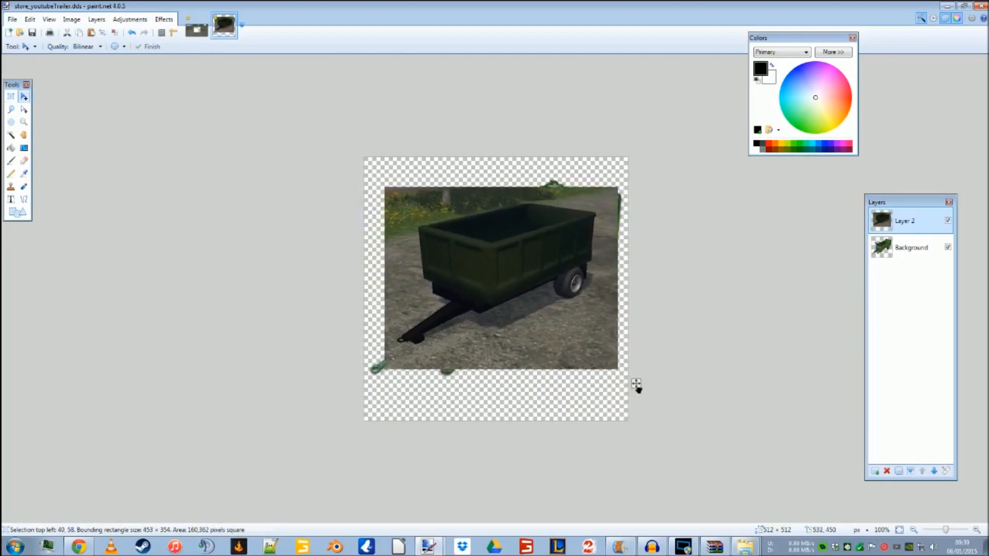
Step: Set the Eraser to brush width 15 and erase a band of background around the trailer's outline on Layer 2
{"action": "triple_click", "coordinate": [977, 530]}
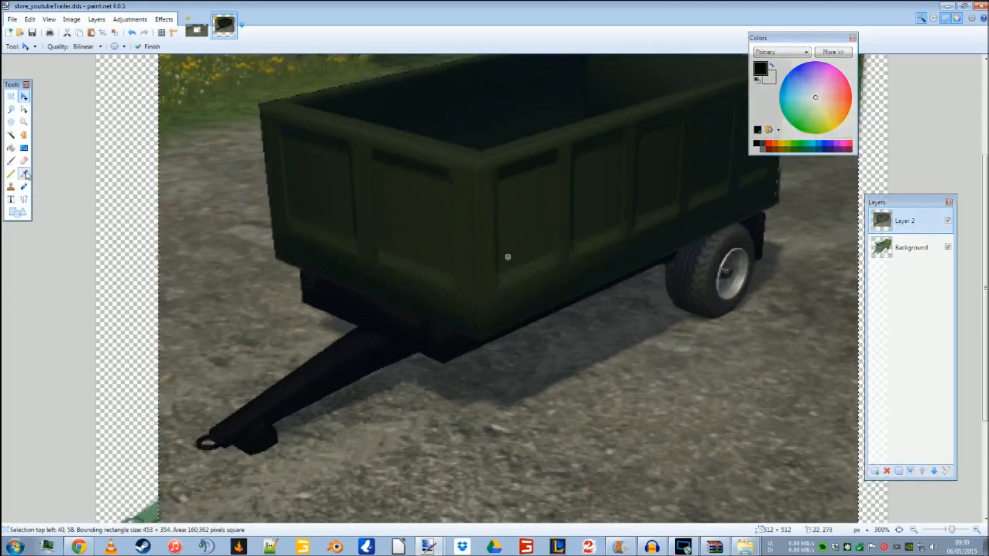
{"action": "left_click", "coordinate": [25, 161]}
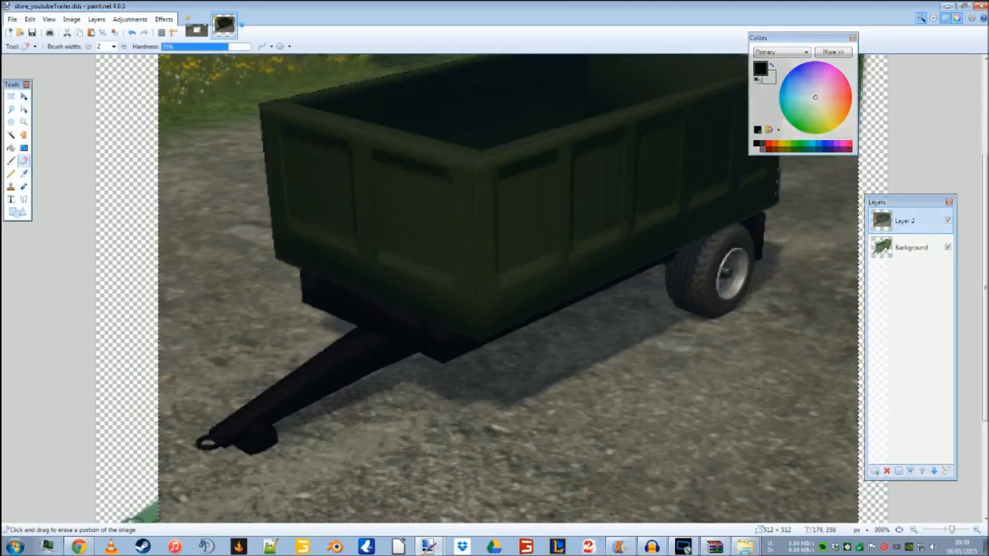
{"action": "triple_click", "coordinate": [124, 46]}
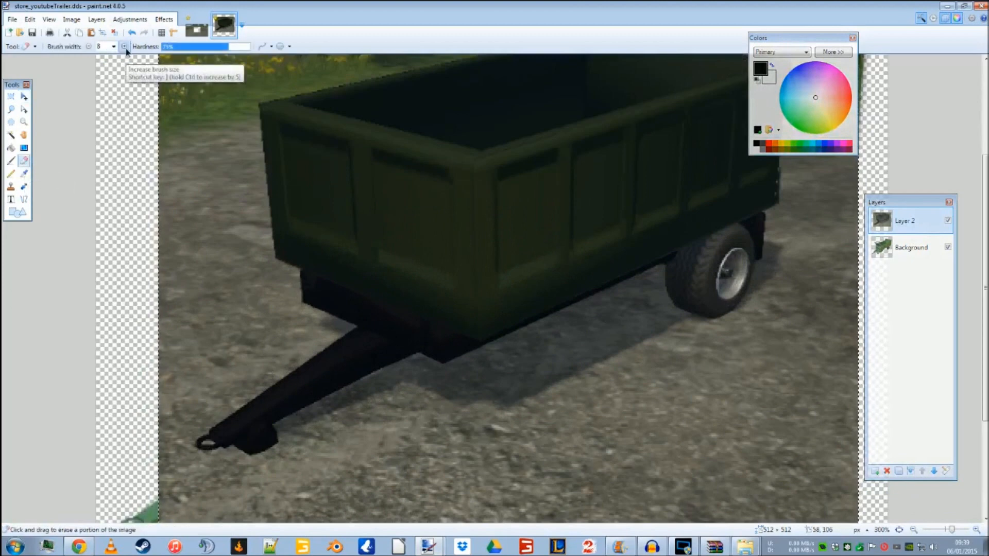
{"action": "double_click", "coordinate": [124, 47]}
{"action": "double_click", "coordinate": [124, 47]}
{"action": "mouse_move", "coordinate": [647, 320]}
{"action": "left_mouse_down"}
{"action": "mouse_move", "coordinate": [487, 376]}
{"action": "mouse_move", "coordinate": [393, 390]}
{"action": "mouse_move", "coordinate": [322, 427]}
{"action": "mouse_move", "coordinate": [272, 480]}
{"action": "mouse_move", "coordinate": [212, 488]}
{"action": "left_mouse_up"}
{"action": "mouse_move", "coordinate": [176, 430]}
{"action": "left_mouse_down"}
{"action": "mouse_move", "coordinate": [219, 383]}
{"action": "mouse_move", "coordinate": [299, 332]}
{"action": "mouse_move", "coordinate": [249, 242]}
{"action": "mouse_move", "coordinate": [242, 85]}
{"action": "left_mouse_up"}
{"action": "scroll", "coordinate": [245, 85], "scroll_direction": "up", "scroll_amount": 3}
{"action": "mouse_move", "coordinate": [248, 246]}
{"action": "left_mouse_down"}
{"action": "mouse_move", "coordinate": [372, 210]}
{"action": "mouse_move", "coordinate": [580, 172]}
{"action": "mouse_move", "coordinate": [809, 209]}
{"action": "mouse_move", "coordinate": [799, 379]}
{"action": "mouse_move", "coordinate": [756, 469]}
{"action": "mouse_move", "coordinate": [734, 493]}
{"action": "mouse_move", "coordinate": [701, 502]}
{"action": "mouse_move", "coordinate": [610, 461]}
{"action": "mouse_move", "coordinate": [536, 515]}
{"action": "left_mouse_up"}
{"action": "scroll", "coordinate": [594, 406], "scroll_direction": "down", "scroll_amount": 3}
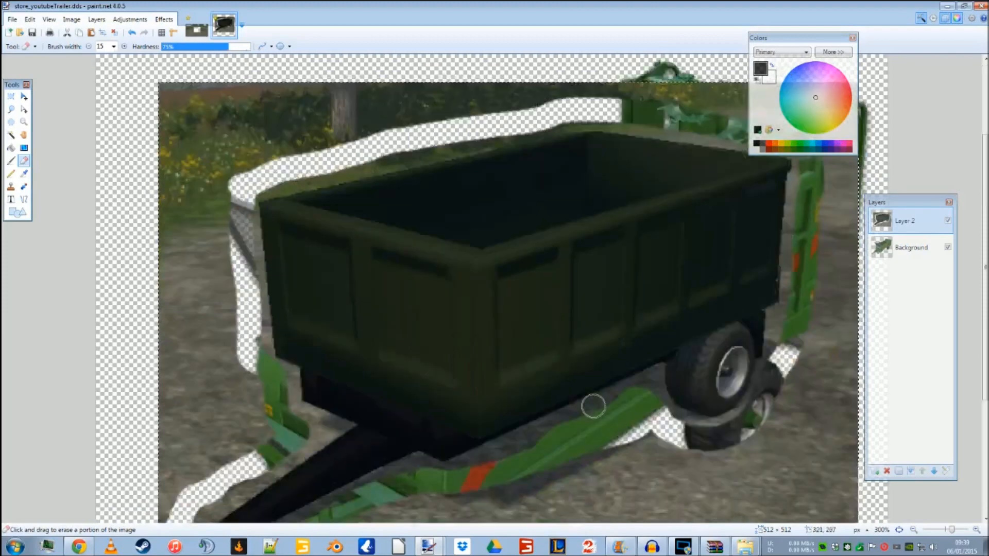
Step: Erase the ground directly beneath the front part of the trailer's lower edge and close the Colors and Layers windows
{"action": "scroll", "coordinate": [593, 406], "scroll_direction": "down", "scroll_amount": 6}
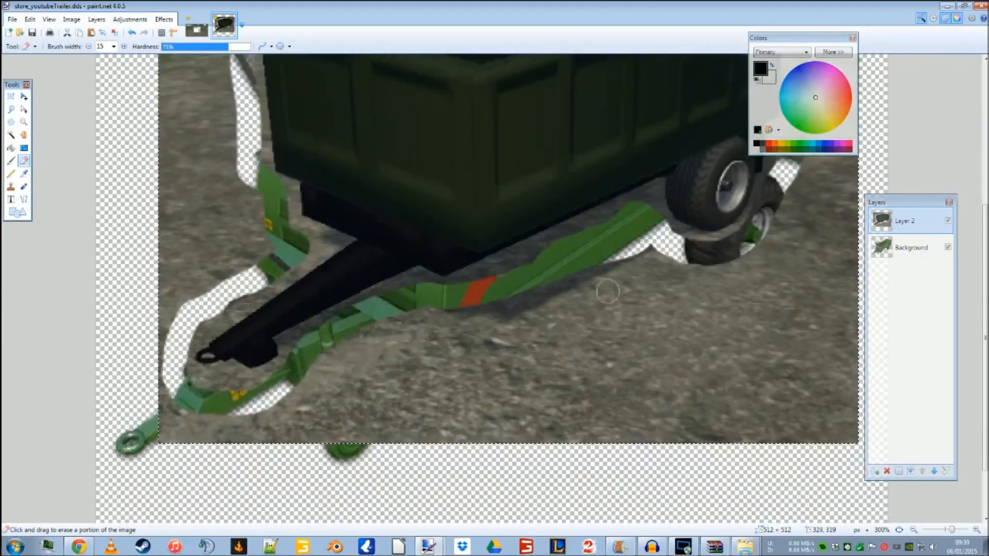
{"action": "left_click", "coordinate": [977, 532]}
{"action": "left_click", "coordinate": [977, 532]}
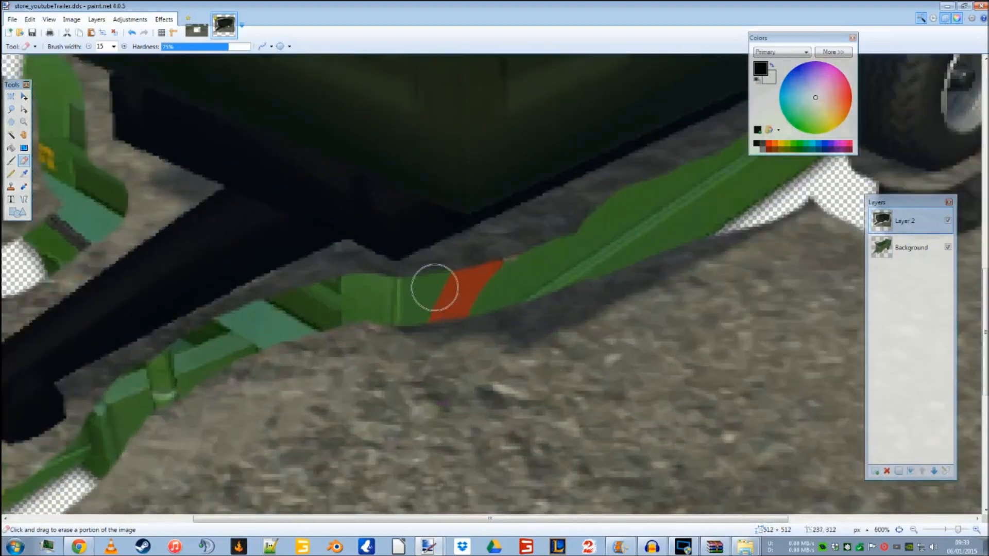
{"action": "mouse_move", "coordinate": [404, 282]}
{"action": "left_mouse_down"}
{"action": "mouse_move", "coordinate": [490, 248]}
{"action": "mouse_move", "coordinate": [499, 230]}
{"action": "mouse_move", "coordinate": [644, 172]}
{"action": "left_mouse_up"}
{"action": "scroll", "coordinate": [736, 266], "scroll_direction": "up", "scroll_amount": 3}
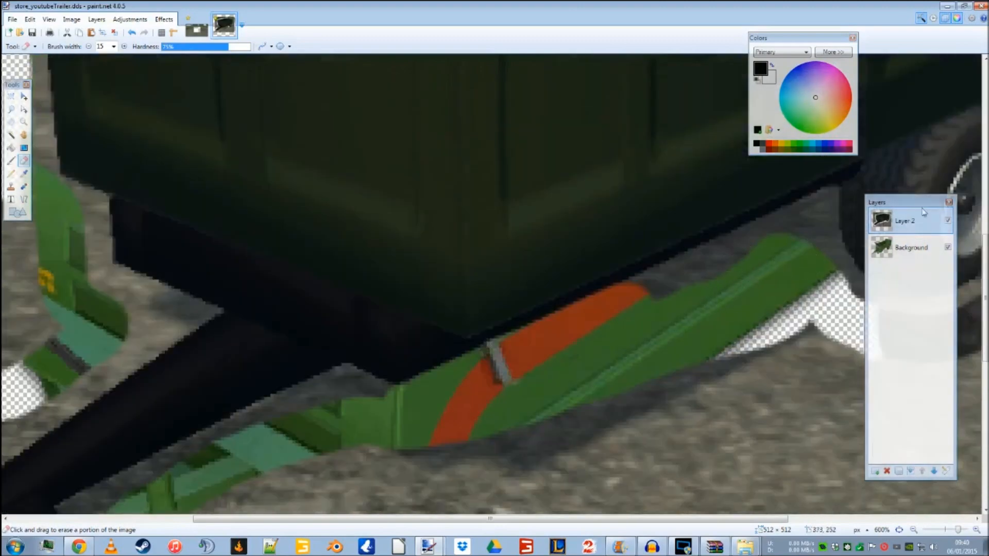
{"action": "left_click", "coordinate": [853, 38]}
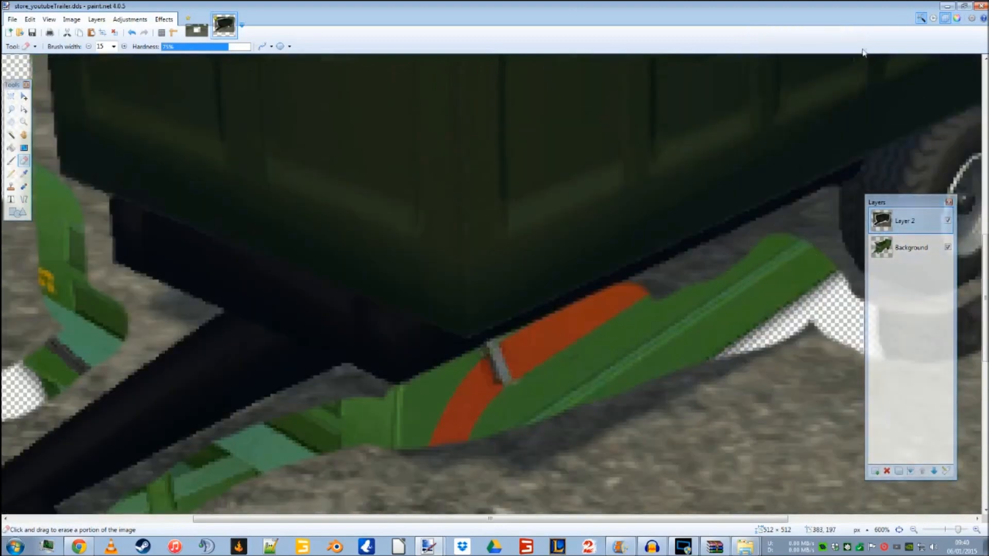
{"action": "left_click", "coordinate": [949, 202]}
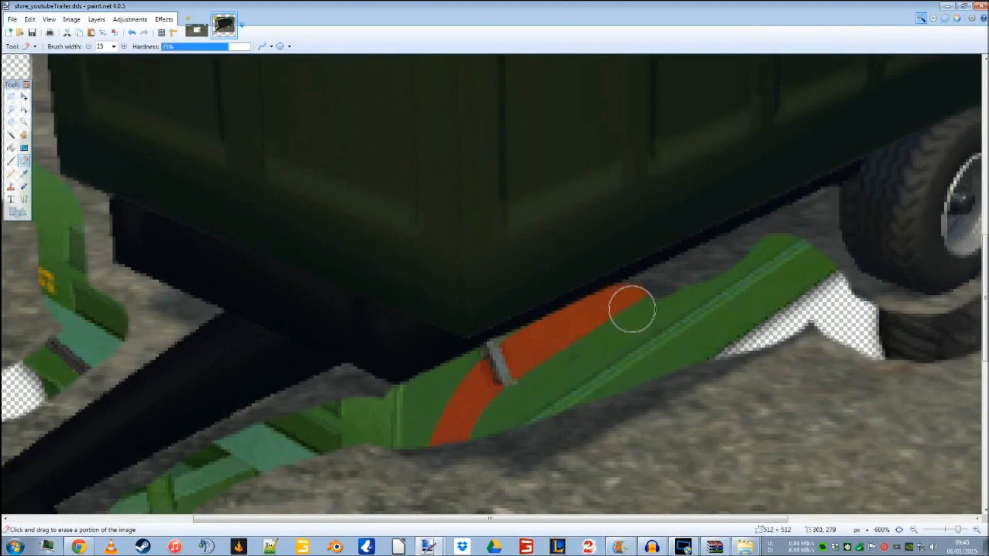
Step: Erase the remaining ground under the trailer's side as far as the wheel, undoing the stroke that goes wrong
{"action": "mouse_move", "coordinate": [635, 304]}
{"action": "left_mouse_down"}
{"action": "mouse_move", "coordinate": [821, 221]}
{"action": "mouse_move", "coordinate": [805, 251]}
{"action": "mouse_move", "coordinate": [817, 229]}
{"action": "mouse_move", "coordinate": [824, 320]}
{"action": "left_mouse_up"}
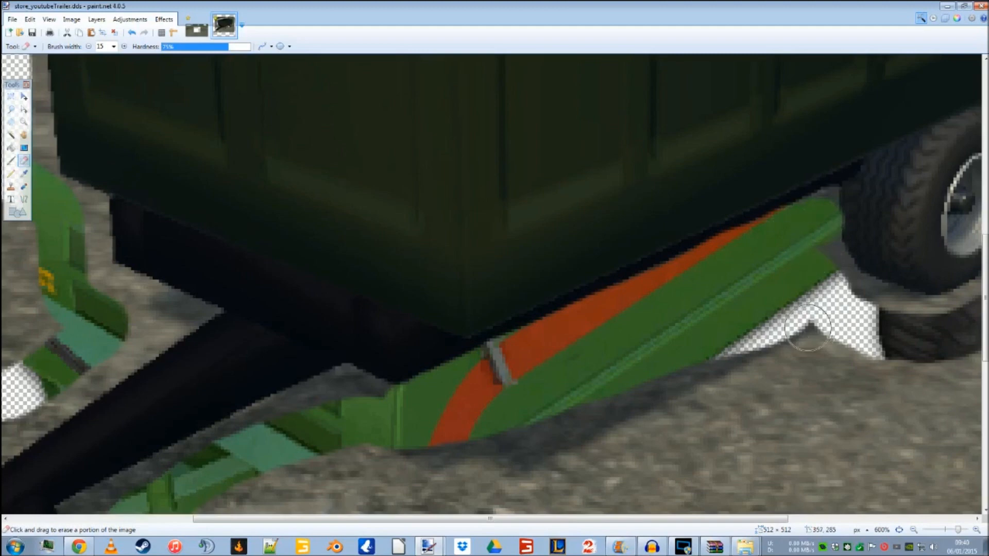
{"action": "key", "text": "ctrl+z"}
{"action": "mouse_move", "coordinate": [806, 225]}
{"action": "left_mouse_down"}
{"action": "mouse_move", "coordinate": [798, 231]}
{"action": "mouse_move", "coordinate": [812, 220]}
{"action": "mouse_move", "coordinate": [843, 285]}
{"action": "mouse_move", "coordinate": [881, 306]}
{"action": "mouse_move", "coordinate": [935, 314]}
{"action": "left_mouse_up"}
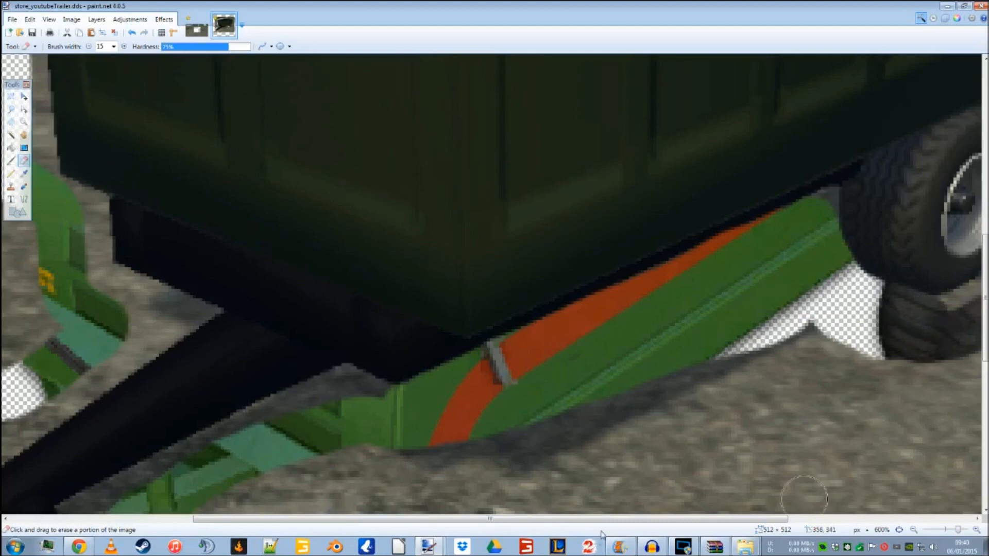
Step: Erase the background behind the wheel and up along the trailer's rear edge to the top corner
{"action": "left_click_drag", "start_coordinate": [618, 519], "coordinate": [803, 518]}
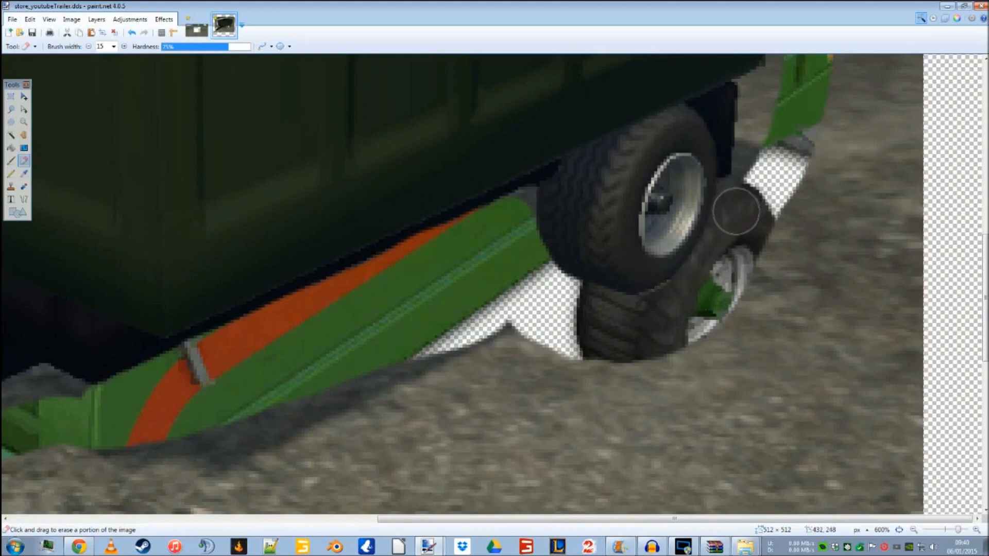
{"action": "mouse_move", "coordinate": [756, 116]}
{"action": "left_mouse_down"}
{"action": "mouse_move", "coordinate": [760, 88]}
{"action": "mouse_move", "coordinate": [757, 149]}
{"action": "left_mouse_up"}
{"action": "scroll", "coordinate": [768, 231], "scroll_direction": "up", "scroll_amount": 5}
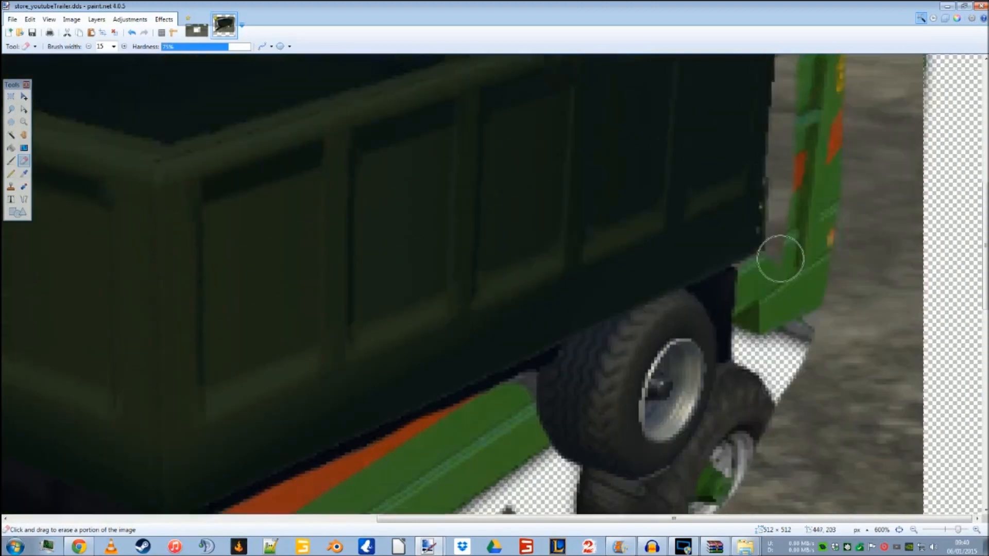
{"action": "left_click_drag", "start_coordinate": [784, 329], "coordinate": [792, 189]}
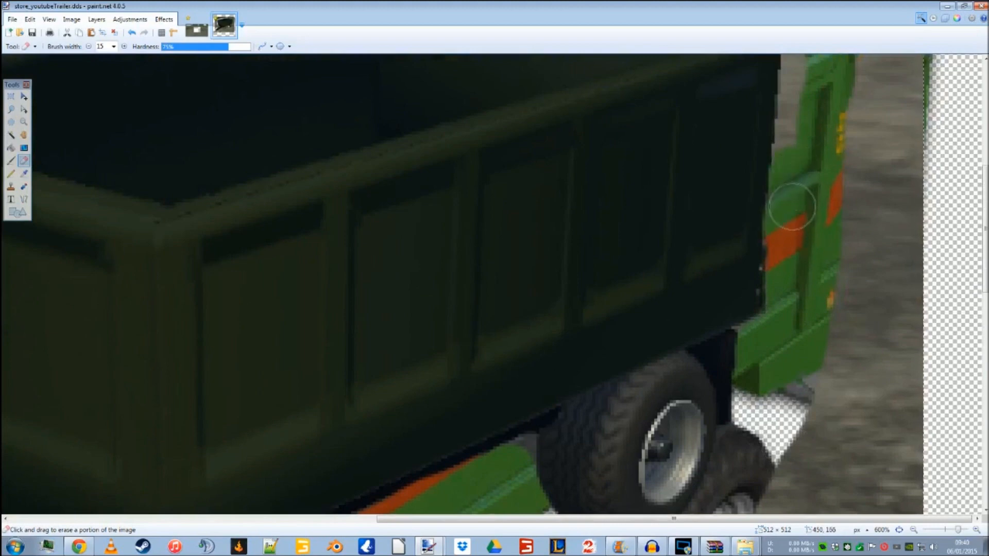
{"action": "scroll", "coordinate": [799, 221], "scroll_direction": "up", "scroll_amount": 4}
{"action": "left_click_drag", "start_coordinate": [797, 340], "coordinate": [812, 205]}
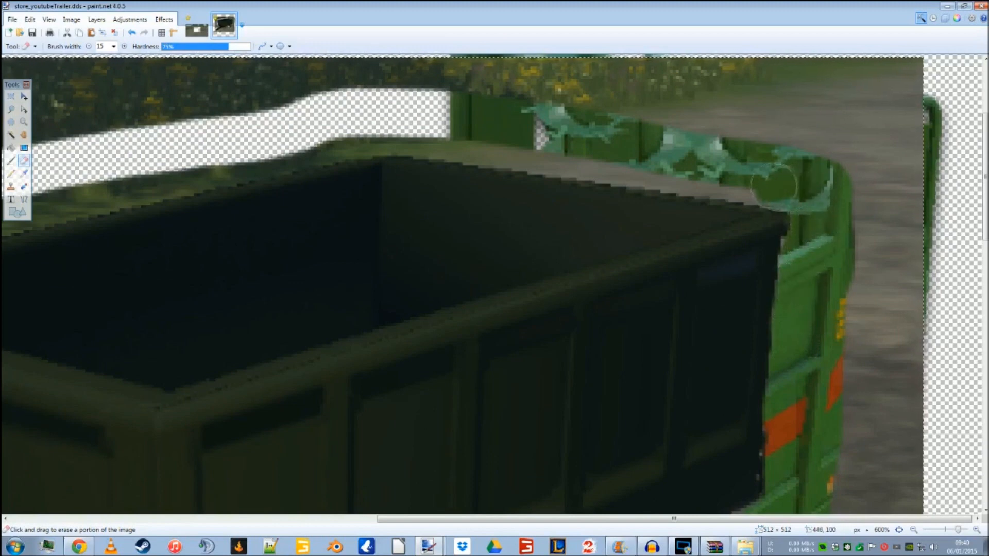
Step: Erase the background strip along the trailer's top rim from the rear corner across to the front corner
{"action": "mouse_move", "coordinate": [747, 182]}
{"action": "left_mouse_down"}
{"action": "mouse_move", "coordinate": [490, 139]}
{"action": "mouse_move", "coordinate": [396, 130]}
{"action": "mouse_move", "coordinate": [350, 140]}
{"action": "left_mouse_up"}
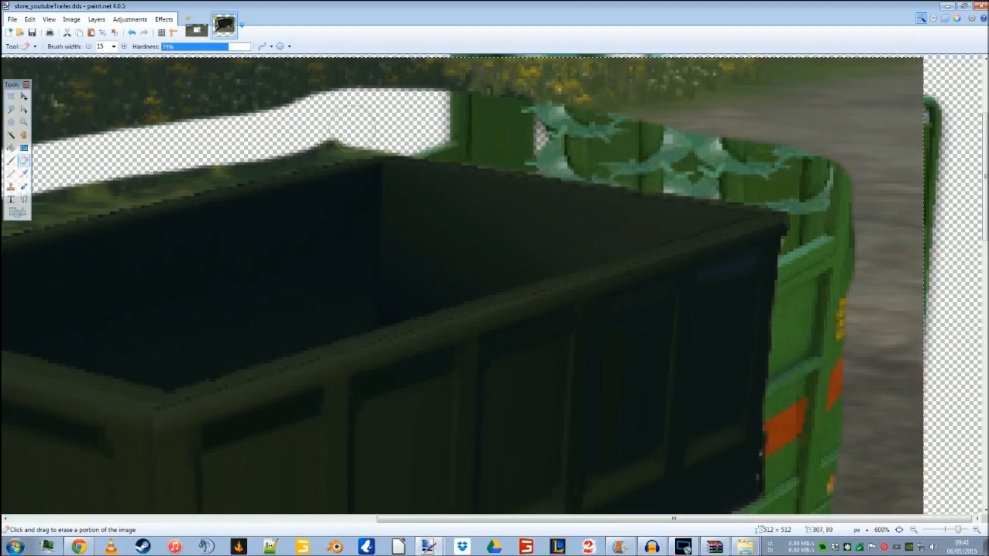
{"action": "left_click_drag", "start_coordinate": [602, 522], "coordinate": [333, 522]}
{"action": "mouse_move", "coordinate": [828, 129]}
{"action": "left_mouse_down"}
{"action": "mouse_move", "coordinate": [819, 139]}
{"action": "mouse_move", "coordinate": [753, 138]}
{"action": "mouse_move", "coordinate": [175, 265]}
{"action": "mouse_move", "coordinate": [154, 294]}
{"action": "left_mouse_up"}
Step: Erase the background down the trailer's front edge and around the front of the chassis, redoing the stroke that goes wrong
{"action": "scroll", "coordinate": [95, 300], "scroll_direction": "down", "scroll_amount": 3}
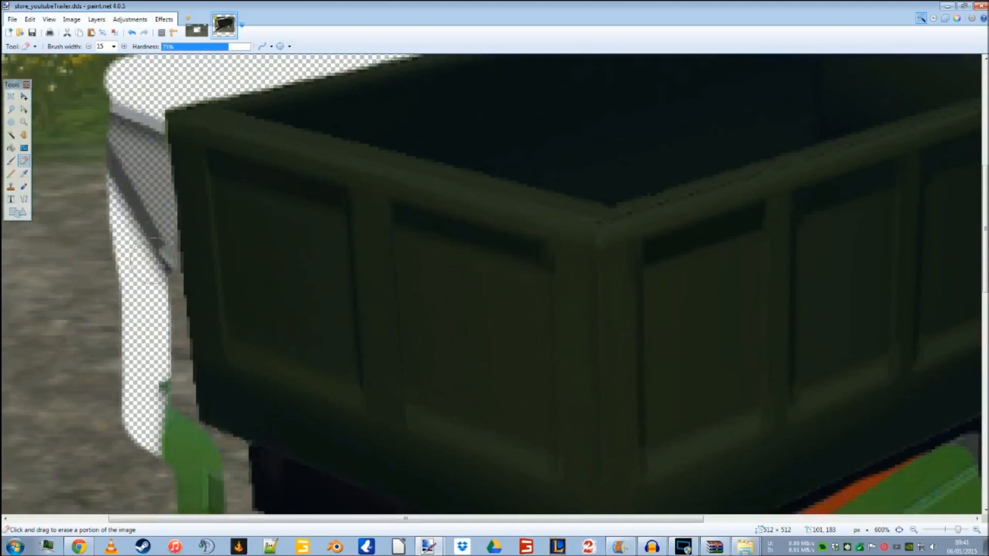
{"action": "scroll", "coordinate": [149, 258], "scroll_direction": "down", "scroll_amount": 2}
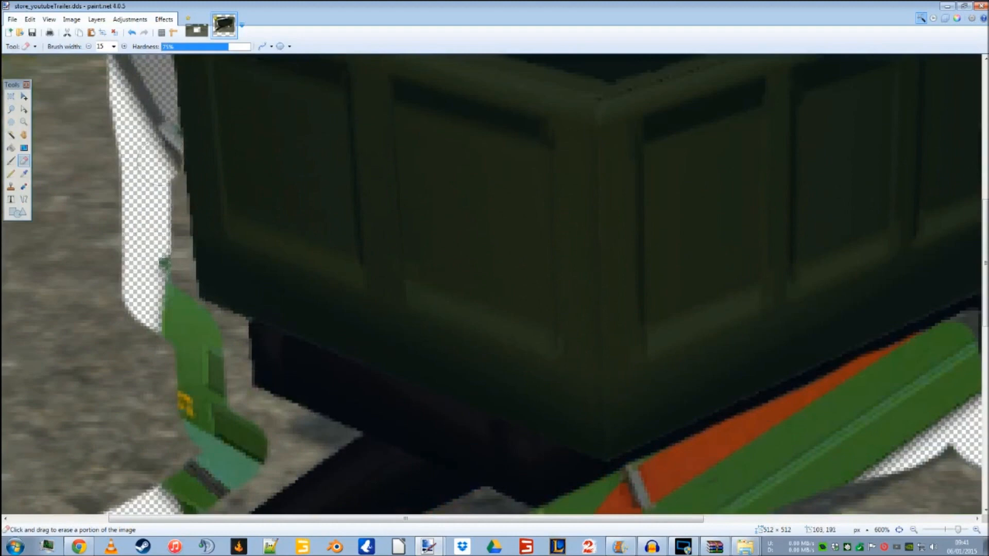
{"action": "left_click_drag", "start_coordinate": [157, 179], "coordinate": [164, 227]}
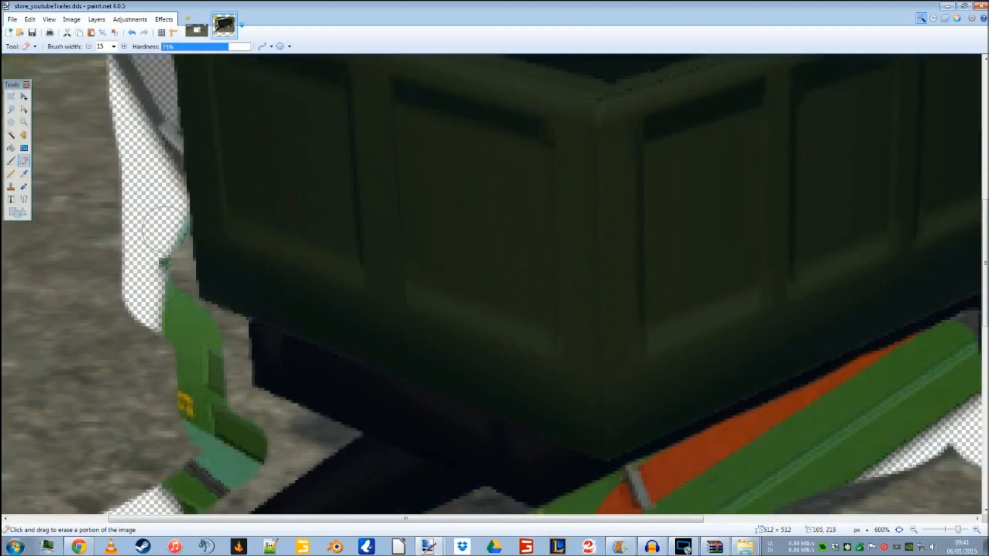
{"action": "scroll", "coordinate": [164, 229], "scroll_direction": "down", "scroll_amount": 2}
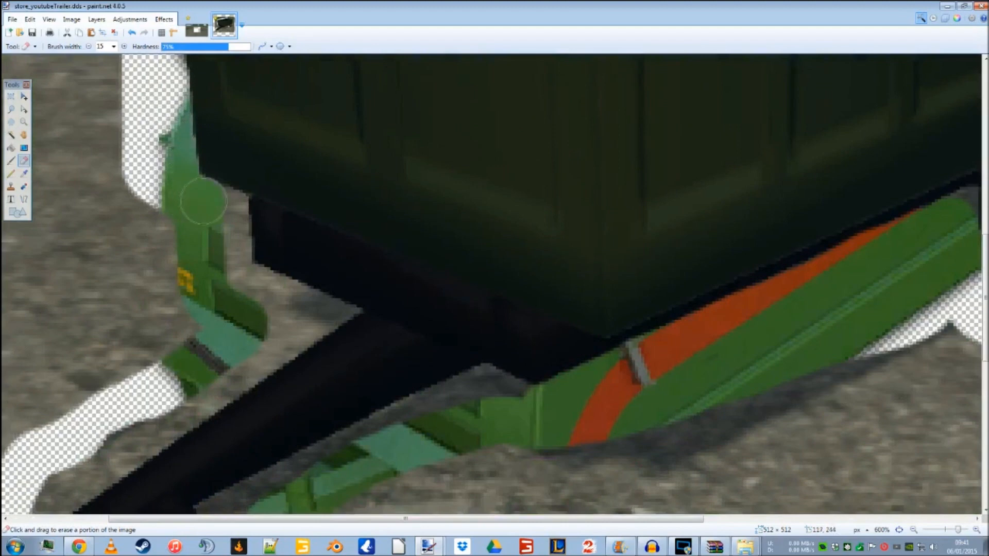
{"action": "mouse_move", "coordinate": [225, 219]}
{"action": "left_mouse_down"}
{"action": "mouse_move", "coordinate": [234, 274]}
{"action": "mouse_move", "coordinate": [201, 288]}
{"action": "mouse_move", "coordinate": [239, 334]}
{"action": "left_mouse_up"}
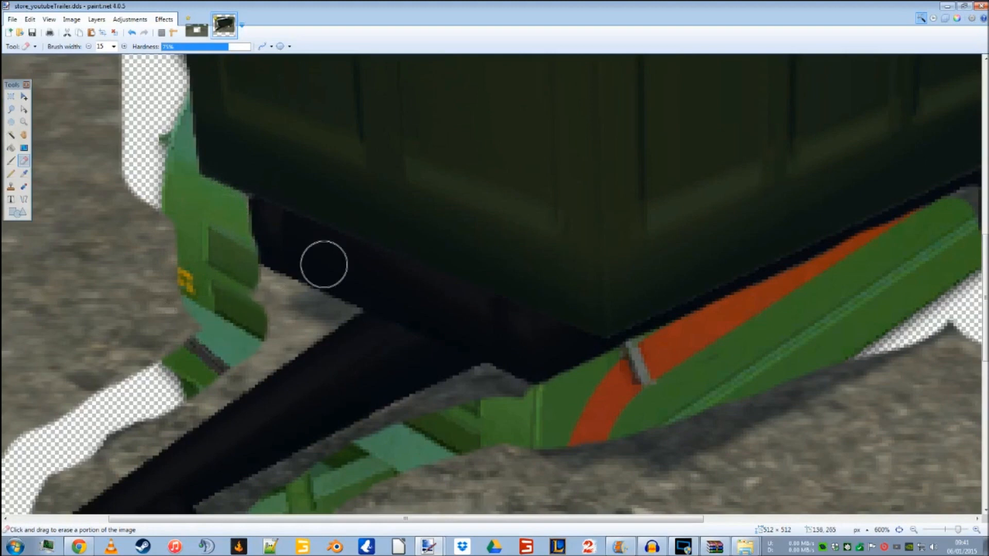
{"action": "key", "text": "ctrl+z"}
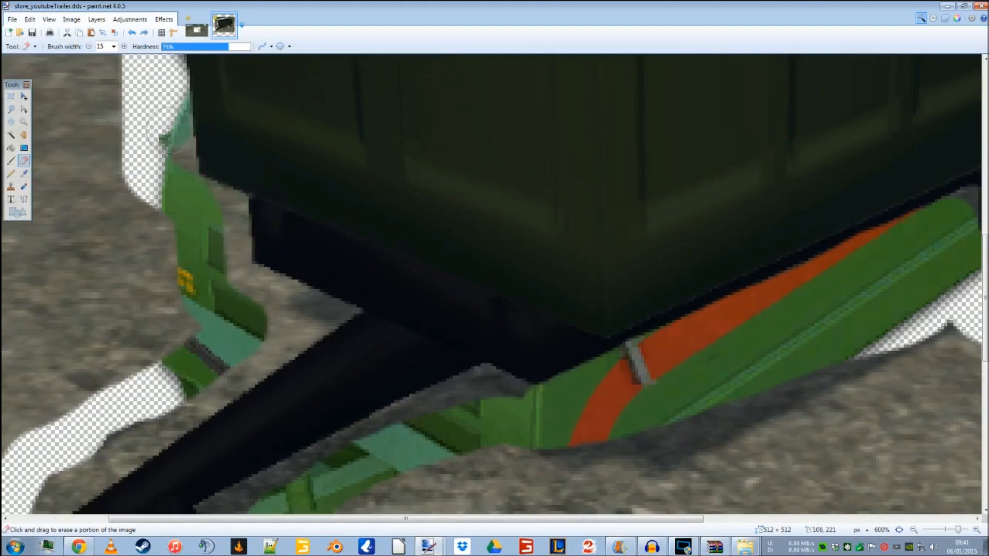
{"action": "left_click_drag", "start_coordinate": [182, 186], "coordinate": [206, 207]}
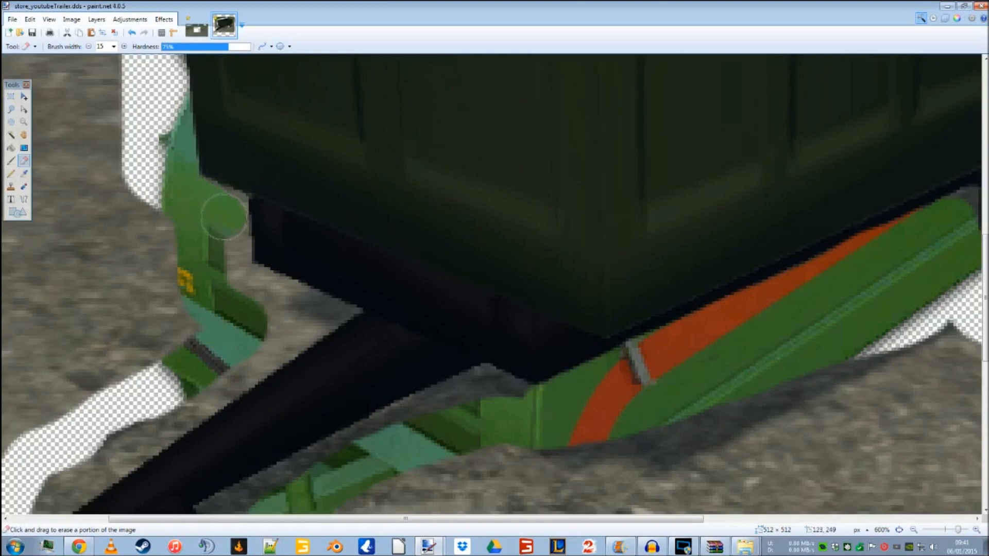
{"action": "mouse_move", "coordinate": [225, 224]}
{"action": "left_mouse_down"}
{"action": "mouse_move", "coordinate": [244, 291]}
{"action": "mouse_move", "coordinate": [308, 311]}
{"action": "mouse_move", "coordinate": [264, 356]}
{"action": "left_mouse_up"}
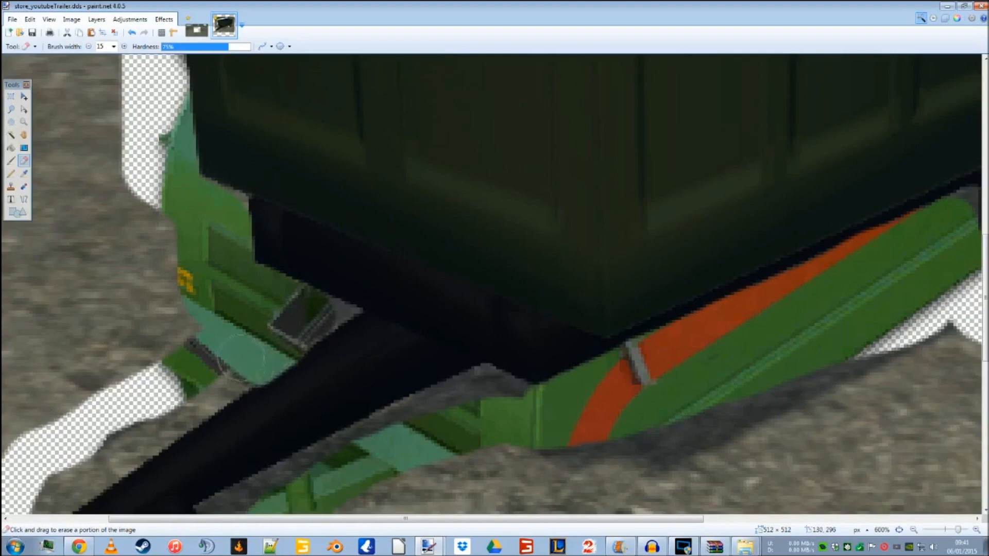
Step: Erase the ground along the upper side of the drawbar from the chassis to the hitch eye, redoing the faulty stroke
{"action": "scroll", "coordinate": [245, 362], "scroll_direction": "down", "scroll_amount": 3}
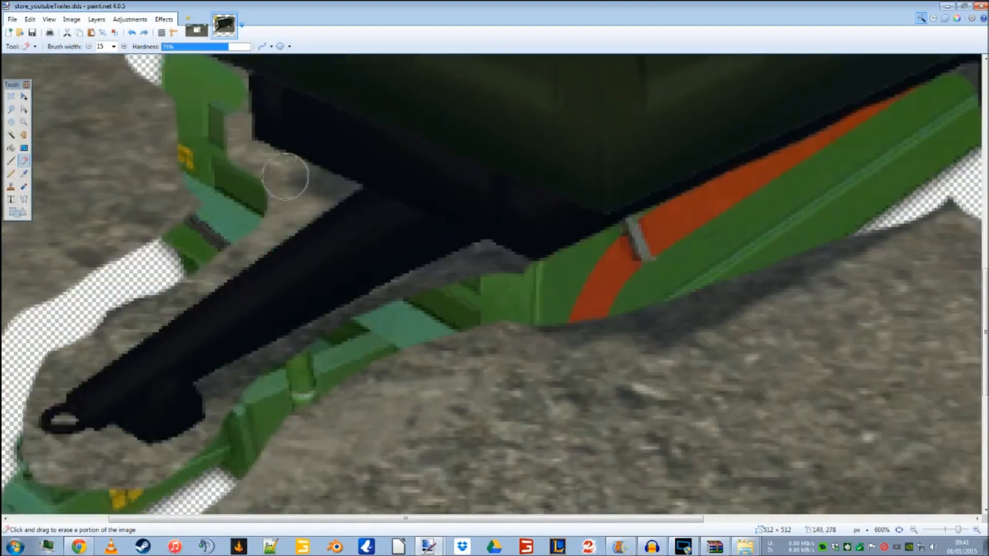
{"action": "mouse_move", "coordinate": [225, 106]}
{"action": "left_mouse_down"}
{"action": "mouse_move", "coordinate": [236, 155]}
{"action": "mouse_move", "coordinate": [314, 181]}
{"action": "mouse_move", "coordinate": [158, 314]}
{"action": "left_mouse_up"}
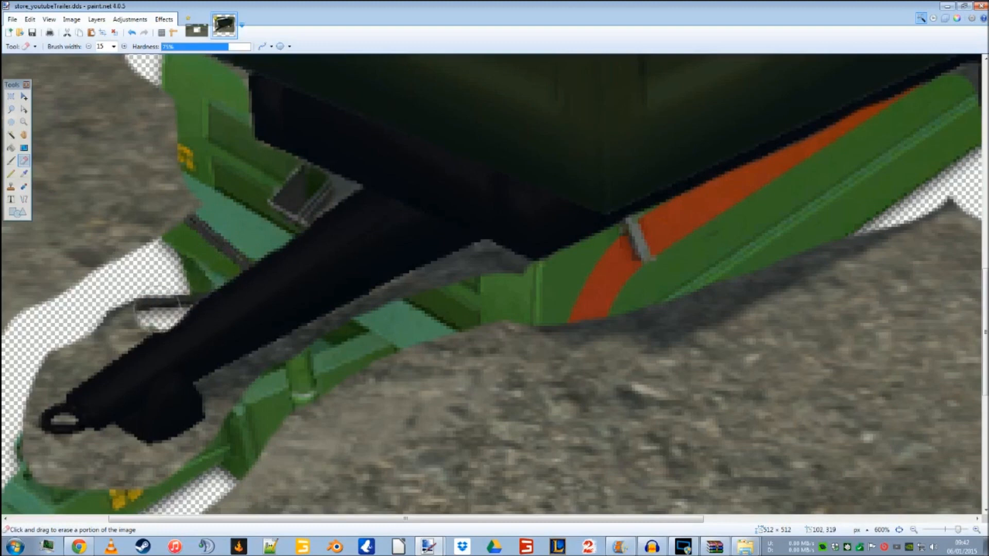
{"action": "key", "text": "ctrl+z"}
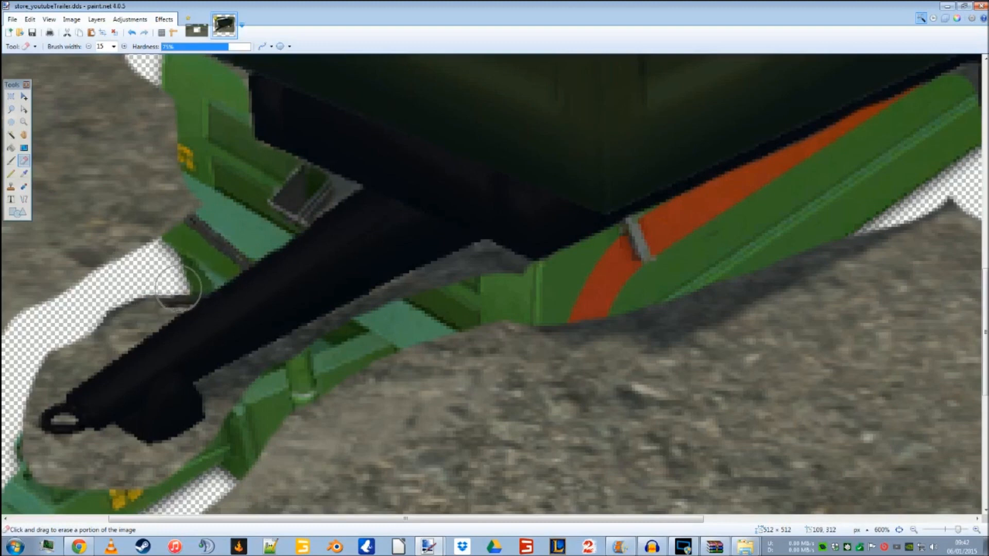
{"action": "mouse_move", "coordinate": [178, 292]}
{"action": "left_mouse_down"}
{"action": "mouse_move", "coordinate": [35, 387]}
{"action": "mouse_move", "coordinate": [21, 424]}
{"action": "left_mouse_up"}
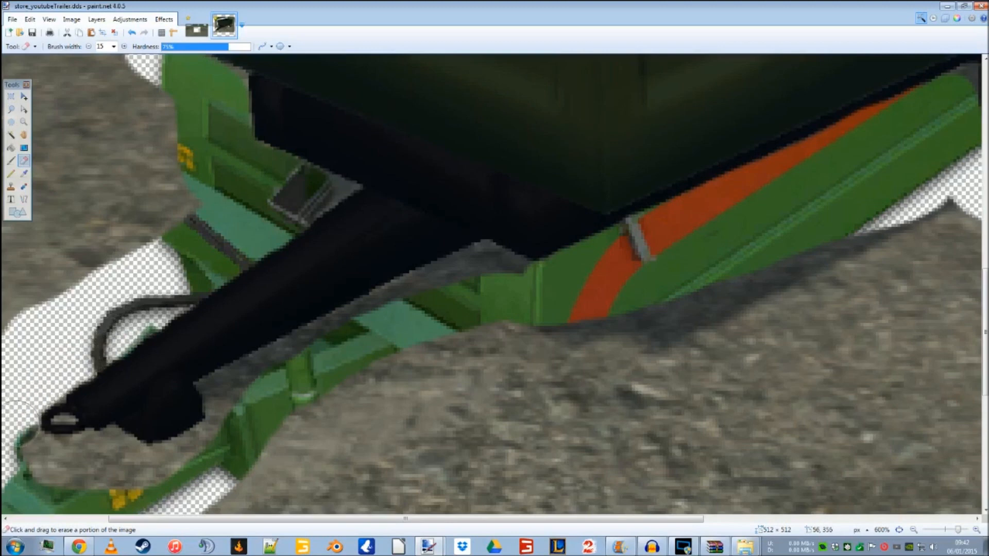
Step: Erase the ground around the hitch eye and along the underside of the drawbar back to the trailer body
{"action": "left_click", "coordinate": [46, 456]}
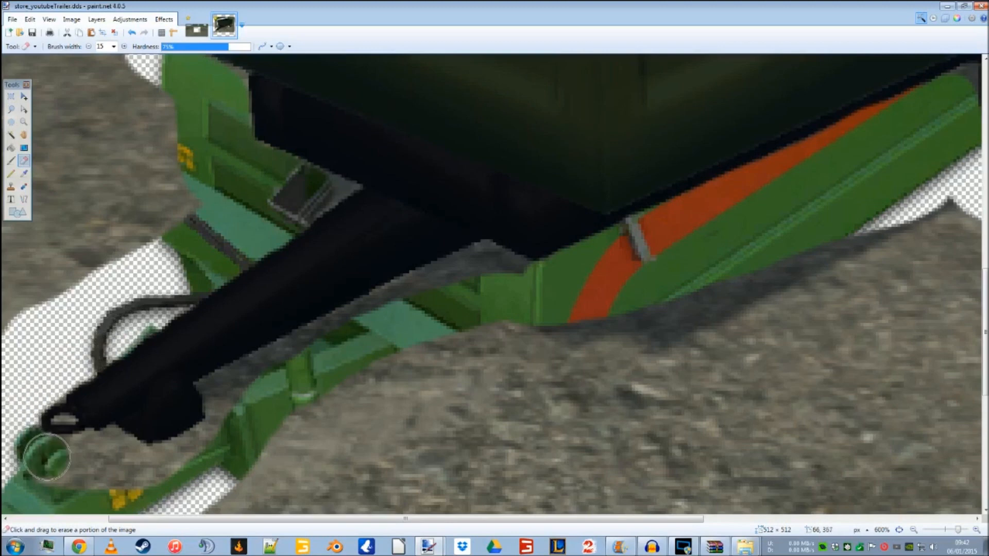
{"action": "left_click", "coordinate": [67, 461]}
{"action": "mouse_move", "coordinate": [81, 460]}
{"action": "left_mouse_down"}
{"action": "mouse_move", "coordinate": [116, 453]}
{"action": "mouse_move", "coordinate": [164, 466]}
{"action": "mouse_move", "coordinate": [193, 452]}
{"action": "mouse_move", "coordinate": [225, 429]}
{"action": "mouse_move", "coordinate": [230, 388]}
{"action": "mouse_move", "coordinate": [482, 265]}
{"action": "left_mouse_up"}
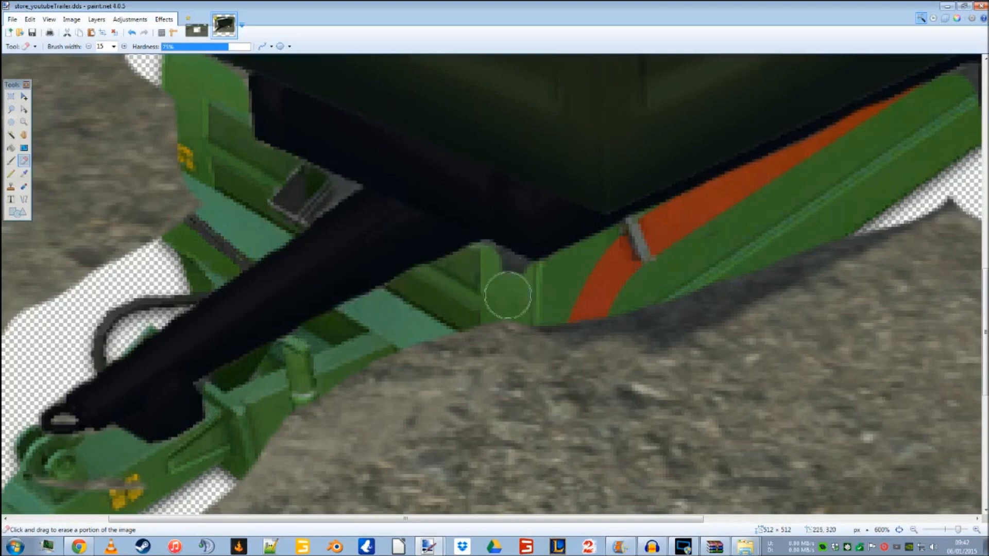
{"action": "left_click_drag", "start_coordinate": [482, 263], "coordinate": [508, 273]}
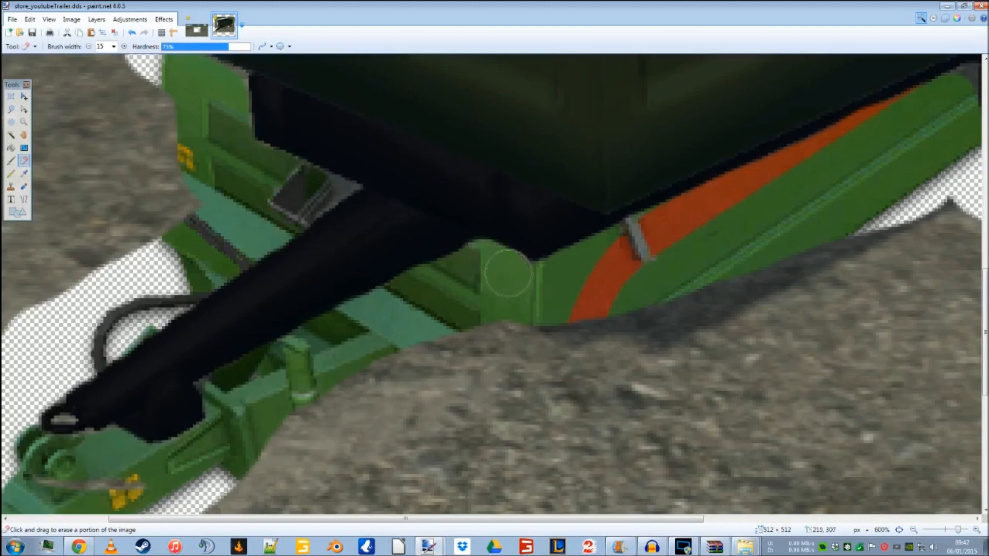
Step: Set the Eraser's brush width to 4 and erase leftover background in the tight gaps around the drawbar, hitch eye and wheel
{"action": "left_click", "coordinate": [114, 46]}
{"action": "scroll", "coordinate": [122, 91], "scroll_direction": "up", "scroll_amount": 1}
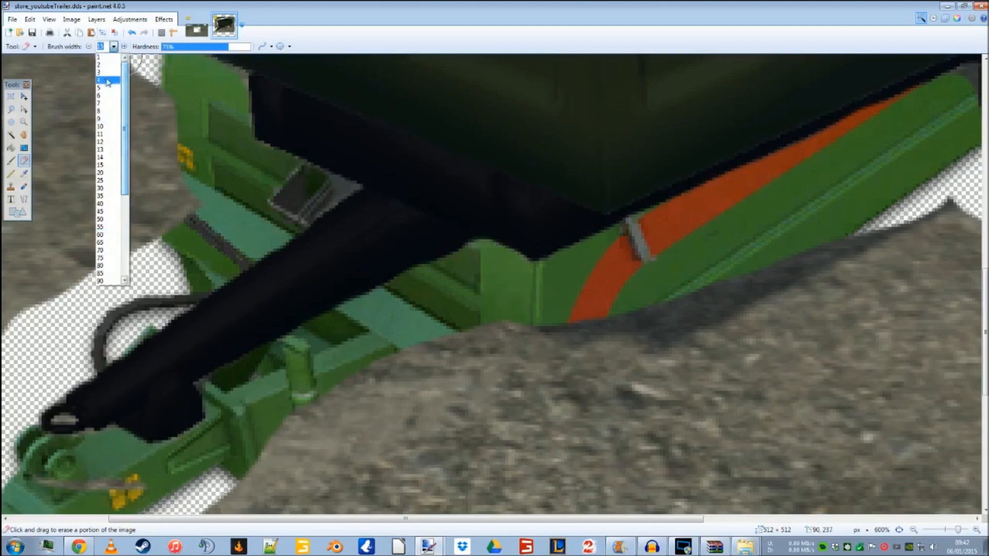
{"action": "left_click", "coordinate": [118, 91]}
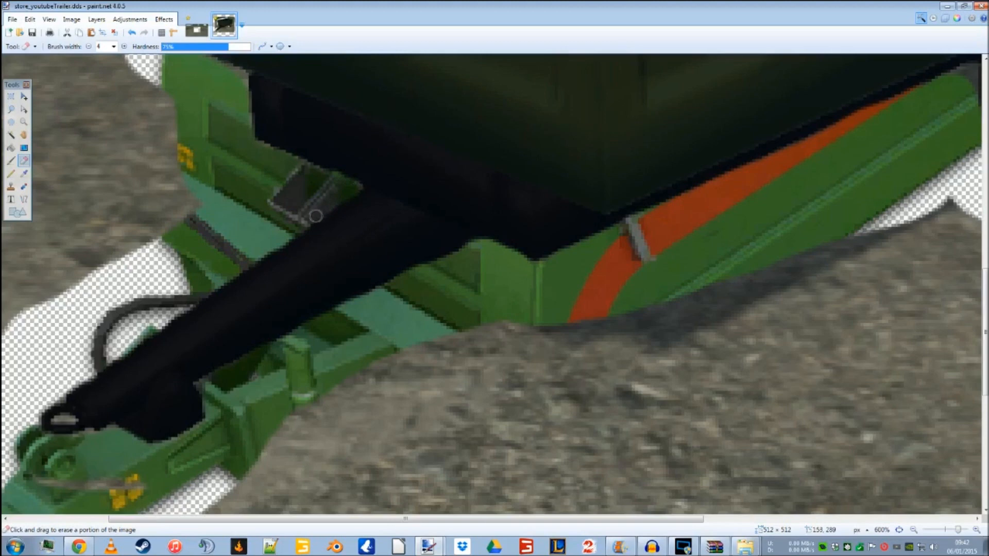
{"action": "scroll", "coordinate": [253, 202], "scroll_direction": "up", "scroll_amount": 2}
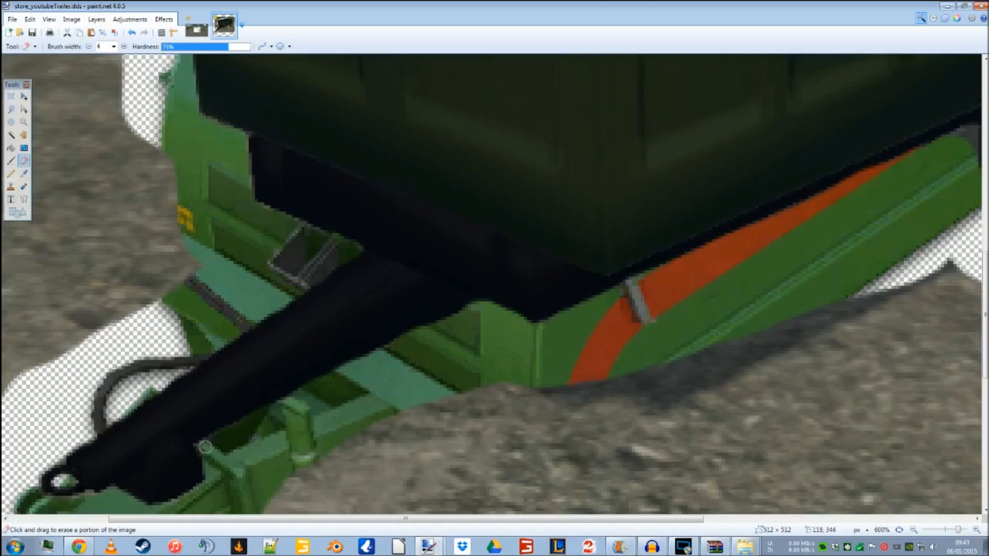
{"action": "left_click_drag", "start_coordinate": [469, 520], "coordinate": [690, 520]}
{"action": "scroll", "coordinate": [680, 356], "scroll_direction": "up", "scroll_amount": 3}
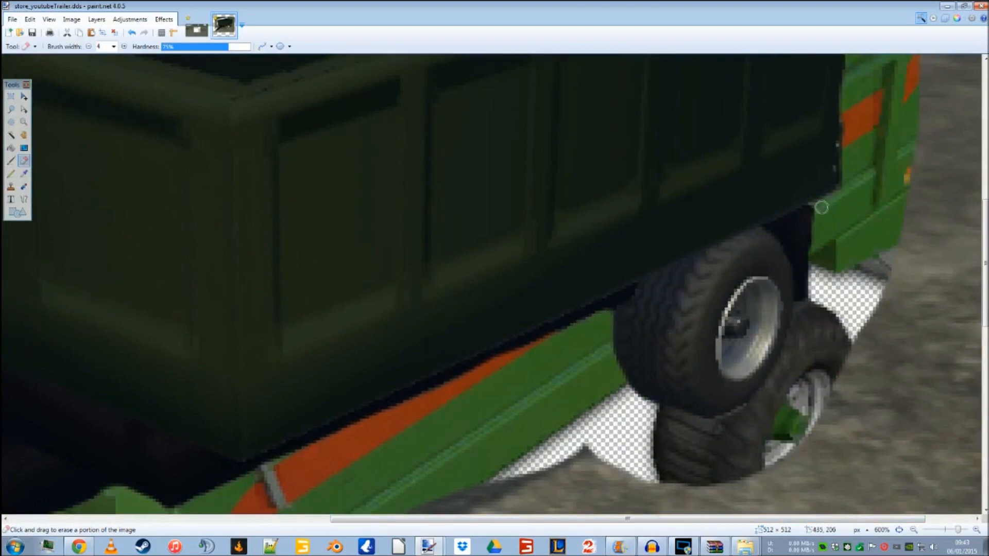
{"action": "scroll", "coordinate": [758, 256], "scroll_direction": "up", "scroll_amount": 5}
{"action": "scroll", "coordinate": [393, 309], "scroll_direction": "down", "scroll_amount": 6}
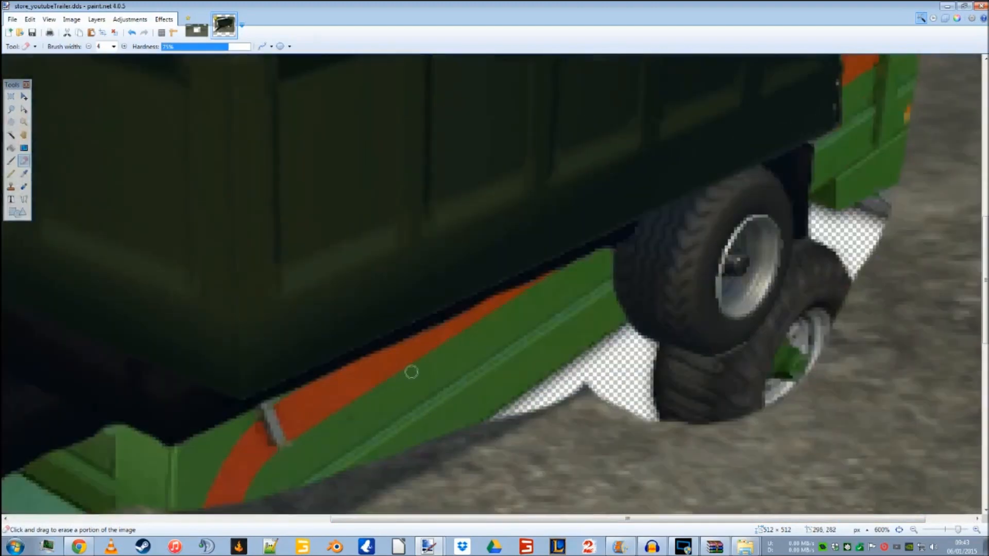
{"action": "left_click_drag", "start_coordinate": [634, 520], "coordinate": [332, 496]}
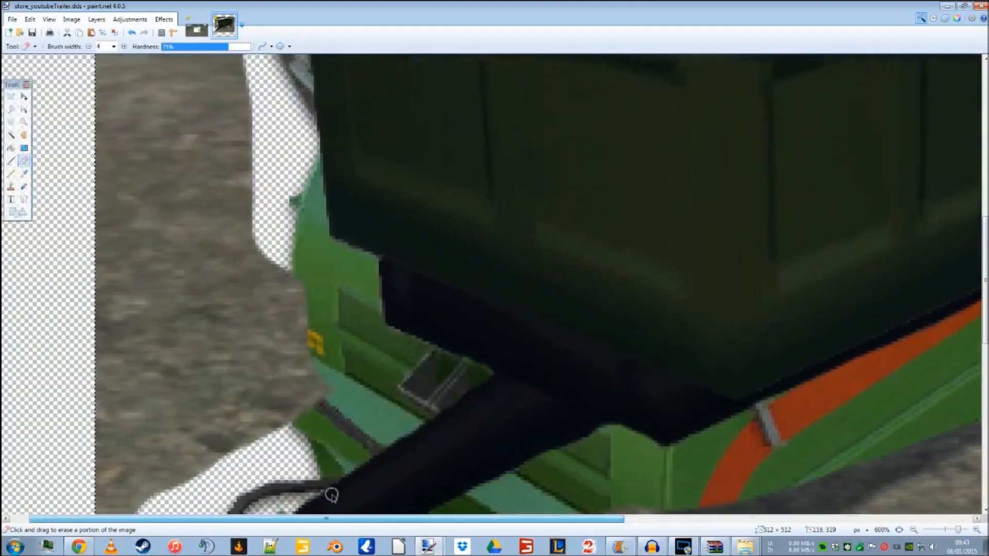
{"action": "scroll", "coordinate": [324, 395], "scroll_direction": "up", "scroll_amount": 5}
{"action": "scroll", "coordinate": [327, 393], "scroll_direction": "down", "scroll_amount": 8}
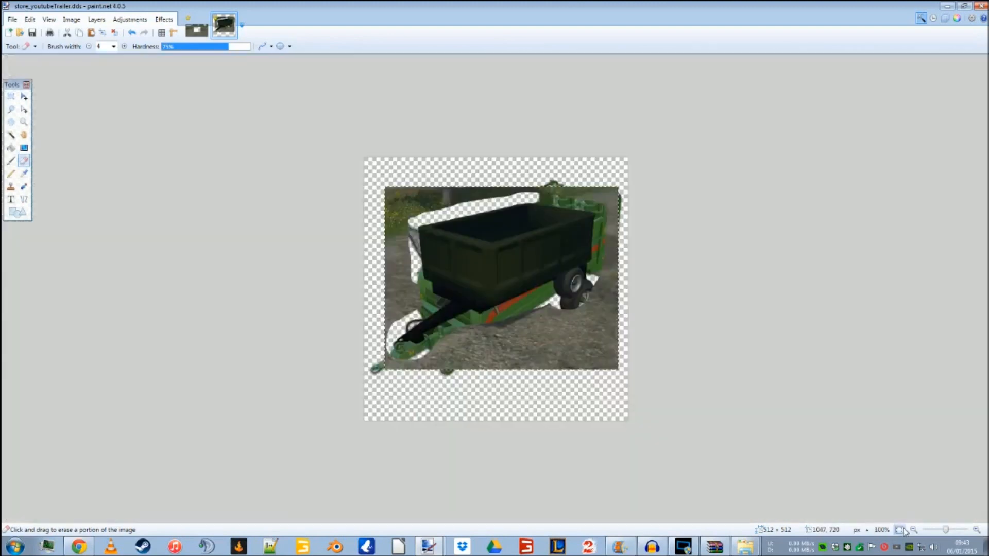
Step: Fit the whole image in view, bring back the Layers window and delete the Background layer with the old green trailer
{"action": "left_click", "coordinate": [900, 530]}
{"action": "left_click", "coordinate": [945, 19]}
{"action": "left_click", "coordinate": [887, 249]}
{"action": "left_click", "coordinate": [887, 471]}
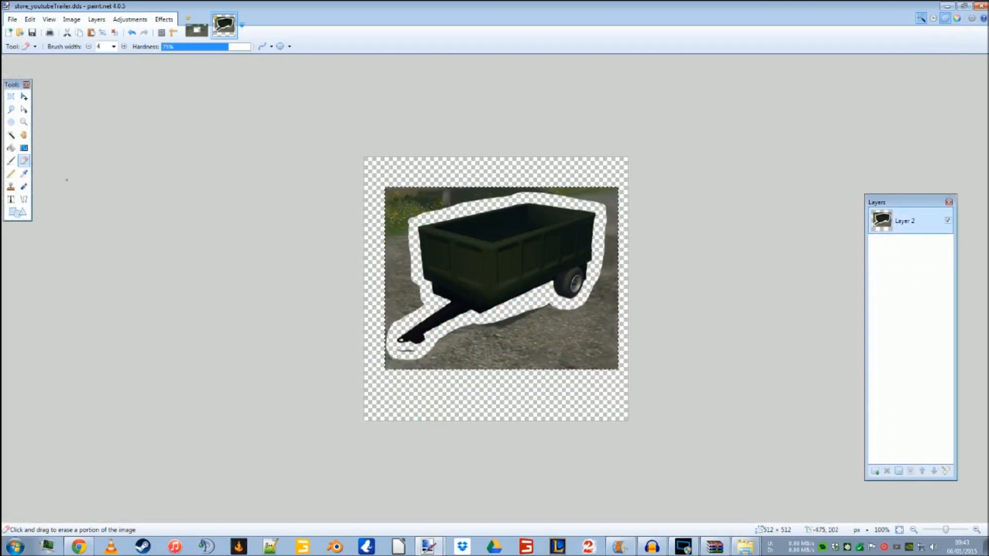
Step: Lasso the trailer within the erased border, cut and paste it onto a new layer, and delete the layer holding the leftover background
{"action": "left_click", "coordinate": [11, 111]}
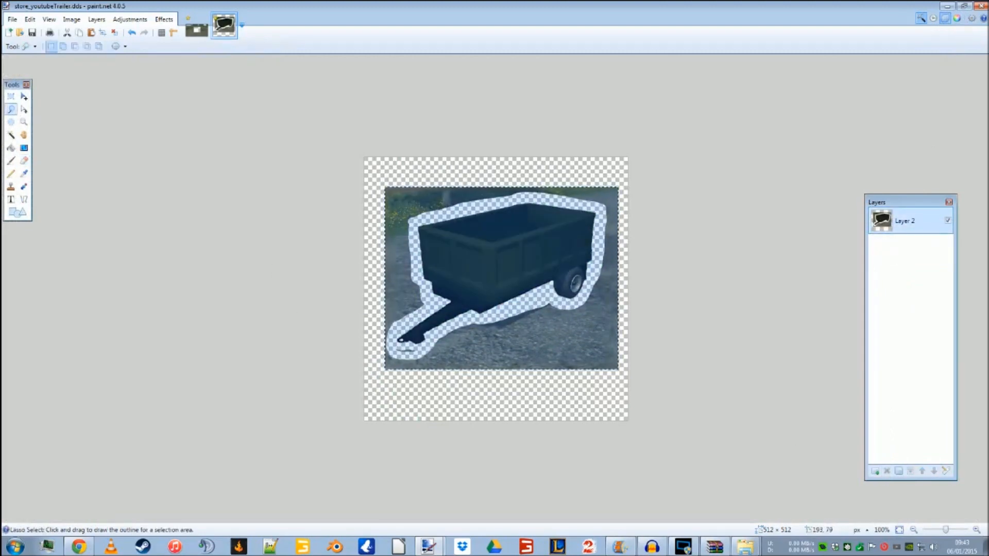
{"action": "mouse_move", "coordinate": [463, 208]}
{"action": "left_mouse_down"}
{"action": "mouse_move", "coordinate": [414, 242]}
{"action": "mouse_move", "coordinate": [425, 300]}
{"action": "mouse_move", "coordinate": [396, 333]}
{"action": "mouse_move", "coordinate": [397, 352]}
{"action": "mouse_move", "coordinate": [459, 324]}
{"action": "mouse_move", "coordinate": [584, 297]}
{"action": "mouse_move", "coordinate": [599, 214]}
{"action": "mouse_move", "coordinate": [517, 199]}
{"action": "left_mouse_up"}
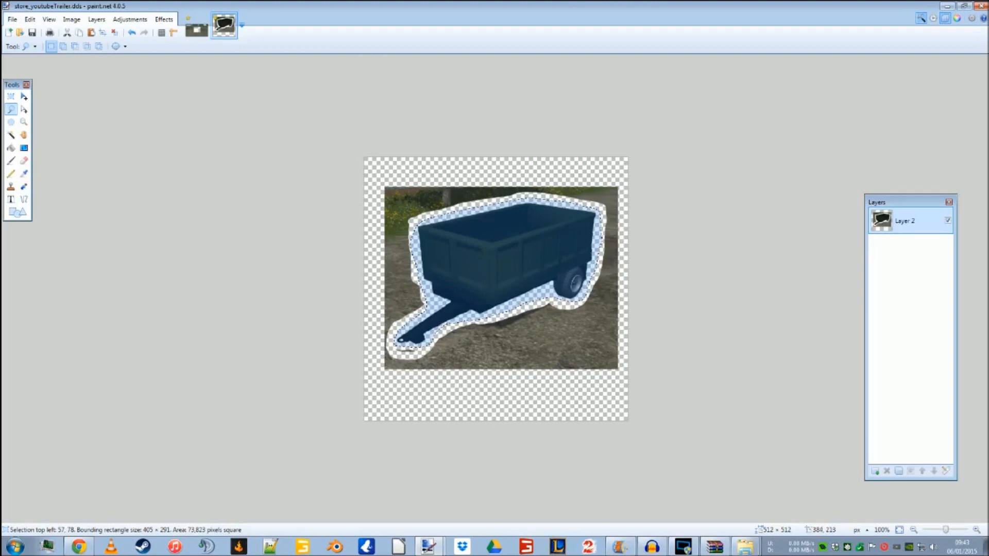
{"action": "key", "text": "Delete"}
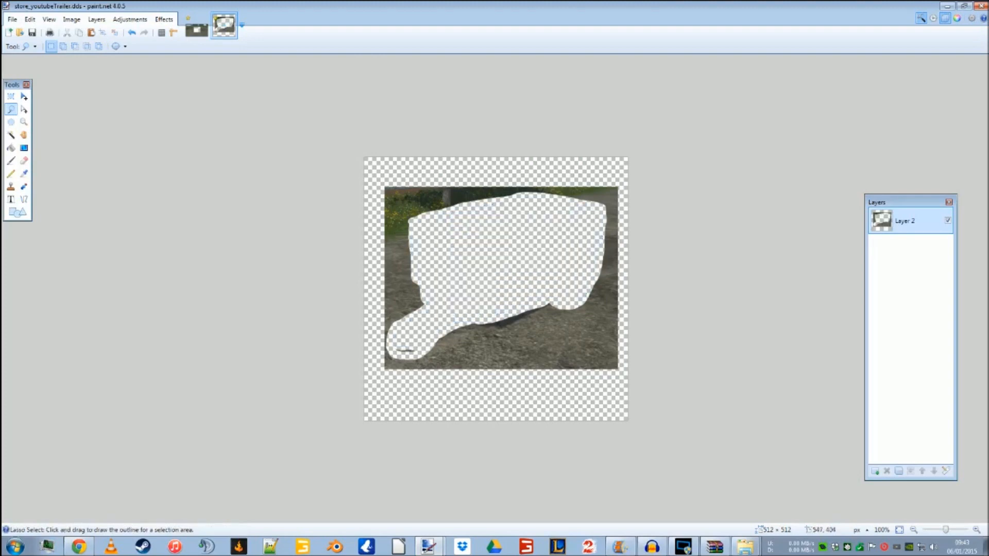
{"action": "key", "text": "ctrl+shift+v"}
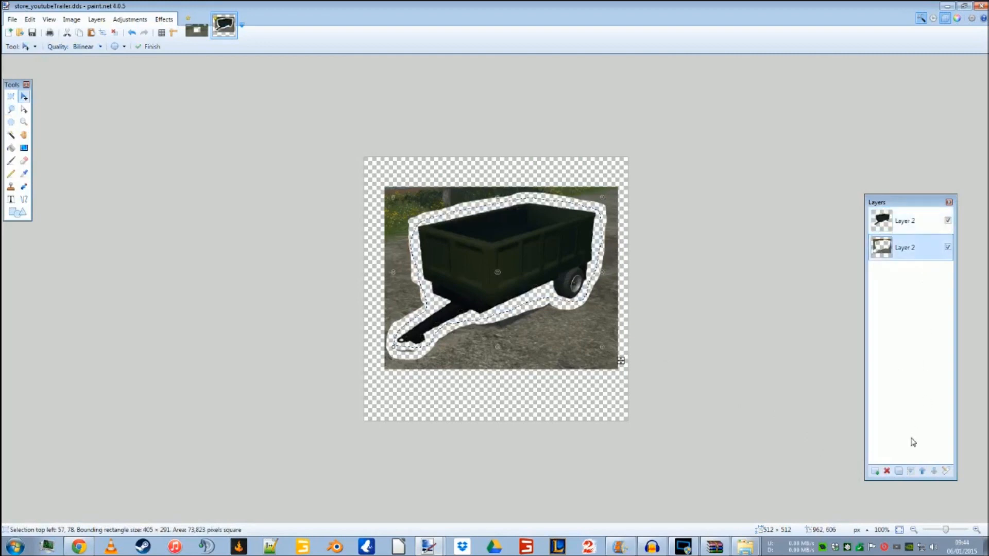
{"action": "left_click", "coordinate": [887, 472]}
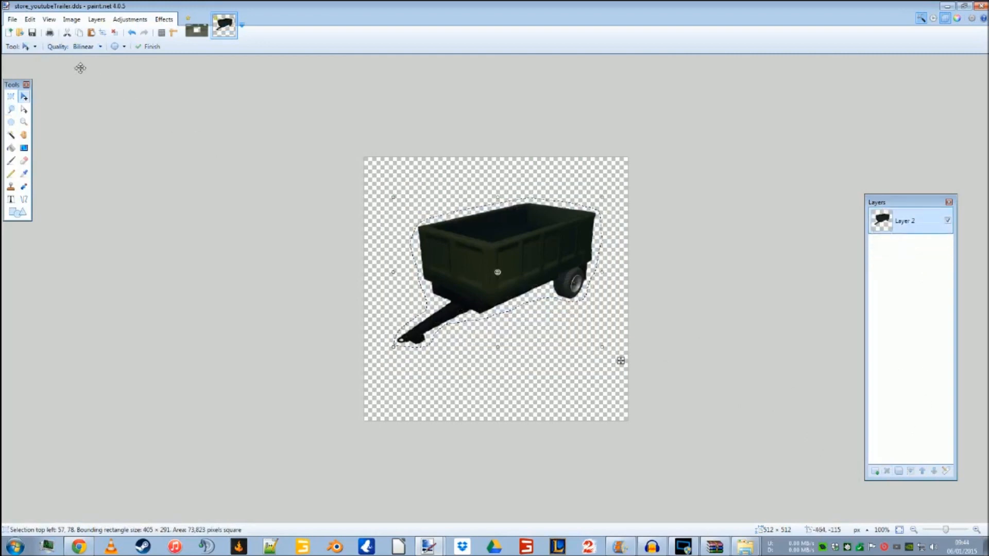
Step: Check the existing store image's compression in the youtube_trailer folder and save the cut-out over store_youtubeTrailer.dds as DXT5 (Interpolated Alpha)
{"action": "left_click", "coordinate": [12, 20]}
{"action": "left_click", "coordinate": [12, 20]}
{"action": "left_click", "coordinate": [13, 21]}
{"action": "left_click", "coordinate": [31, 91]}
{"action": "left_click", "coordinate": [14, 20]}
{"action": "left_click", "coordinate": [43, 94]}
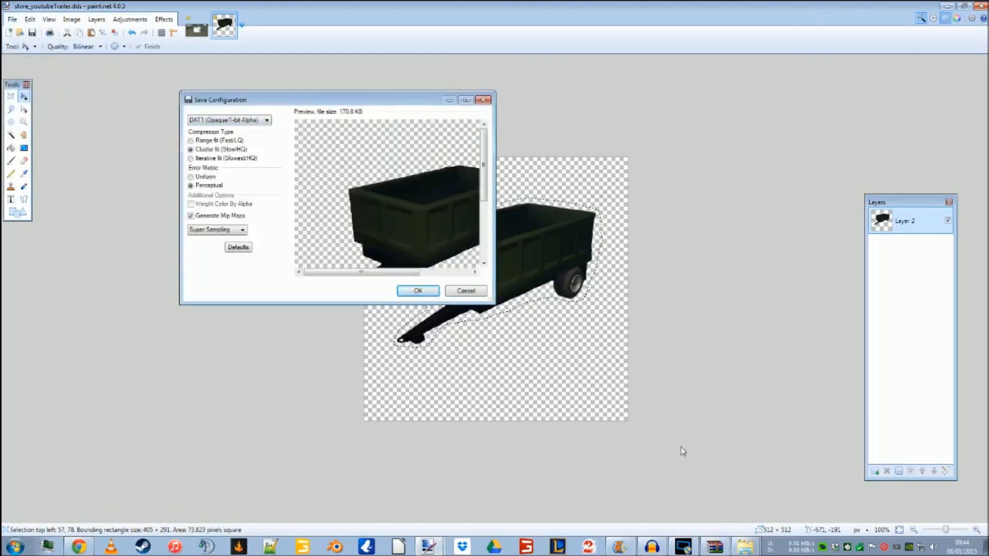
{"action": "left_click", "coordinate": [745, 546]}
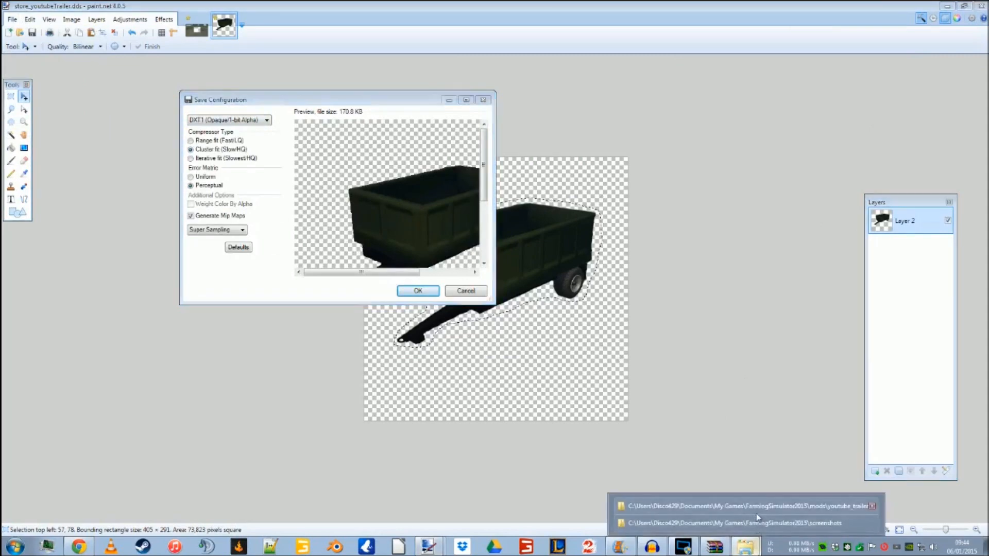
{"action": "left_click", "coordinate": [756, 509]}
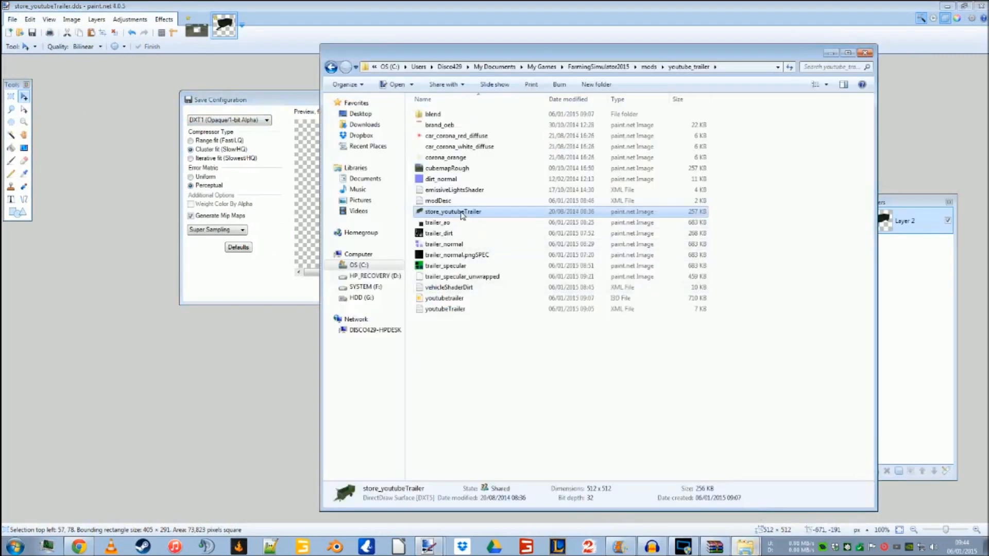
{"action": "left_click", "coordinate": [240, 106]}
{"action": "left_click", "coordinate": [253, 120]}
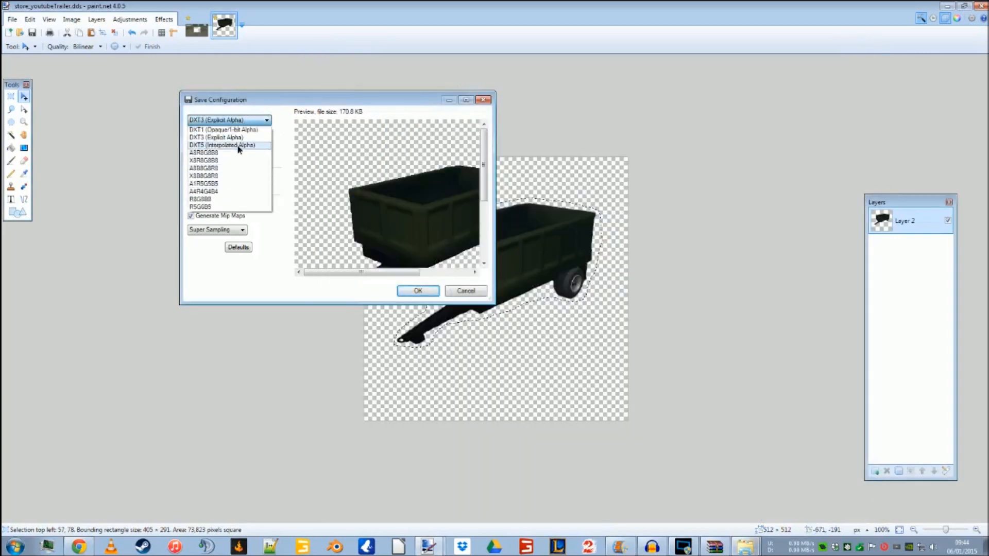
{"action": "left_click", "coordinate": [240, 150]}
{"action": "left_click", "coordinate": [433, 295]}
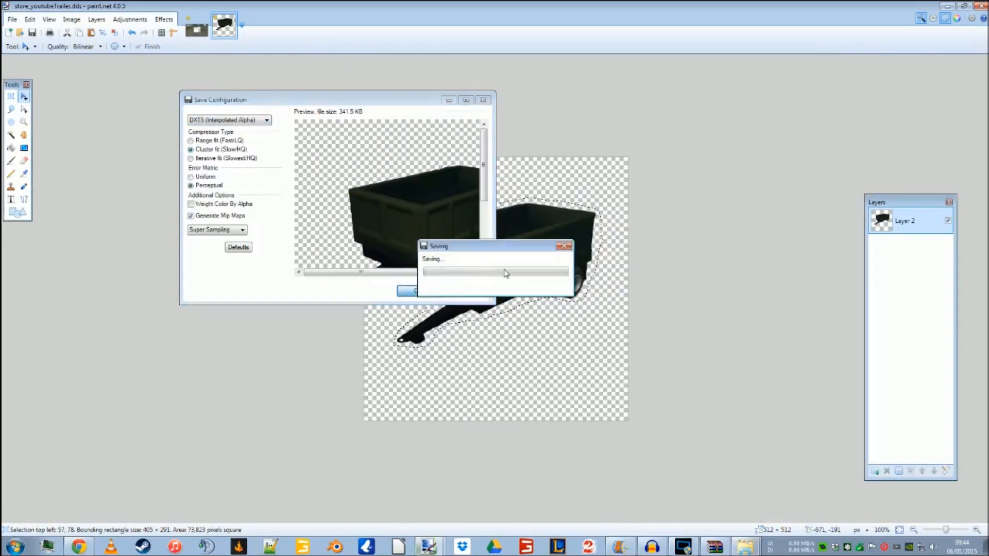
Step: Close paint.net, discarding the screenshot's unsaved changes, and start the career savegame in Farming Simulator 15
{"action": "left_click", "coordinate": [982, 6]}
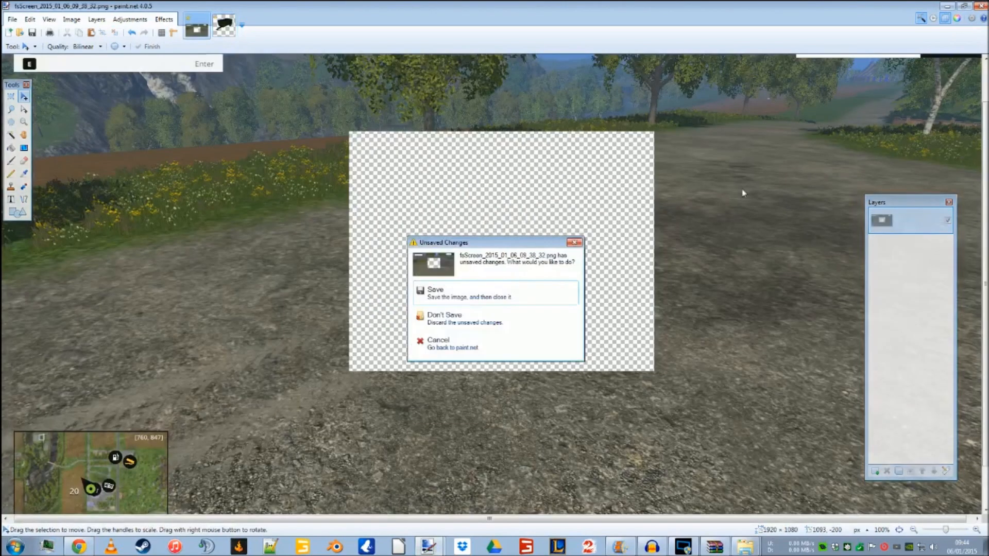
{"action": "left_click", "coordinate": [457, 315]}
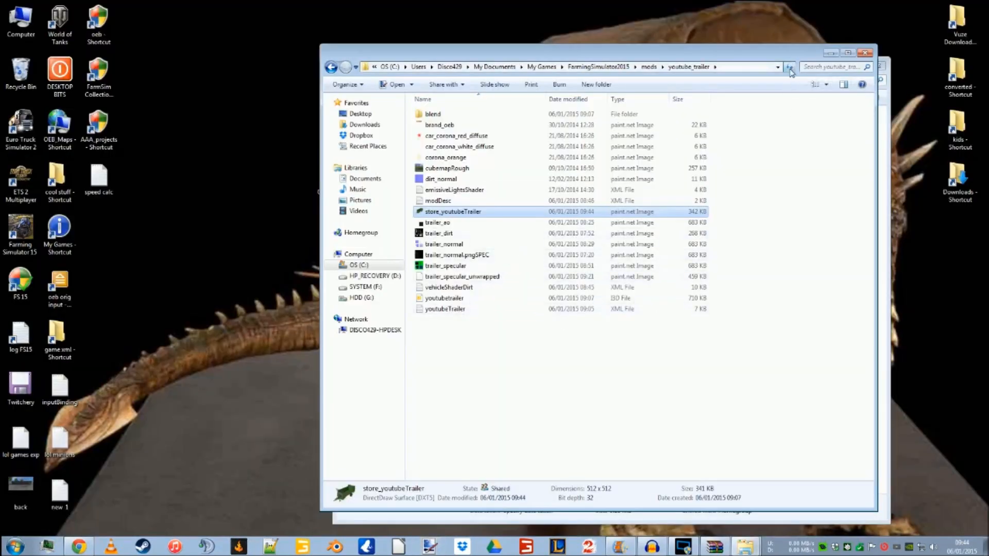
{"action": "left_click", "coordinate": [526, 547]}
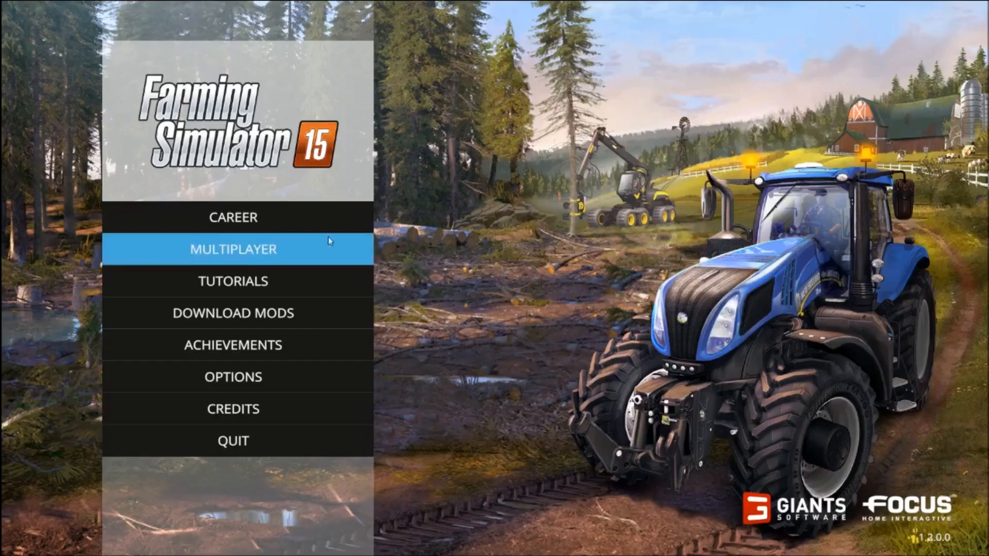
{"action": "left_click", "coordinate": [279, 218]}
{"action": "left_click", "coordinate": [684, 479]}
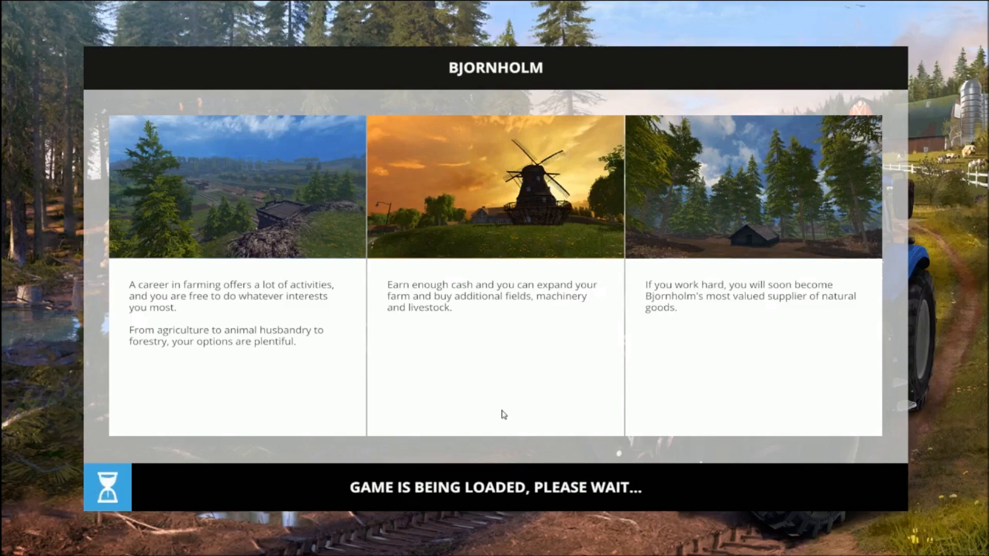
{"action": "left_click", "coordinate": [489, 478]}
Step: Examine the trailer's store image in the shop's mod Tippers category and check the console log for loading errors
{"action": "key", "text": "p"}
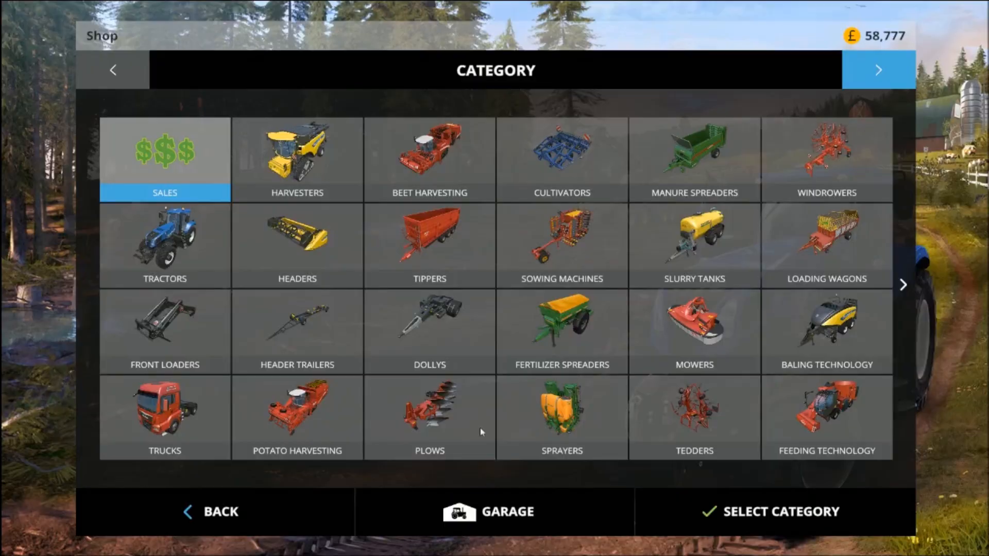
{"action": "left_click", "coordinate": [863, 77]}
{"action": "left_click", "coordinate": [863, 78]}
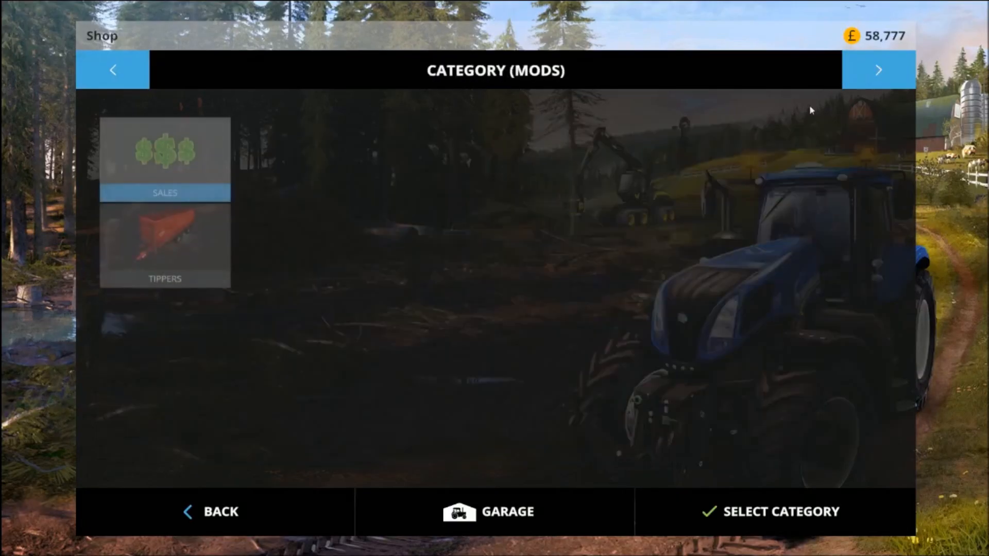
{"action": "left_click", "coordinate": [195, 251]}
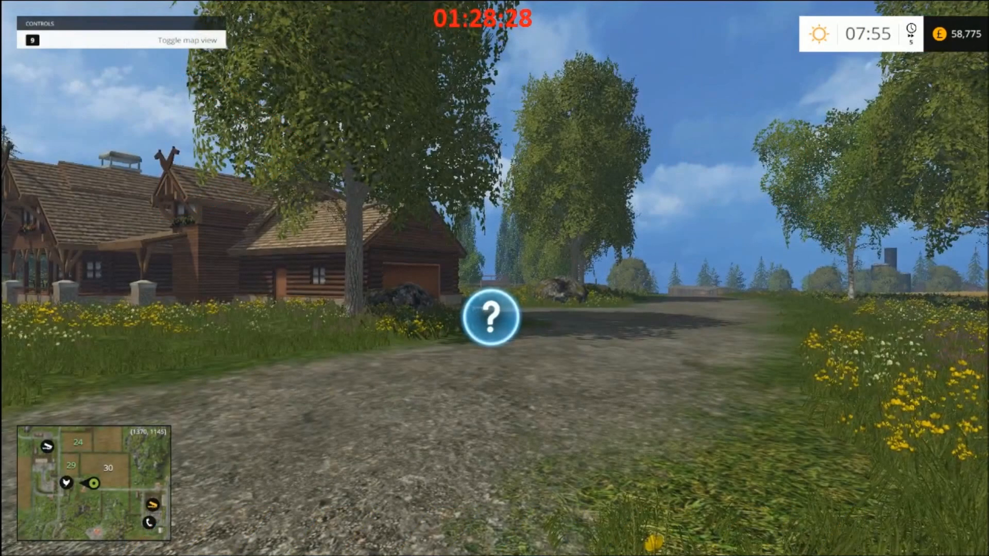
{"action": "key", "text": "grave"}
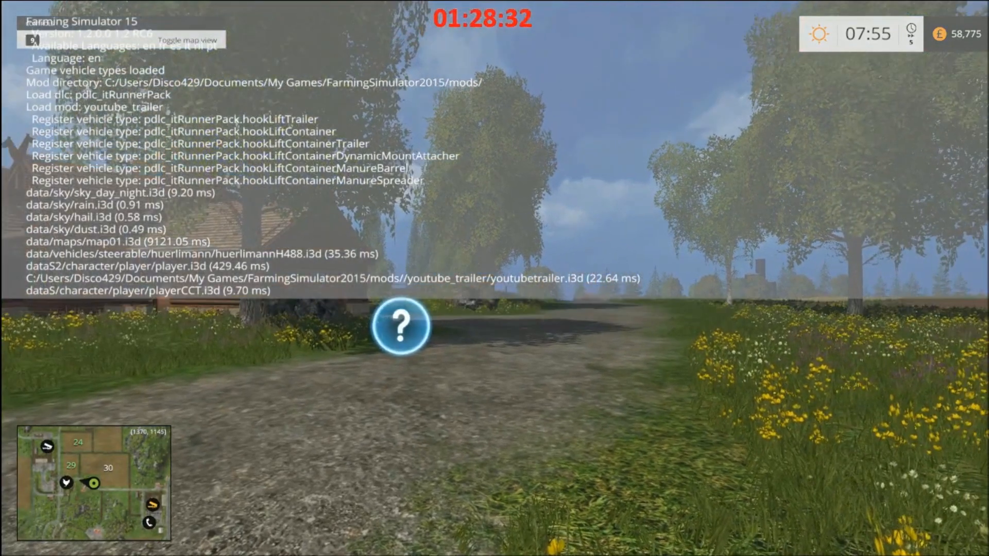
{"action": "key", "text": "grave"}
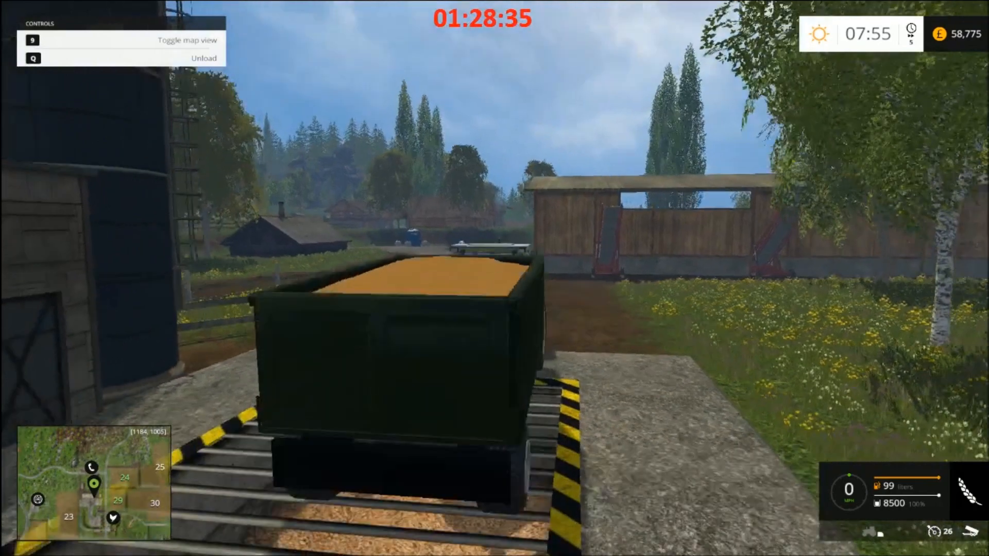
Step: Unload part of the green trailer's grain over the silo grate, stop the tipping and inspect the trailer's rear up close
{"action": "key", "text": "e"}
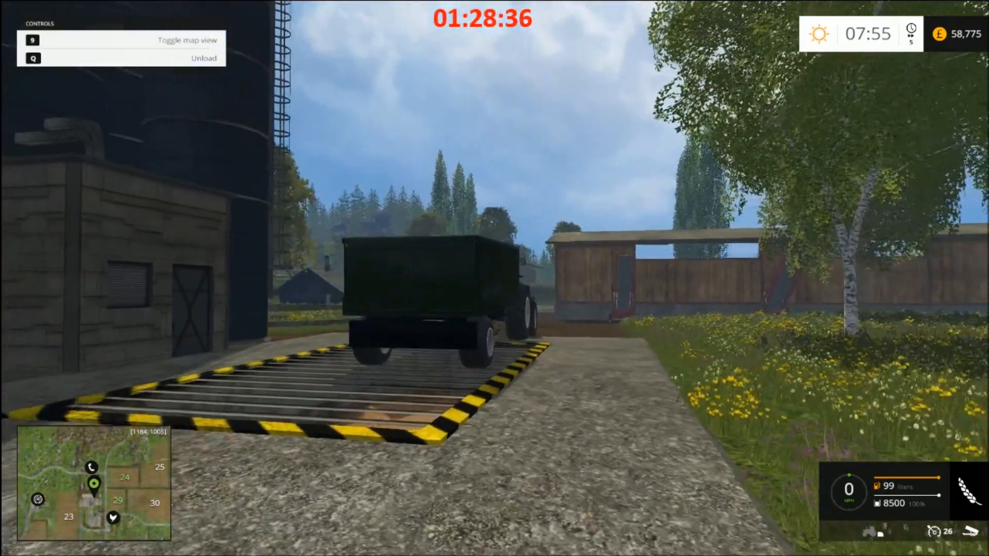
{"action": "key", "text": "q"}
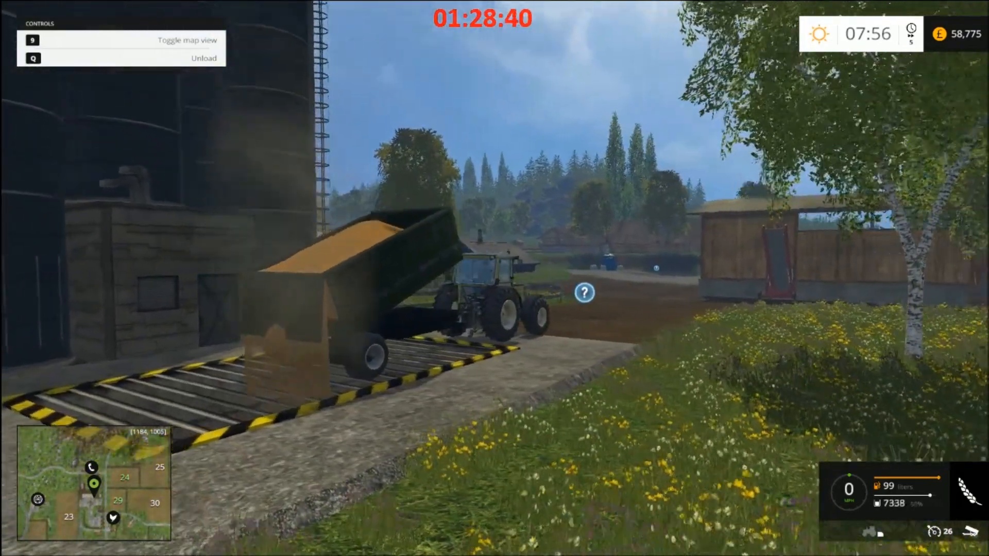
{"action": "key", "text": "q"}
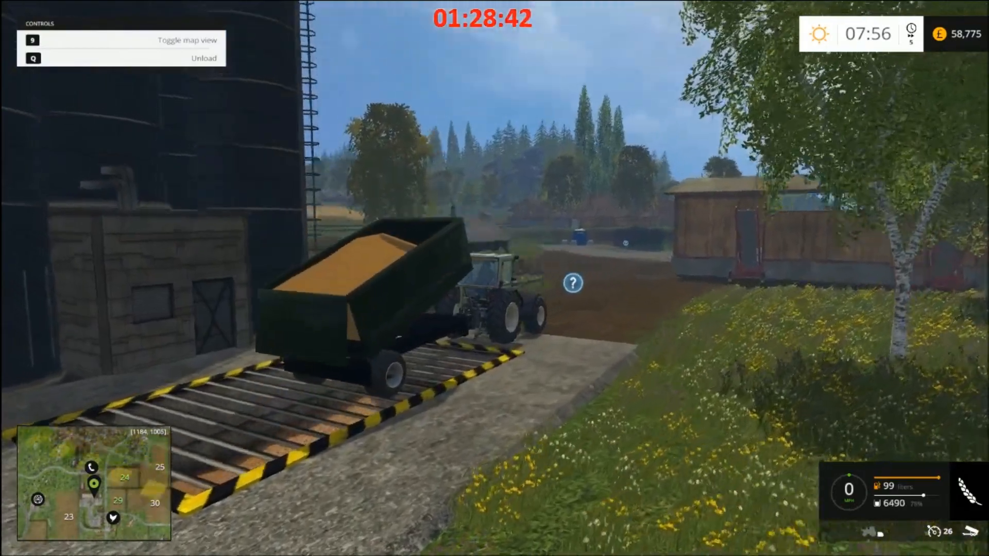
{"action": "scroll", "coordinate": [494, 278], "scroll_direction": "up", "scroll_amount": 5}
{"action": "scroll", "coordinate": [494, 279], "scroll_direction": "down", "scroll_amount": 5}
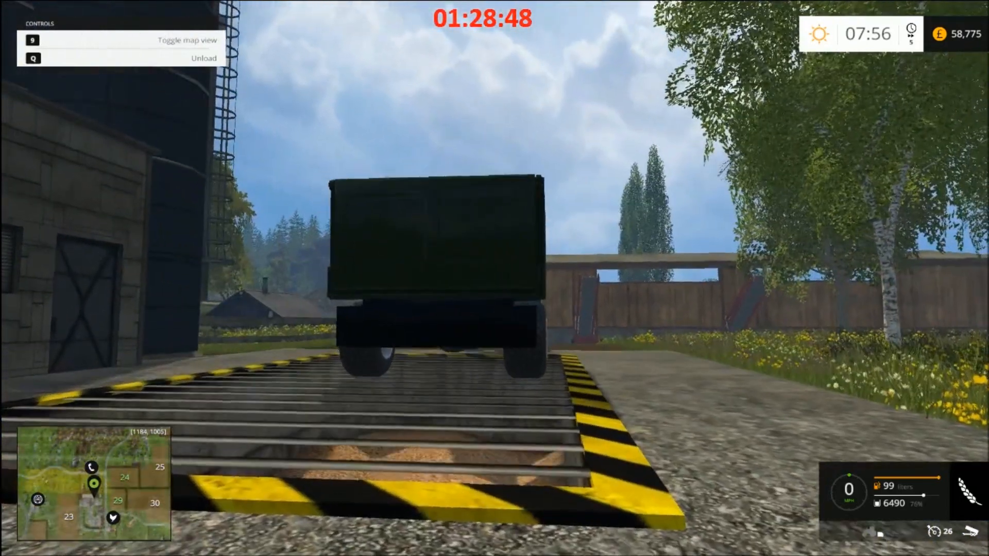
{"action": "scroll", "coordinate": [495, 278], "scroll_direction": "up", "scroll_amount": 5}
{"action": "scroll", "coordinate": [494, 278], "scroll_direction": "down", "scroll_amount": 5}
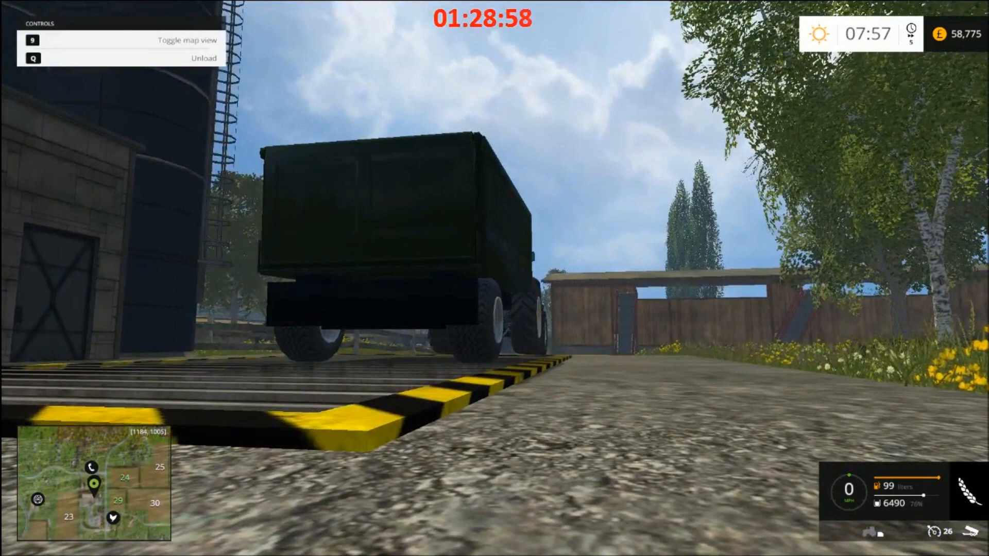
Step: Switch to the tractor at the shop, get out and examine the blue, red and white trailers from all sides
{"action": "key", "text": "Tab"}
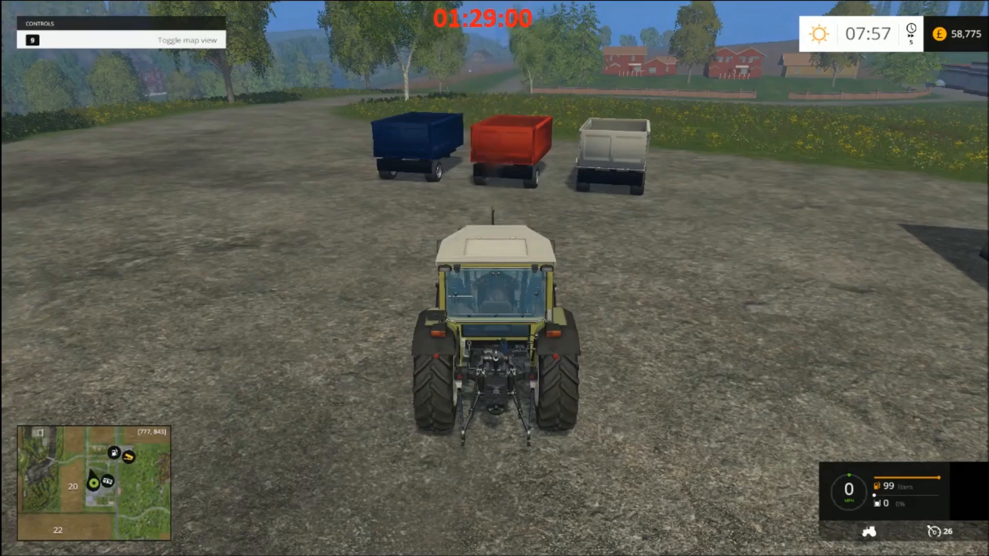
{"action": "key", "text": "e"}
{"action": "key", "text": "w"}
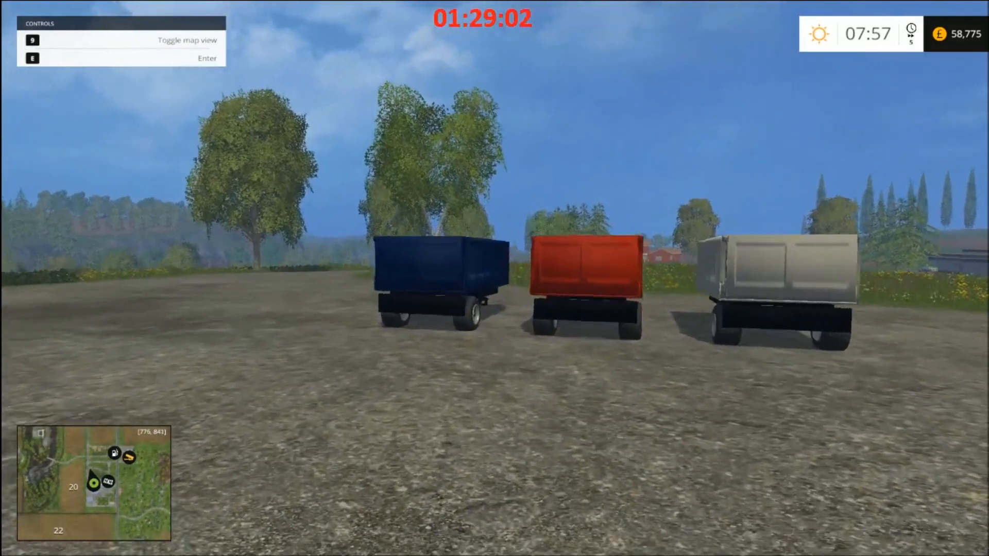
{"action": "key", "text": "a"}
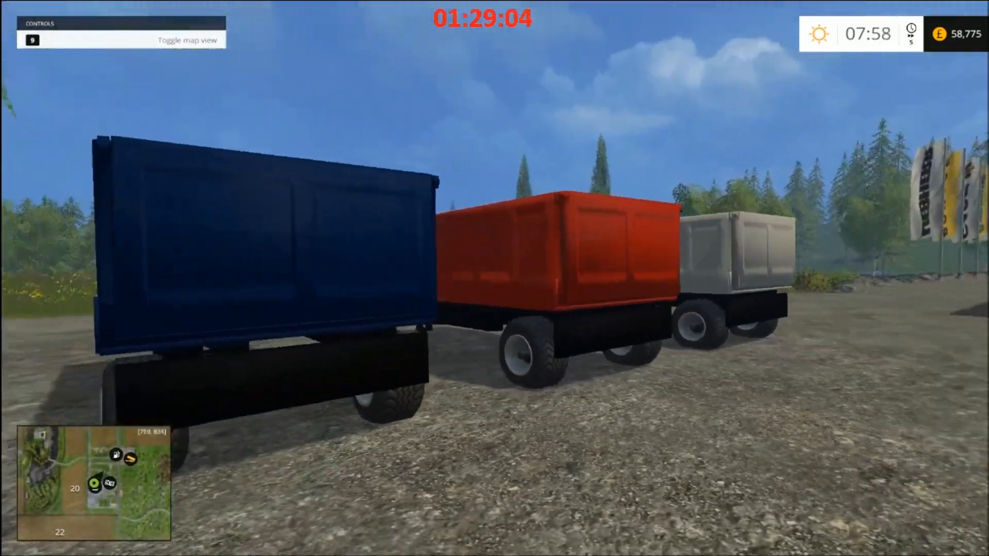
{"action": "key", "text": "a"}
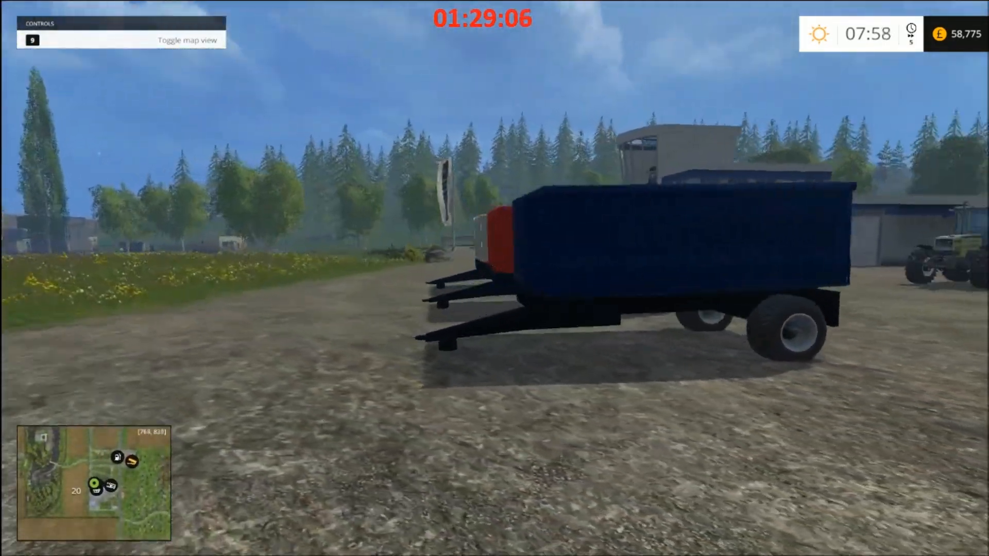
{"action": "key", "text": "a"}
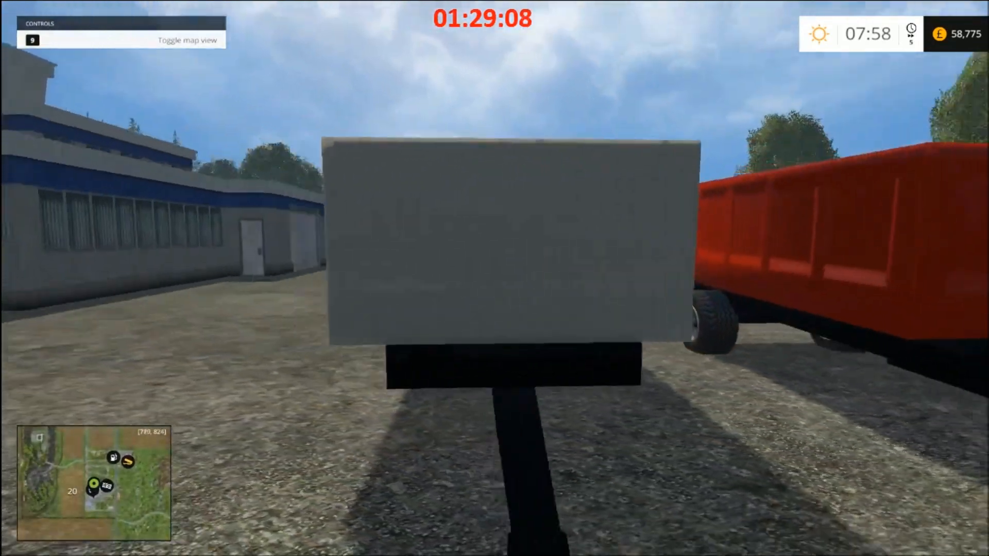
{"action": "key", "text": "a"}
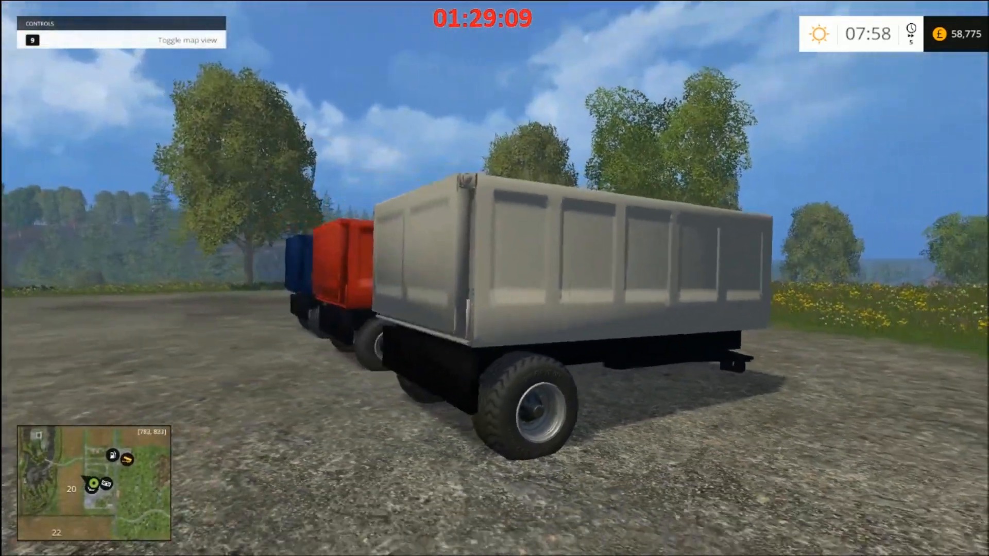
{"action": "key", "text": "a"}
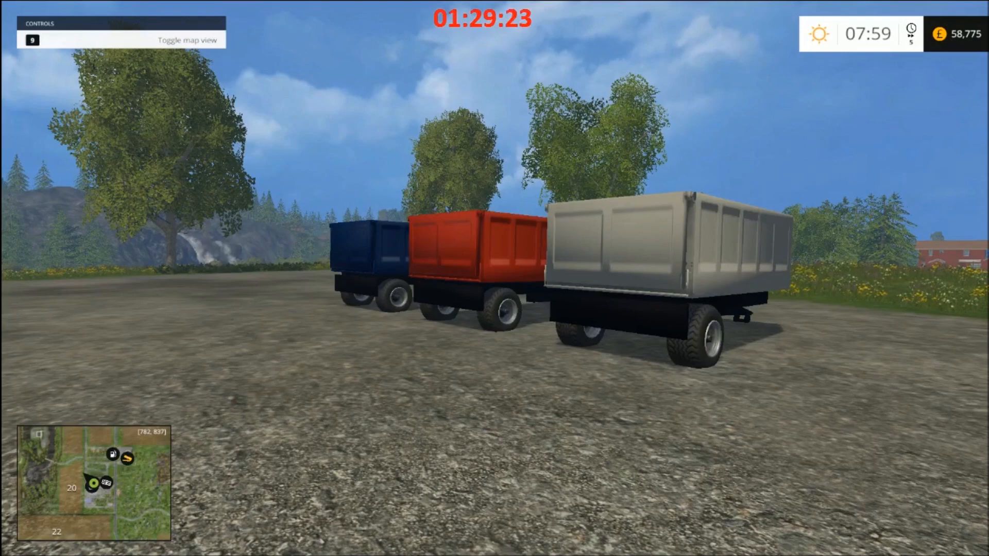
{"action": "key", "text": "w"}
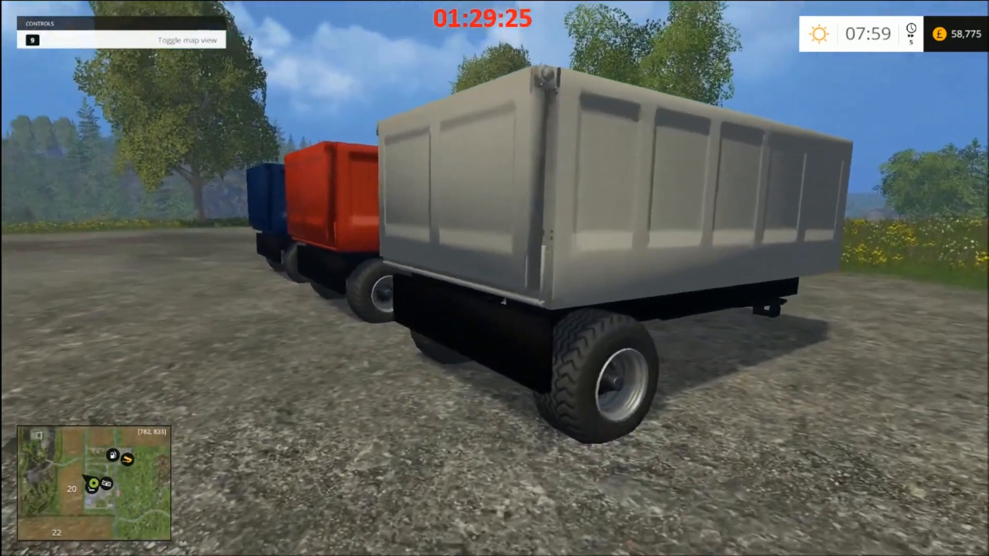
{"action": "key", "text": "s"}
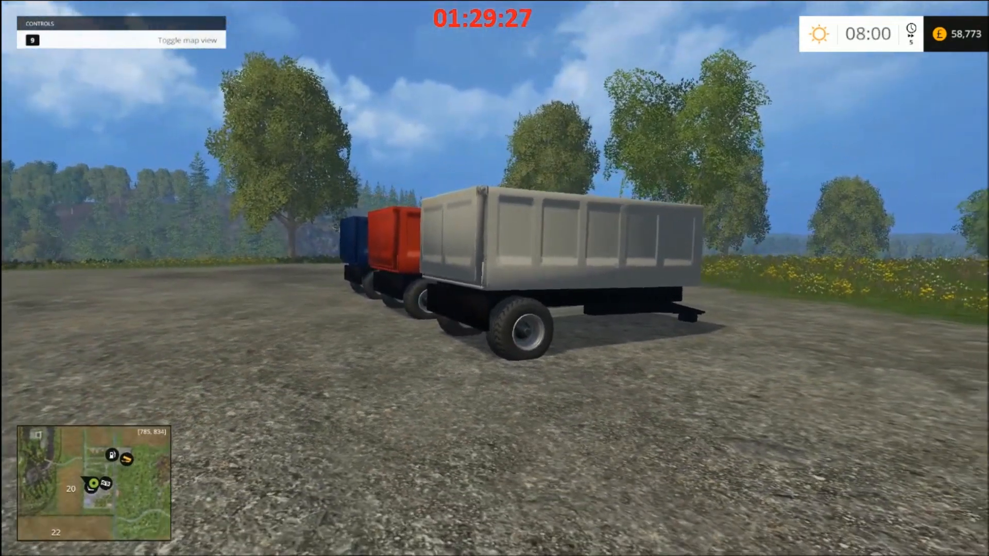
{"action": "key", "text": "a"}
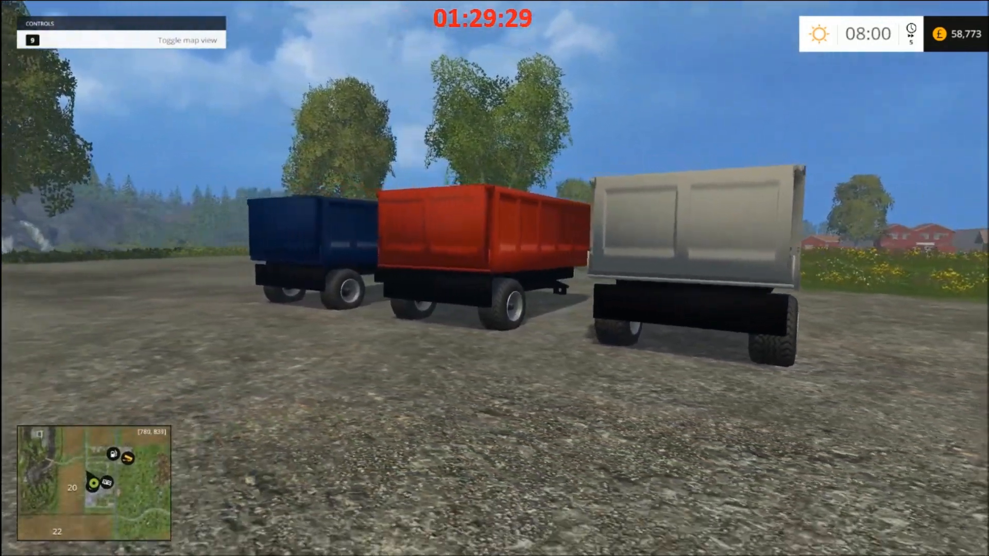
{"action": "key", "text": "s"}
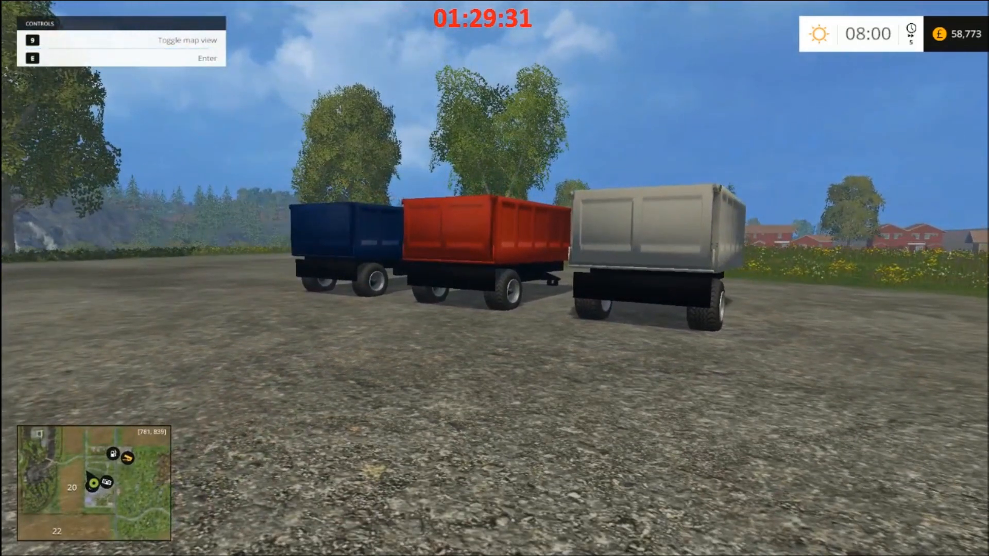